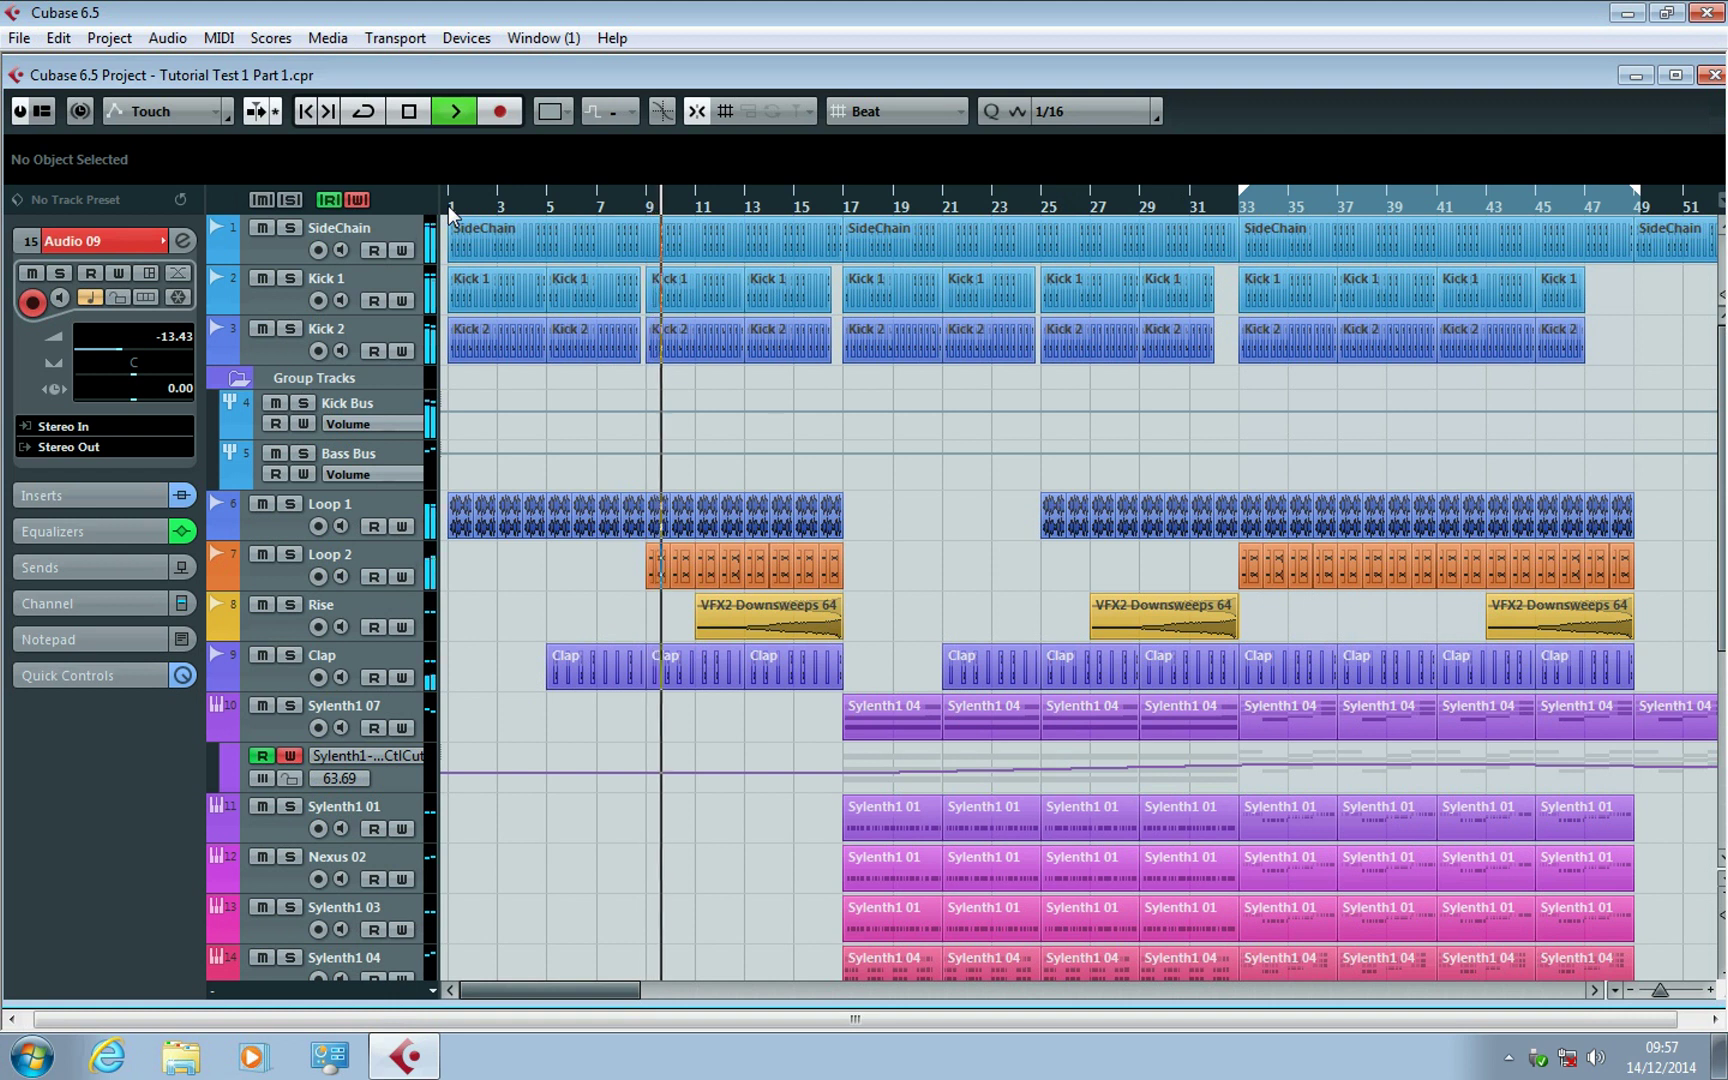
# Select the Sylenth1 07 track and lower its volume to -12.35.
pyautogui.scroll(-3, 1011, 436)
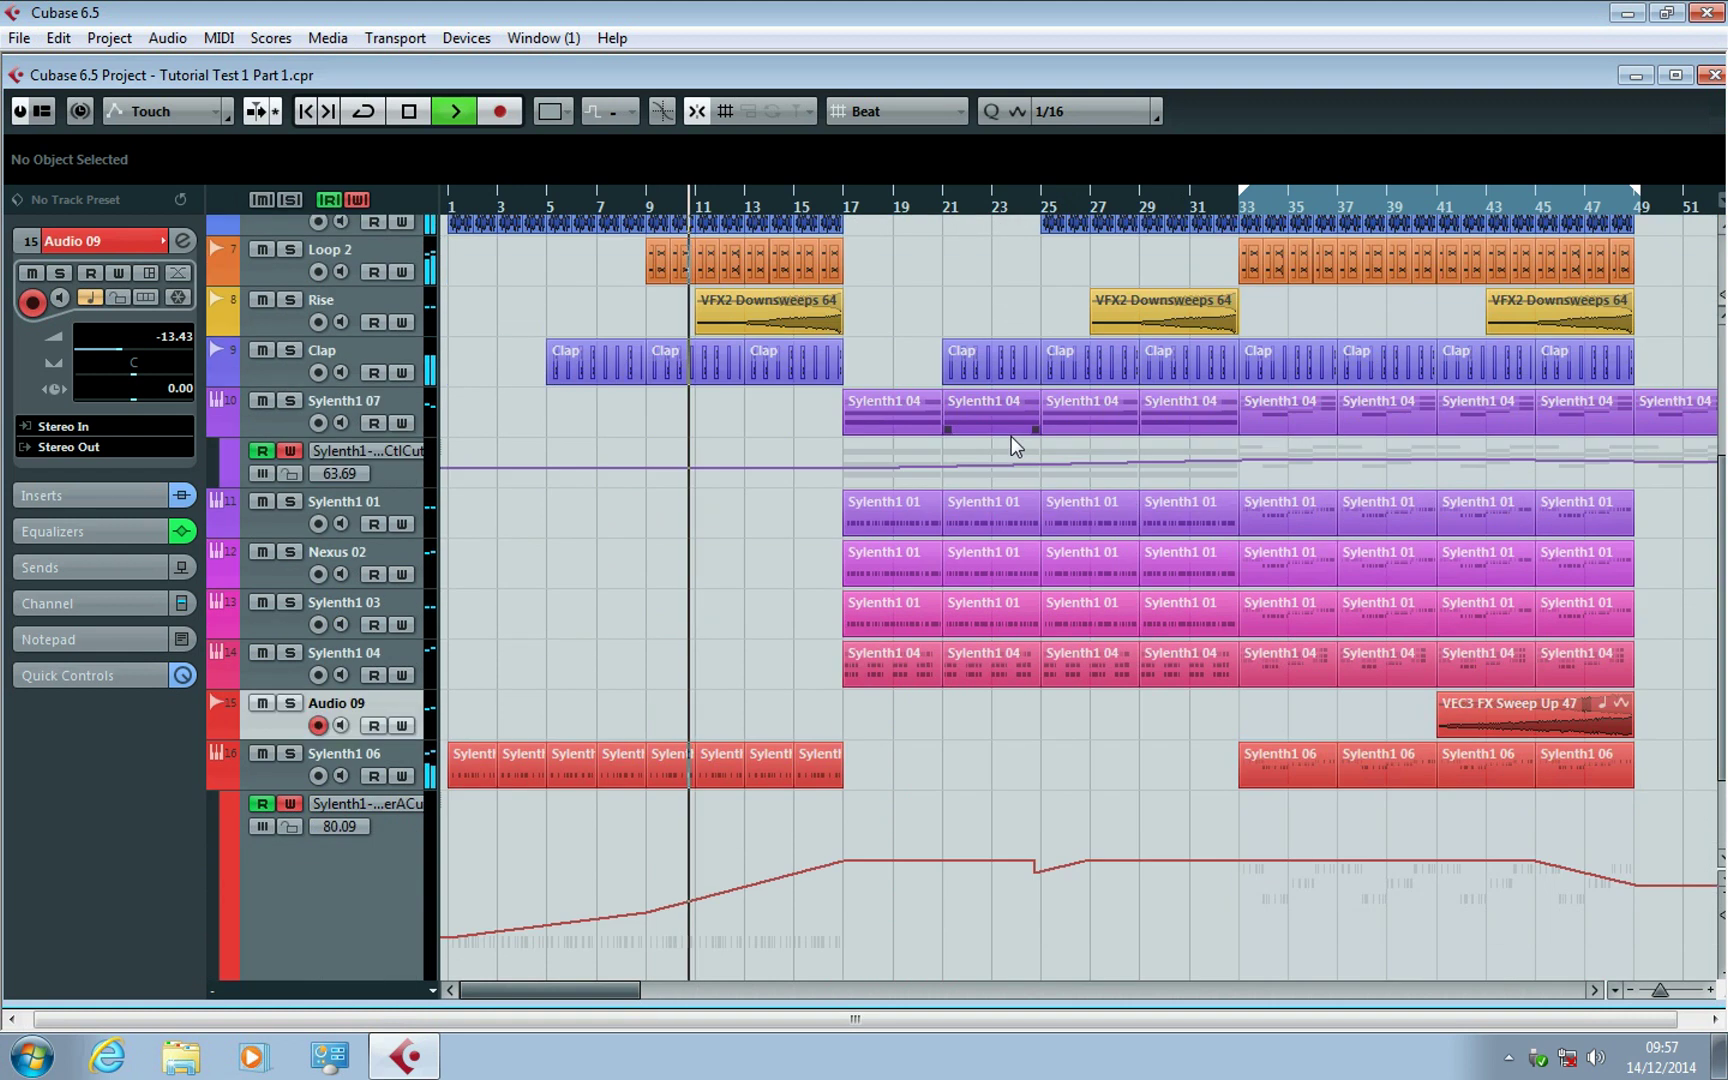
pyautogui.scroll(2, 923, 585)
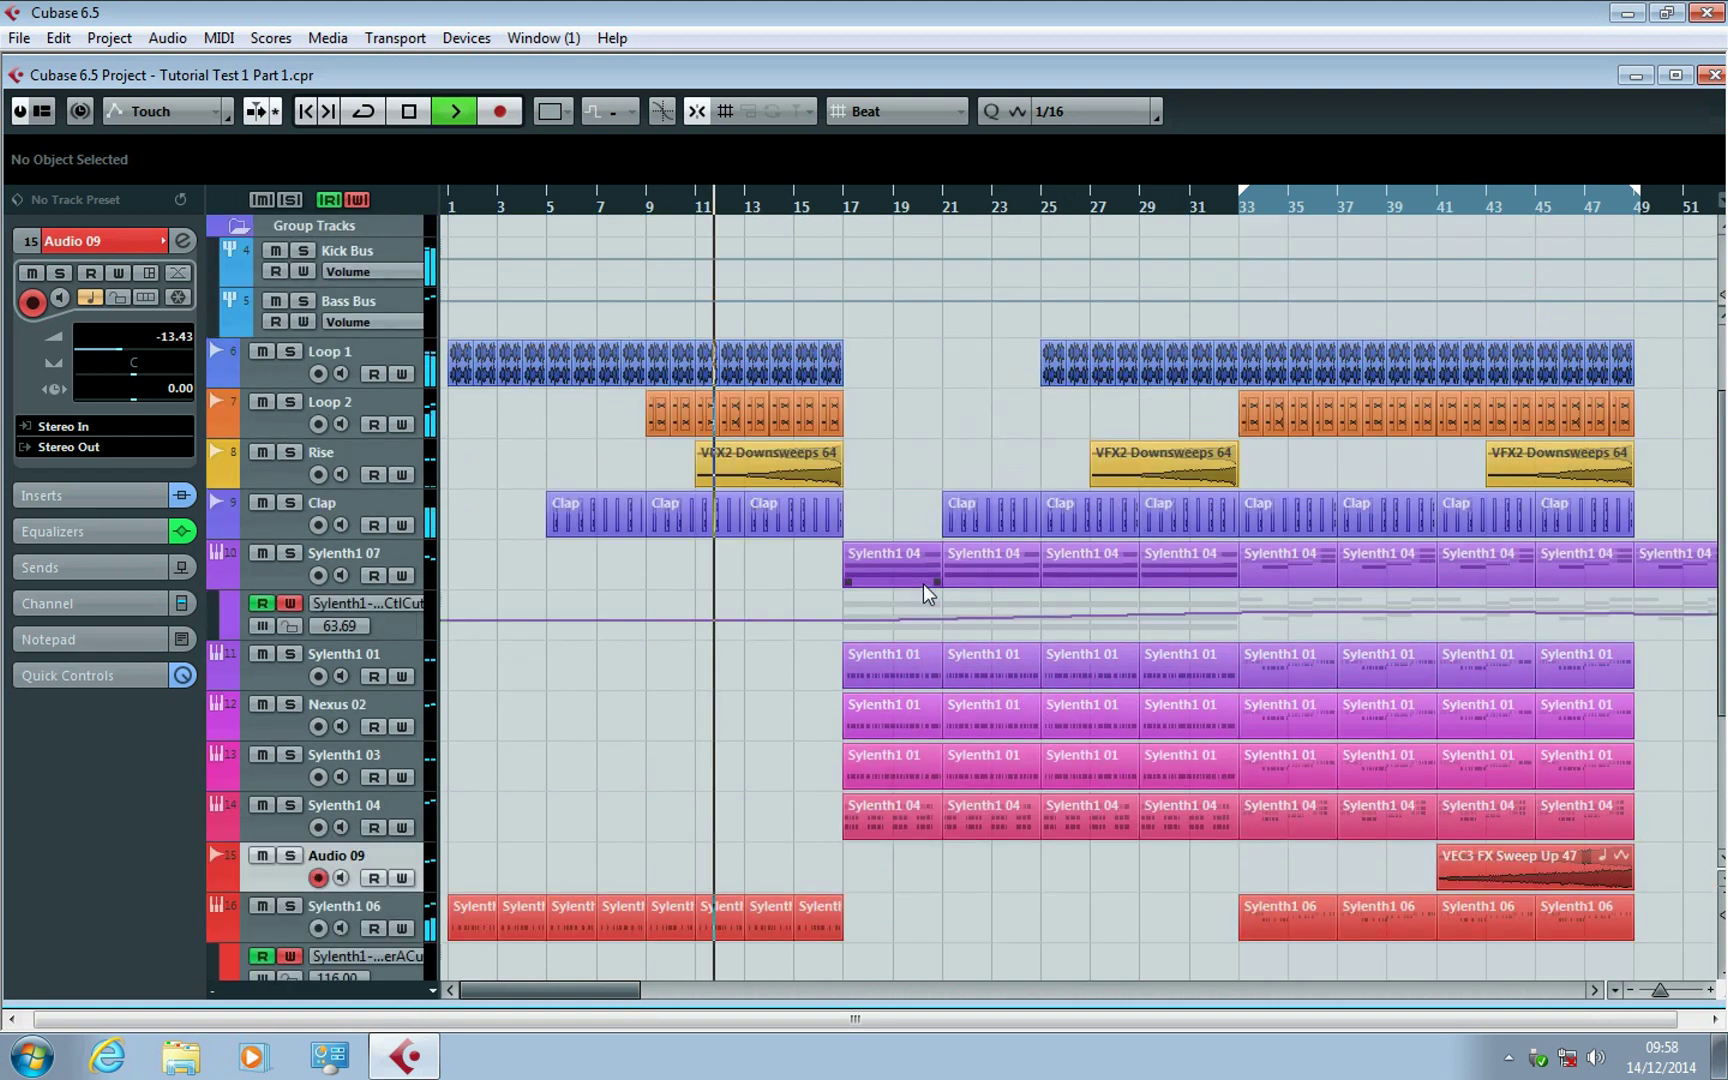
pyautogui.scroll(-2, 923, 587)
pyautogui.scroll(-3, 923, 587)
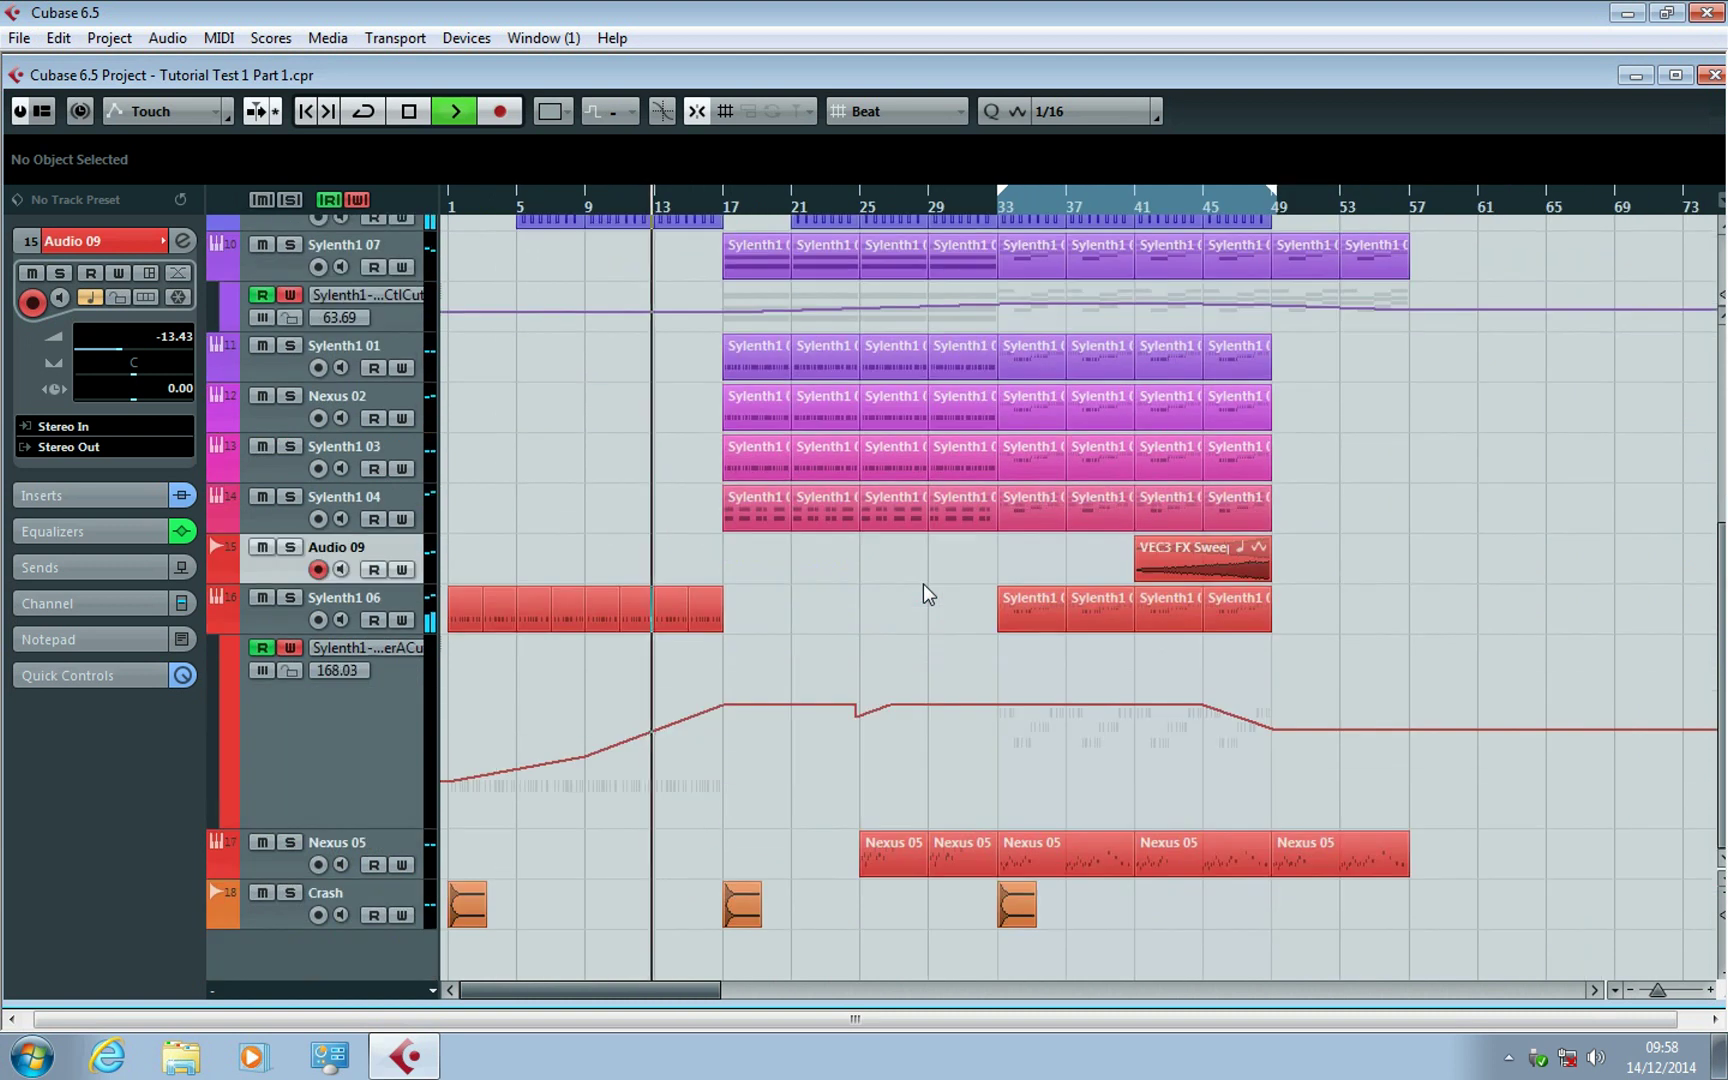
pyautogui.scroll(5, 923, 583)
pyautogui.scroll(-3, 917, 522)
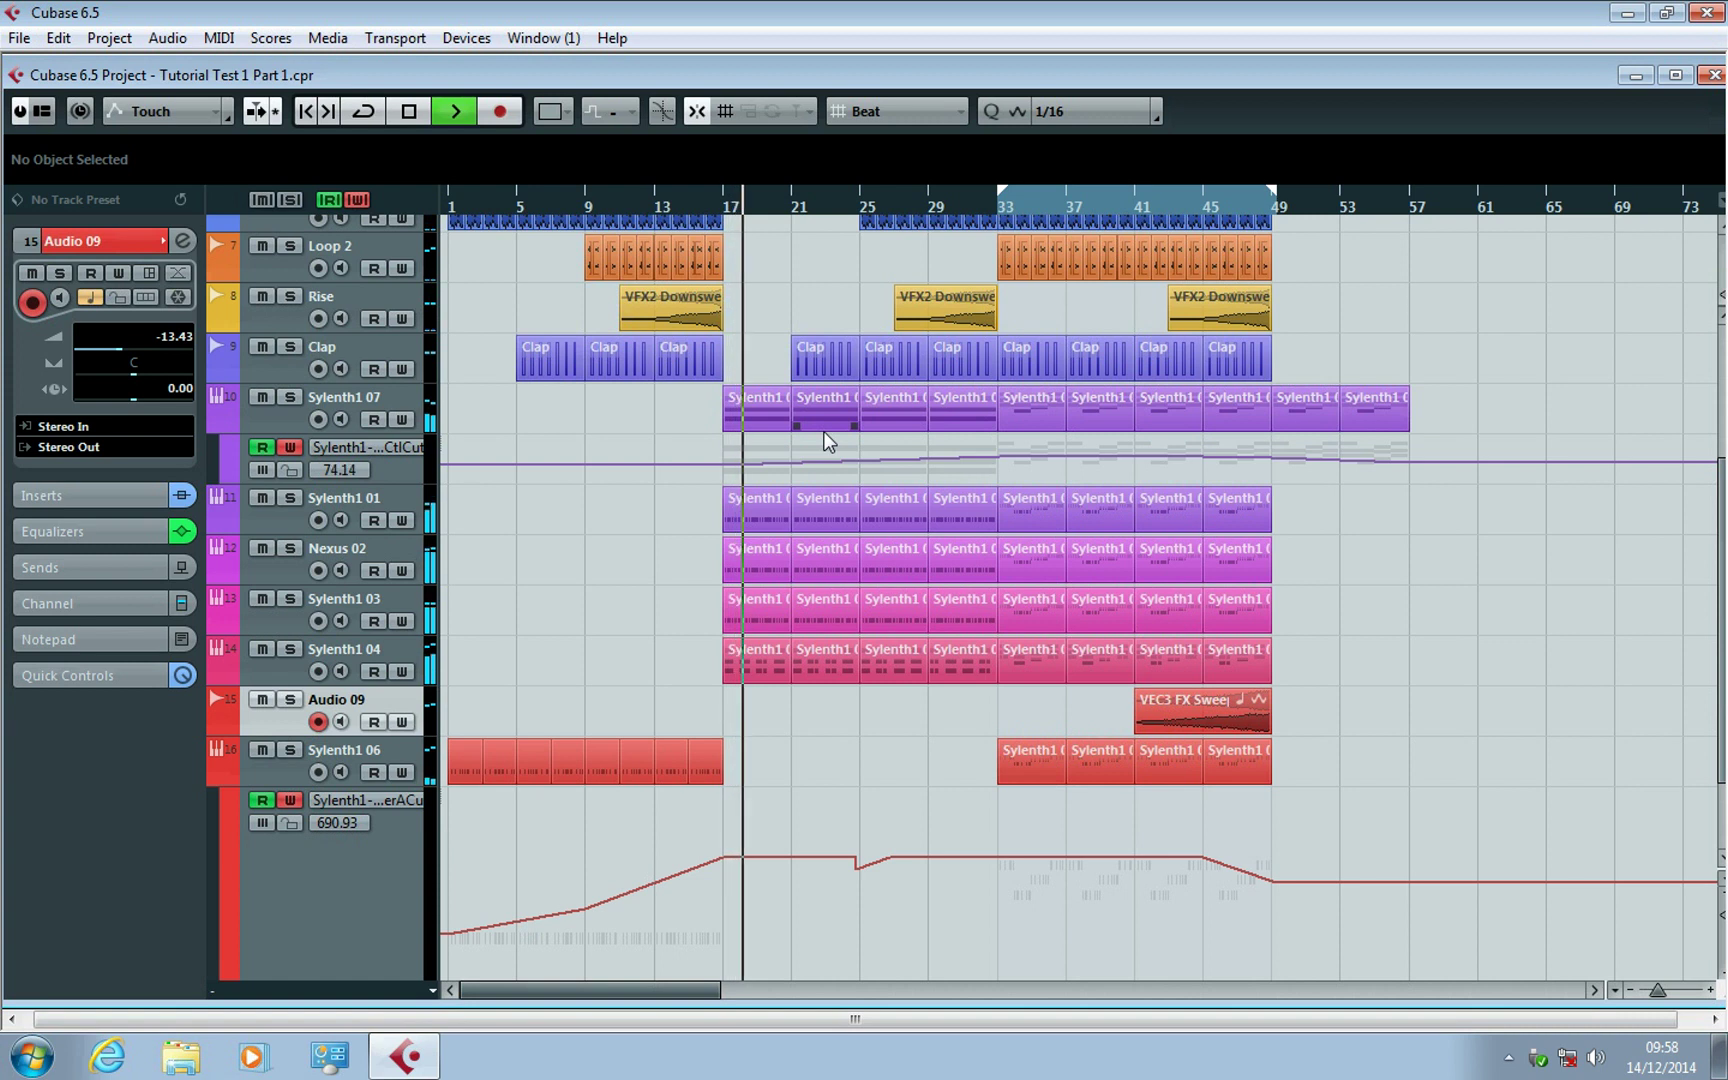
pyautogui.click(330, 408)
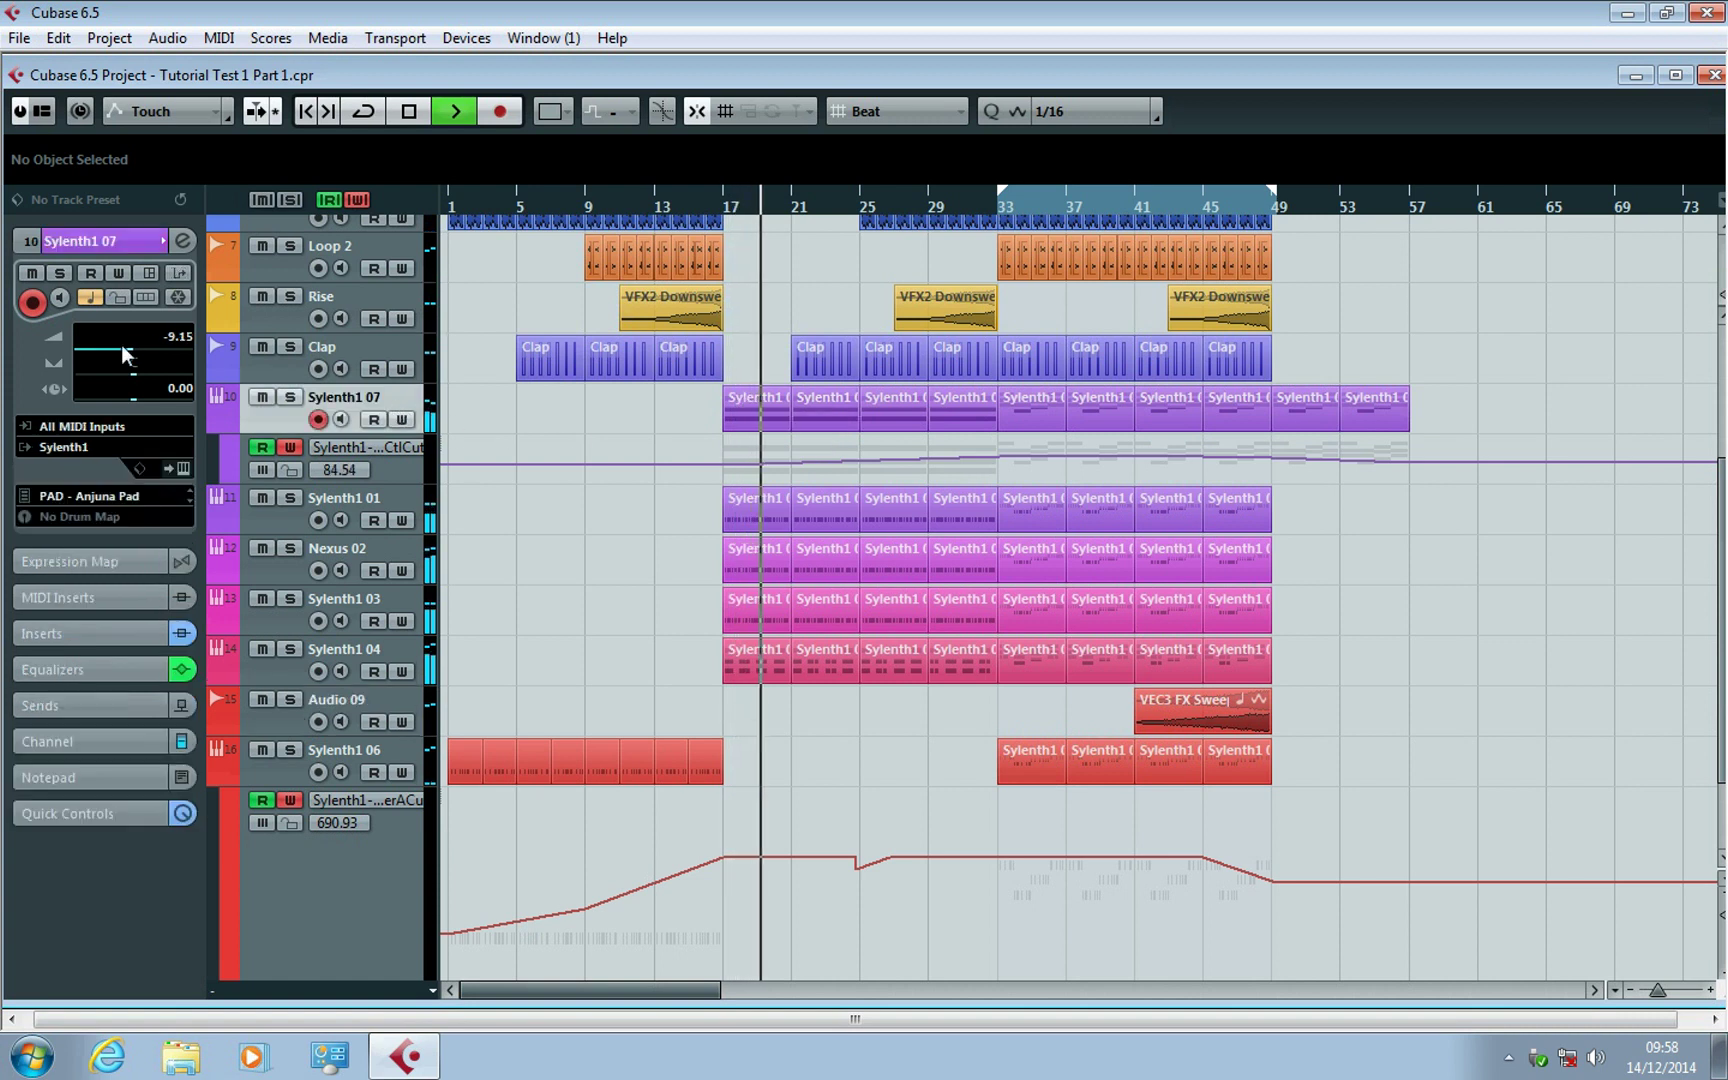
pyautogui.scroll(-6, 126, 350)
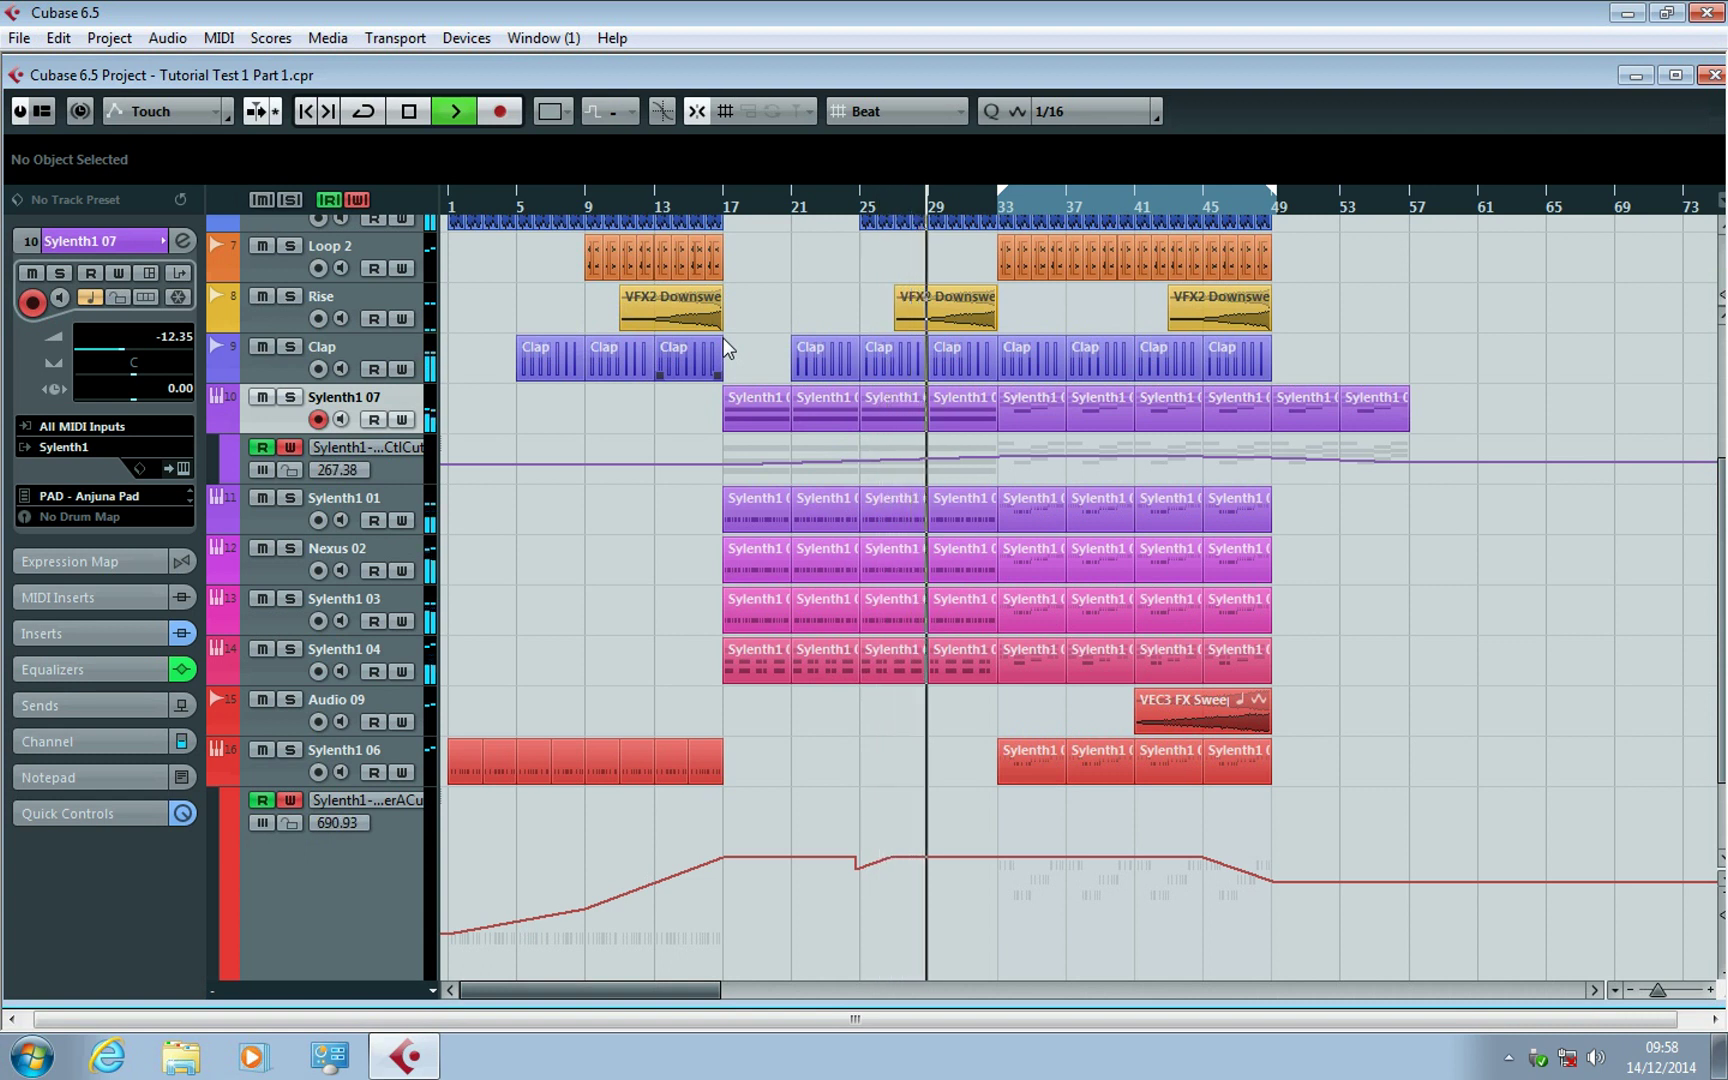
# Delete the Filter A Cutoff automation points that form the dip around bars 24 to 27 on the Sylenth1 06 track.
pyautogui.scroll(3, 724, 340)
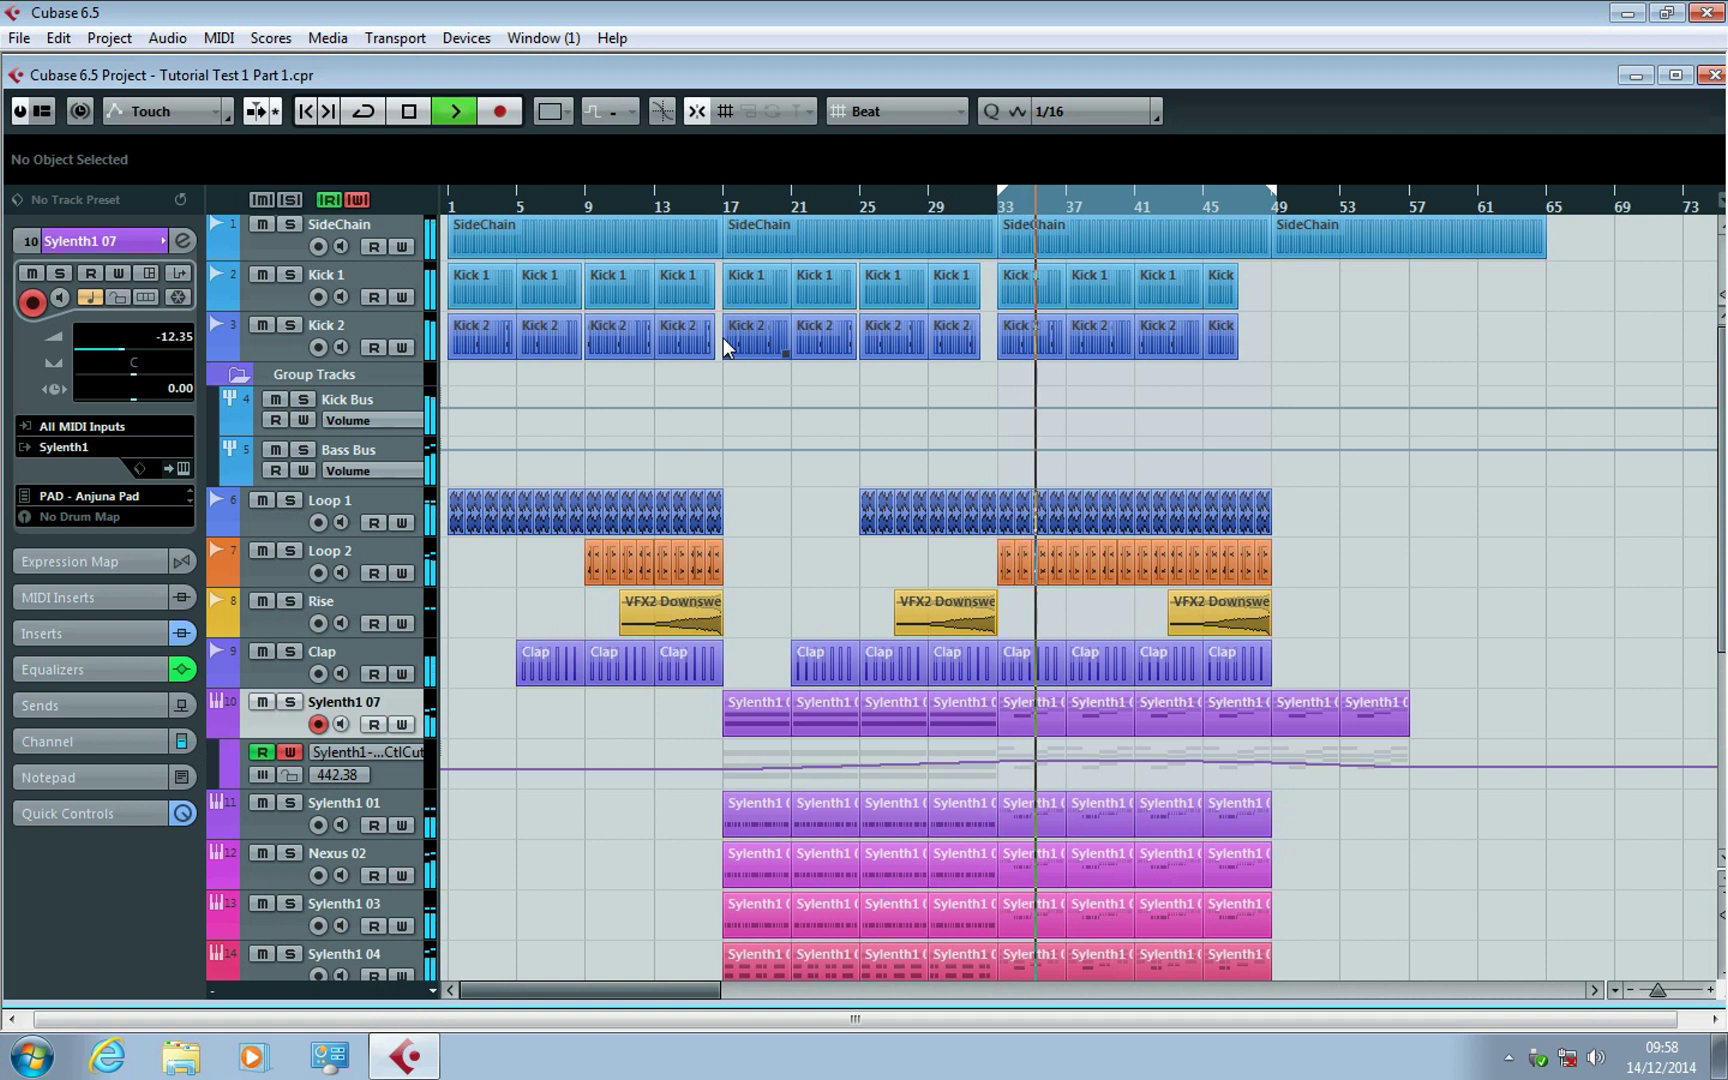
pyautogui.scroll(-5, 1368, 414)
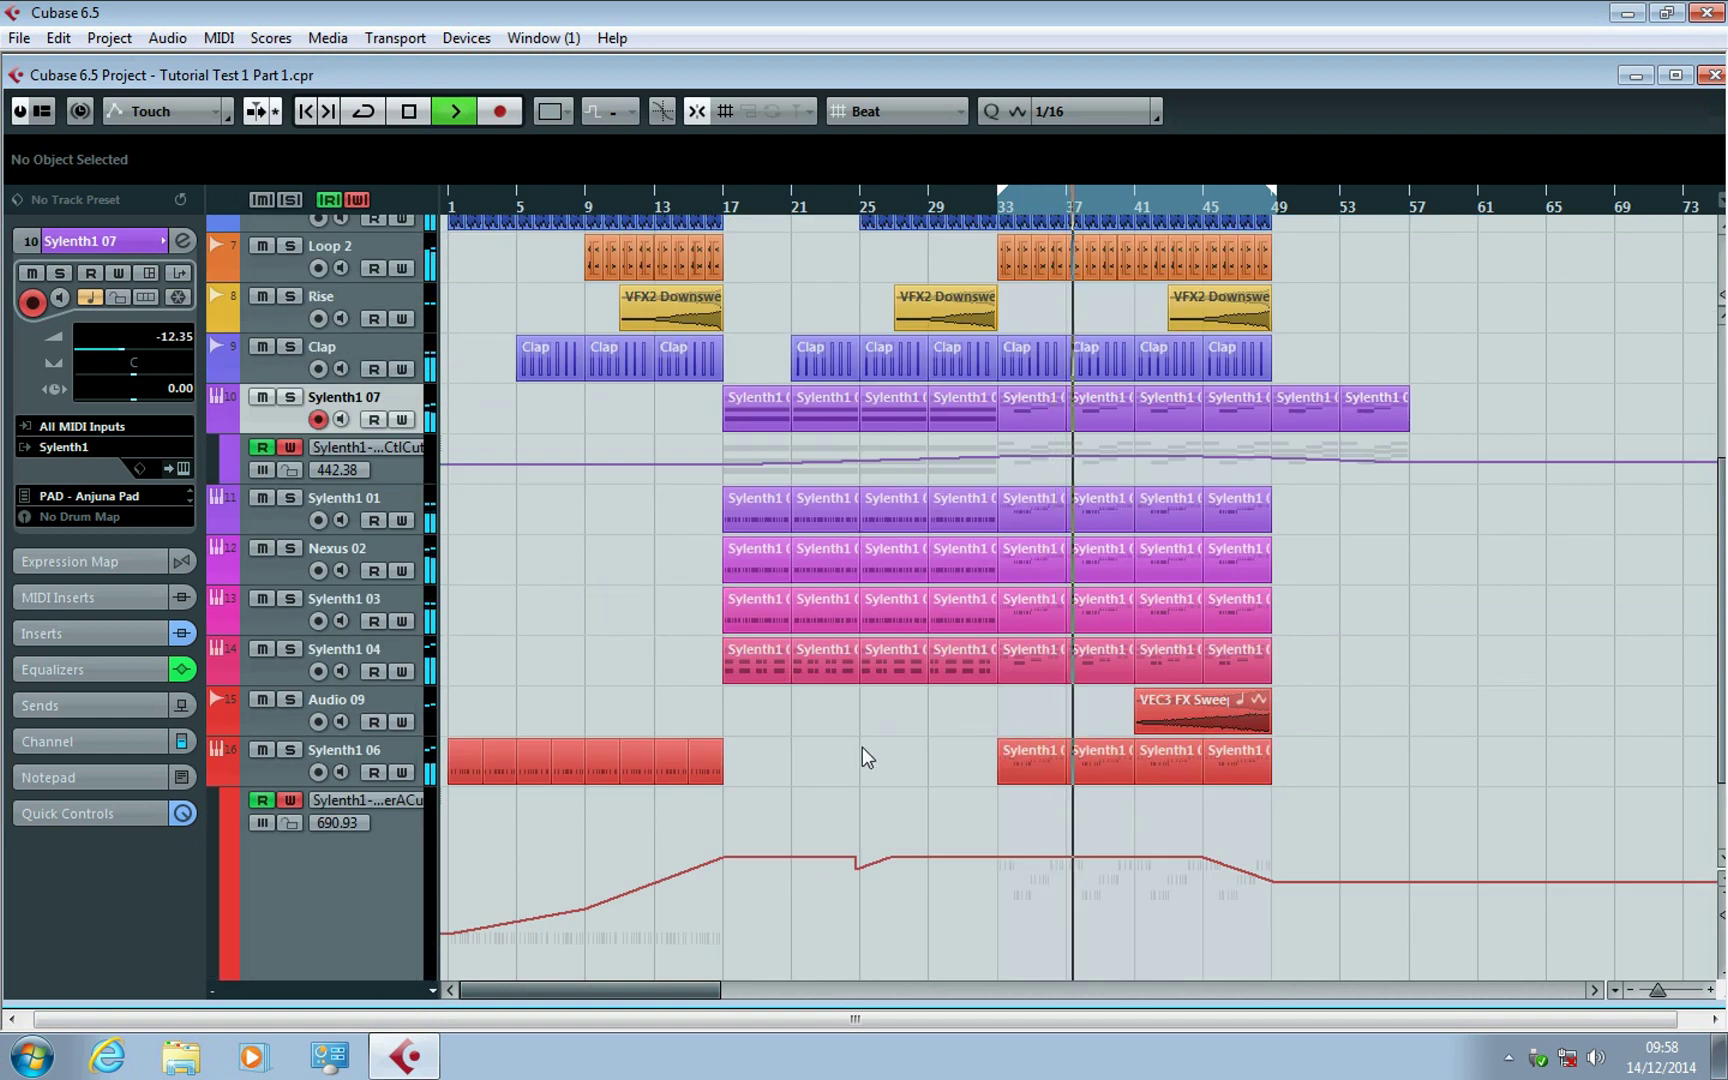
pyautogui.moveTo(852, 876); pyautogui.dragTo(883, 822)
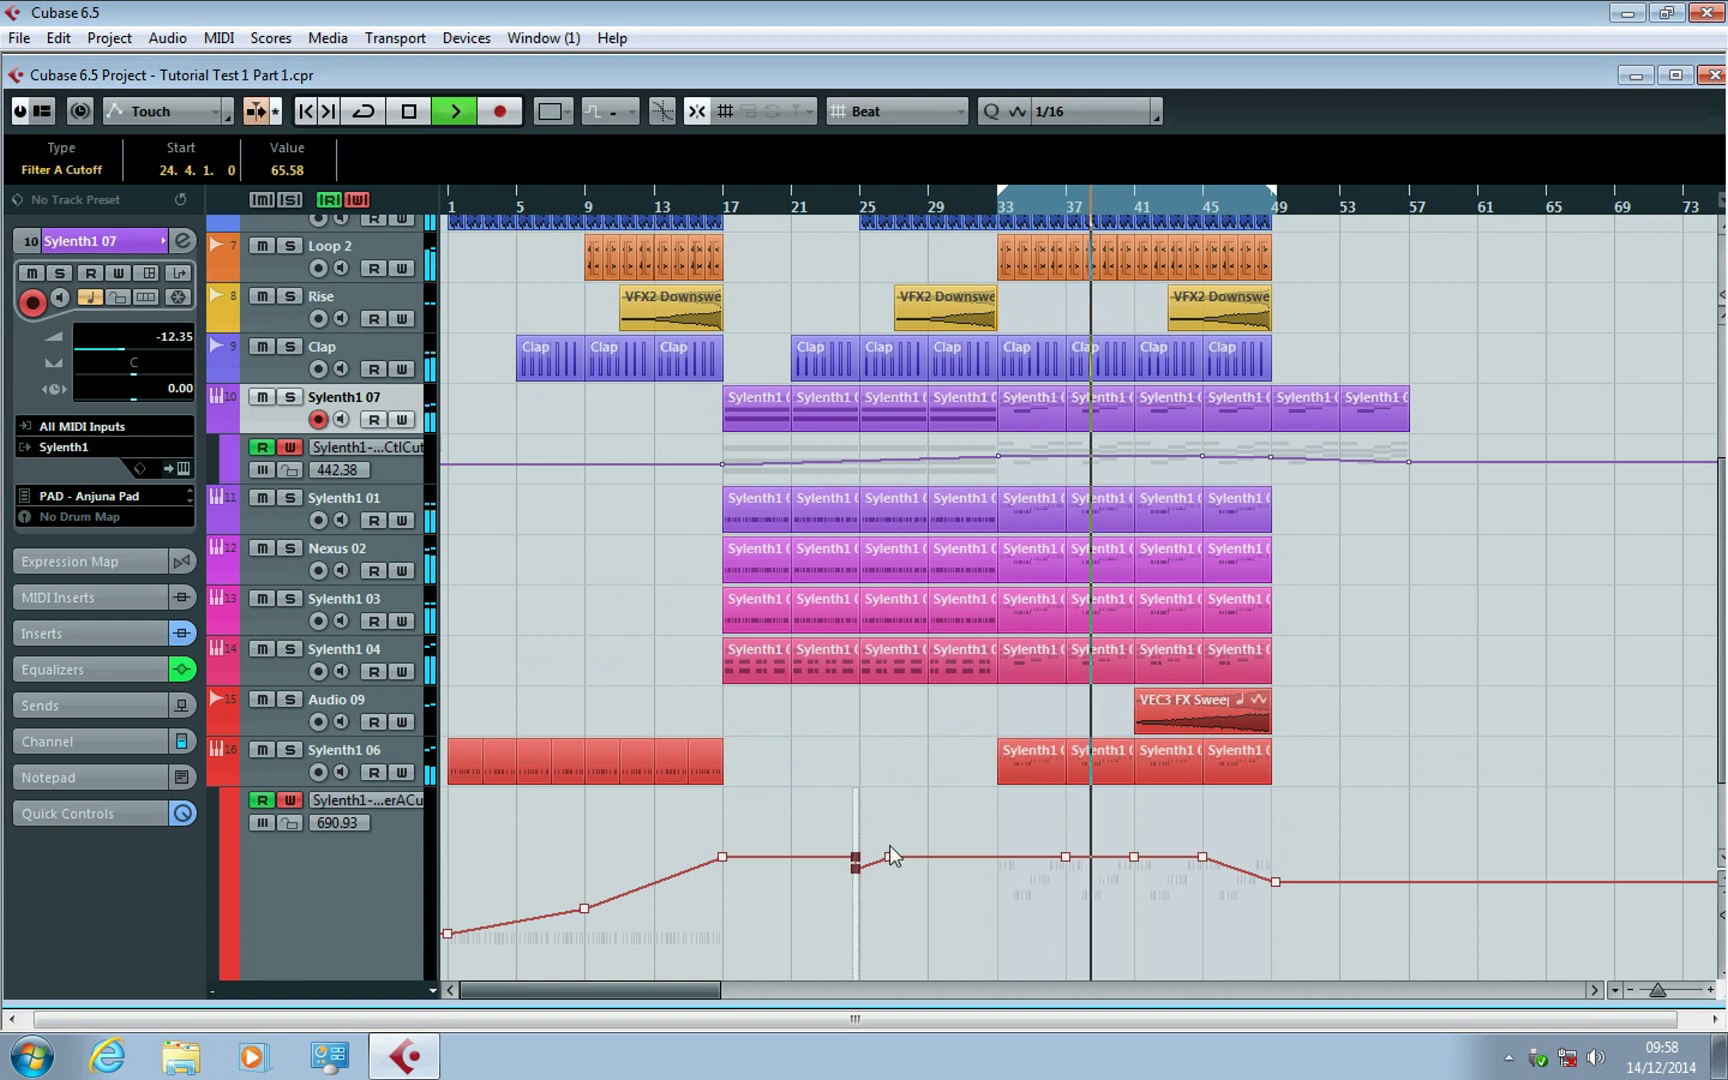
pyautogui.press('Delete')
pyautogui.press('Delete')
# Copy the Sylenth1 06 parts of bars 9 to 17 to bars 17 to 25 and delete the copied low cutoff point at bar 17.
pyautogui.moveTo(627, 776); pyautogui.dragTo(752, 759)
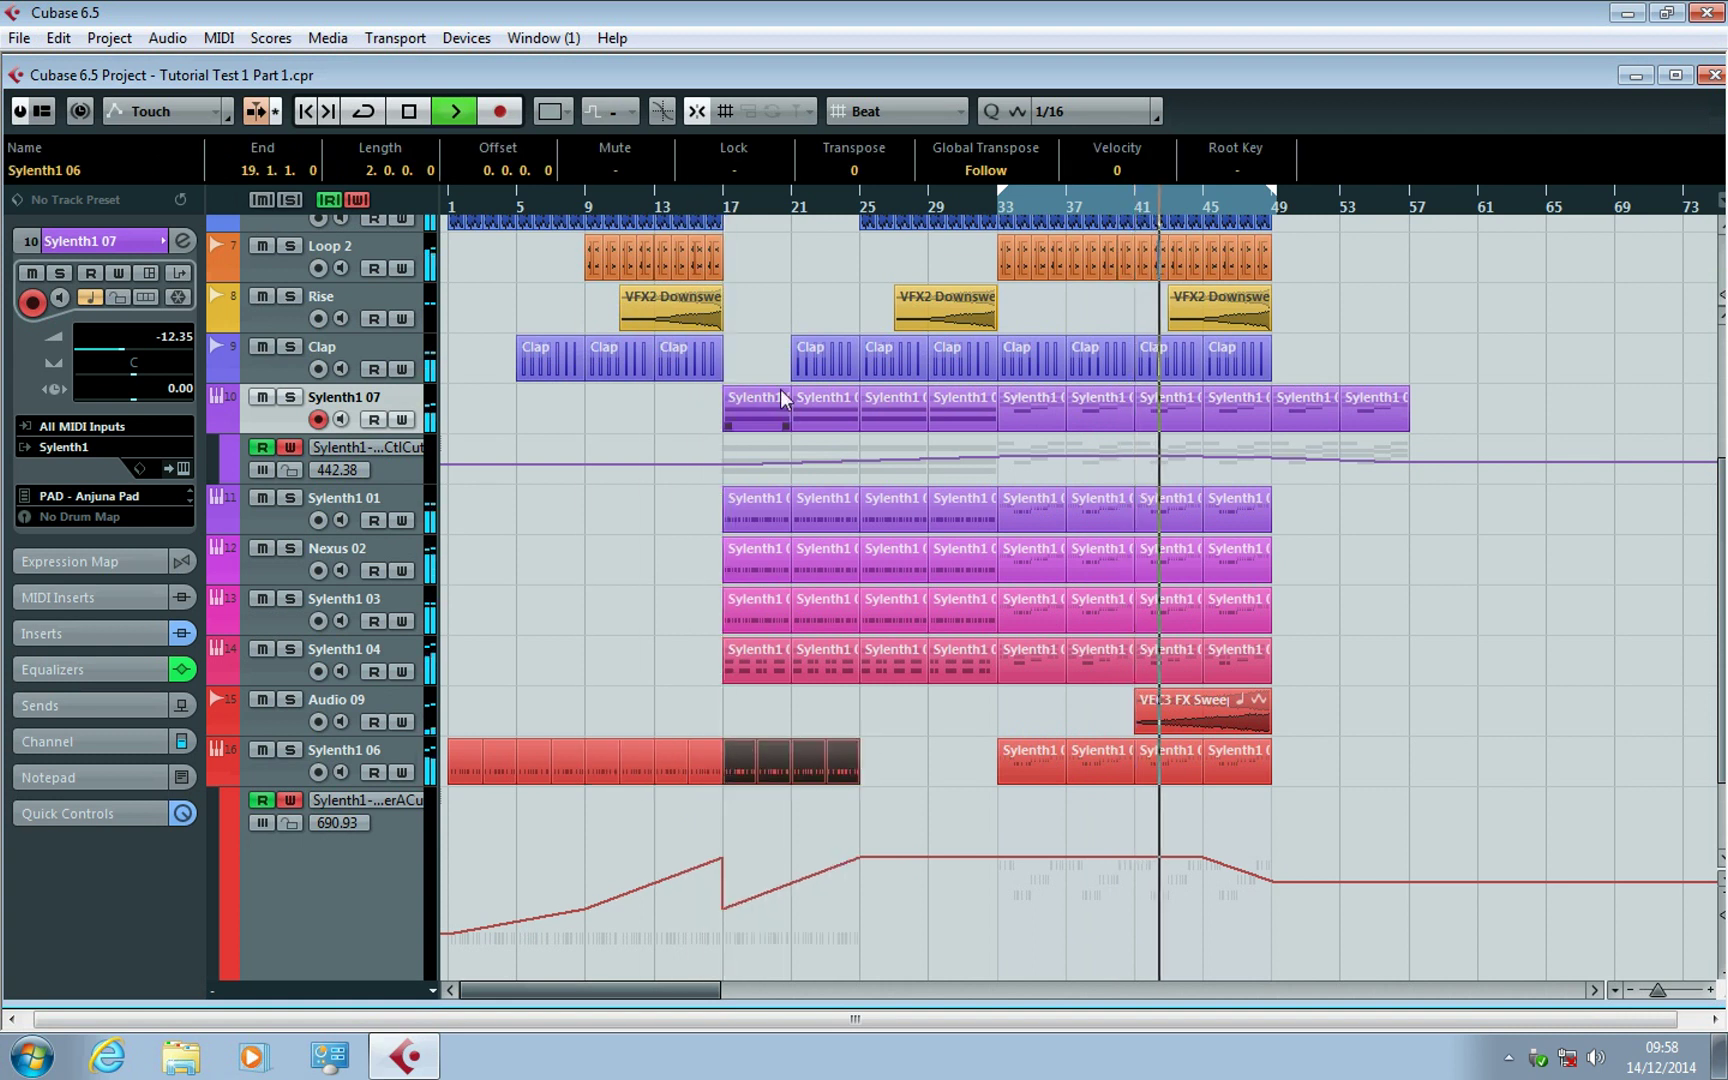
pyautogui.click(728, 210)
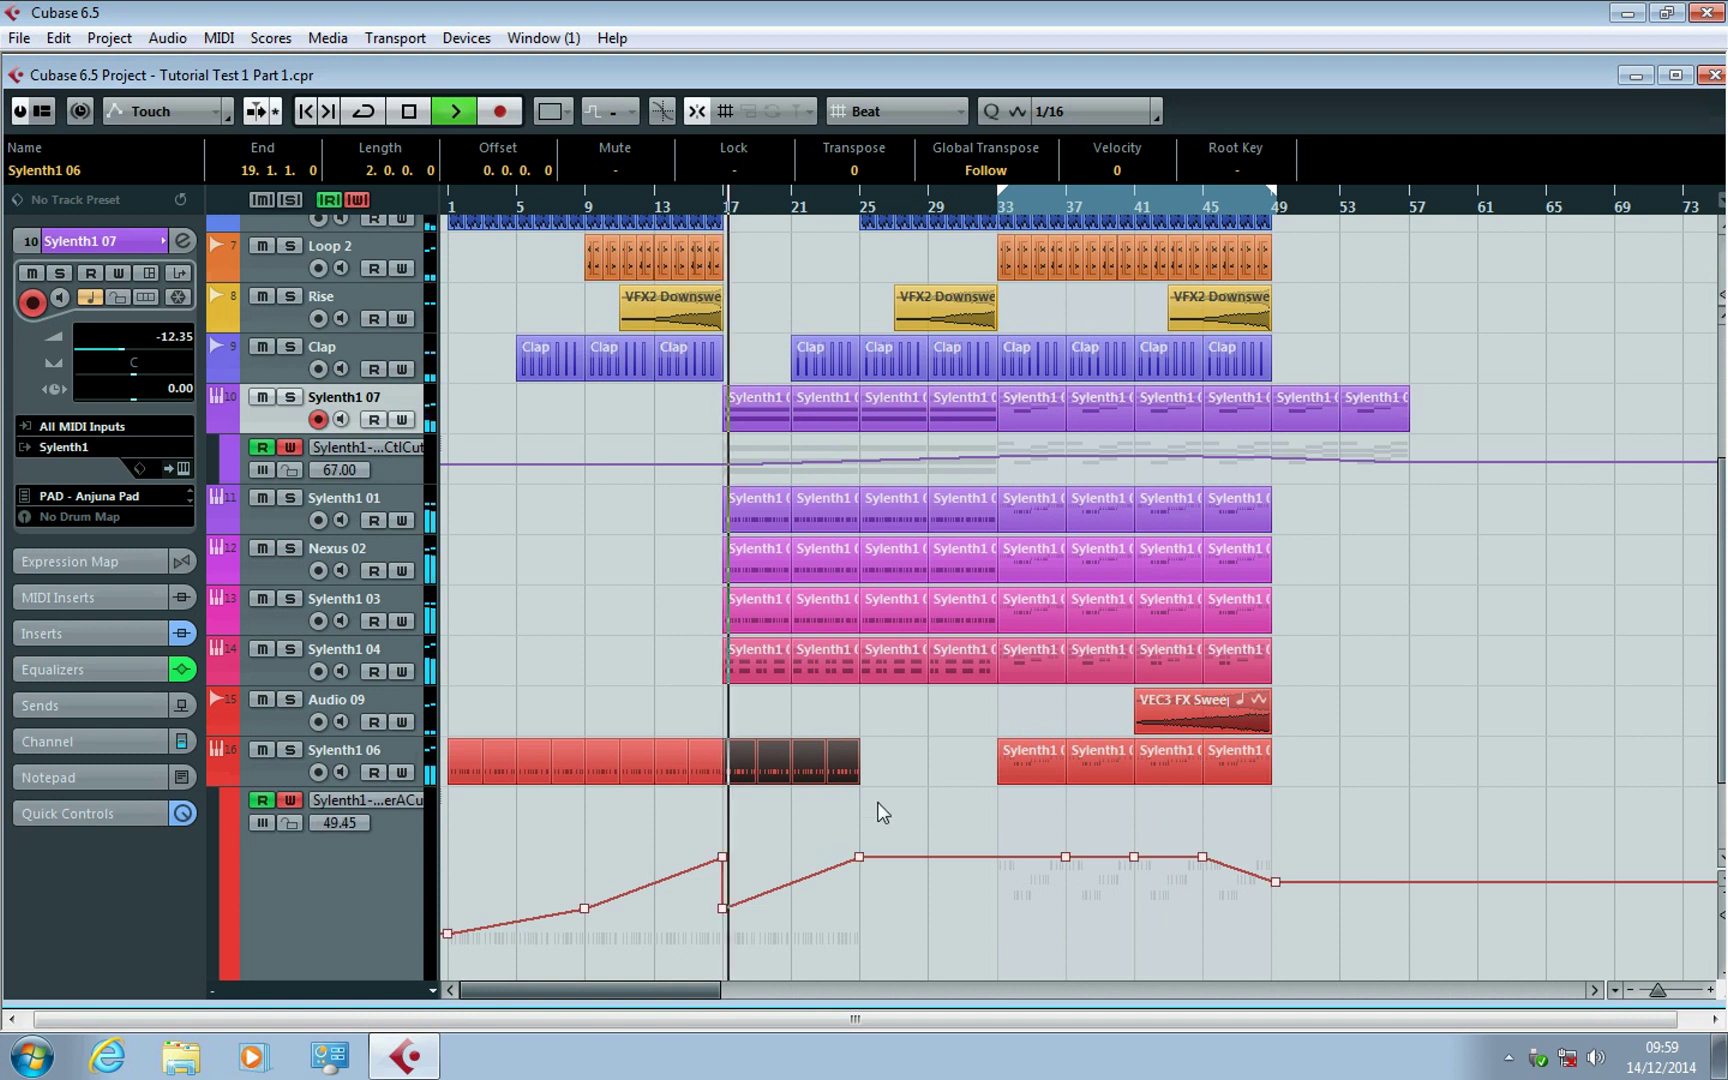
pyautogui.moveTo(832, 940); pyautogui.dragTo(702, 903)
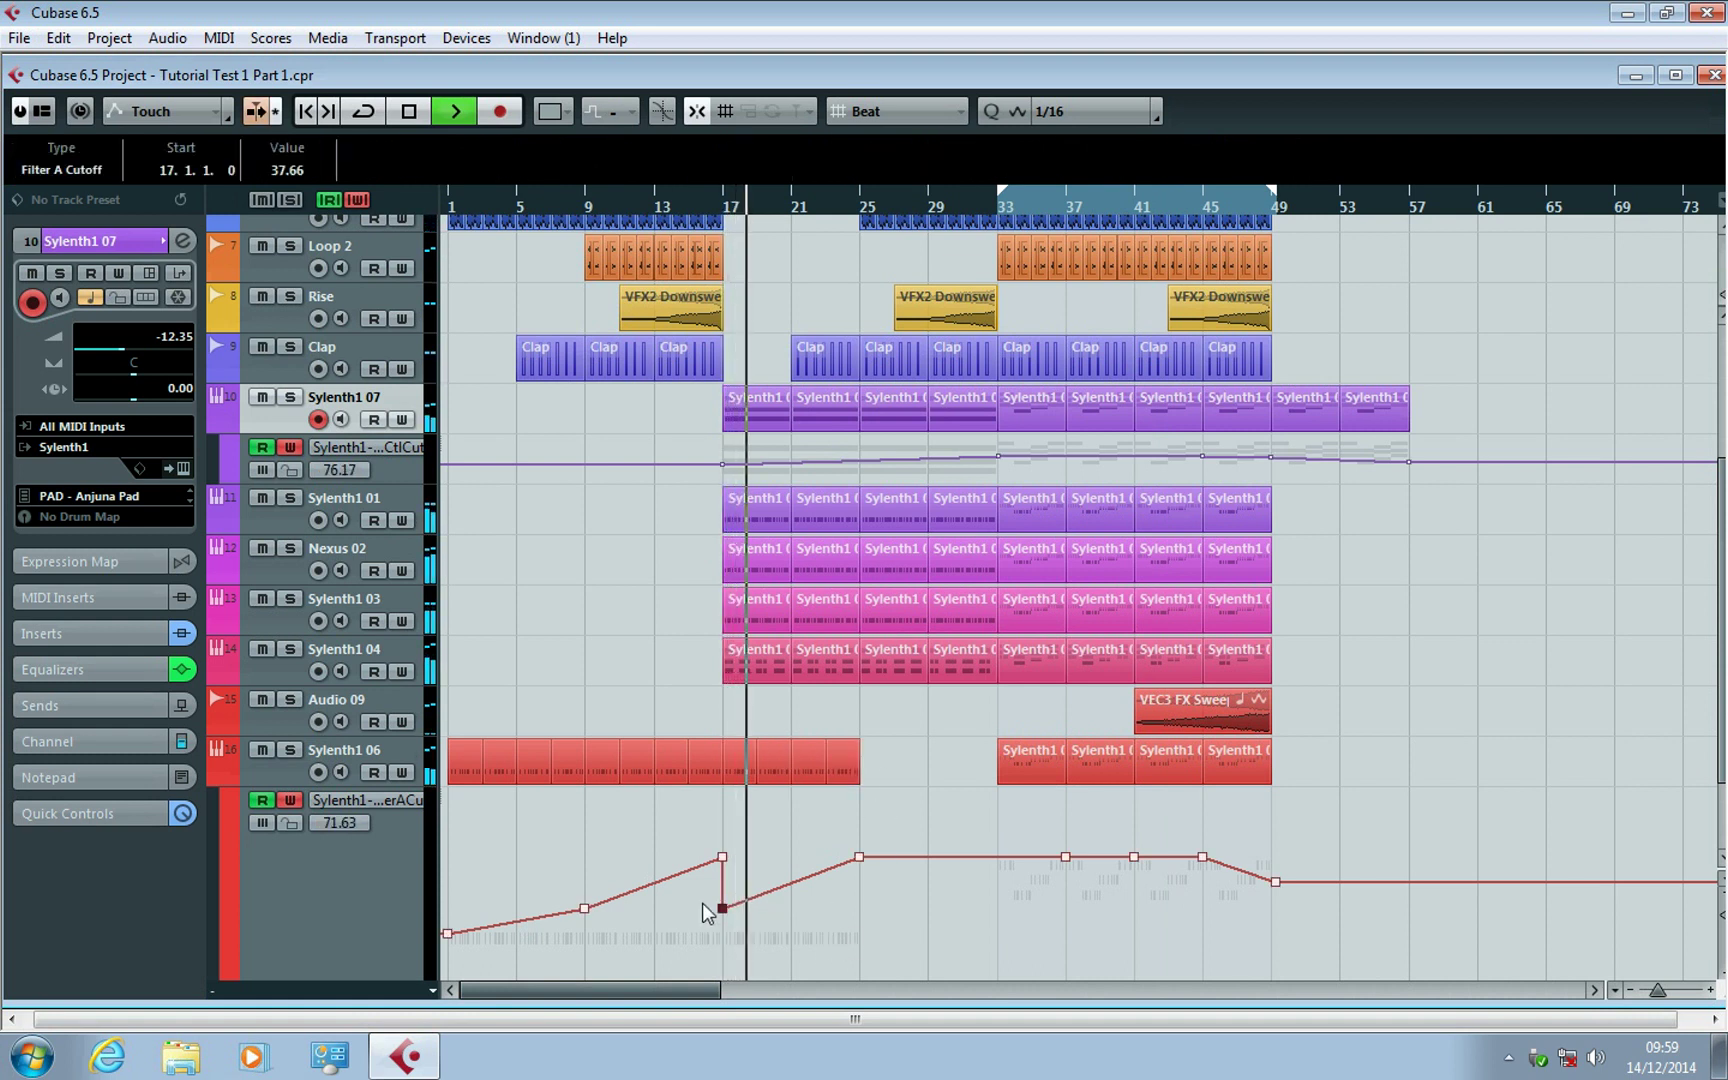
pyautogui.press('Delete')
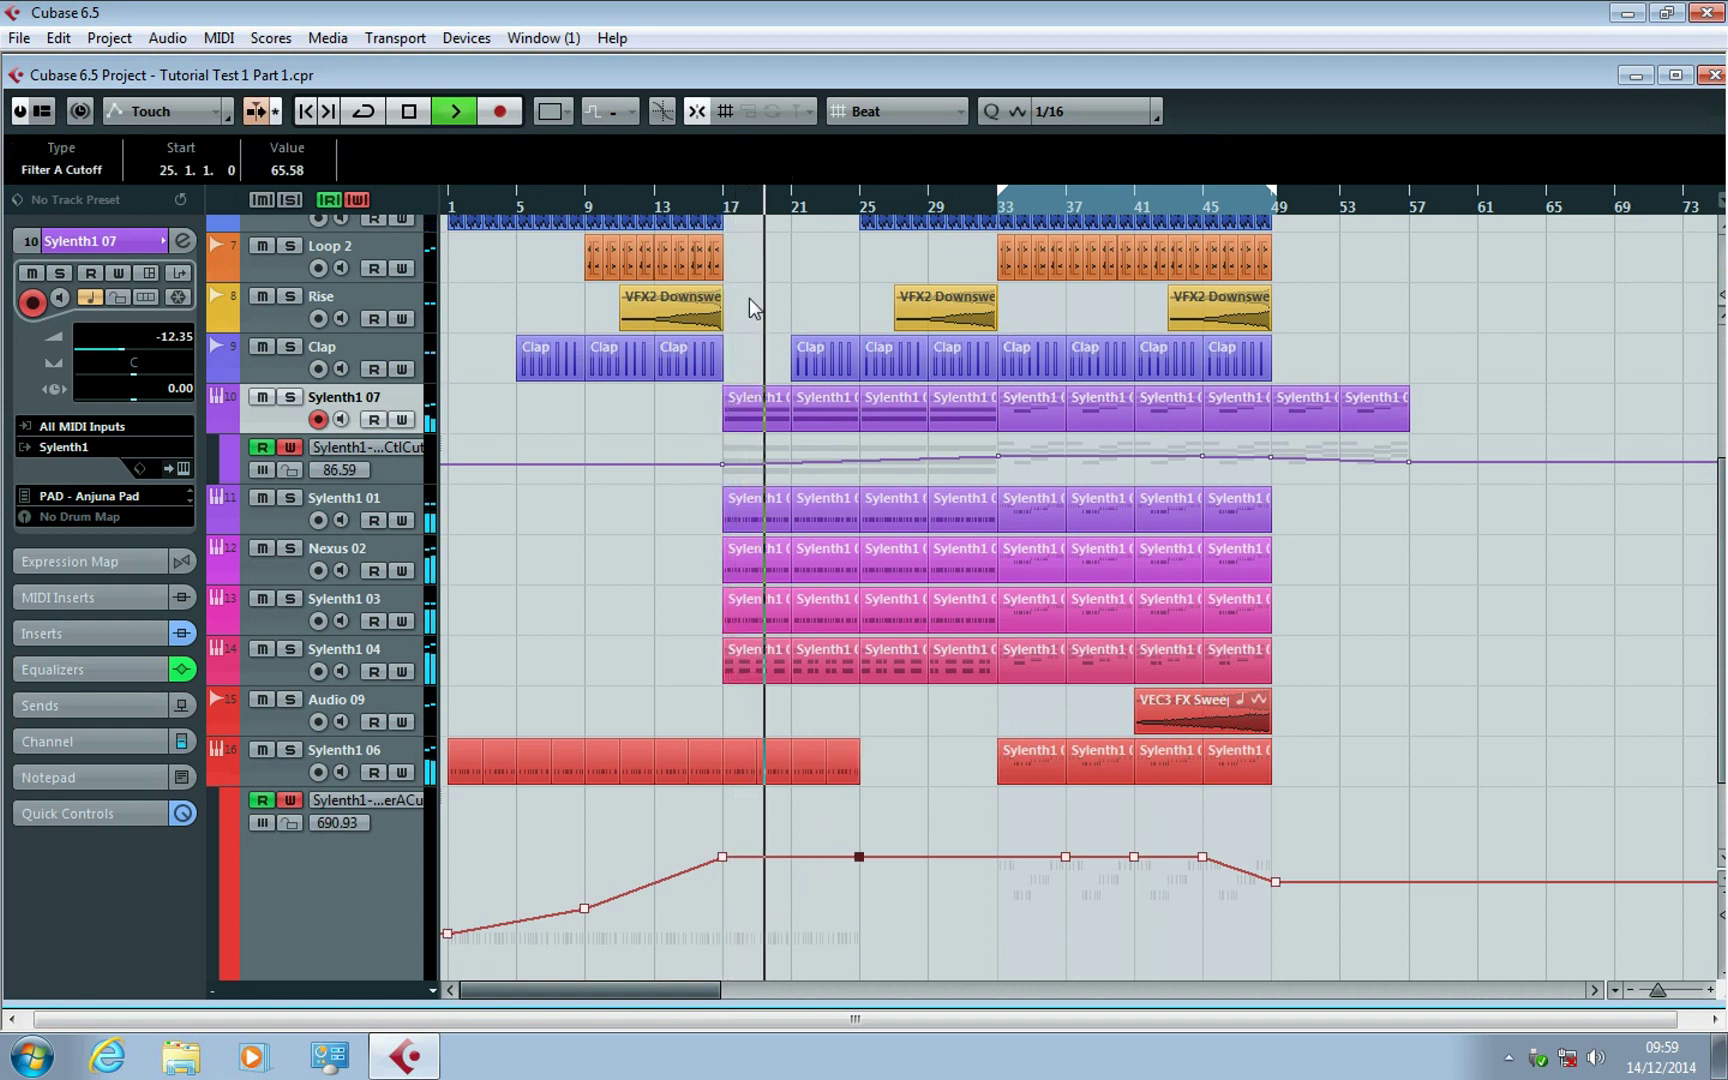
# Mute the Sylenth1 04 track and listen to the copied Sylenth1 06 parts from bar 17.
pyautogui.click(701, 198)
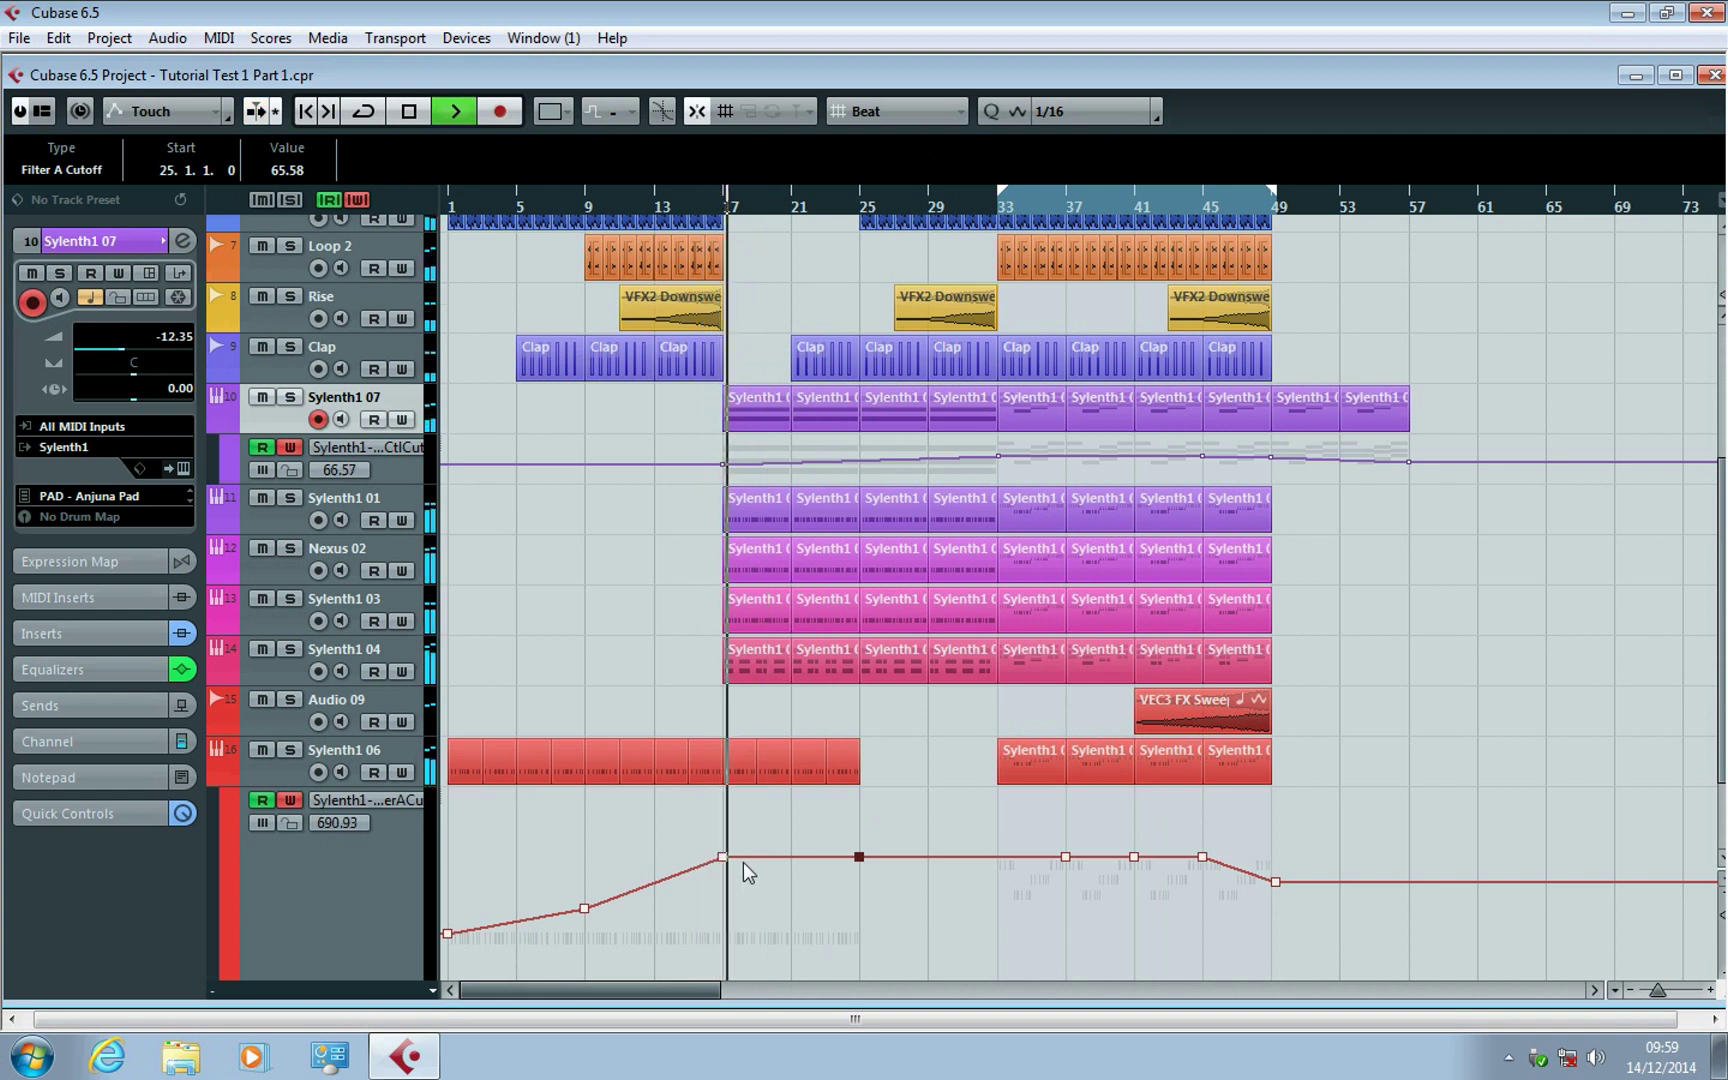
pyautogui.moveTo(819, 702); pyautogui.dragTo(775, 701)
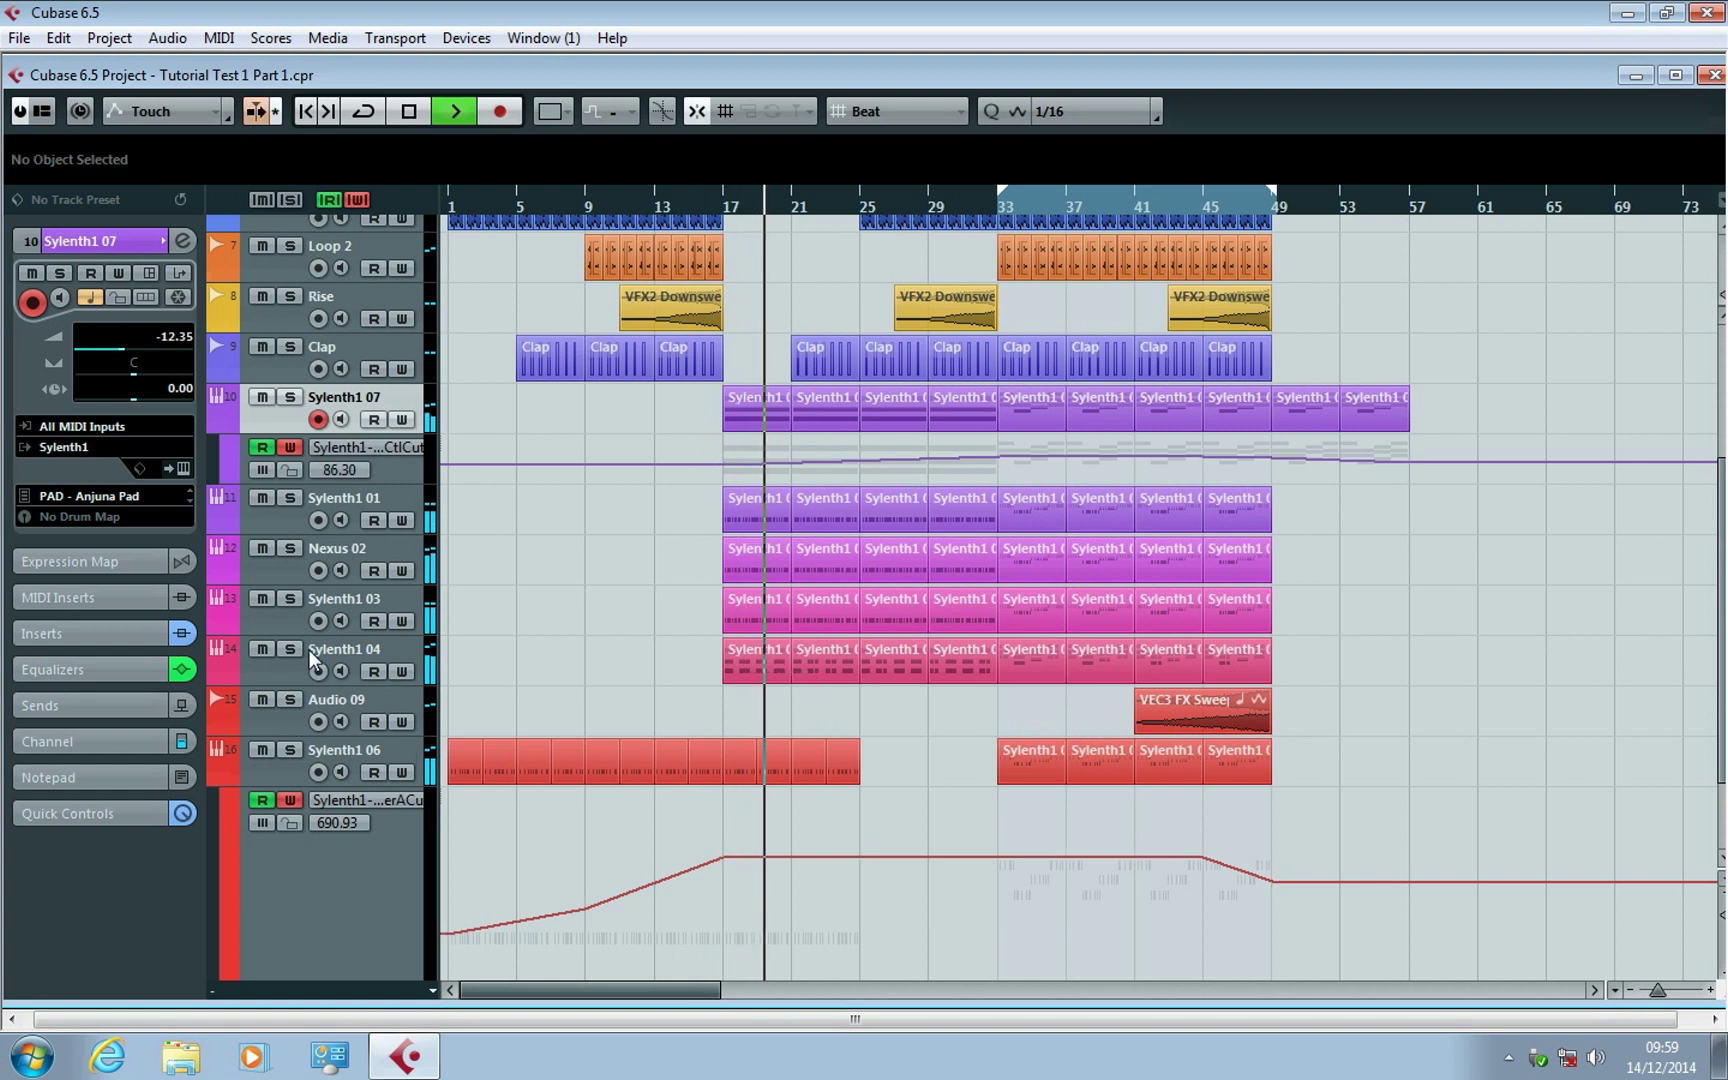
pyautogui.click(262, 648)
pyautogui.click(719, 205)
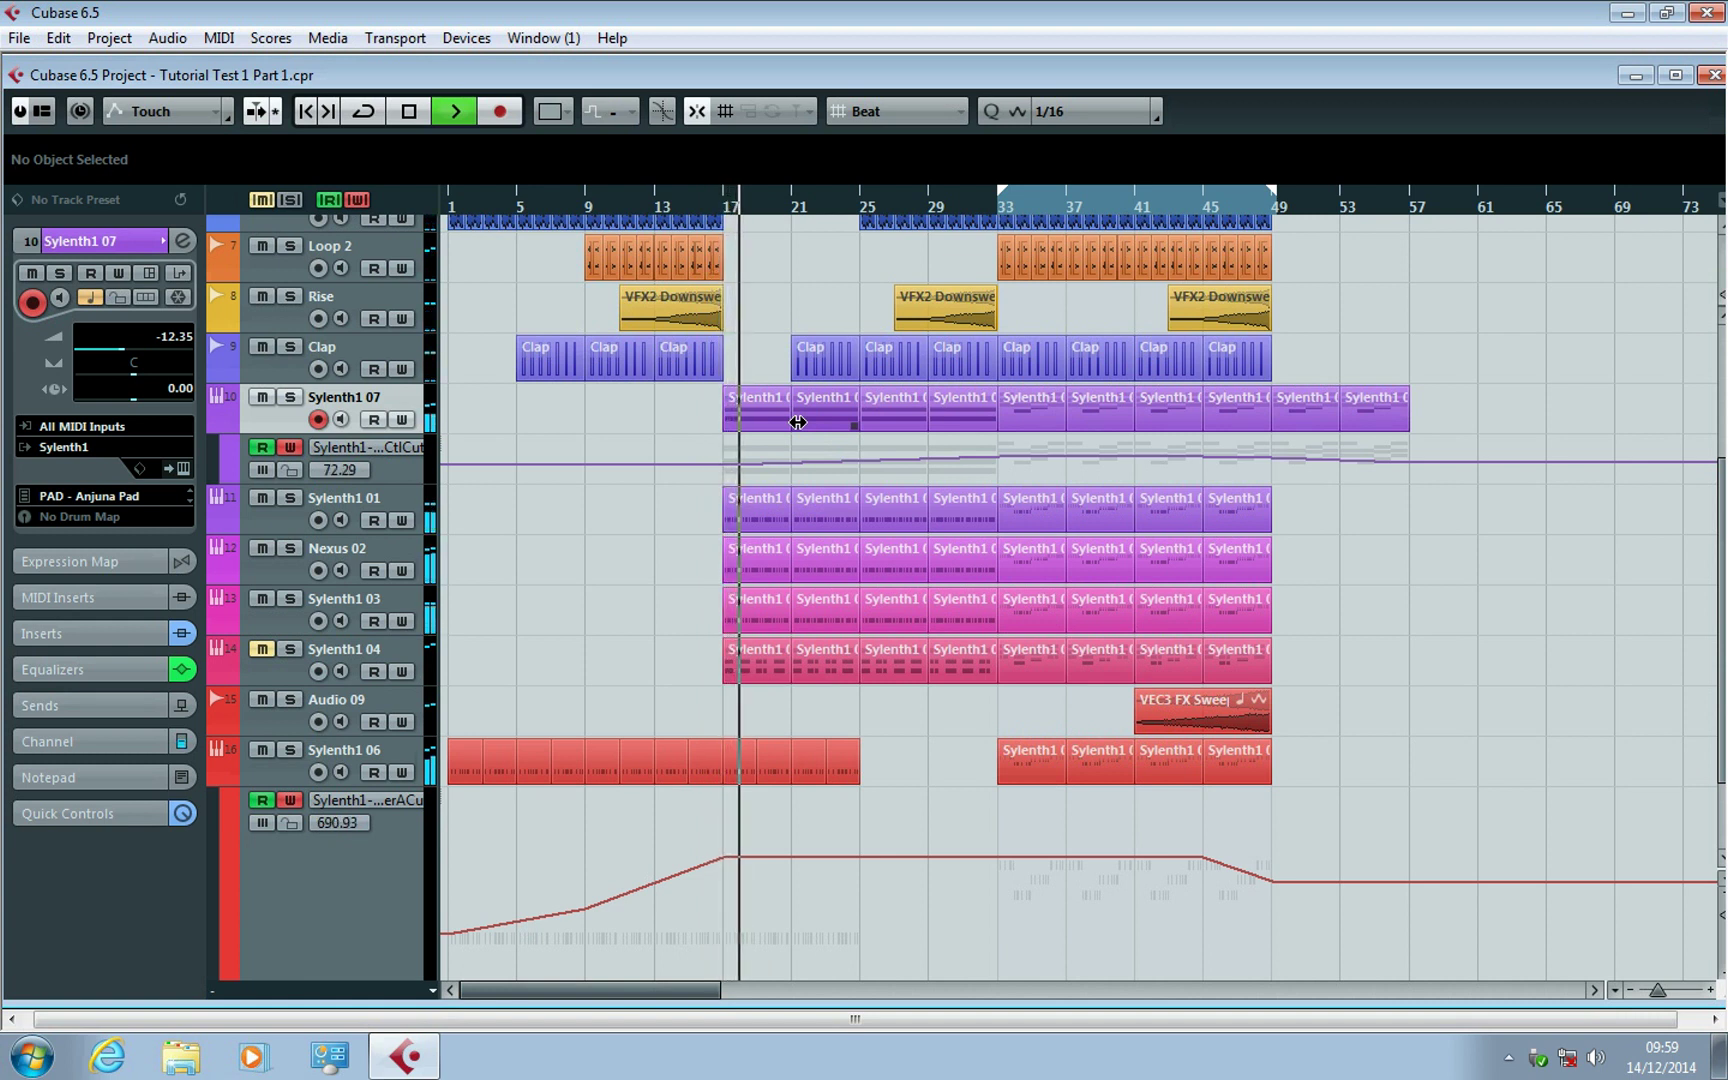
# Delete the copied Sylenth1 06 parts from bars 17 to 25 and unmute the Sylenth1 04 track.
pyautogui.moveTo(720, 754); pyautogui.dragTo(734, 755)
pyautogui.press('Delete')
pyautogui.click(262, 650)
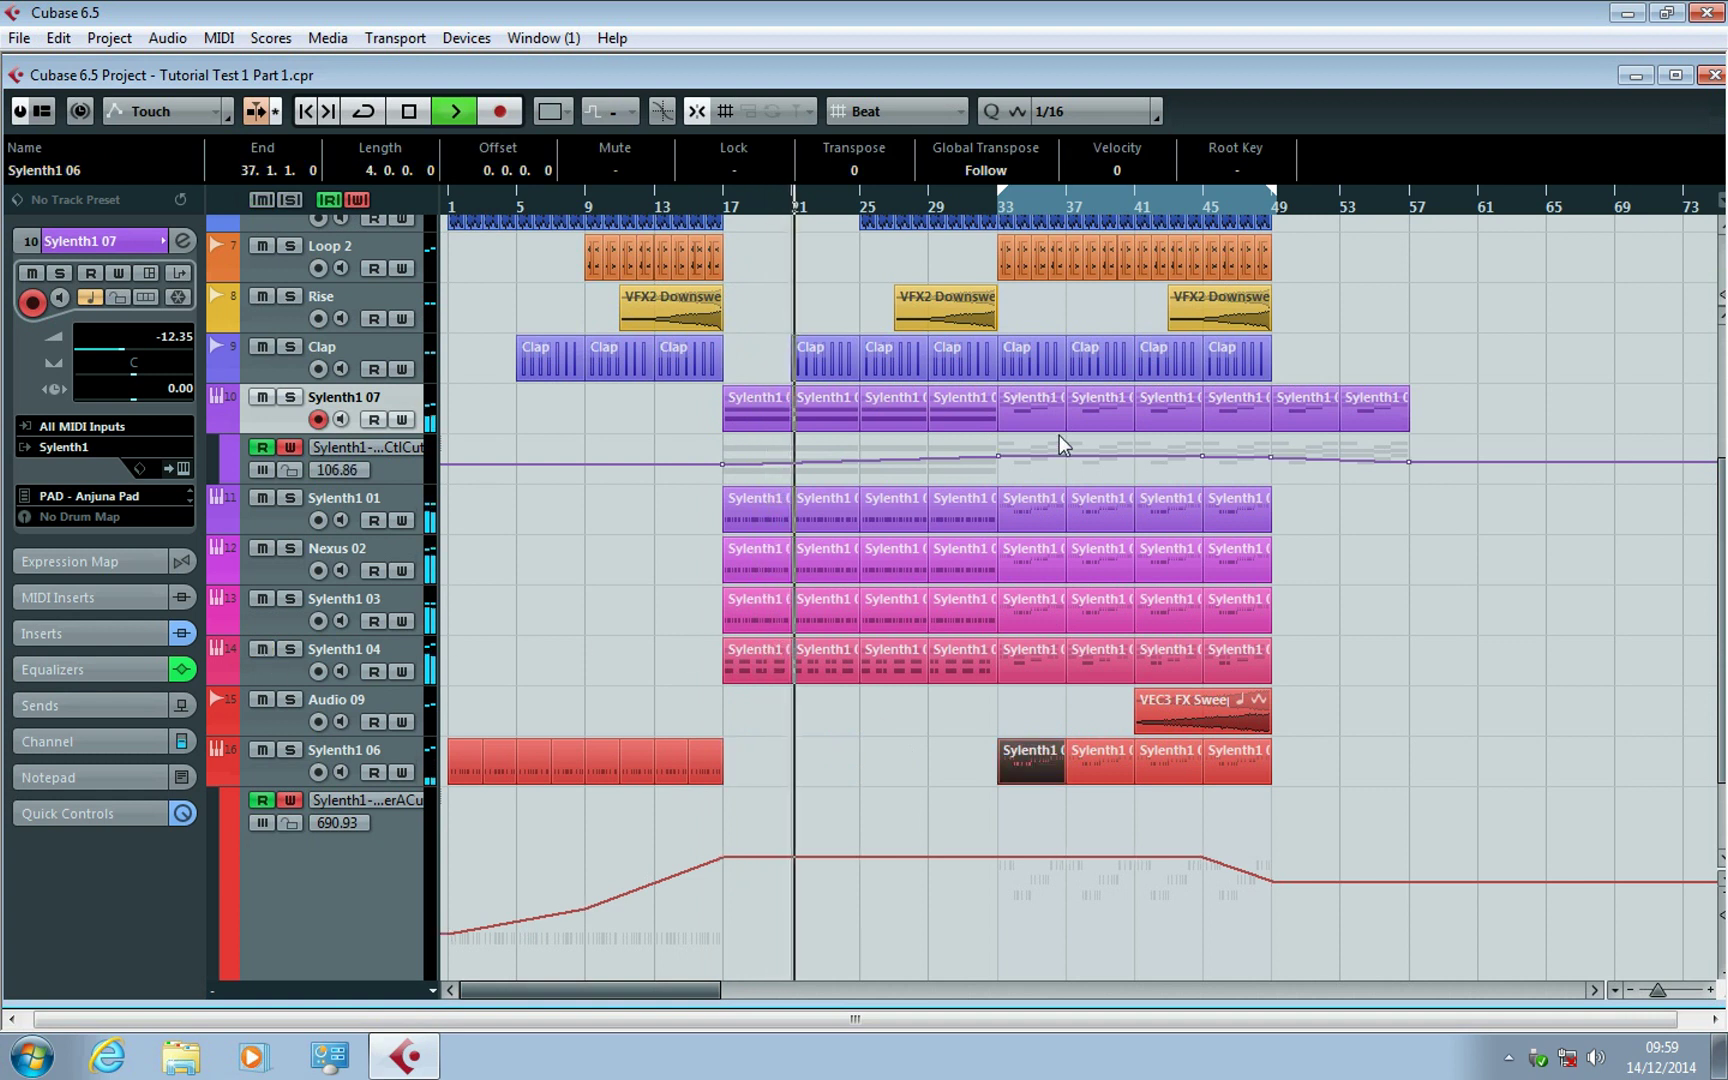
# Play the arrangement from about bar 47 and examine all tracks across the transition at bar 49.
pyautogui.click(1250, 205)
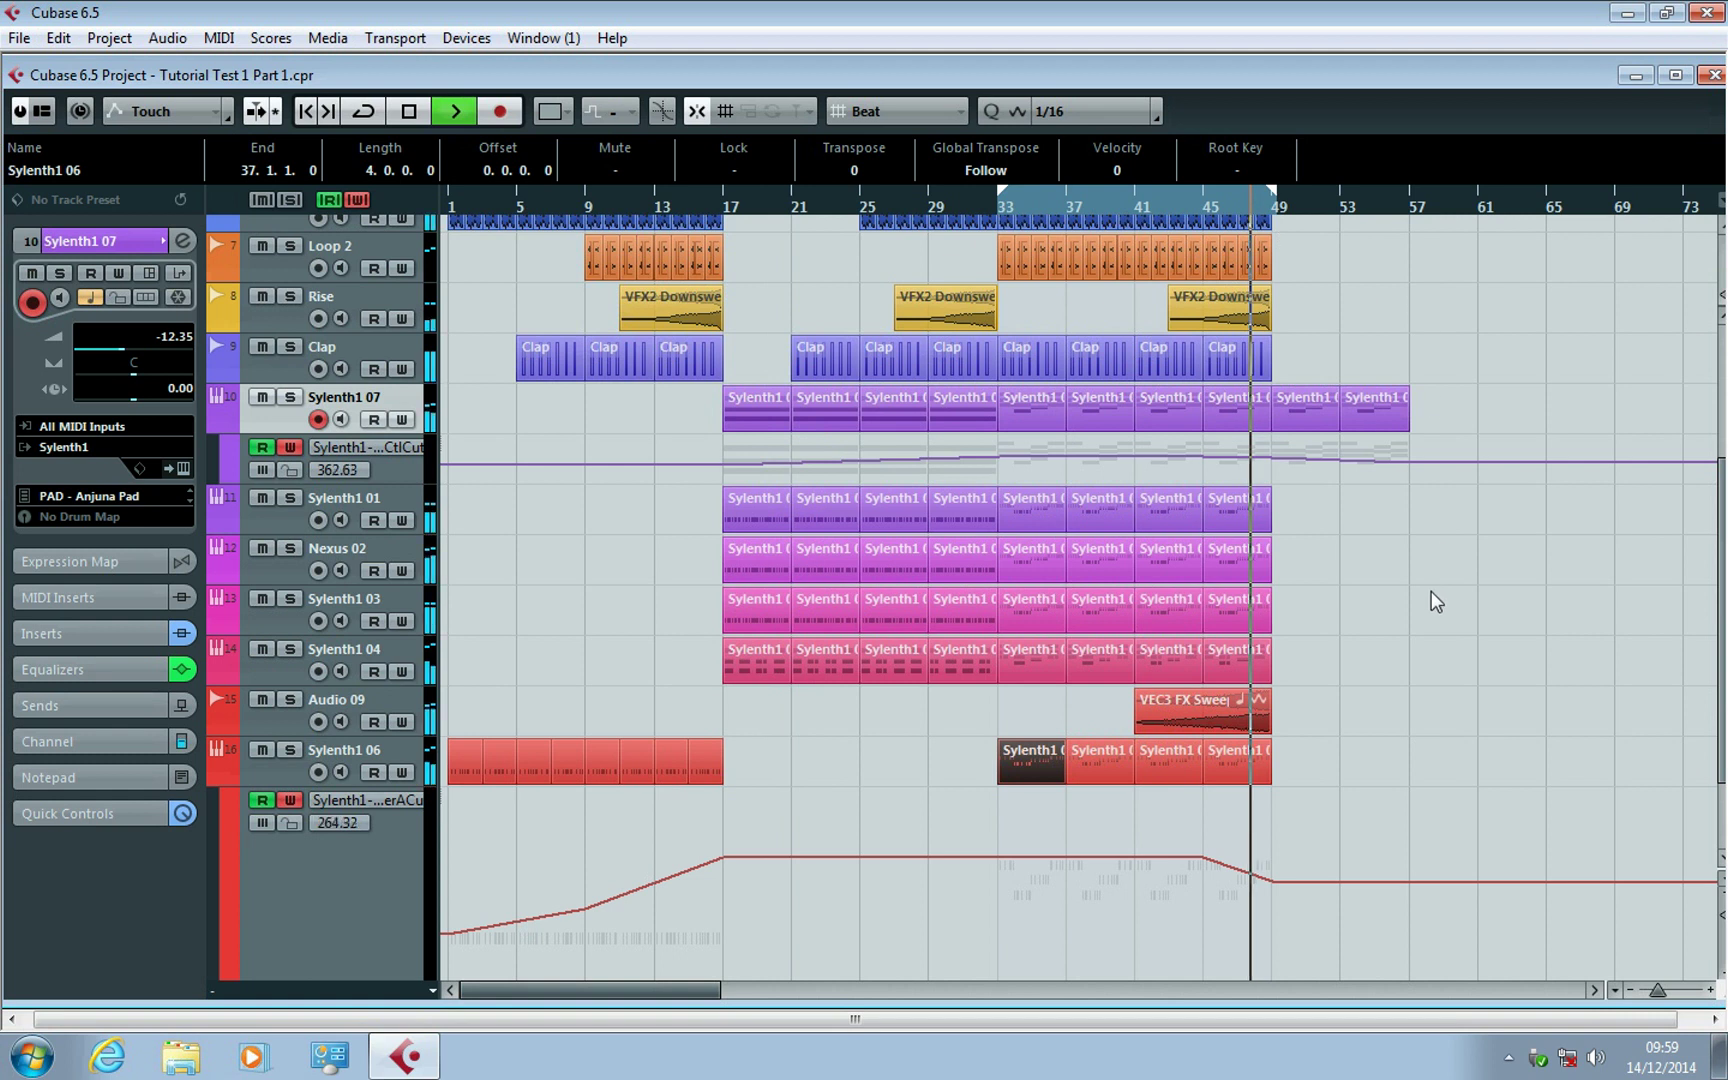
pyautogui.press('h')
pyautogui.press('h')
pyautogui.press('h')
pyautogui.scroll(2, 1280, 682)
pyautogui.scroll(-1, 1280, 682)
pyautogui.scroll(-2, 1280, 682)
pyautogui.scroll(2, 946, 702)
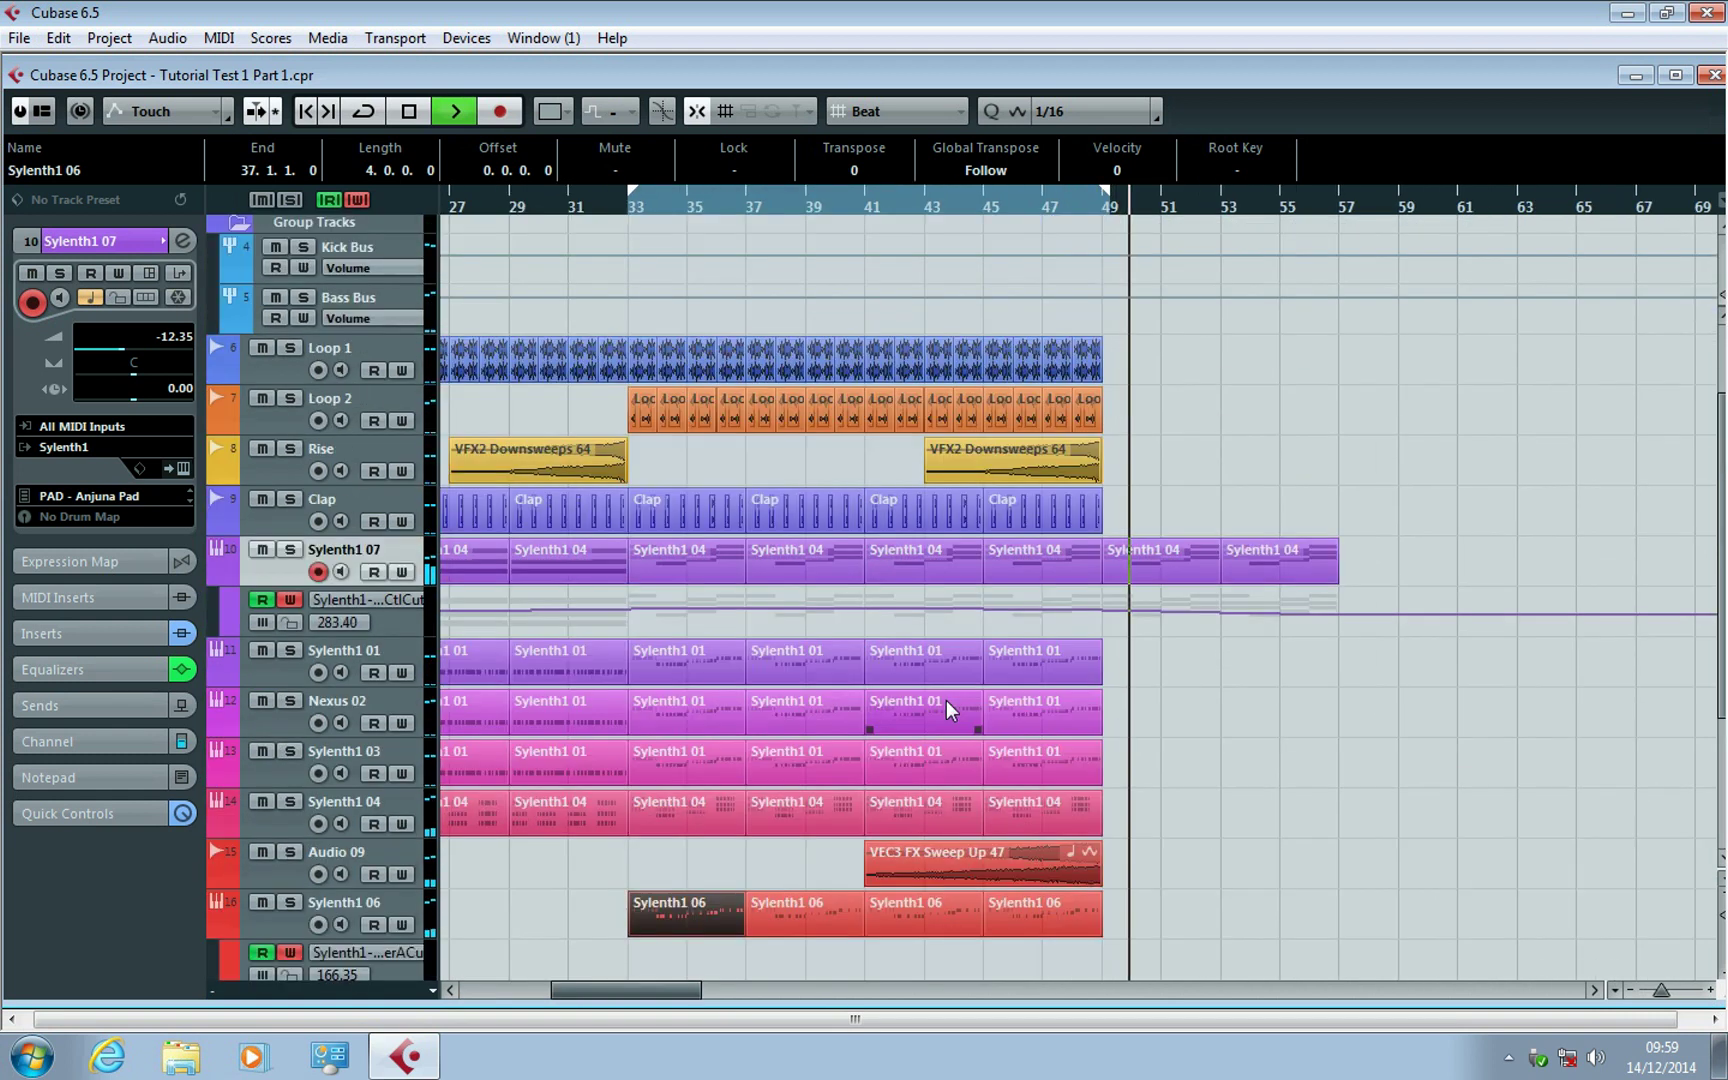
pyautogui.scroll(-3, 1047, 436)
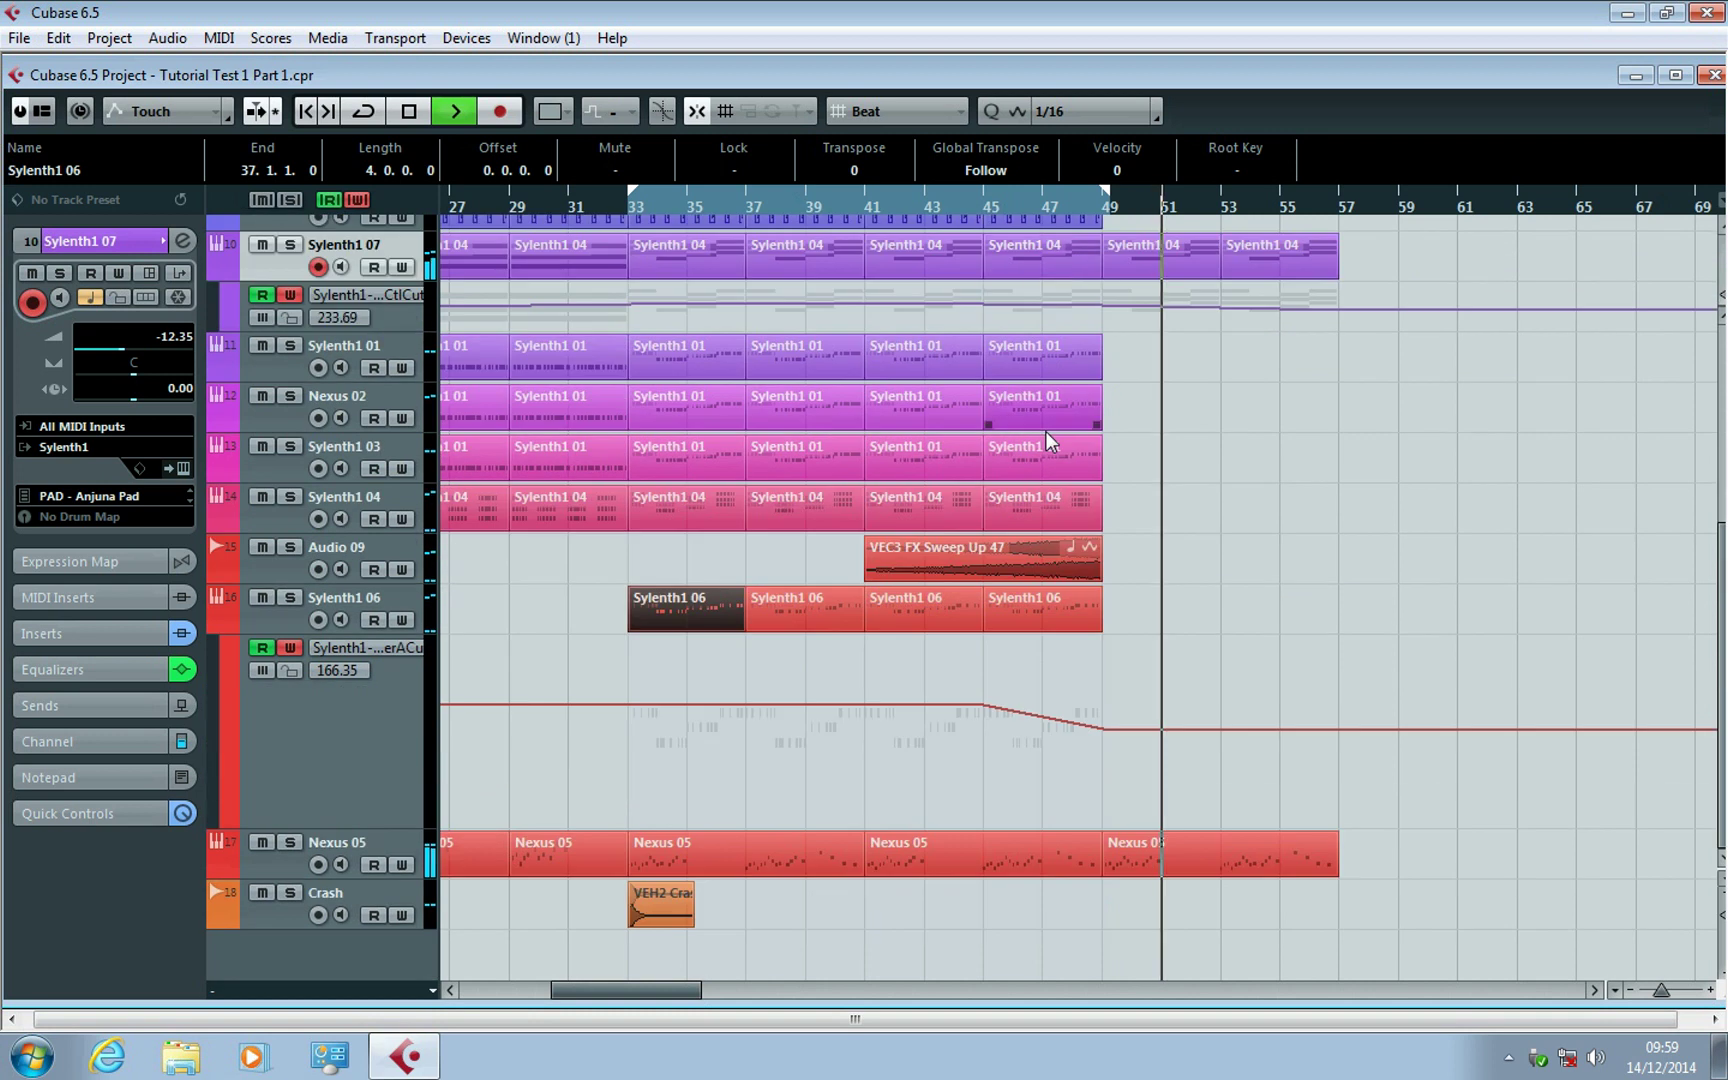
# Copy the VEH2 Crash clip from bar 33 to bars 55 and 59 on the Crash track and stop playback.
pyautogui.click(652, 918)
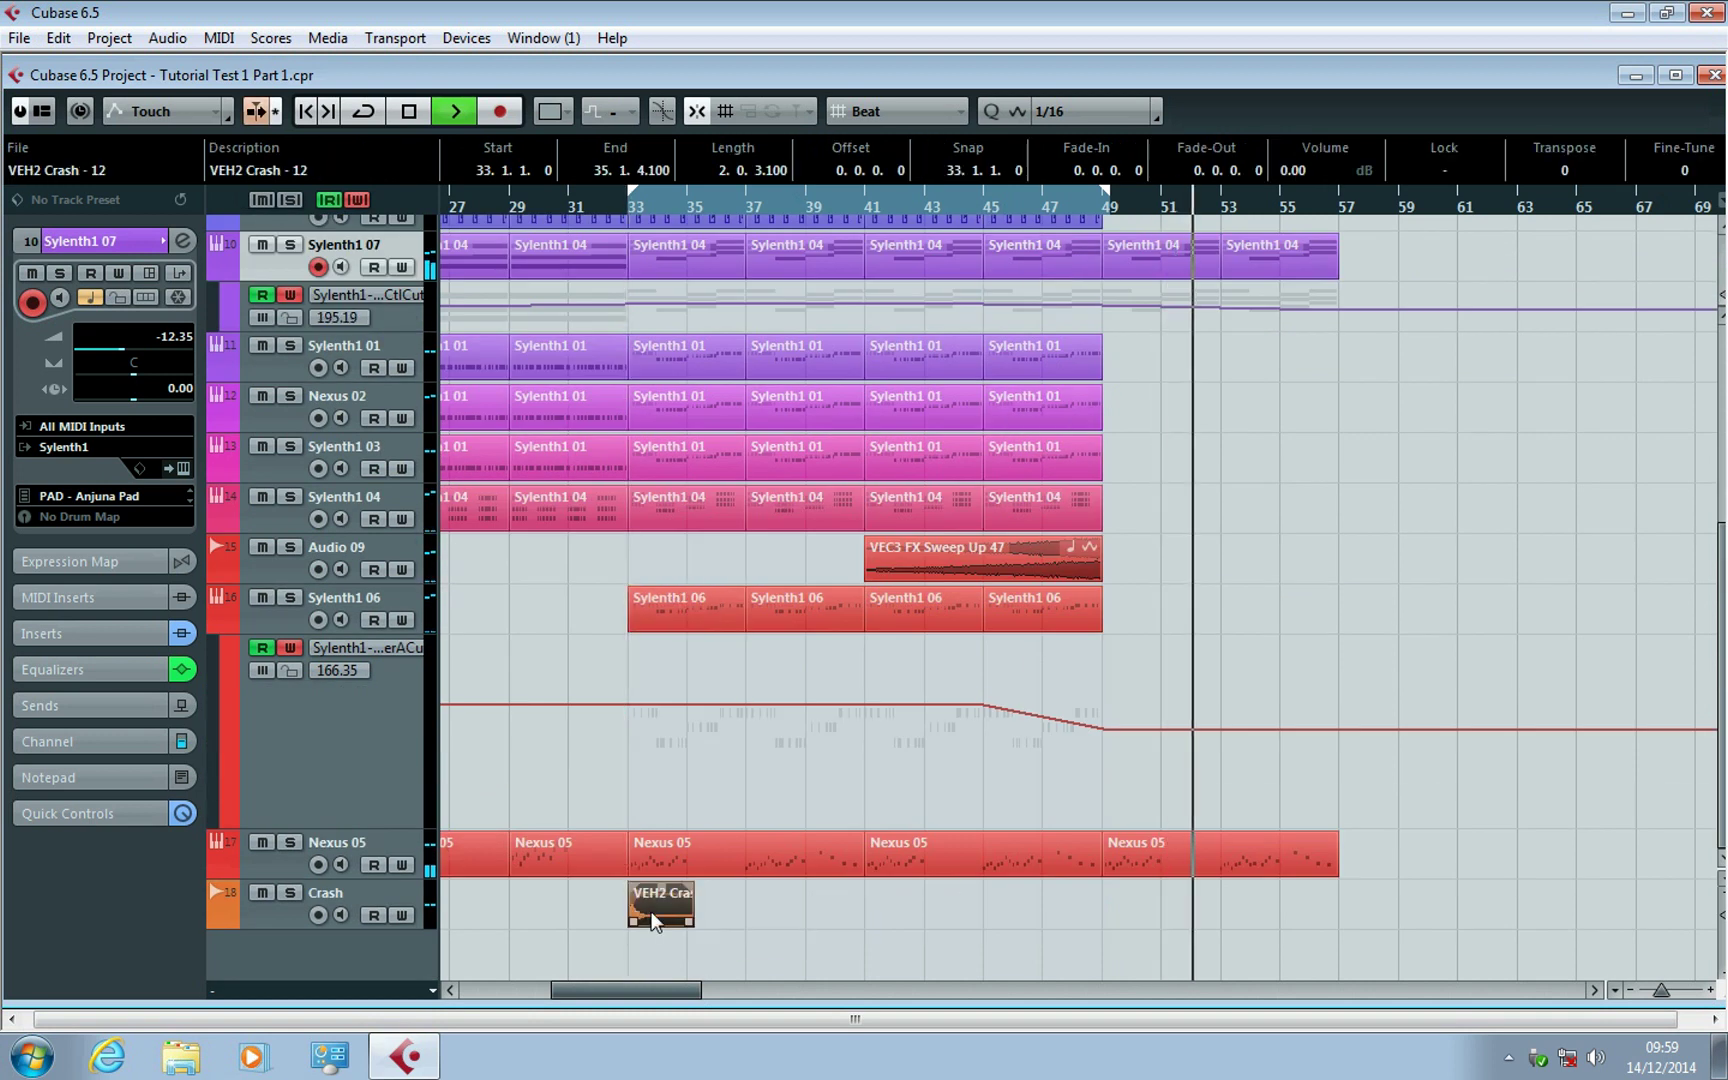
pyautogui.moveTo(652, 918); pyautogui.dragTo(1337, 920)
pyautogui.press('space')
# Reverse the whole crash clip at bar 55 as a new version in the Sample Editor and close the editor.
pyautogui.doubleClick(1314, 912)
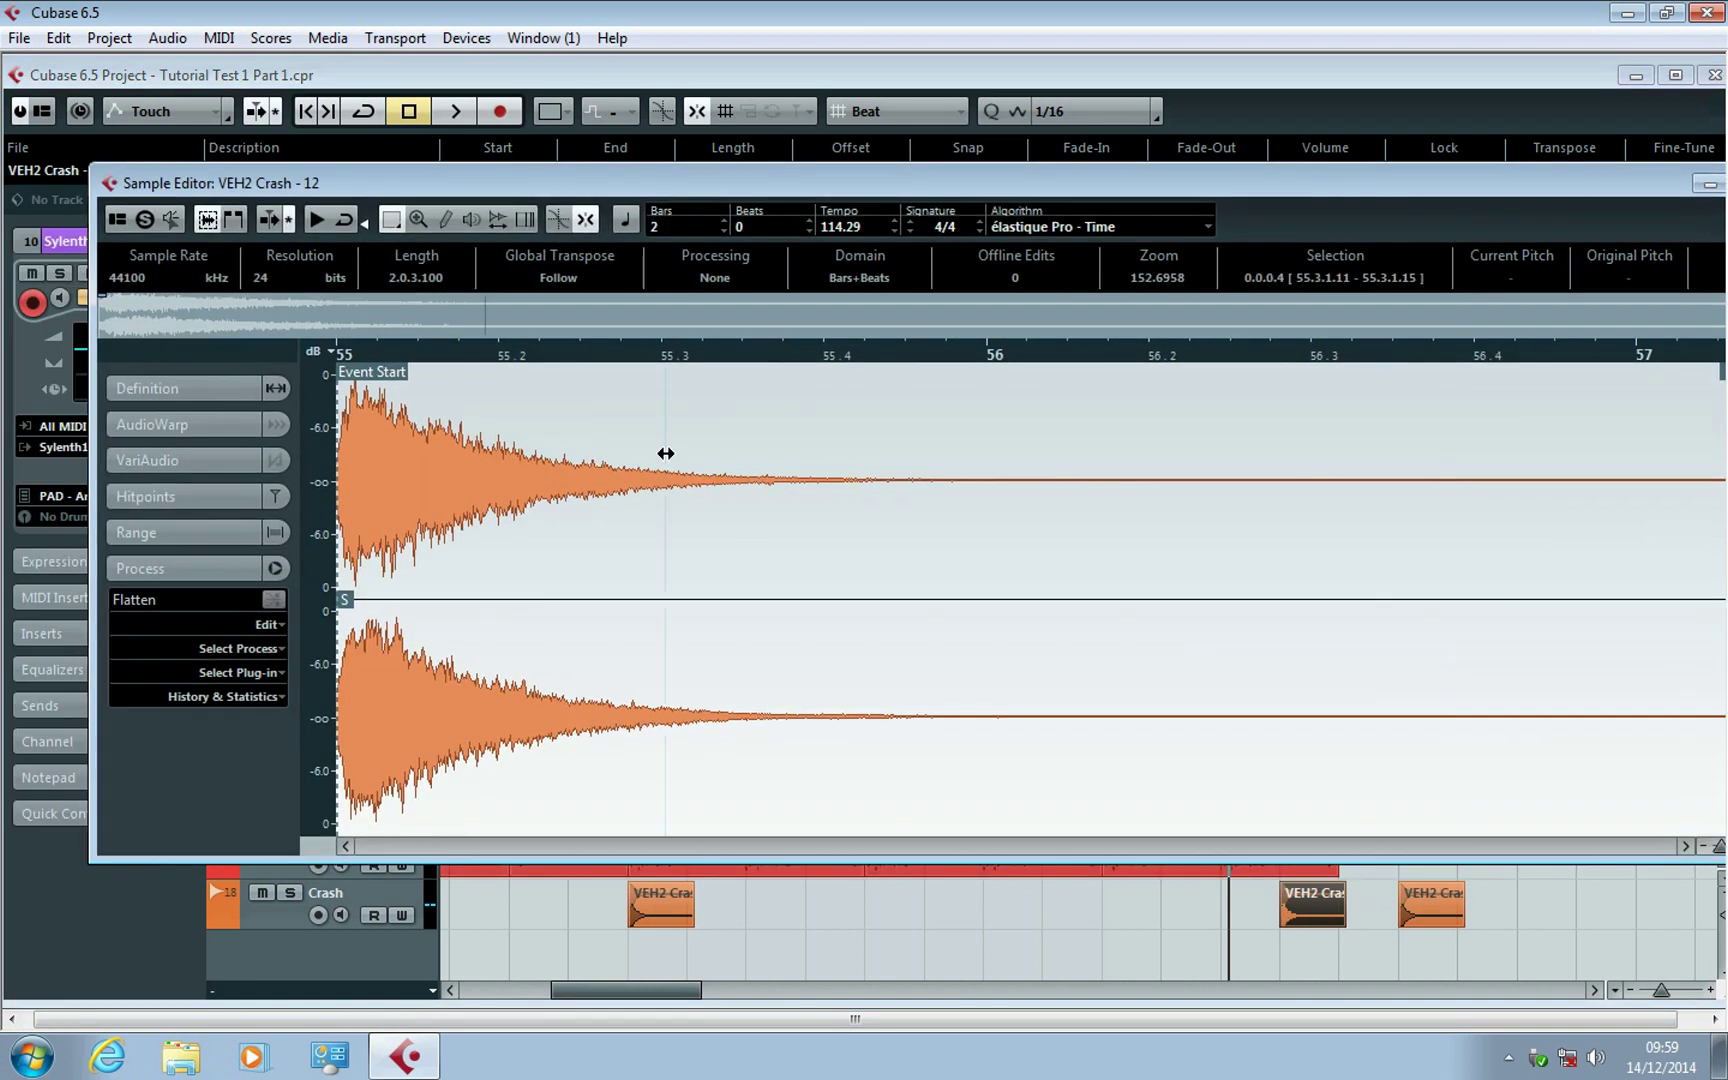
pyautogui.hotkey('ctrl', 'a')
pyautogui.click(238, 648)
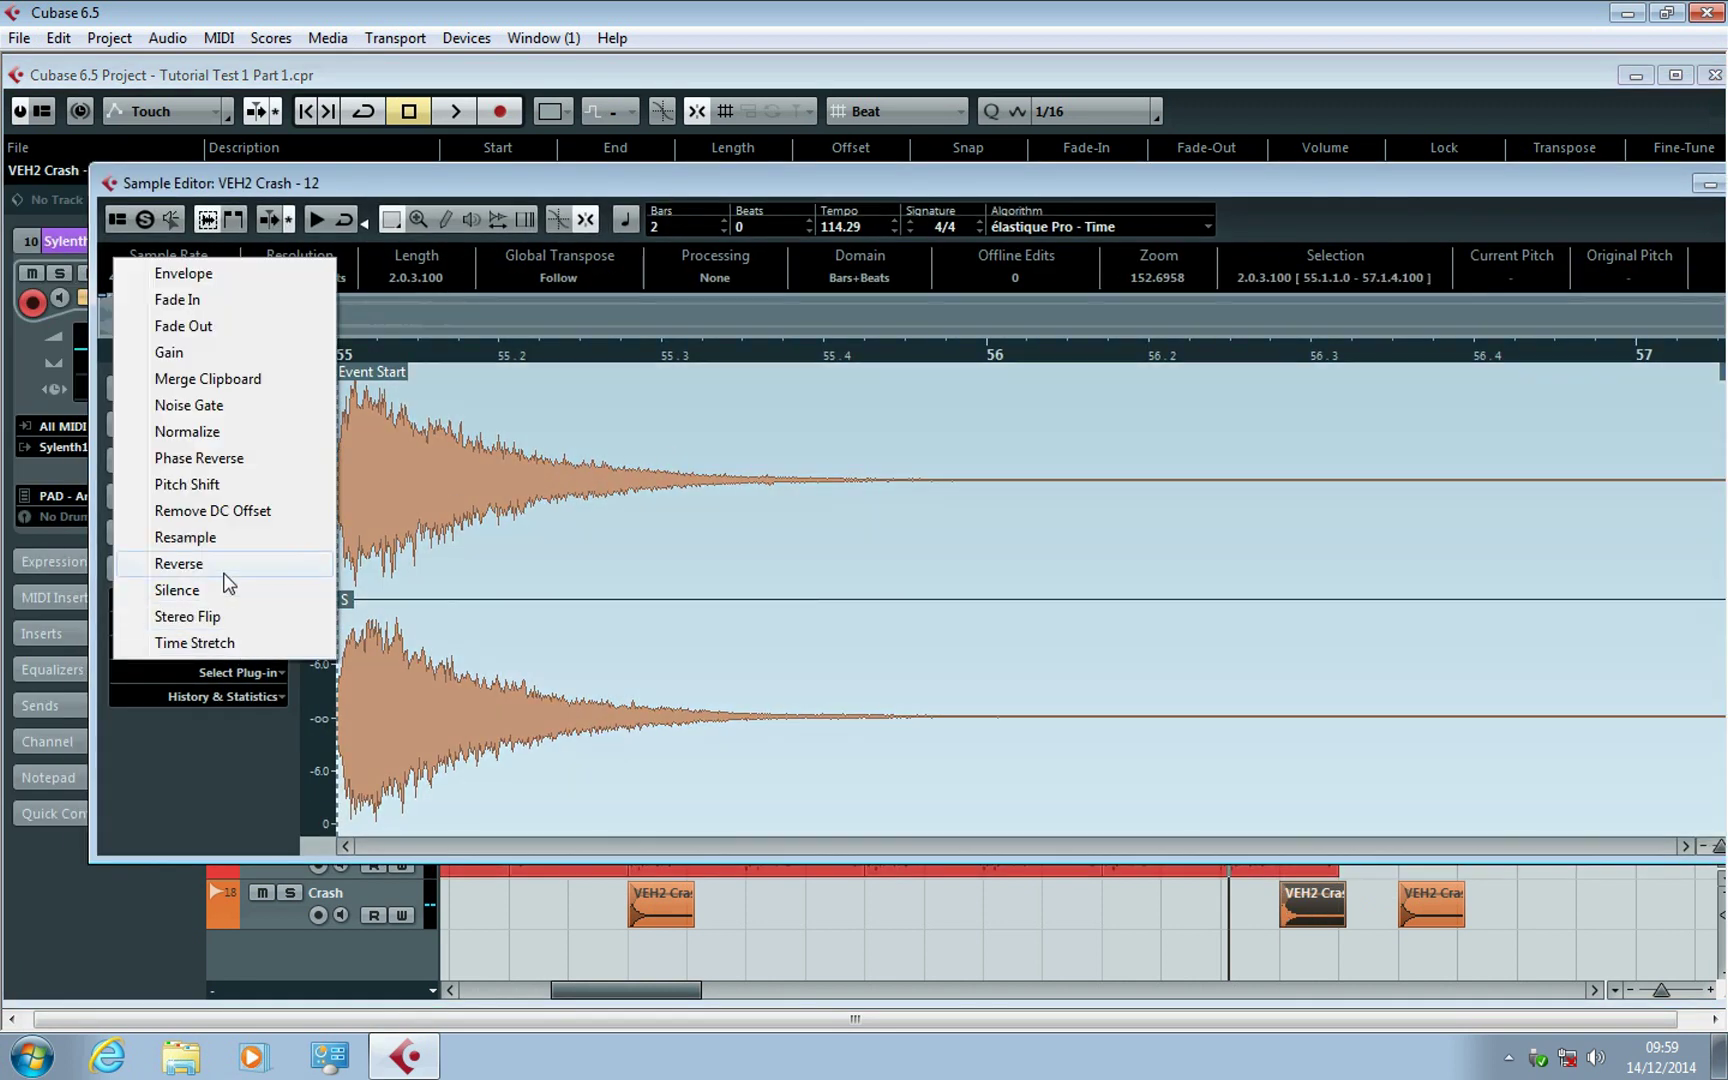
pyautogui.click(180, 563)
pyautogui.click(877, 619)
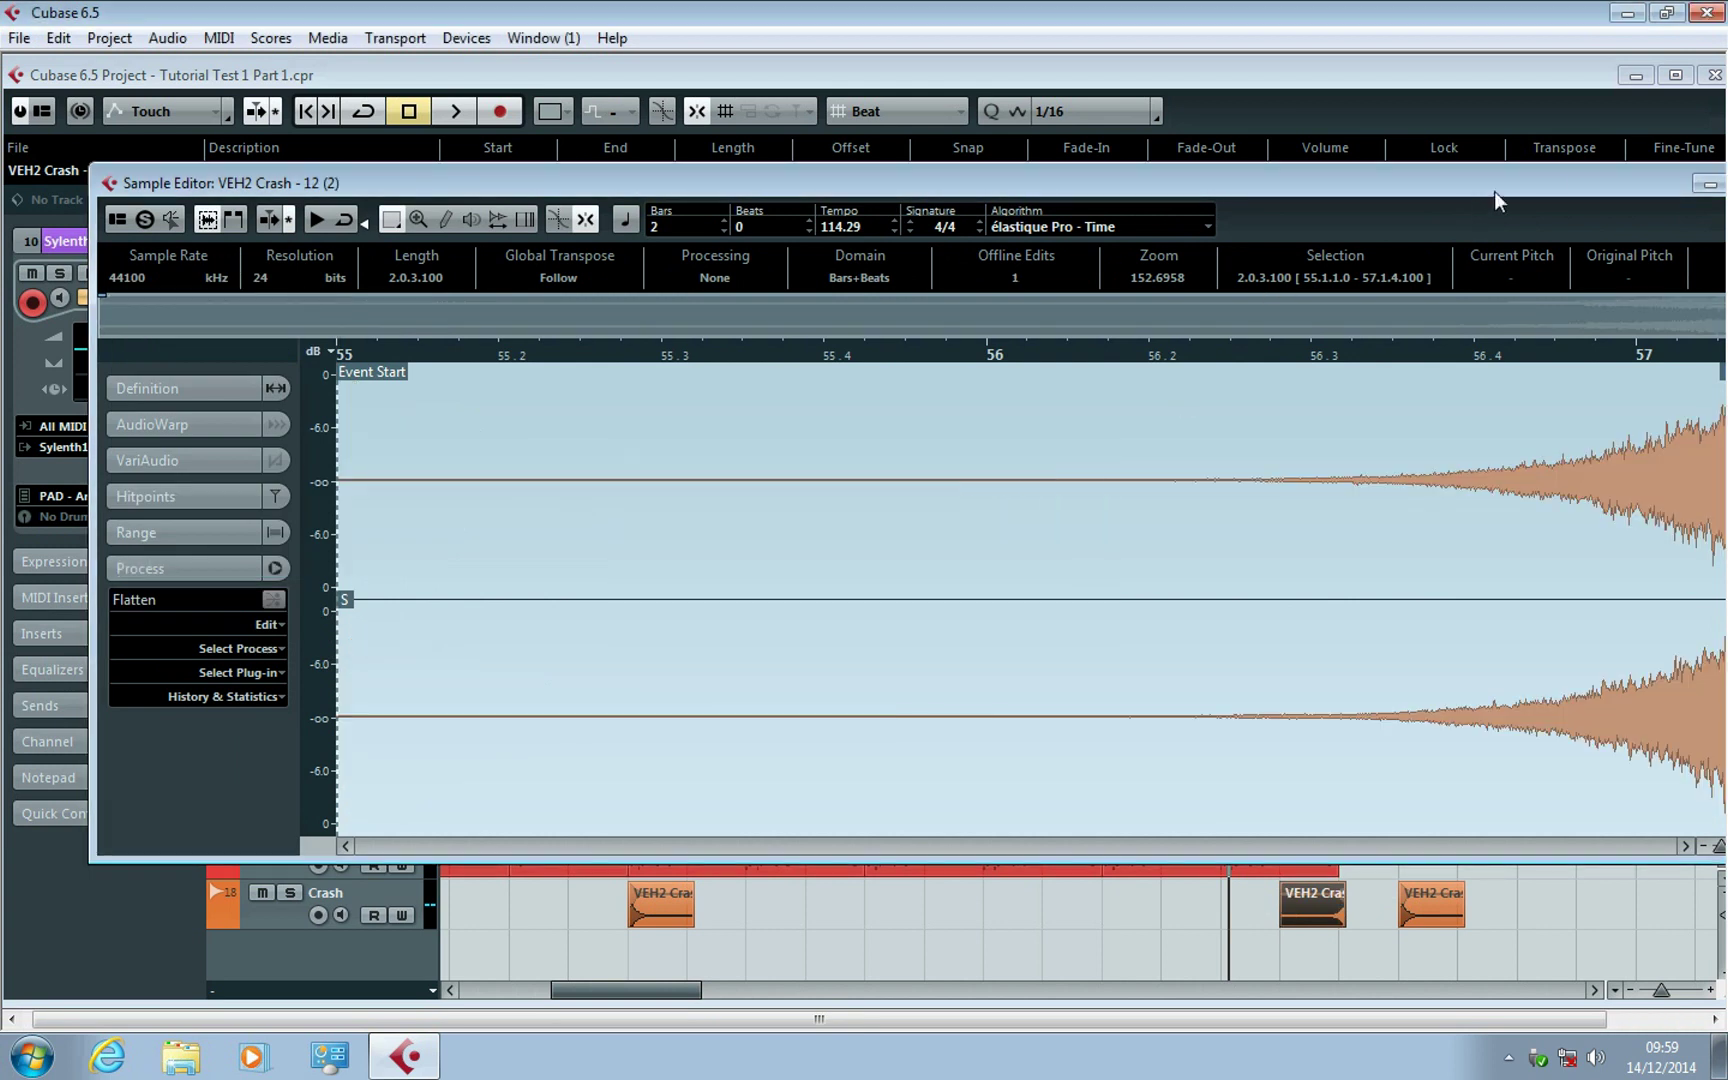
pyautogui.moveTo(1548, 181); pyautogui.dragTo(1209, 182)
pyautogui.click(1451, 182)
# Place the reversed crash to end at bar 57 and the normal copy to start there, and play from about bar 52.
pyautogui.moveTo(1331, 908); pyautogui.dragTo(1326, 910)
pyautogui.moveTo(1430, 905); pyautogui.dragTo(1380, 928)
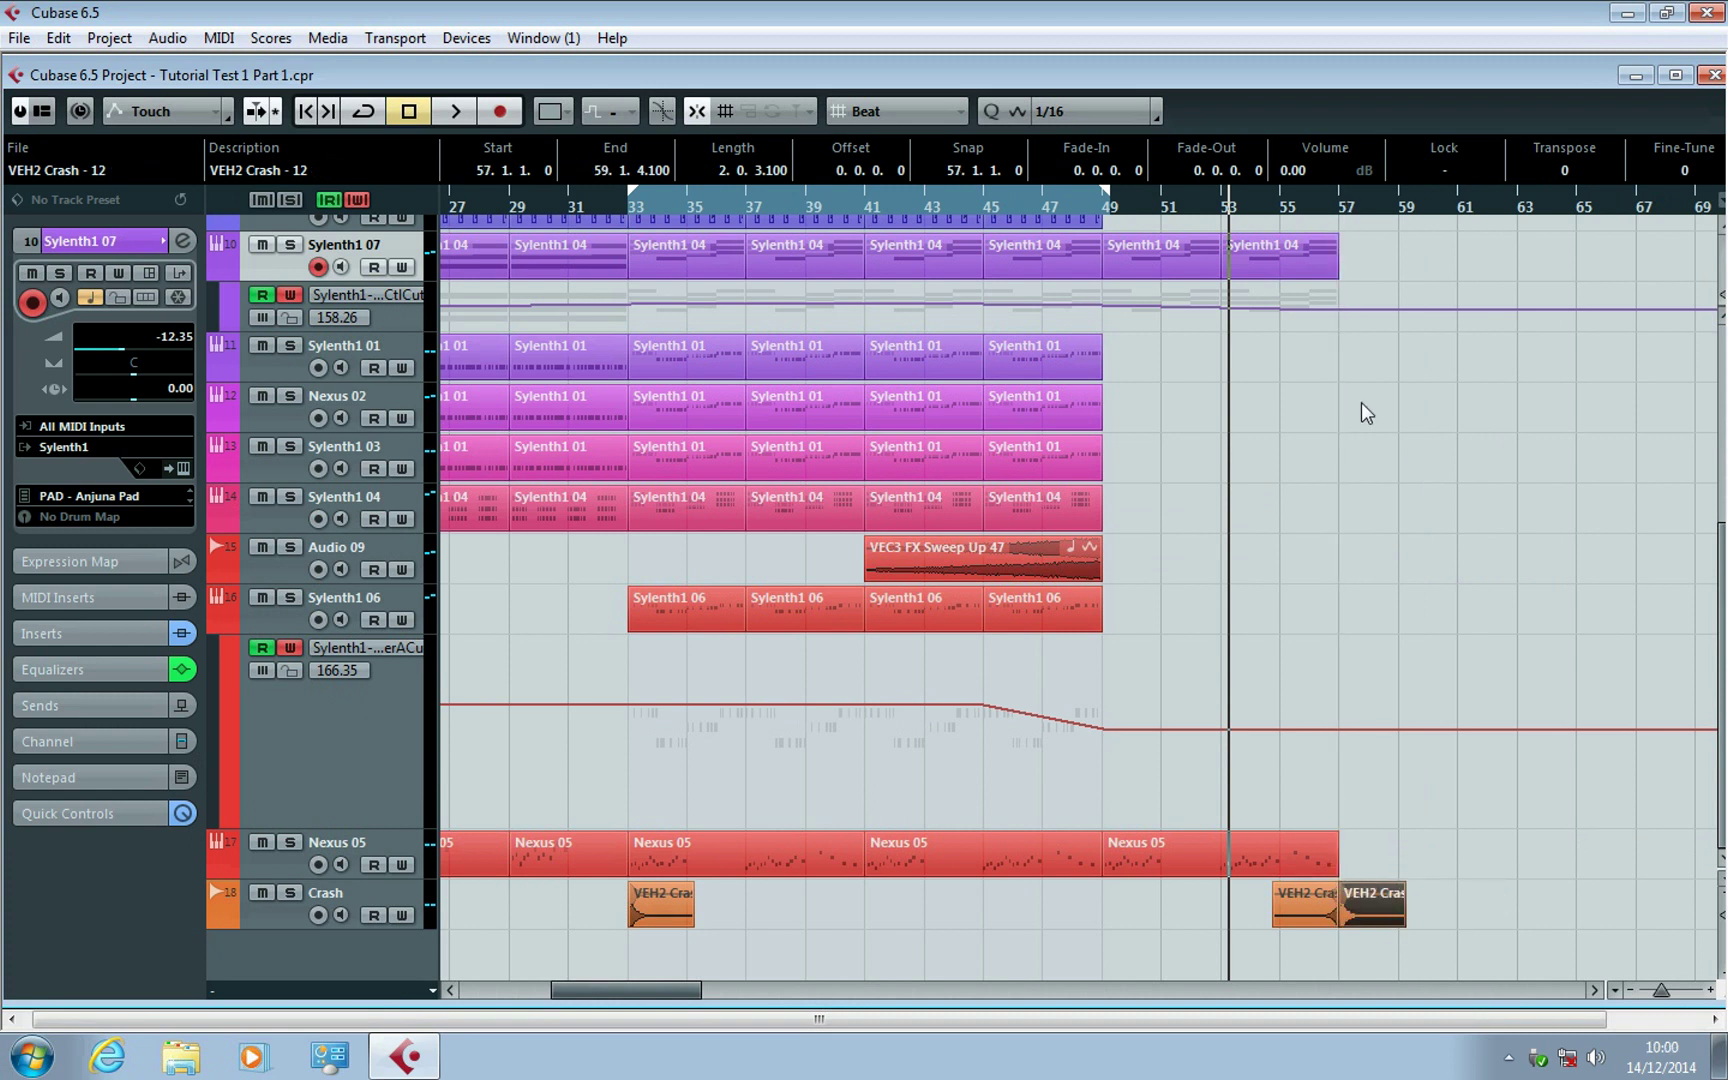
pyautogui.click(1203, 212)
pyautogui.press('space')
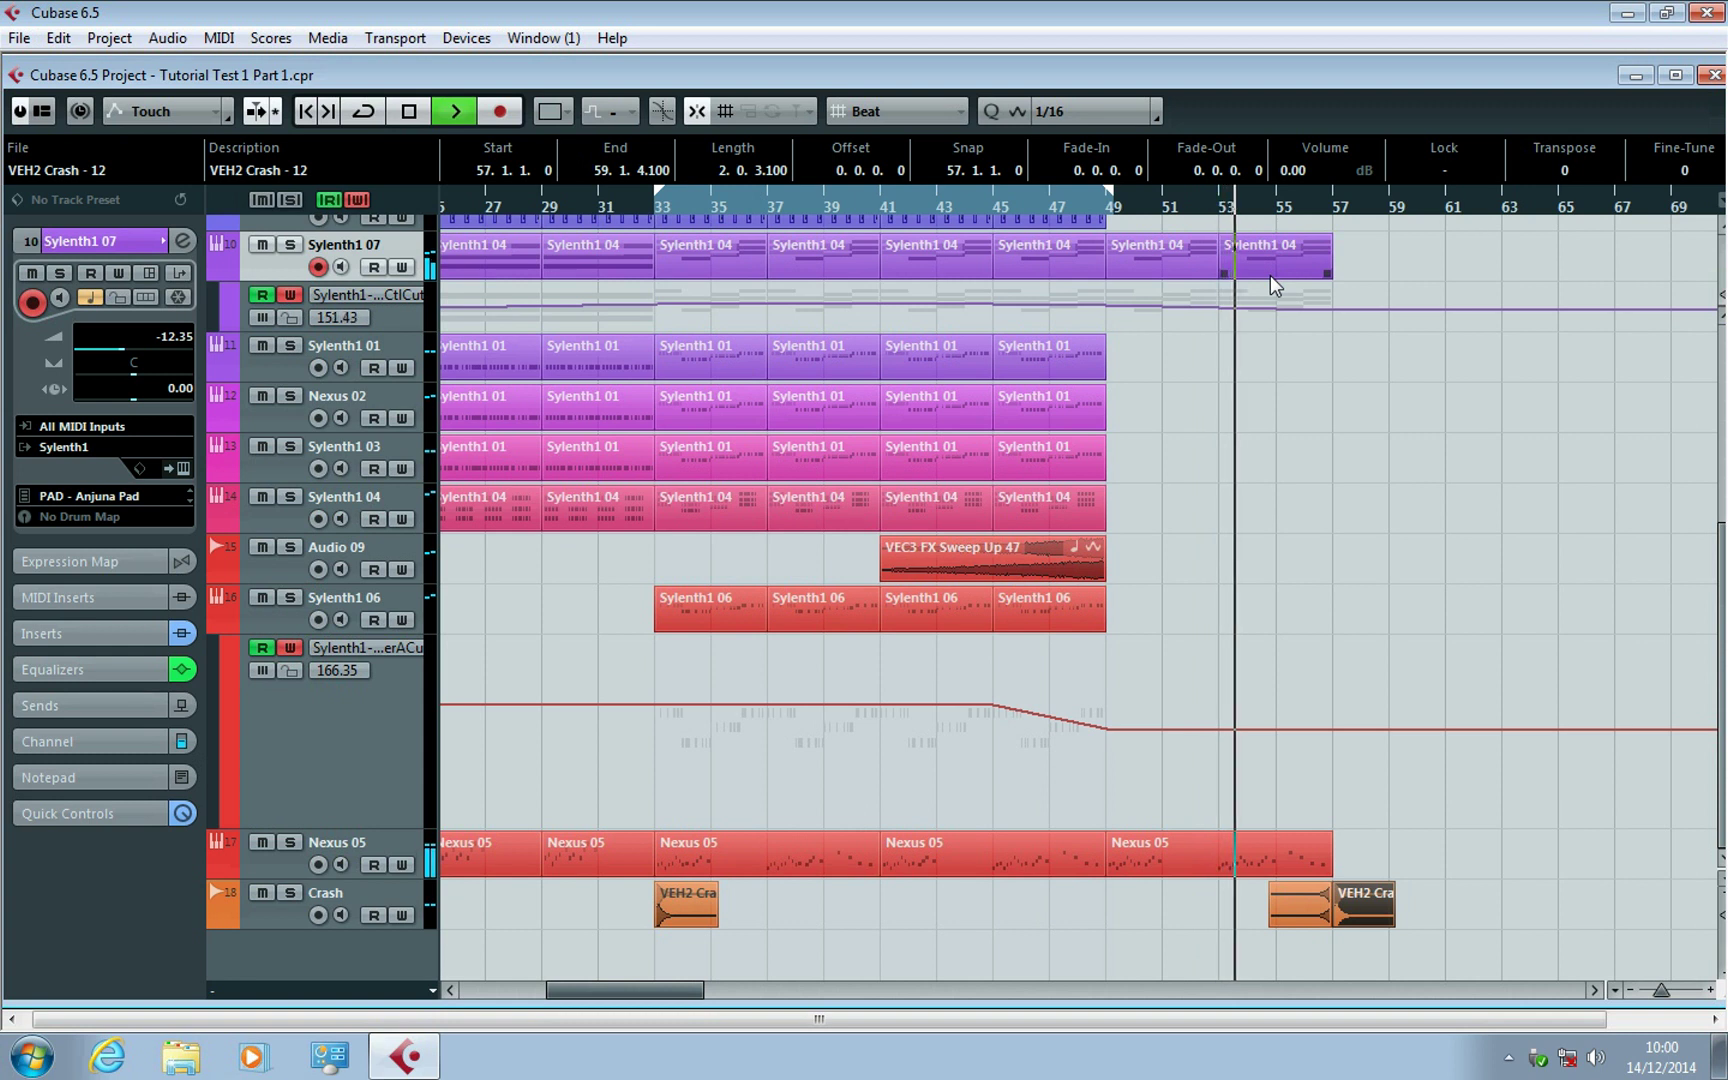
pyautogui.click(1595, 990)
pyautogui.click(1595, 990)
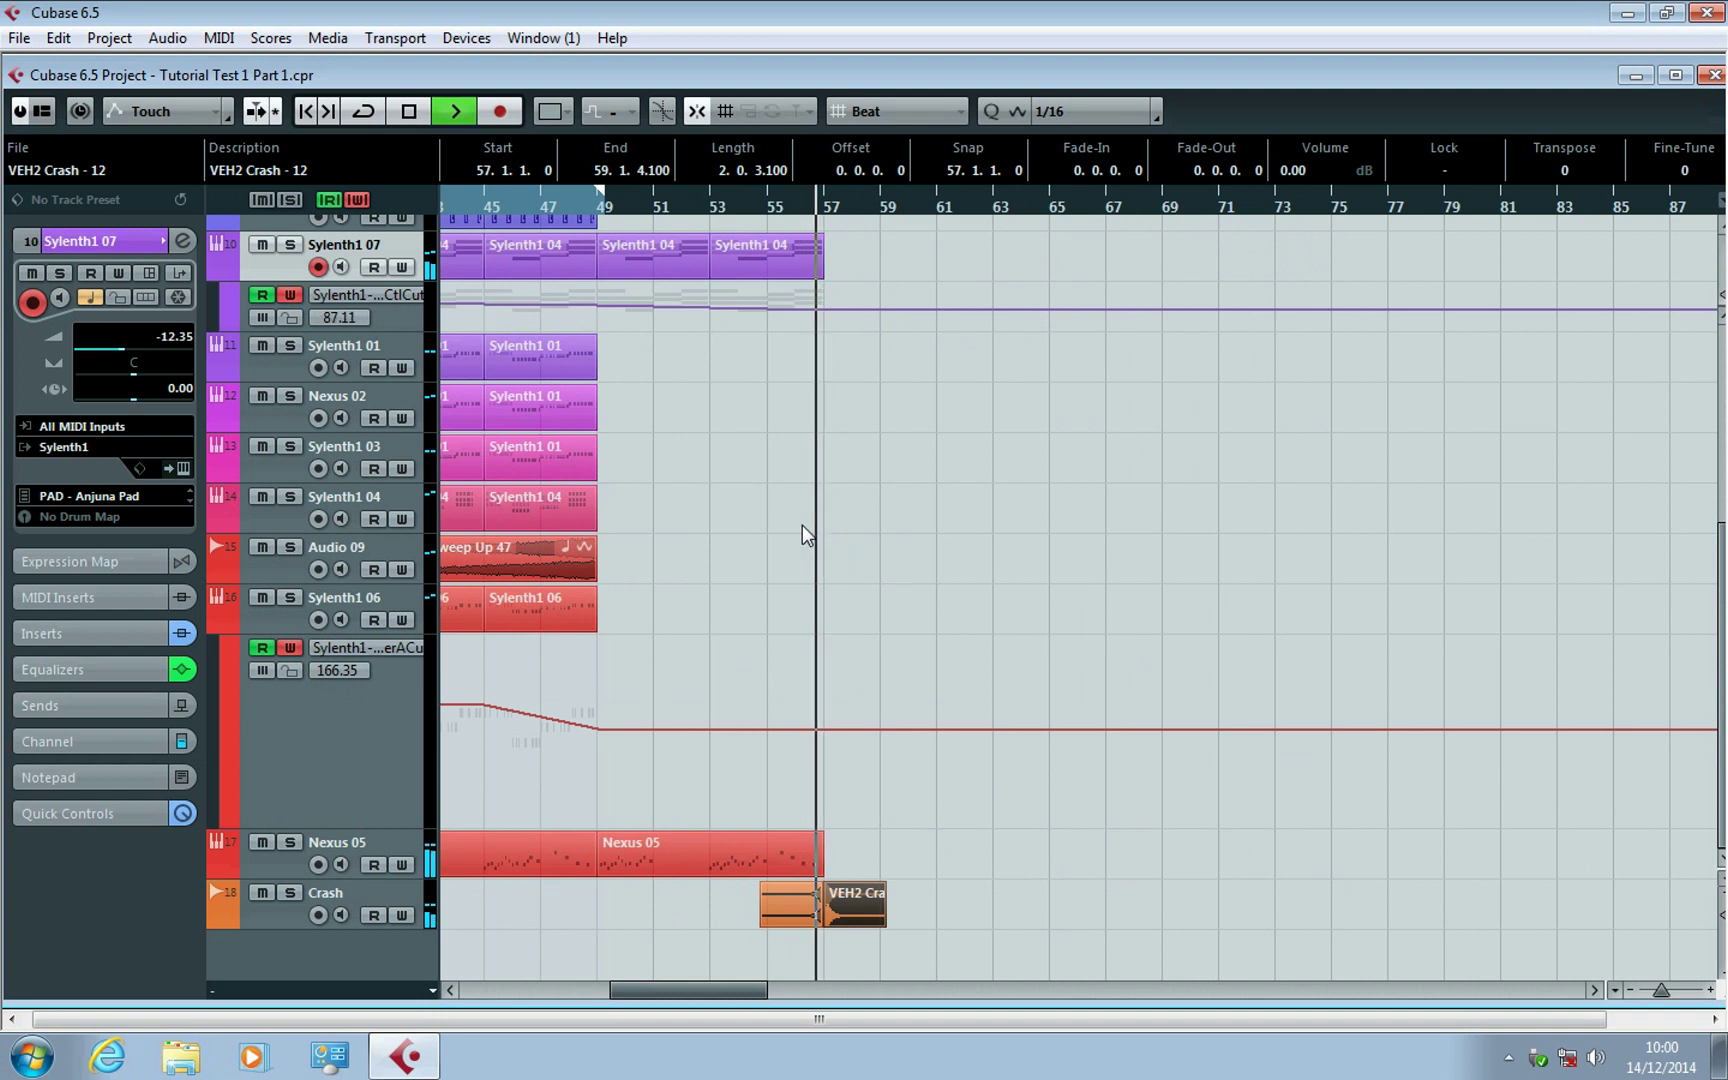
pyautogui.press('space')
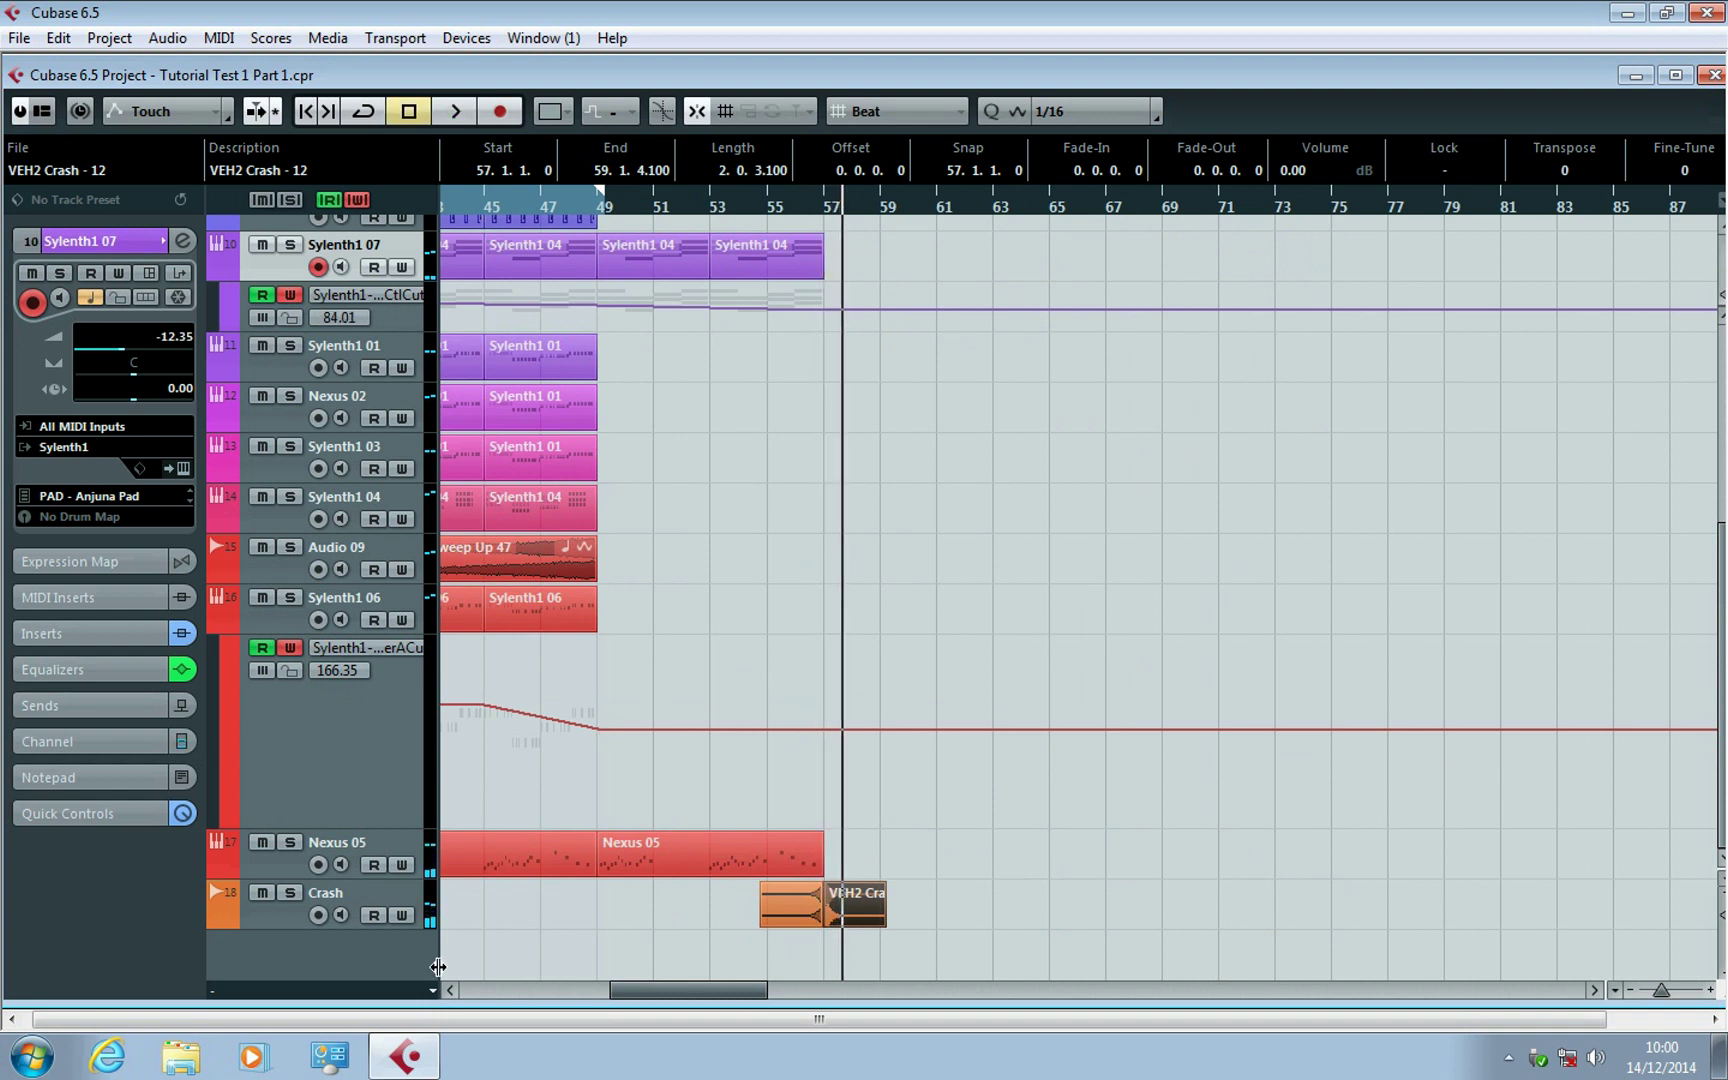
# Add one stereo audio track, place it below the Crash track and name it Boom.
pyautogui.rightClick(398, 966)
pyautogui.click(650, 516)
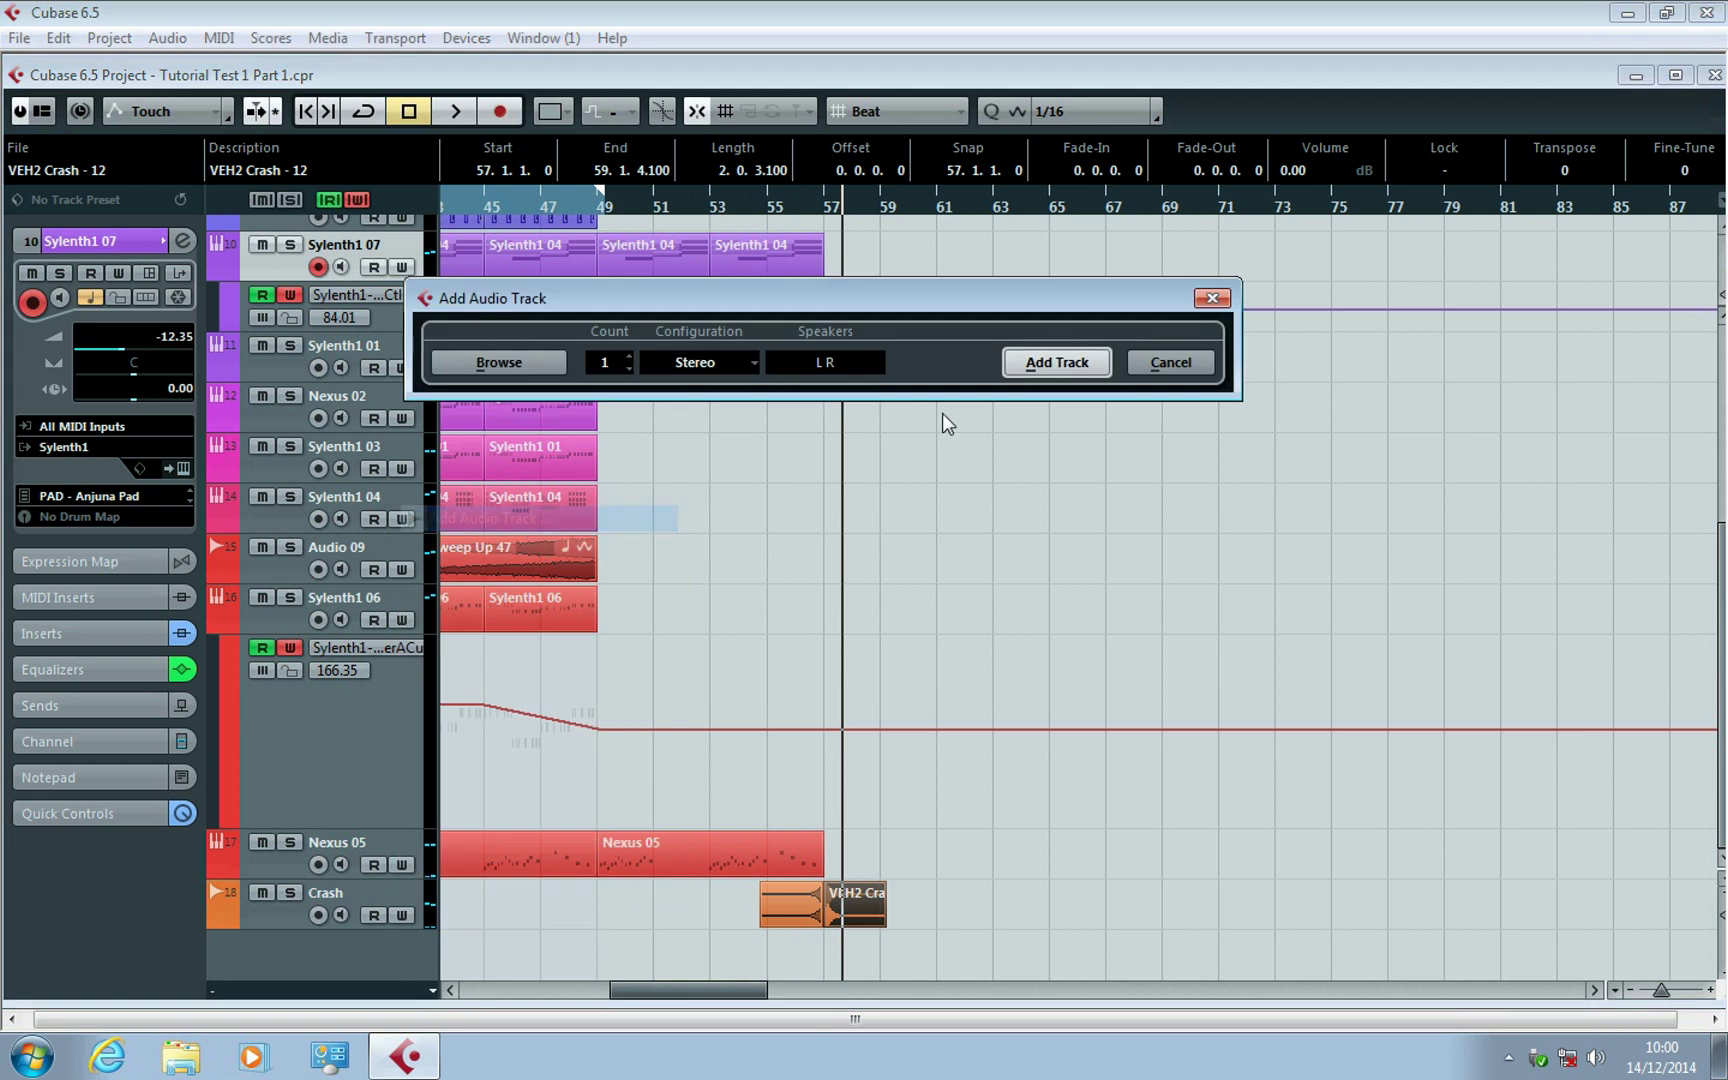
pyautogui.press('Return')
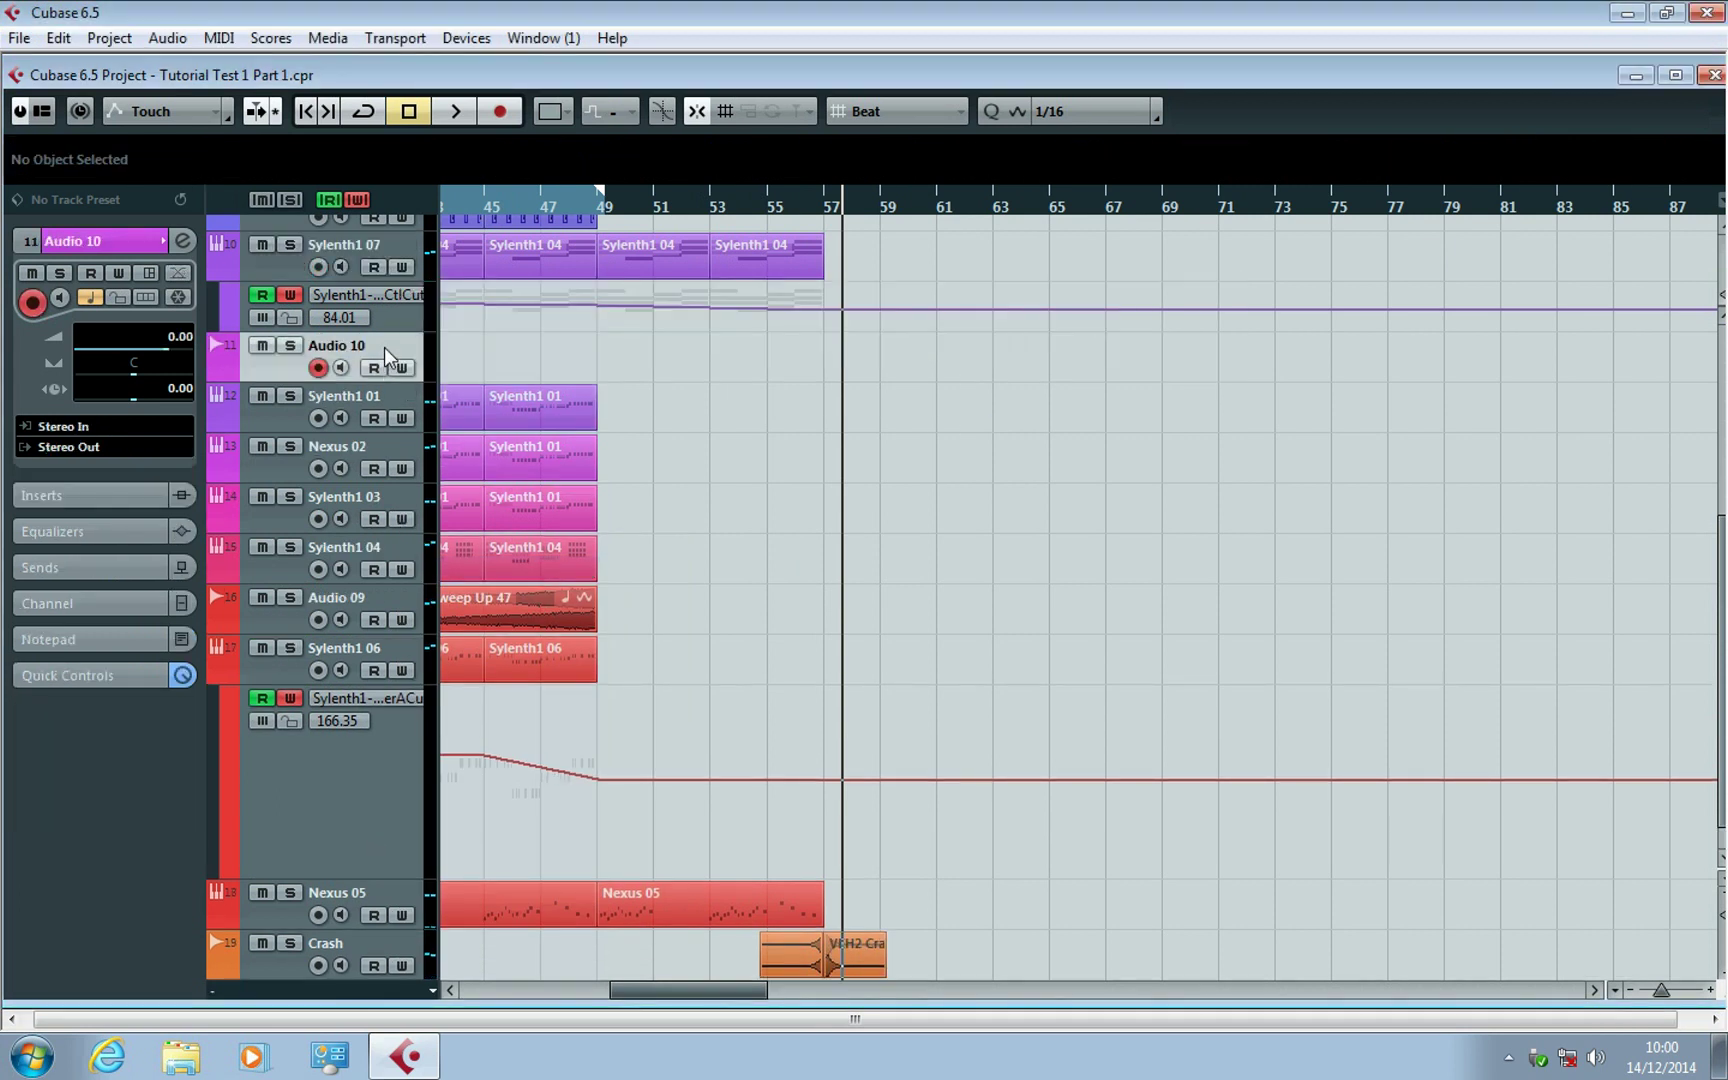
pyautogui.scroll(-1, 355, 880)
pyautogui.moveTo(350, 297); pyautogui.dragTo(348, 971)
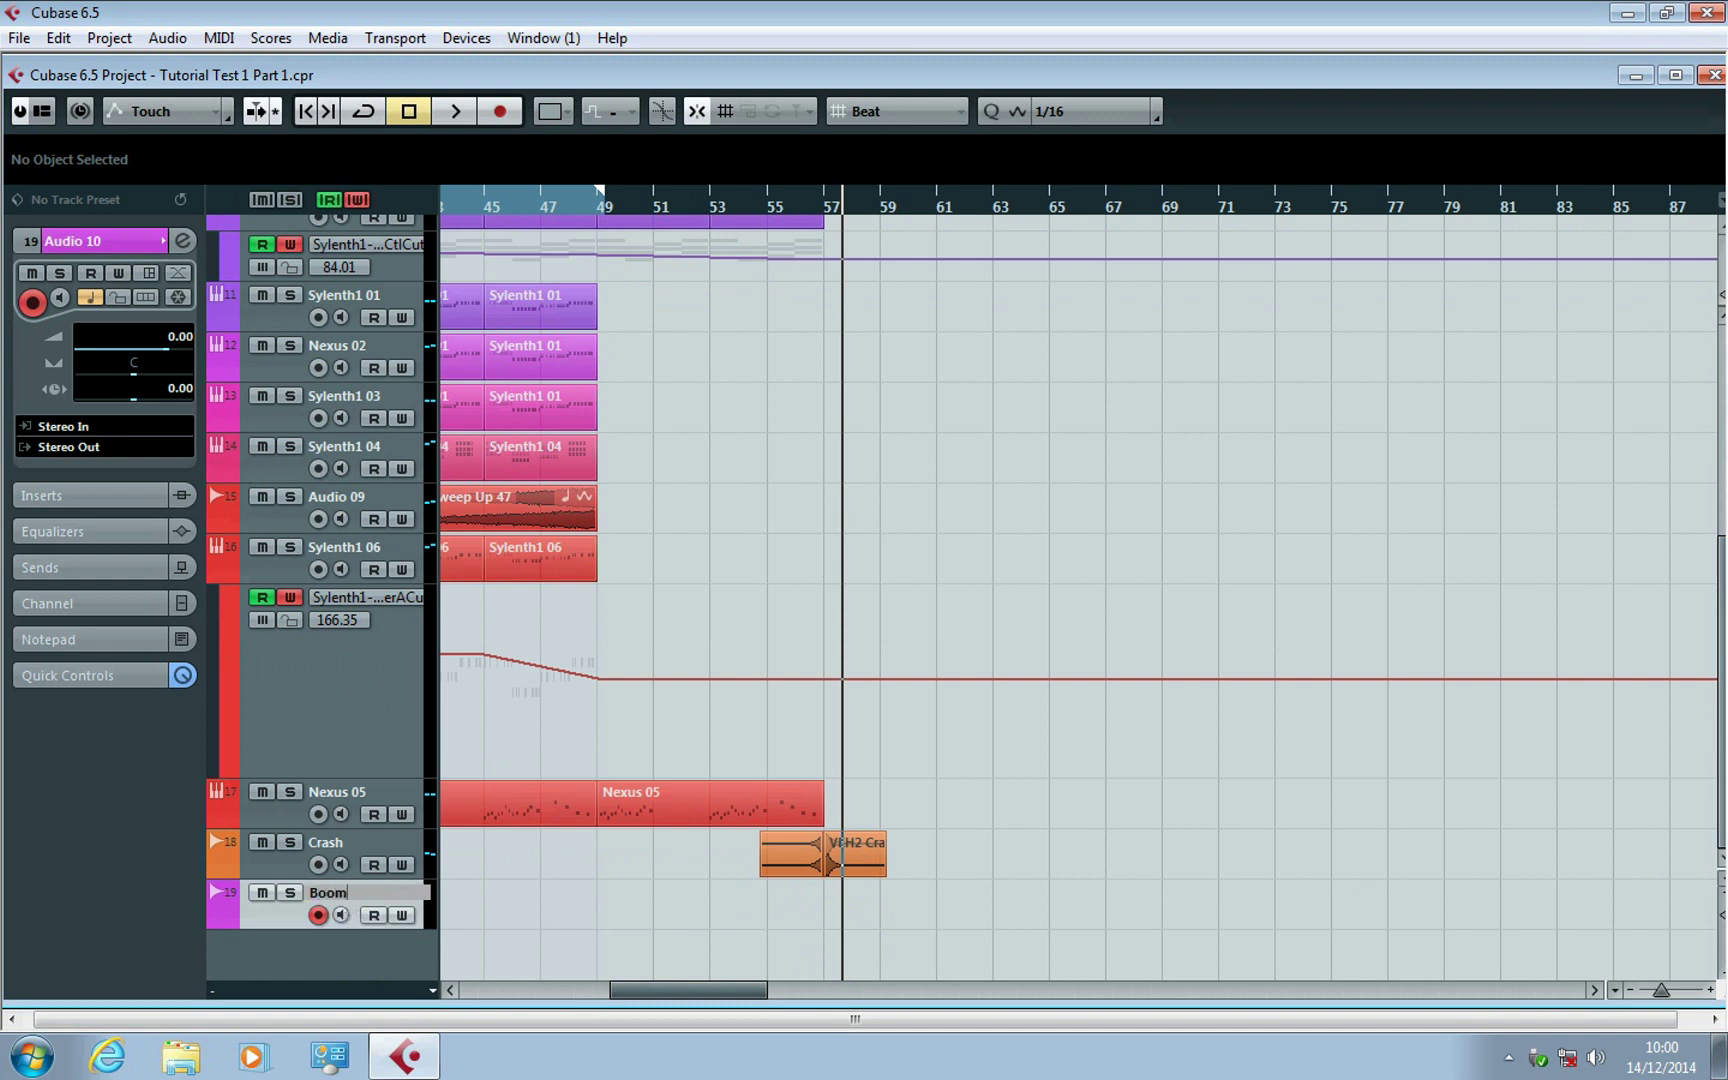
# Start an audio file import for the Boom track and browse to the VEC3 Reverbkicks folder inside VEC3 FX.
pyautogui.click(18, 38)
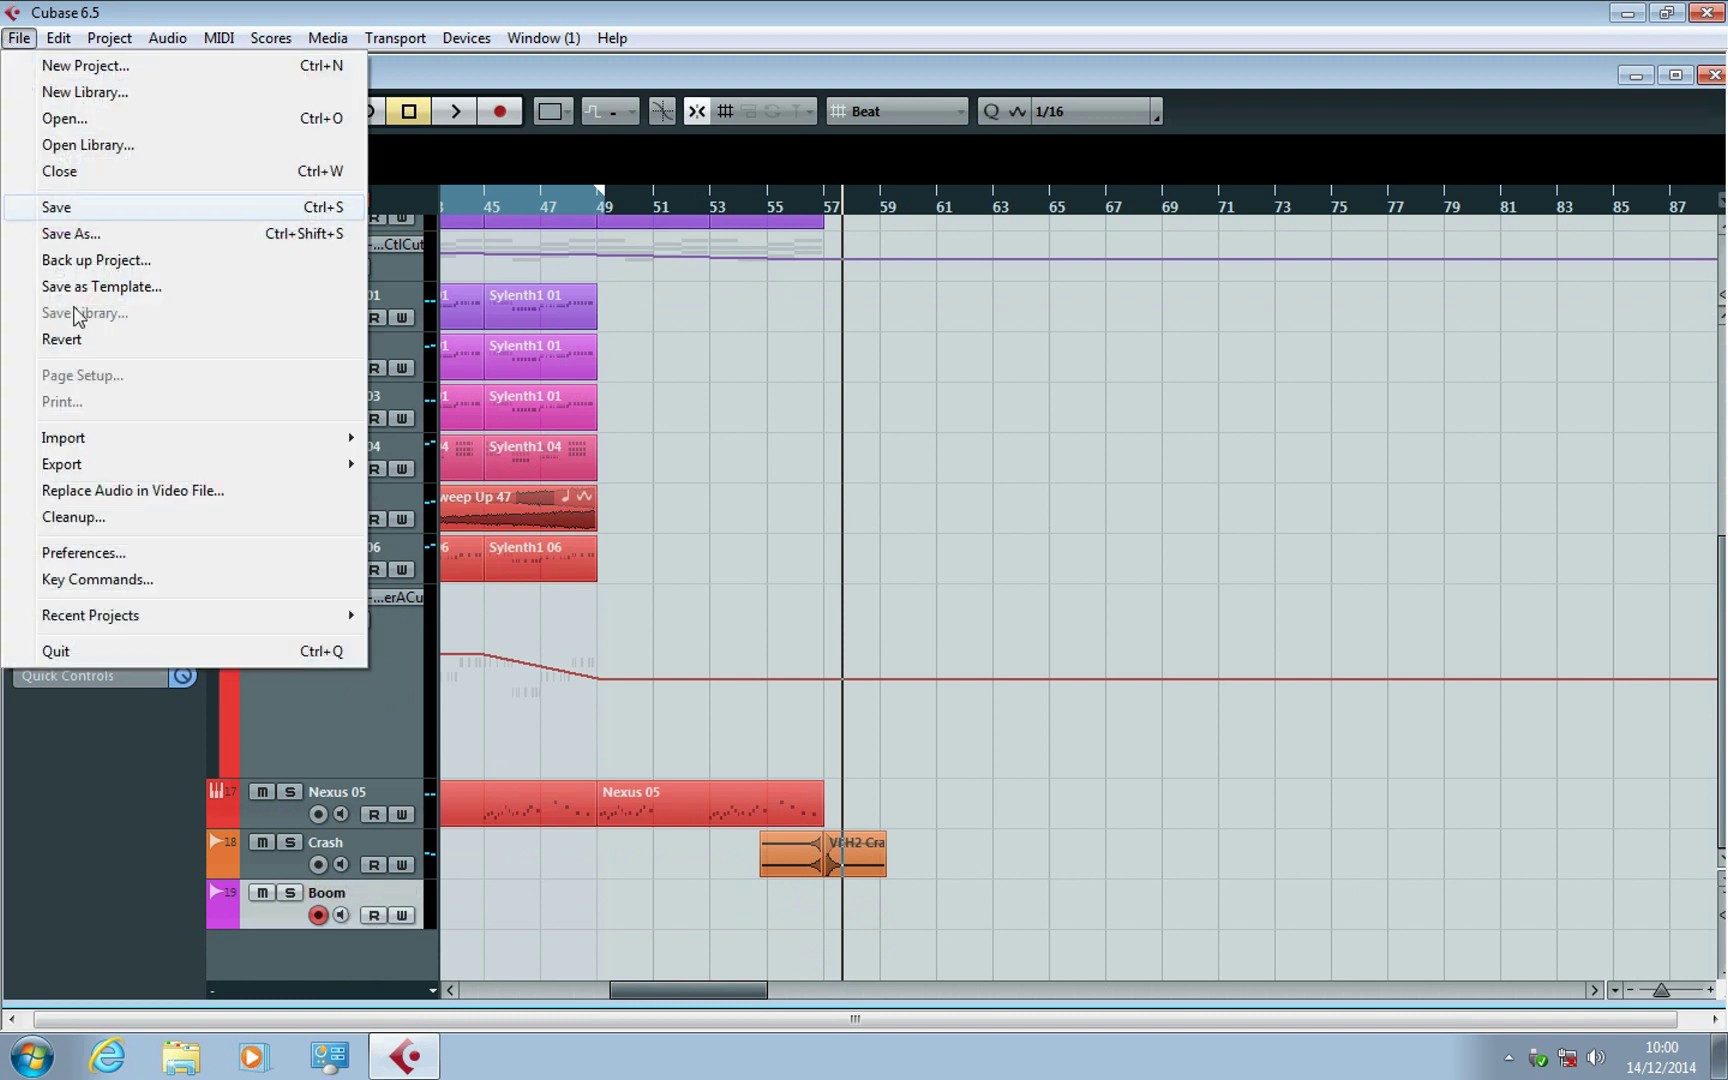
pyautogui.moveTo(97, 447)
pyautogui.click(525, 440)
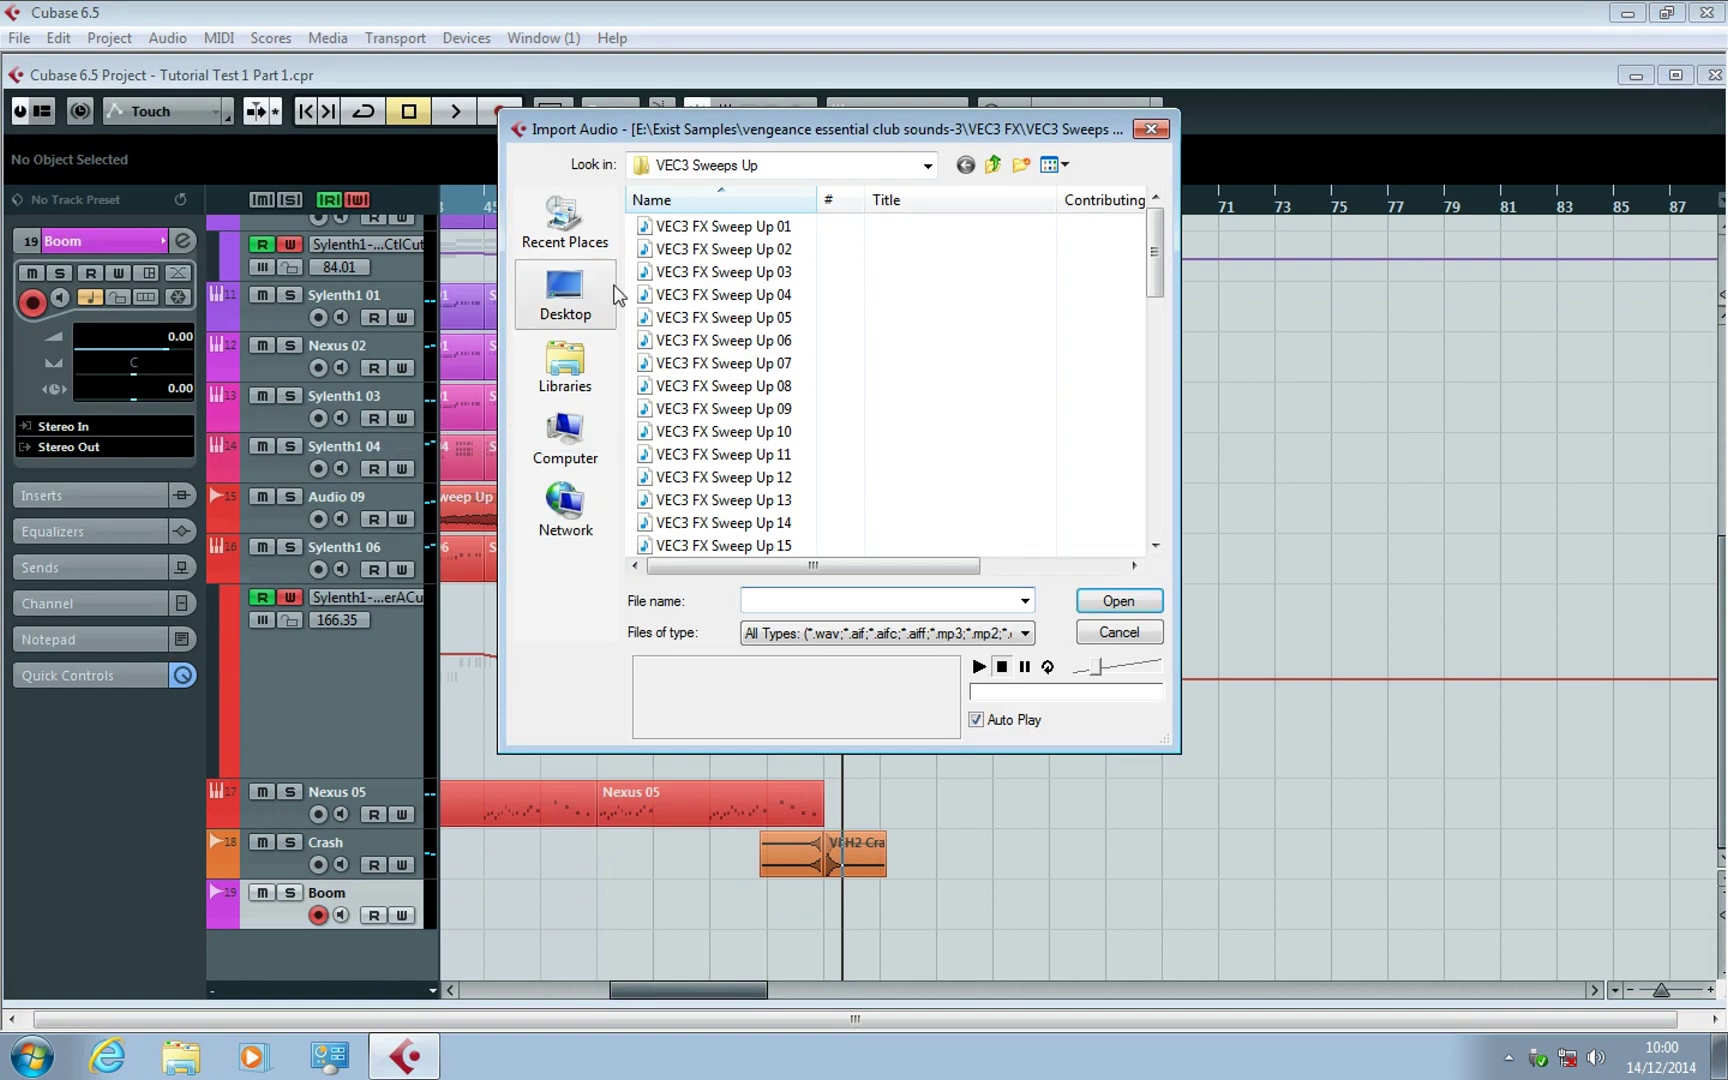
pyautogui.click(927, 166)
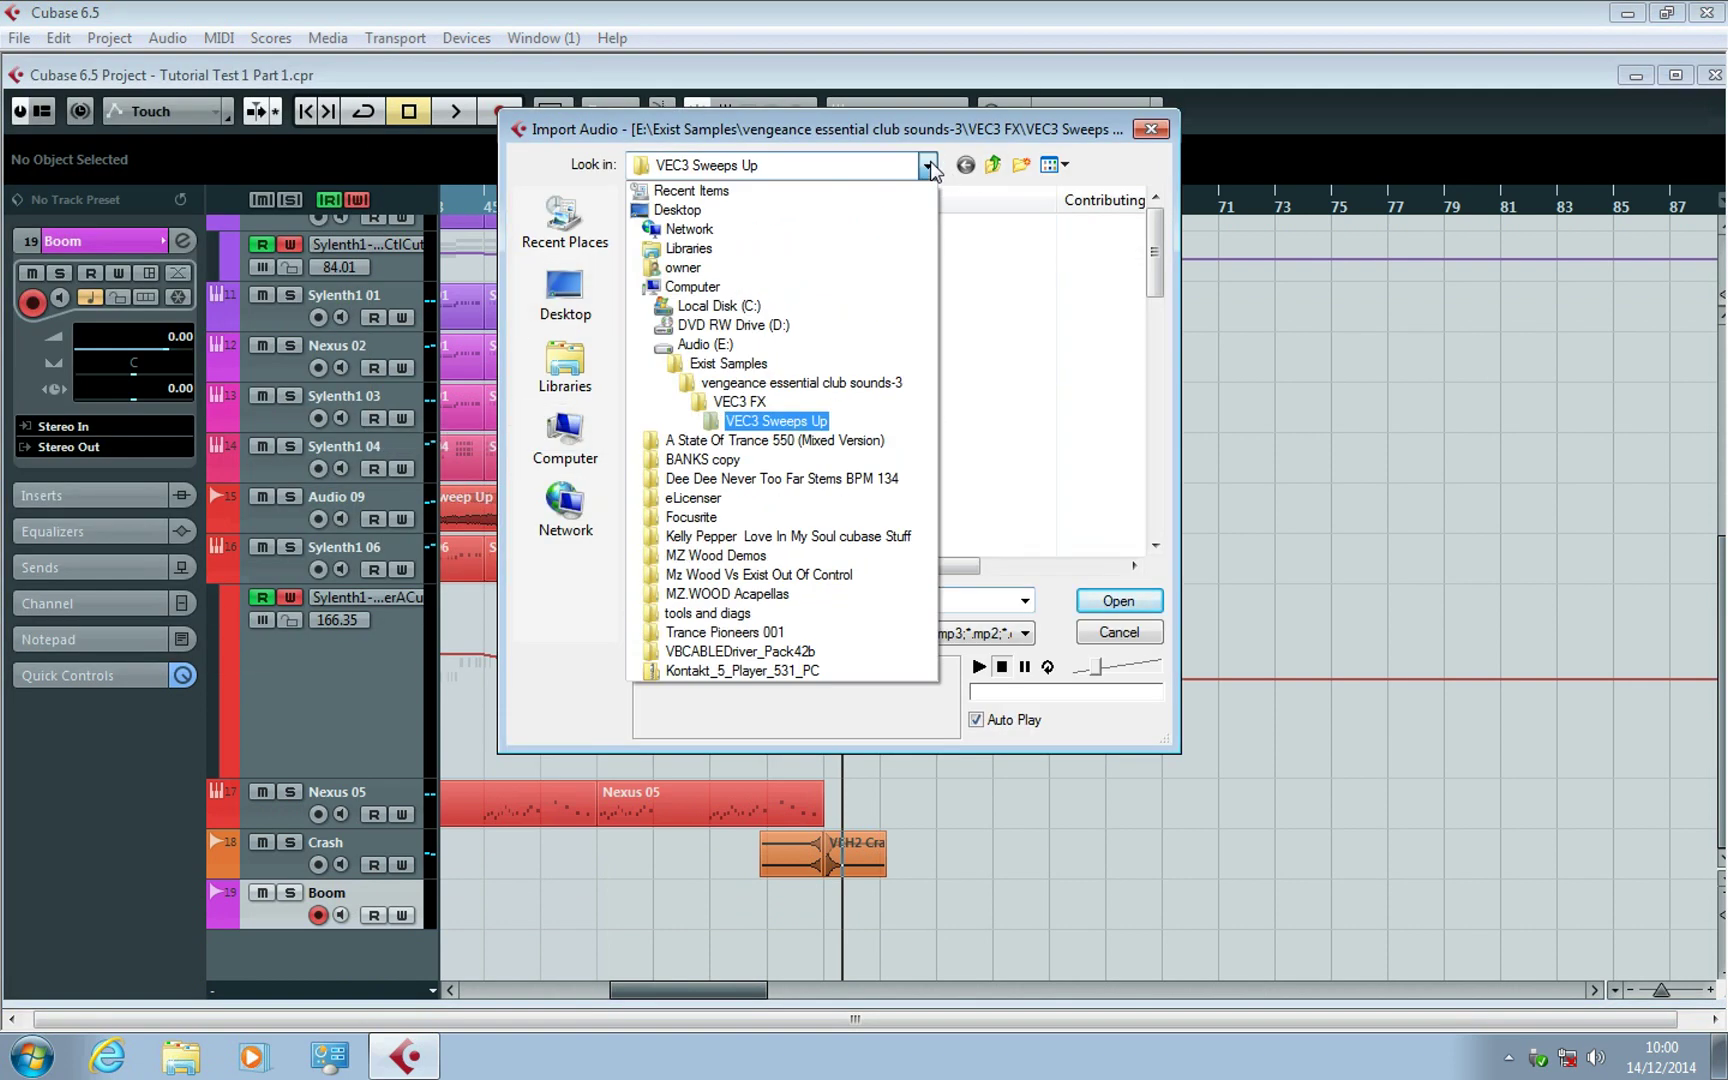
pyautogui.click(830, 383)
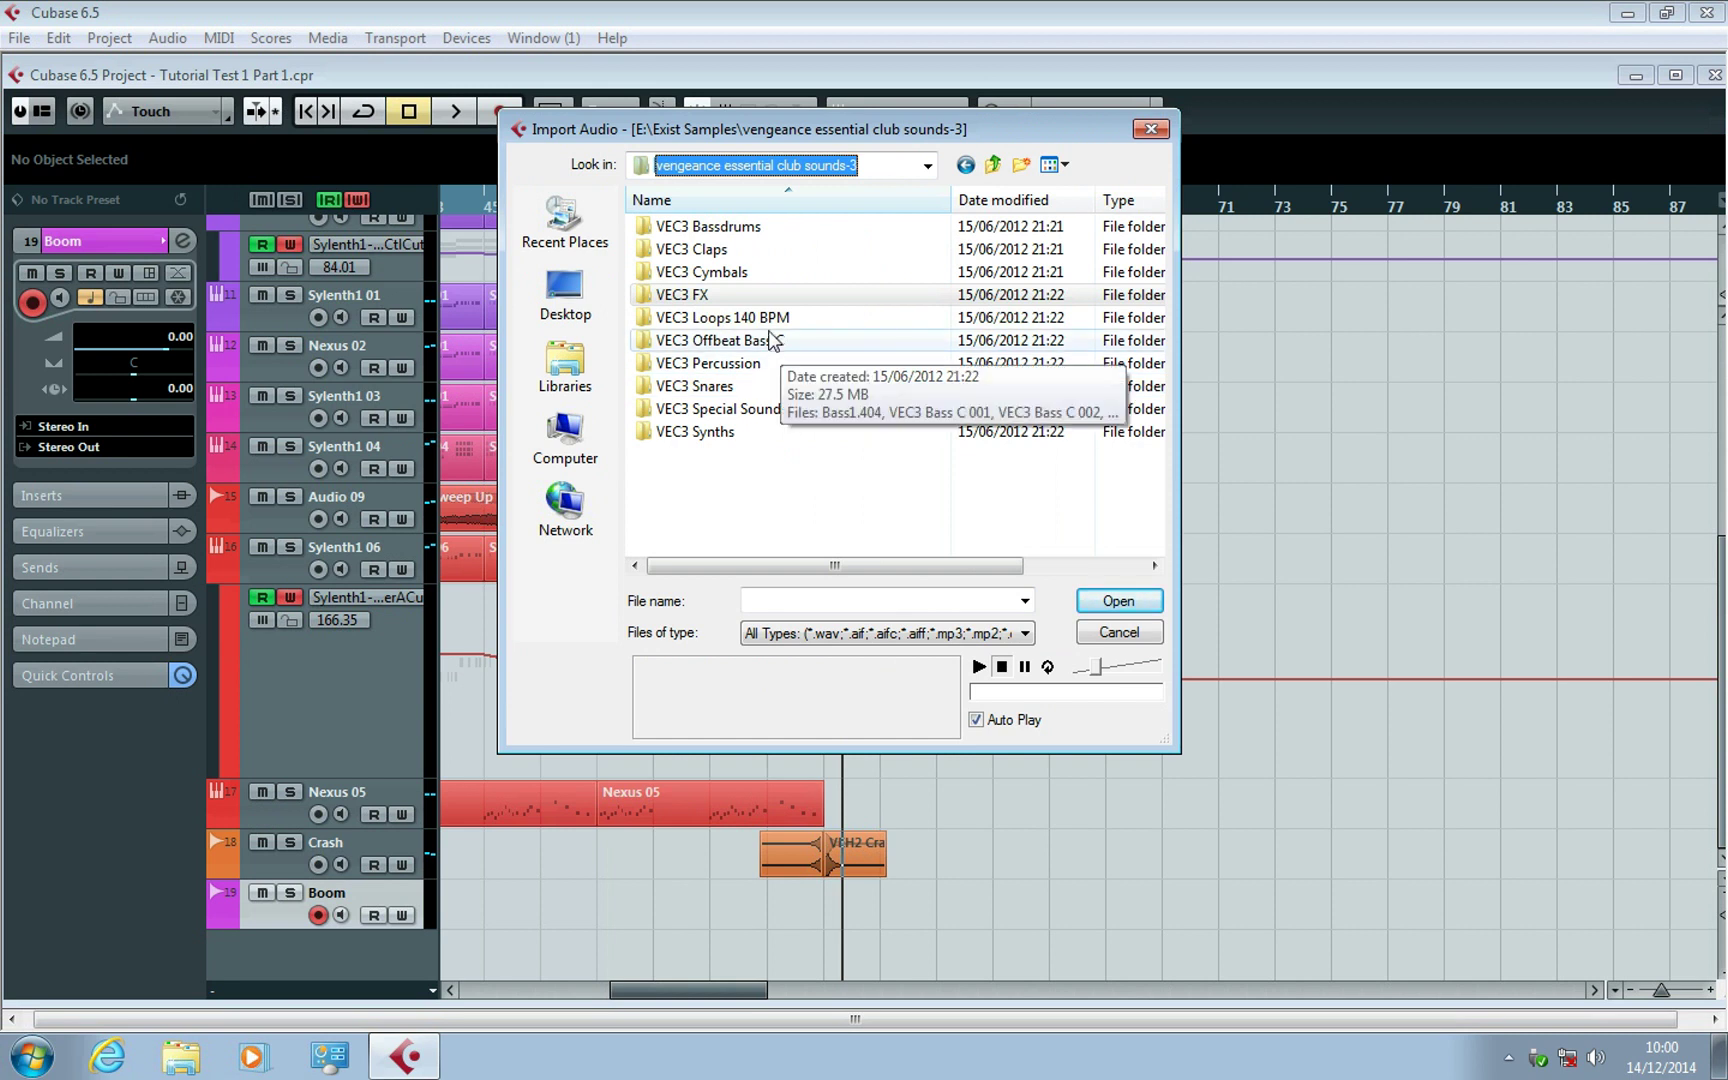
pyautogui.doubleClick(735, 294)
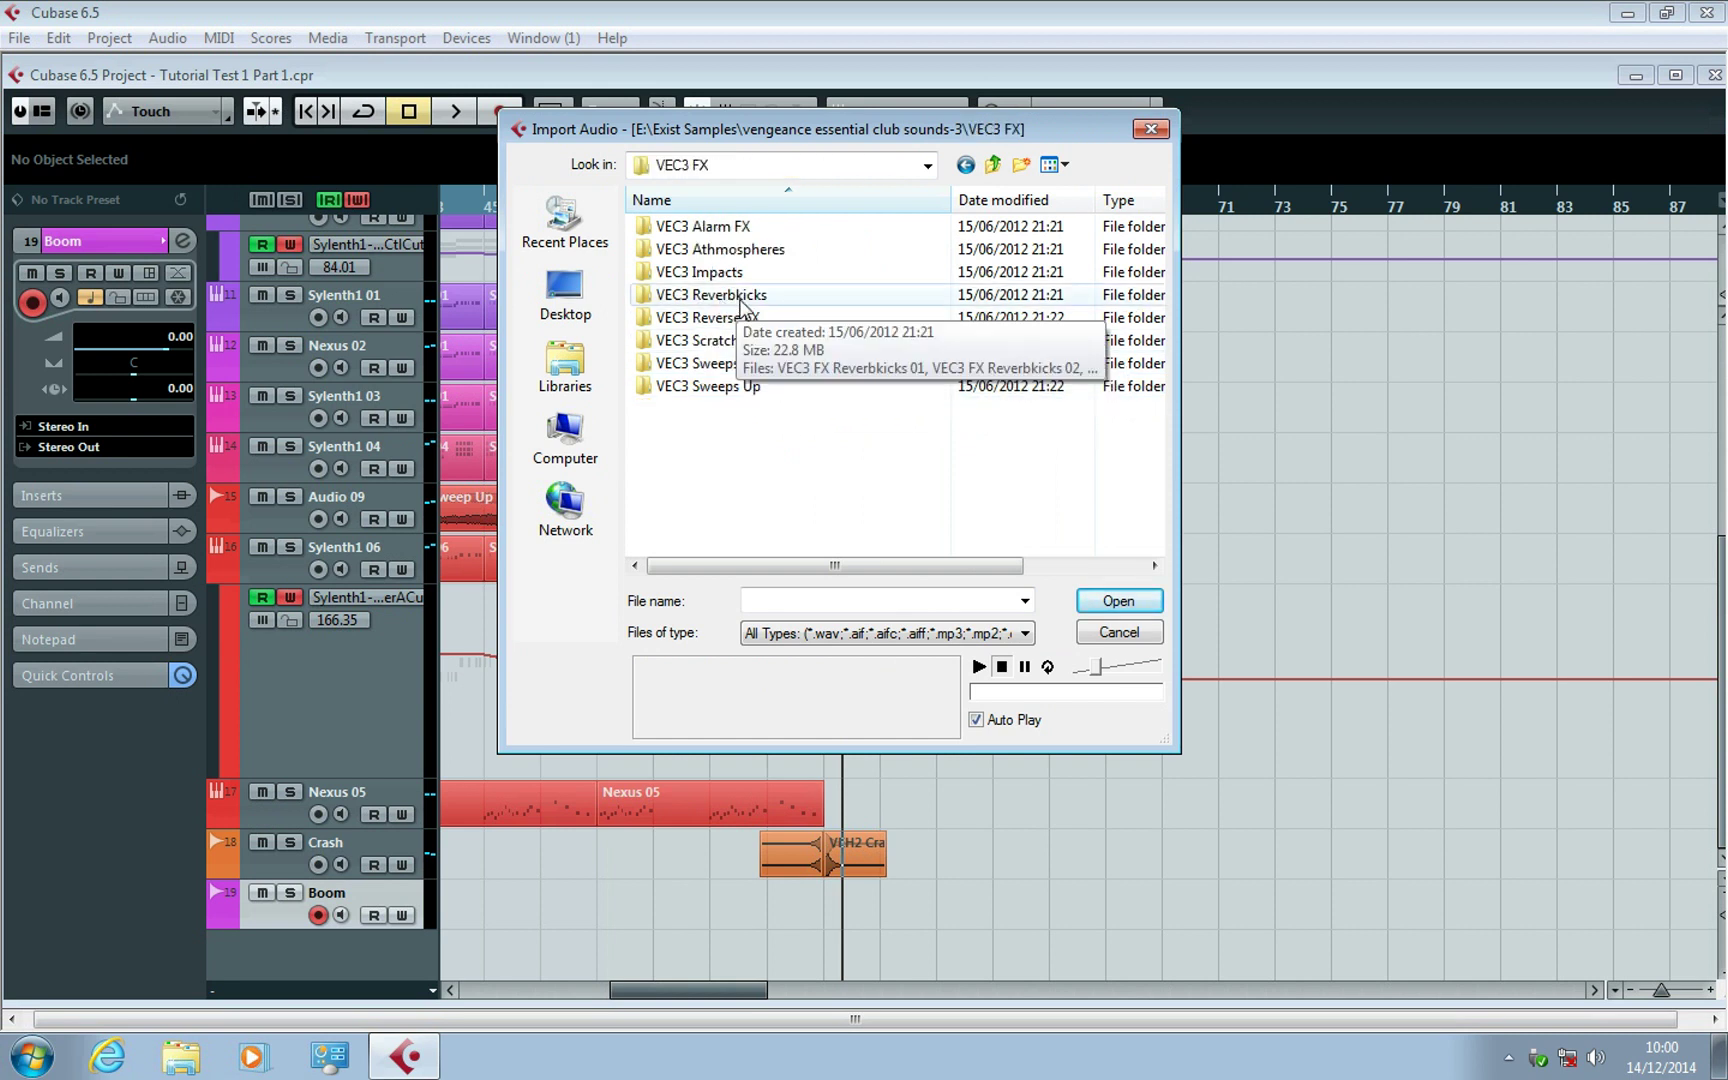
pyautogui.doubleClick(740, 296)
# Audition the VEC3 FX Reverbkicks samples between 01 and 14, comparing number 11 with its neighbours.
pyautogui.click(800, 342)
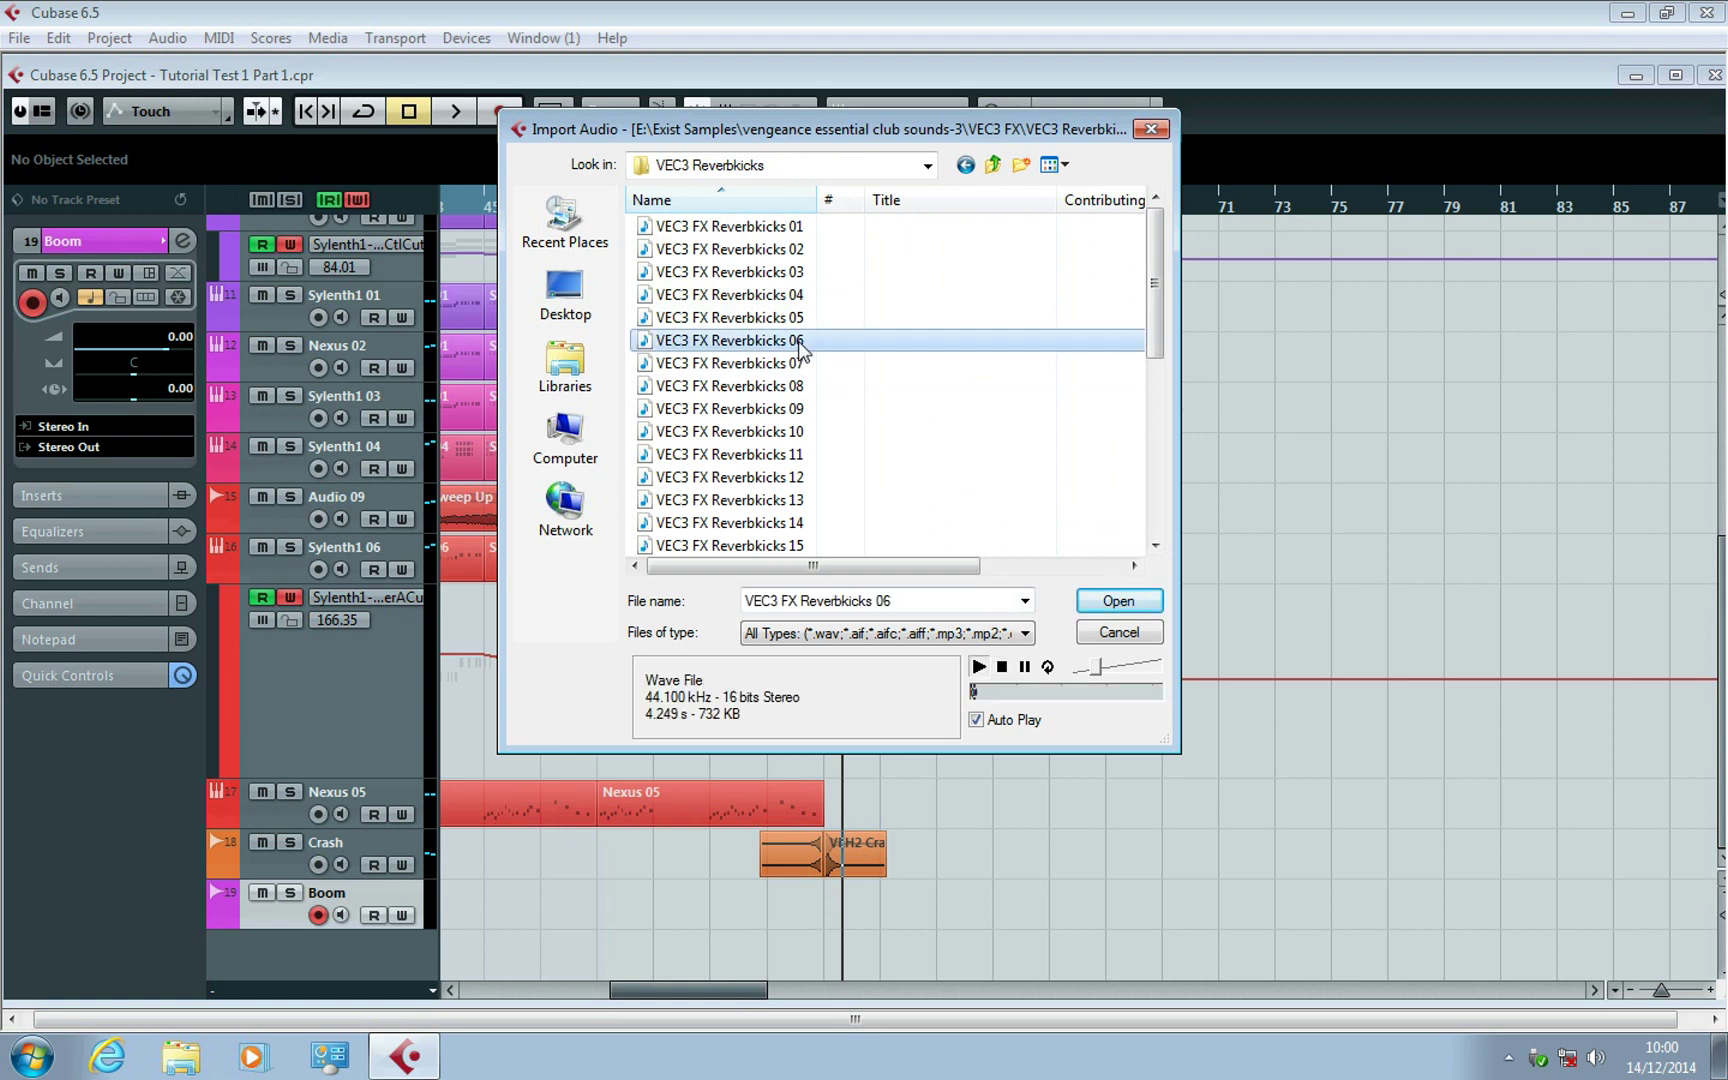
pyautogui.click(789, 292)
pyautogui.click(786, 271)
pyautogui.click(786, 227)
pyautogui.click(786, 249)
pyautogui.click(784, 386)
pyautogui.click(784, 454)
pyautogui.click(782, 408)
pyautogui.click(778, 388)
pyautogui.click(788, 432)
pyautogui.click(795, 456)
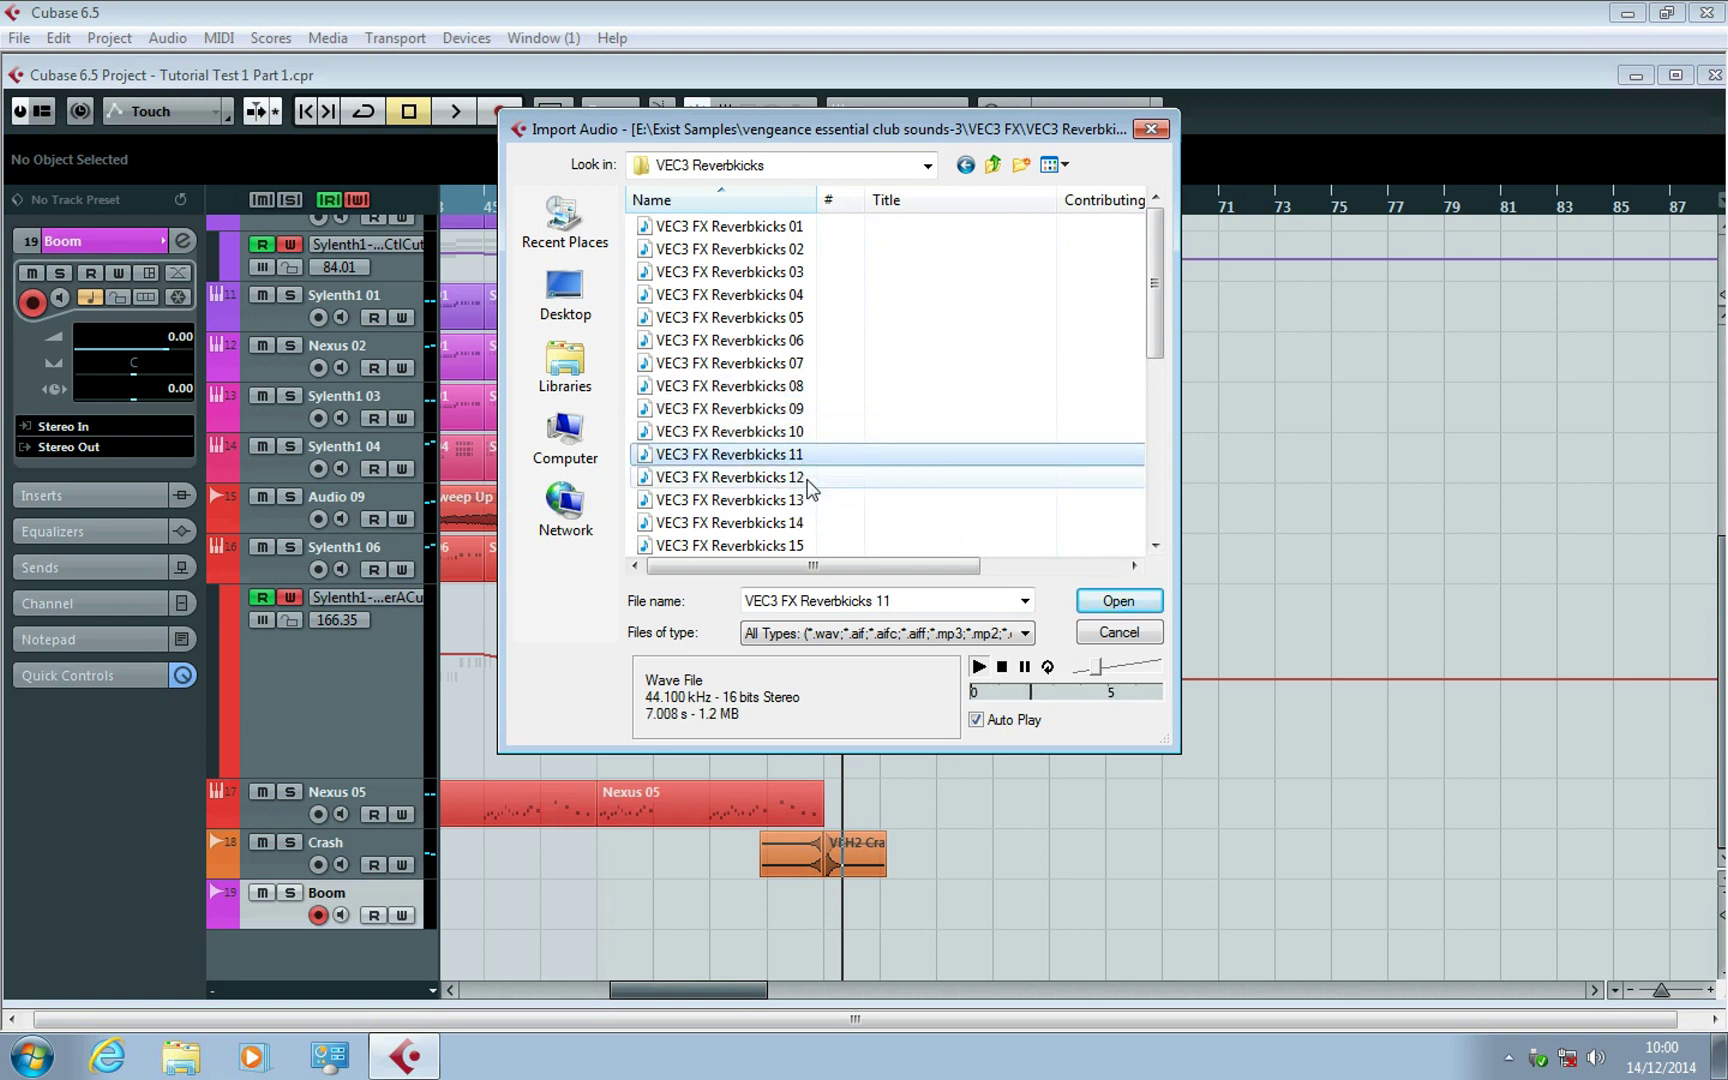
pyautogui.click(799, 457)
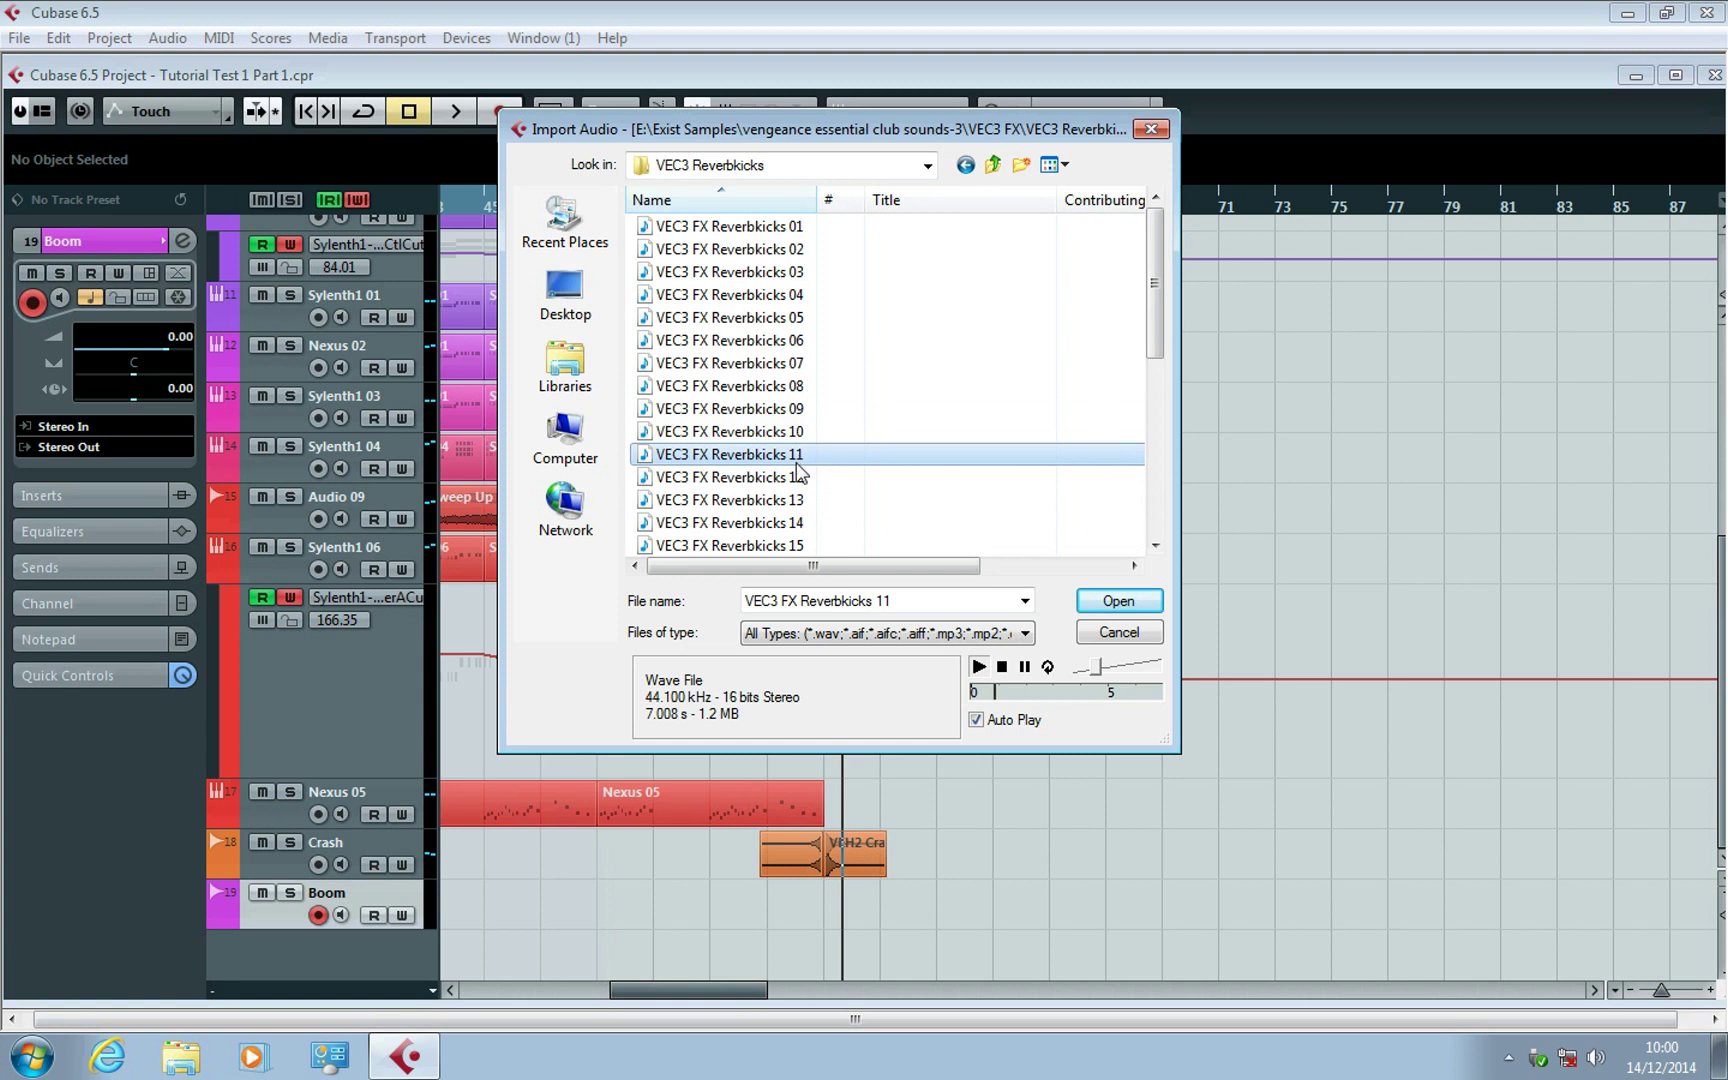
pyautogui.click(795, 500)
pyautogui.click(795, 522)
pyautogui.click(795, 478)
pyautogui.click(795, 456)
# Import VEC3 FX Reverbkicks 11 with the default import options, place it at bar 57 on the Boom track and lower the track volume to -14.45.
pyautogui.doubleClick(795, 457)
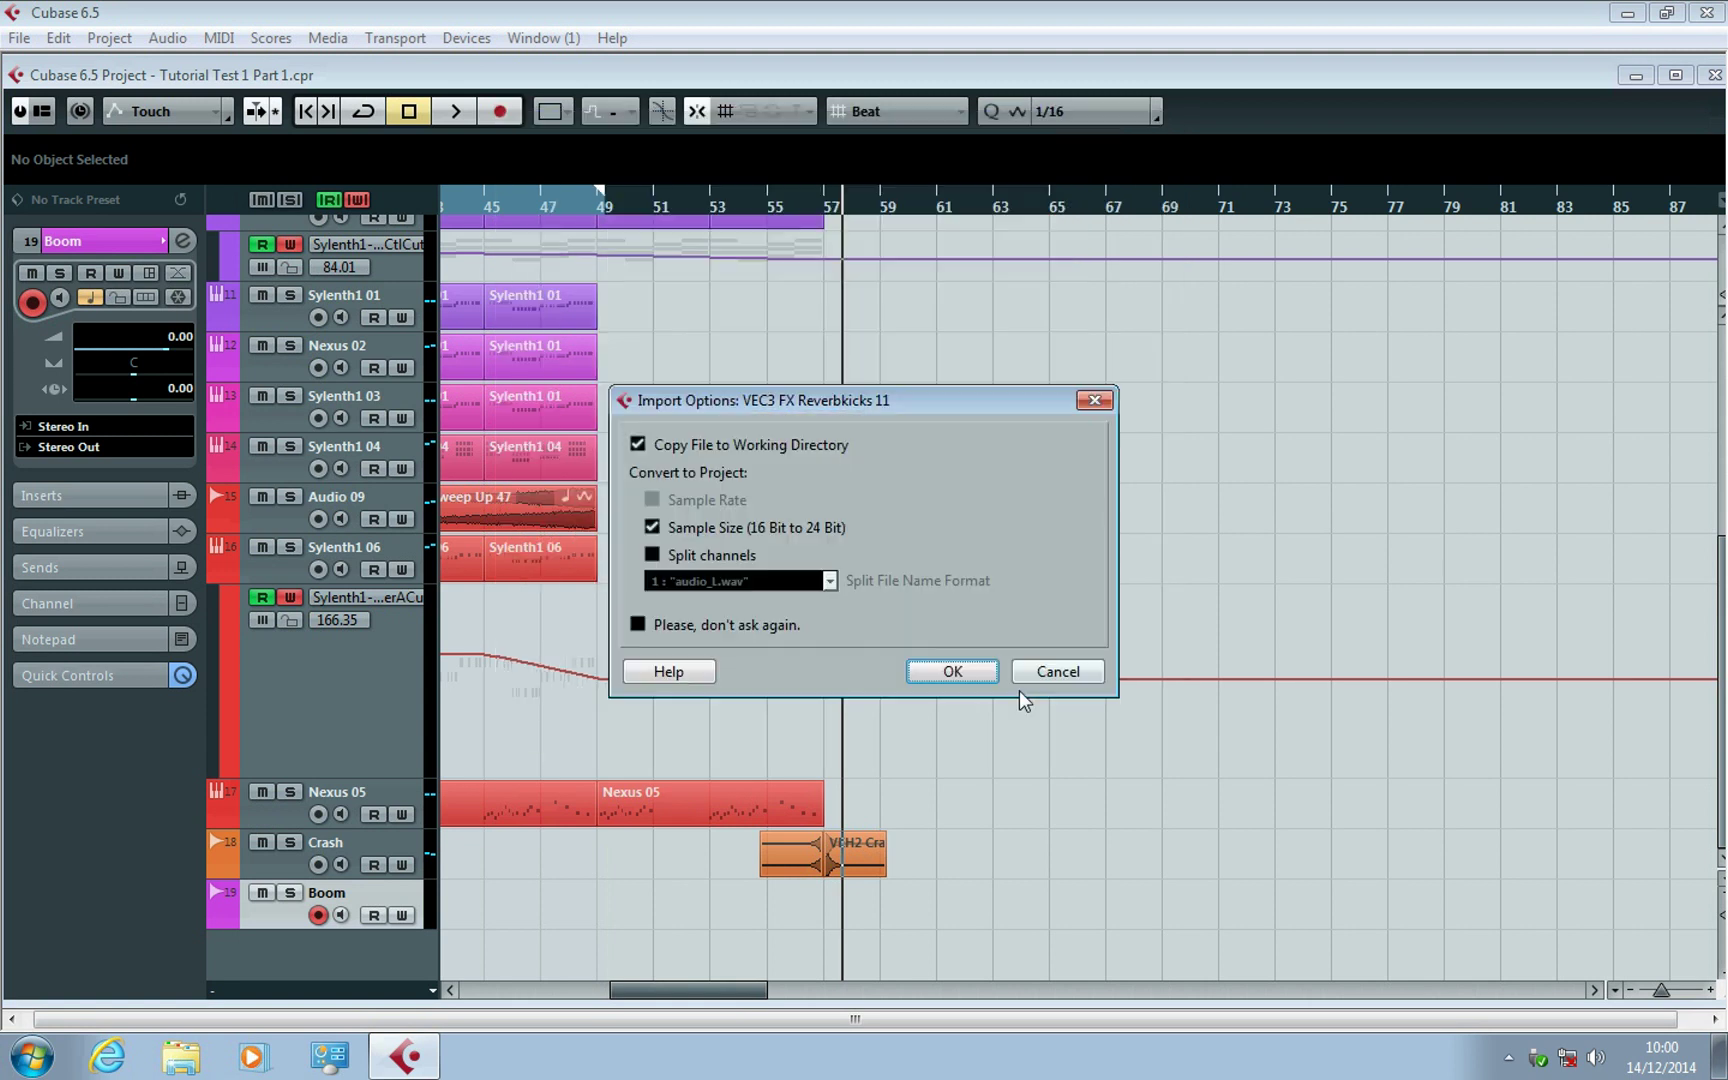
pyautogui.click(952, 670)
pyautogui.click(891, 903)
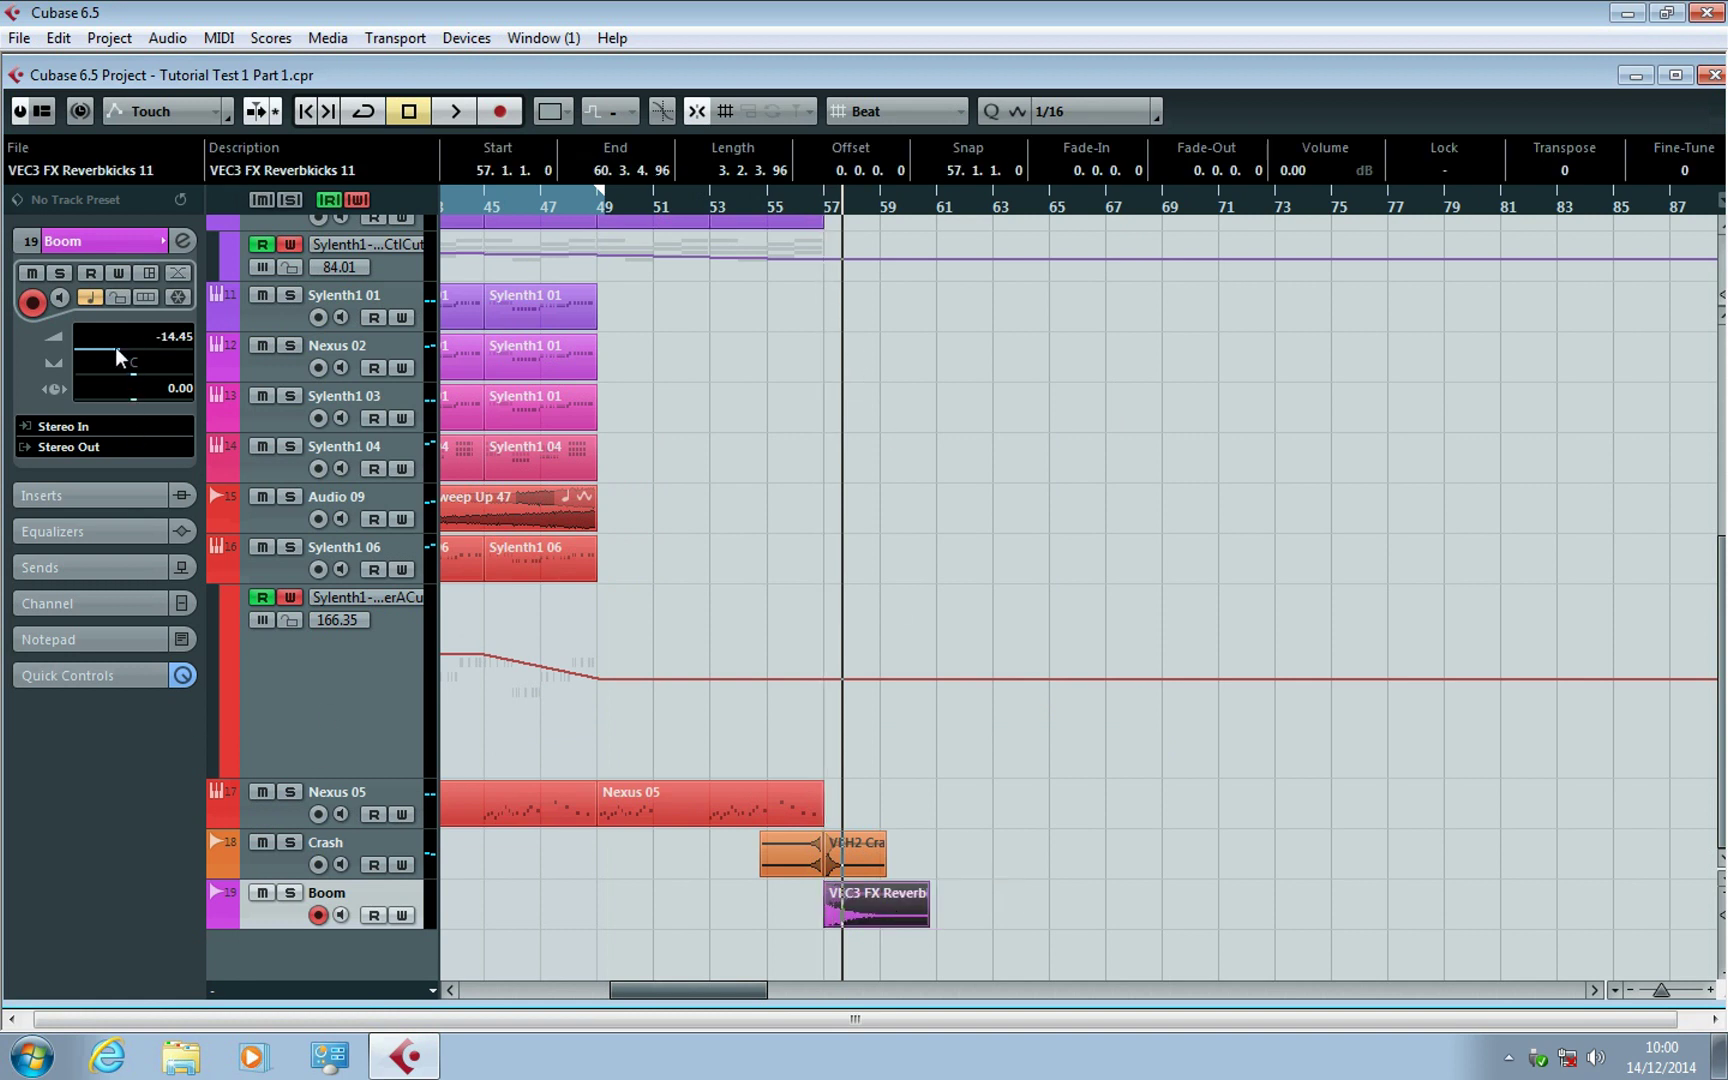
# Play the arrangement from shortly before bar 57 to hear the boom with the crash, and stop at about bar 58.
pyautogui.click(794, 197)
pyautogui.press('space')
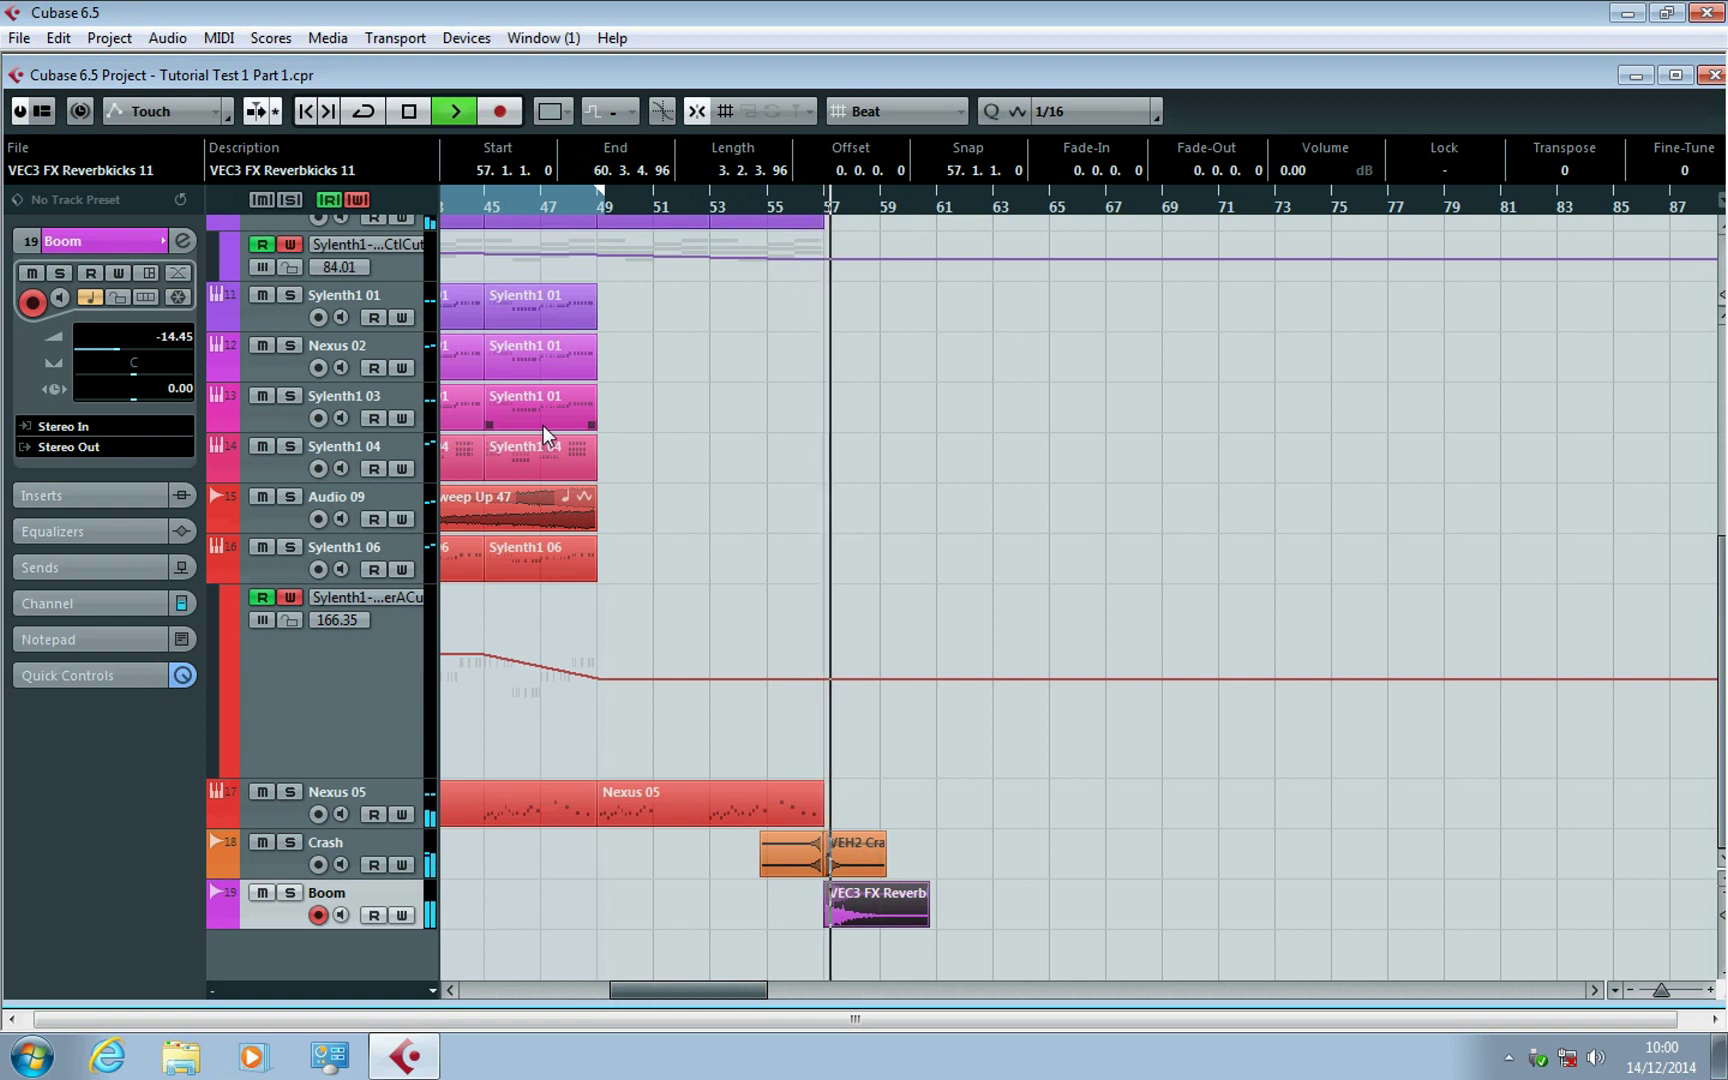
pyautogui.press('space')
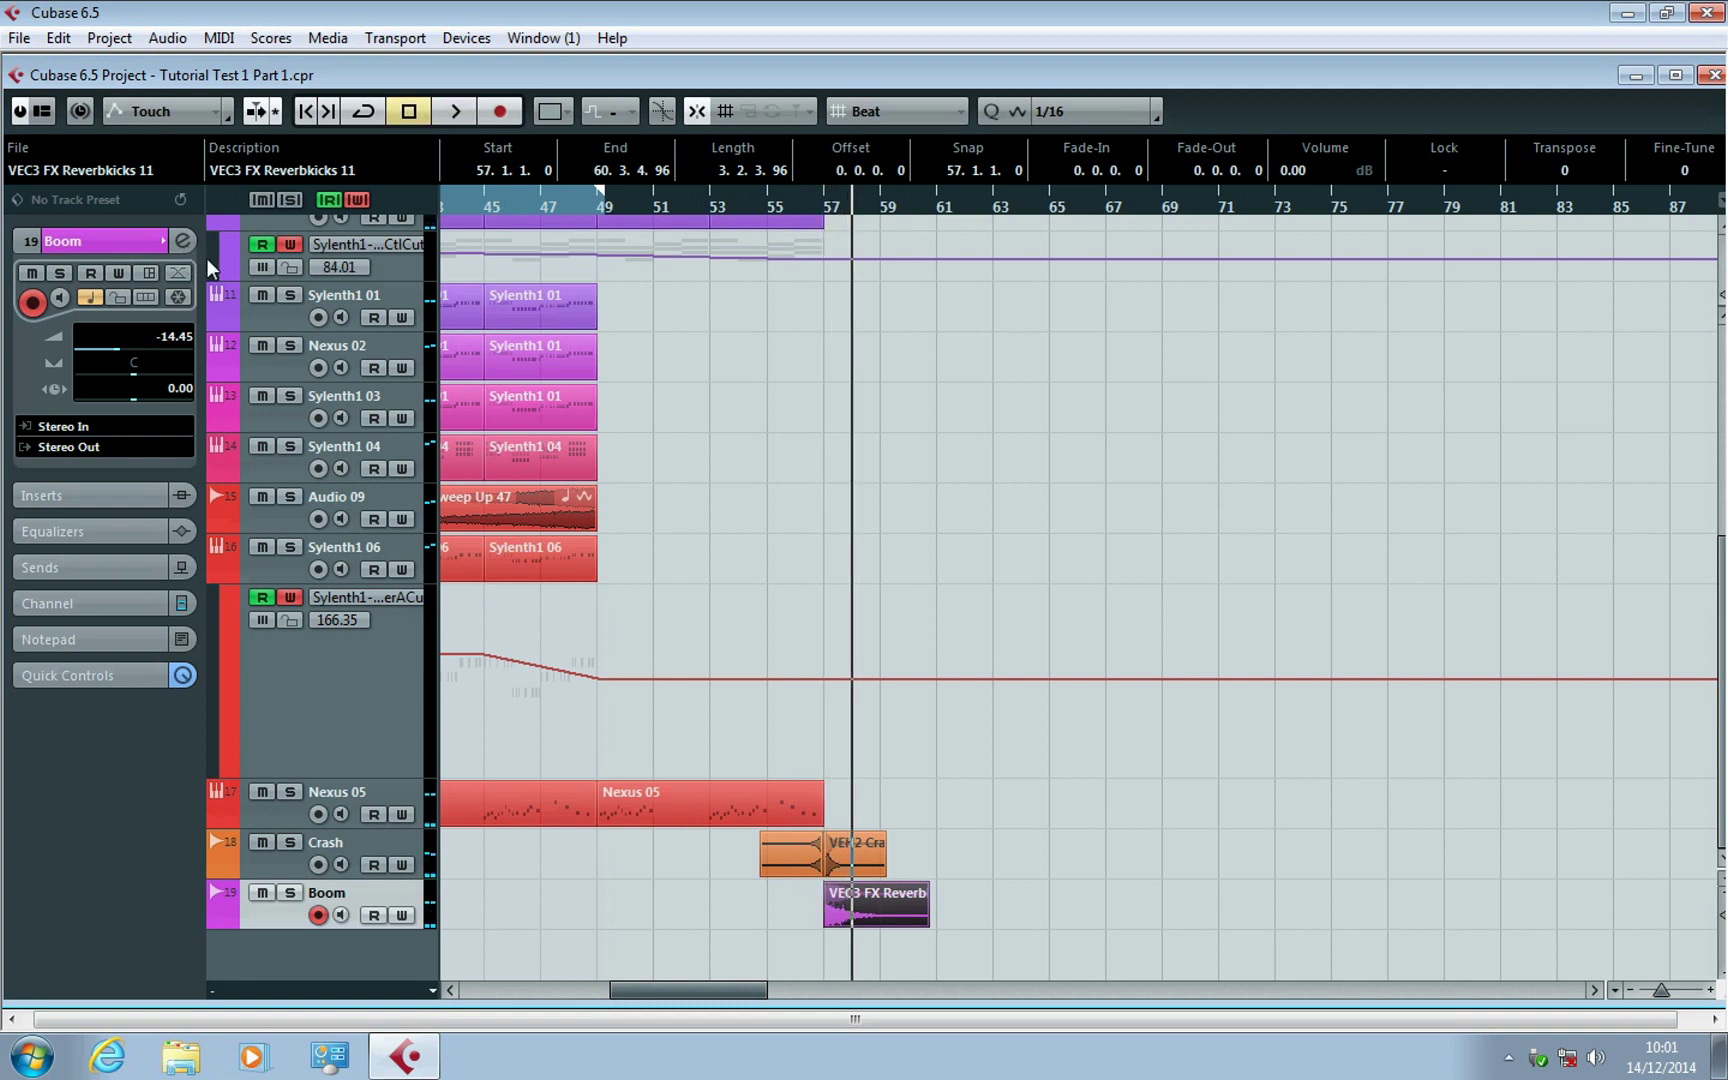
# Enable EQ band 1 on the Boom channel as a High Pass I filter at about 135 Hz.
pyautogui.click(183, 241)
pyautogui.click(648, 652)
pyautogui.click(690, 762)
pyautogui.click(716, 818)
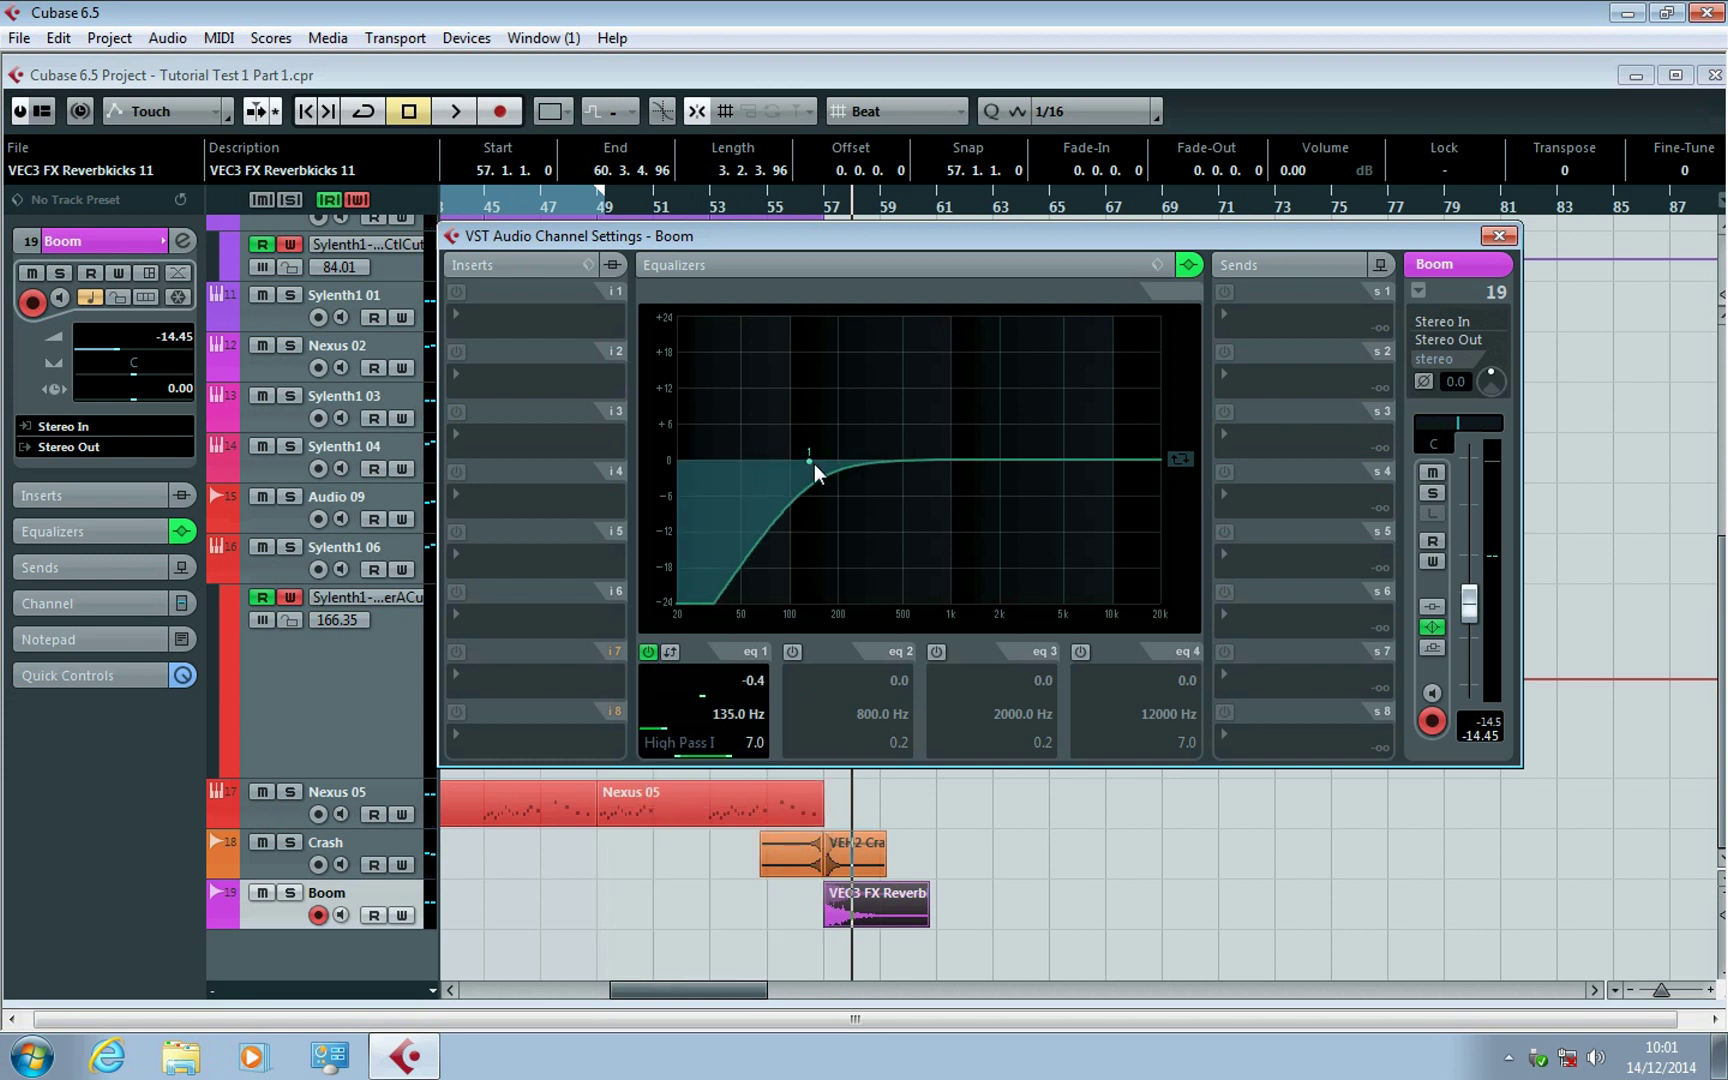
# Lower the Boom channel's high-pass frequency to 57 Hz while replaying the section around bar 57, and stop playback.
pyautogui.moveTo(805, 211); pyautogui.dragTo(814, 202)
pyautogui.press('space')
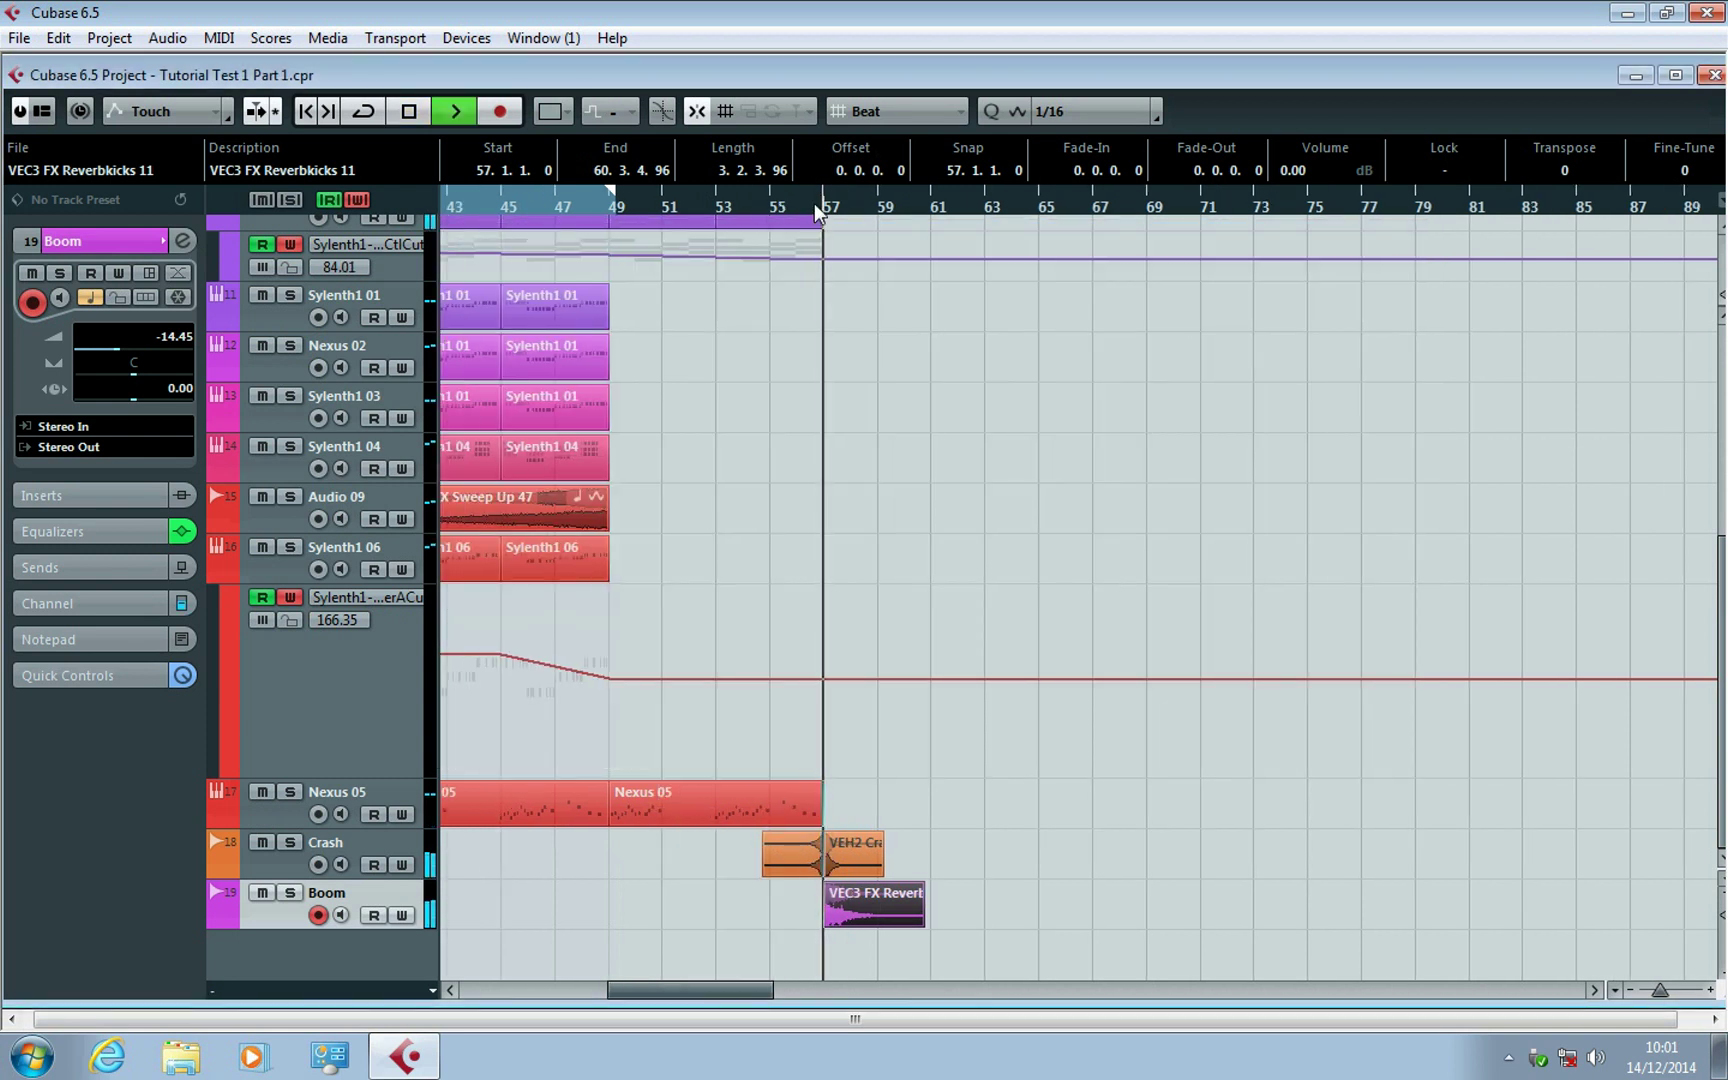
pyautogui.click(183, 241)
pyautogui.moveTo(809, 467); pyautogui.dragTo(772, 470)
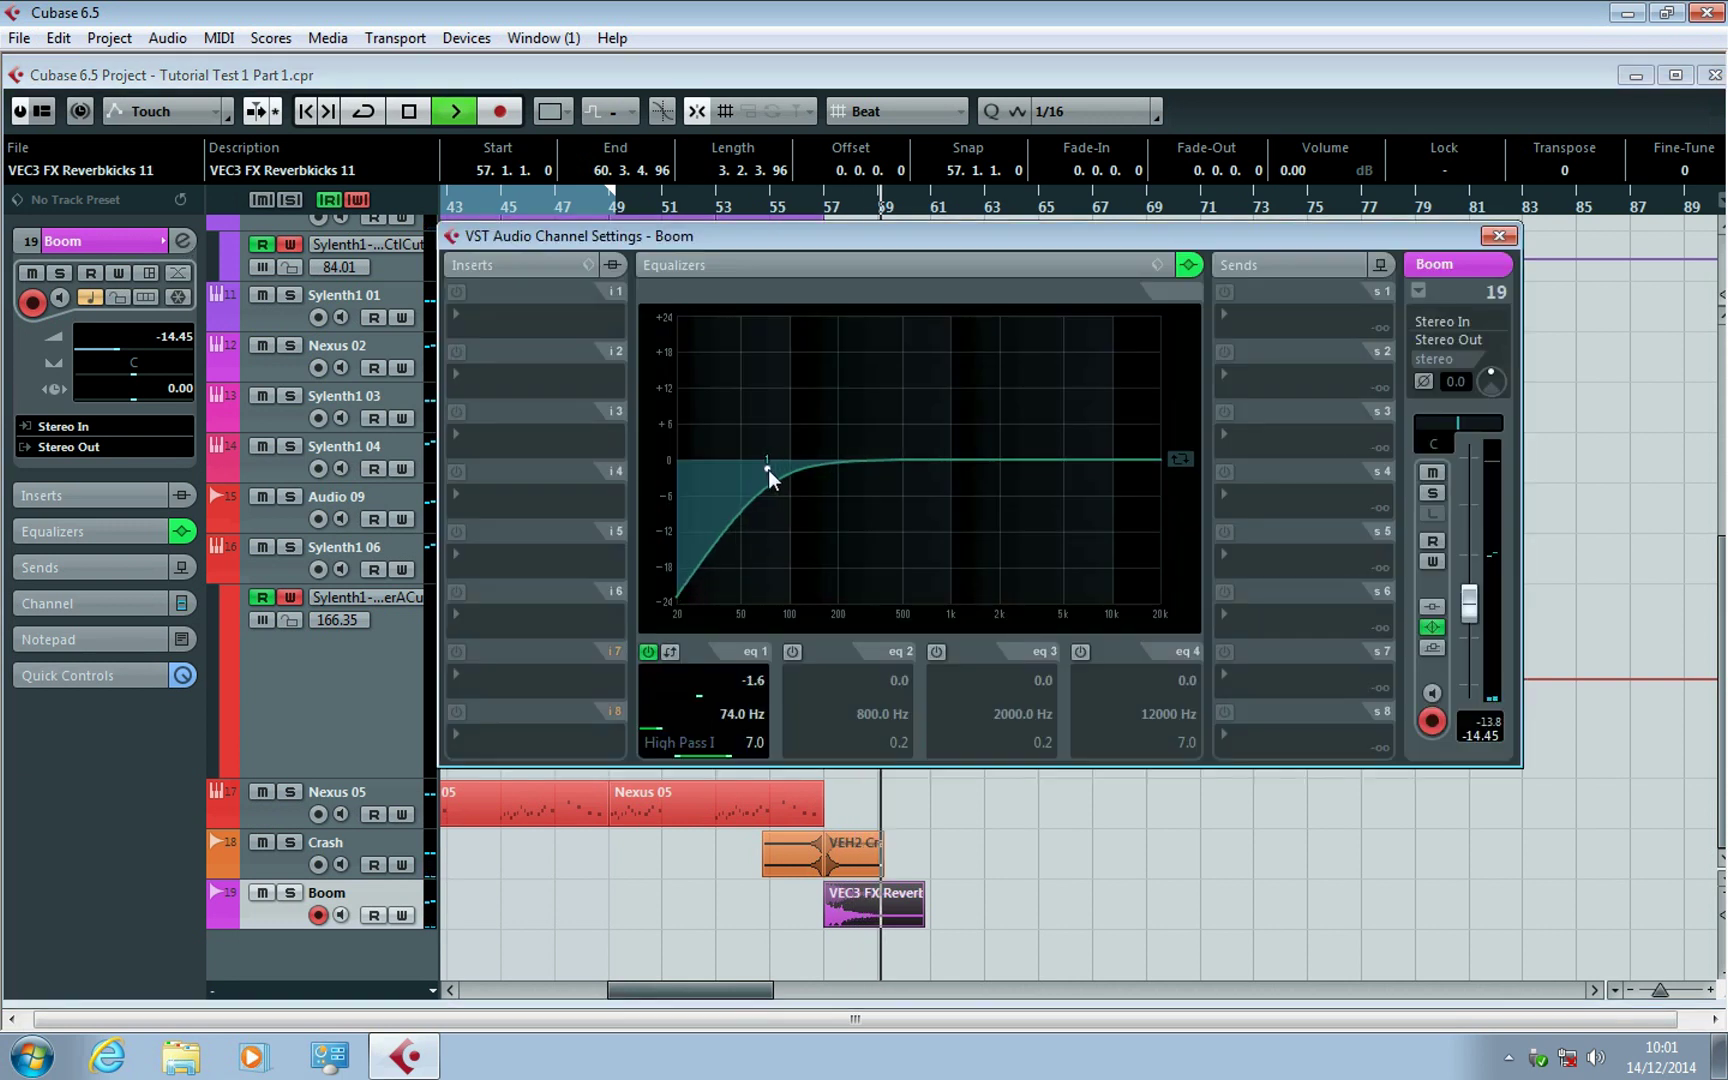
pyautogui.click(789, 205)
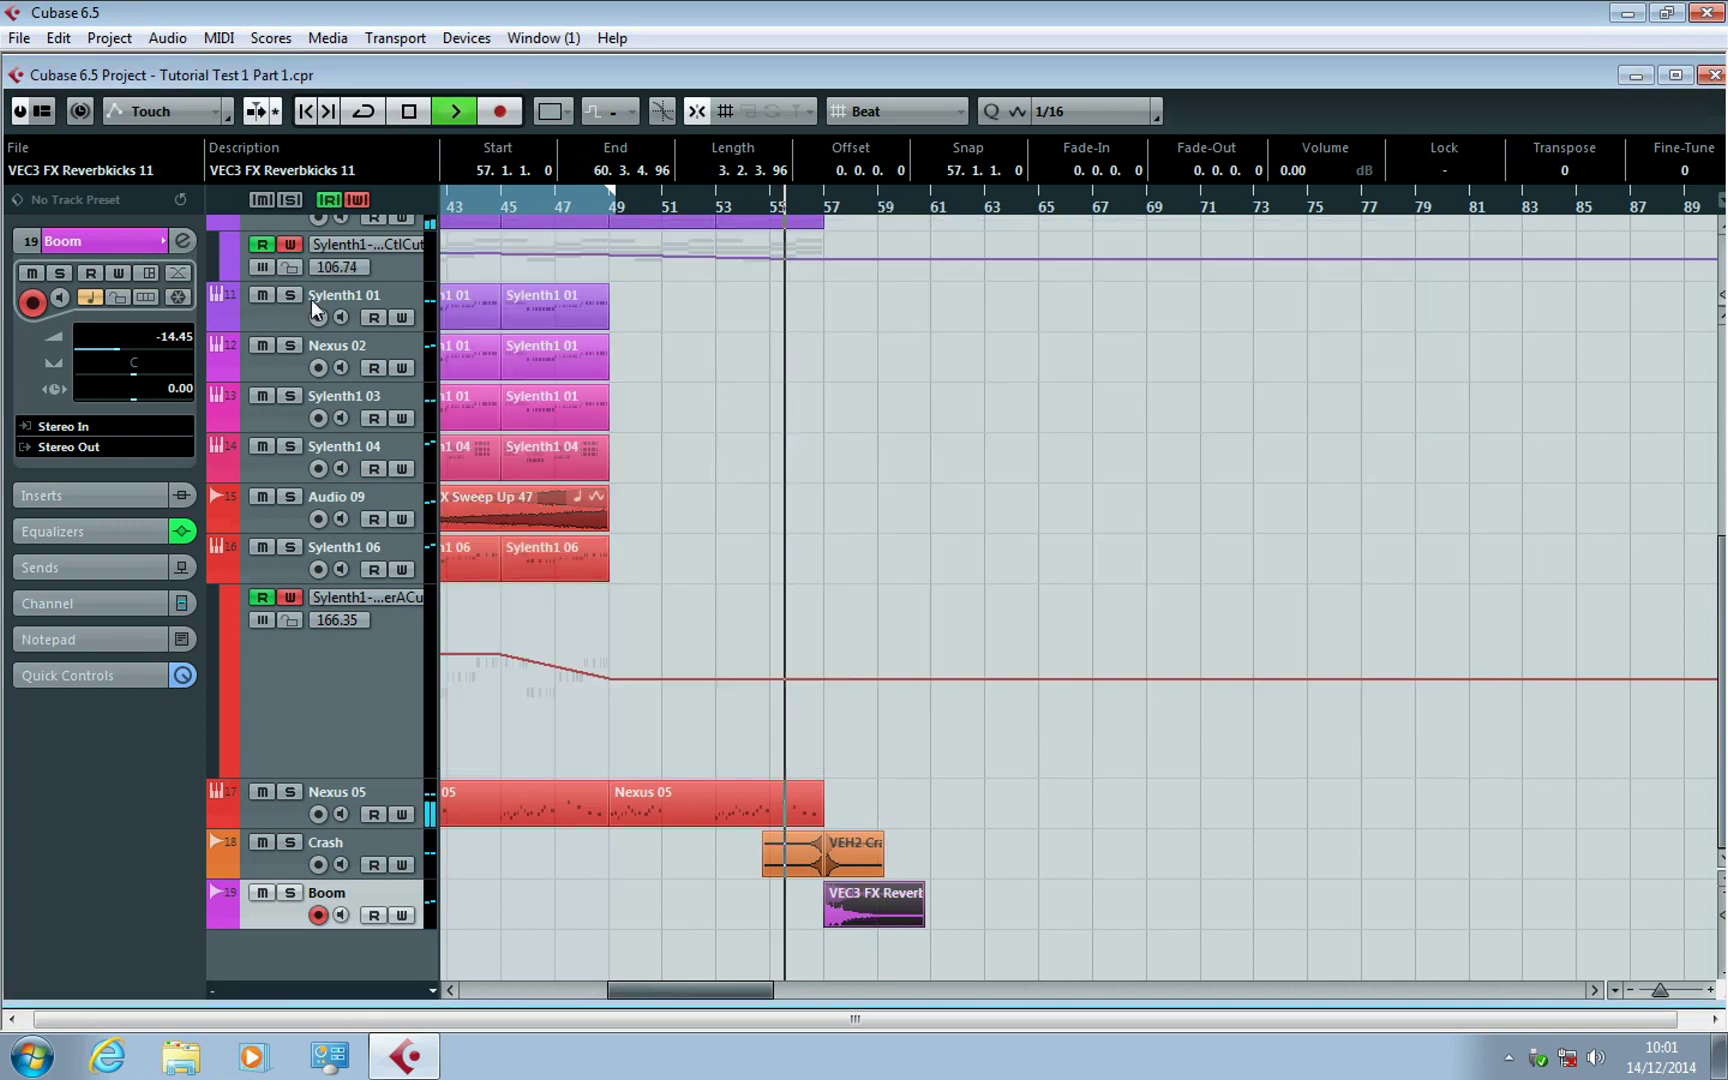
pyautogui.click(183, 241)
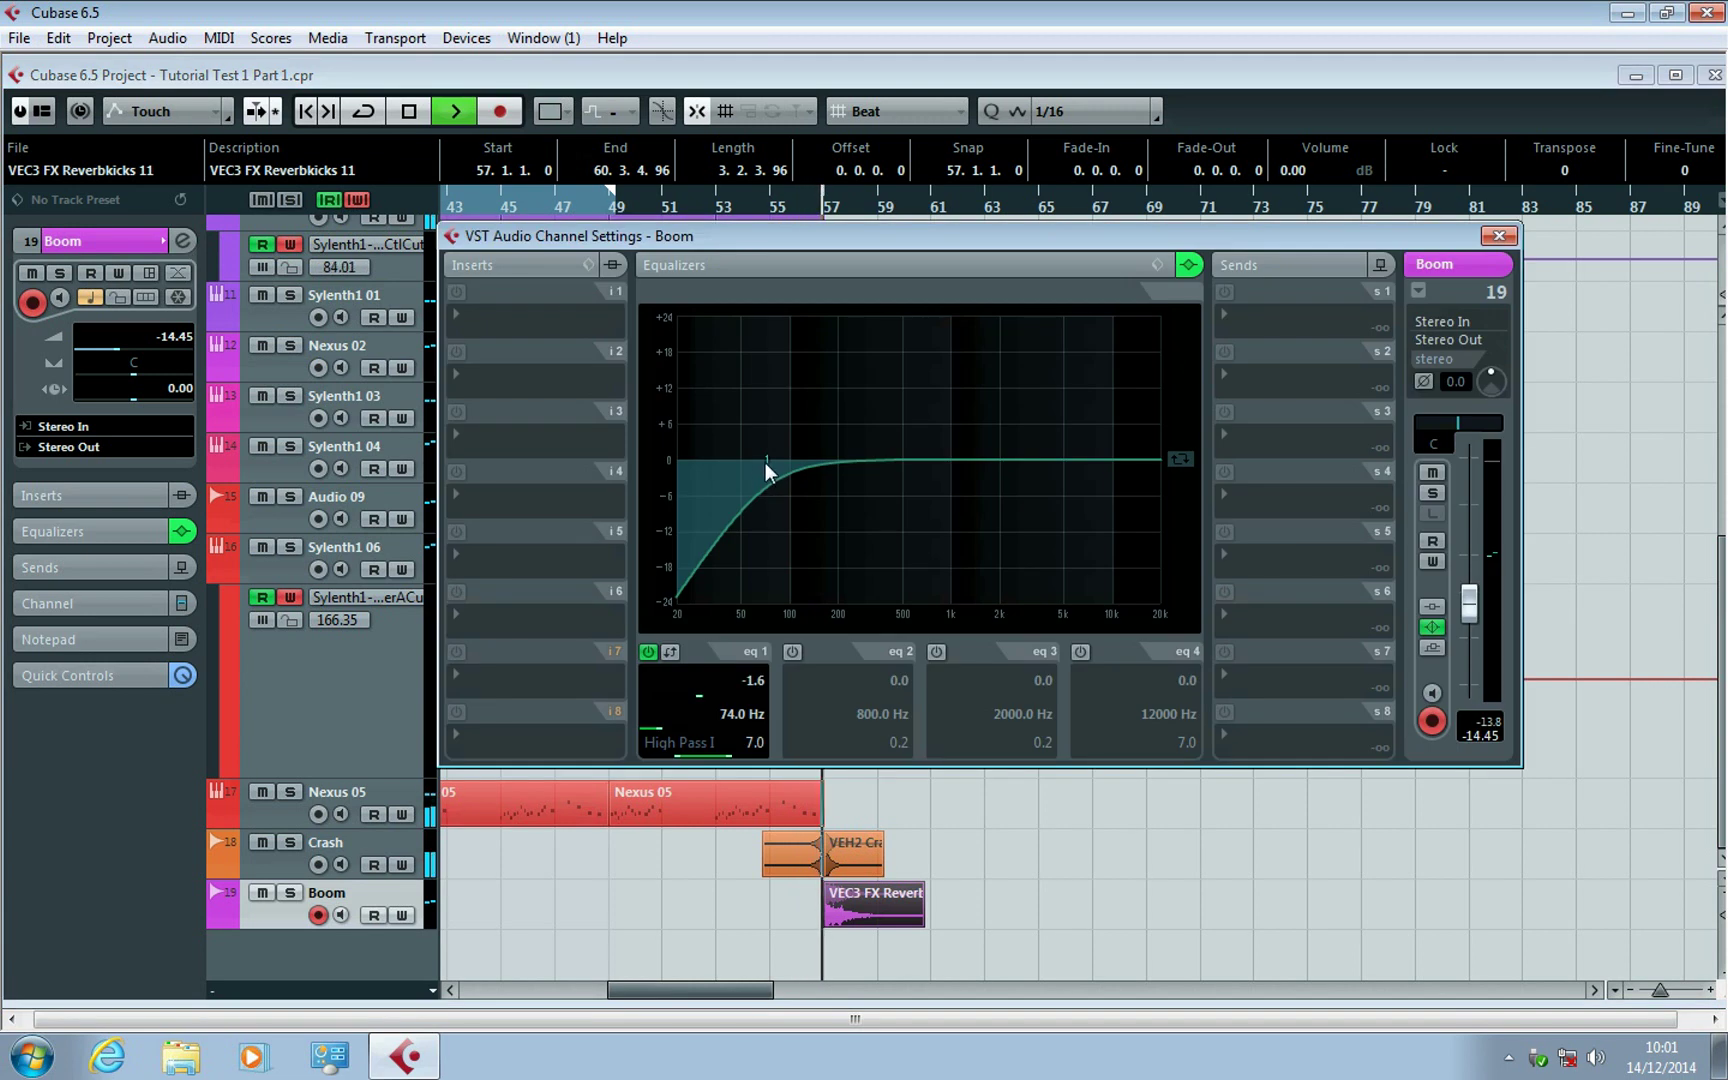
pyautogui.moveTo(766, 475); pyautogui.dragTo(750, 463)
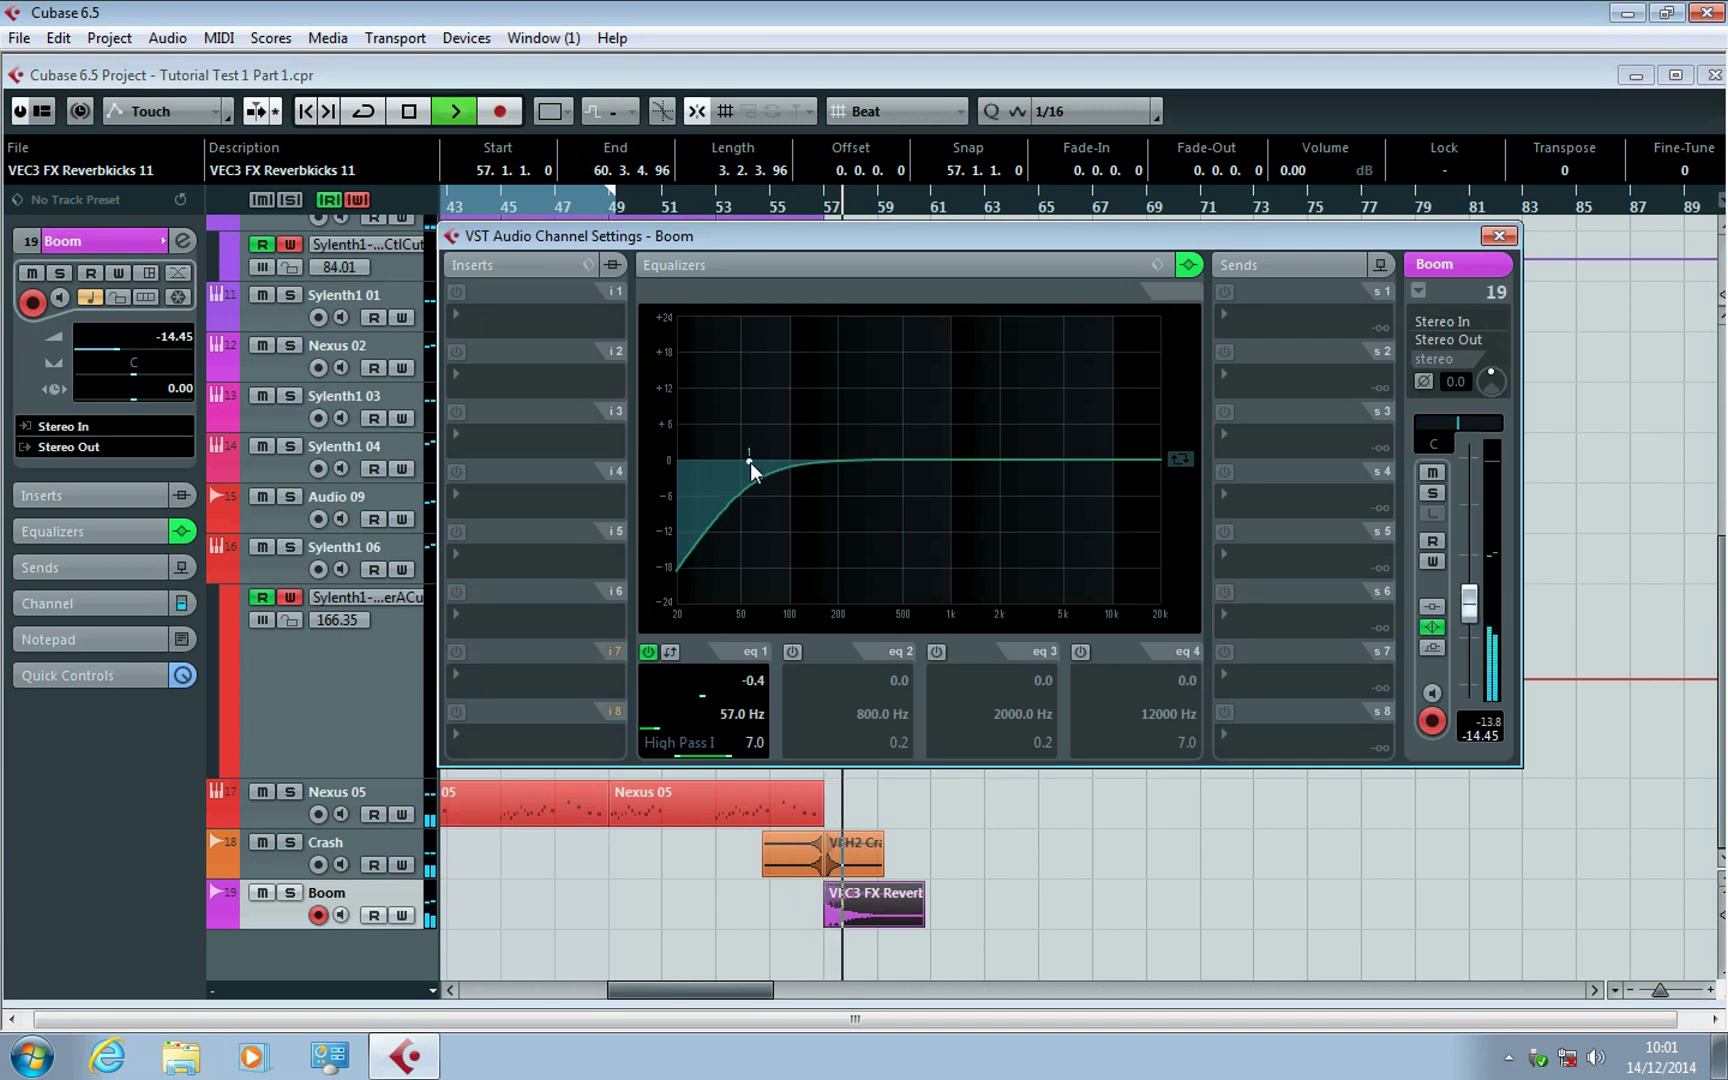
pyautogui.click(819, 203)
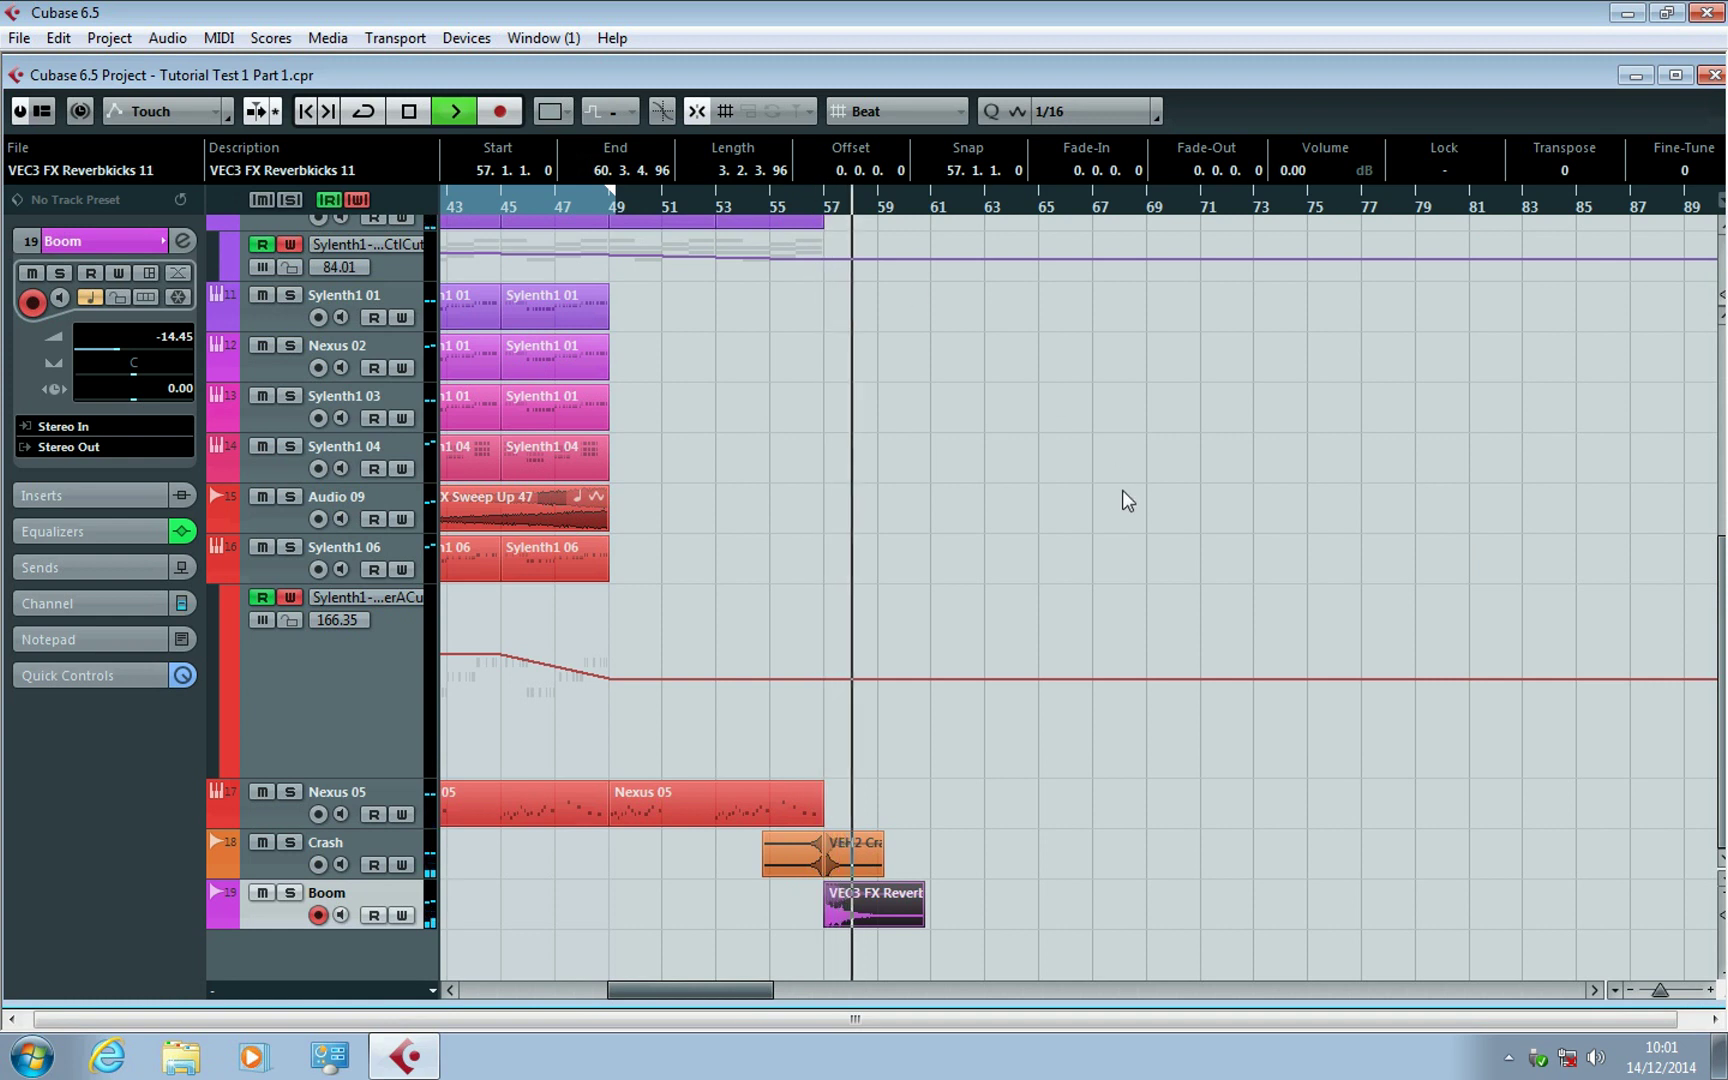
pyautogui.press('space')
pyautogui.scroll(3, 840, 540)
pyautogui.scroll(-3, 840, 536)
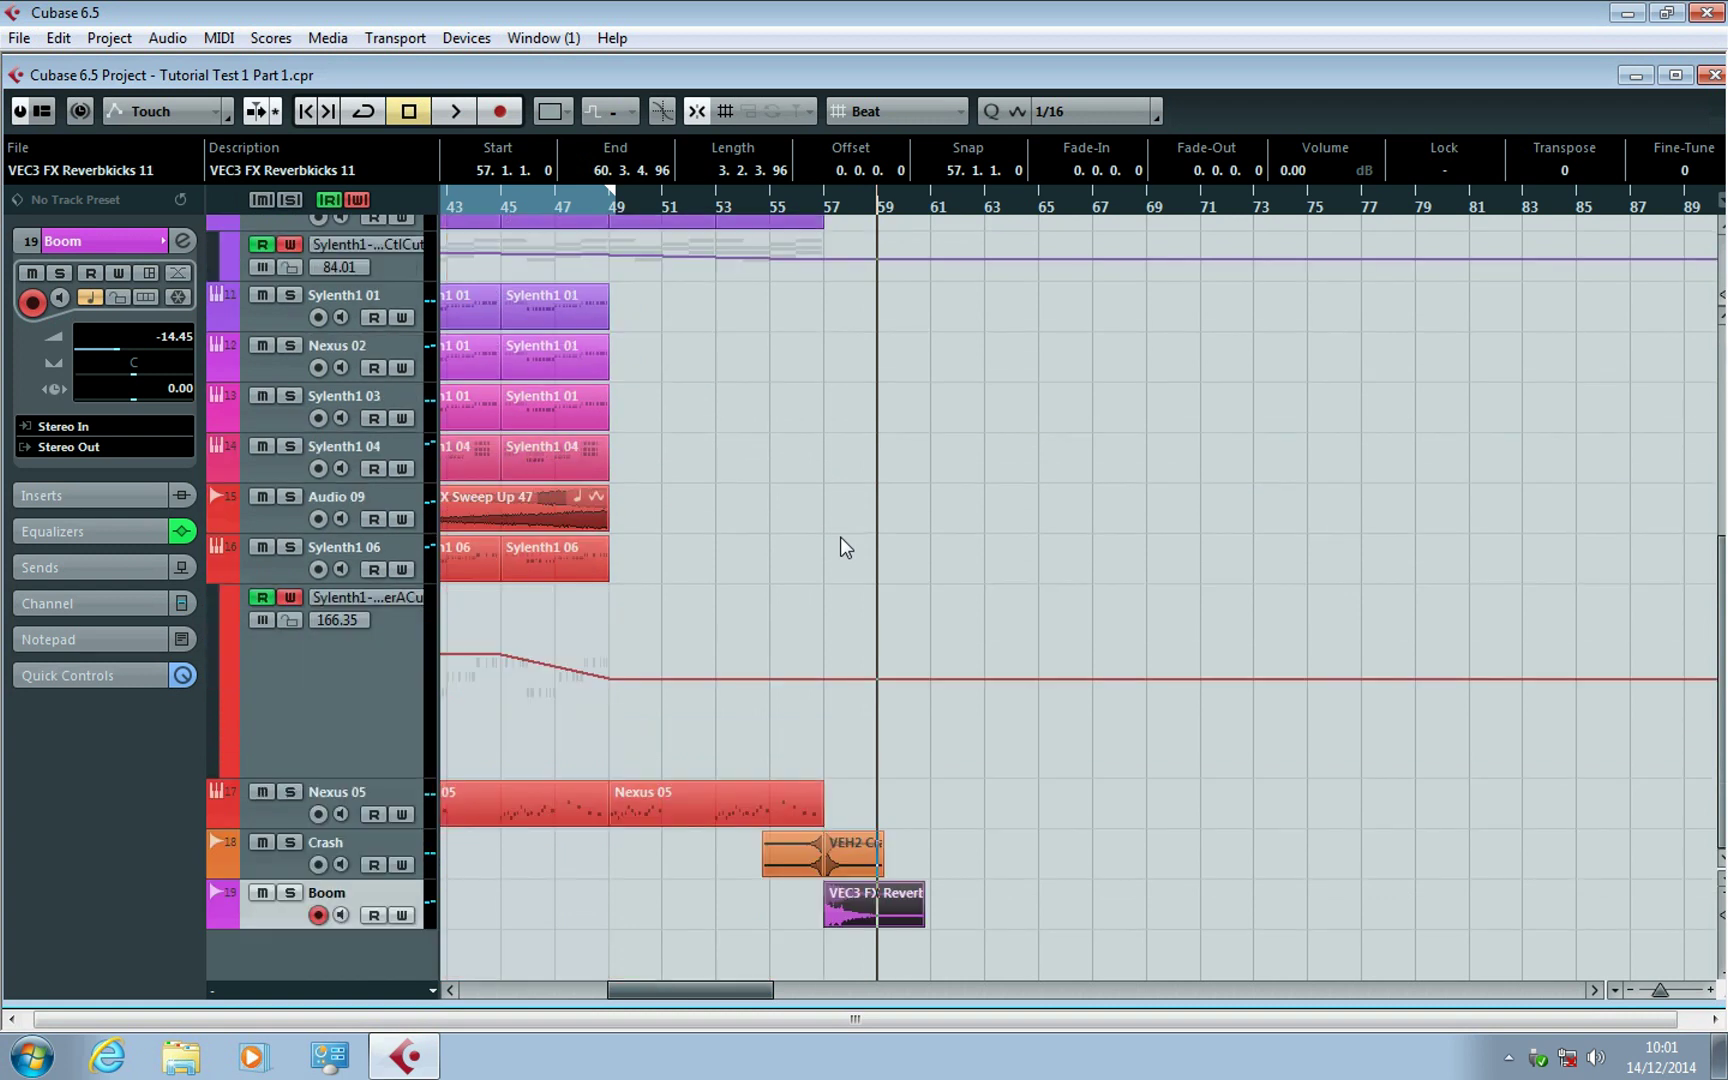
# Add one Sylenth1 instrument track below the Boom track.
pyautogui.rightClick(340, 954)
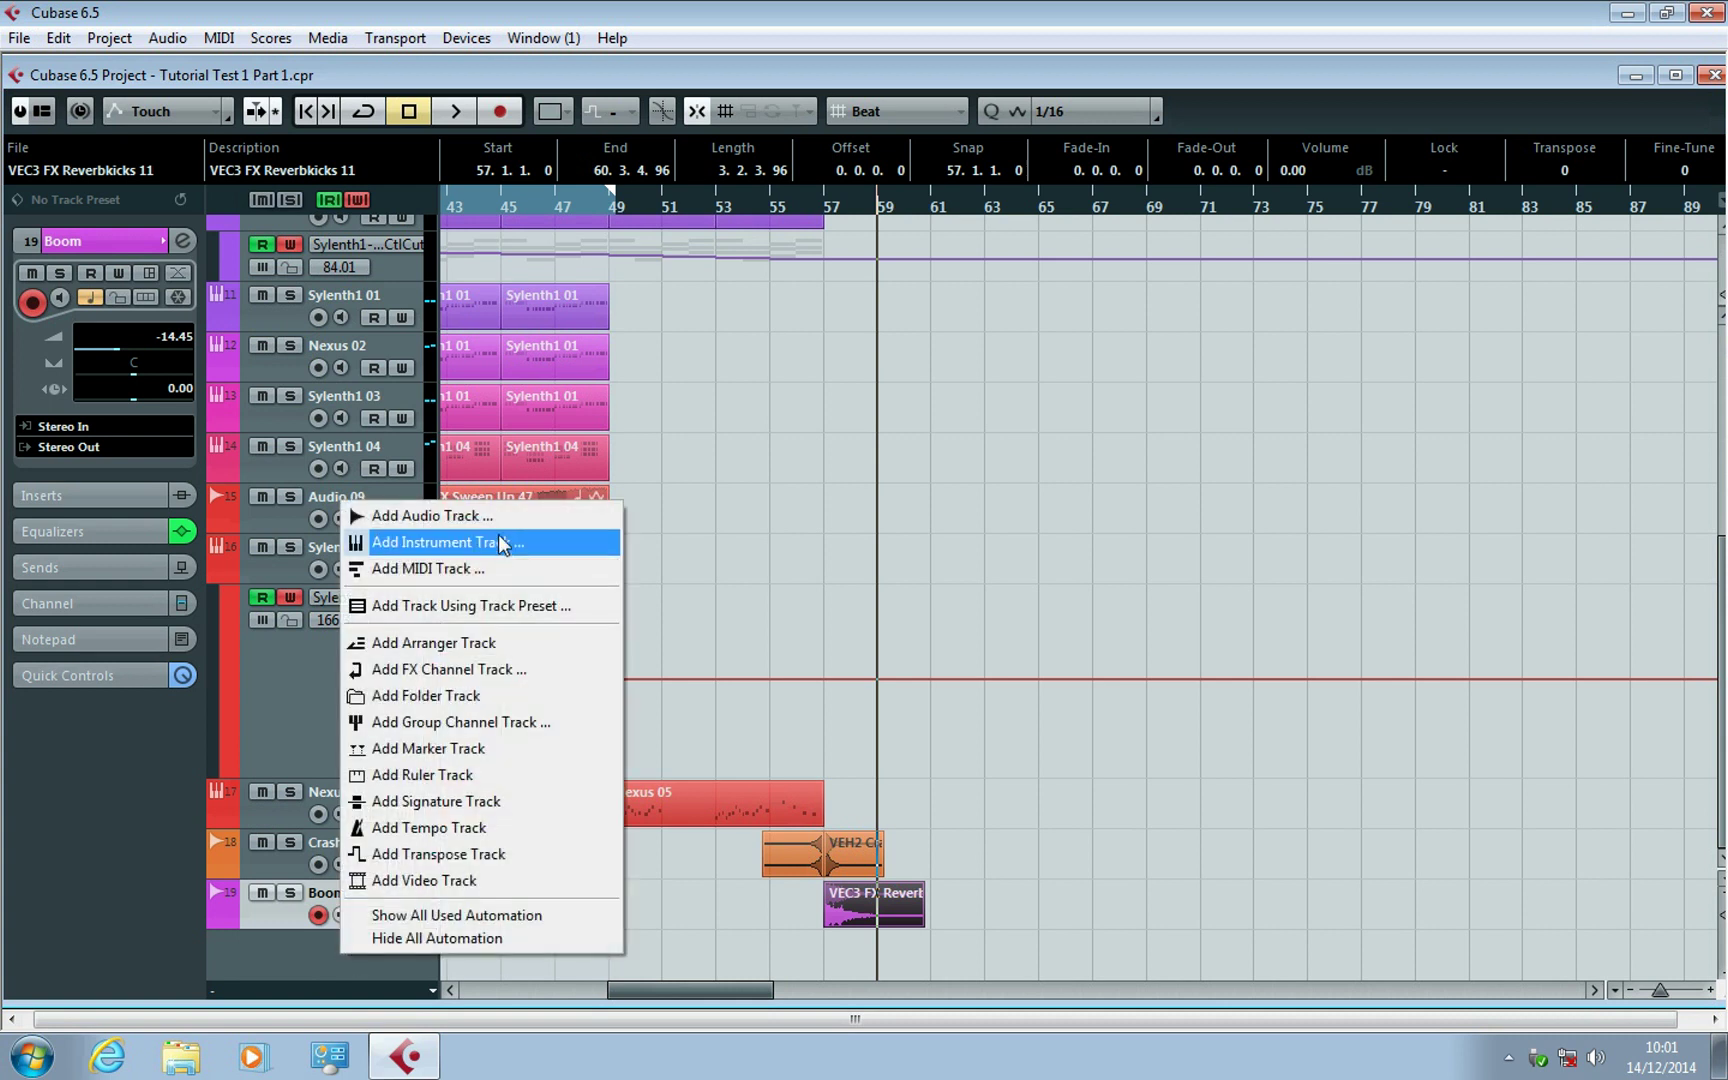
pyautogui.click(420, 541)
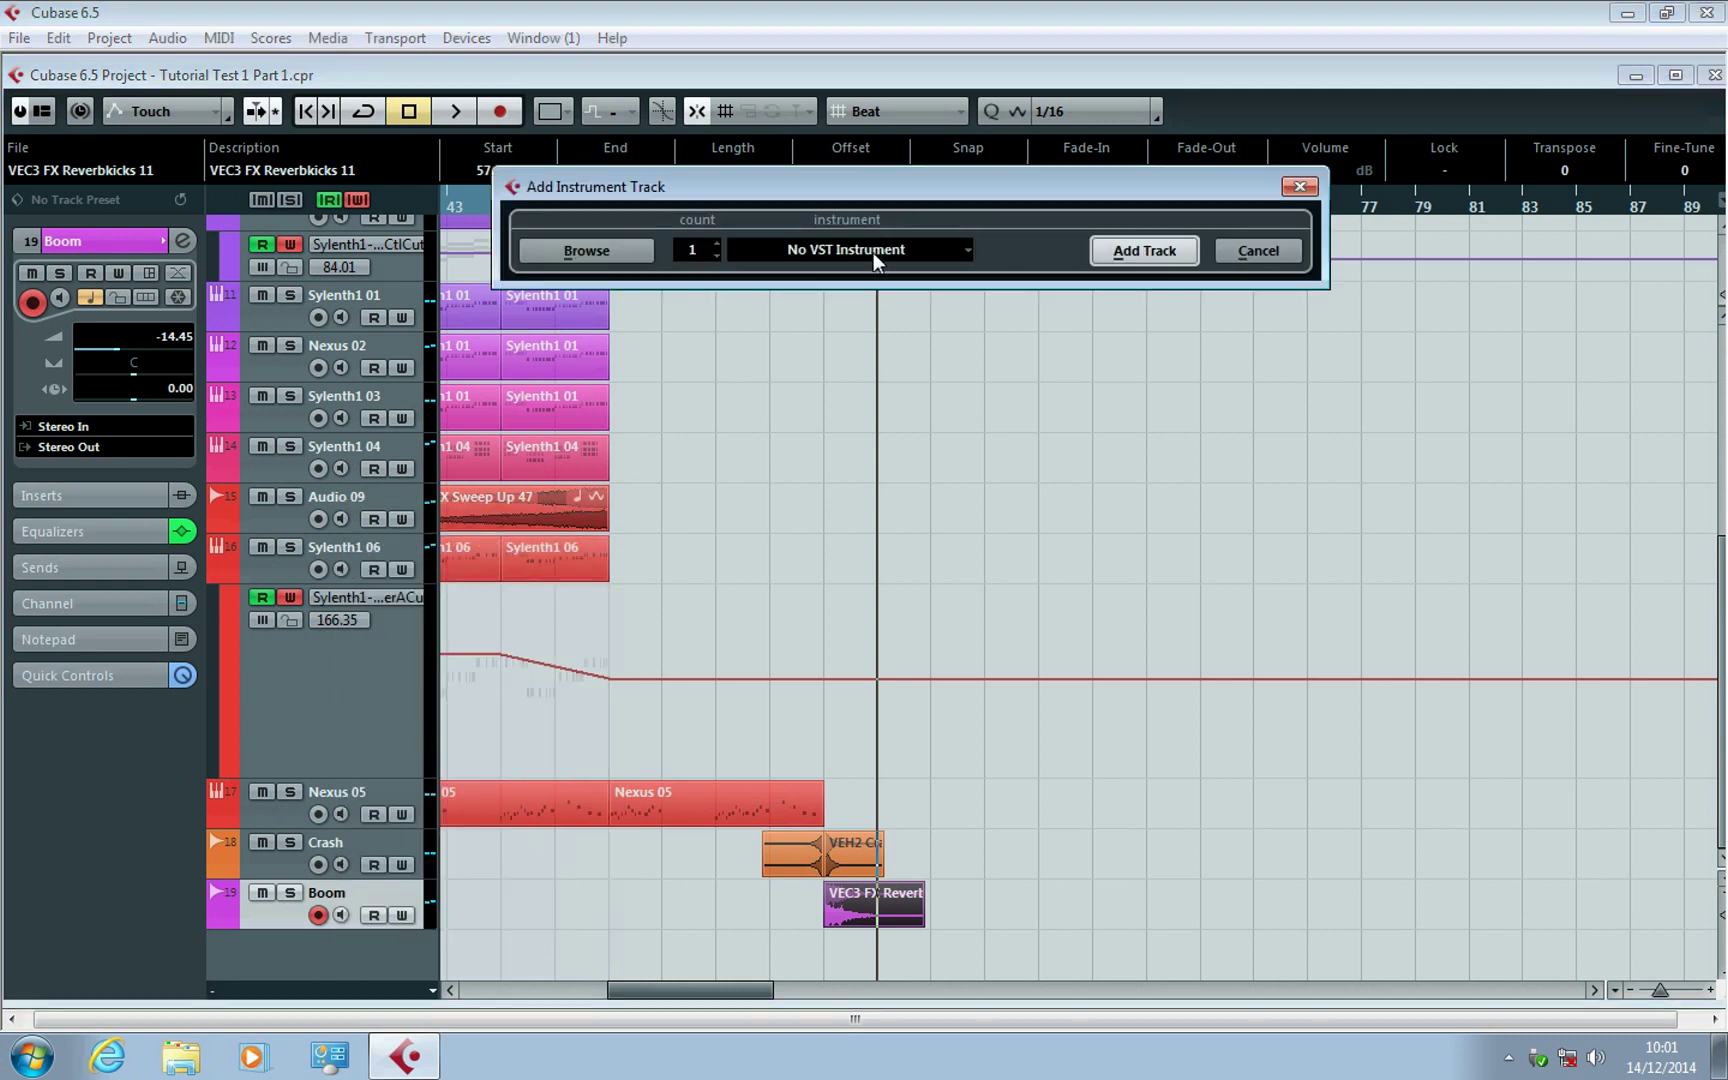
pyautogui.click(873, 252)
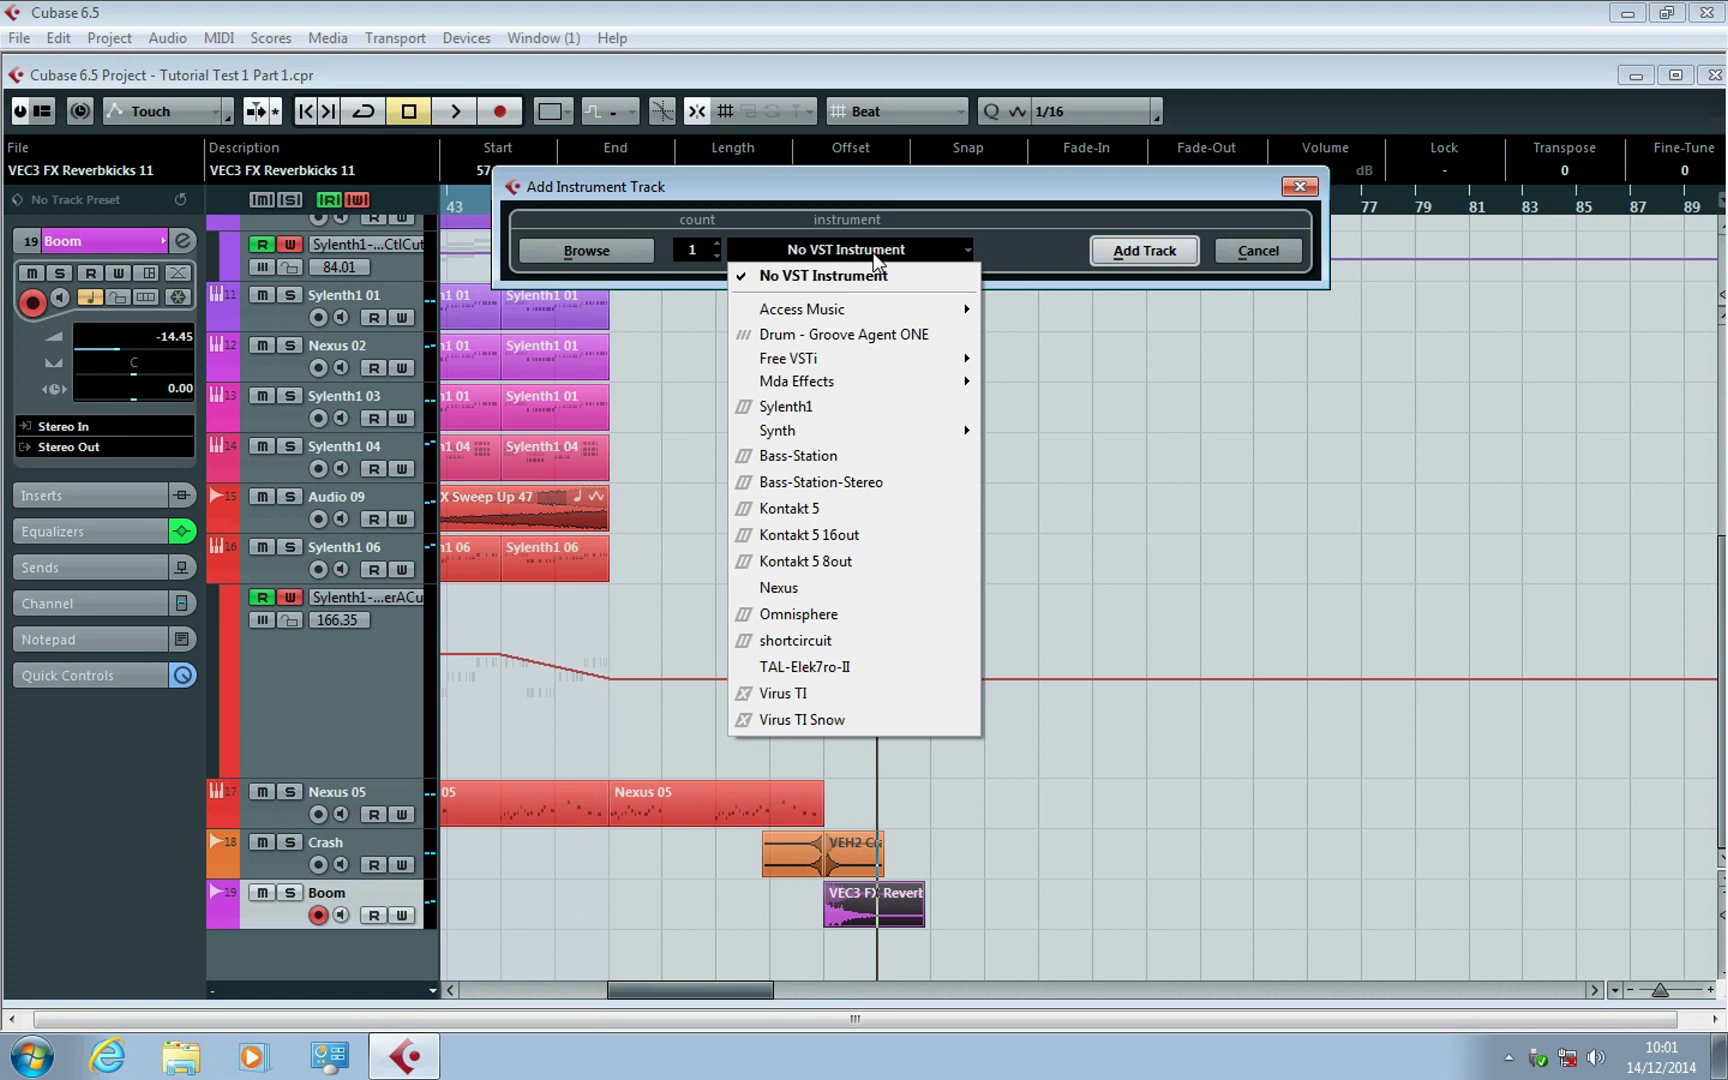
pyautogui.click(870, 416)
pyautogui.click(1139, 245)
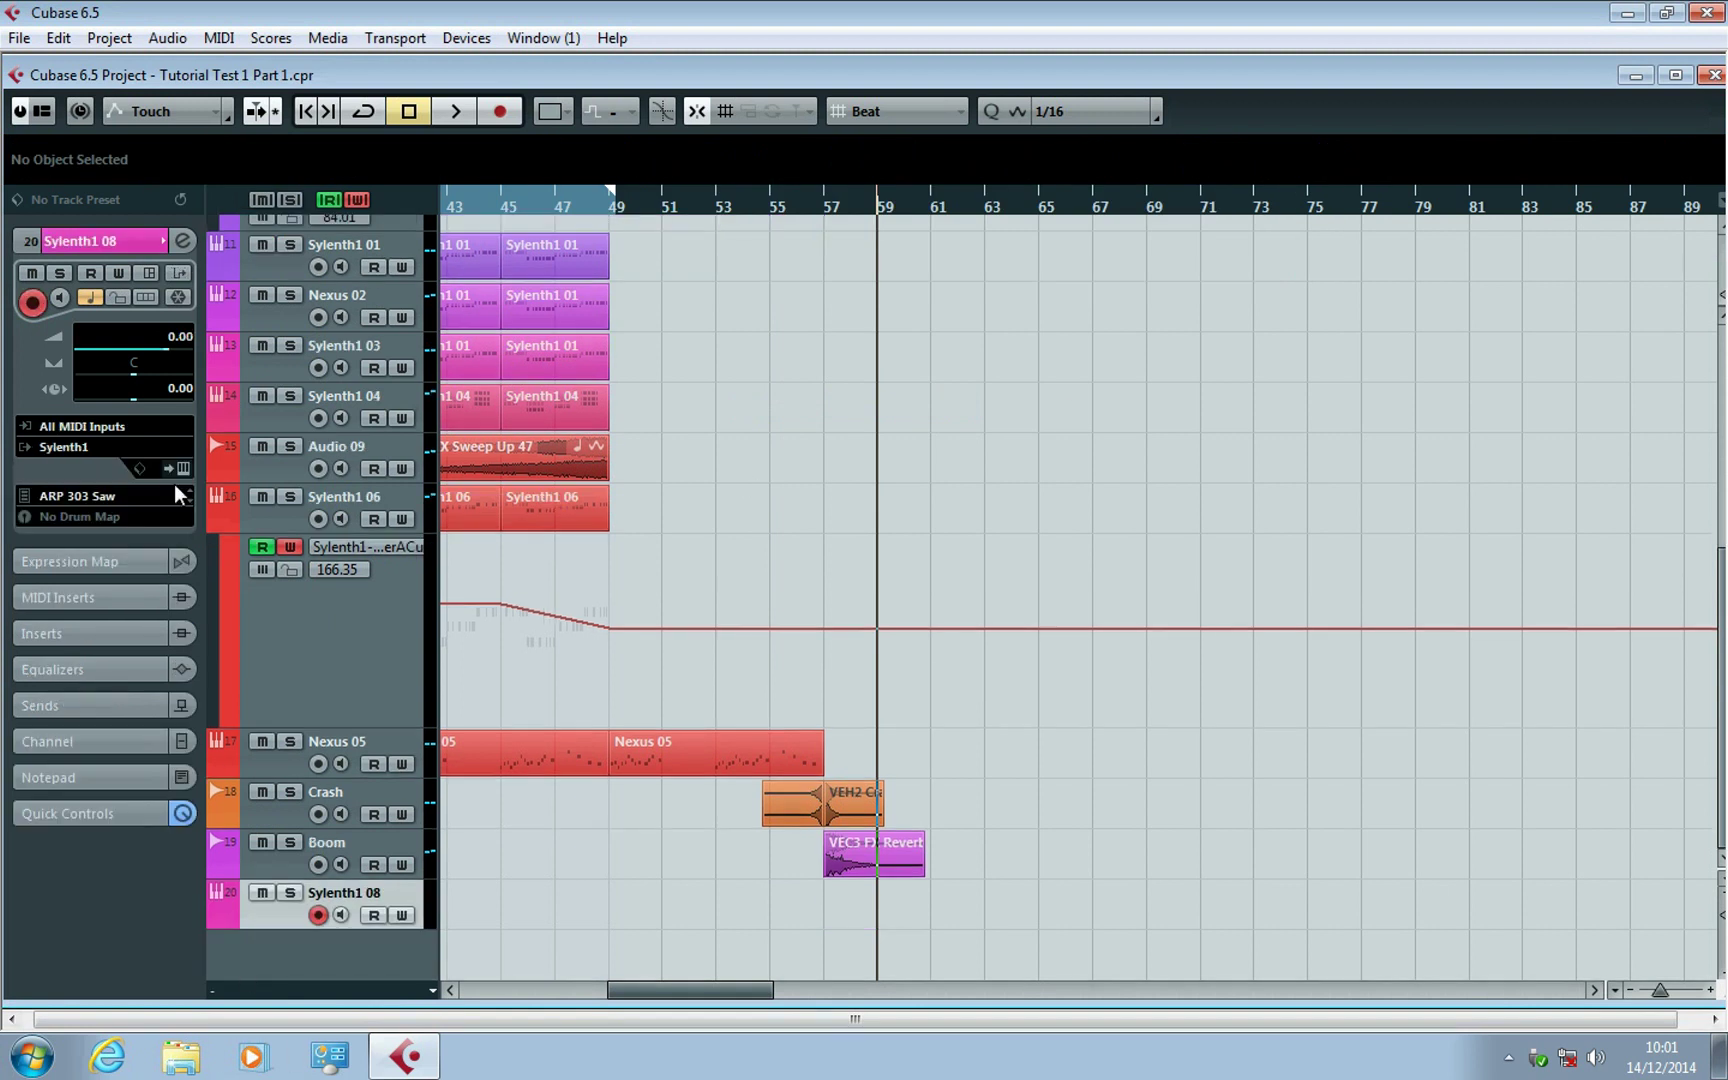
# Lower the new Sylenth1 track's volume to -12.46 and load the Sylenth1 Definitive Collection bank into its synth.
pyautogui.click(184, 467)
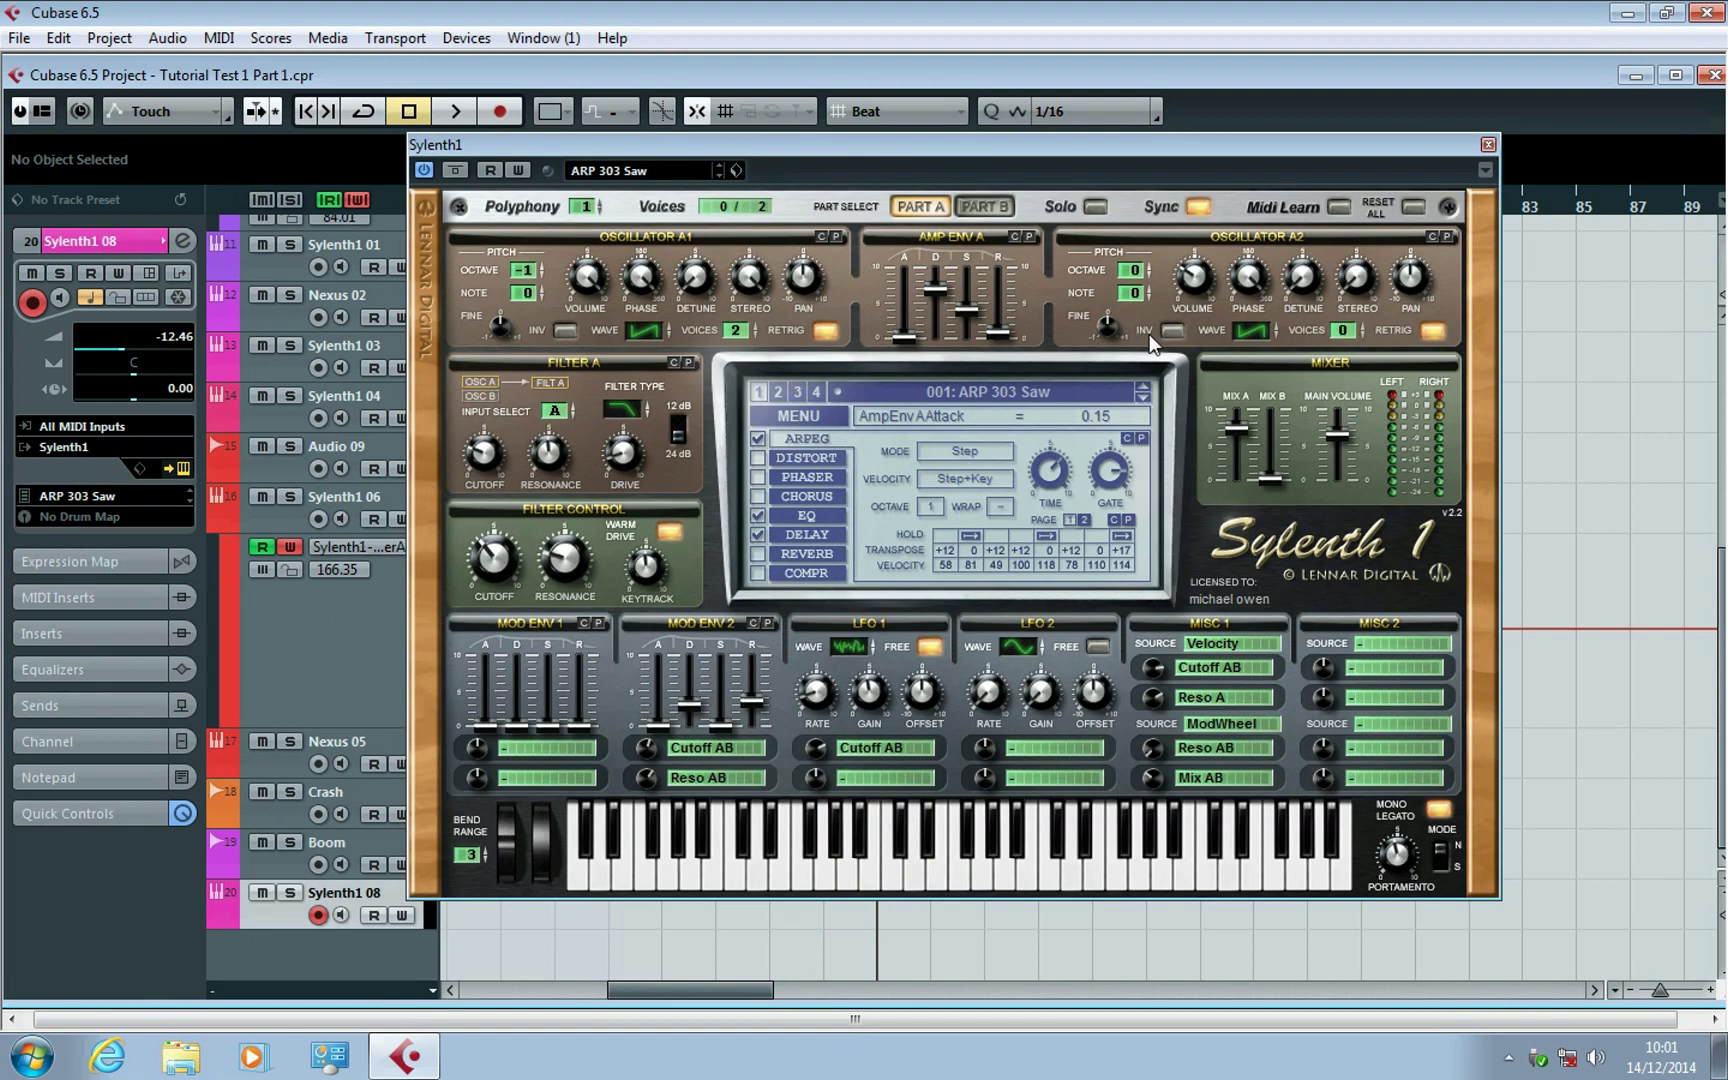
pyautogui.click(815, 414)
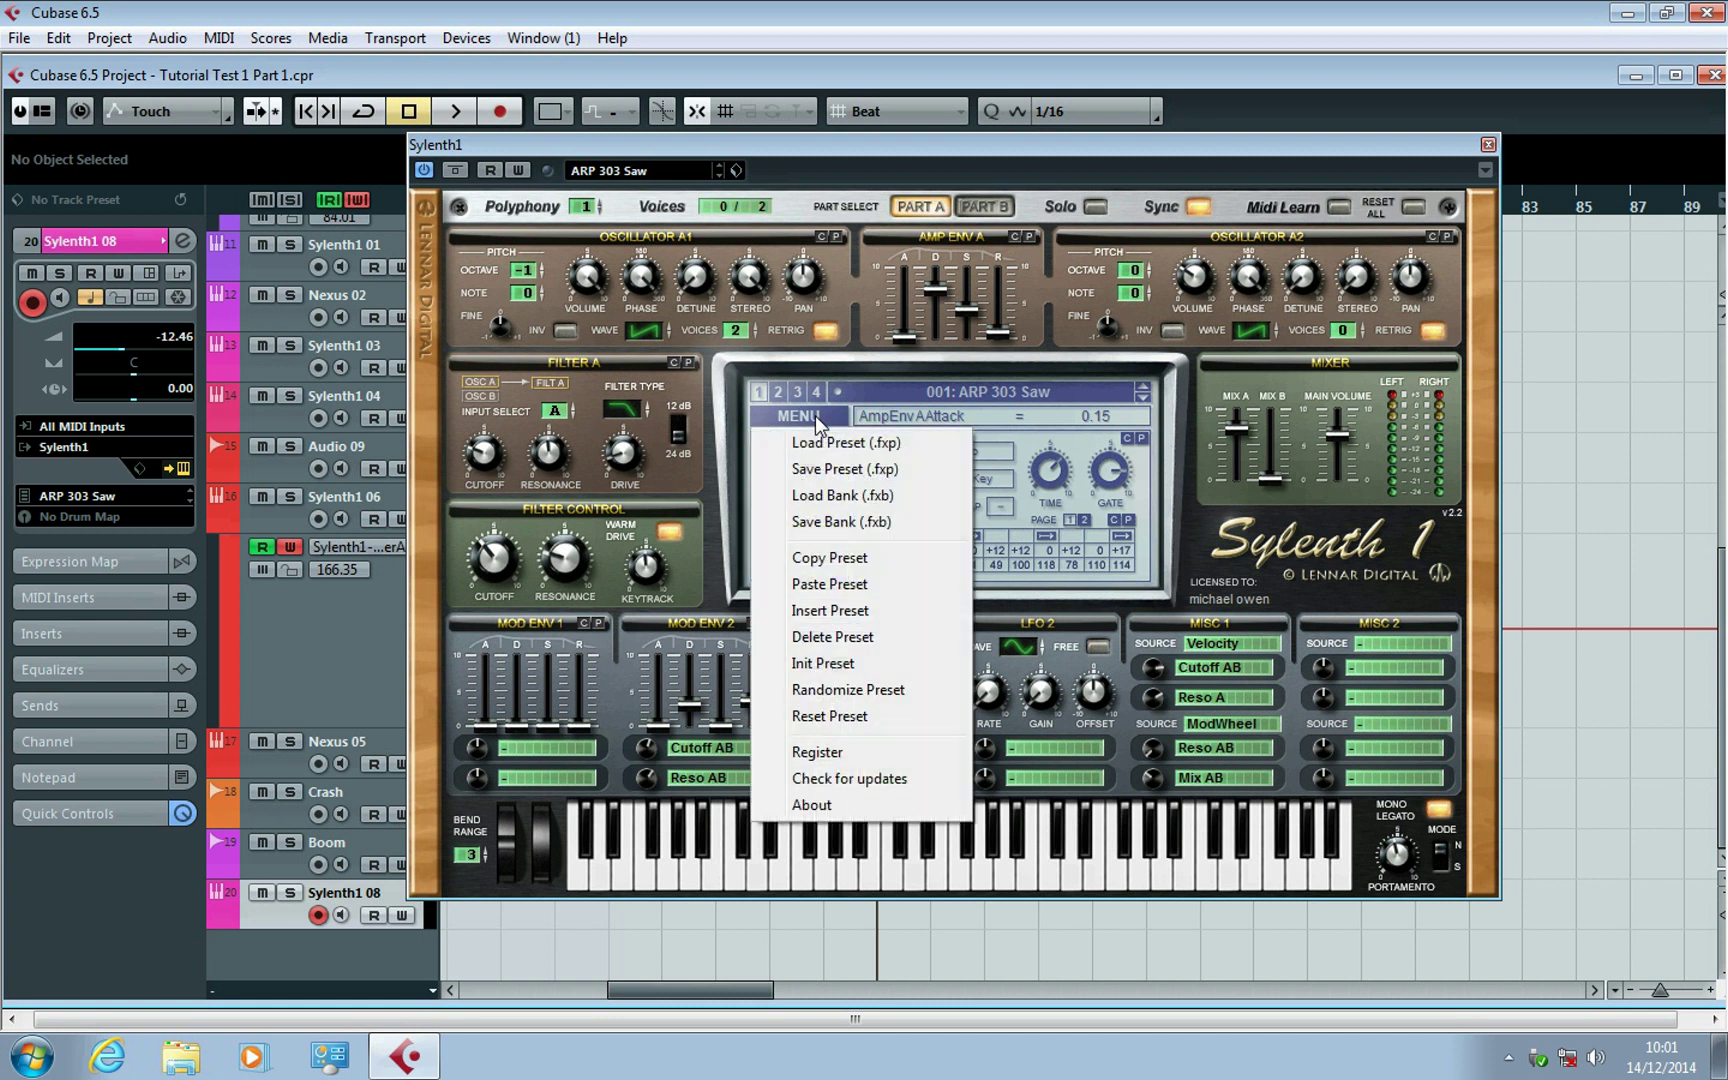
pyautogui.click(866, 496)
pyautogui.moveTo(1069, 268); pyautogui.dragTo(1071, 478)
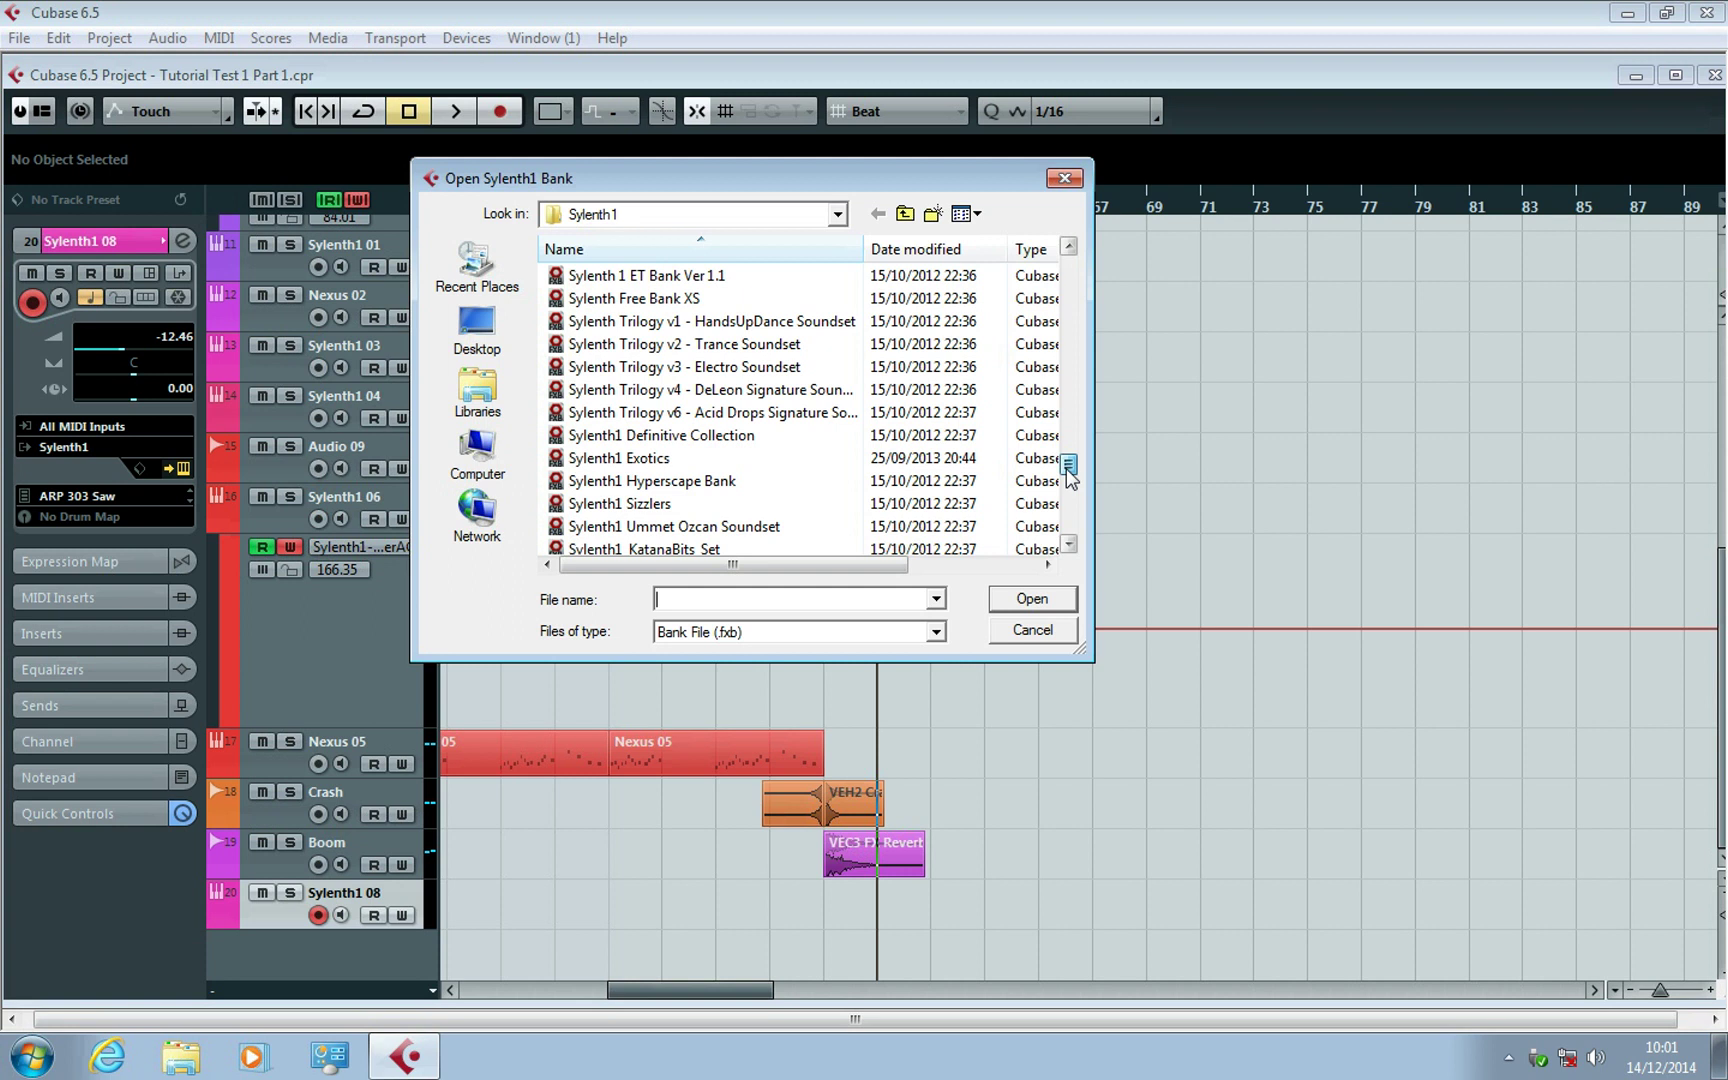
pyautogui.doubleClick(698, 440)
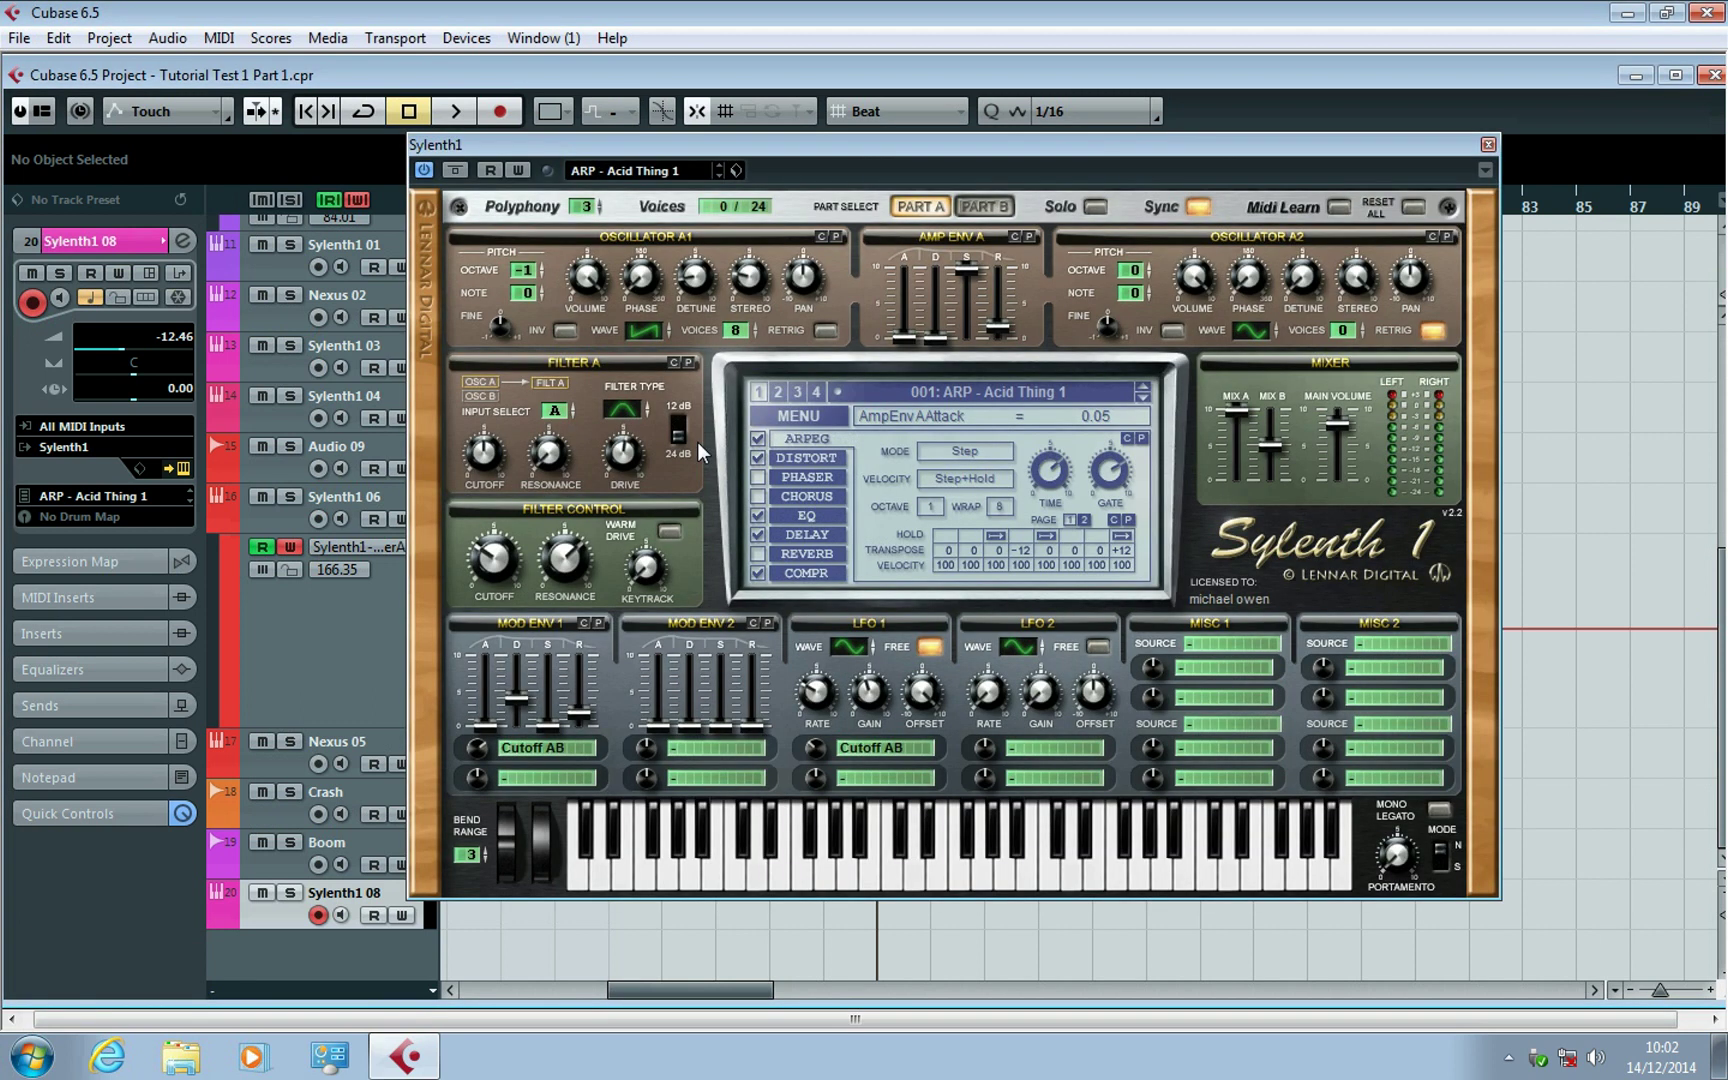
# Switch Sylenth1 to its second preset group and load preset 130: LEAD - Bass Lead.
pyautogui.click(797, 389)
pyautogui.click(775, 394)
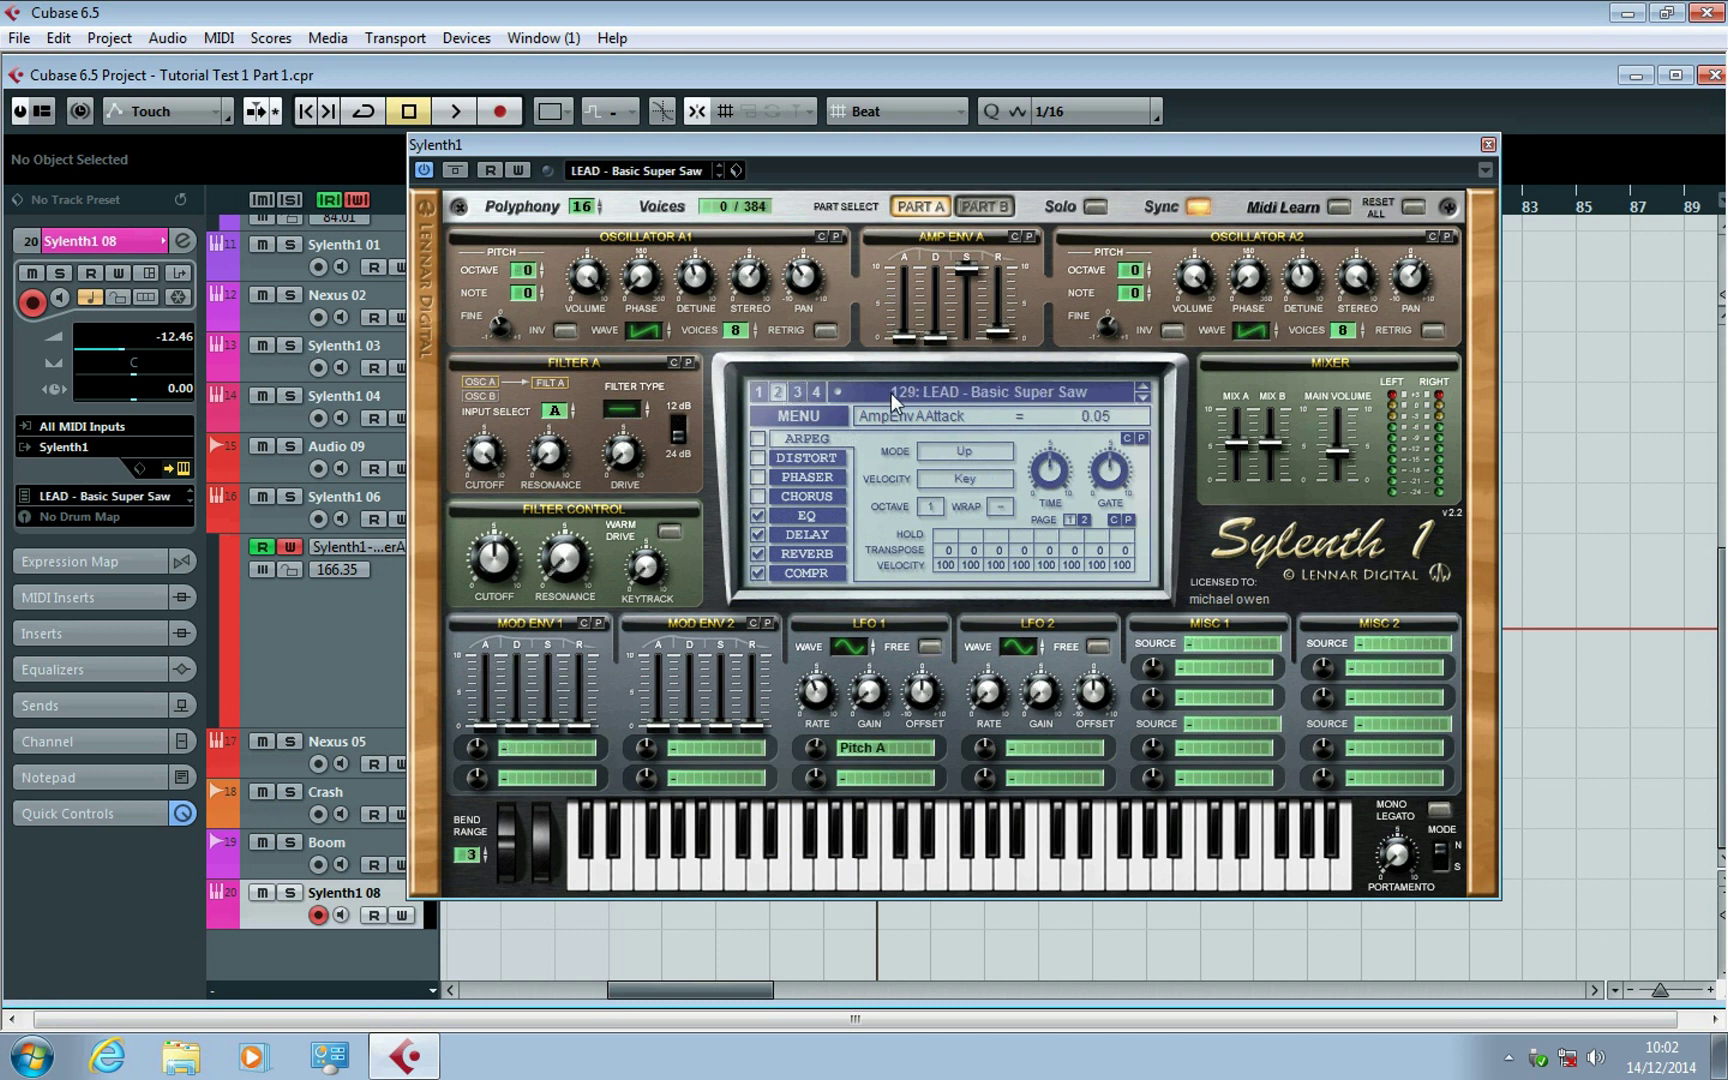
pyautogui.click(884, 392)
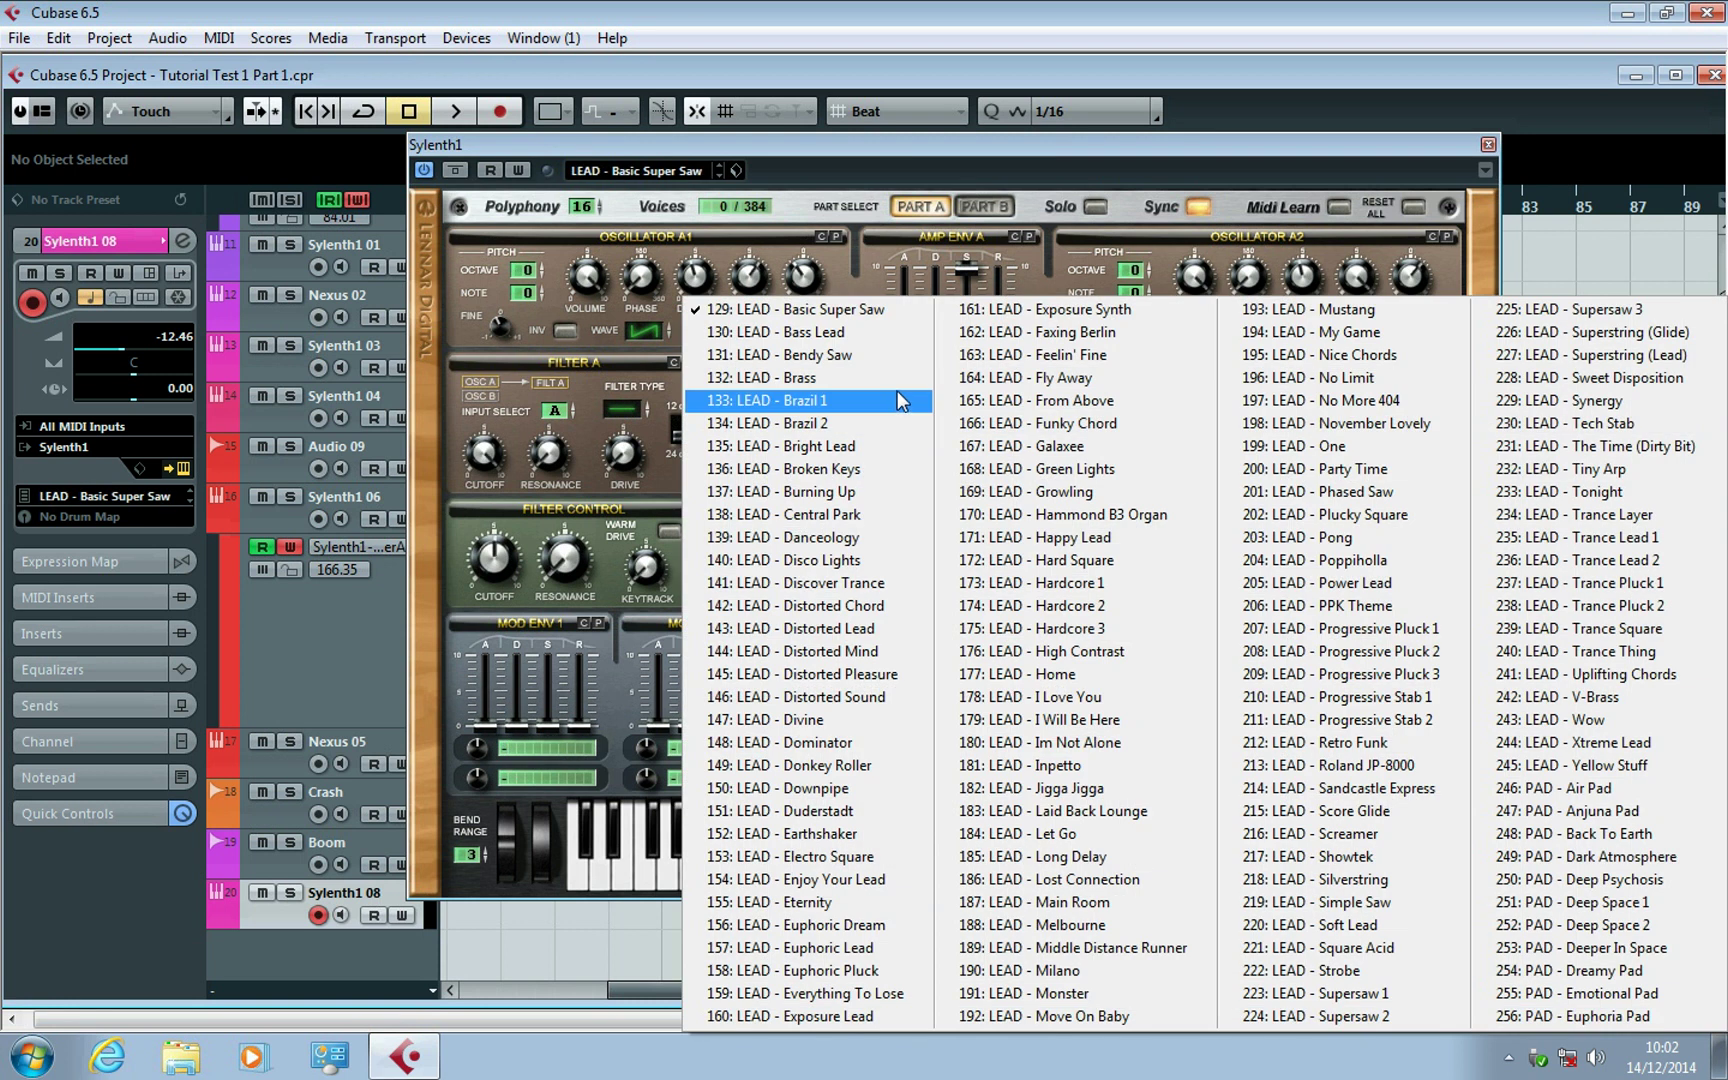
pyautogui.click(857, 340)
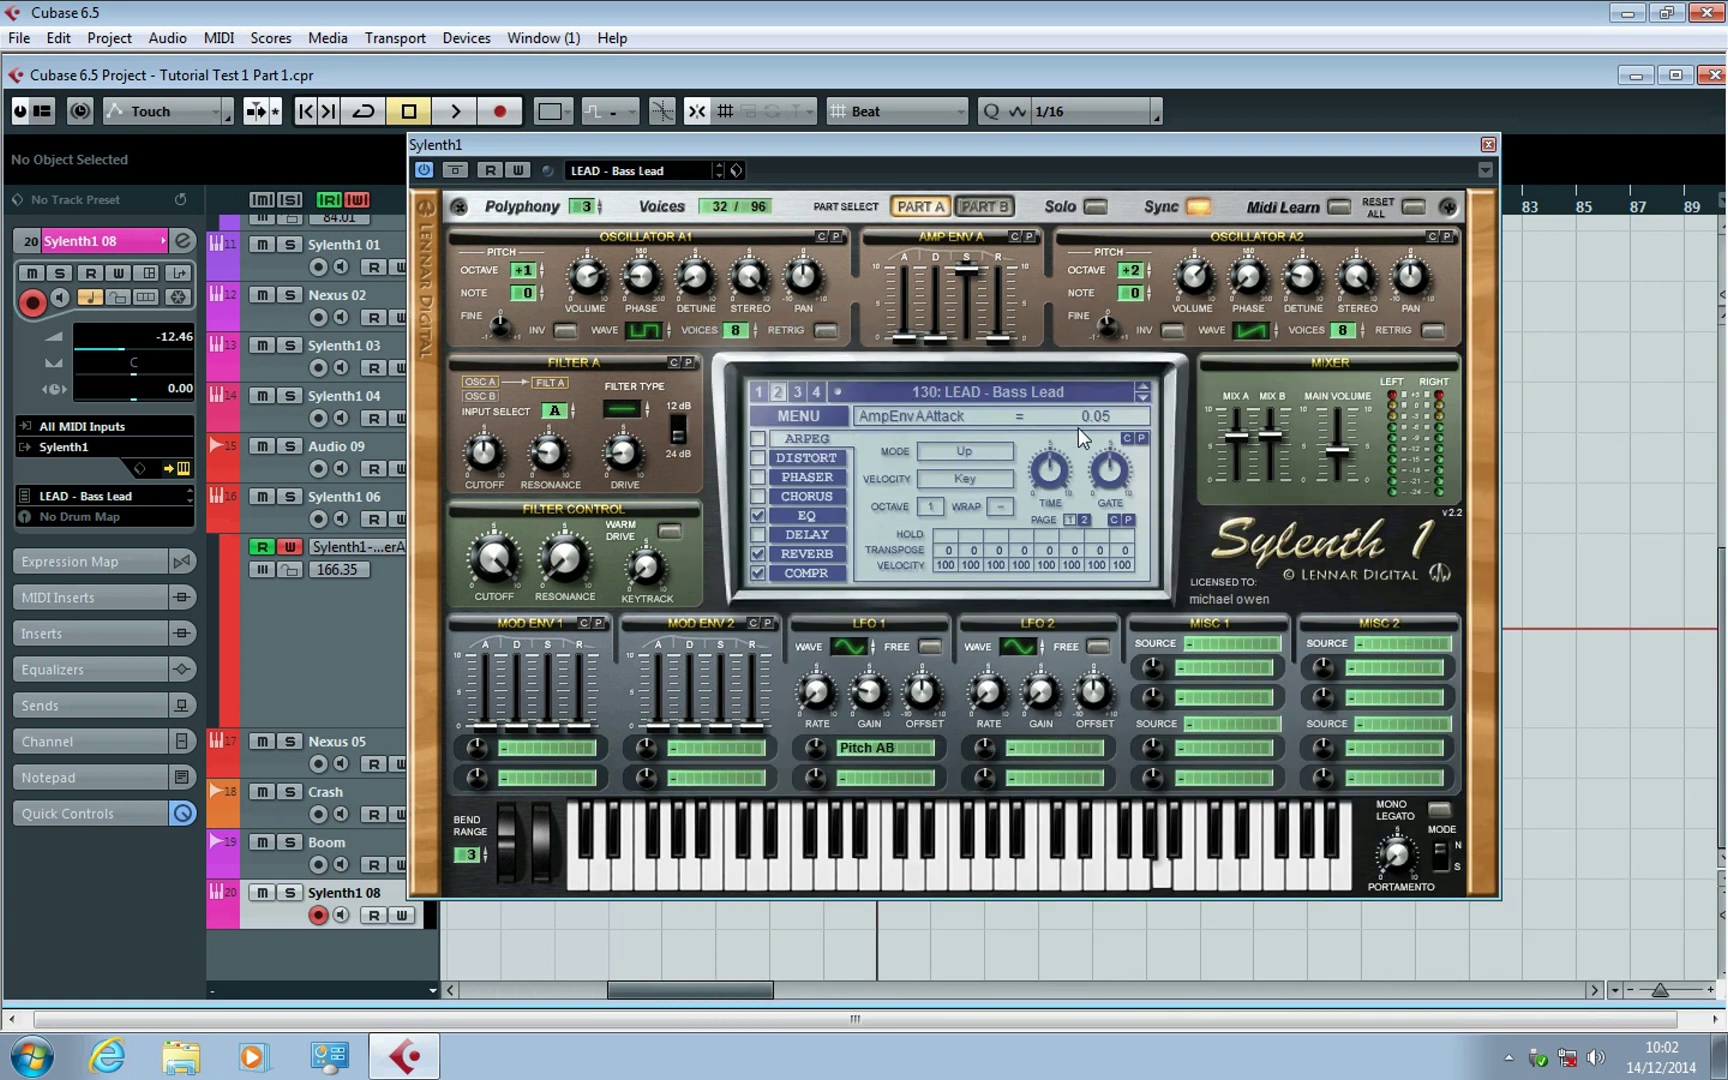
# Audition the following lead presets one by one up to 134: LEAD - Brazil 2 and close the synth window.
pyautogui.click(1143, 390)
pyautogui.click(1143, 395)
pyautogui.click(1143, 396)
pyautogui.click(1143, 396)
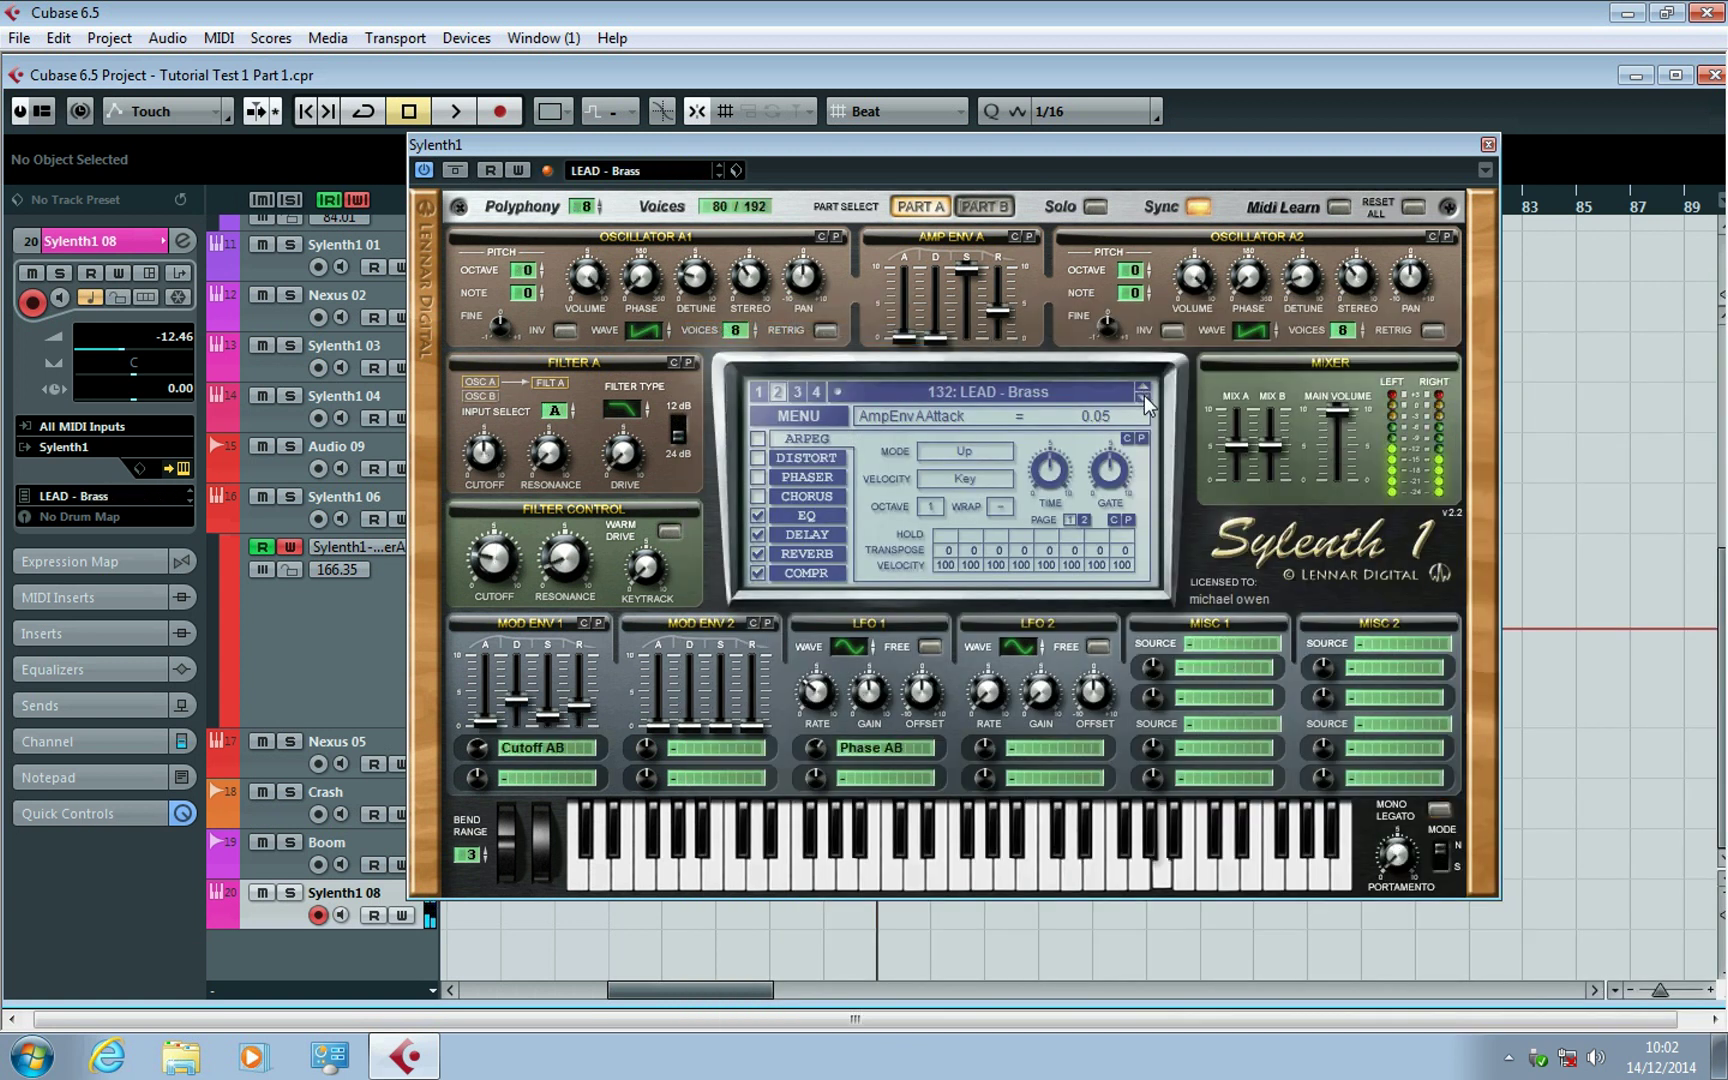
pyautogui.click(1143, 396)
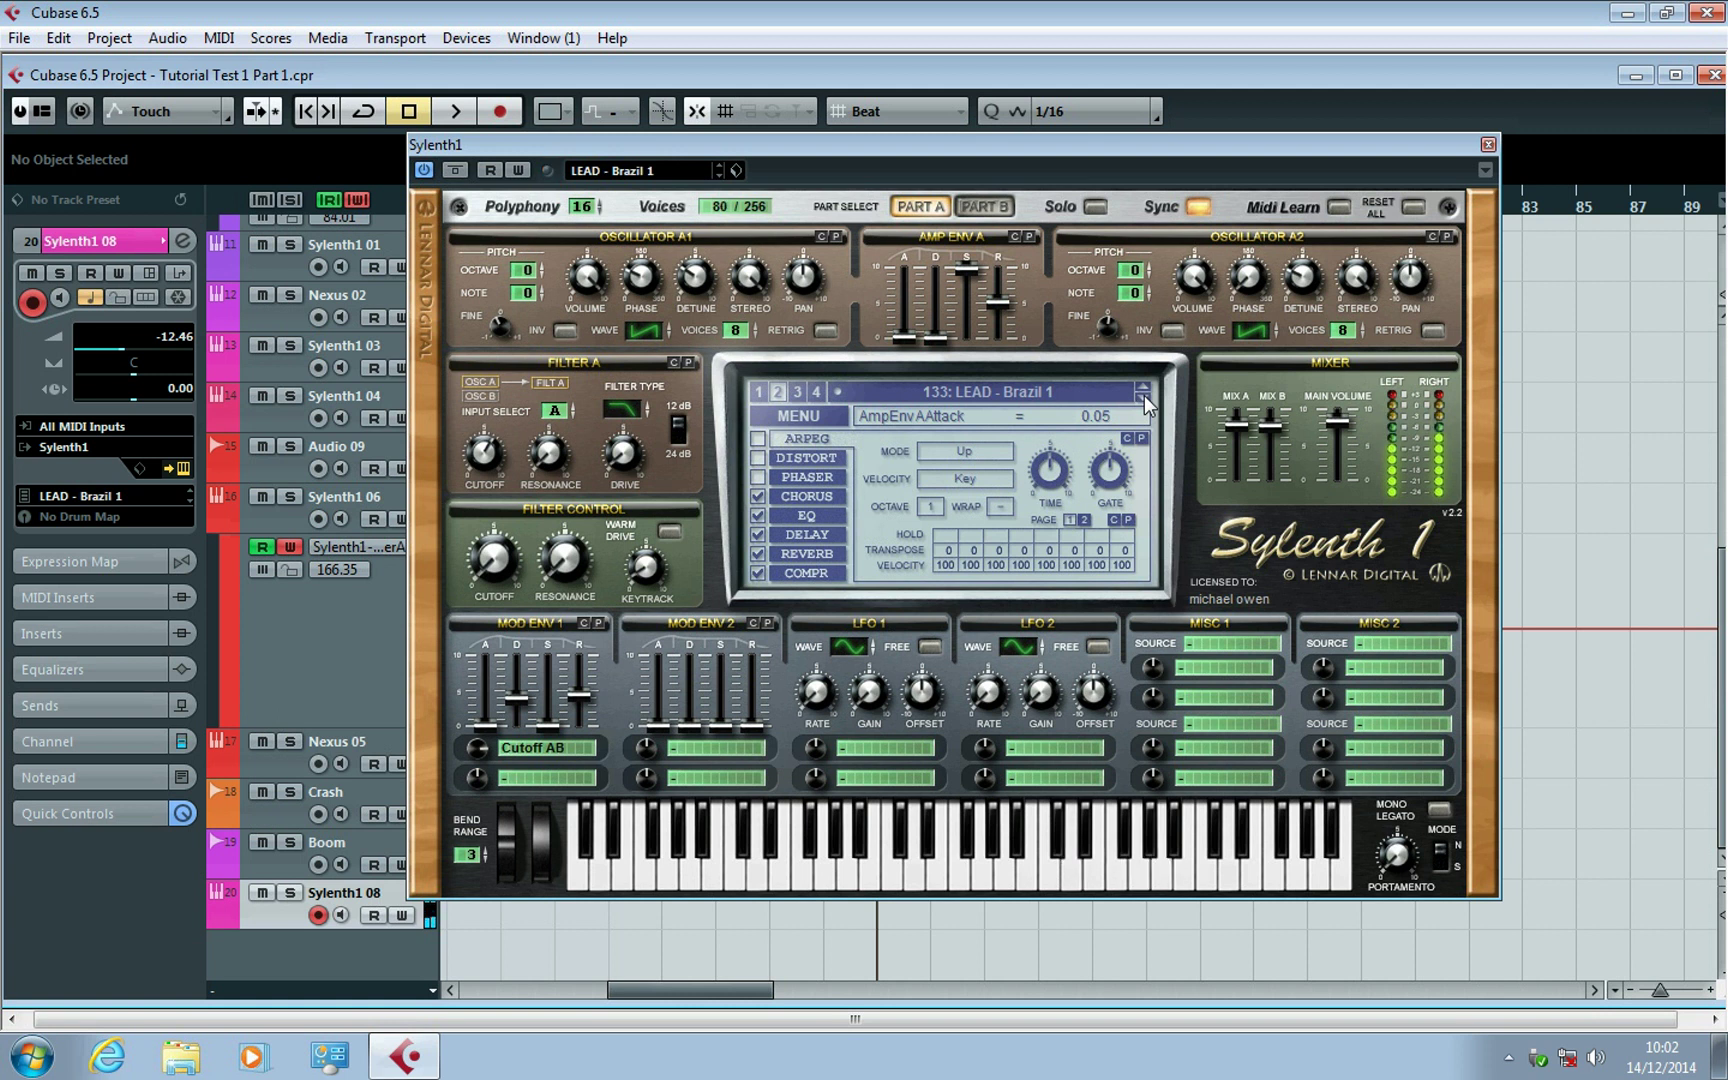
pyautogui.click(1143, 396)
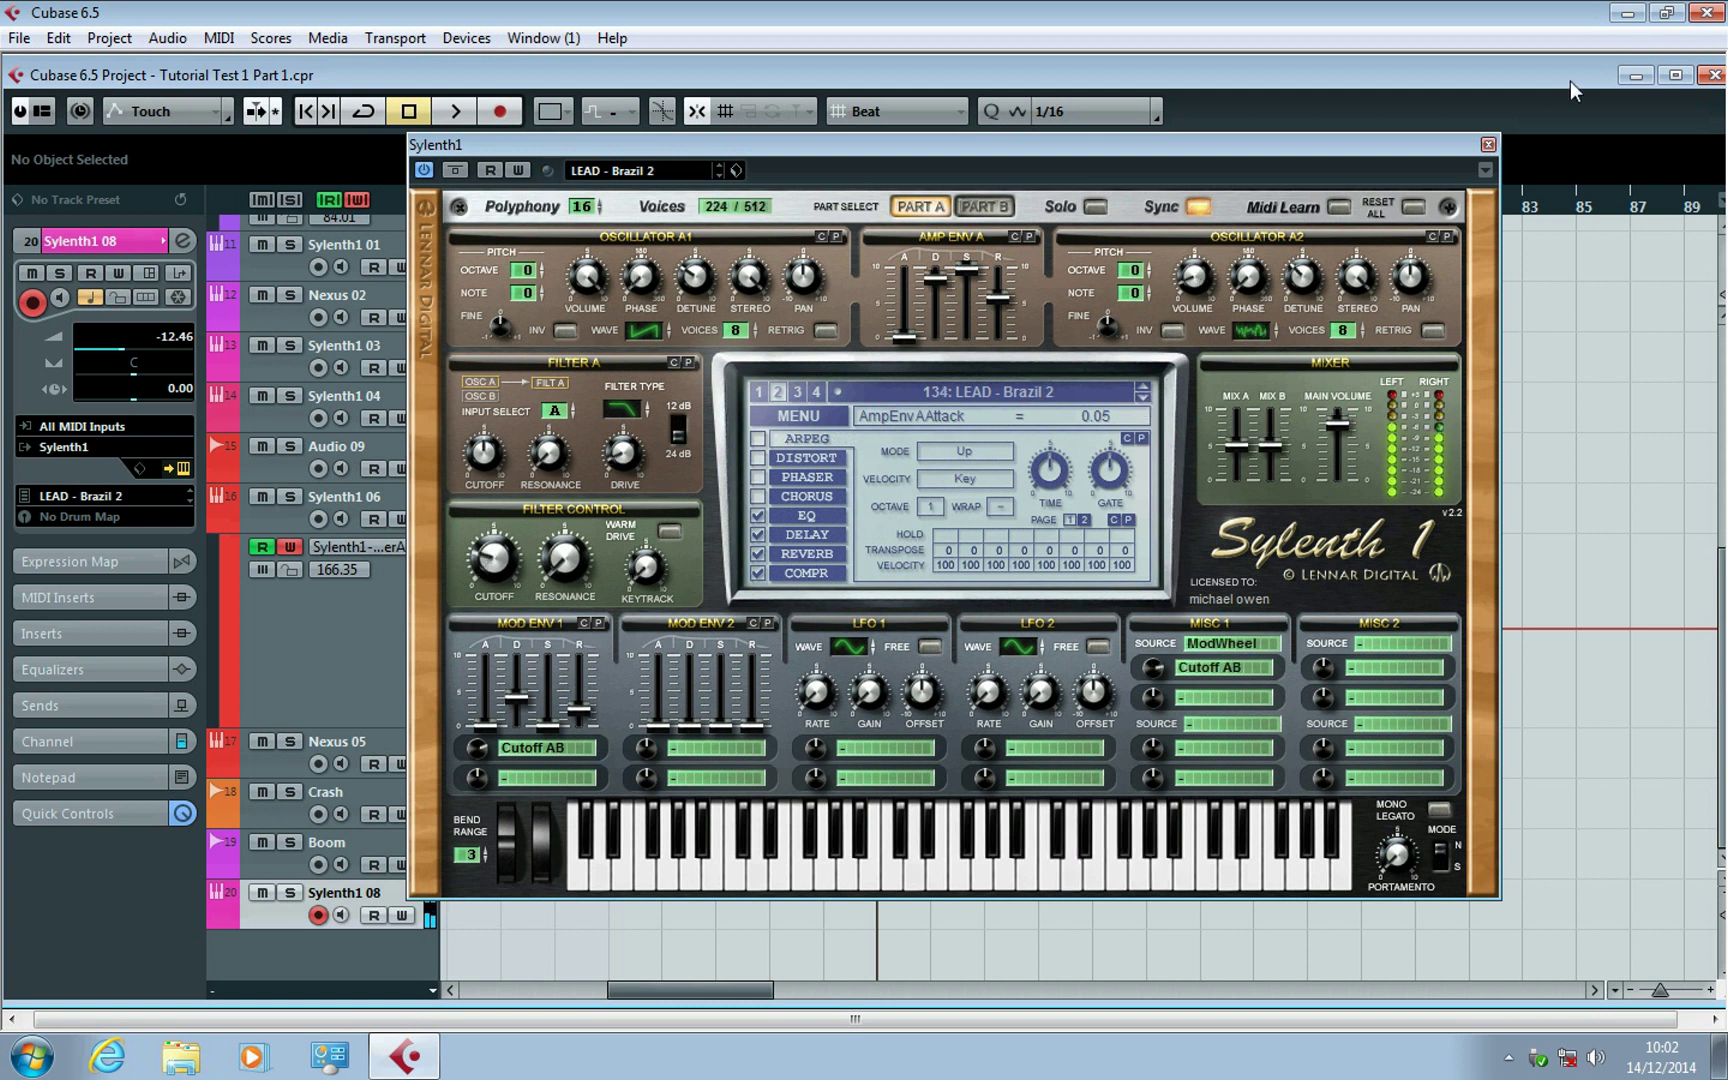
pyautogui.click(1489, 144)
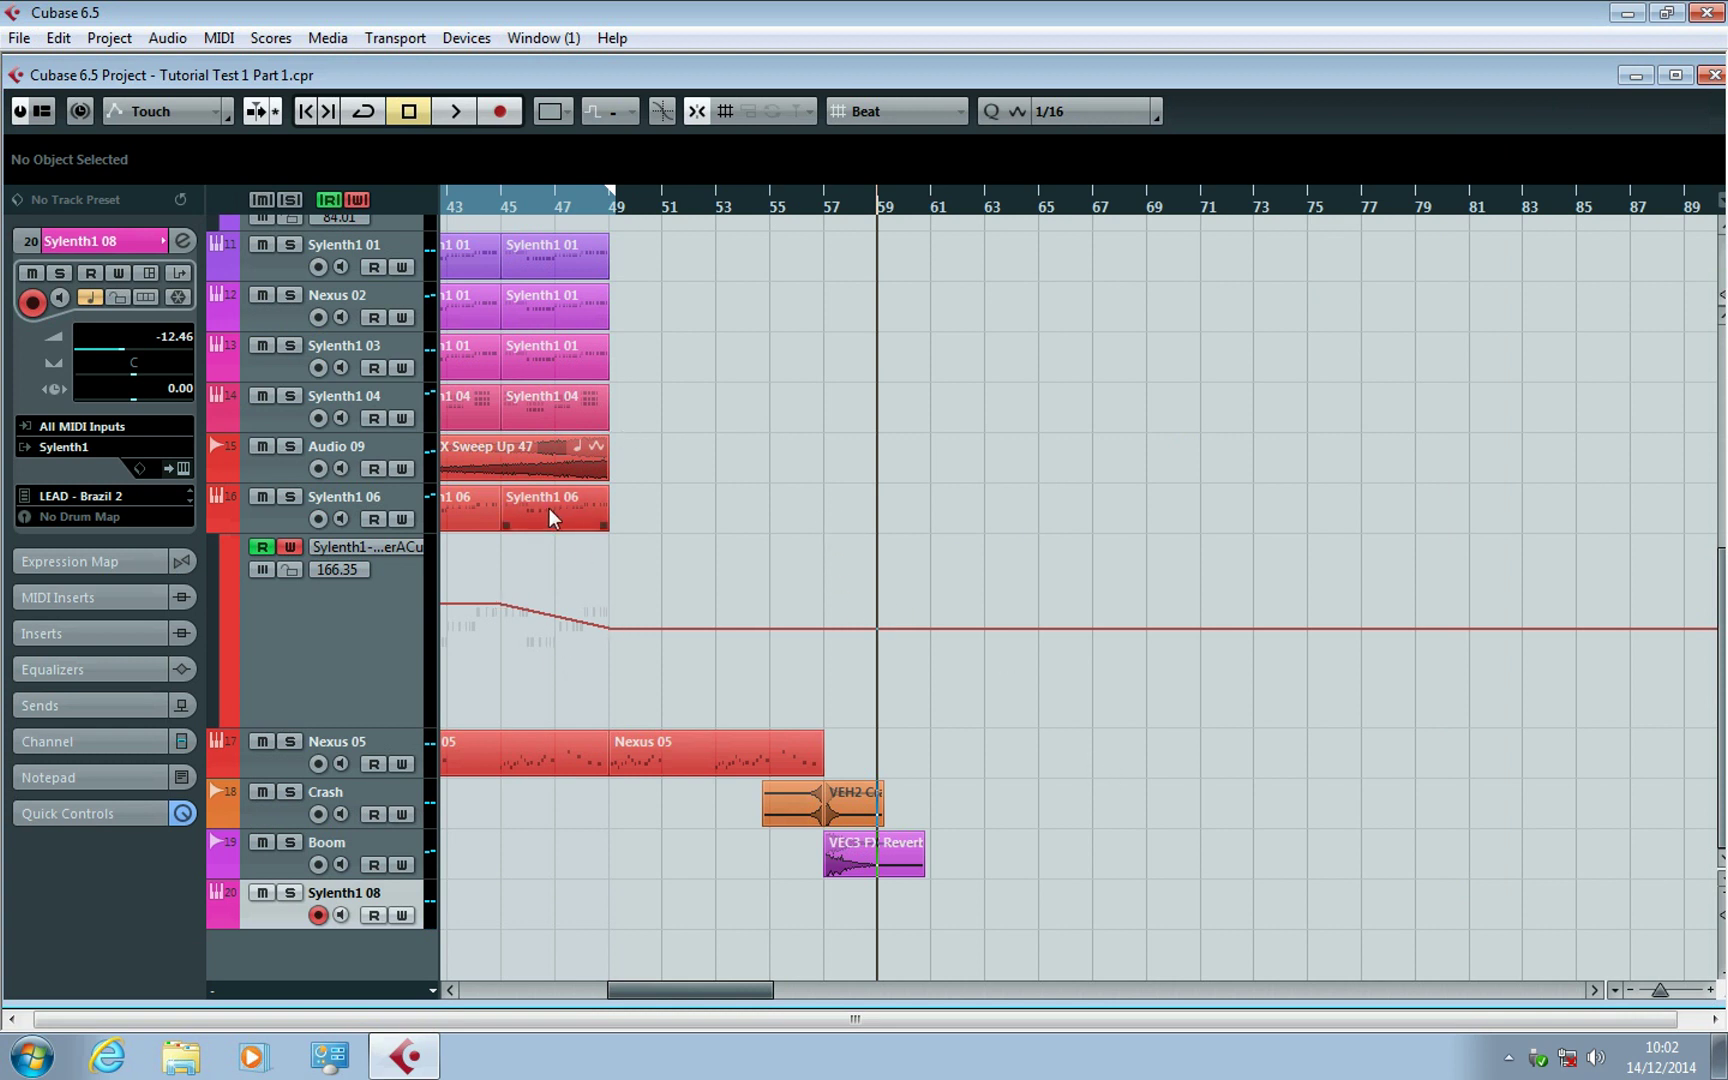
# Examine the chord notes of the last Sylenth1 04 part in the Key Editor and close it.
pyautogui.doubleClick(555, 412)
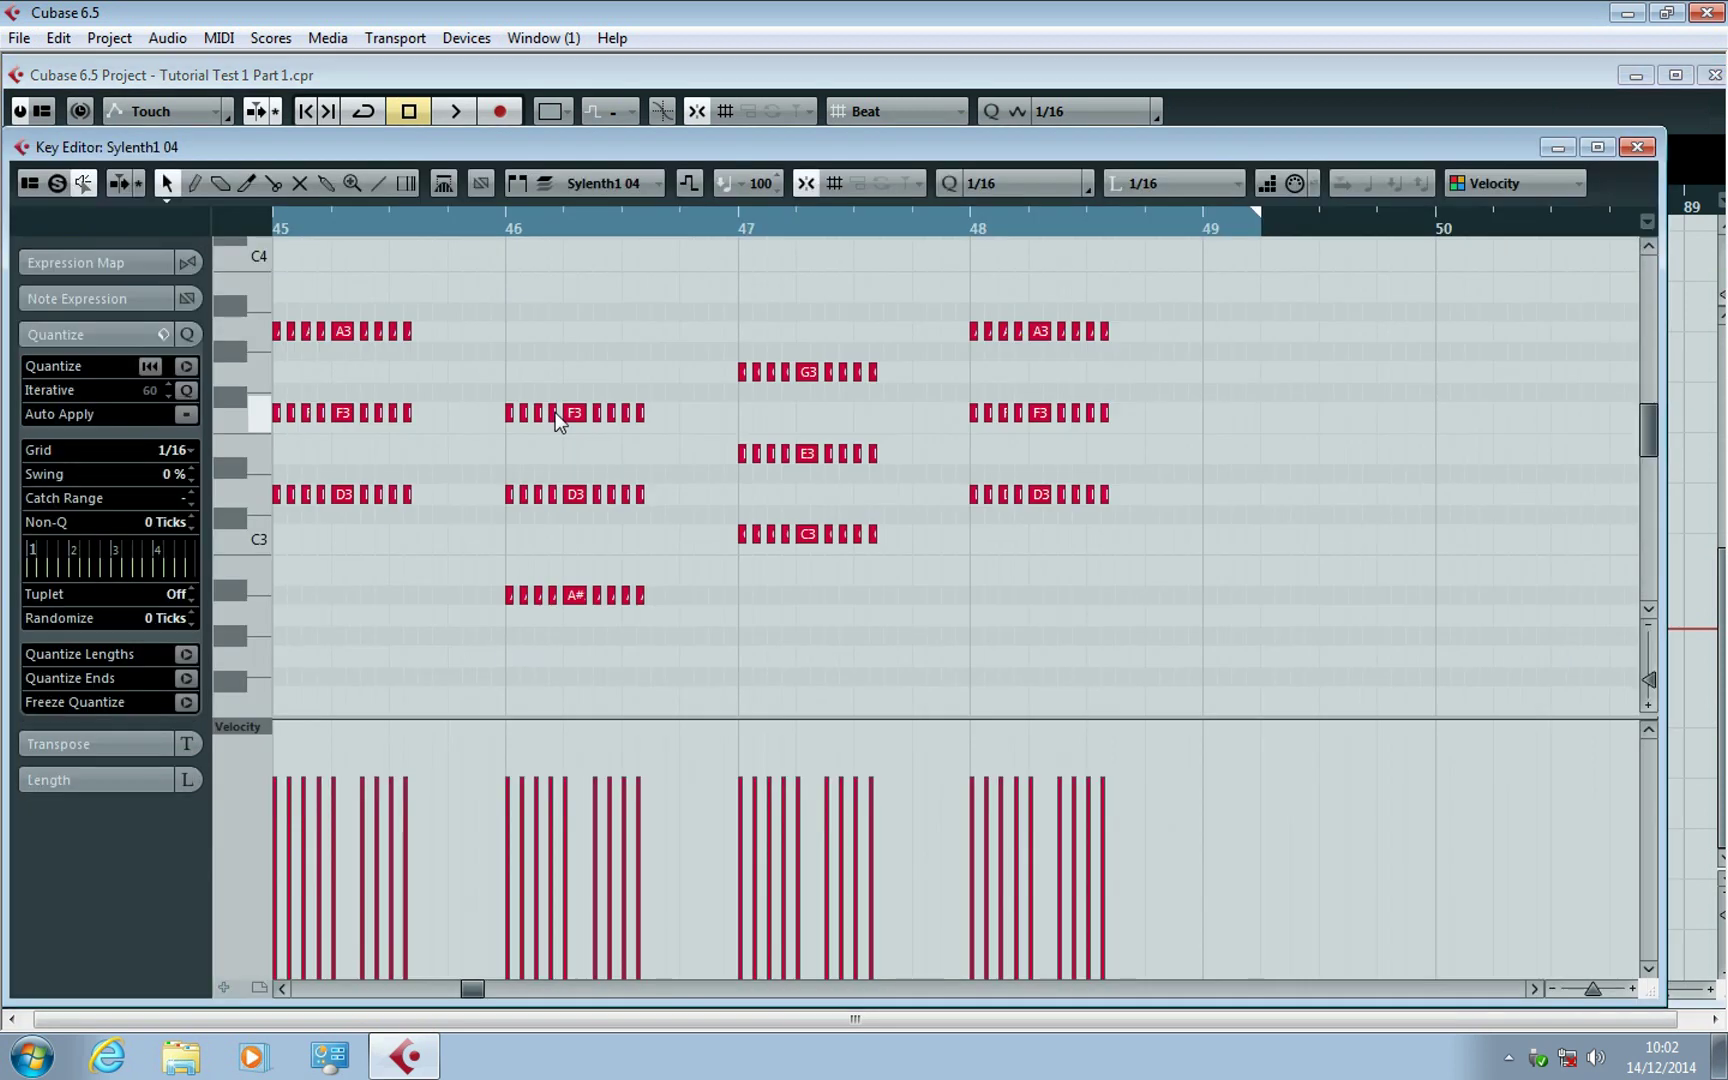
pyautogui.moveTo(1224, 462); pyautogui.dragTo(934, 578)
pyautogui.click(755, 648)
pyautogui.click(1637, 148)
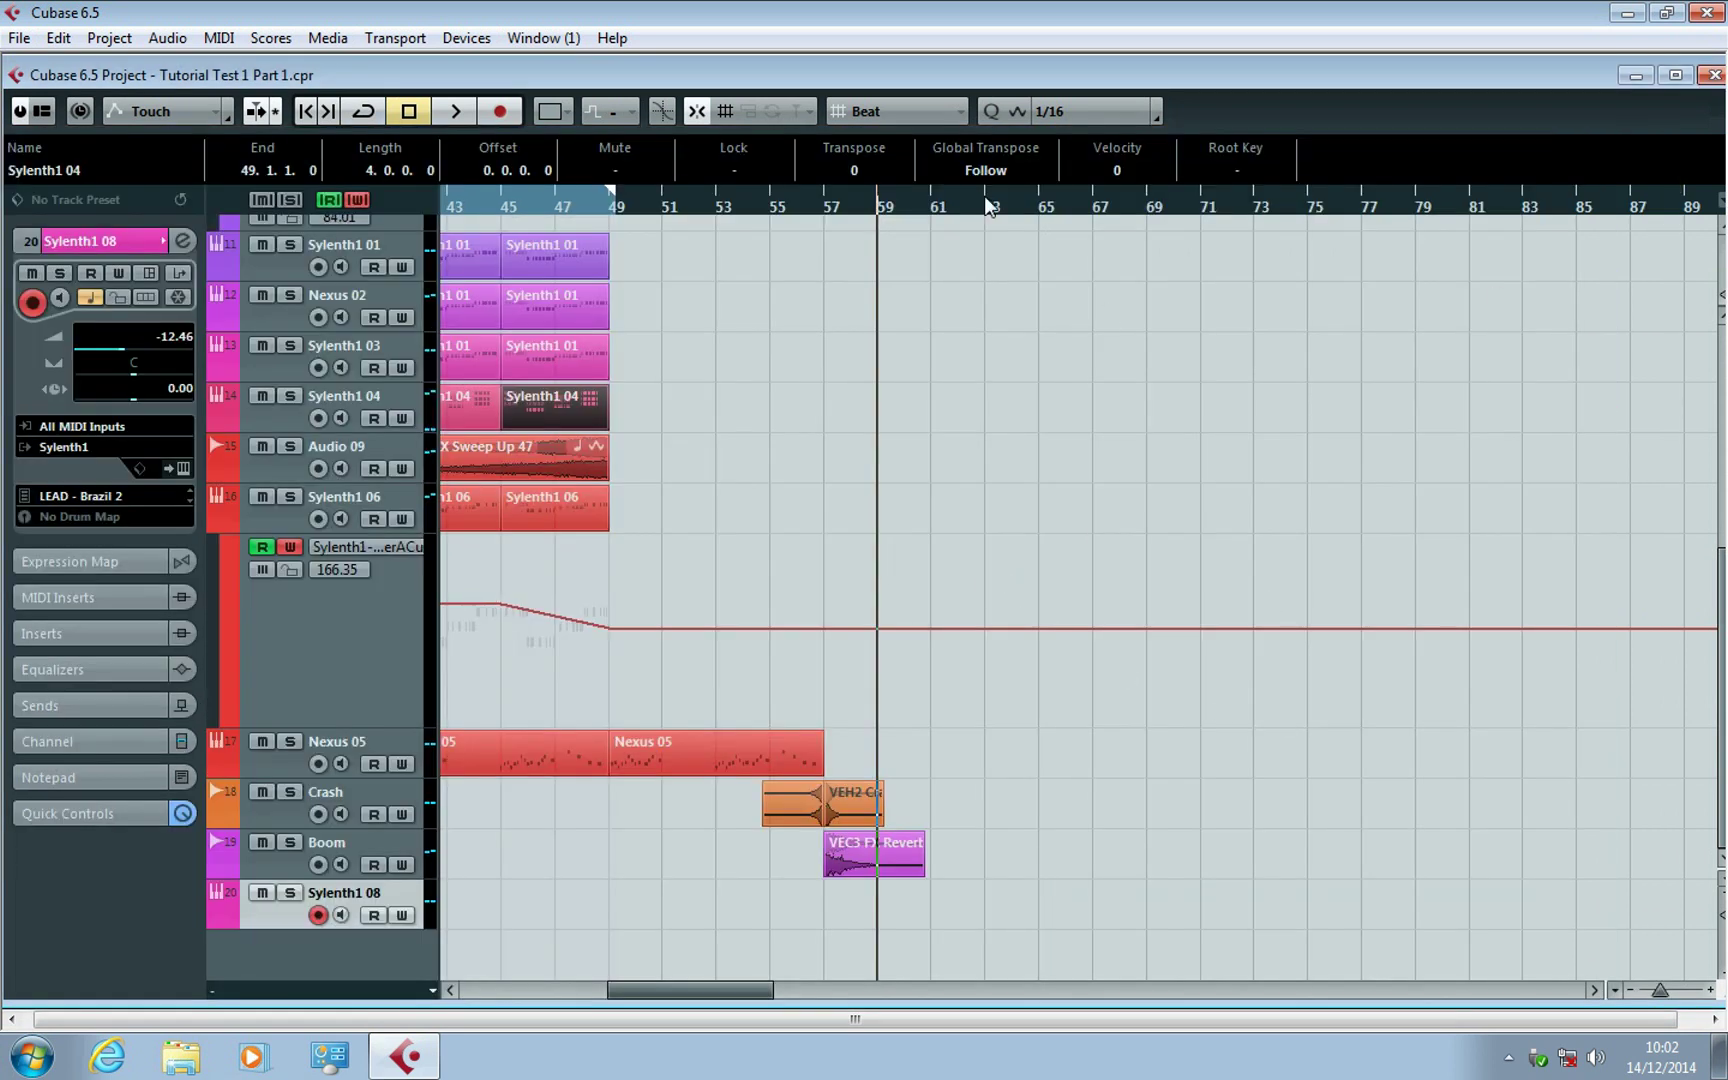
# Create a 16-bar part on the Sylenth1 08 track from bar 57 to bar 73, removing the stray sliver before bar 57.
pyautogui.click(823, 207)
pyautogui.rightClick(952, 540)
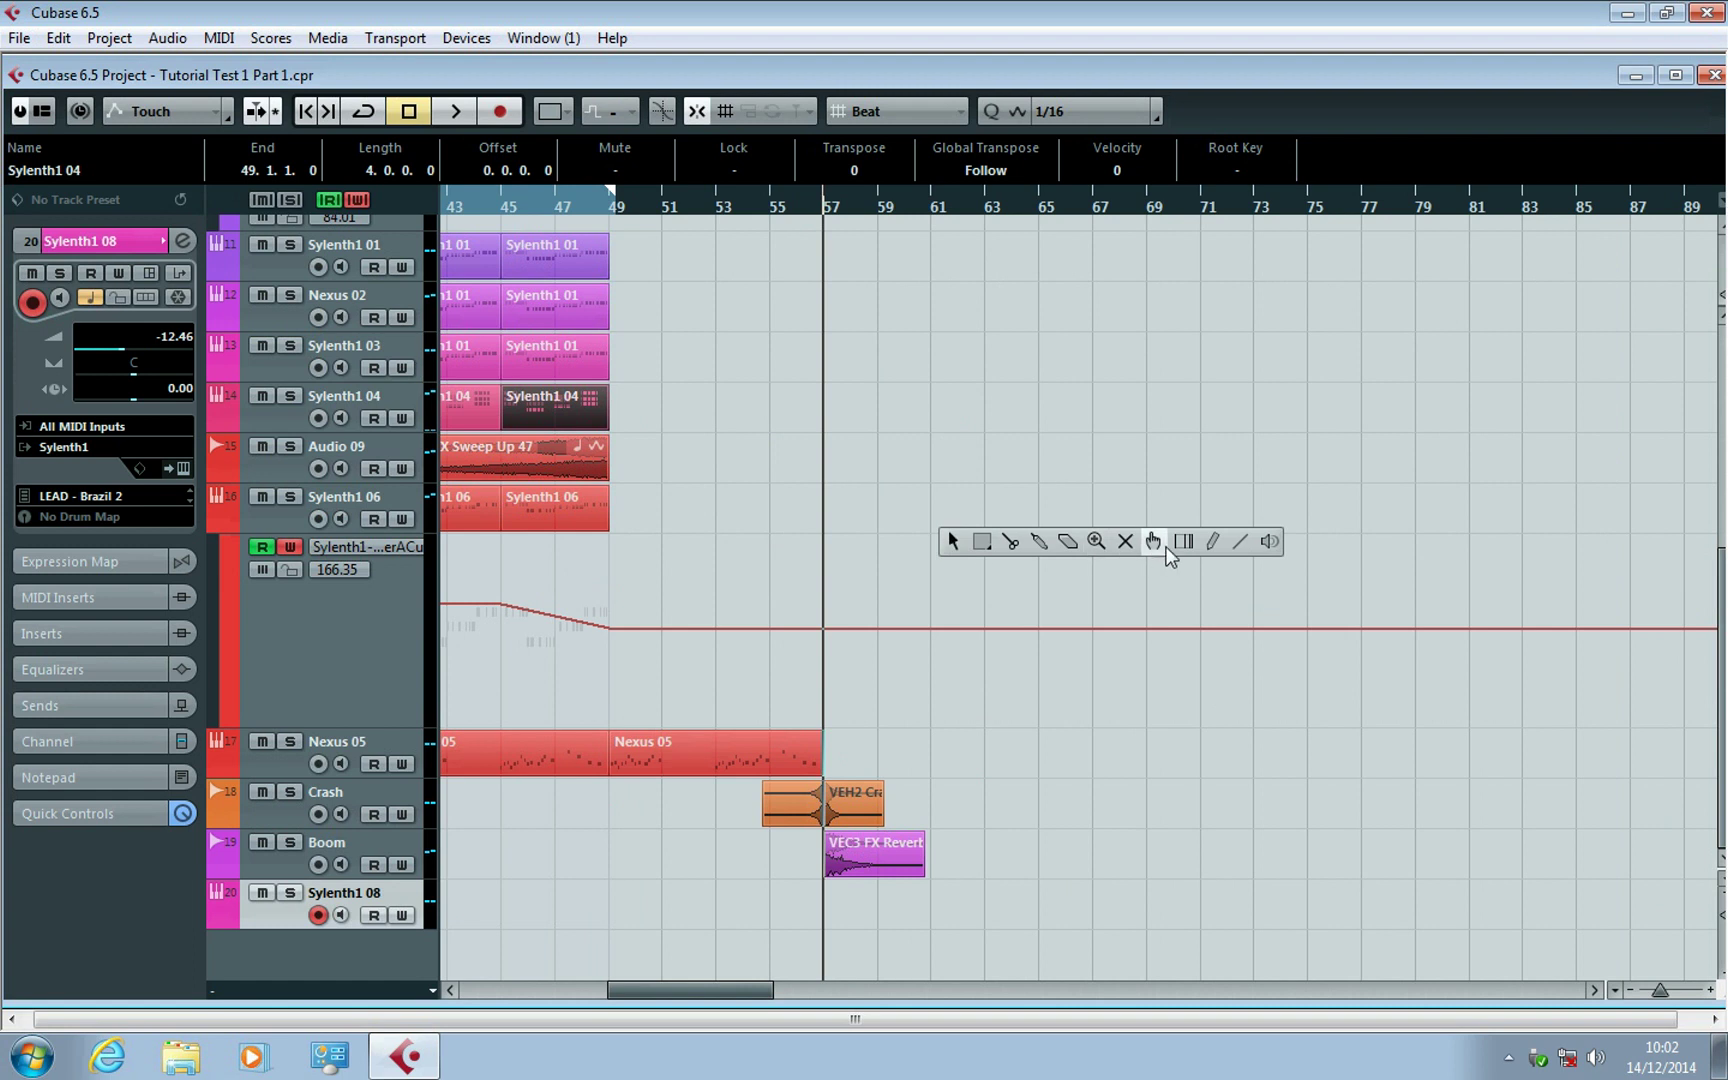
pyautogui.click(1212, 541)
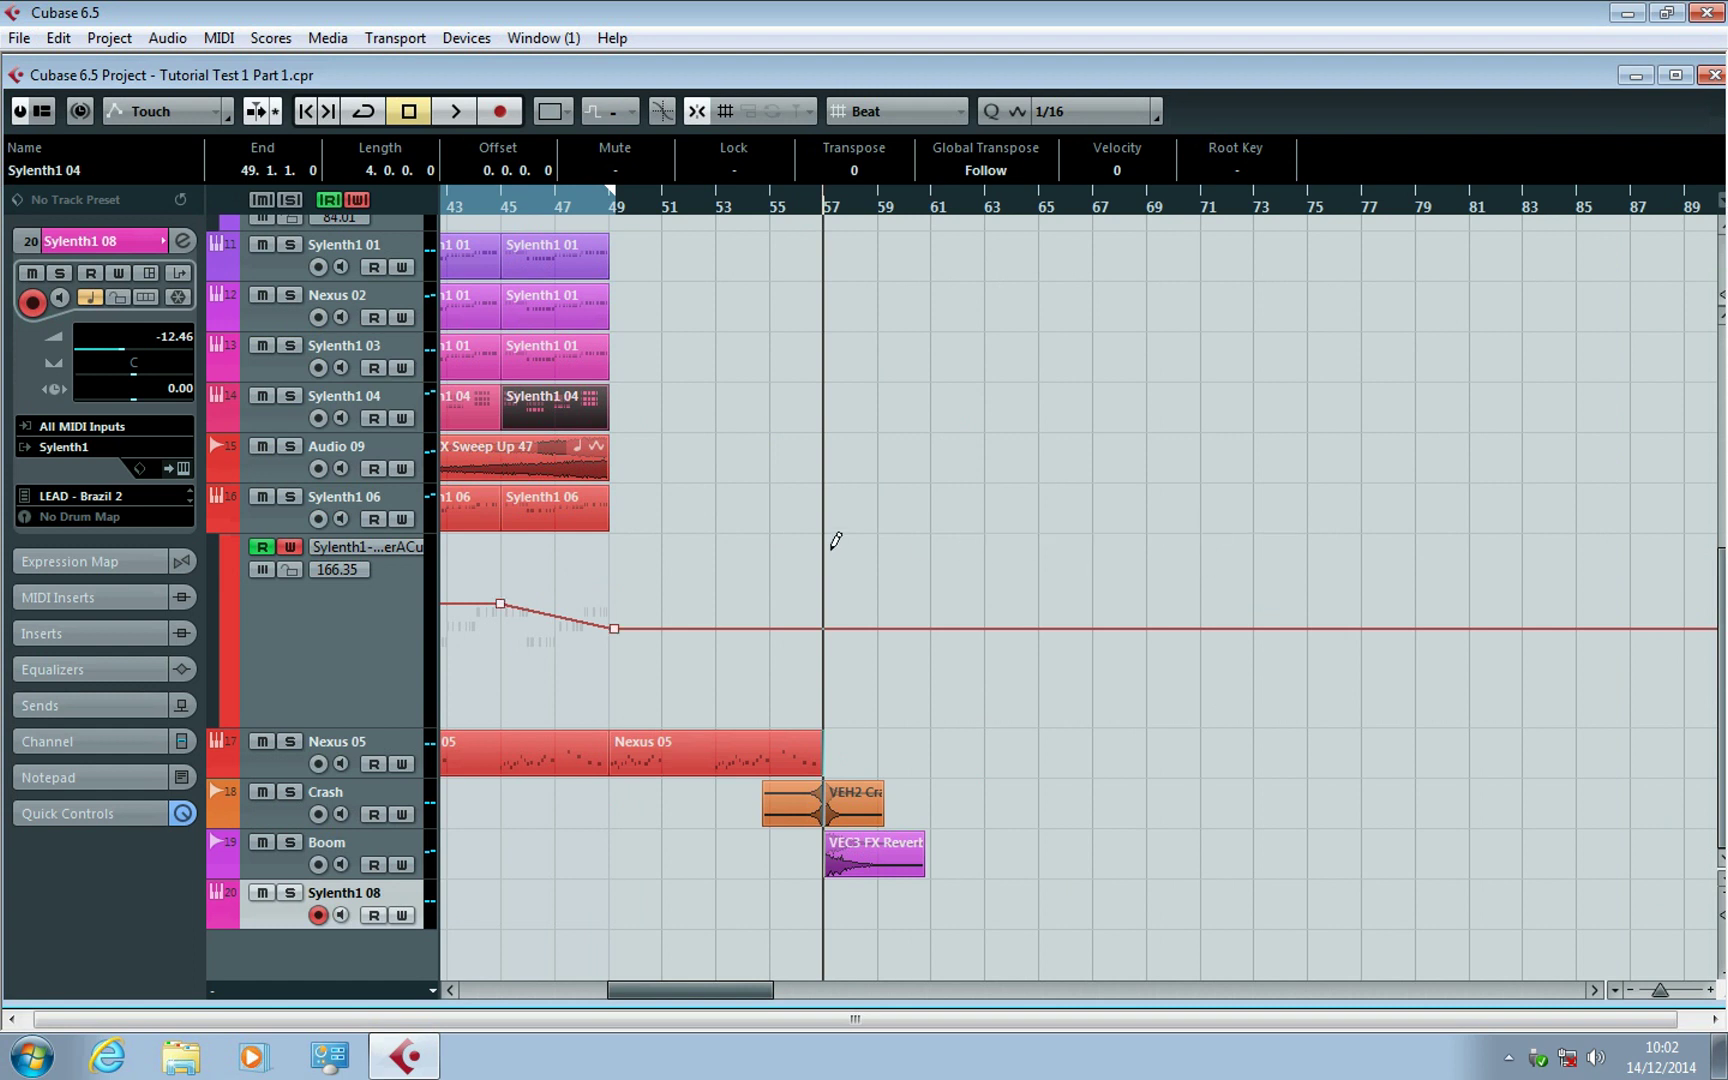
pyautogui.moveTo(823, 897); pyautogui.dragTo(1245, 893)
pyautogui.rightClick(985, 893)
pyautogui.click(992, 893)
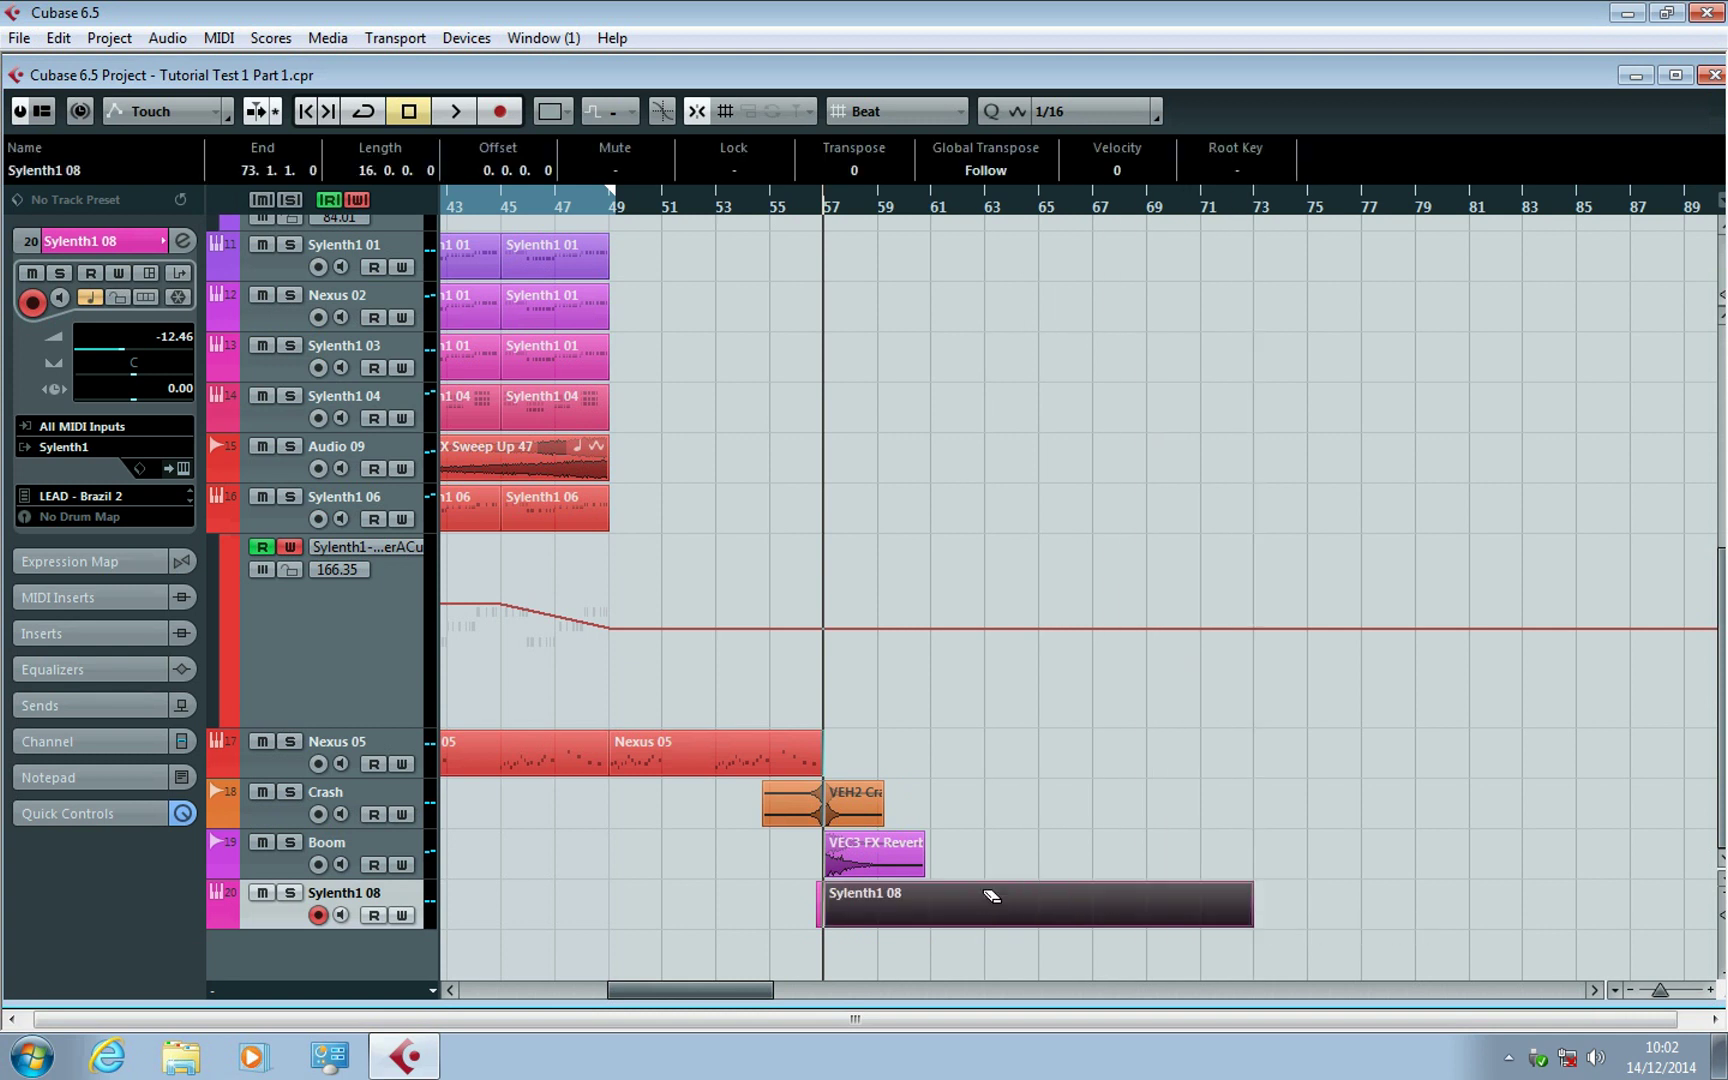
pyautogui.click(810, 905)
pyautogui.moveTo(819, 921); pyautogui.dragTo(825, 921)
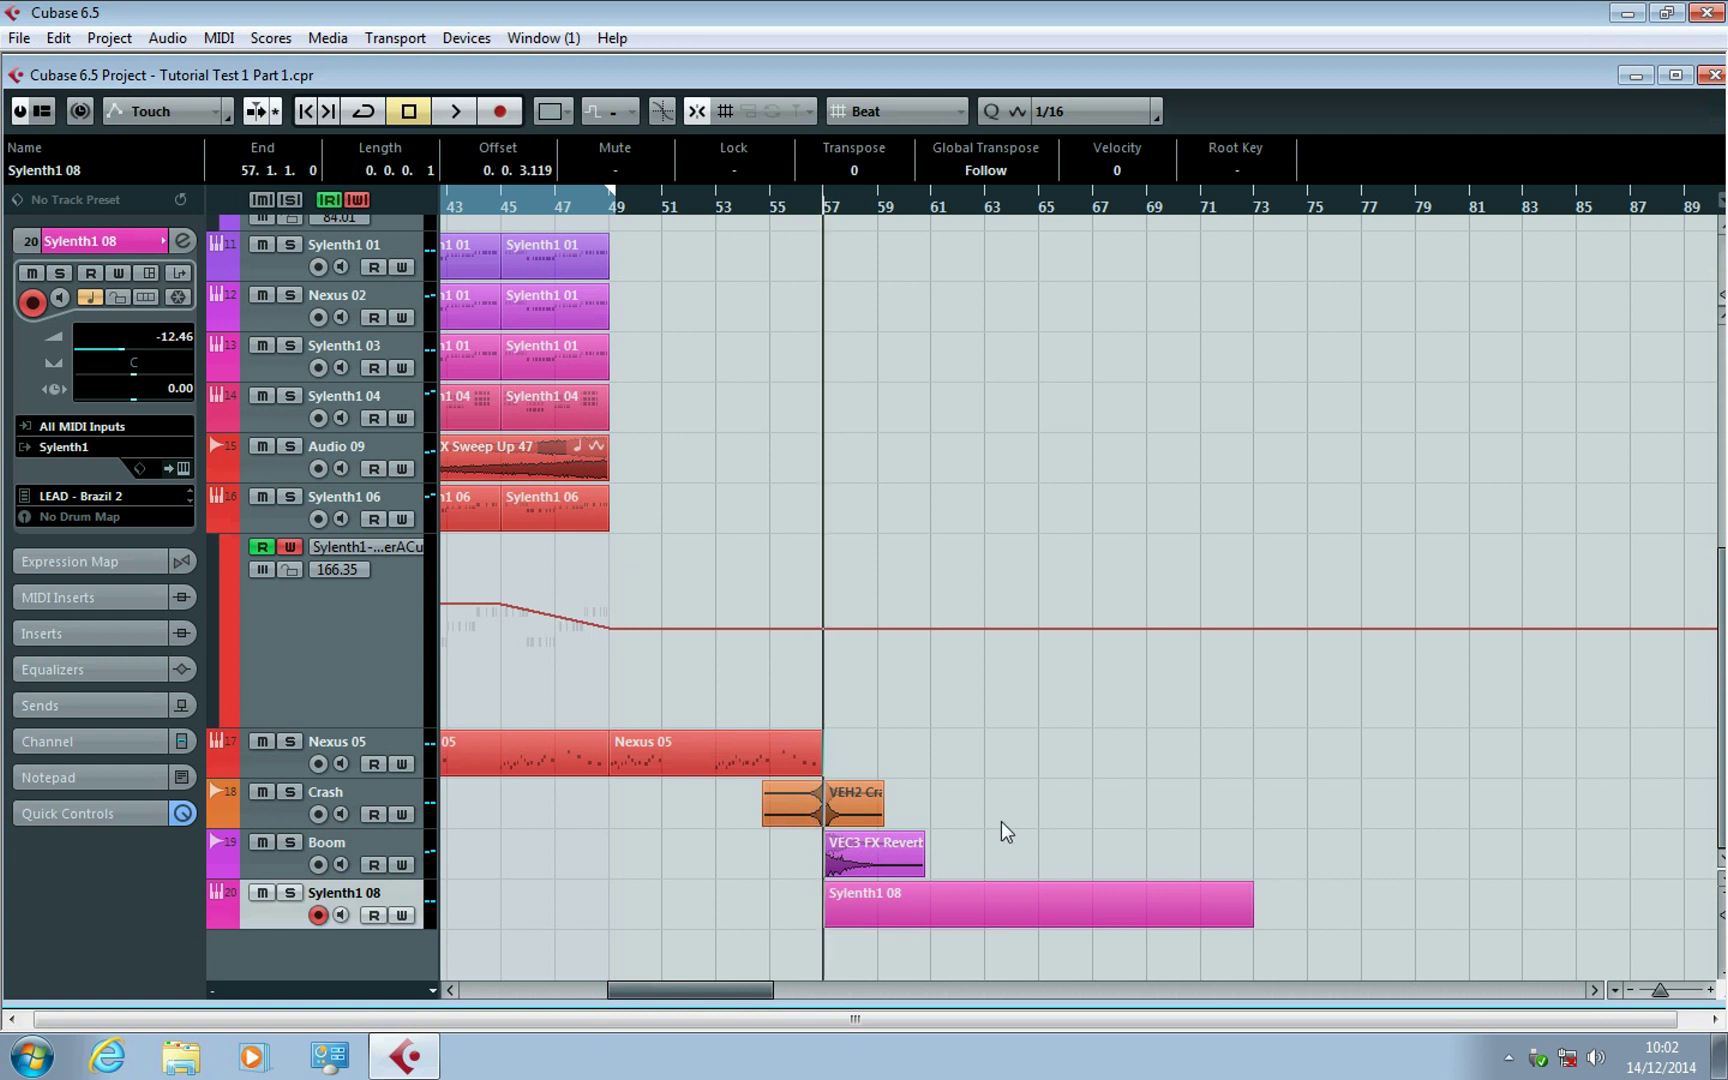
# Solo the Sylenth1 08 track and set the locators to span its new part from bar 57 to bar 73.
pyautogui.doubleClick(1029, 896)
pyautogui.click(1636, 148)
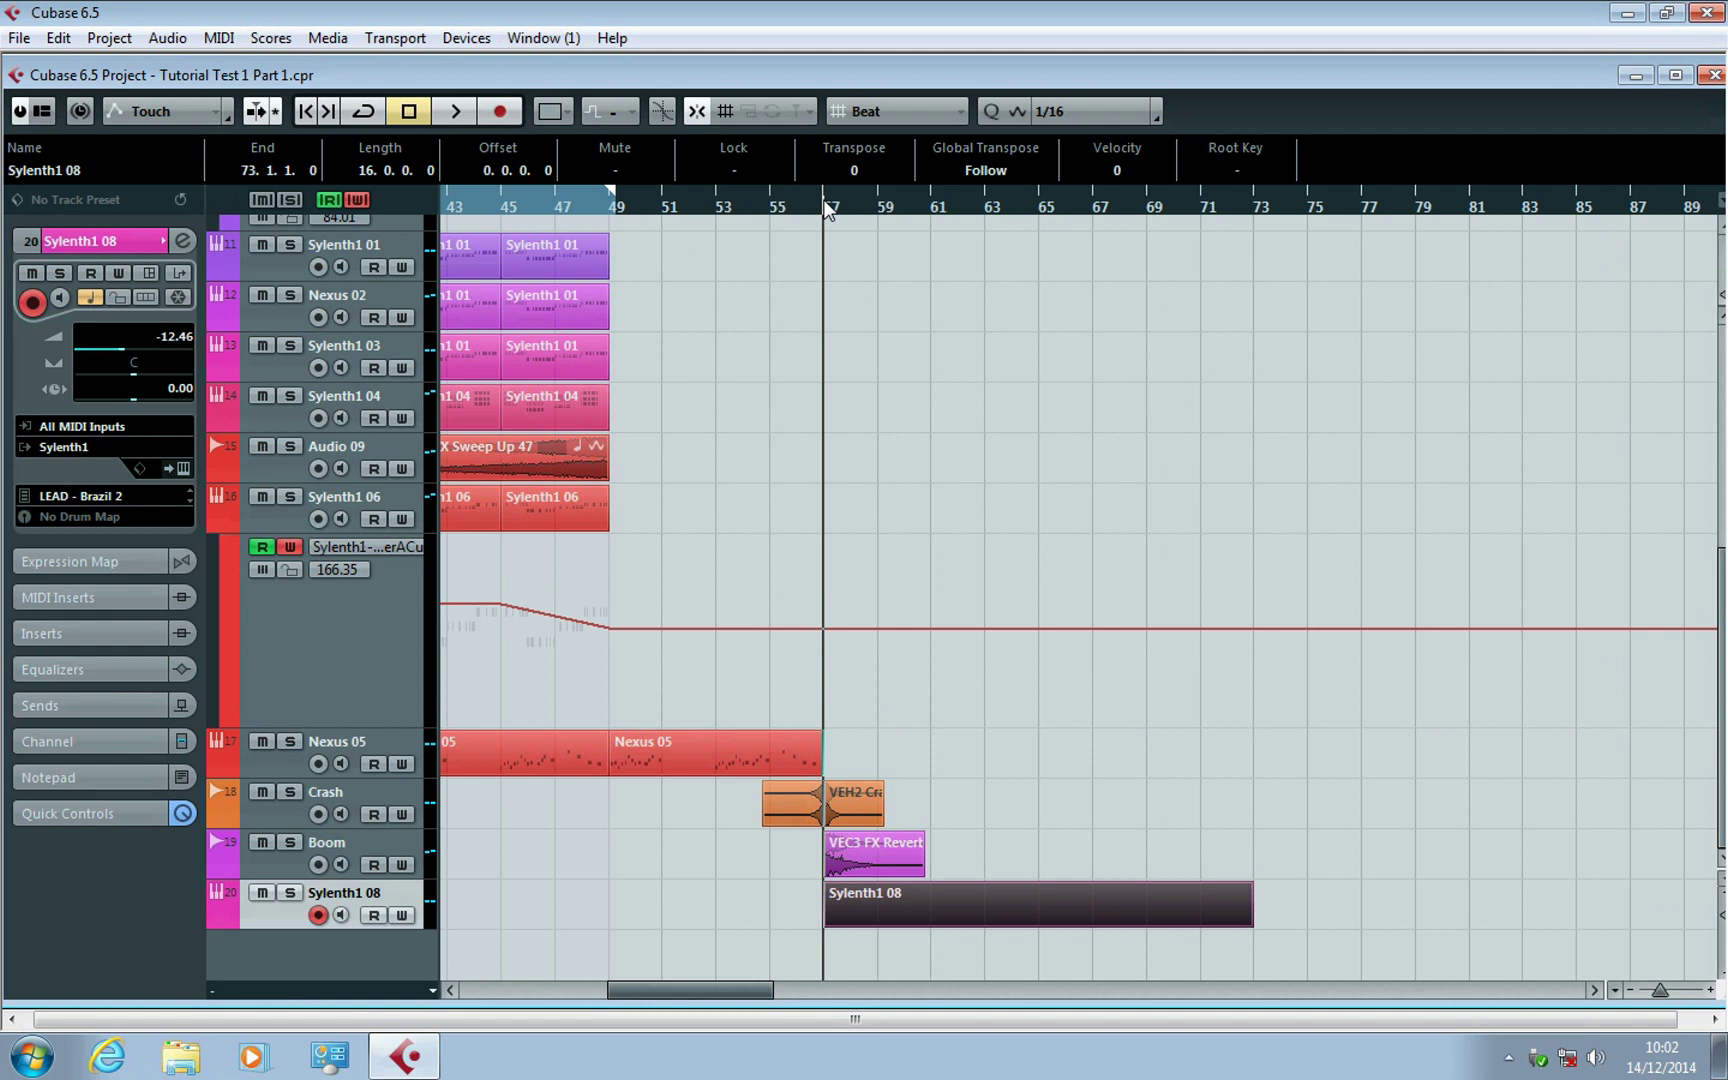
pyautogui.click(289, 892)
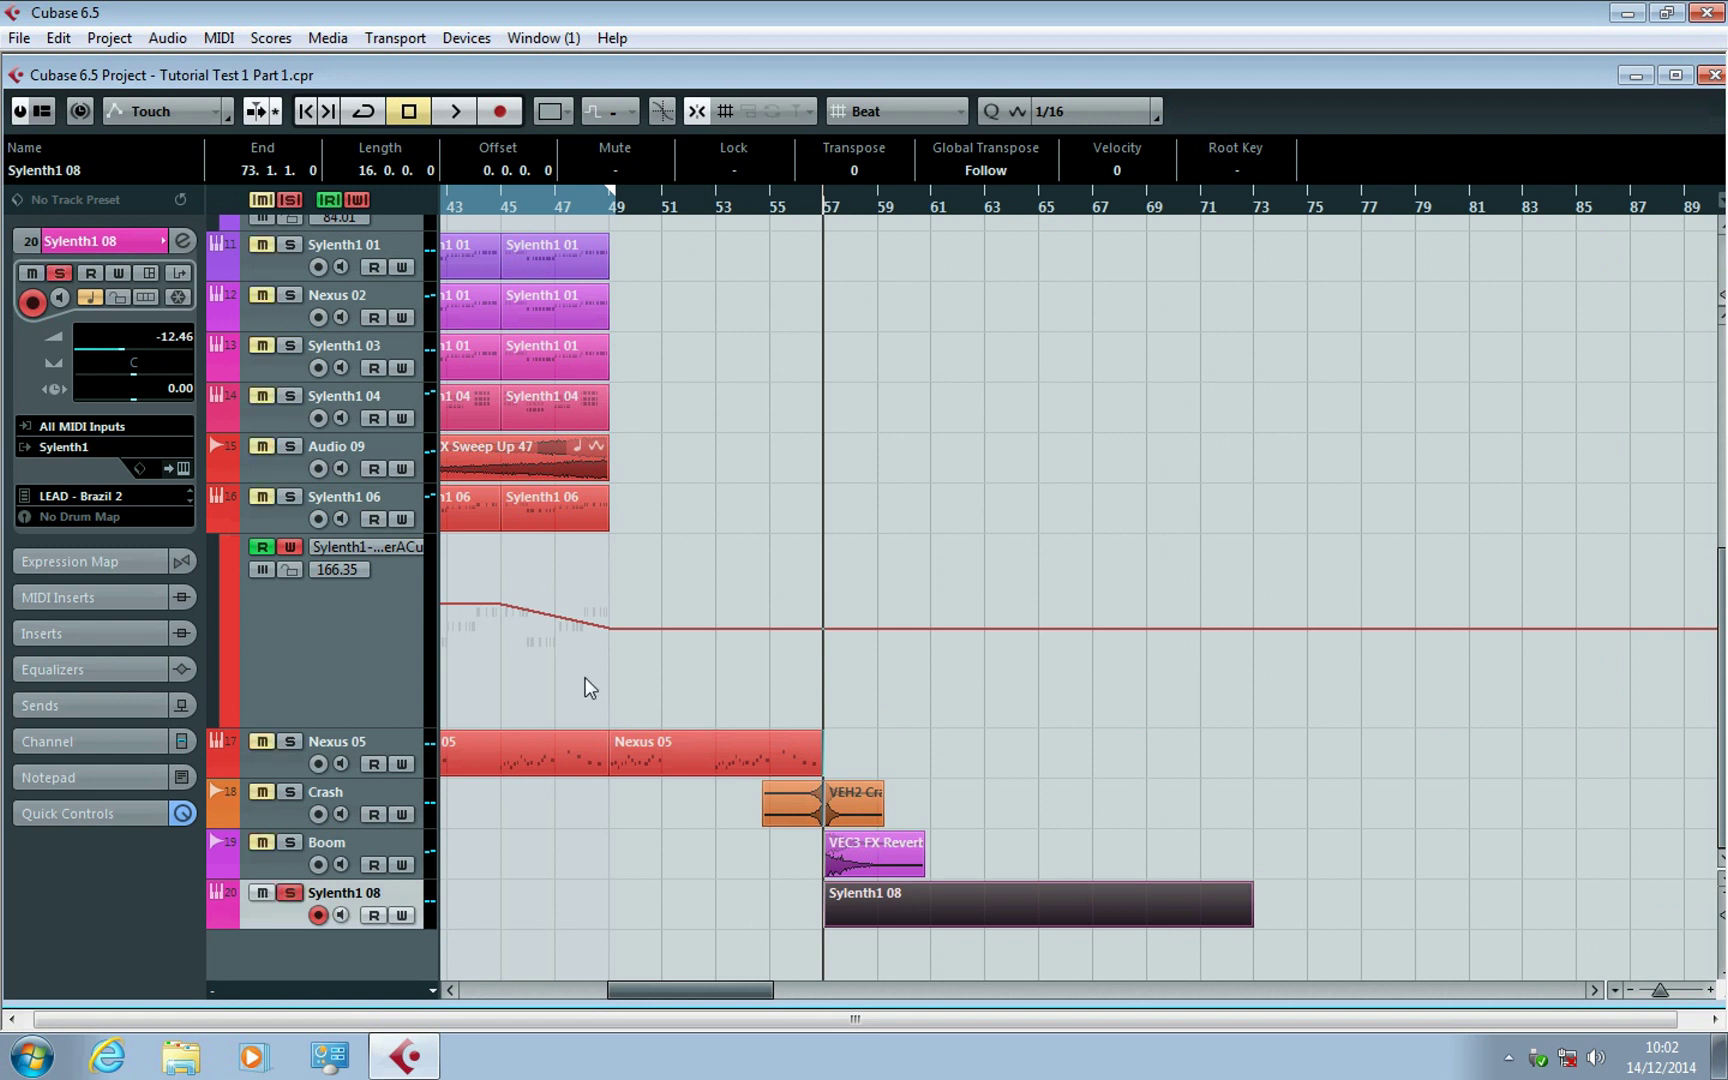
pyautogui.keyDown('ctrl'); pyautogui.click(825, 202); pyautogui.keyUp('ctrl')
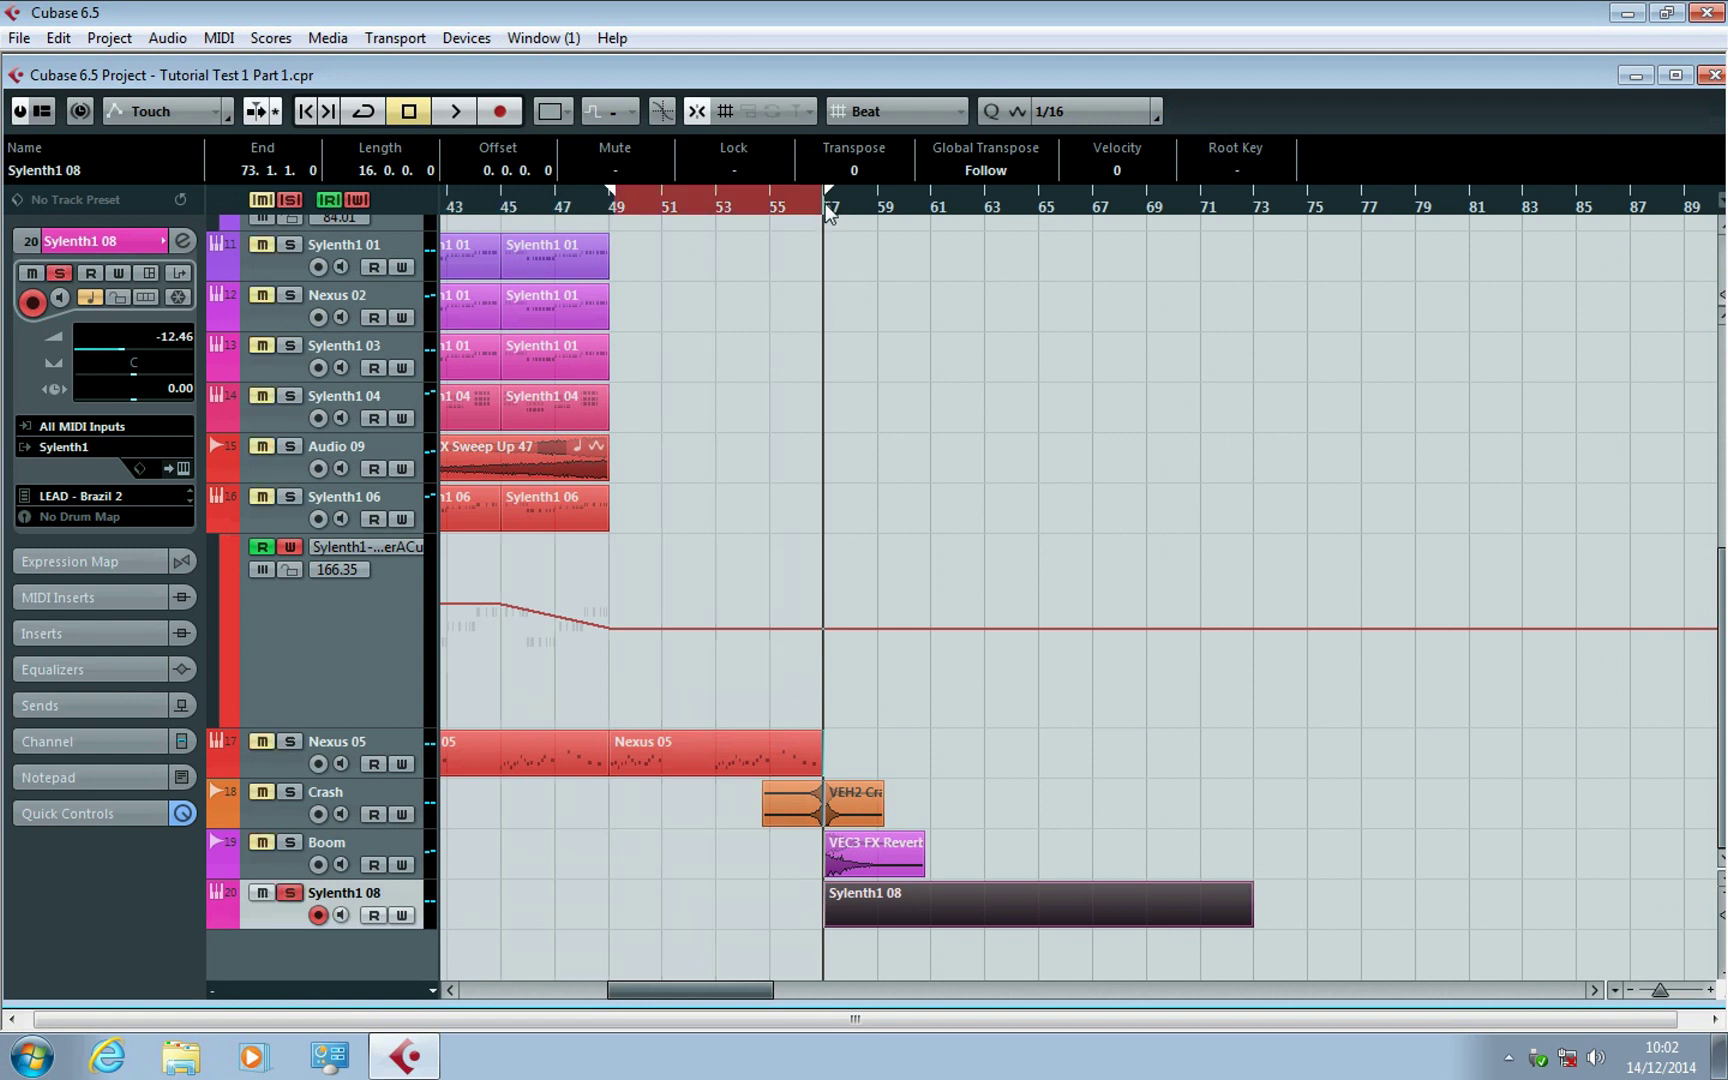
pyautogui.keyDown('alt'); pyautogui.click(1256, 204); pyautogui.keyUp('alt')
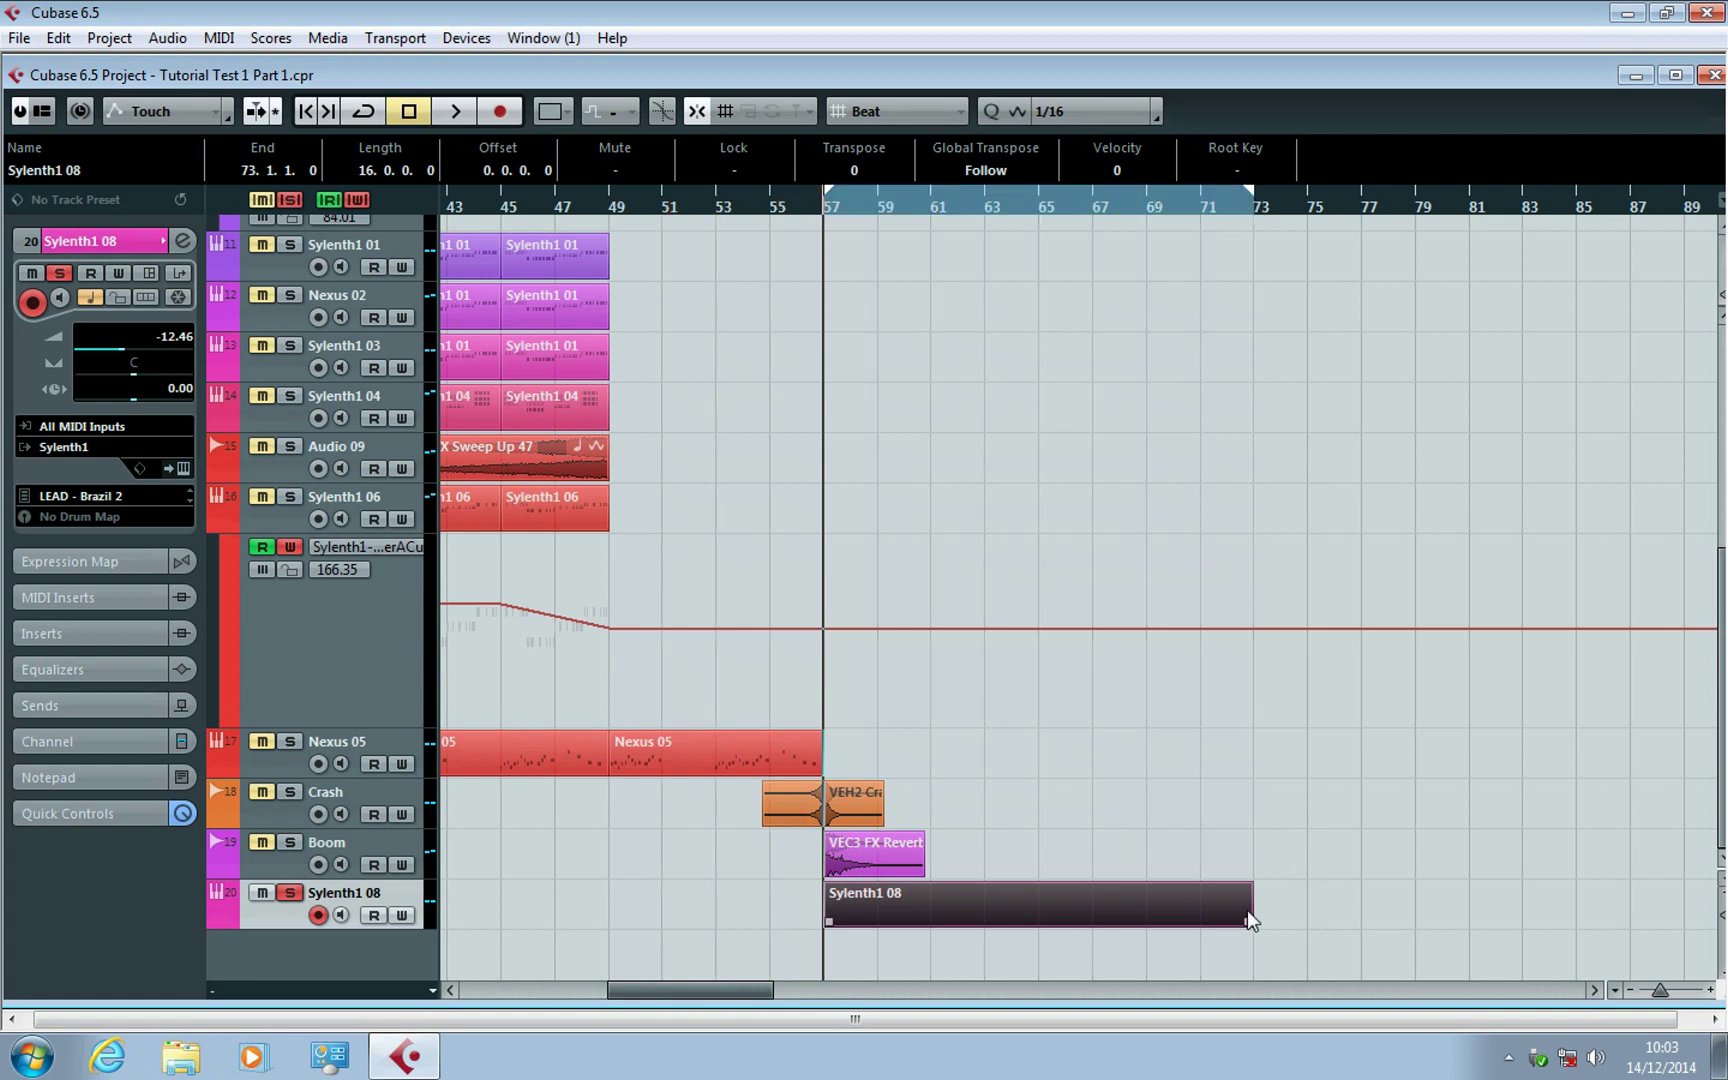
pyautogui.moveTo(1250, 920)
pyautogui.mouseDown()
pyautogui.moveTo(1057, 930)
pyautogui.moveTo(1250, 913)
pyautogui.mouseUp()
# Open the Sylenth1 08 part for note editing, draw alternating D3 and D4 notes across the first three beats of bar 57, and play them.
pyautogui.doubleClick(863, 892)
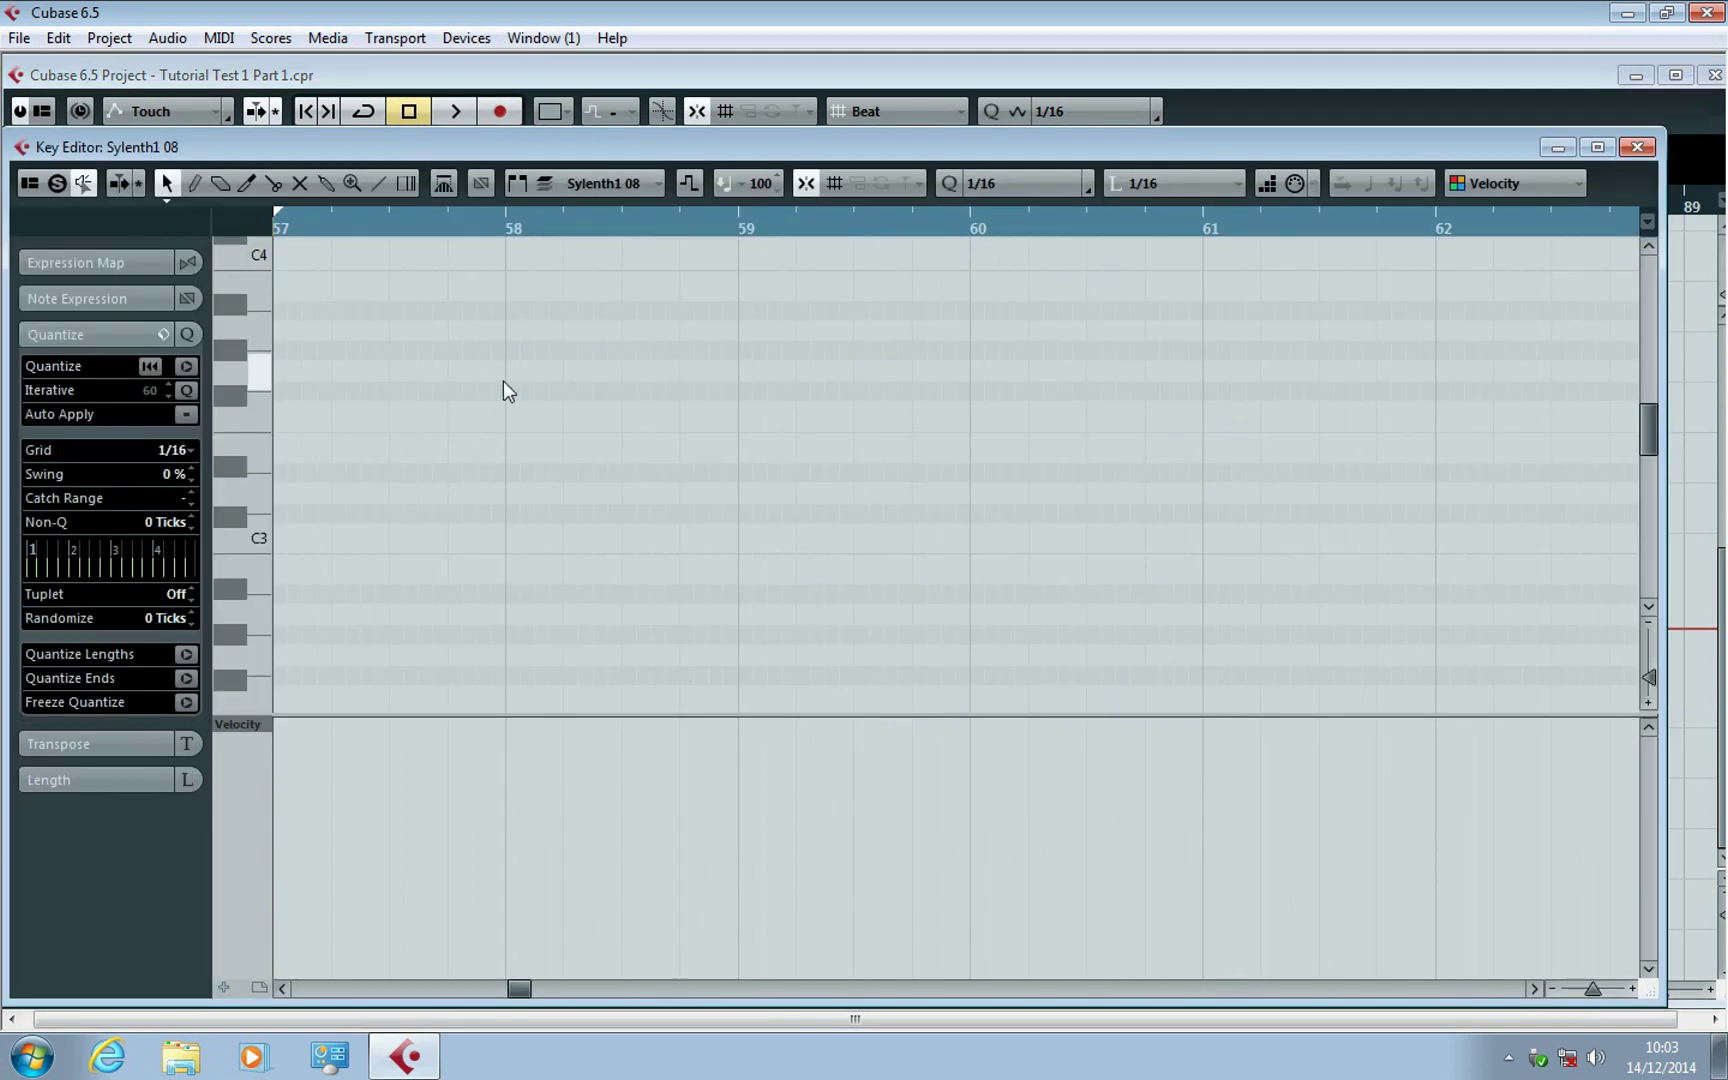
pyautogui.rightClick(272, 508)
pyautogui.click(292, 508)
pyautogui.scroll(-2, 240, 551)
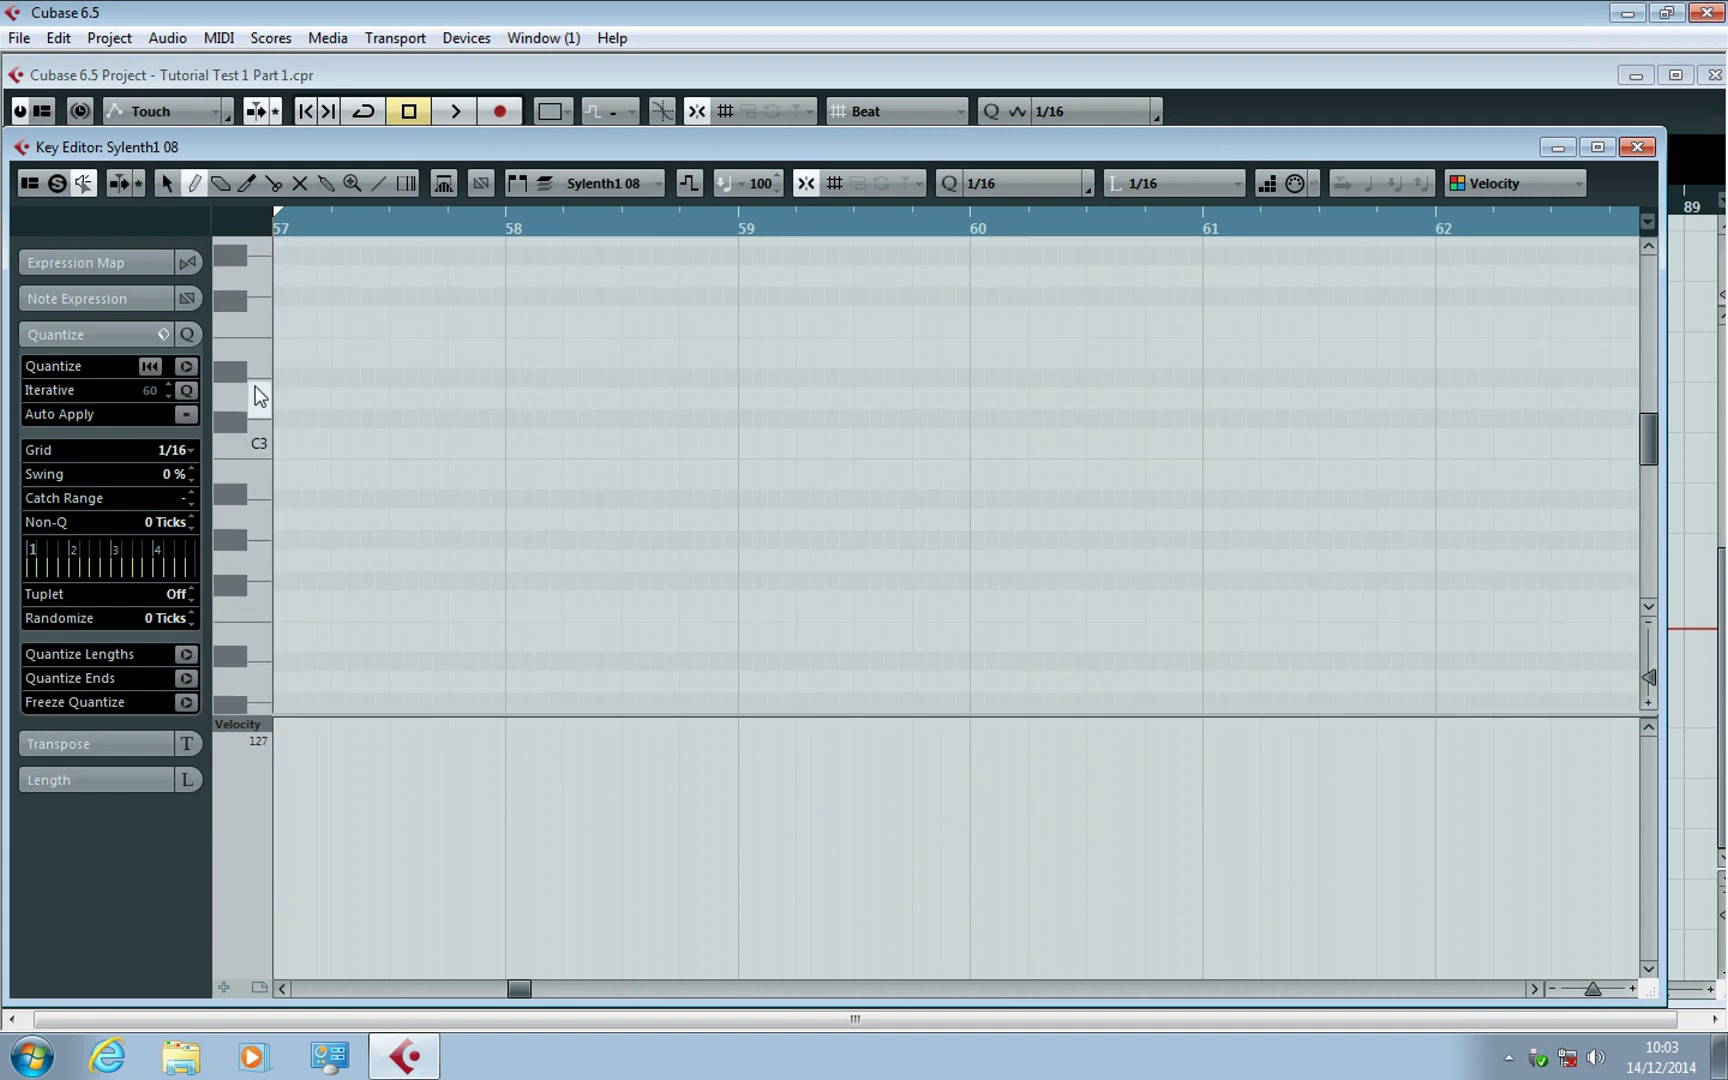
pyautogui.moveTo(280, 395)
pyautogui.mouseDown()
pyautogui.moveTo(350, 393)
pyautogui.moveTo(343, 378)
pyautogui.mouseUp()
pyautogui.scroll(3, 343, 378)
pyautogui.moveTo(338, 298); pyautogui.dragTo(356, 292)
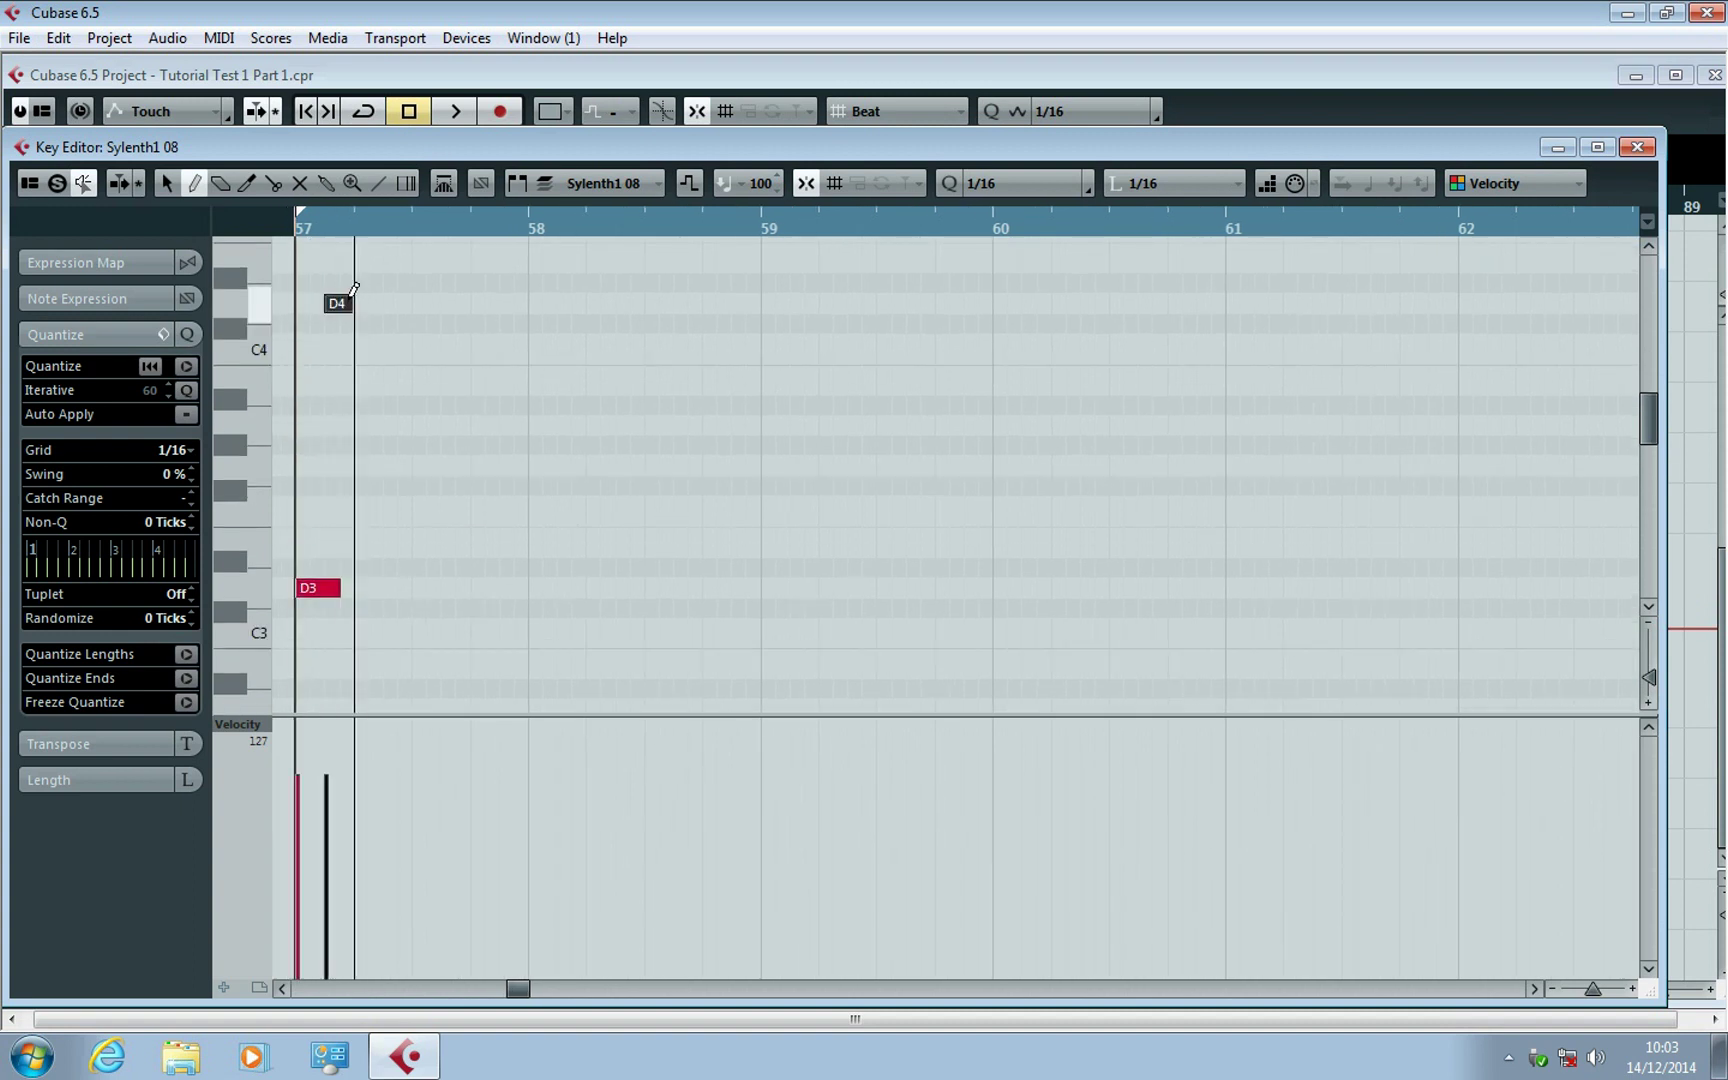
pyautogui.moveTo(376, 586); pyautogui.dragTo(412, 586)
pyautogui.moveTo(415, 301); pyautogui.dragTo(442, 296)
pyautogui.press('1')
pyautogui.press('space')
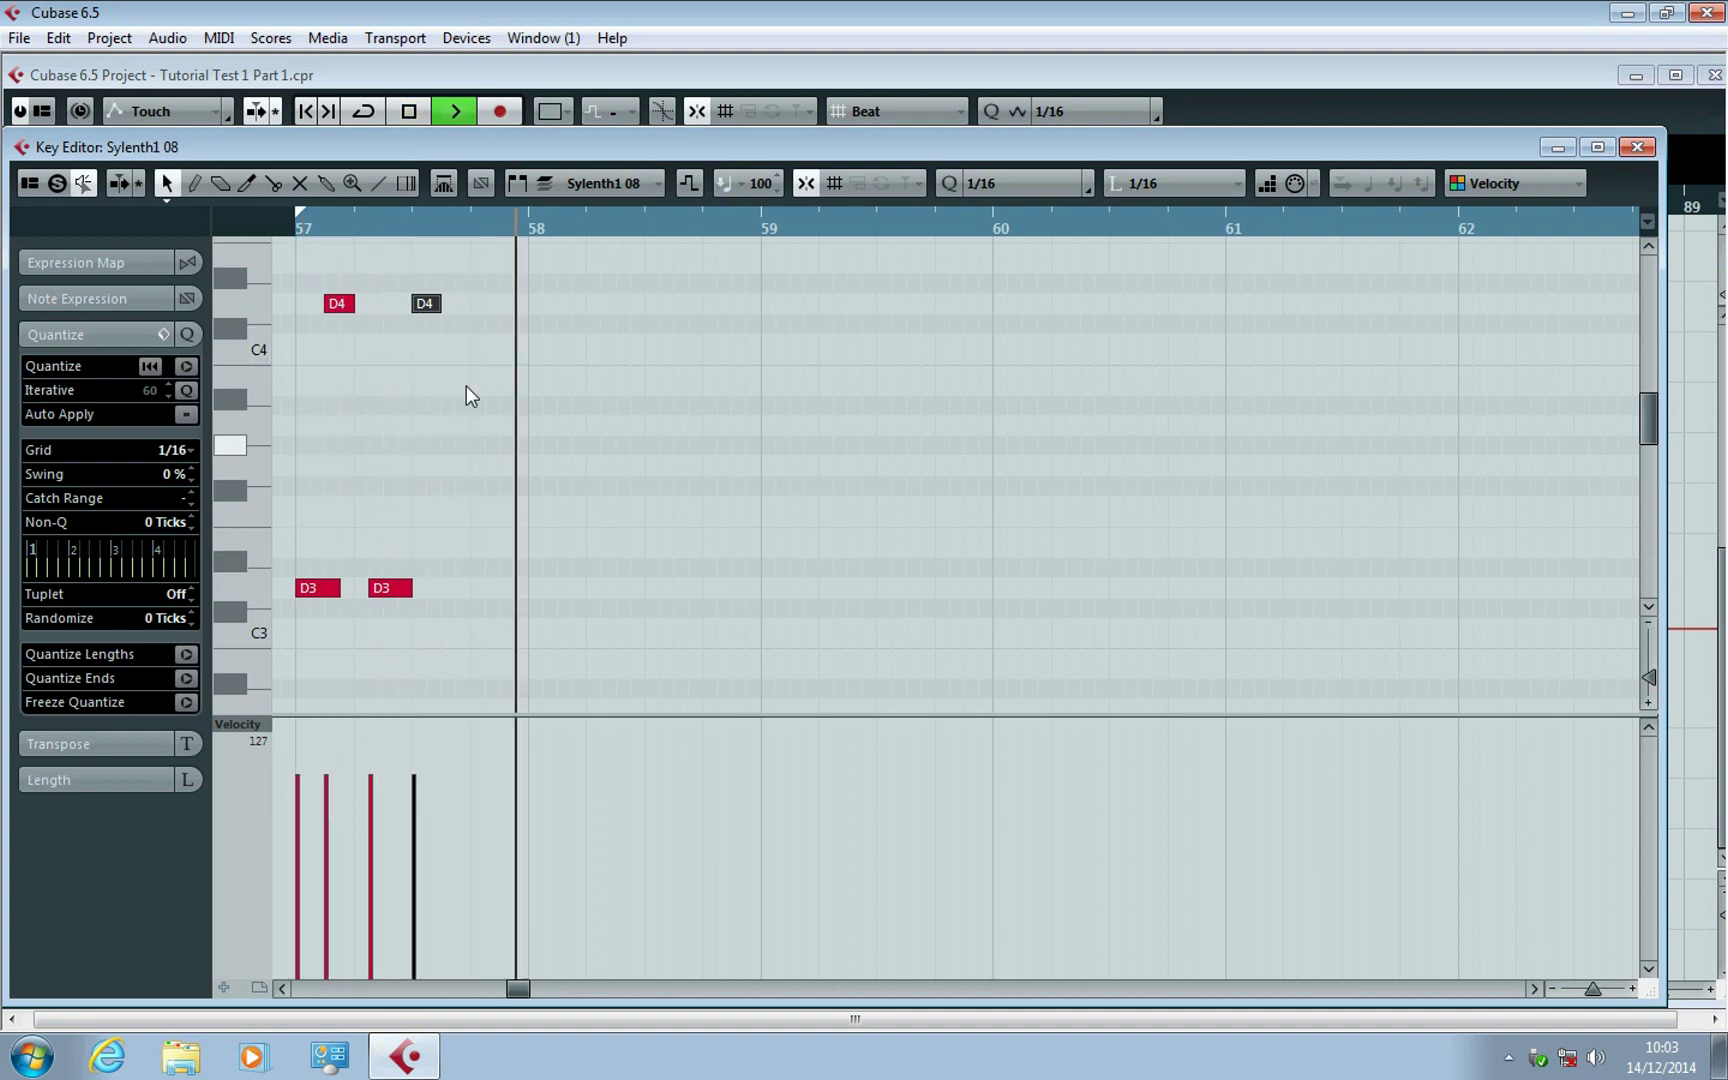
pyautogui.press('space')
# Move the second D4 to beat 4 of bar 57, shorten the second D3, draw a third D3 on beat 3, and play the result.
pyautogui.moveTo(413, 305); pyautogui.dragTo(471, 305)
pyautogui.rightClick(455, 612)
pyautogui.click(481, 610)
pyautogui.rightClick(425, 595)
pyautogui.click(414, 589)
pyautogui.moveTo(411, 589)
pyautogui.mouseDown()
pyautogui.moveTo(384, 588)
pyautogui.moveTo(440, 586)
pyautogui.mouseUp()
pyautogui.rightClick(402, 590)
pyautogui.click(429, 593)
pyautogui.press('1')
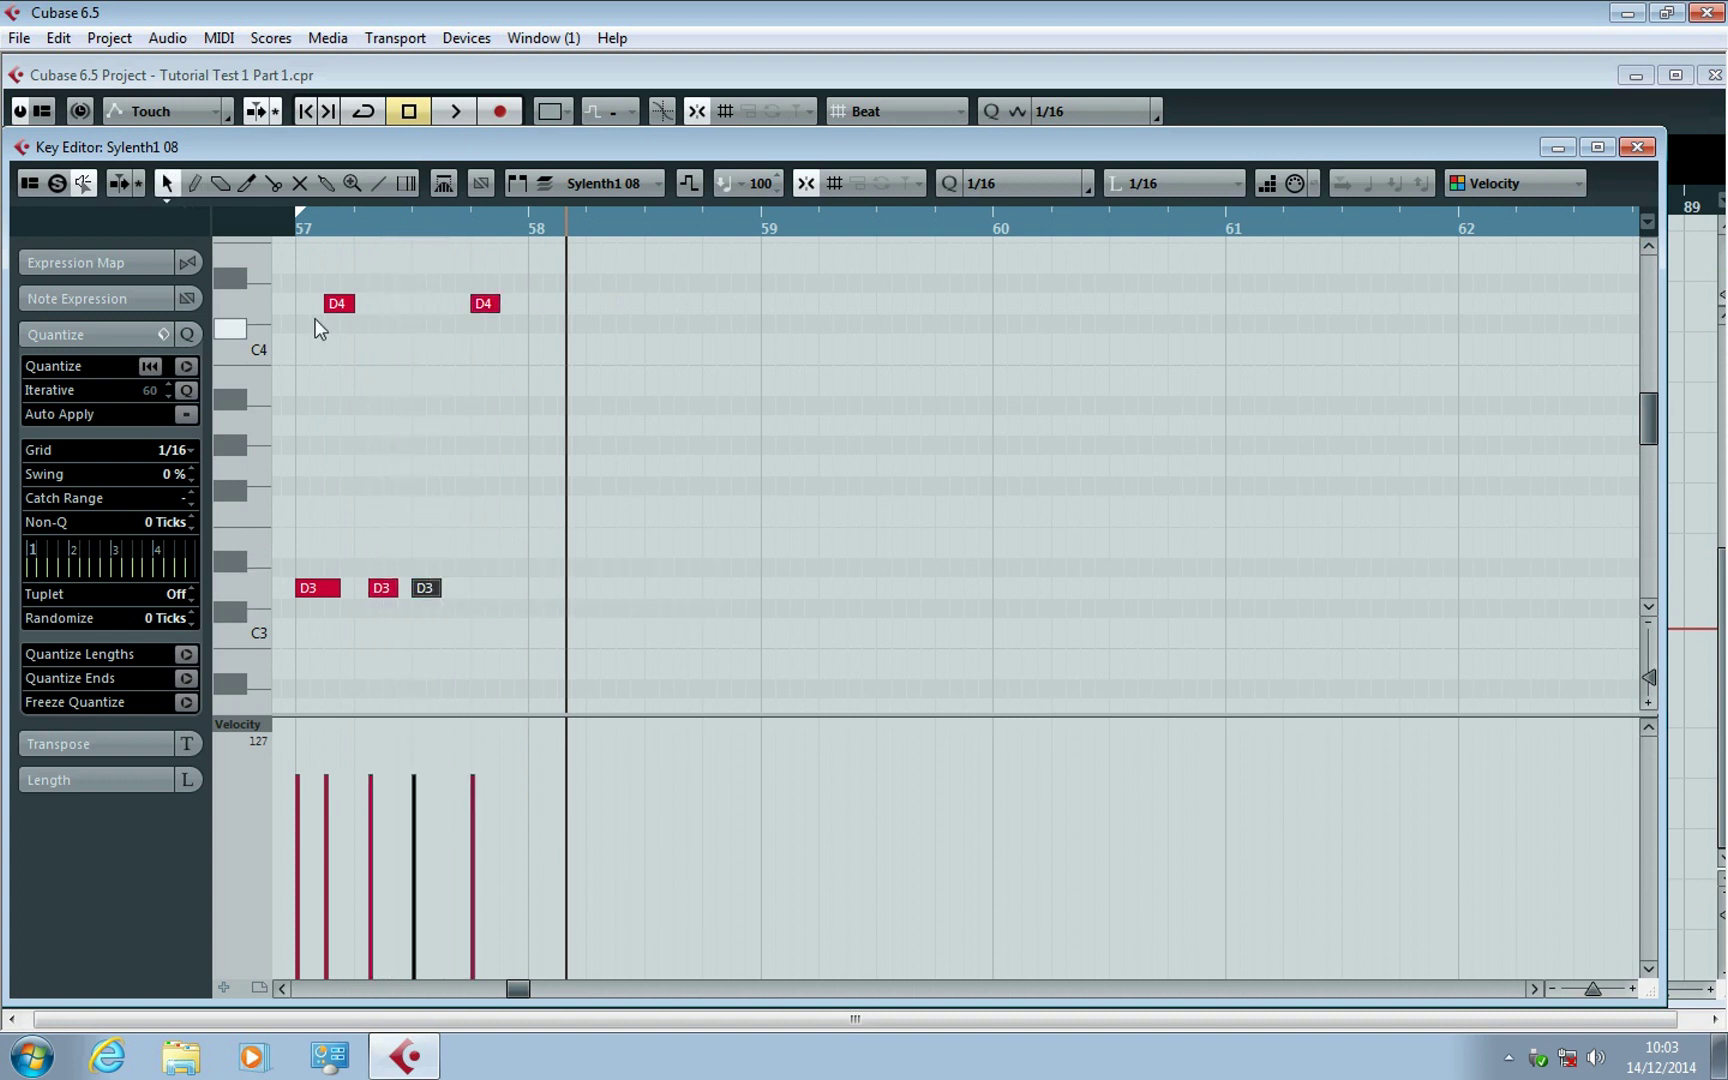
pyautogui.click(298, 229)
pyautogui.press('space')
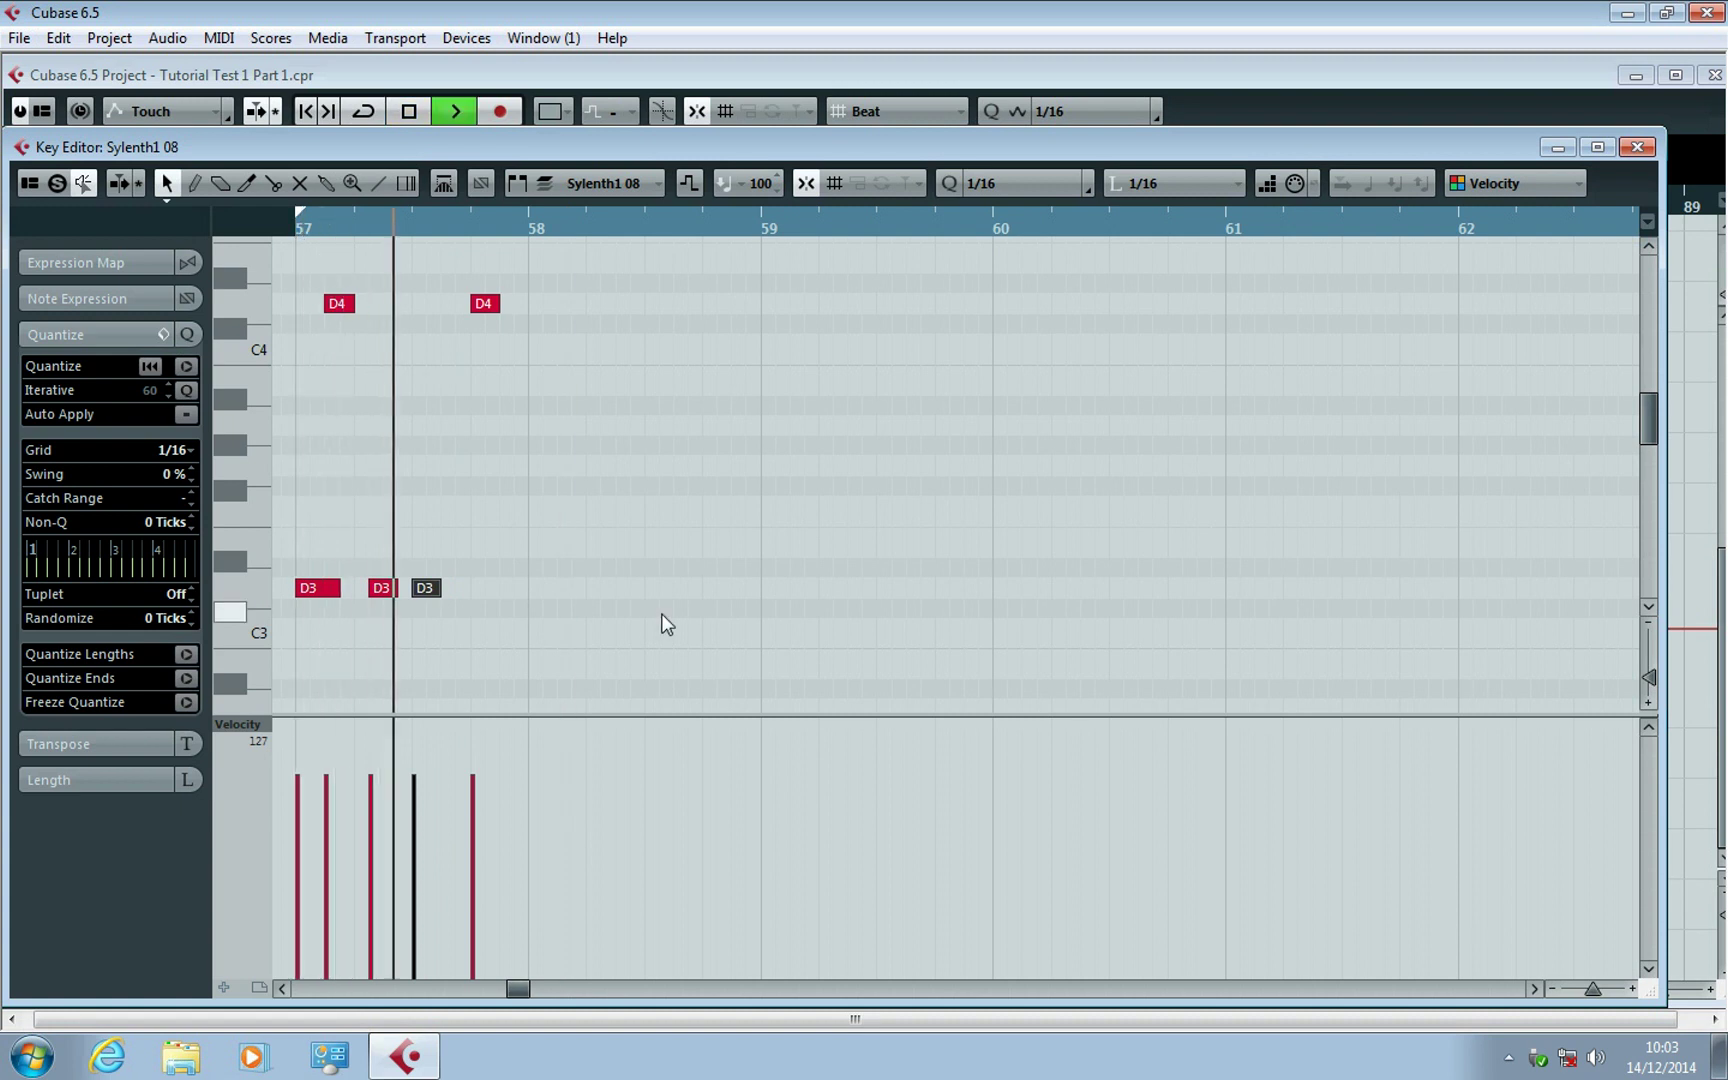
pyautogui.press('space')
# Draw an eighth-note D3 at the very end of bar 57 and play the pattern from the bar's start.
pyautogui.rightClick(552, 592)
pyautogui.click(526, 590)
pyautogui.moveTo(506, 588); pyautogui.dragTo(523, 589)
pyautogui.press('1')
pyautogui.click(298, 223)
pyautogui.press('space')
# Insert a D4 one sixteenth after beat 3, trimming the D3 on beat 3 and lengthening the new D4 to an eighth note.
pyautogui.rightClick(396, 346)
pyautogui.click(428, 347)
pyautogui.click(434, 305)
pyautogui.rightClick(434, 305)
pyautogui.click(436, 305)
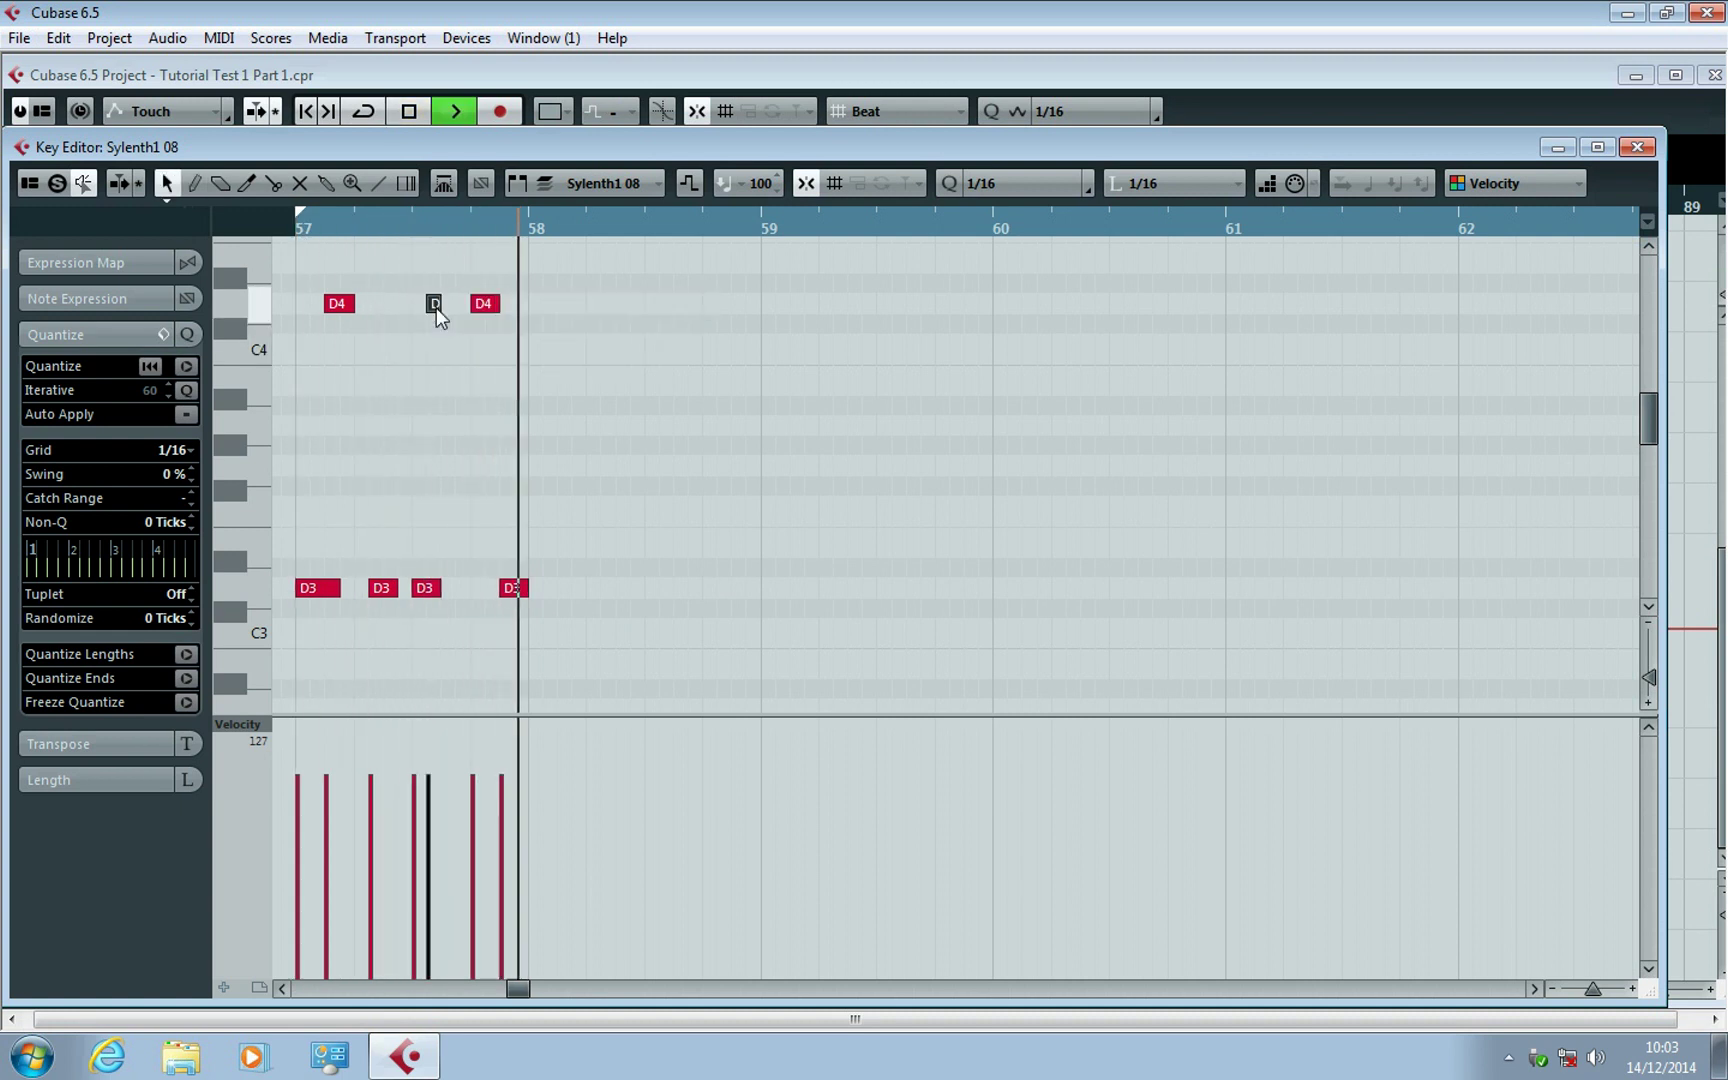
pyautogui.press('space')
pyautogui.moveTo(437, 593); pyautogui.dragTo(424, 591)
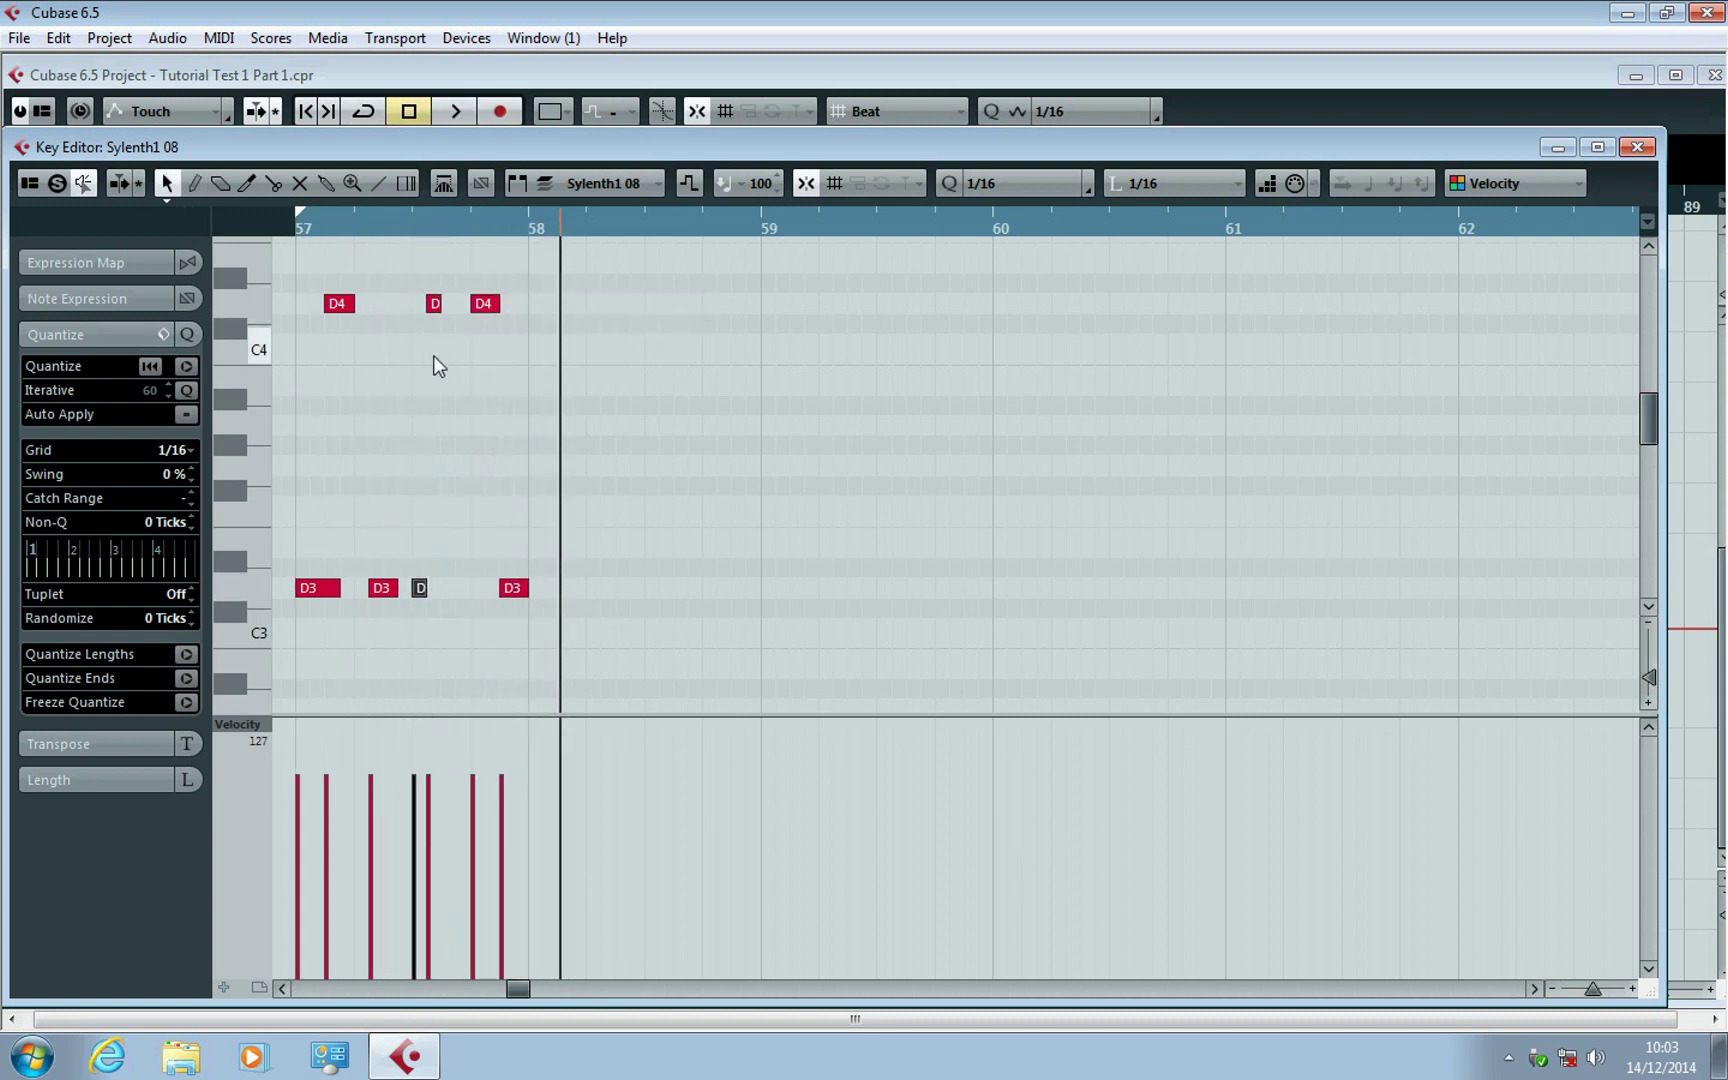
pyautogui.moveTo(440, 305); pyautogui.dragTo(456, 305)
pyautogui.click(300, 223)
pyautogui.press('space')
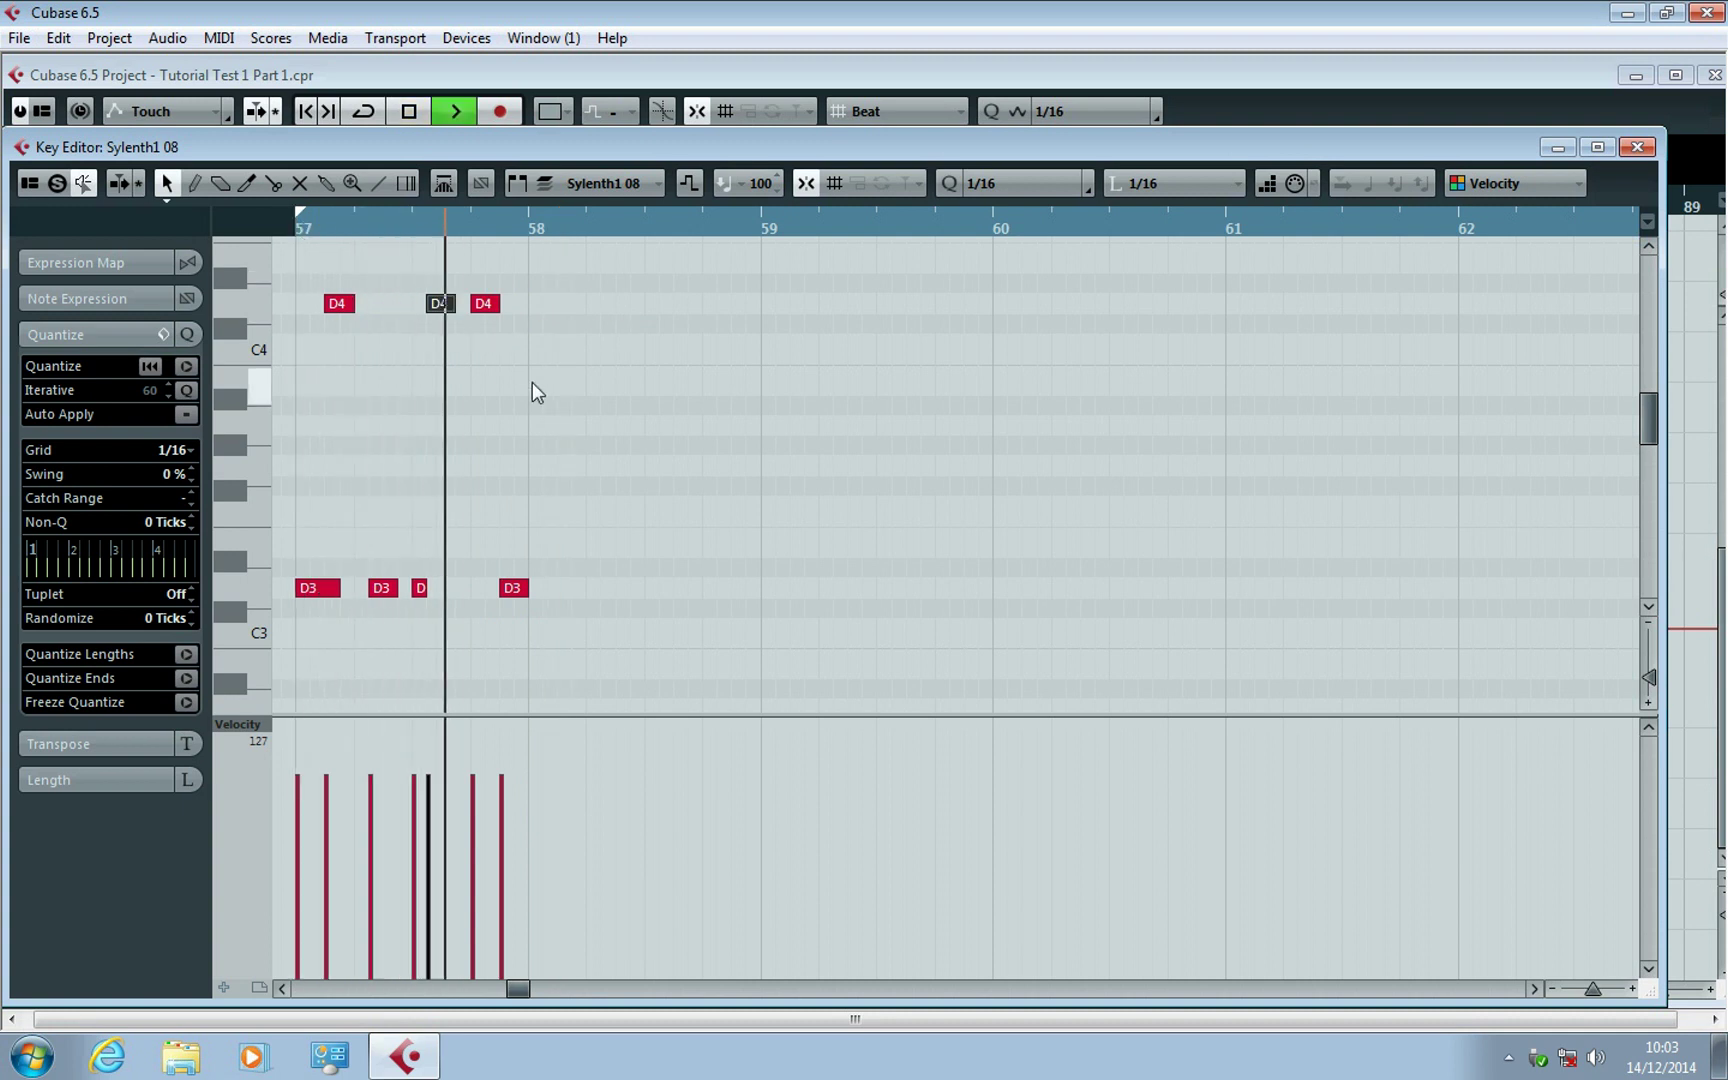
pyautogui.press('space')
# Shorten the first D3 to an eighth note, insert a short D3 on beat 2 of bar 57, and play the pattern.
pyautogui.moveTo(335, 599); pyautogui.dragTo(333, 597)
pyautogui.rightClick(358, 603)
pyautogui.click(360, 603)
pyautogui.click(358, 588)
pyautogui.press('1')
pyautogui.click(295, 230)
pyautogui.press('space')
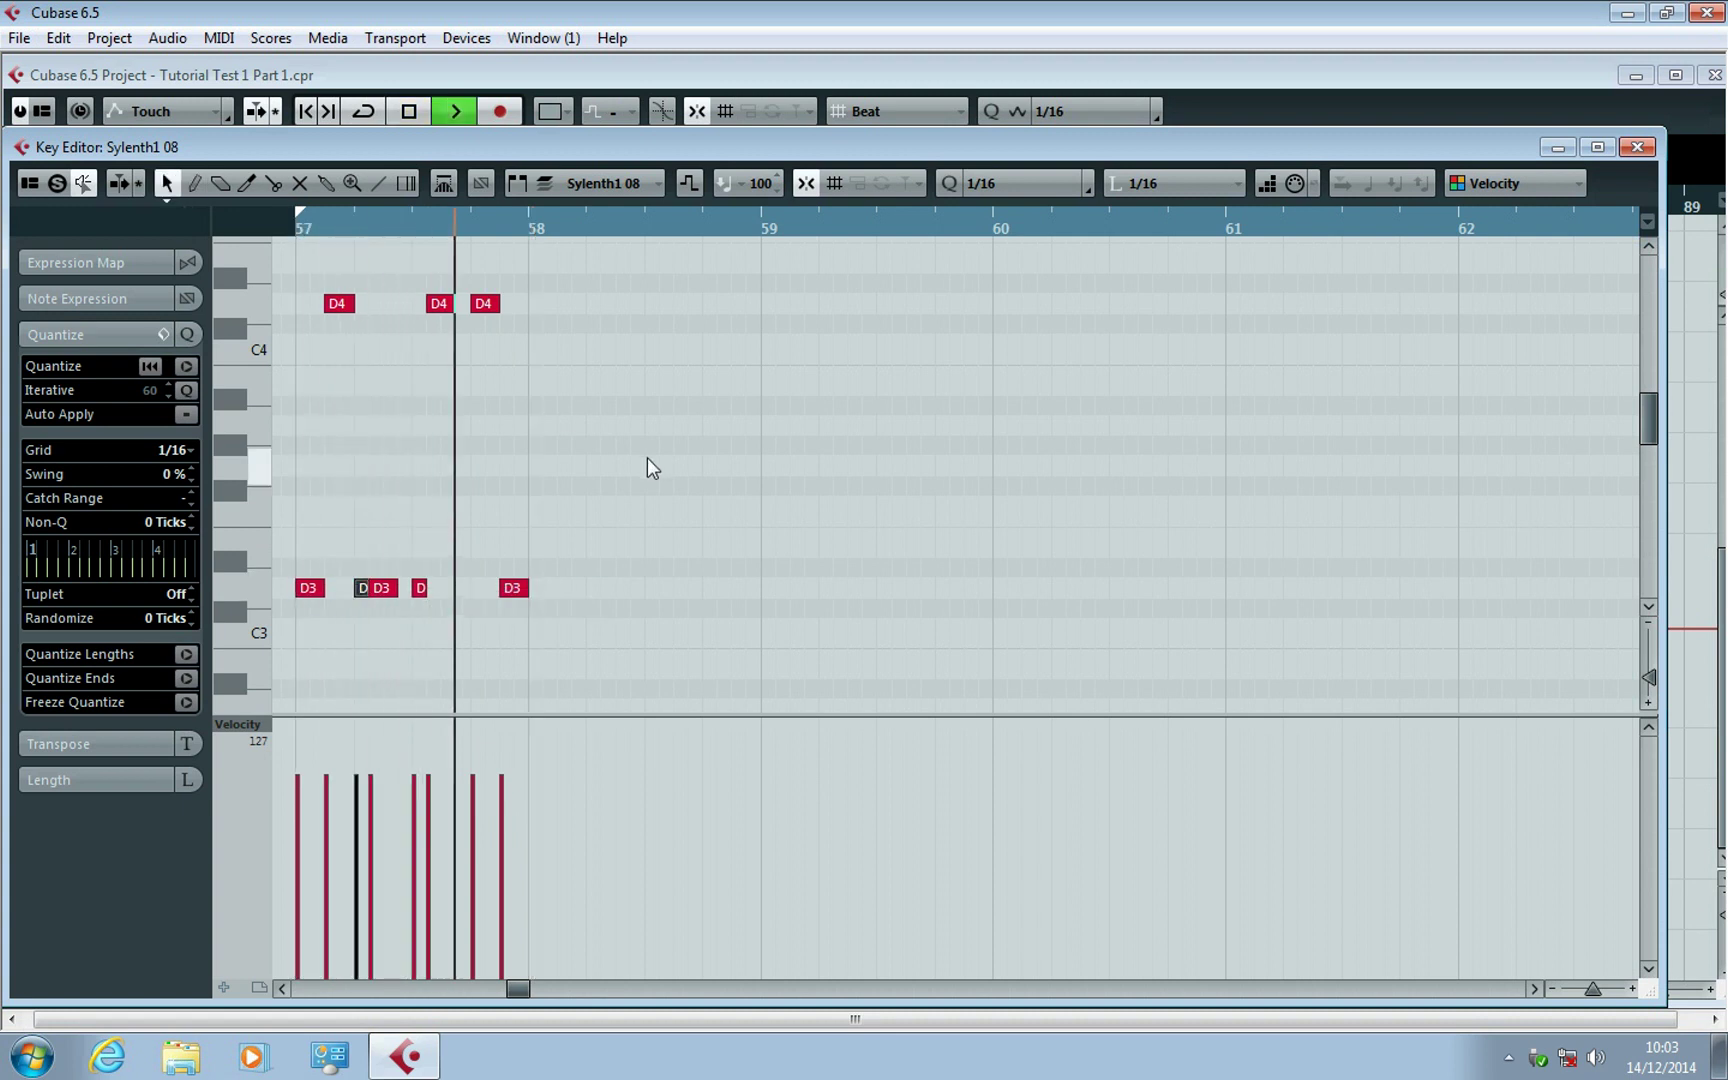
pyautogui.press('space')
# Shorten the middle D4 to a sixteenth, insert another sixteenth D4 just before the last D4, and listen to the pattern.
pyautogui.moveTo(355, 310); pyautogui.dragTo(340, 308)
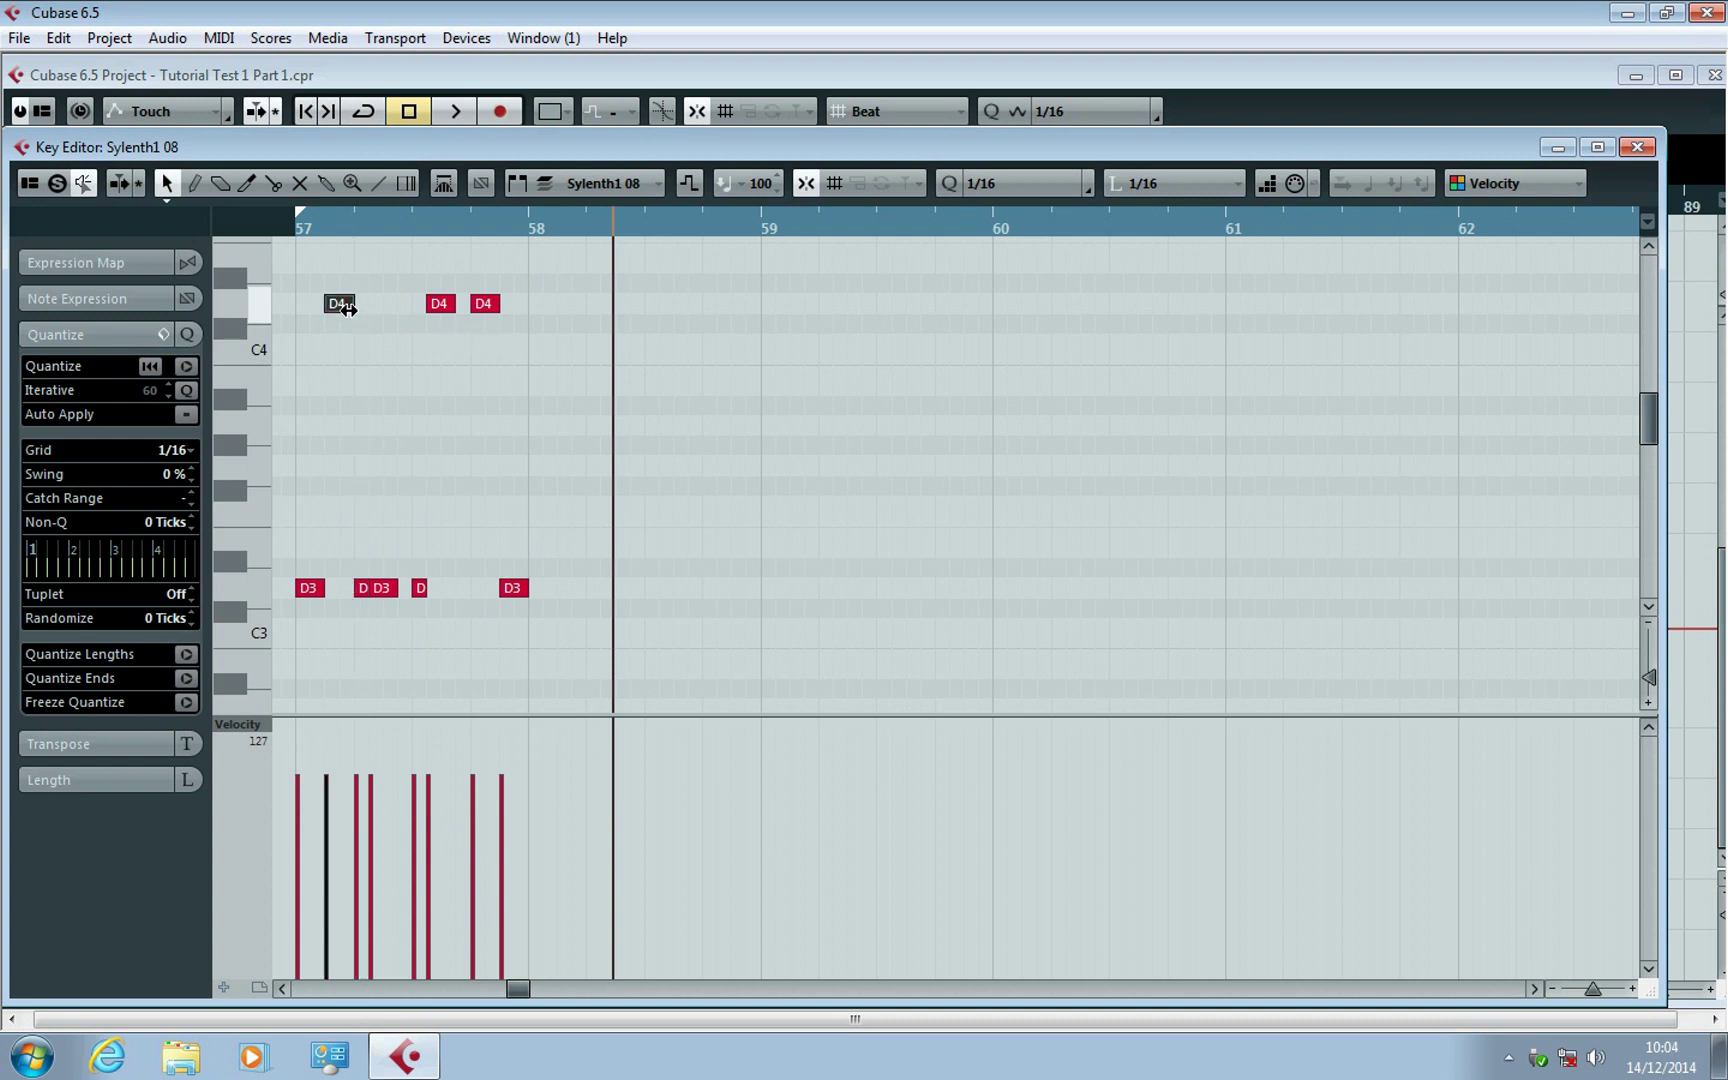
pyautogui.rightClick(400, 338)
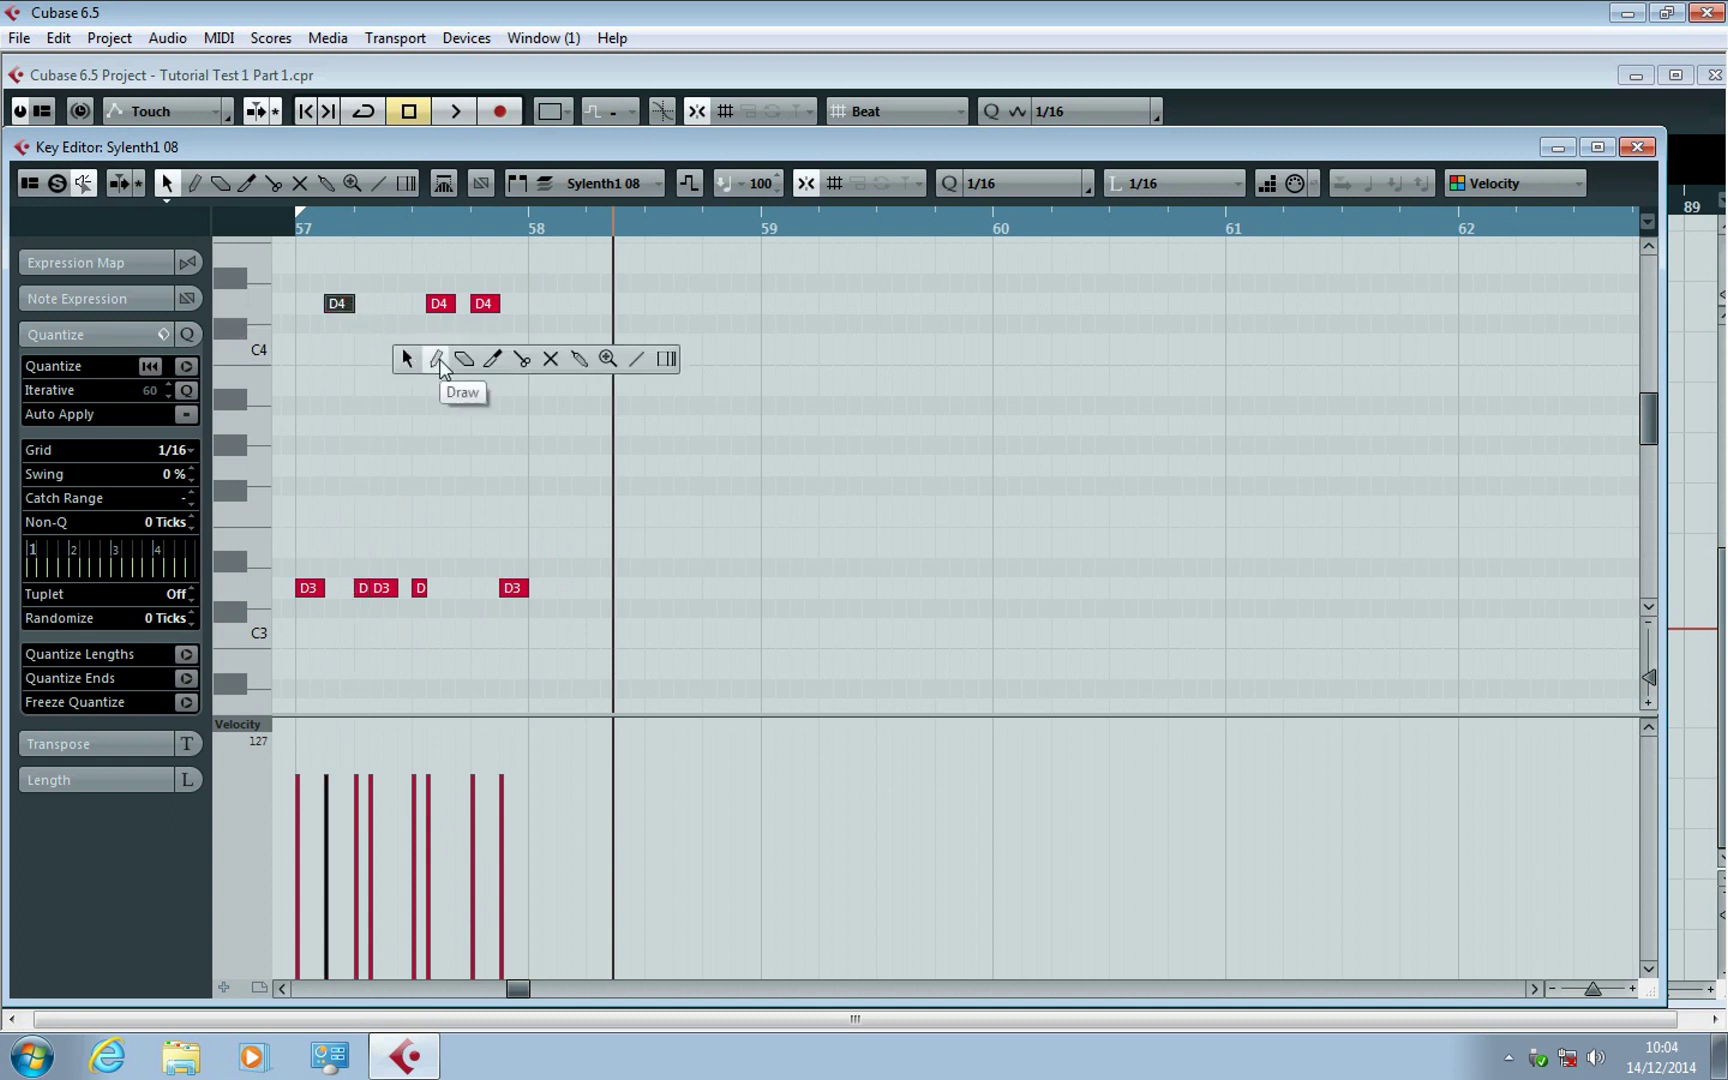
pyautogui.click(408, 362)
pyautogui.moveTo(454, 305); pyautogui.dragTo(441, 305)
pyautogui.rightClick(447, 310)
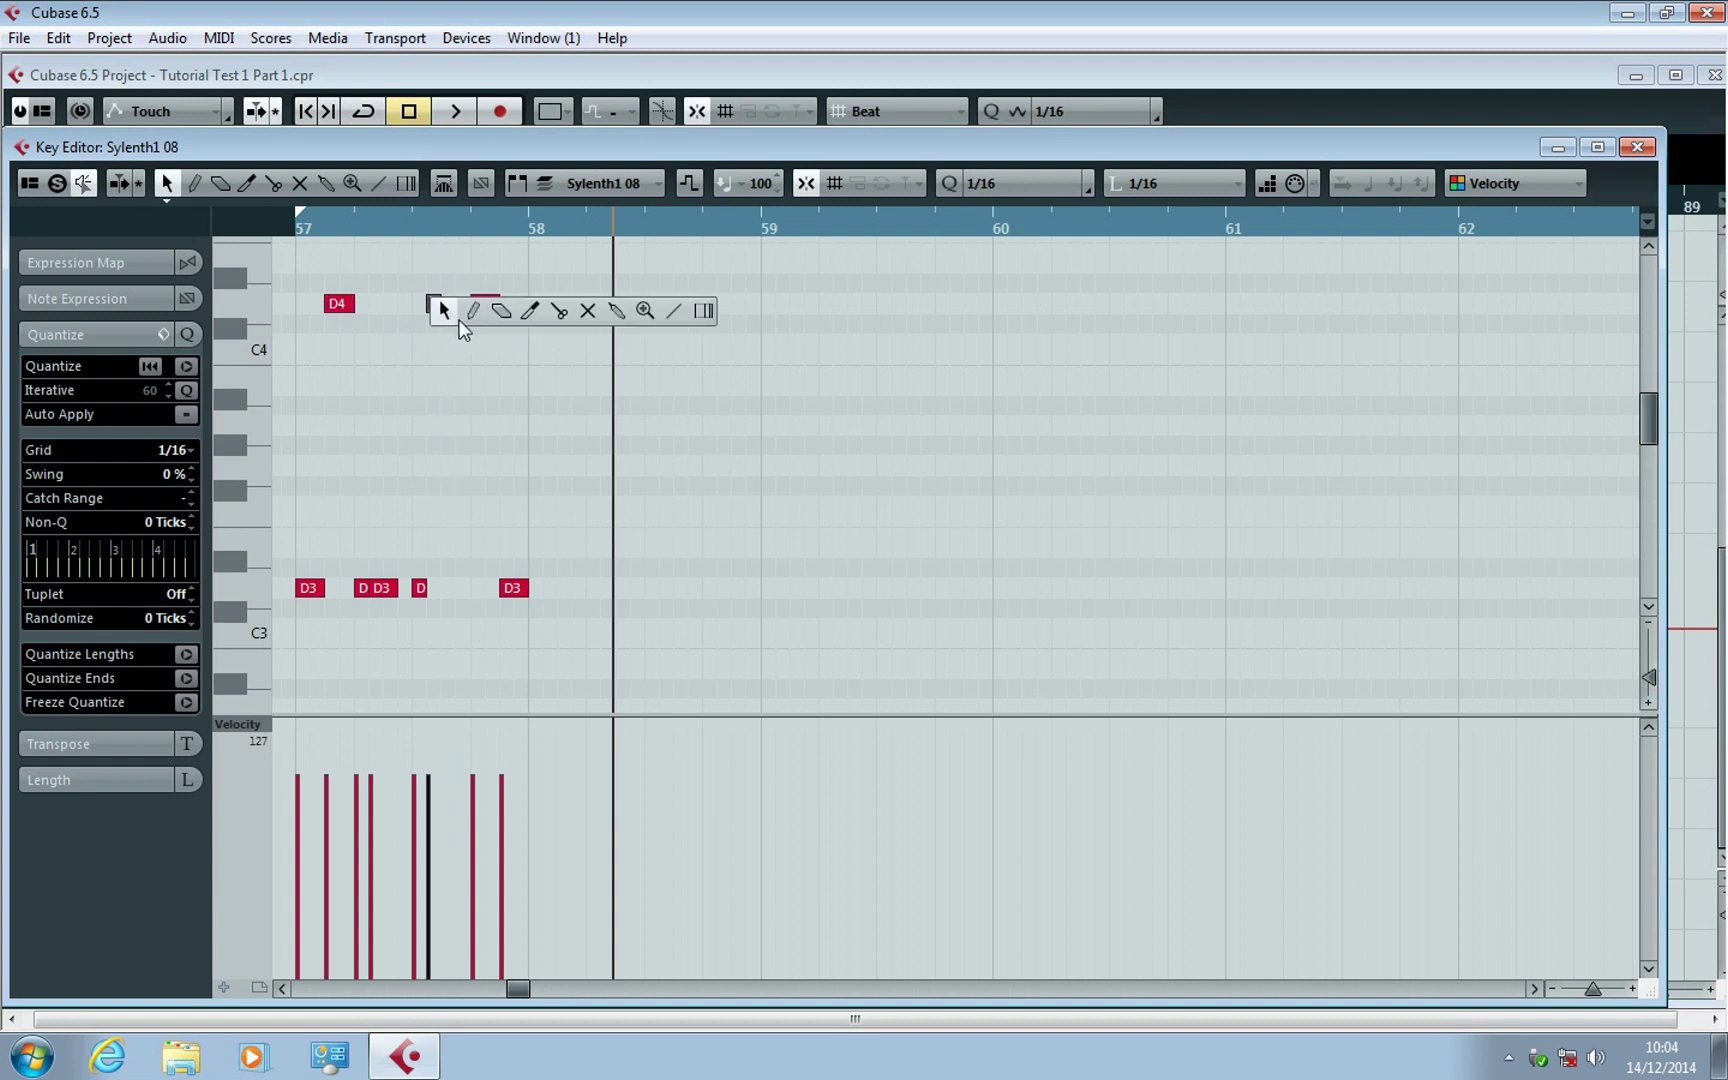
pyautogui.click(468, 308)
pyautogui.click(462, 304)
pyautogui.rightClick(460, 304)
pyautogui.click(460, 304)
pyautogui.click(300, 222)
pyautogui.press('space')
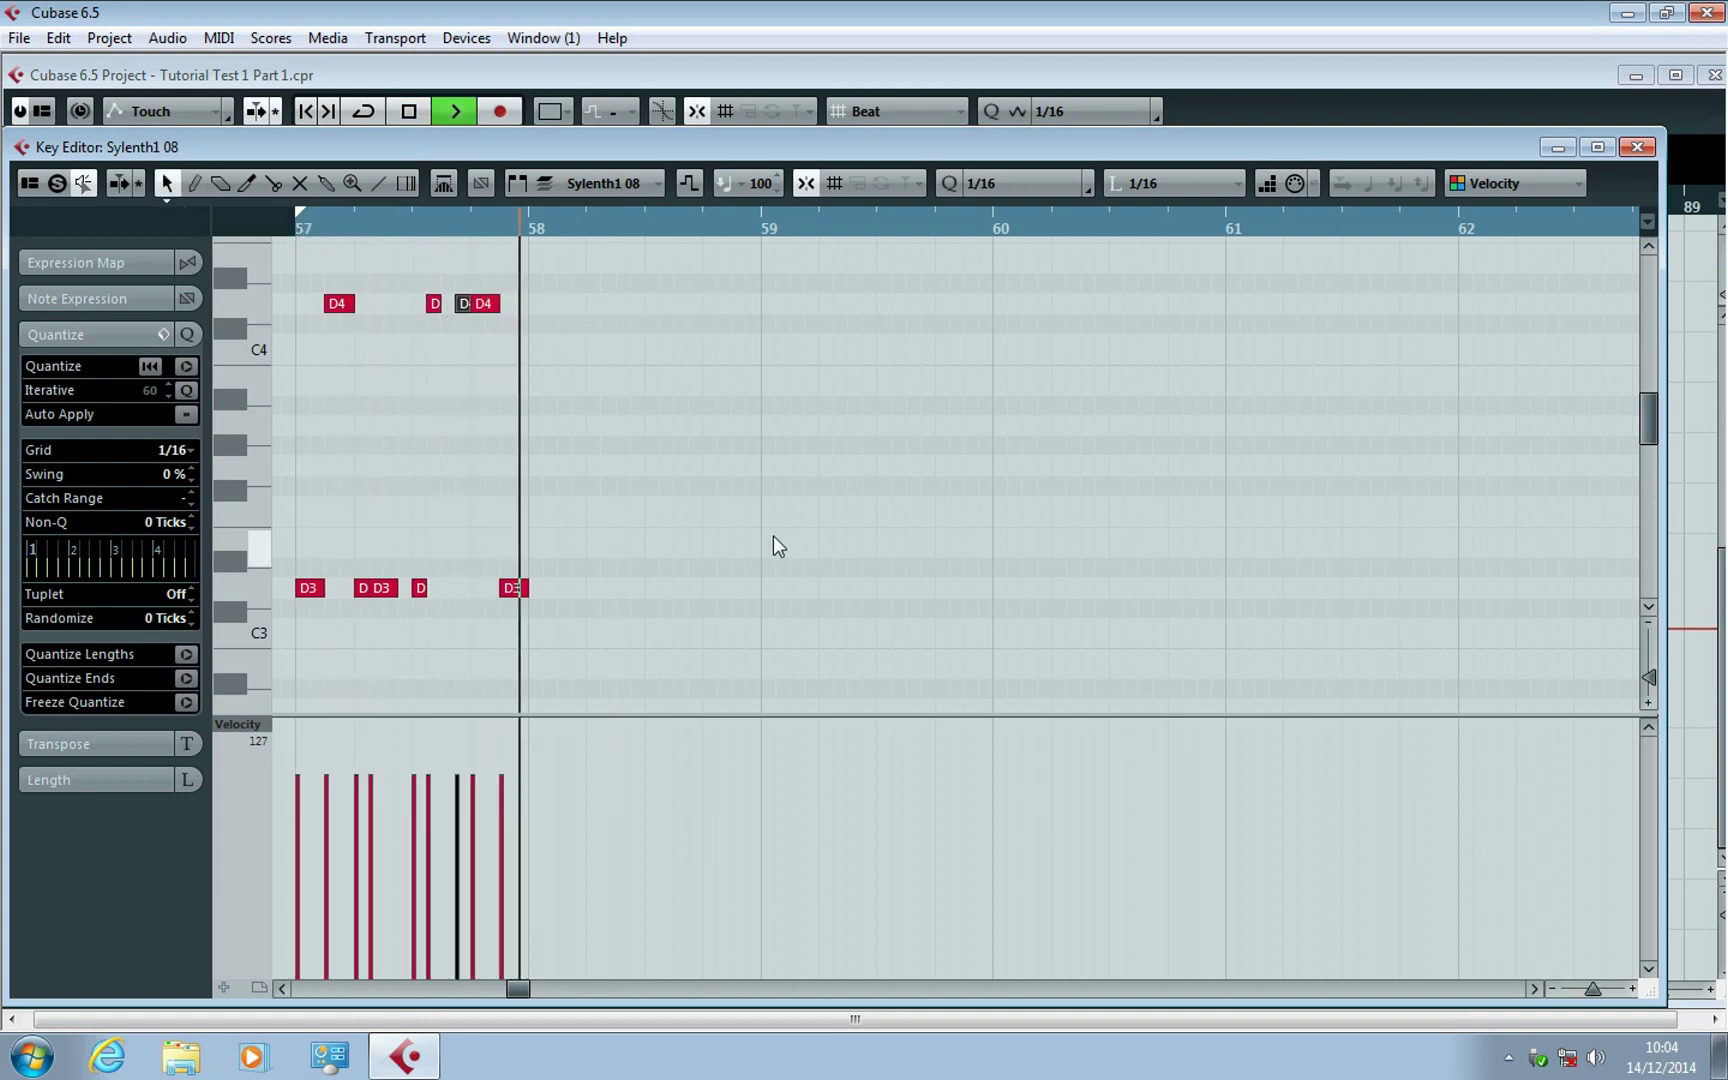
pyautogui.press('space')
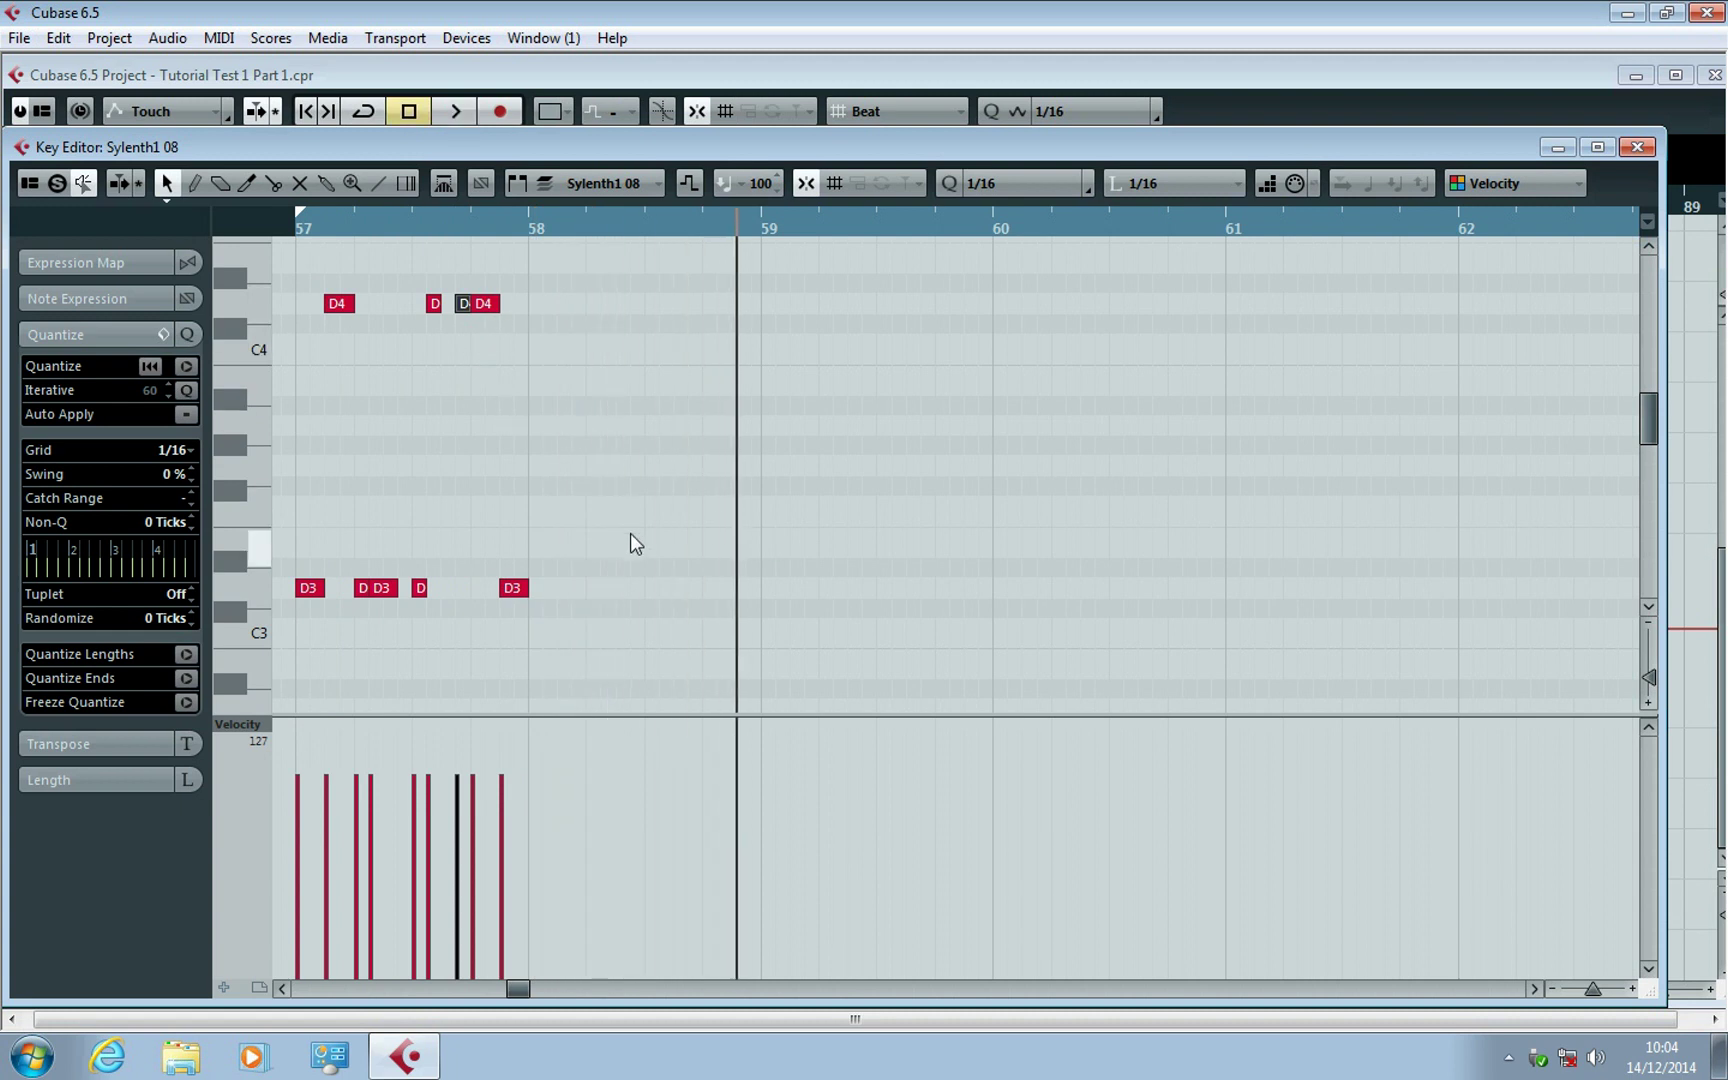
pyautogui.click(301, 230)
pyautogui.press('space')
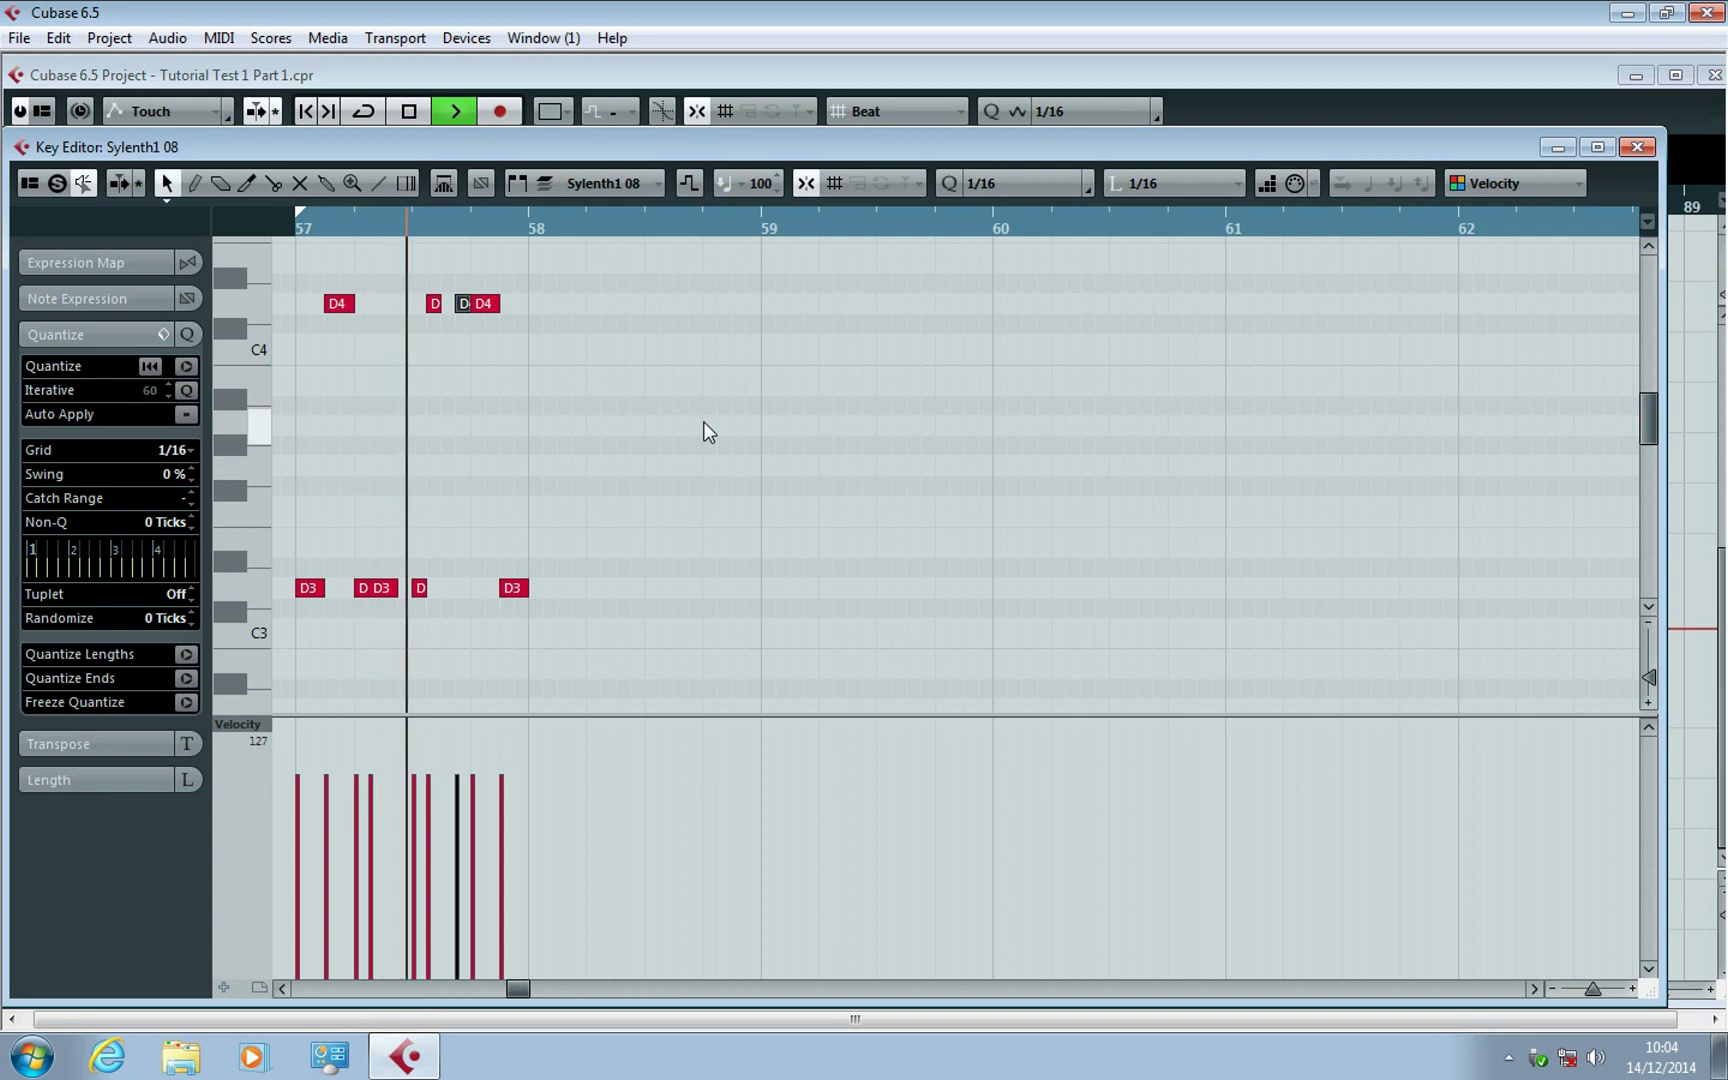
pyautogui.press('space')
# Lower the short D4 just before beat 4 of bar 57 to D3 and play the pattern.
pyautogui.moveTo(464, 305); pyautogui.dragTo(464, 597)
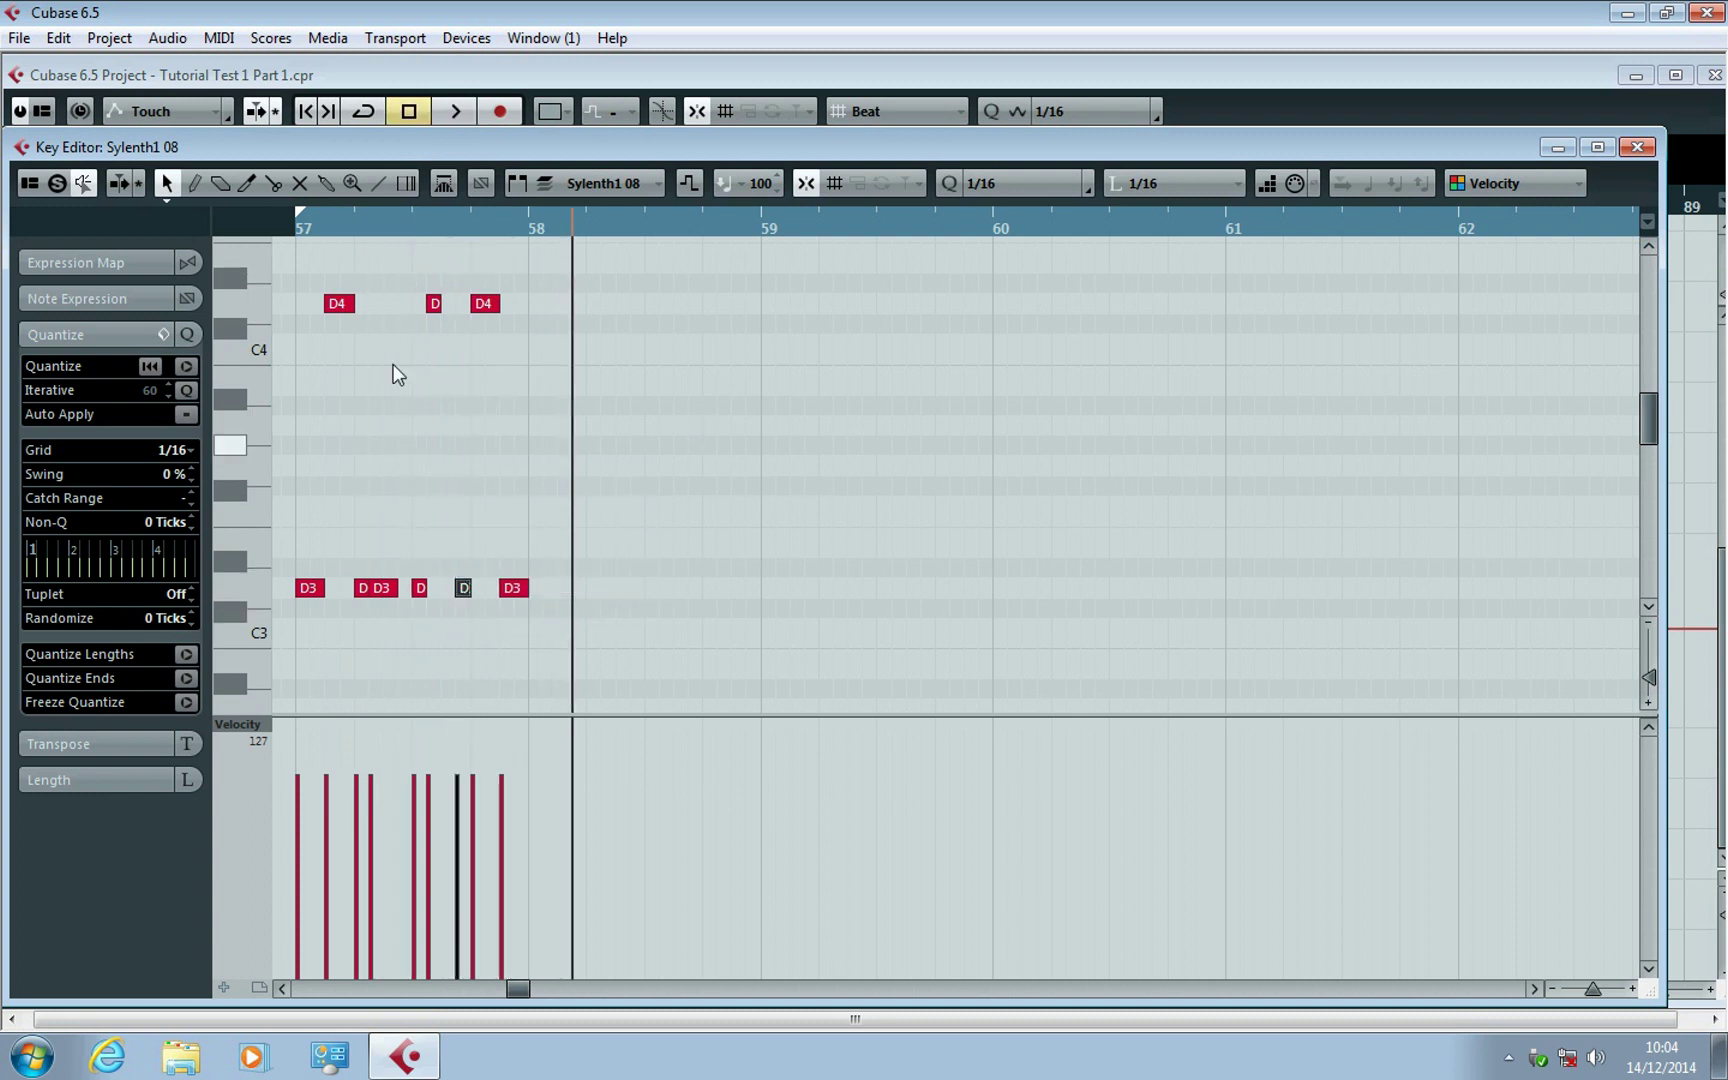
pyautogui.click(300, 224)
pyautogui.press('space')
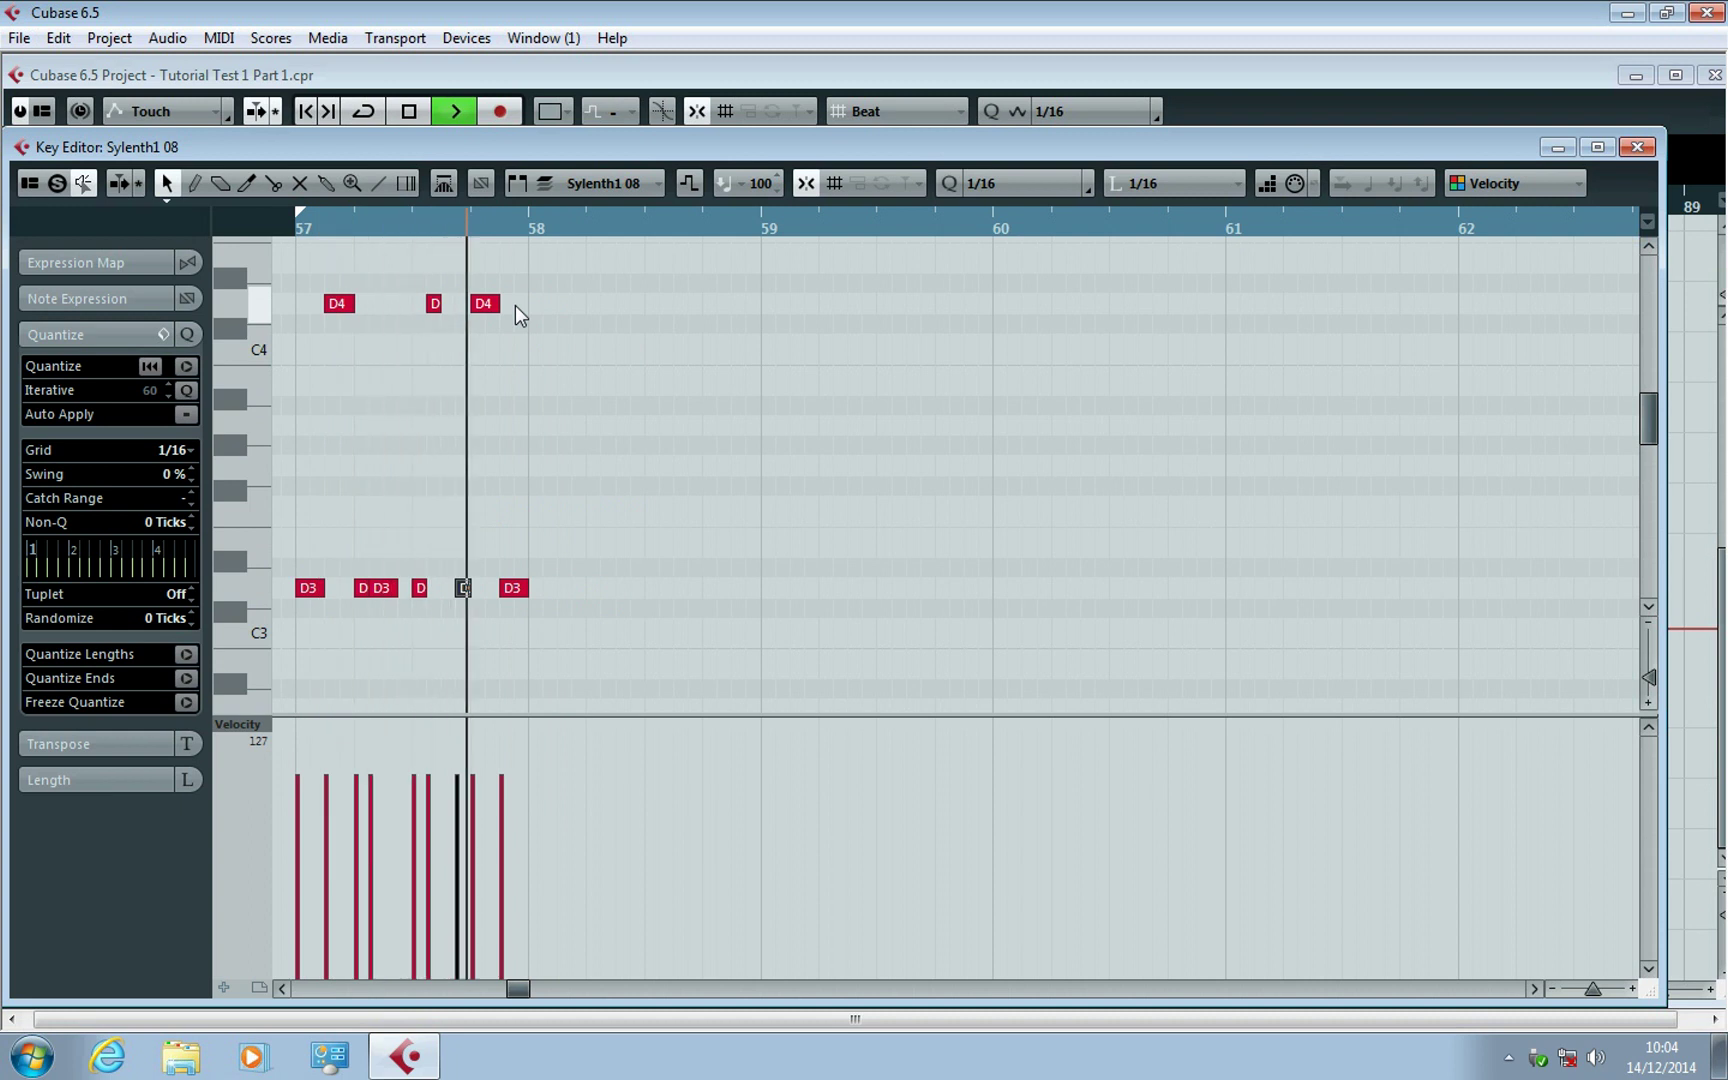
pyautogui.press('space')
# Copy the D3 notes of bar 57 into bar 58, transpose the copies down to C3, and play the part.
pyautogui.rightClick(536, 320)
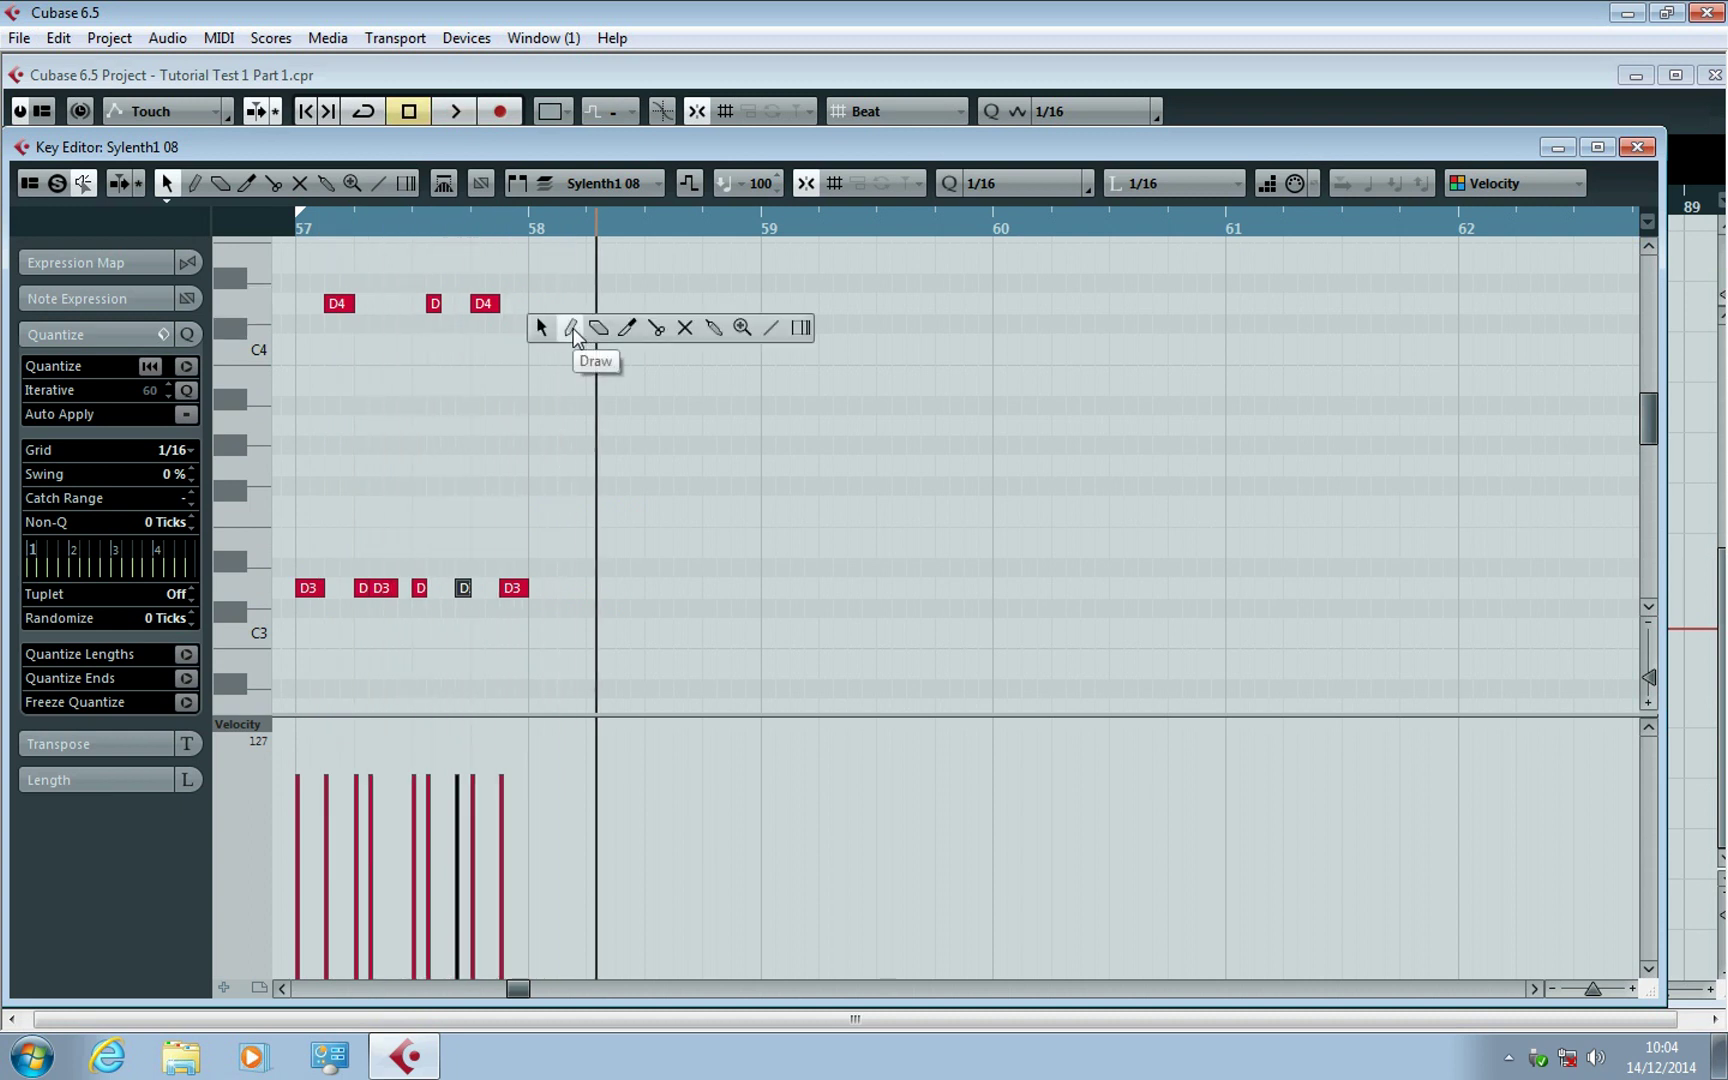
pyautogui.click(571, 328)
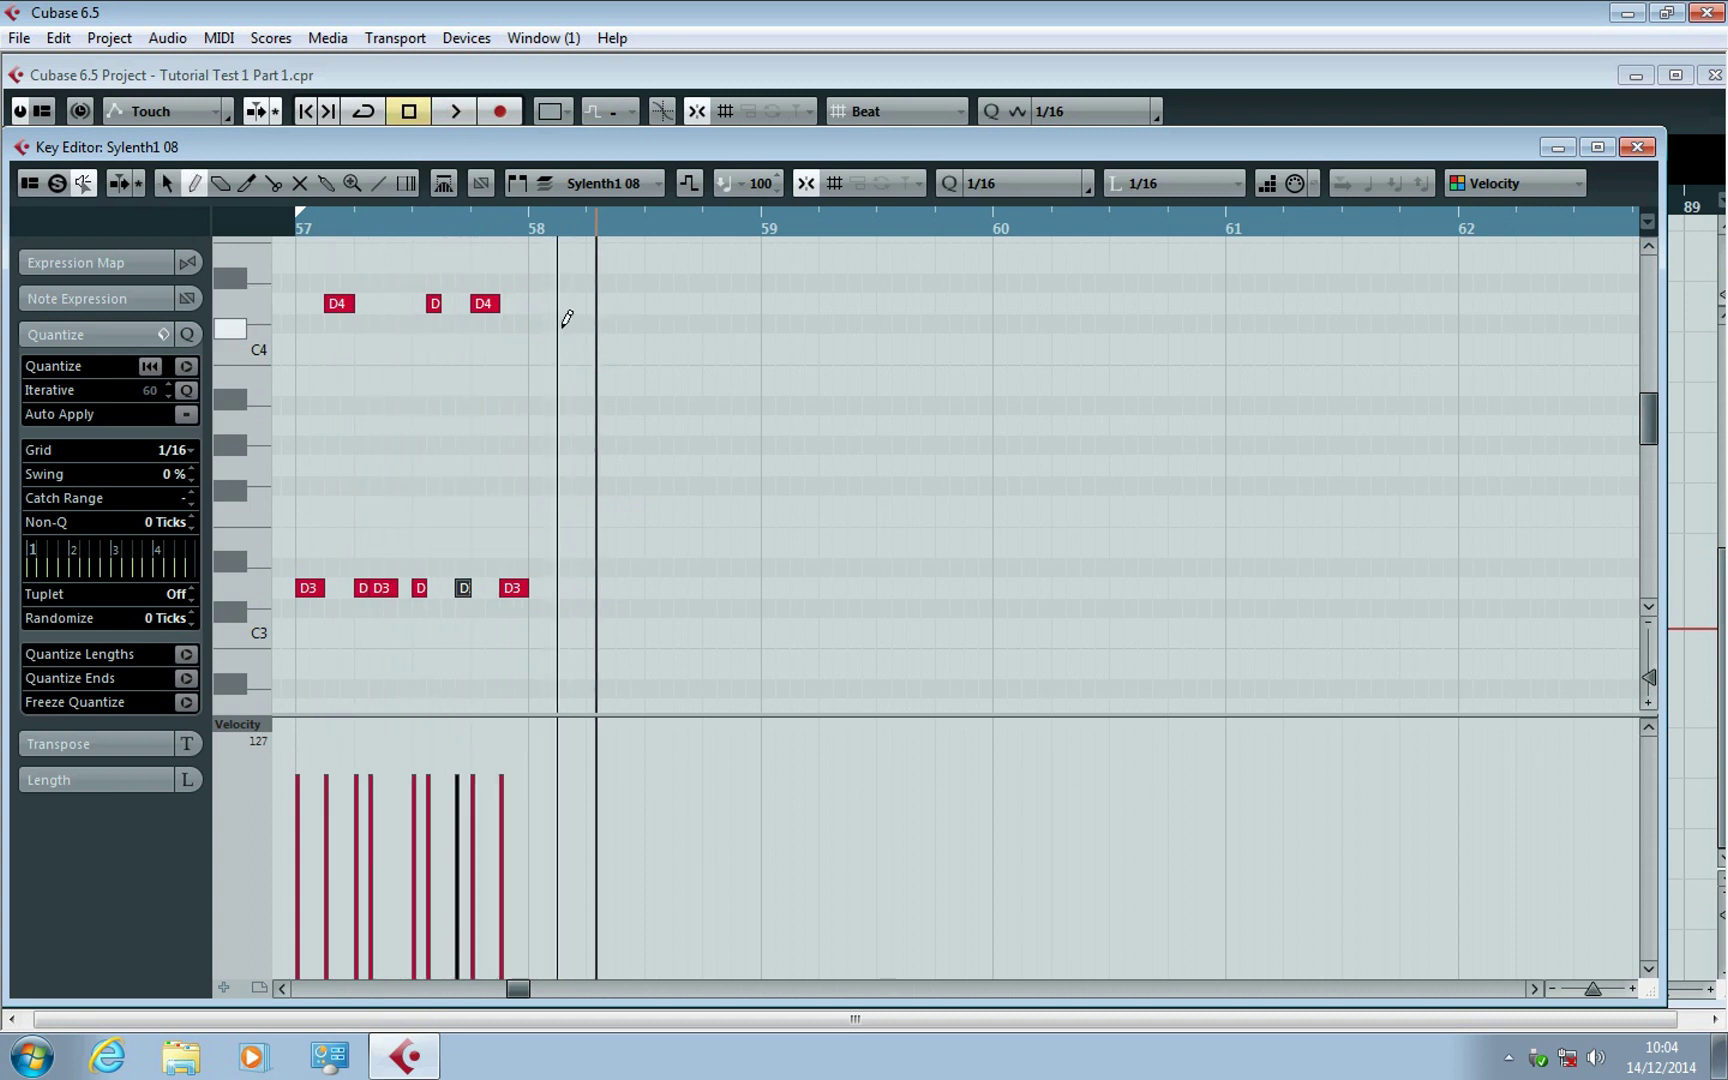
pyautogui.rightClick(566, 318)
pyautogui.click(562, 328)
pyautogui.moveTo(645, 622); pyautogui.dragTo(457, 503)
pyautogui.scroll(-2, 288, 520)
pyautogui.moveTo(549, 501); pyautogui.dragTo(545, 533)
pyautogui.click(288, 230)
pyautogui.press('space')
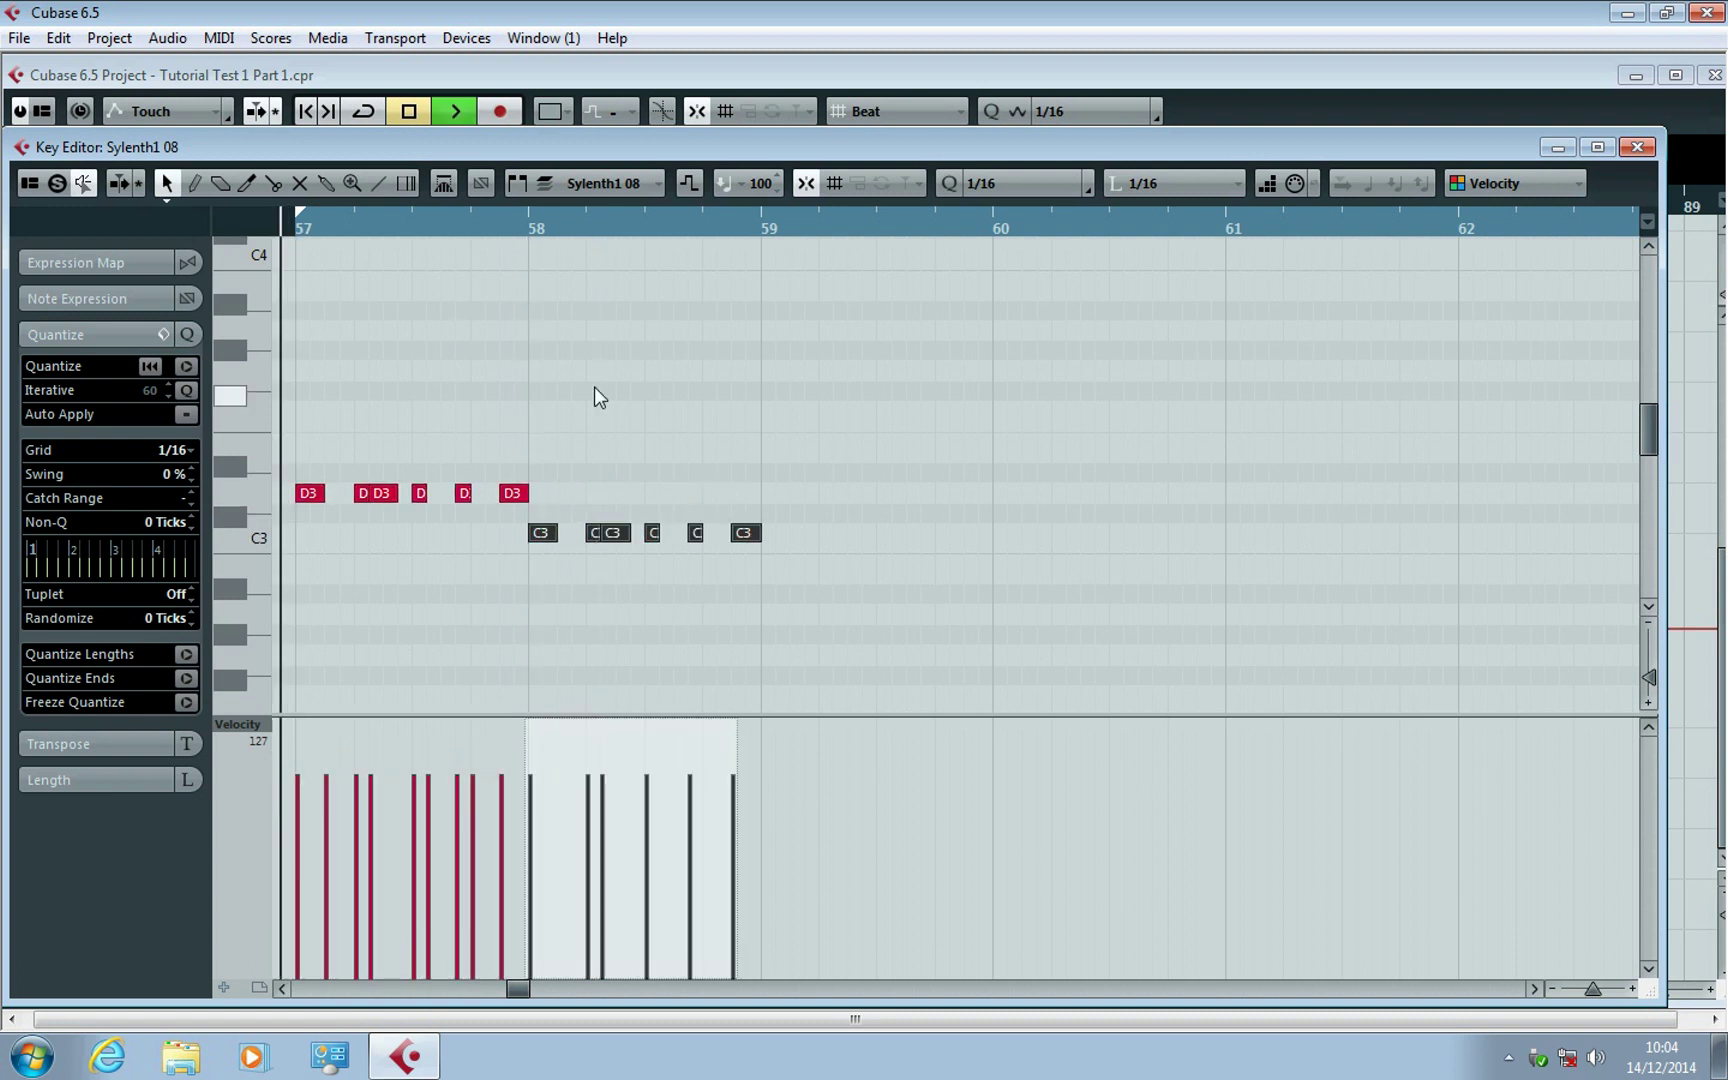
# Copy the three D4 notes of bar 57 into bar 58 and raise the copies to E4.
pyautogui.scroll(2, 599, 387)
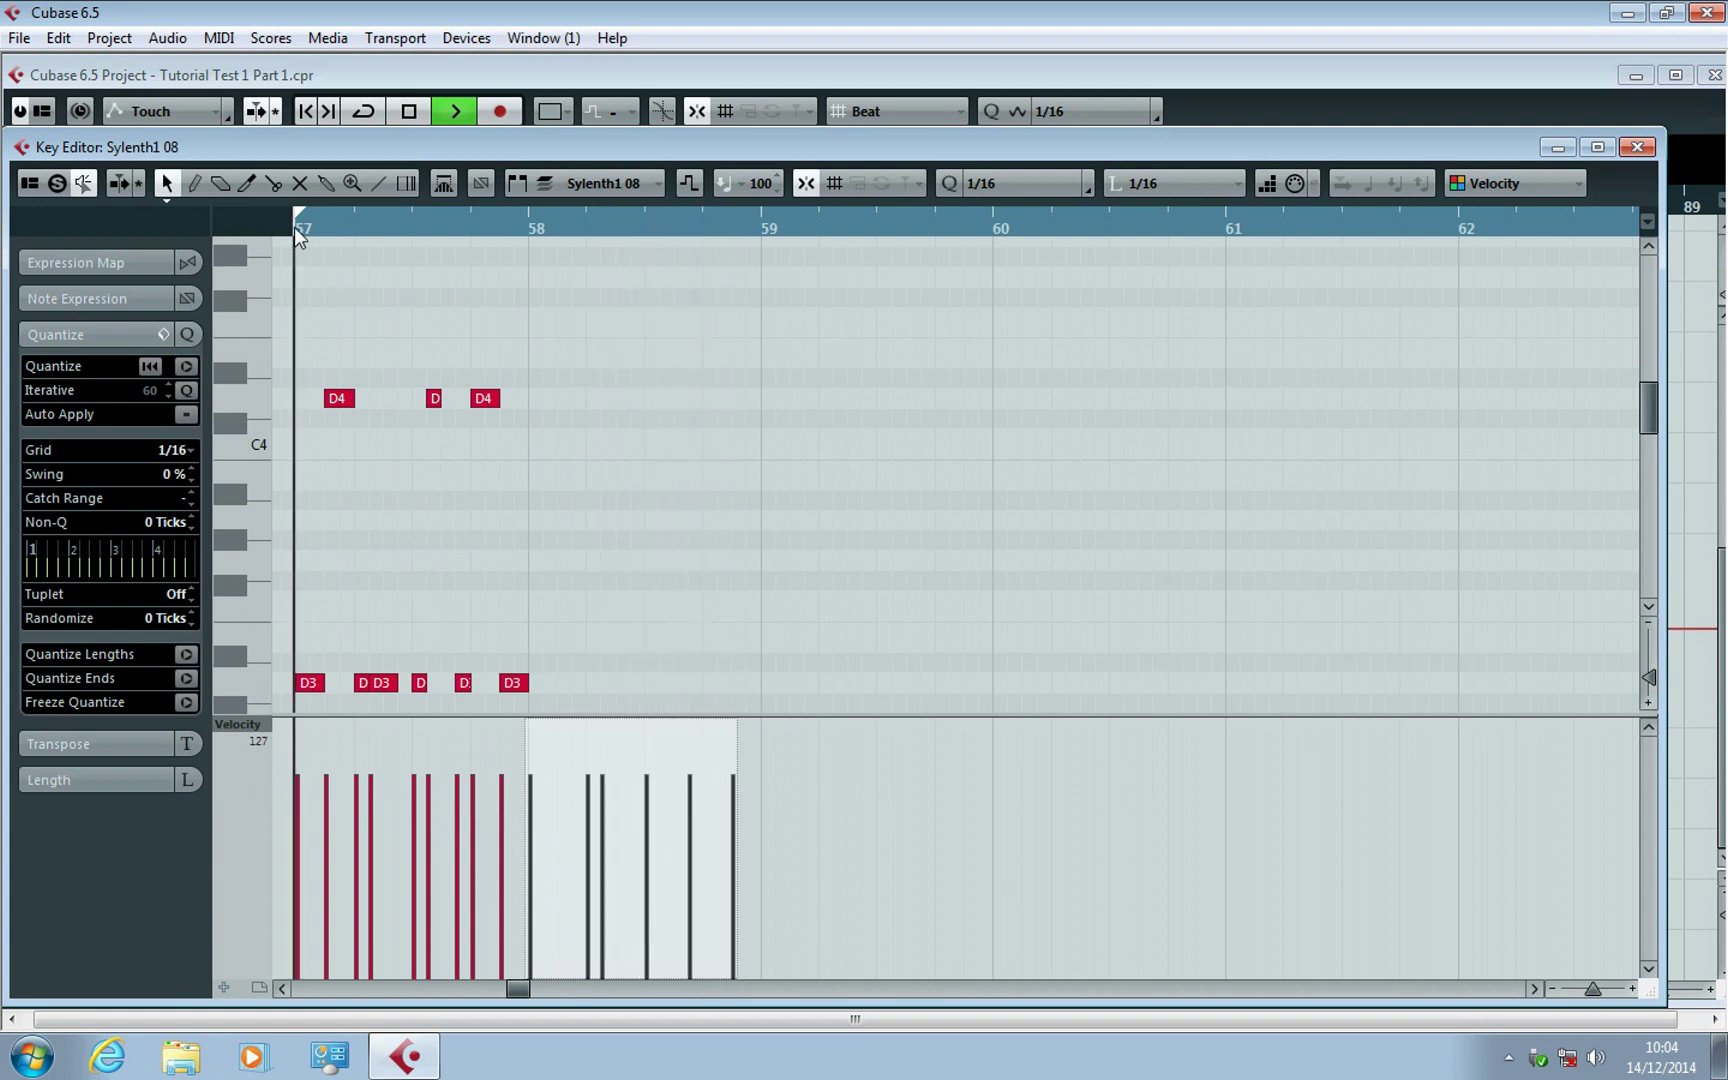
pyautogui.scroll(-2, 609, 387)
pyautogui.rightClick(609, 387)
pyautogui.click(637, 387)
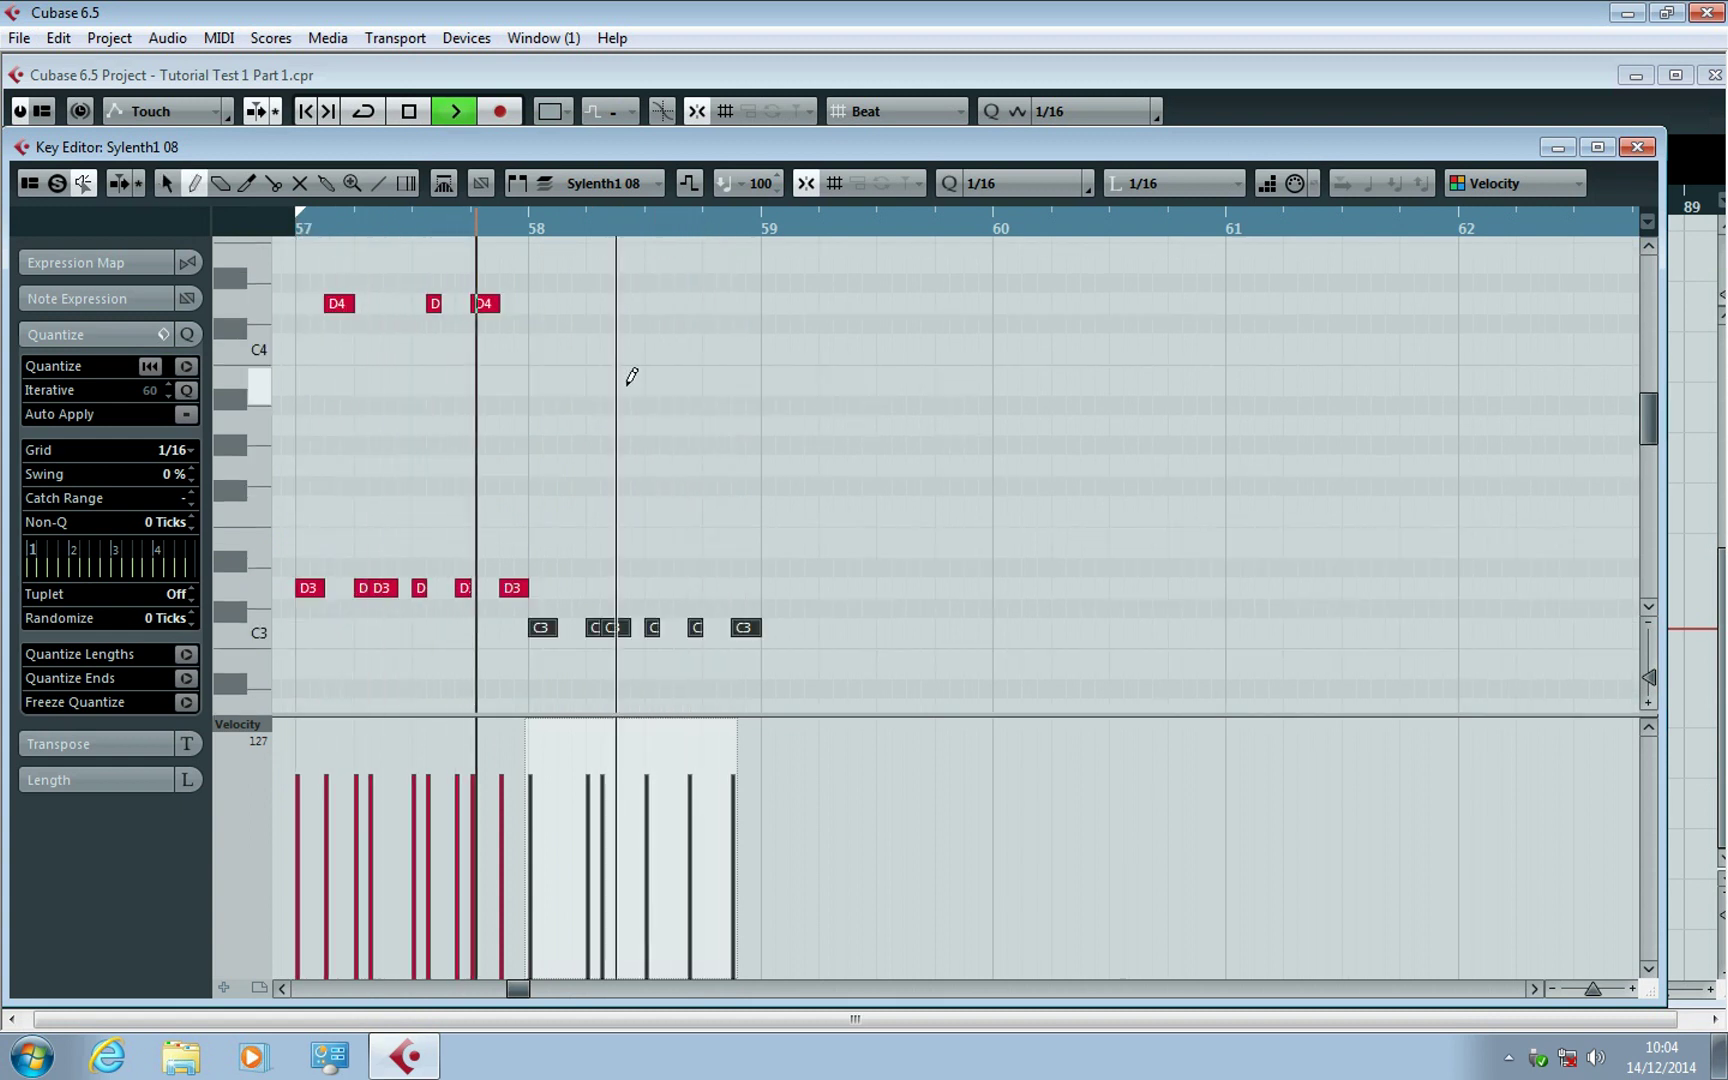
pyautogui.press('space')
pyautogui.click(538, 280)
pyautogui.rightClick(539, 279)
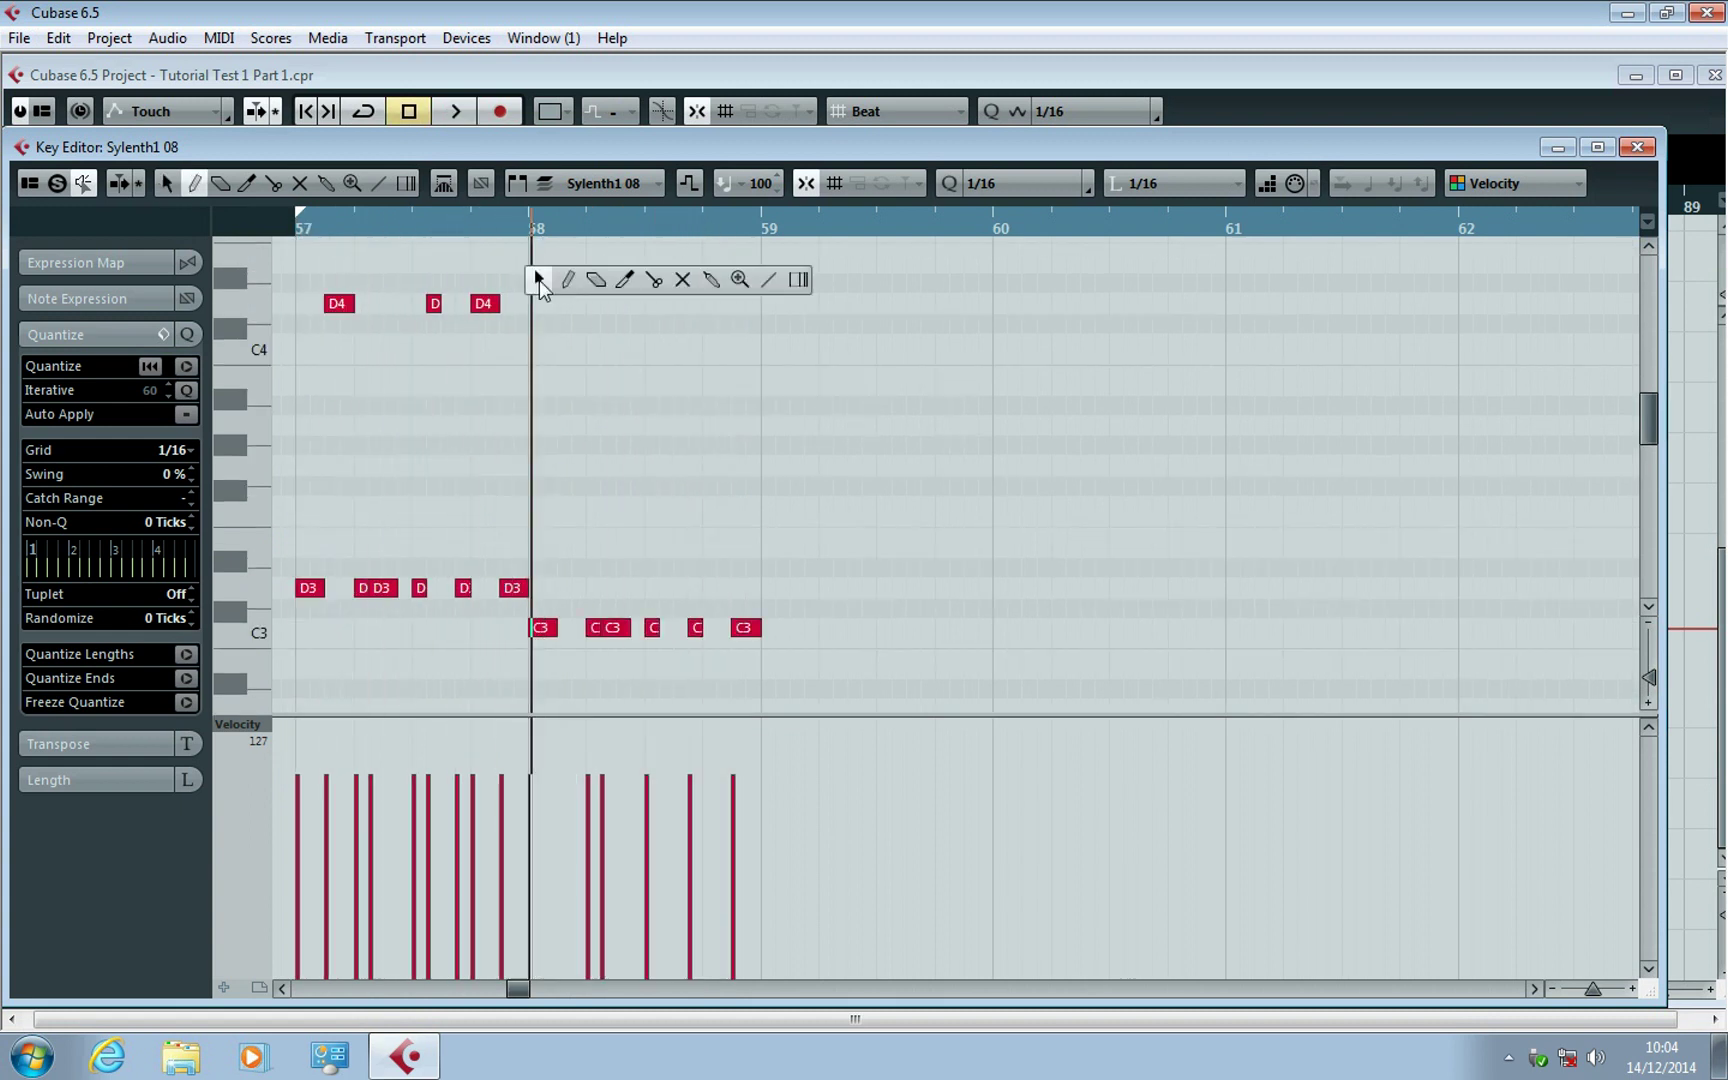
pyautogui.click(539, 279)
pyautogui.scroll(2, 539, 279)
pyautogui.moveTo(539, 376)
pyautogui.mouseDown()
pyautogui.moveTo(539, 358)
pyautogui.moveTo(336, 396)
pyautogui.moveTo(573, 408)
pyautogui.moveTo(566, 366)
pyautogui.mouseUp()
pyautogui.press('Delete')
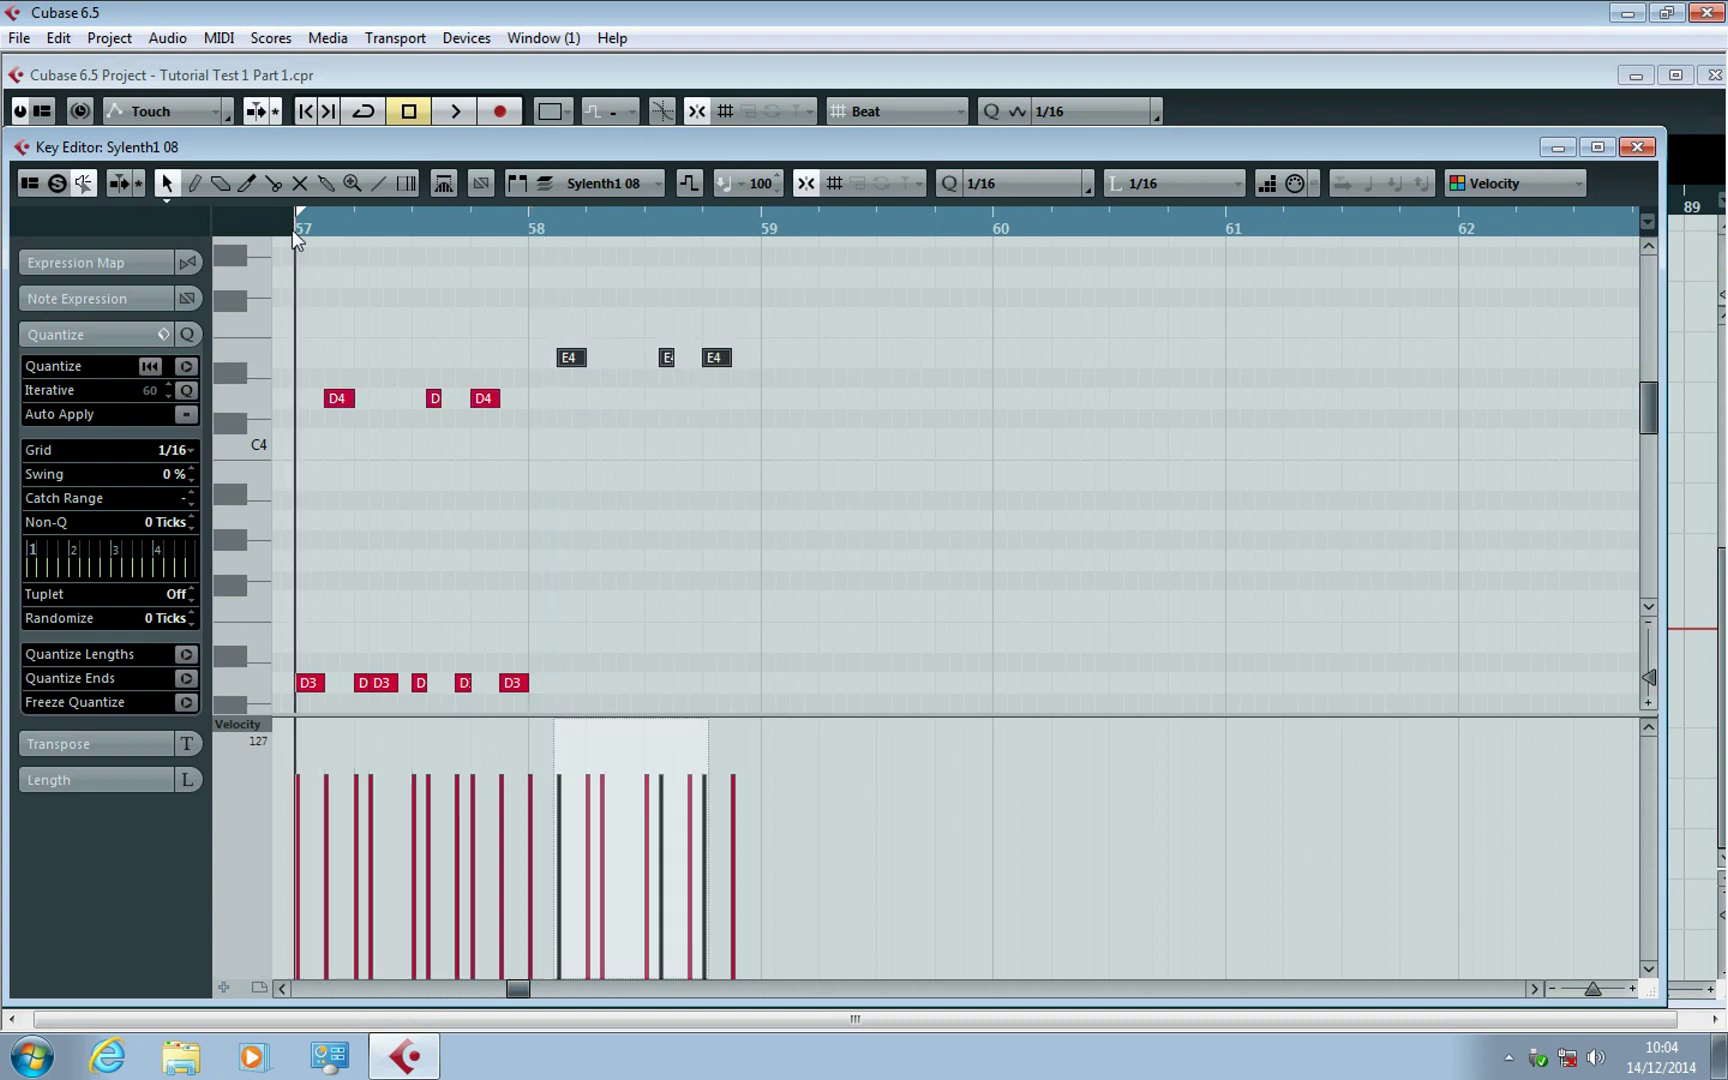
# Play the pattern and copy the C3 notes of bar 58 into bar 59, lowering the copies to G#2.
pyautogui.press('space')
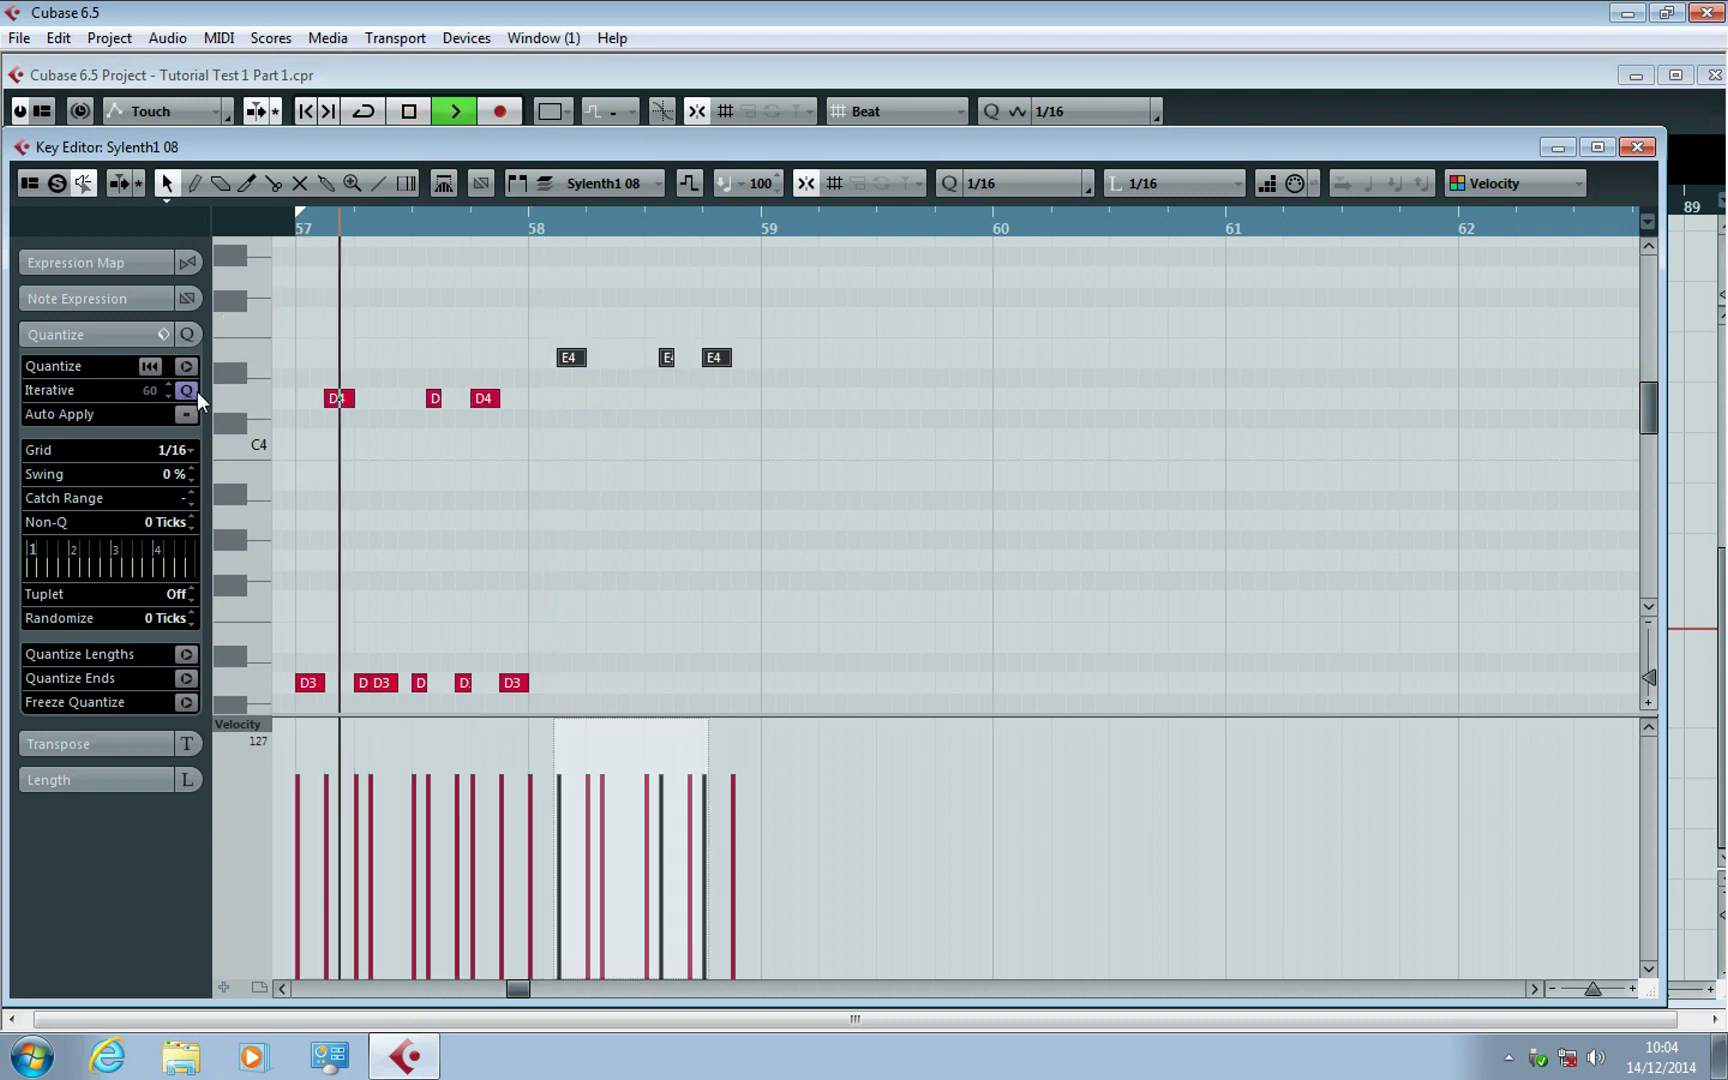
pyautogui.press('space')
pyautogui.rightClick(845, 358)
pyautogui.click(878, 343)
pyautogui.scroll(-4, 876, 344)
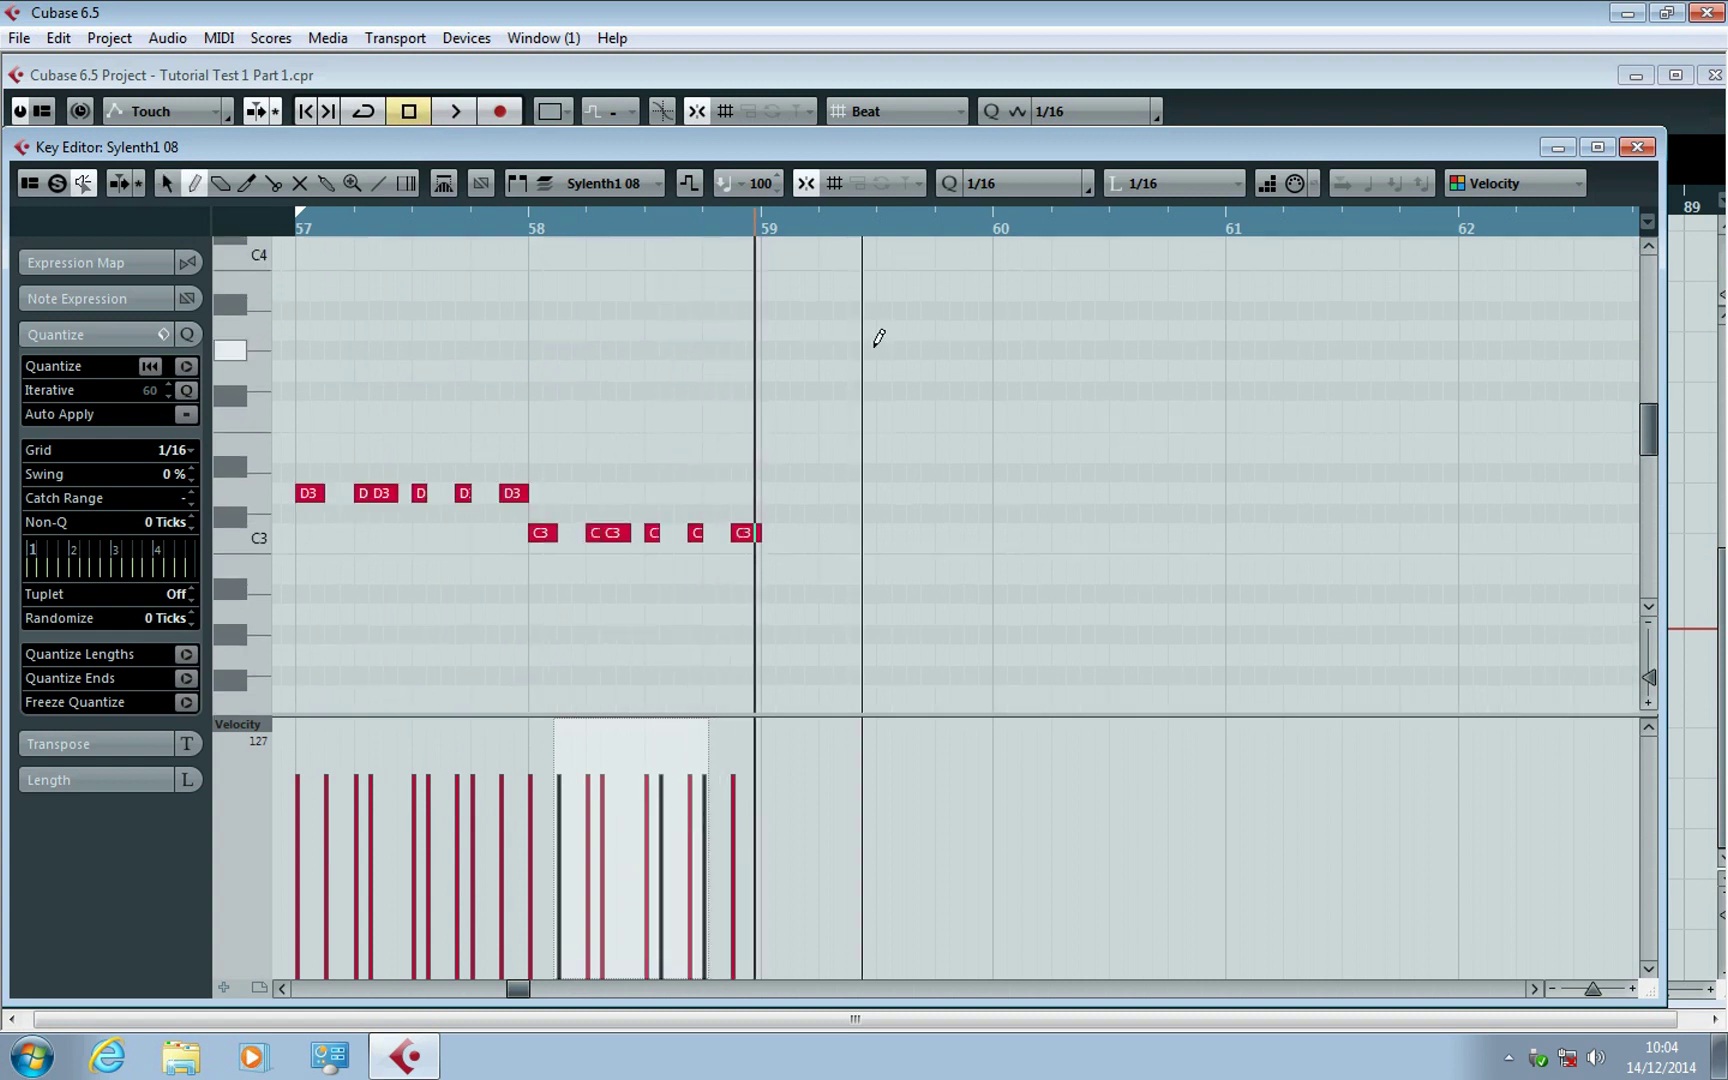
pyautogui.click(845, 393)
pyautogui.moveTo(879, 616); pyautogui.dragTo(765, 639)
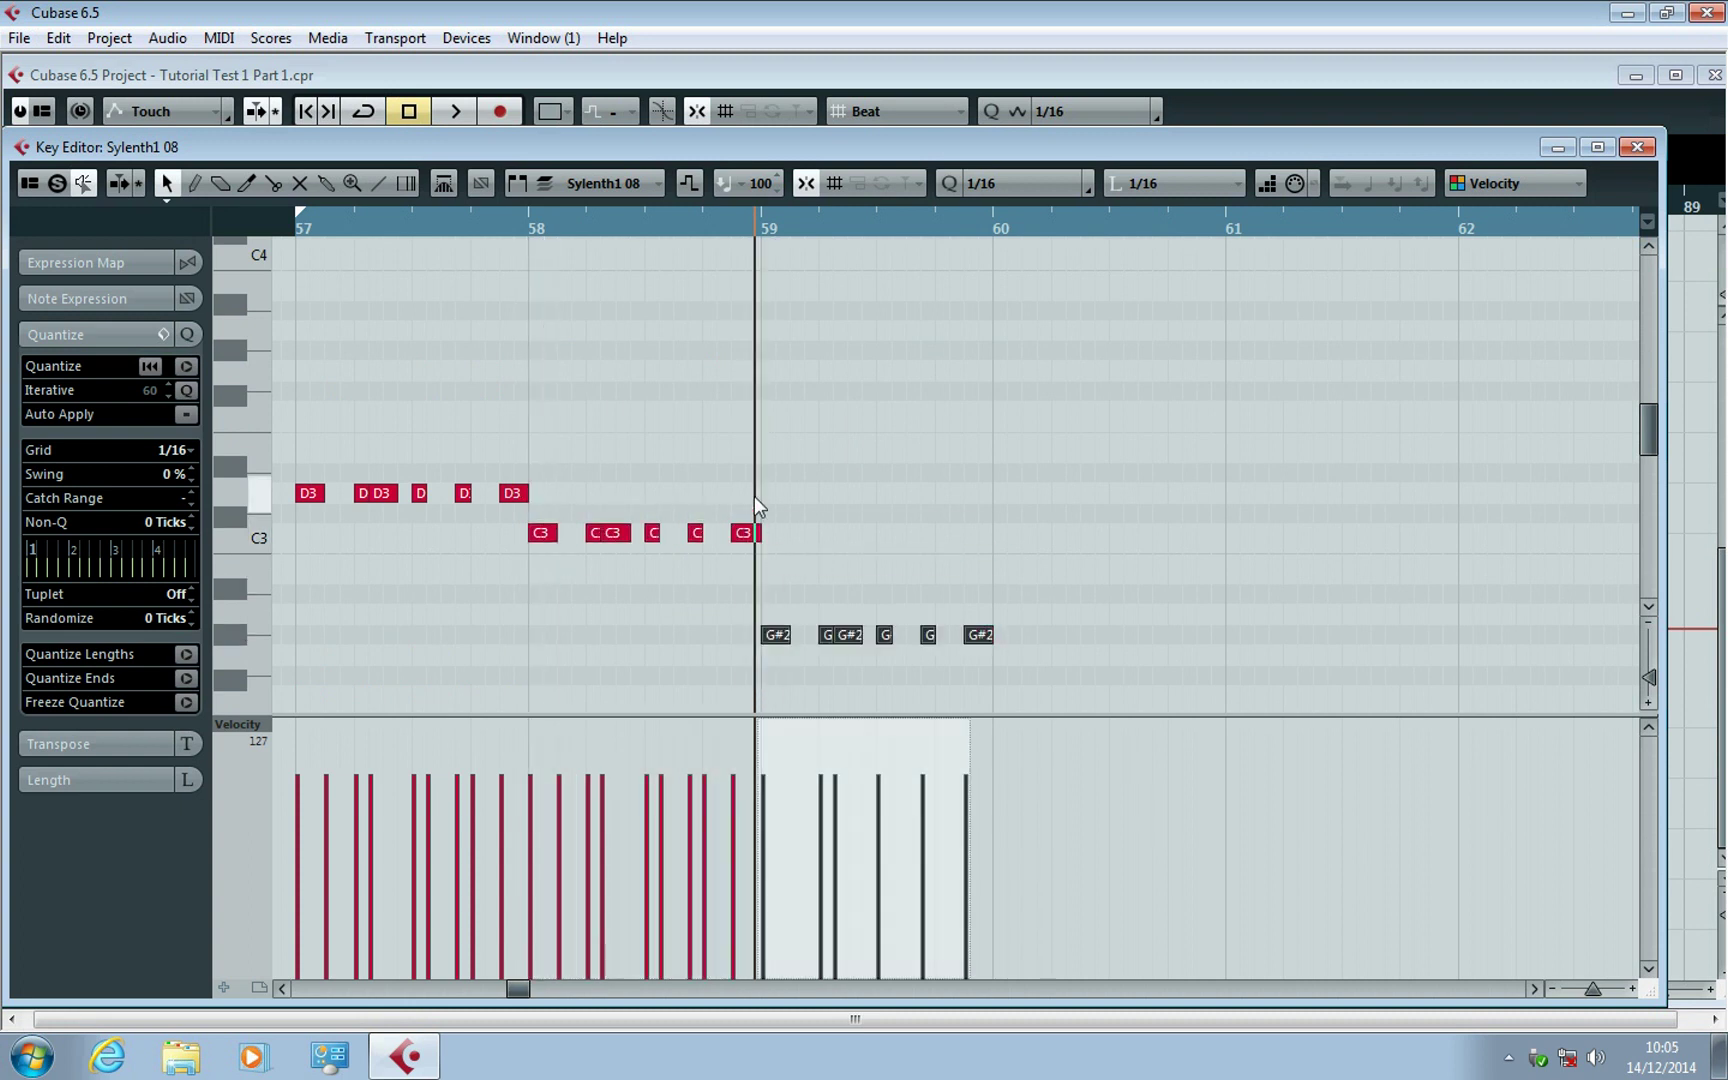
# Listen to the riff from bar 57 and lower the G#2 notes of bar 59 to G2.
pyautogui.press('space')
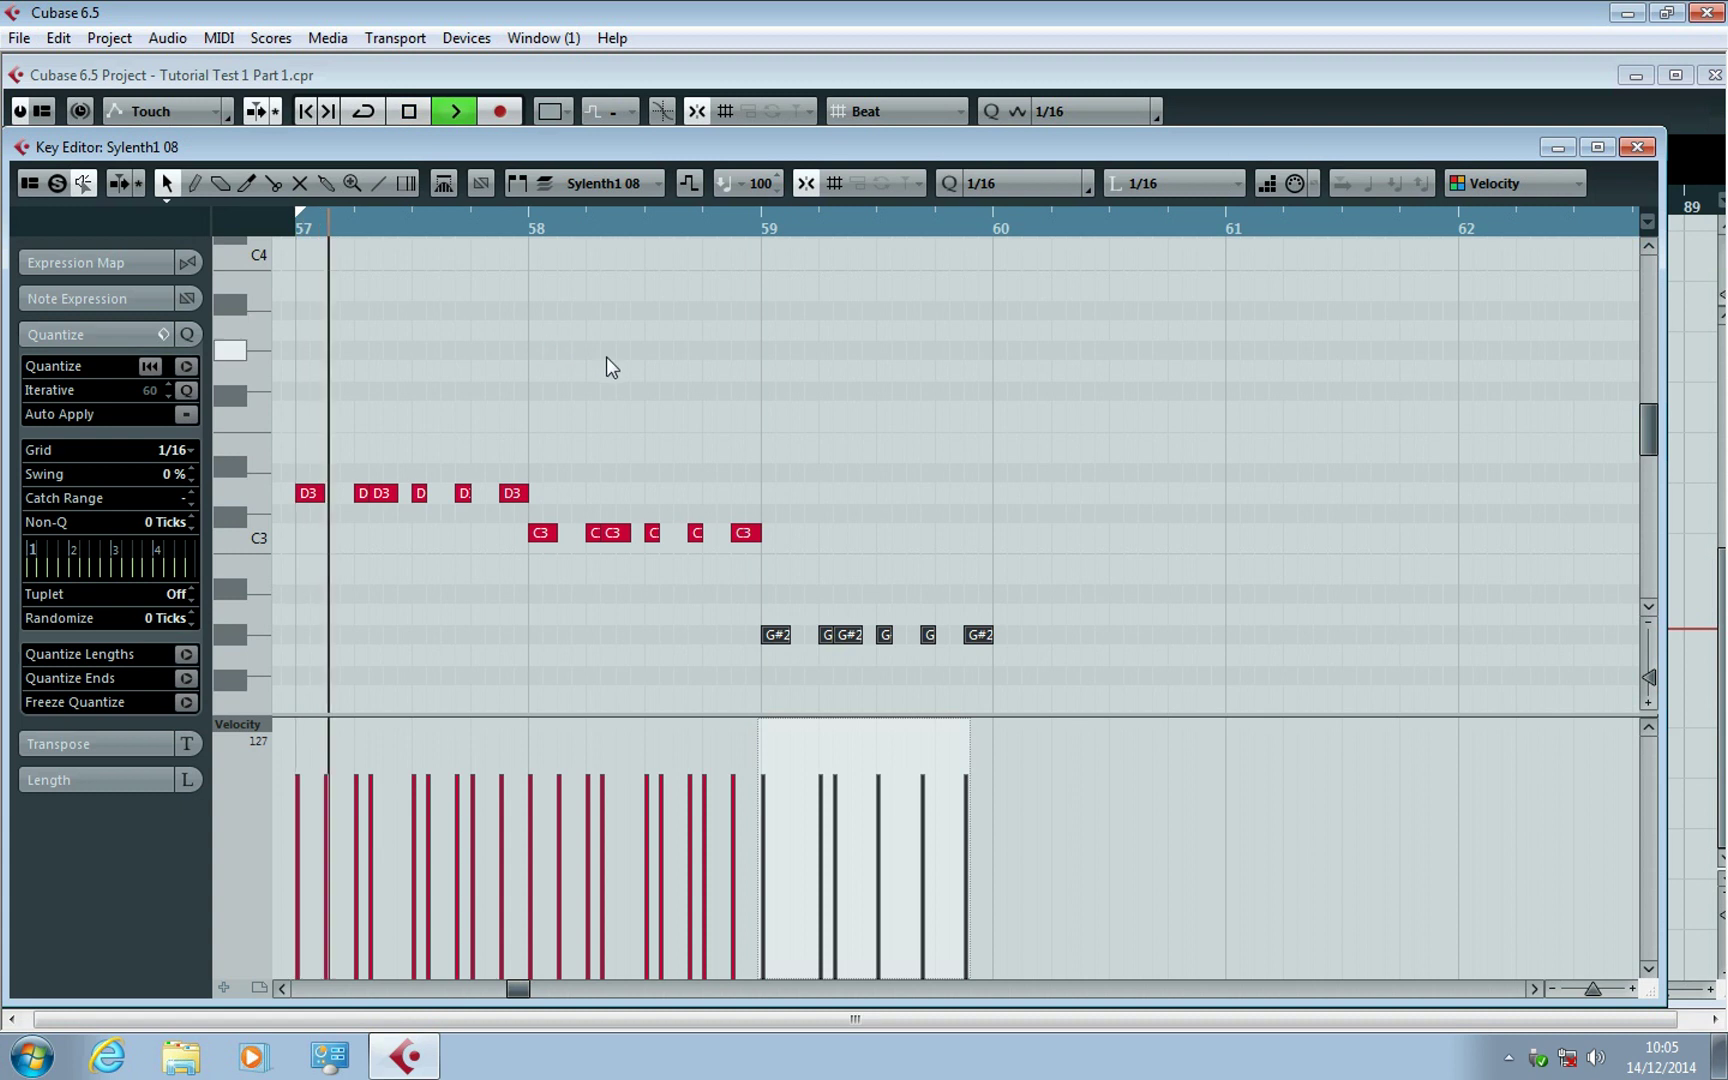
pyautogui.scroll(3, 606, 356)
pyautogui.scroll(-1, 610, 358)
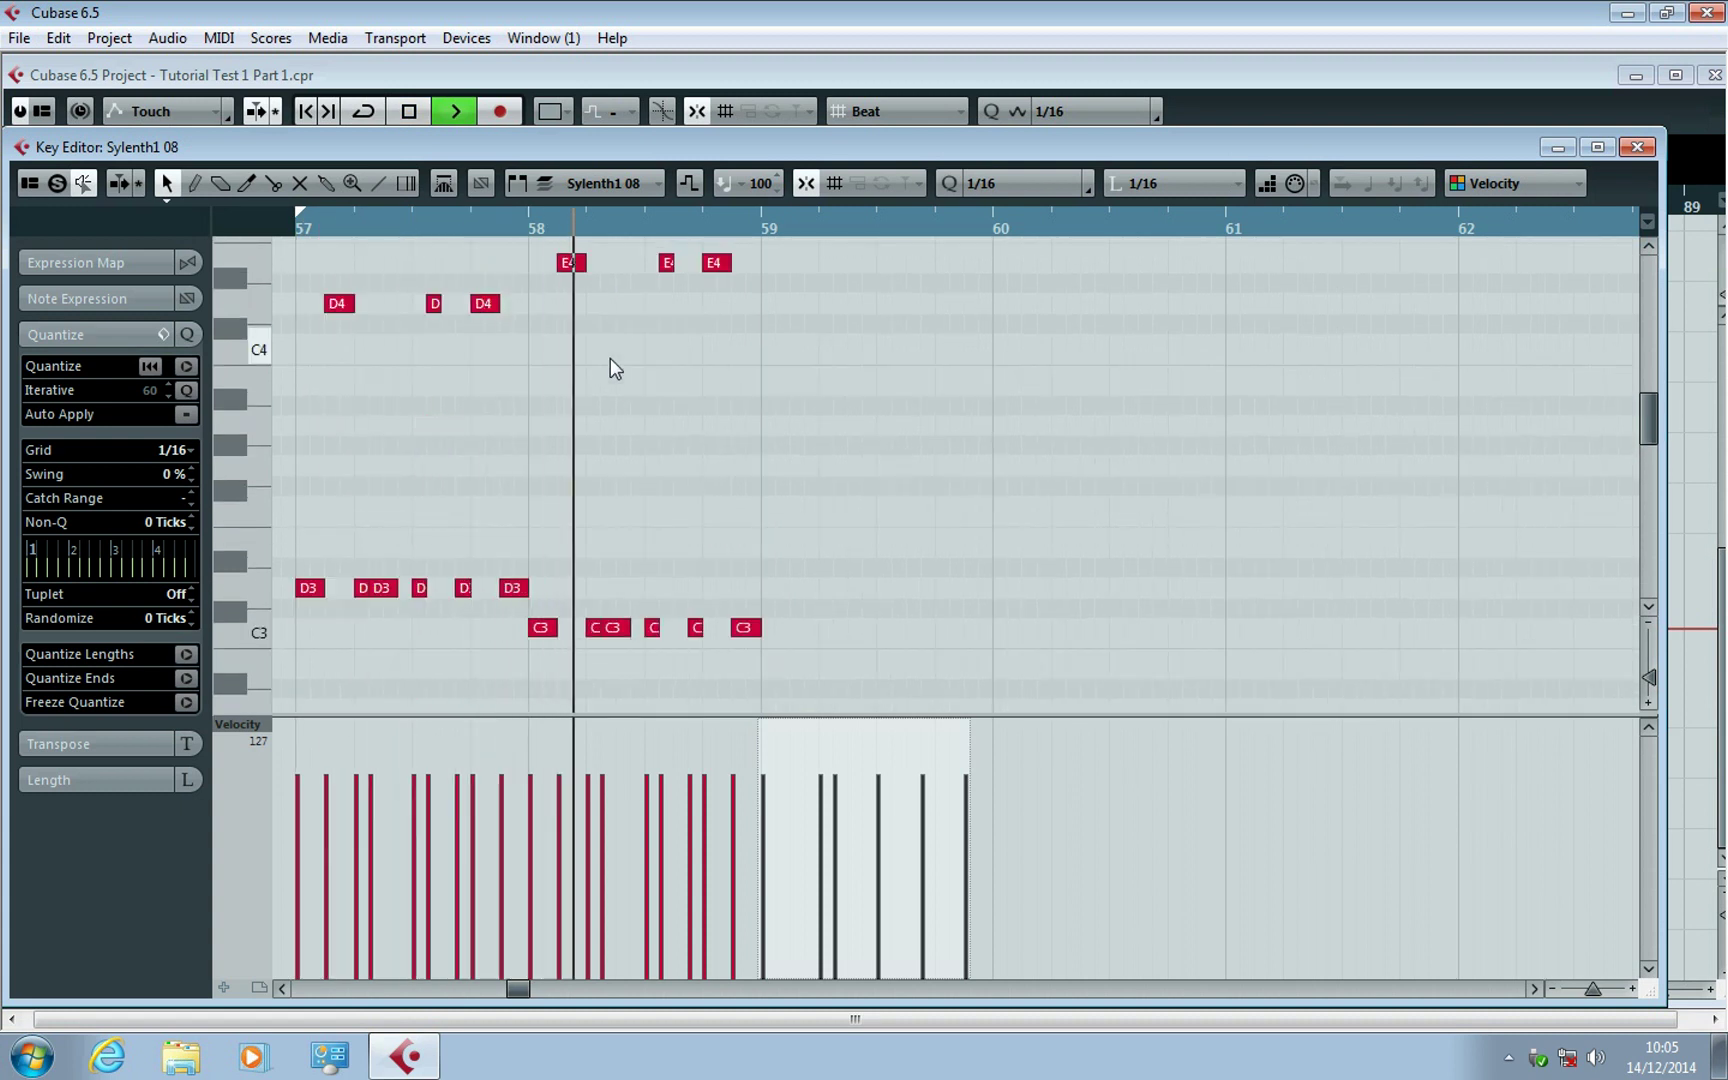
pyautogui.scroll(-3, 610, 358)
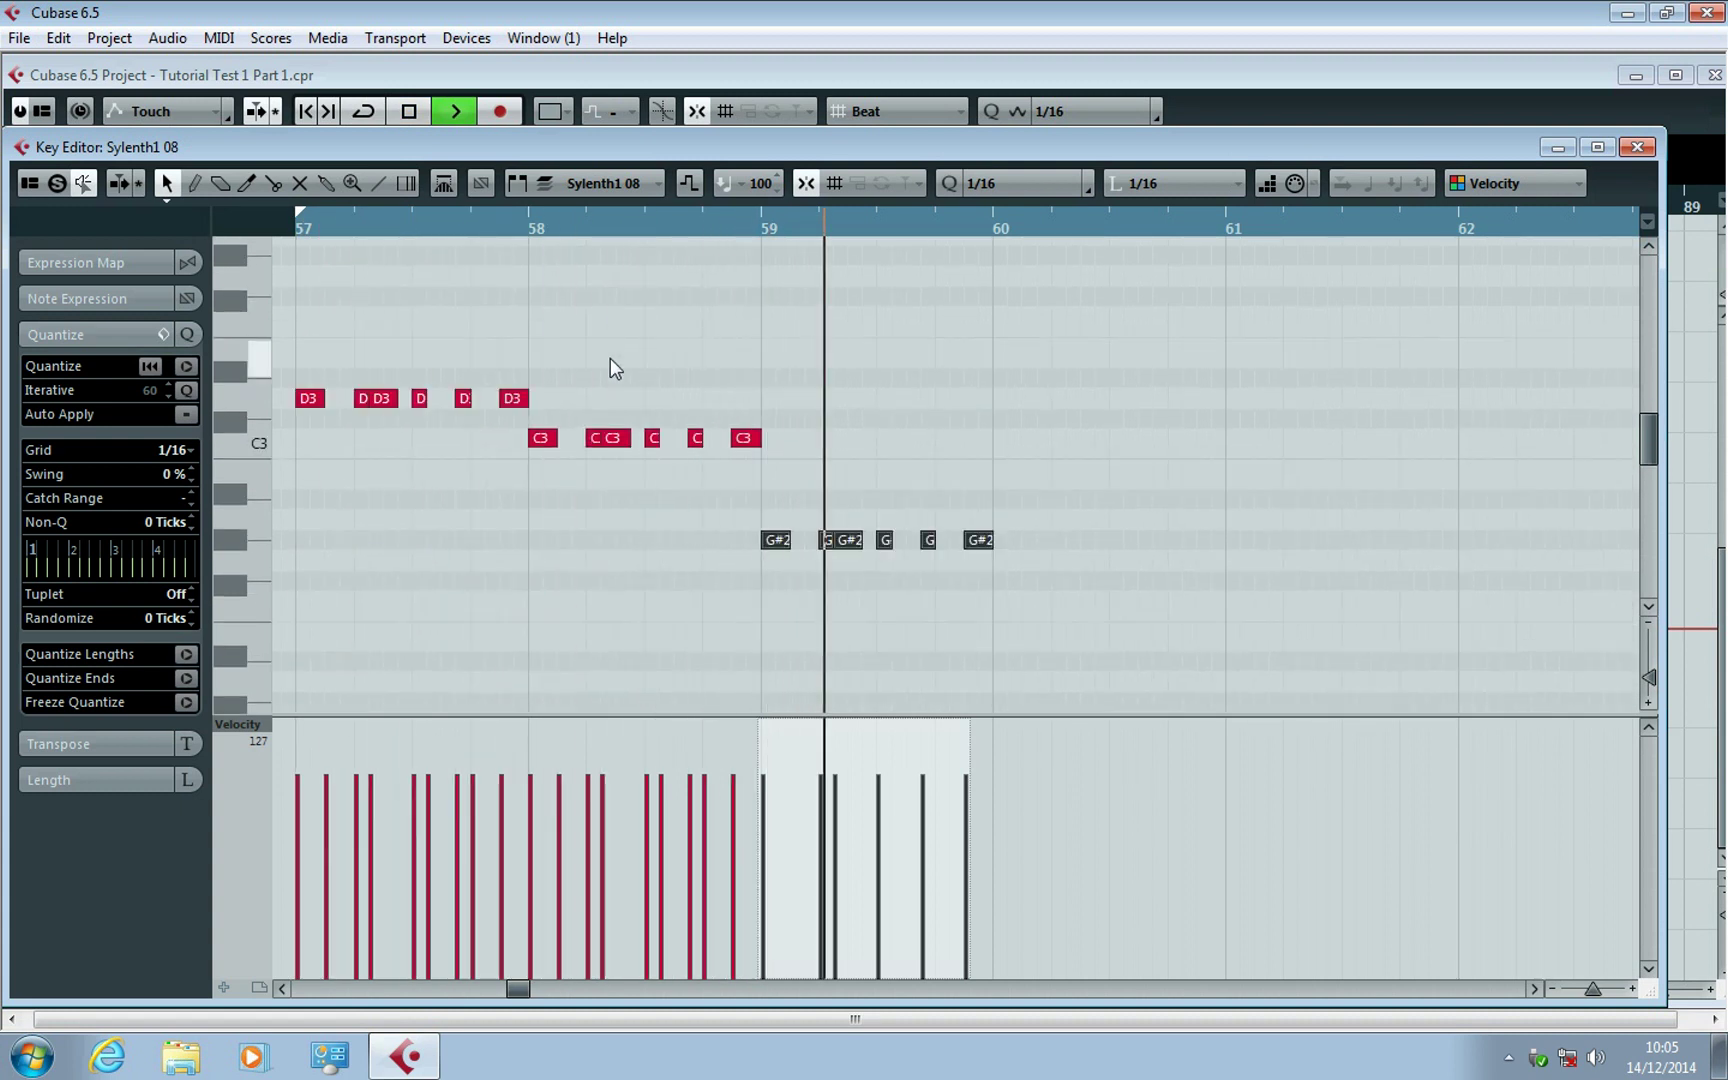
pyautogui.press('space')
pyautogui.moveTo(1106, 548); pyautogui.dragTo(774, 540)
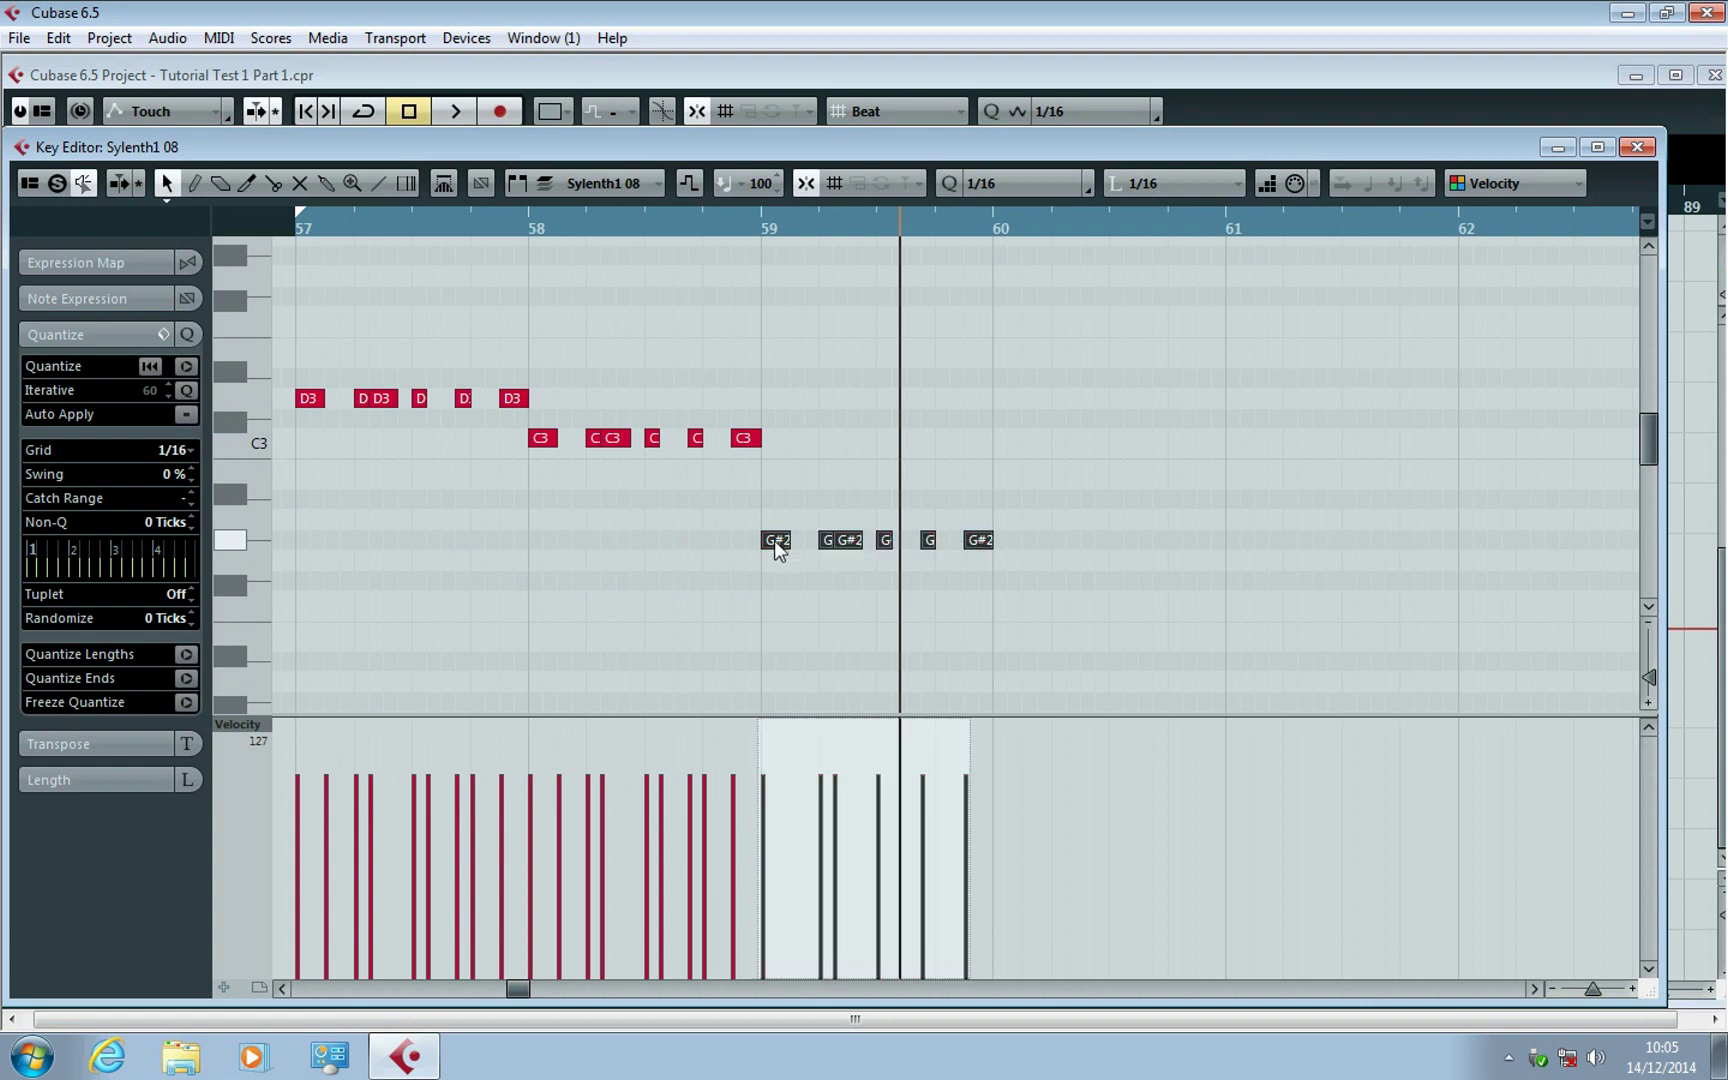
pyautogui.scroll(3, 796, 460)
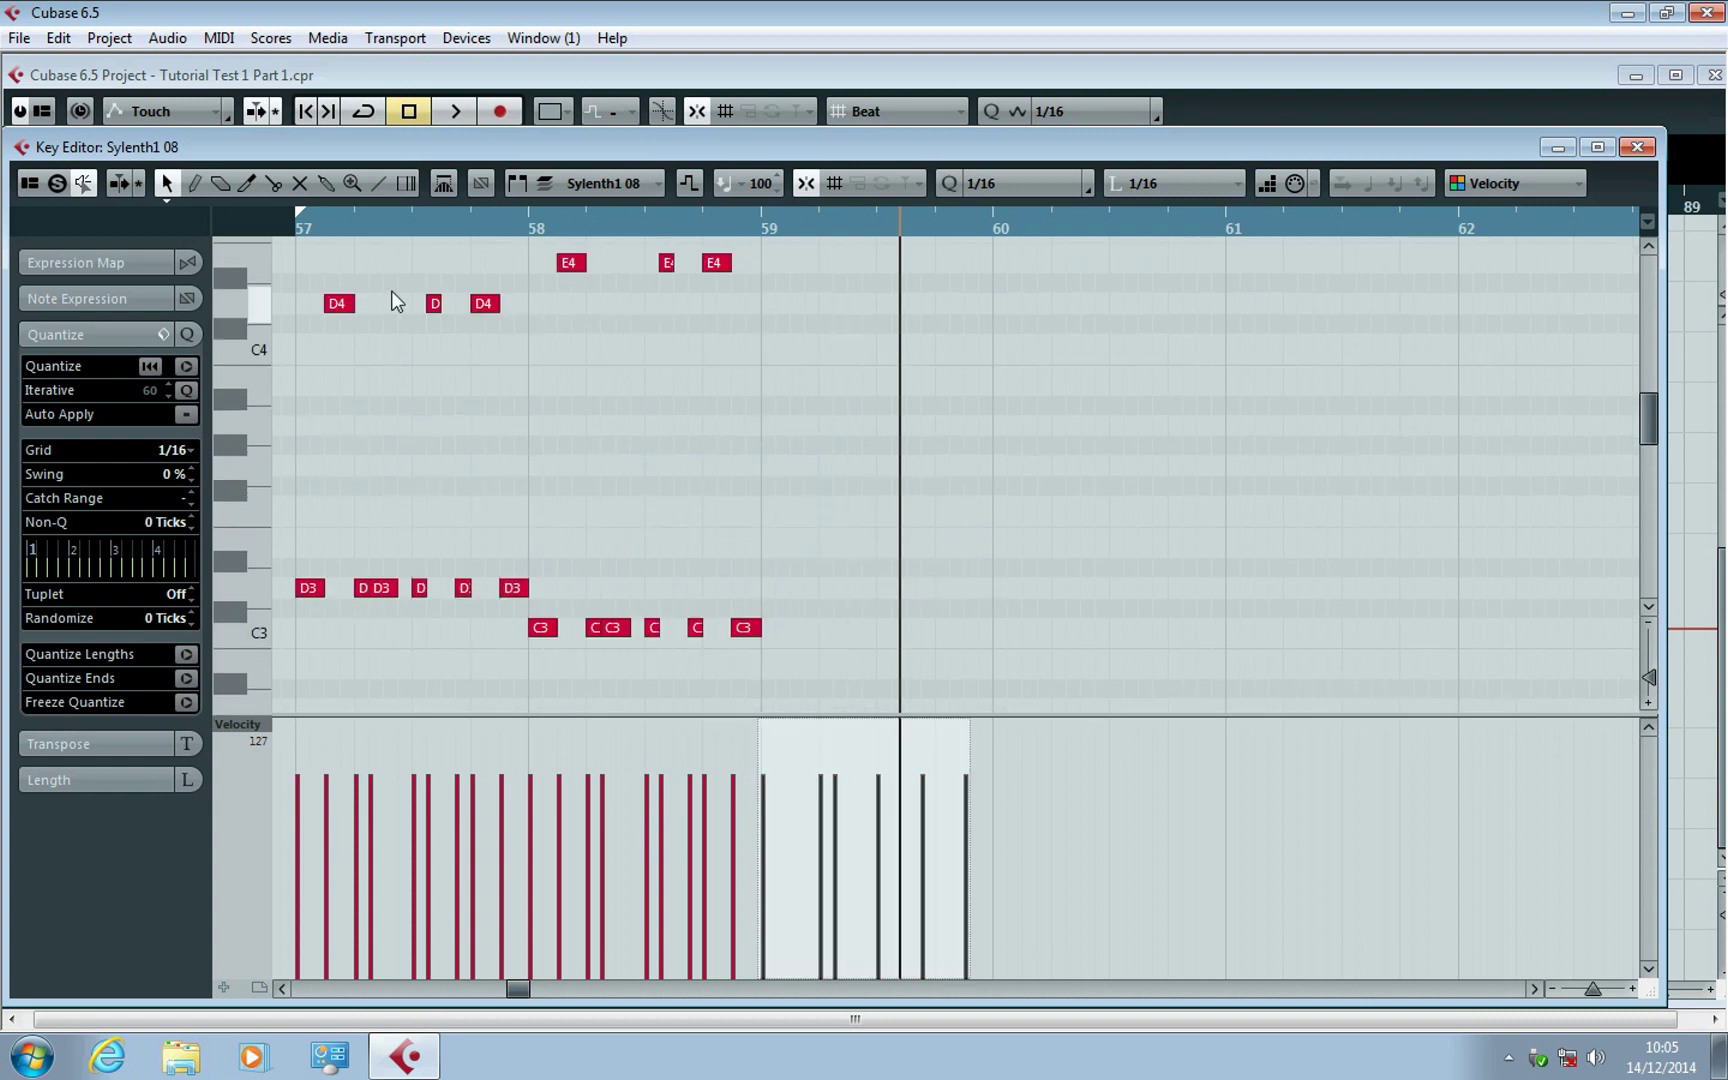
# Play from bar 57 and copy the three E4 notes of bar 58 to the start of bar 59 as C4.
pyautogui.click(296, 217)
pyautogui.scroll(3, 868, 436)
pyautogui.press('space')
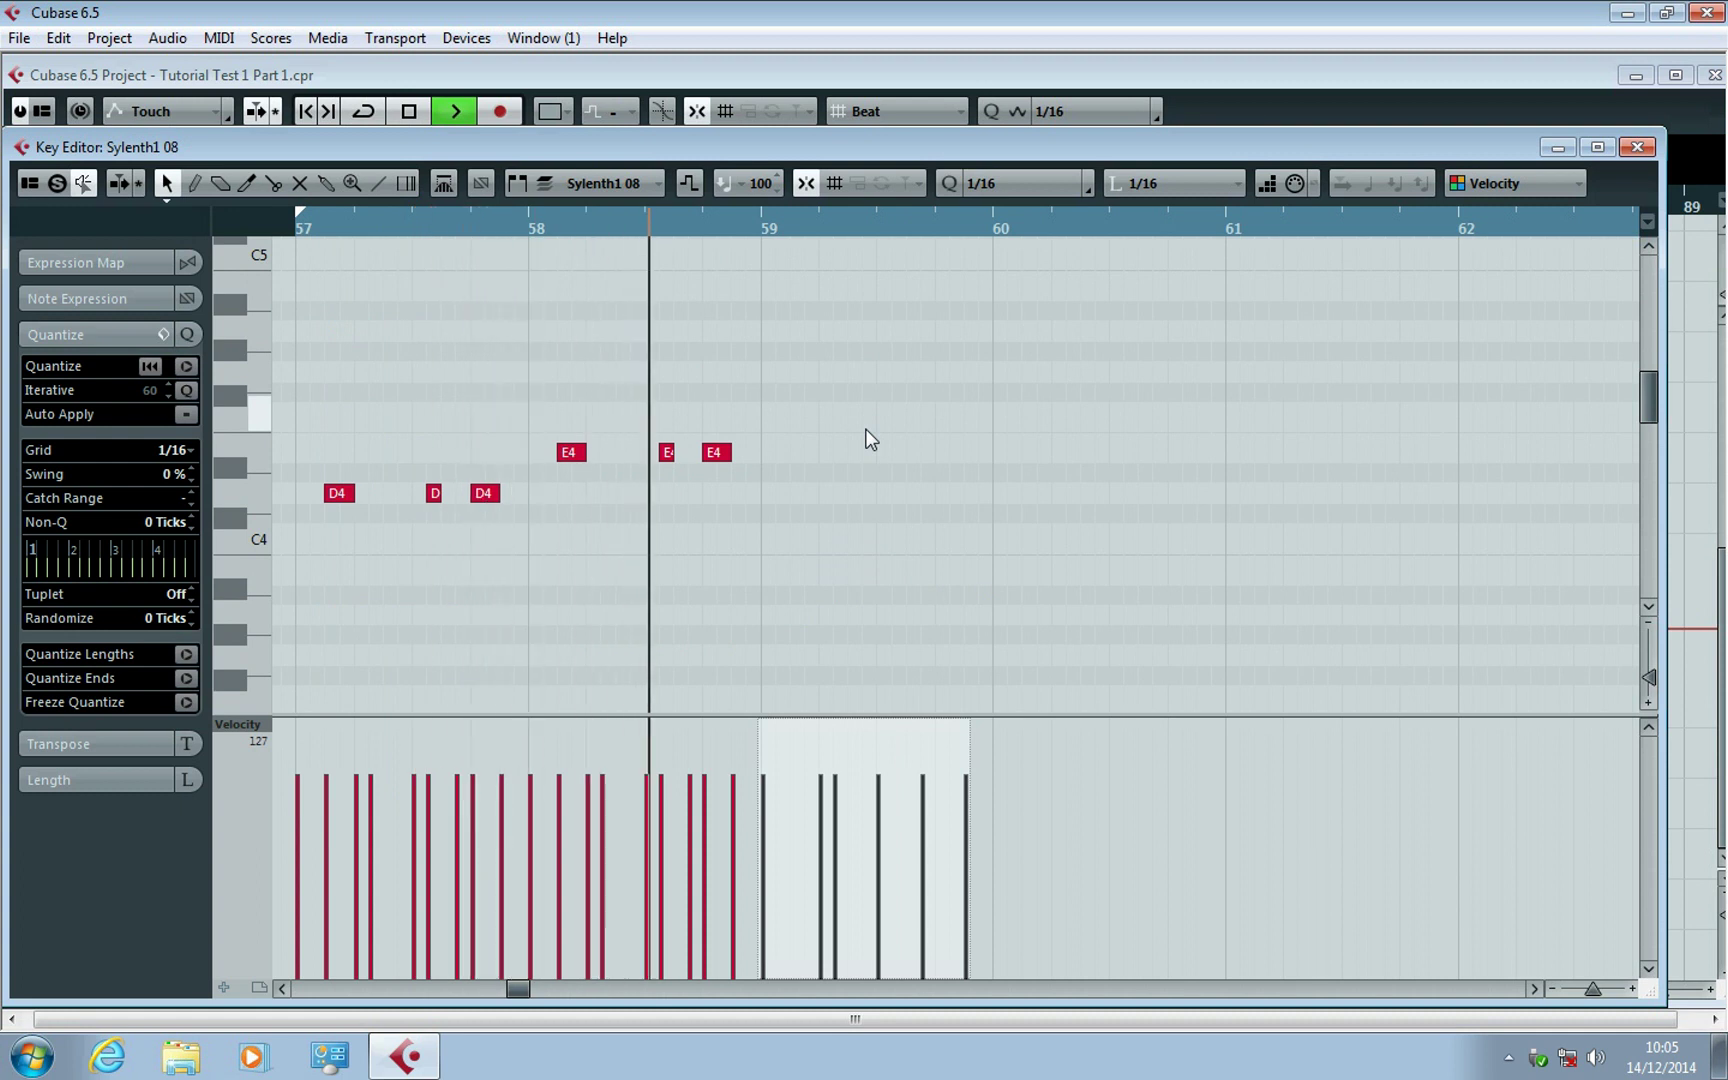
pyautogui.scroll(-1, 866, 430)
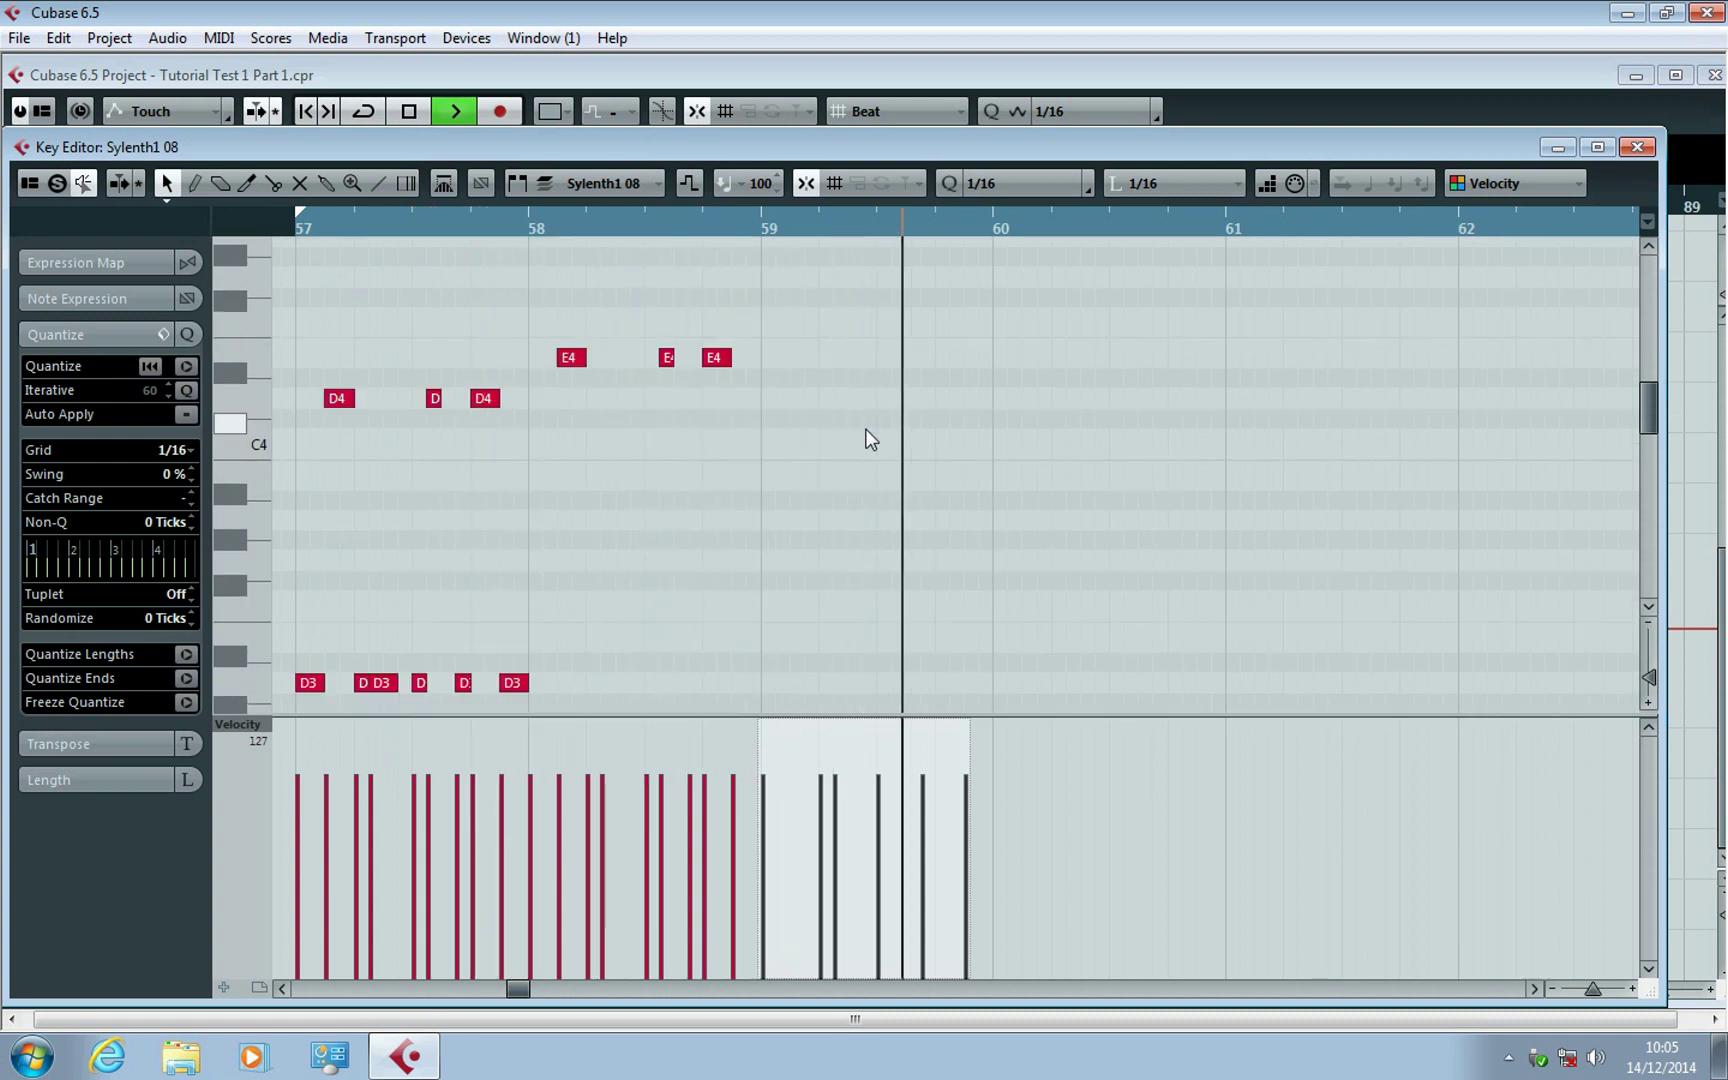
pyautogui.press('space')
pyautogui.moveTo(863, 428); pyautogui.dragTo(774, 437)
# Play the riff, lower the three C4 notes in bar 59 to A#3 and shift them an eighth note later.
pyautogui.click(293, 221)
pyautogui.press('space')
pyautogui.scroll(-2, 969, 369)
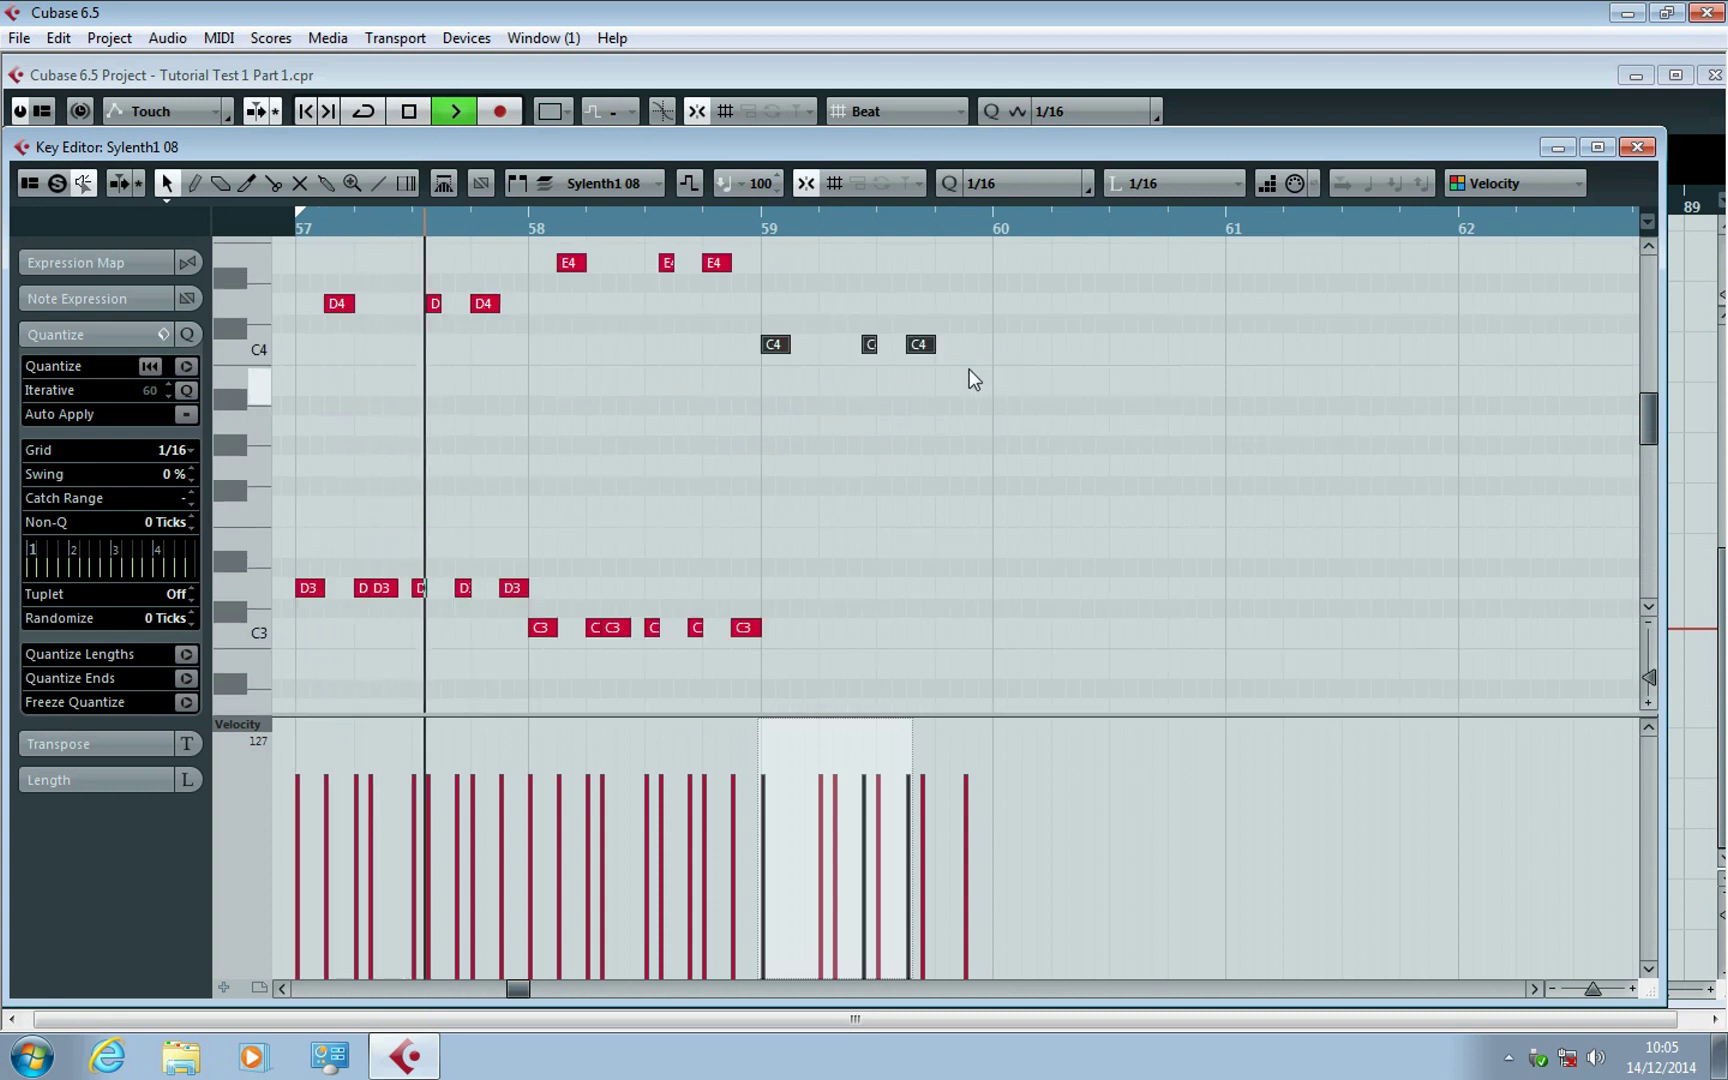
pyautogui.scroll(-2, 969, 369)
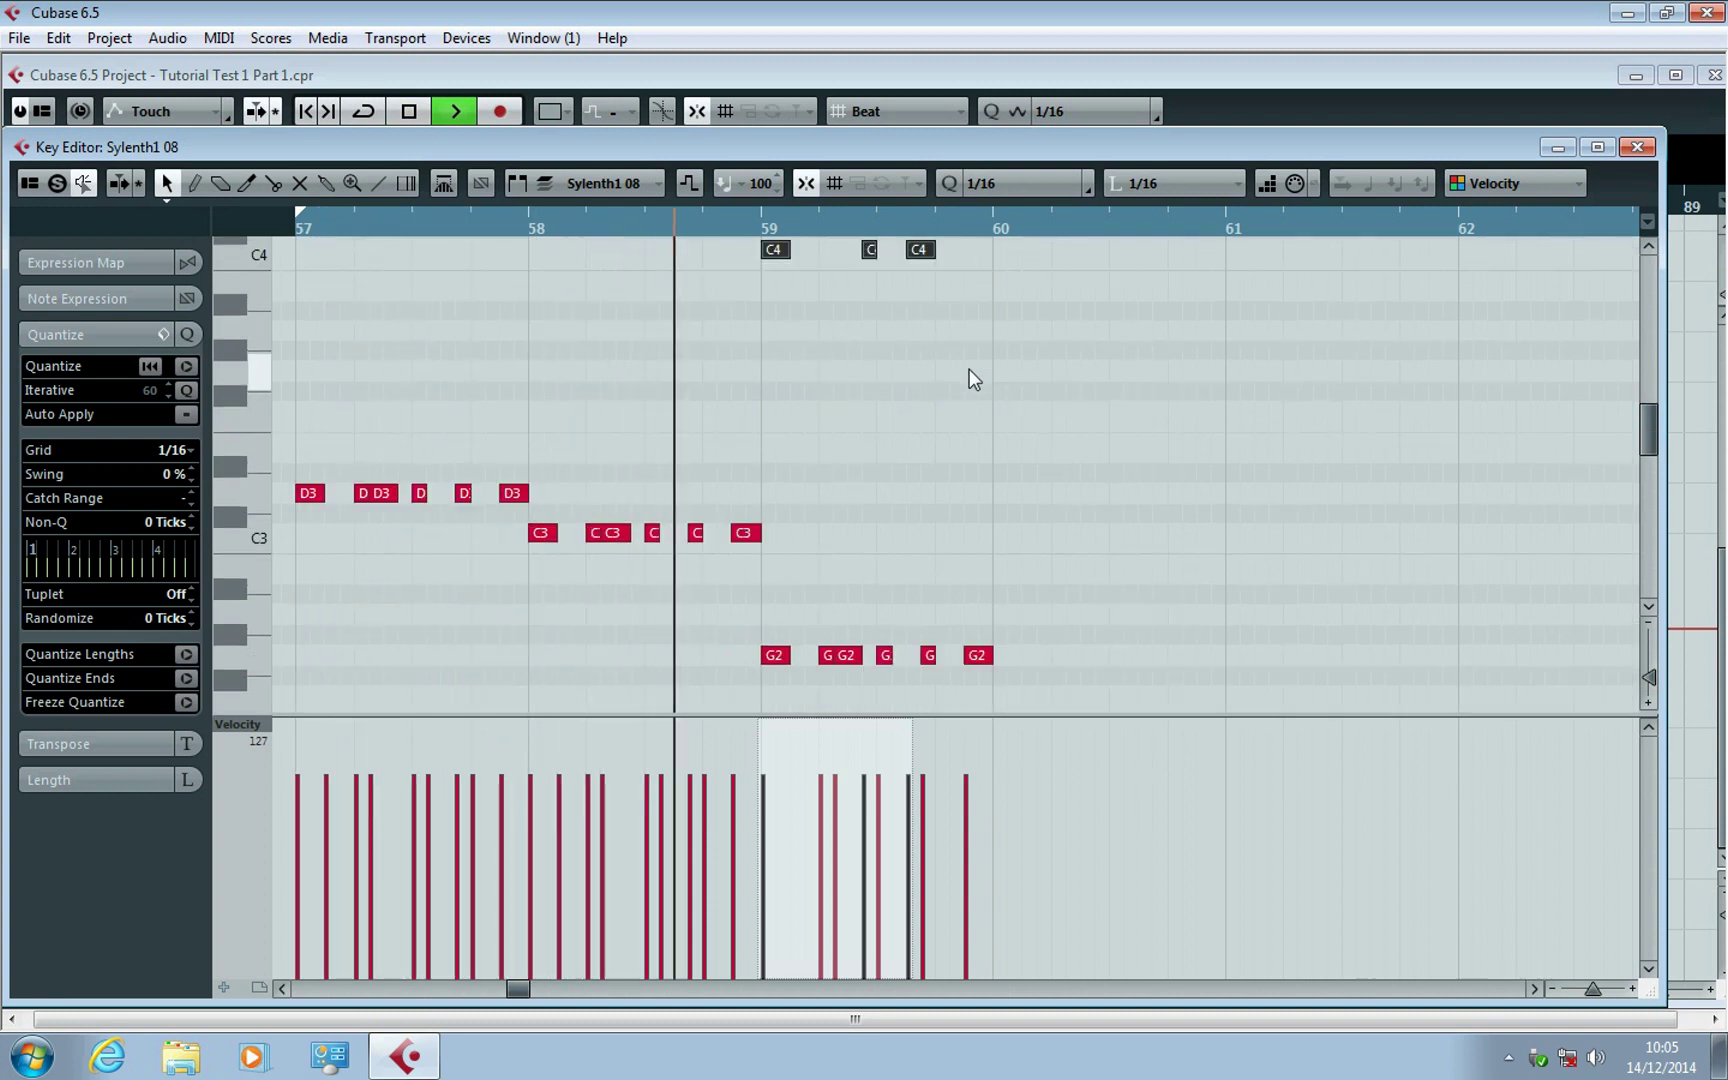
pyautogui.scroll(2, 969, 369)
pyautogui.press('space')
pyautogui.moveTo(1052, 472); pyautogui.dragTo(807, 495)
# Audition the riff from bar 57 and copy the G2 notes of bar 59 into bar 60 as A#2.
pyautogui.click(295, 228)
pyautogui.press('space')
pyautogui.scroll(-3, 1050, 378)
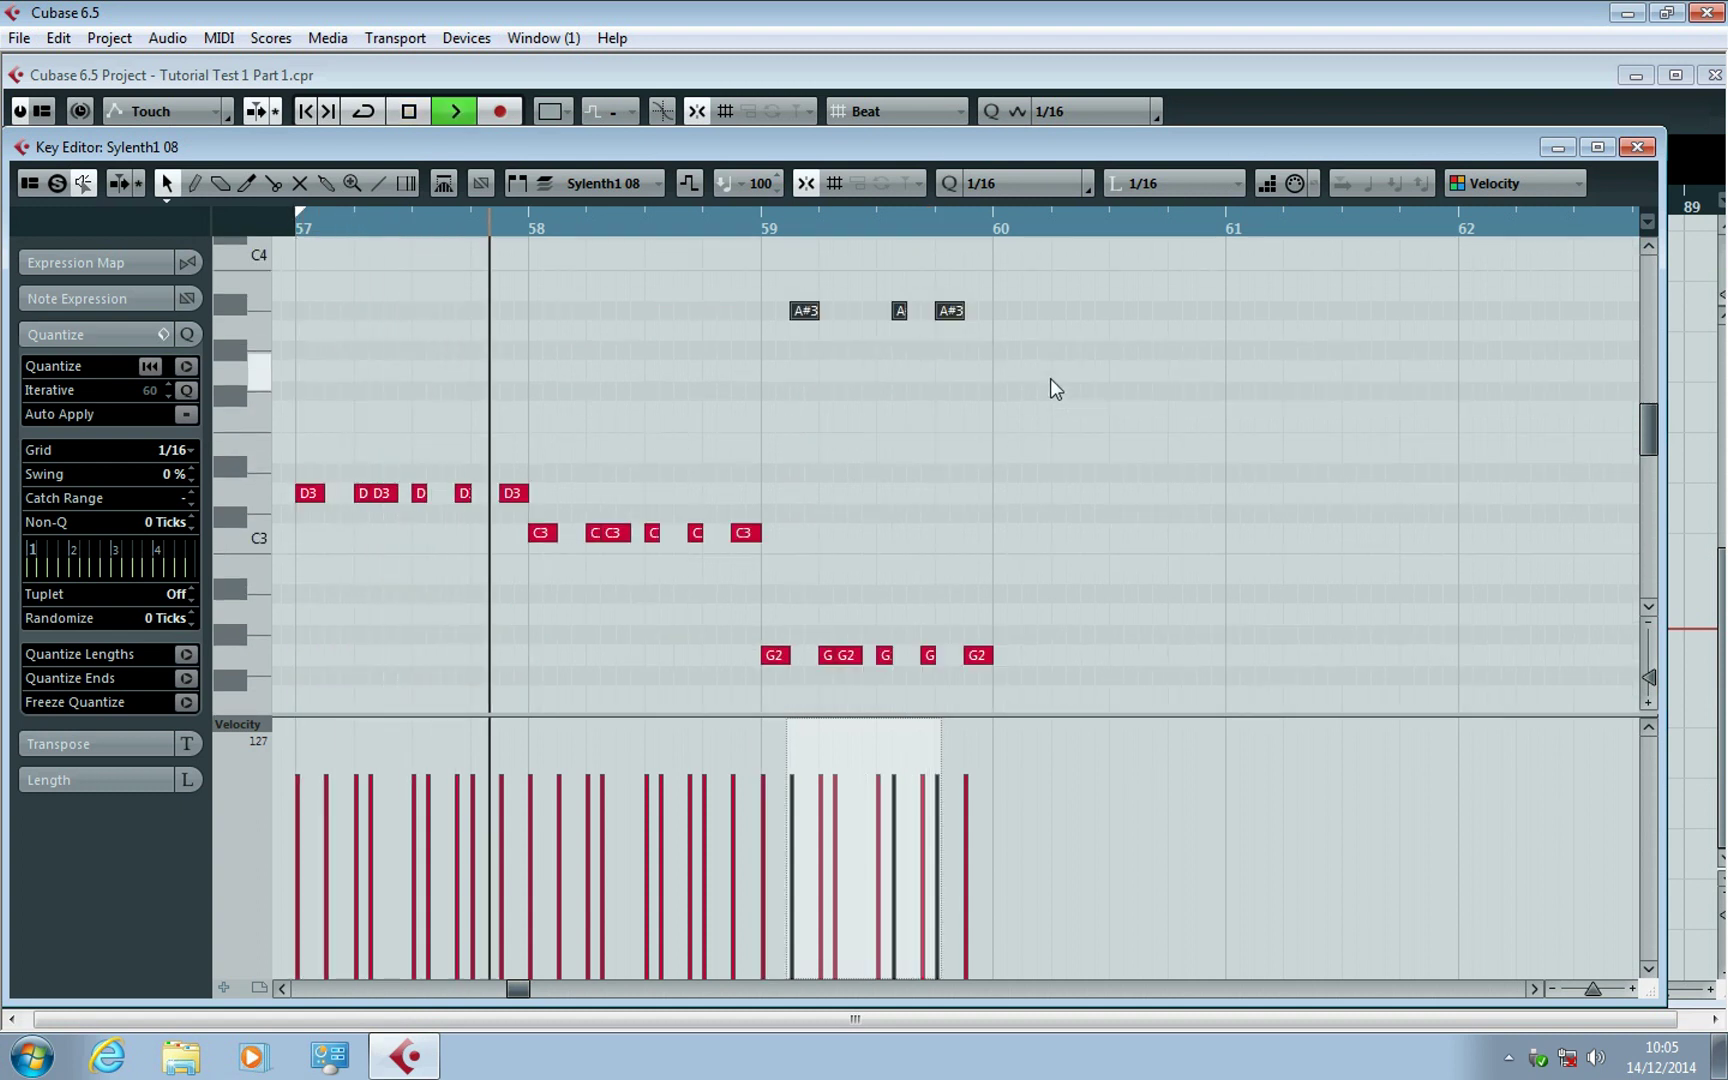
pyautogui.scroll(3, 1050, 378)
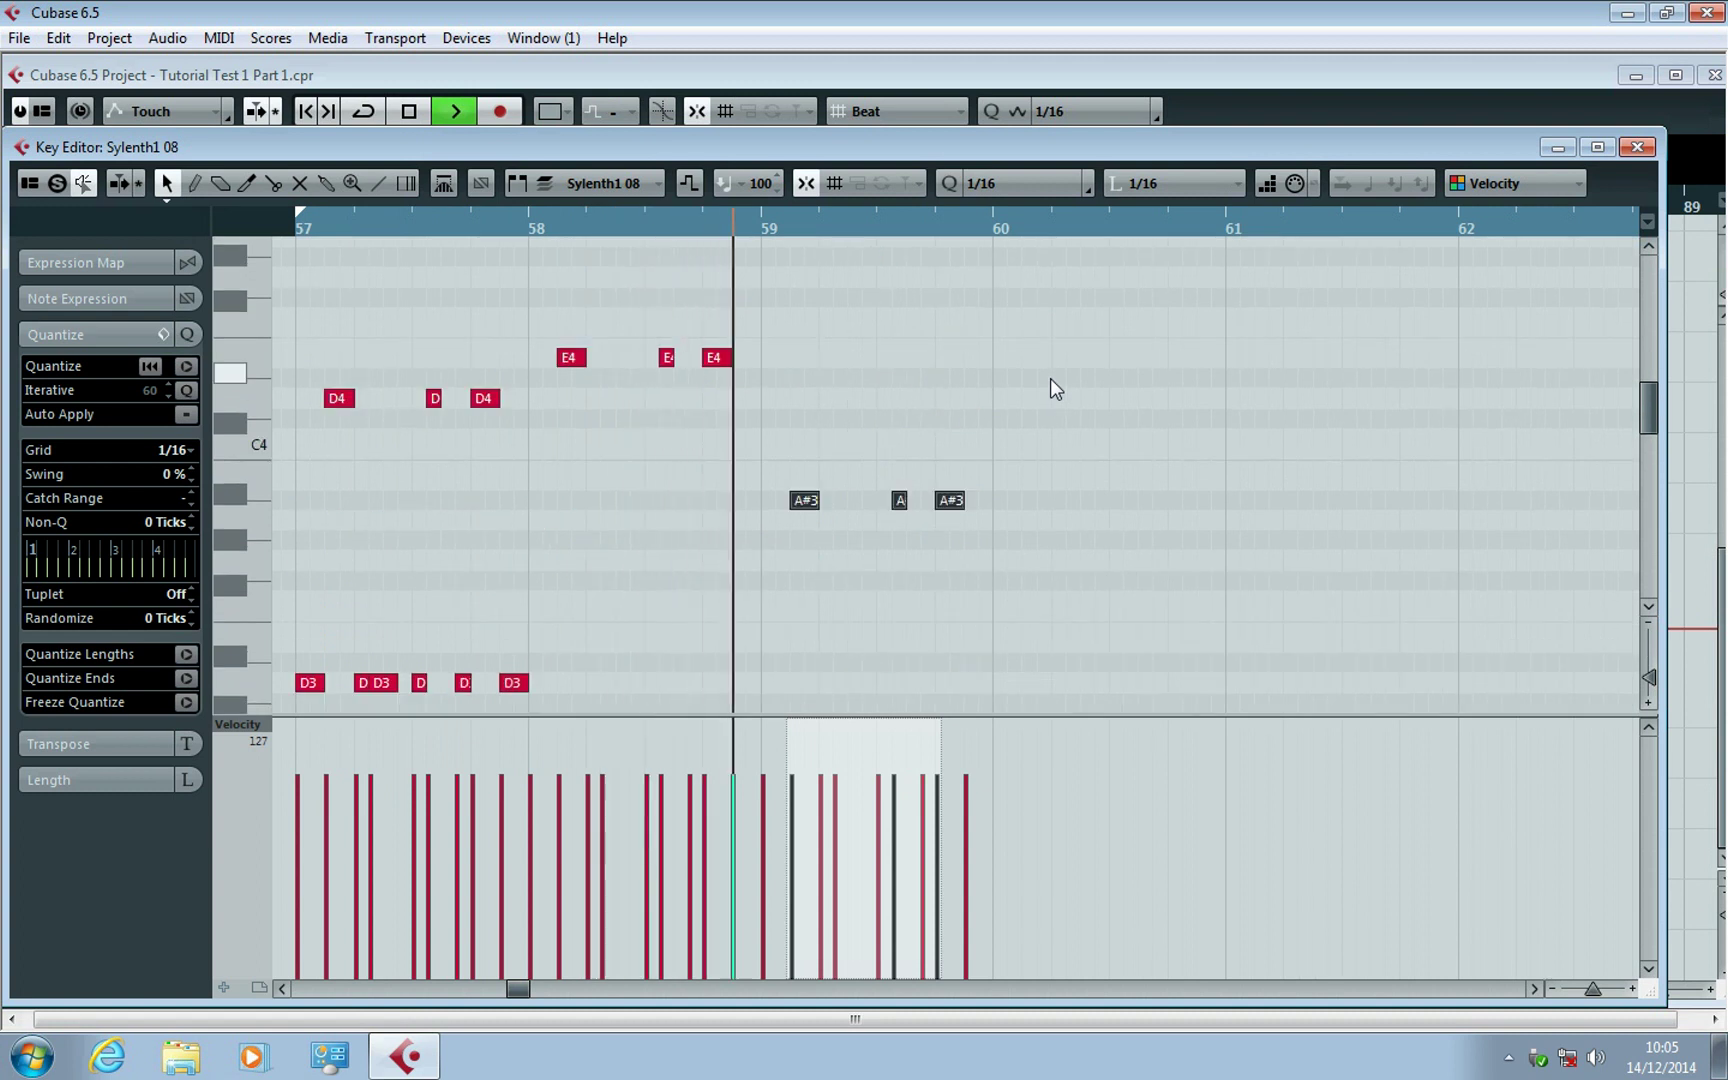
pyautogui.scroll(-3, 1050, 378)
pyautogui.press('space')
pyautogui.rightClick(917, 591)
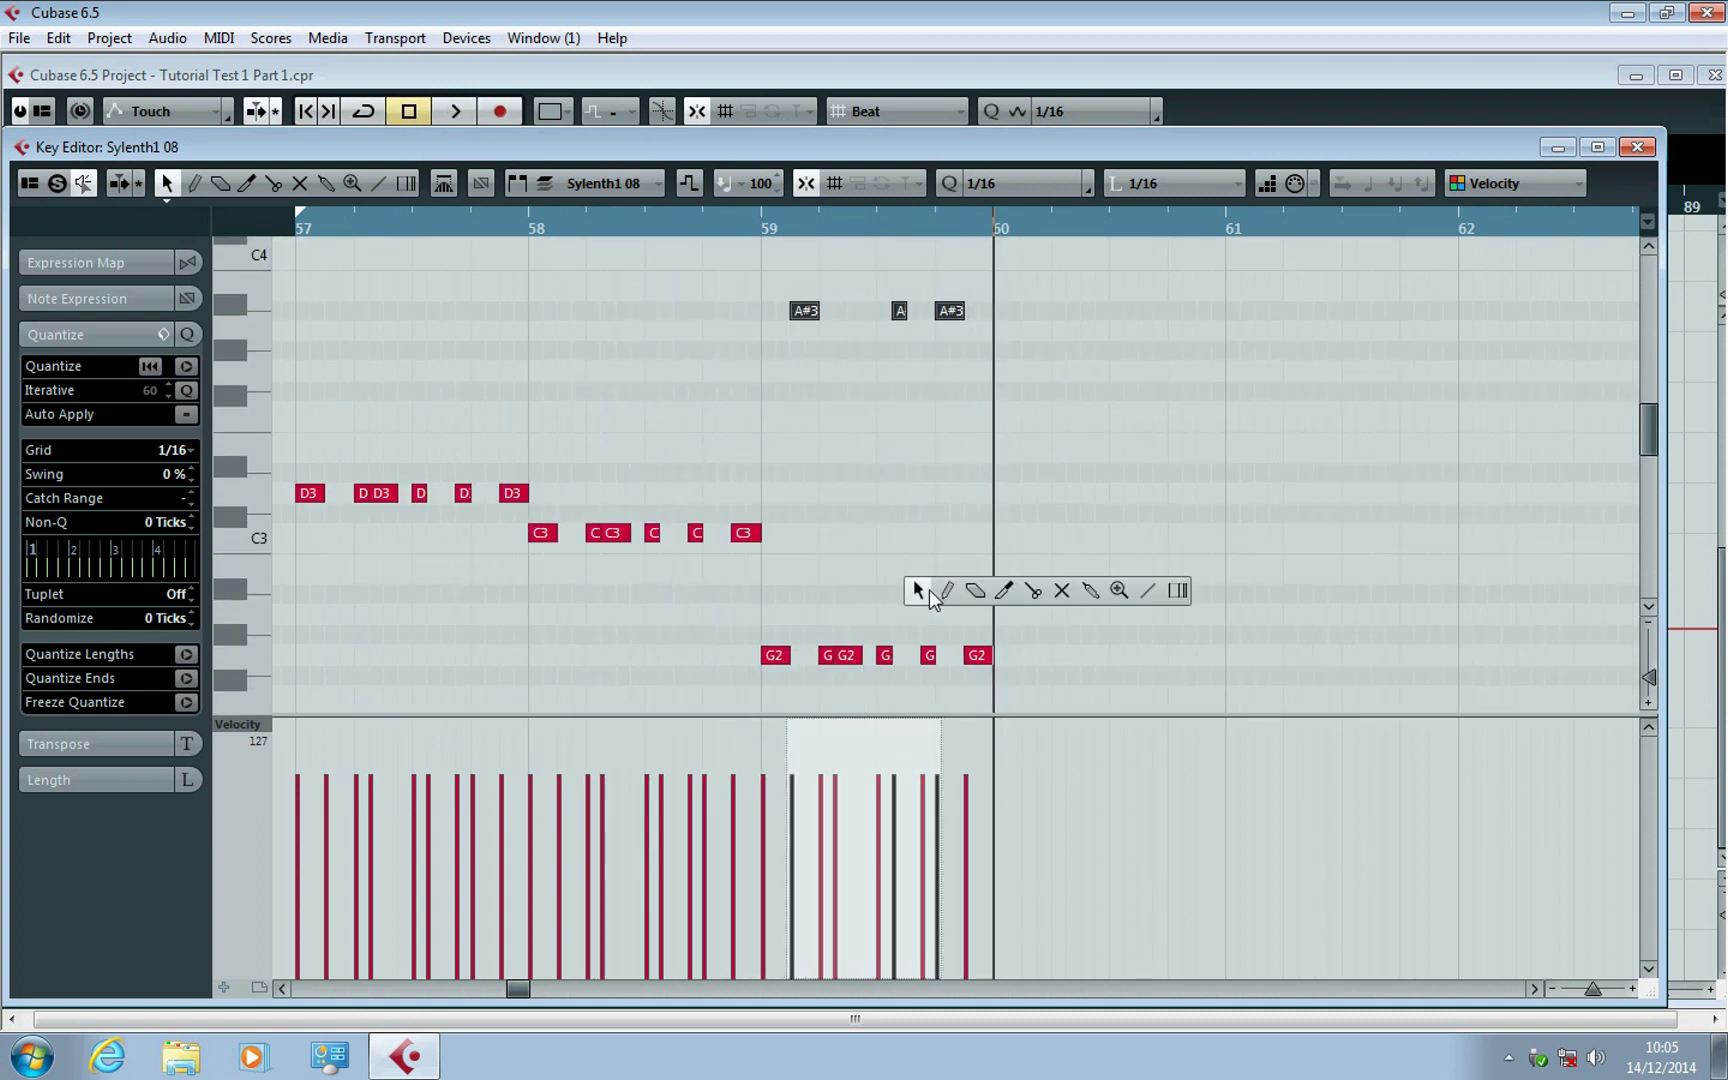
pyautogui.click(919, 591)
pyautogui.moveTo(1049, 650)
pyautogui.mouseDown()
pyautogui.moveTo(768, 665)
pyautogui.moveTo(1070, 600)
pyautogui.moveTo(1023, 597)
pyautogui.moveTo(1011, 621)
pyautogui.moveTo(778, 626)
pyautogui.mouseUp()
# Play the new bar and shift the A#2 notes a sixteenth earlier so they start exactly at bar 60.
pyautogui.click(746, 221)
pyautogui.press('space')
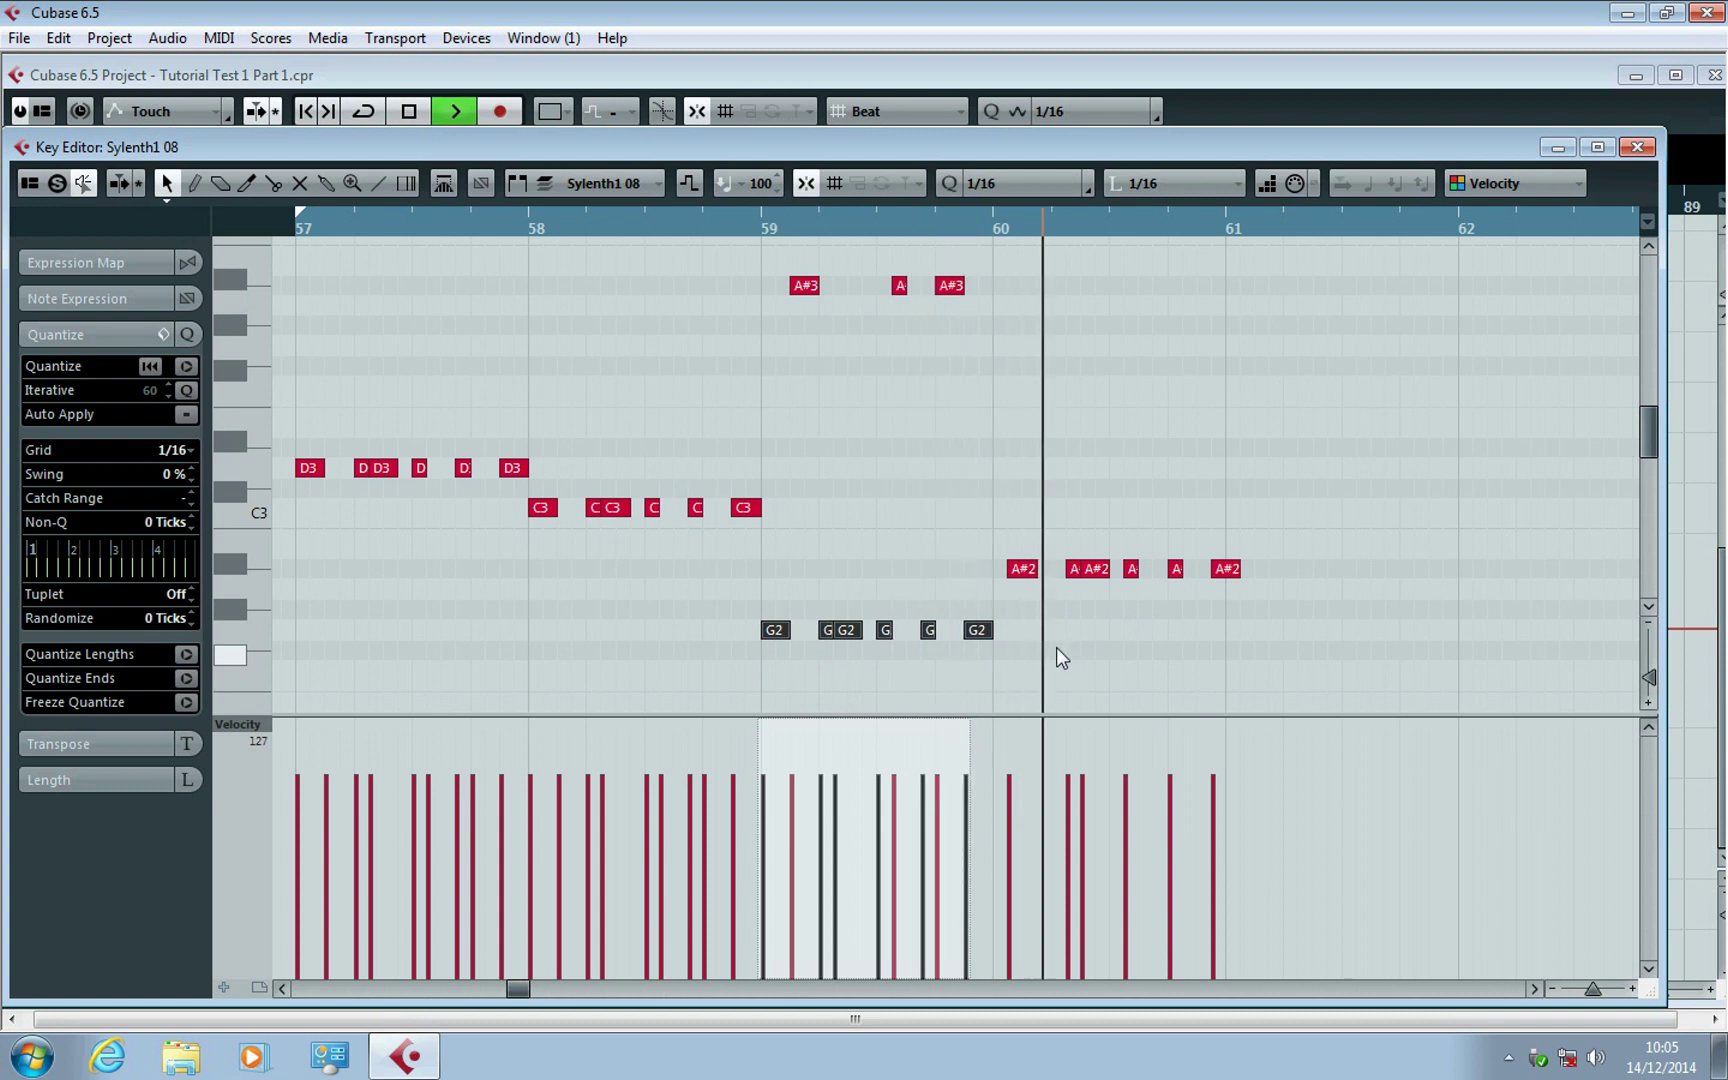
pyautogui.press('space')
pyautogui.moveTo(1378, 589); pyautogui.dragTo(1015, 571)
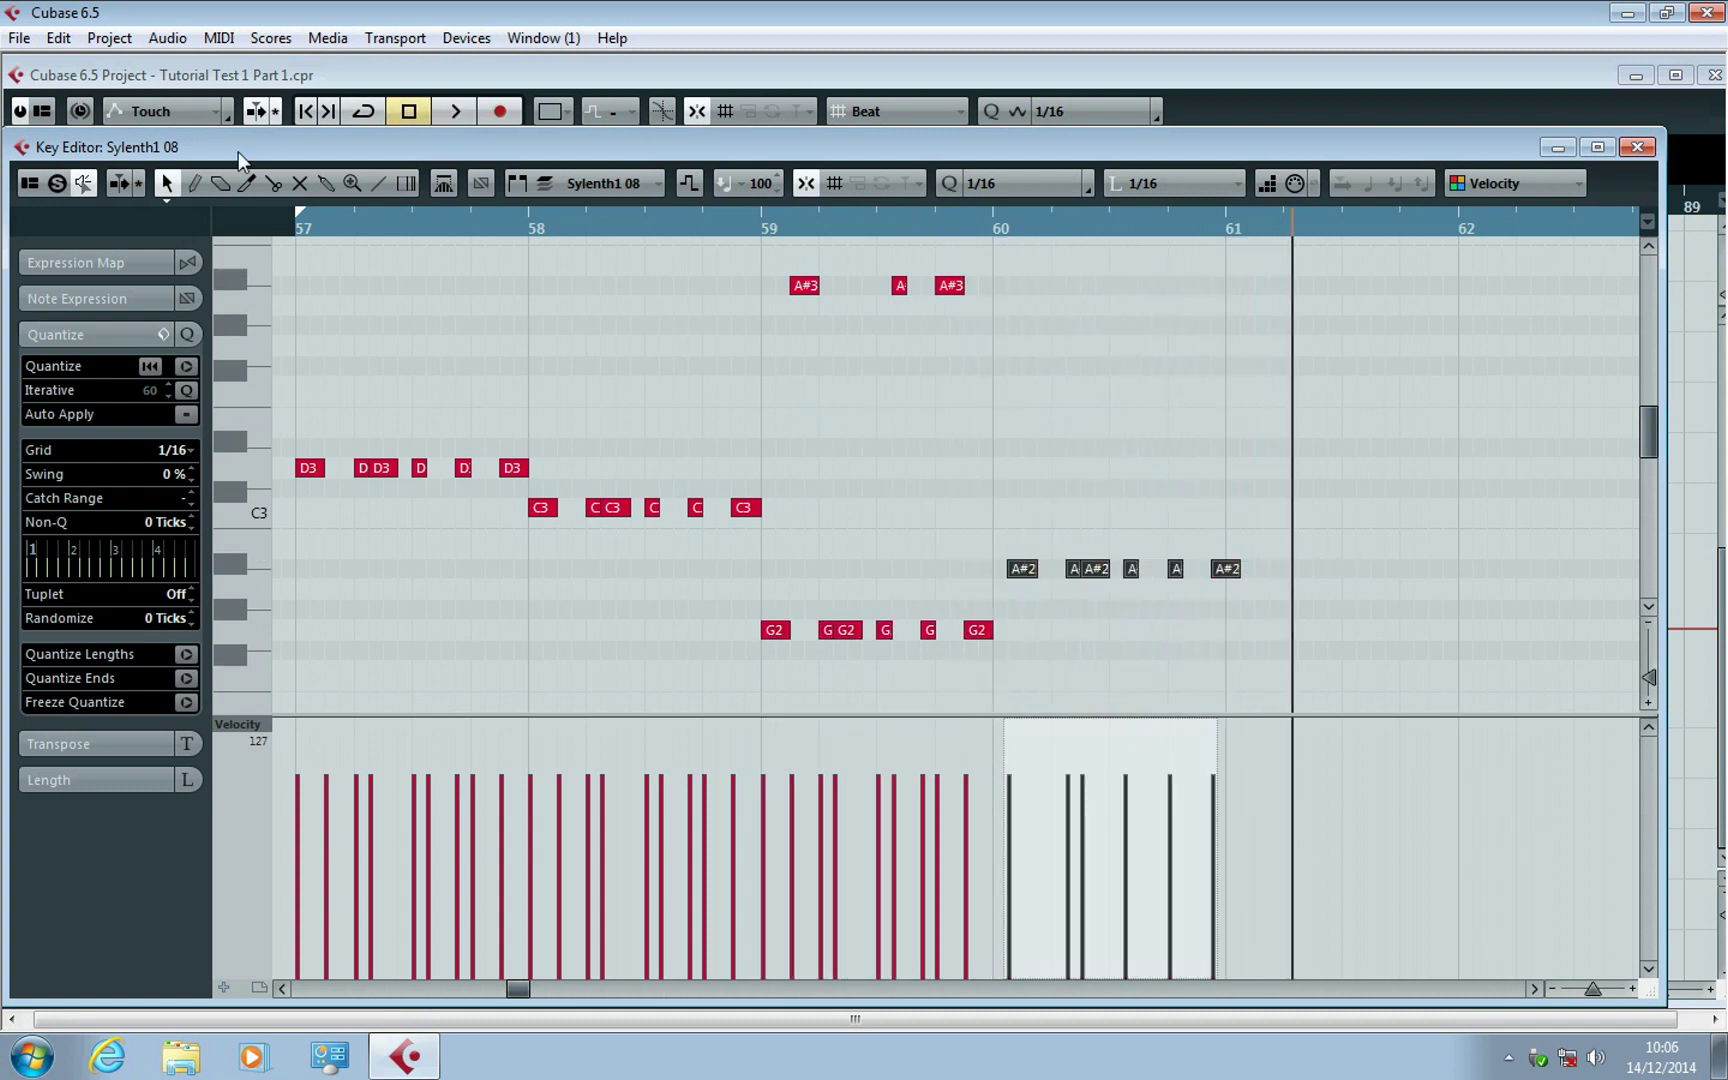
pyautogui.scroll(2, 1116, 450)
pyautogui.scroll(-1, 1118, 455)
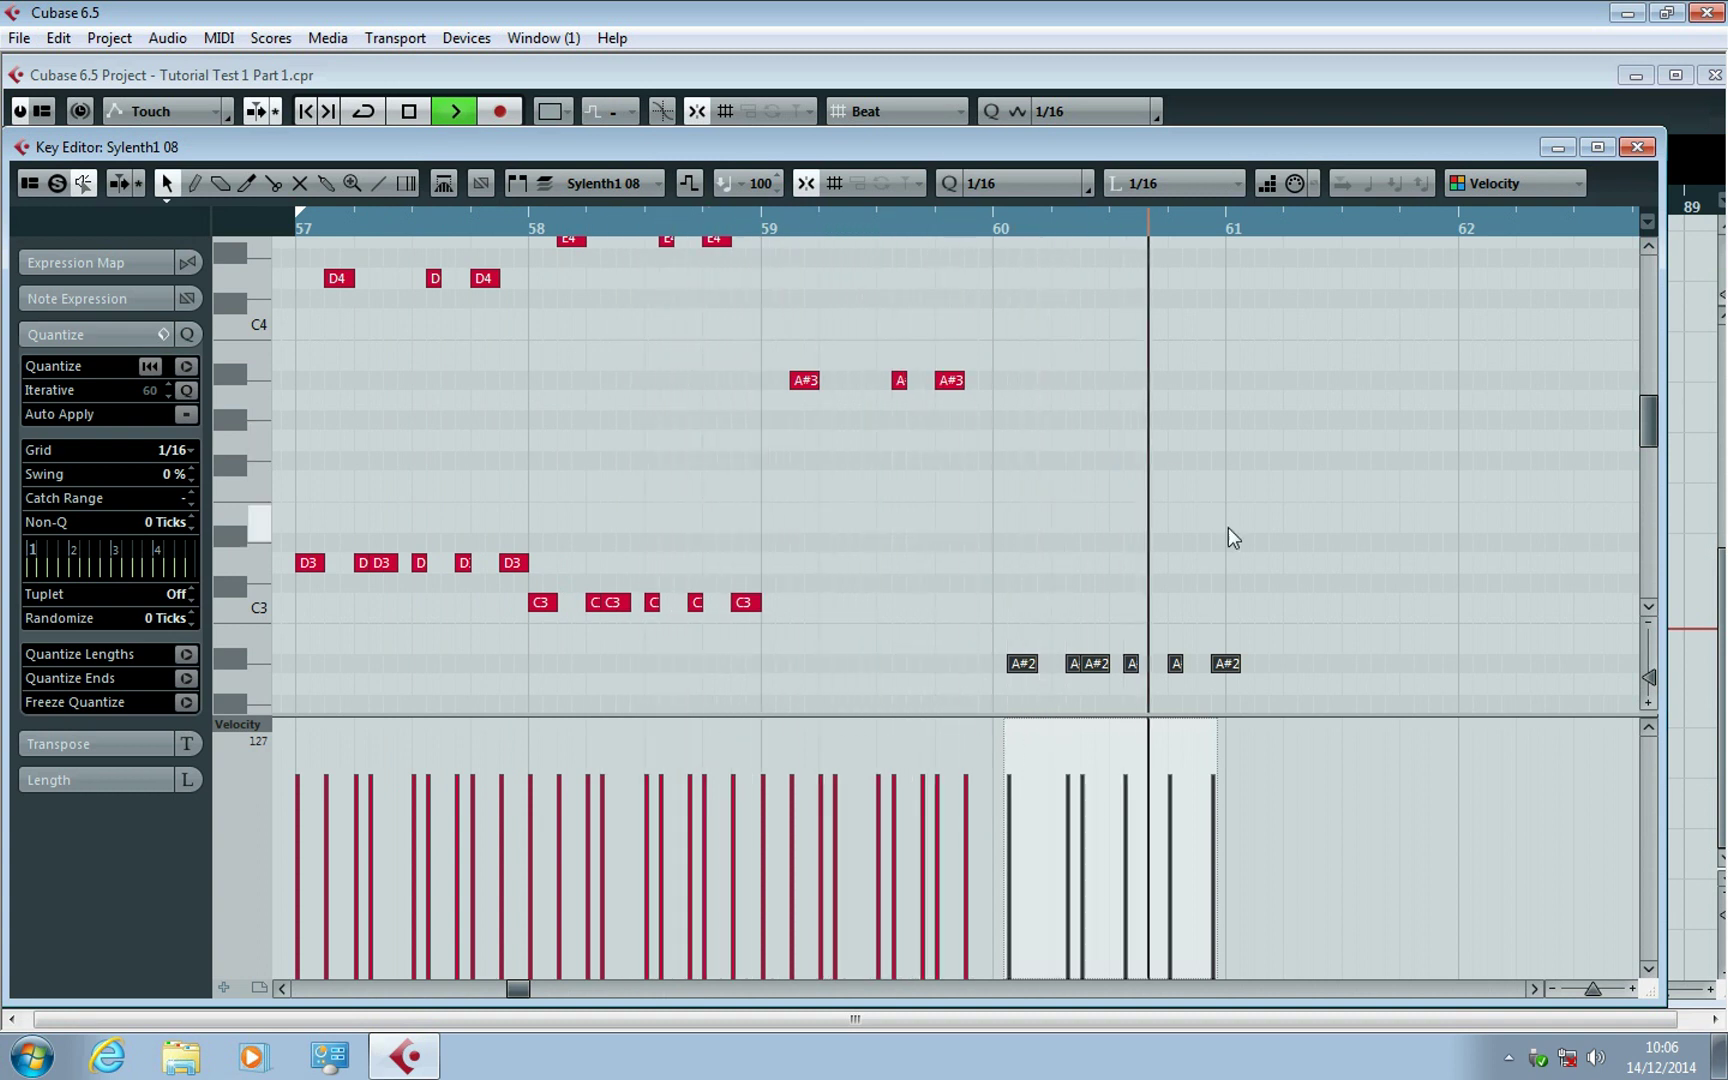
pyautogui.press('space')
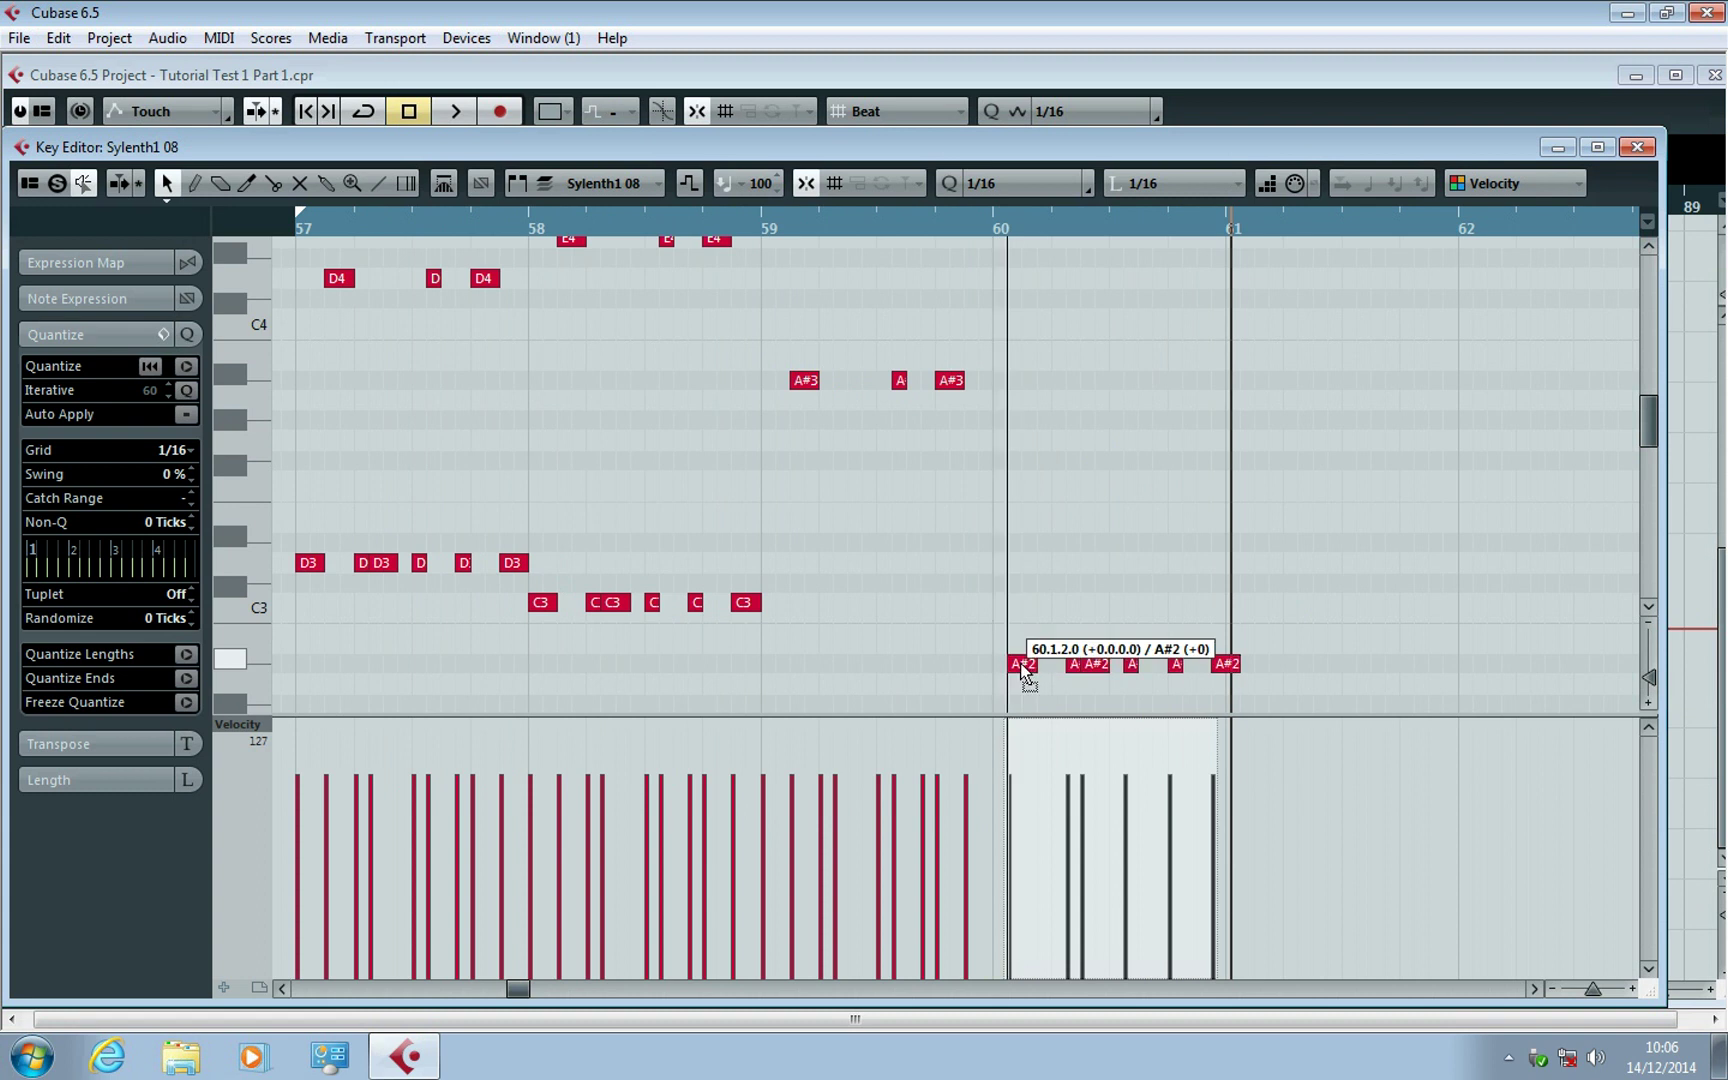
pyautogui.click(1027, 593)
pyautogui.moveTo(1024, 640); pyautogui.dragTo(1010, 667)
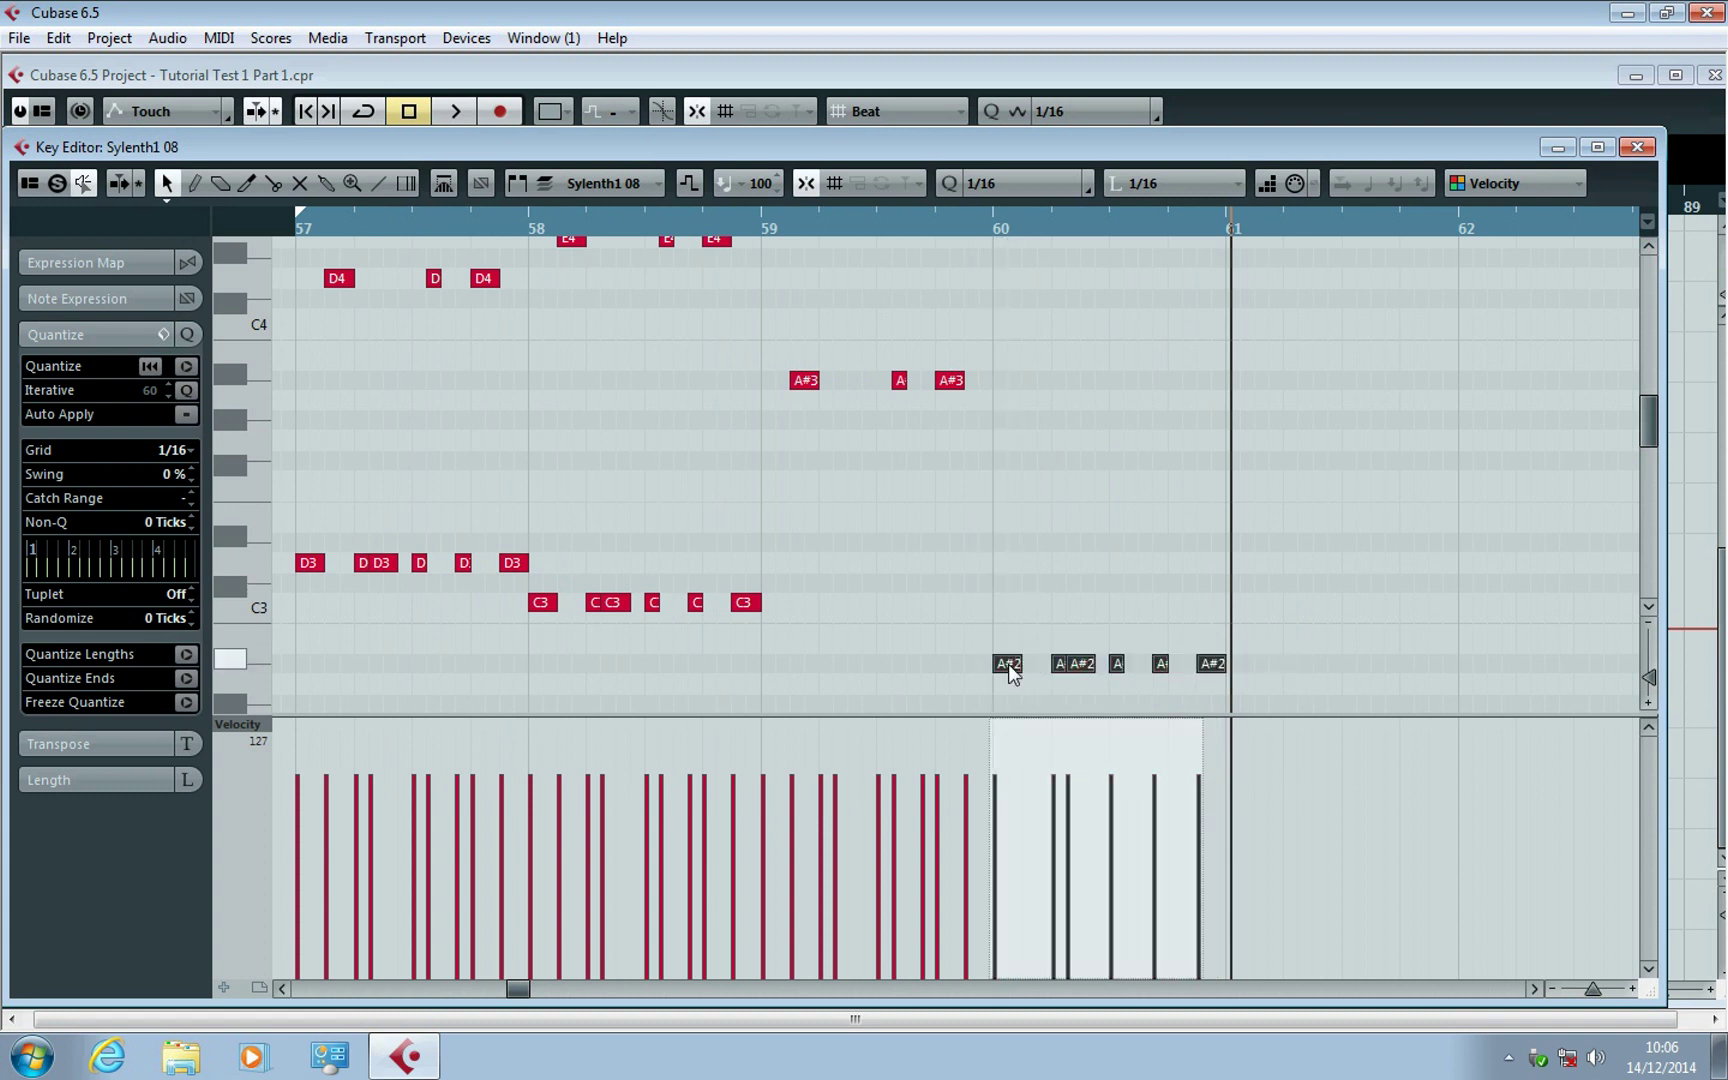
# Play from bar 57 and copy the three A#3 notes of bar 59 into bar 60, raising the copies to C4.
pyautogui.scroll(2, 1043, 438)
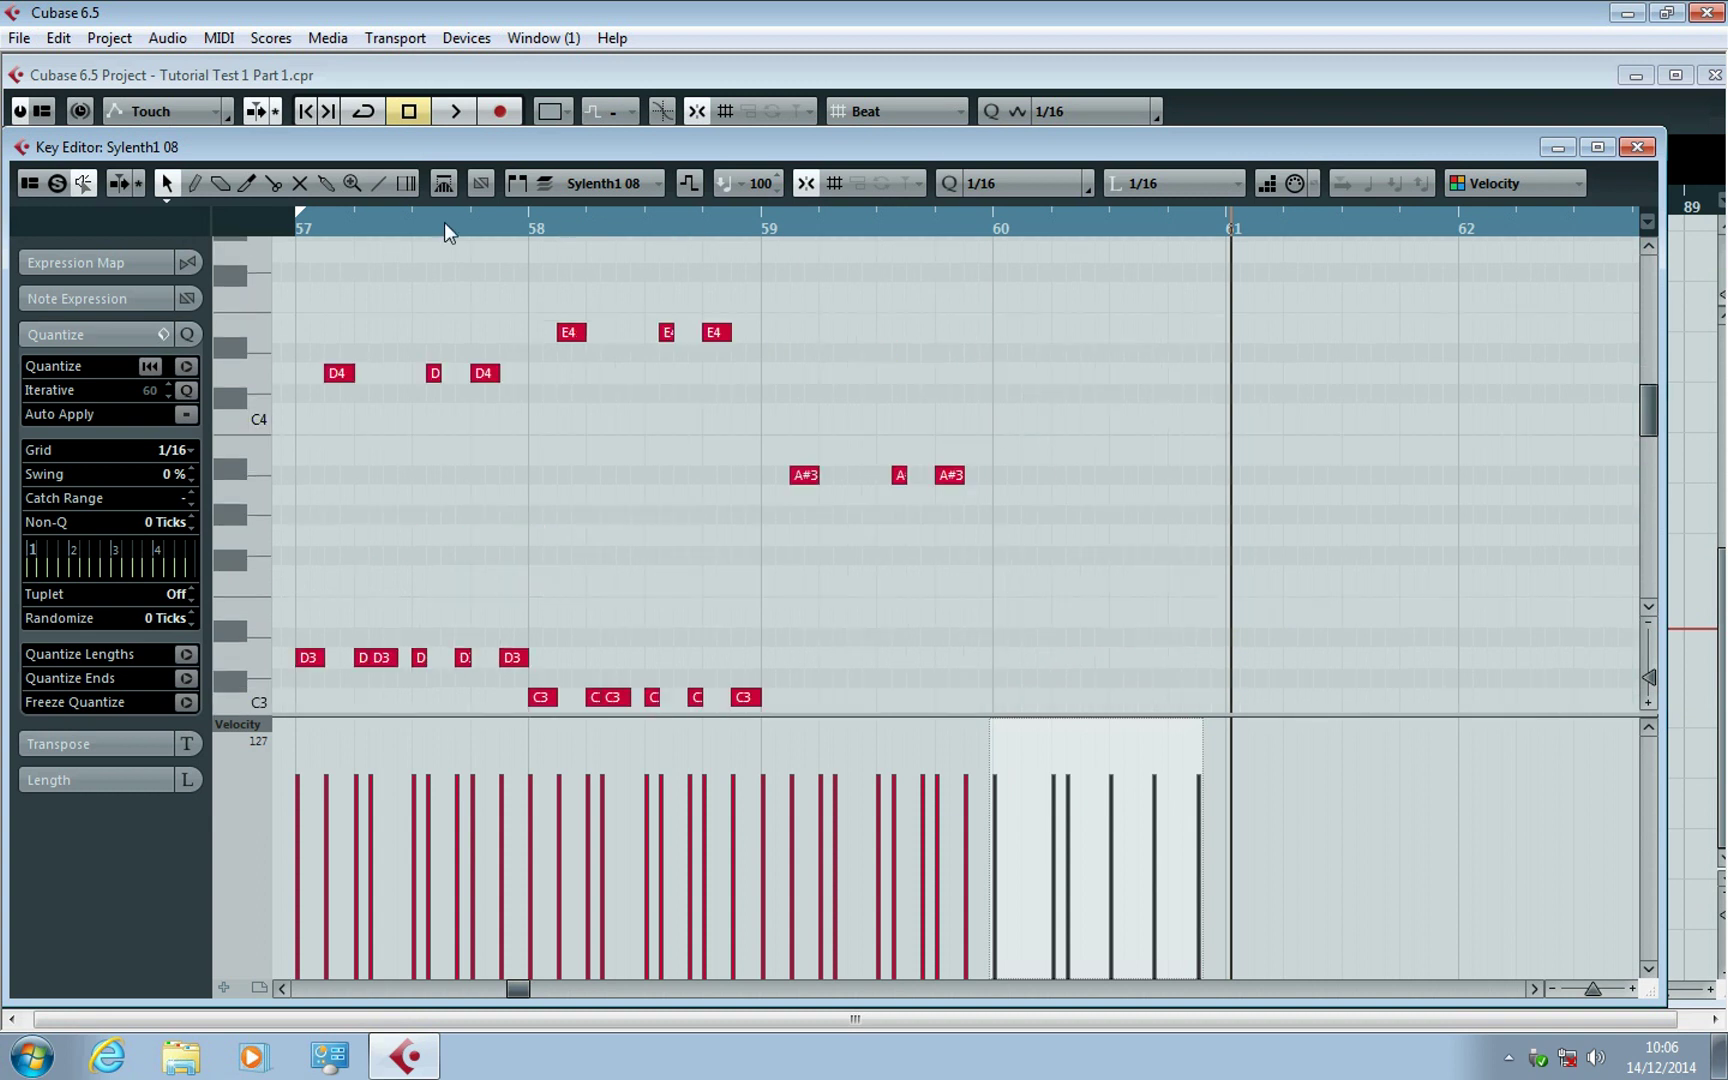
pyautogui.click(298, 228)
pyautogui.press('space')
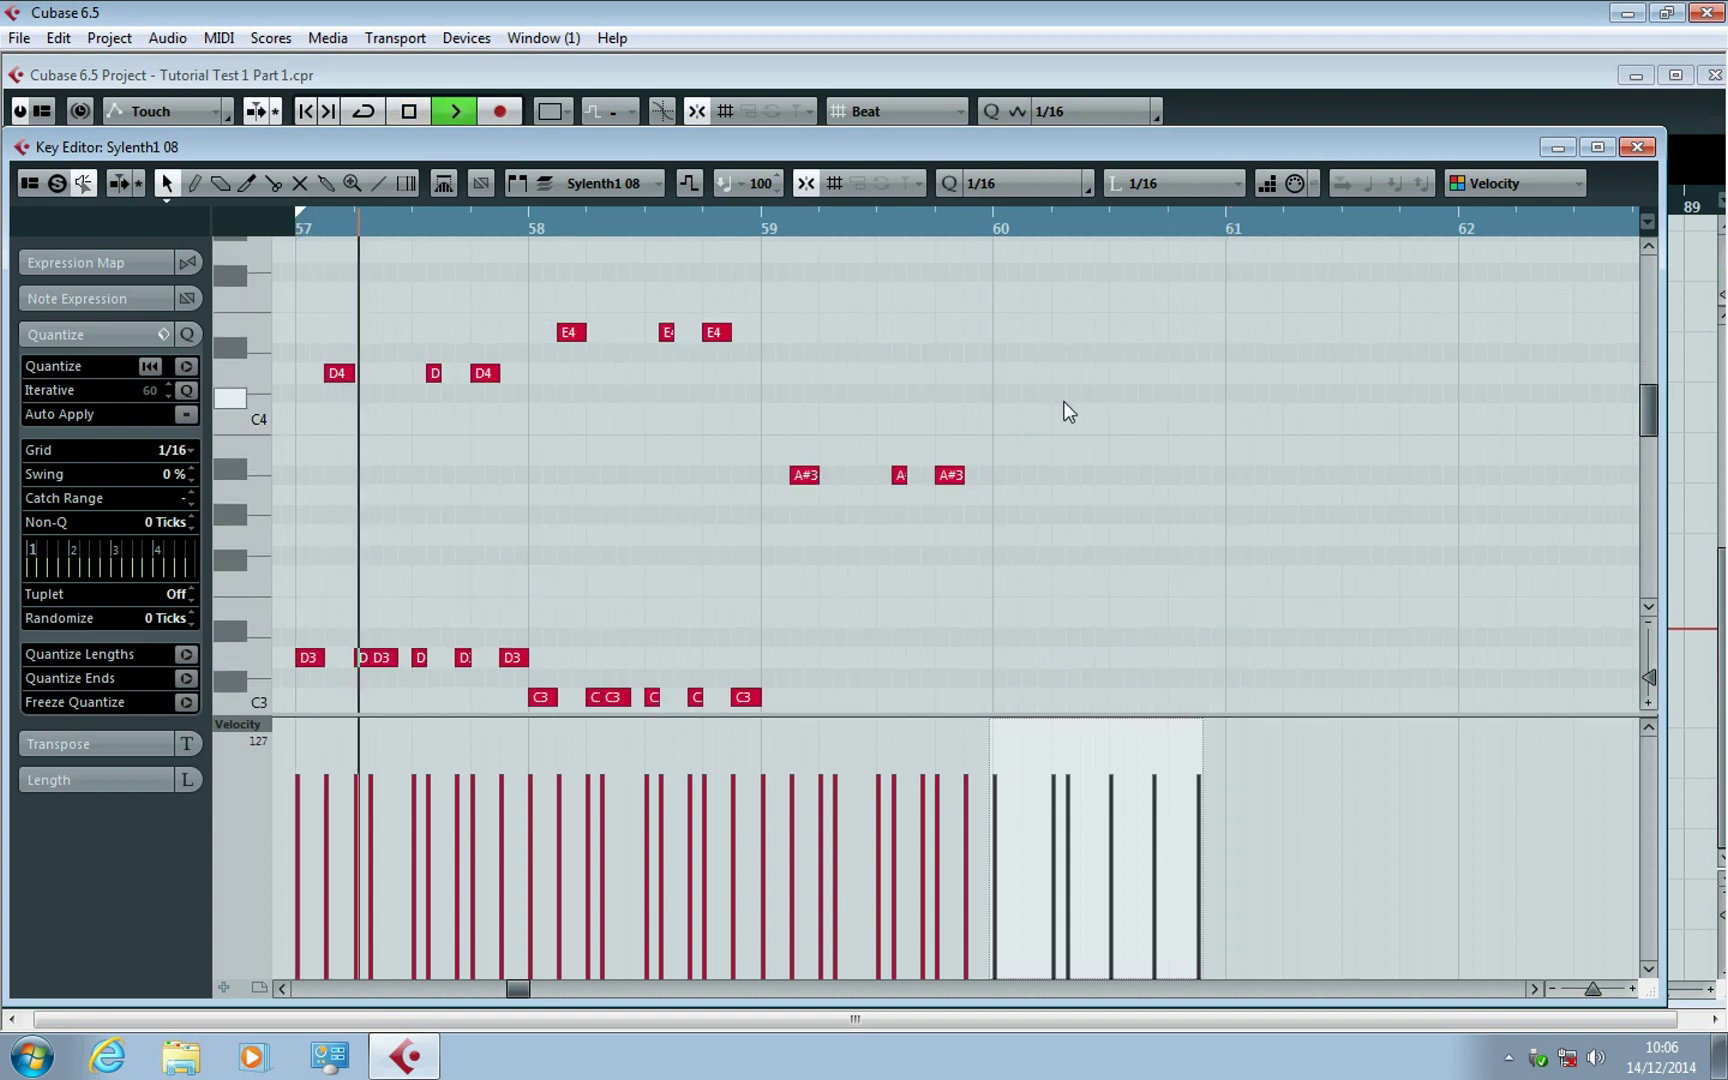
pyautogui.scroll(-4, 1068, 410)
pyautogui.moveTo(1057, 390); pyautogui.dragTo(802, 295)
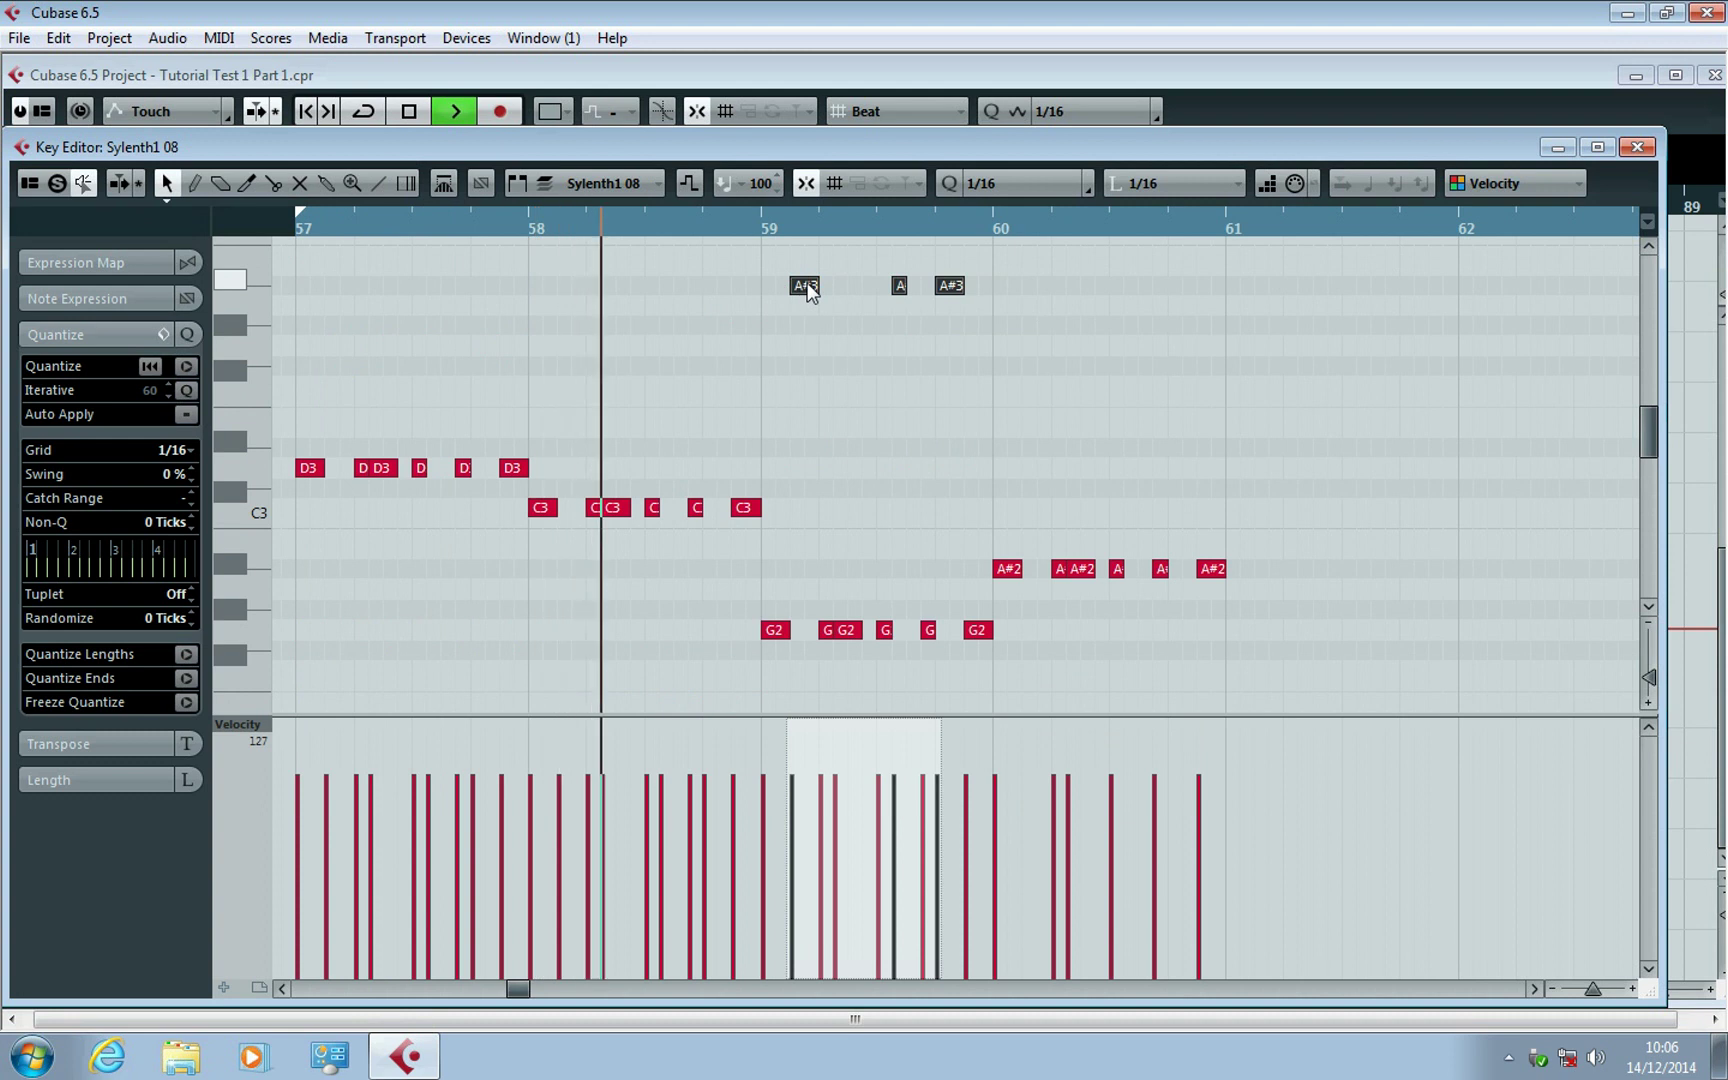
pyautogui.scroll(2, 940, 376)
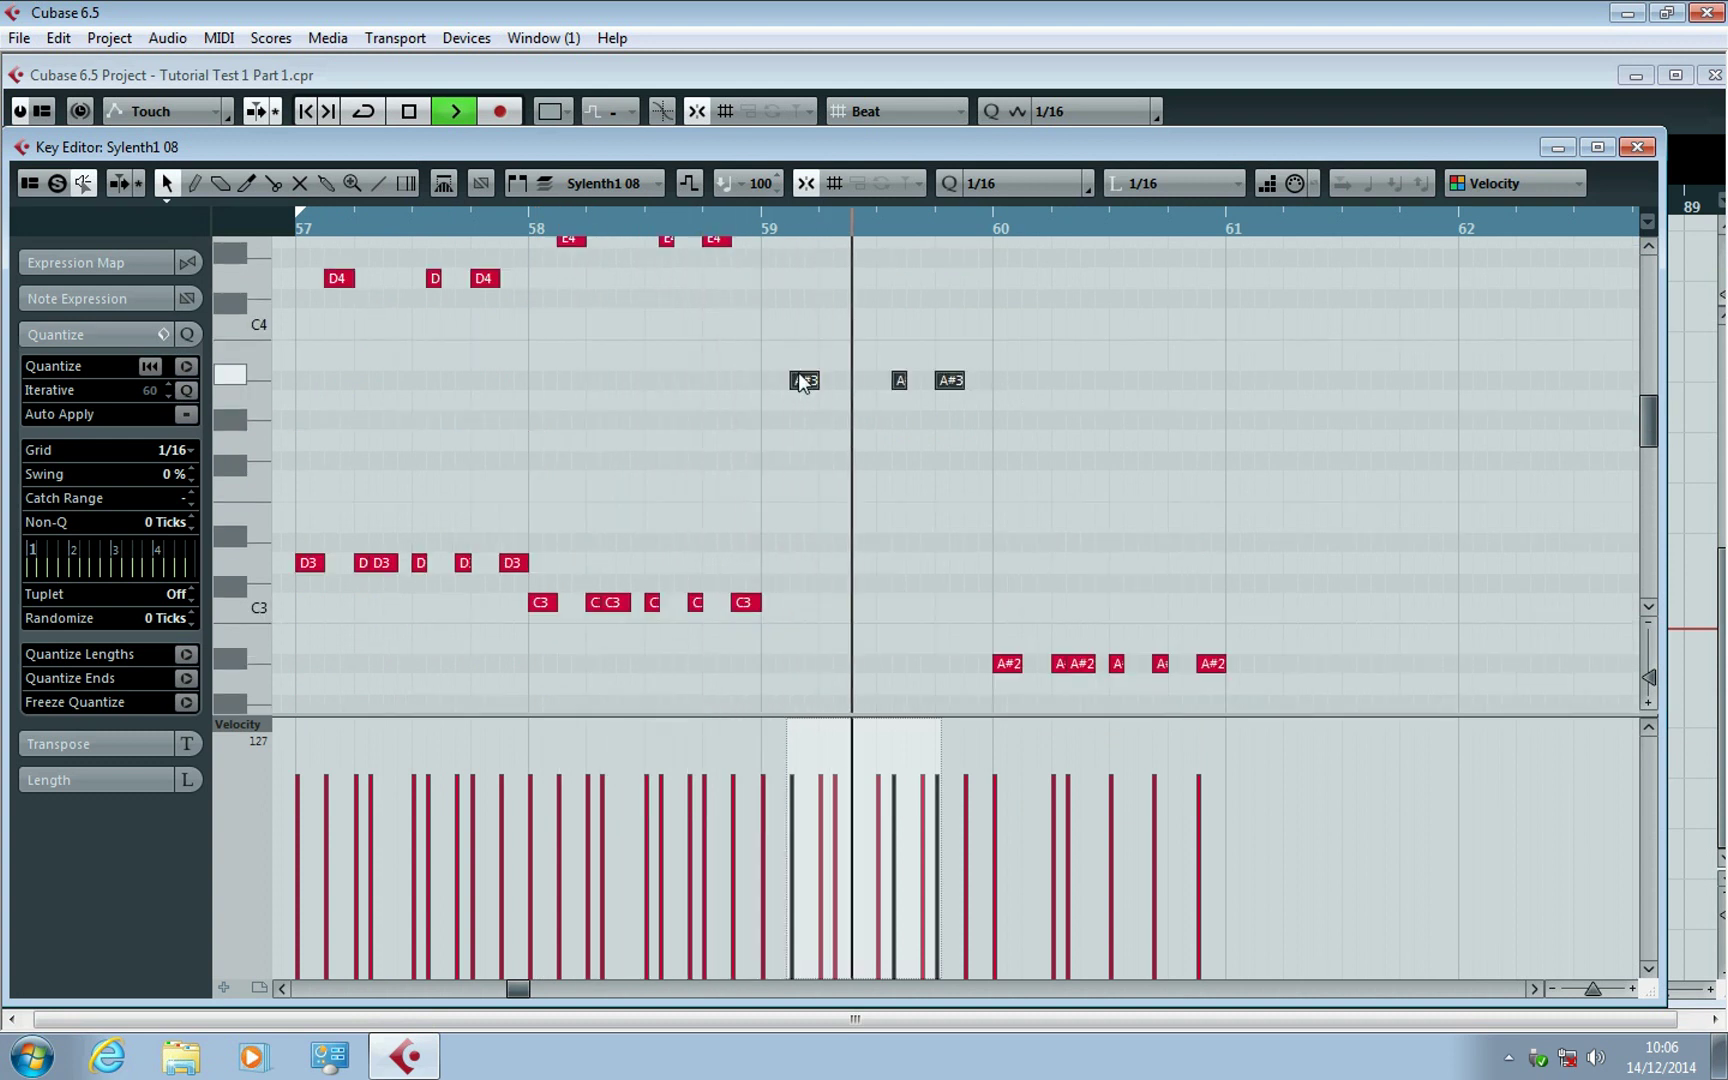
pyautogui.moveTo(802, 381); pyautogui.dragTo(1029, 320)
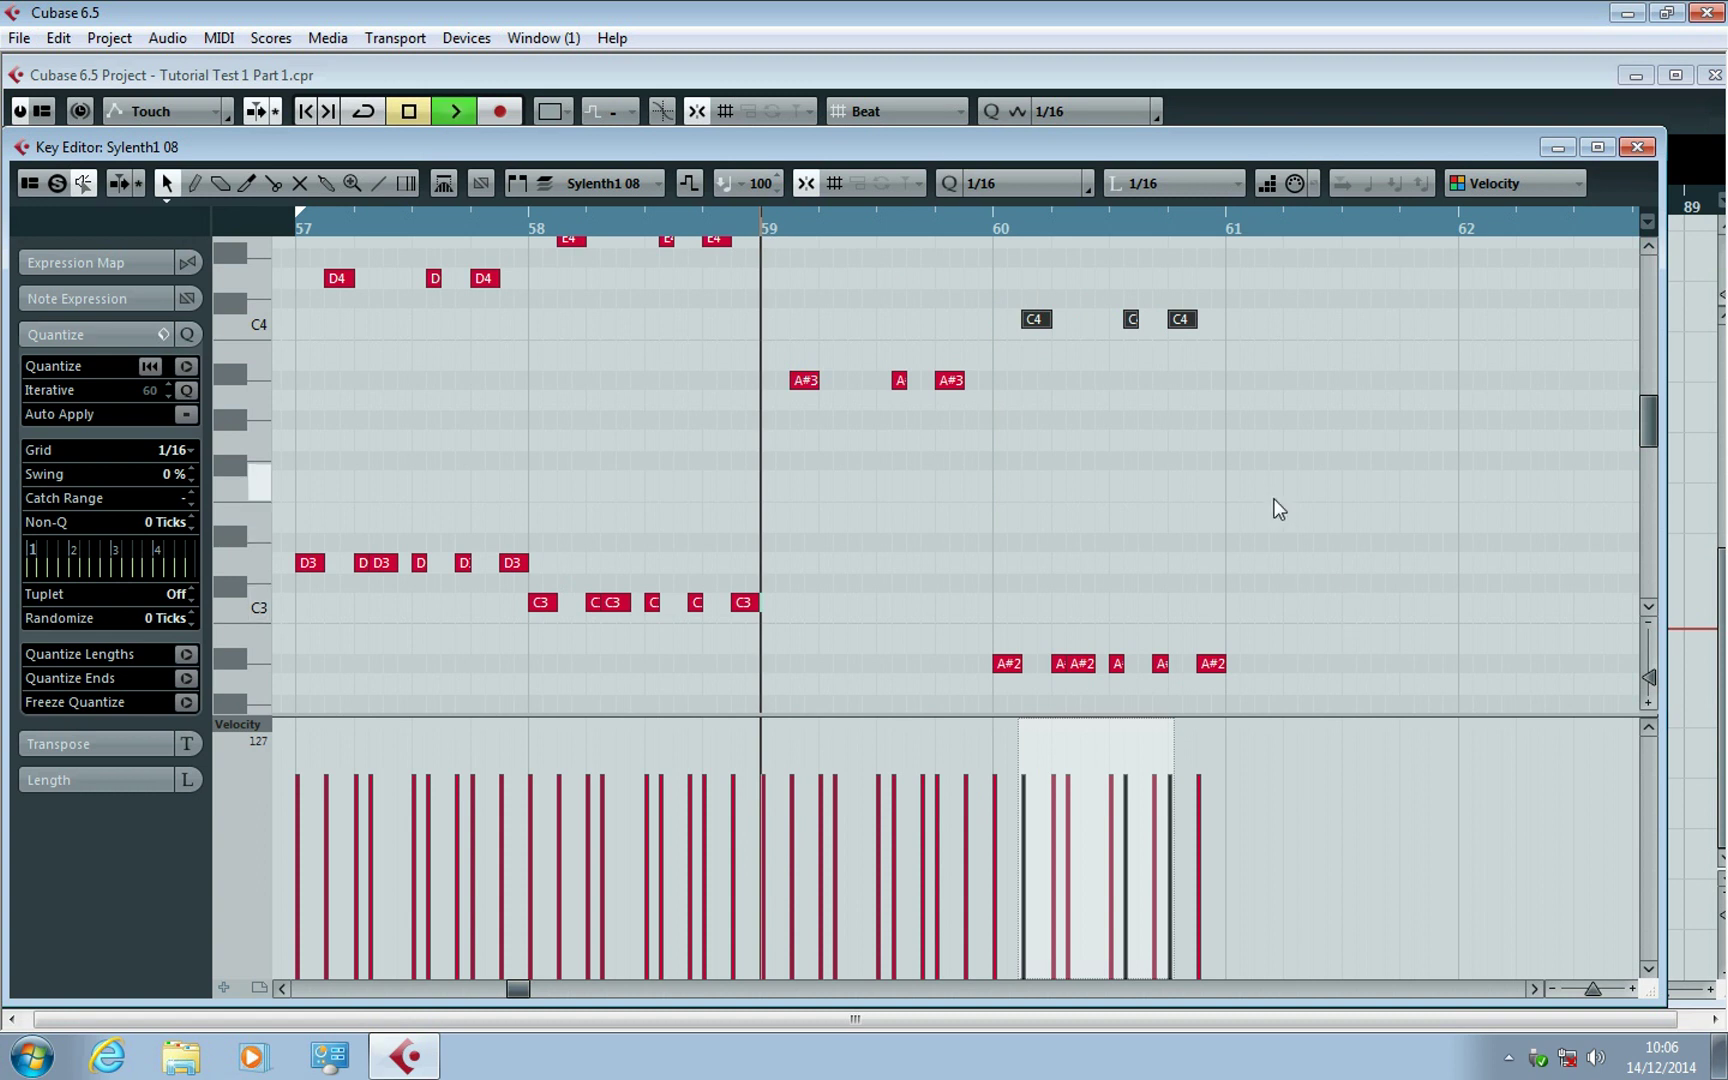
# Listen to bar 60, lower its three C4 notes to G3 and play the result.
pyautogui.scroll(-2, 1212, 465)
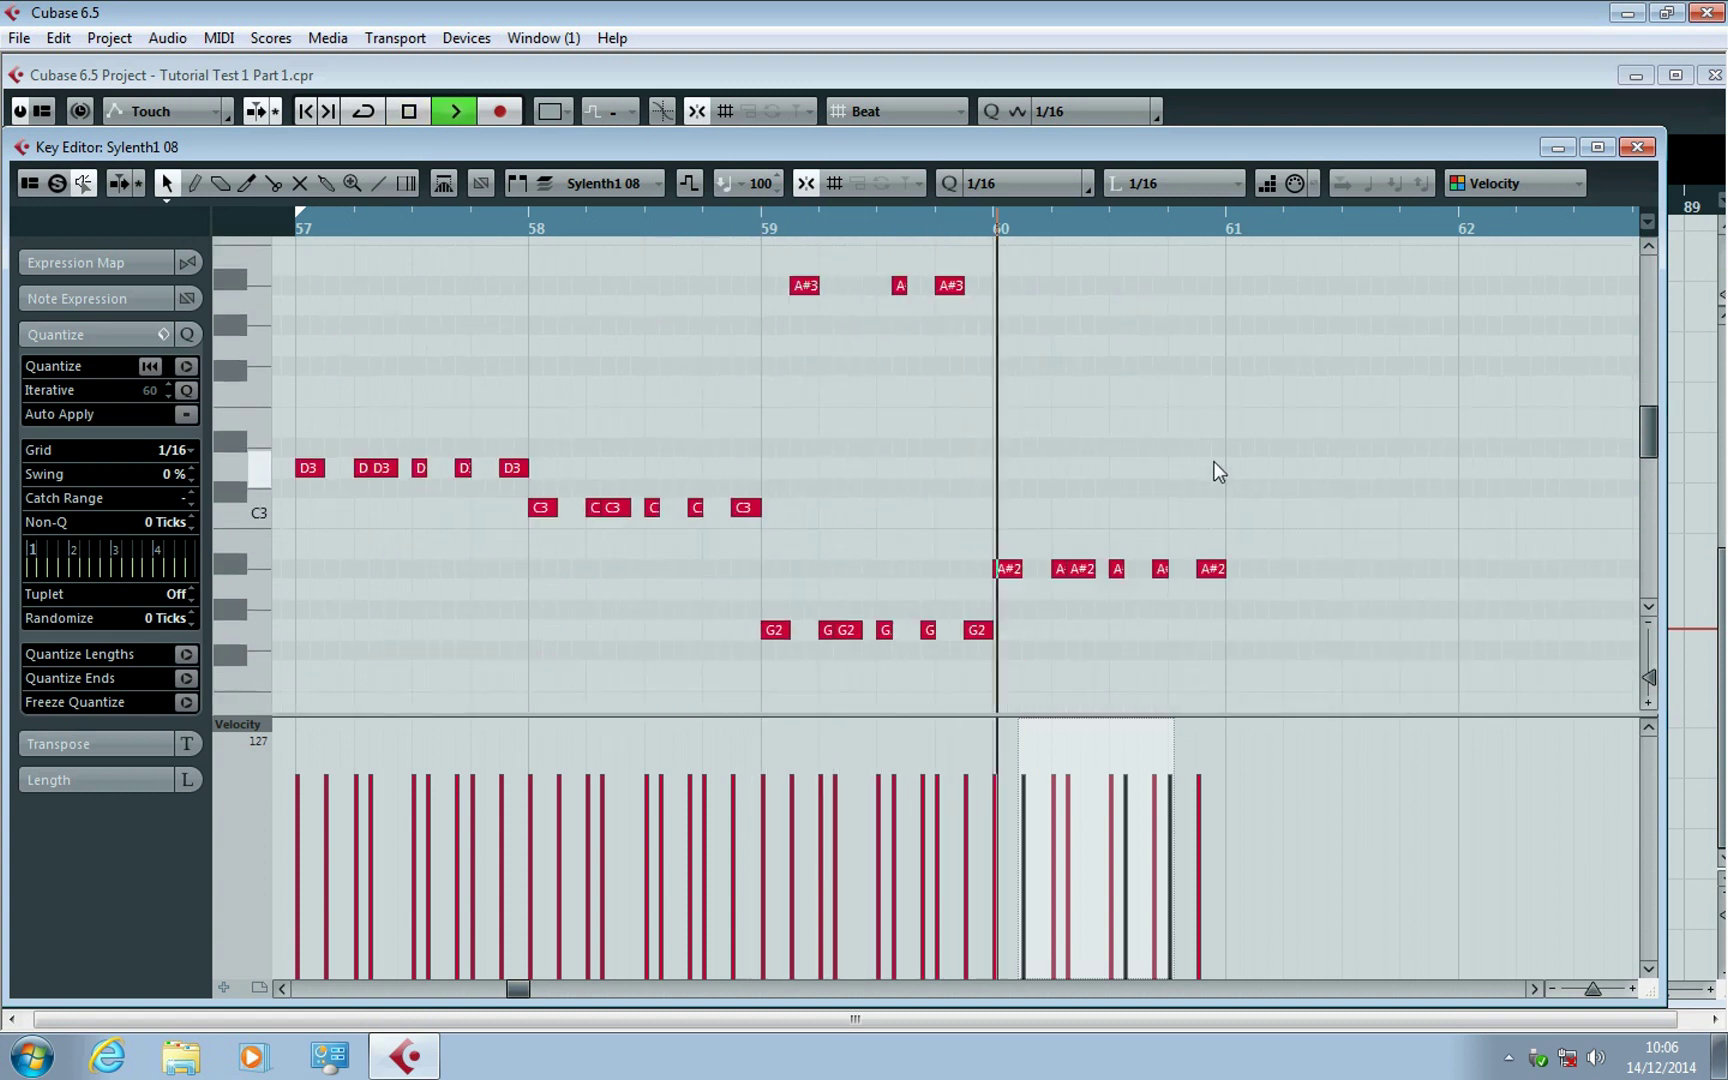
pyautogui.scroll(4, 1218, 471)
pyautogui.press('space')
pyautogui.moveTo(1255, 437); pyautogui.dragTo(1037, 537)
pyautogui.press('space')
pyautogui.scroll(-2, 1247, 437)
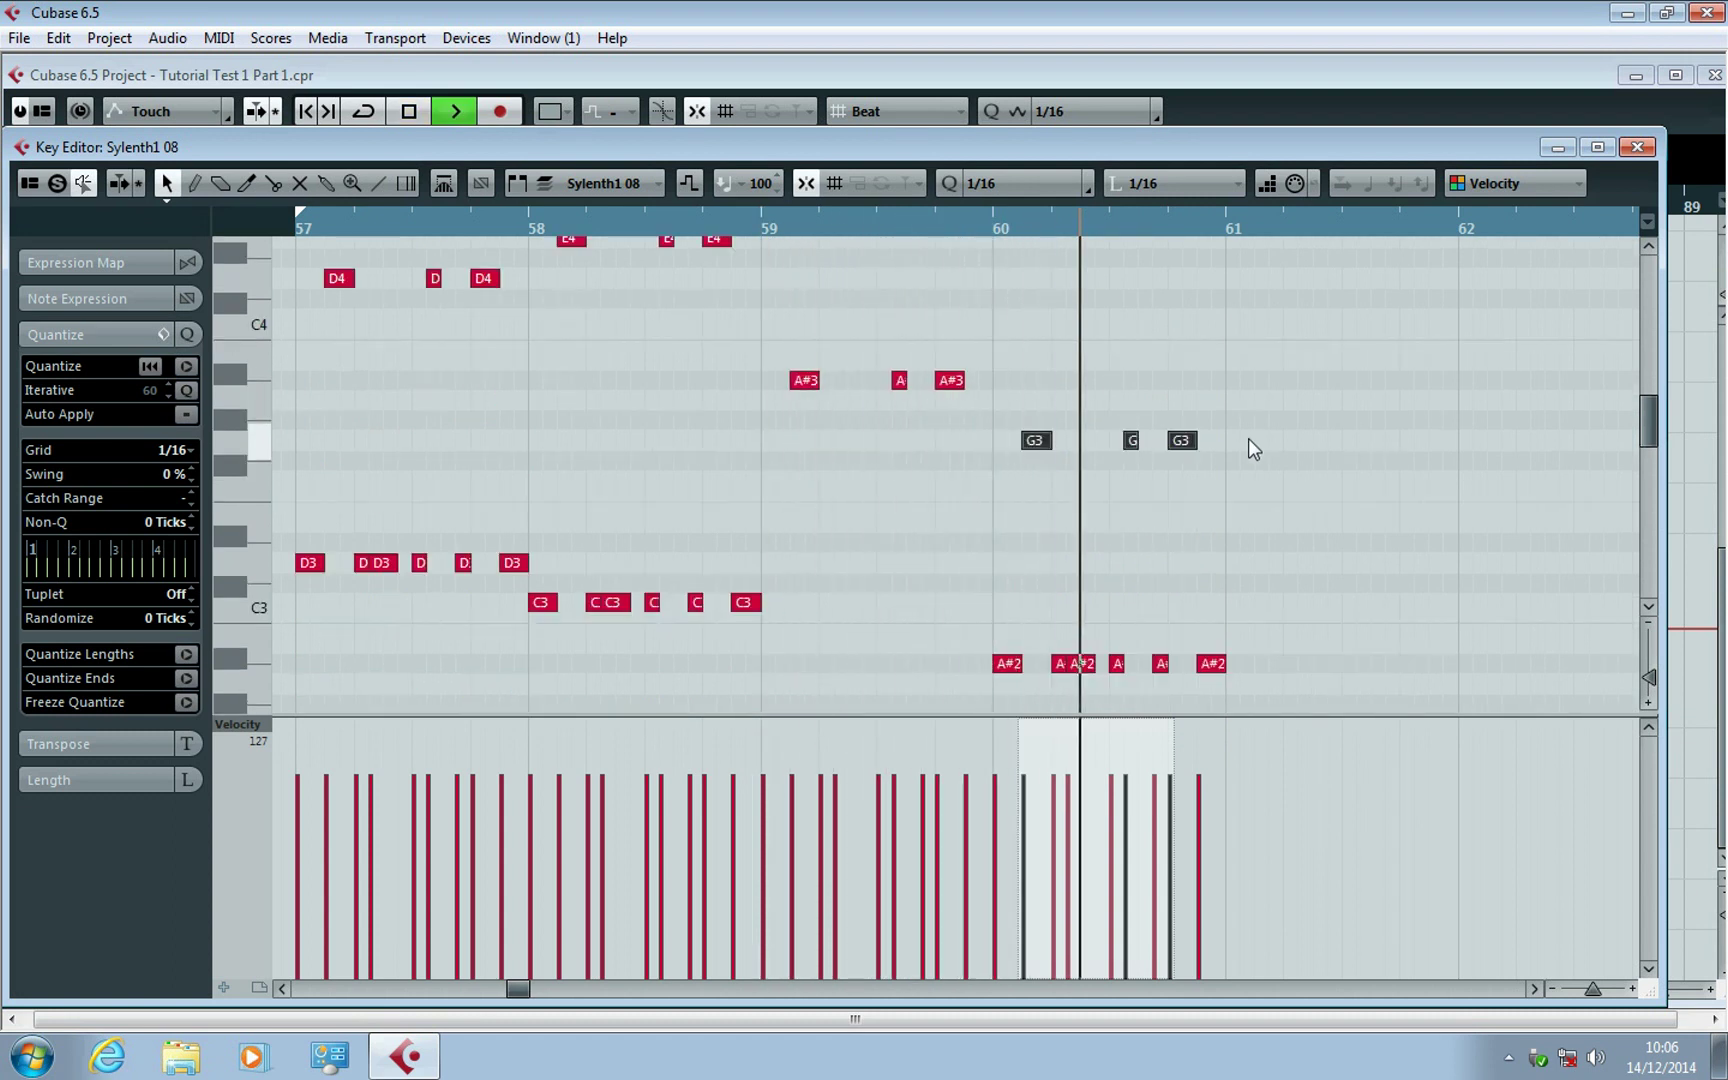
# Play from bar 57, loop playback between bars 57 and 61, and reopen the Sylenth1 08 part for note editing.
pyautogui.click(302, 228)
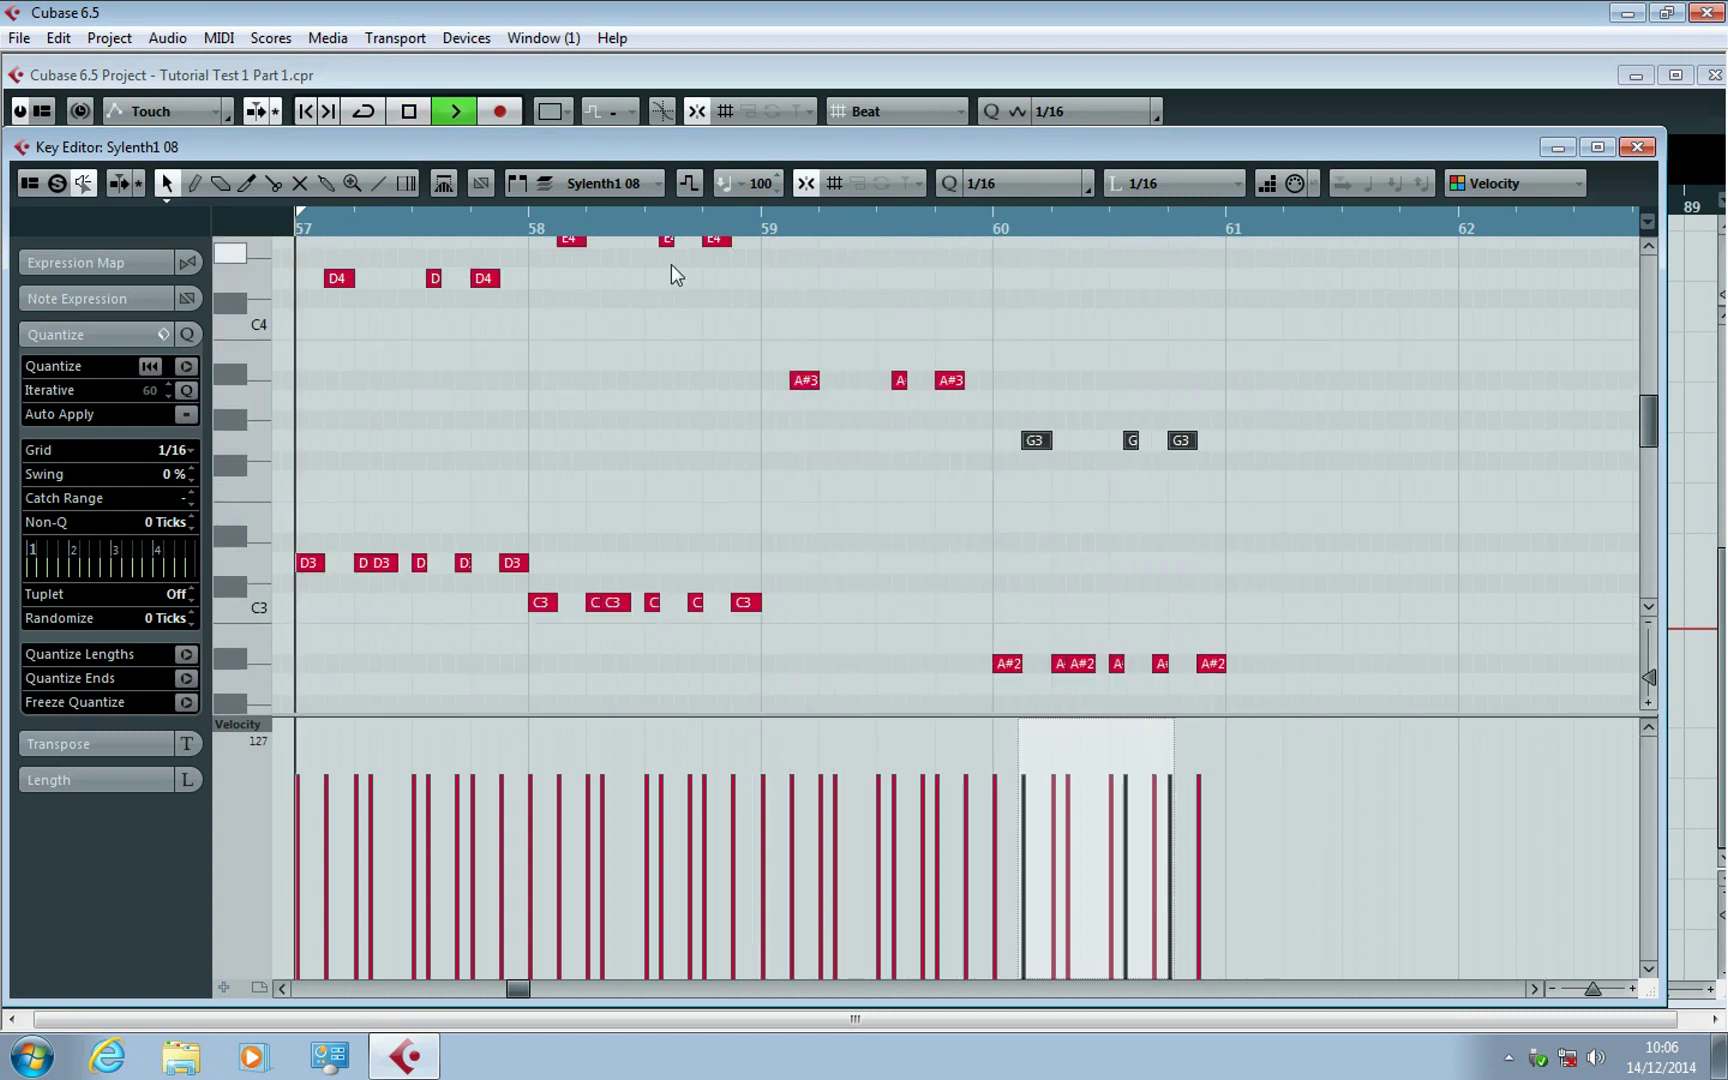
pyautogui.keyDown('alt'); pyautogui.click(1227, 217); pyautogui.keyUp('alt')
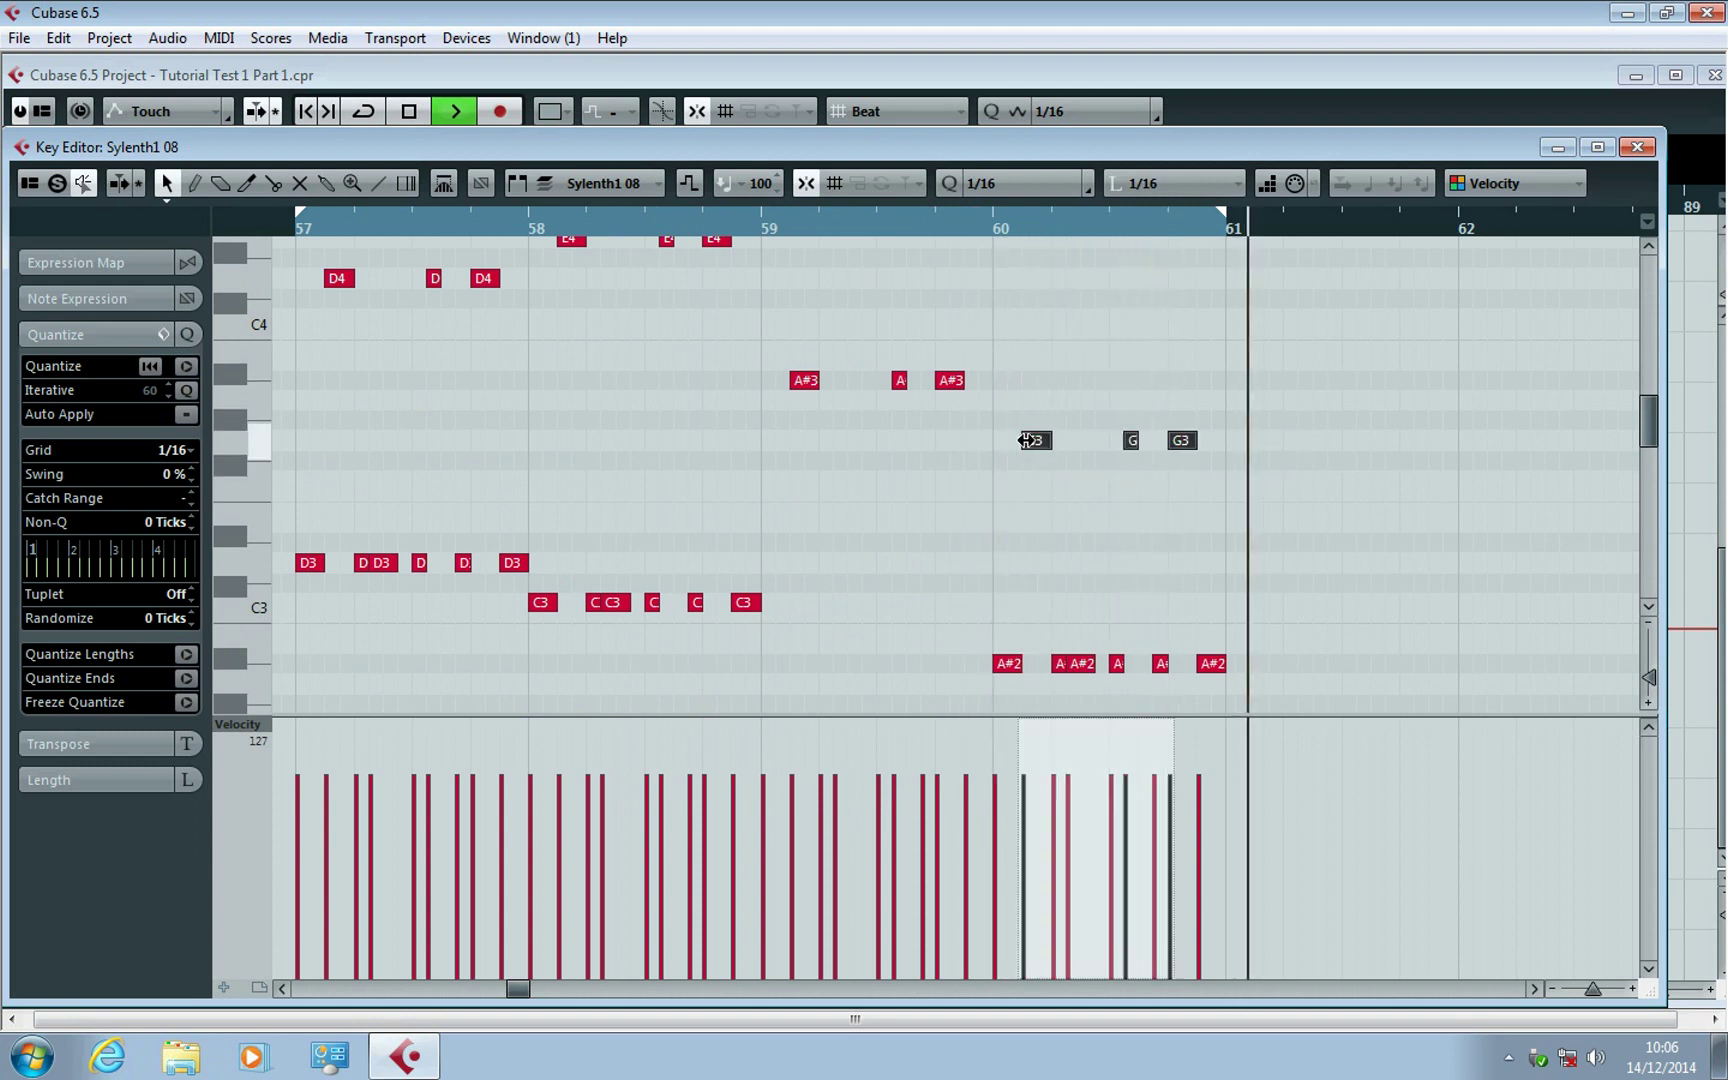
pyautogui.click(645, 222)
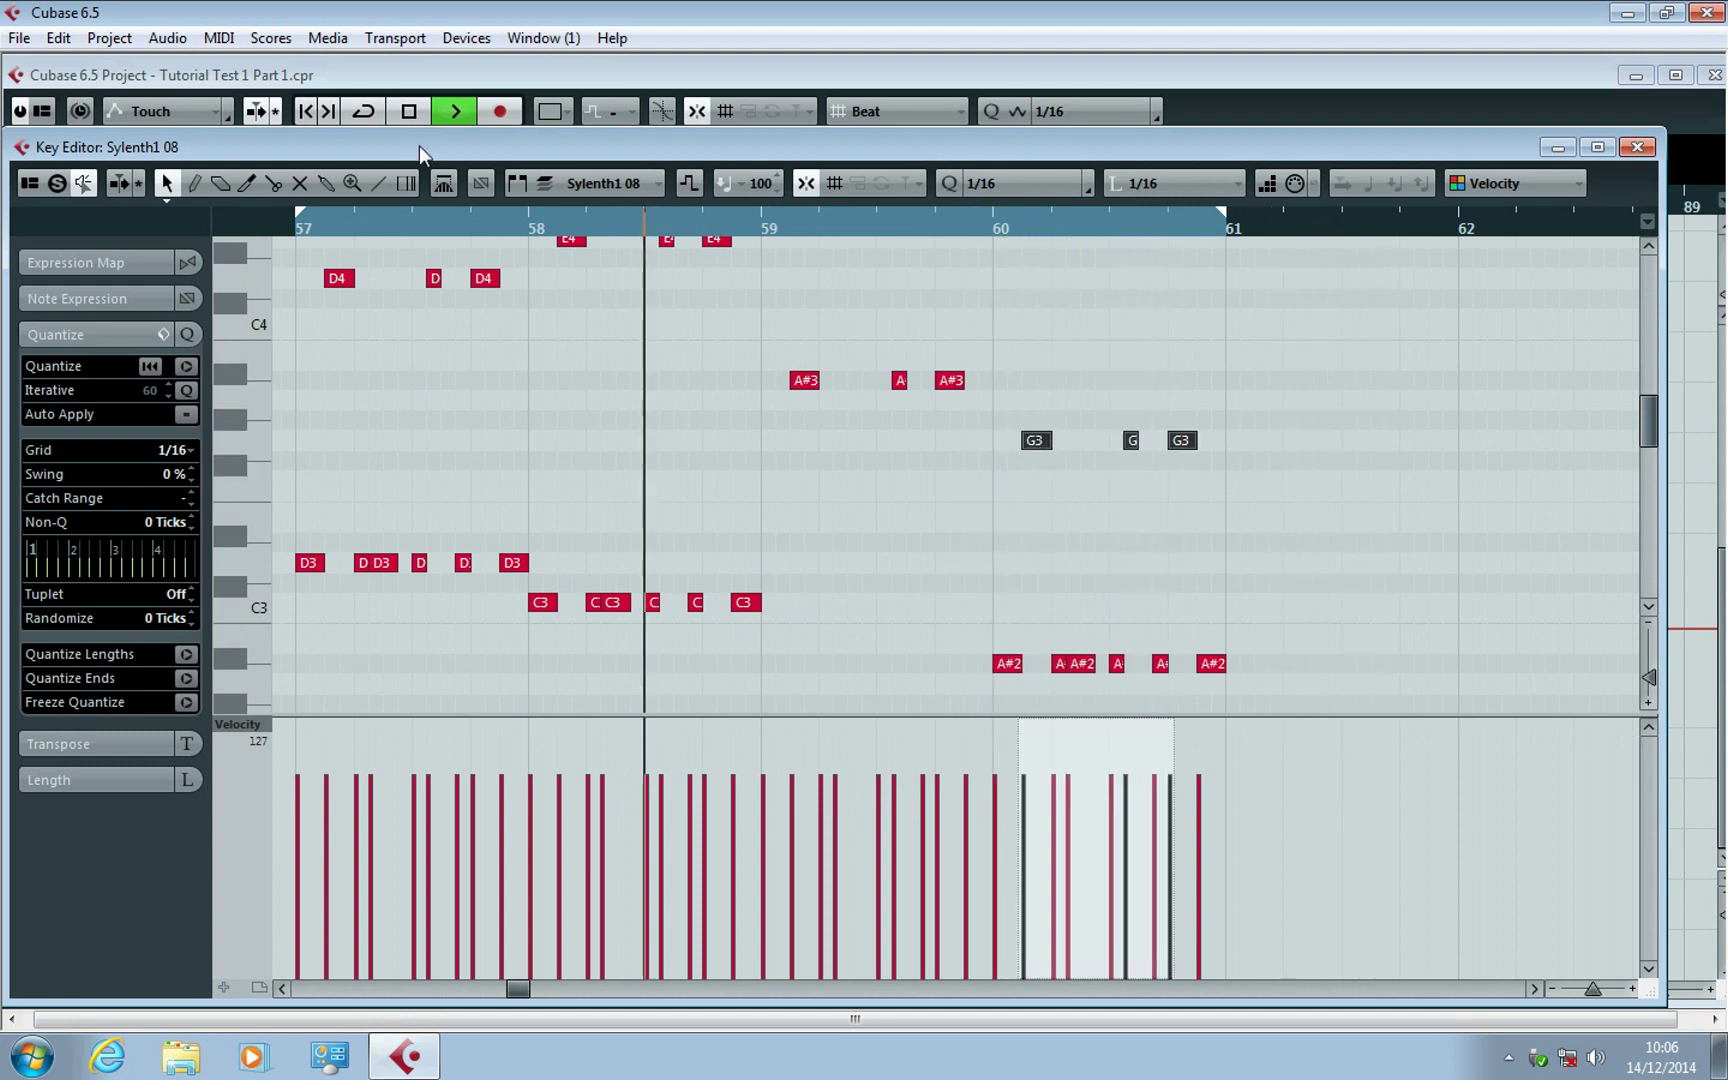
pyautogui.click(365, 112)
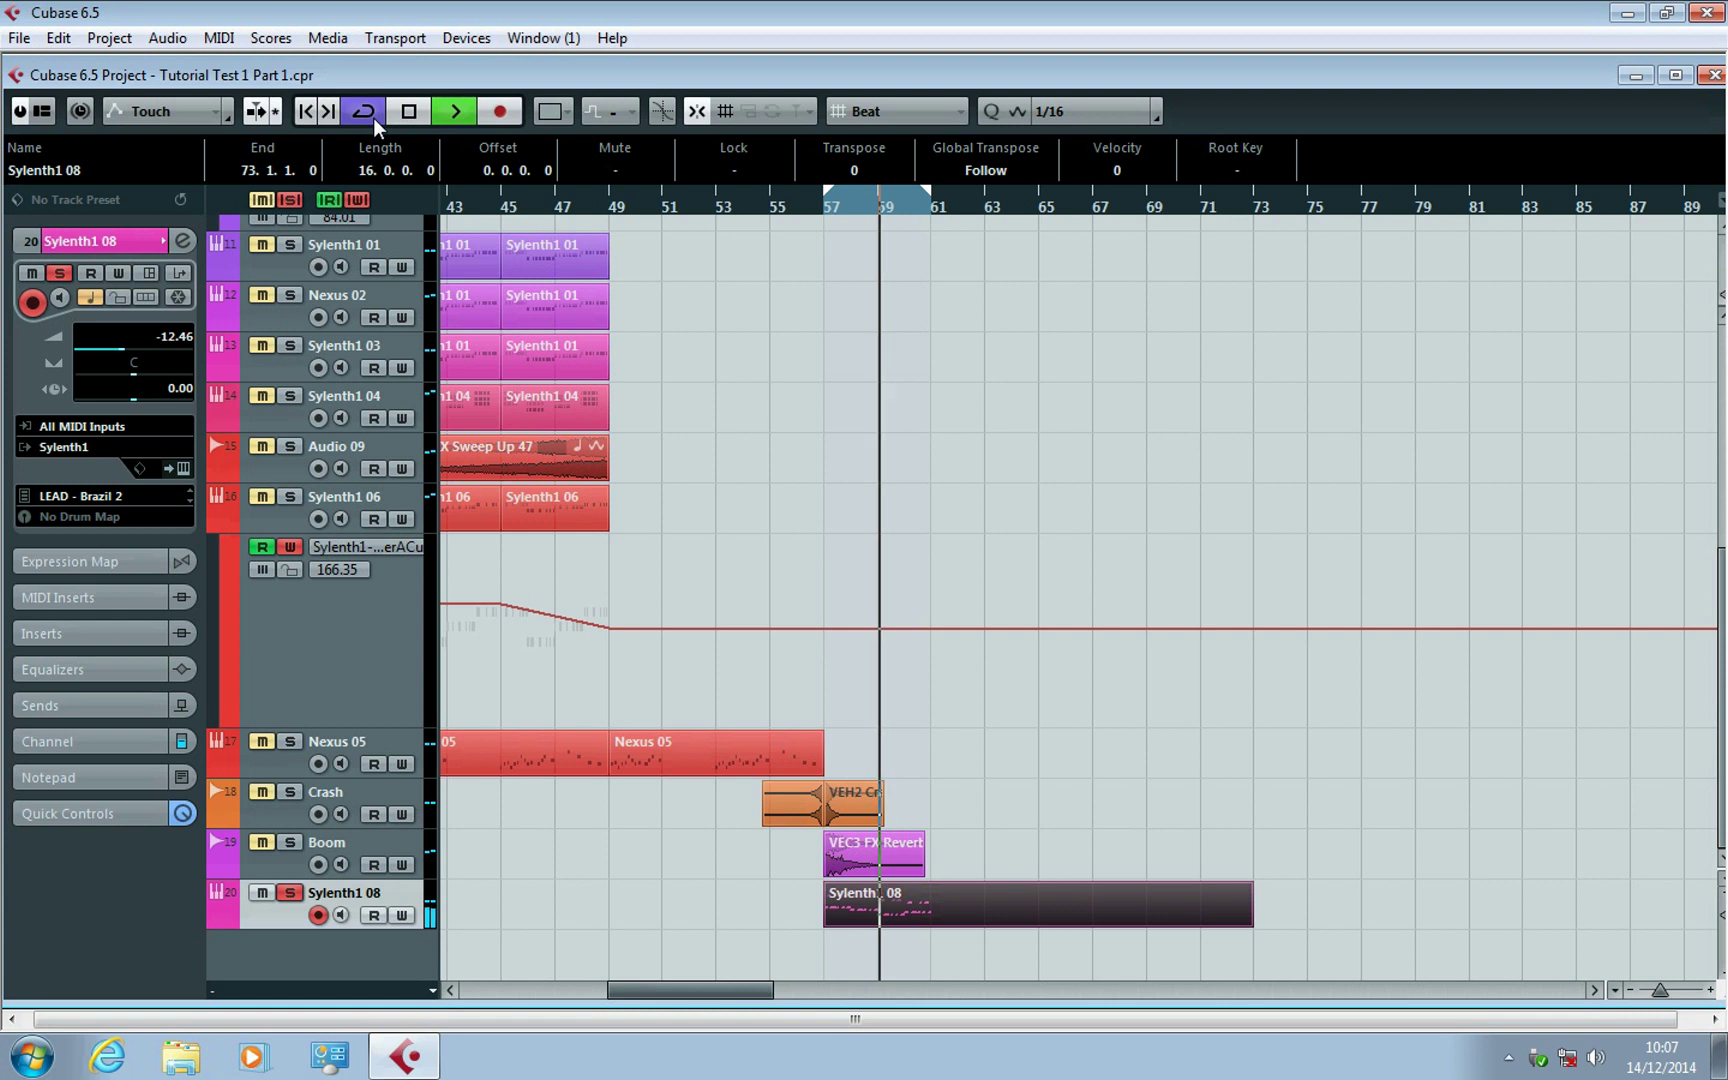
pyautogui.doubleClick(910, 904)
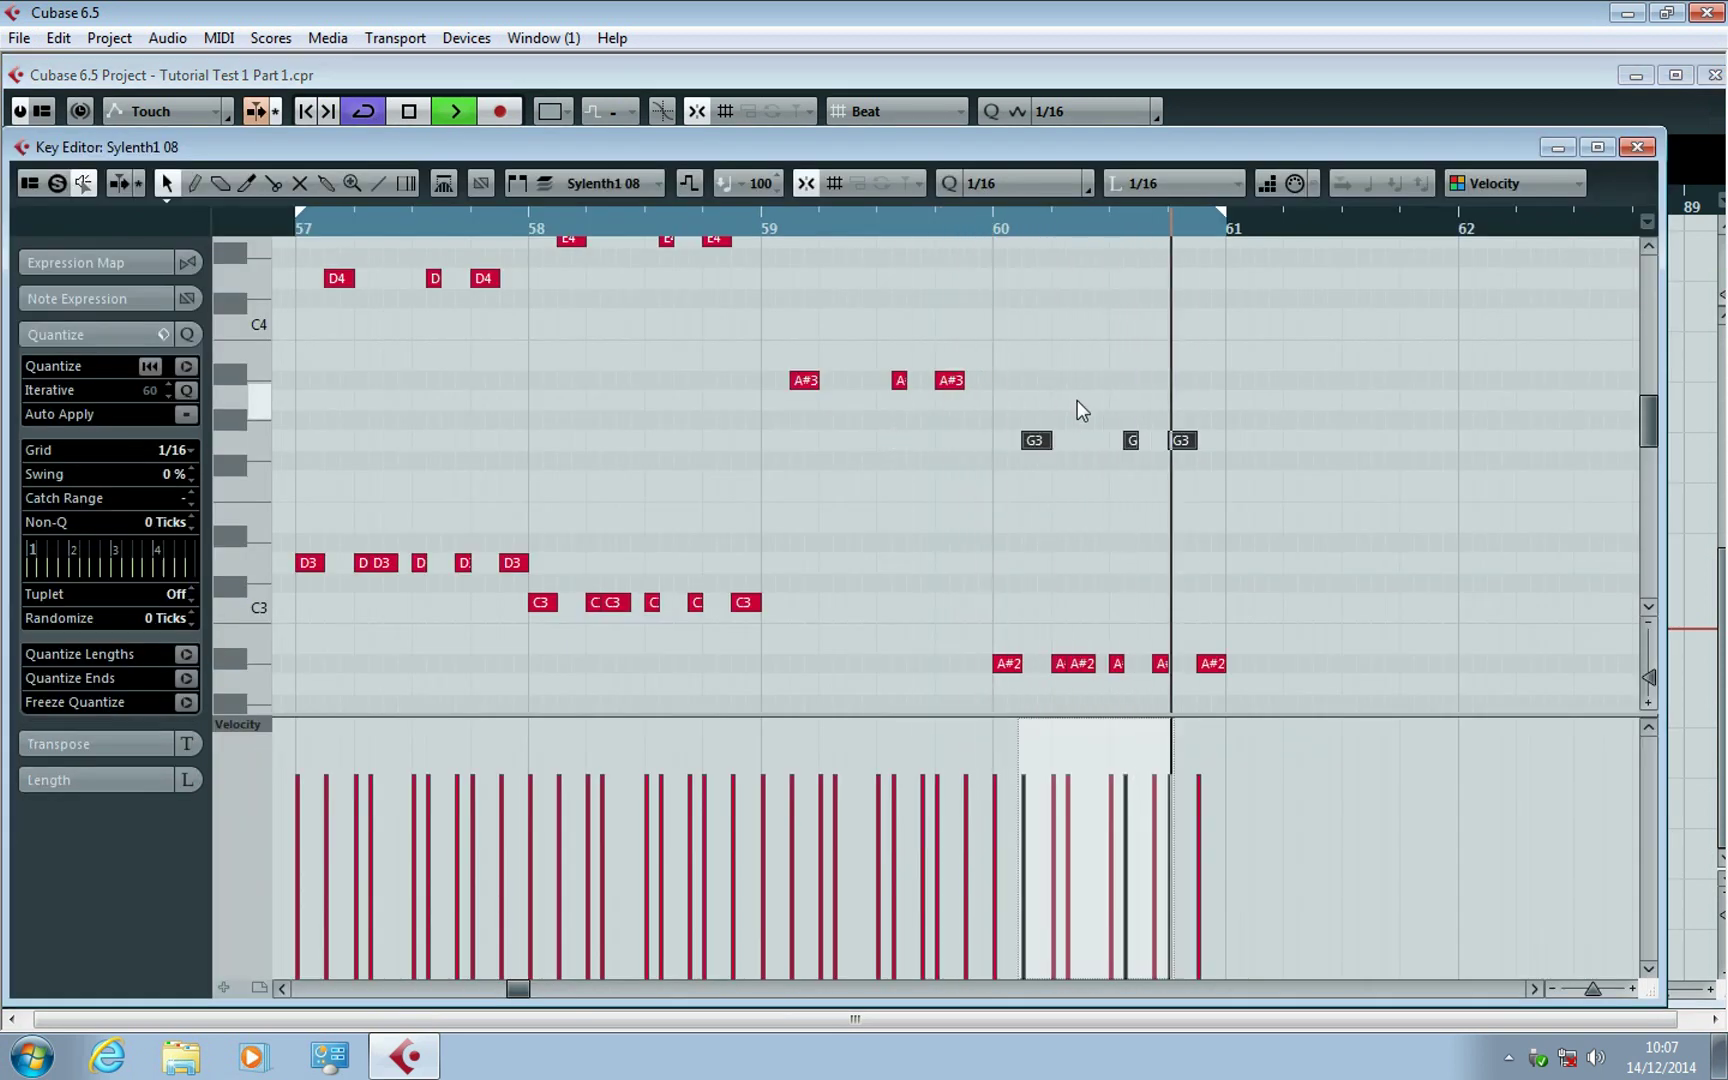
# Lower the three G3 notes in bar 60 to F3 and switch to the Draw tool.
pyautogui.moveTo(1278, 492); pyautogui.dragTo(1037, 474)
pyautogui.scroll(2, 1037, 481)
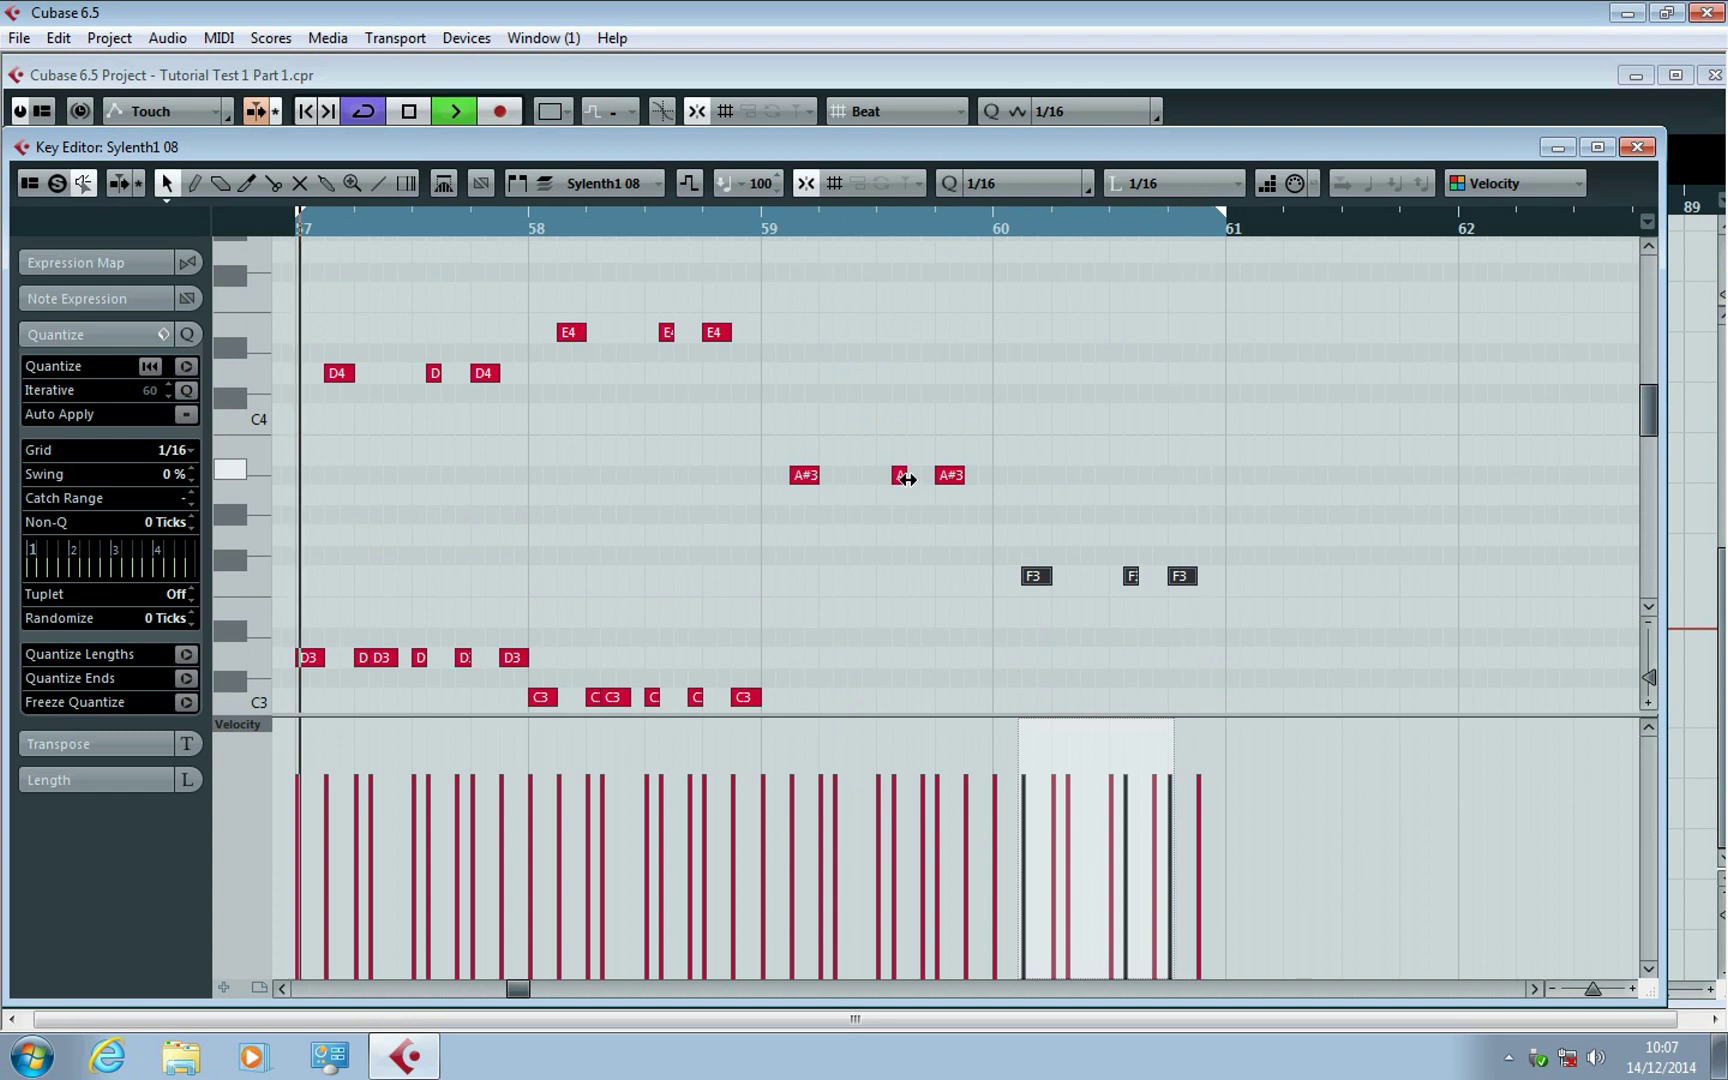
pyautogui.rightClick(455, 367)
pyautogui.click(484, 369)
pyautogui.click(484, 373)
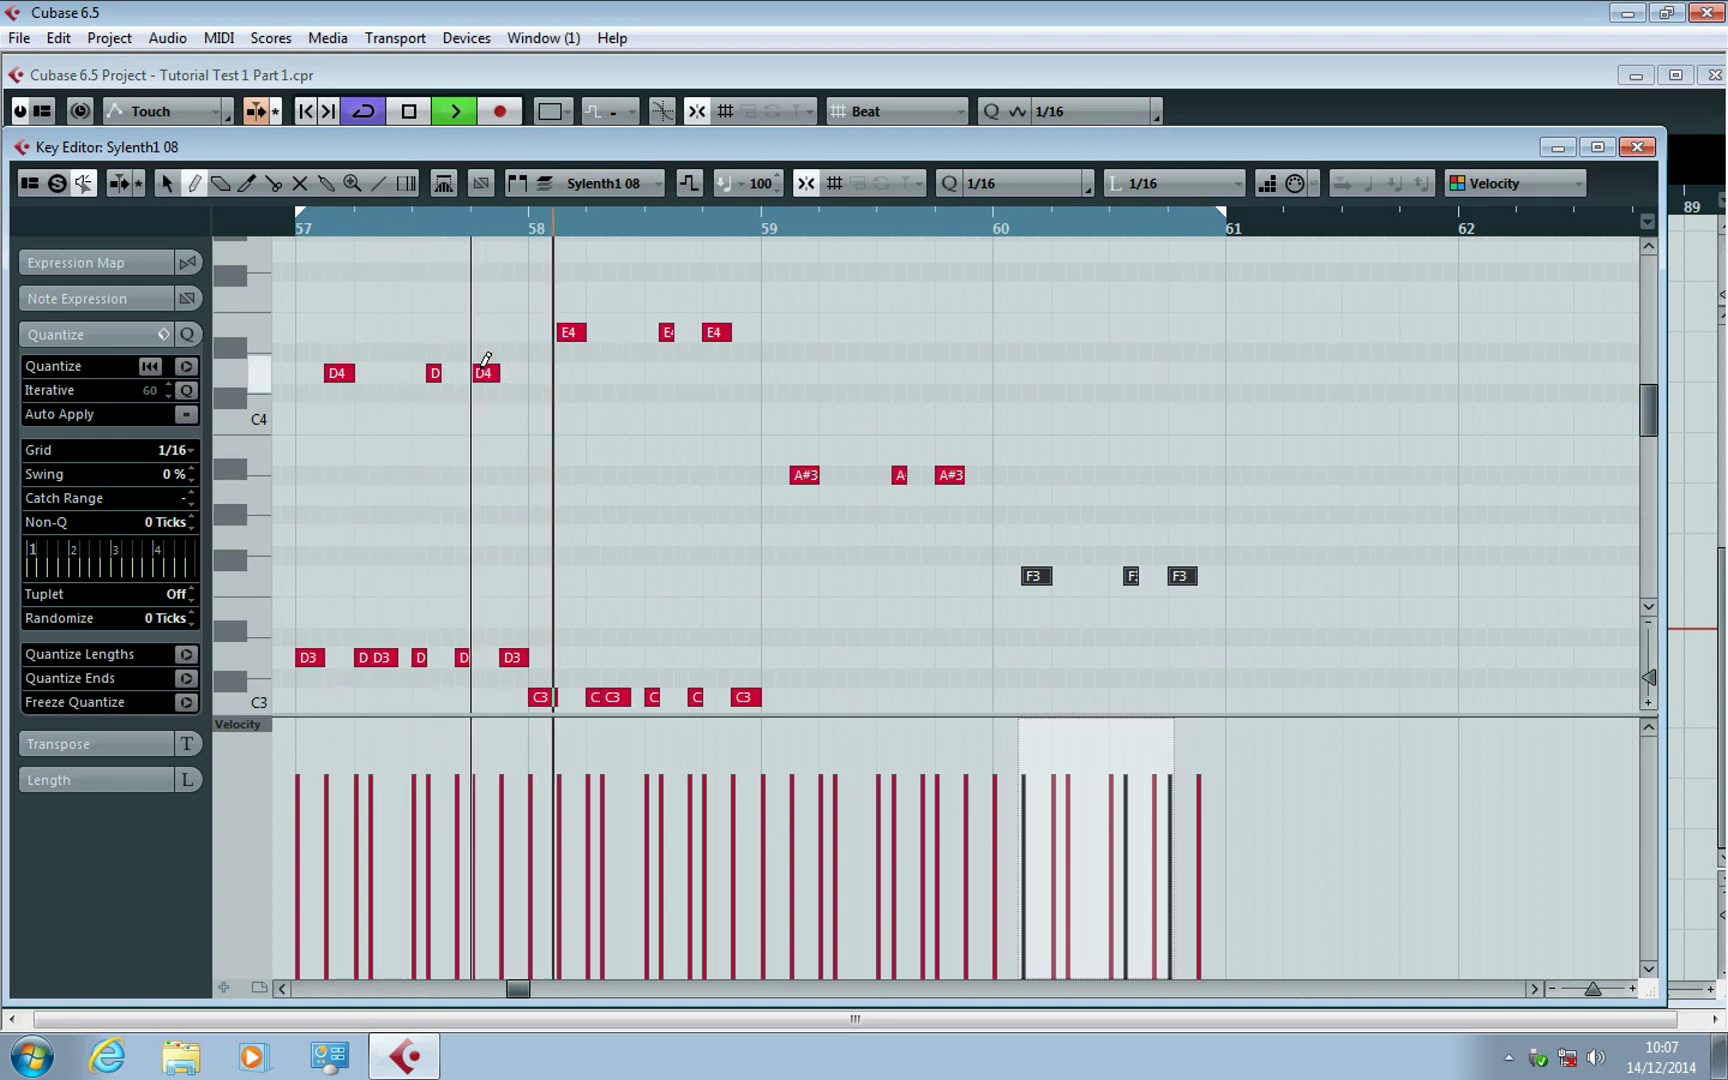
pyautogui.scroll(-2, 883, 370)
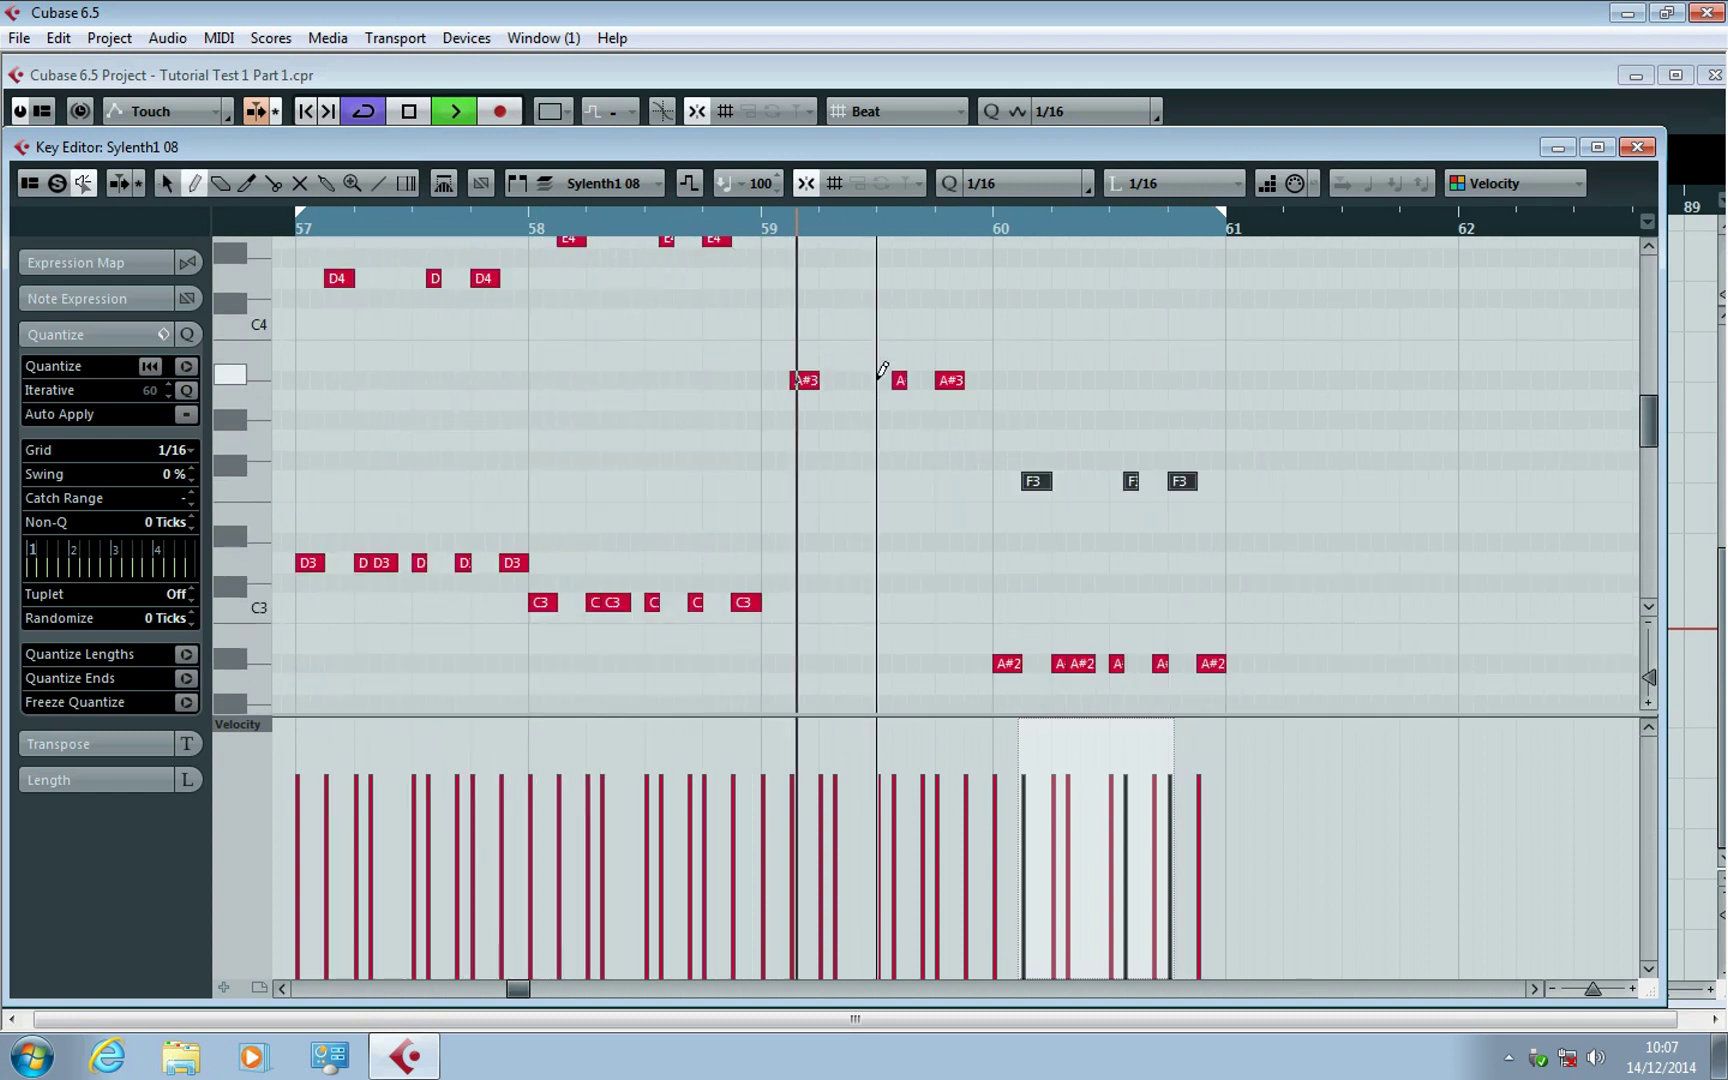
# Lower the third D4 note in bar 57 to C4 with the Object Selection tool and play from bar 57.
pyautogui.scroll(-2, 883, 370)
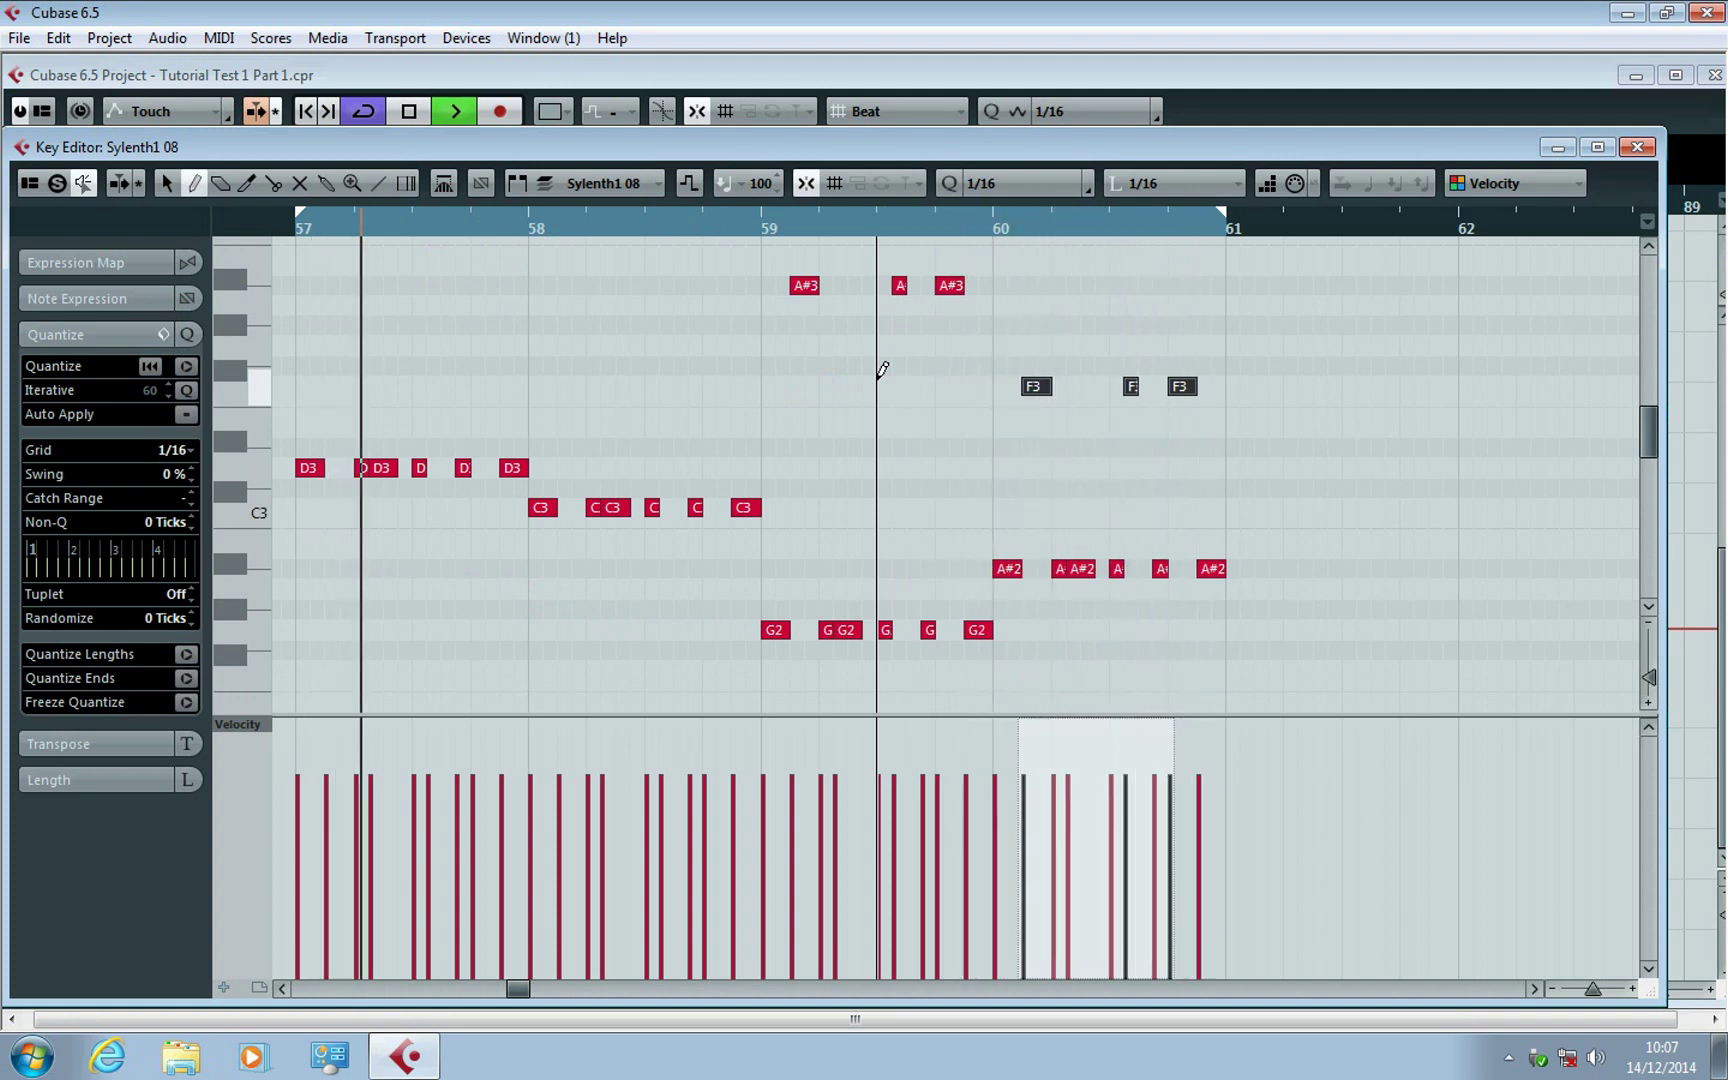
pyautogui.scroll(4, 883, 370)
pyautogui.rightClick(883, 370)
pyautogui.click(604, 331)
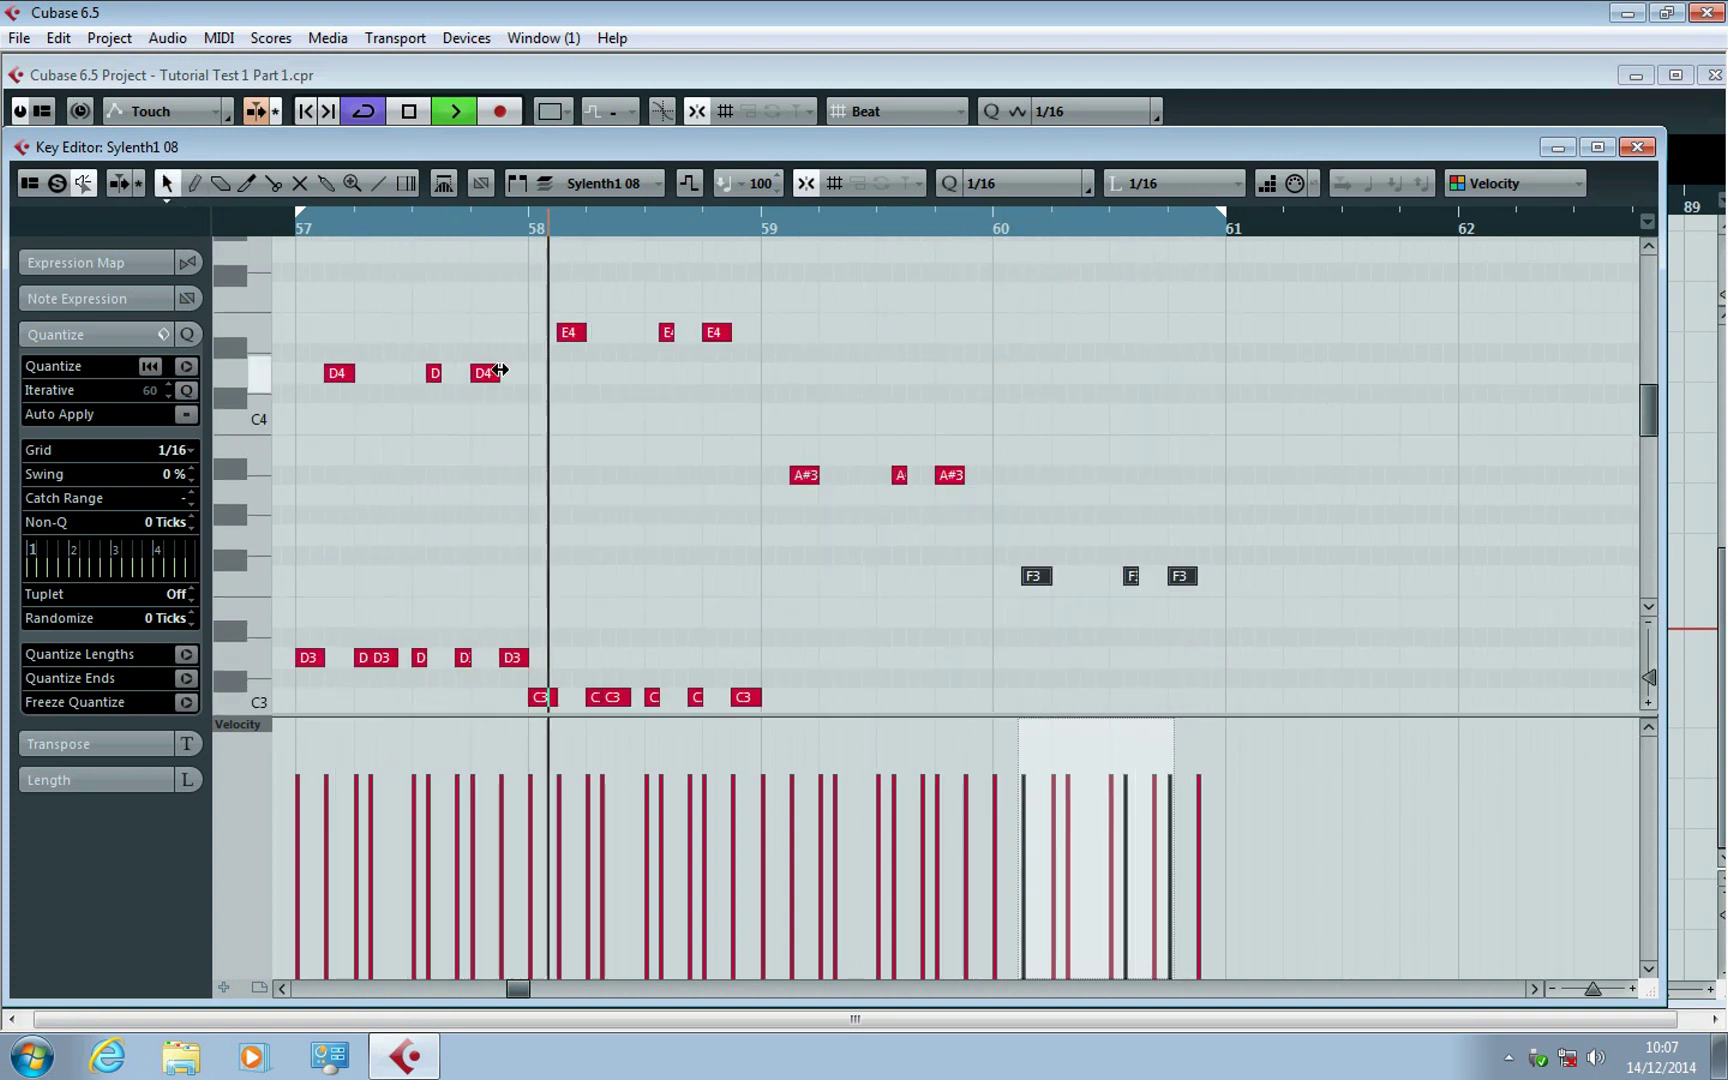
pyautogui.moveTo(487, 372); pyautogui.dragTo(479, 413)
pyautogui.click(305, 225)
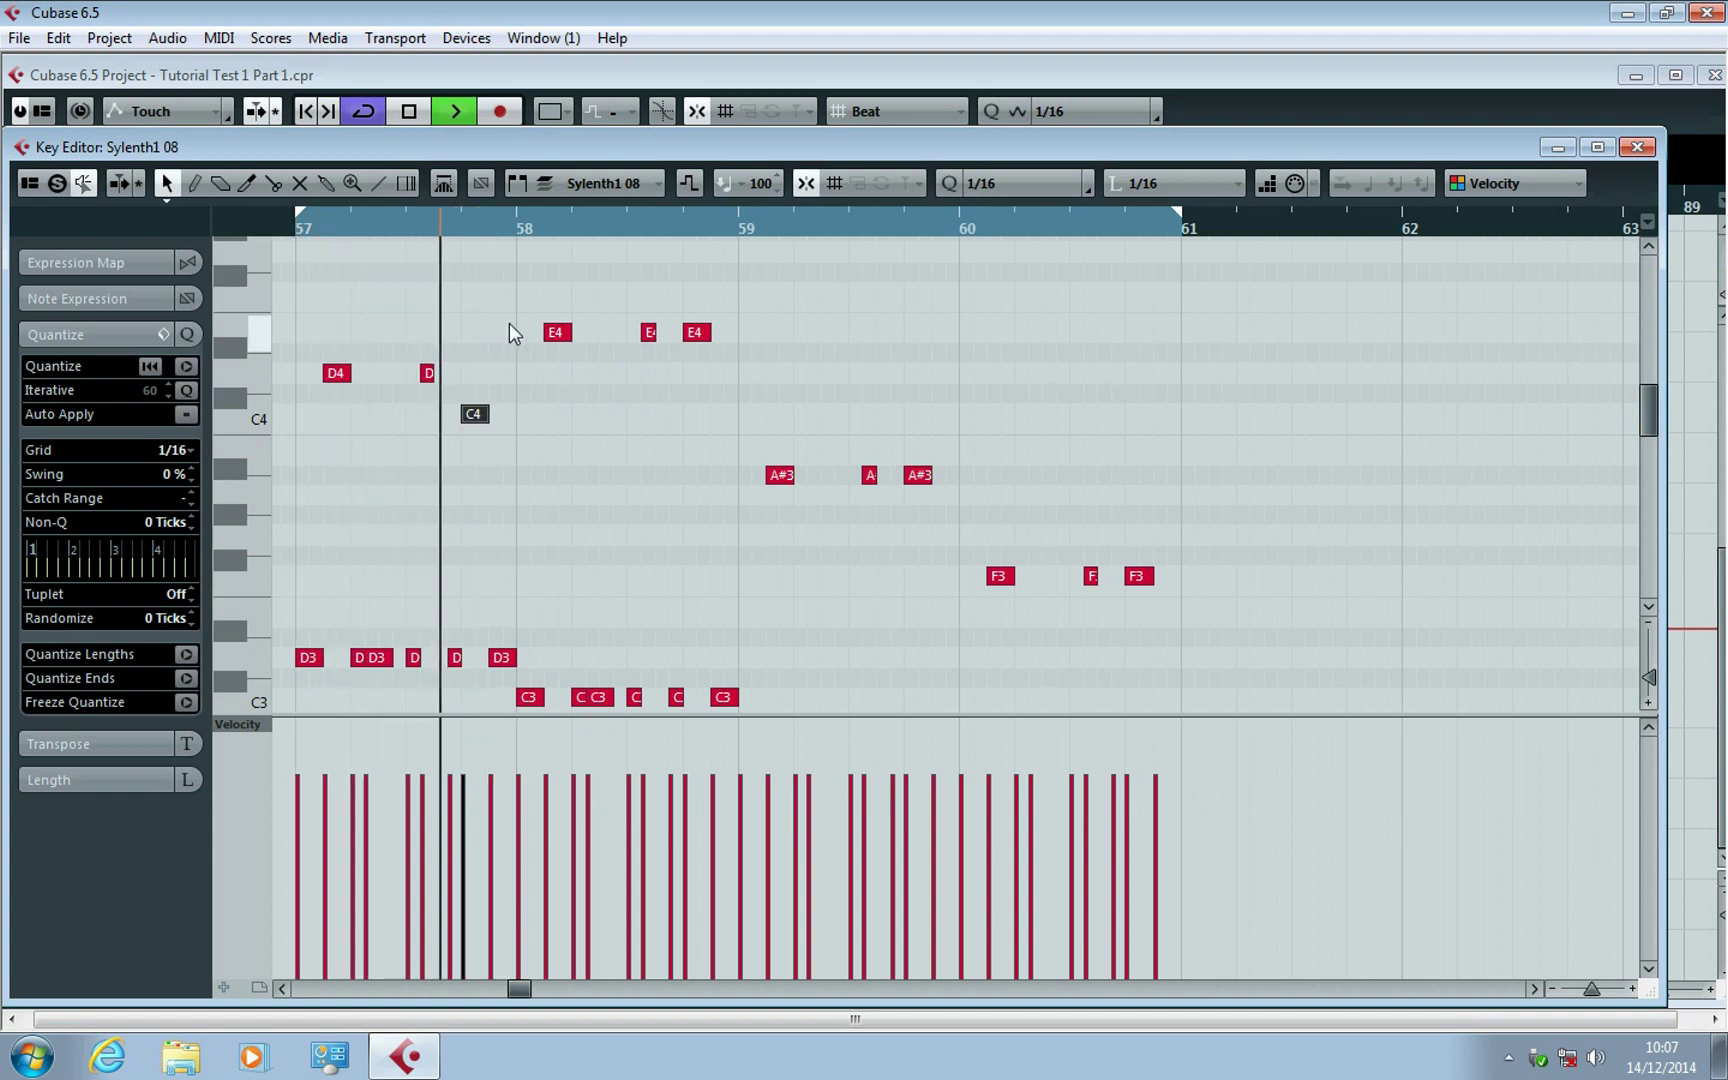
# Lower the last E4 note in bar 58 to D4 and play from bar 58.
pyautogui.press('space')
pyautogui.moveTo(700, 342); pyautogui.dragTo(697, 375)
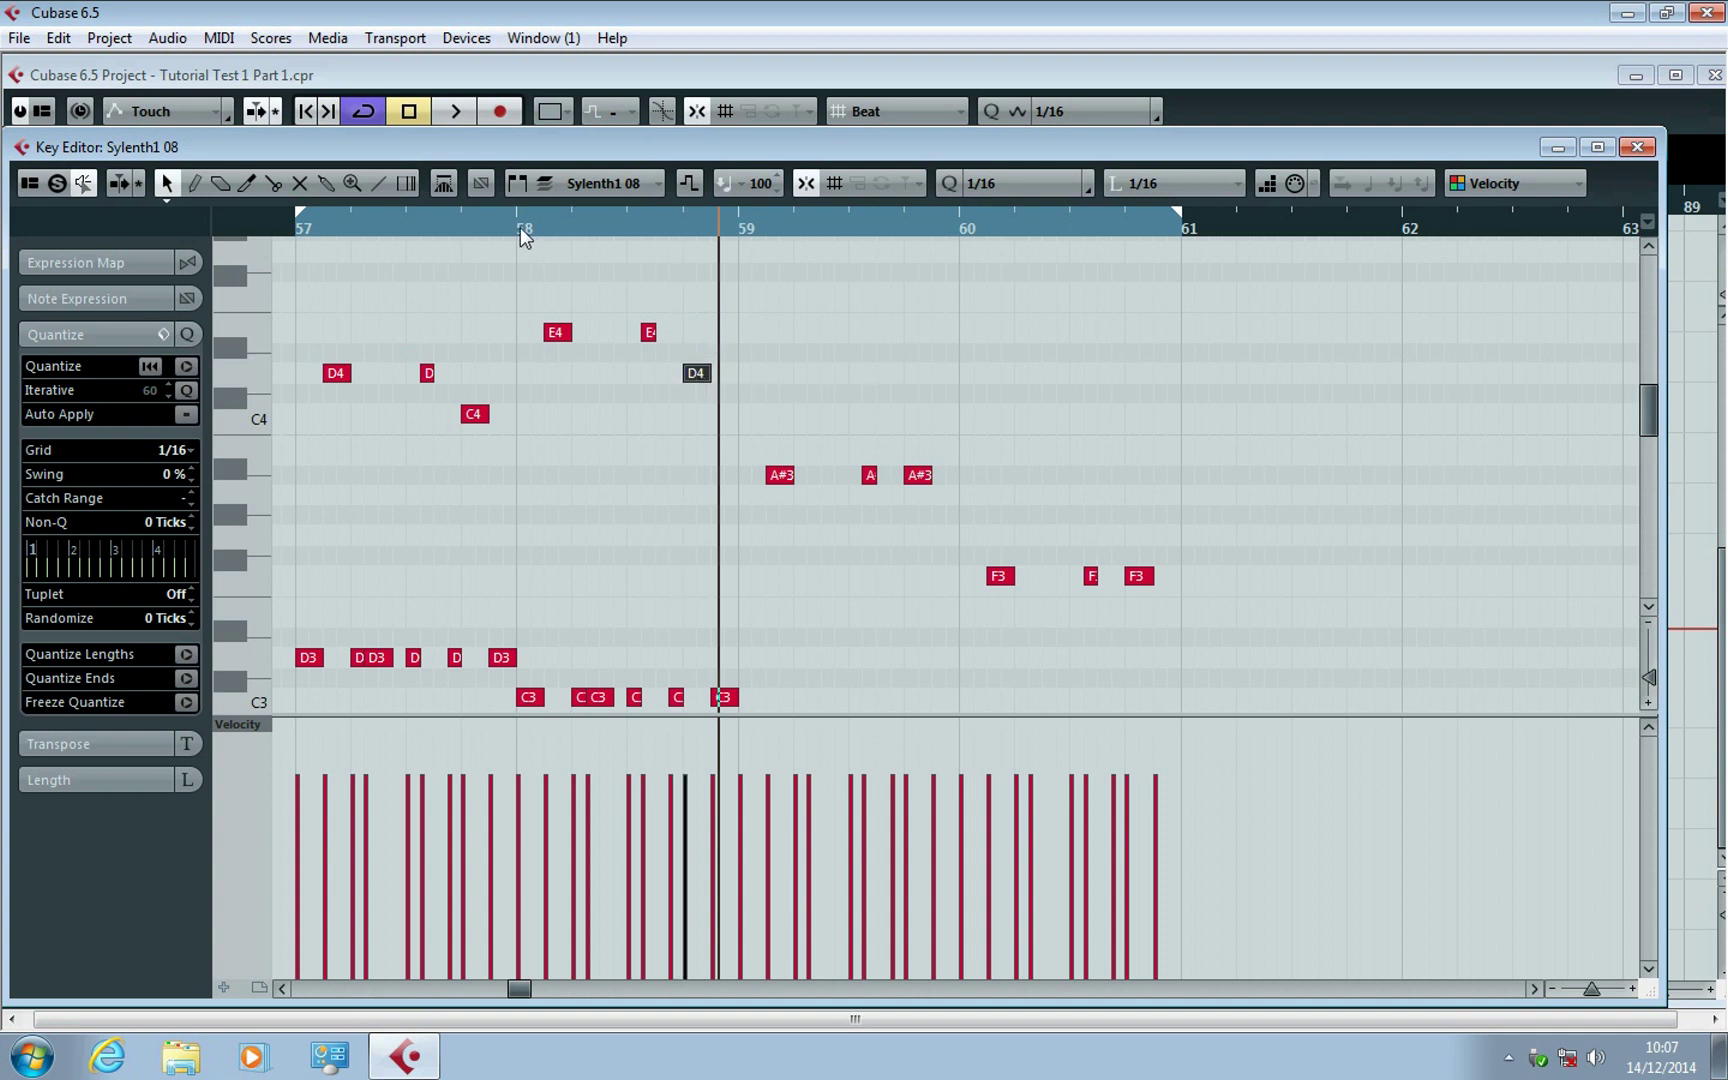
pyautogui.click(522, 228)
pyautogui.press('space')
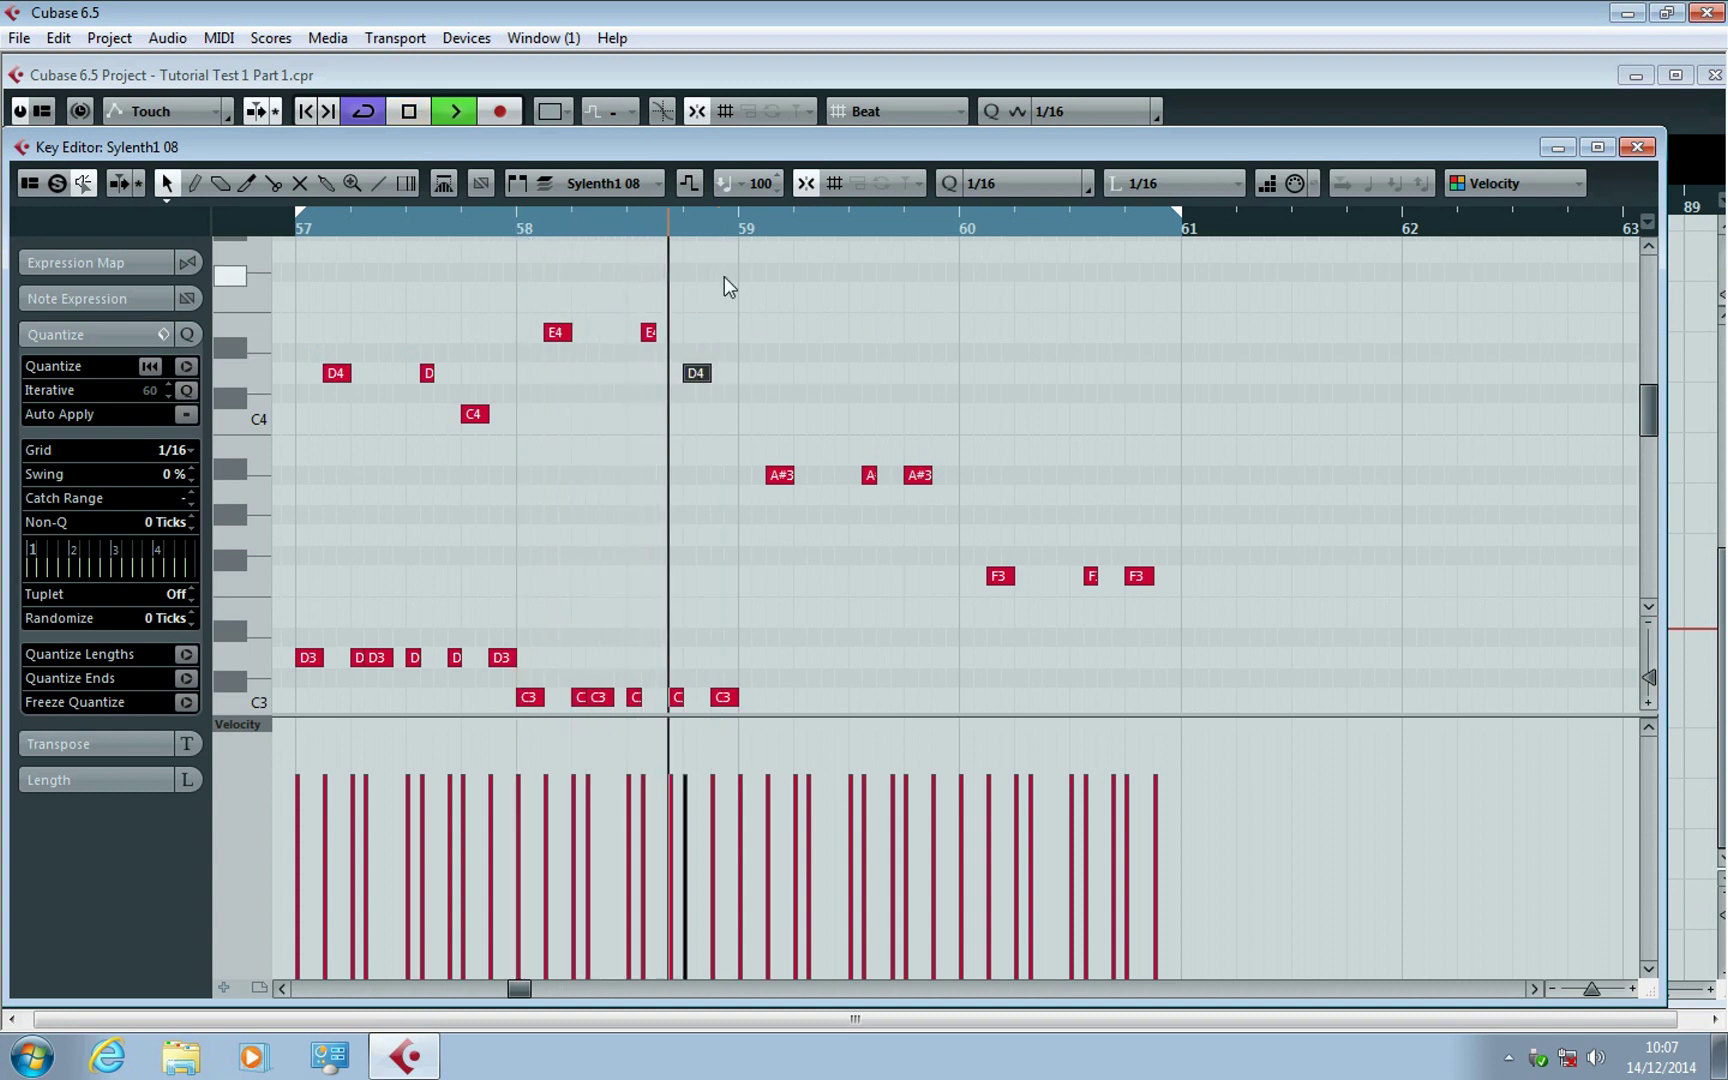
# Raise the last A#3 note in bar 59 to C4 and resume playback.
pyautogui.press('space')
pyautogui.moveTo(922, 477); pyautogui.dragTo(923, 431)
pyautogui.press('space')
pyautogui.scroll(-3, 1045, 407)
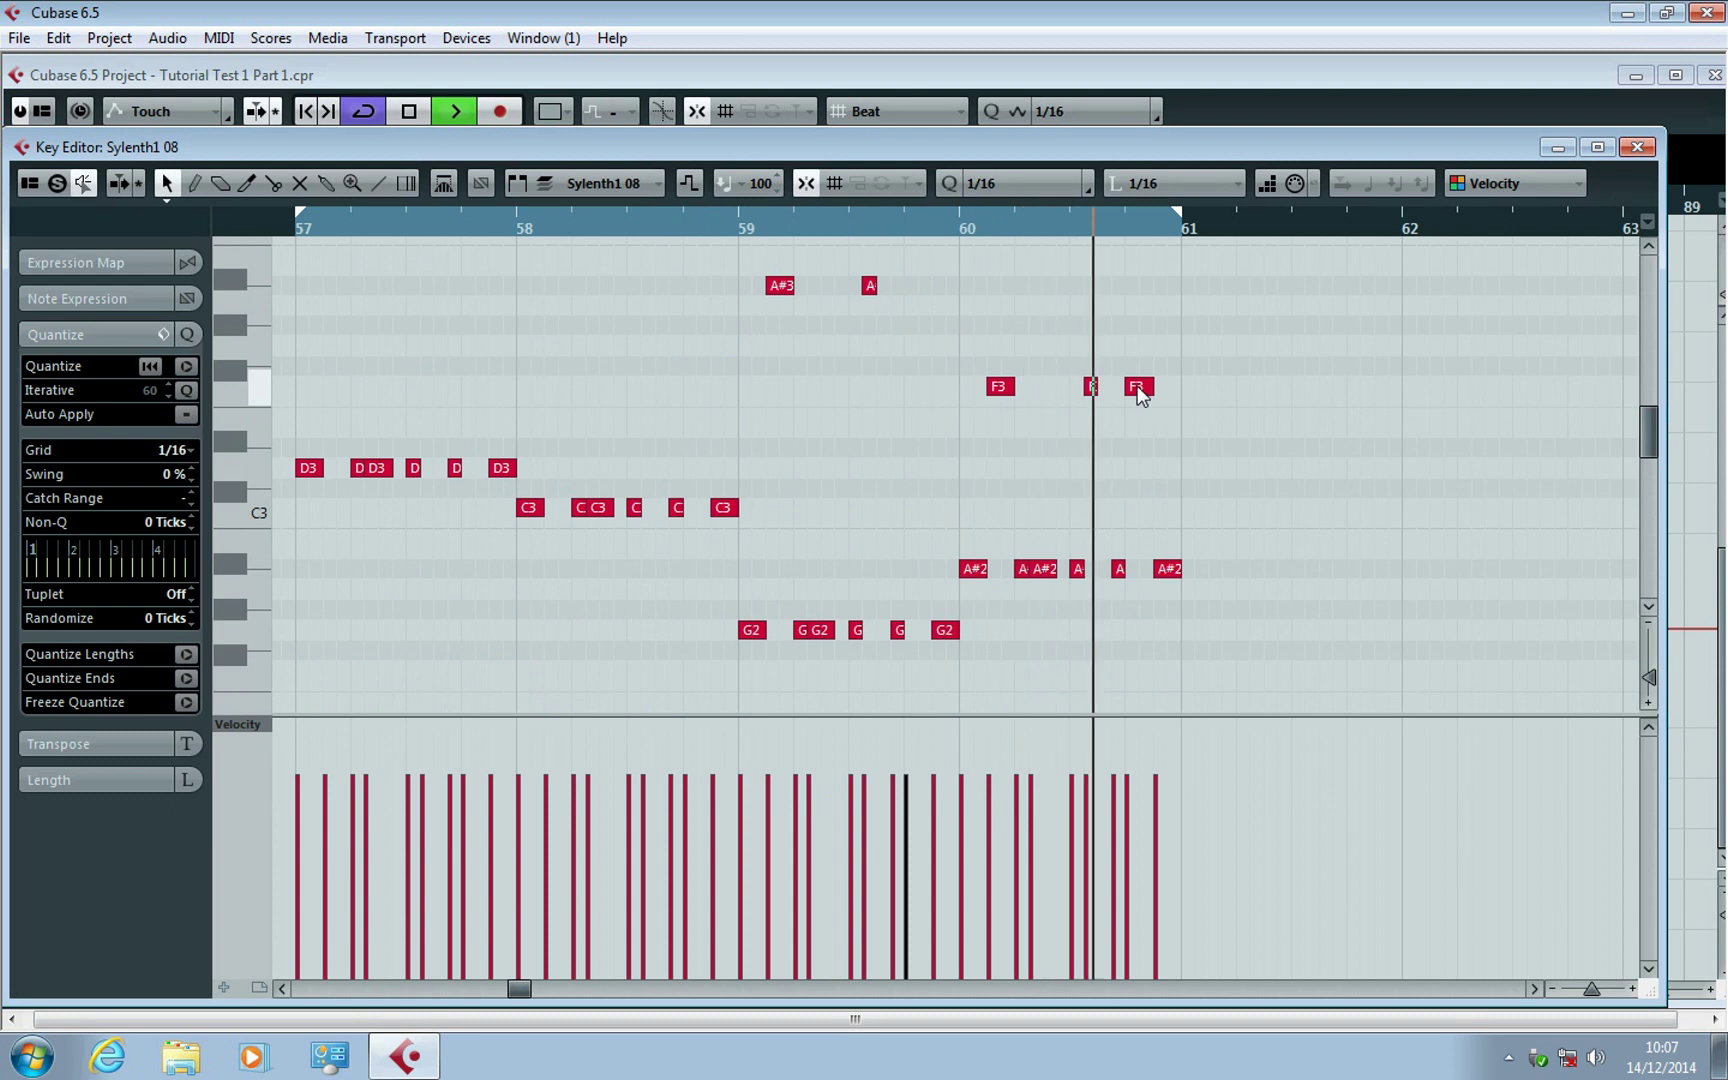
# Lower the last F3 note in bar 60 to D3 and listen to the looped riff.
pyautogui.press('space')
pyautogui.moveTo(1138, 387); pyautogui.dragTo(1140, 447)
pyautogui.press('space')
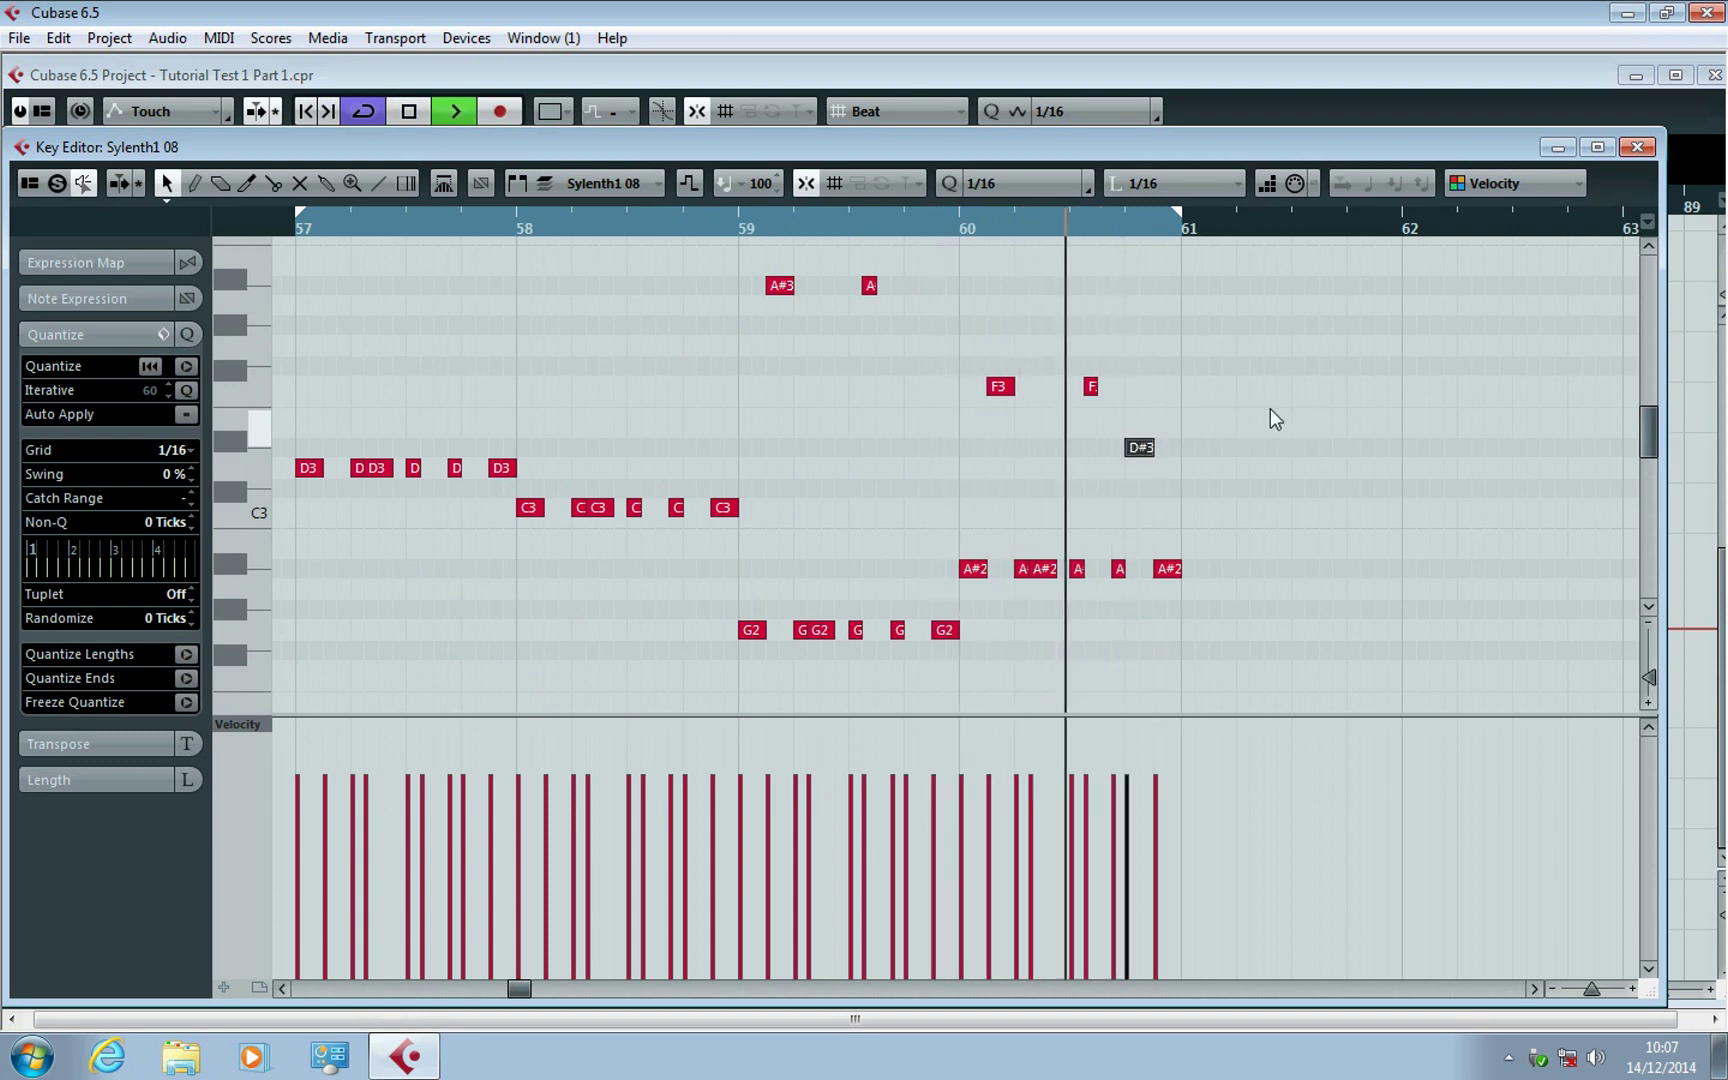
pyautogui.moveTo(1142, 455); pyautogui.dragTo(1143, 468)
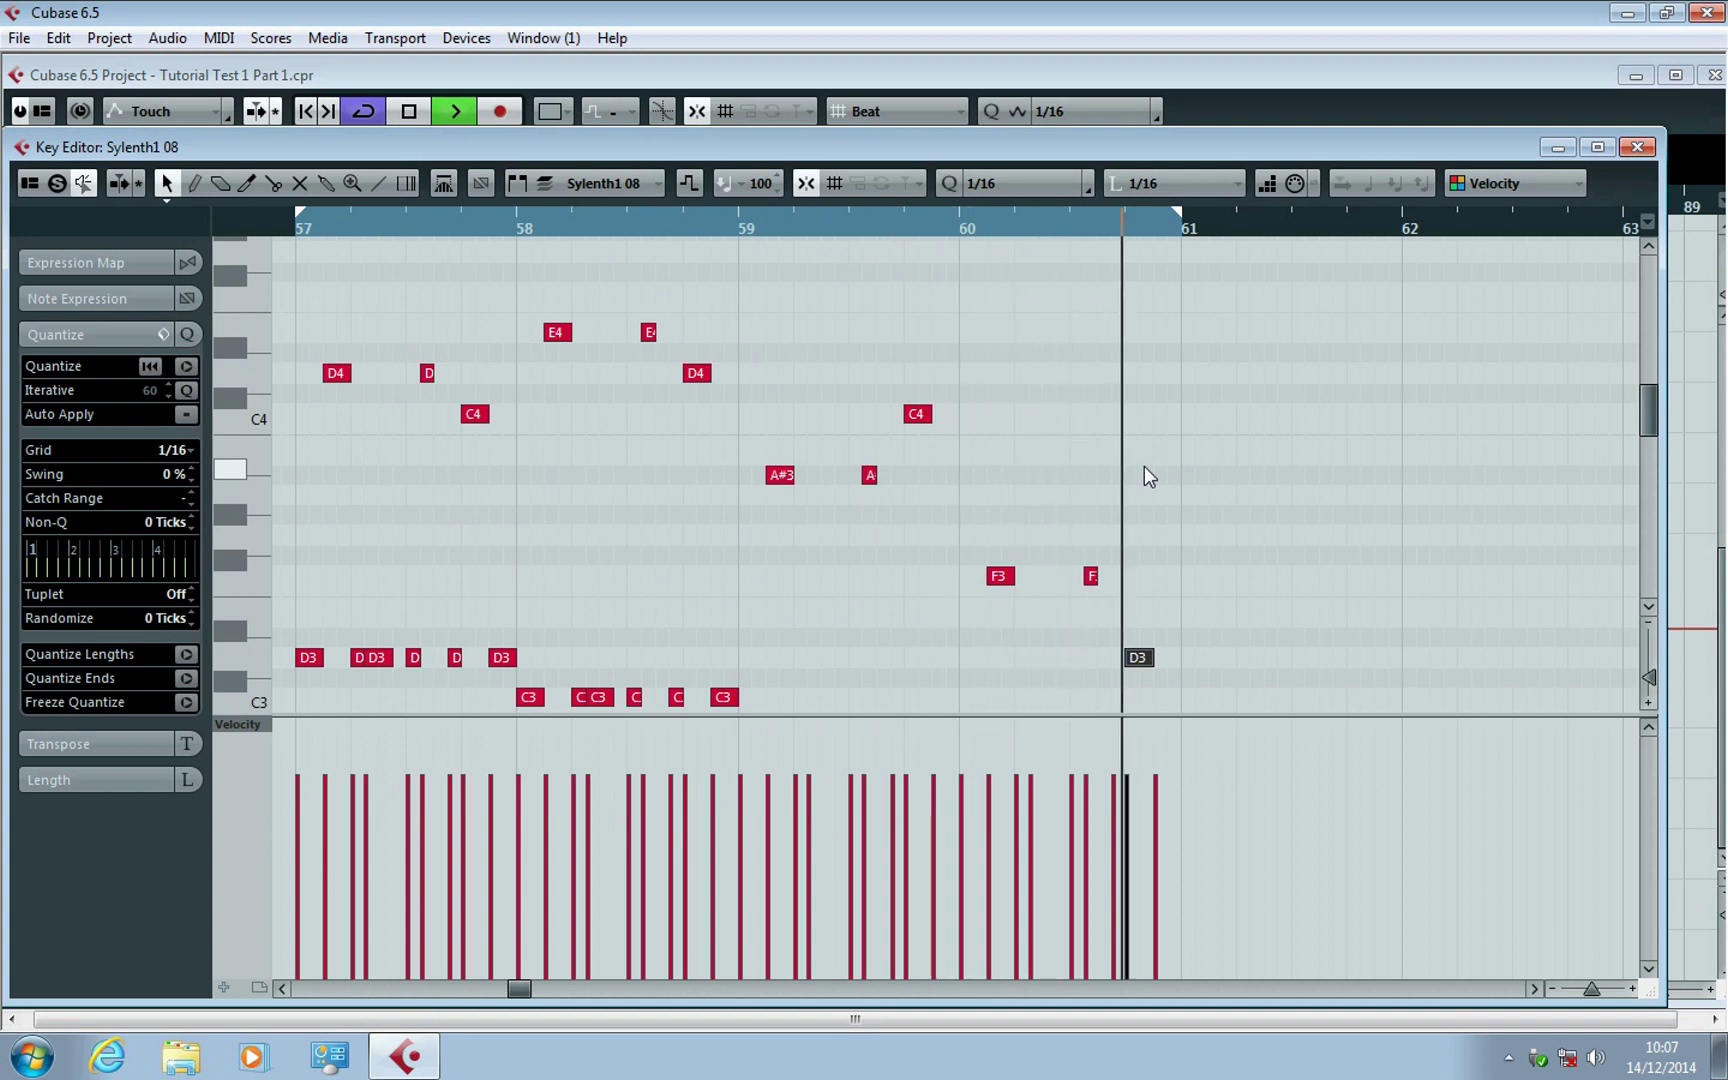
pyautogui.scroll(-2, 1143, 466)
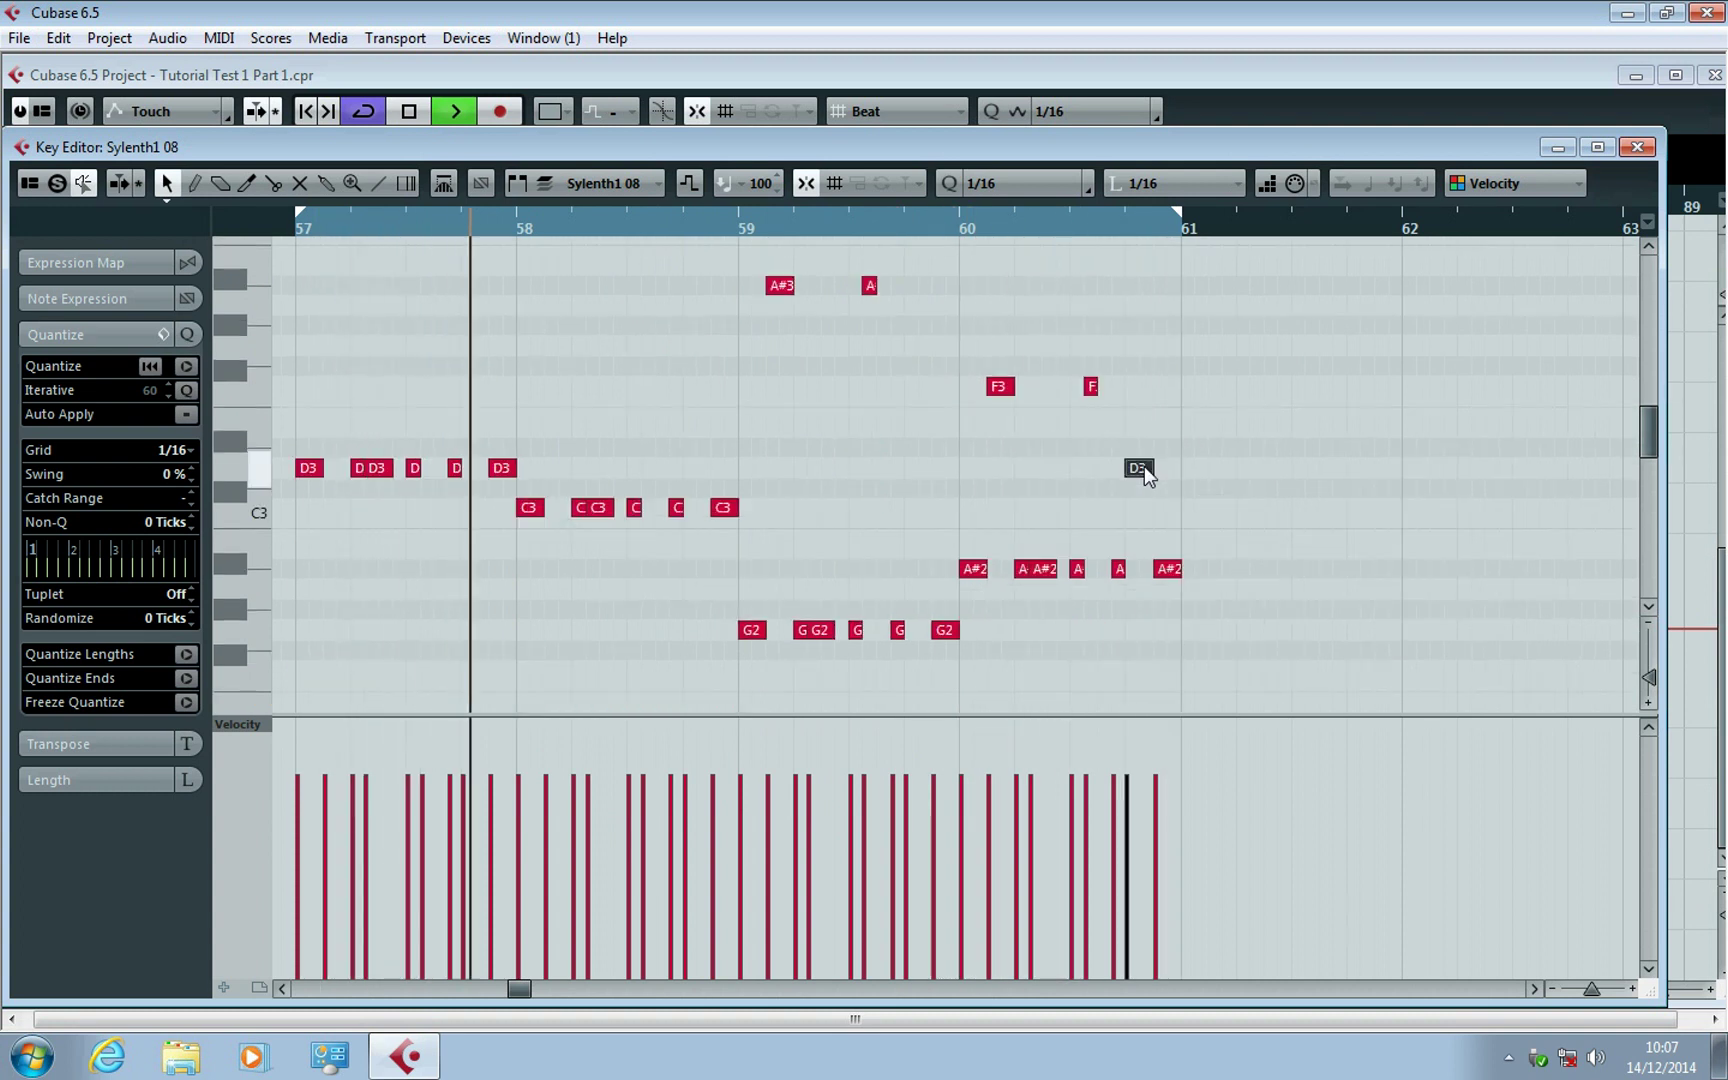
pyautogui.scroll(3, 1143, 466)
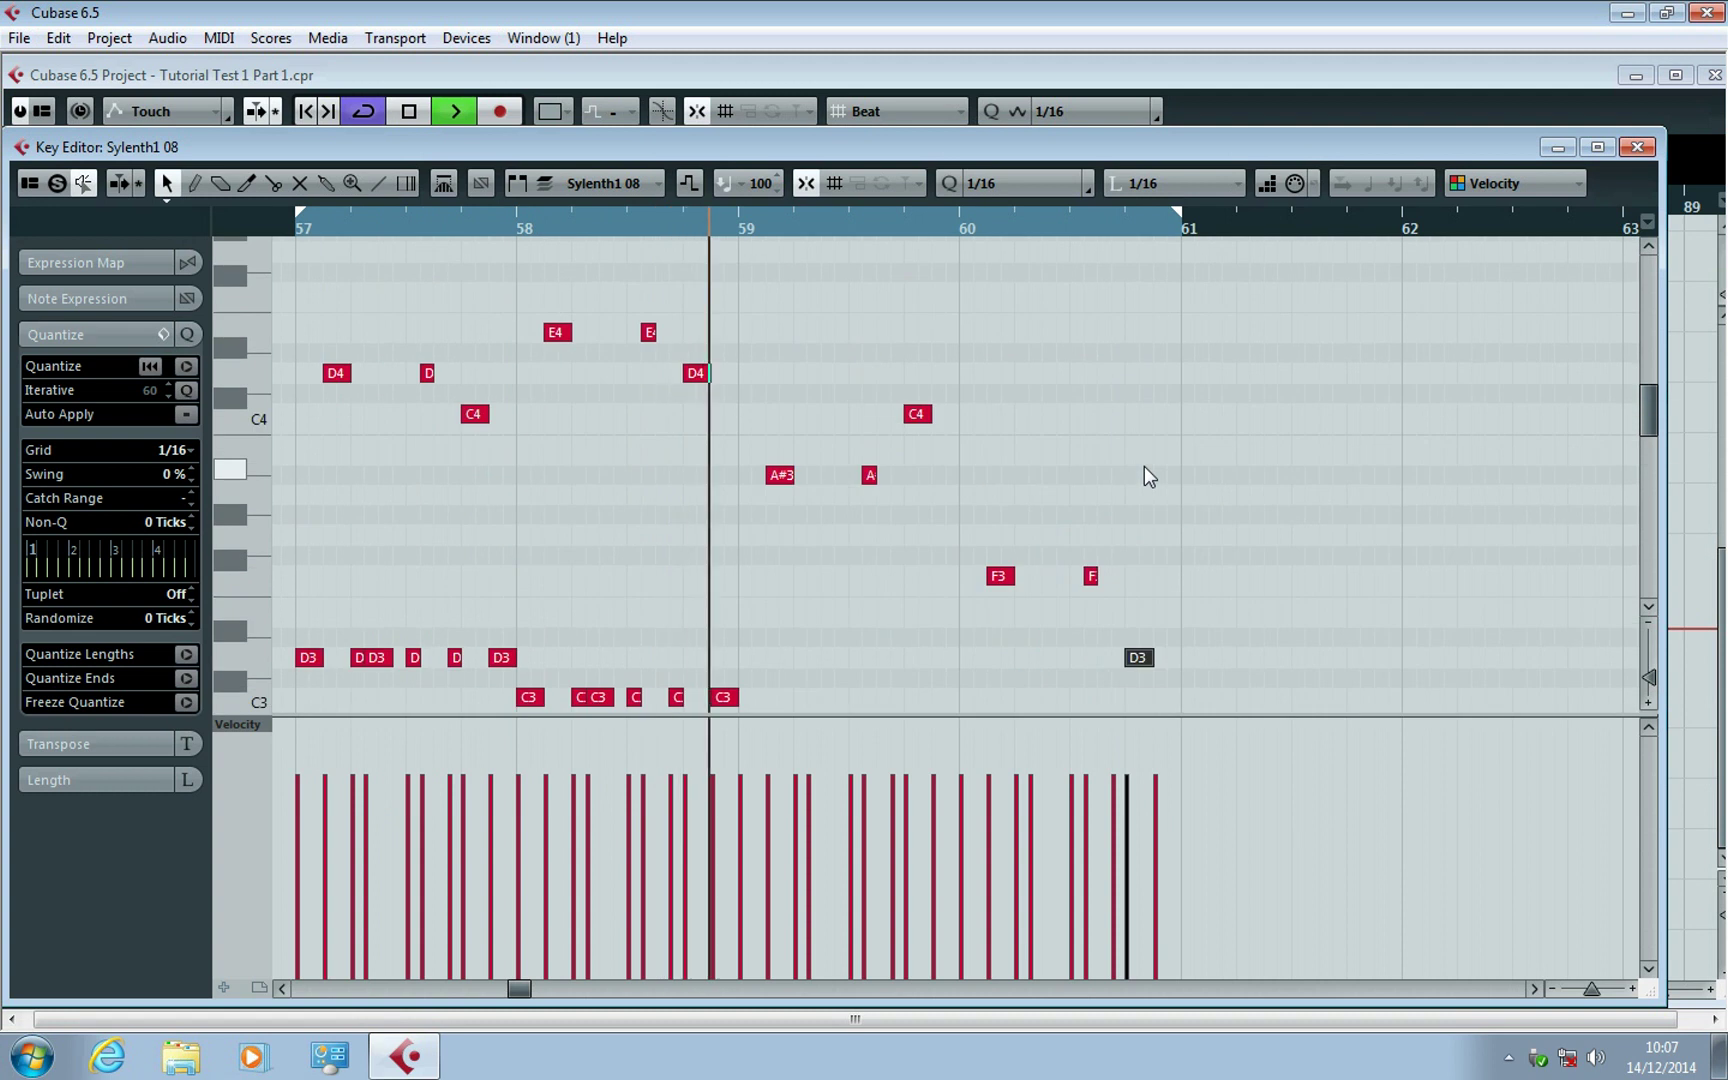
pyautogui.scroll(-1, 1143, 466)
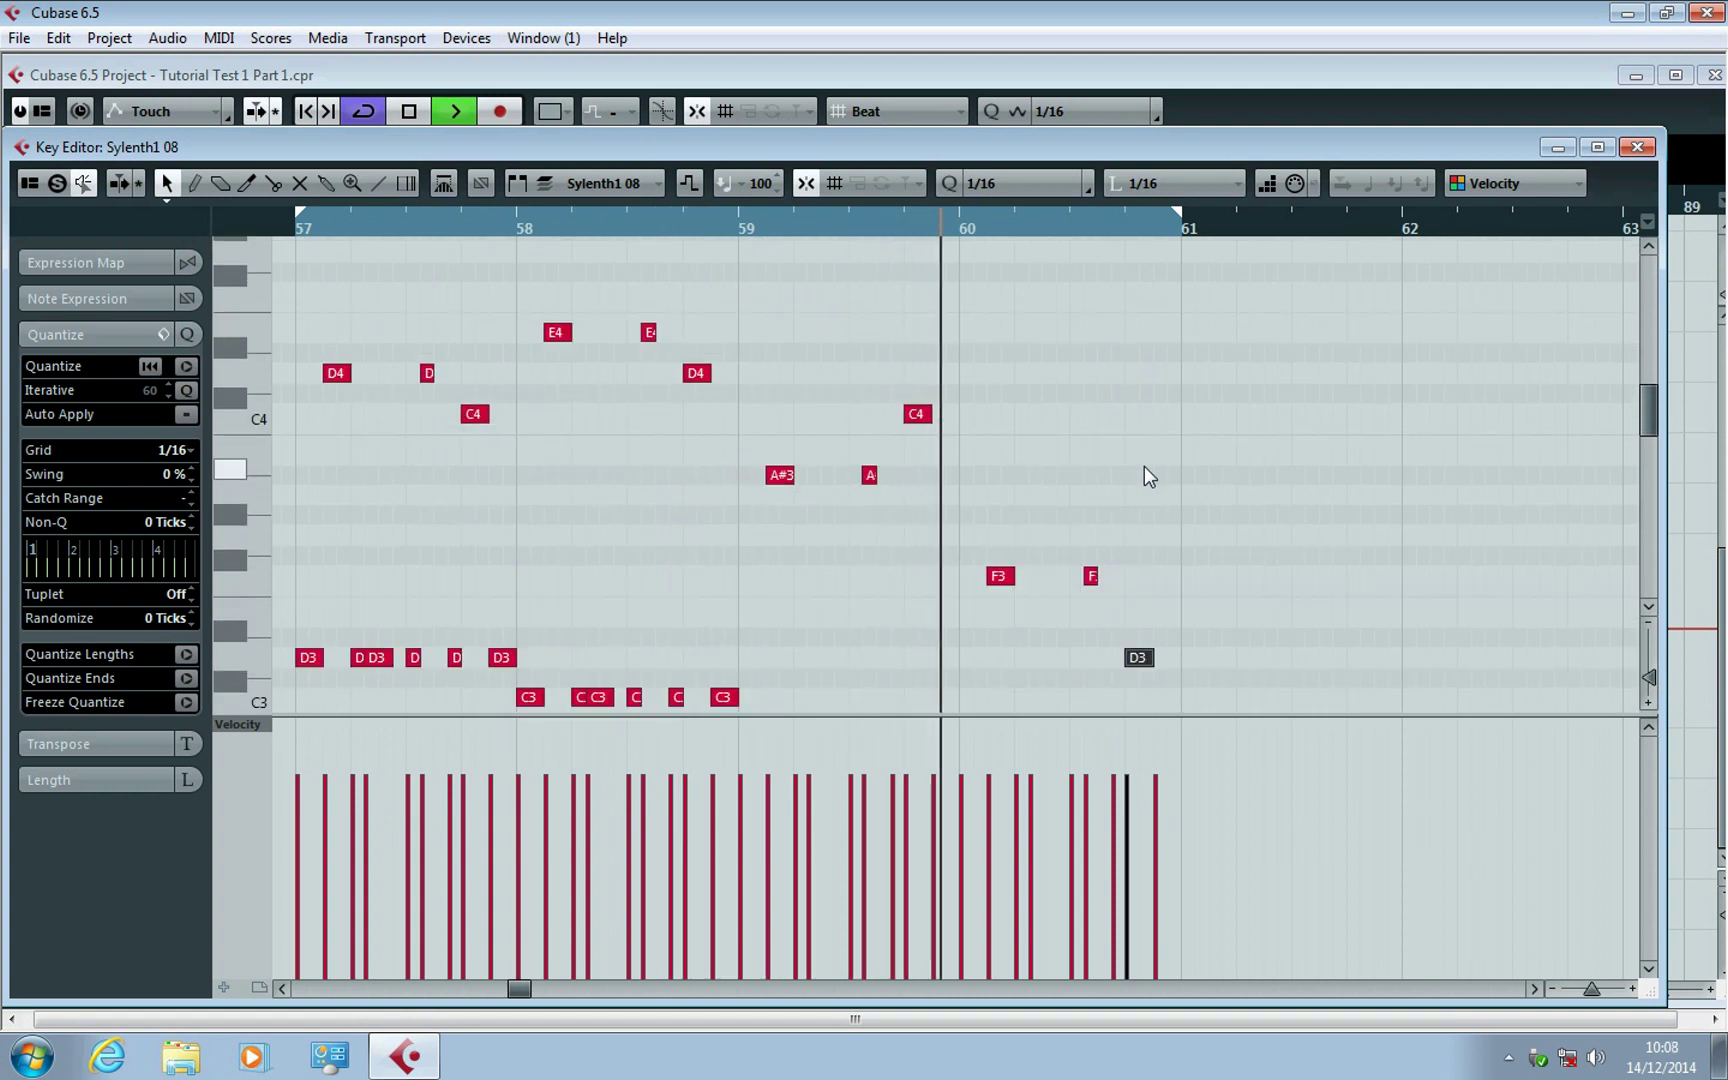
# Select all the upper melody notes from bar 57 to bar 60, including the D3 at the end of bar 60.
pyautogui.moveTo(1264, 663); pyautogui.dragTo(558, 279)
pyautogui.moveTo(309, 293); pyautogui.dragTo(1191, 562)
pyautogui.scroll(-3, 1193, 562)
pyautogui.scroll(5, 1193, 562)
pyautogui.moveTo(322, 289); pyautogui.dragTo(1098, 587)
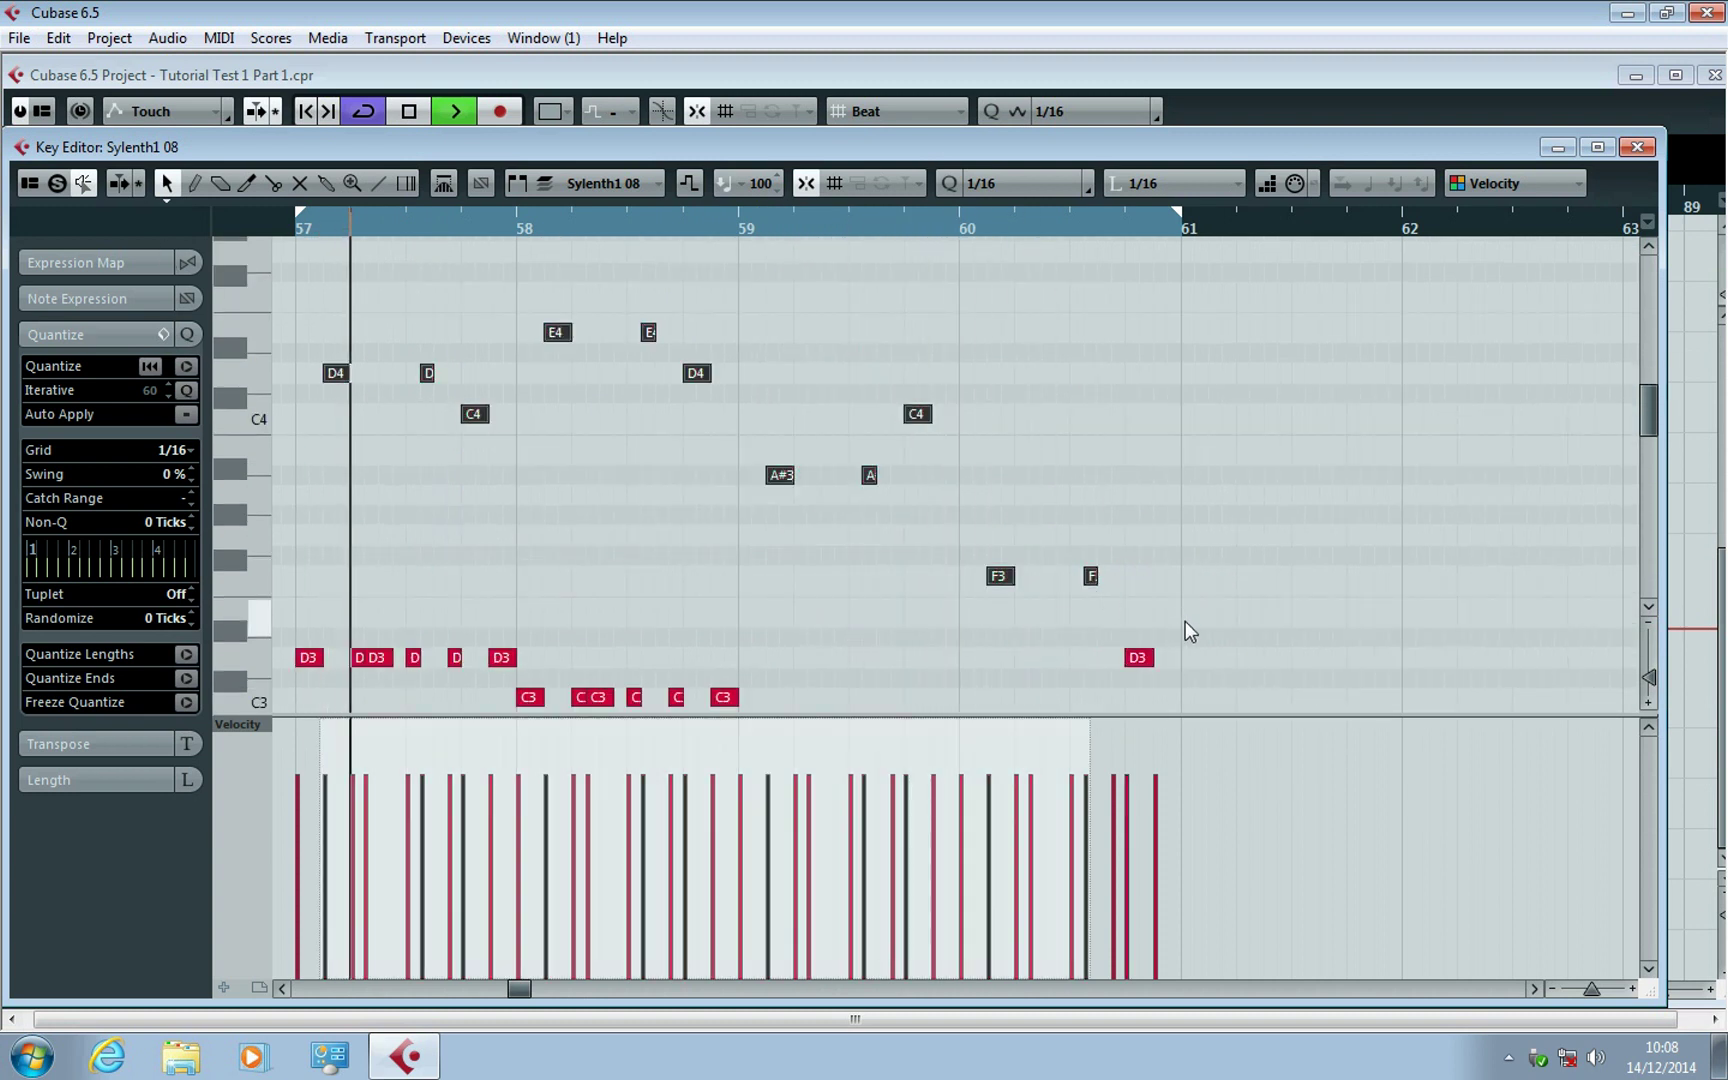
pyautogui.keyDown('shift'); pyautogui.click(1146, 659); pyautogui.keyUp('shift')
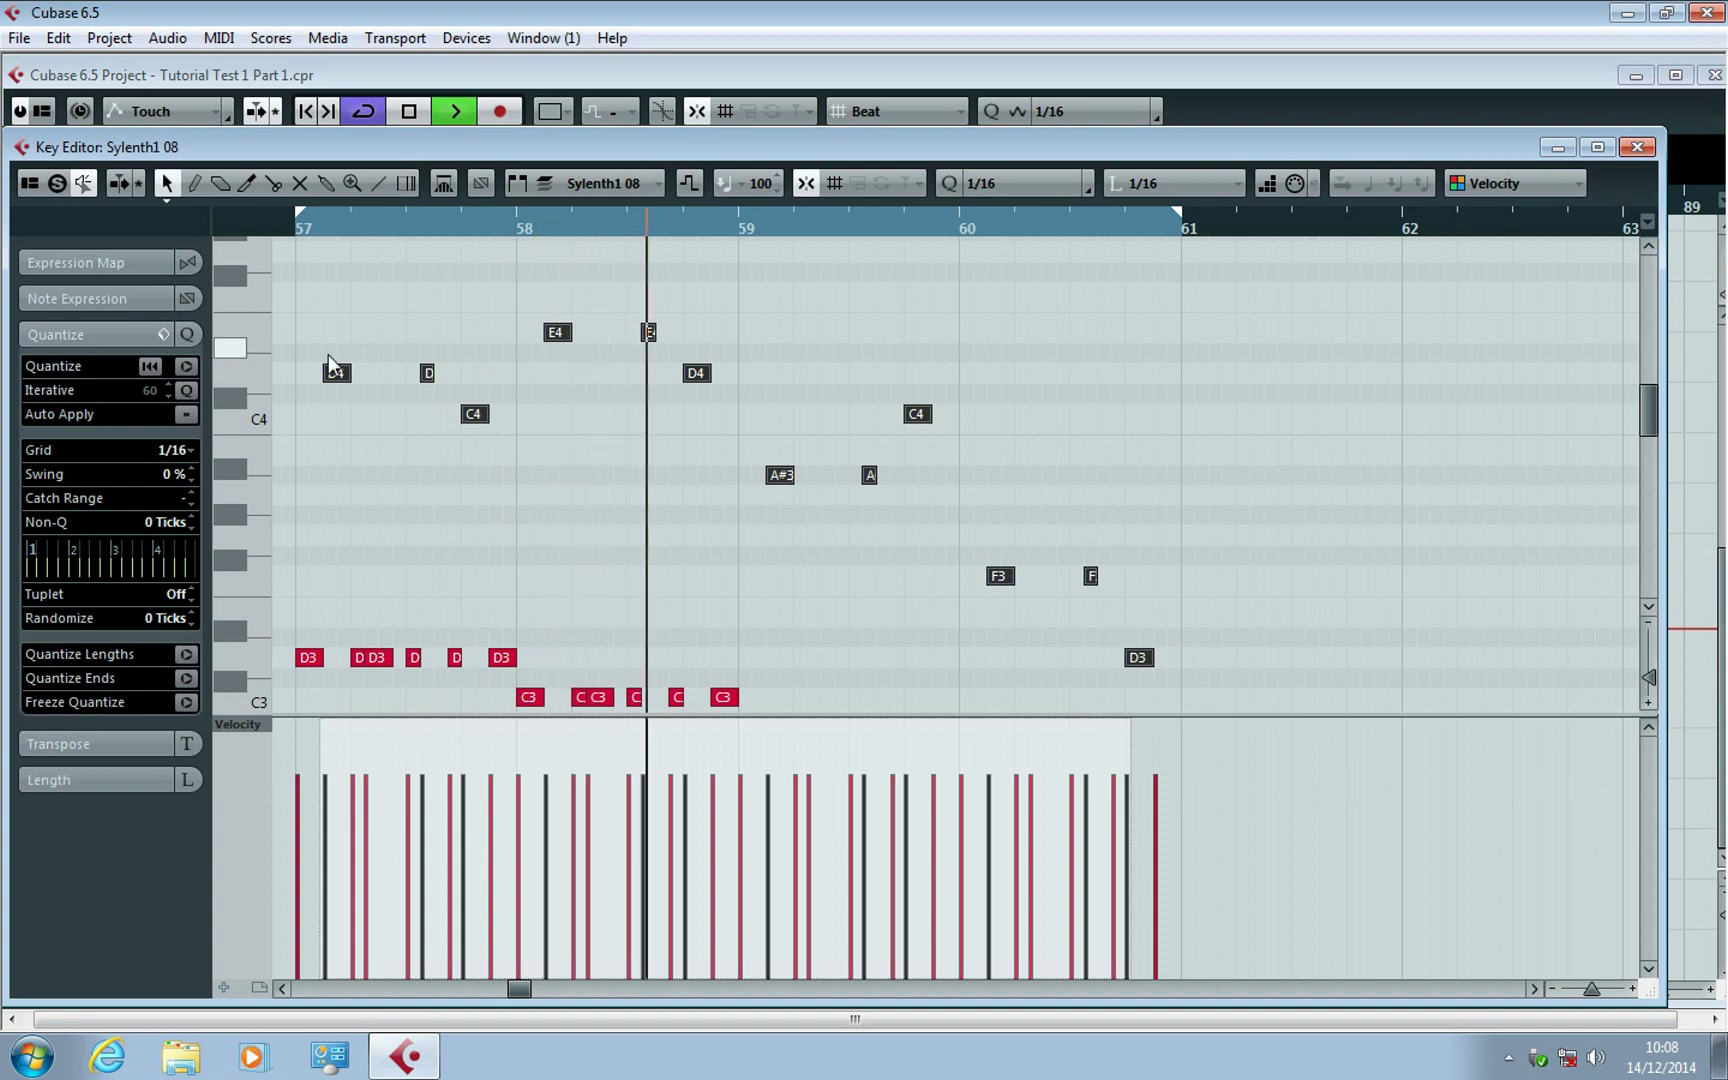
# Try a harmony copy of the selected melody, raising it in stages until it starts on F#4, and play from bar 57.
pyautogui.moveTo(333, 370); pyautogui.dragTo(340, 334)
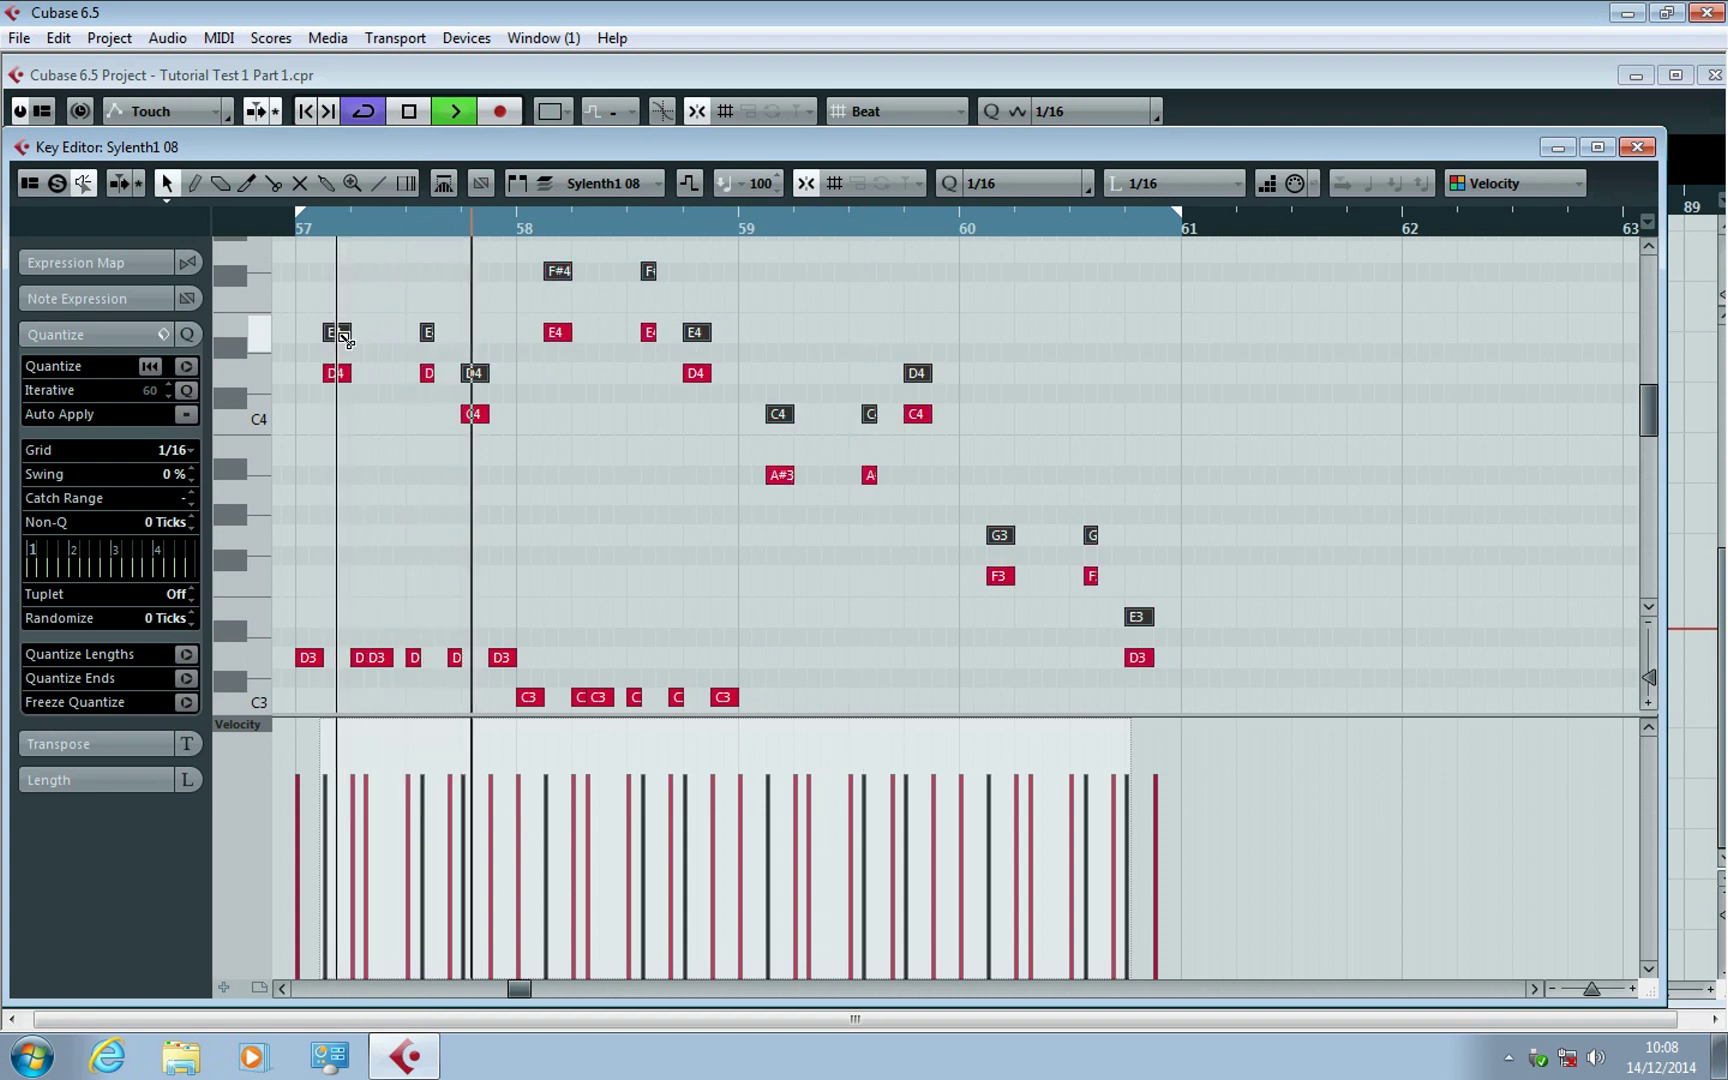
pyautogui.moveTo(338, 332); pyautogui.dragTo(340, 310)
pyautogui.scroll(3, 340, 310)
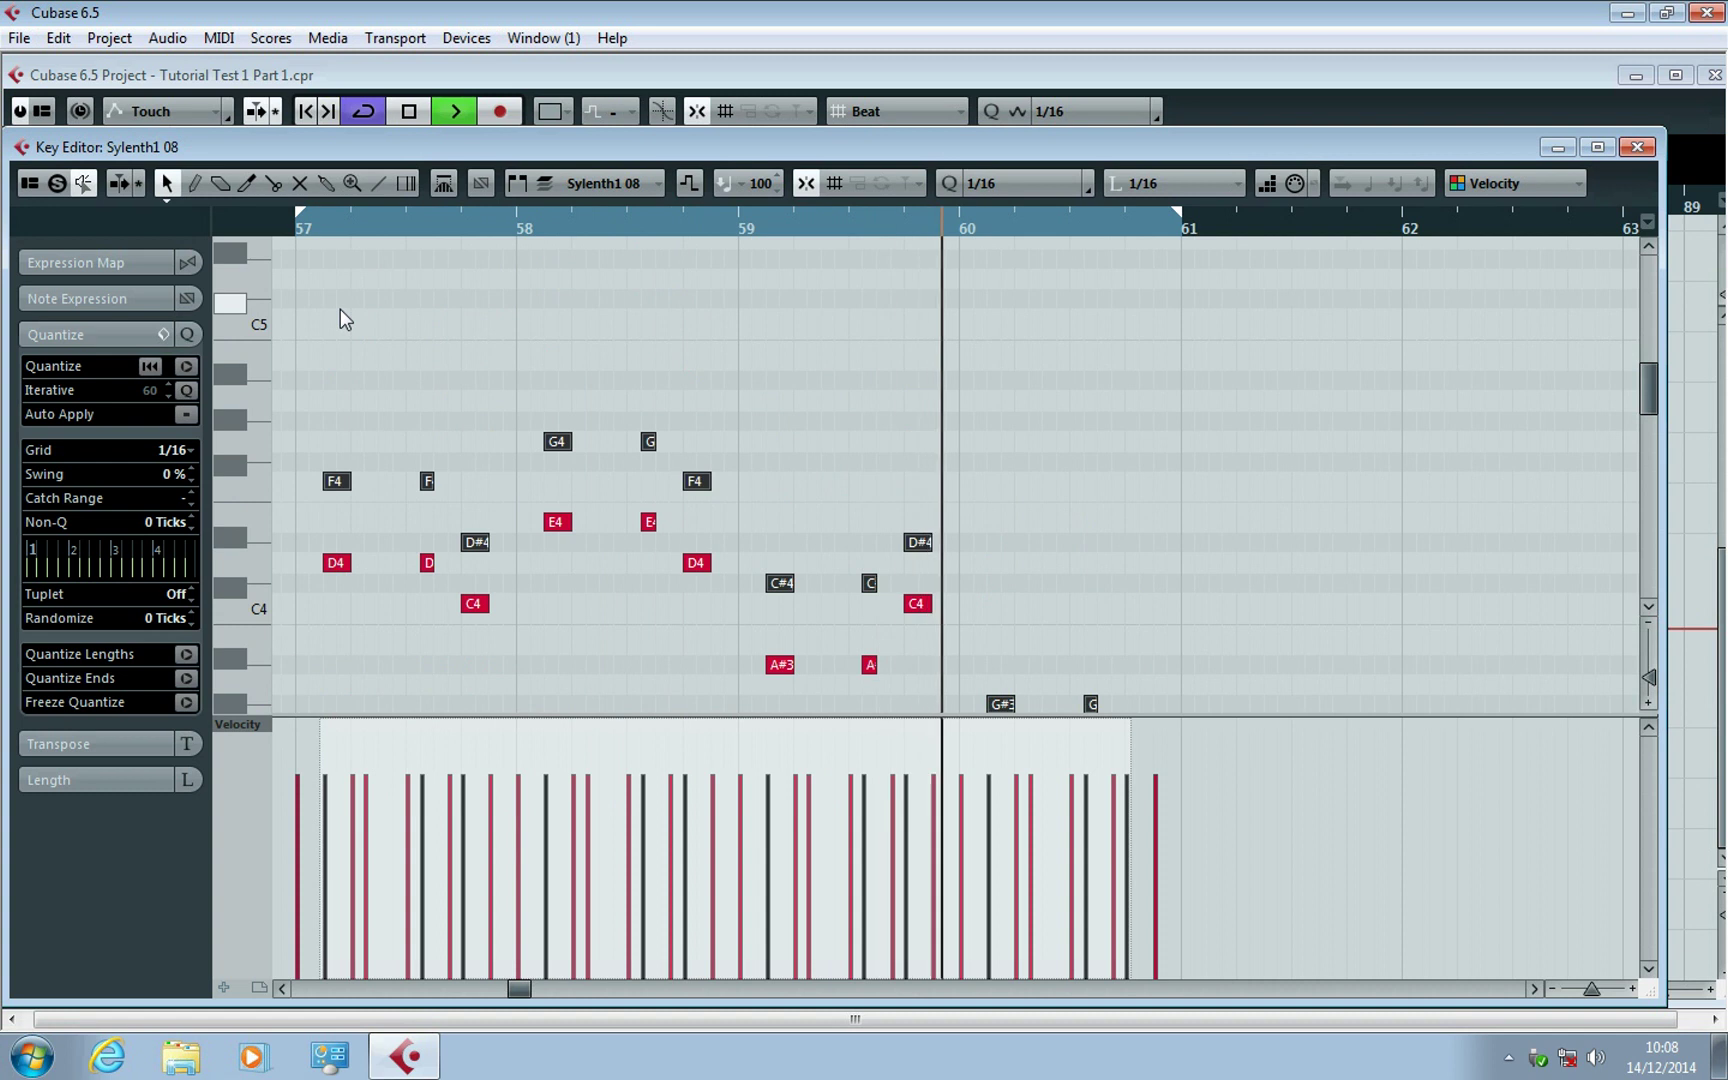
pyautogui.moveTo(347, 481); pyautogui.dragTo(349, 464)
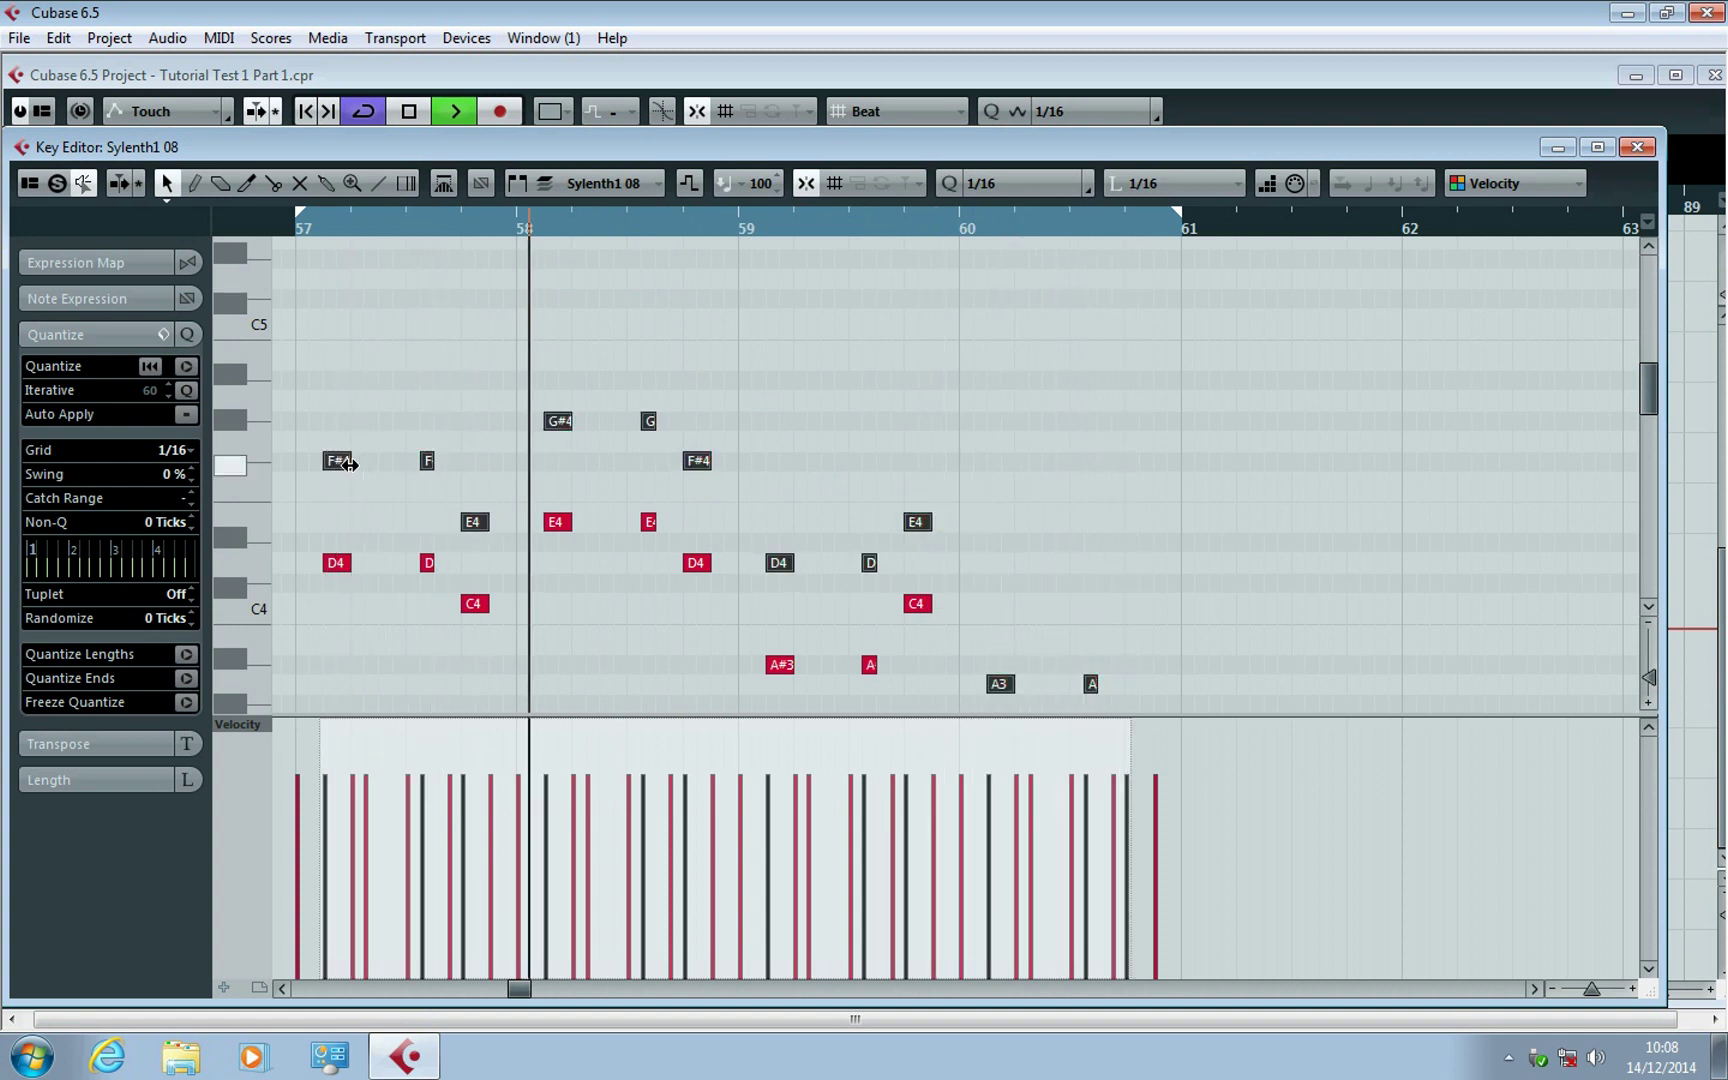
pyautogui.click(292, 227)
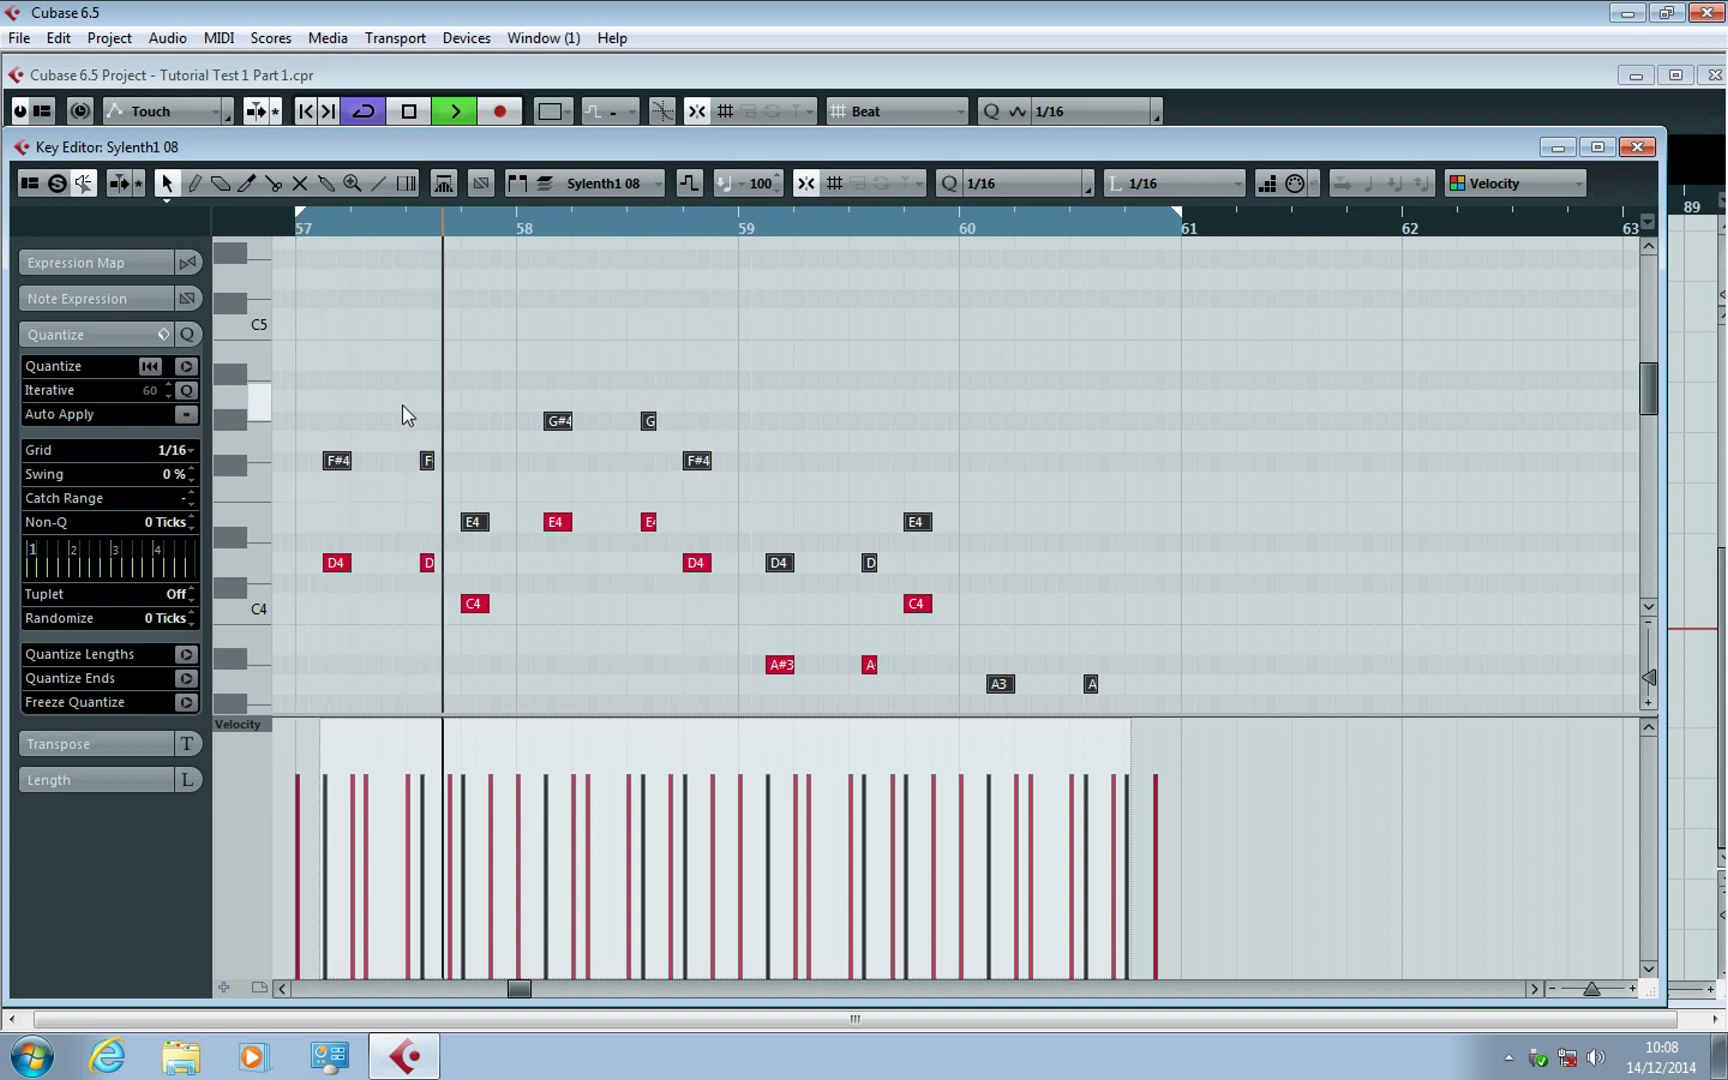
# Try the harmony copy starting on G4, G#4 and A4, replaying from bar 57 between moves.
pyautogui.moveTo(343, 467); pyautogui.dragTo(343, 447)
pyautogui.click(298, 230)
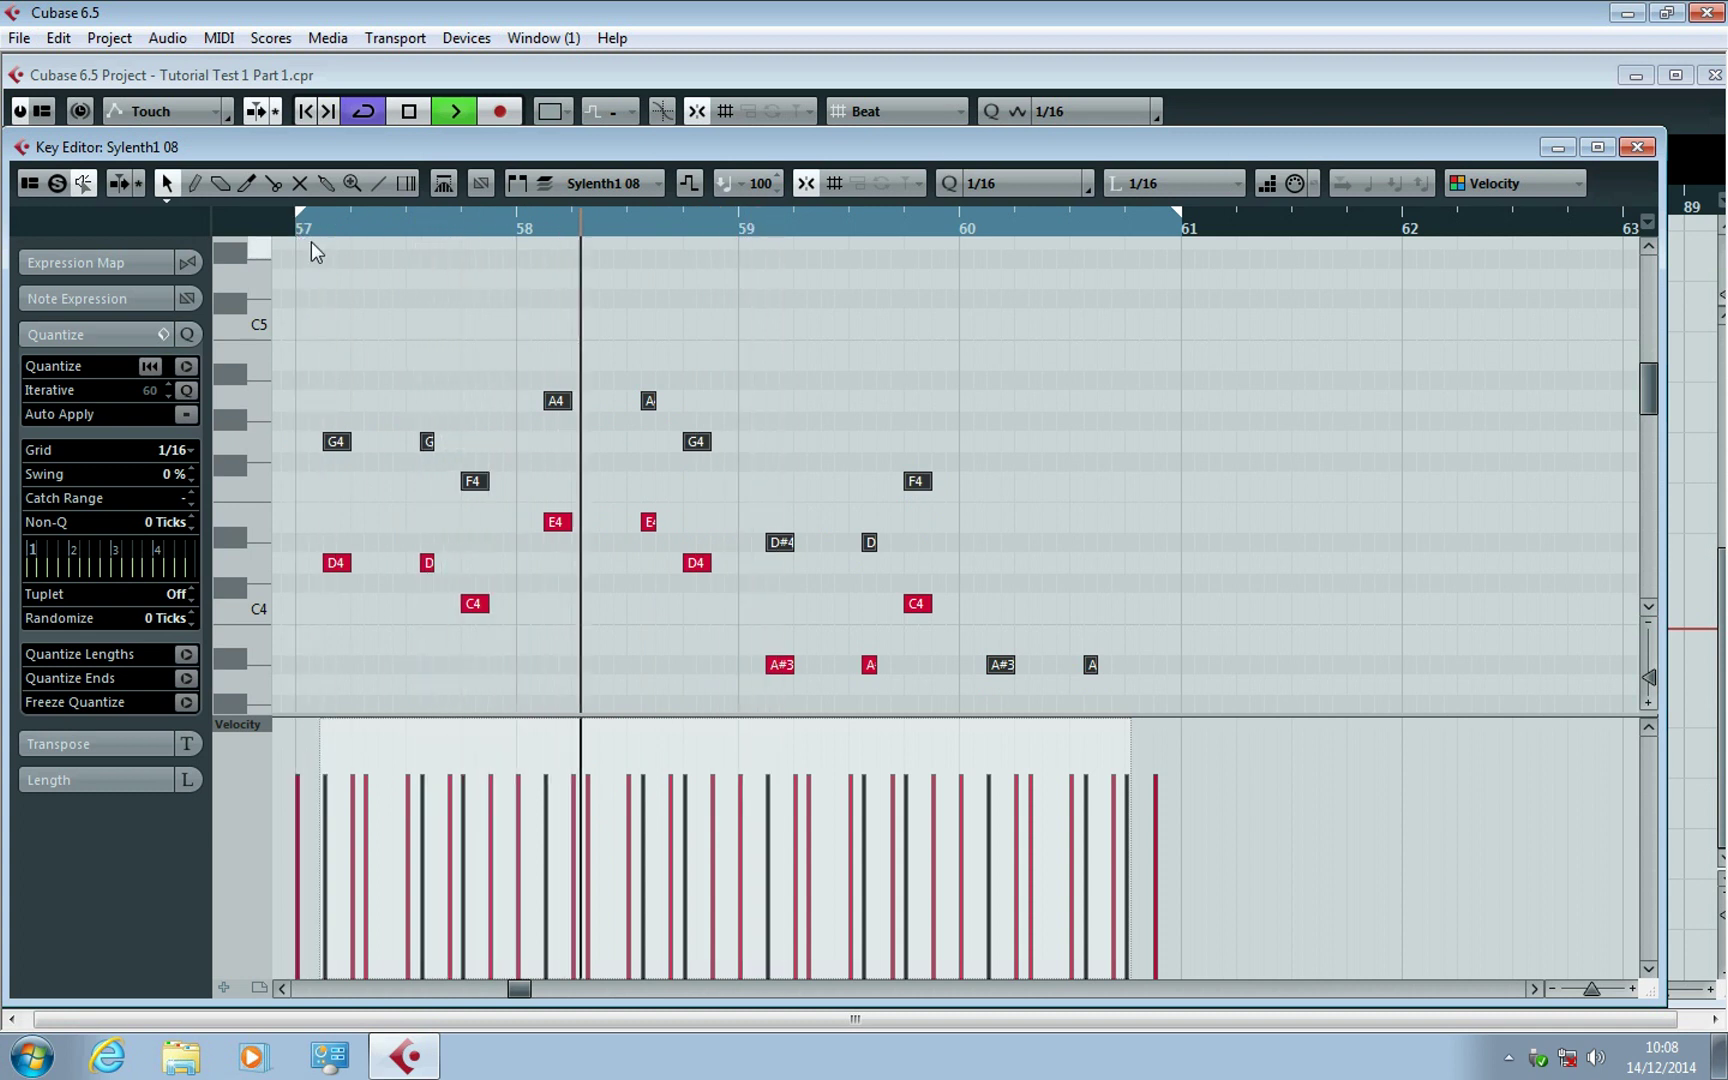
pyautogui.moveTo(339, 447); pyautogui.dragTo(339, 427)
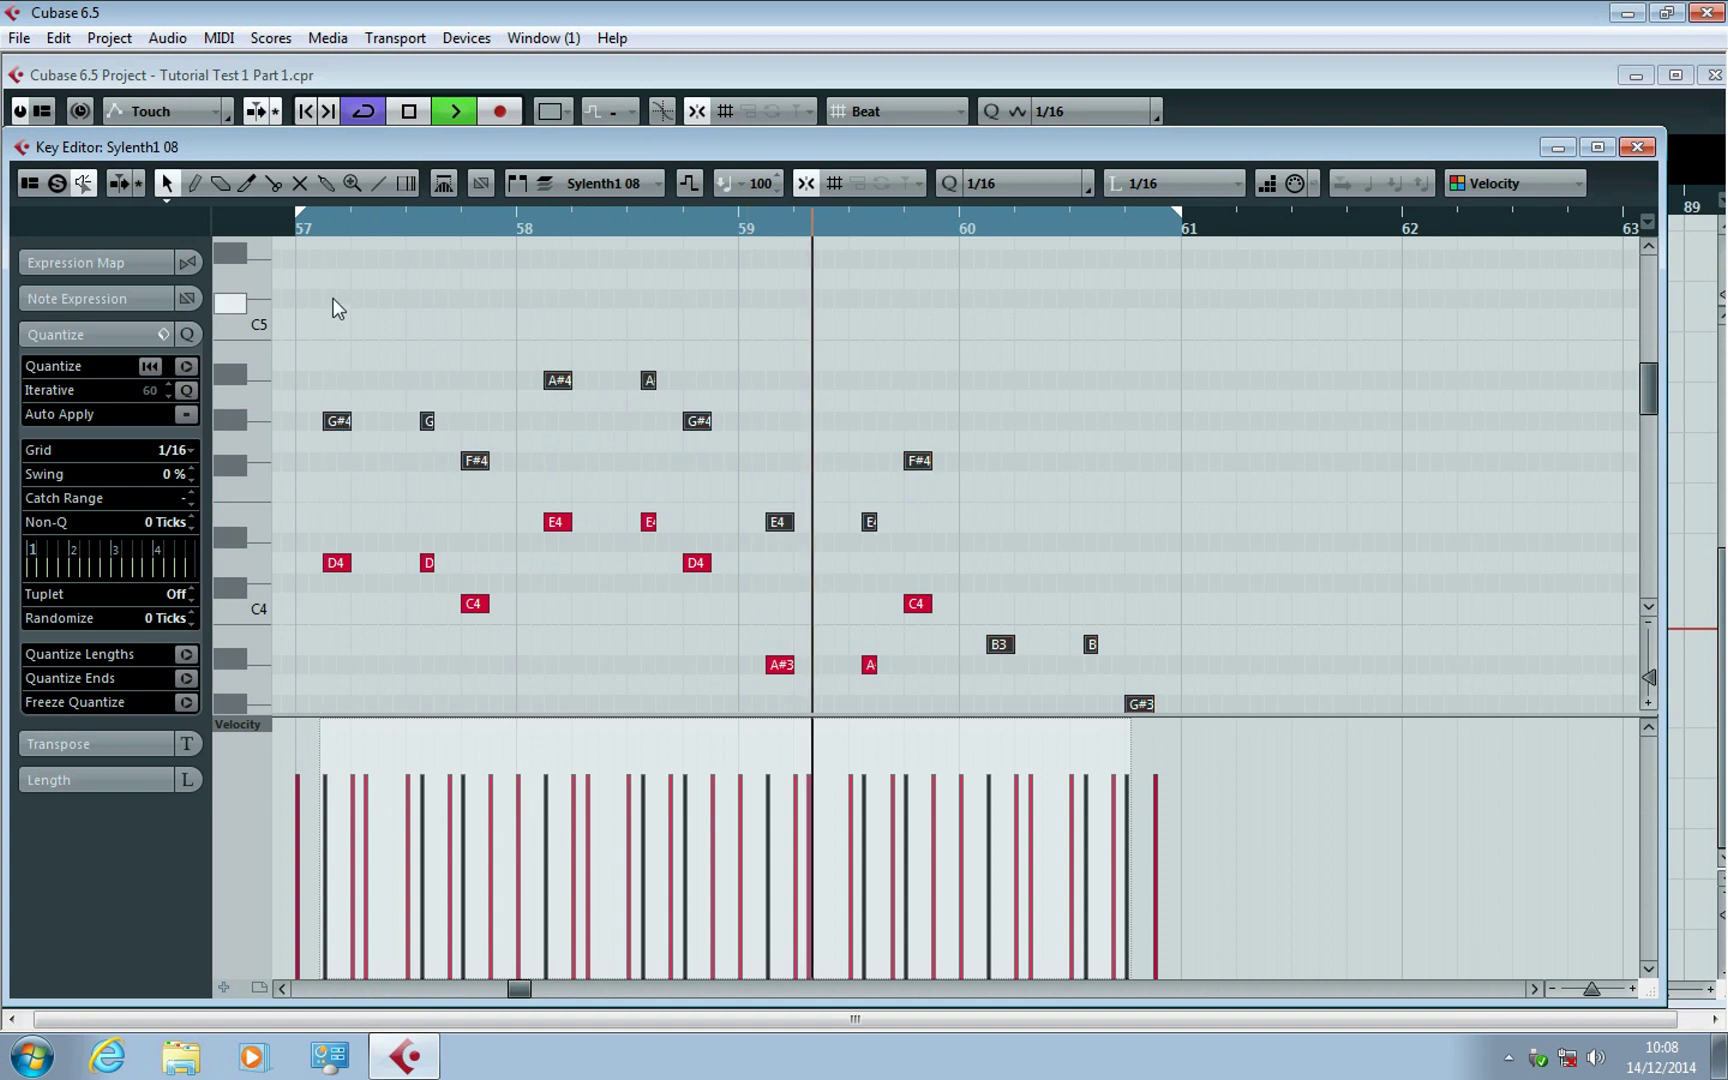
pyautogui.click(298, 232)
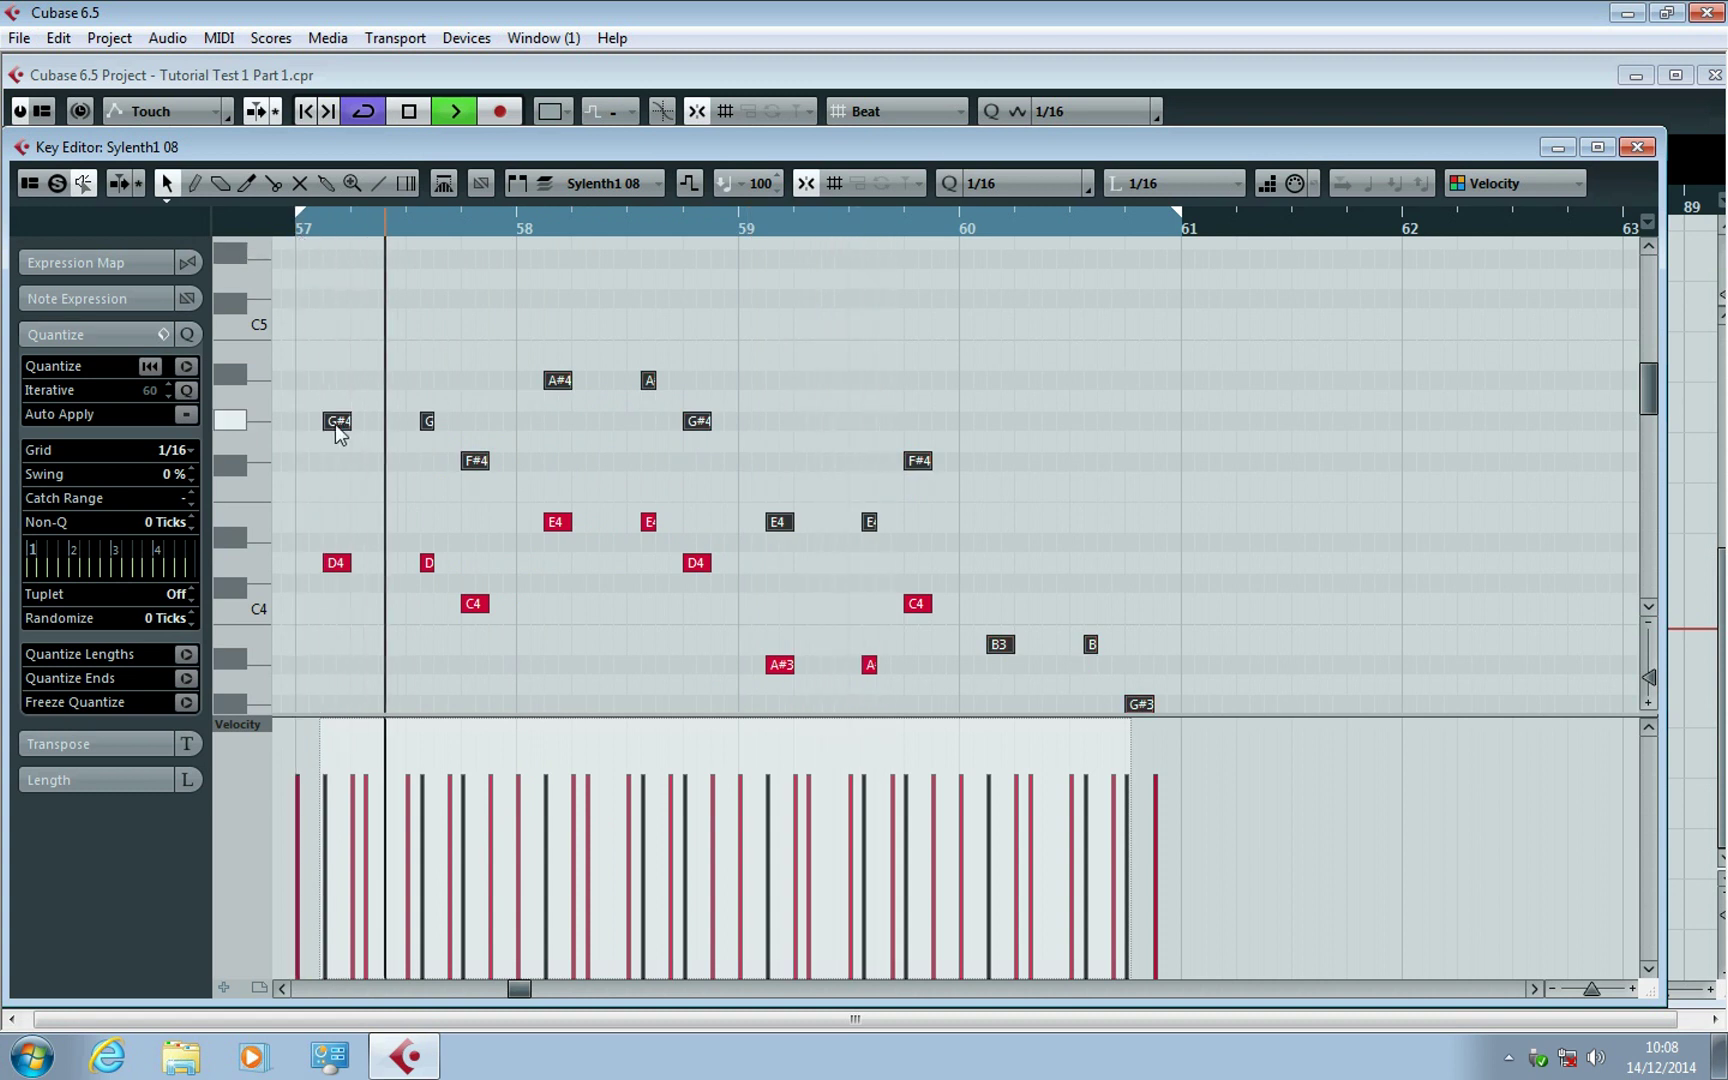
pyautogui.moveTo(343, 417)
pyautogui.mouseDown()
pyautogui.moveTo(345, 340)
pyautogui.moveTo(336, 402)
pyautogui.mouseUp()
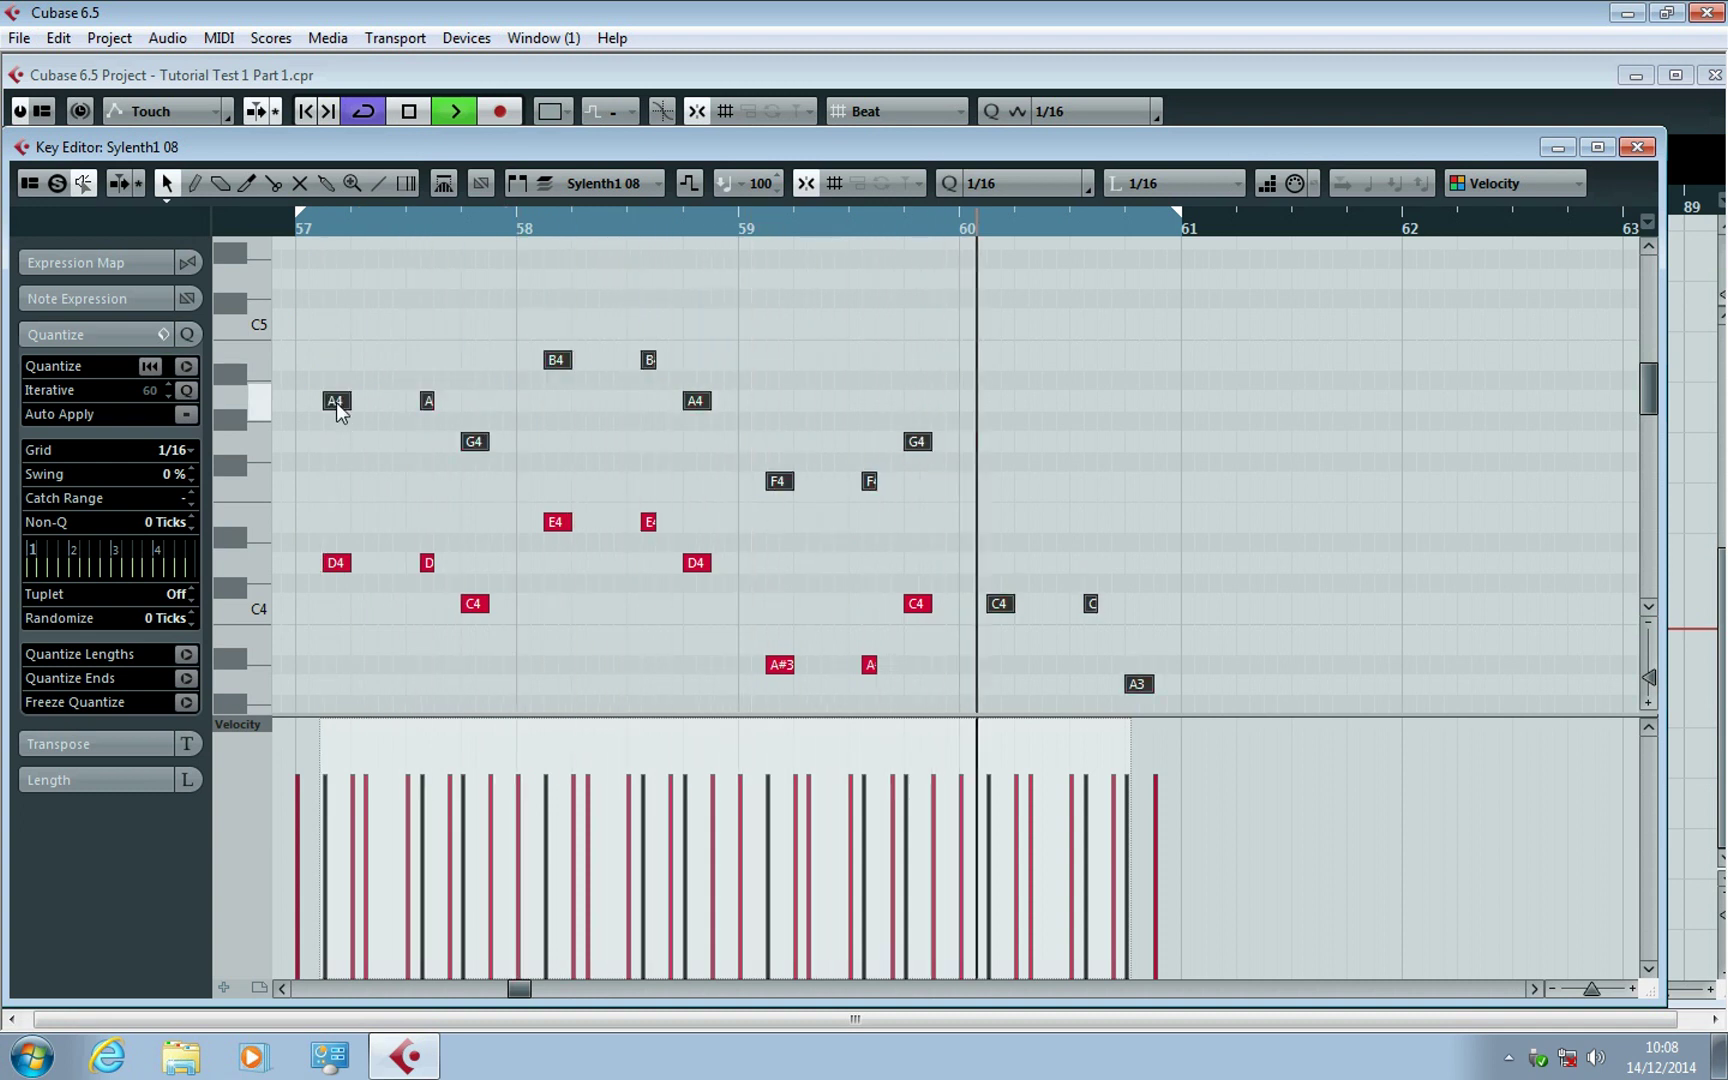
# Try the harmony copy starting on A#4 and B4, play it from bar 57, and delete the copied notes.
pyautogui.scroll(-3, 336, 402)
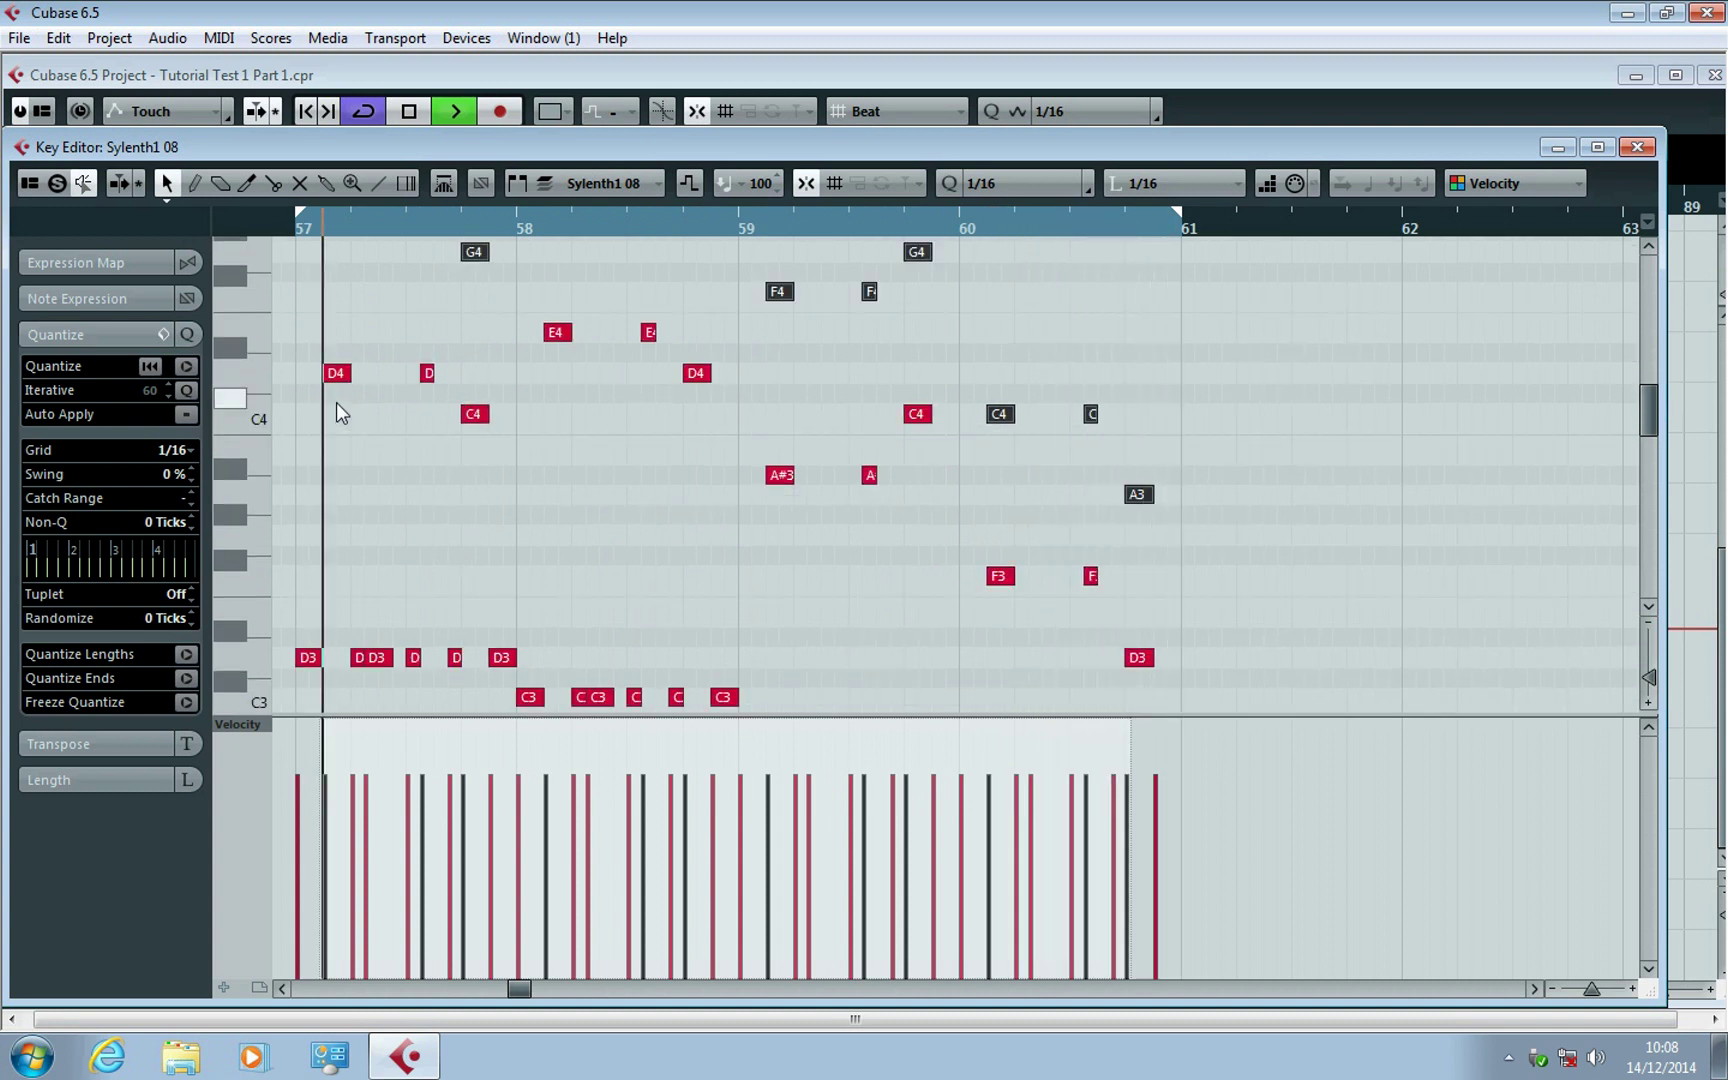
pyautogui.scroll(2, 338, 405)
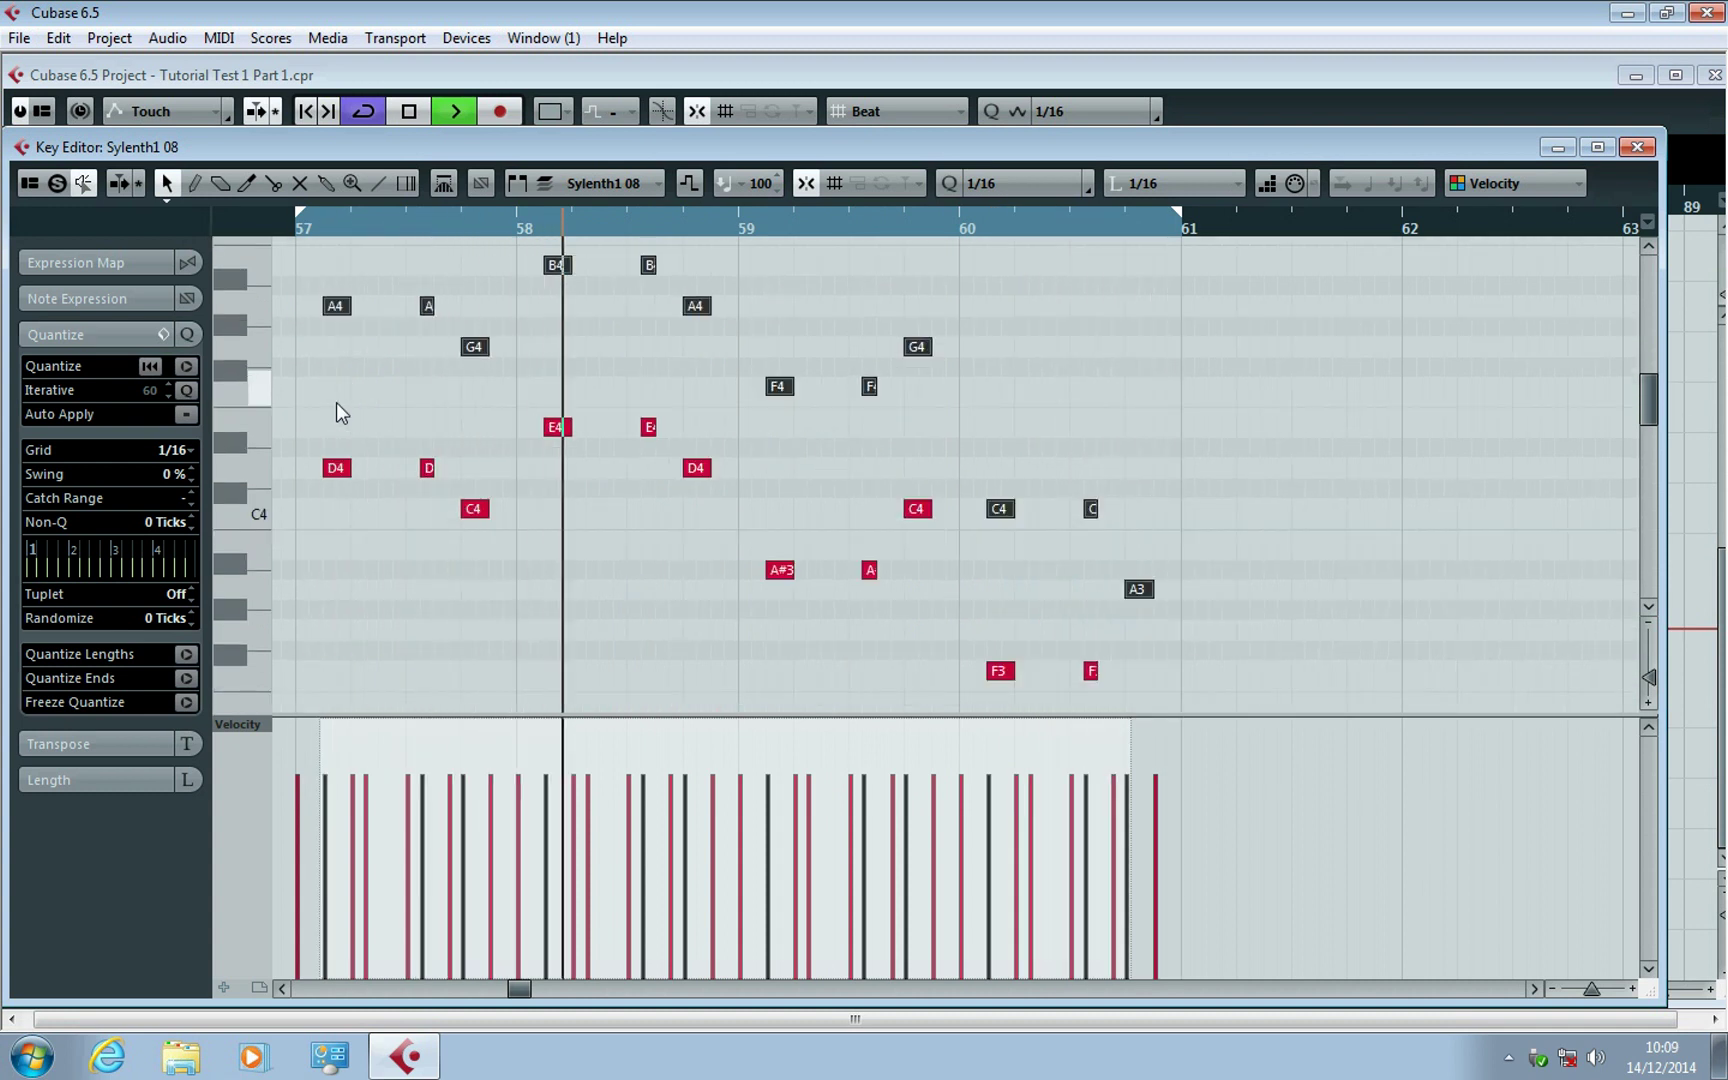
pyautogui.moveTo(326, 305); pyautogui.dragTo(326, 285)
pyautogui.scroll(2, 495, 375)
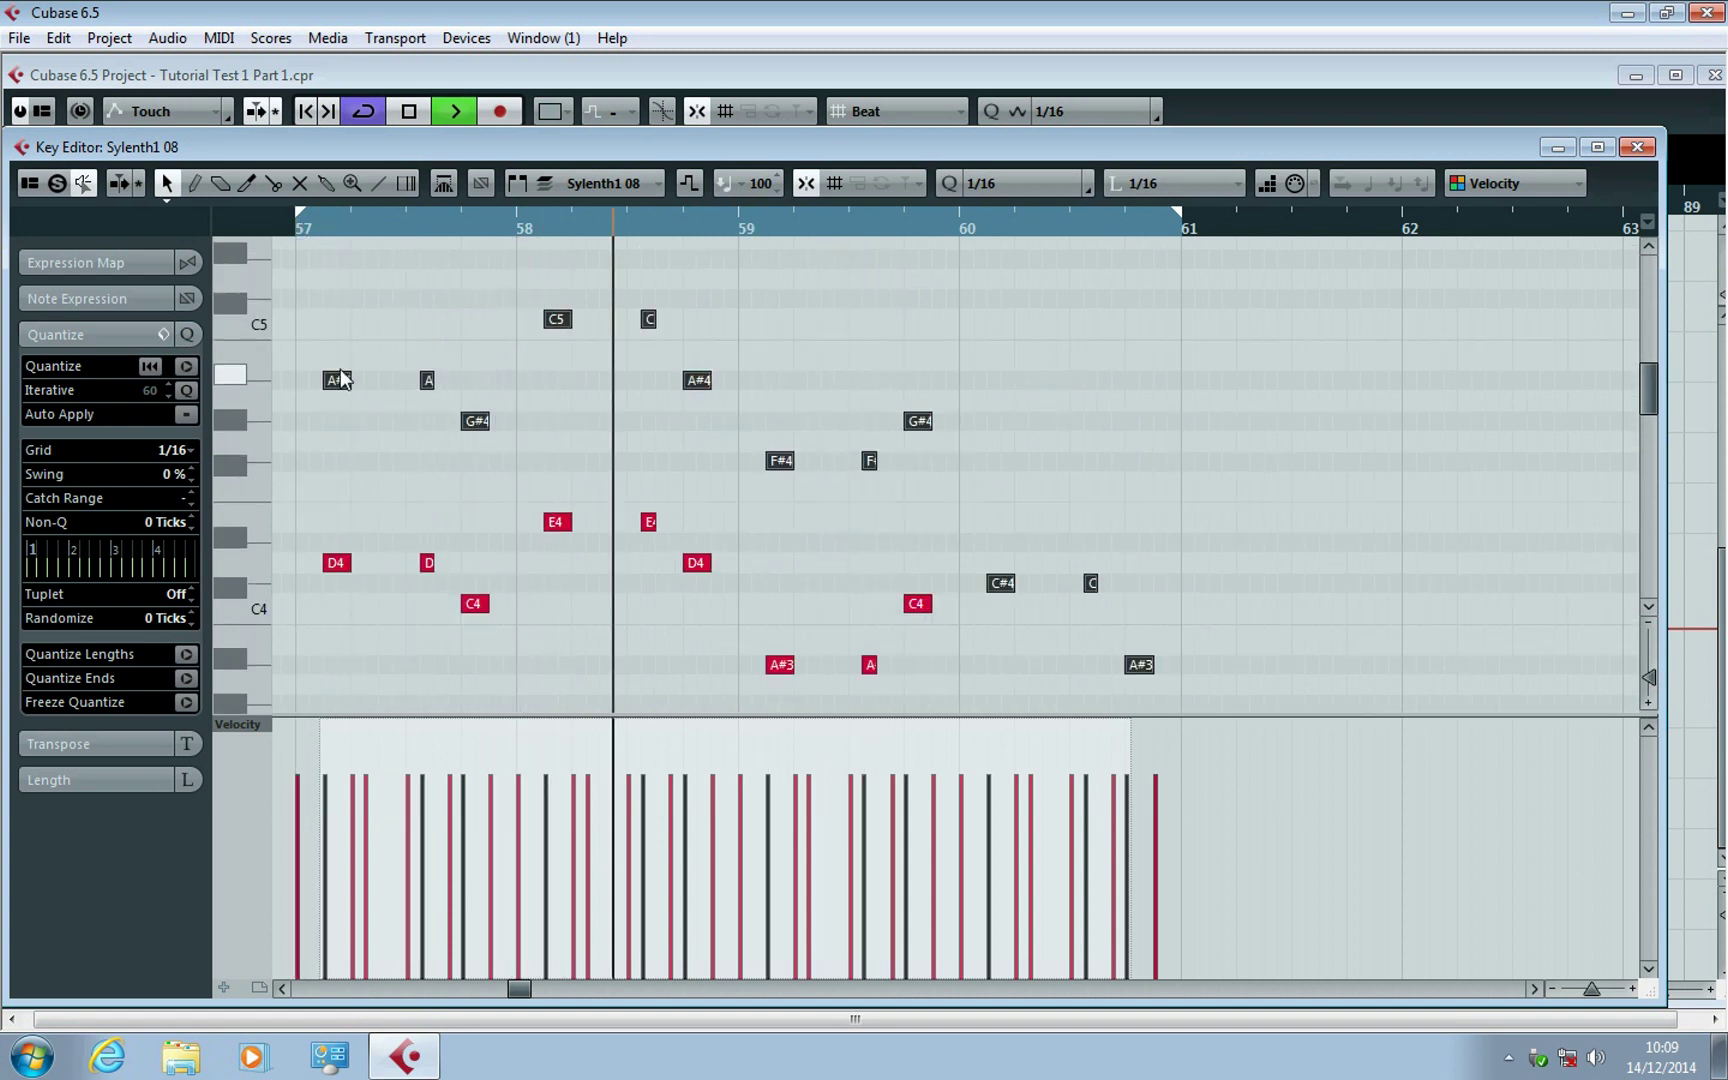
pyautogui.moveTo(336, 378); pyautogui.dragTo(335, 358)
pyautogui.click(298, 232)
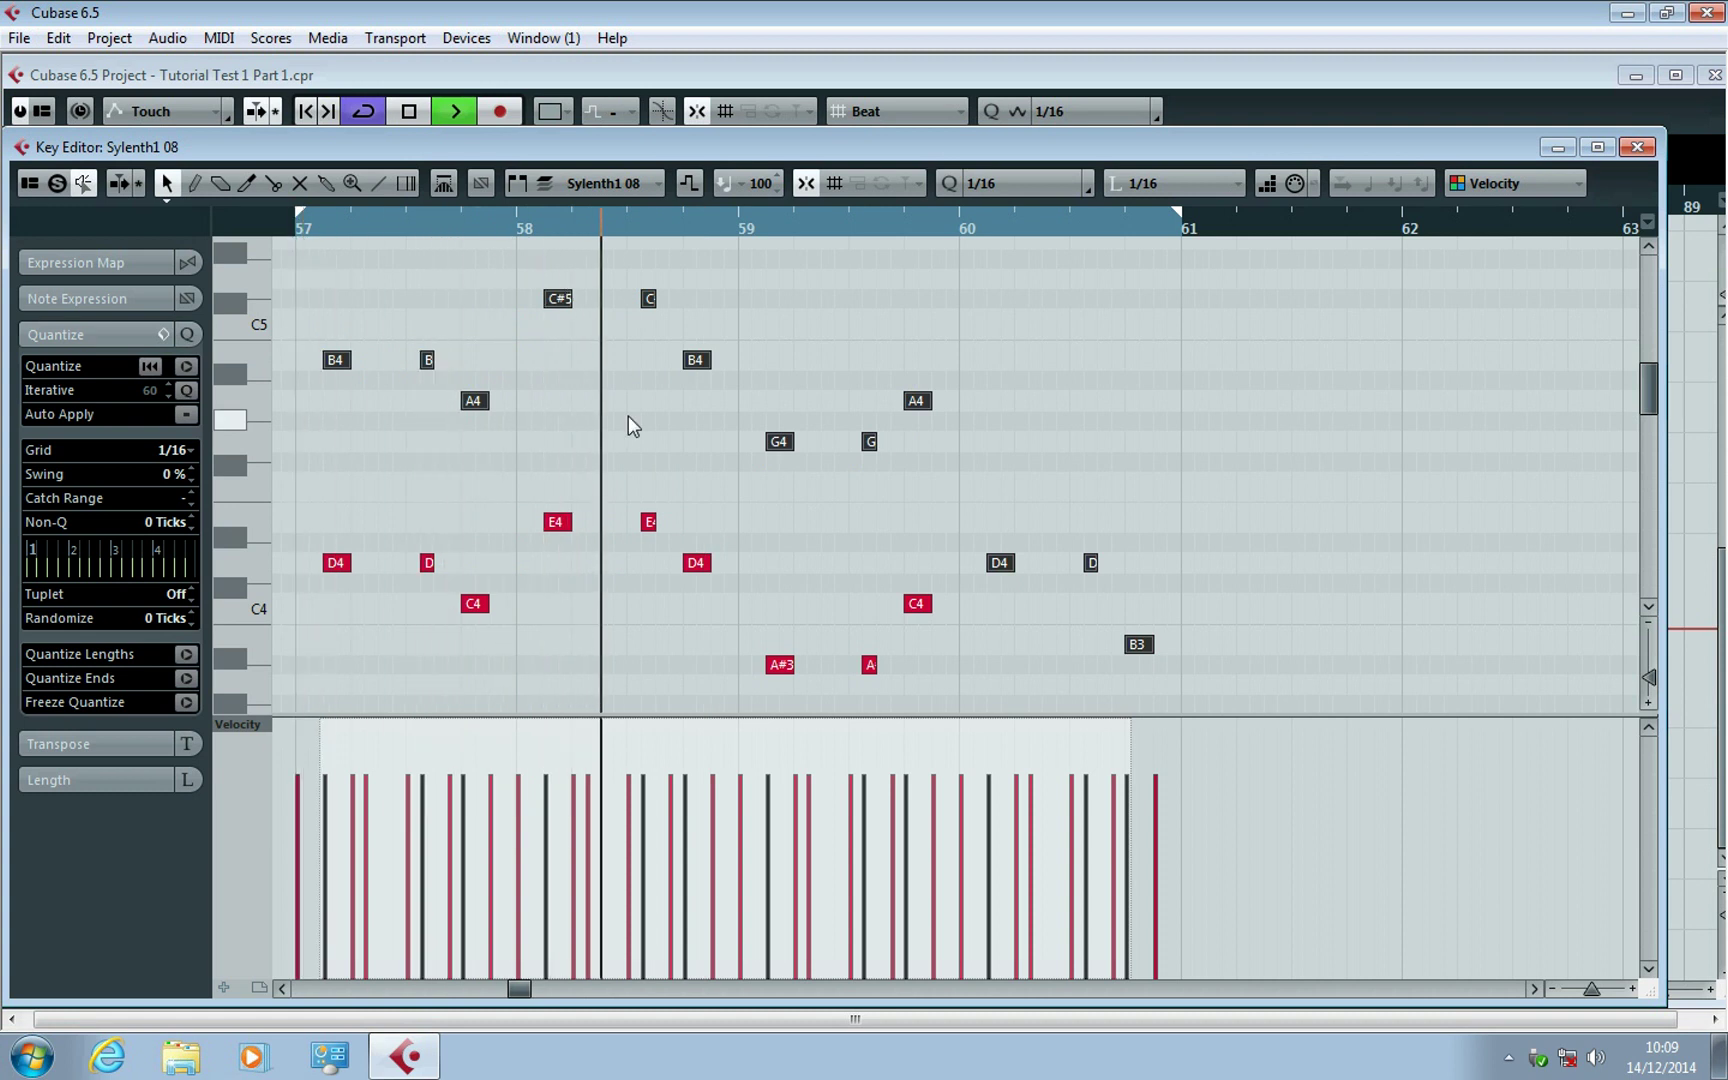
pyautogui.press('Delete')
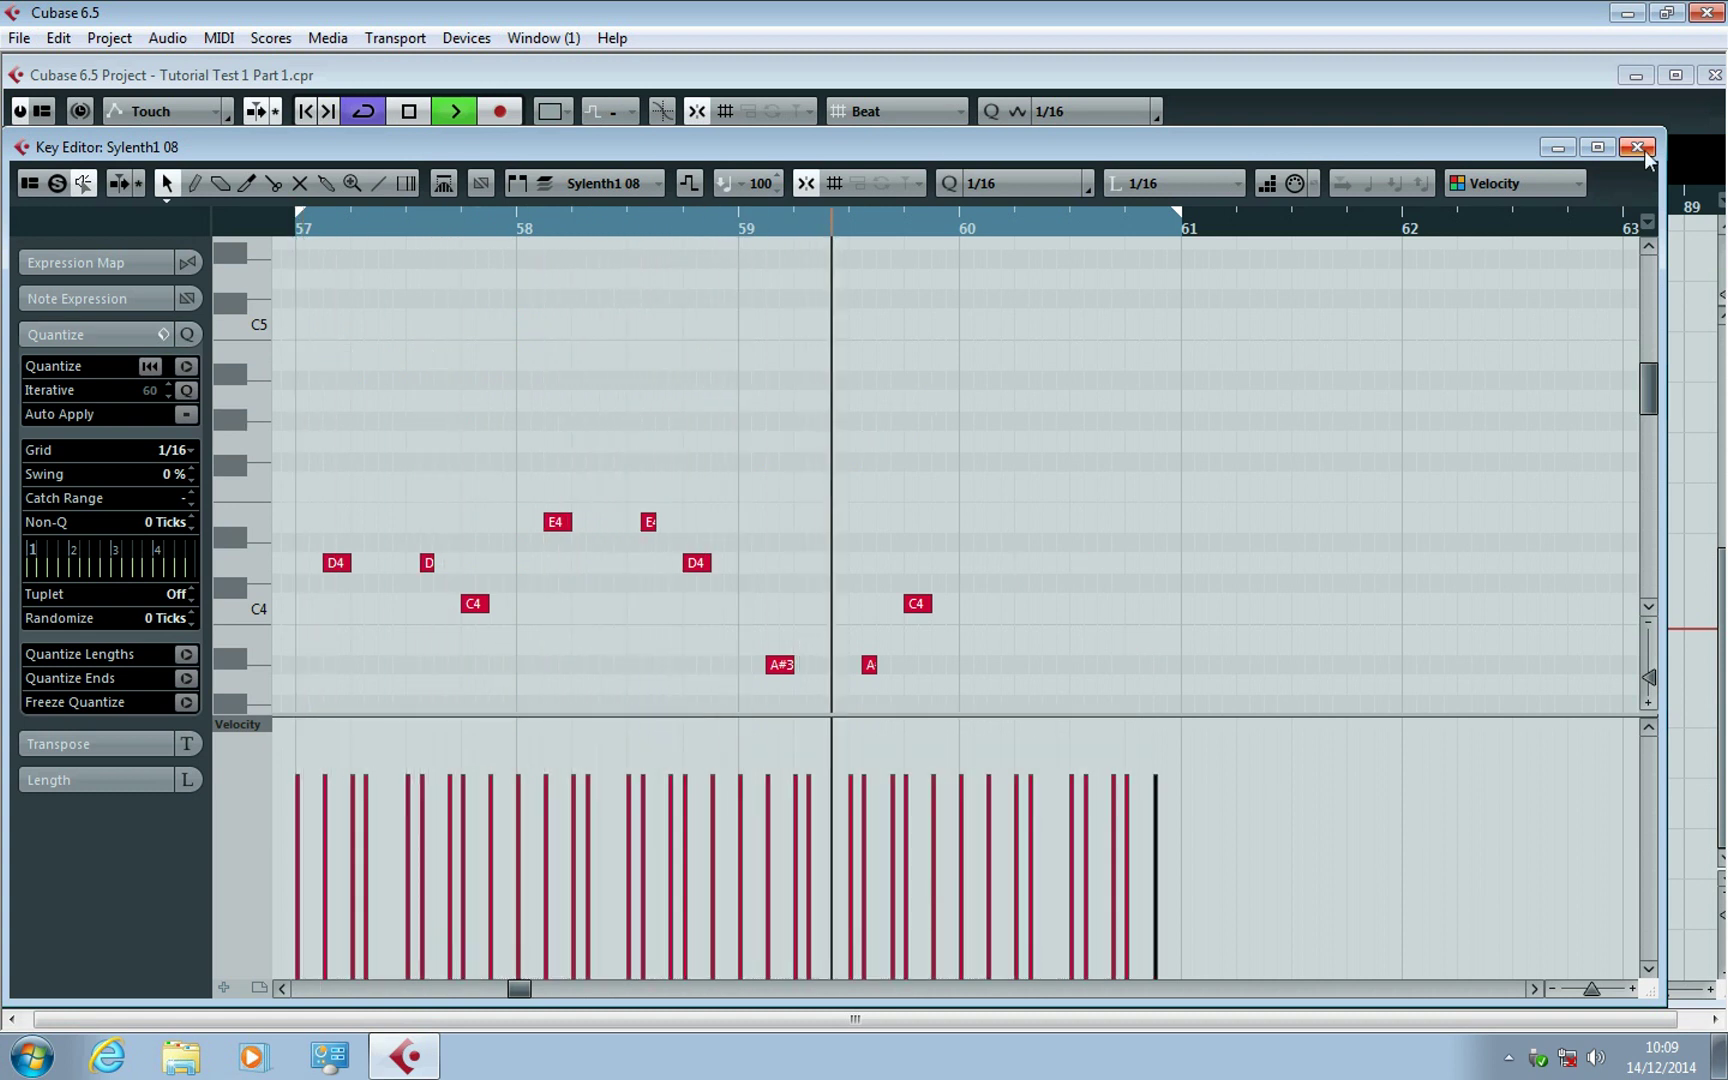
# Close the Key Editor, split the Sylenth1 08 part at bar 61 and delete the empty remainder.
pyautogui.press('Escape')
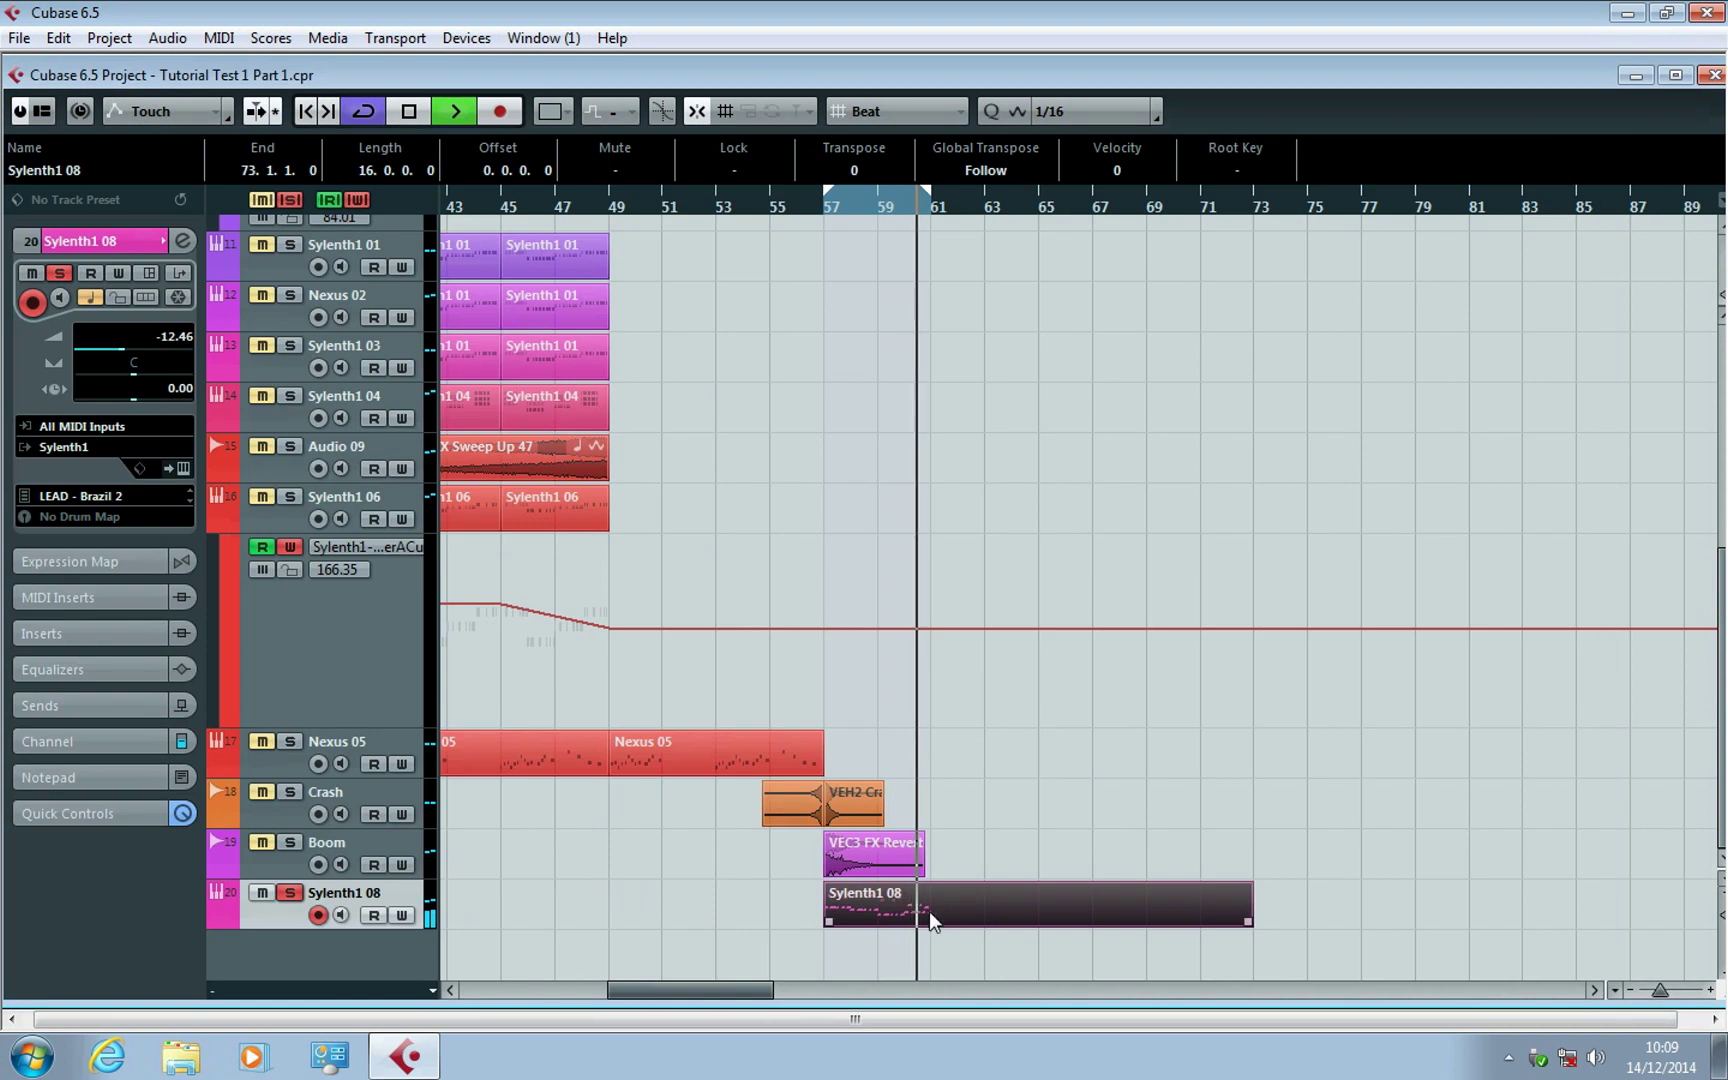
pyautogui.rightClick(950, 882)
pyautogui.click(1009, 883)
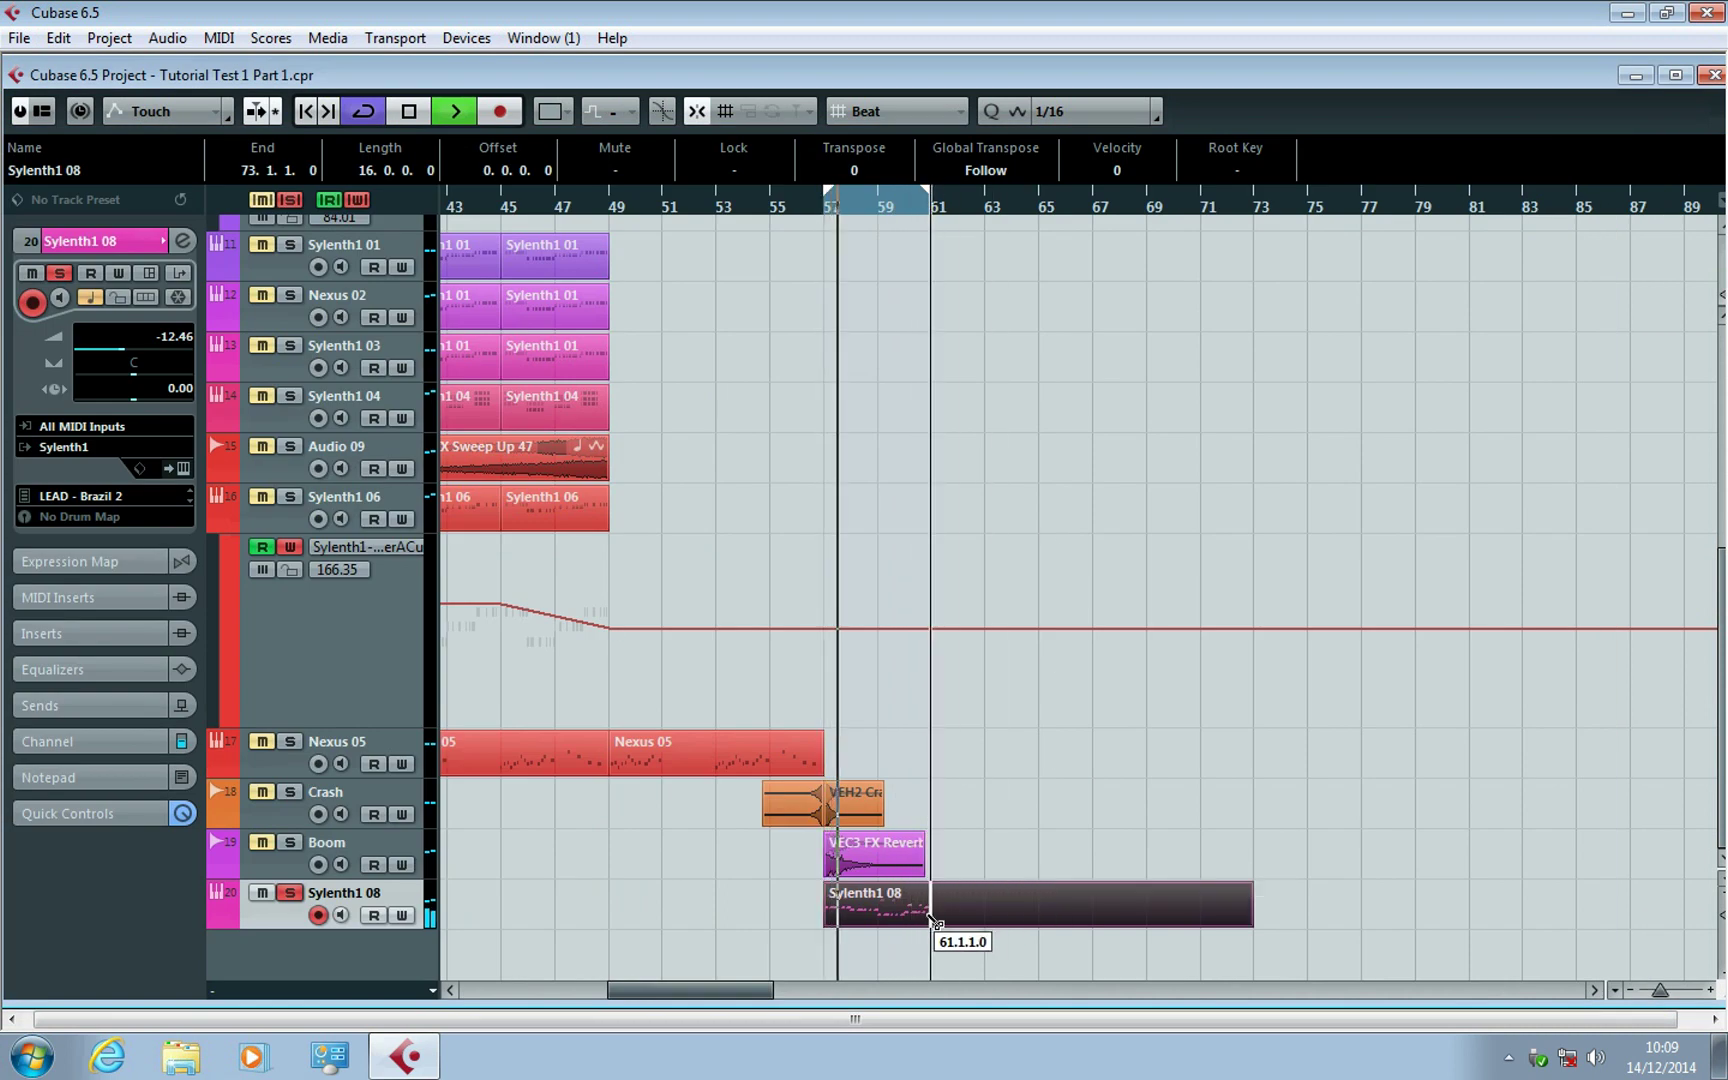
pyautogui.click(934, 918)
pyautogui.rightClick(936, 918)
pyautogui.click(1045, 918)
pyautogui.click(1045, 918)
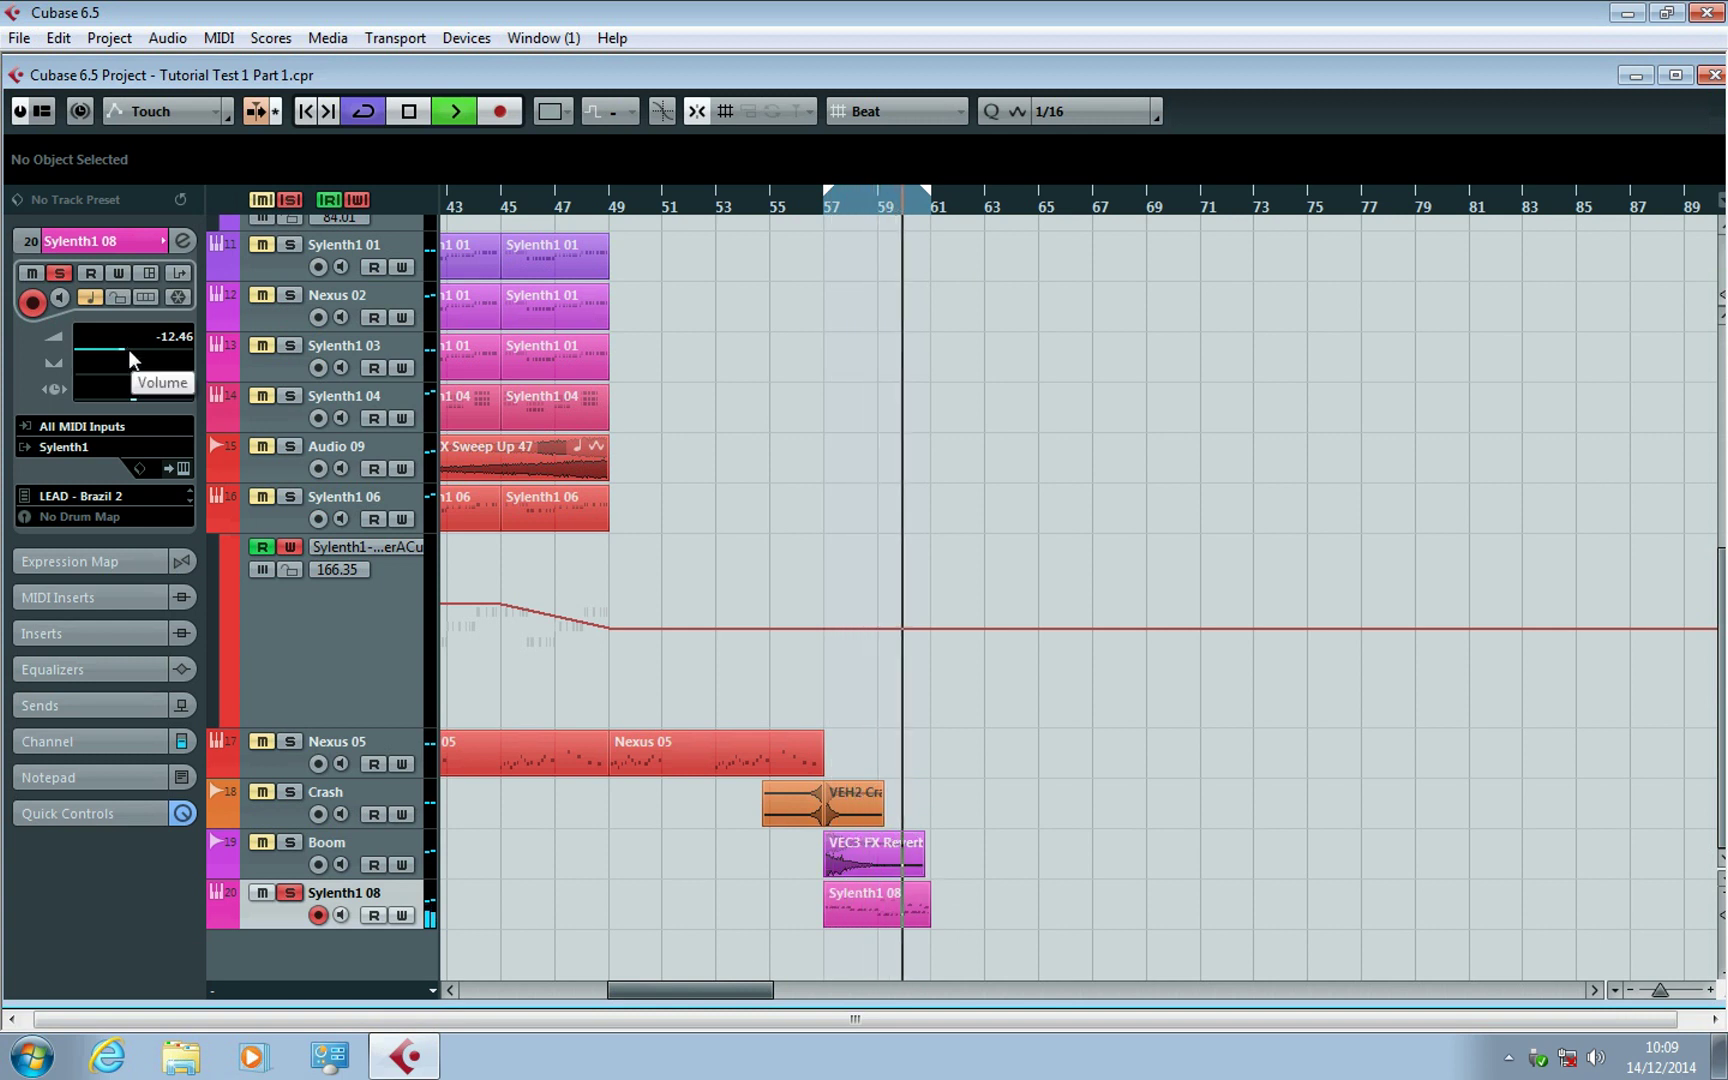
# Open the Sylenth1 08 instrument and audition lead presets around Brazil 1, advancing to LEAD - Danceology while the loop plays.
pyautogui.click(183, 468)
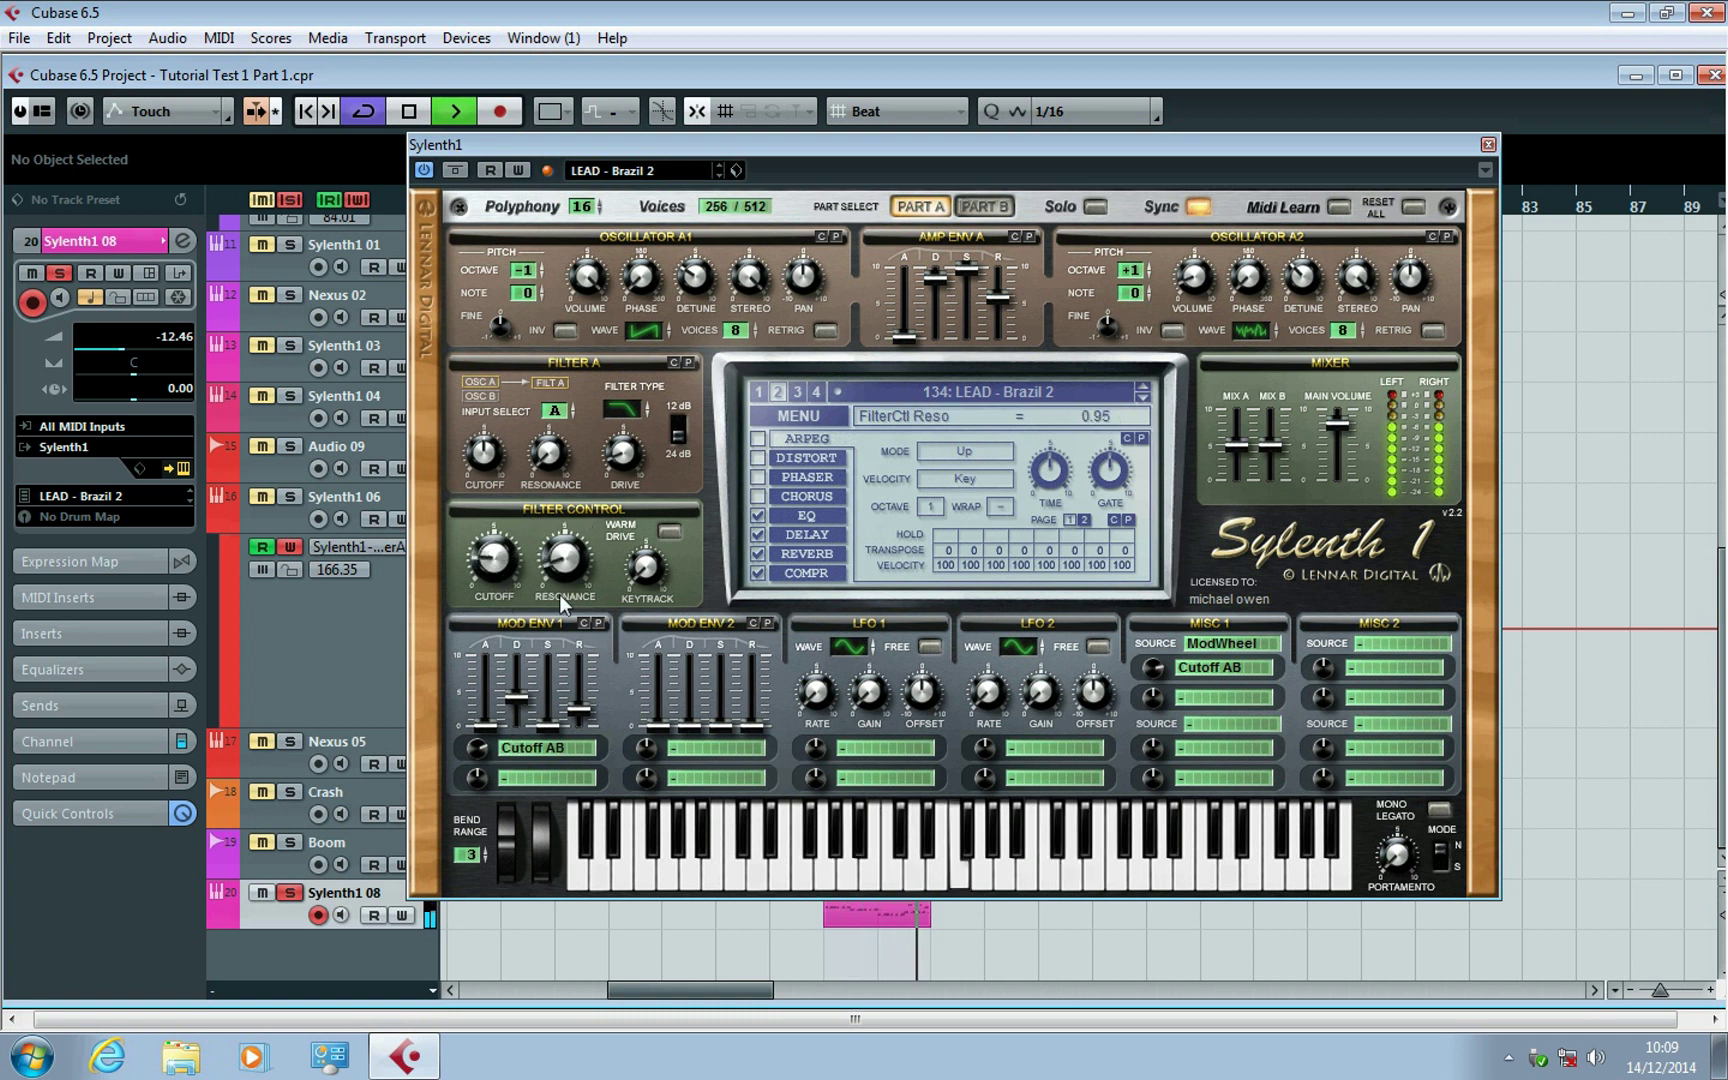
pyautogui.click(1141, 399)
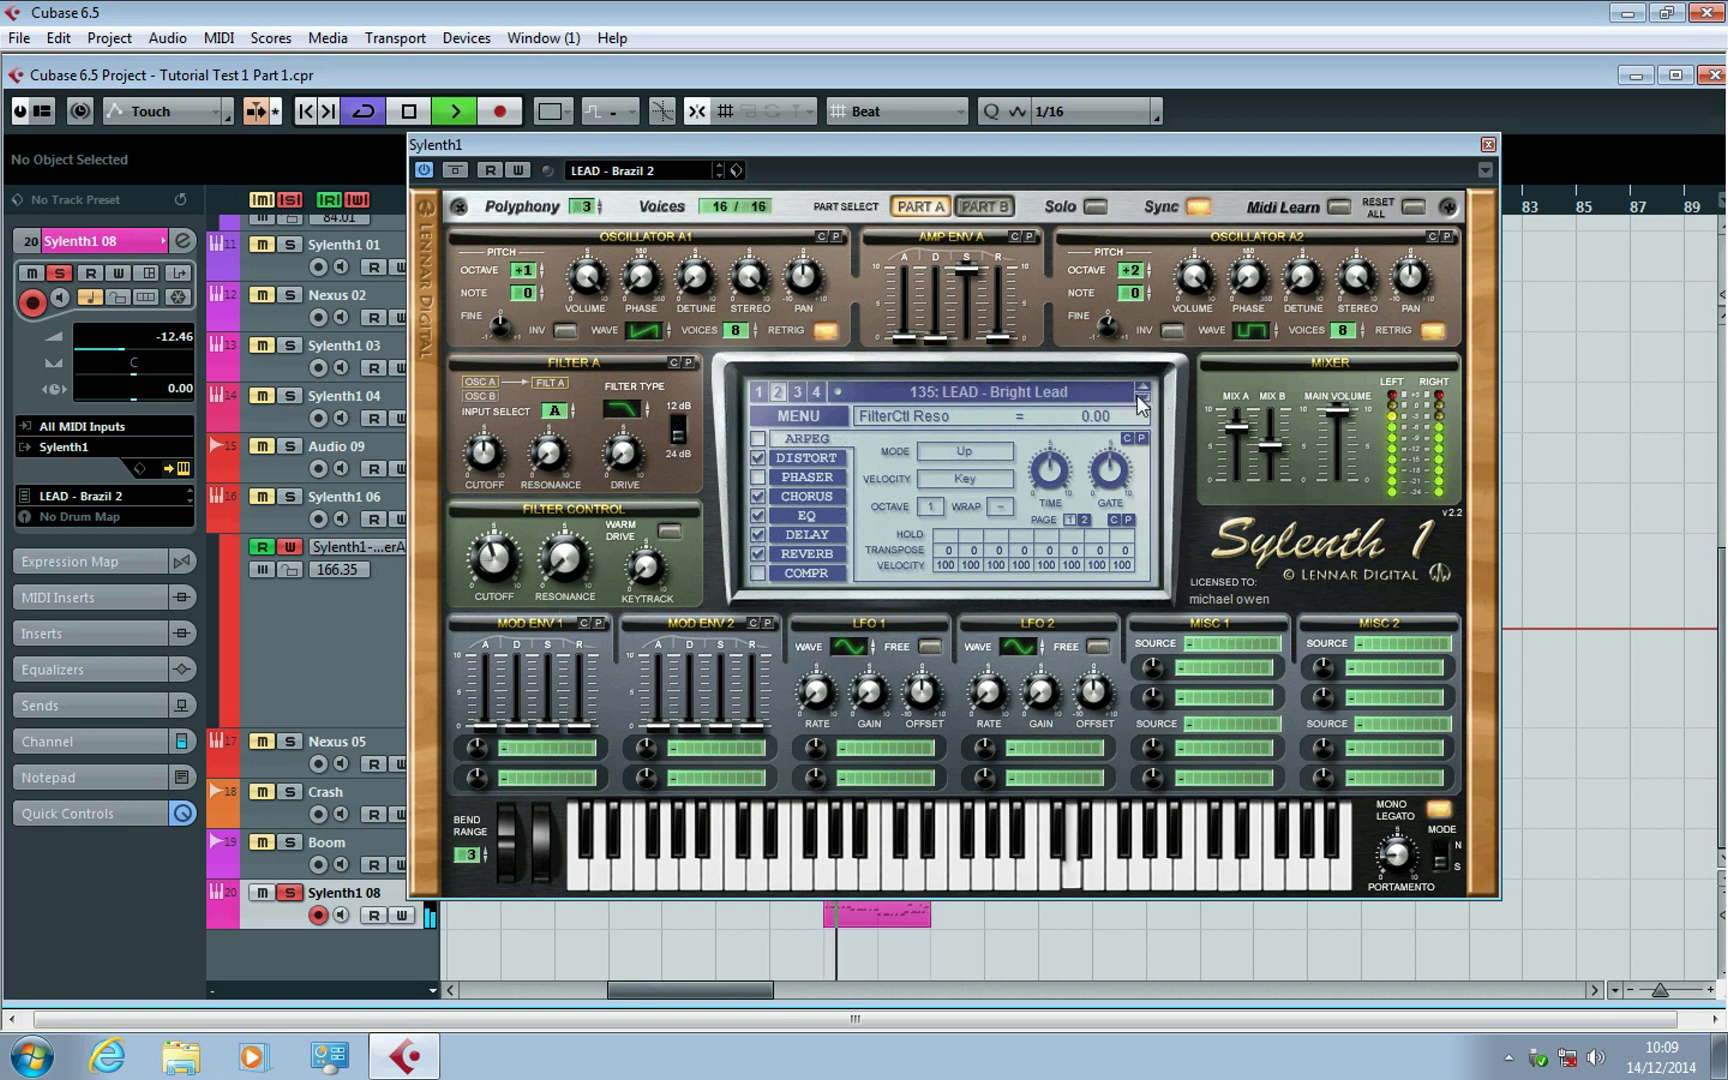
pyautogui.click(1142, 401)
pyautogui.click(1142, 399)
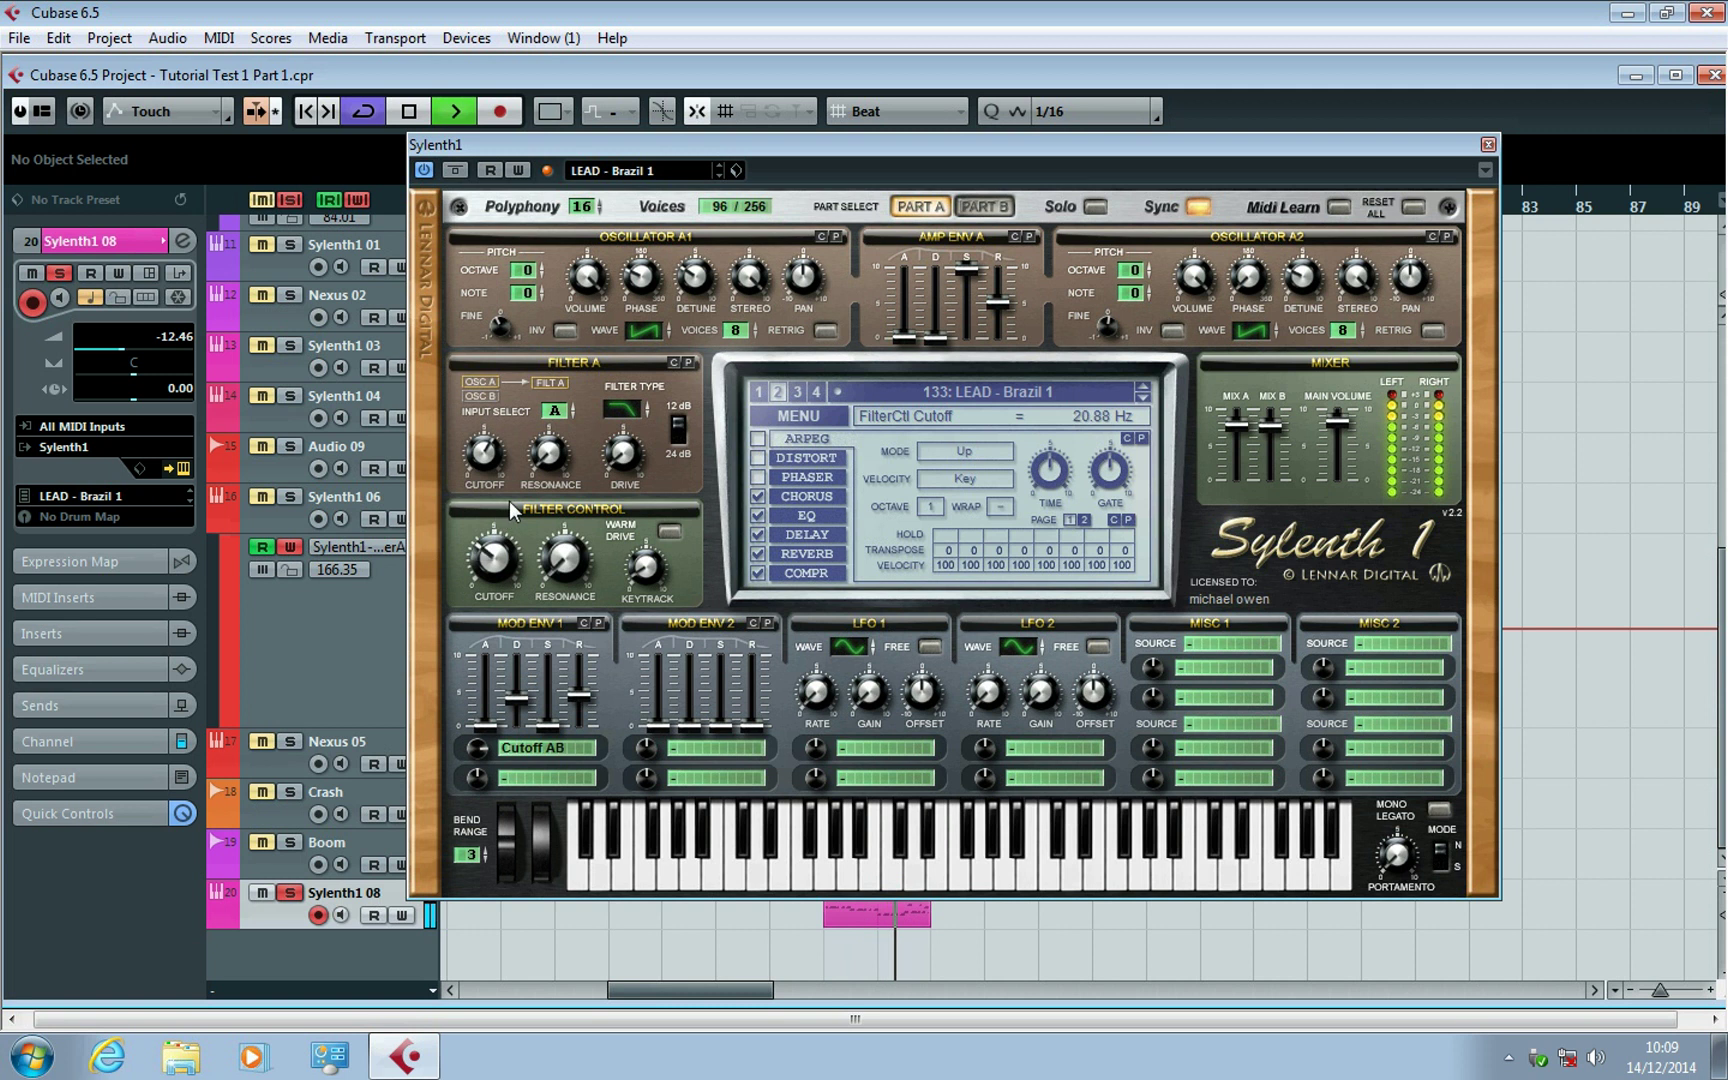
pyautogui.click(1142, 399)
pyautogui.click(1142, 399)
pyautogui.click(1142, 399)
pyautogui.click(1142, 399)
pyautogui.click(1142, 399)
pyautogui.click(1142, 399)
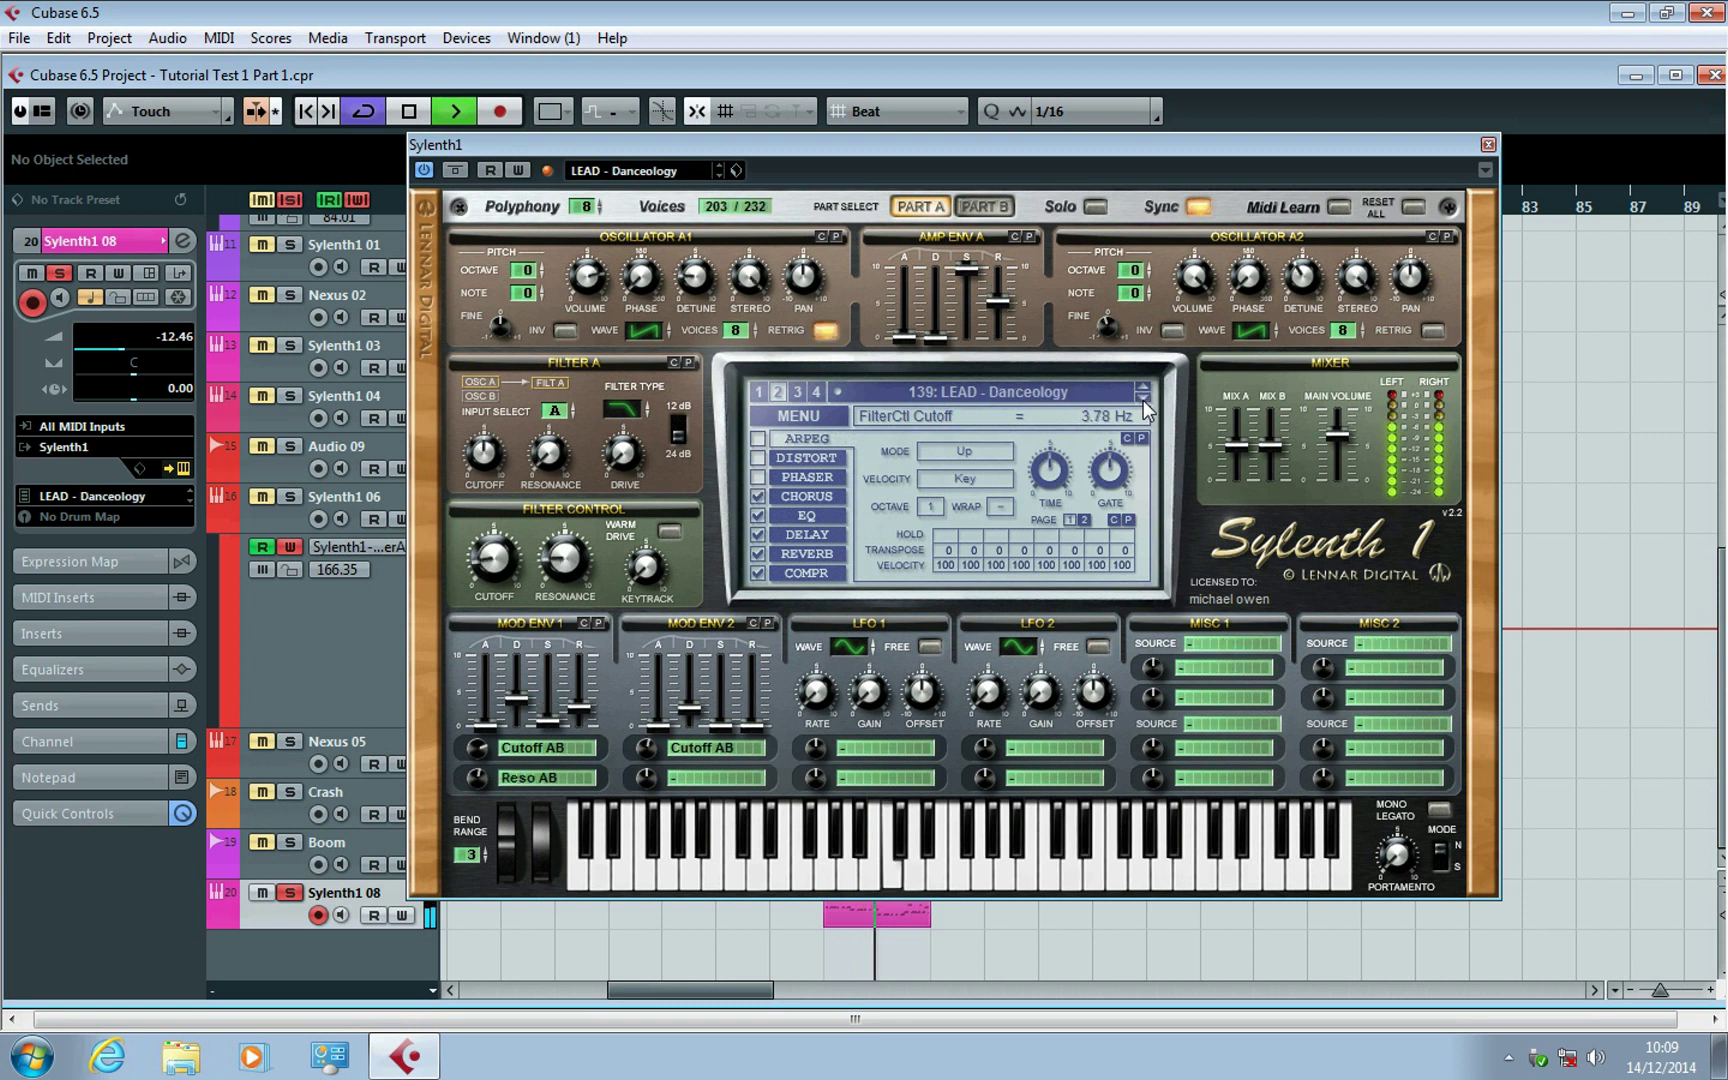
# Audition the lead presets following Danceology, including Discover Trance and Distorted Sound, up to LEAD - Divine.
pyautogui.click(1143, 400)
pyautogui.click(1143, 400)
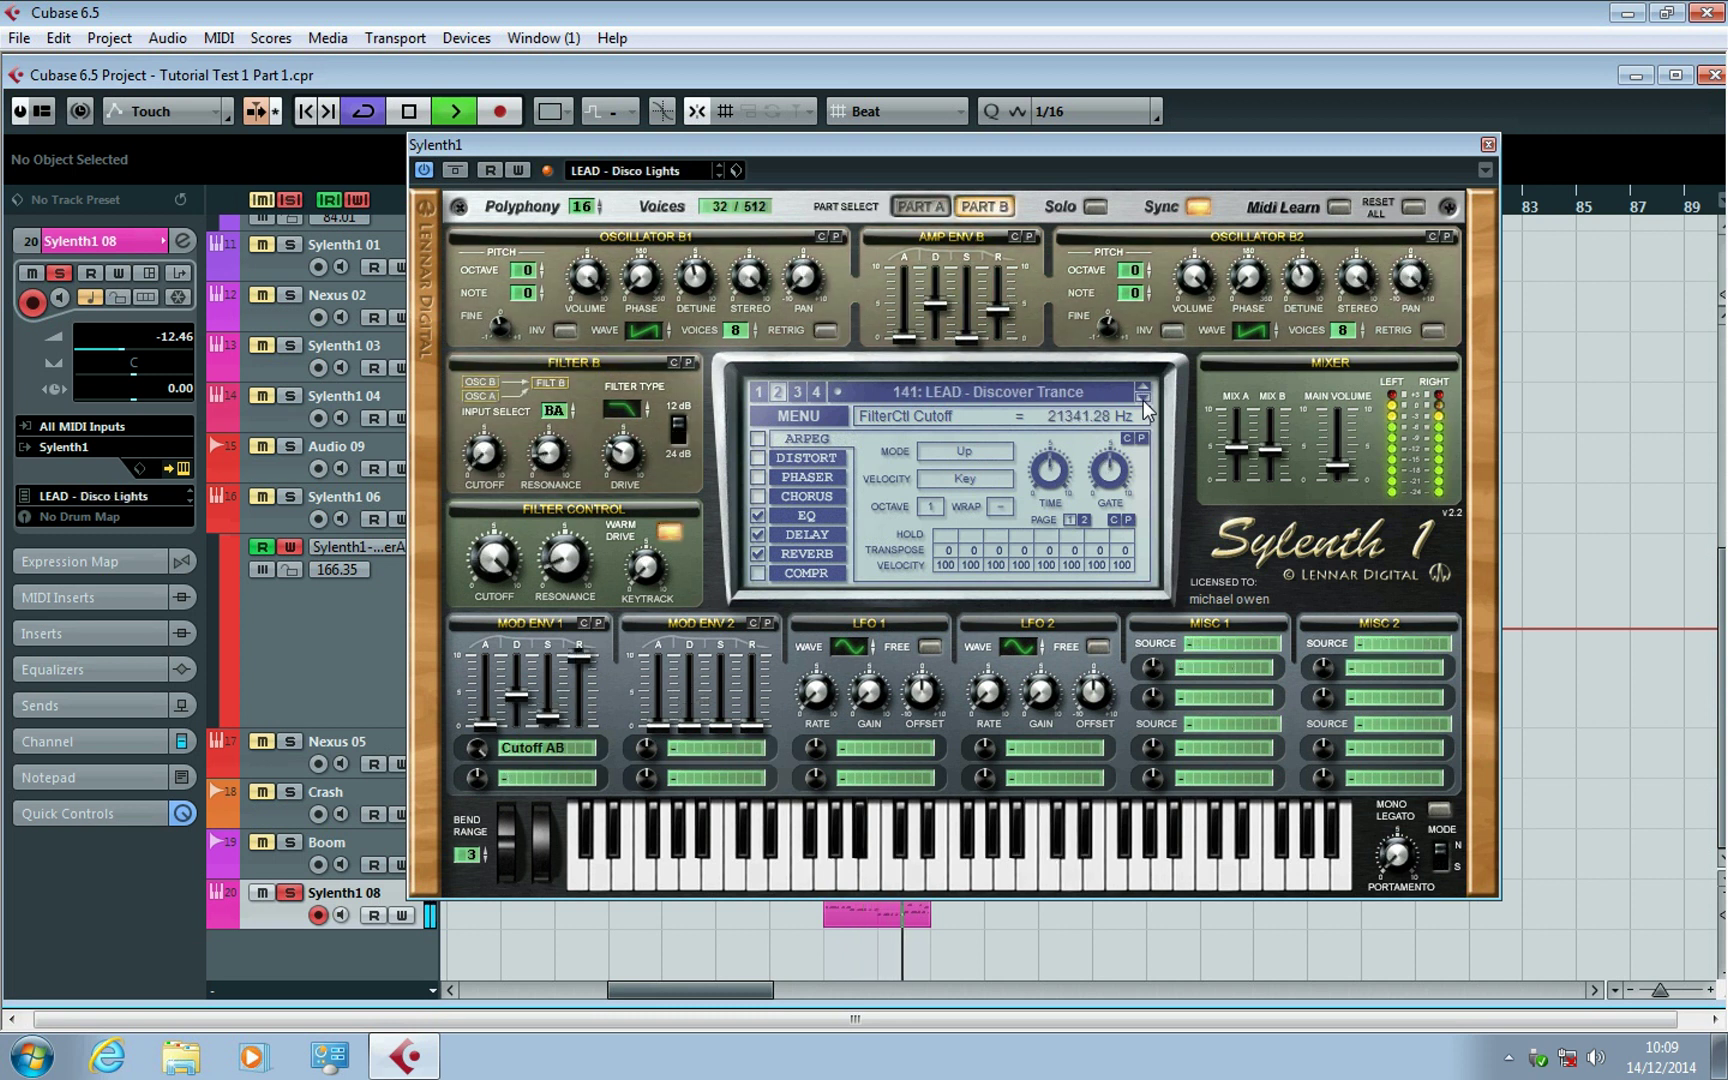
pyautogui.click(1143, 400)
pyautogui.click(1143, 400)
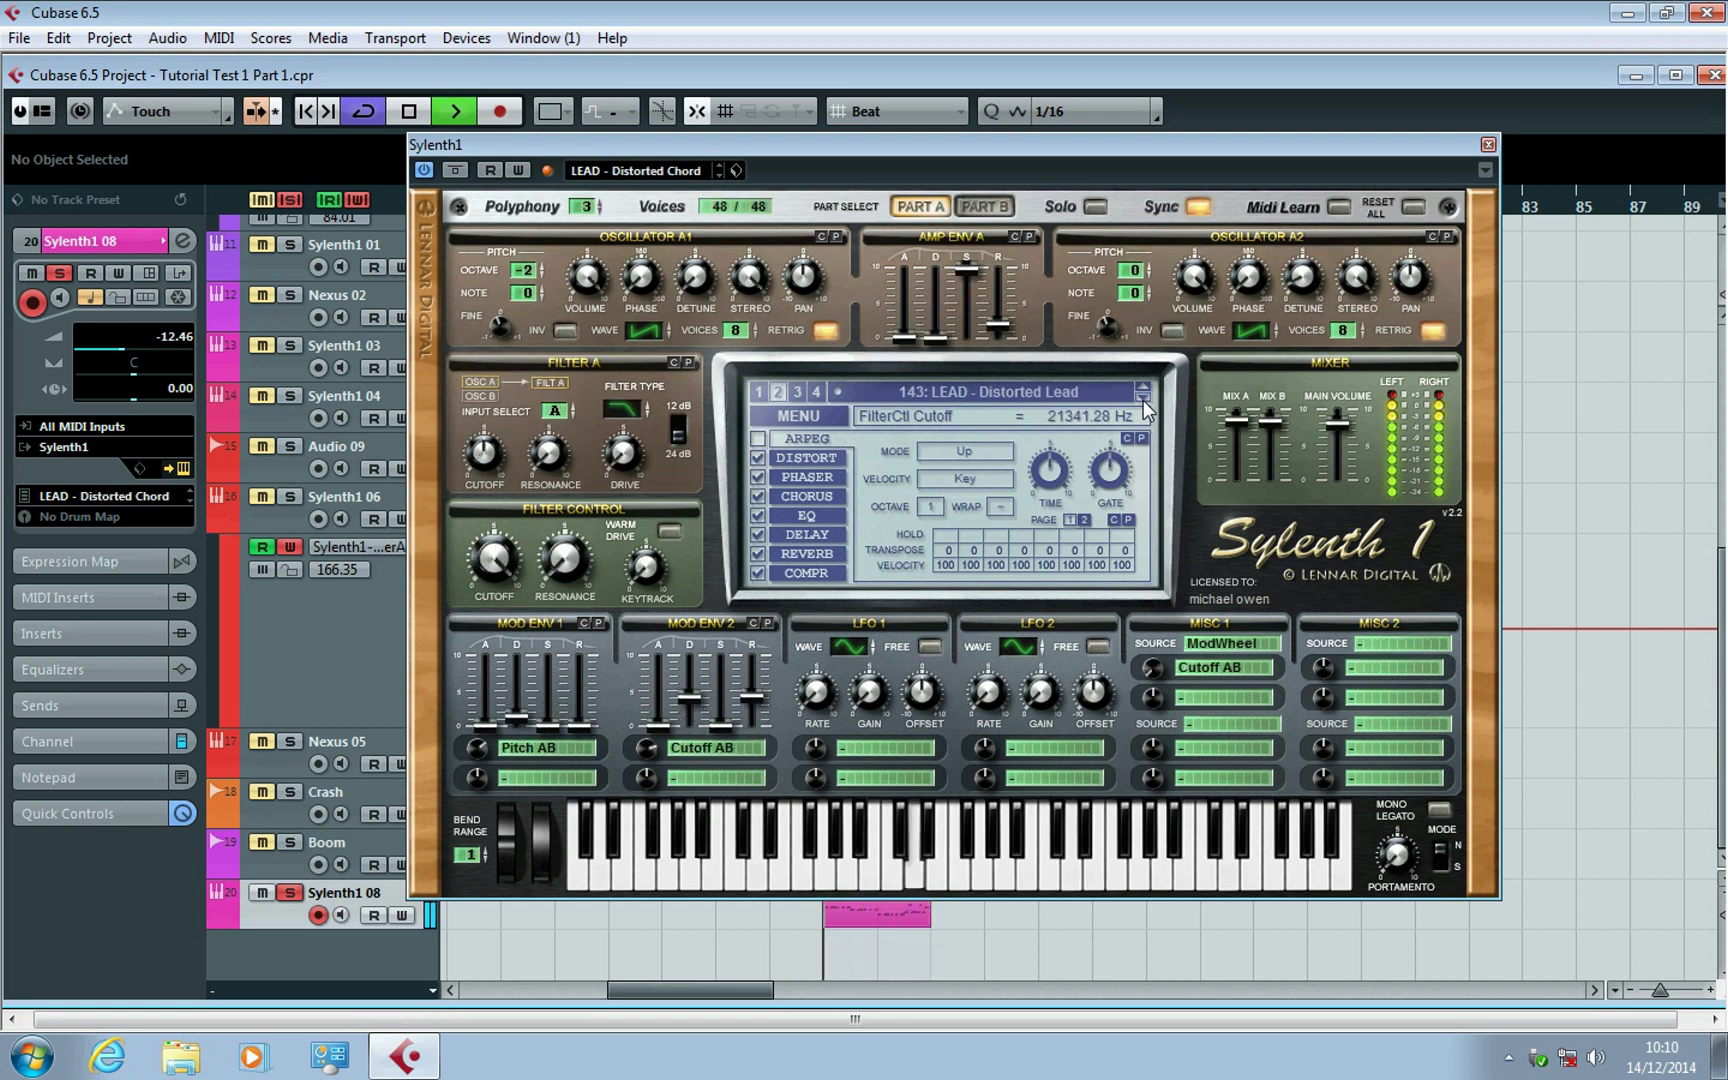
pyautogui.click(1143, 400)
pyautogui.click(1143, 400)
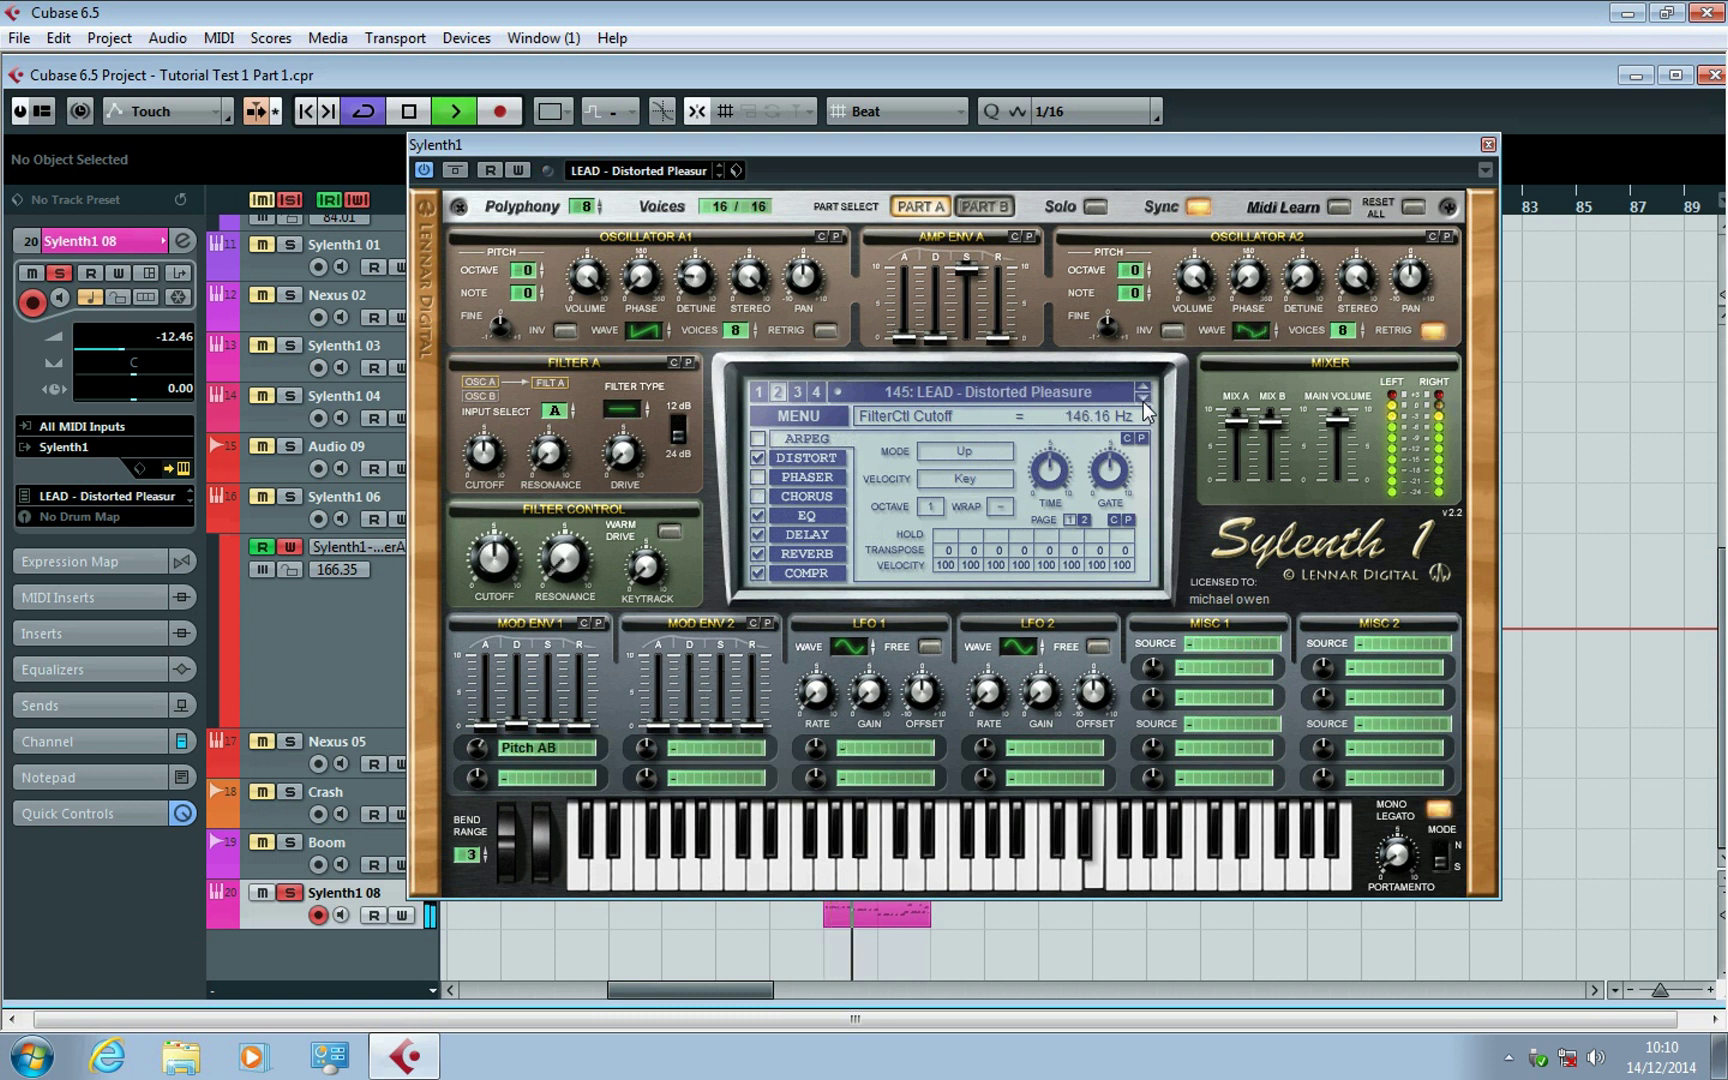
pyautogui.click(1143, 400)
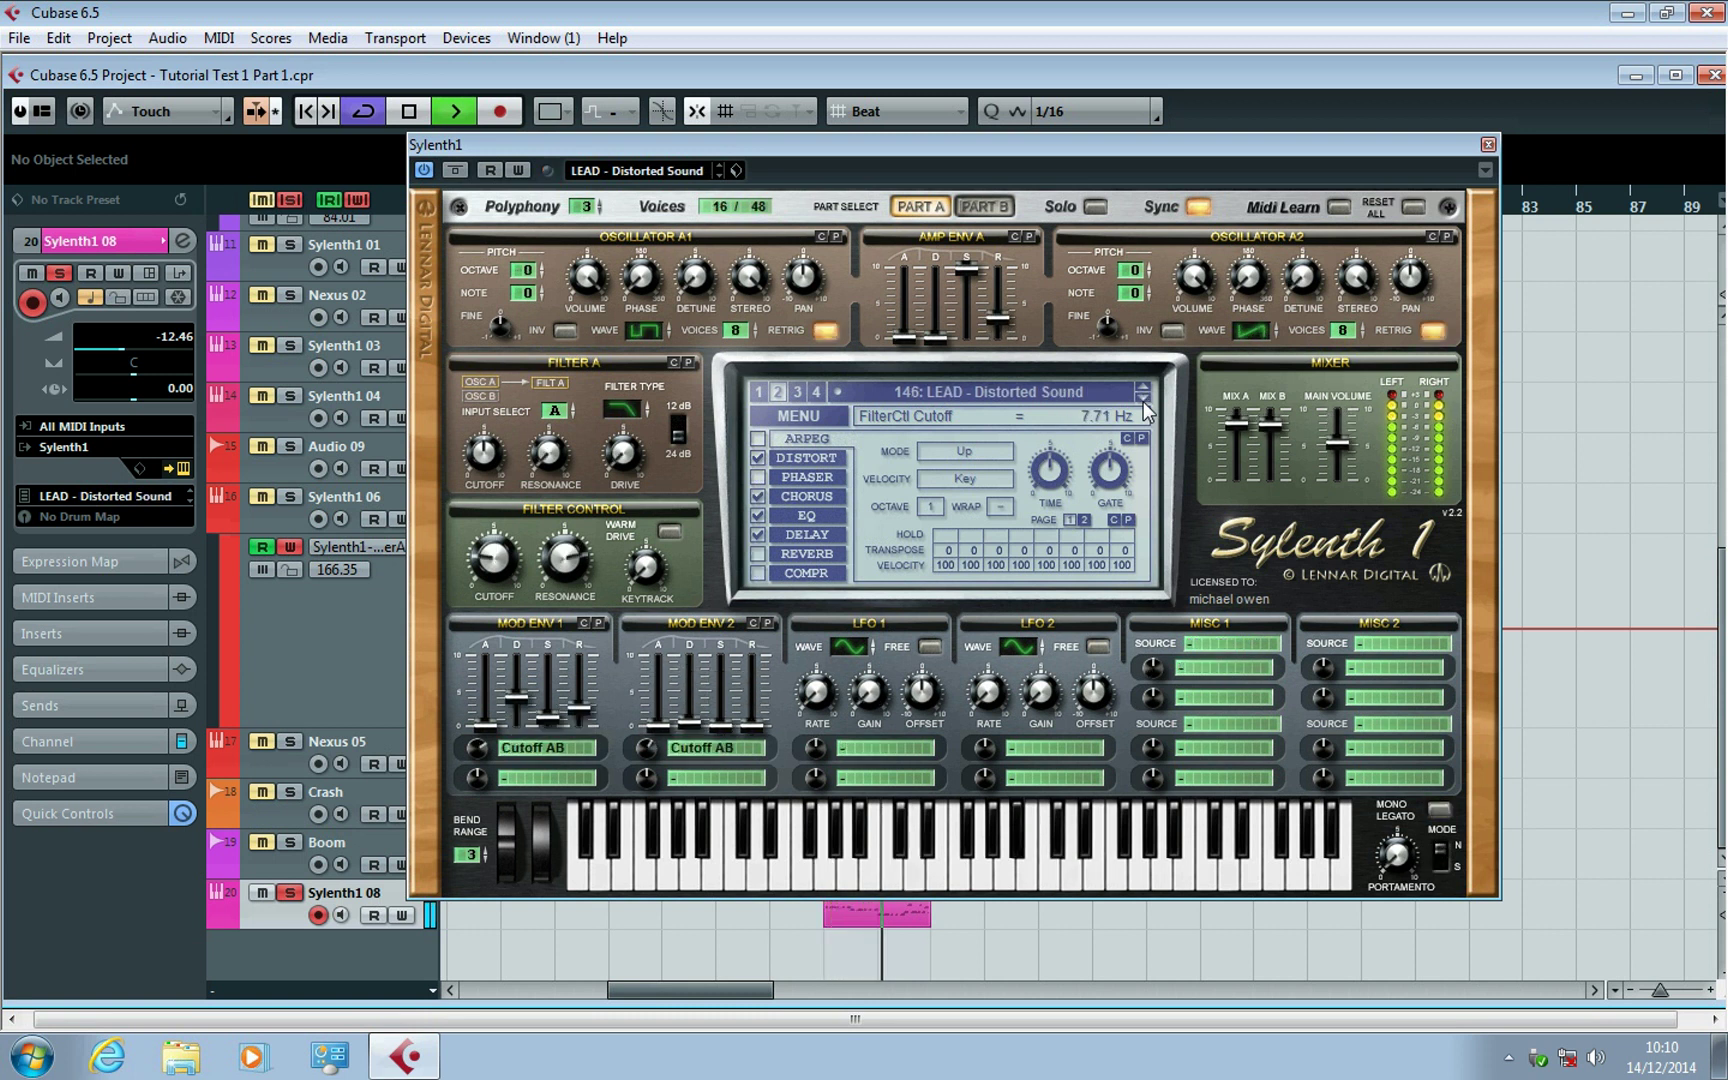
pyautogui.click(1143, 400)
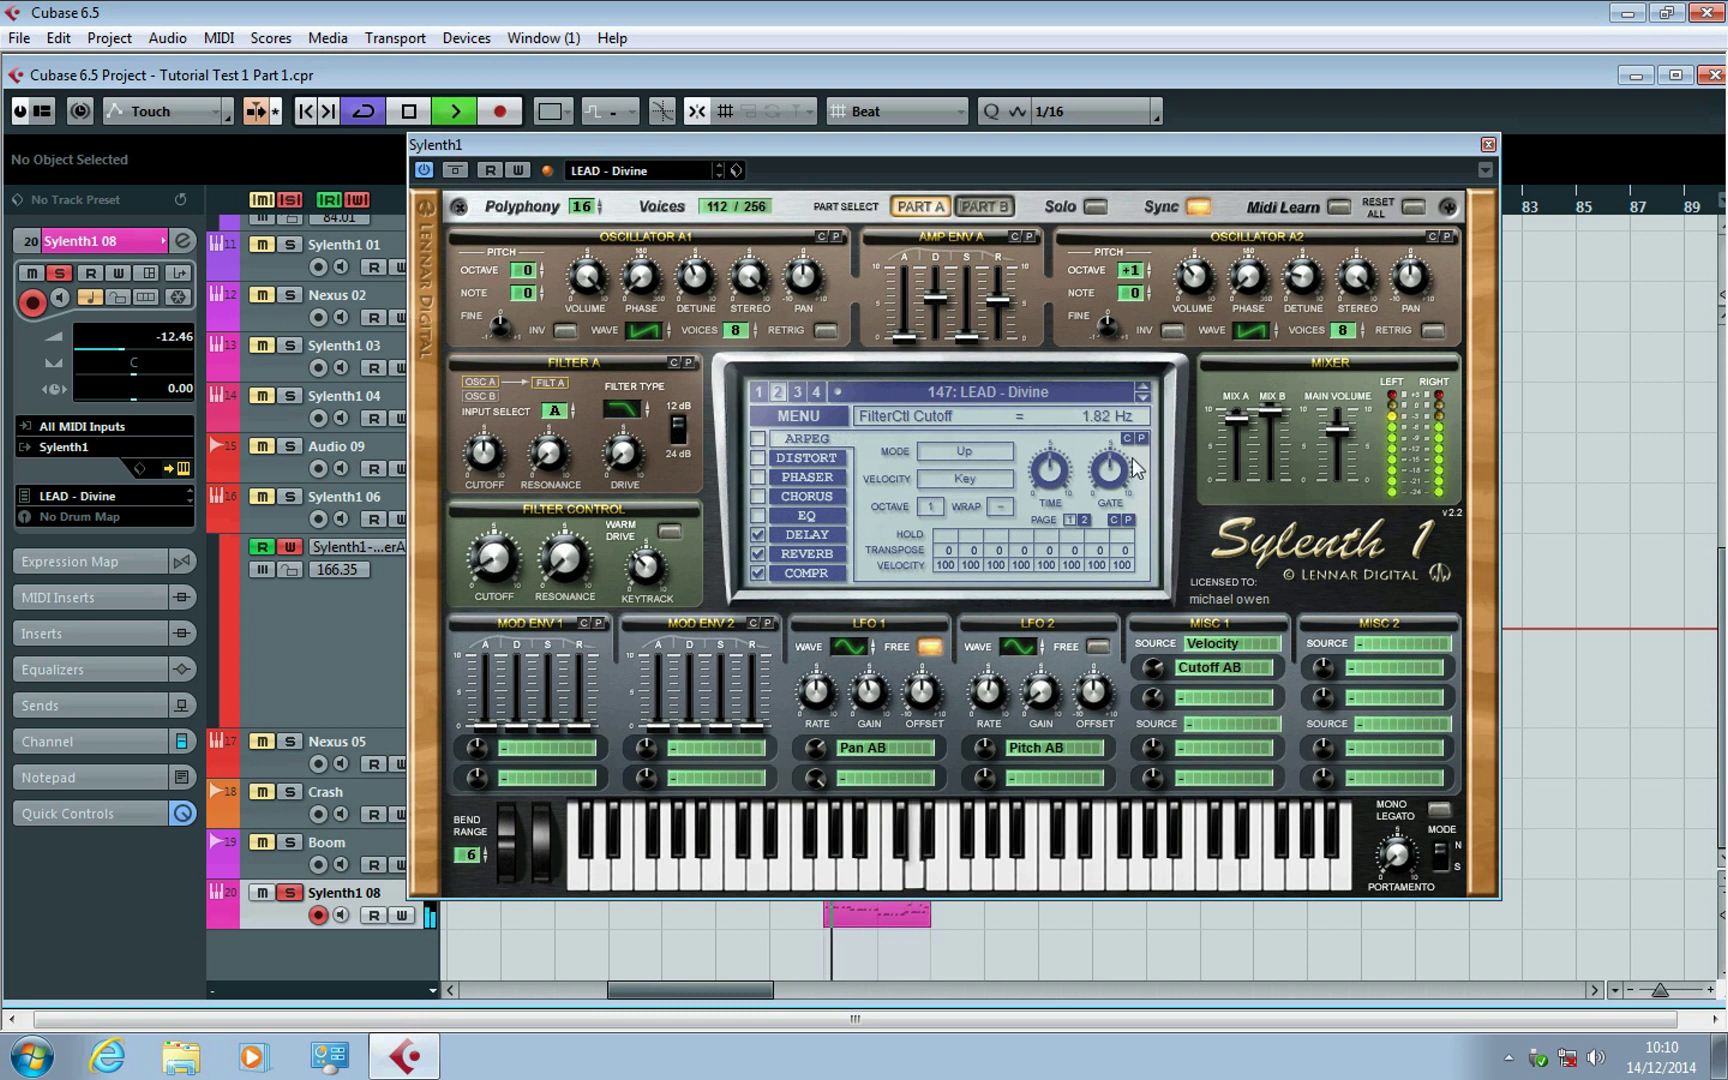
# Audition the lead presets from Divine up to Everything To Lose and return to LEAD - Euphoric Pluck.
pyautogui.click(1143, 400)
pyautogui.click(1143, 400)
pyautogui.click(1143, 400)
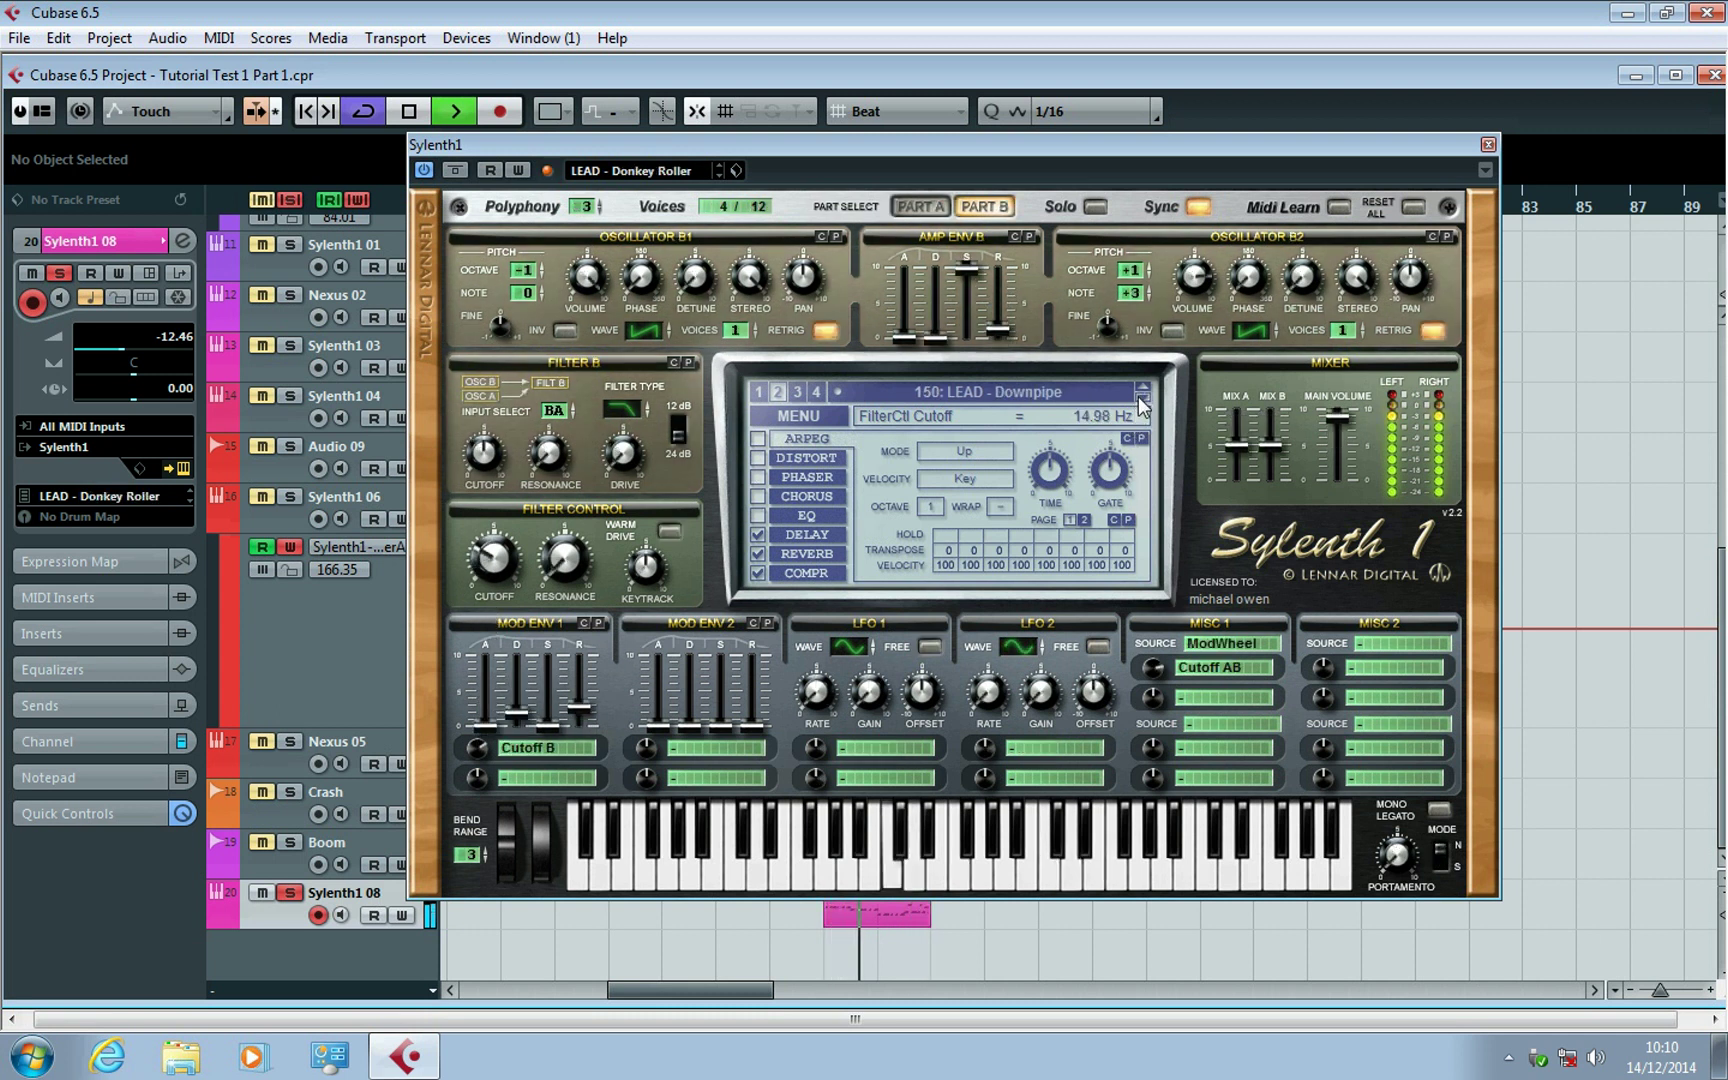
pyautogui.click(1143, 400)
pyautogui.click(1143, 400)
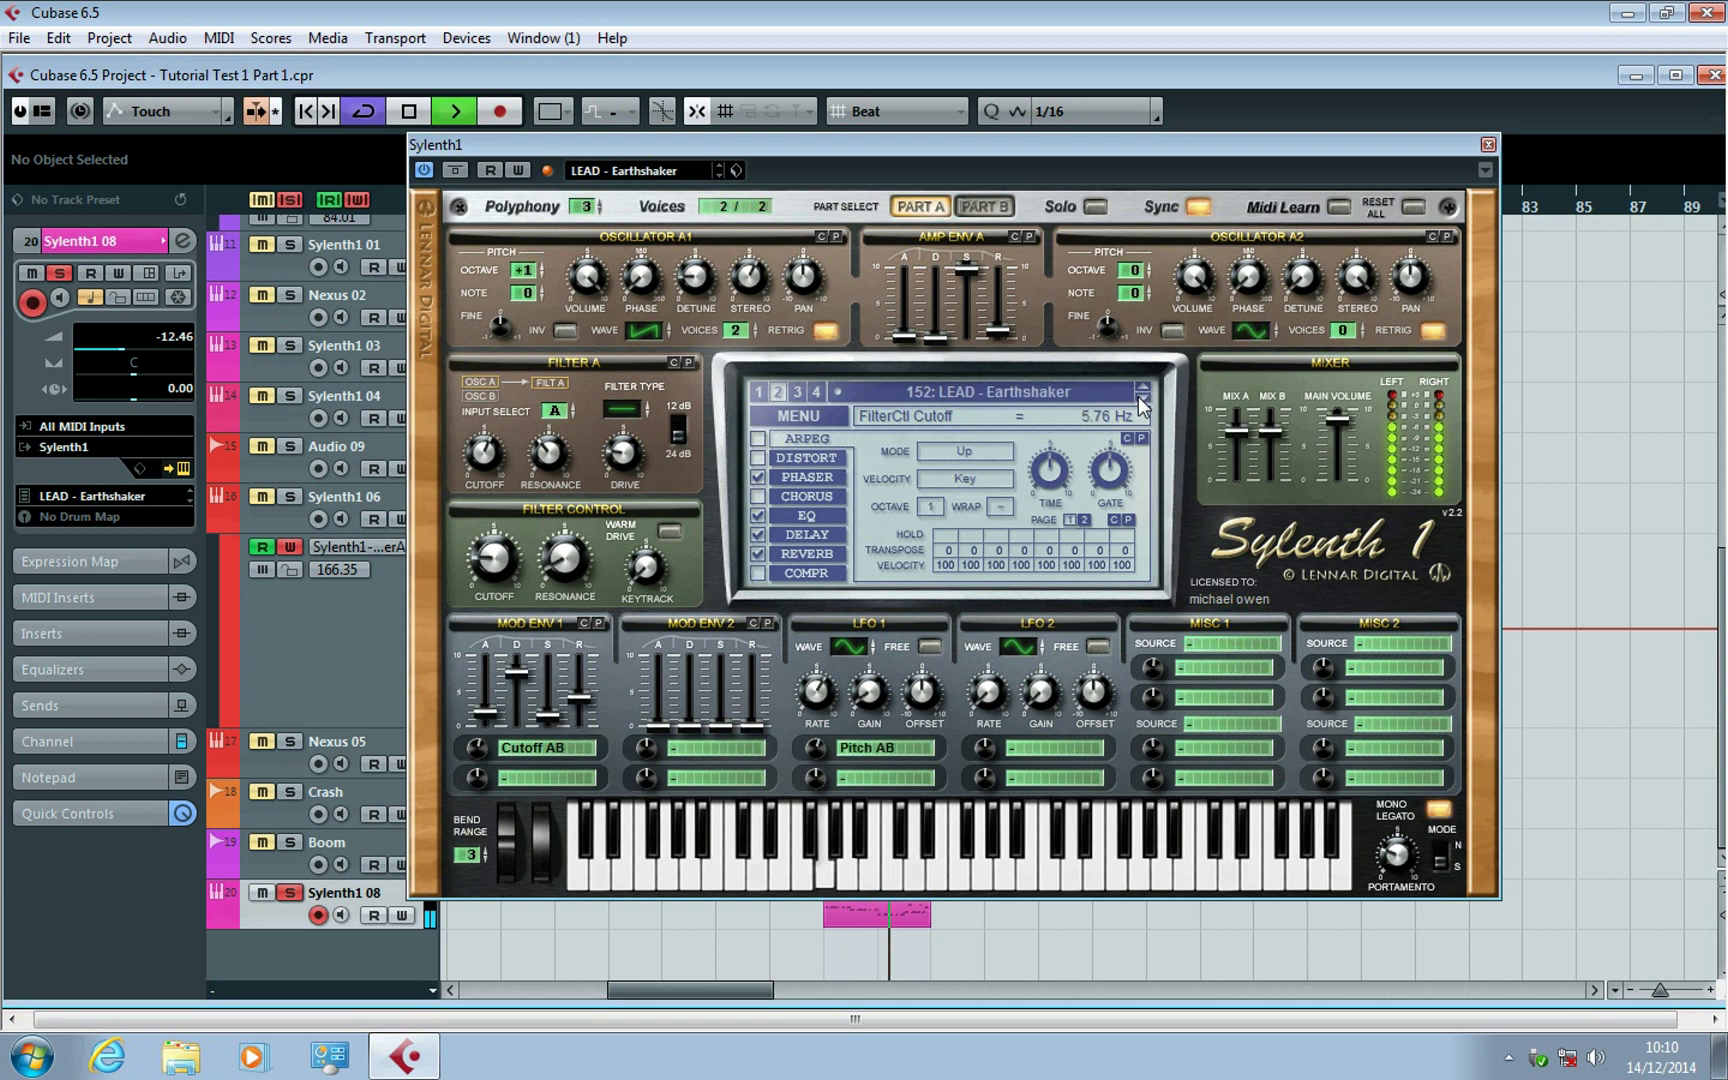
pyautogui.click(1143, 400)
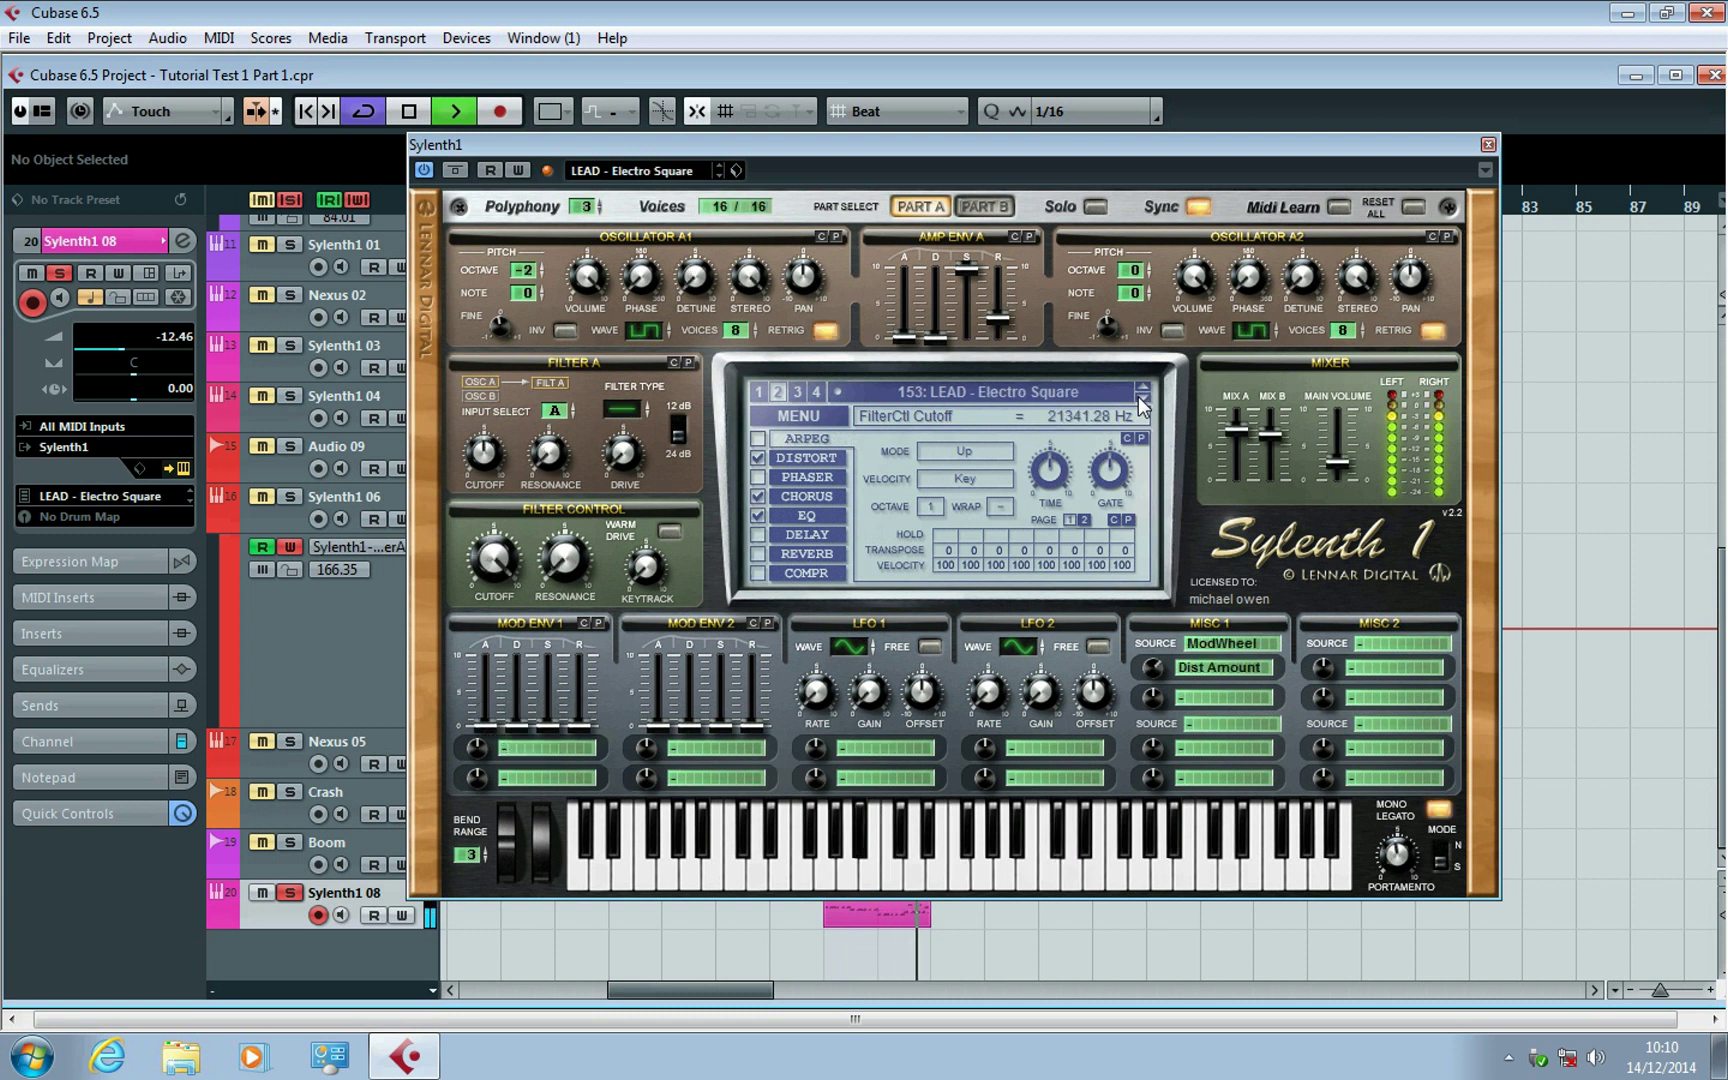
pyautogui.click(1143, 400)
pyautogui.click(1143, 400)
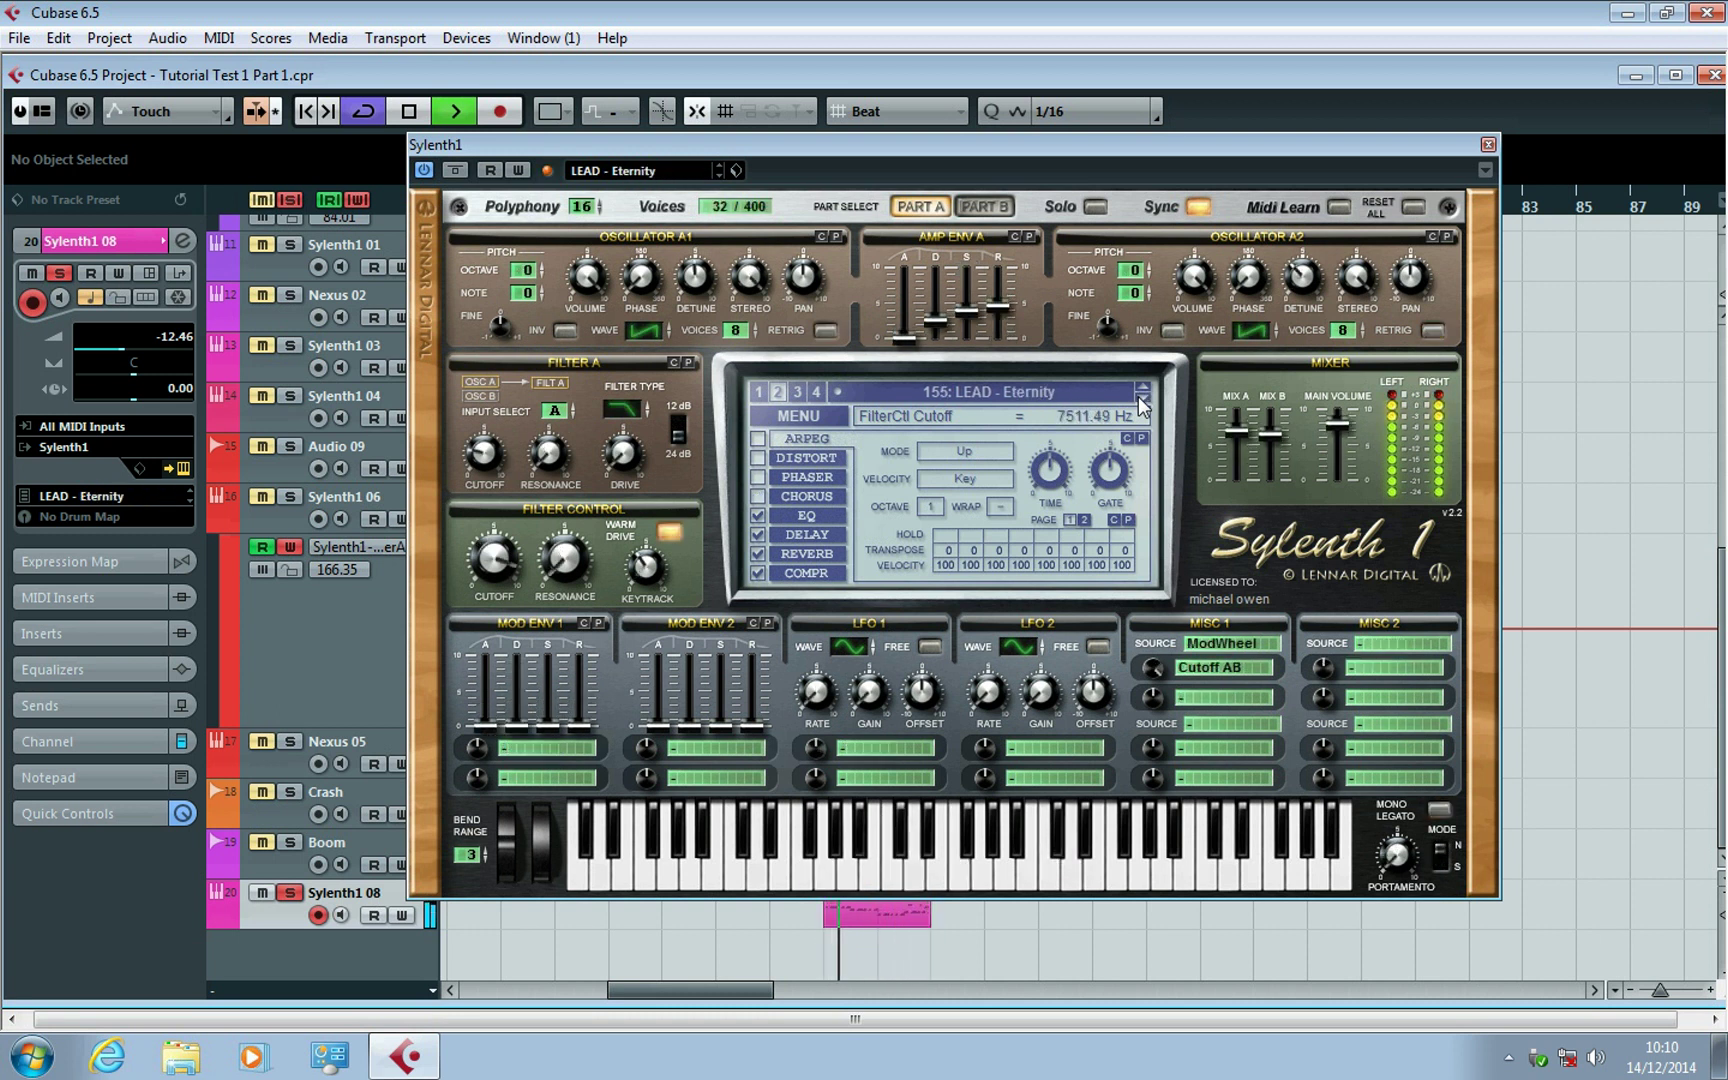
pyautogui.click(1143, 400)
pyautogui.click(1143, 400)
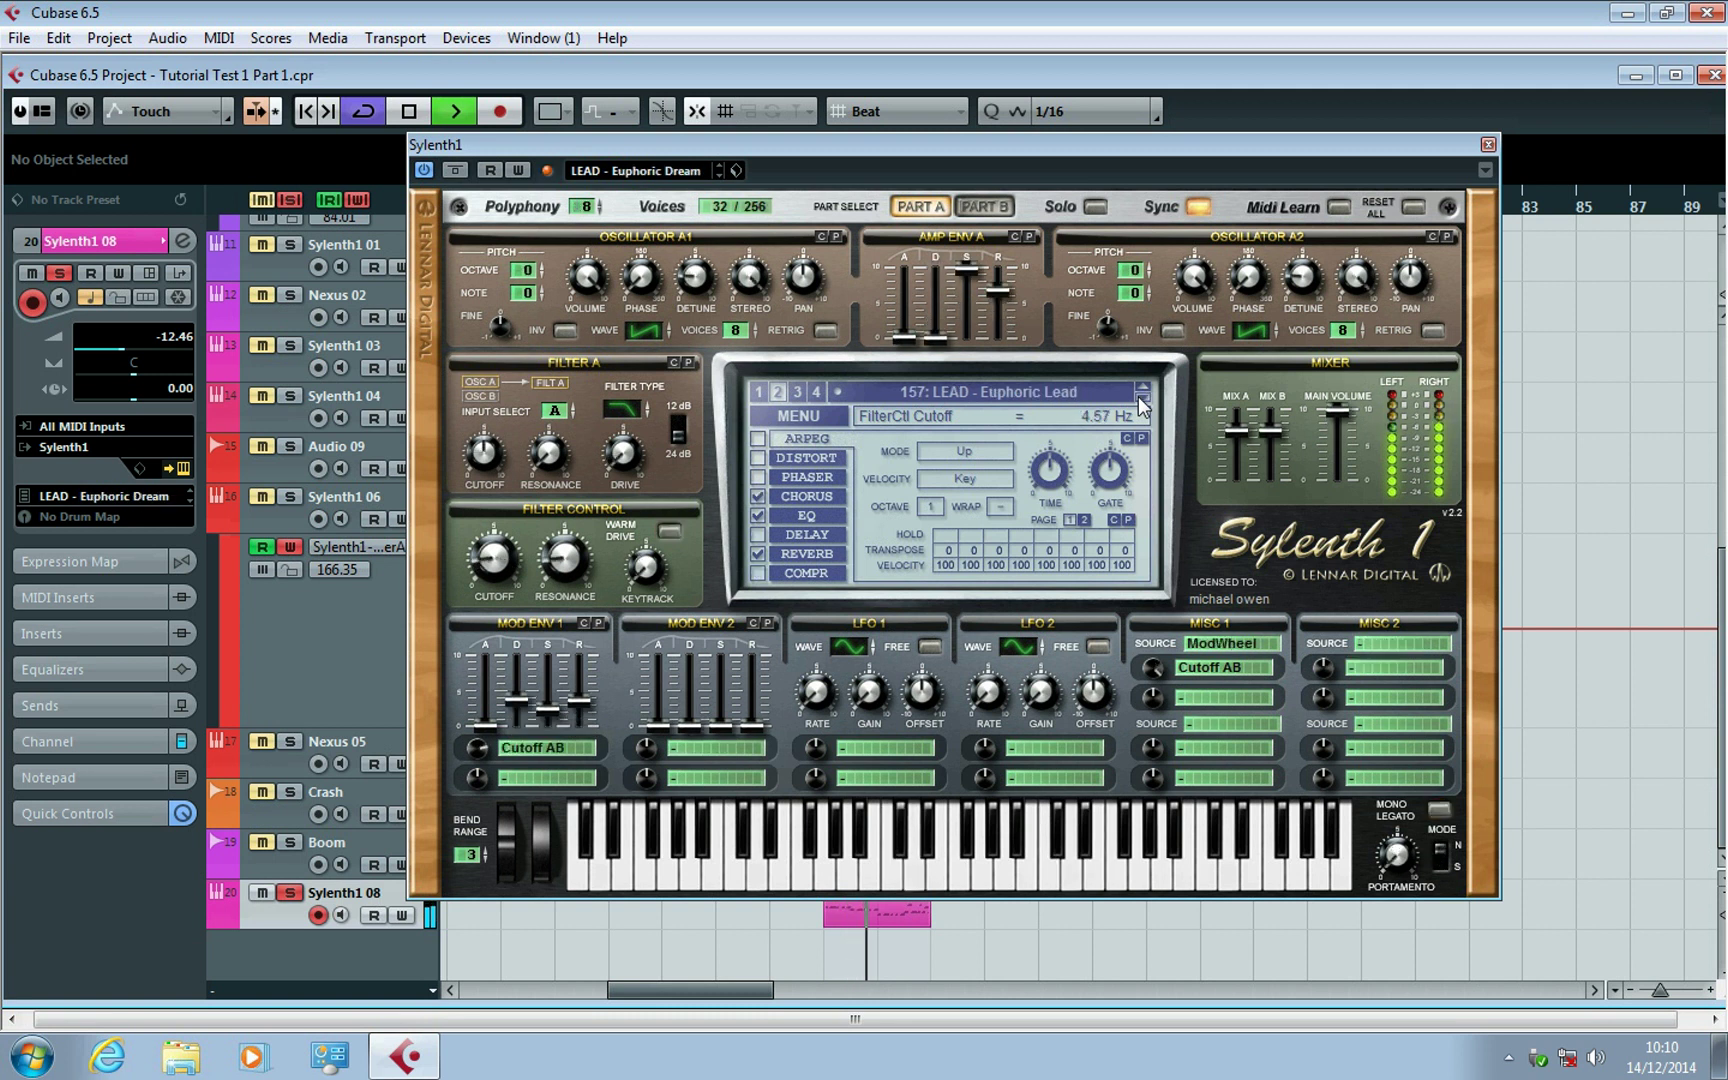
pyautogui.click(1143, 400)
pyautogui.click(1143, 400)
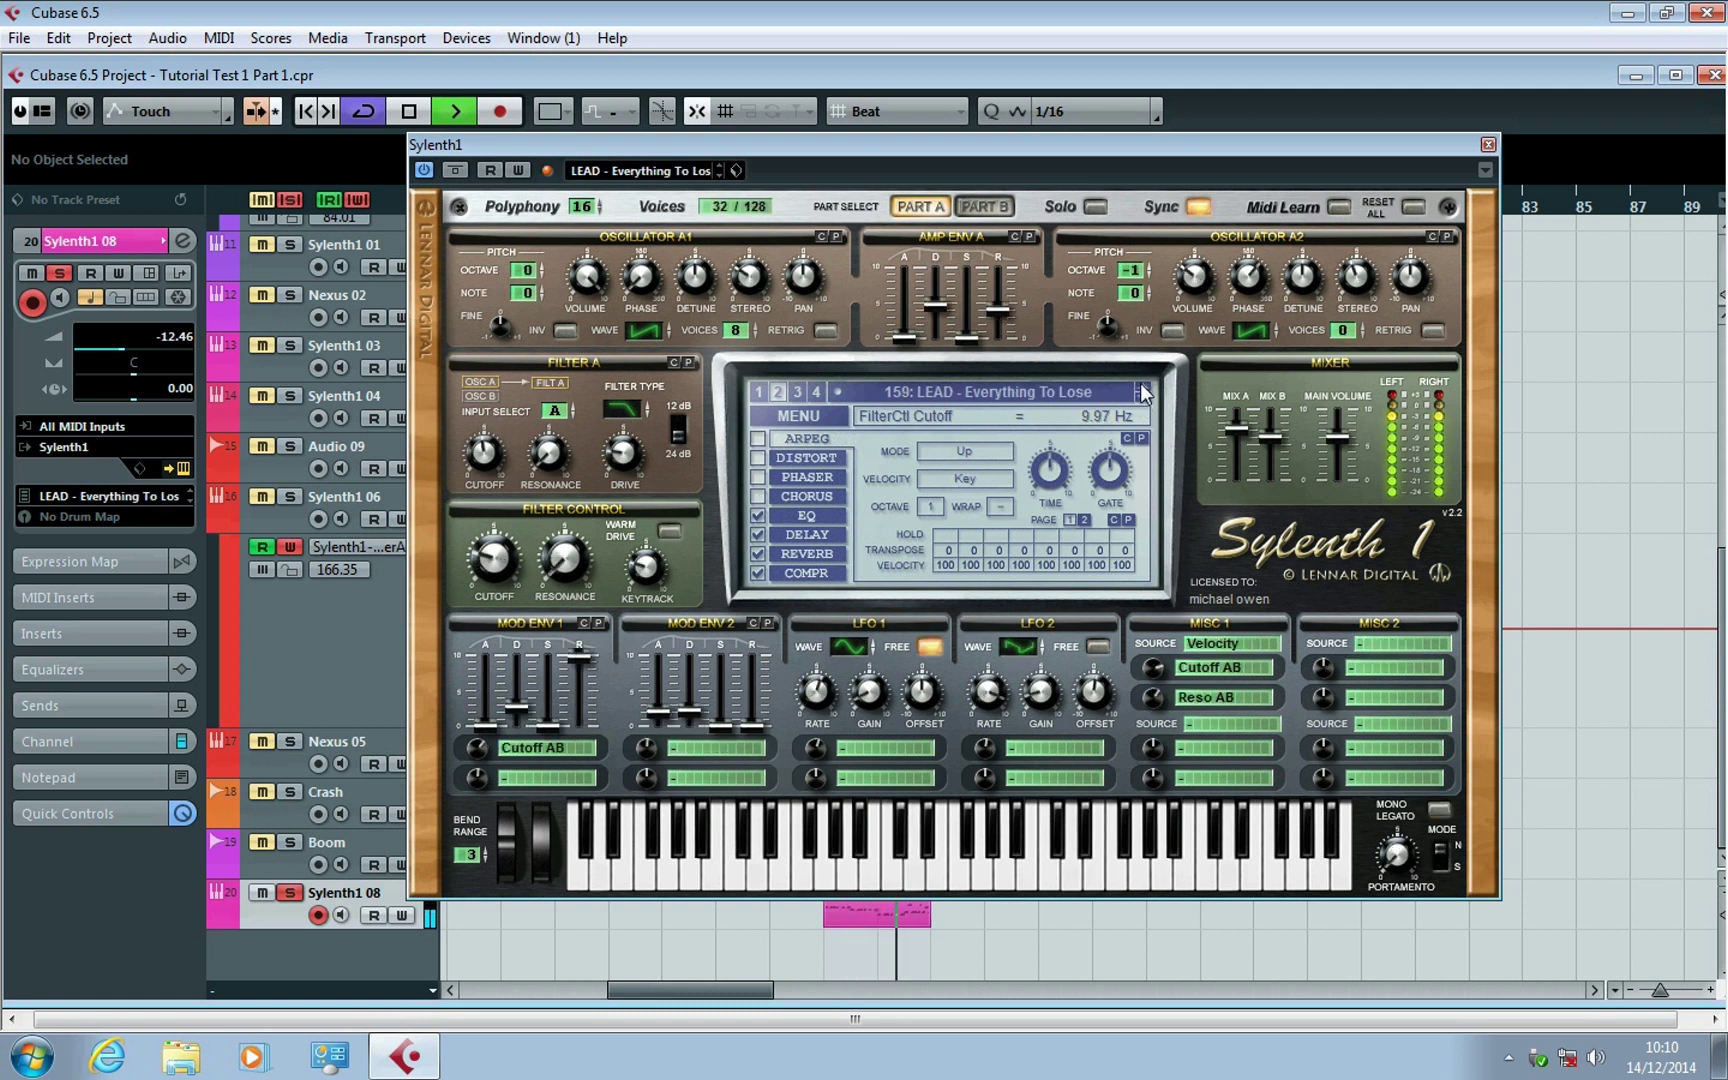
pyautogui.click(1142, 389)
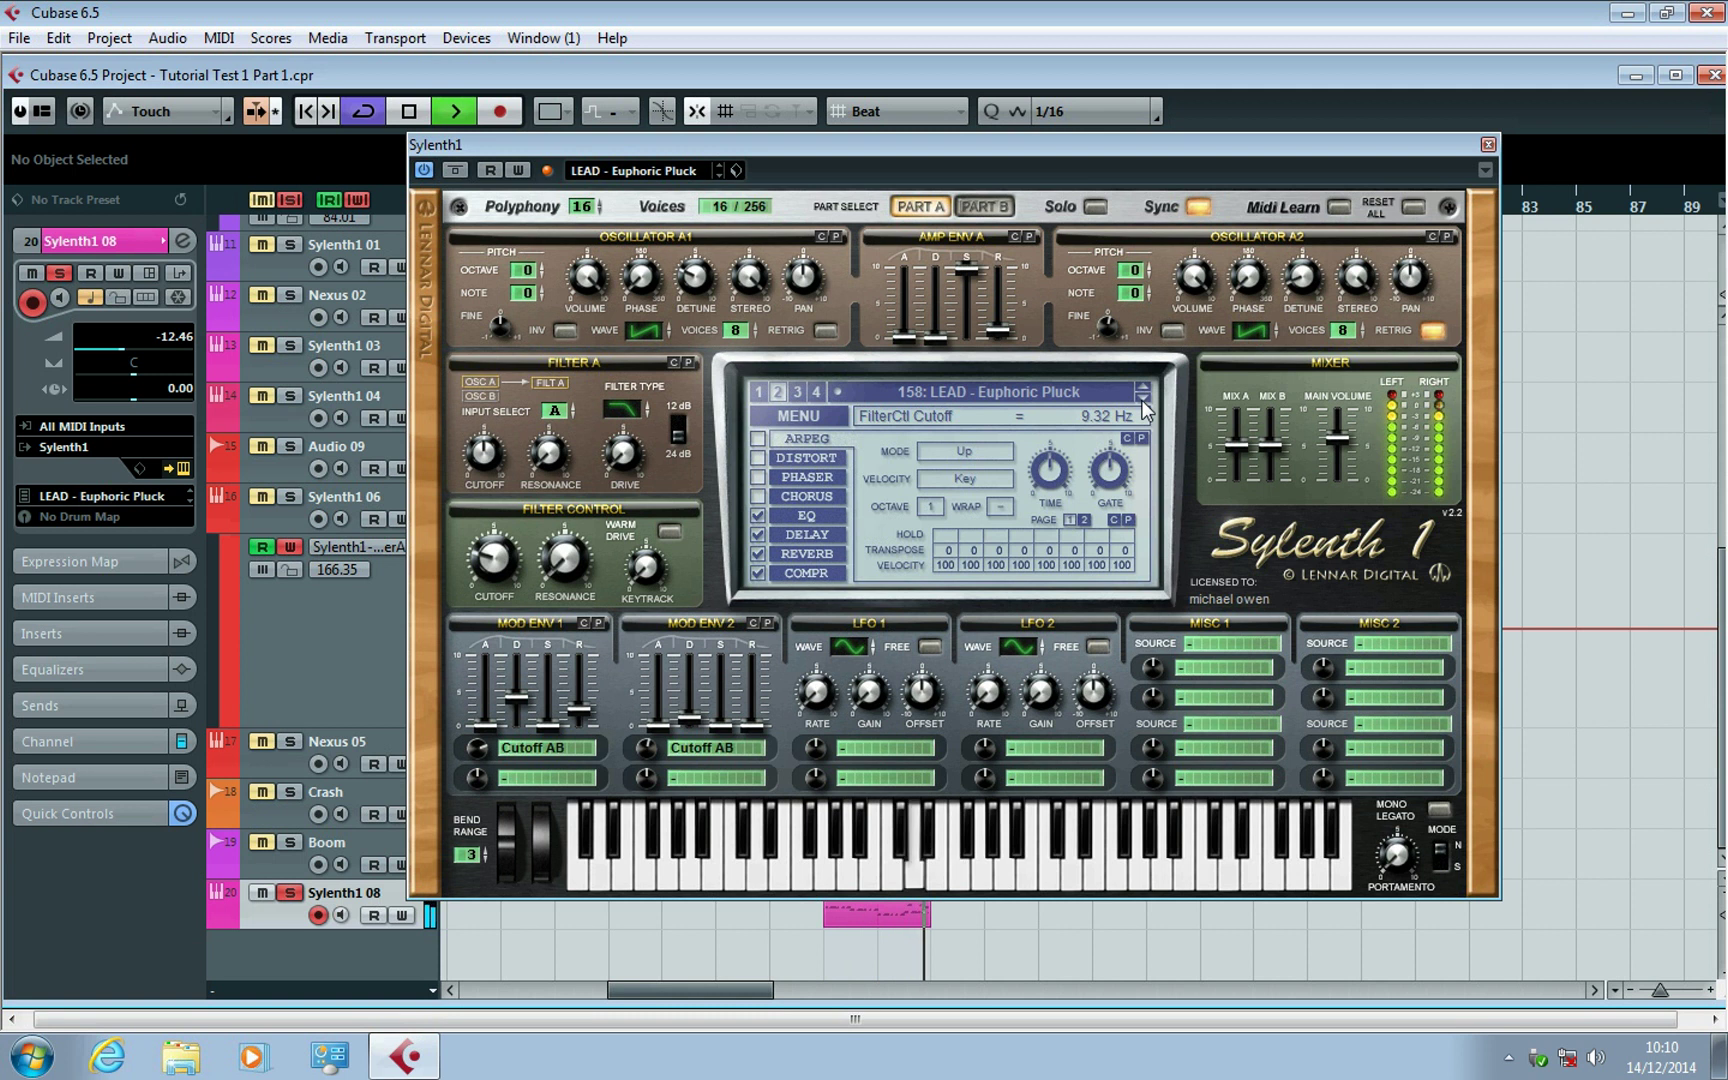
# Audition presets beyond Euphoric Pluck, settle on LEAD - Green Lights, switch off its built-in reverb and close the instrument.
pyautogui.click(1142, 400)
pyautogui.click(1142, 400)
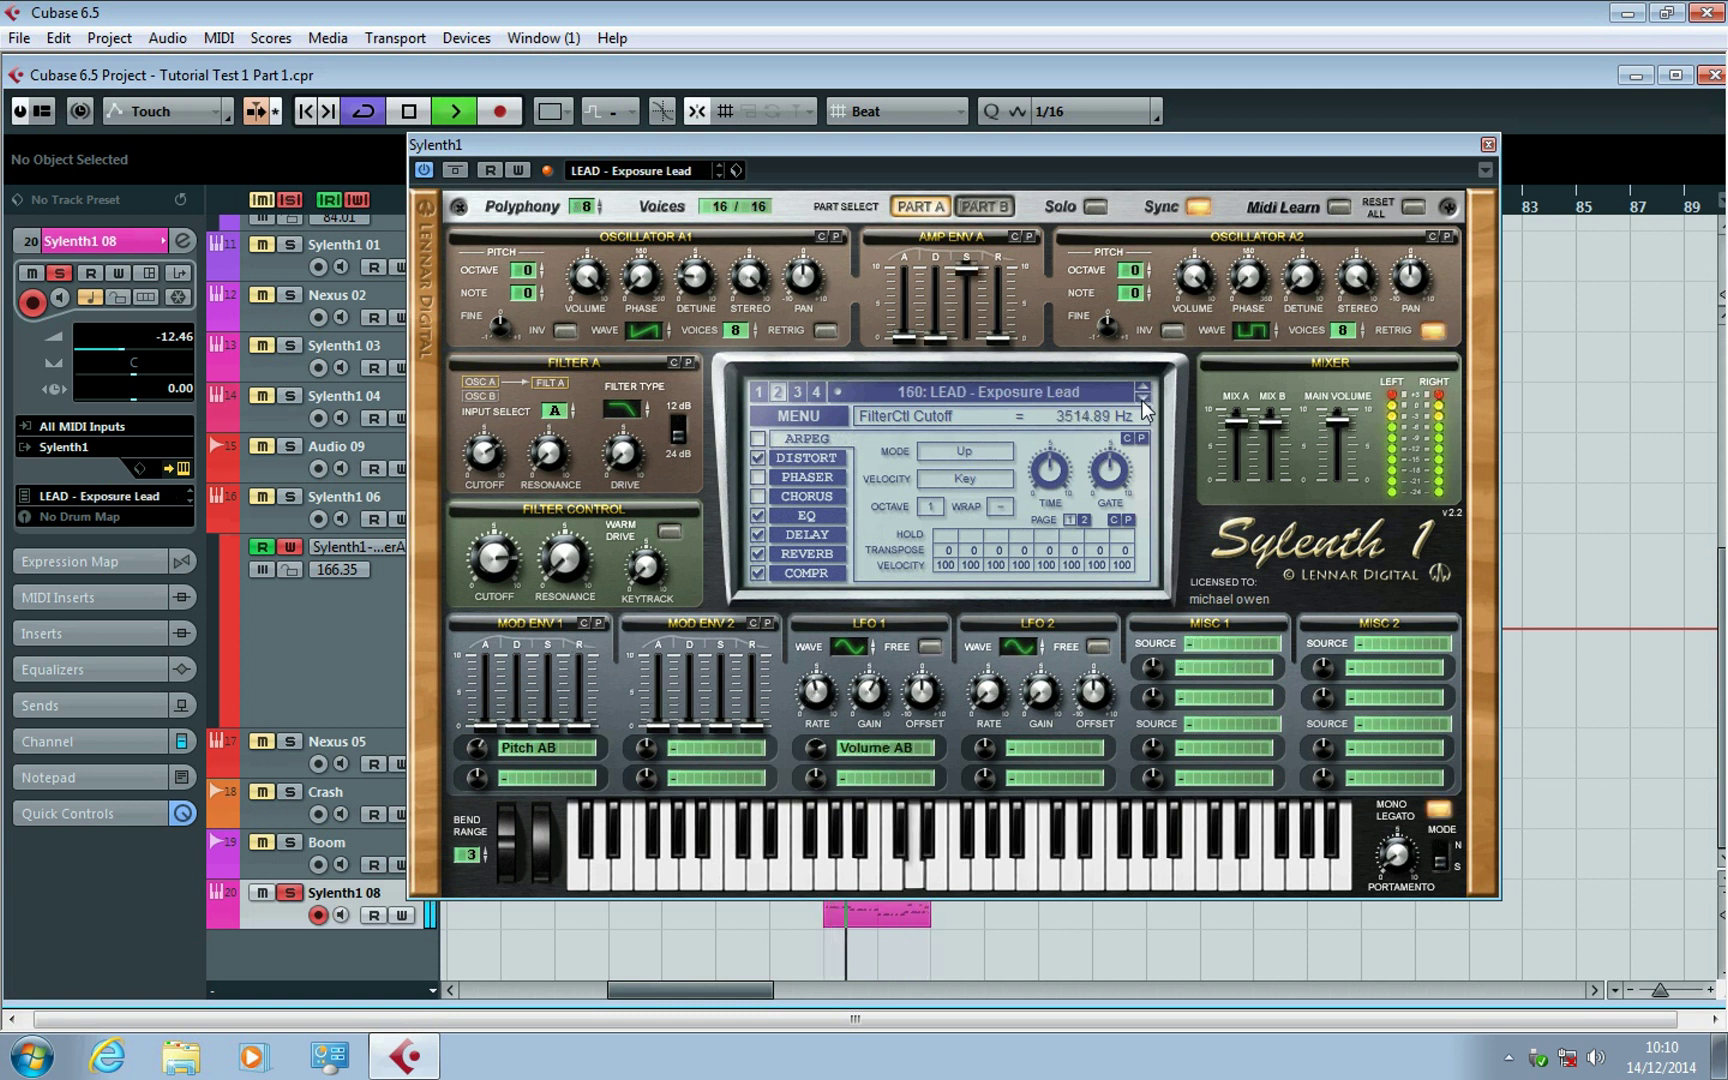
pyautogui.click(1142, 400)
pyautogui.click(1142, 400)
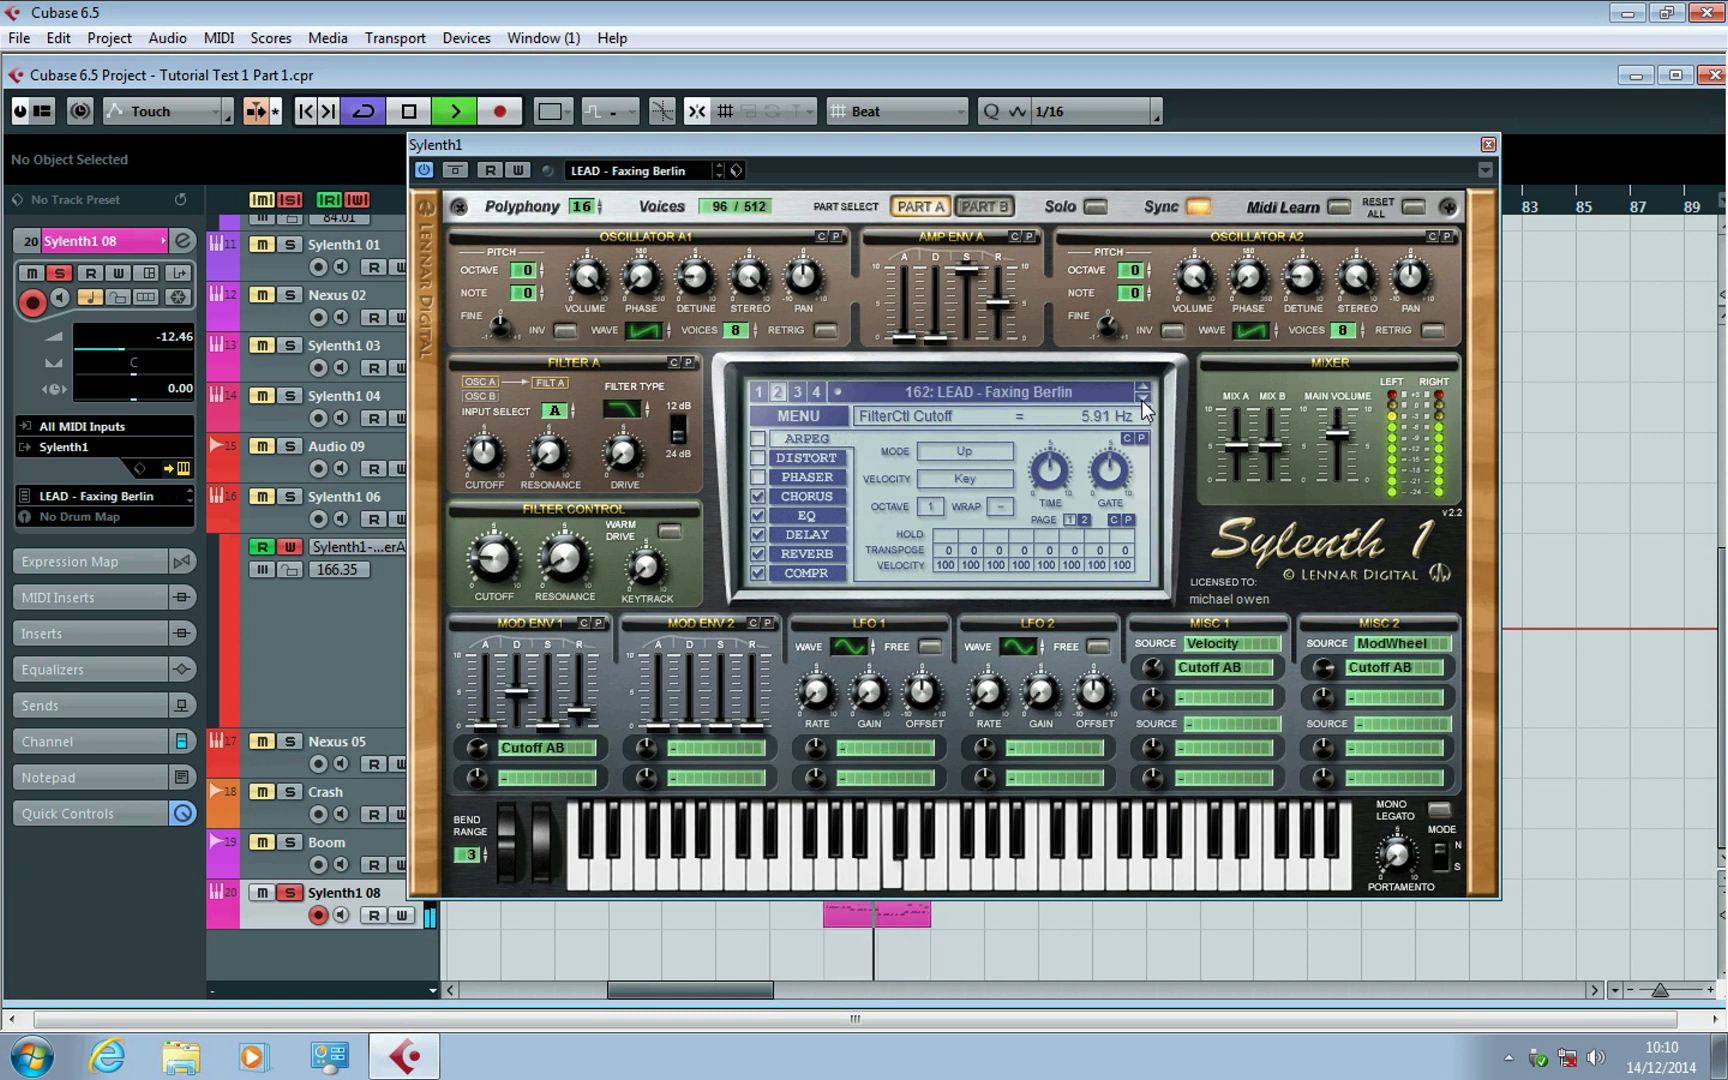
pyautogui.click(1142, 400)
pyautogui.click(1142, 400)
pyautogui.click(1142, 400)
pyautogui.click(1142, 400)
pyautogui.click(1142, 400)
pyautogui.click(1142, 400)
pyautogui.click(1142, 400)
pyautogui.click(1141, 392)
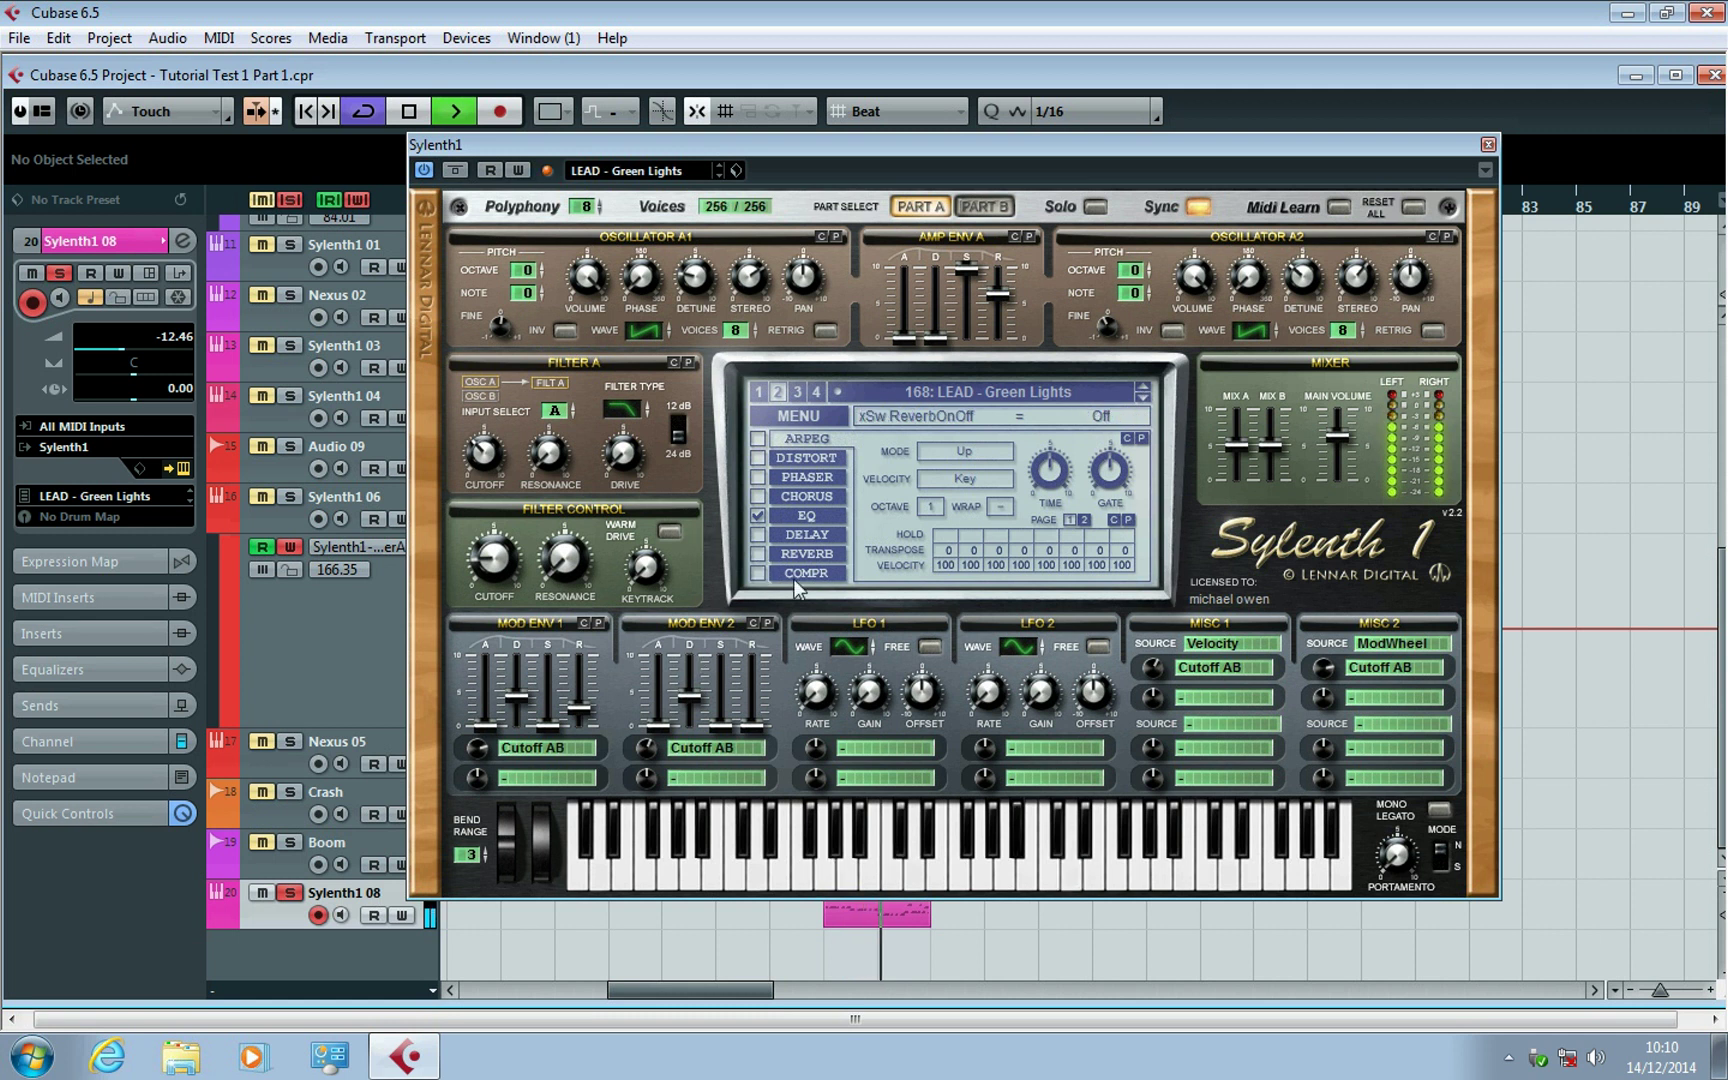
pyautogui.click(1488, 144)
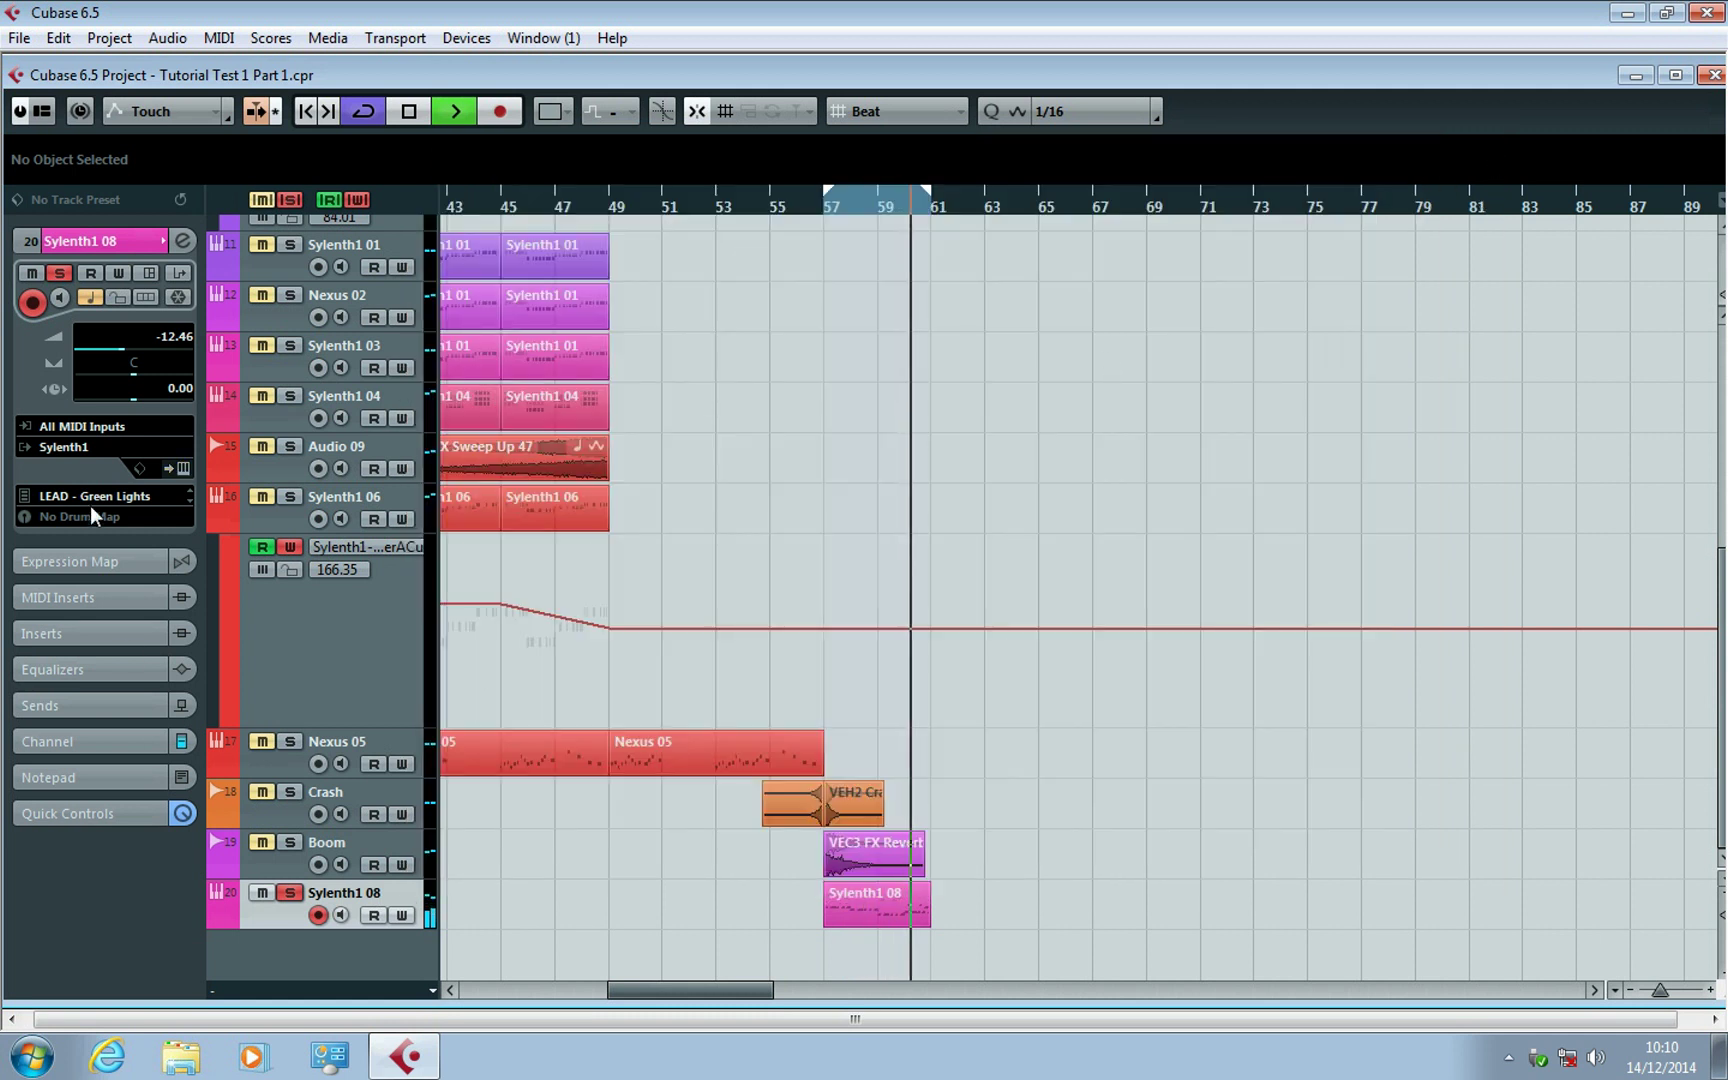
# Insert Bionic Delay v1_2 in the first insert slot of the Sylenth1 08 channel with the ping pong 1/4 preset.
pyautogui.click(182, 242)
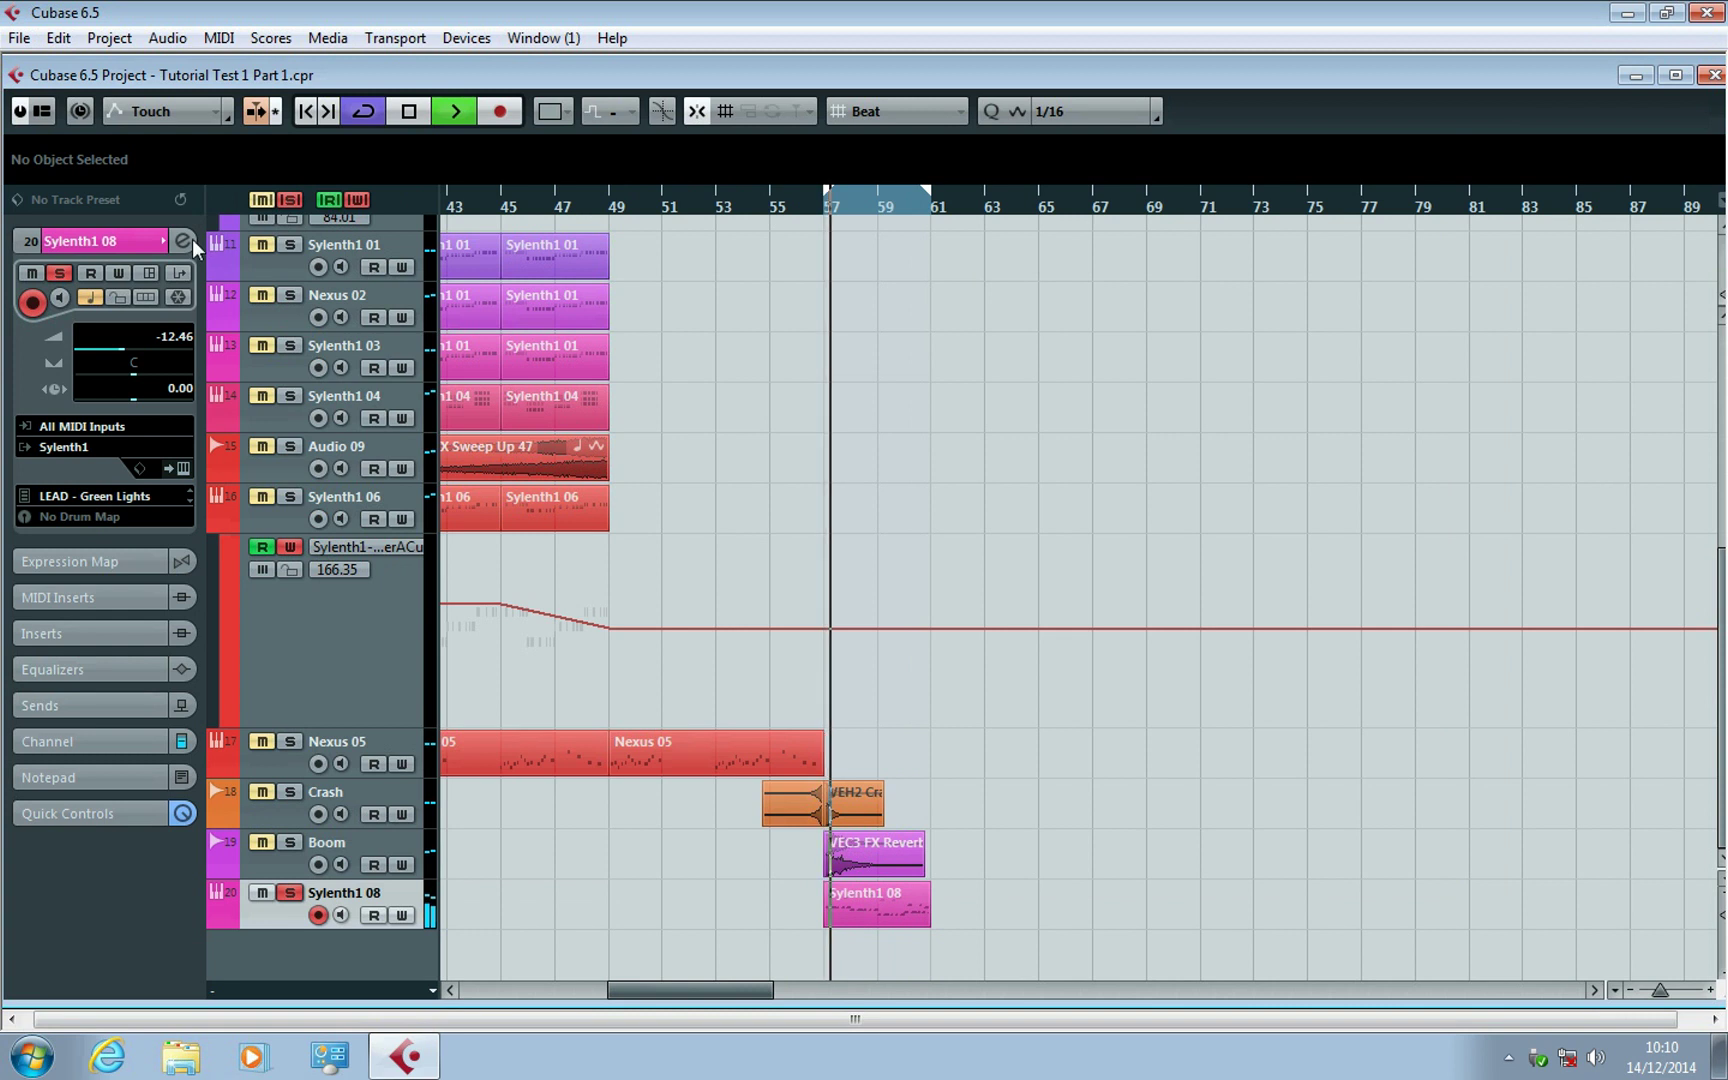
pyautogui.click(462, 317)
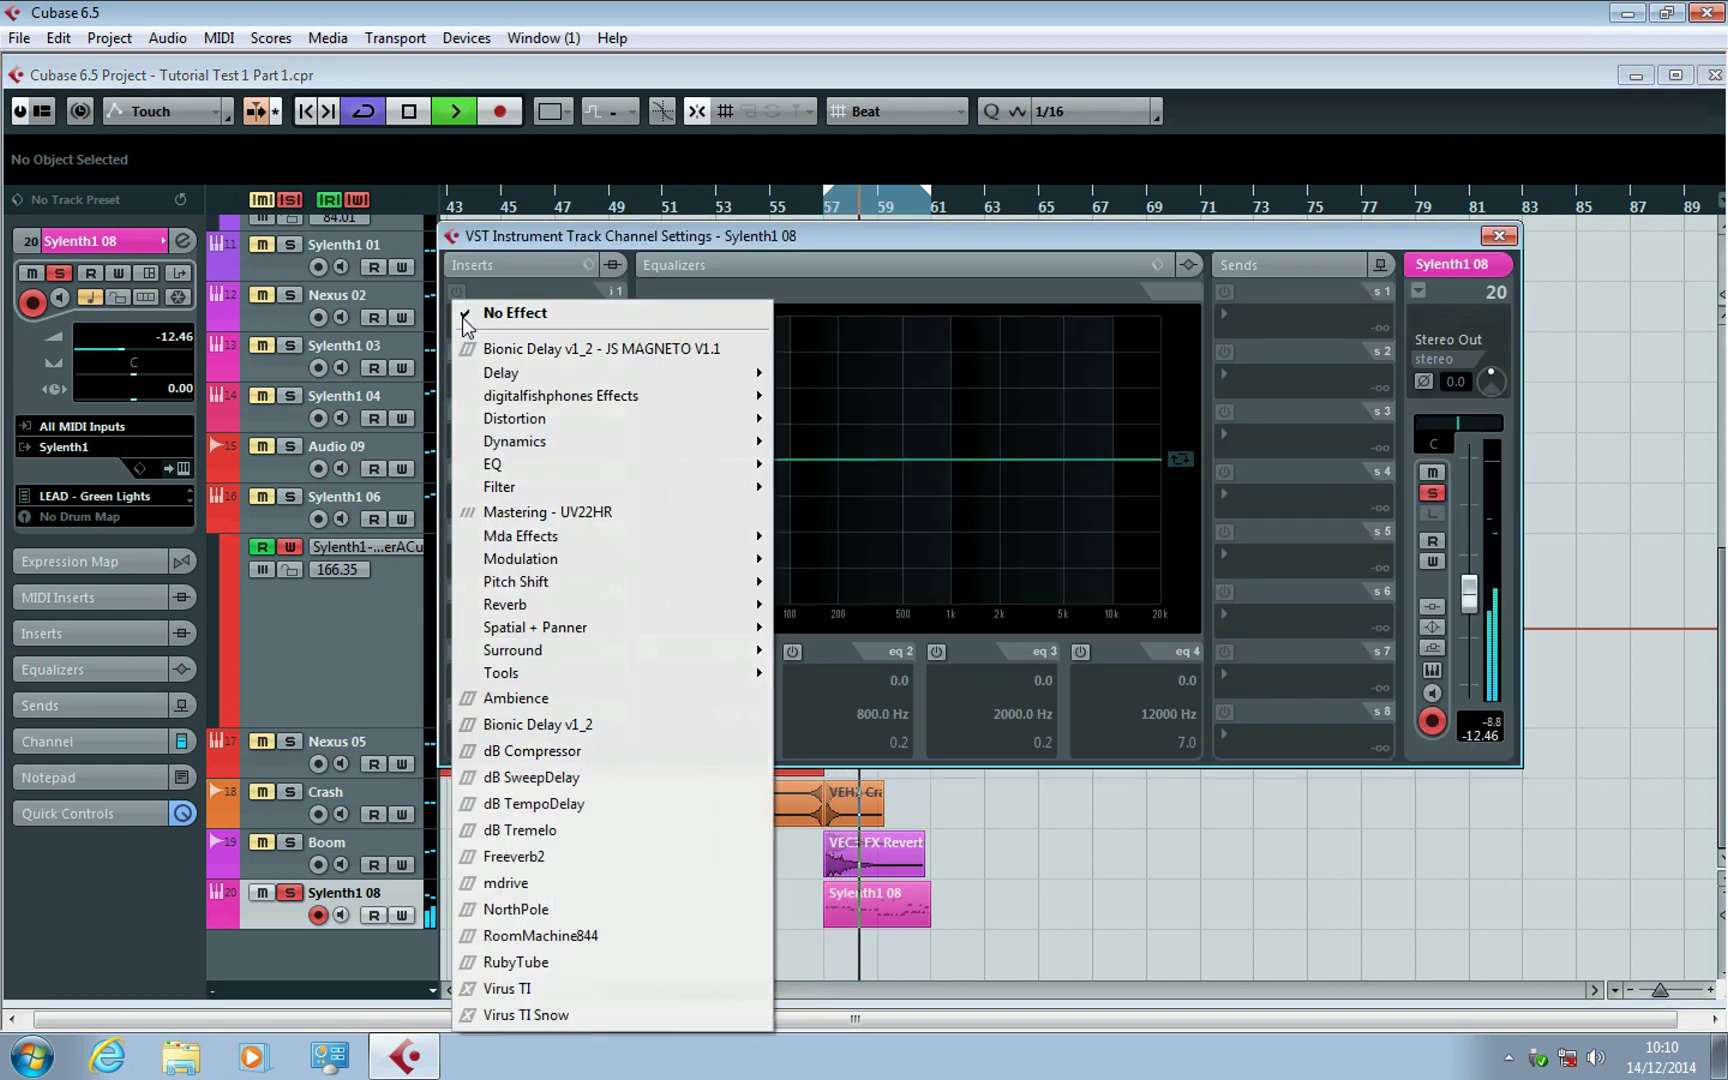
pyautogui.click(629, 724)
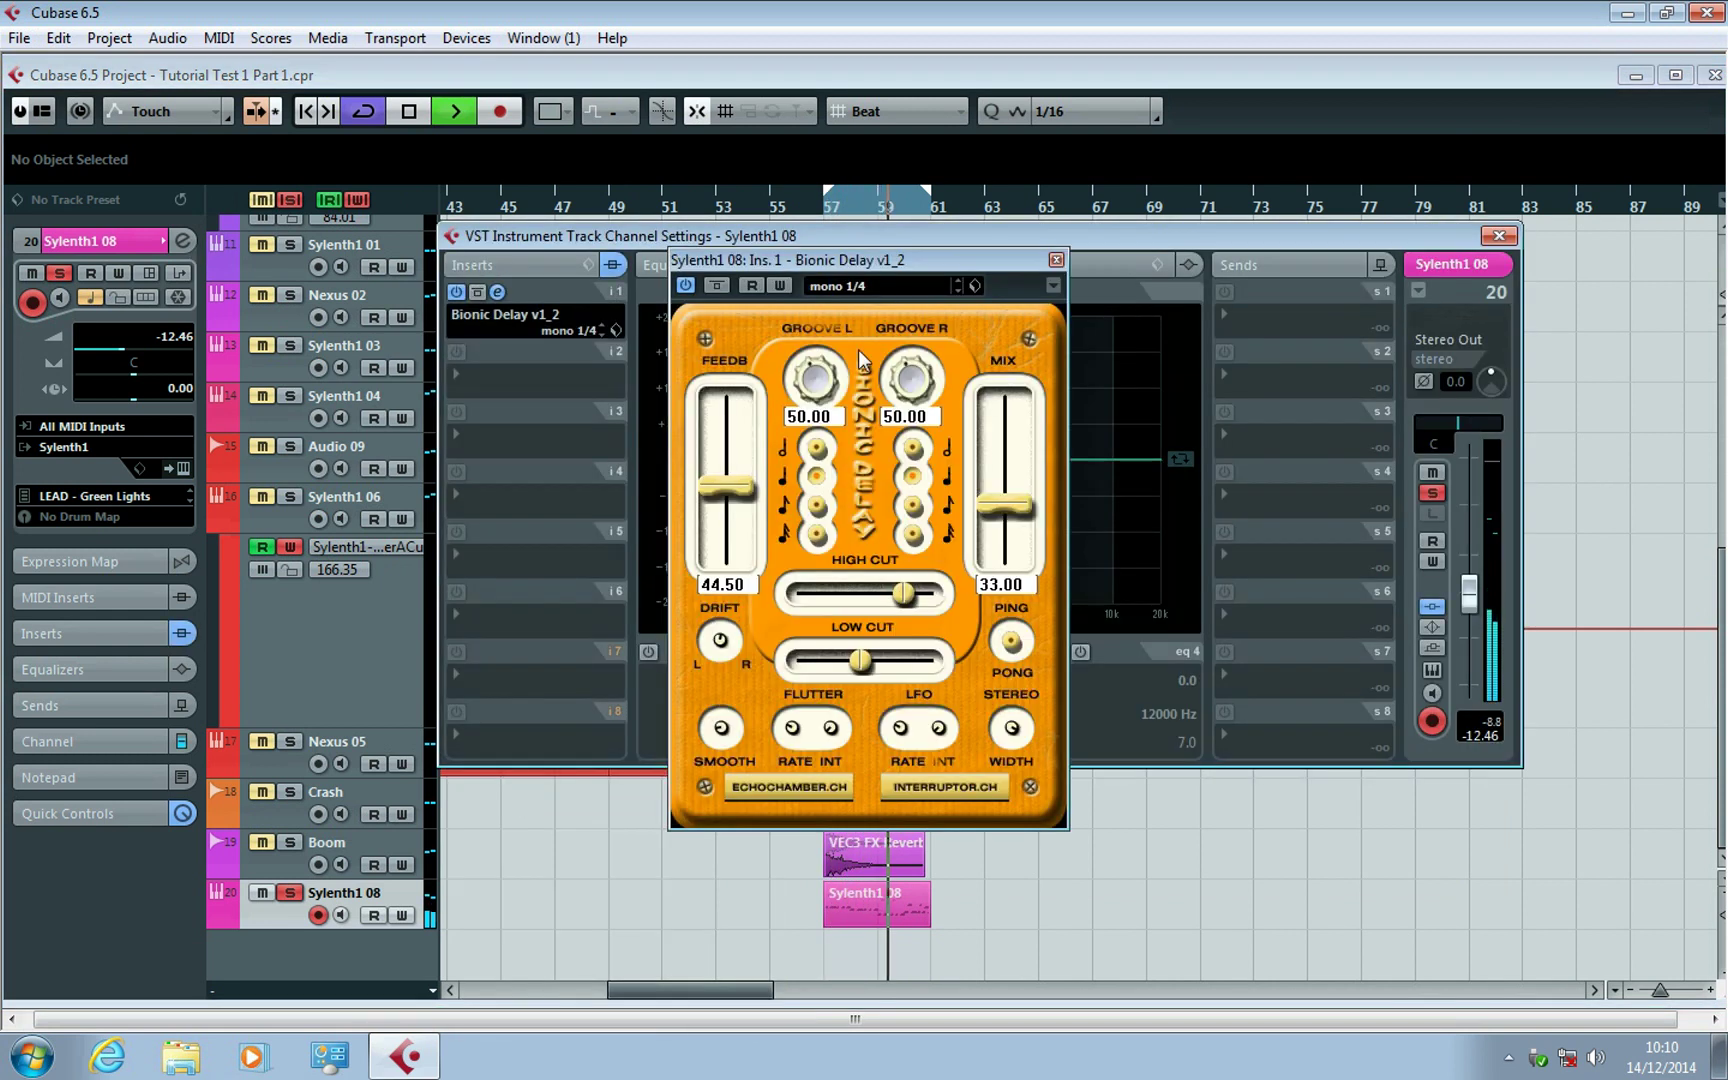
pyautogui.click(892, 285)
pyautogui.click(910, 408)
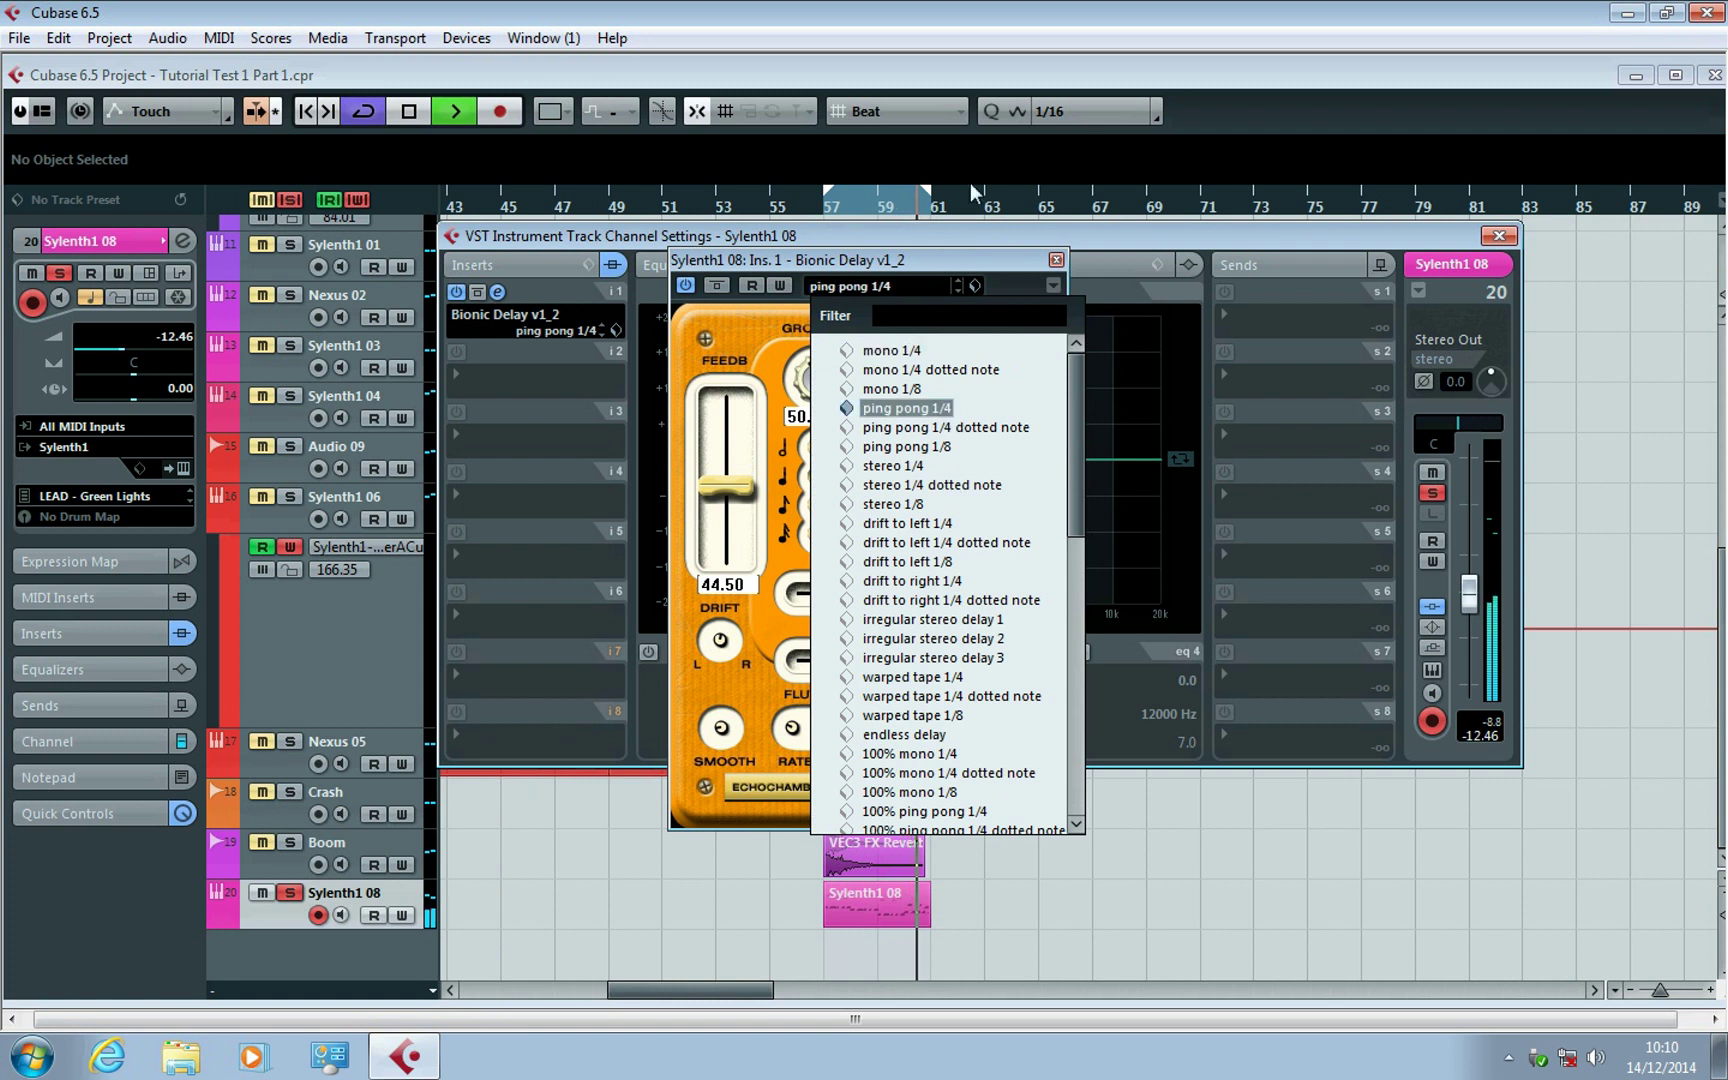
pyautogui.click(950, 269)
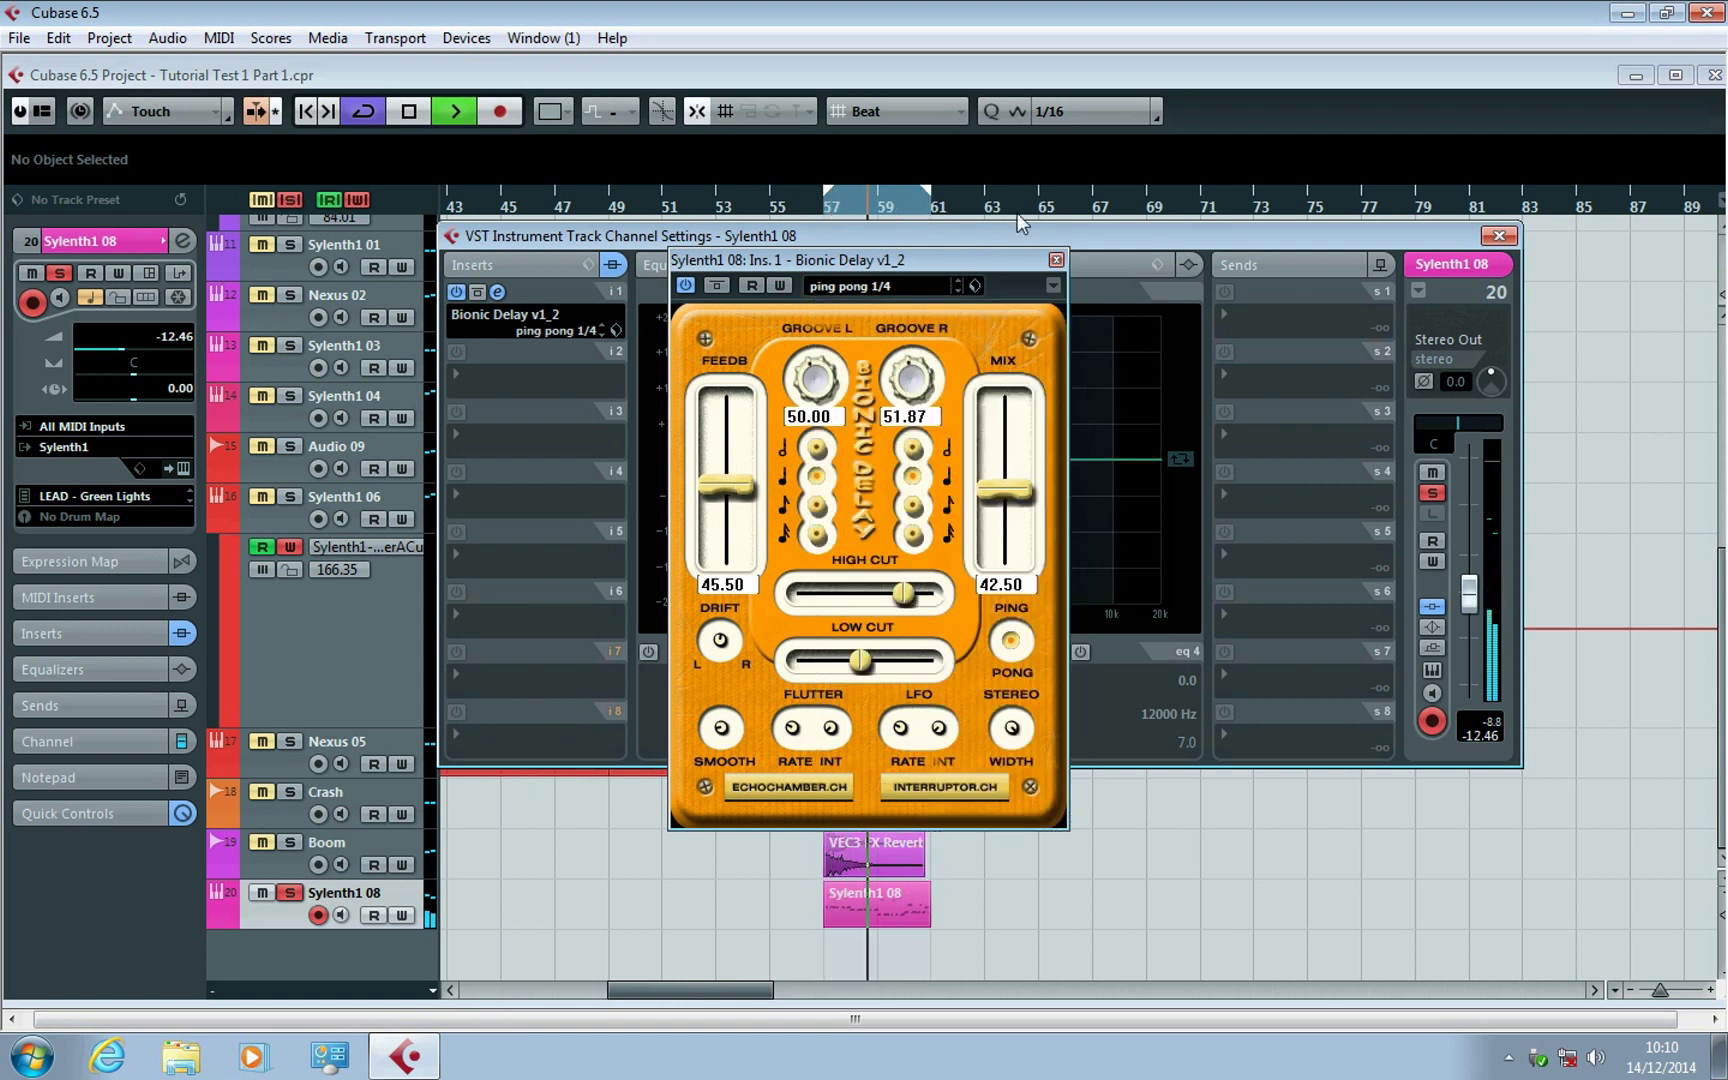
pyautogui.click(1057, 261)
# Insert Ambience in the second insert slot, comparing its Sascha K-LongVerb 1 and 2 presets and choosing LongVerb 2.
pyautogui.click(473, 383)
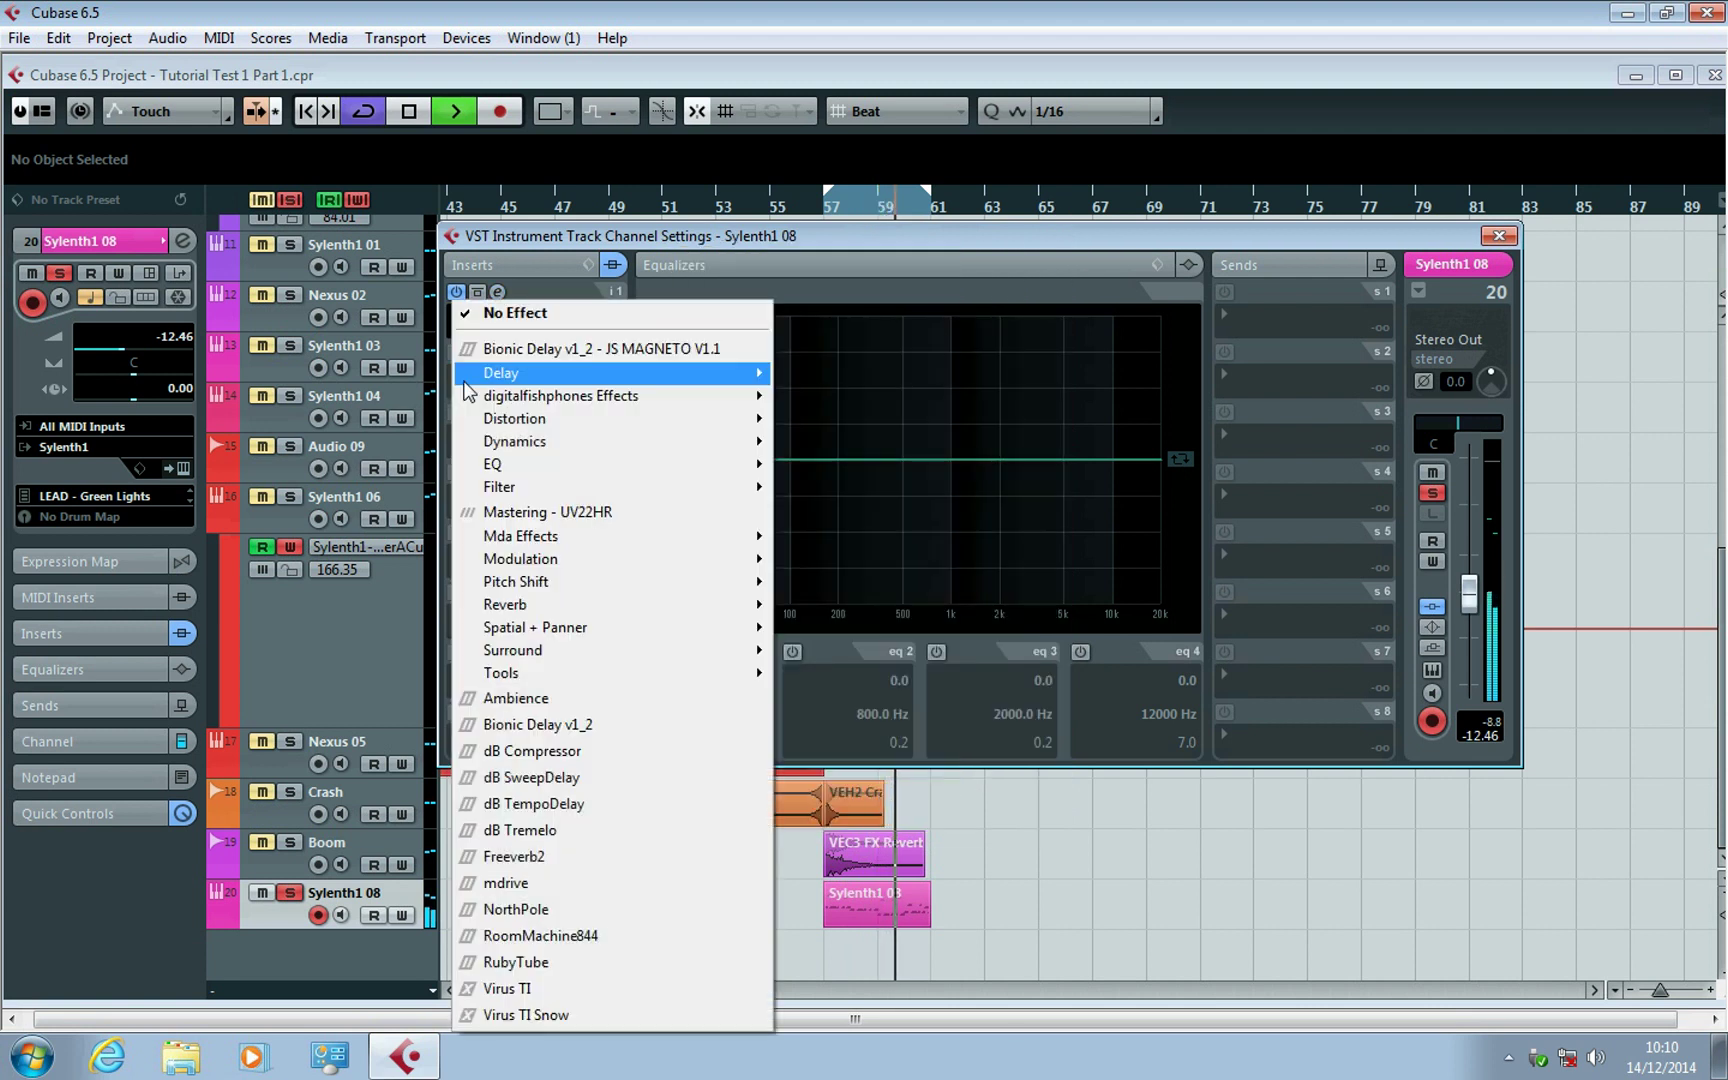
pyautogui.click(598, 699)
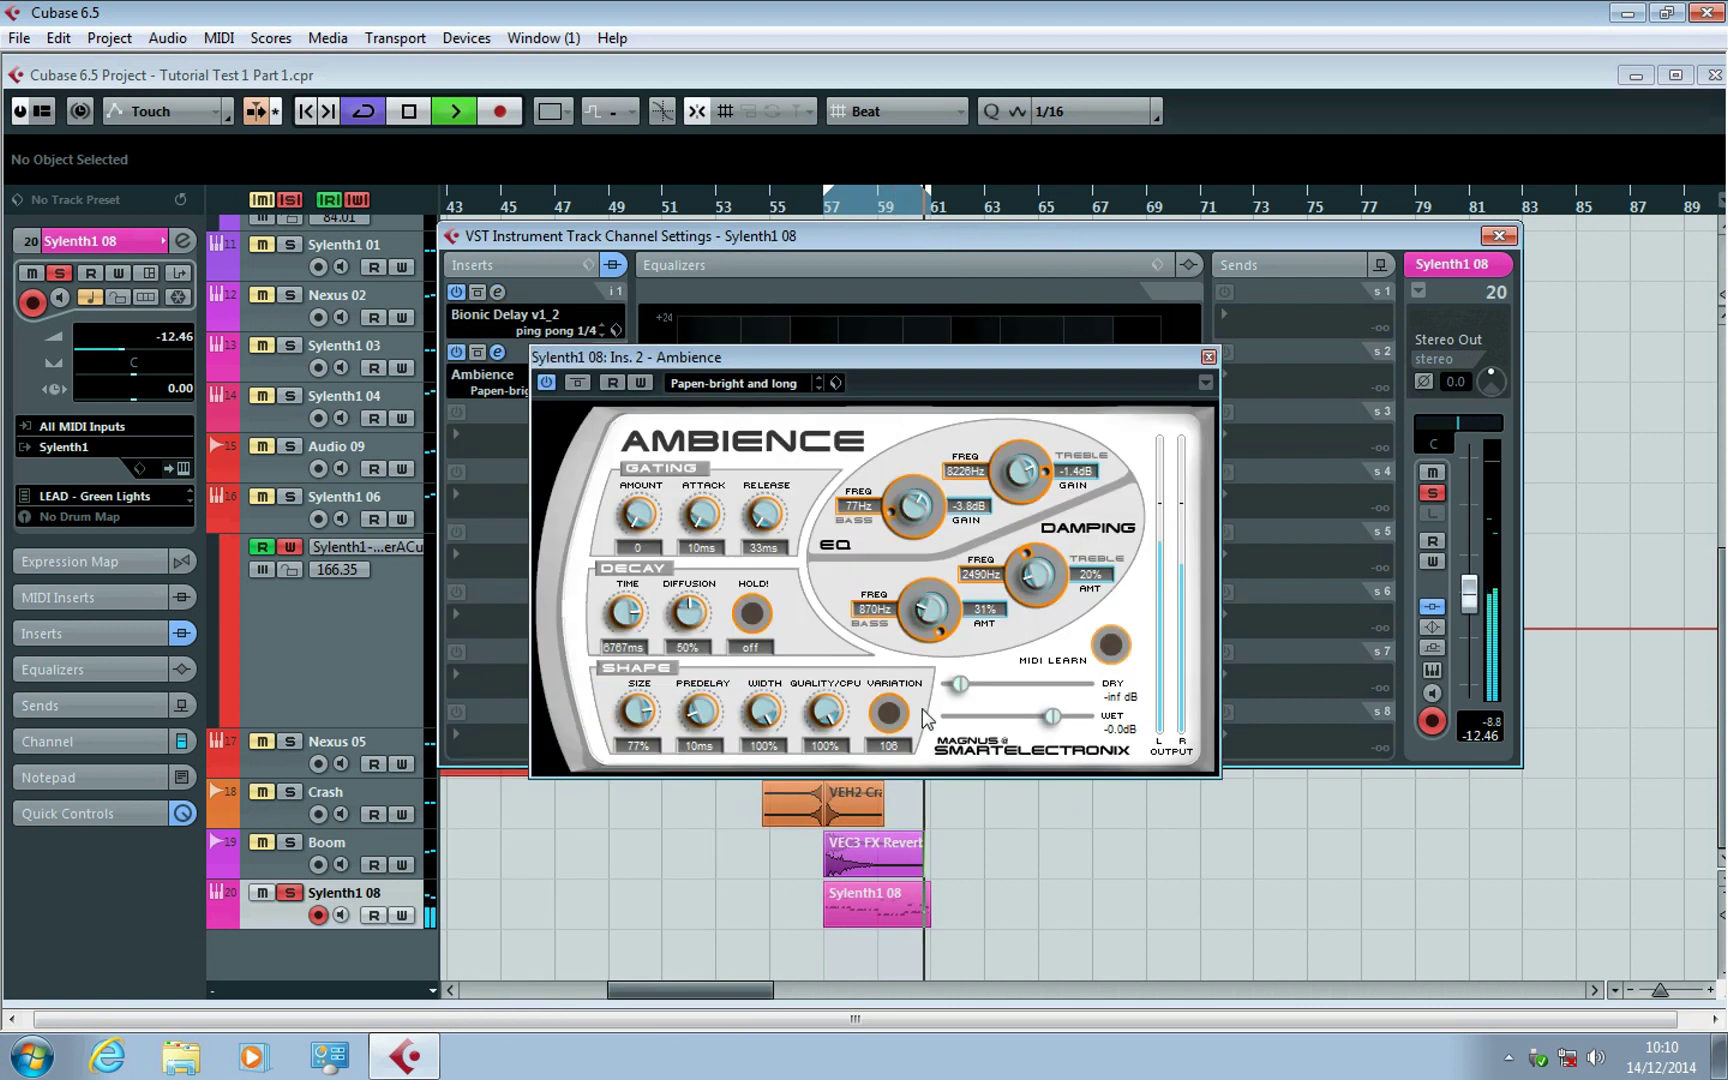
pyautogui.click(788, 377)
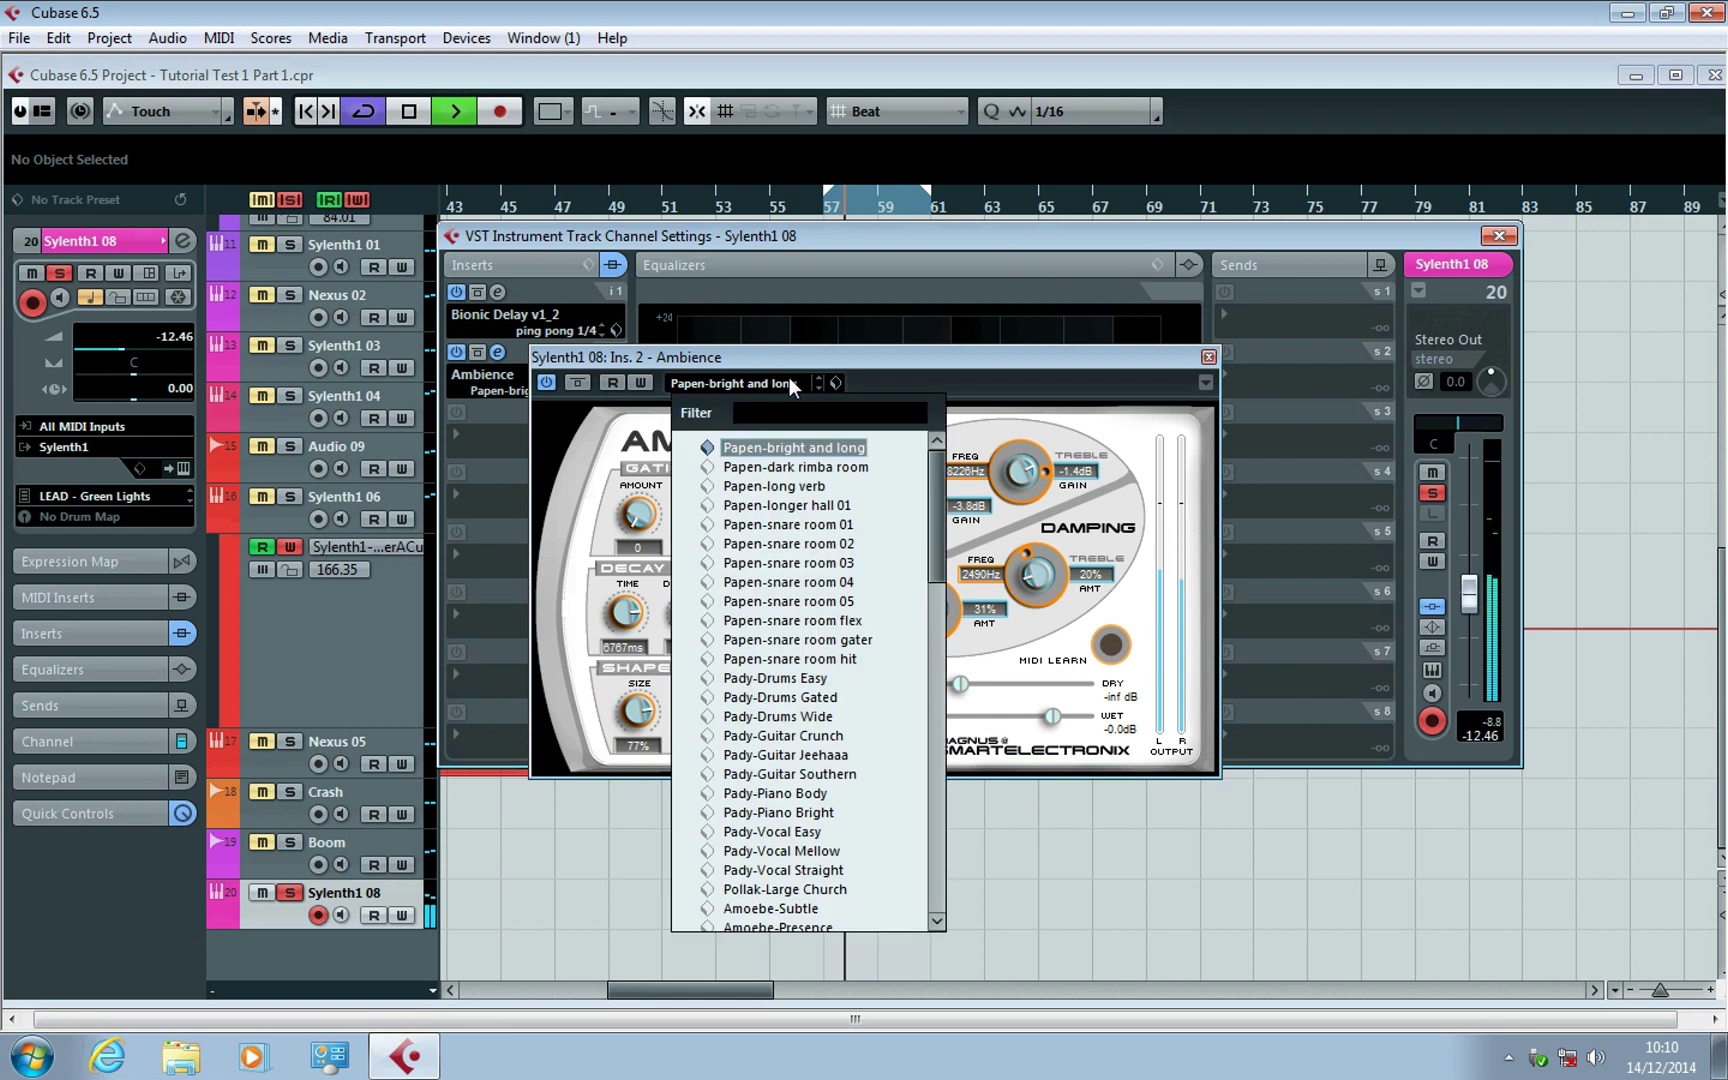
pyautogui.scroll(-5, 938, 620)
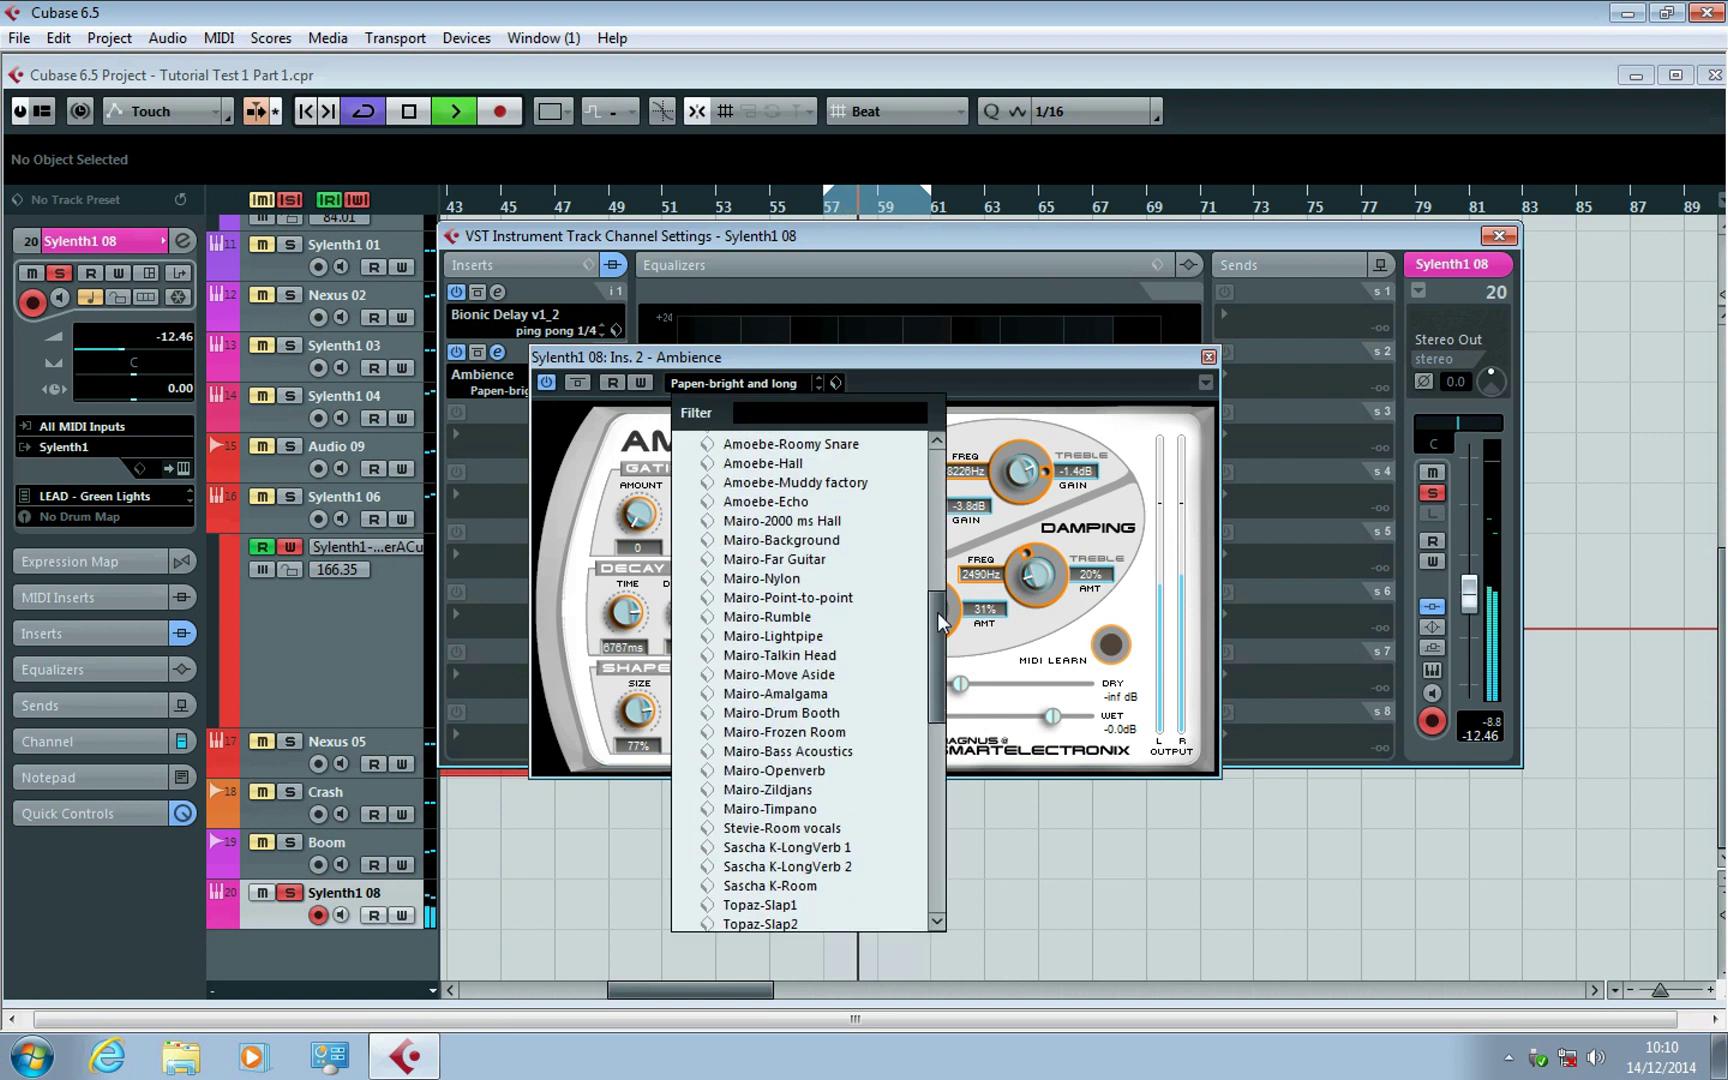
pyautogui.click(860, 868)
pyautogui.click(856, 848)
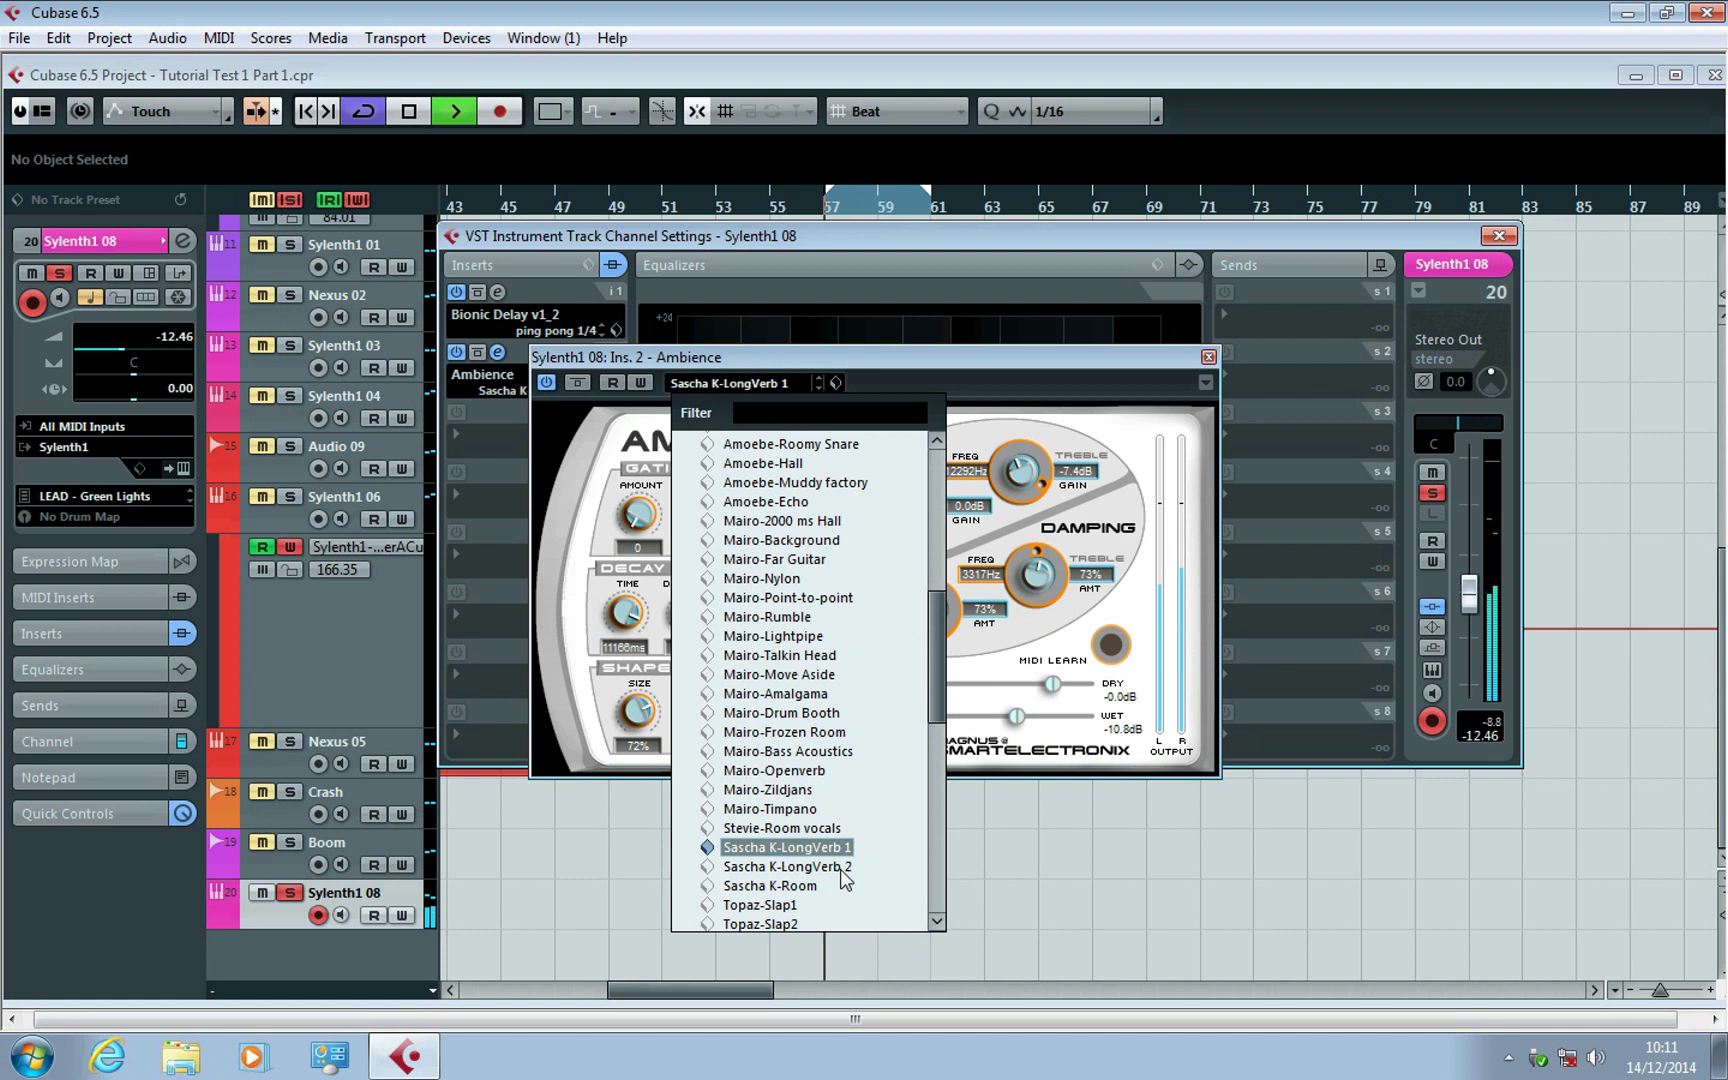
# Set Ambience's dry level to 2.1 dB, wet level to -12.7 dB and treble EQ frequency to 7183 Hz, and close the effect and channel settings.
pyautogui.click(1008, 720)
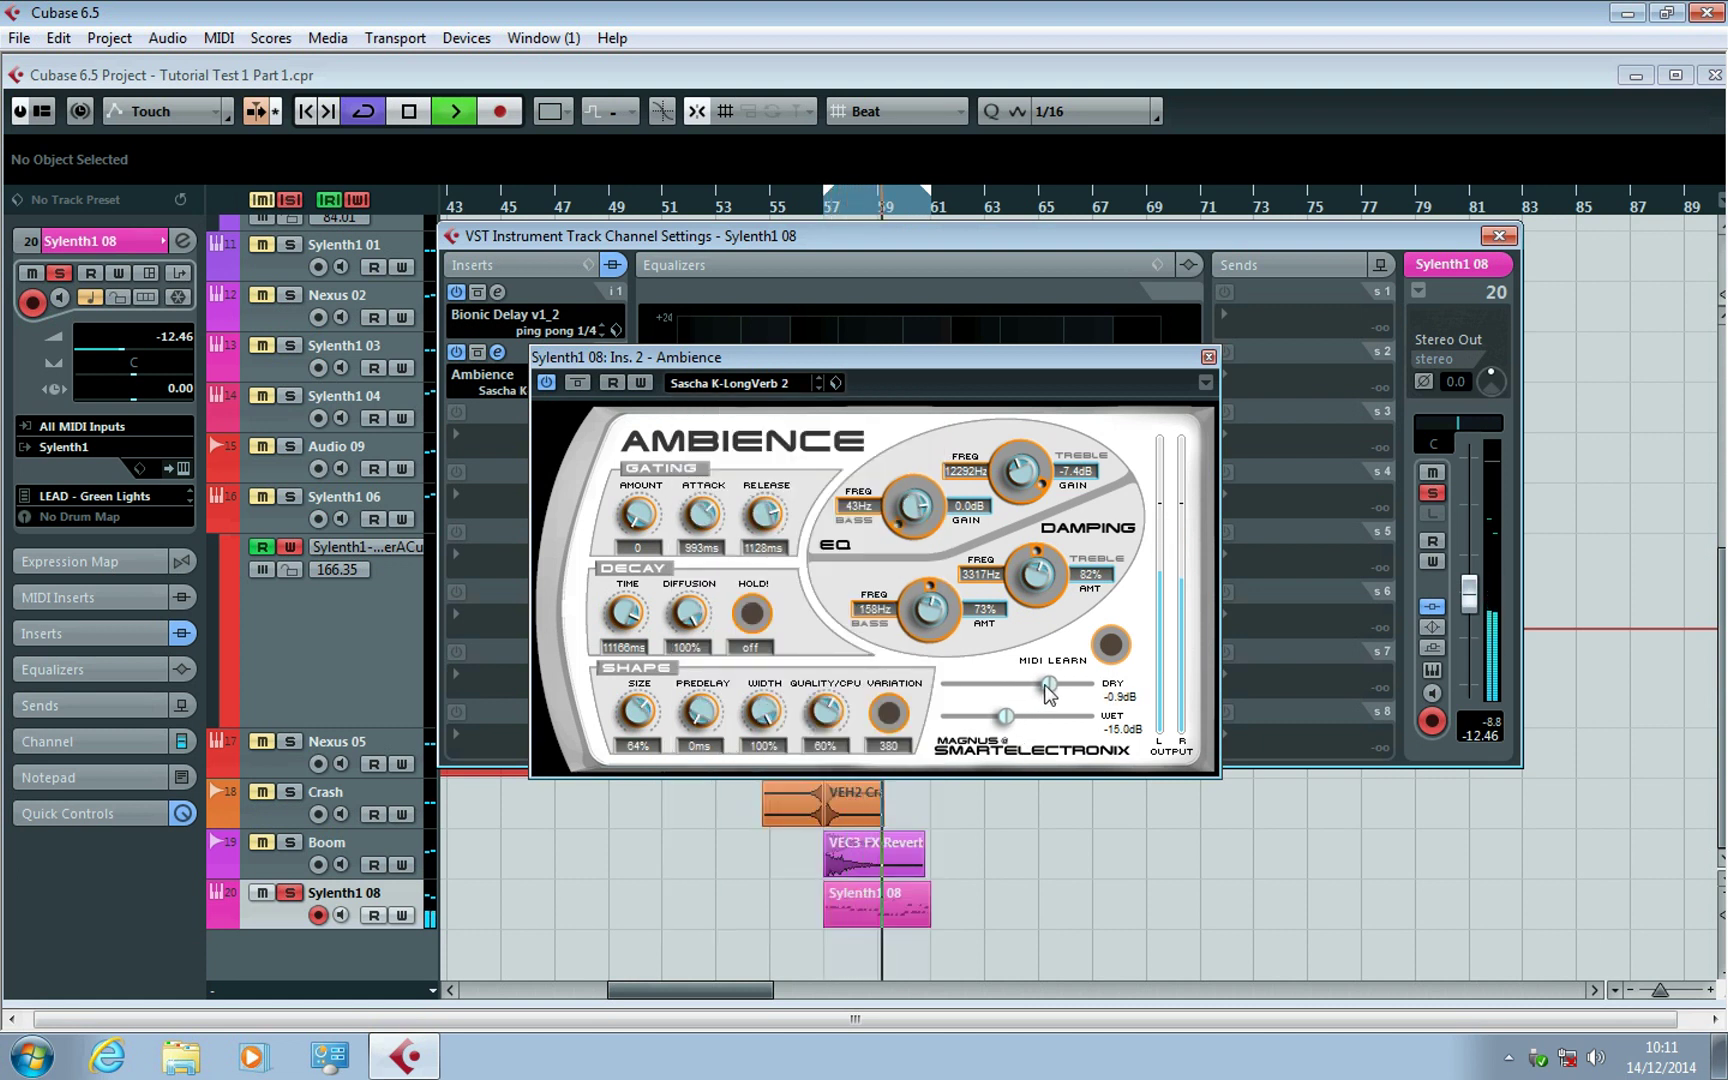
pyautogui.moveTo(1049, 684); pyautogui.dragTo(1058, 686)
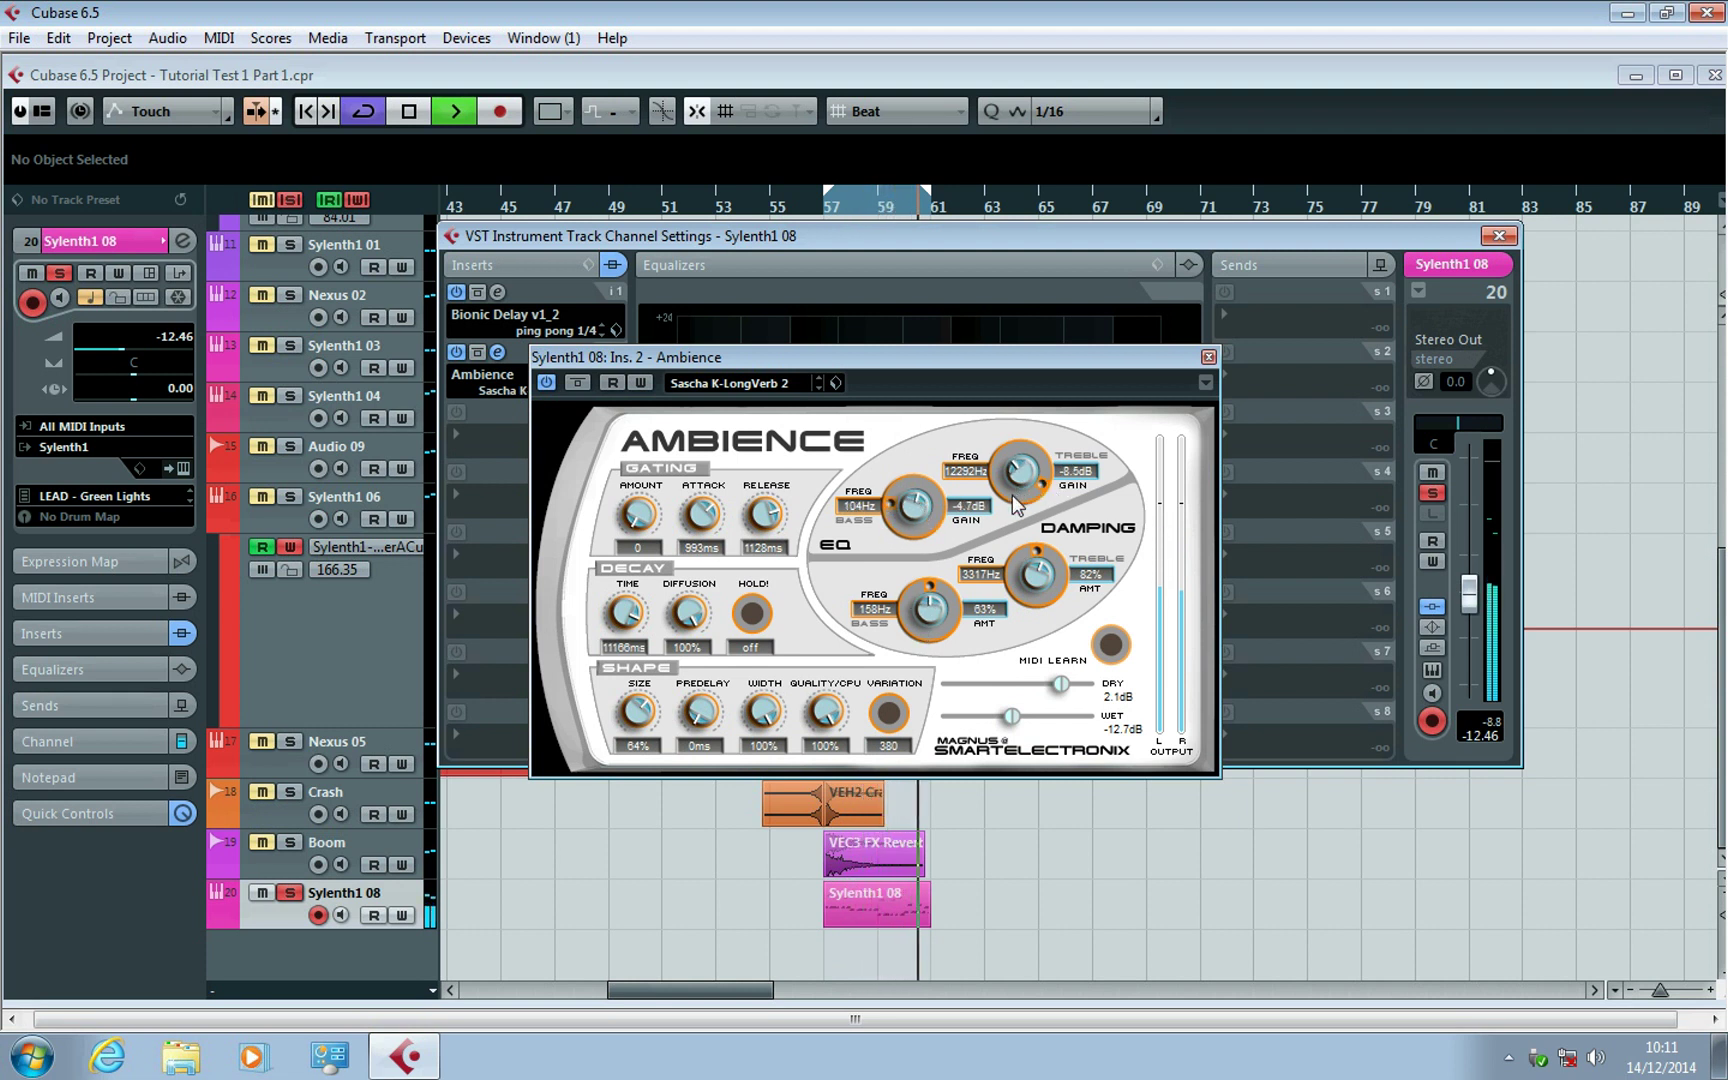
pyautogui.click(1035, 551)
pyautogui.click(1045, 469)
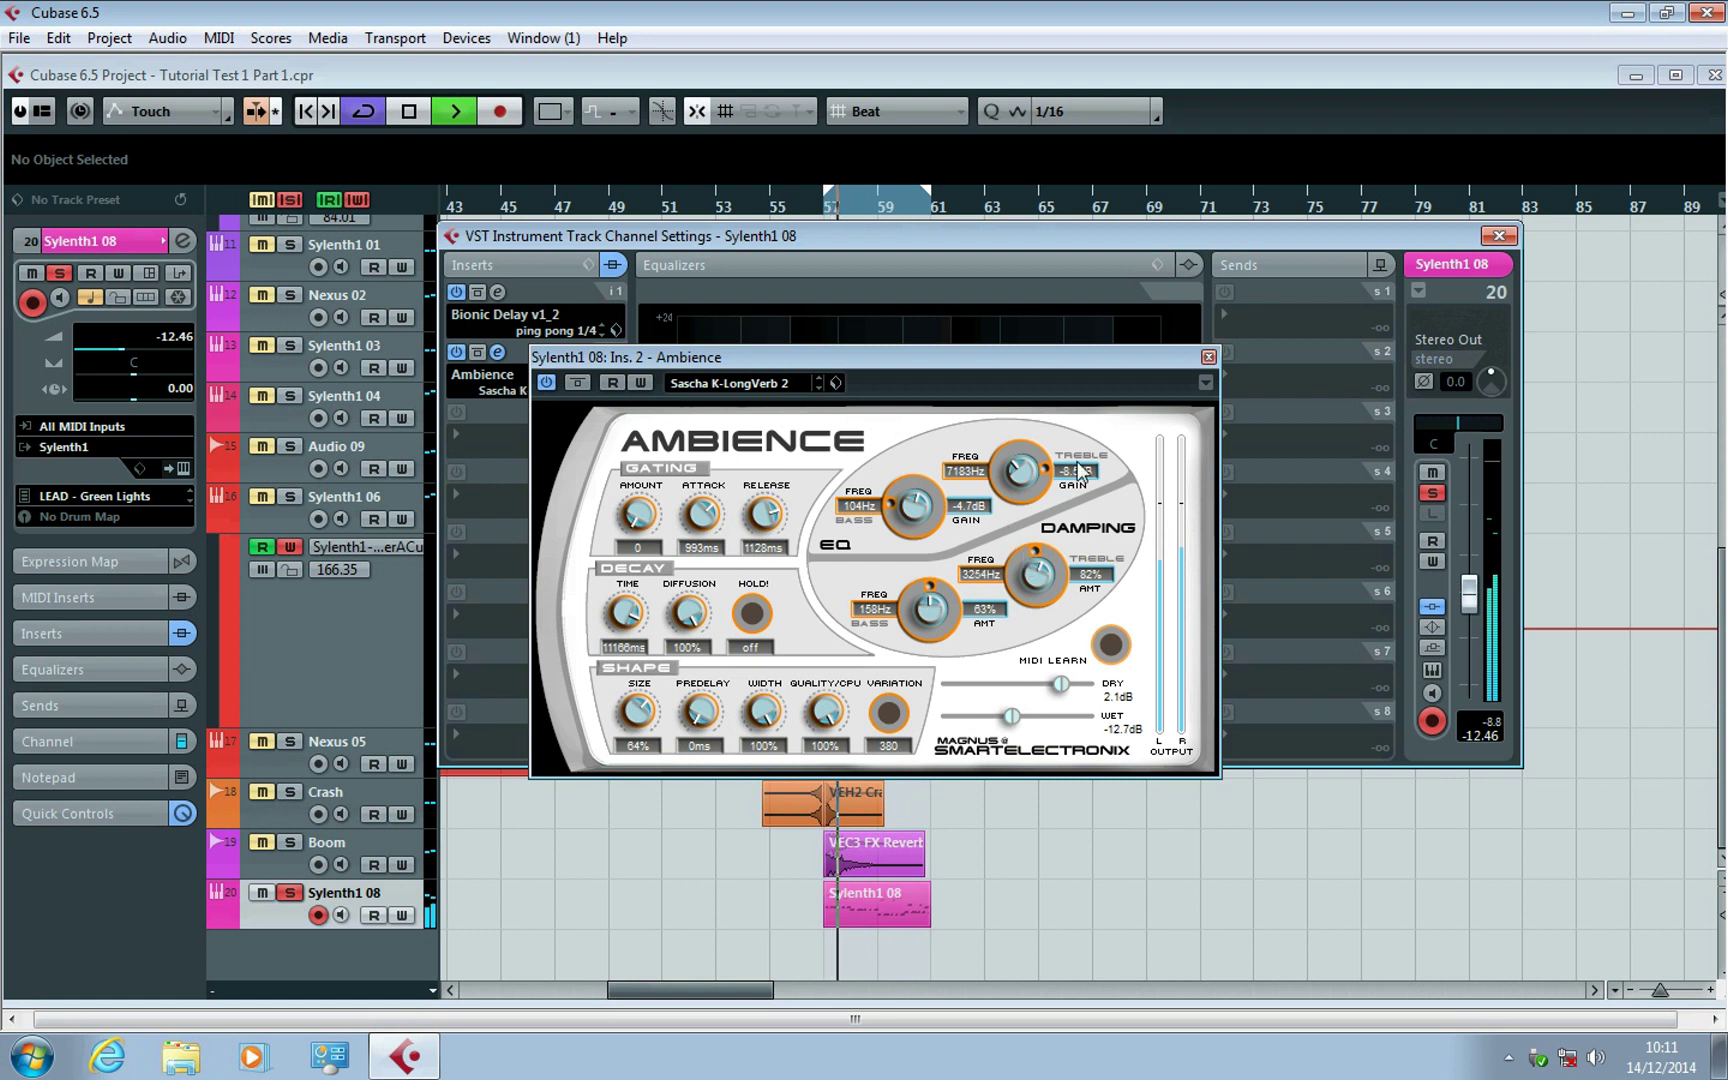
pyautogui.click(1208, 357)
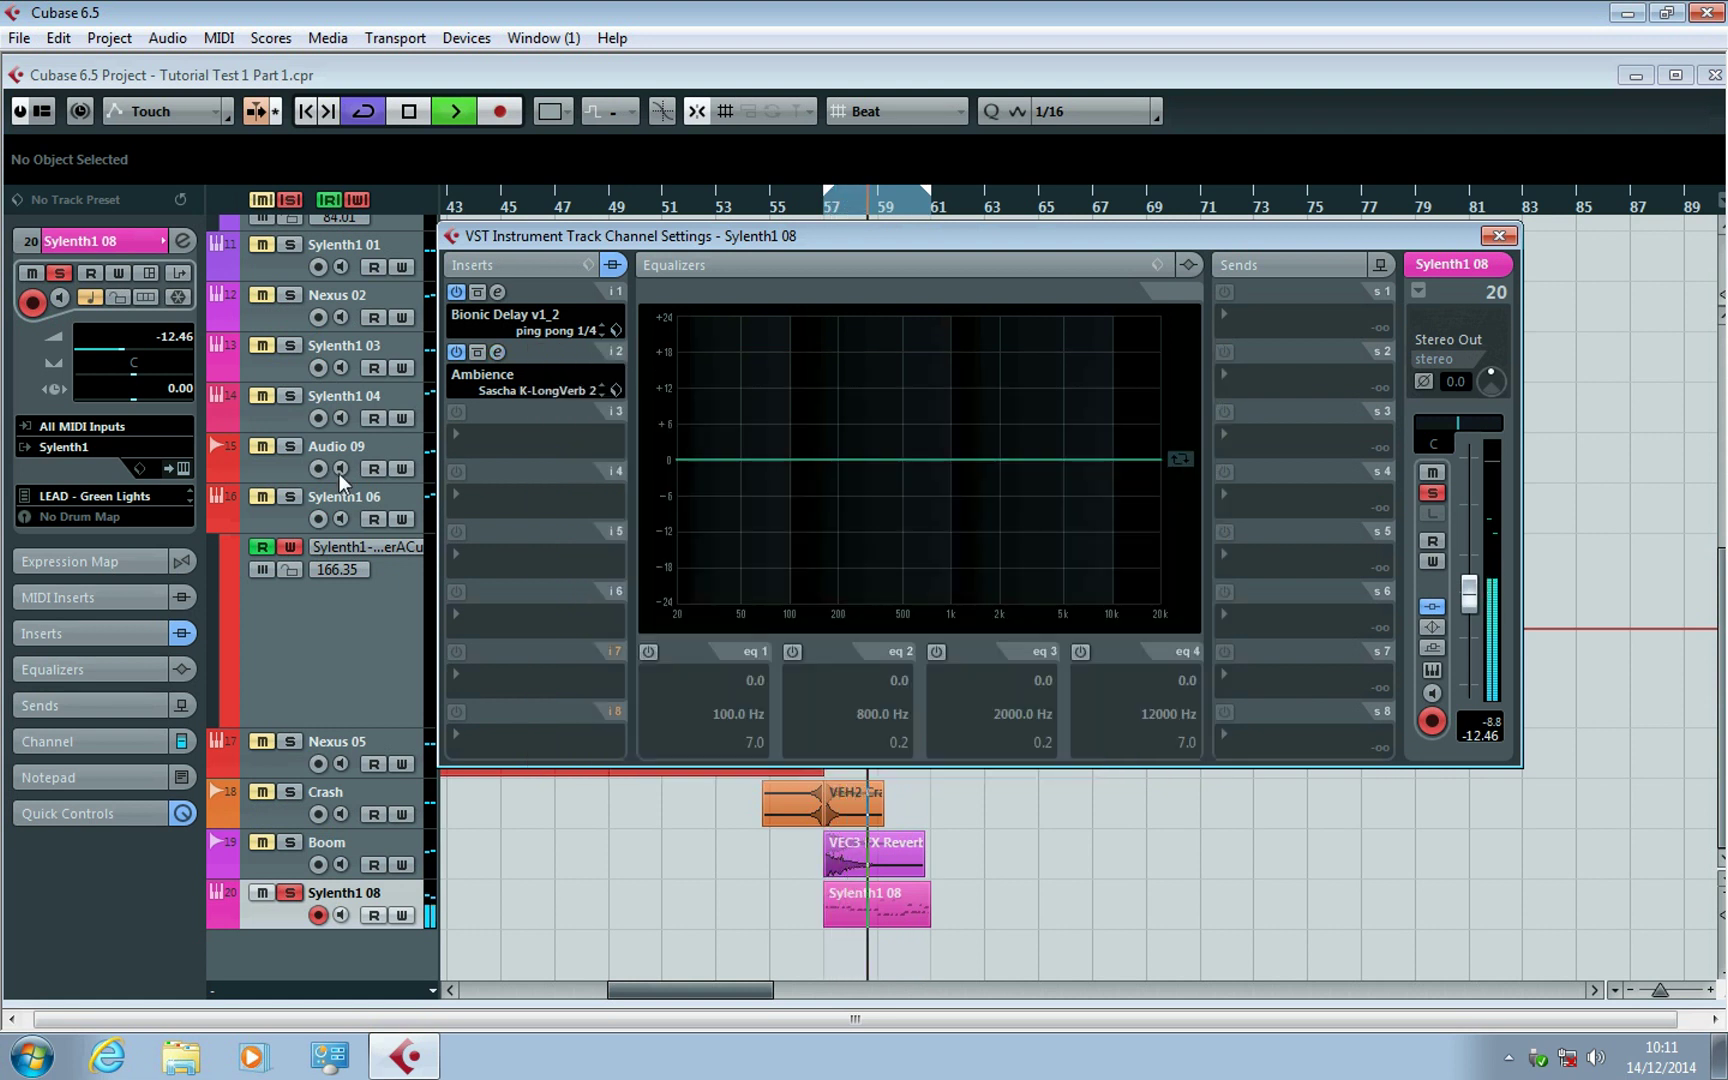
pyautogui.click(1497, 237)
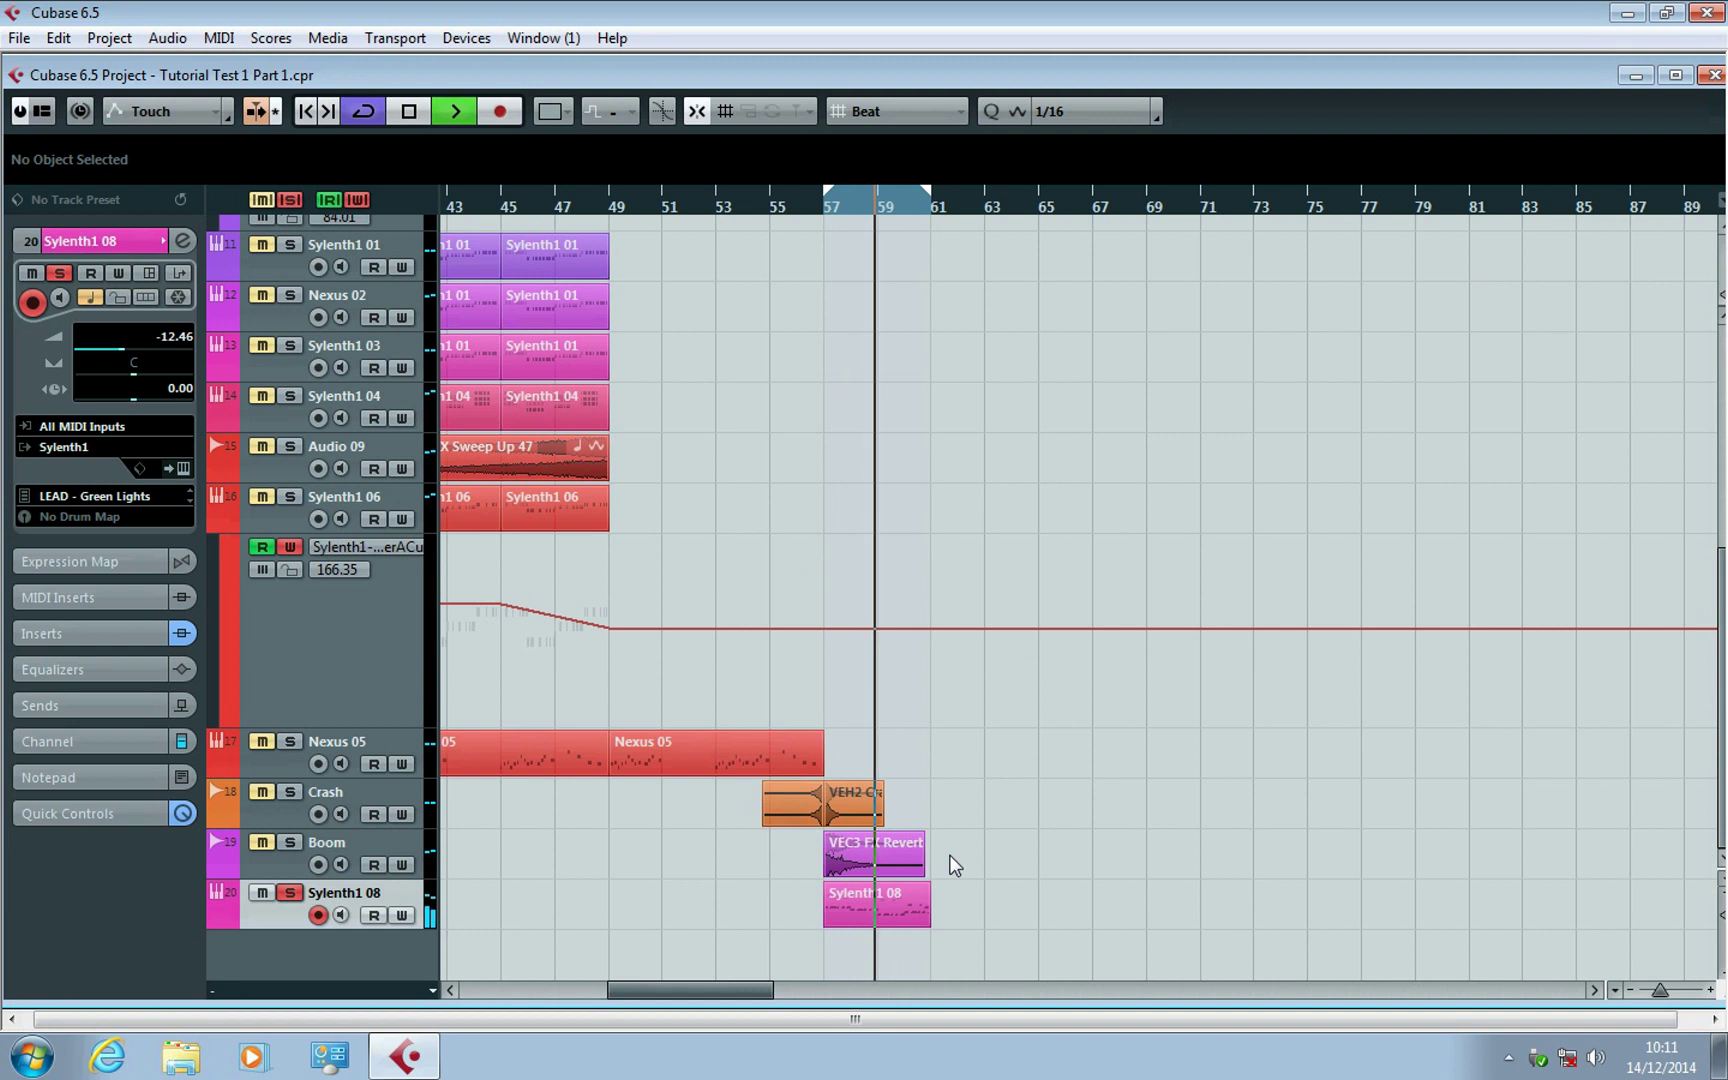
# Copy the Sylenth1 08 part to bar 61 and set the loop range from bar 61 to bar 66.
pyautogui.press('h')
pyautogui.press('h')
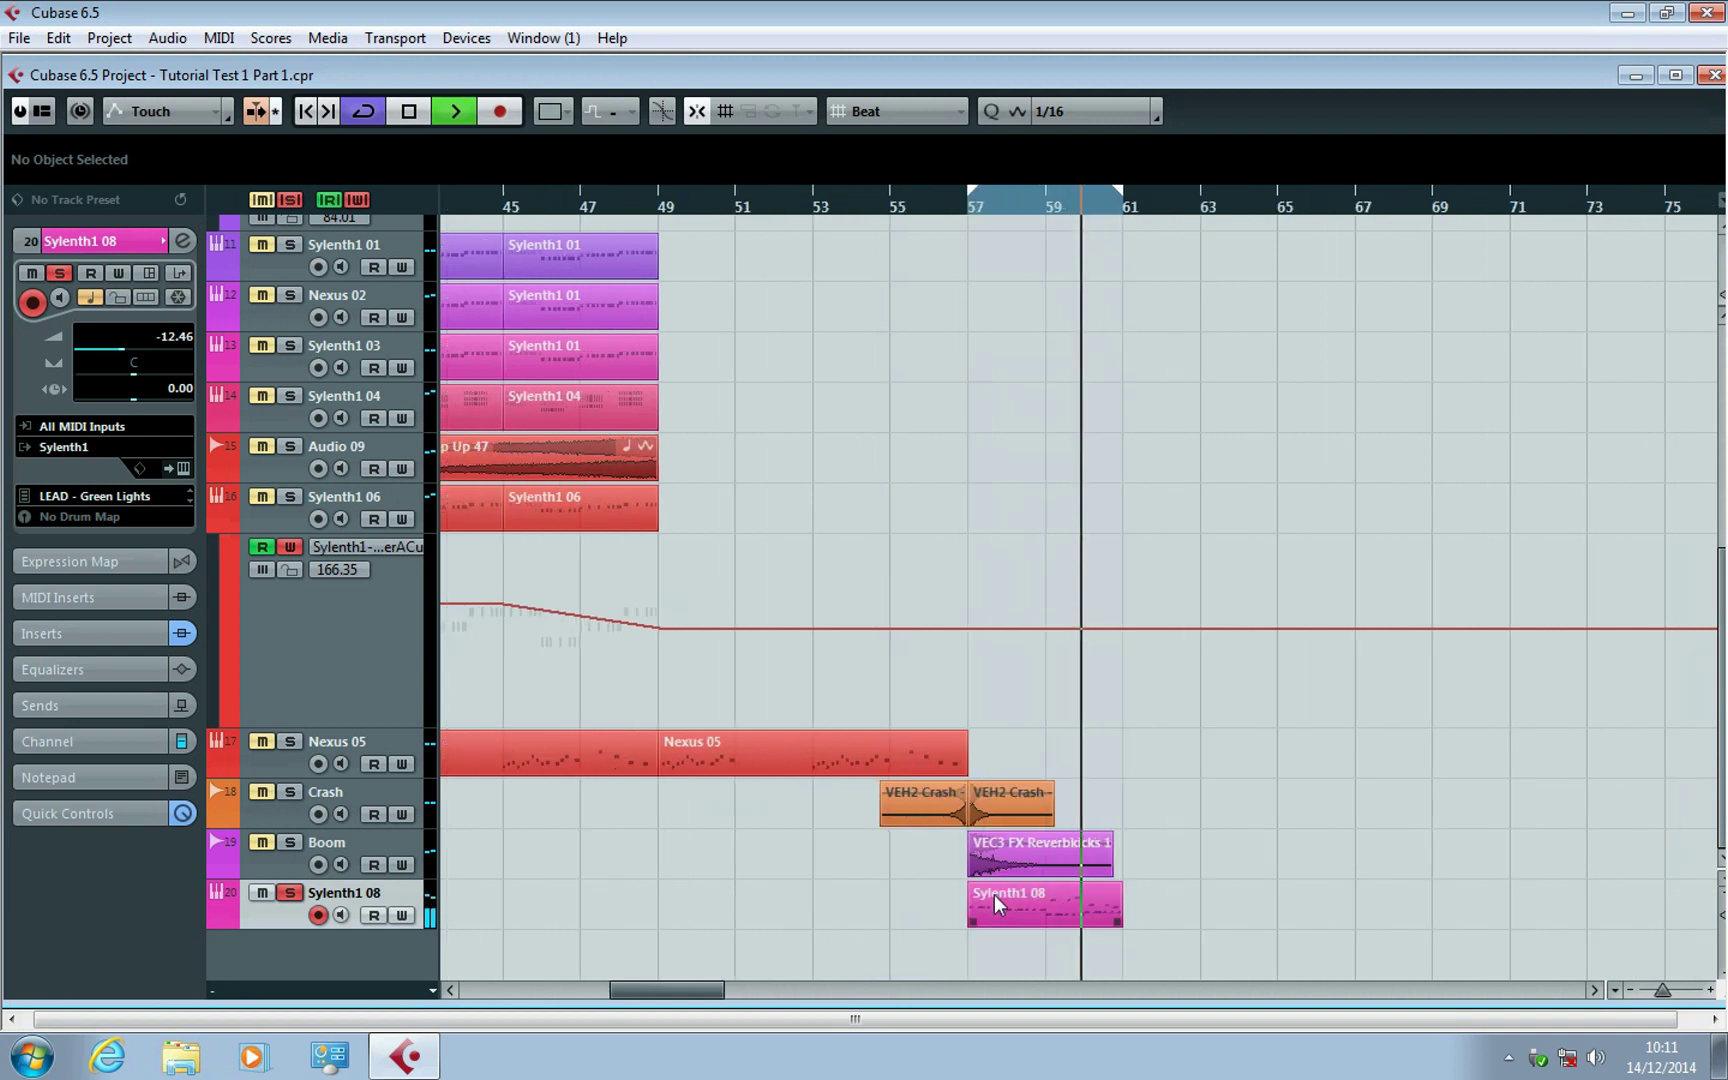
pyautogui.click(1049, 917)
pyautogui.moveTo(1049, 917); pyautogui.dragTo(1269, 910)
pyautogui.moveTo(1127, 196); pyautogui.dragTo(1412, 255)
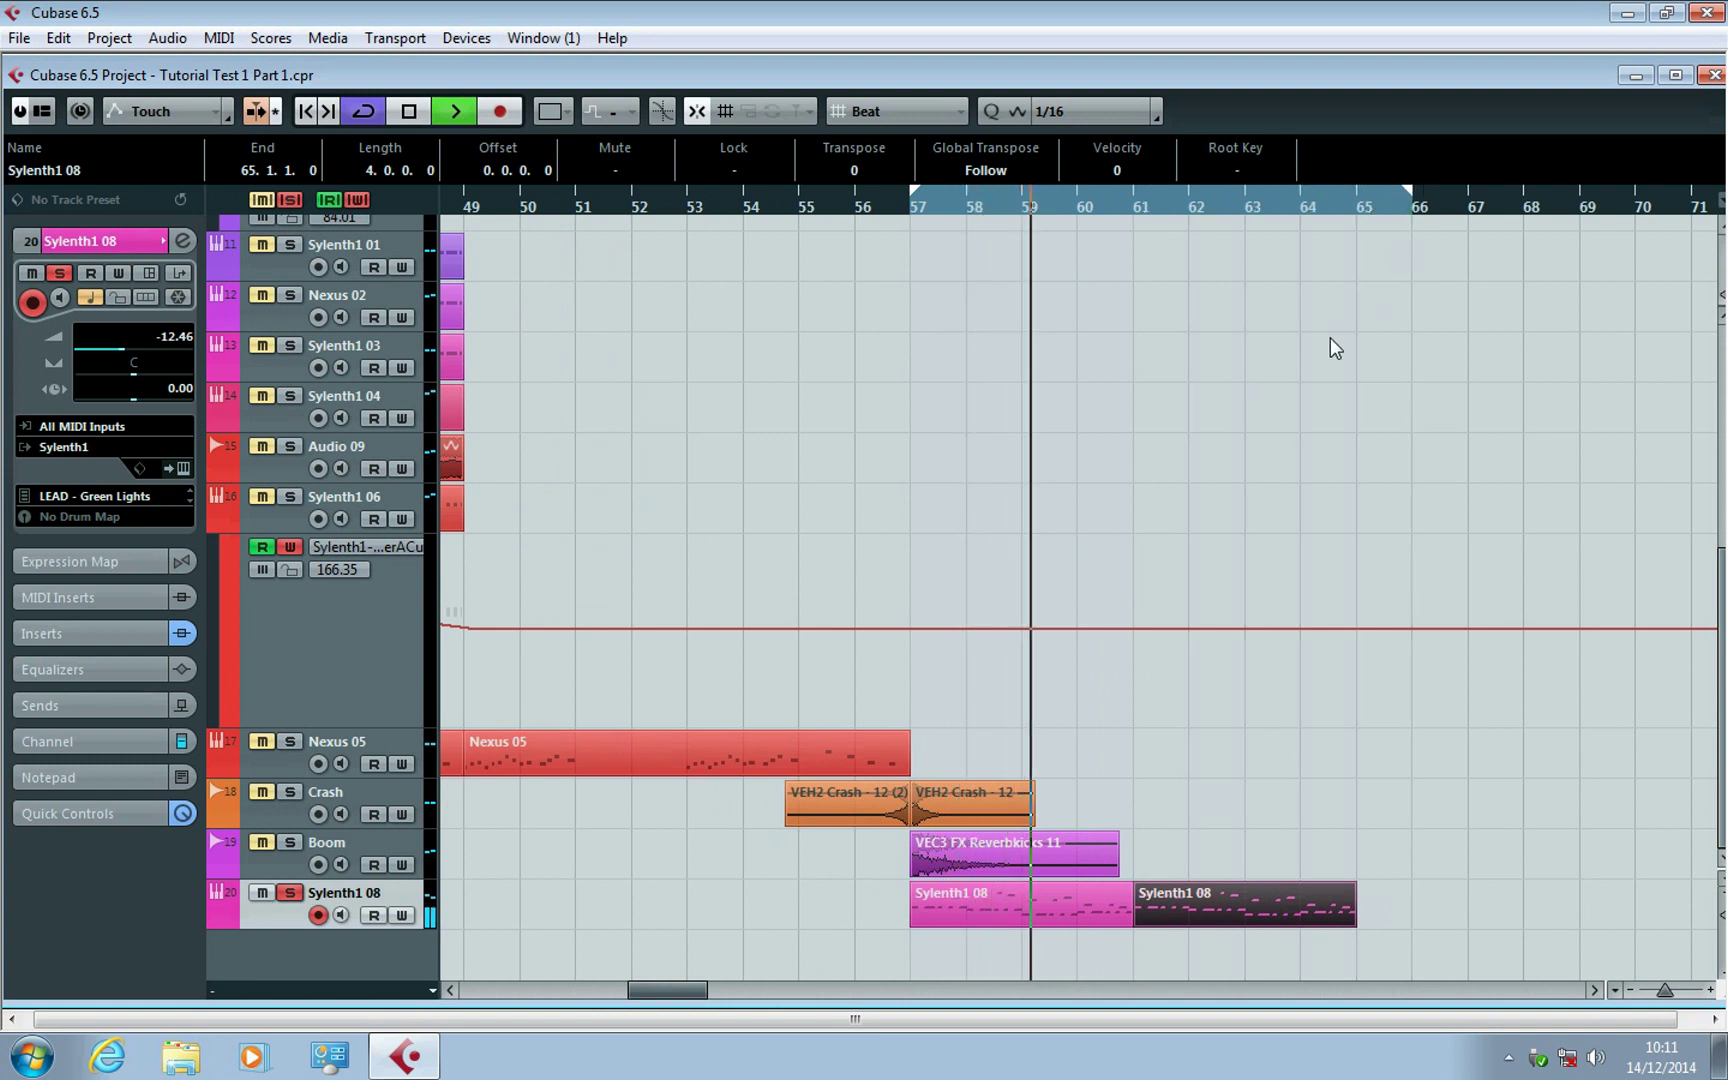
pyautogui.moveTo(914, 200); pyautogui.dragTo(1134, 231)
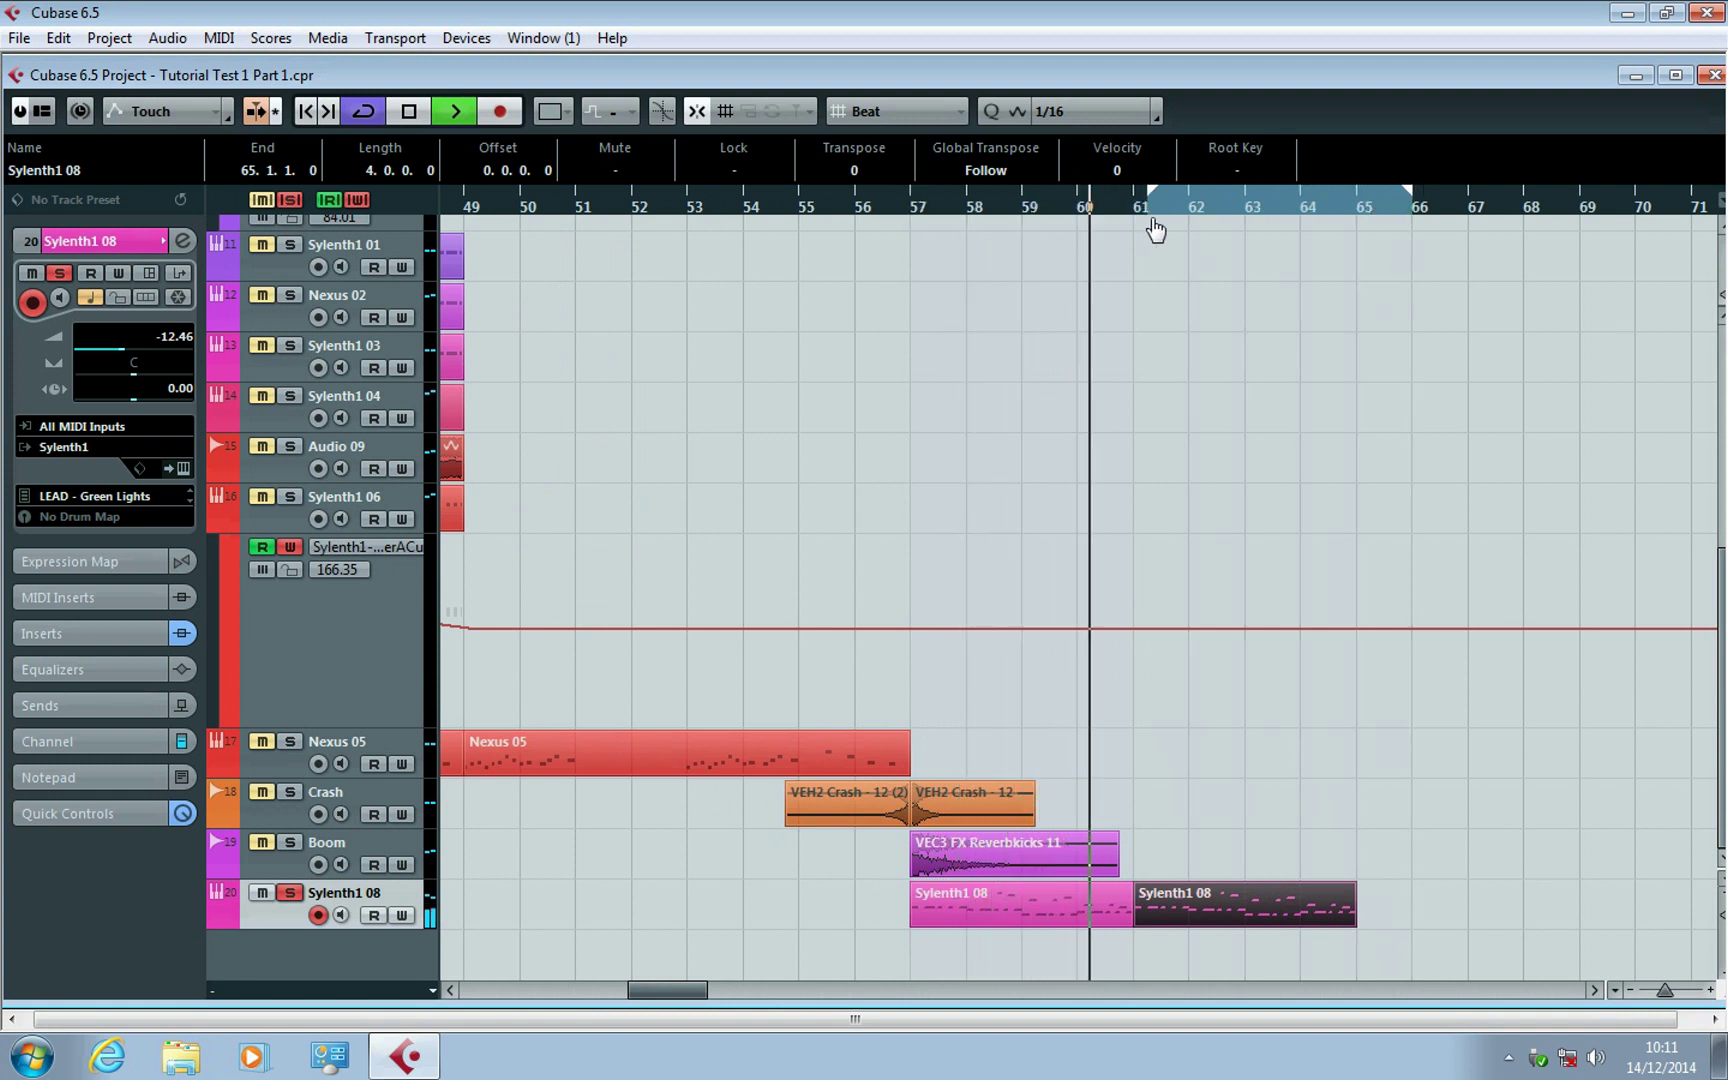
# Open the copied part and raise the three upper melody notes in bar 64 to A3, A3 and F#3, replaying the phrase to check the pitches.
pyautogui.doubleClick(1320, 900)
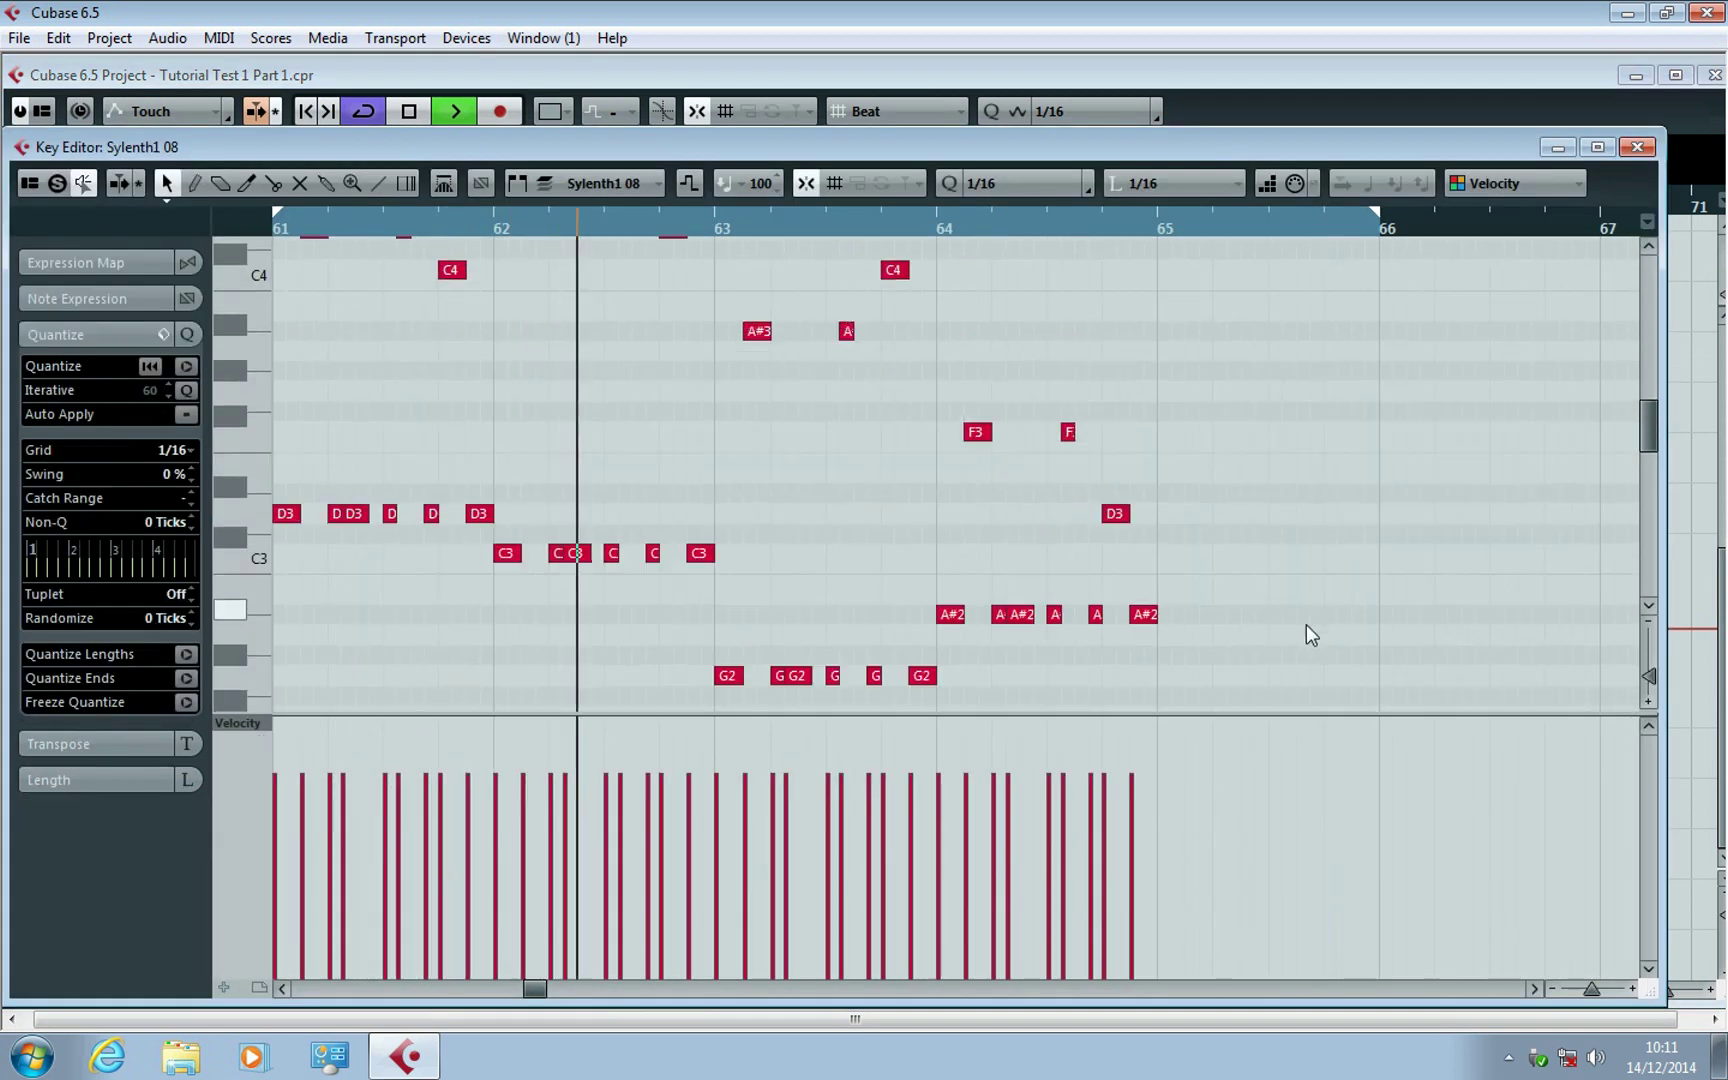
pyautogui.moveTo(1306, 551); pyautogui.dragTo(964, 384)
pyautogui.click(761, 232)
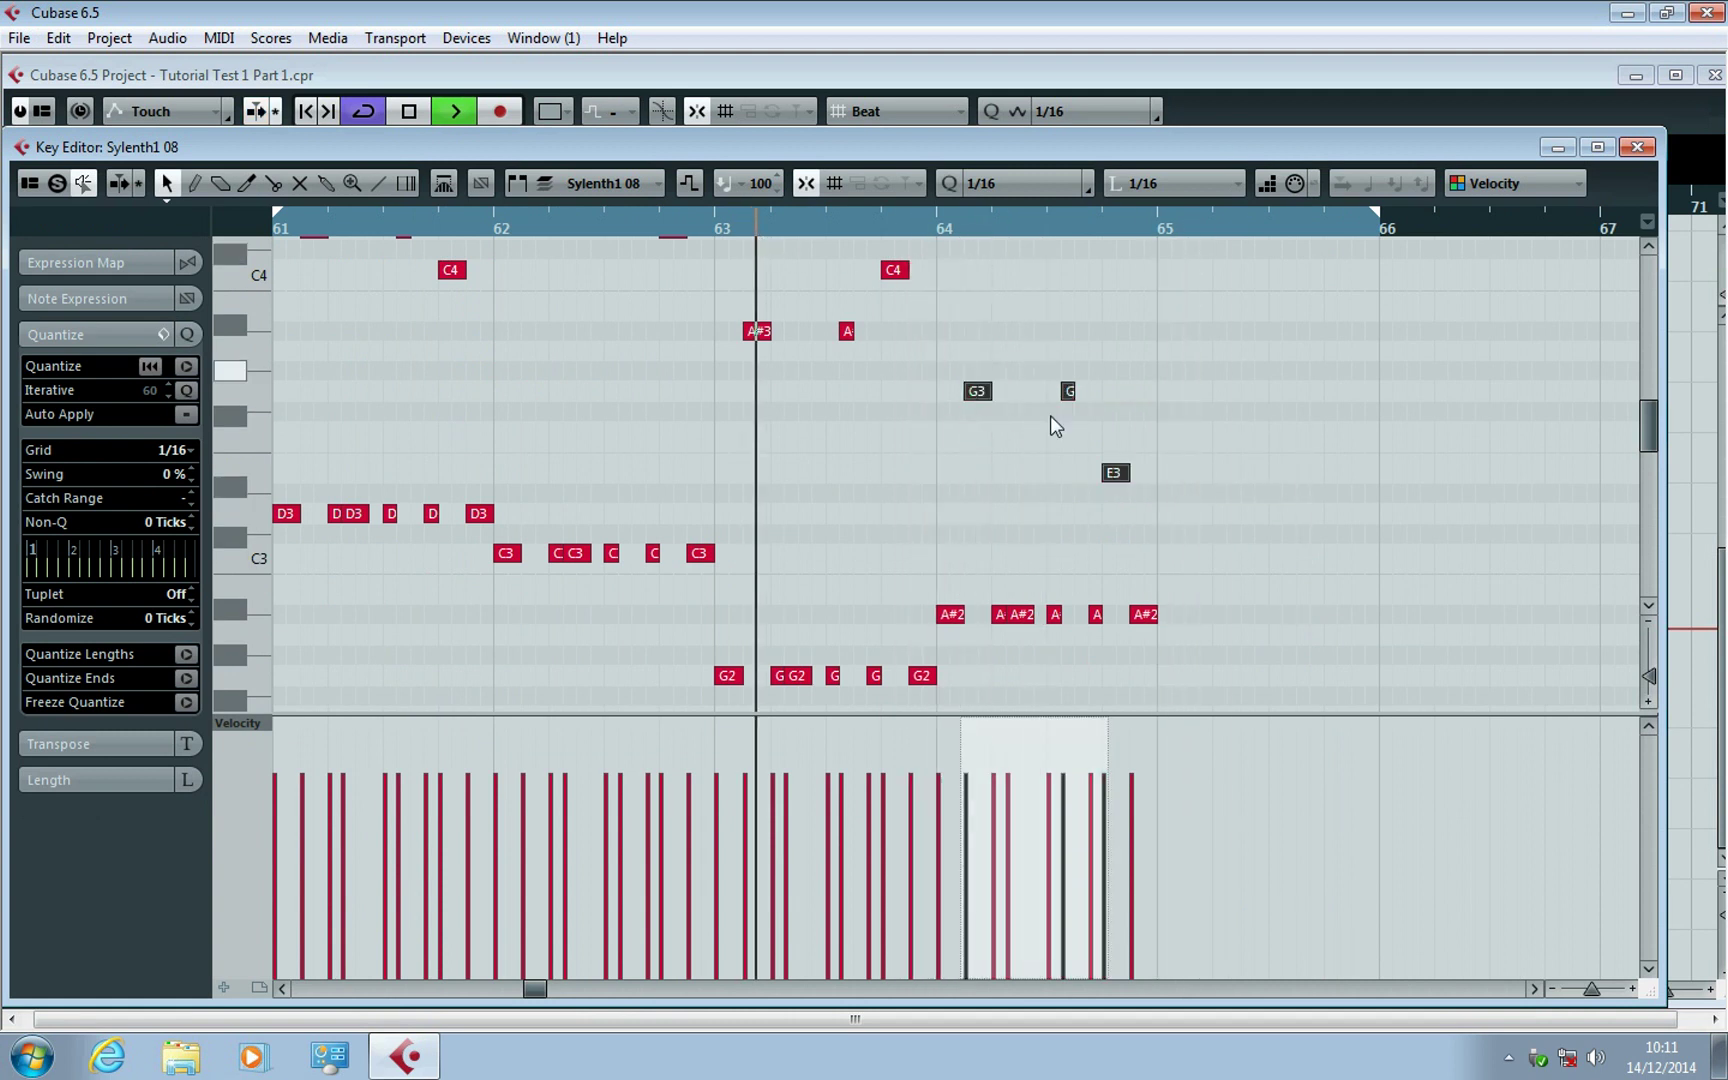
pyautogui.scroll(2, 1340, 690)
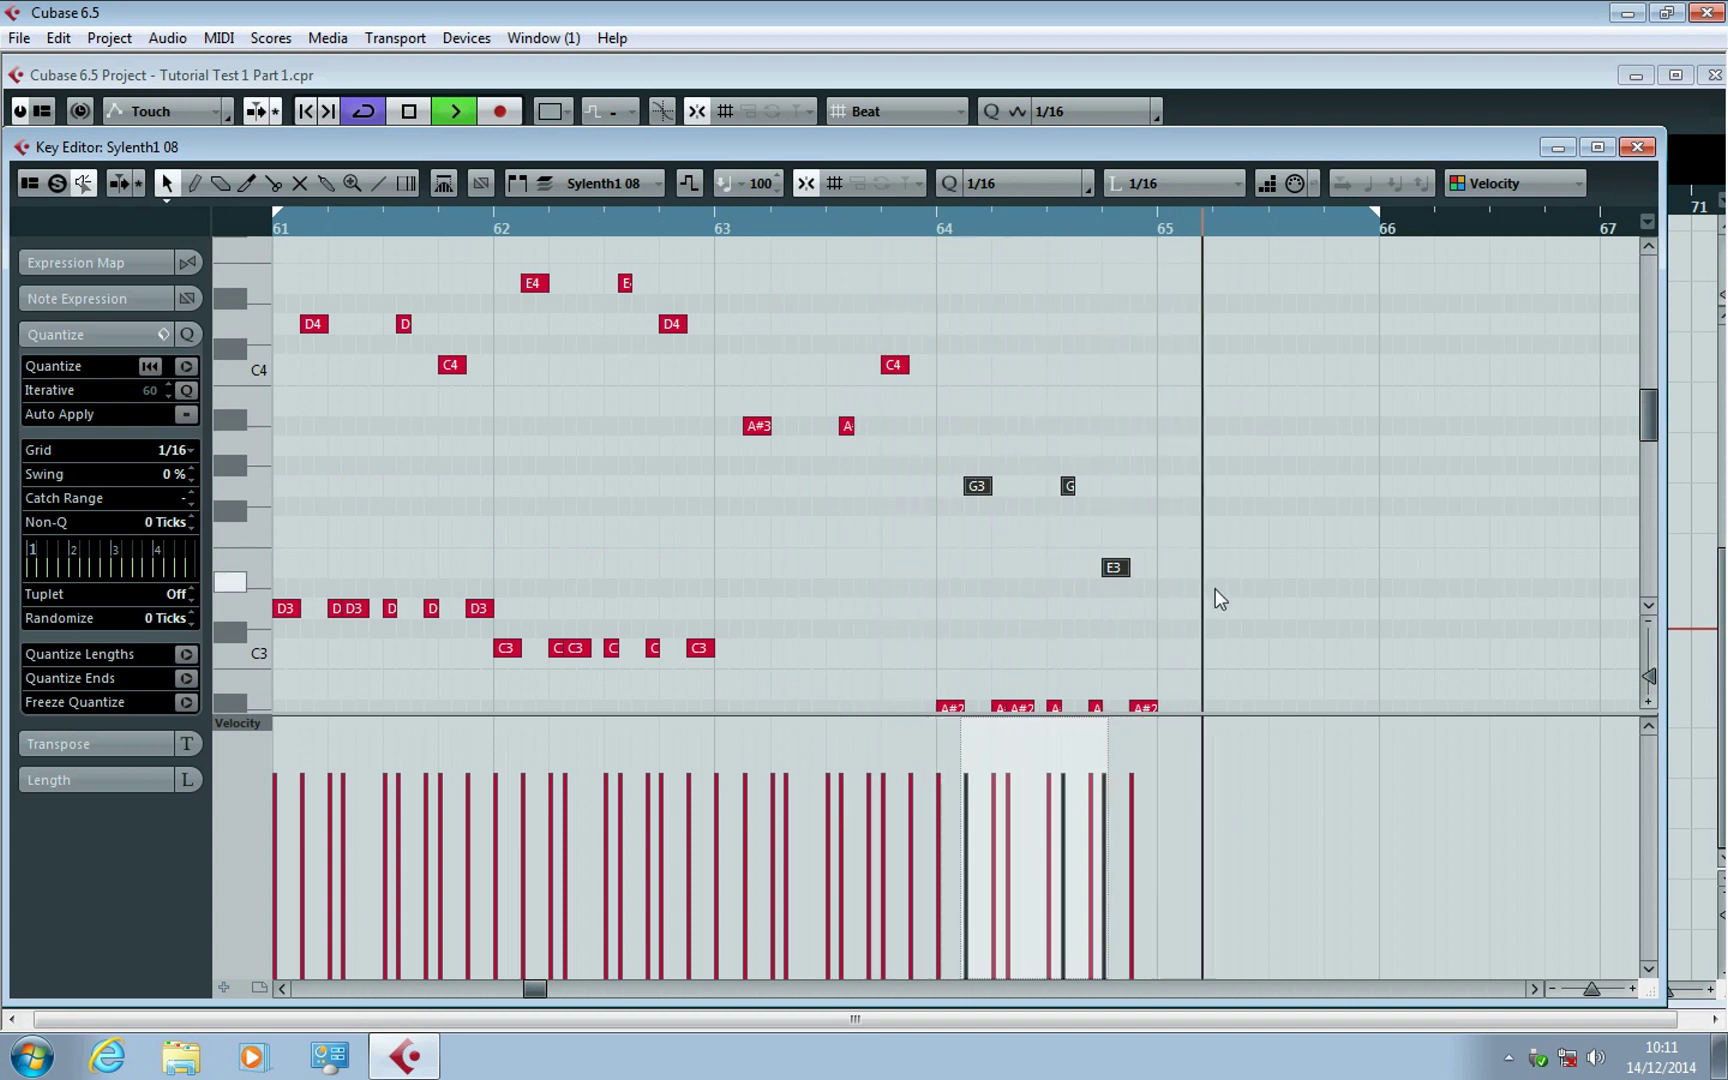
pyautogui.click(929, 230)
pyautogui.moveTo(1224, 616); pyautogui.dragTo(978, 472)
pyautogui.click(977, 487)
pyautogui.click(923, 230)
pyautogui.moveTo(985, 466); pyautogui.dragTo(983, 446)
pyautogui.click(774, 228)
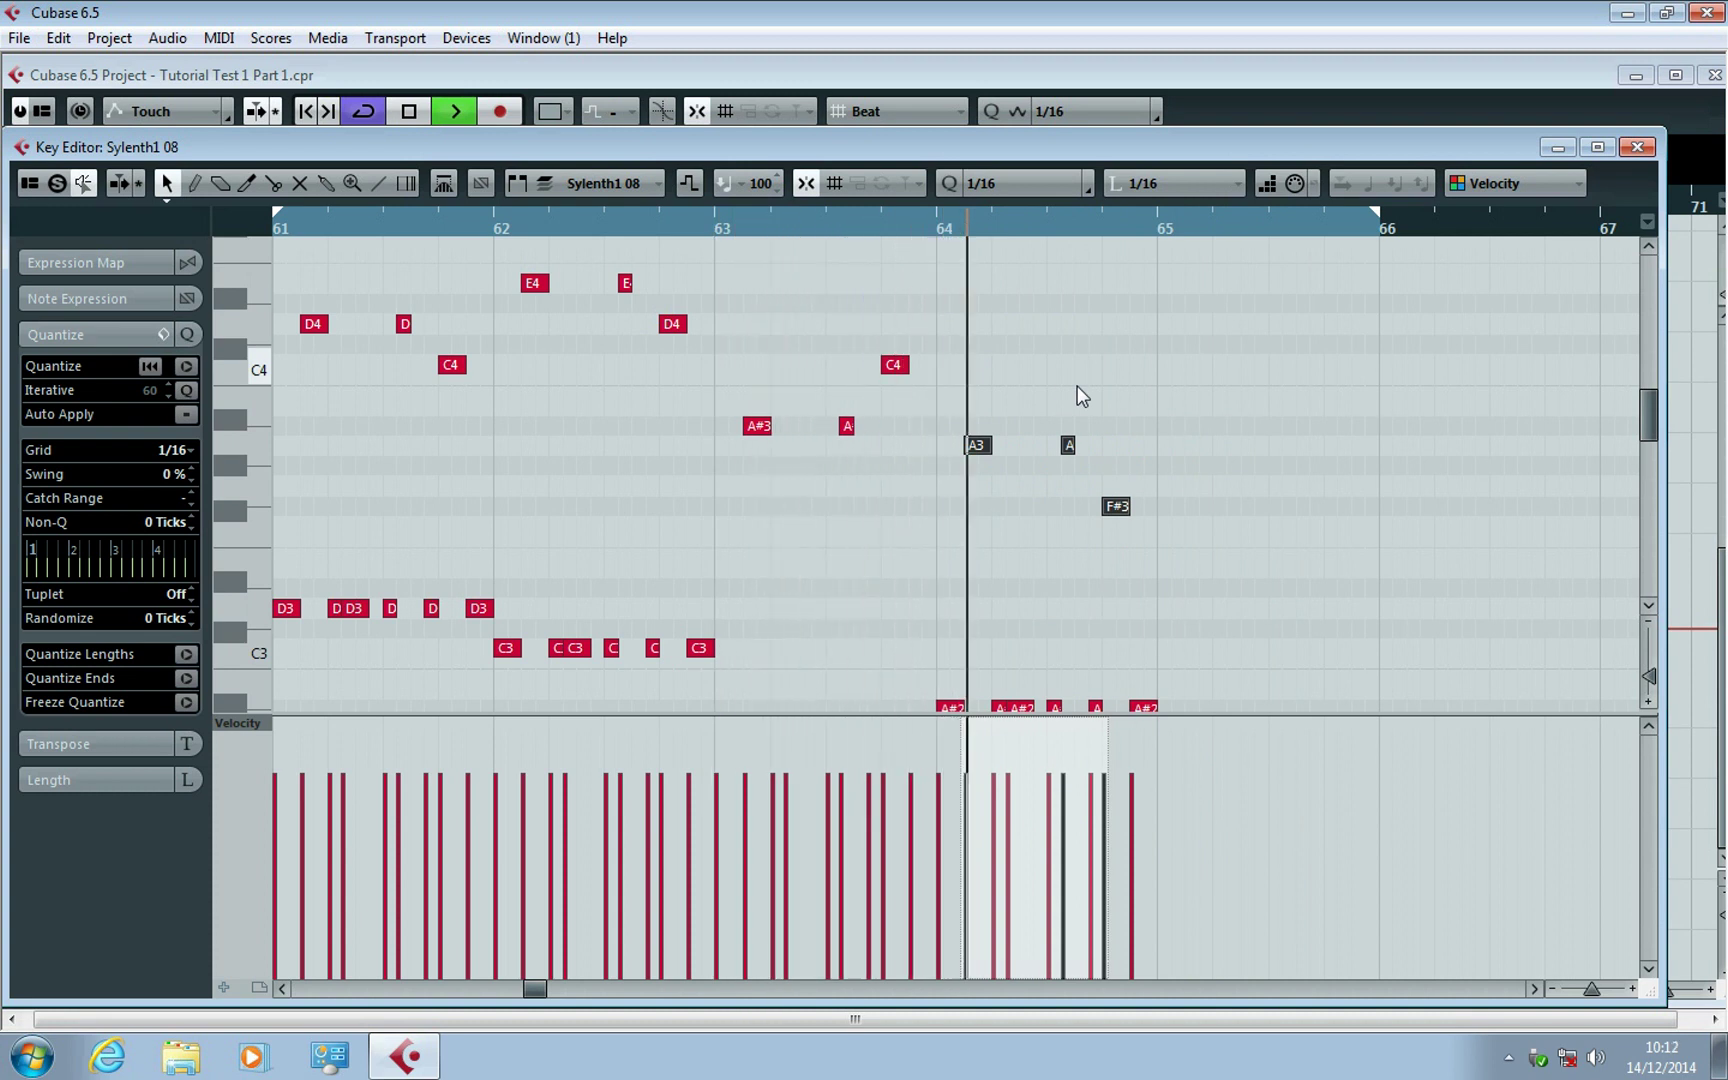
pyautogui.click(1253, 521)
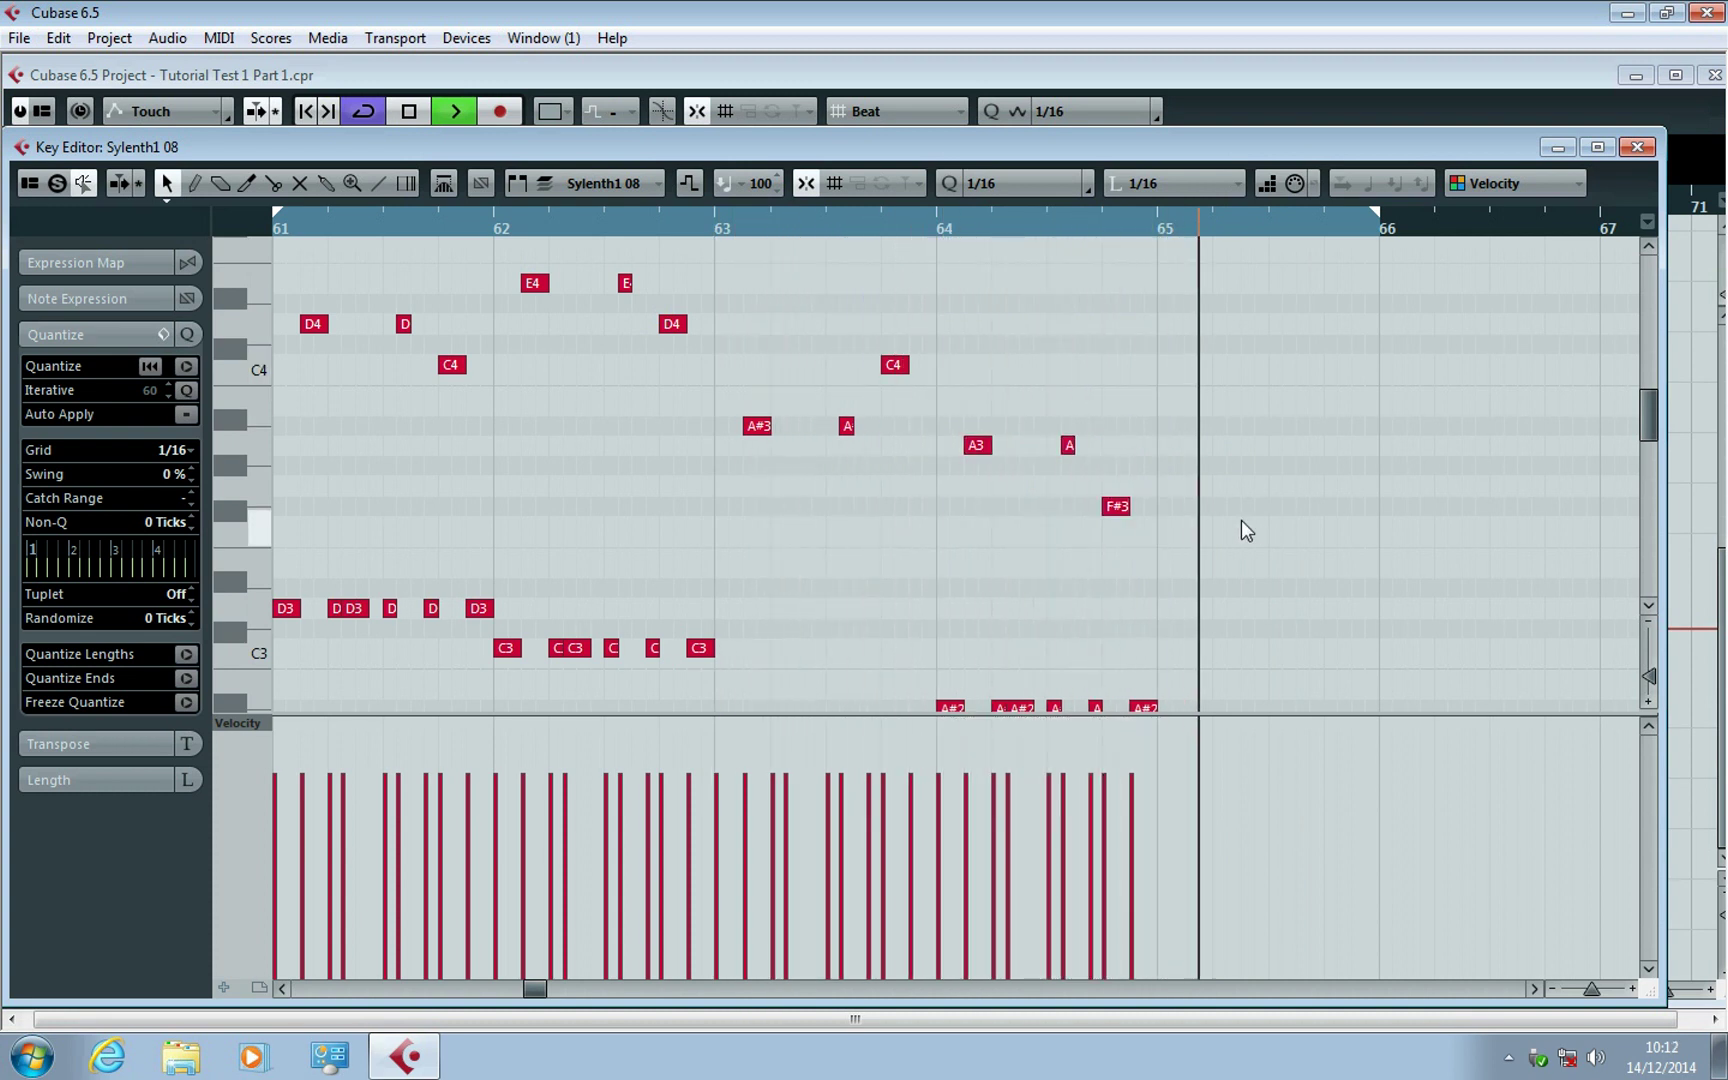
# Raise the last upper note of bar 64 to G3, replay the ending, stop playback and close the note editor.
pyautogui.press('space')
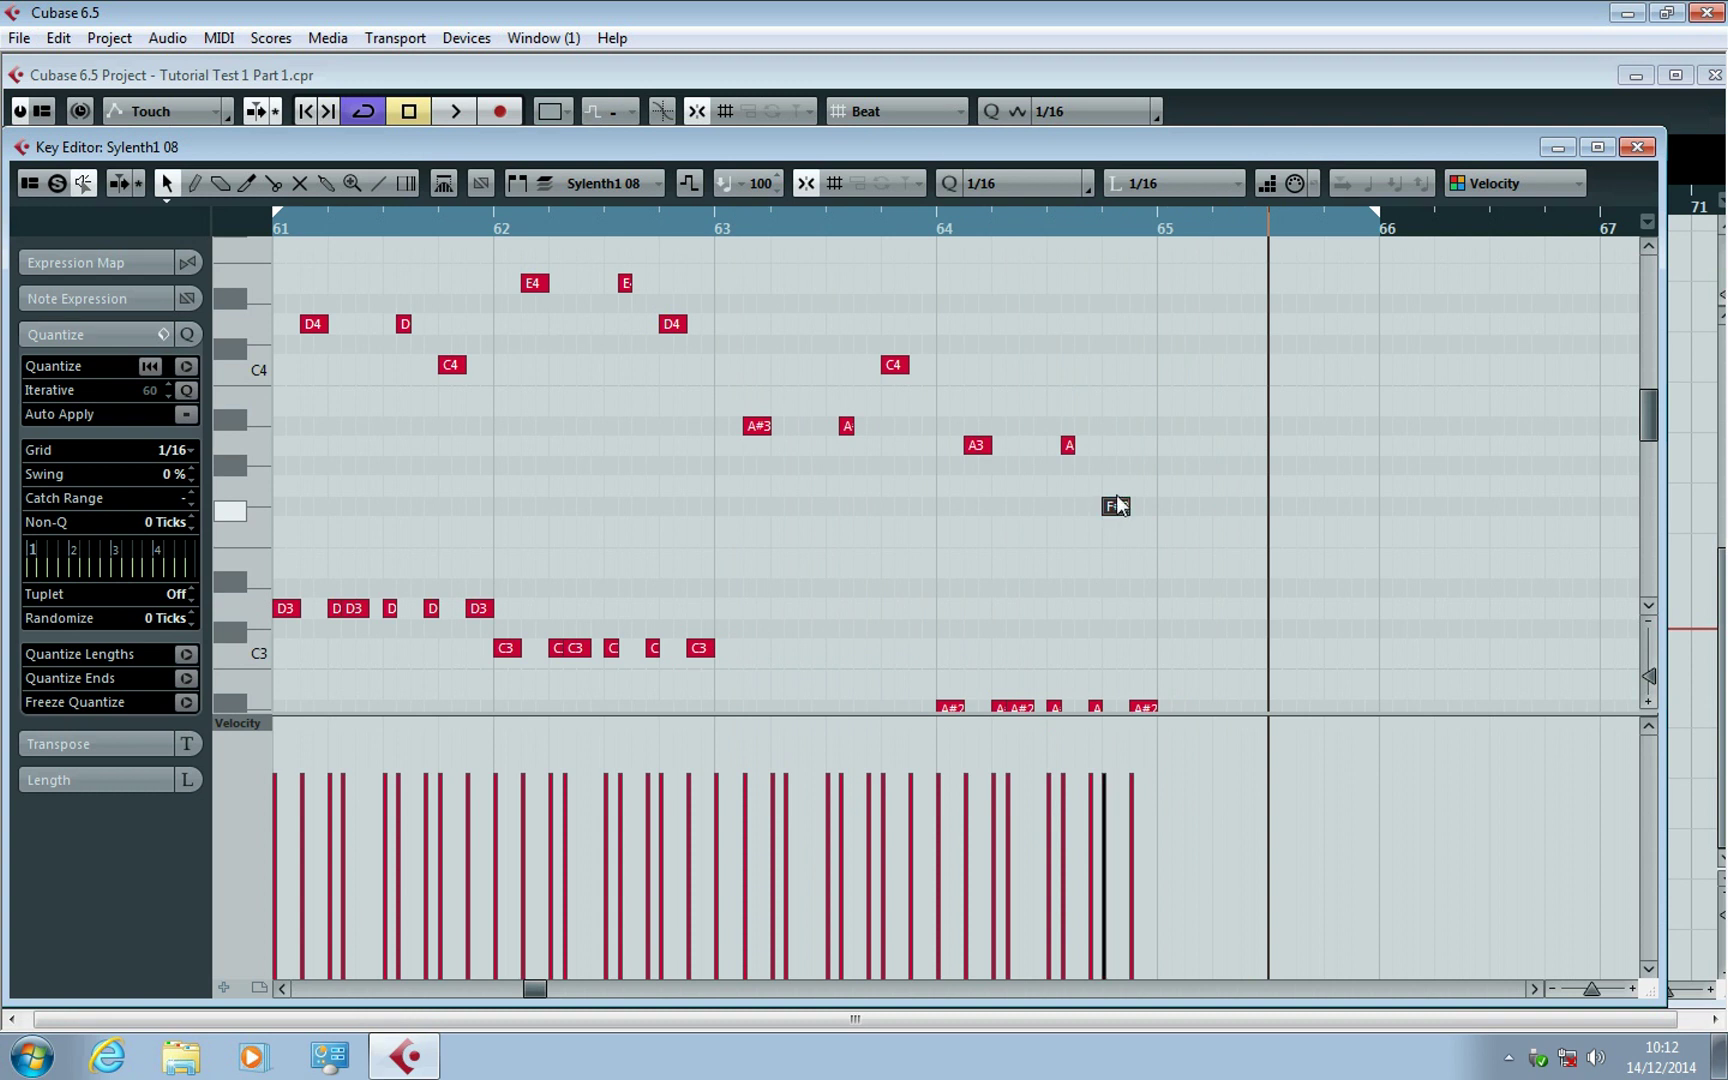
pyautogui.press('Up')
pyautogui.click(907, 228)
pyautogui.press('space')
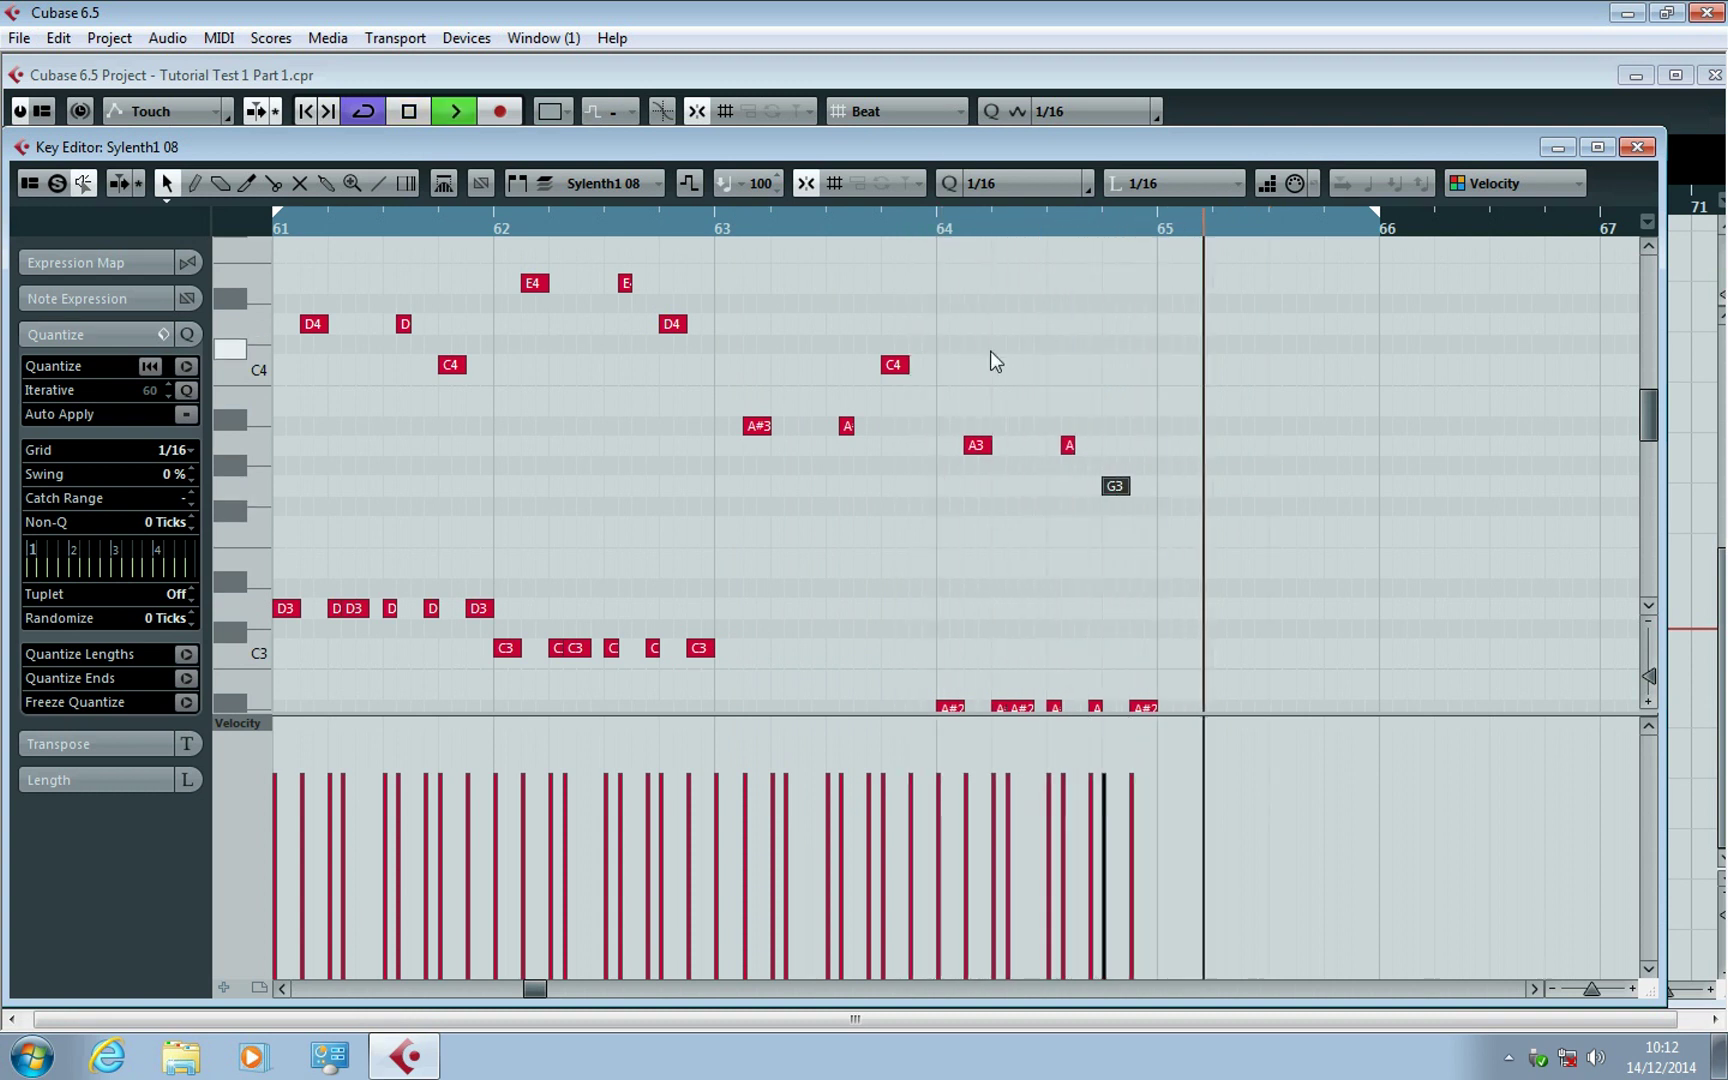
pyautogui.press('space')
pyautogui.click(1637, 147)
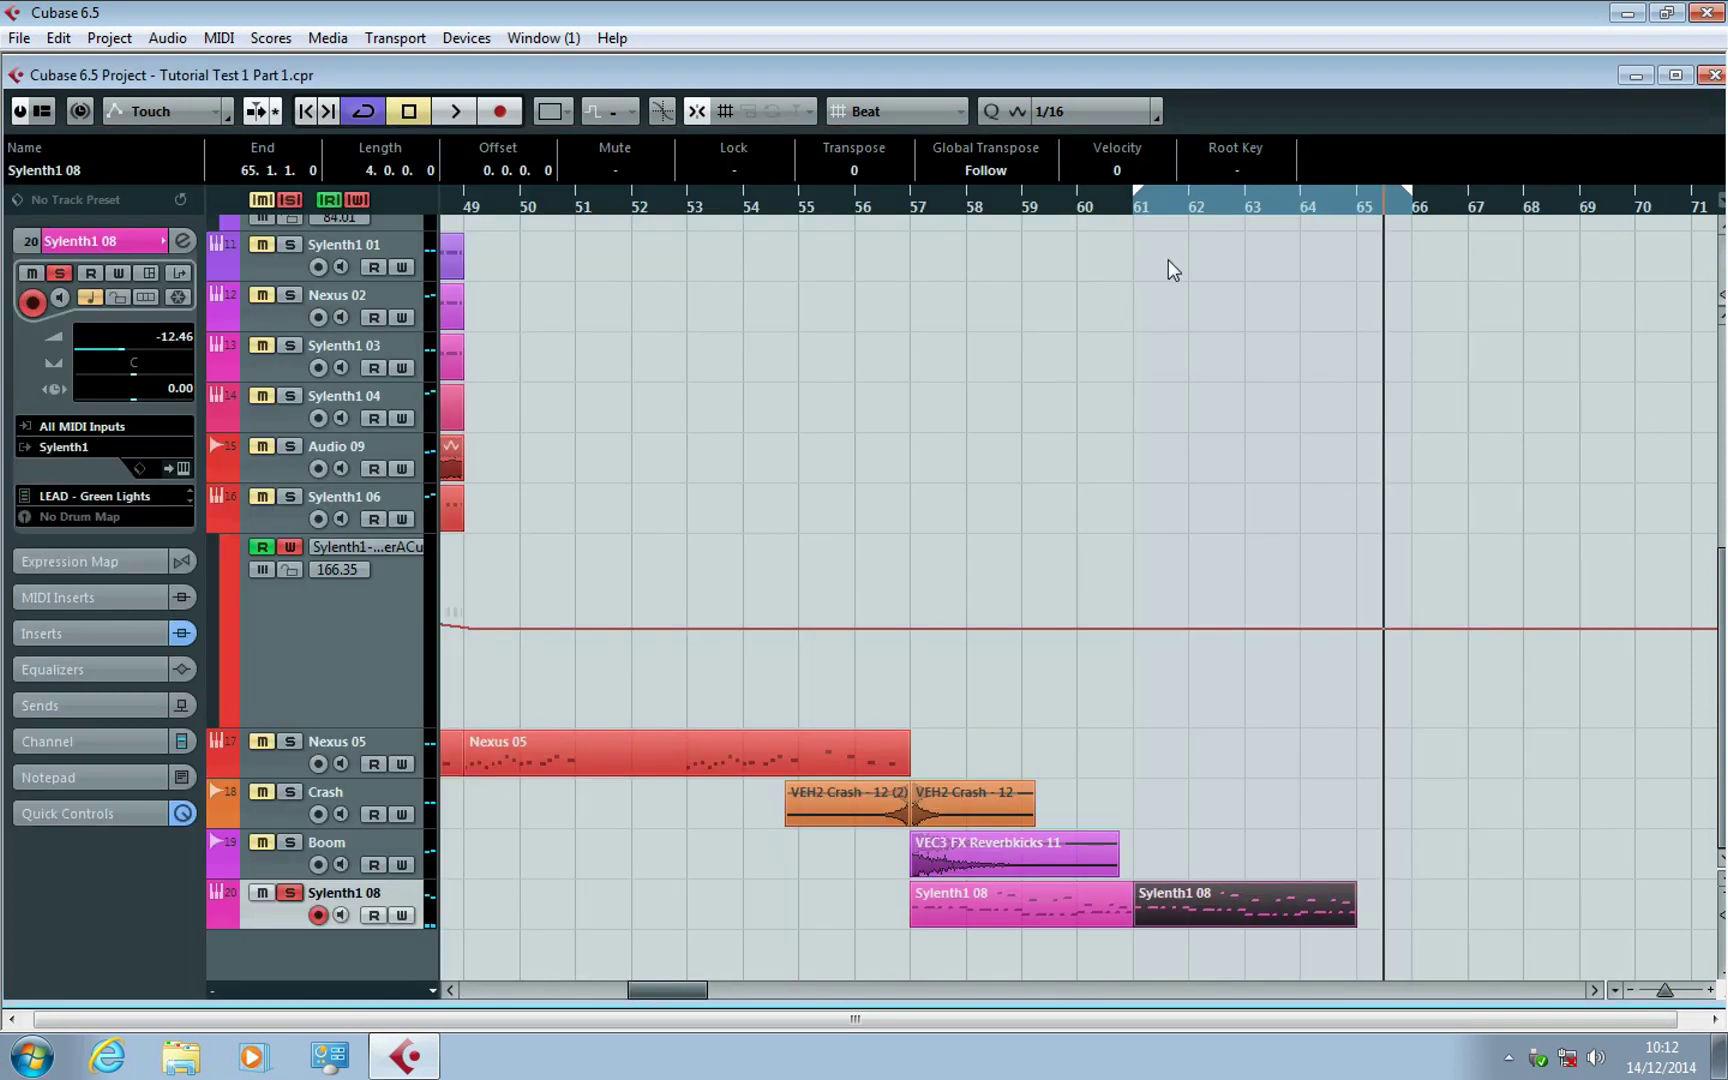
# Play the copied riff from bar 61, set the loop range to bars 57 to 65 and stop playback.
pyautogui.click(1133, 207)
pyautogui.press('space')
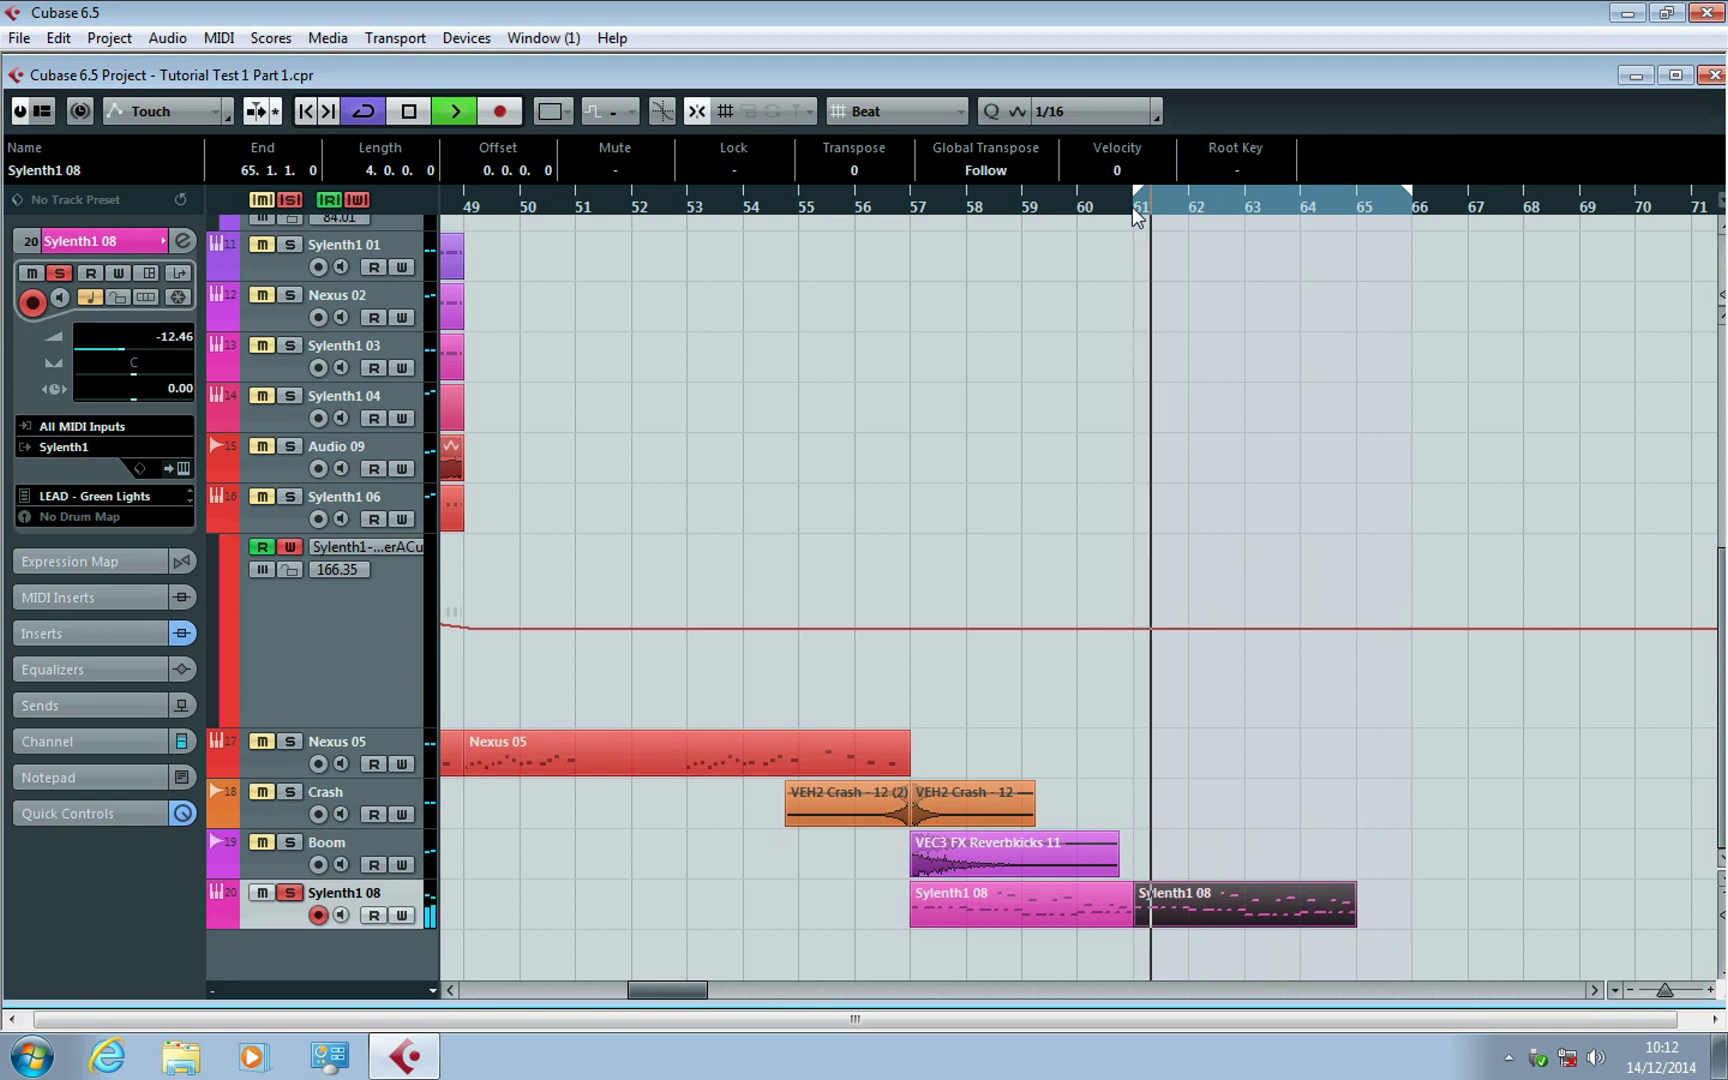
pyautogui.moveTo(1407, 197); pyautogui.dragTo(1362, 222)
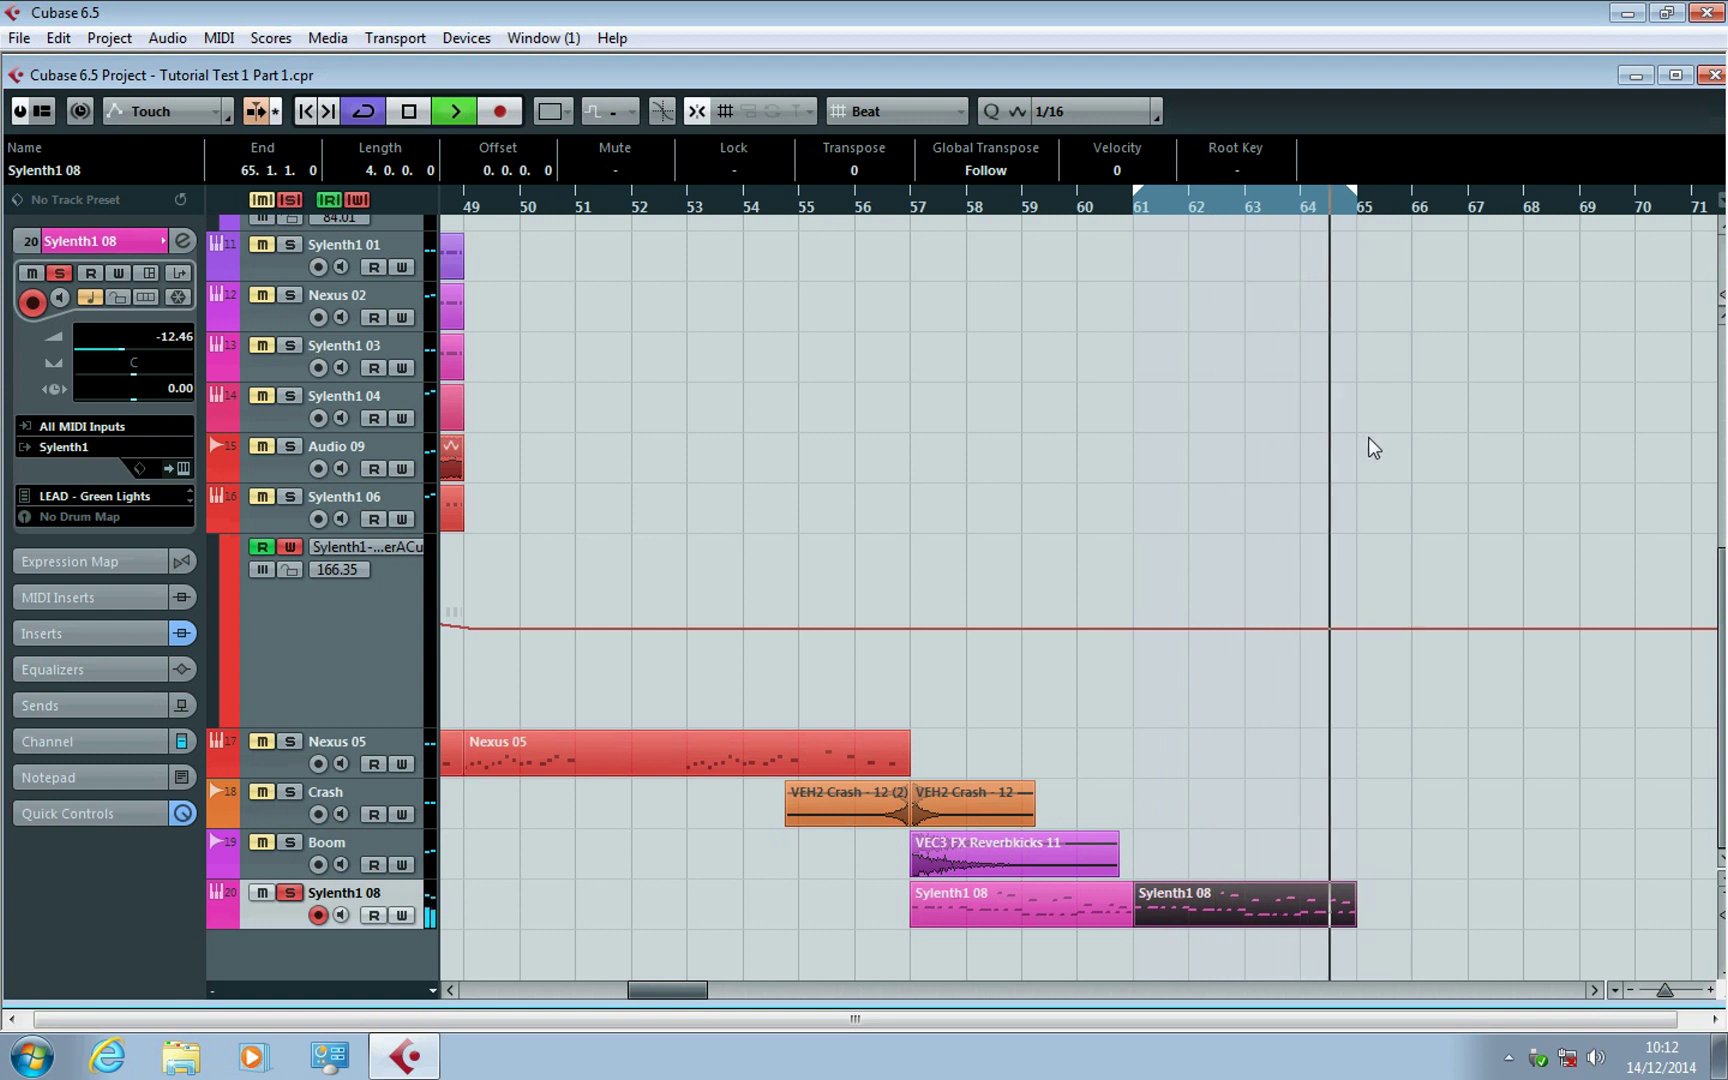
pyautogui.moveTo(1137, 192); pyautogui.dragTo(910, 252)
pyautogui.press('space')
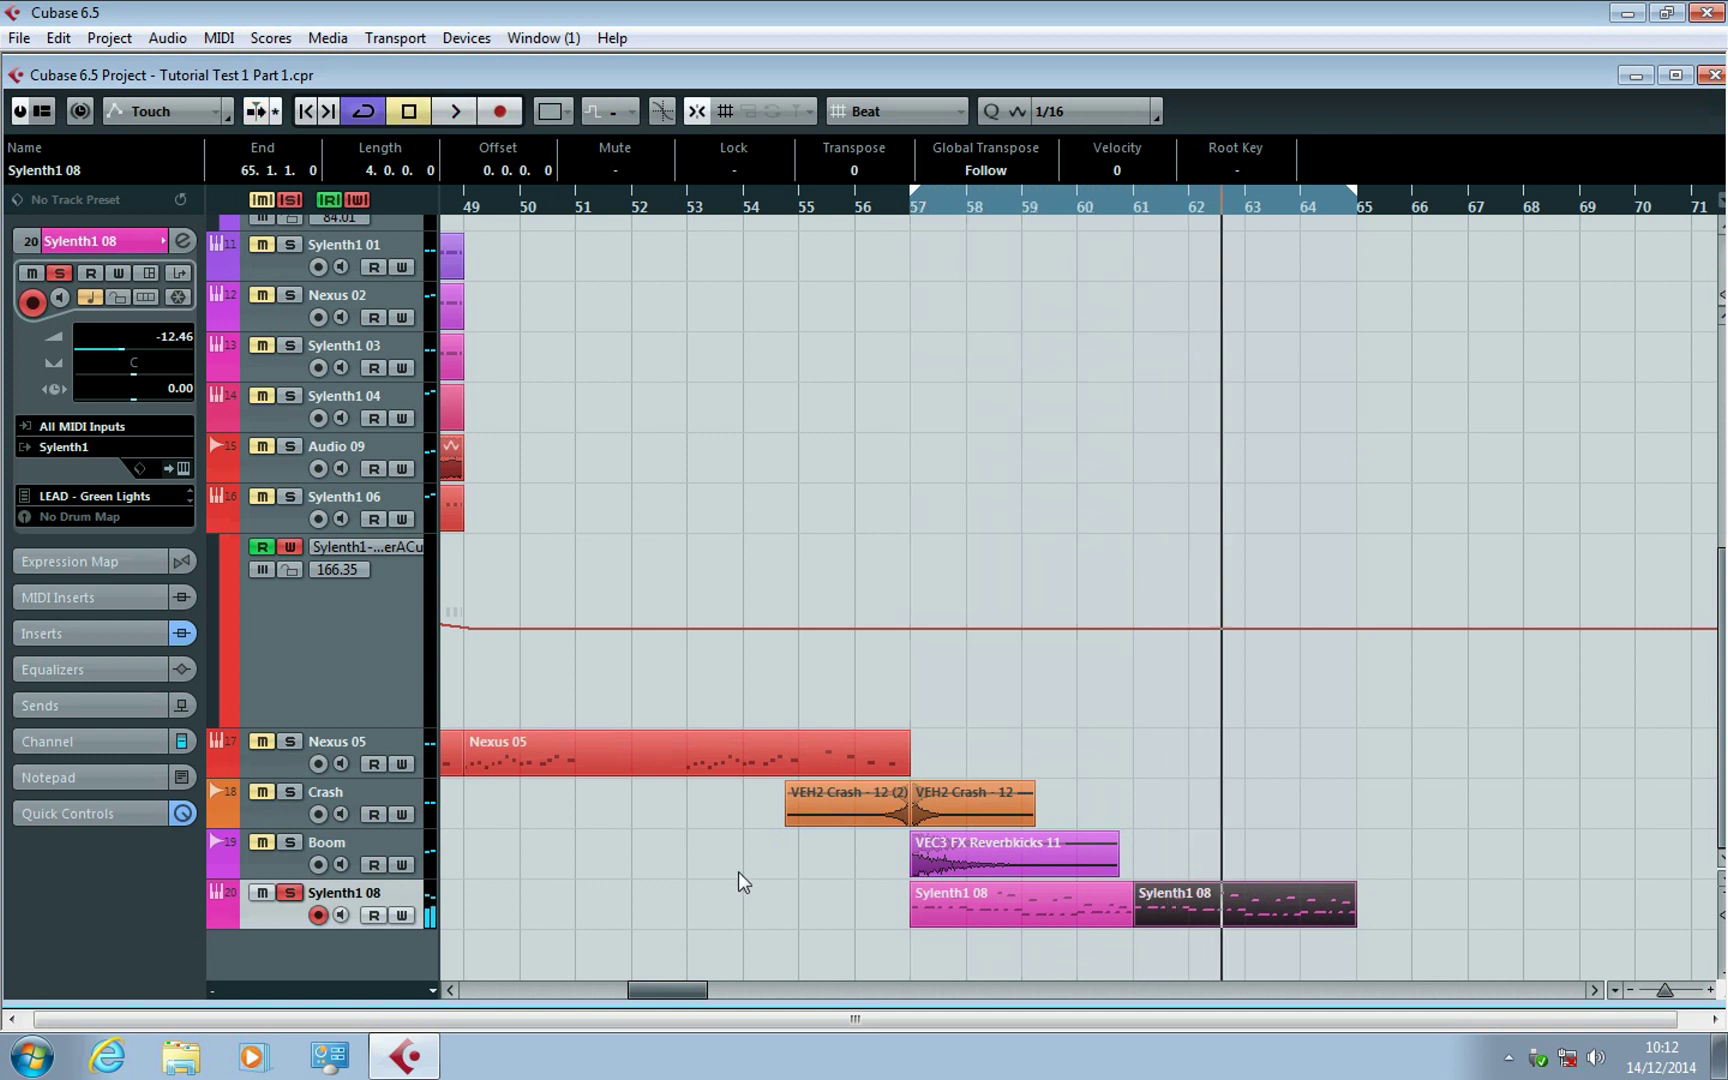
# Add one new instrument track using Sylenth1 below Sylenth1 08.
pyautogui.rightClick(338, 946)
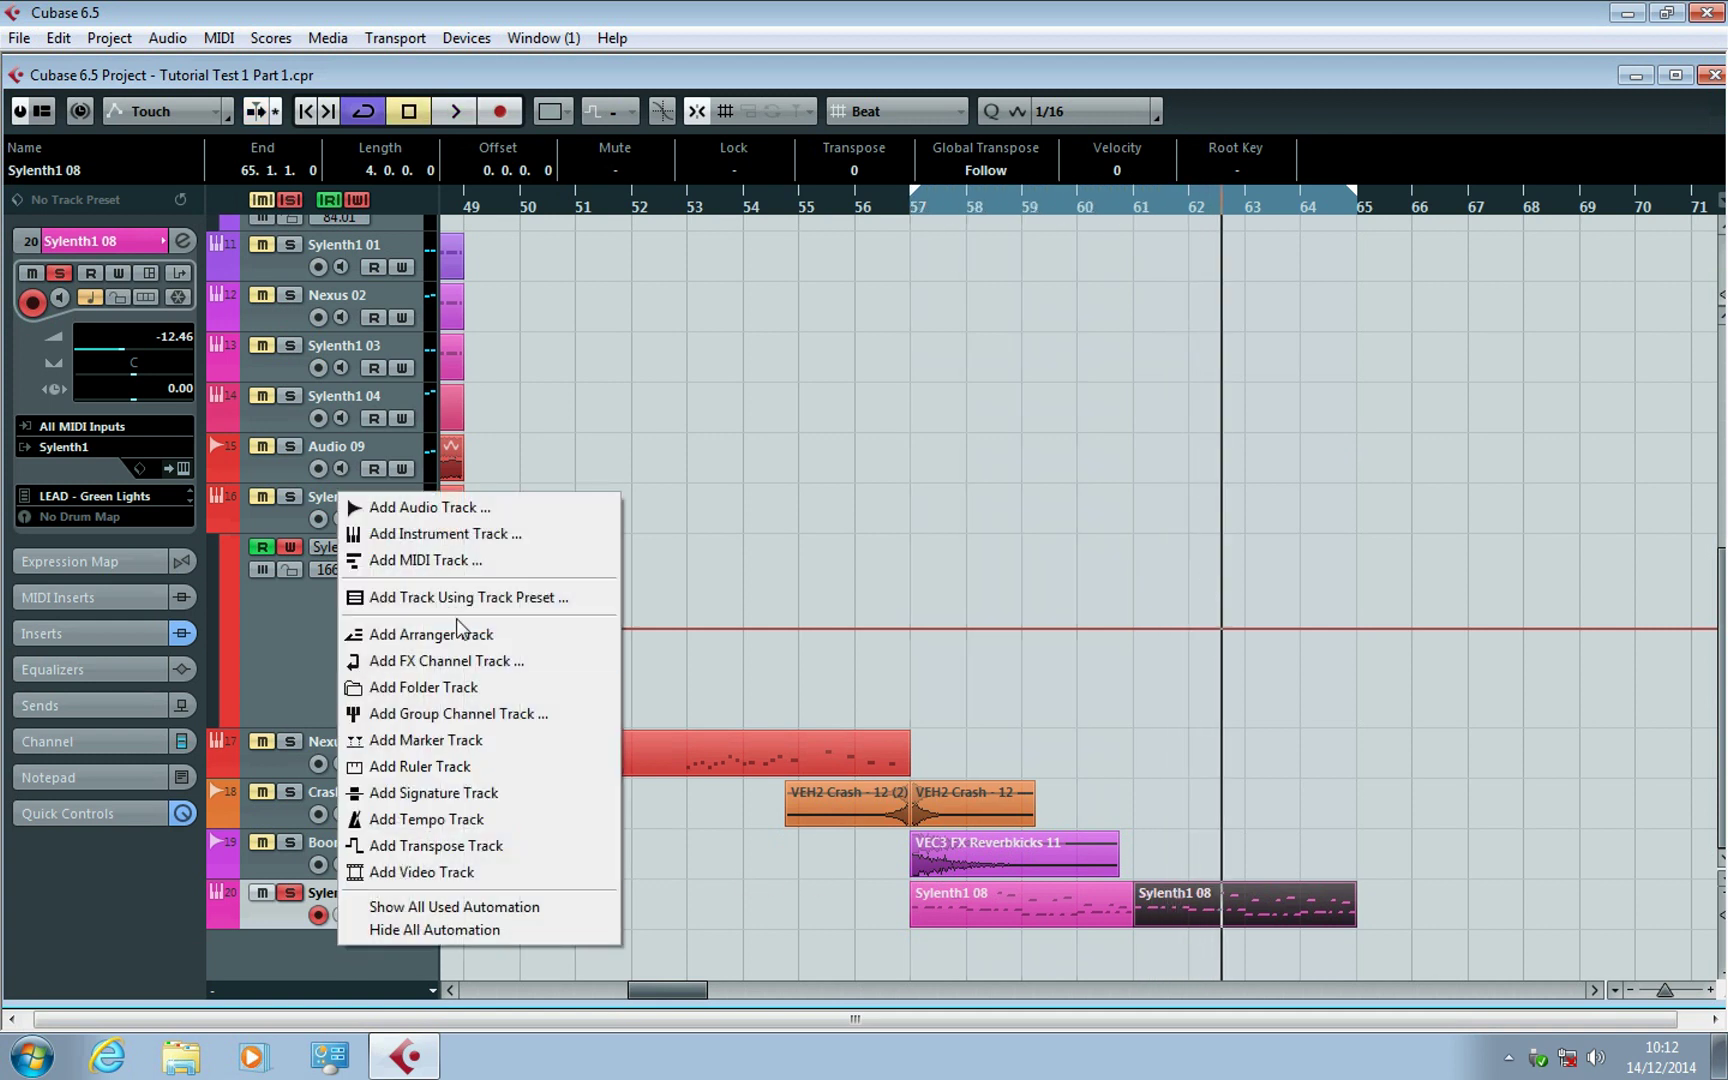
pyautogui.click(473, 535)
pyautogui.click(840, 250)
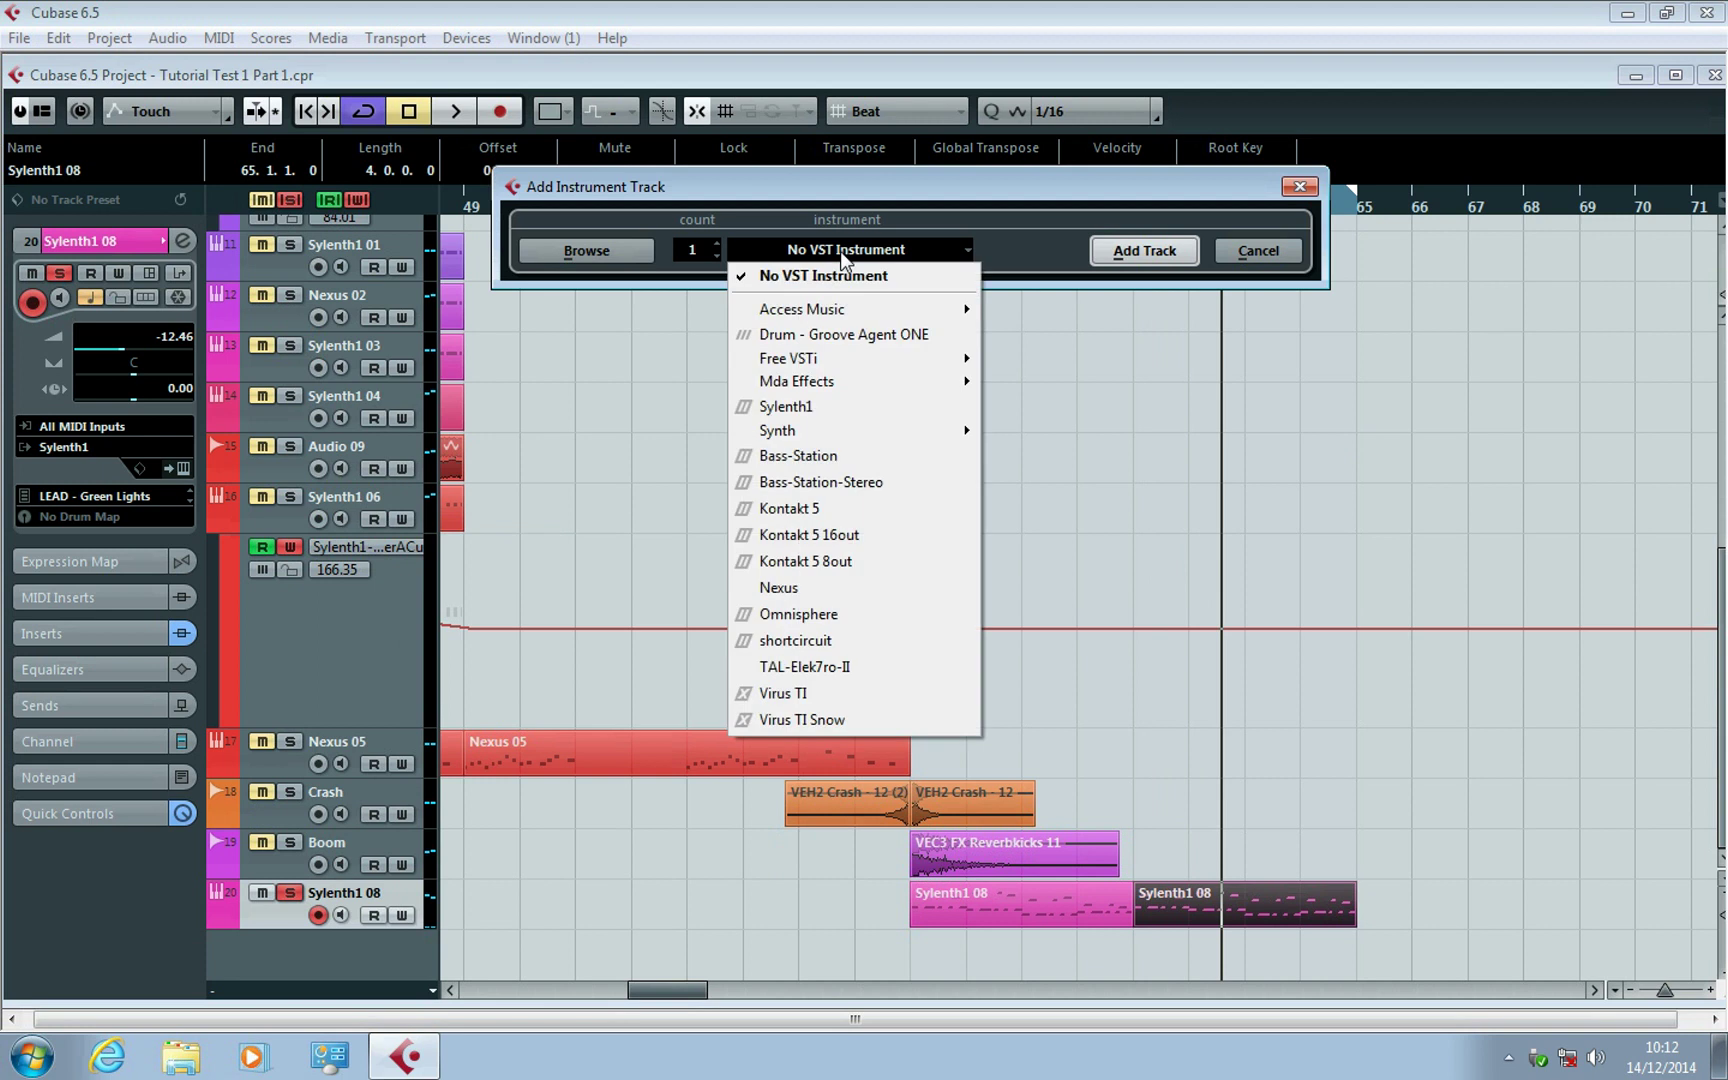
pyautogui.click(856, 404)
pyautogui.click(1110, 255)
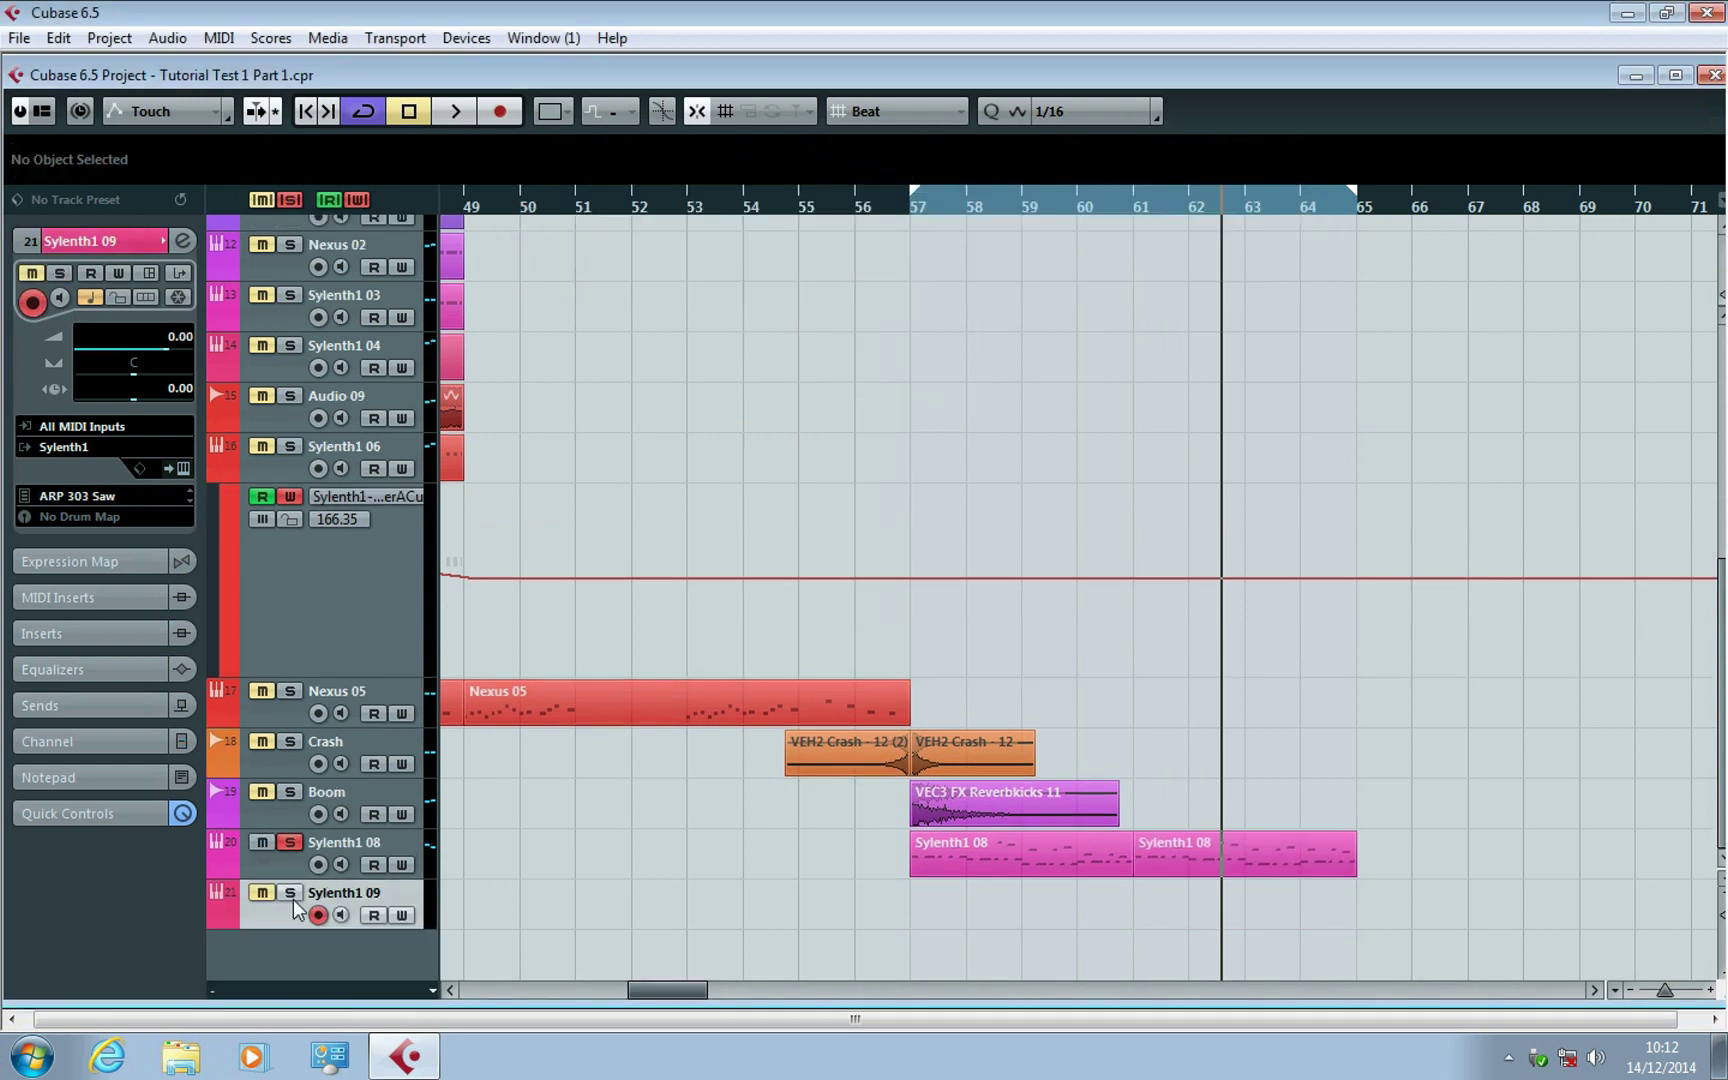
# Open the instrument on the Sylenth1 09 track and load a trance sound bank from the Sylenth1 folder.
pyautogui.click(184, 471)
pyautogui.click(873, 480)
pyautogui.click(885, 547)
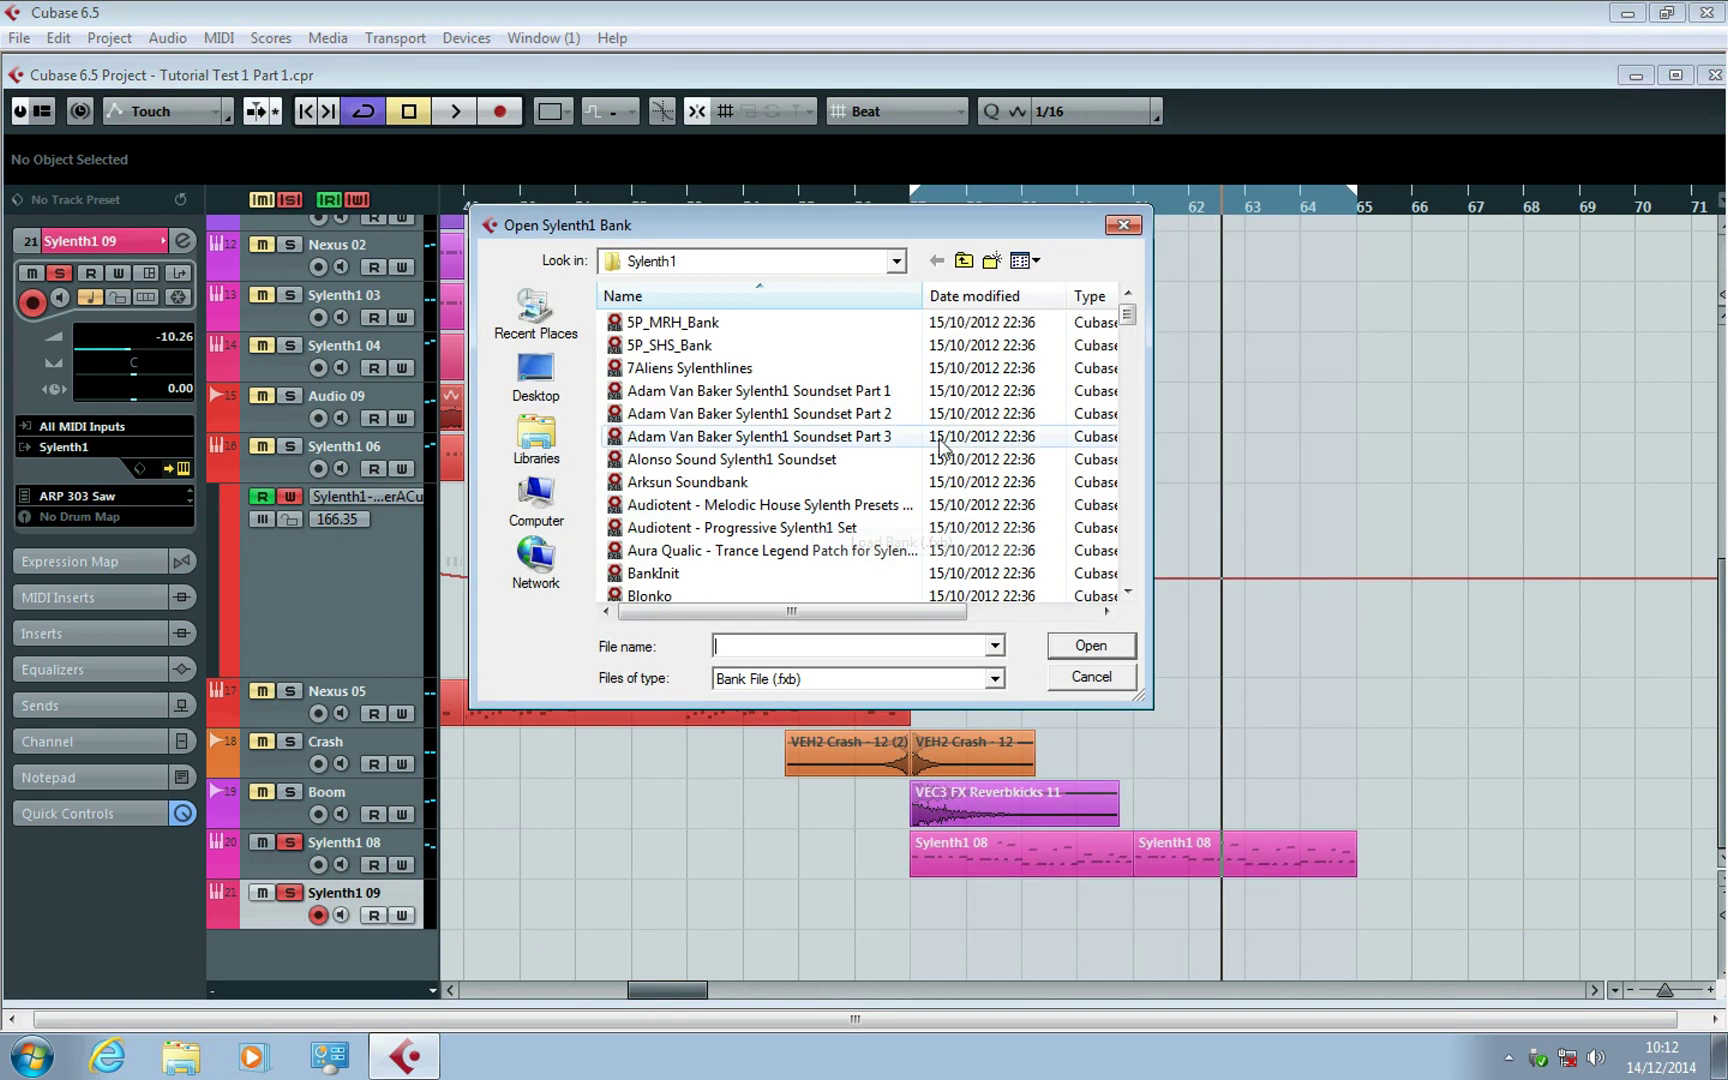
pyautogui.scroll(-2, 1135, 345)
pyautogui.scroll(-4, 1130, 360)
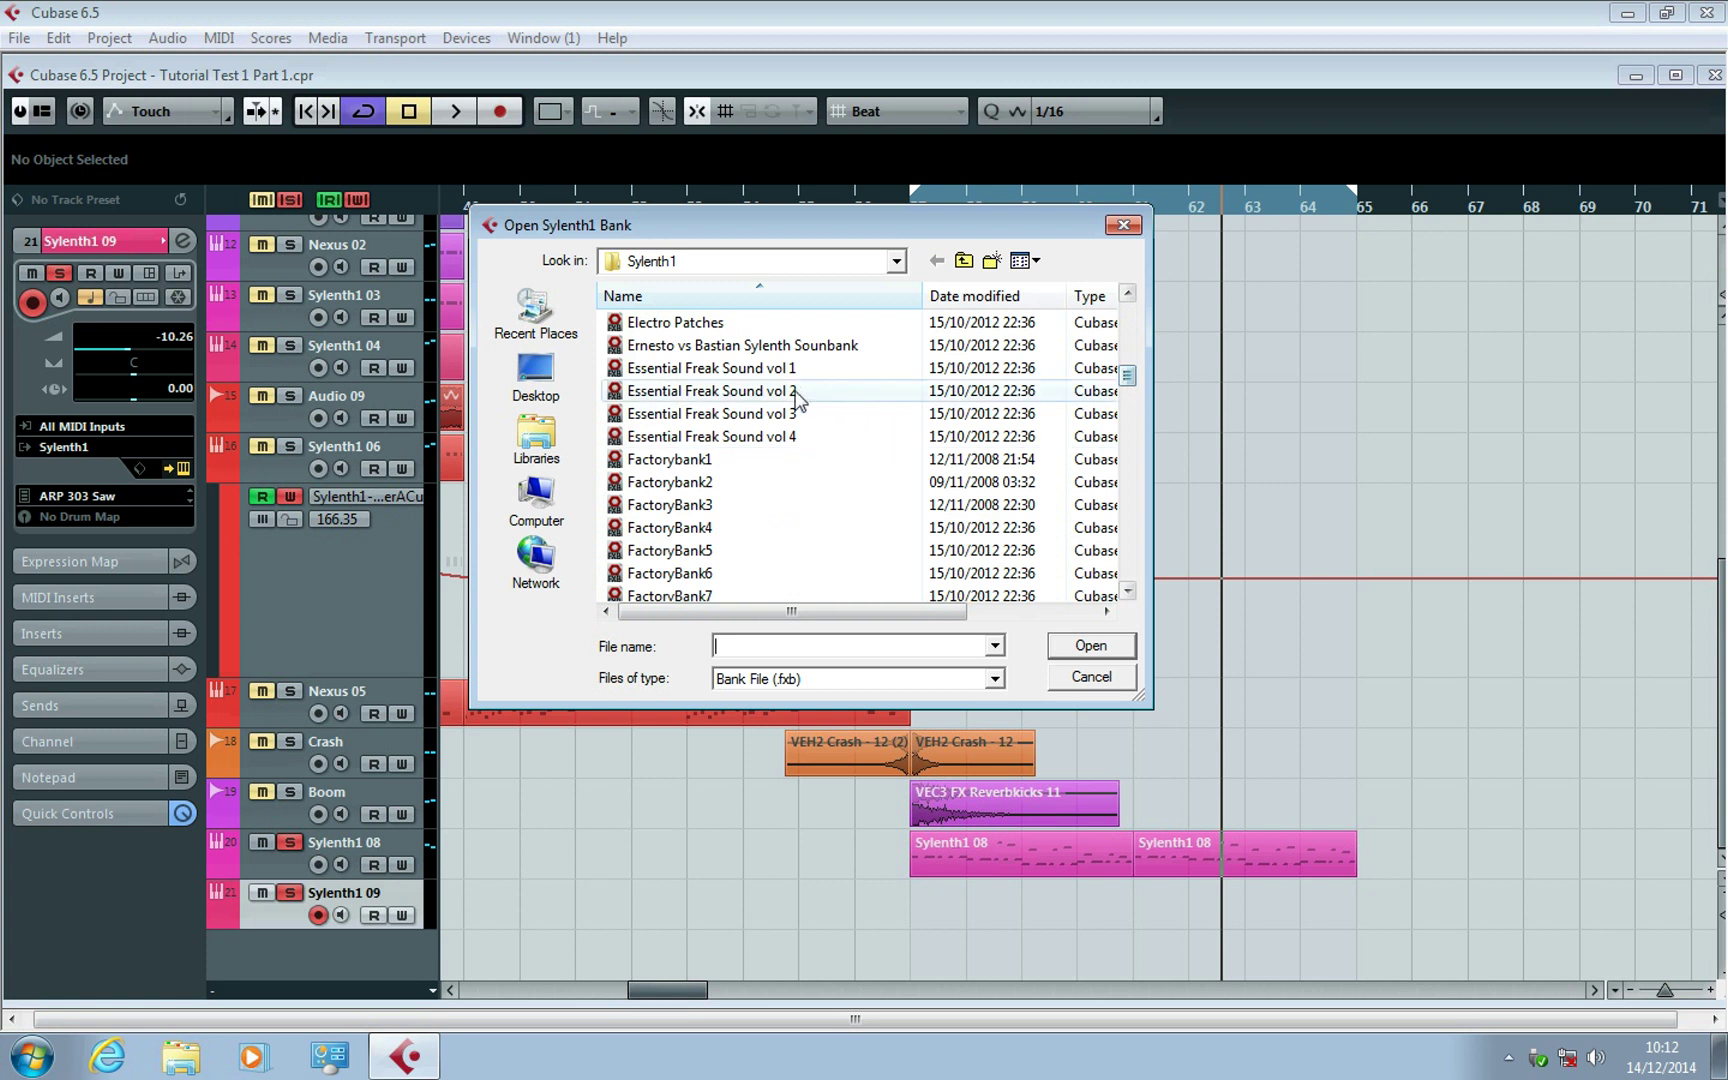
pyautogui.click(1128, 592)
pyautogui.click(1128, 592)
pyautogui.click(1128, 592)
pyautogui.click(1128, 592)
pyautogui.click(1128, 592)
pyautogui.click(1128, 592)
pyautogui.click(1128, 592)
pyautogui.click(1128, 592)
pyautogui.click(1128, 592)
pyautogui.click(1128, 592)
pyautogui.click(1128, 592)
pyautogui.click(1128, 592)
pyautogui.click(1128, 592)
pyautogui.click(1128, 592)
pyautogui.click(1128, 592)
pyautogui.click(1128, 592)
pyautogui.click(1128, 592)
pyautogui.click(1128, 592)
pyautogui.click(1128, 592)
pyautogui.click(1128, 592)
pyautogui.click(1128, 592)
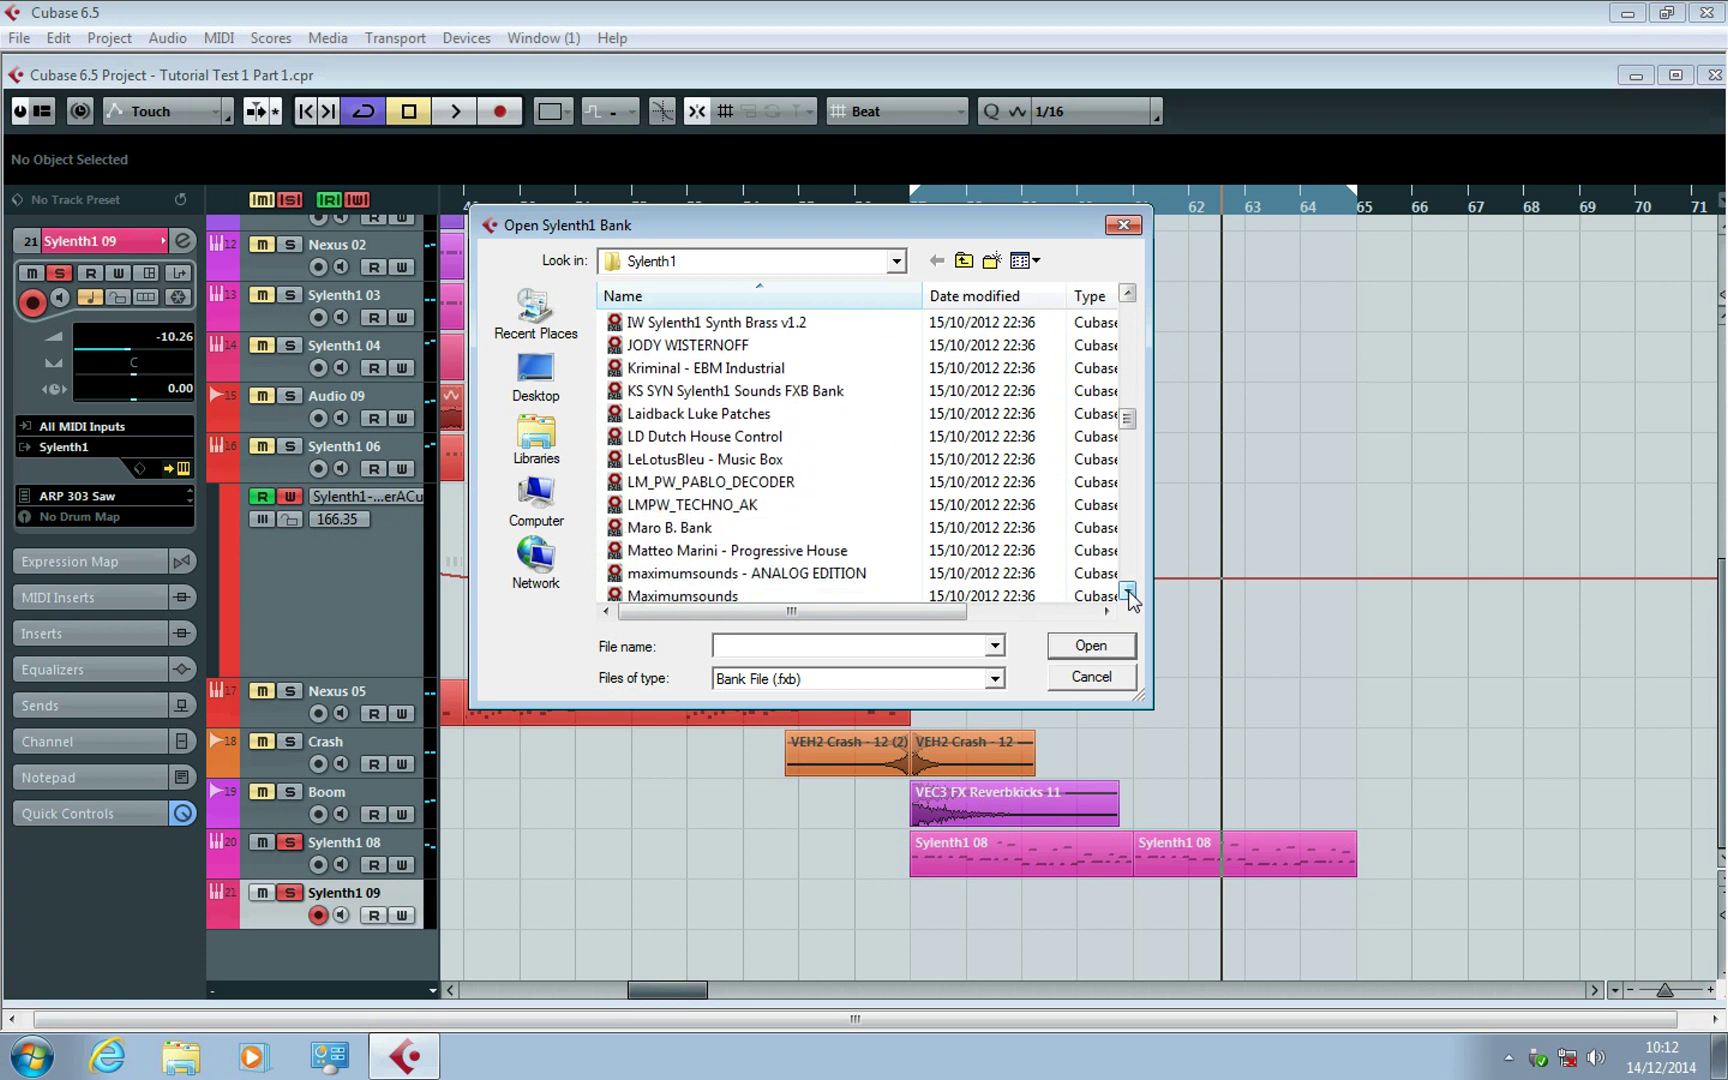
pyautogui.click(1128, 593)
pyautogui.click(1128, 593)
pyautogui.click(1128, 593)
pyautogui.click(1128, 593)
pyautogui.click(1128, 593)
pyautogui.click(1128, 593)
pyautogui.click(1128, 593)
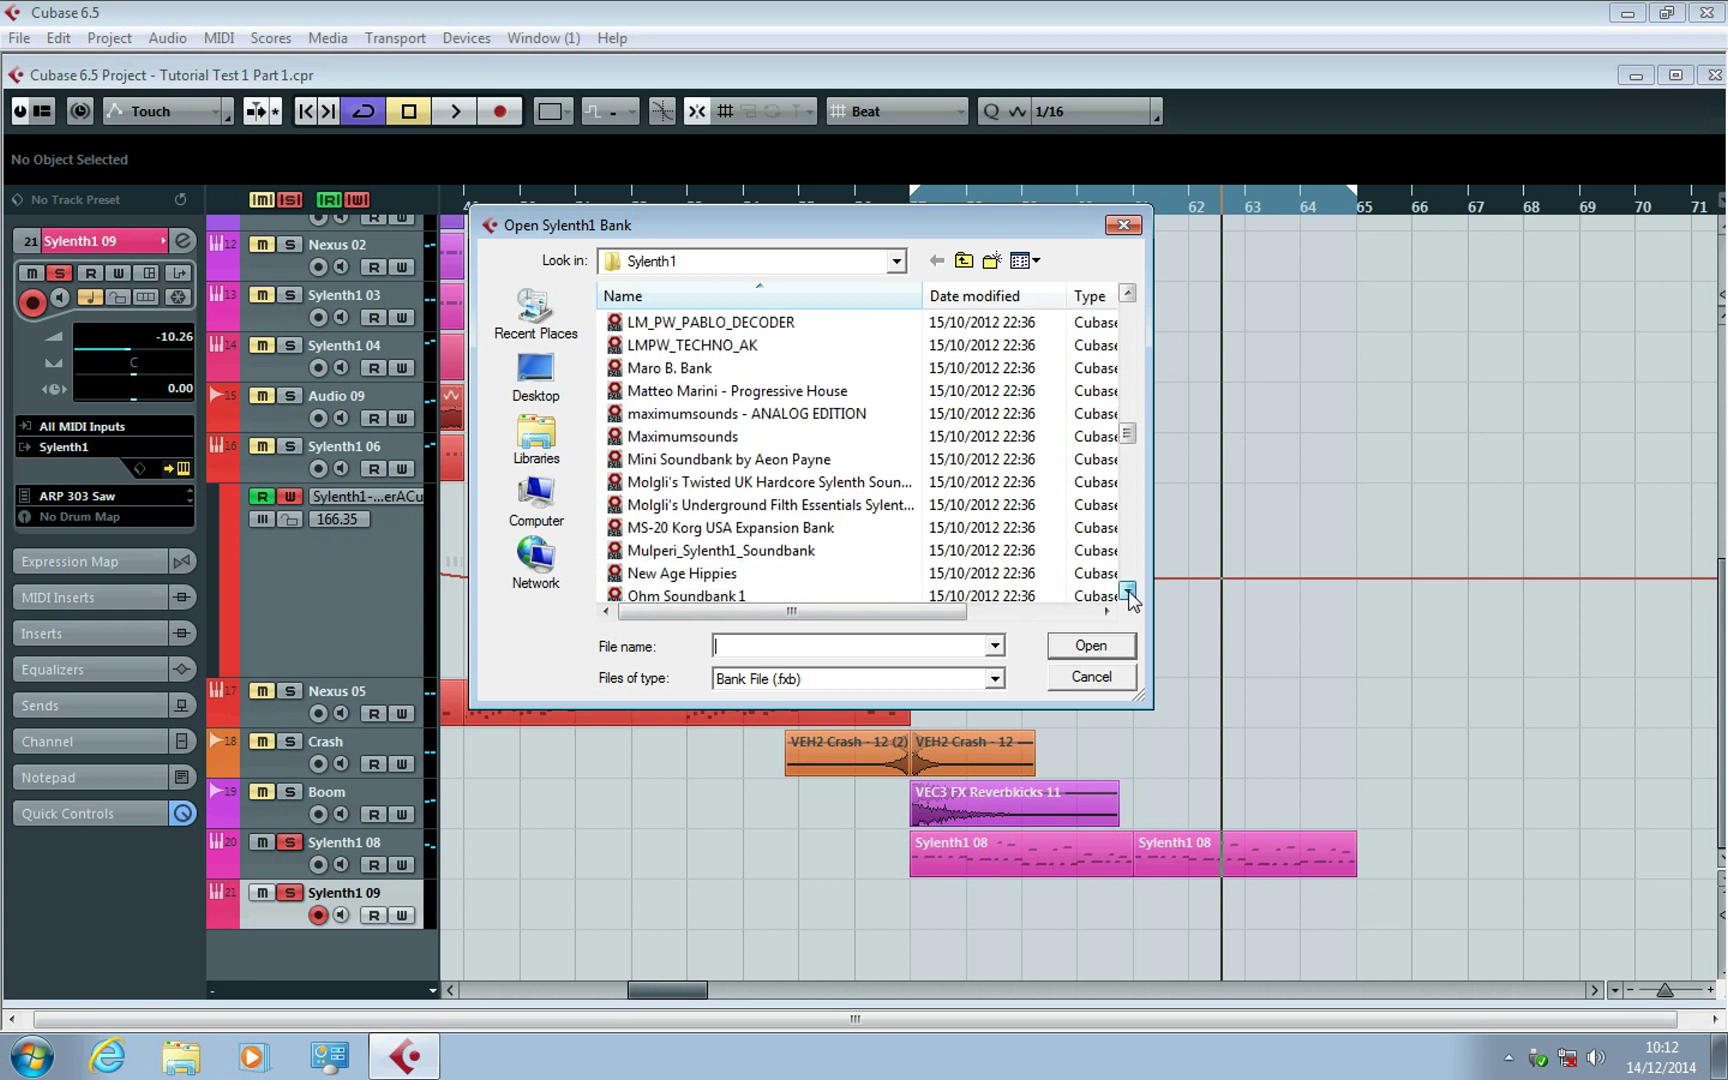
pyautogui.click(1128, 593)
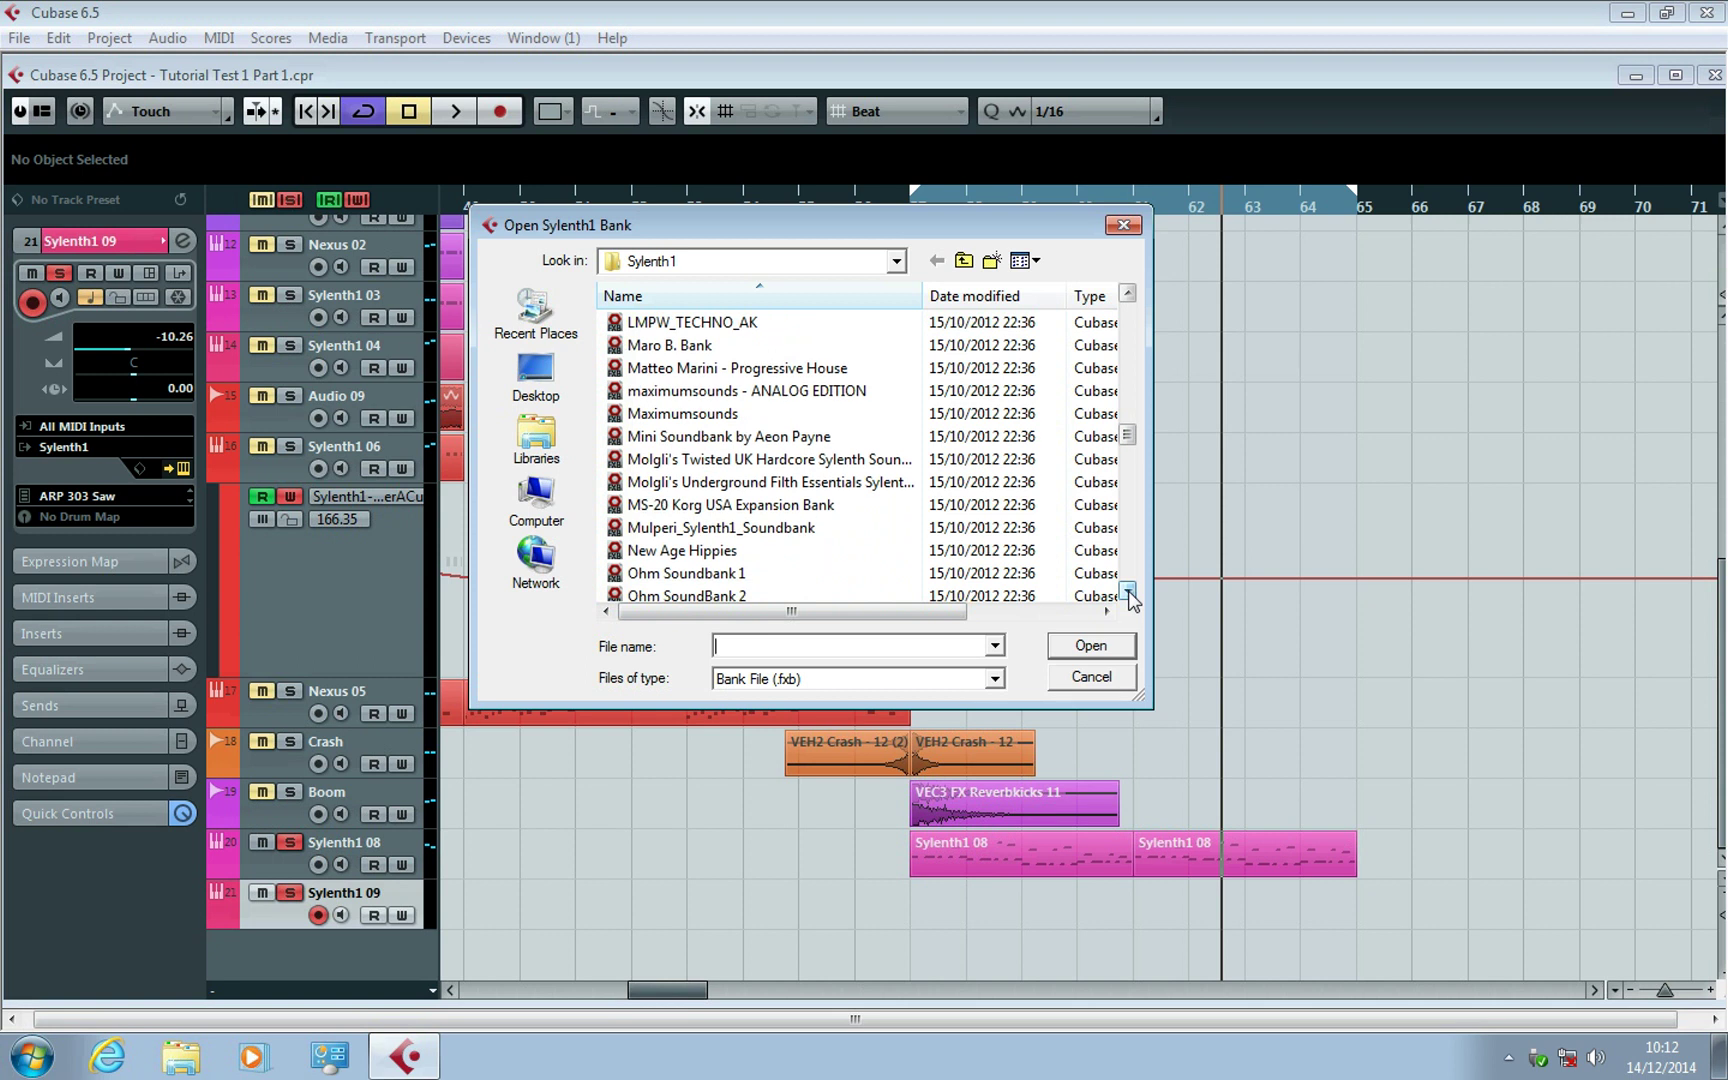
pyautogui.click(1128, 593)
pyautogui.click(1128, 593)
pyautogui.click(1128, 593)
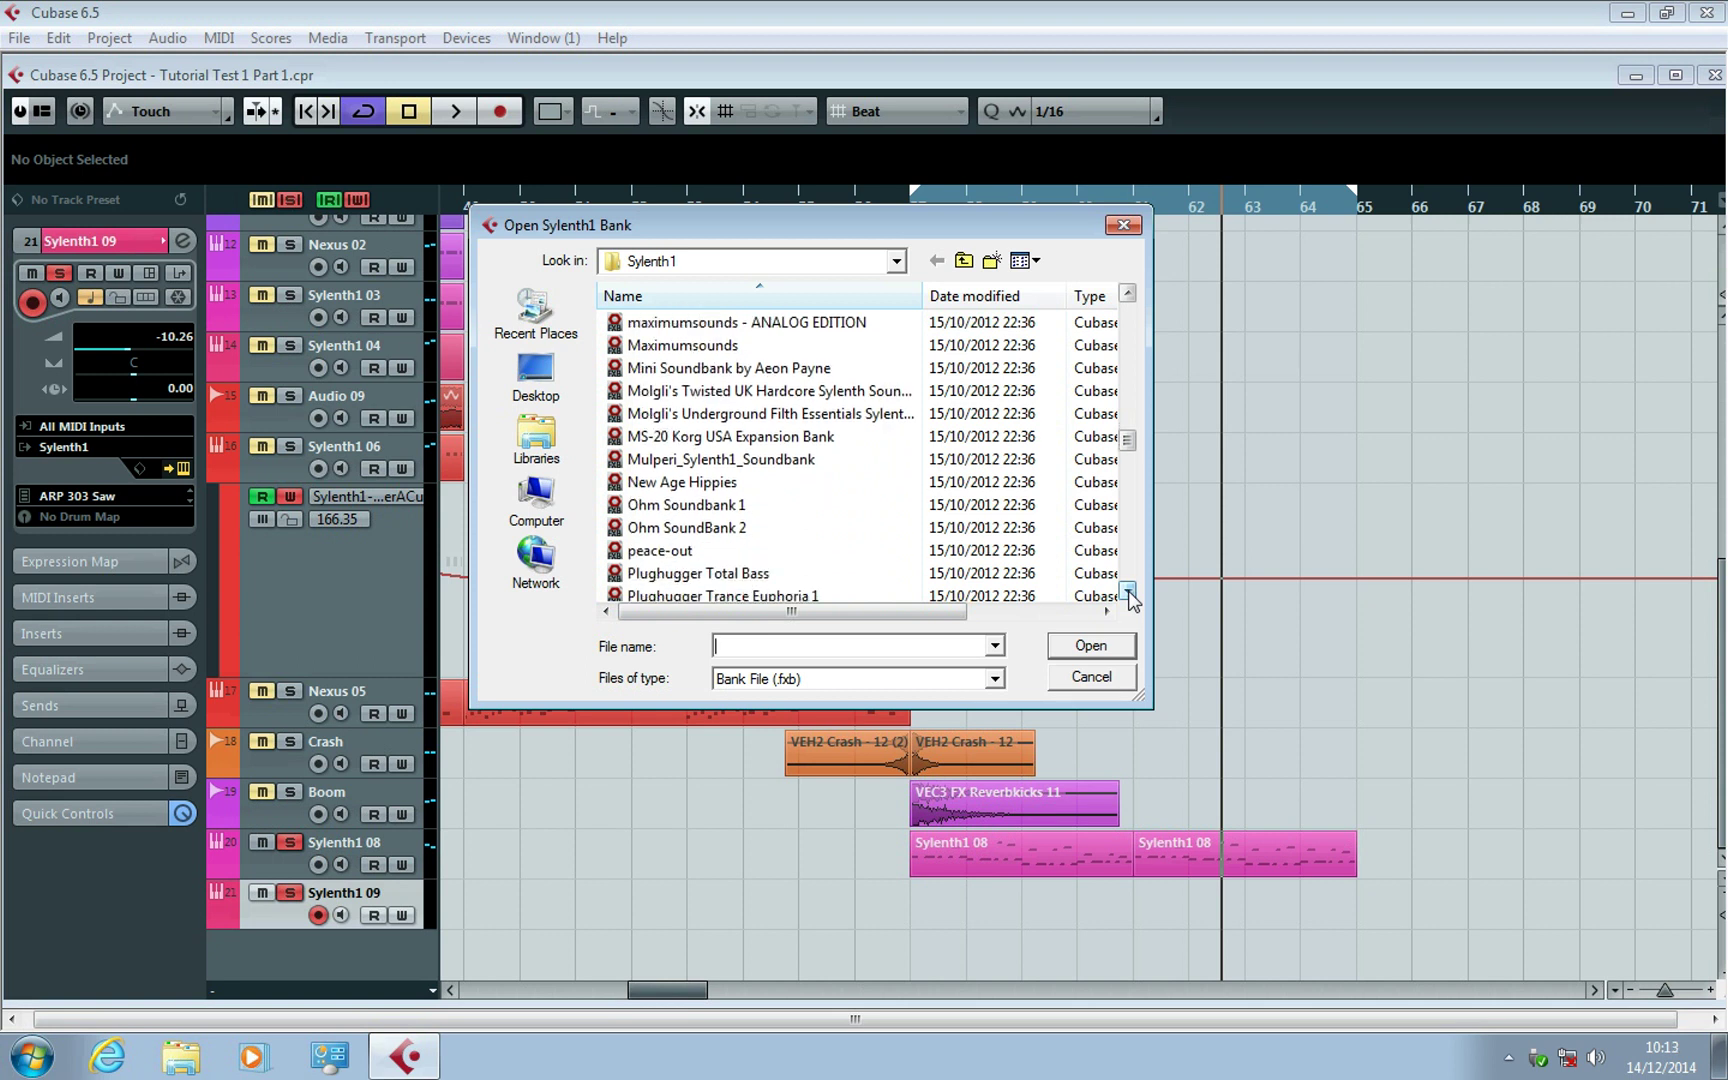
pyautogui.click(1128, 593)
pyautogui.click(1128, 593)
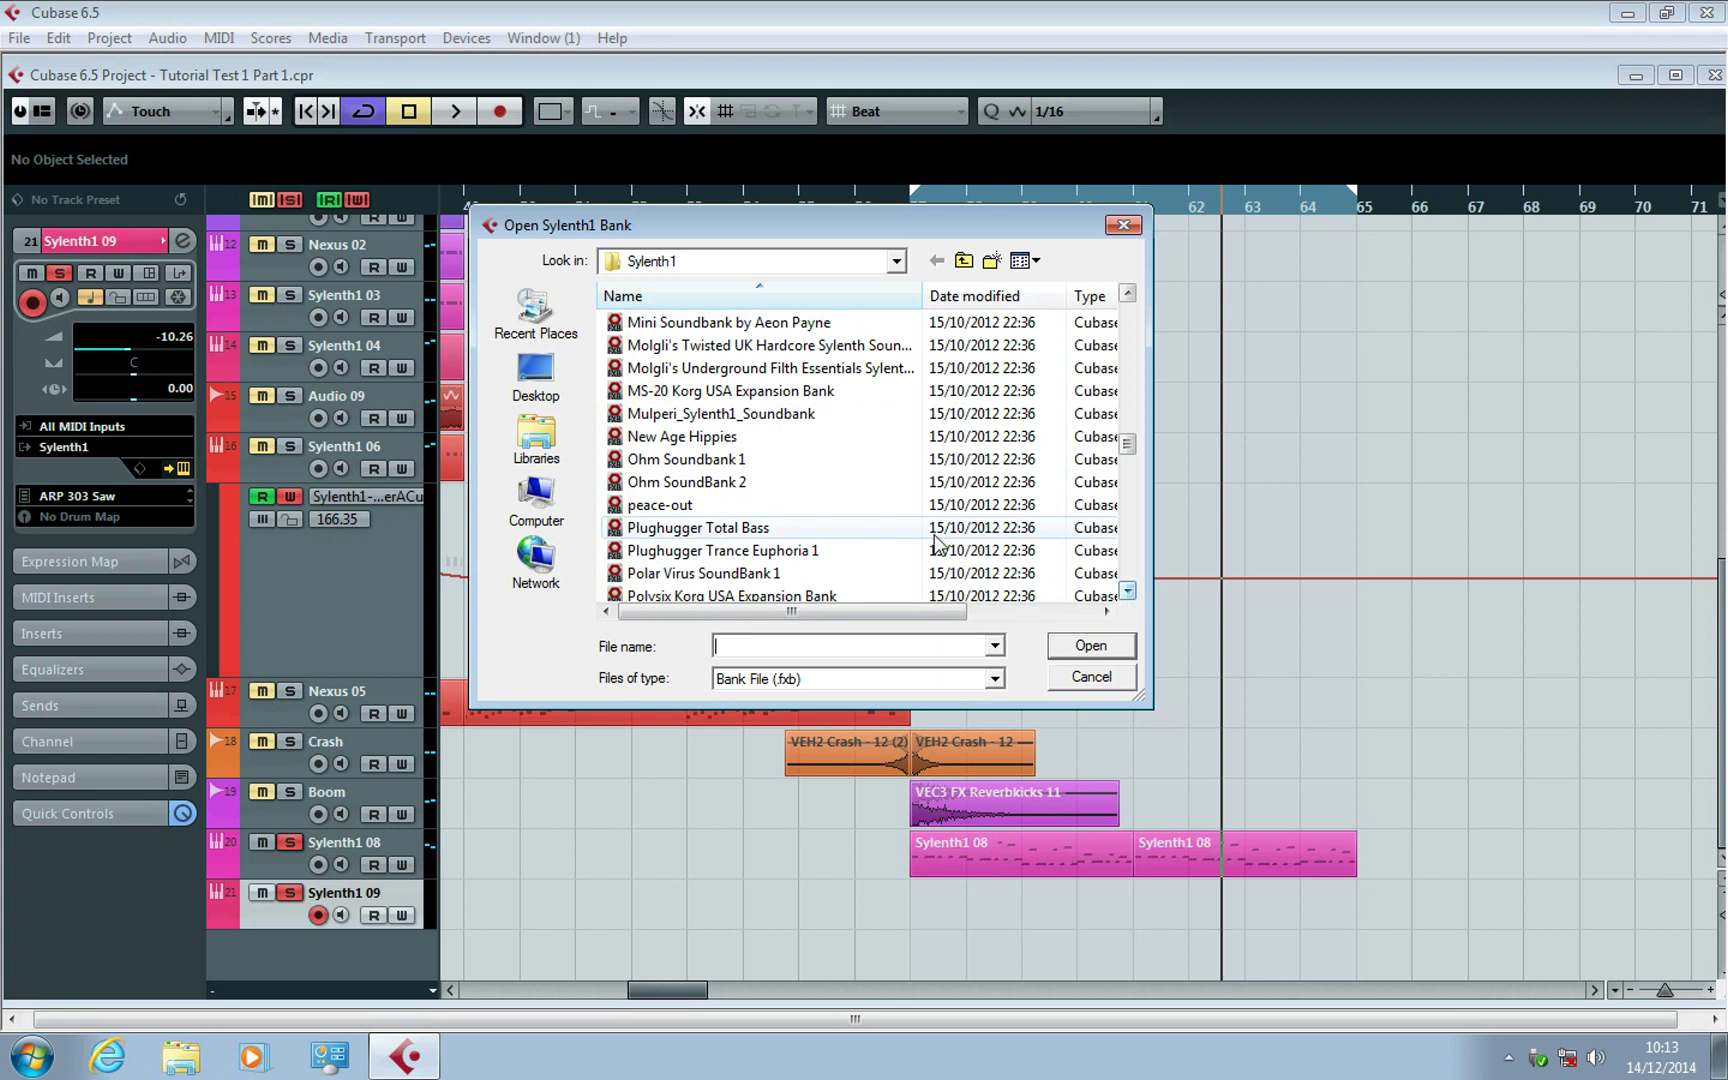
pyautogui.doubleClick(875, 529)
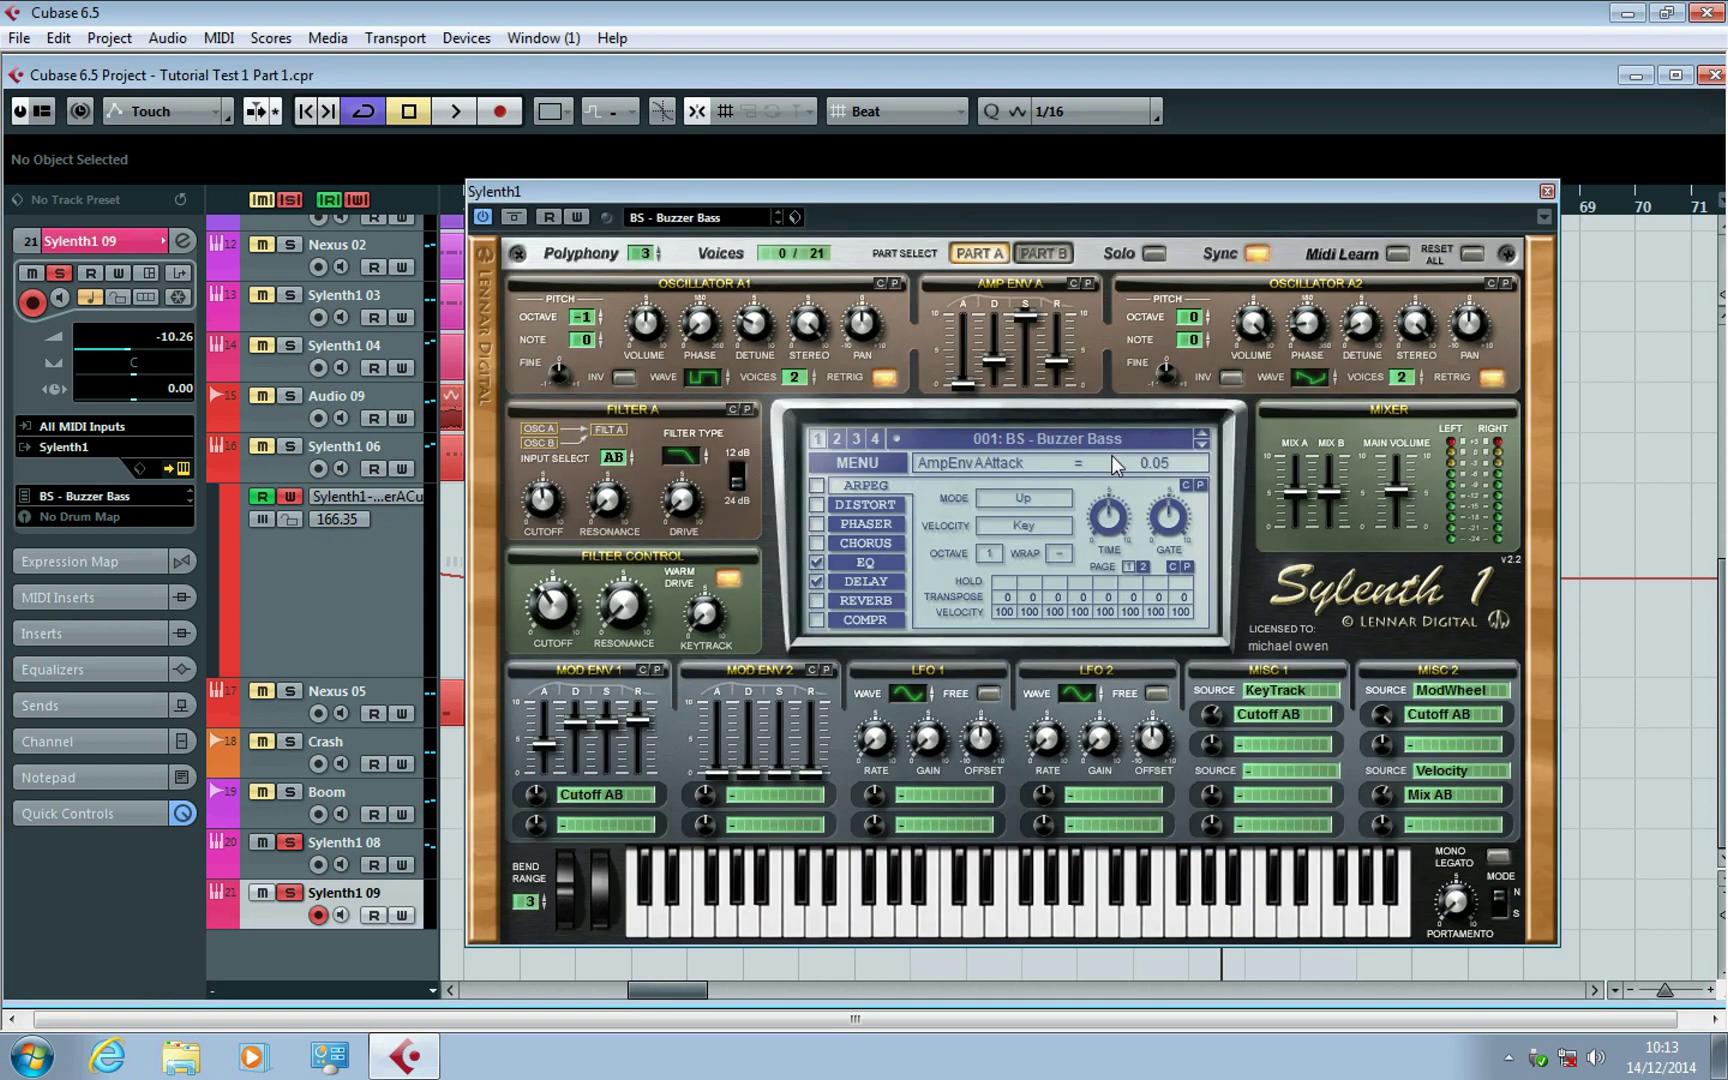
# Choose preset 033: LD - Euforic Plucker for the Sylenth1 09 track and close the instrument.
pyautogui.click(1065, 436)
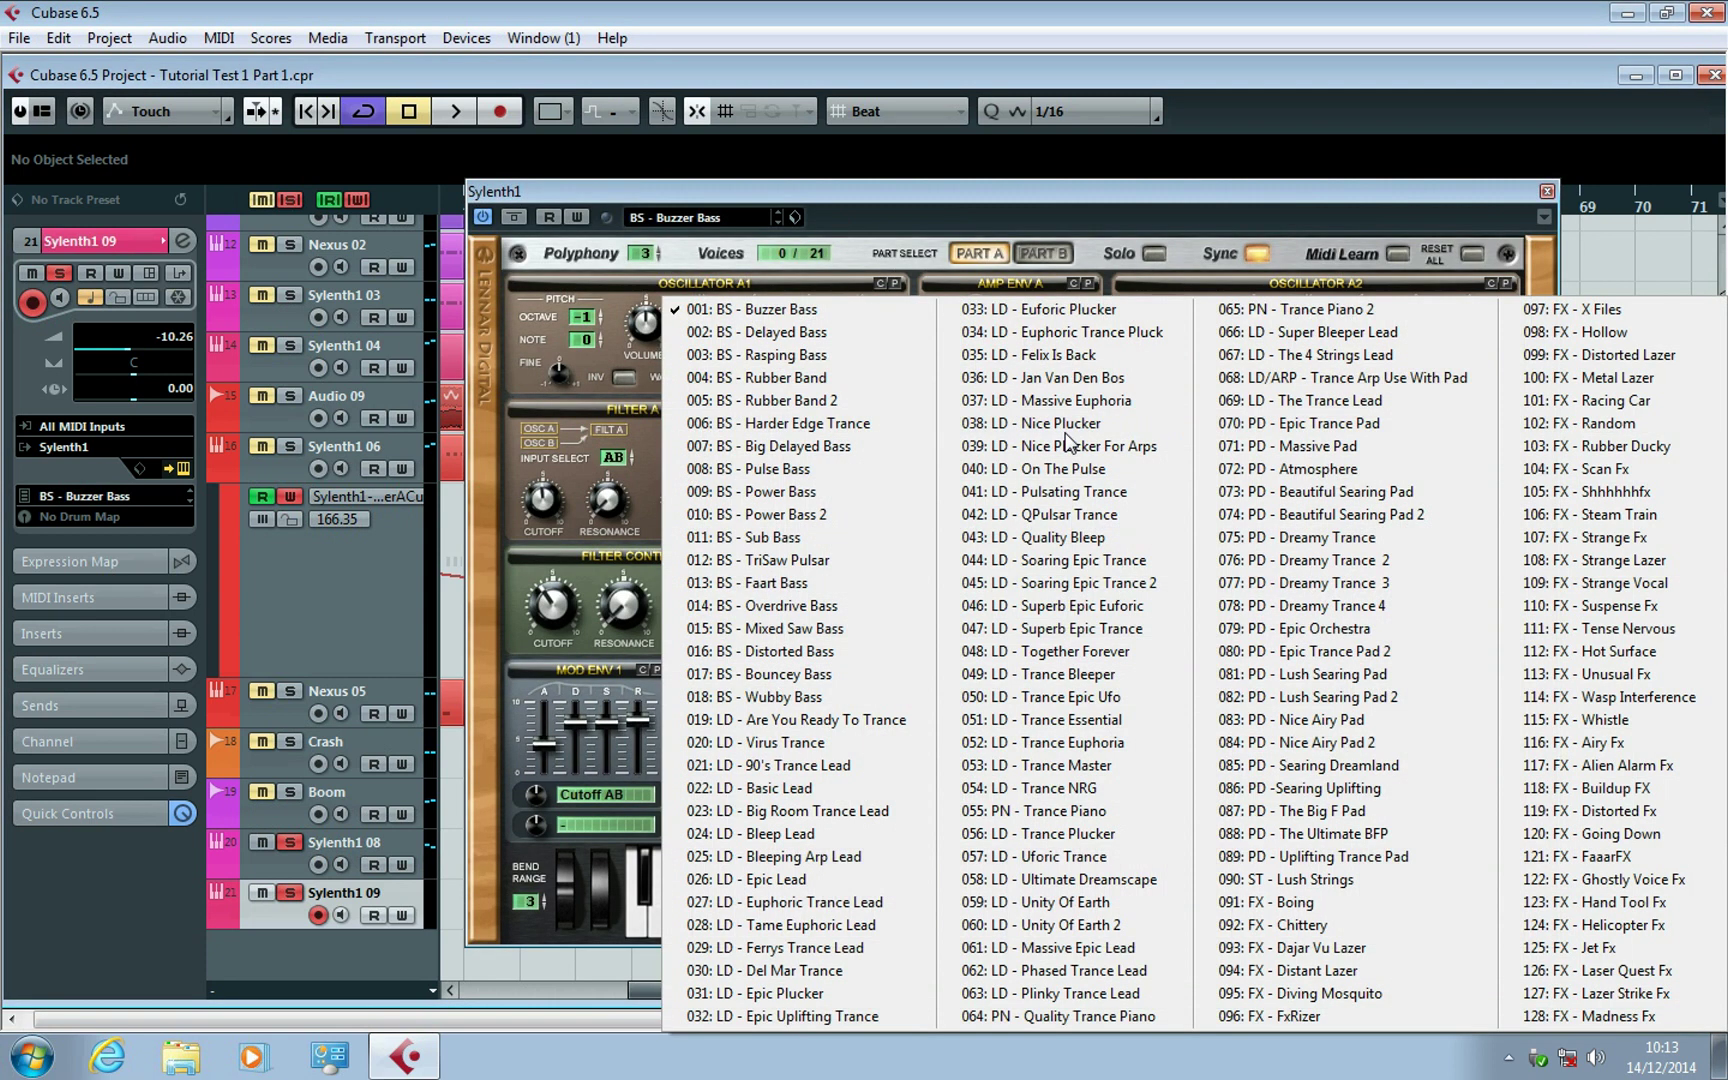
pyautogui.click(1090, 312)
pyautogui.click(1547, 190)
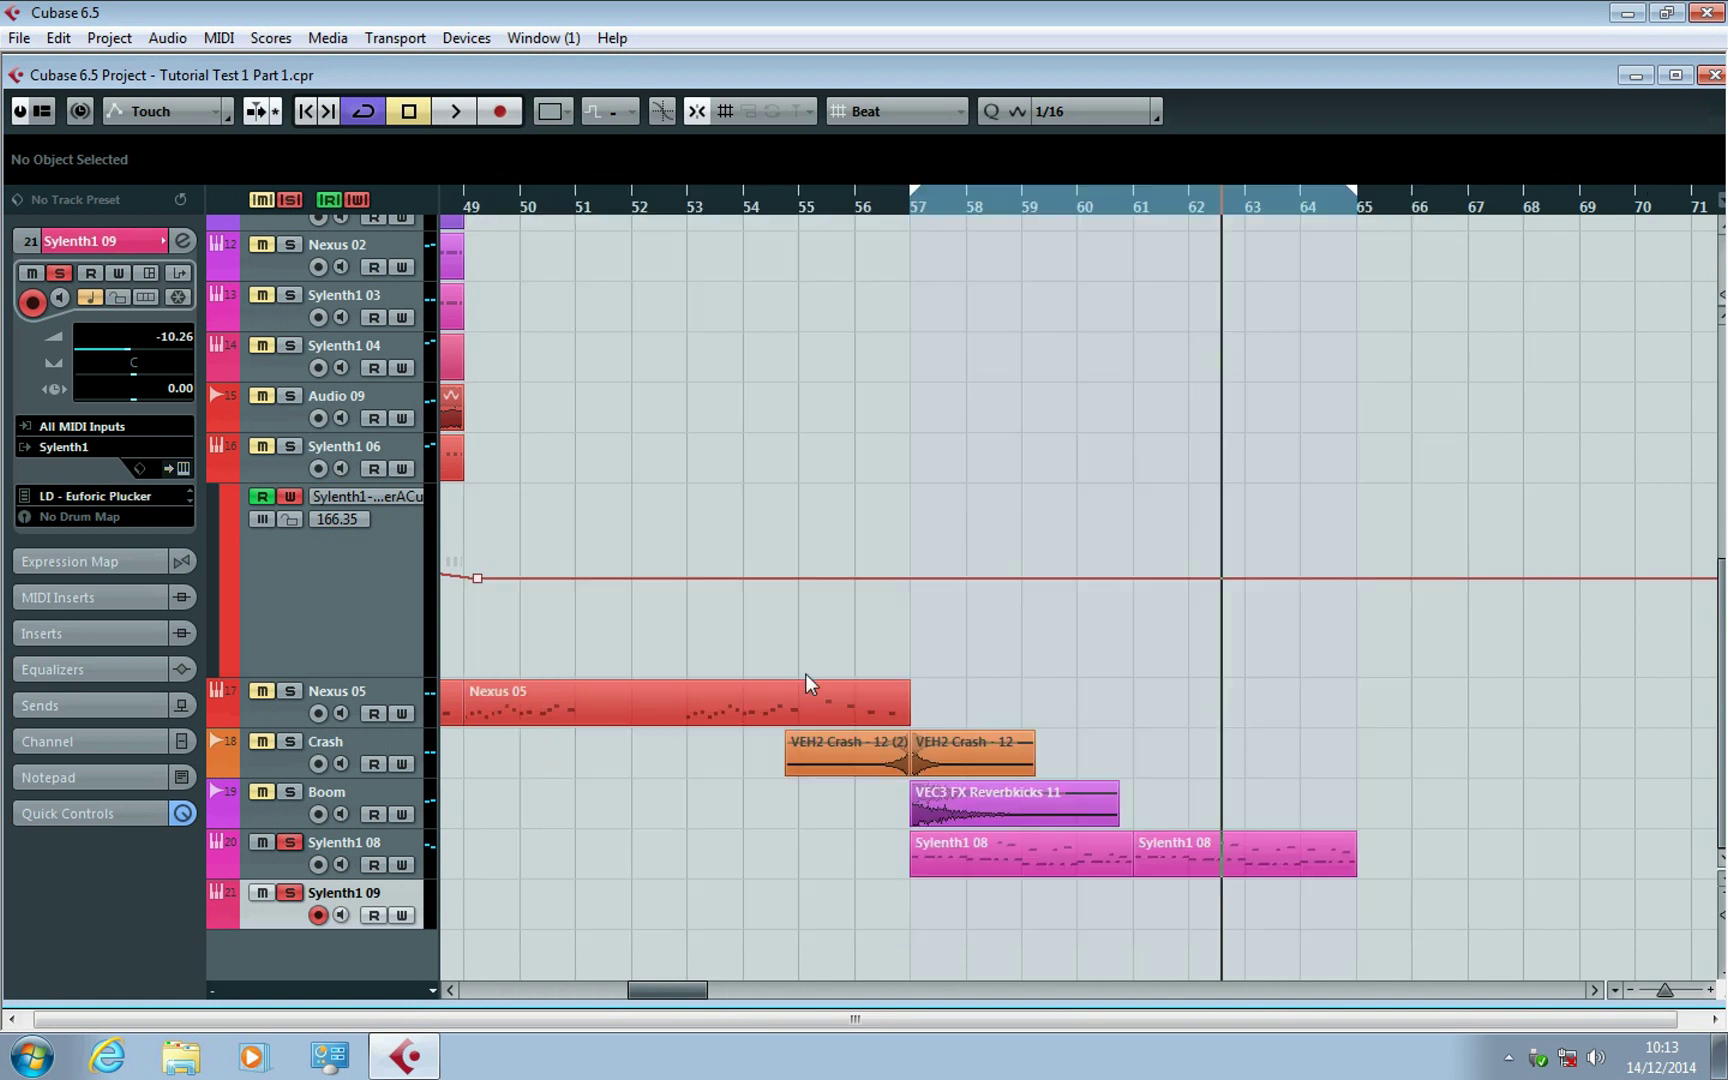
# Glue the two Sylenth1 08 parts into one eight-bar part and copy it to the Sylenth1 09 track at bar 57.
pyautogui.rightClick(1104, 855)
pyautogui.moveTo(1100, 866)
pyautogui.mouseDown()
pyautogui.moveTo(1072, 884)
pyautogui.moveTo(1099, 895)
pyautogui.moveTo(1076, 884)
pyautogui.mouseUp()
pyautogui.click(1190, 857)
pyautogui.click(1163, 861)
pyautogui.rightClick(1157, 862)
pyautogui.click(1156, 862)
pyautogui.click(1079, 860)
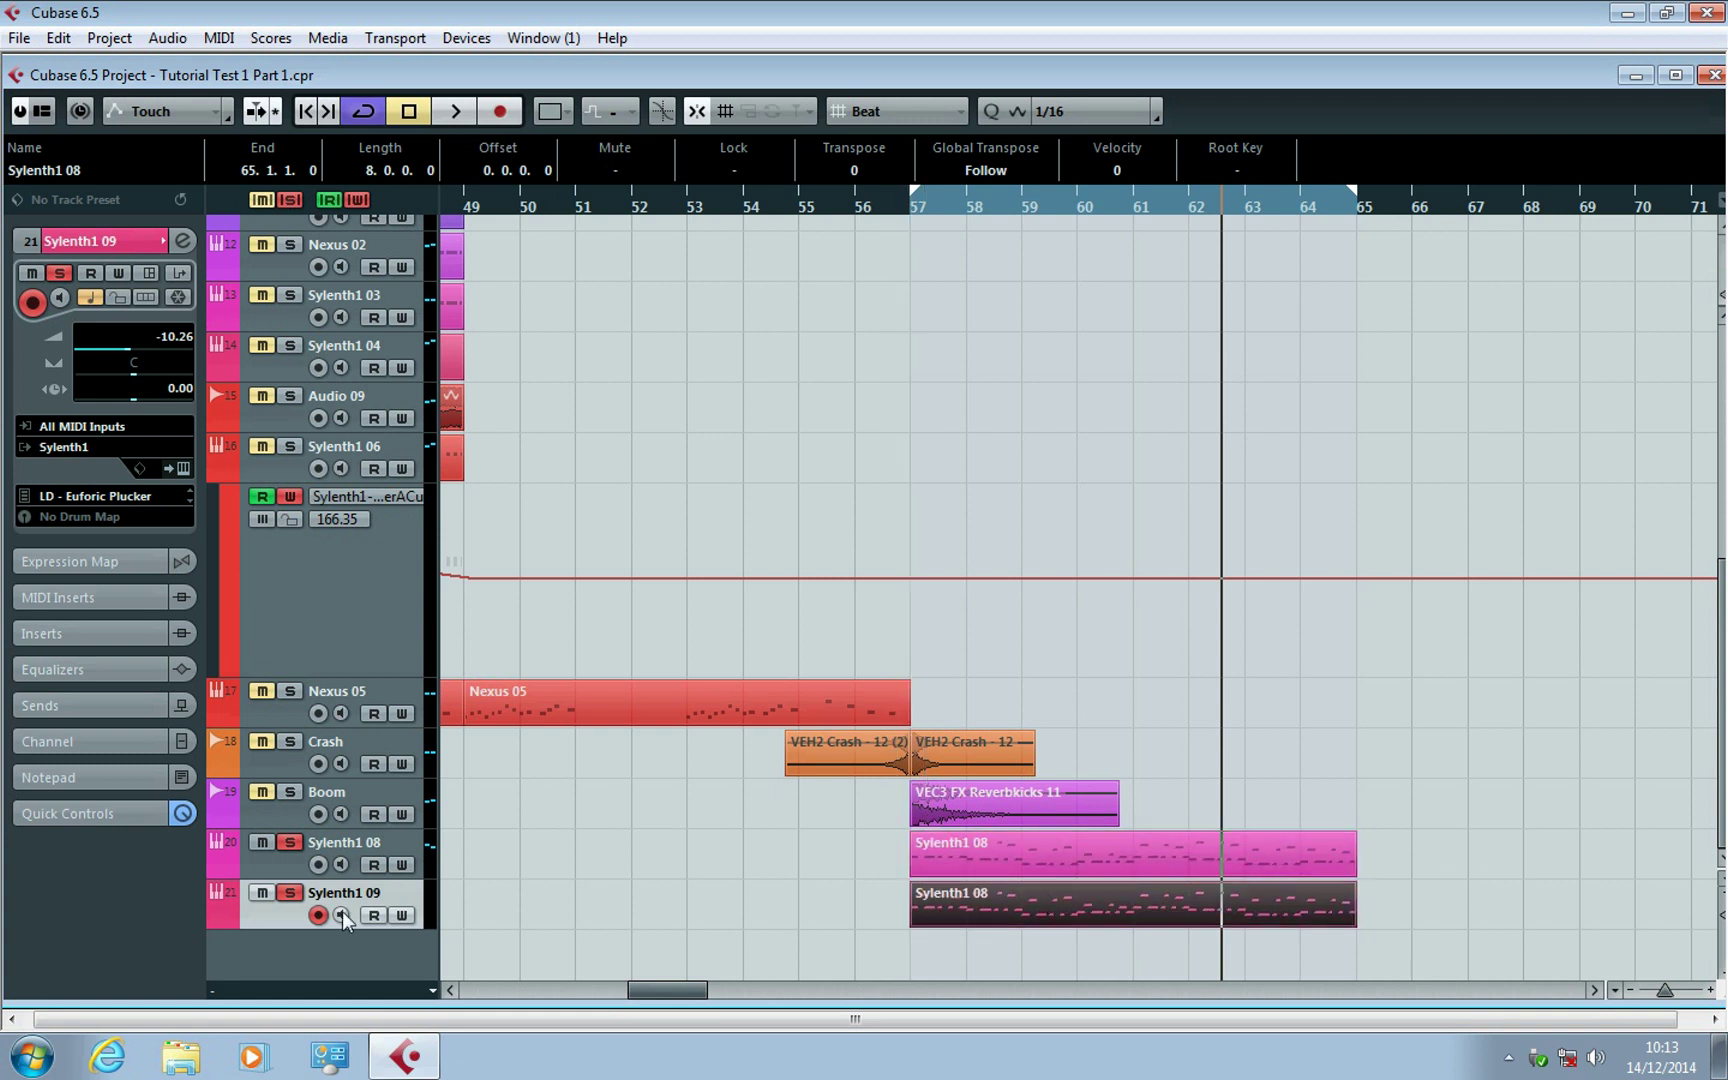
# Play the layered lead from bar 57 and open the Sylenth1 09 instrument.
pyautogui.click(903, 215)
pyautogui.press('space')
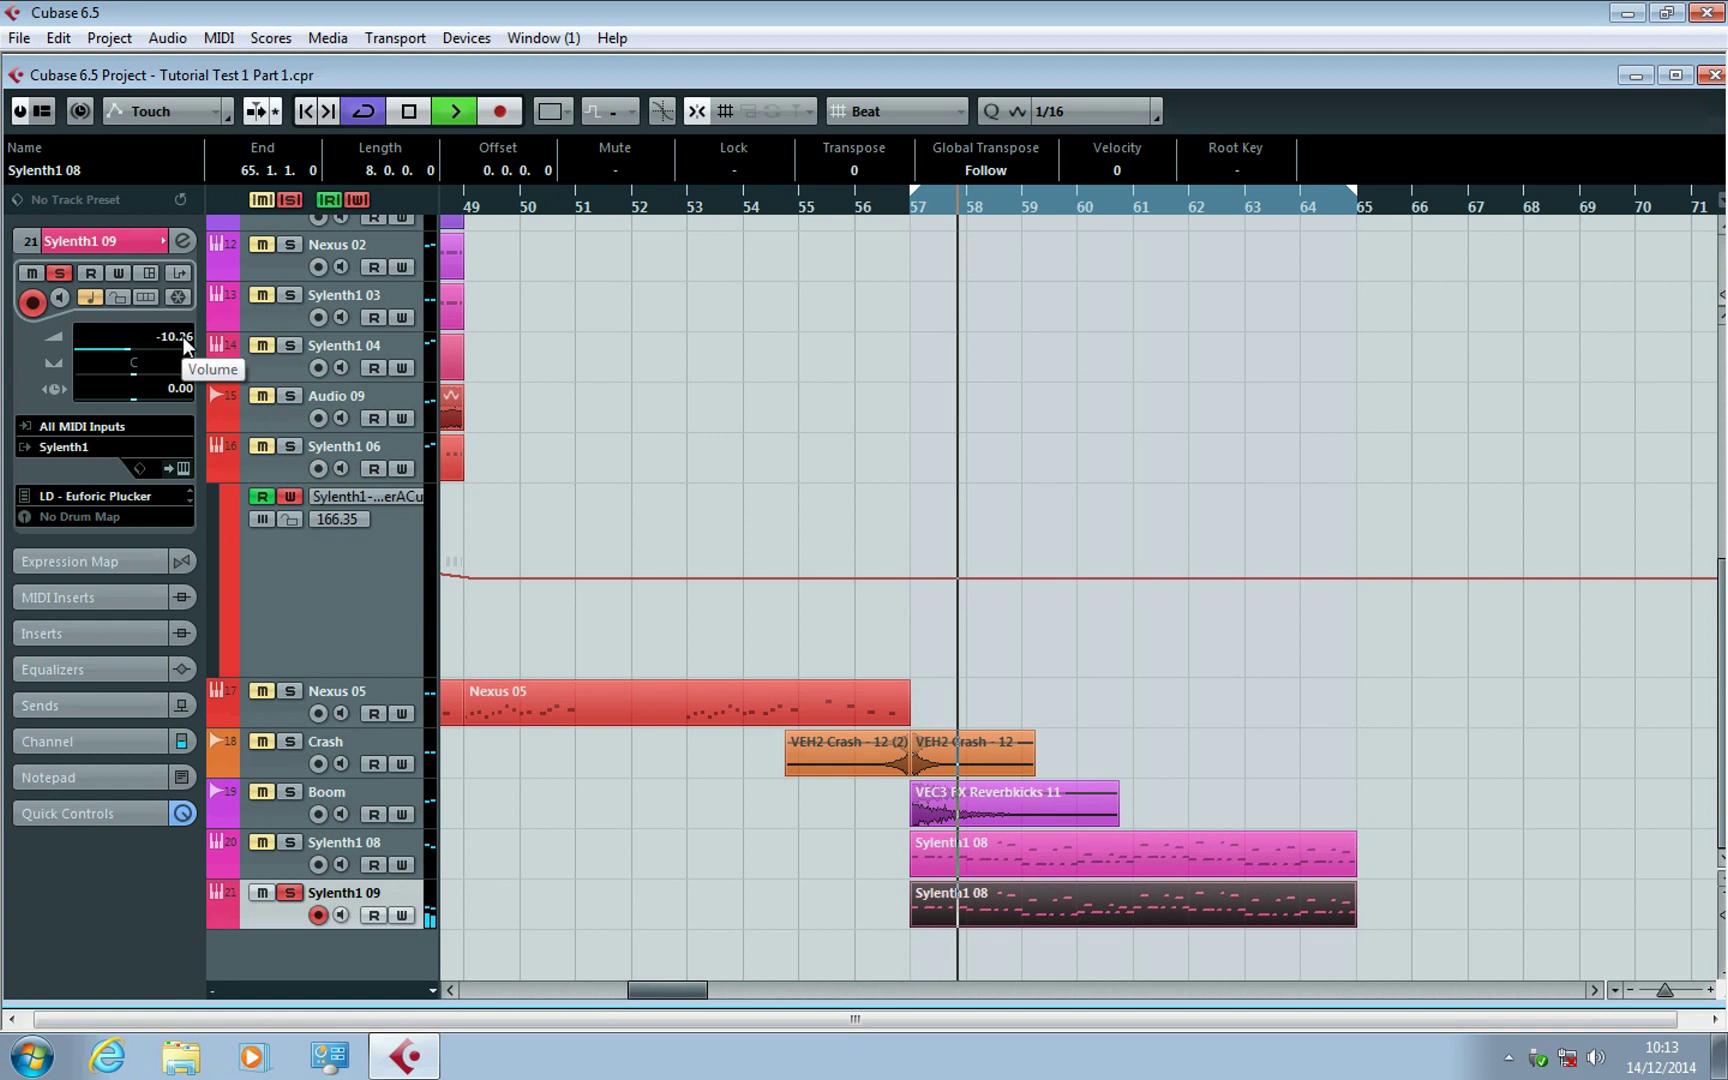
pyautogui.click(182, 467)
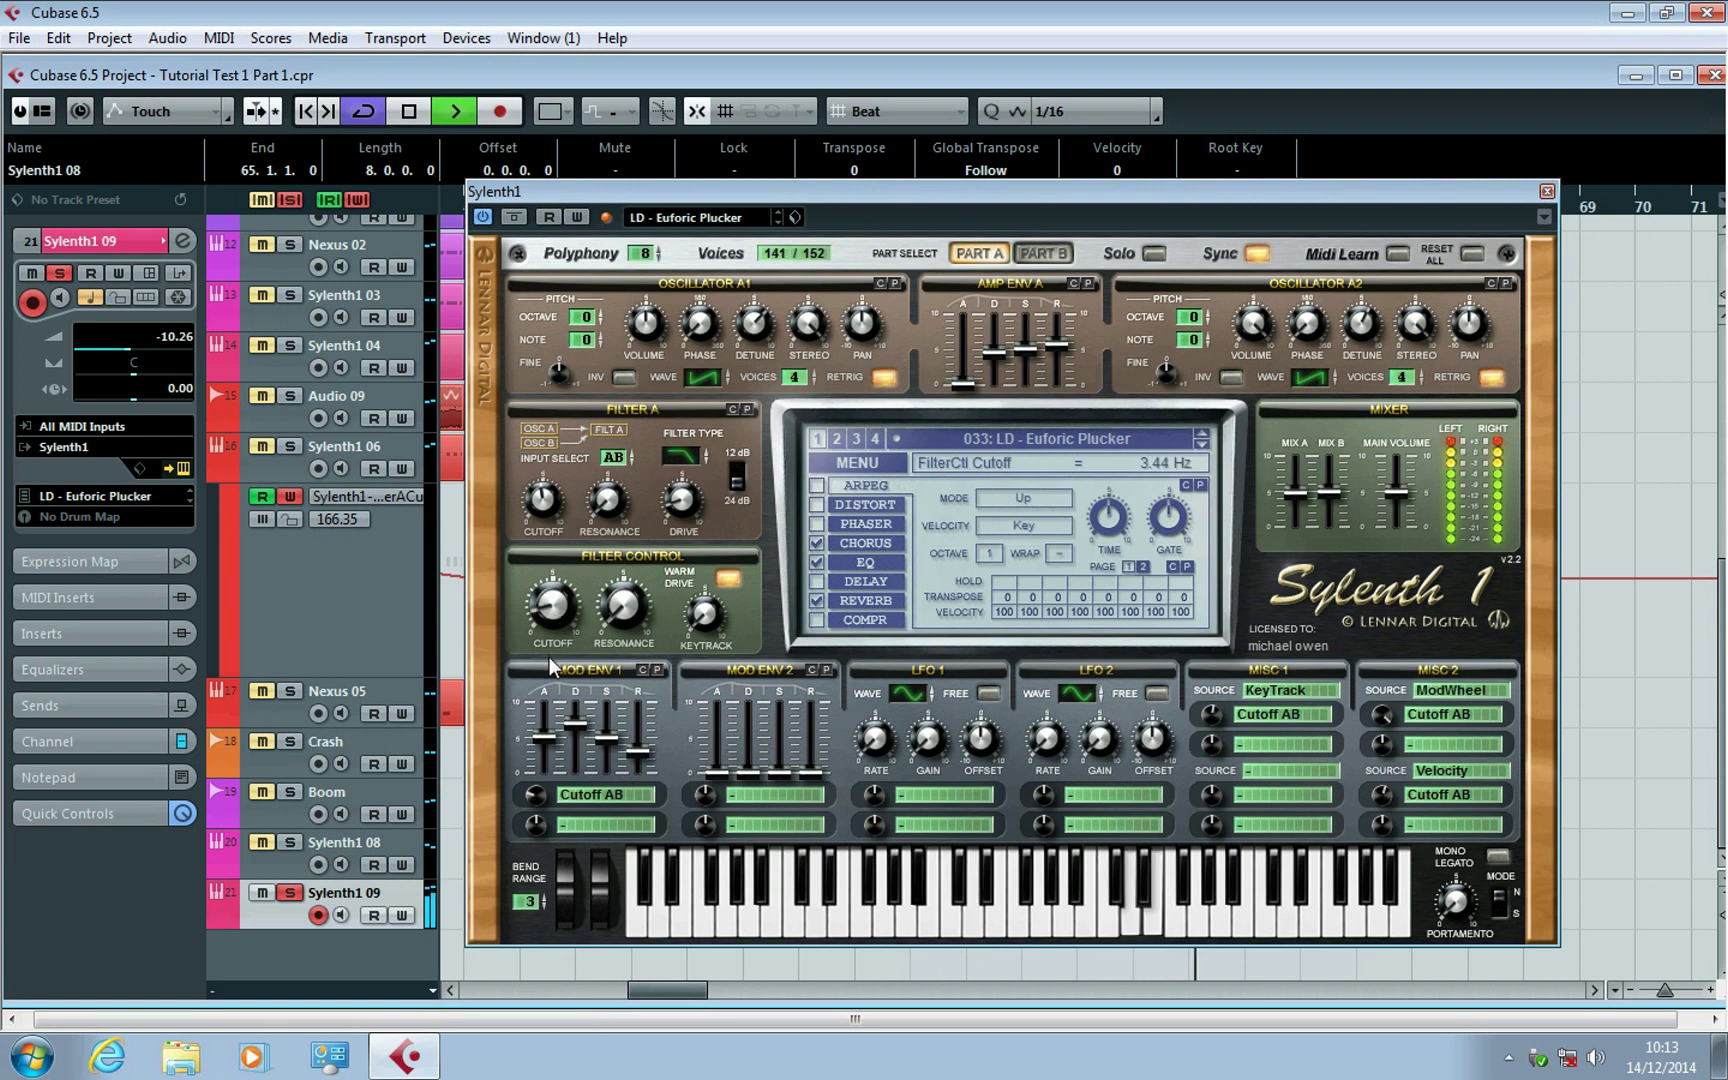
# Solo Sylenth1 08 alongside Sylenth1 09, audition presets up to LD - Pulsating Trance, and set Sylenth1 09's track volume to -16.11.
pyautogui.click(291, 846)
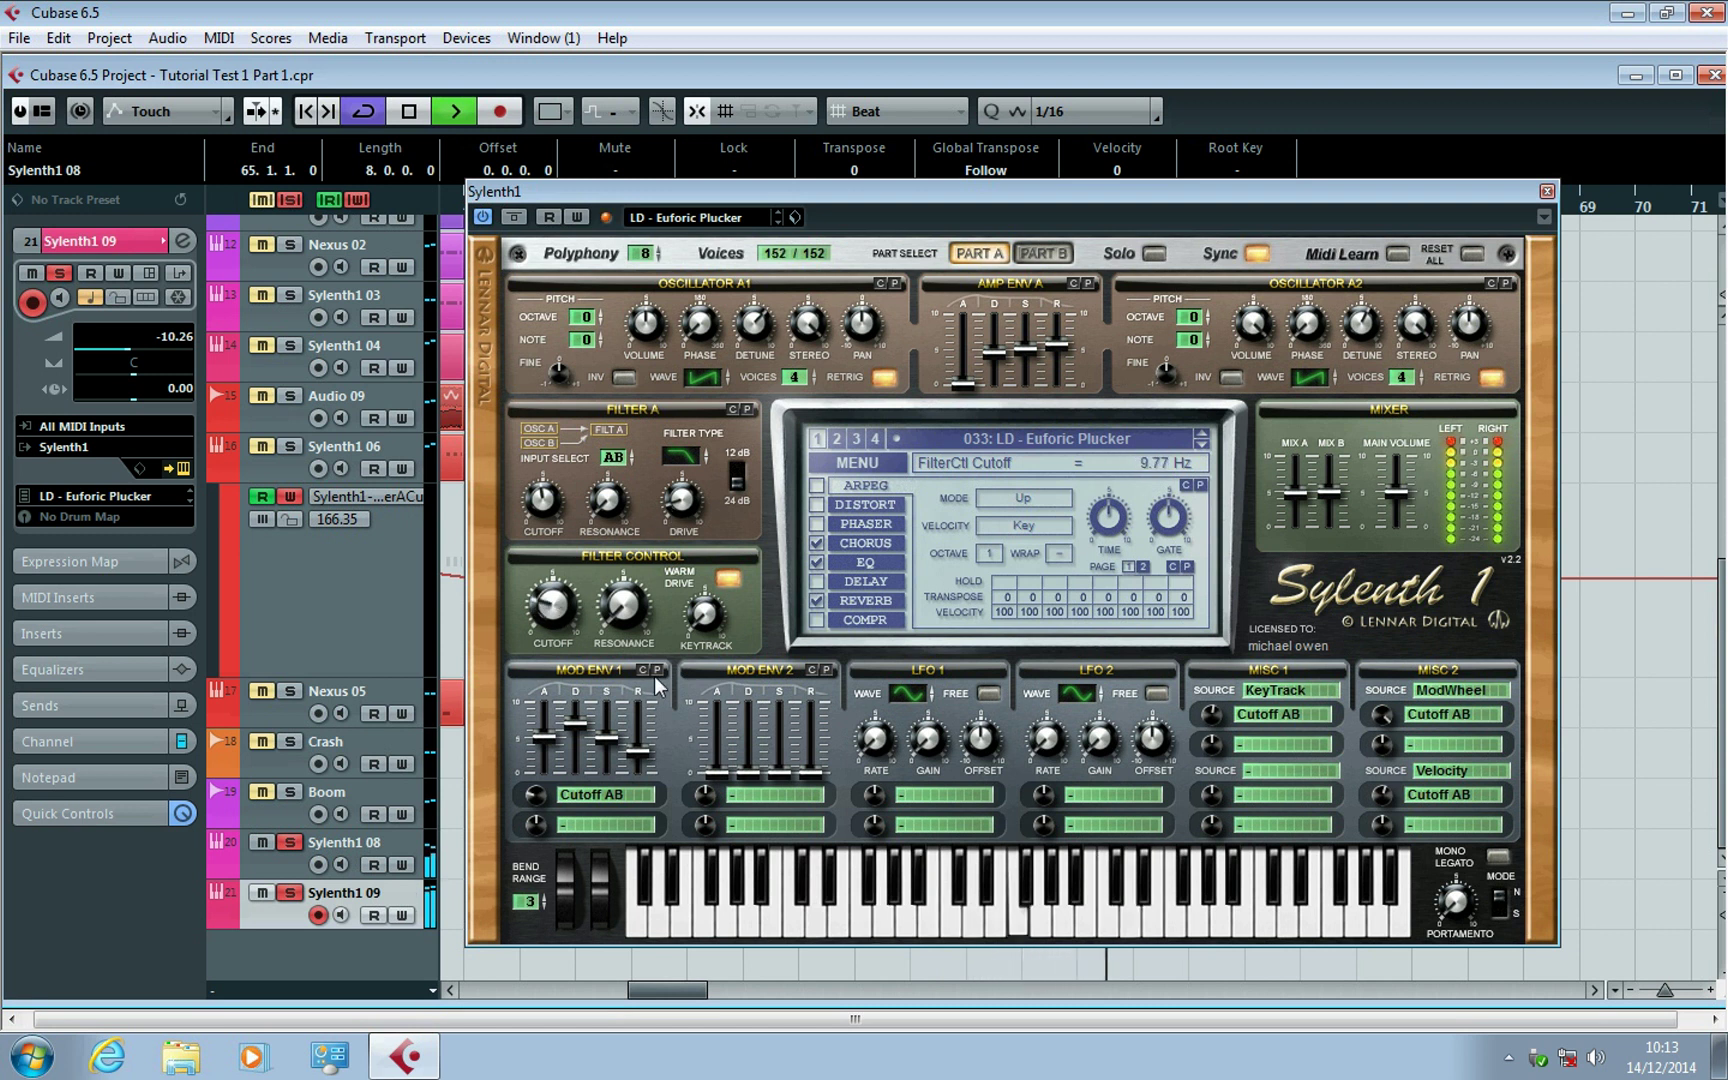
pyautogui.click(1203, 446)
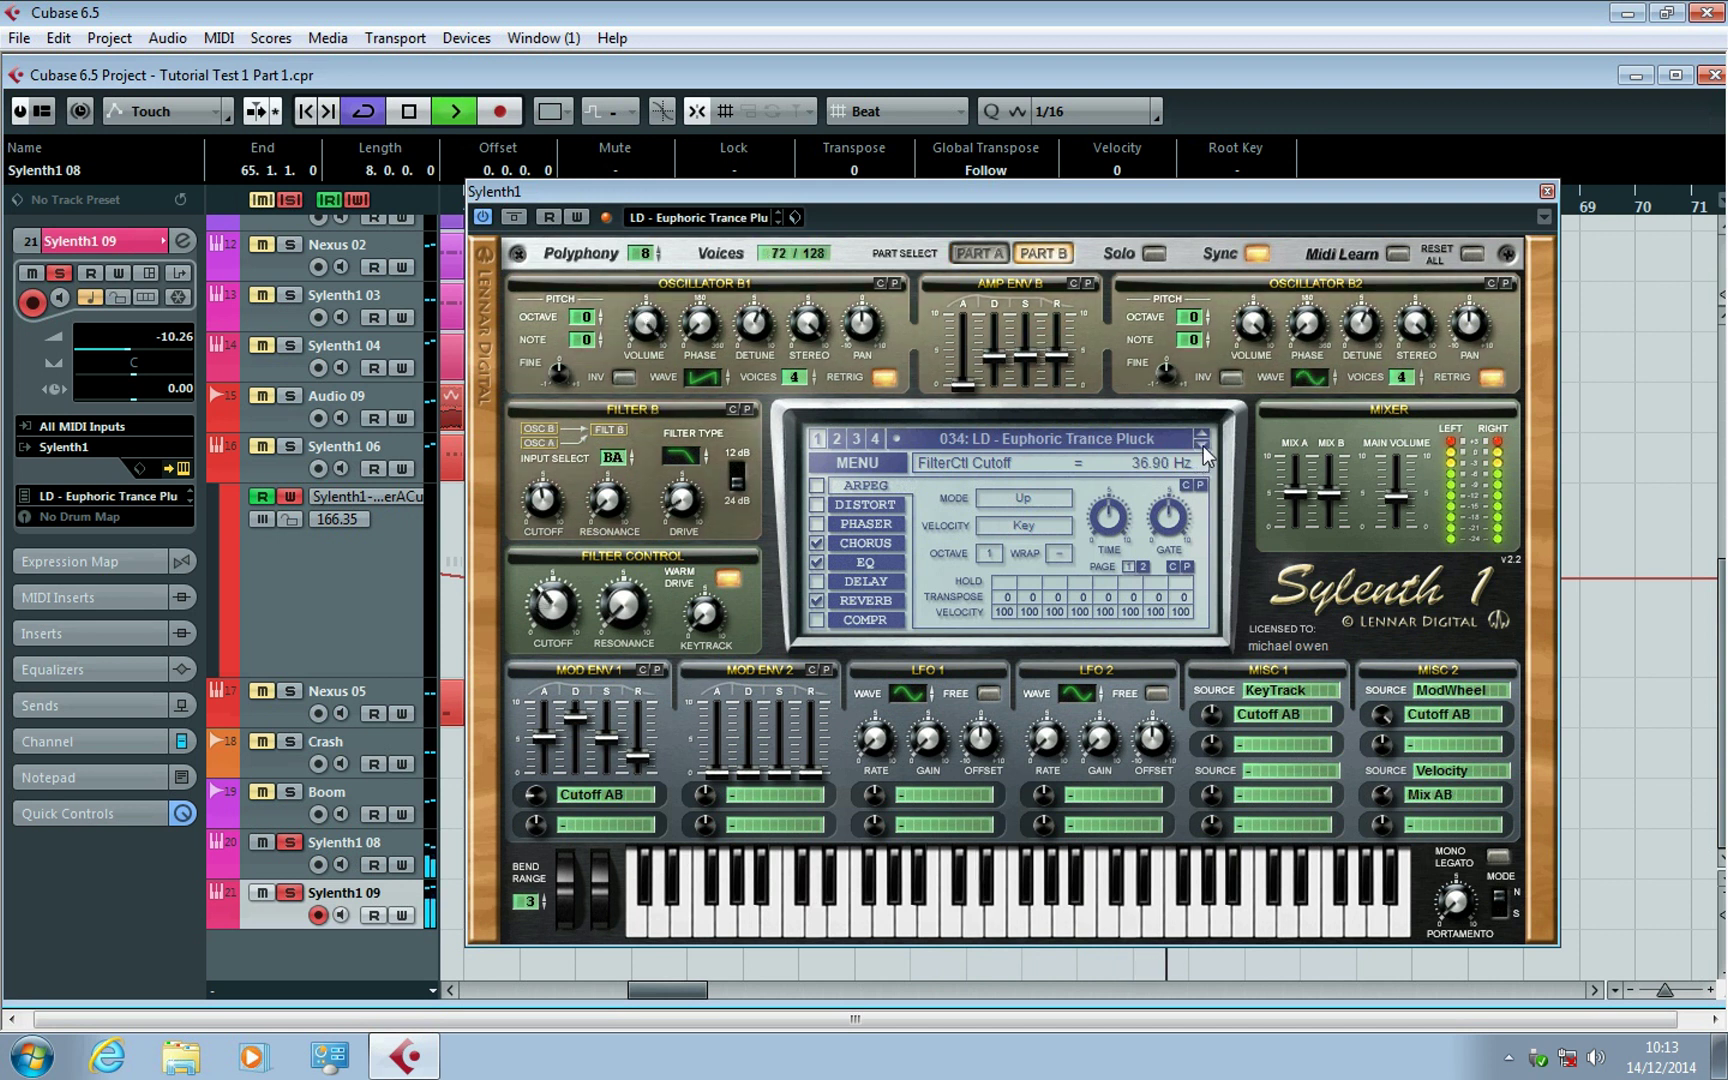
pyautogui.click(1203, 446)
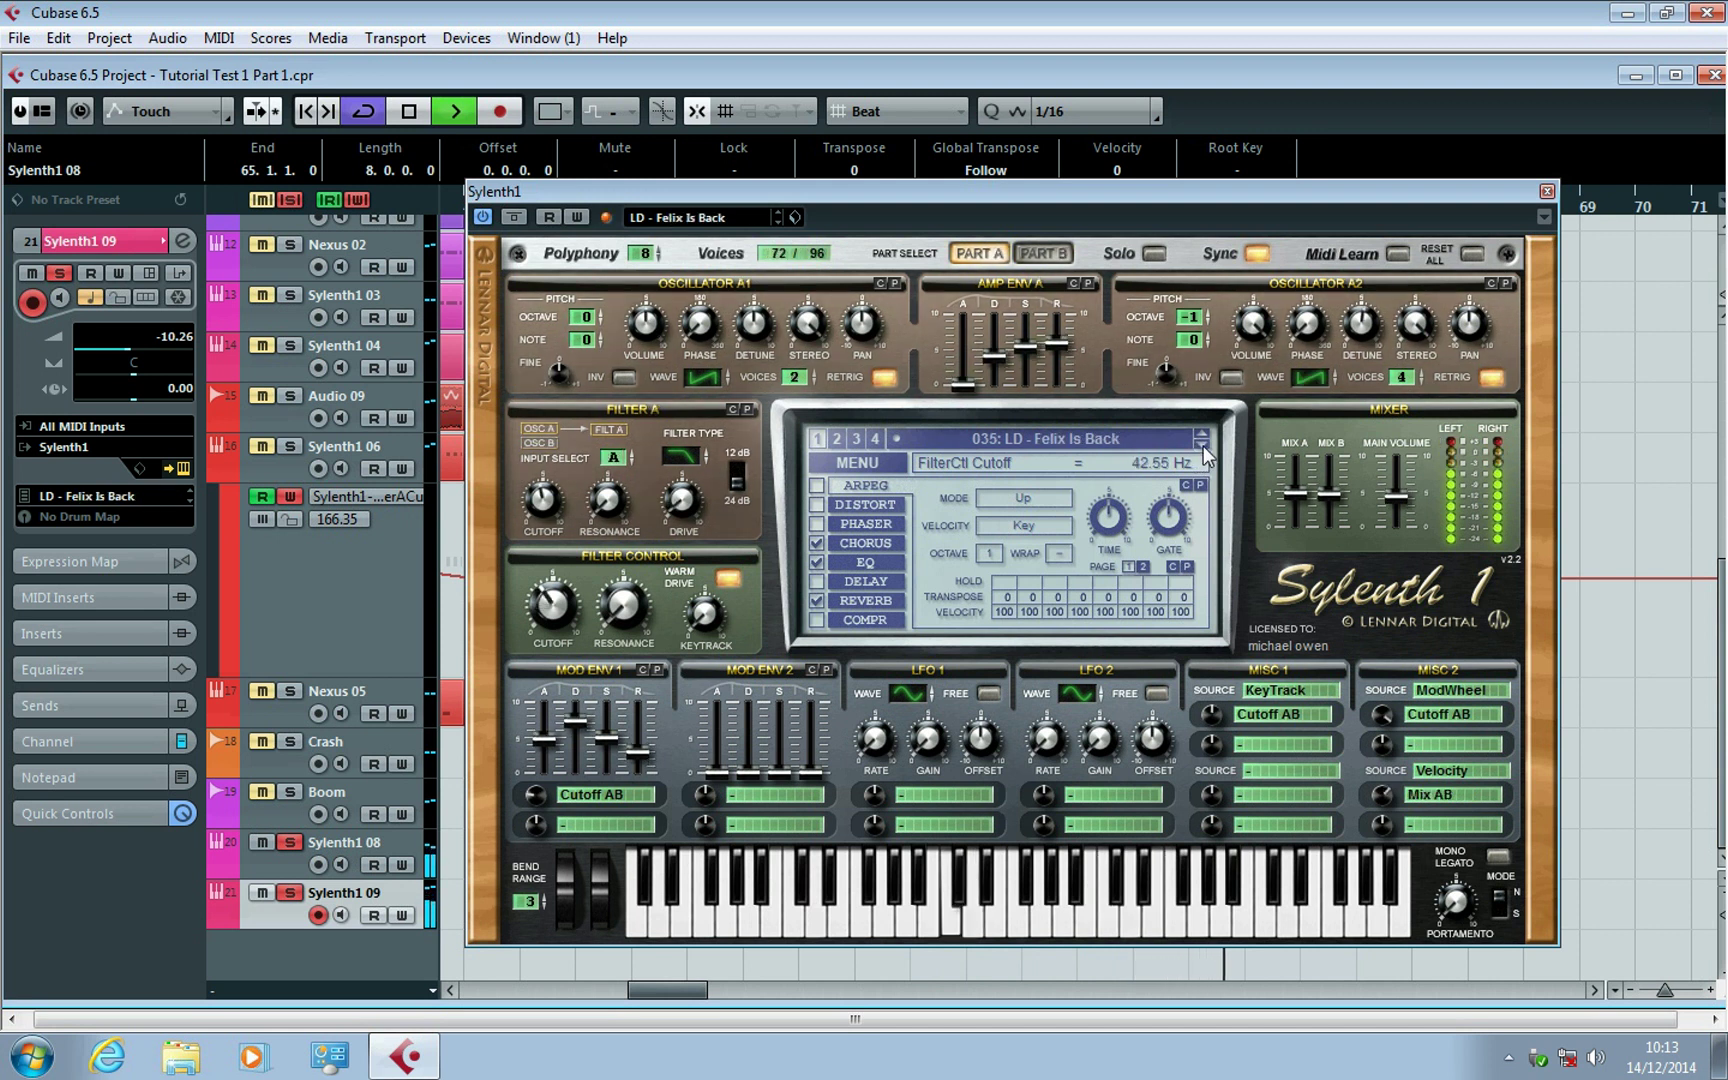
pyautogui.click(1203, 446)
pyautogui.click(1203, 446)
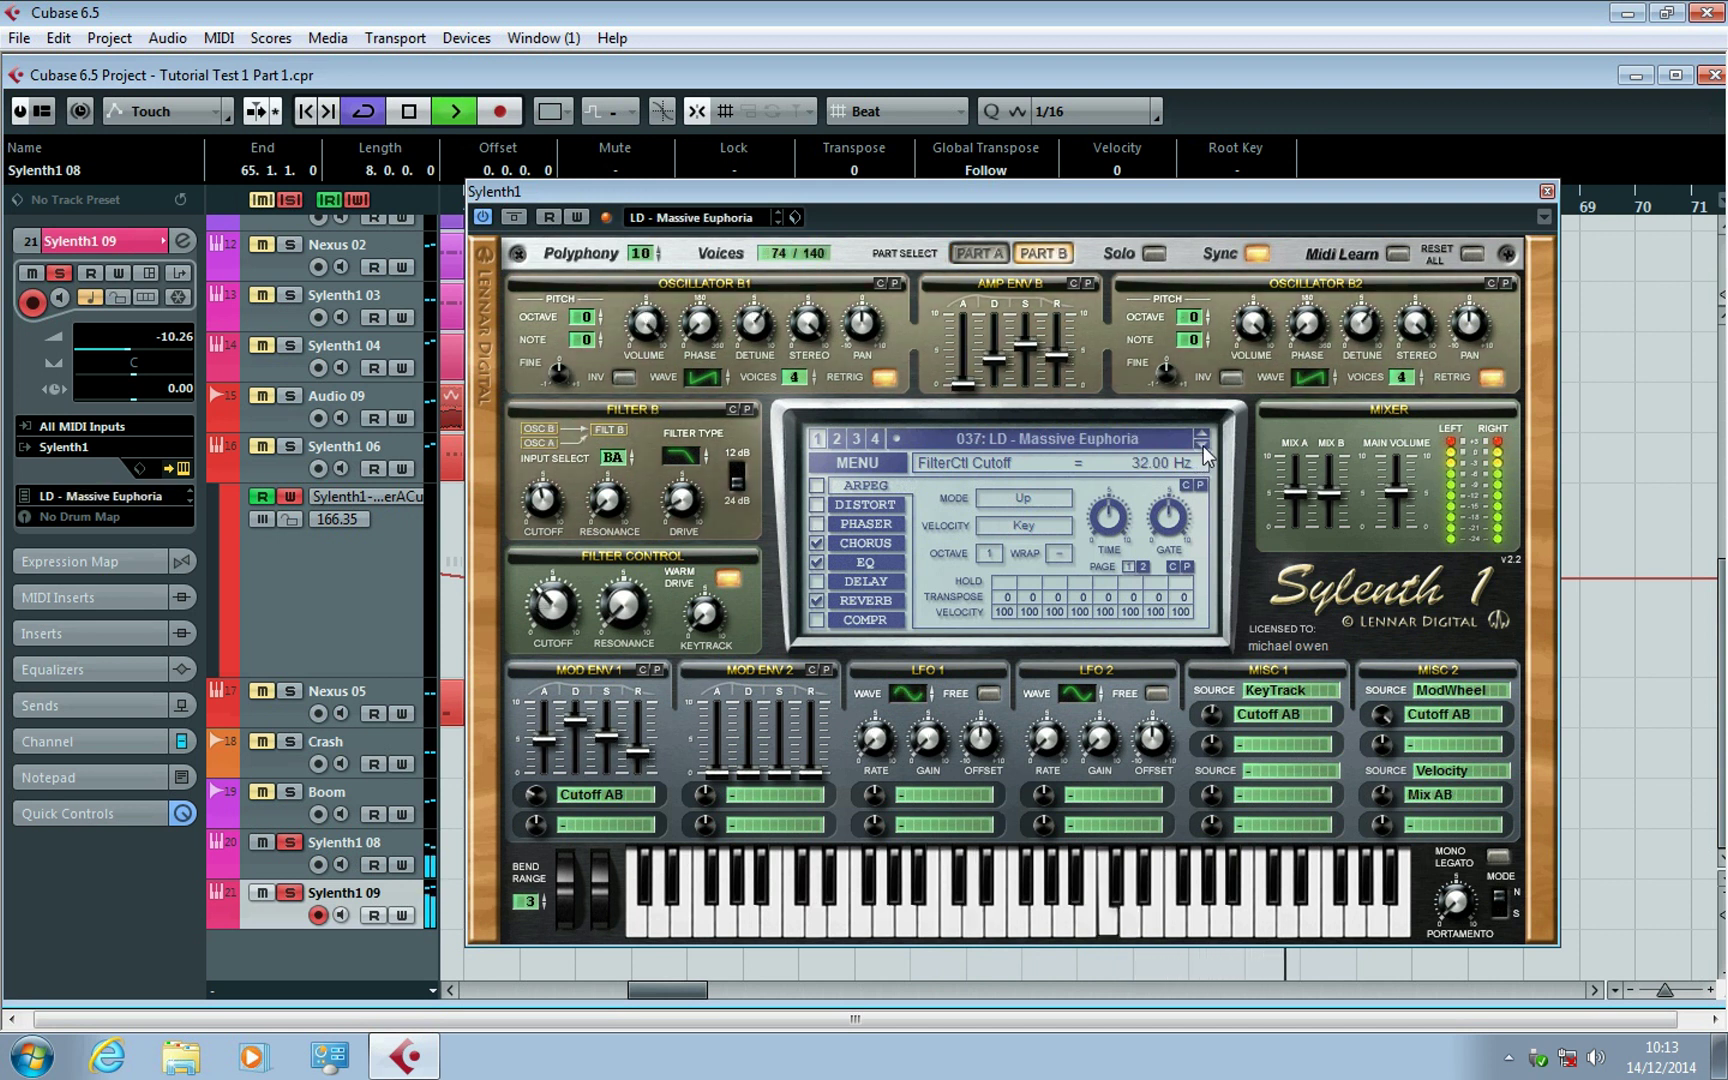
pyautogui.click(1203, 446)
pyautogui.click(1203, 446)
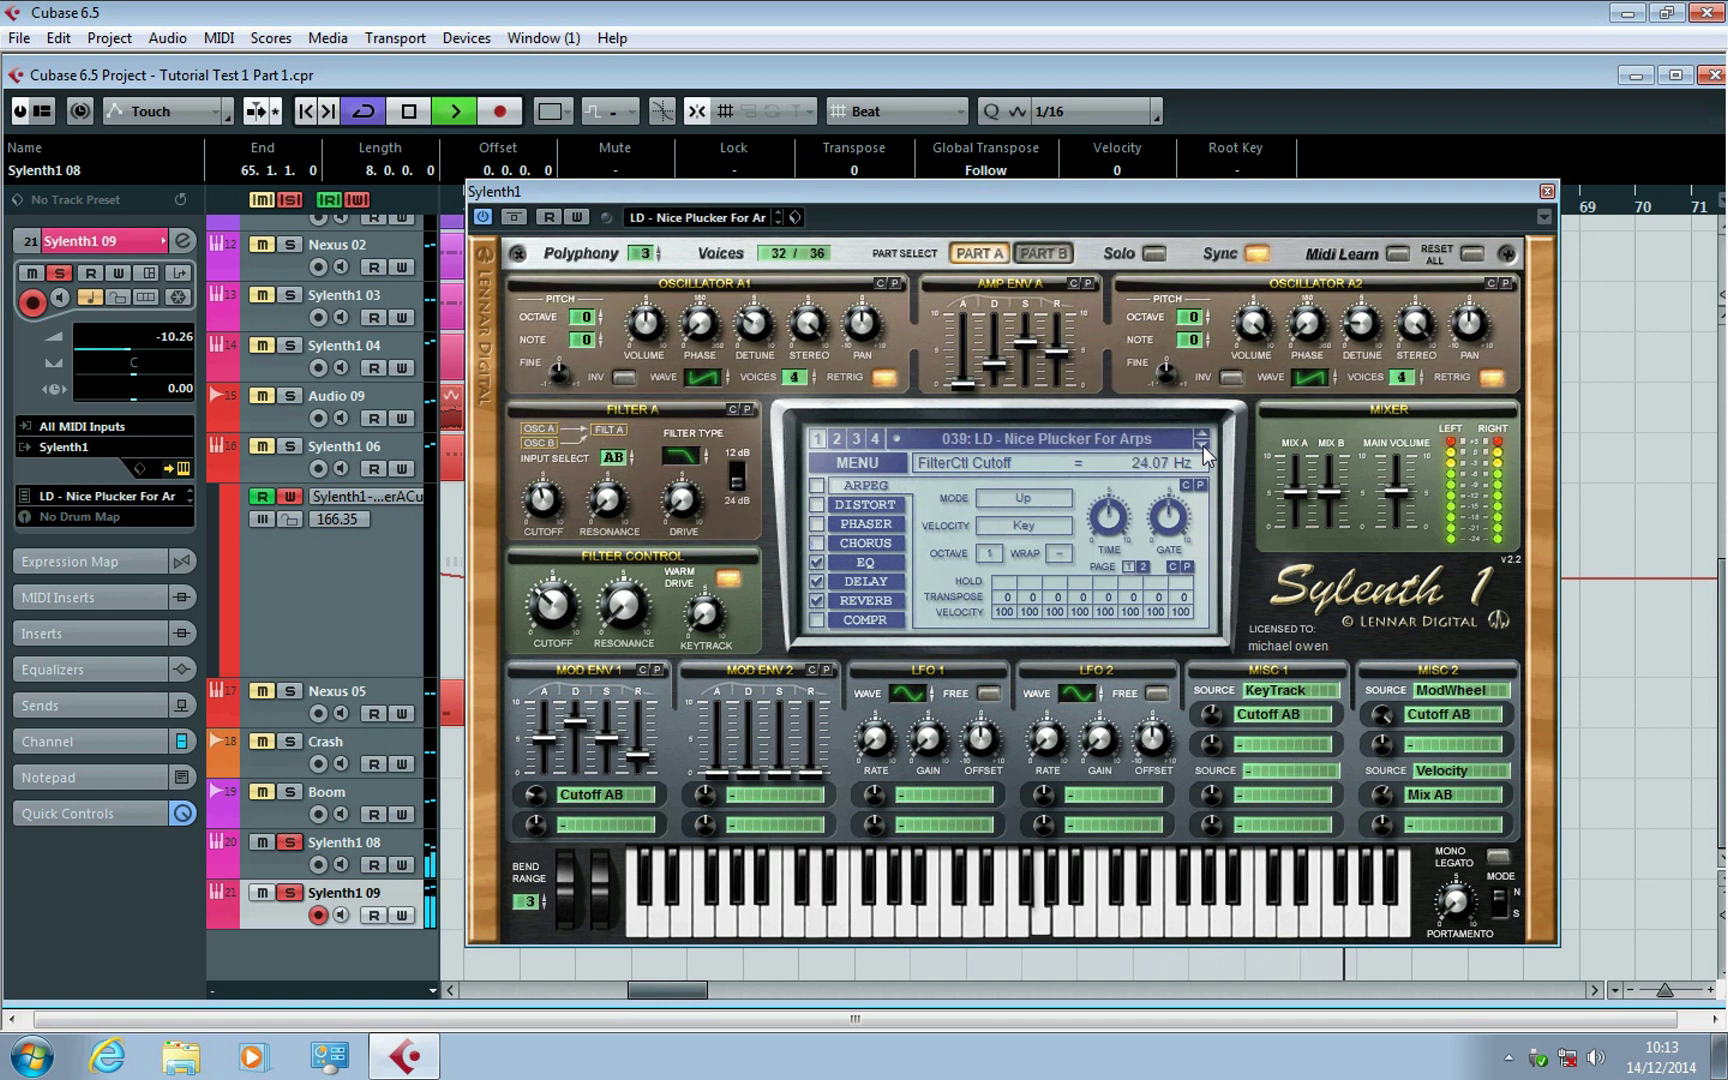
pyautogui.click(1203, 446)
pyautogui.moveTo(112, 351); pyautogui.dragTo(113, 350)
pyautogui.click(1203, 443)
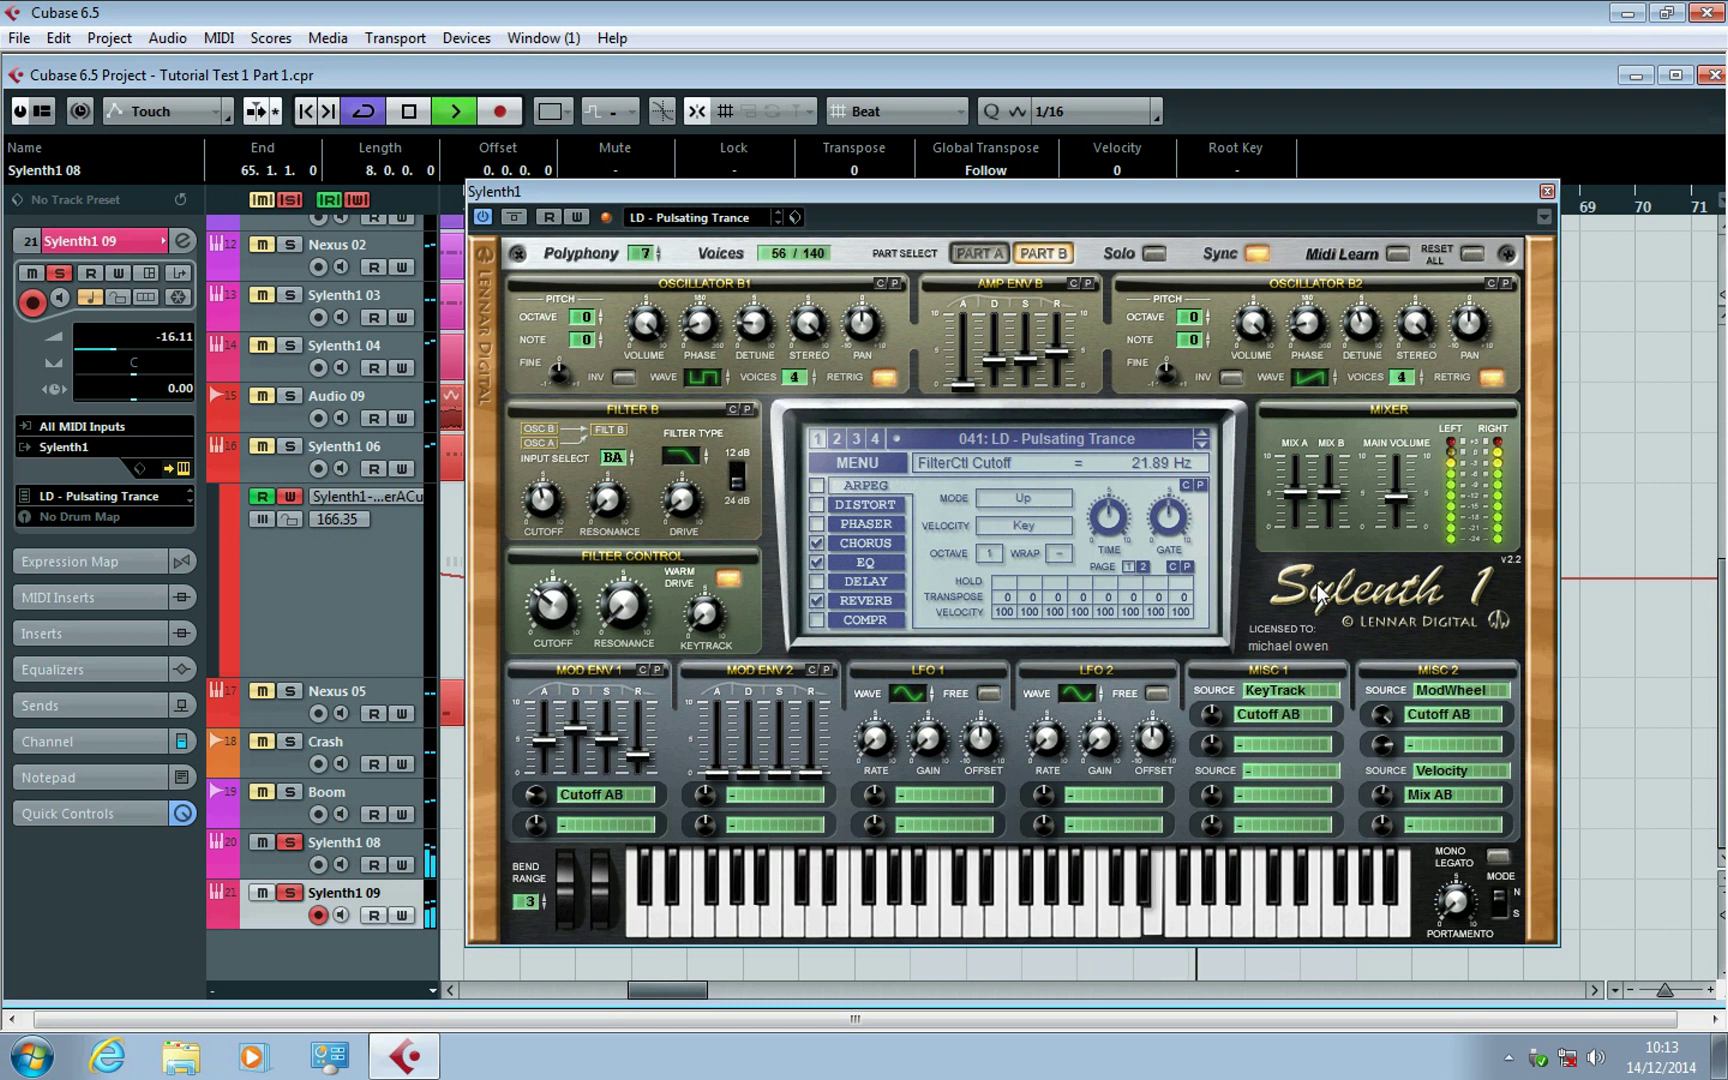
# Switch off the reverb in the Pulsating Trance preset and lower the synth's main volume to 3.68.
pyautogui.click(816, 602)
pyautogui.click(1404, 510)
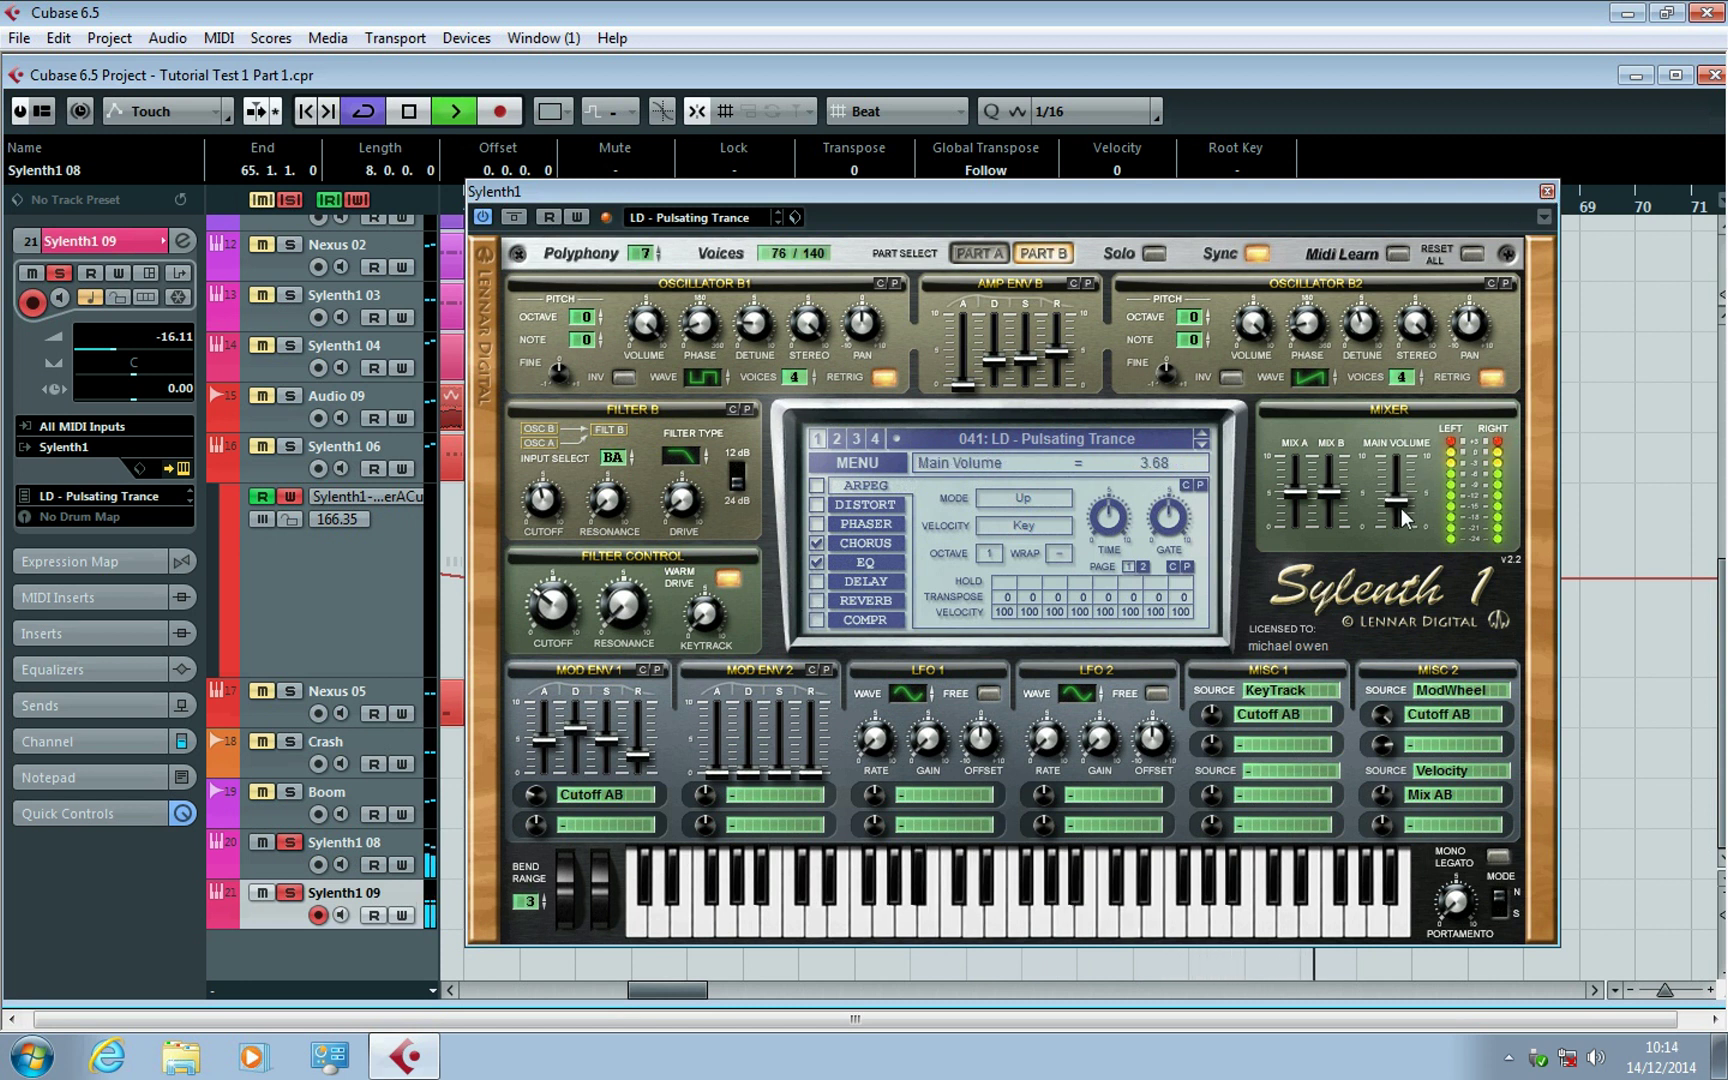
pyautogui.click(1547, 191)
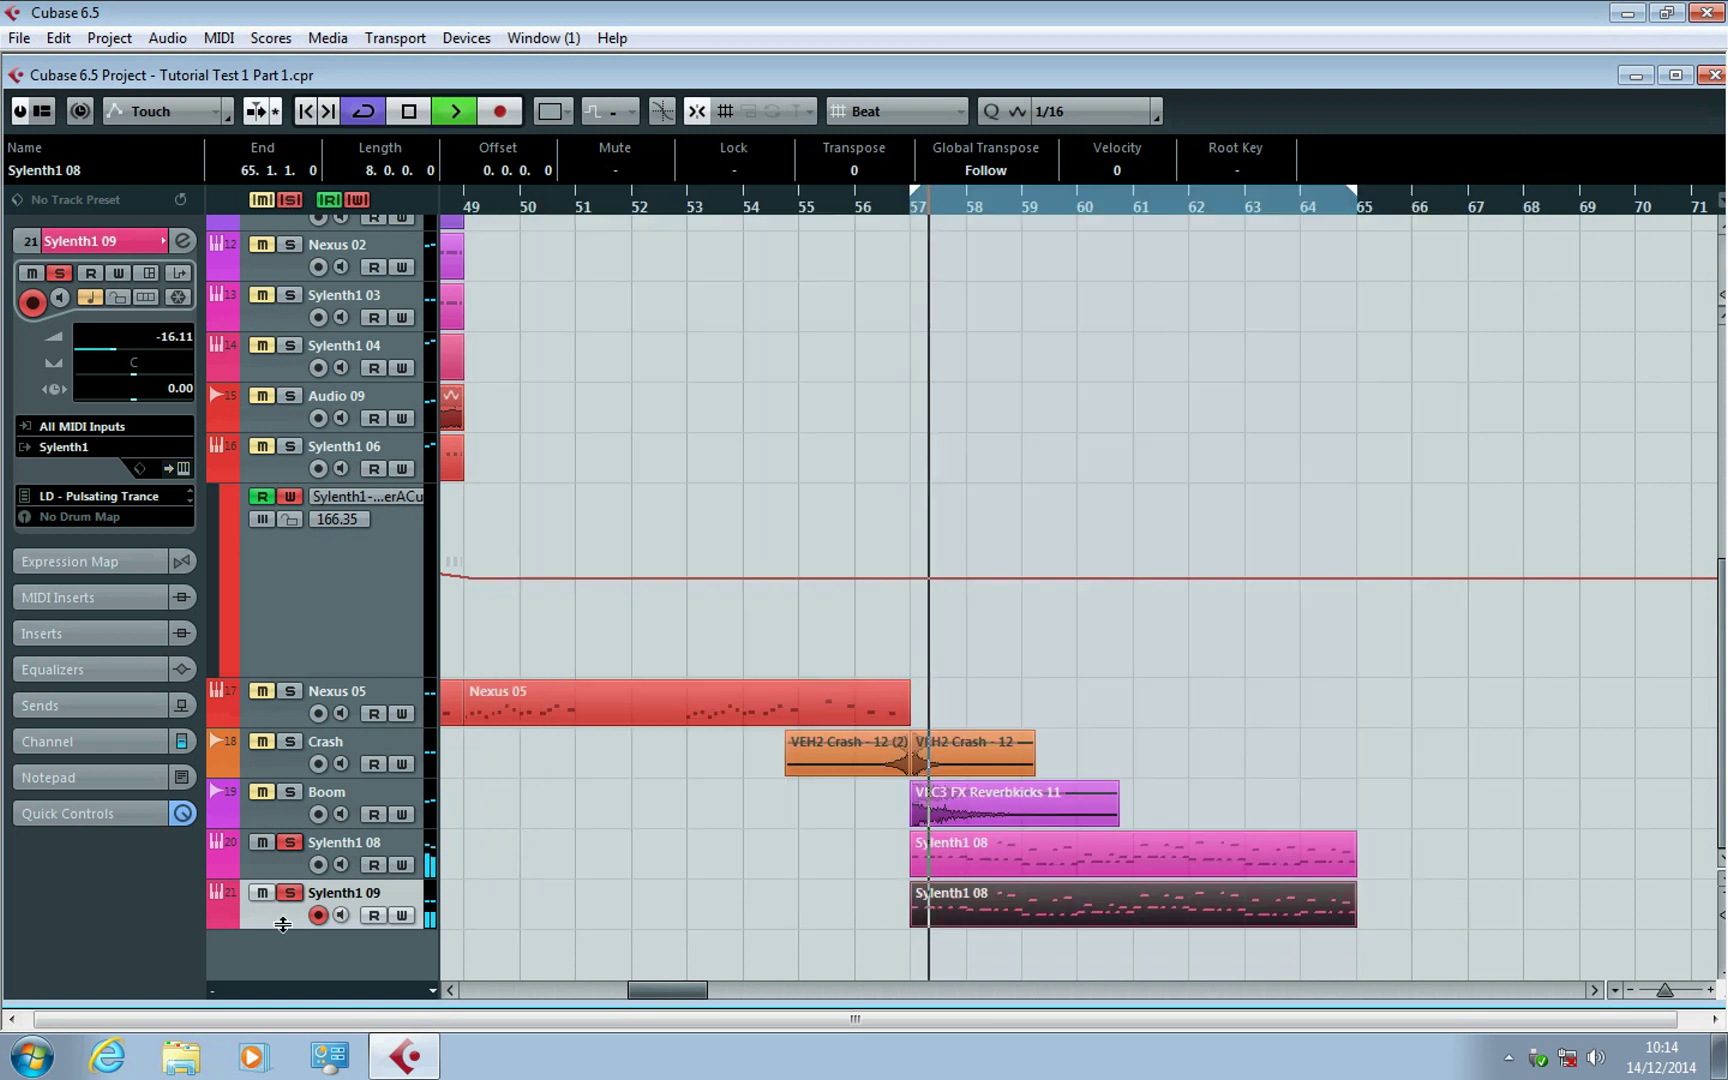
# Insert Bionic Delay v1_2 in the first insert slot of Sylenth1 09 and adjust its mix to 38.
pyautogui.click(182, 240)
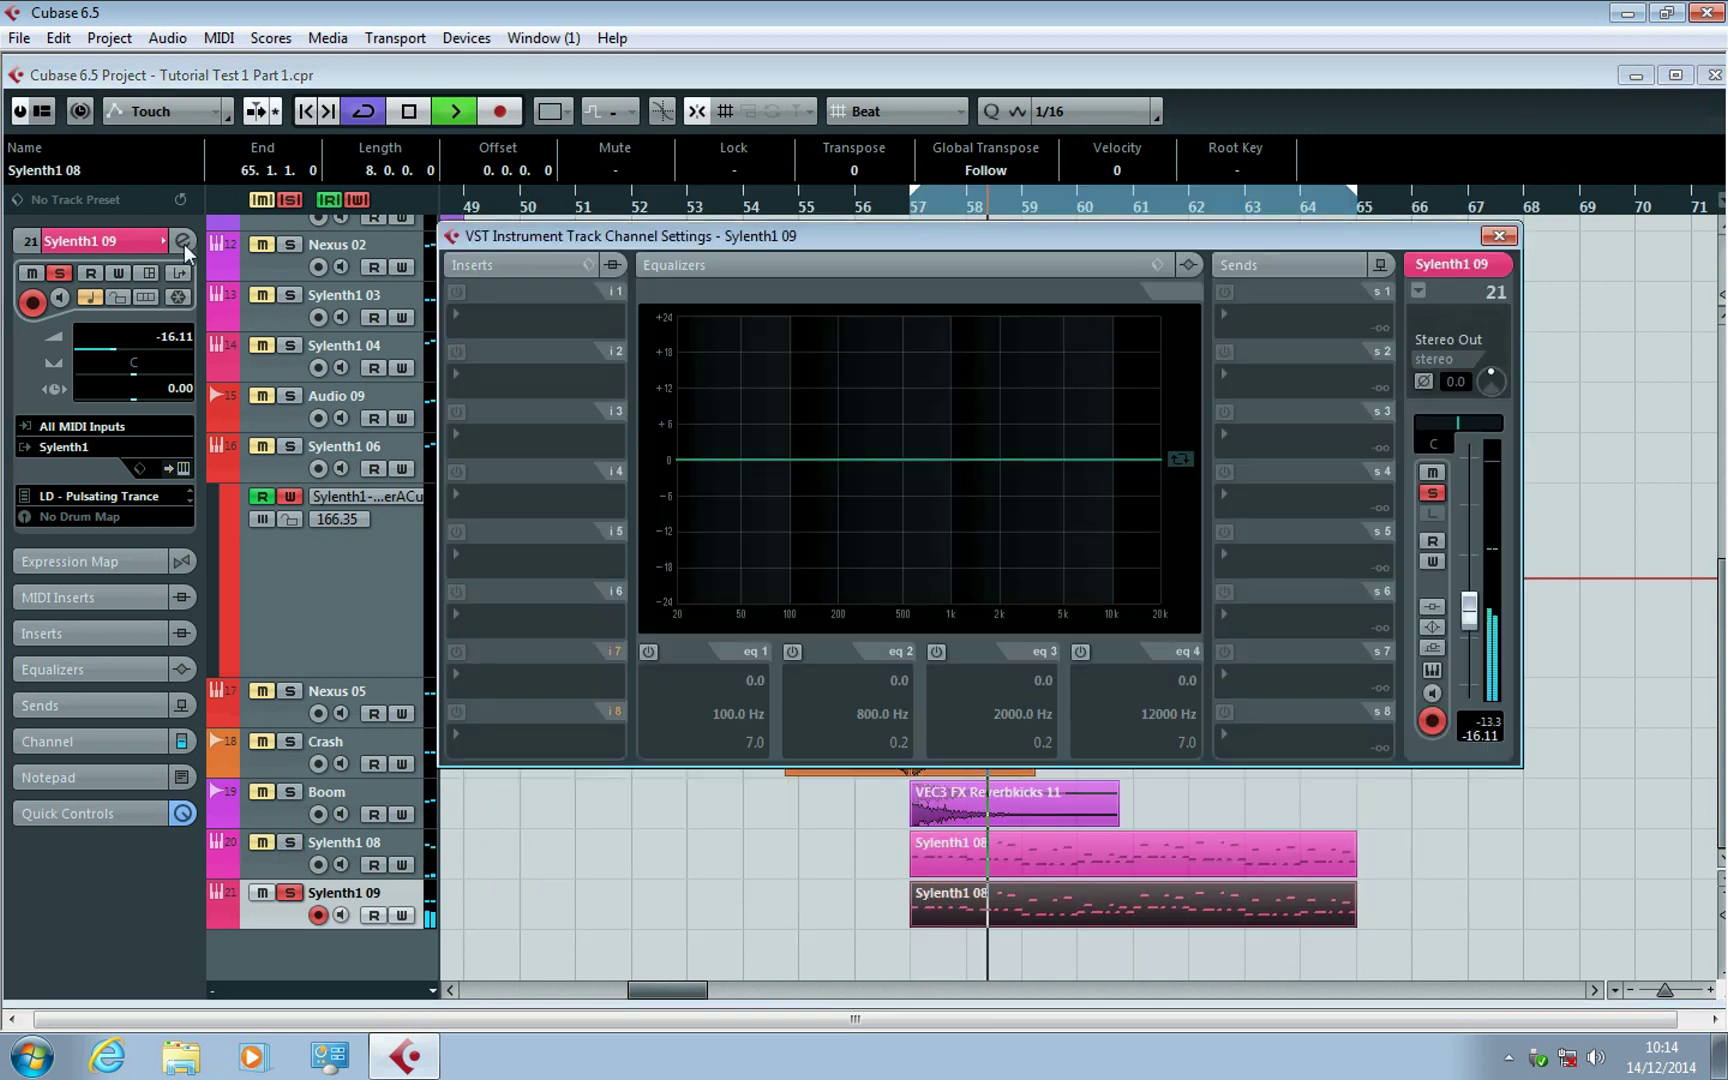
pyautogui.click(460, 312)
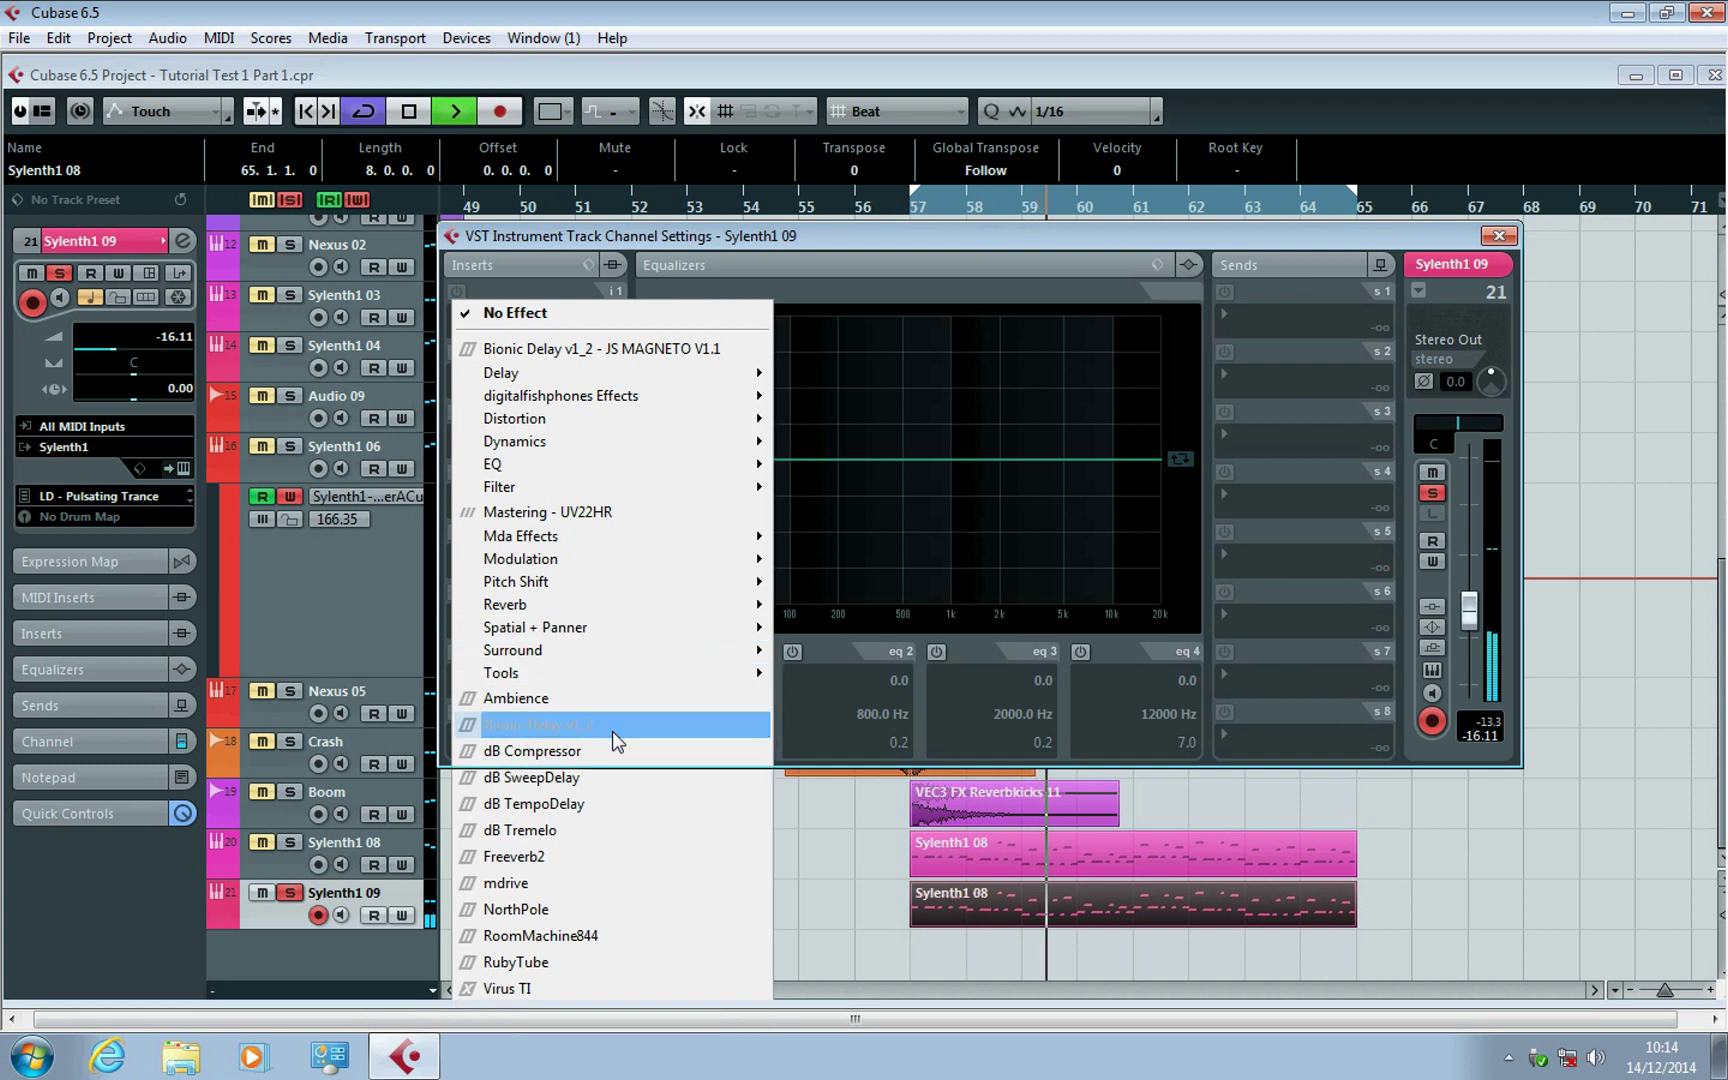
pyautogui.click(612, 726)
pyautogui.moveTo(897, 418); pyautogui.dragTo(898, 409)
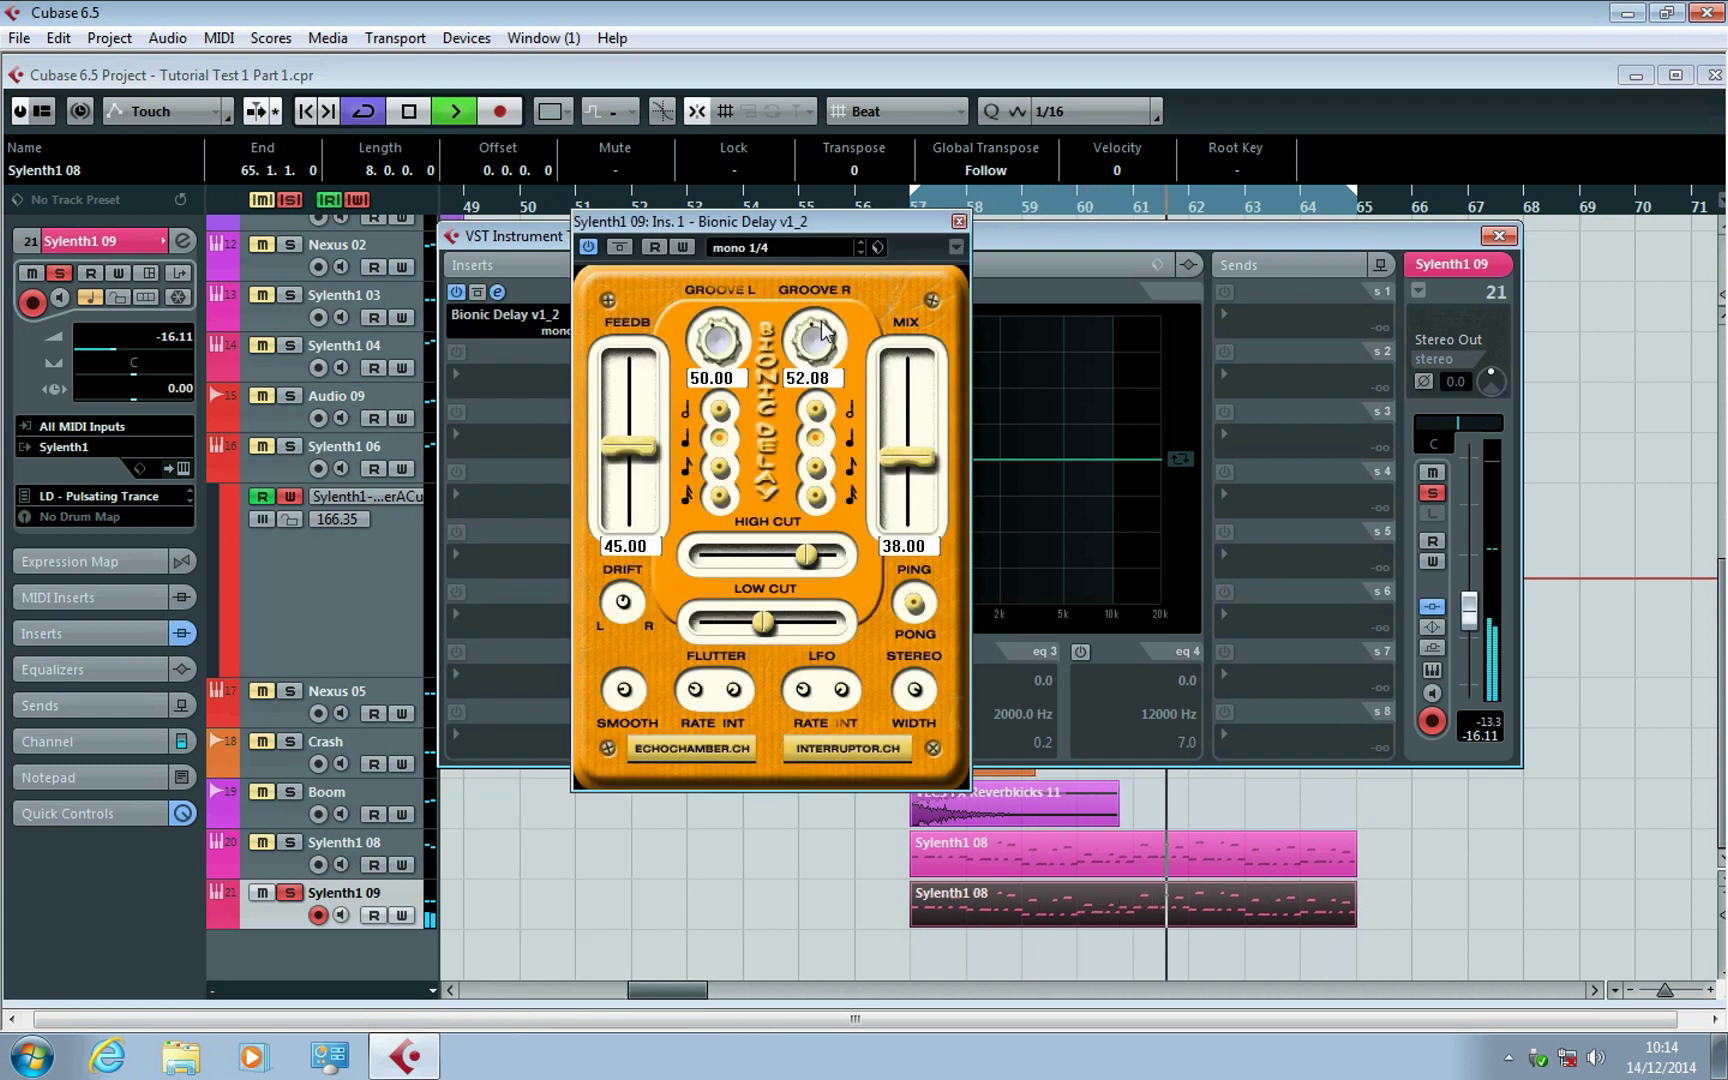
pyautogui.click(958, 221)
# Insert the Ambience reverb in Sylenth1 09's second insert slot and load the Sascha K-LongVerb 2 preset.
pyautogui.click(462, 369)
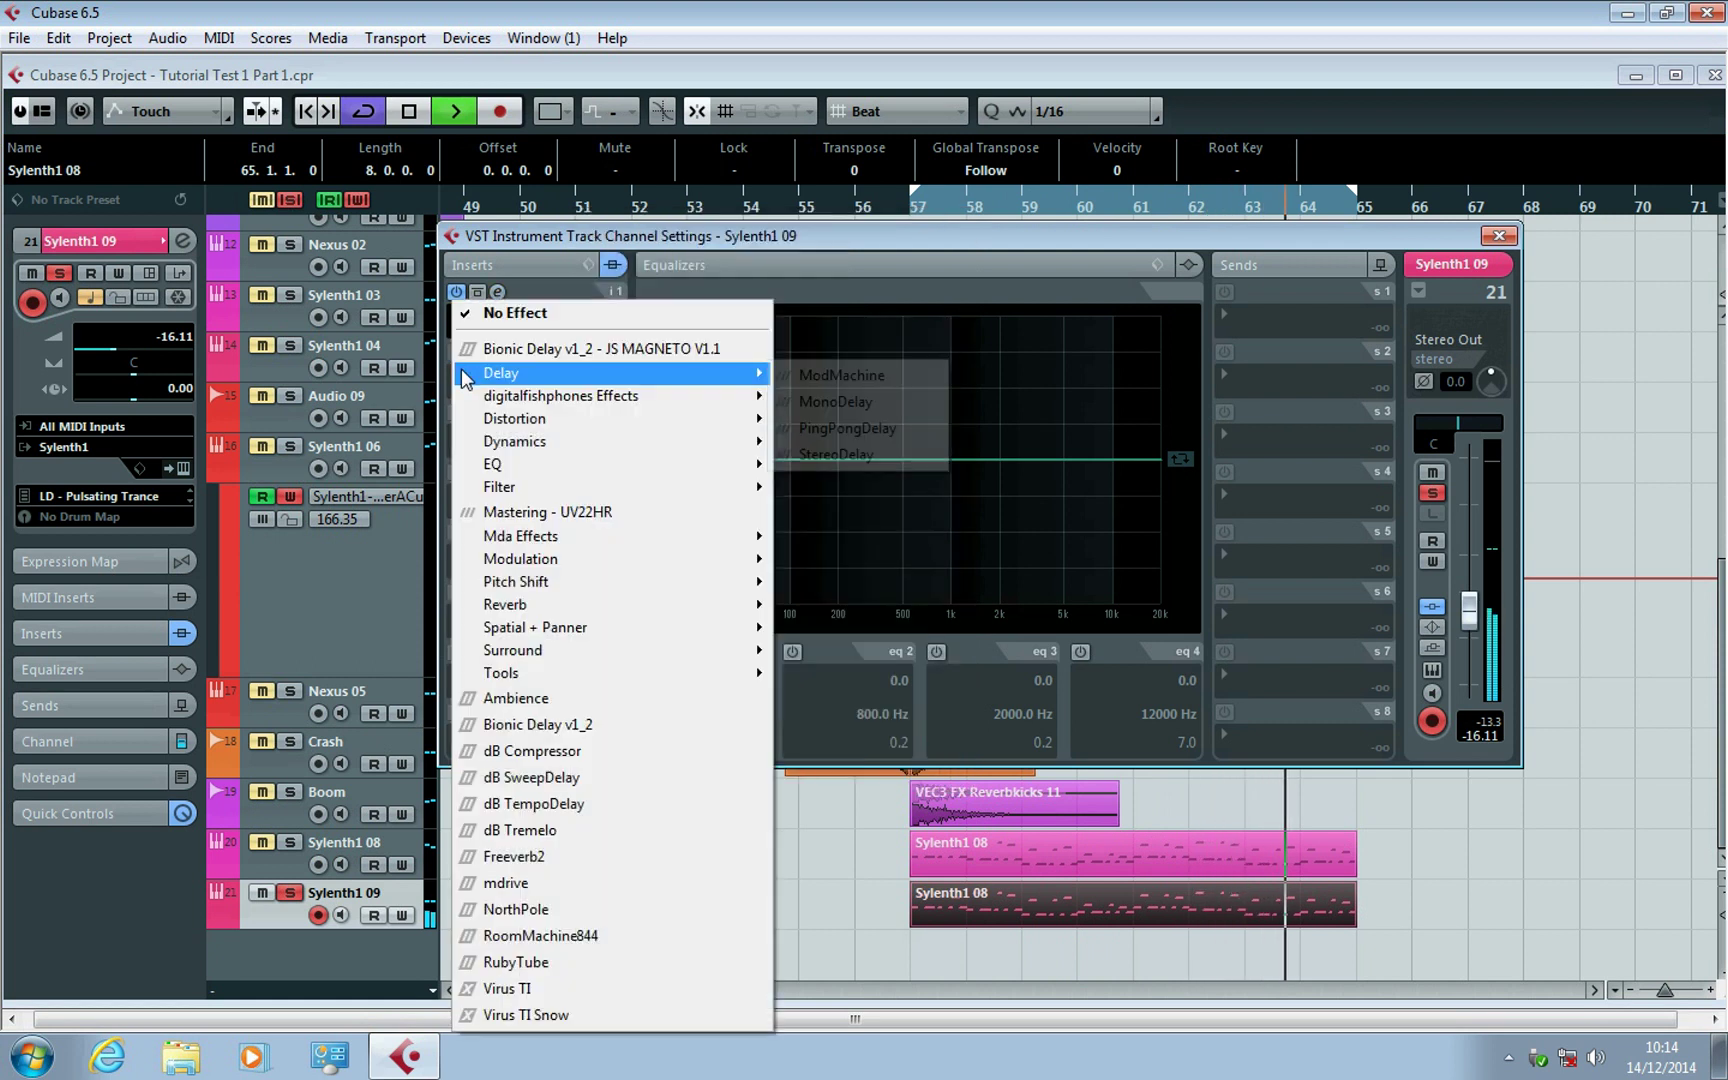
pyautogui.moveTo(593, 444)
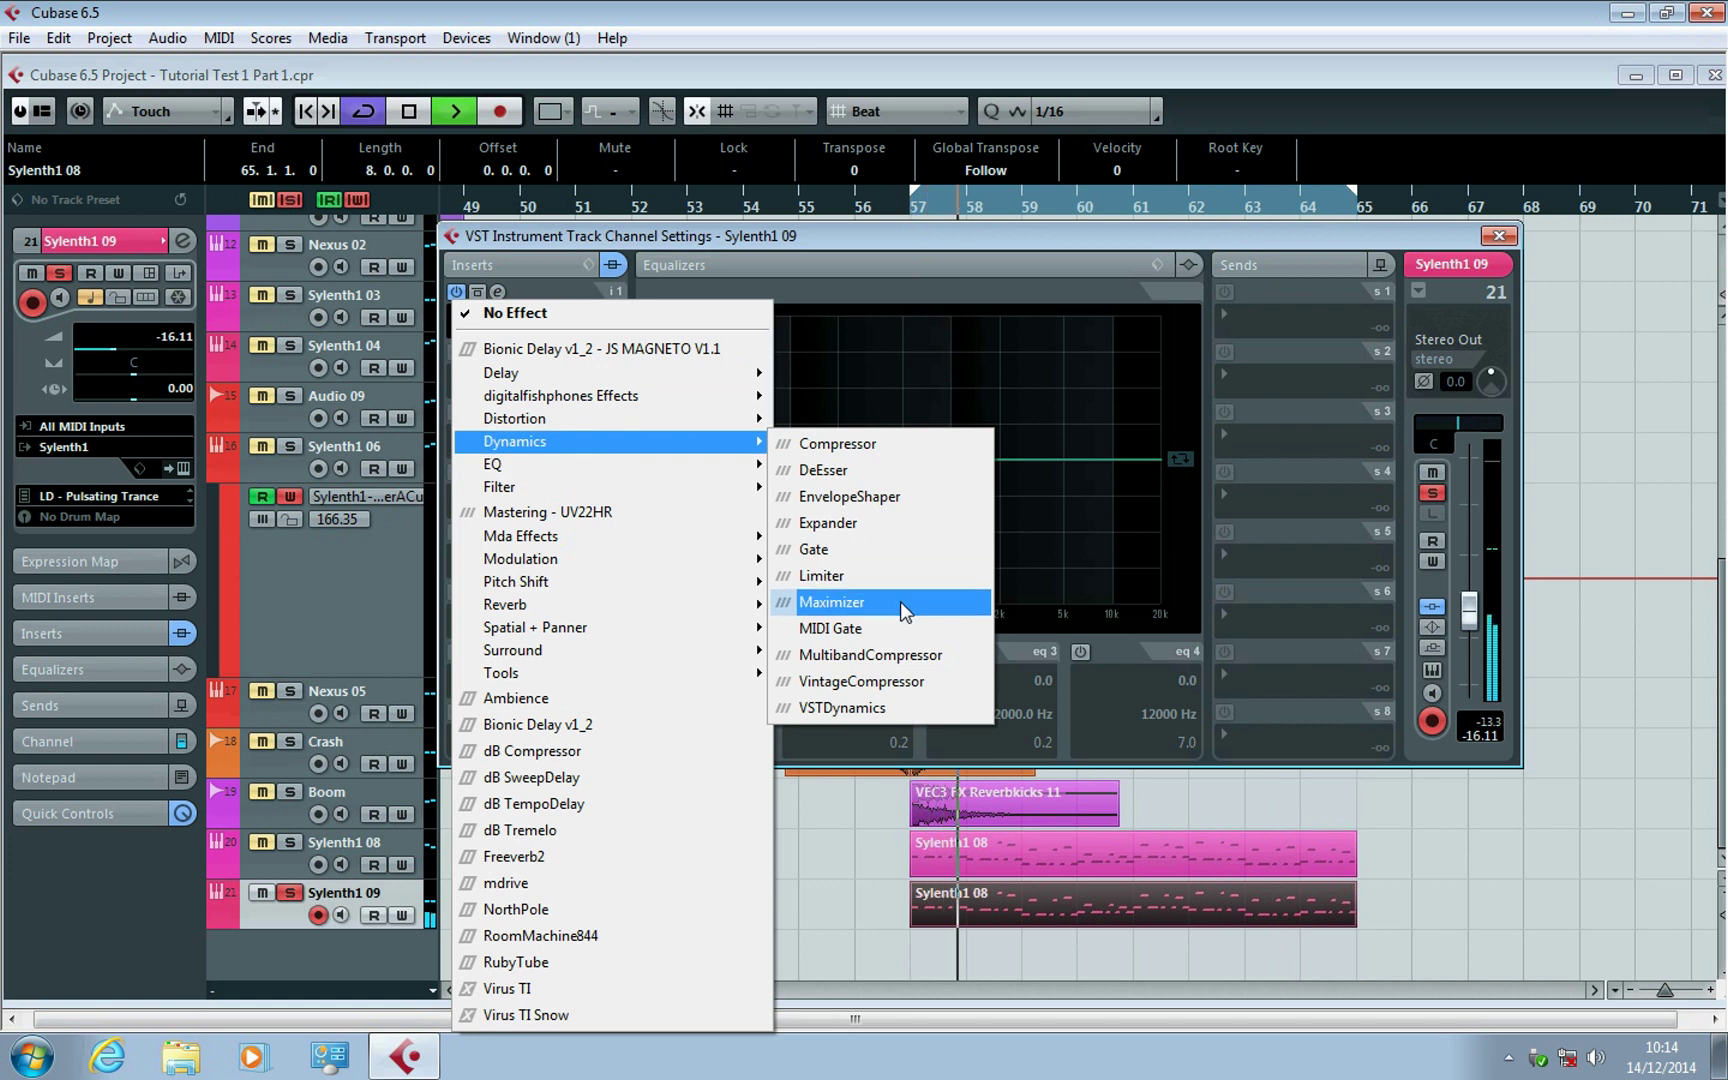
pyautogui.click(633, 706)
pyautogui.click(722, 362)
pyautogui.scroll(-8, 862, 755)
pyautogui.scroll(-3, 912, 640)
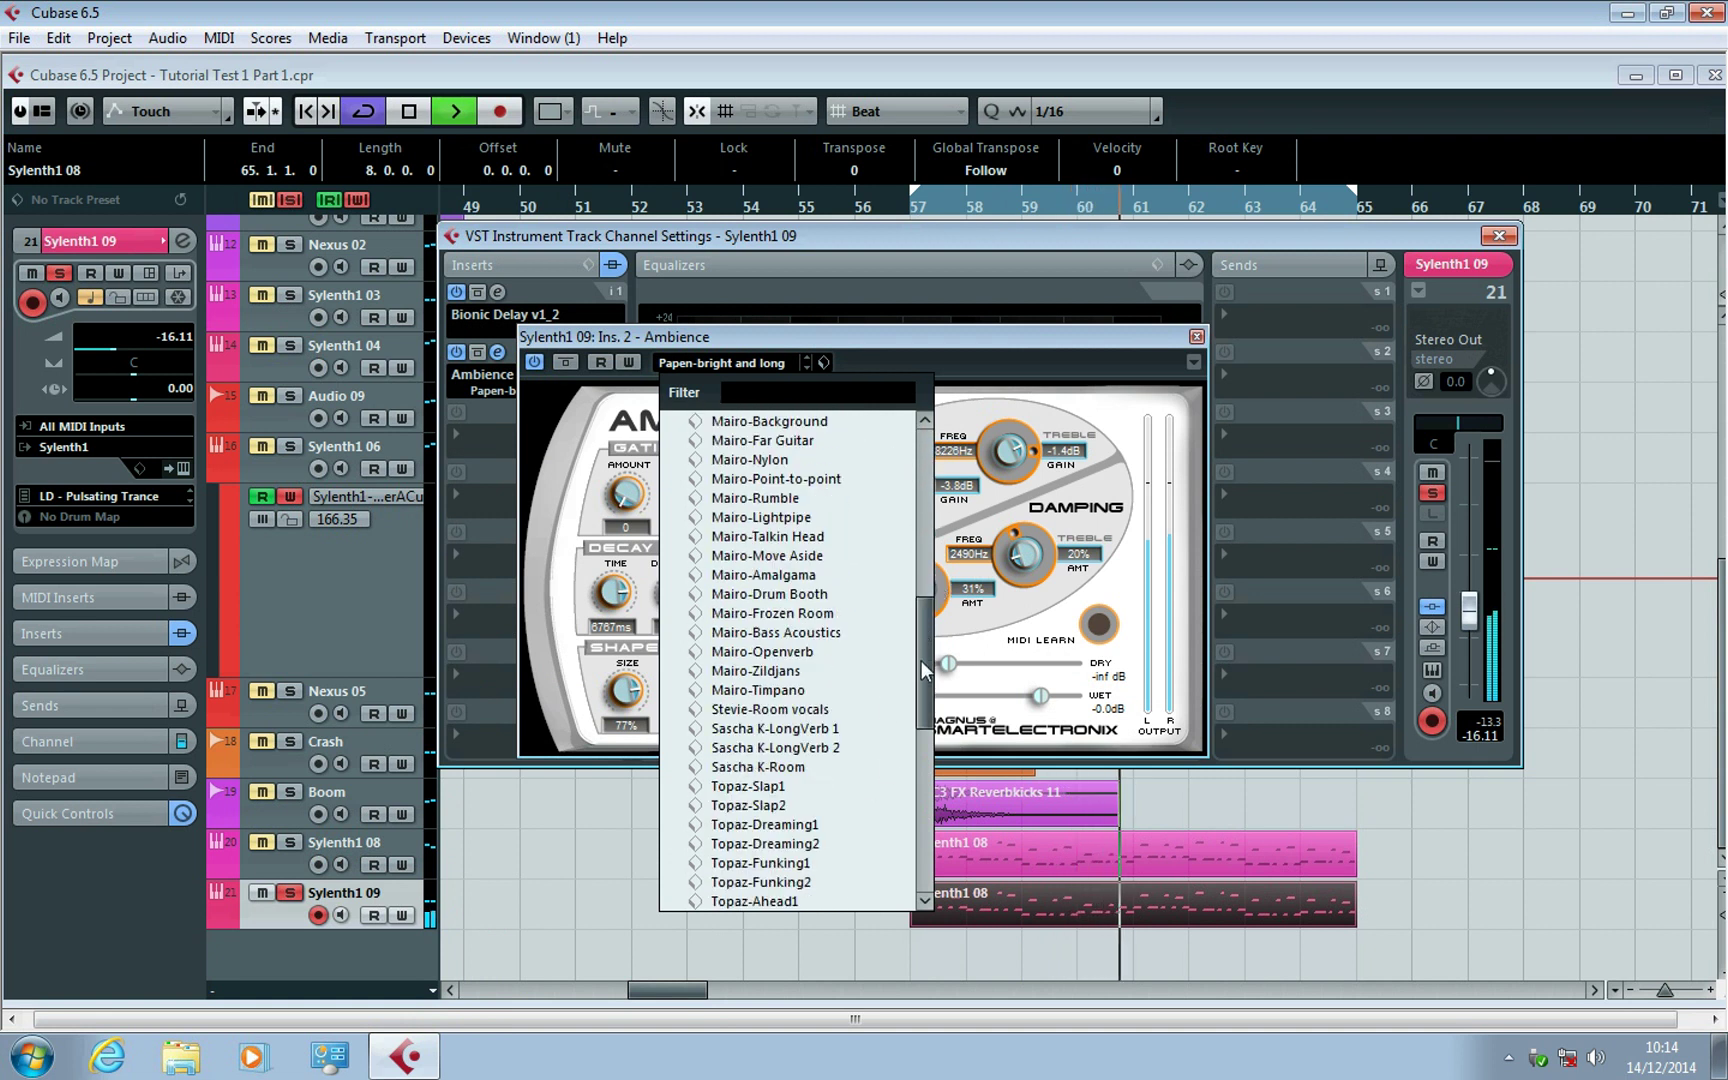
pyautogui.click(842, 749)
pyautogui.click(976, 358)
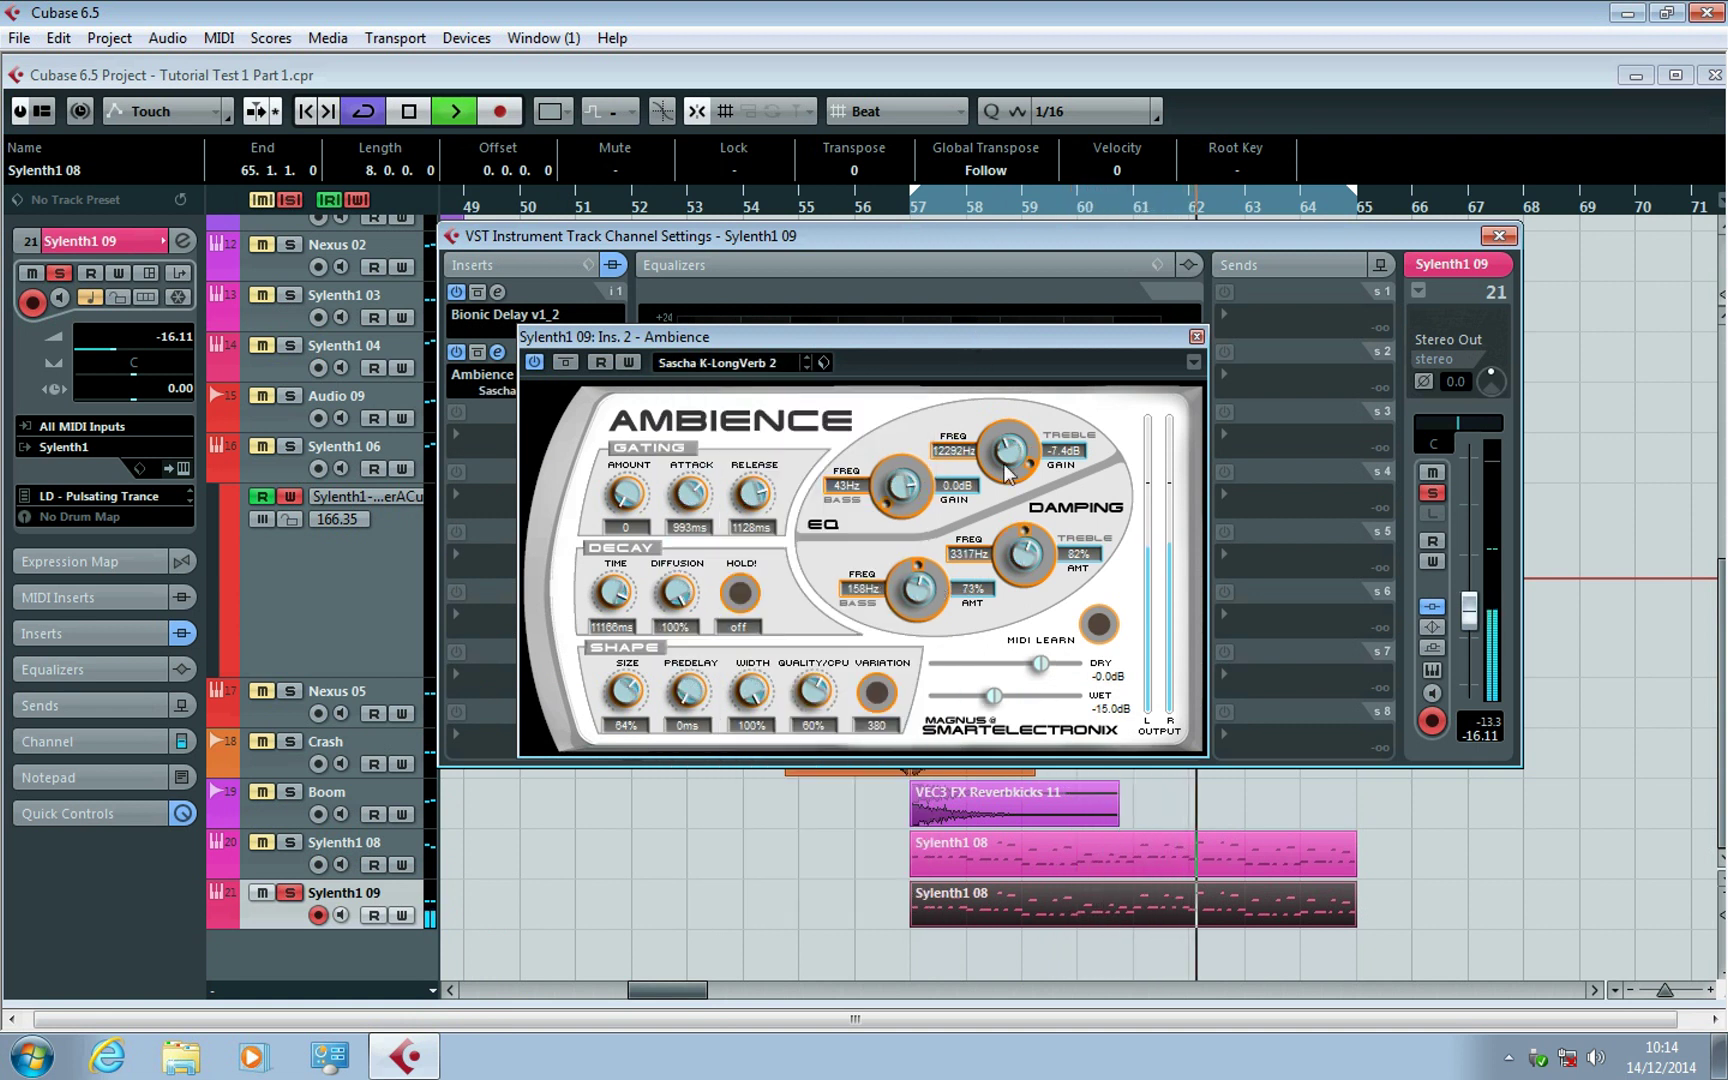
# Set Ambience's bass damping amount to 63% and reduce its treble EQ gain.
pyautogui.moveTo(934, 587); pyautogui.dragTo(933, 557)
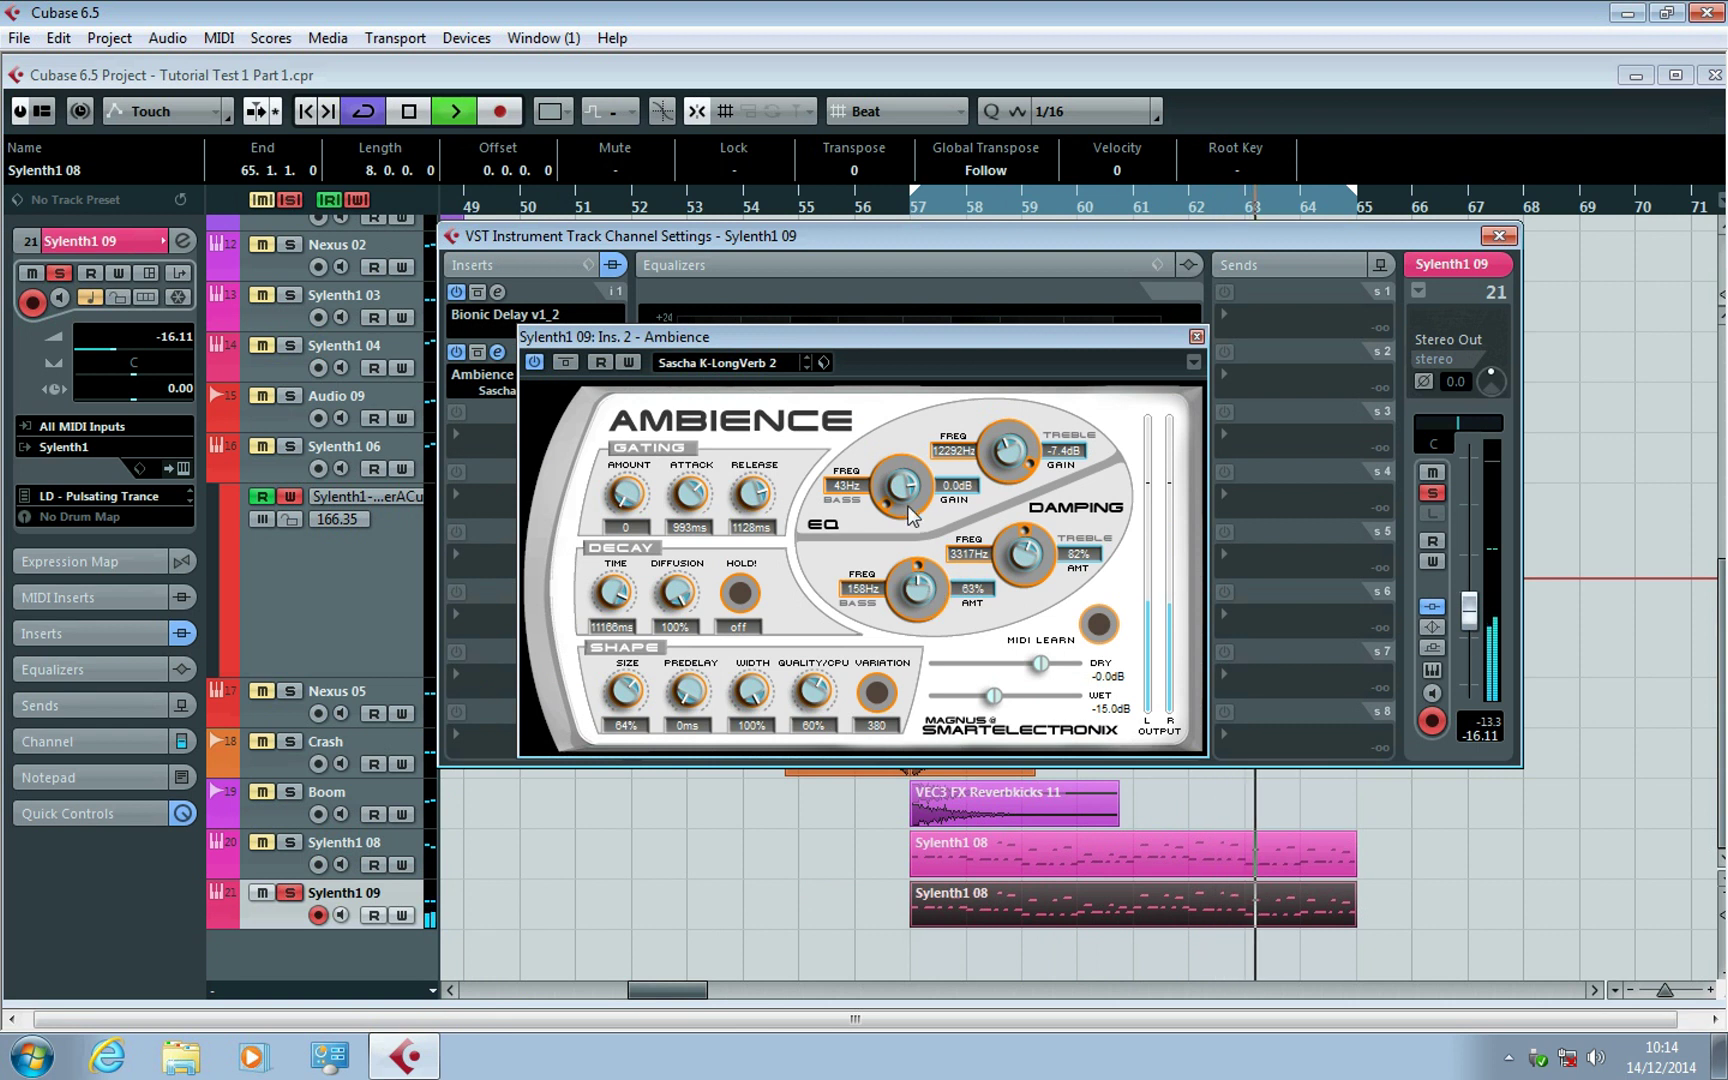
pyautogui.moveTo(1004, 452); pyautogui.dragTo(994, 512)
pyautogui.click(1196, 342)
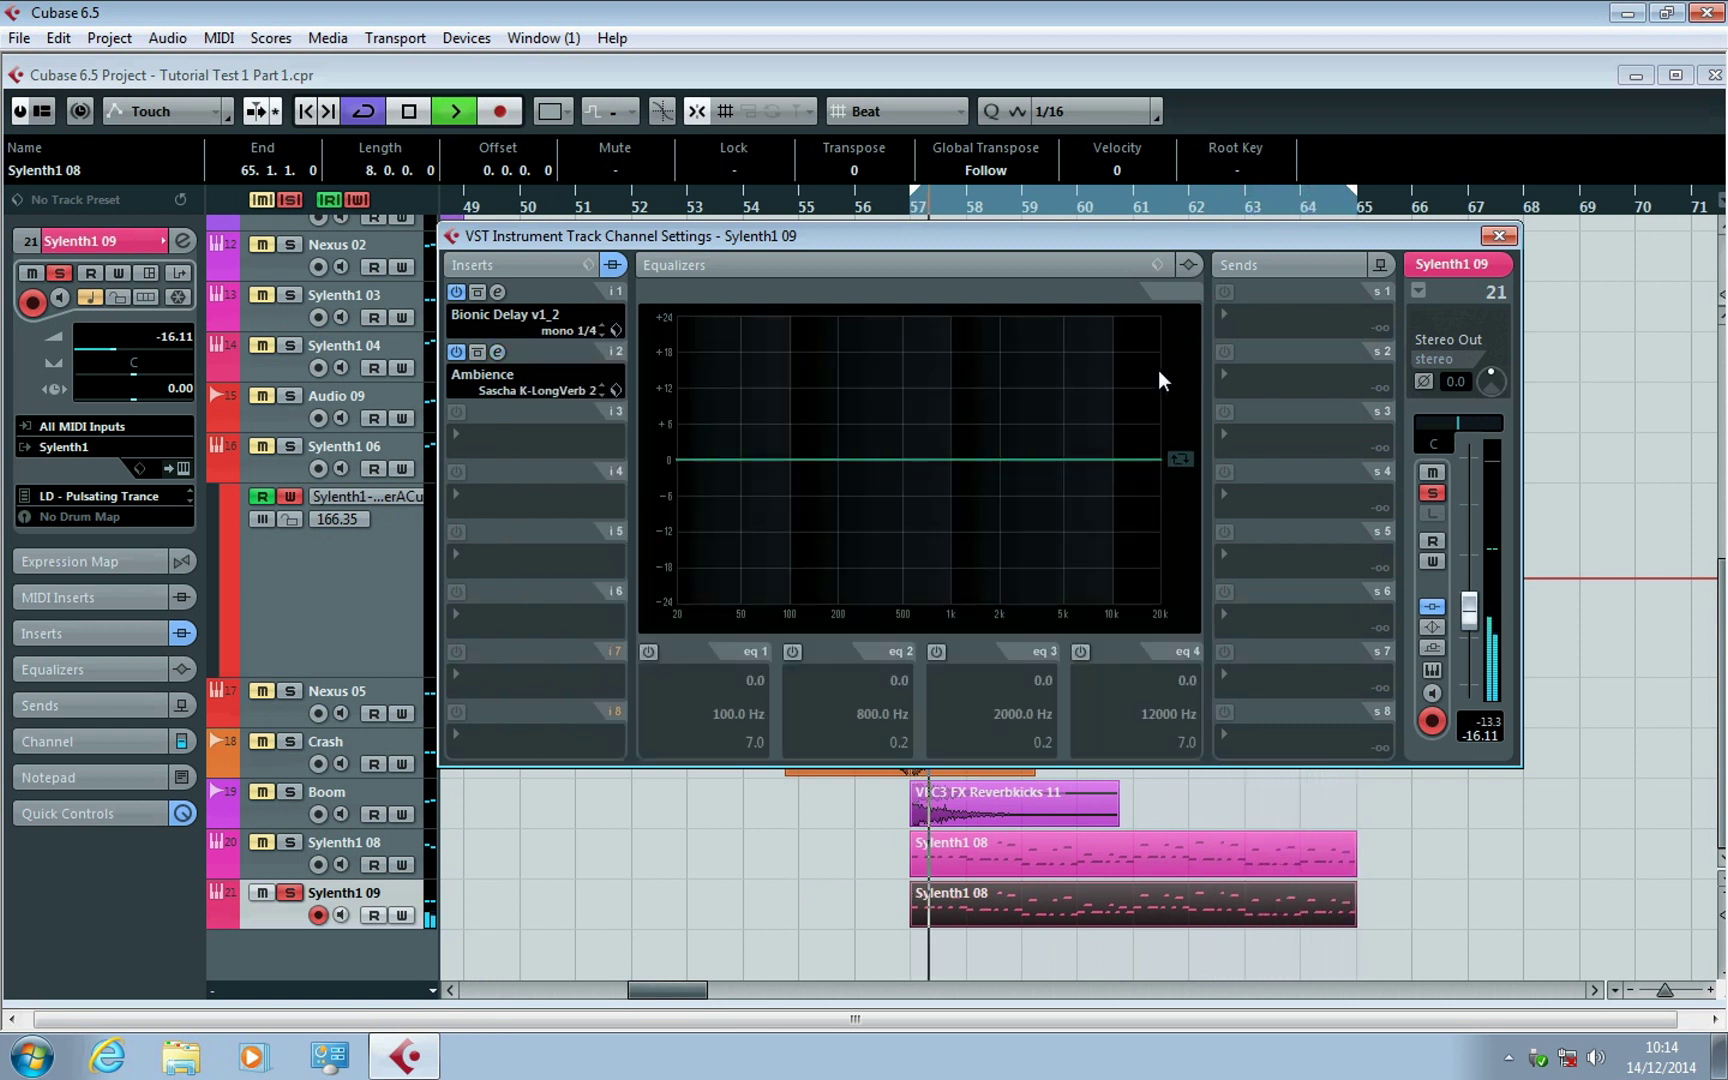
# Enable EQ band 1 on Sylenth1 09 as a High Pass I filter at about 186 Hz.
pyautogui.click(648, 651)
pyautogui.click(703, 742)
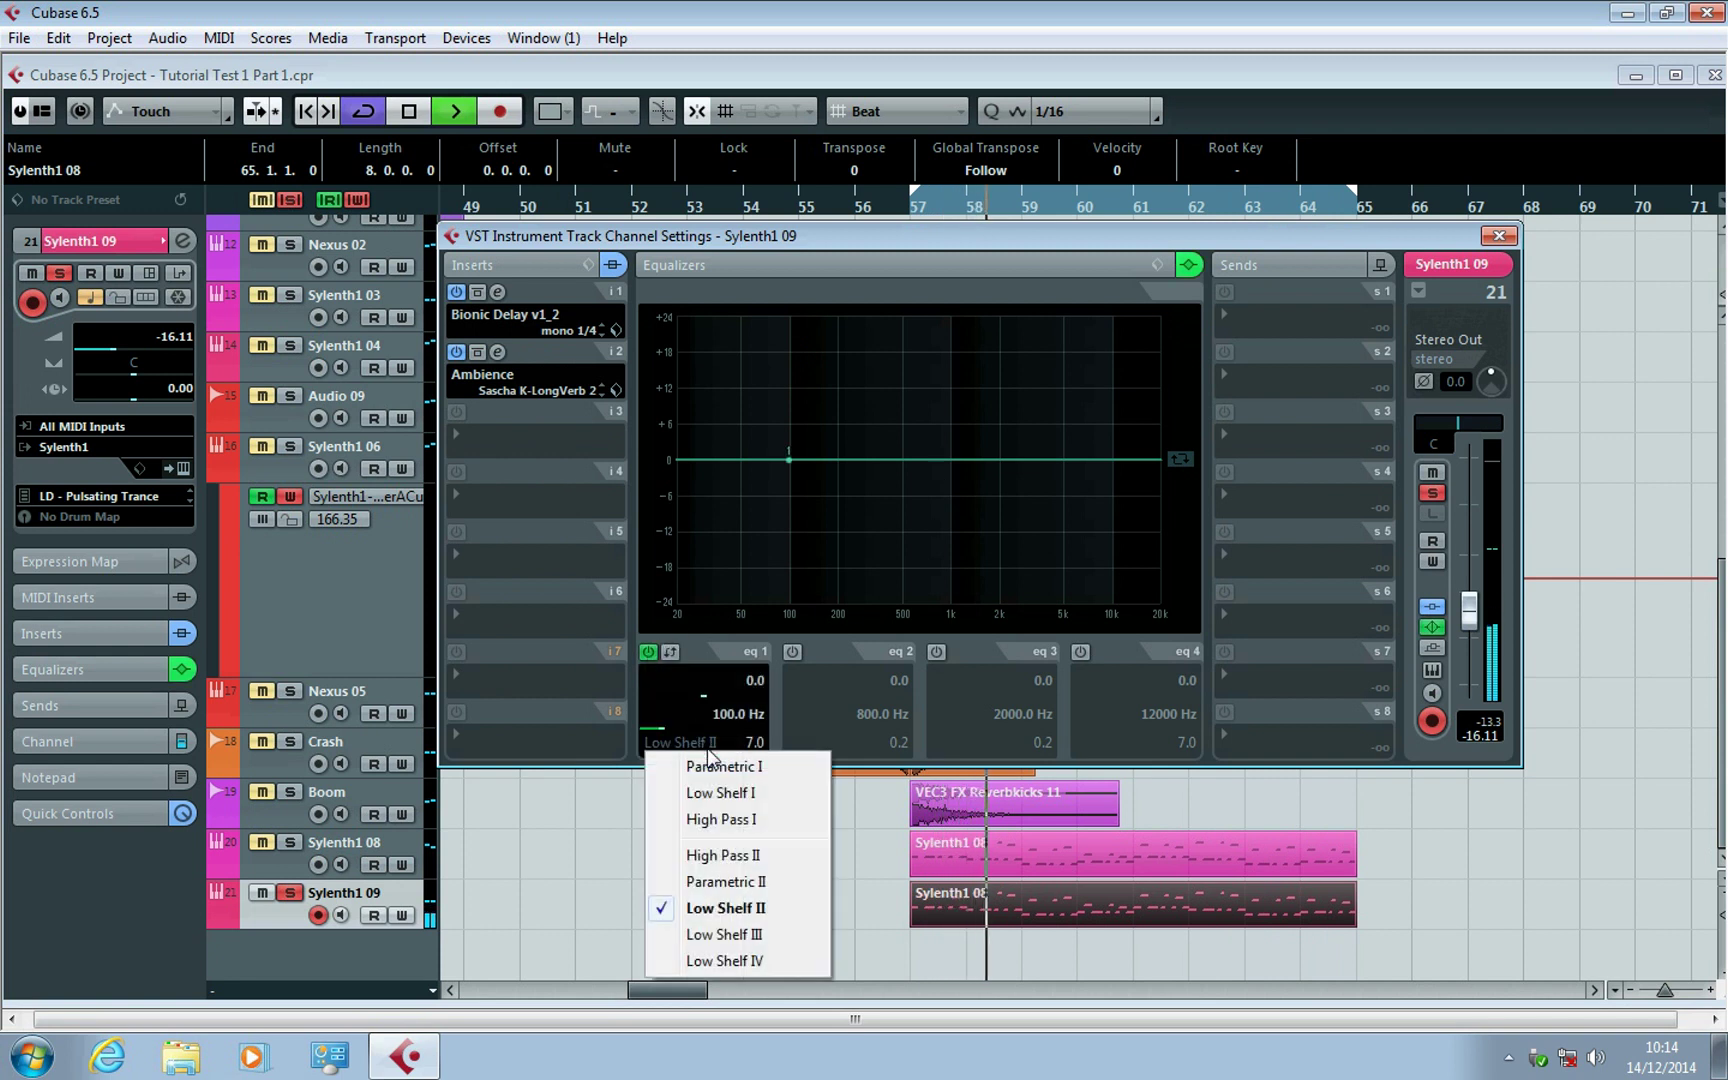
pyautogui.click(636, 818)
pyautogui.moveTo(790, 460); pyautogui.dragTo(832, 457)
# Boost Sylenth1 09's EQ band 3 by 2.6 dB at 5471 Hz and band 4 by 2.4 dB at 16022 Hz with Q 0.0.
pyautogui.click(936, 651)
pyautogui.moveTo(1001, 453); pyautogui.dragTo(1073, 436)
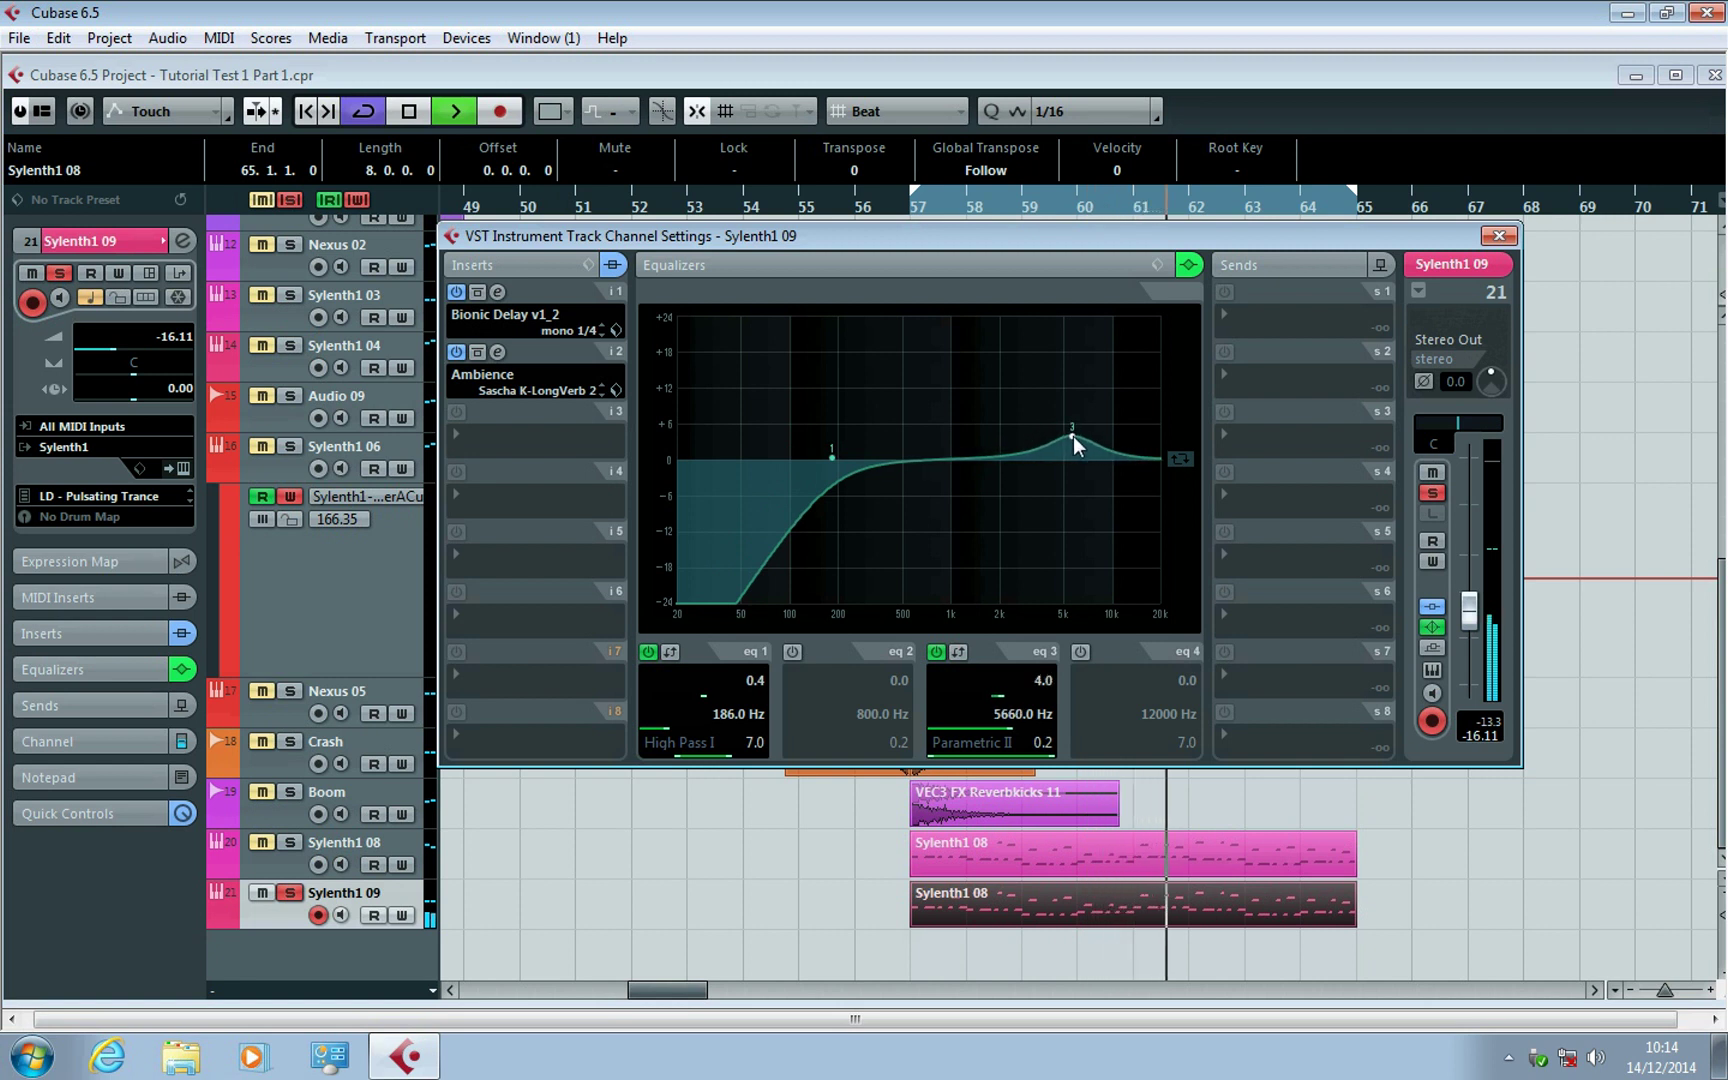
pyautogui.click(1081, 651)
pyautogui.moveTo(1175, 757); pyautogui.dragTo(1071, 444)
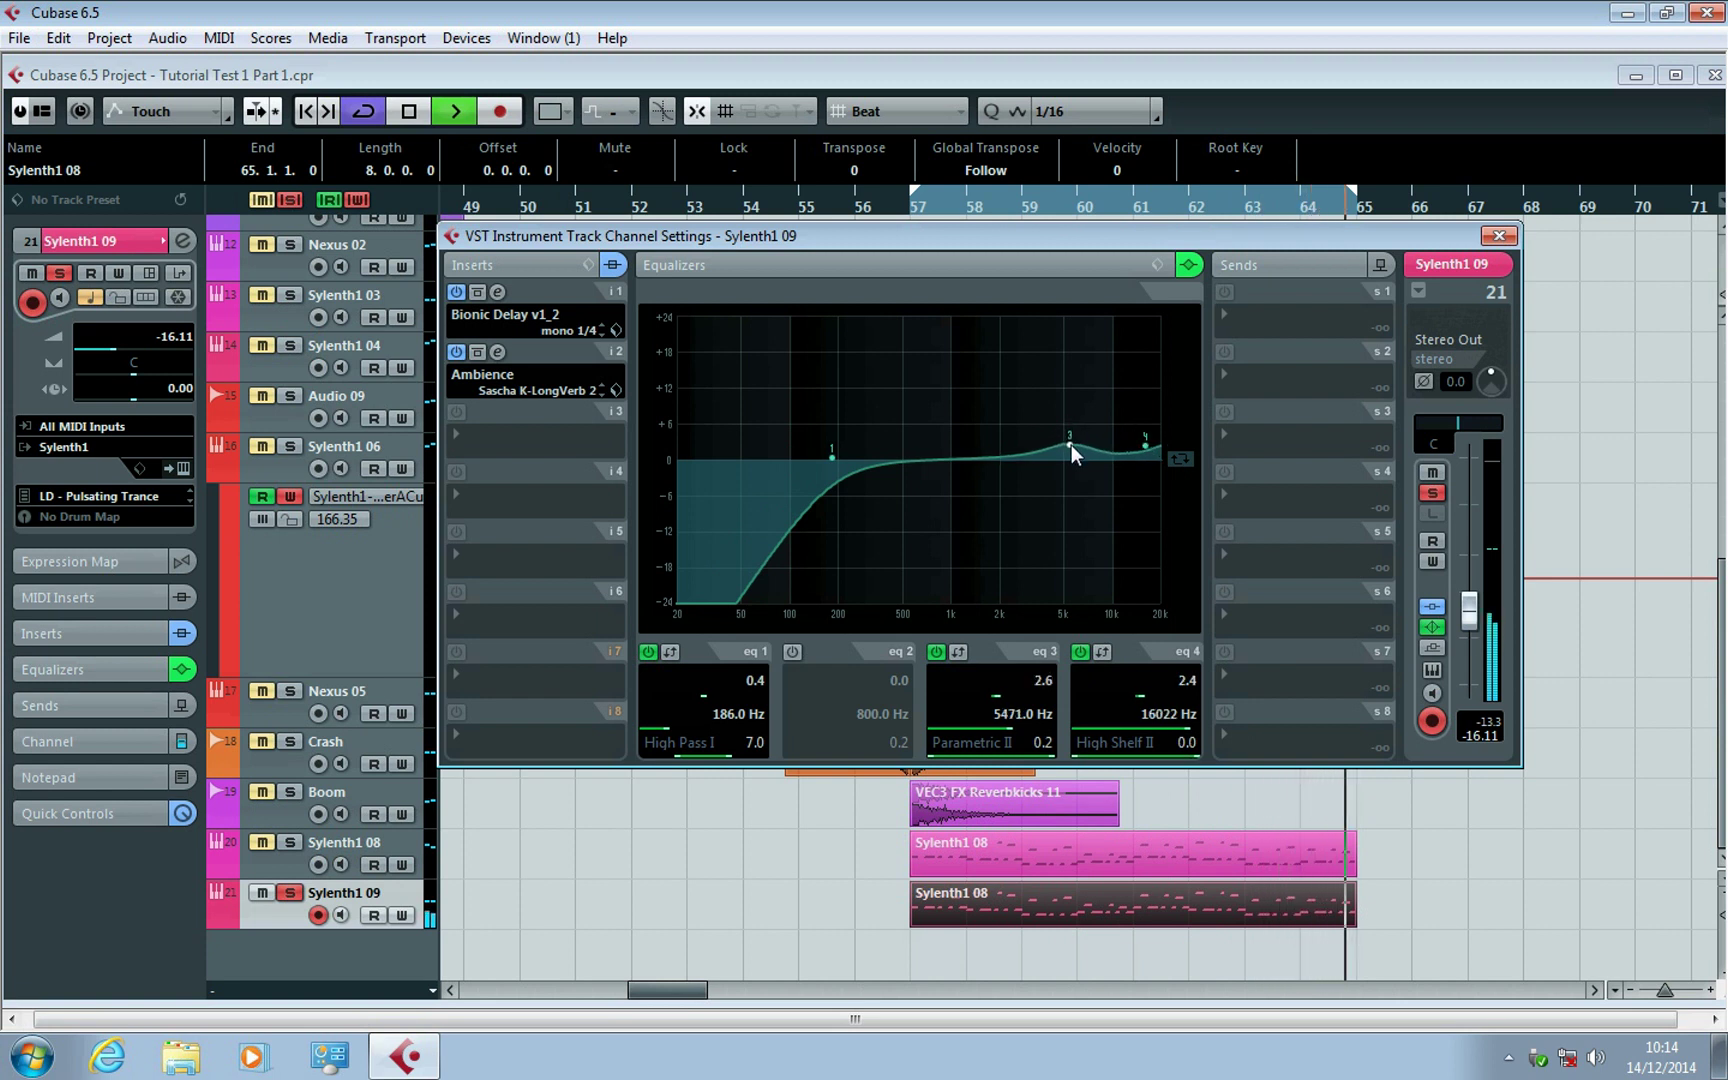
pyautogui.click(1196, 261)
pyautogui.click(1197, 262)
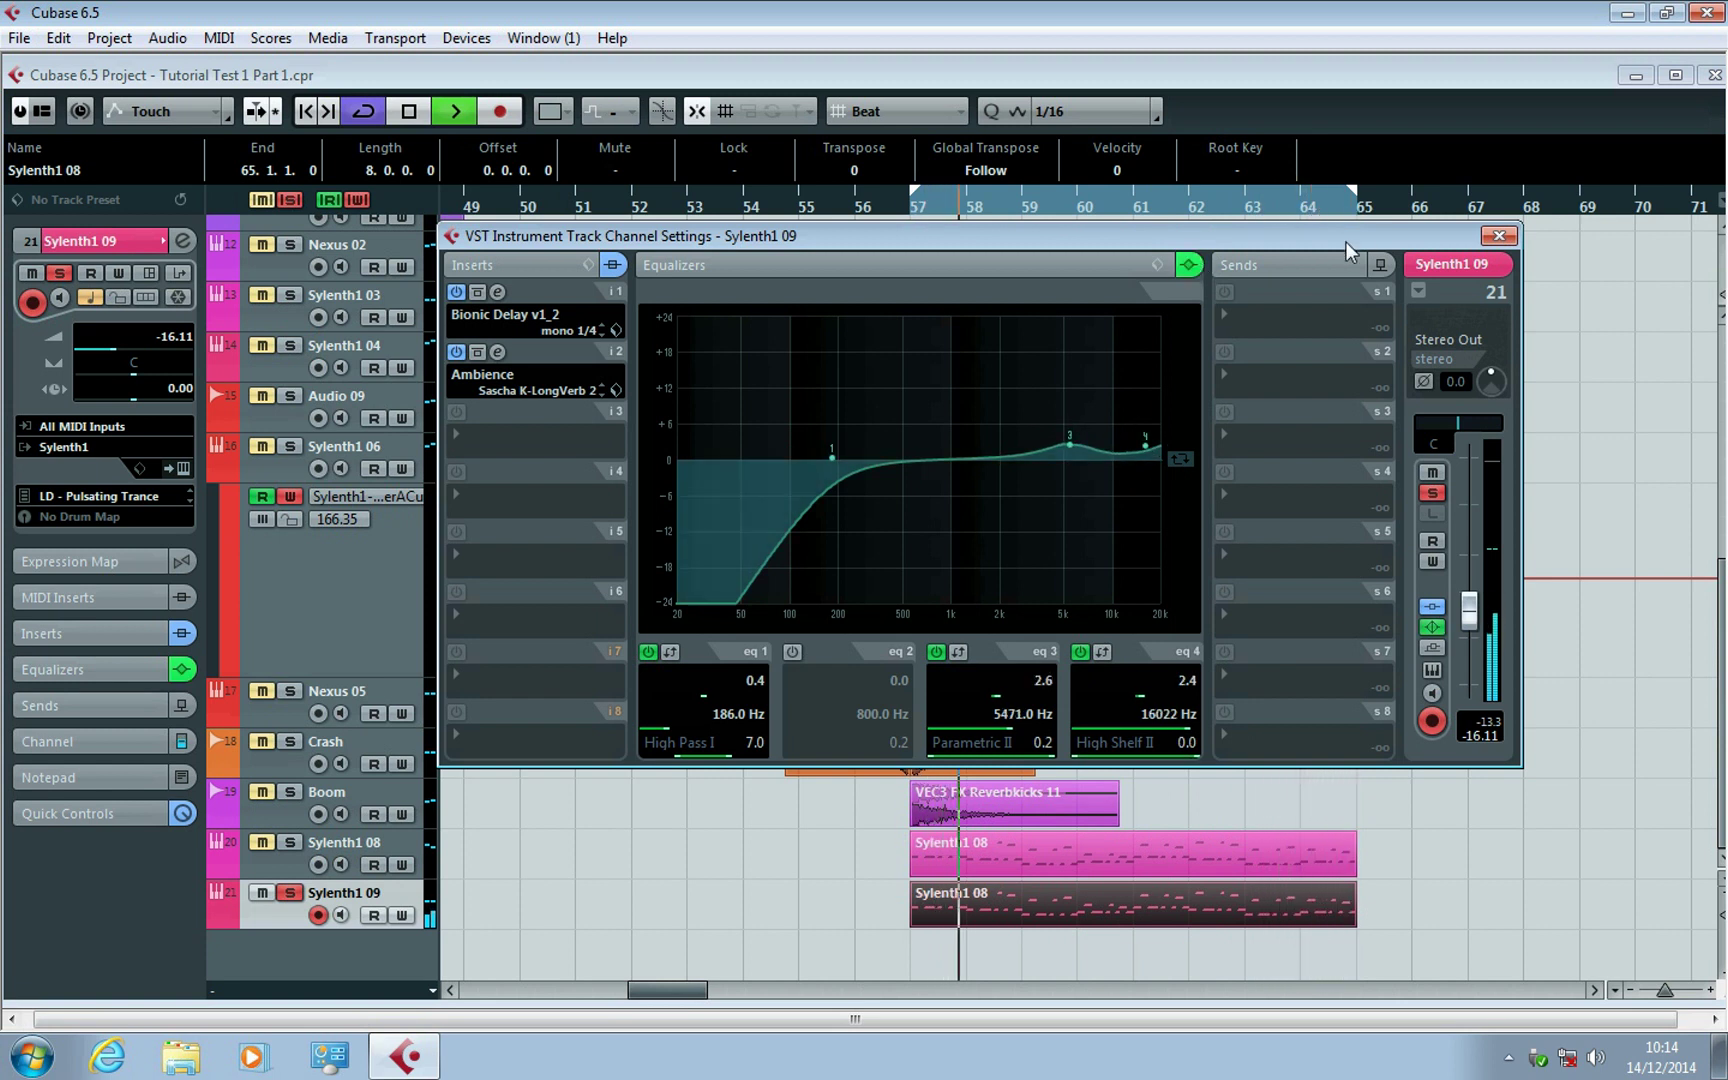
pyautogui.click(1498, 236)
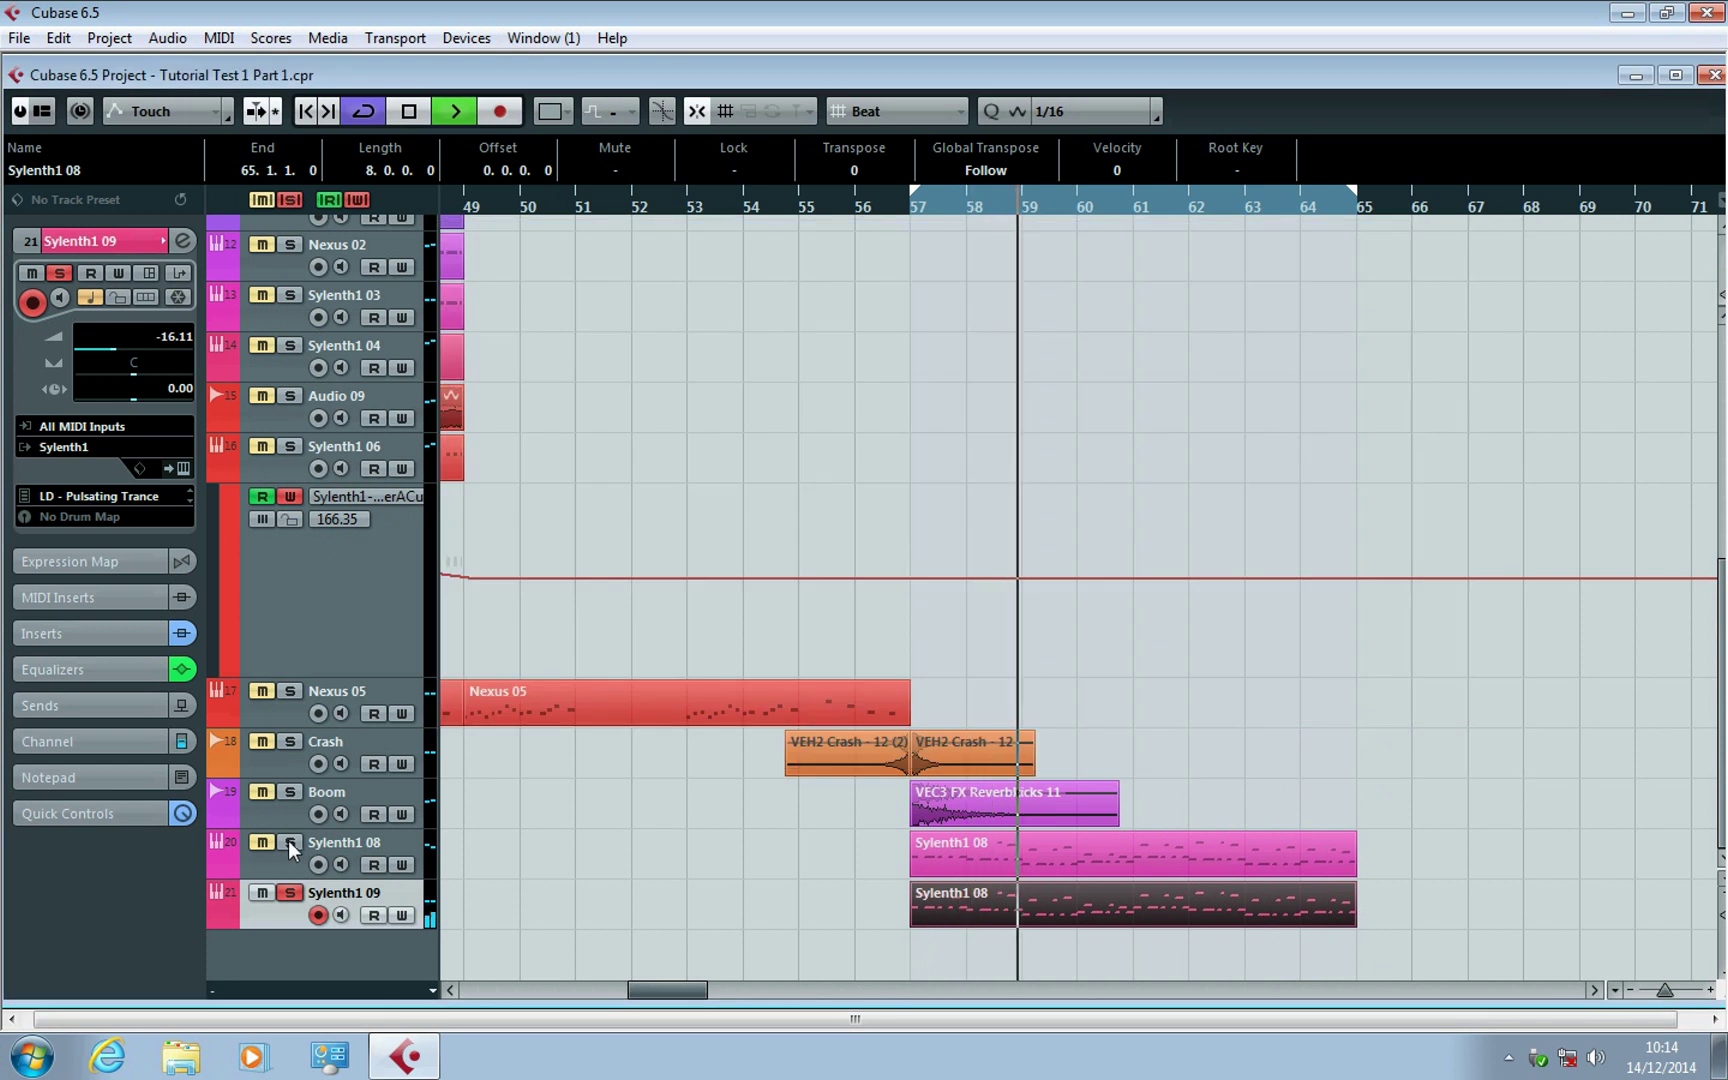
# Enable EQ band 1 on Sylenth1 08 as Low Shelf I, cutting 19.6 dB at 89 Hz.
pyautogui.click(367, 845)
pyautogui.click(183, 240)
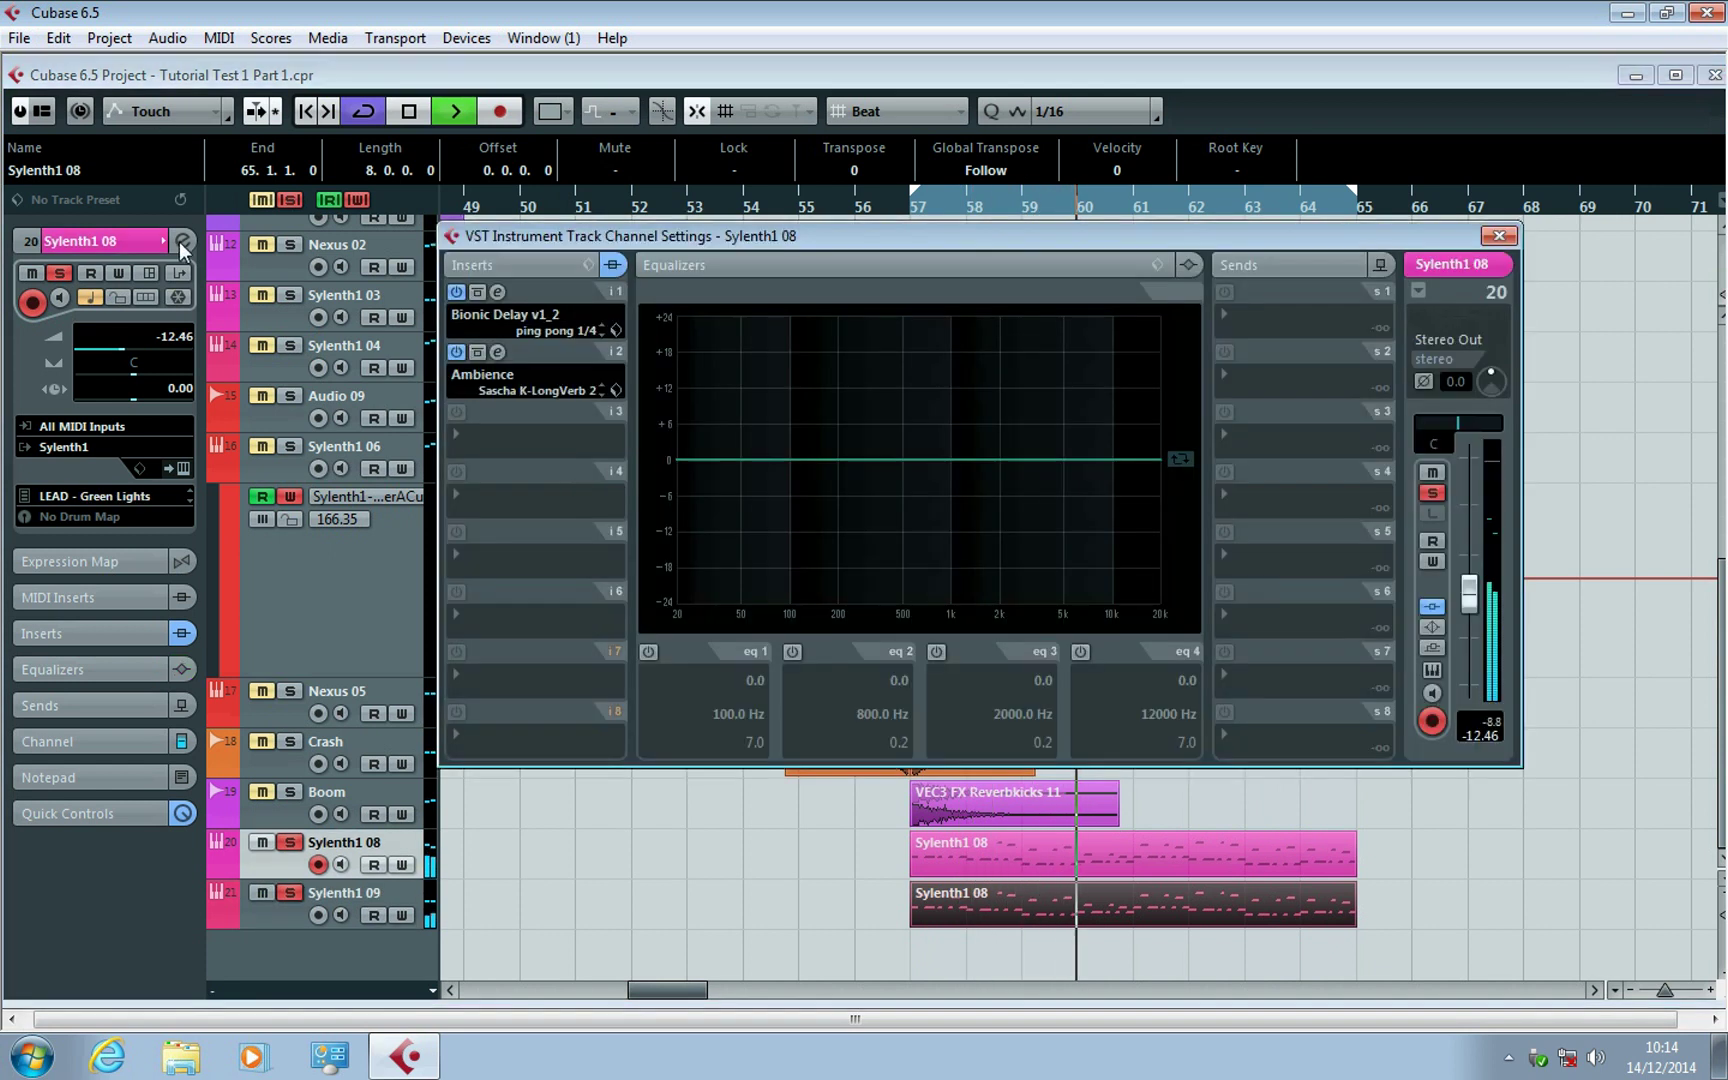
pyautogui.click(649, 652)
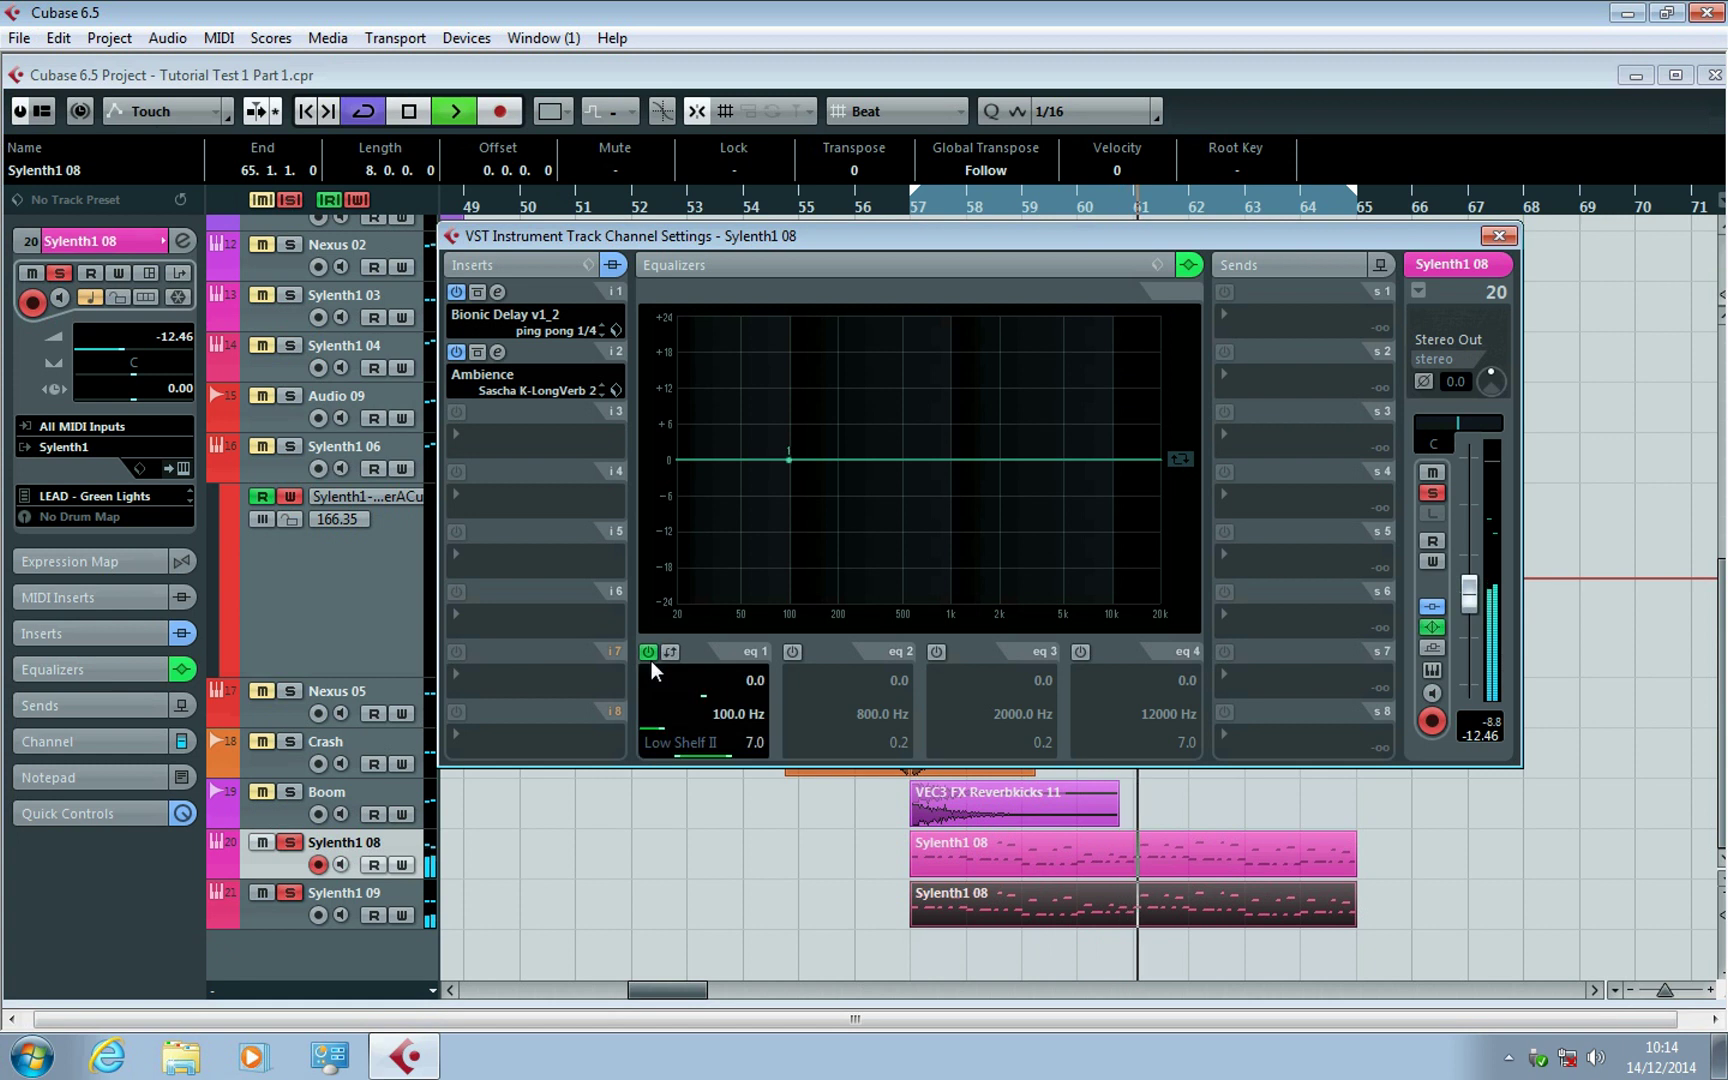
pyautogui.click(698, 744)
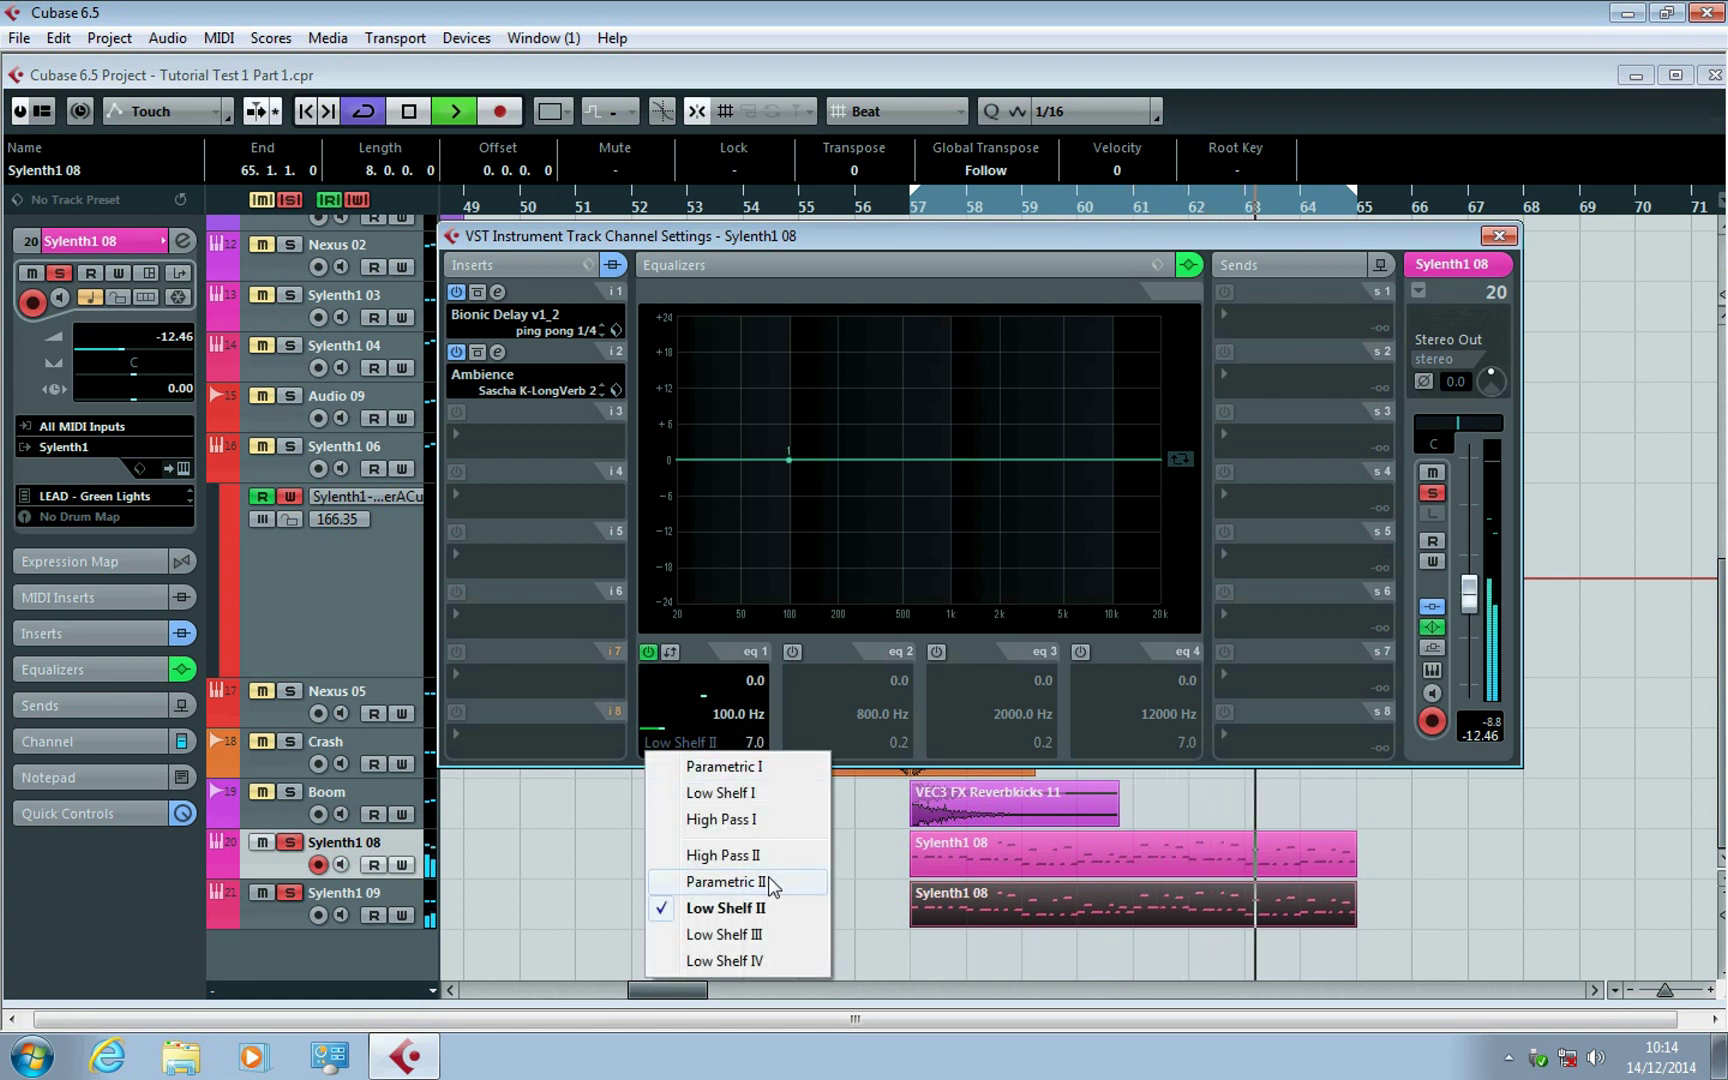
pyautogui.click(722, 792)
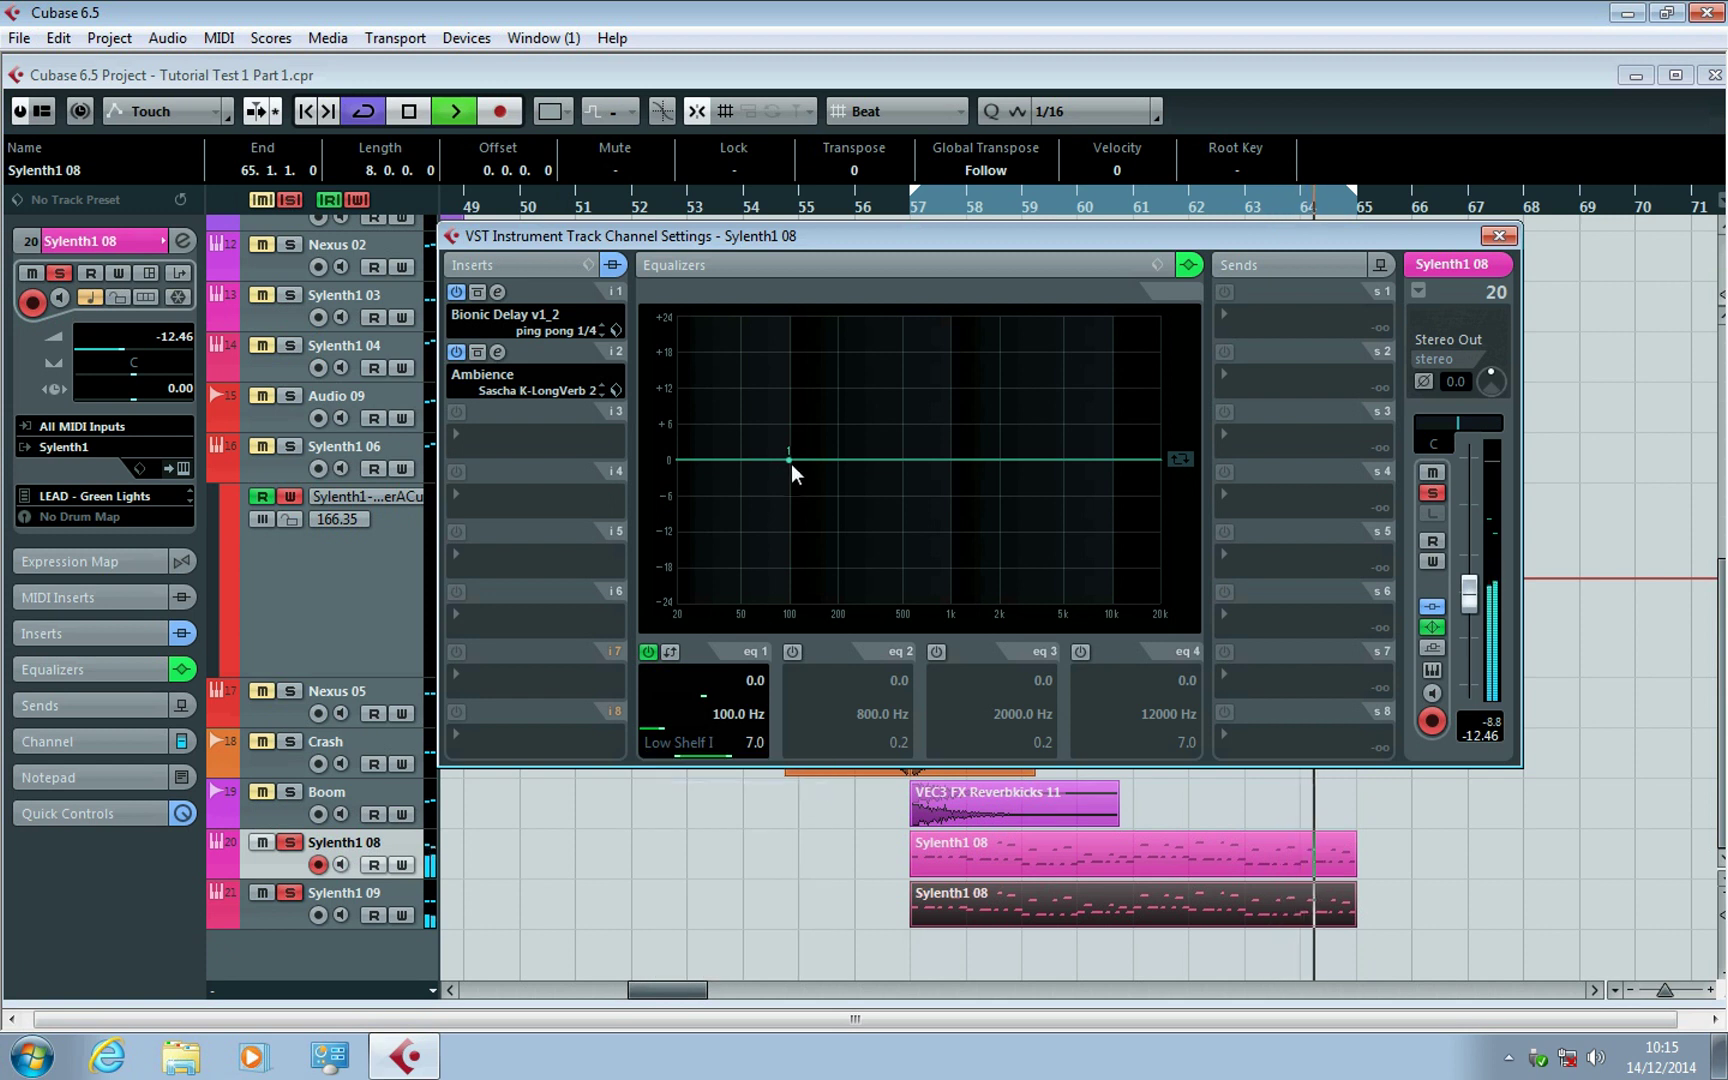
pyautogui.moveTo(783, 461); pyautogui.dragTo(782, 576)
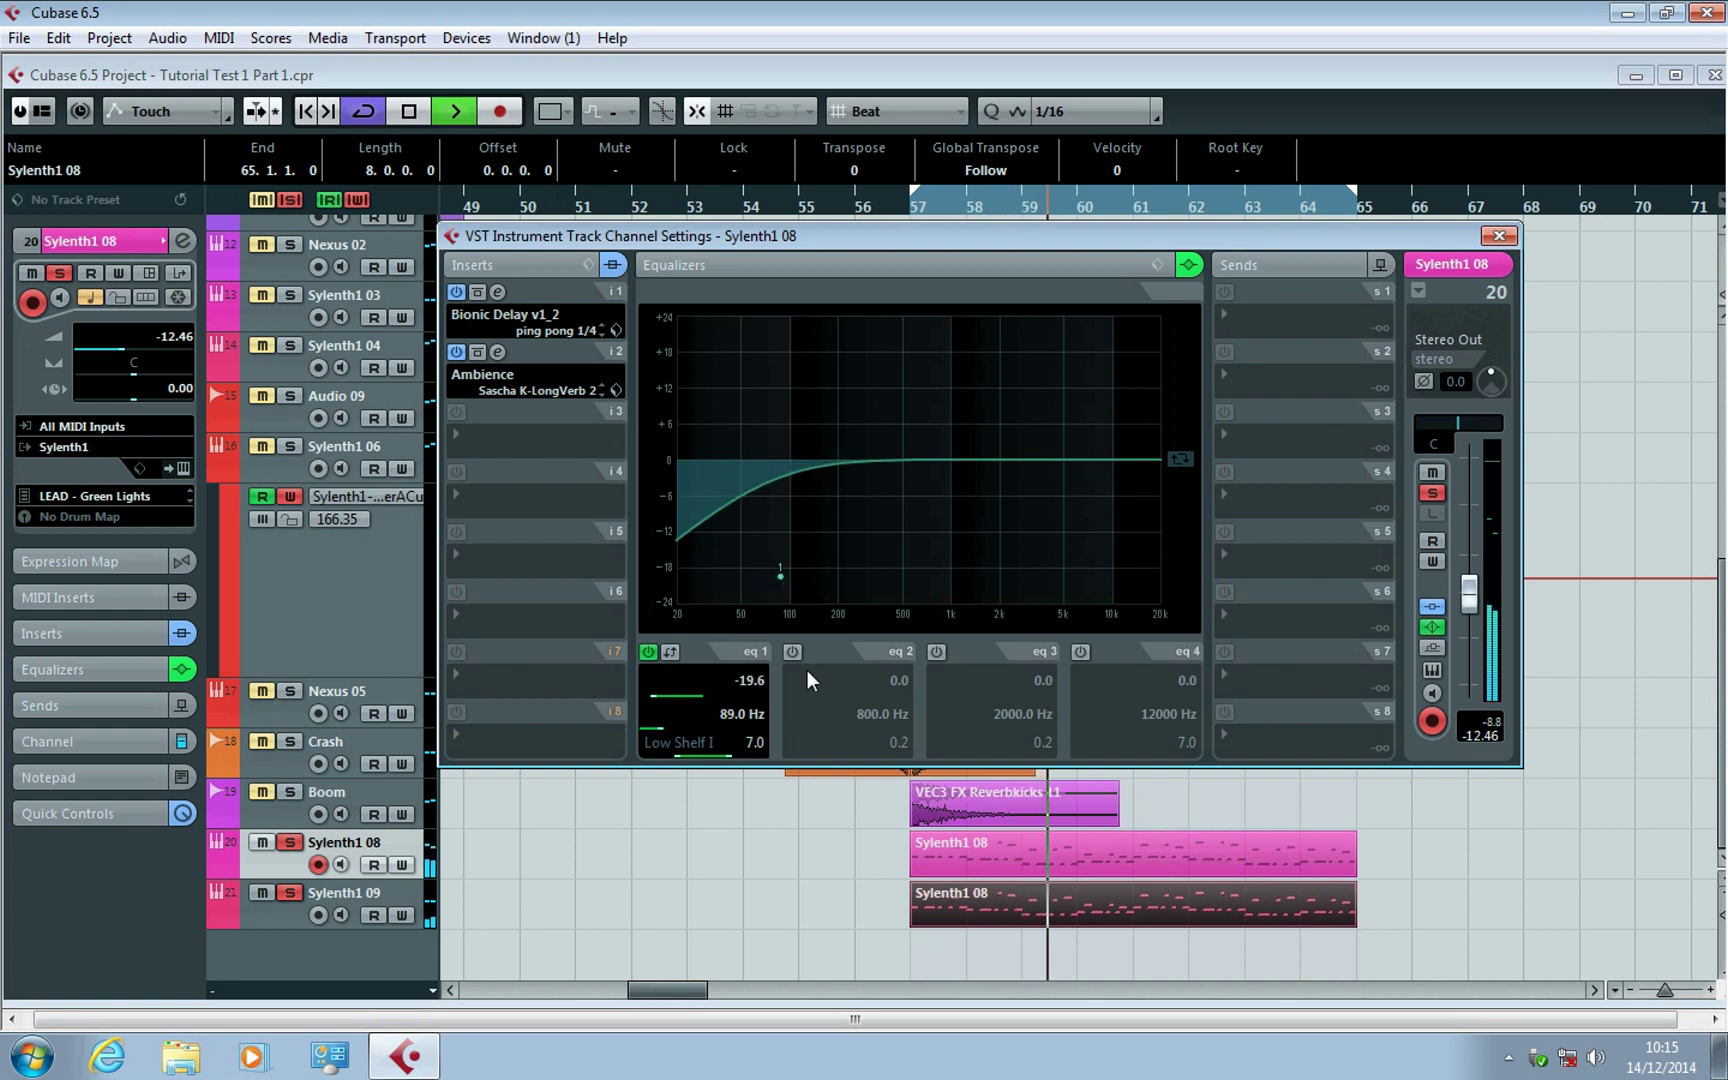
# Boost Sylenth1 08's EQ band 3 by 1.0 dB at 2105 Hz and band 4 by 9.4 dB at 11198 Hz with Q 0.0.
pyautogui.click(936, 651)
pyautogui.moveTo(1000, 458)
pyautogui.mouseDown()
pyautogui.moveTo(1072, 454)
pyautogui.moveTo(1003, 454)
pyautogui.mouseUp()
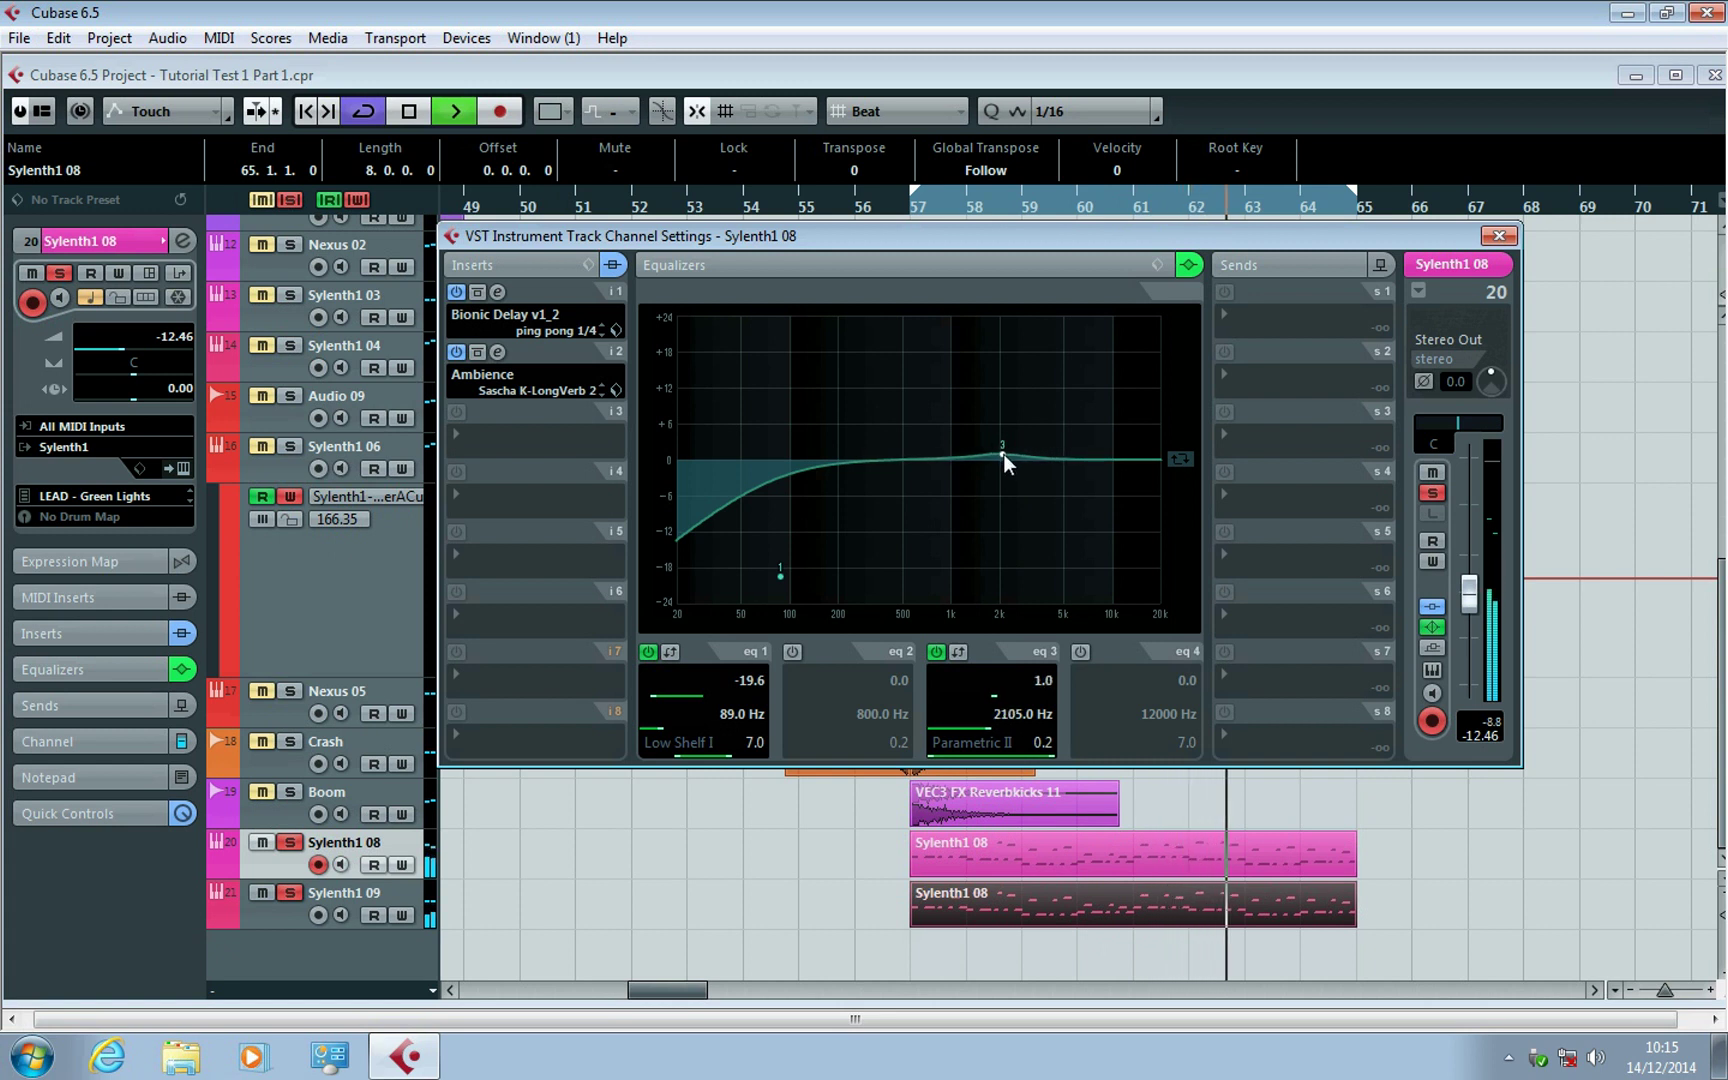
pyautogui.click(1080, 651)
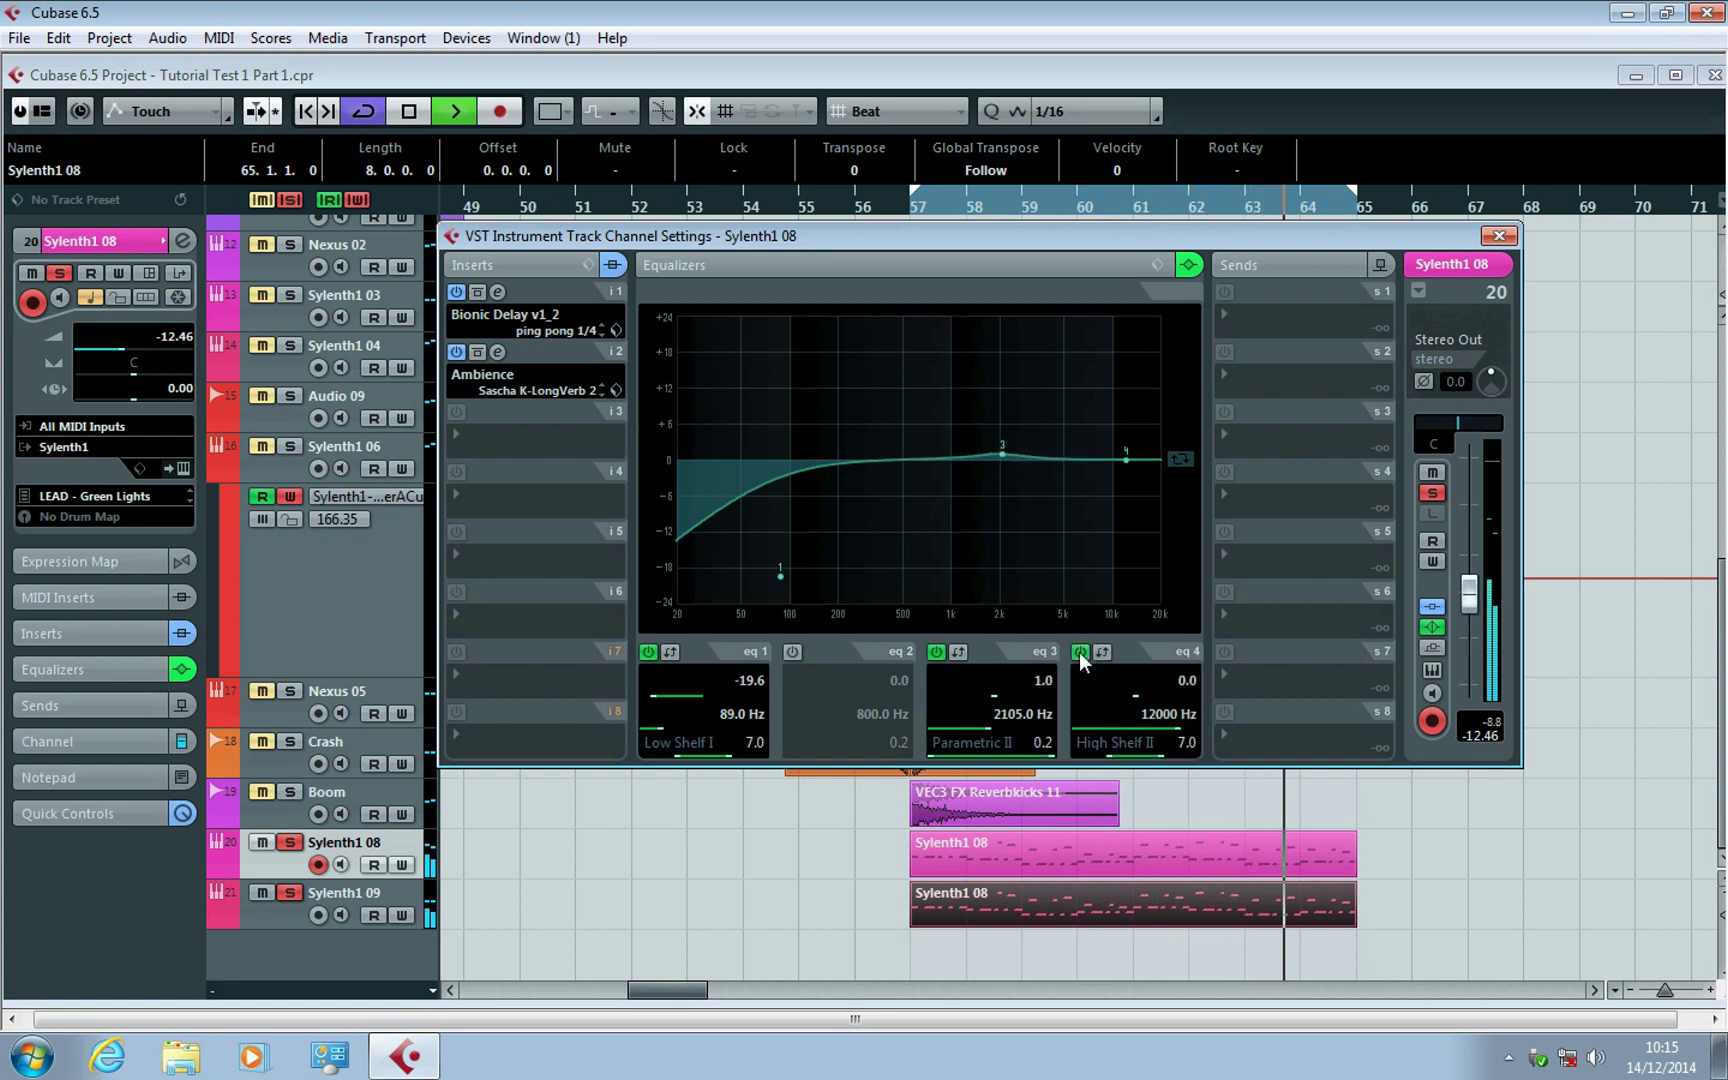
pyautogui.moveTo(1174, 753); pyautogui.dragTo(1219, 751)
pyautogui.moveTo(1134, 466); pyautogui.dragTo(1124, 410)
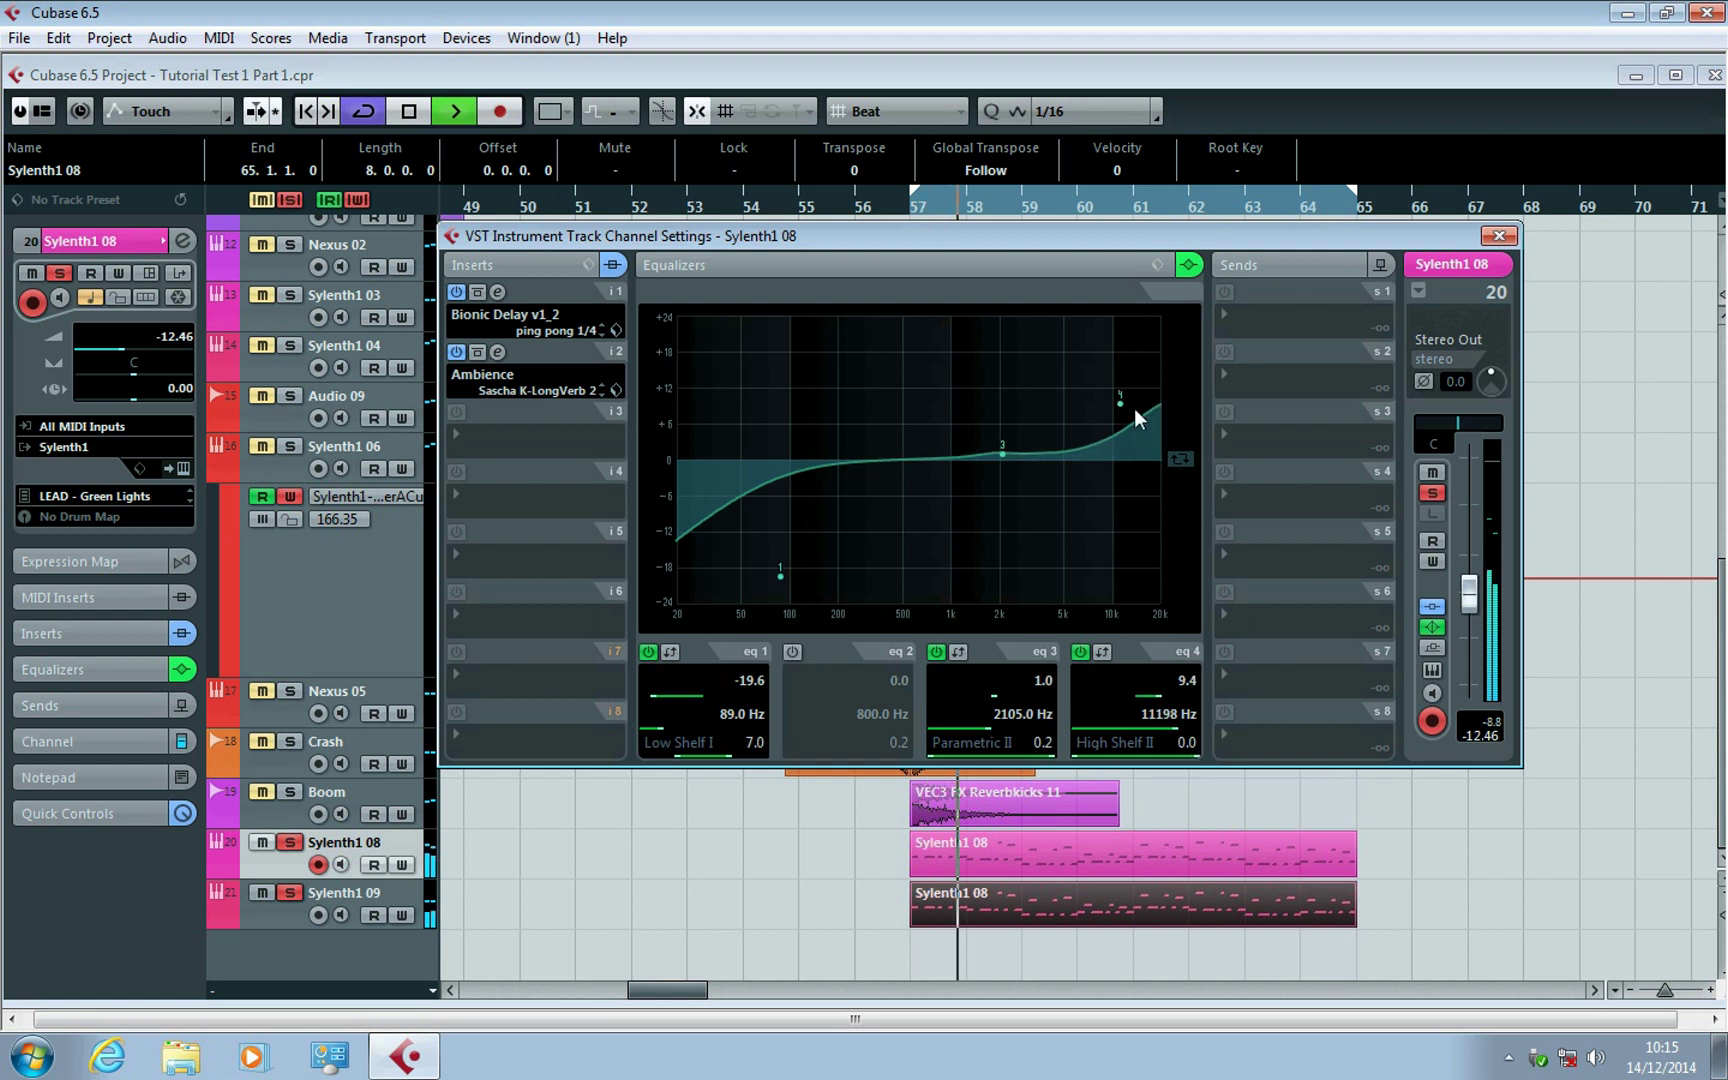
pyautogui.click(1498, 235)
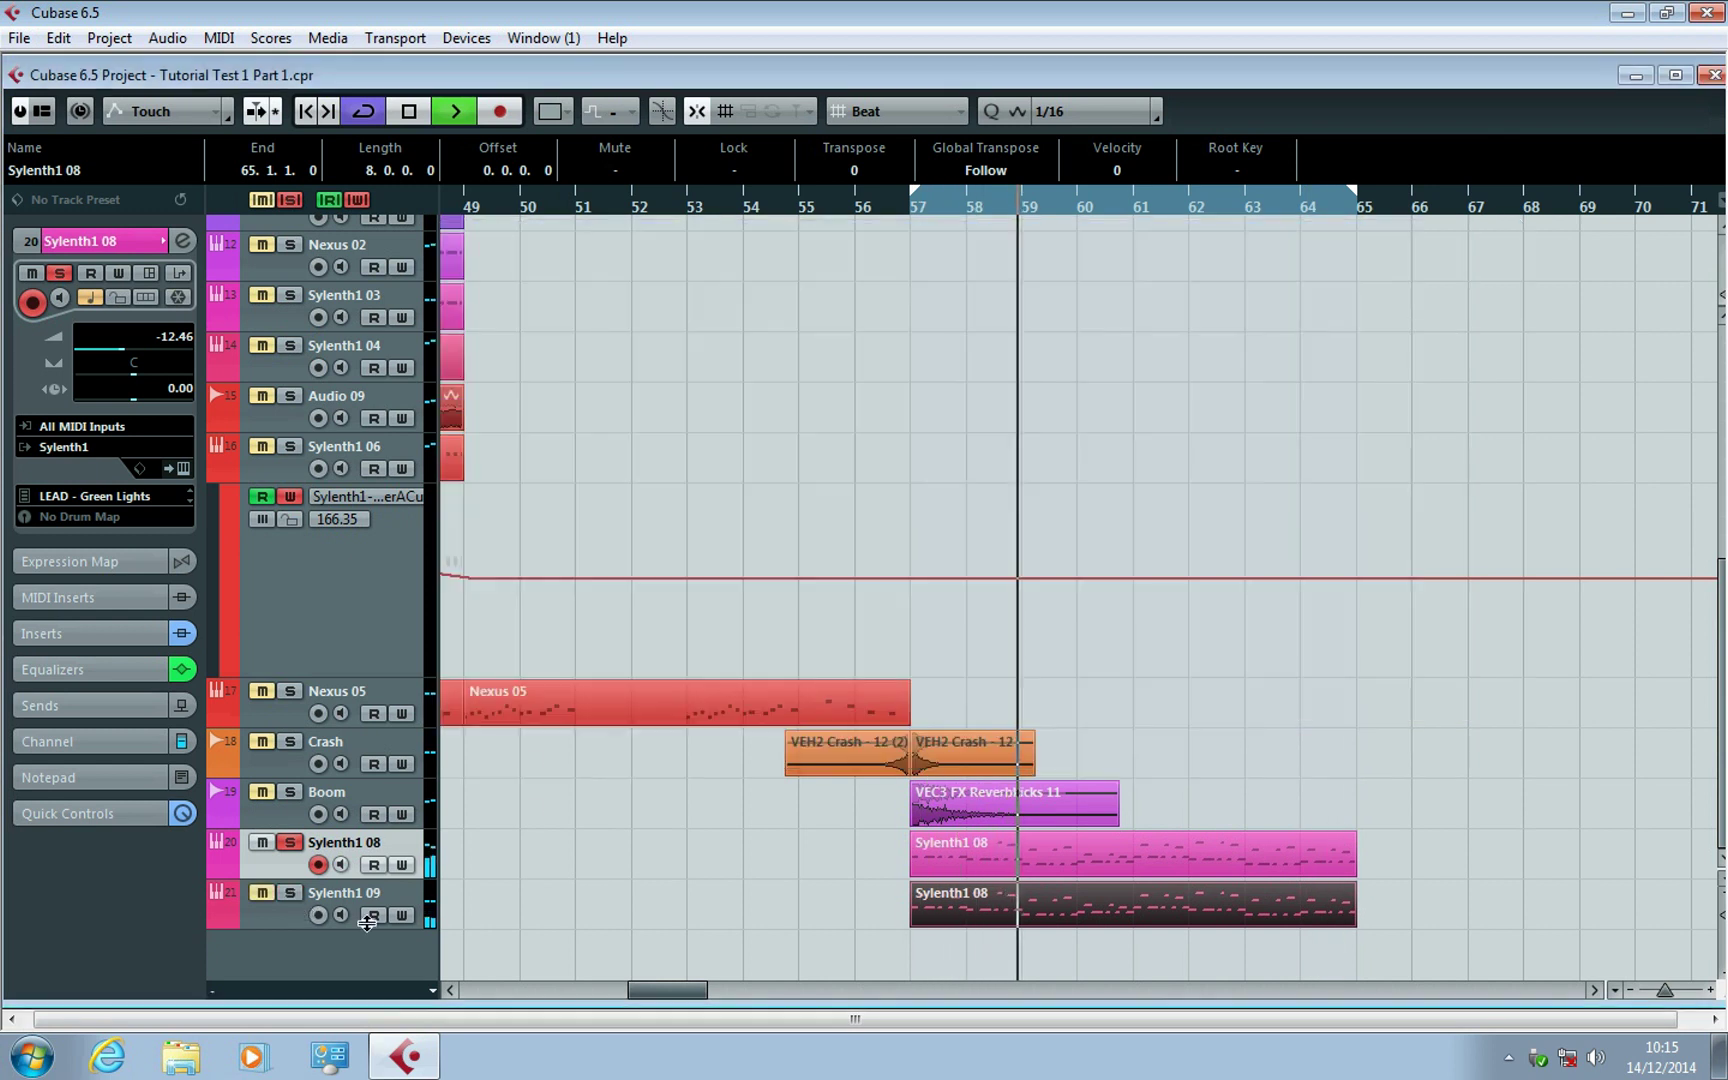
# Narrow Sylenth1 08's EQ band 3 to a Q of 12.0 and cut it by 6.6 dB at 1261 Hz, leaving band 2 off.
pyautogui.click(184, 240)
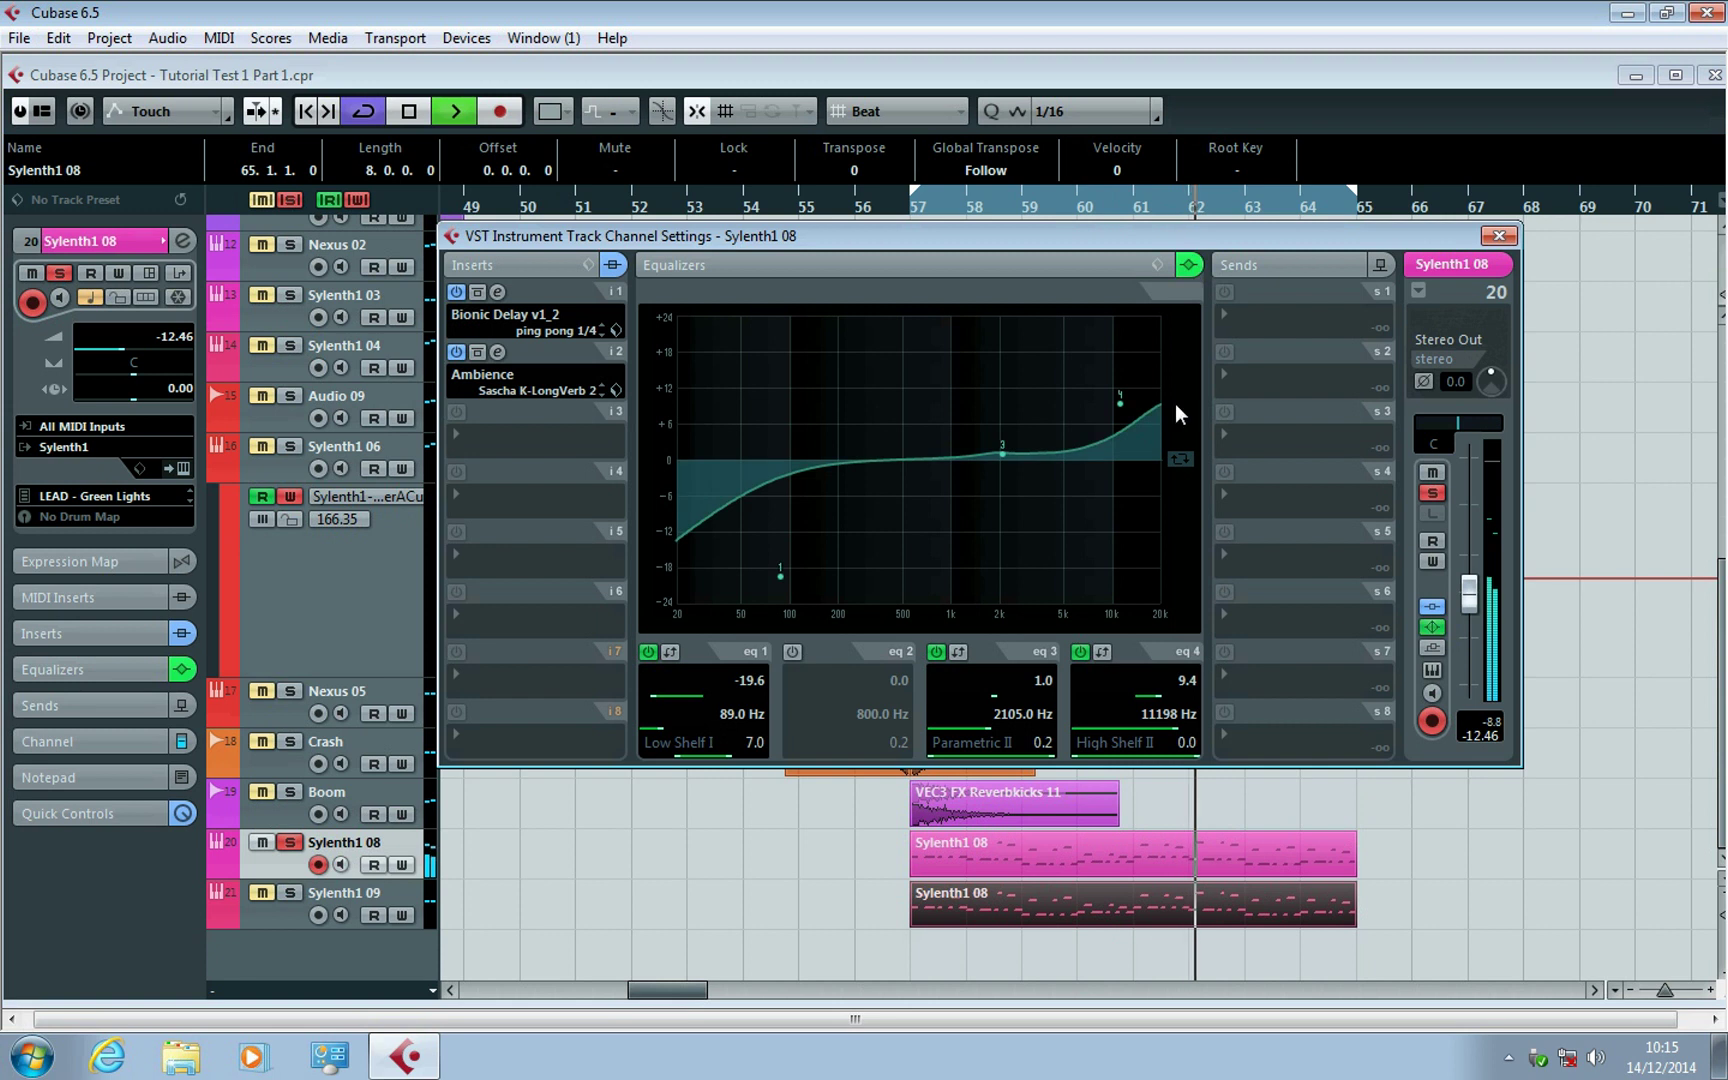
pyautogui.moveTo(1026, 755); pyautogui.dragTo(949, 751)
pyautogui.moveTo(999, 455); pyautogui.dragTo(996, 391)
pyautogui.click(988, 341)
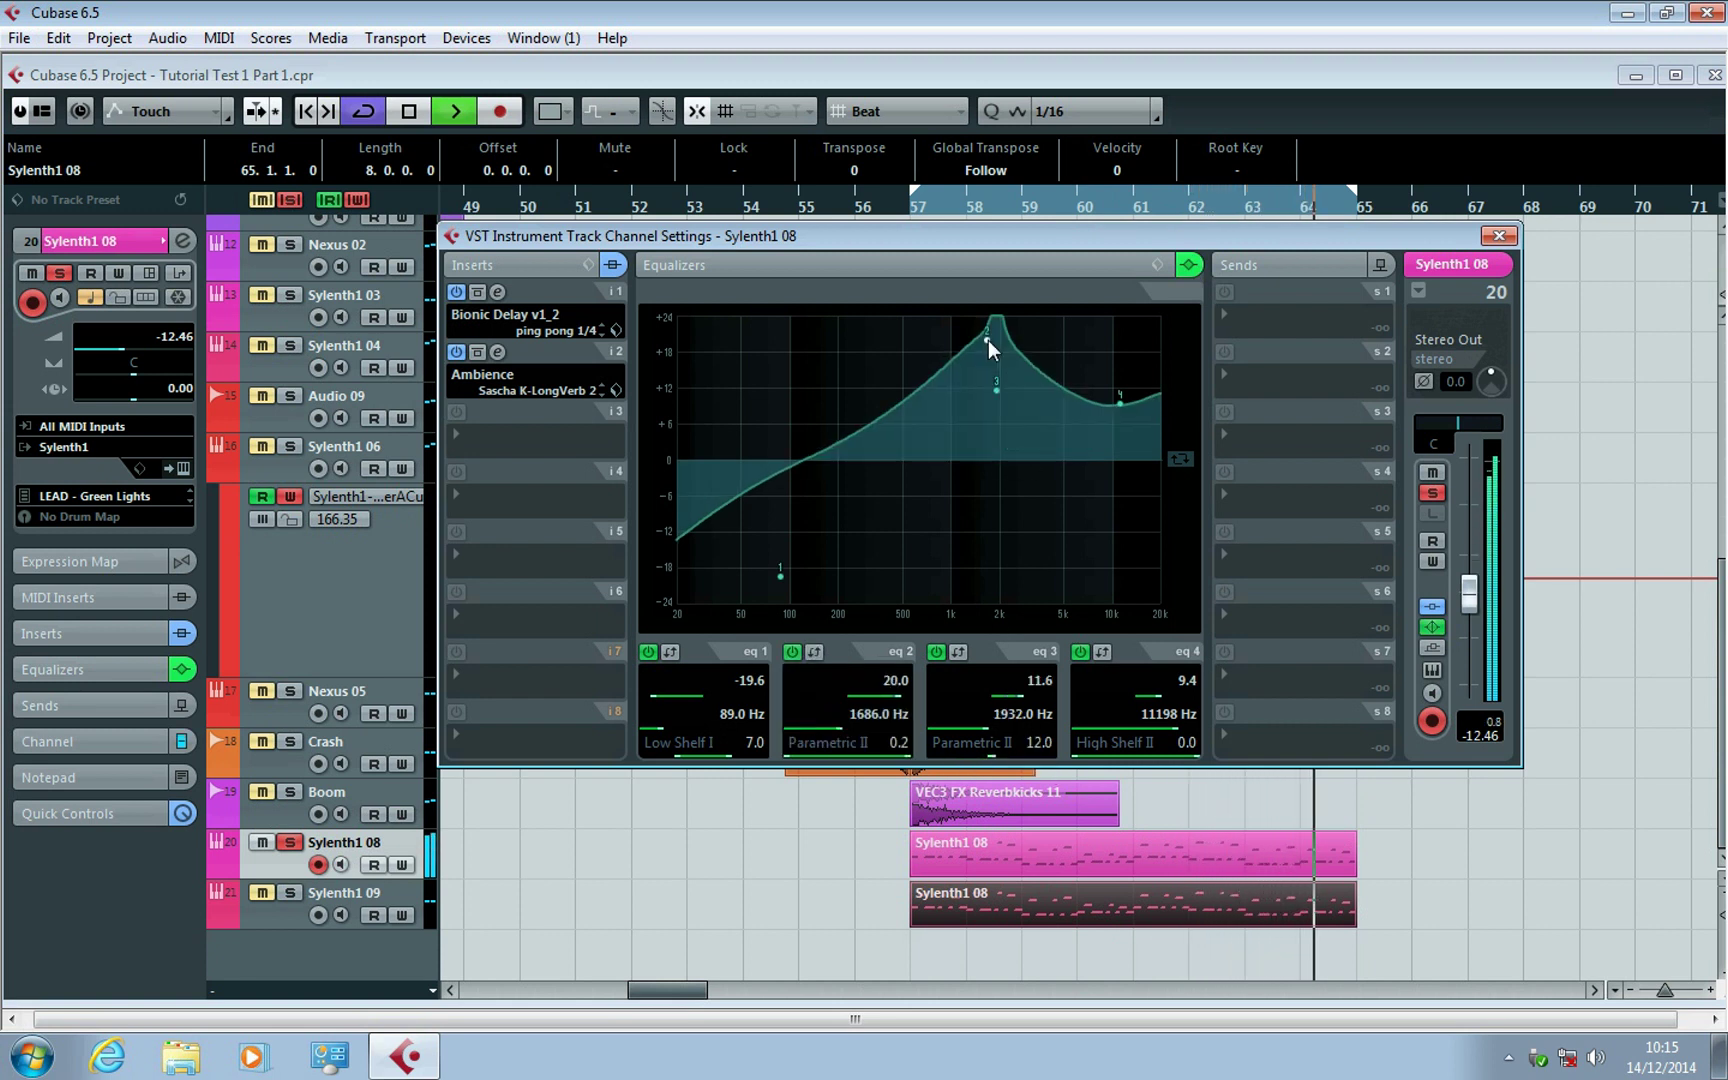
pyautogui.click(799, 651)
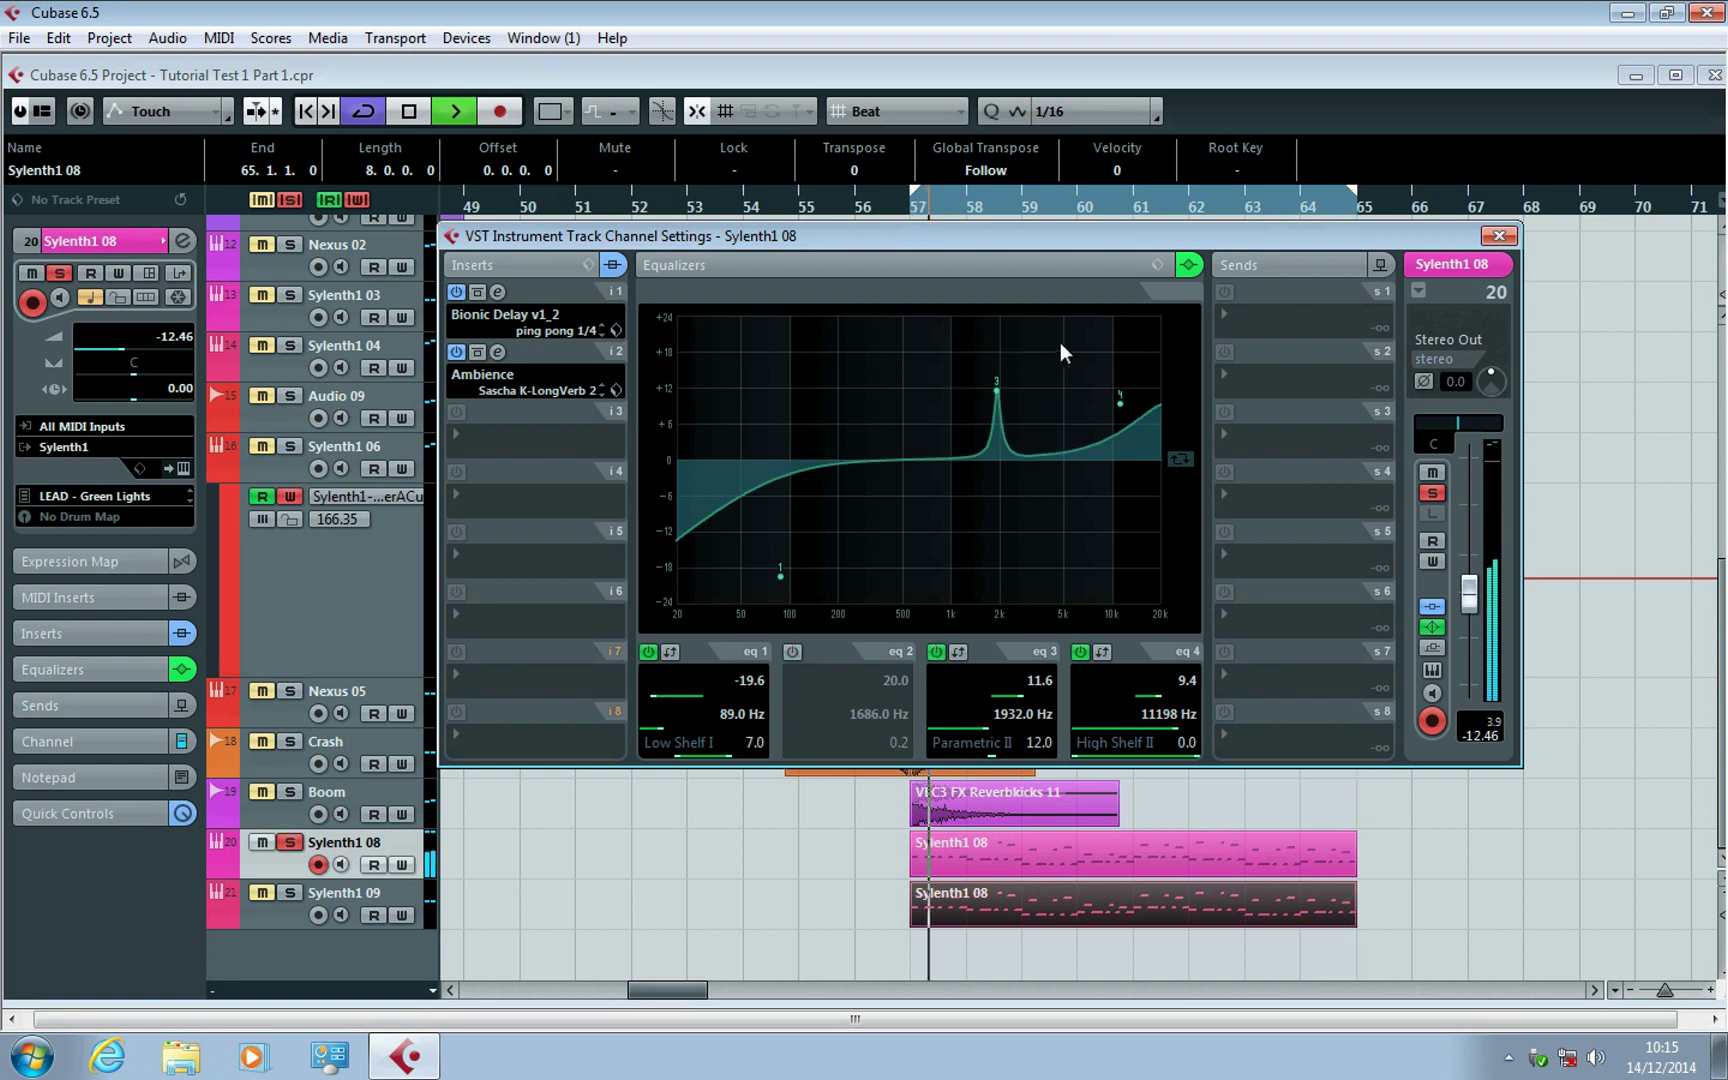
pyautogui.moveTo(1000, 383); pyautogui.dragTo(967, 500)
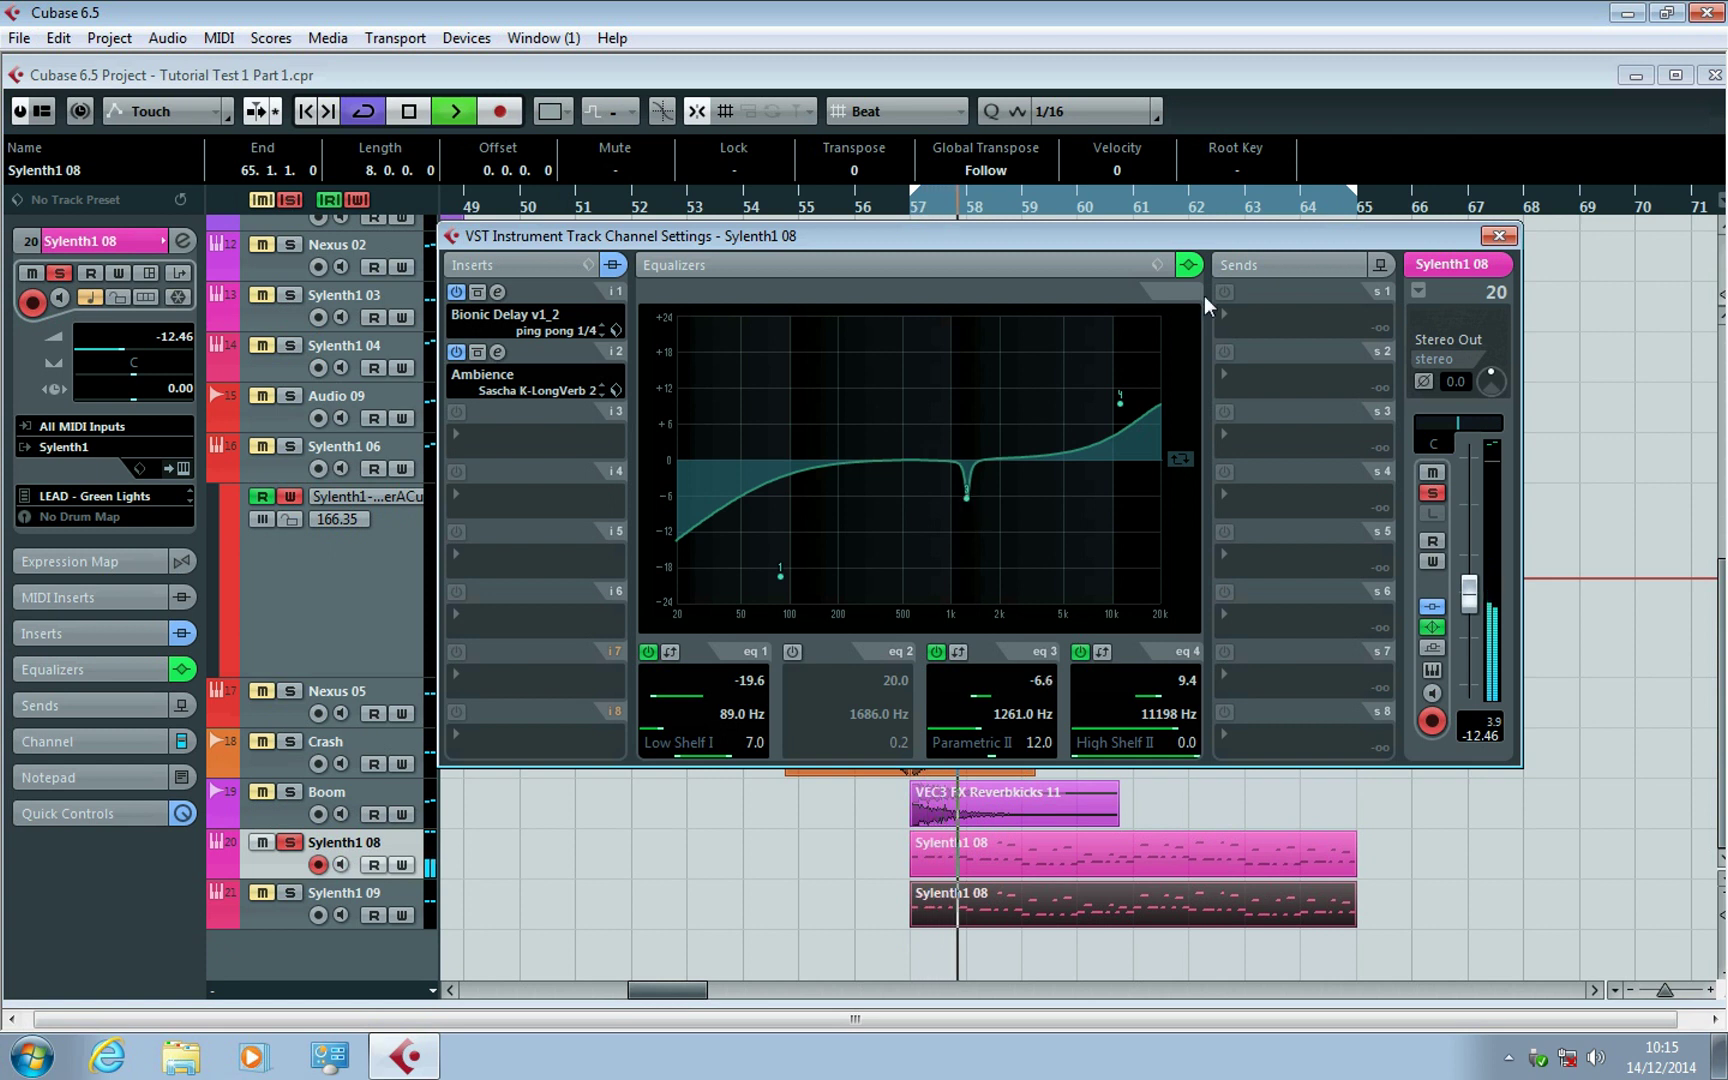
# Compare the sound of Sylenth1 08 with its equalizer bypassed and active, leave the EQ on, and close the channel settings.
pyautogui.click(1189, 265)
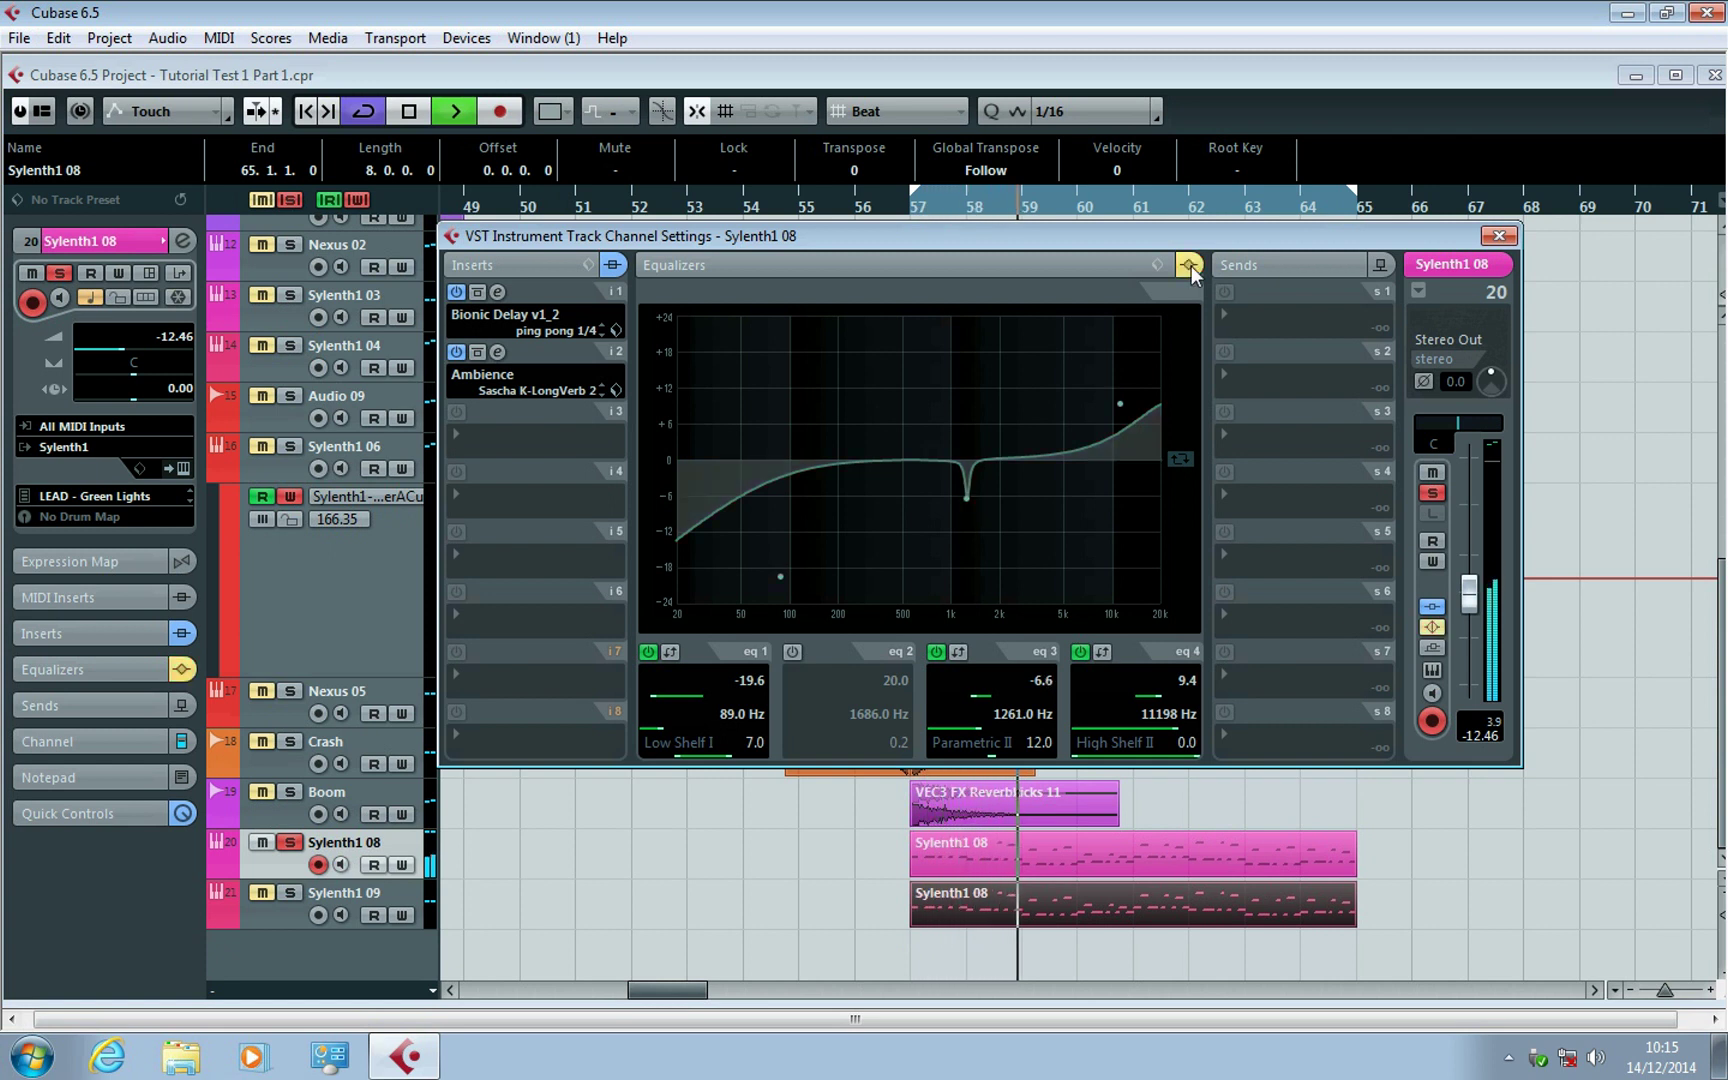
pyautogui.click(1190, 265)
pyautogui.click(1190, 265)
pyautogui.click(1190, 265)
pyautogui.click(1492, 237)
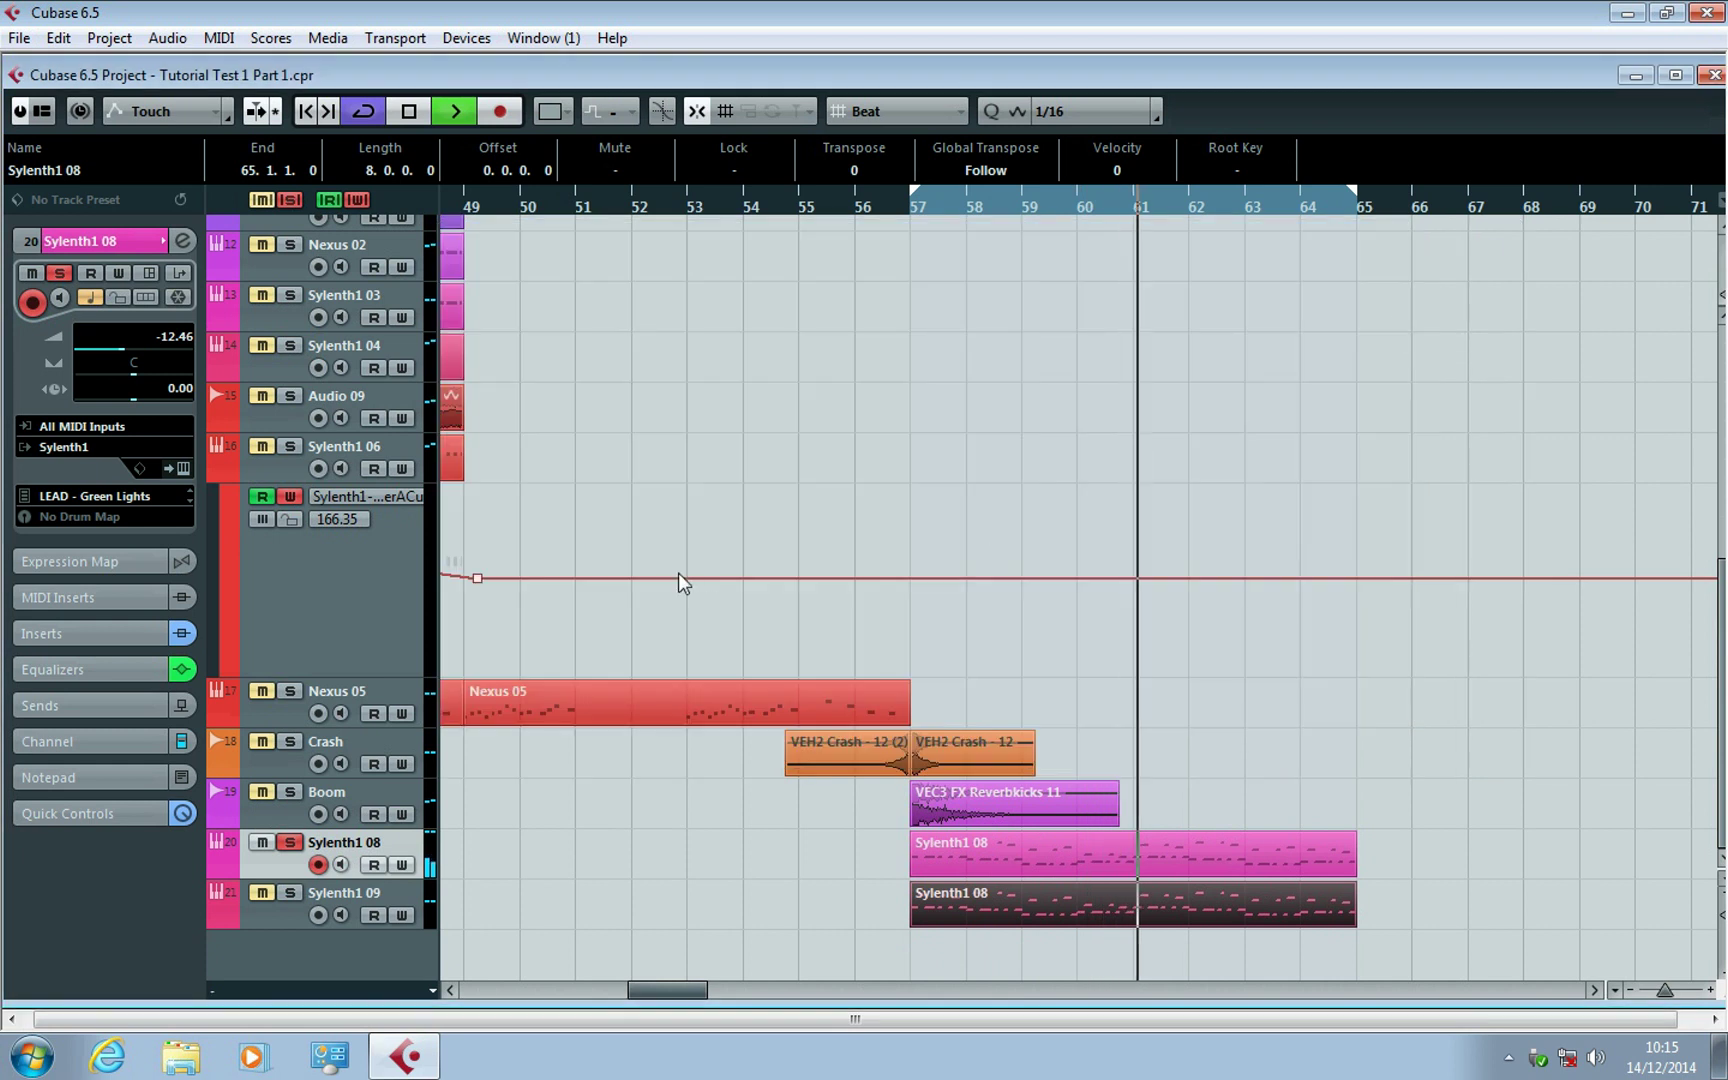
# Listen to Sylenth1 09 soloed together with Sylenth1 08, clear all solos, and audition the full mix from about bar 54.
pyautogui.click(294, 893)
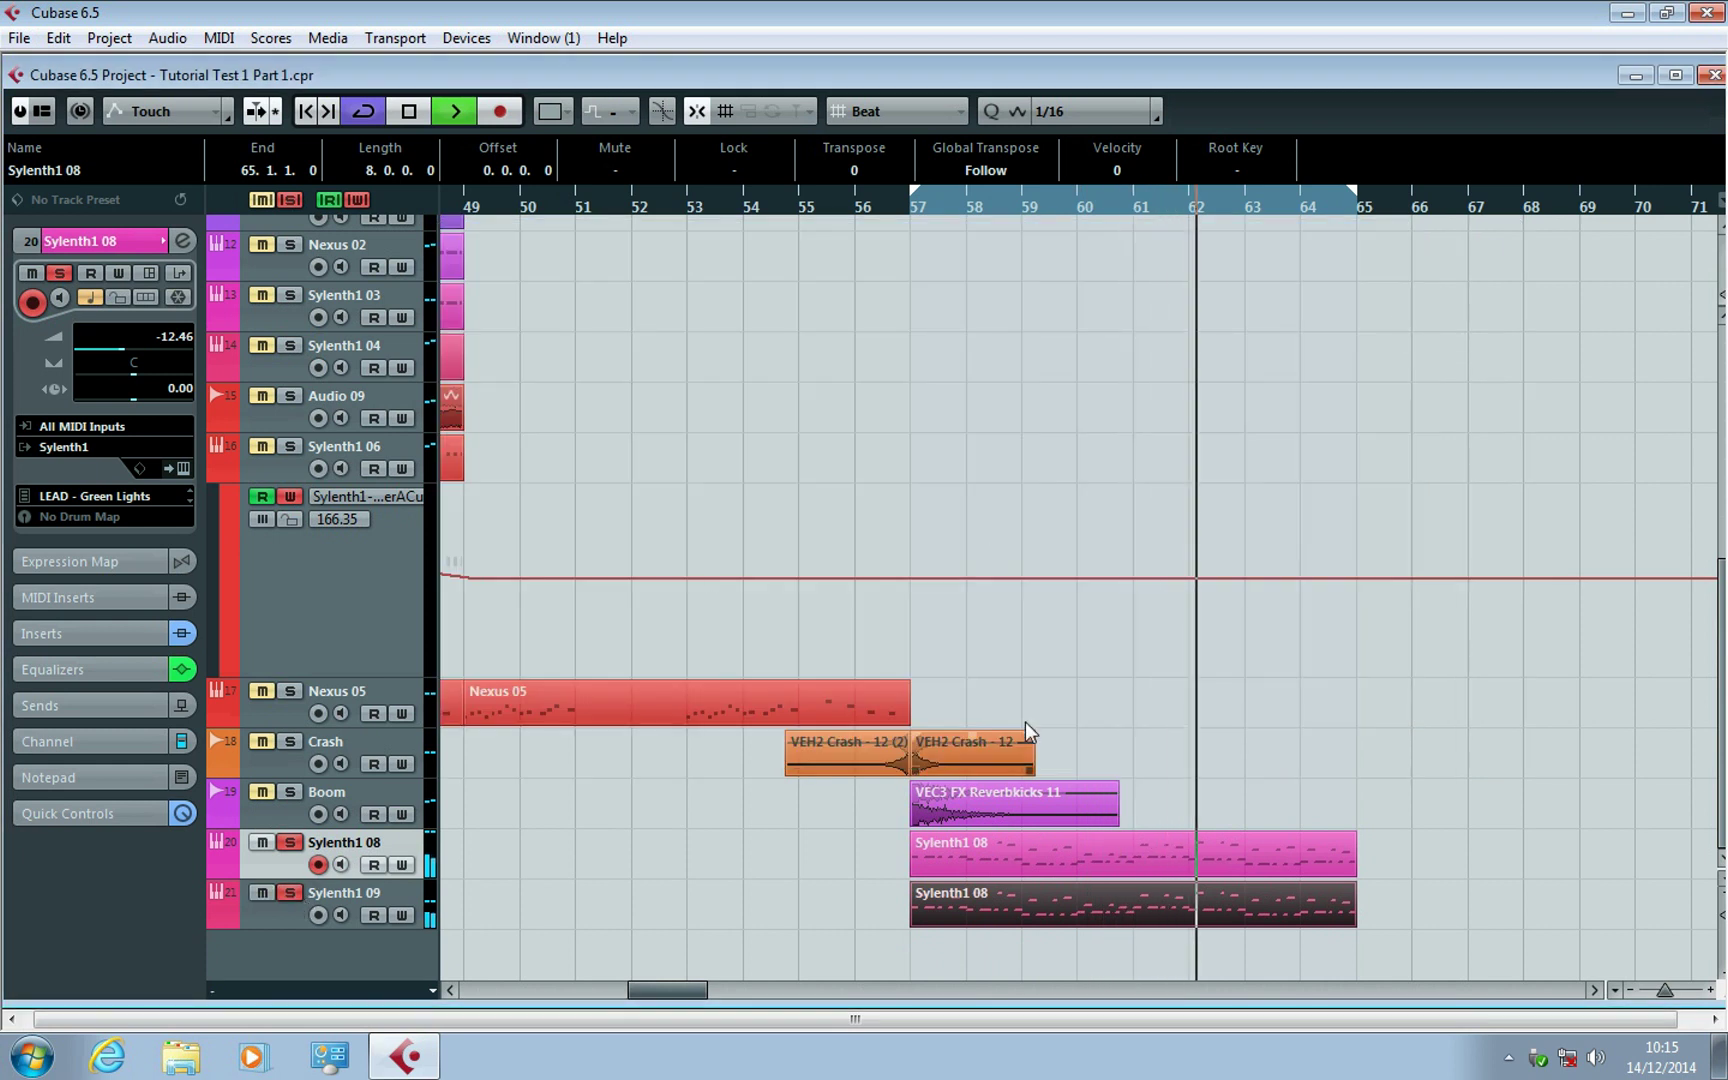
pyautogui.click(360, 905)
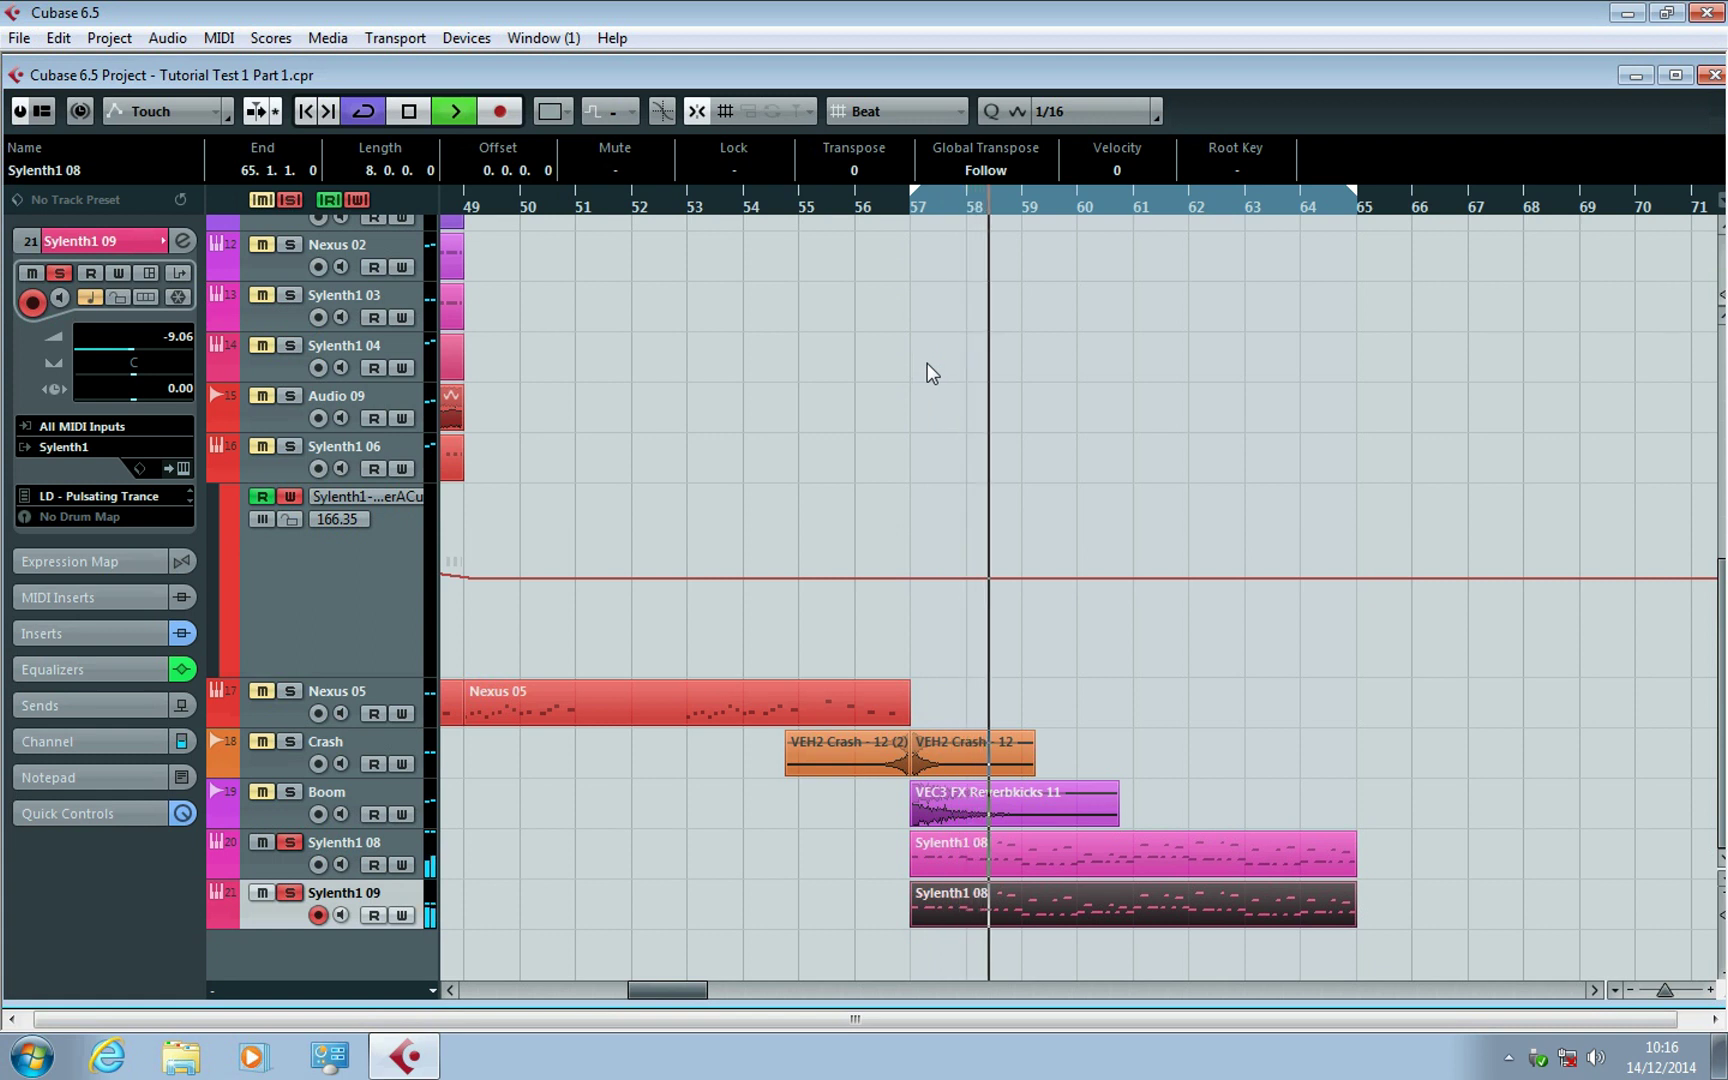
pyautogui.click(720, 205)
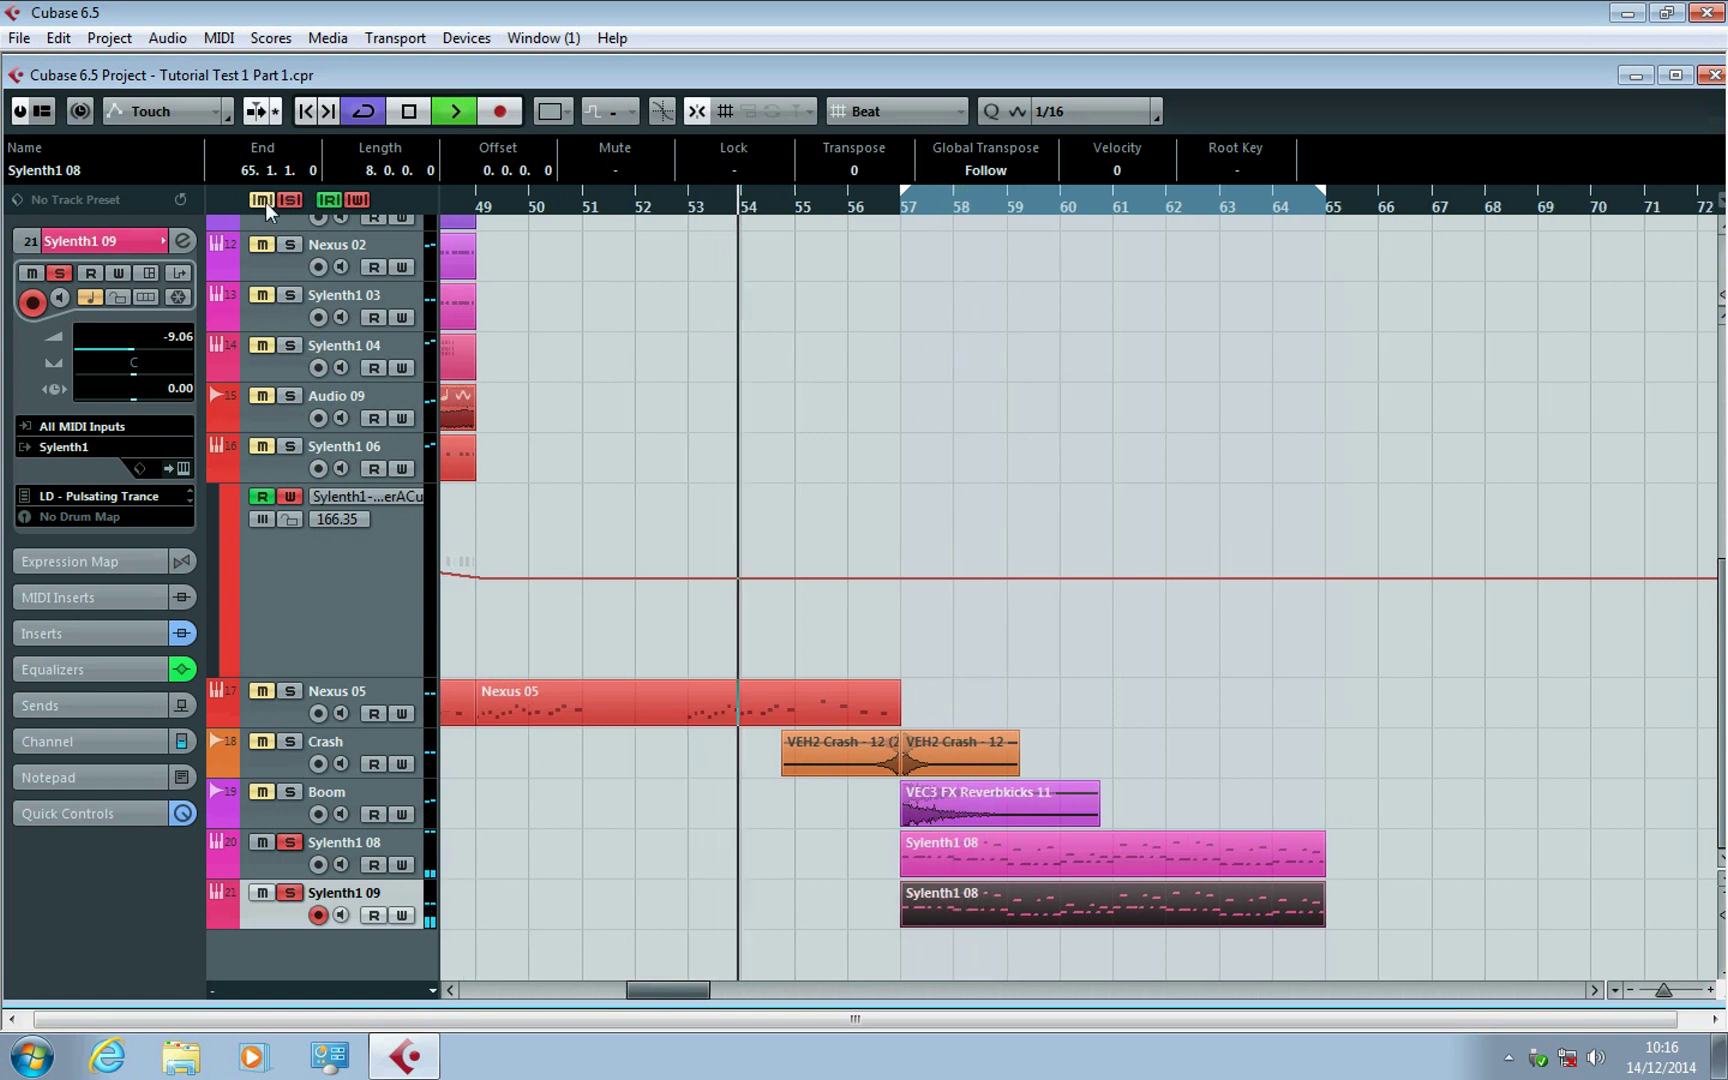
pyautogui.click(290, 201)
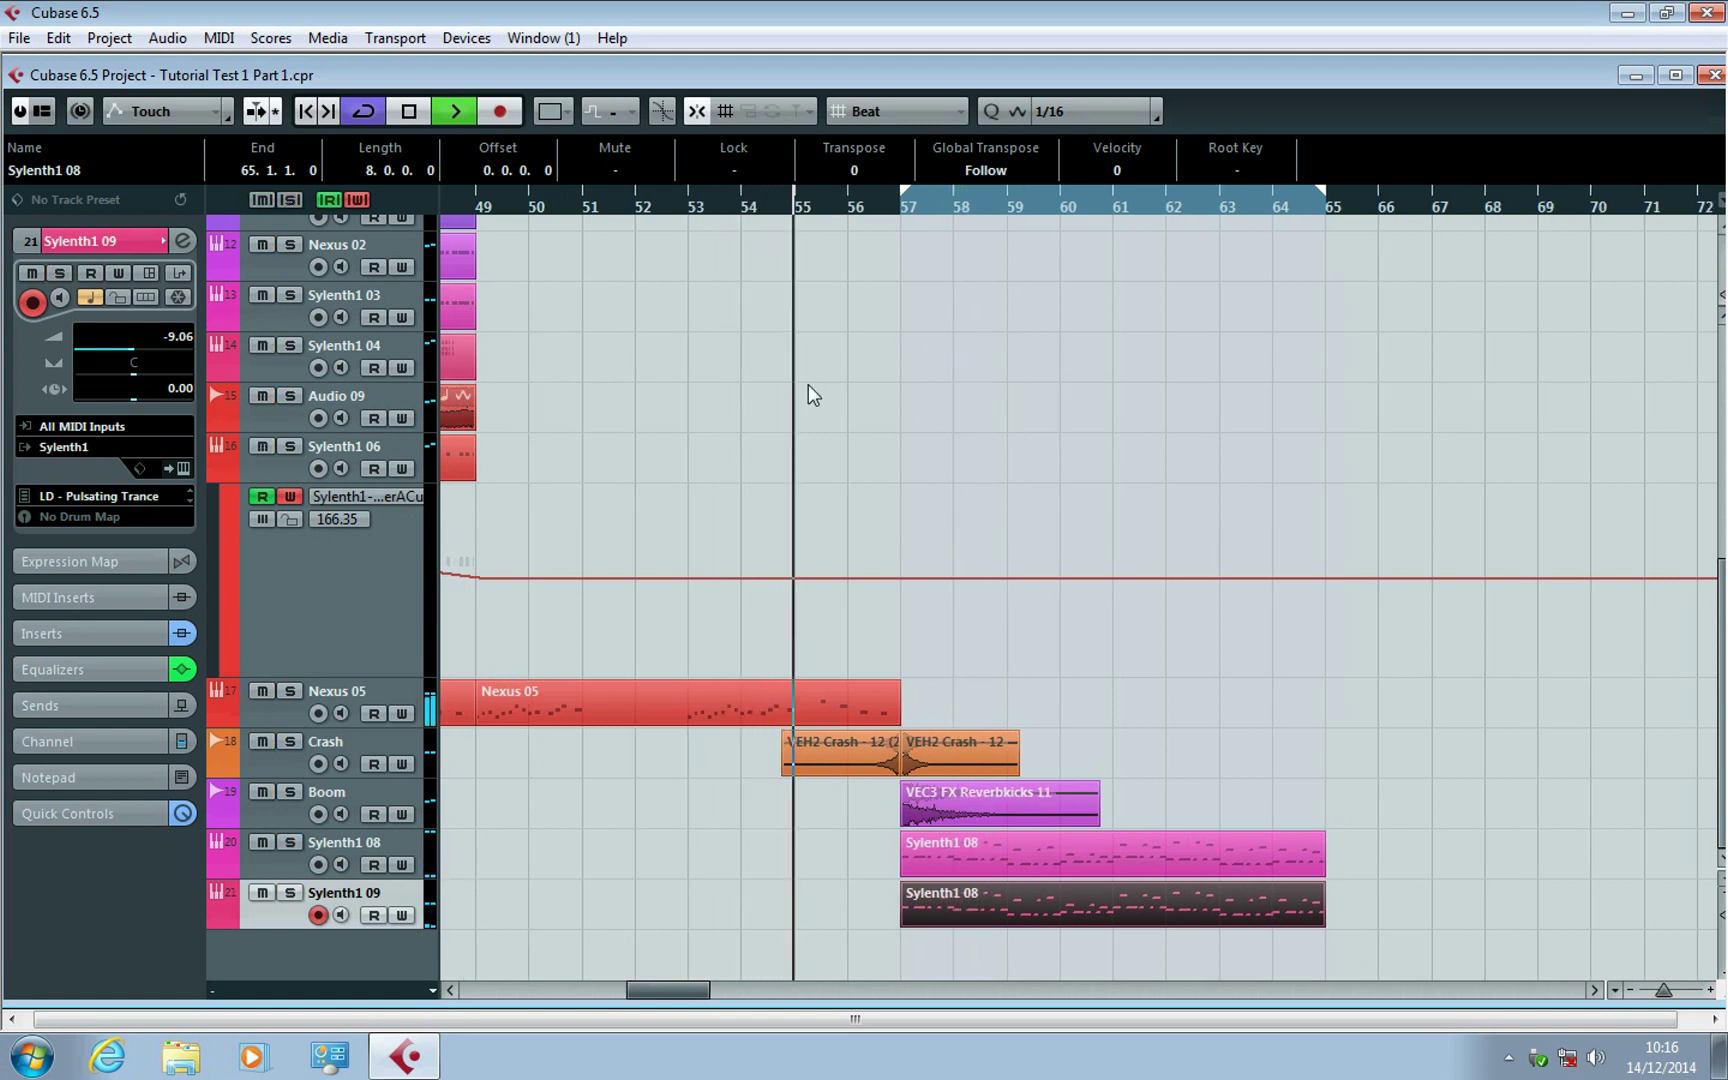
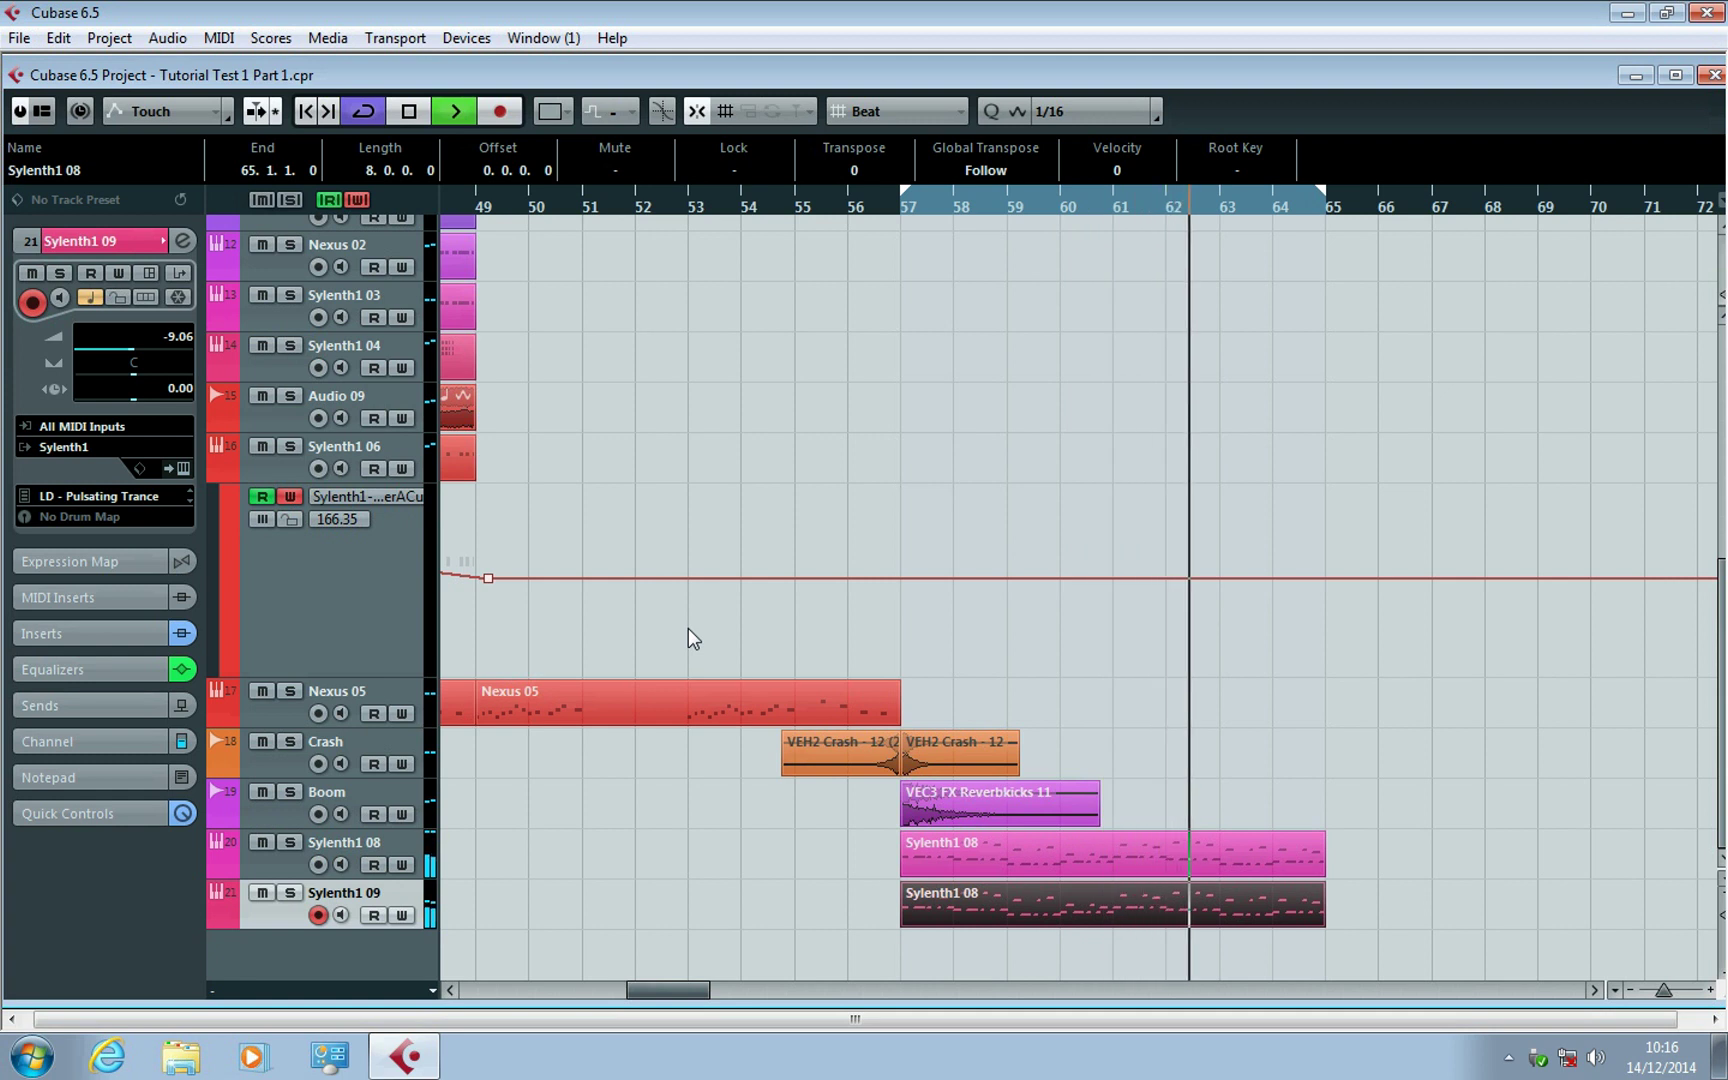
pyautogui.press('space')
# Add one more instrument track using Sylenth1 below Sylenth1 09.
pyautogui.rightClick(373, 961)
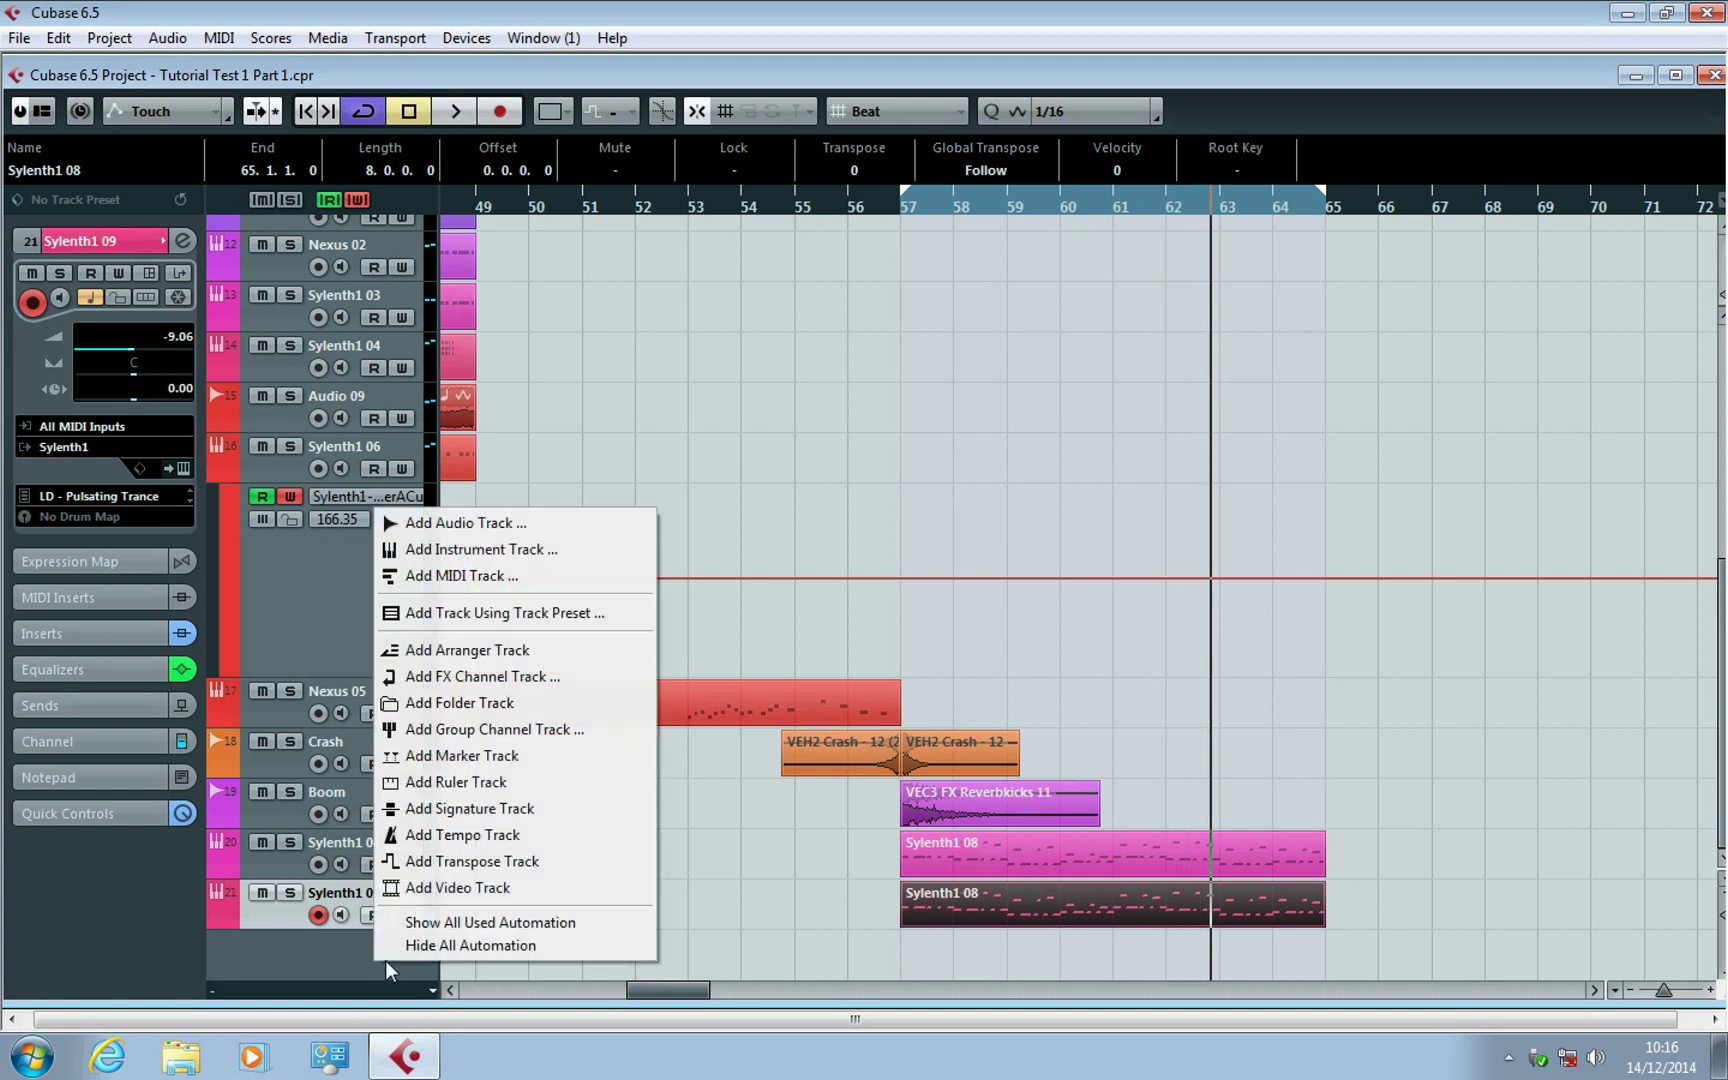
pyautogui.click(480, 549)
pyautogui.click(853, 250)
pyautogui.click(795, 404)
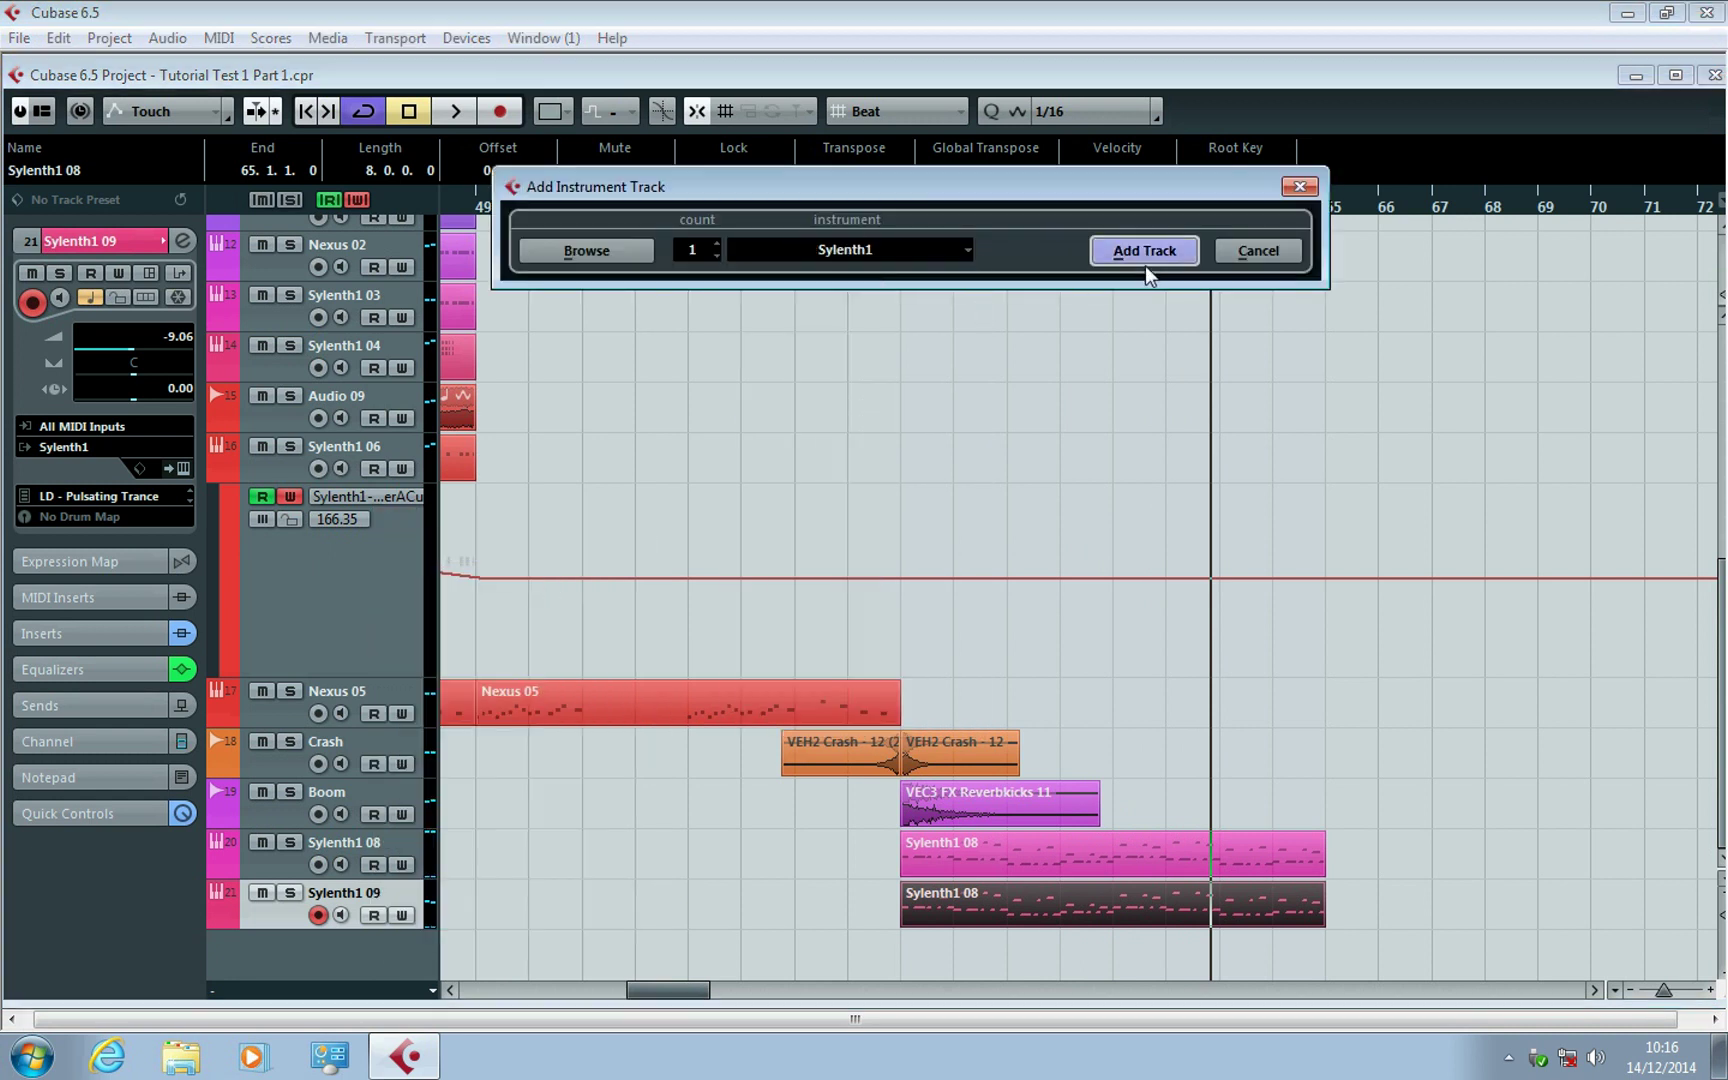
pyautogui.click(1144, 251)
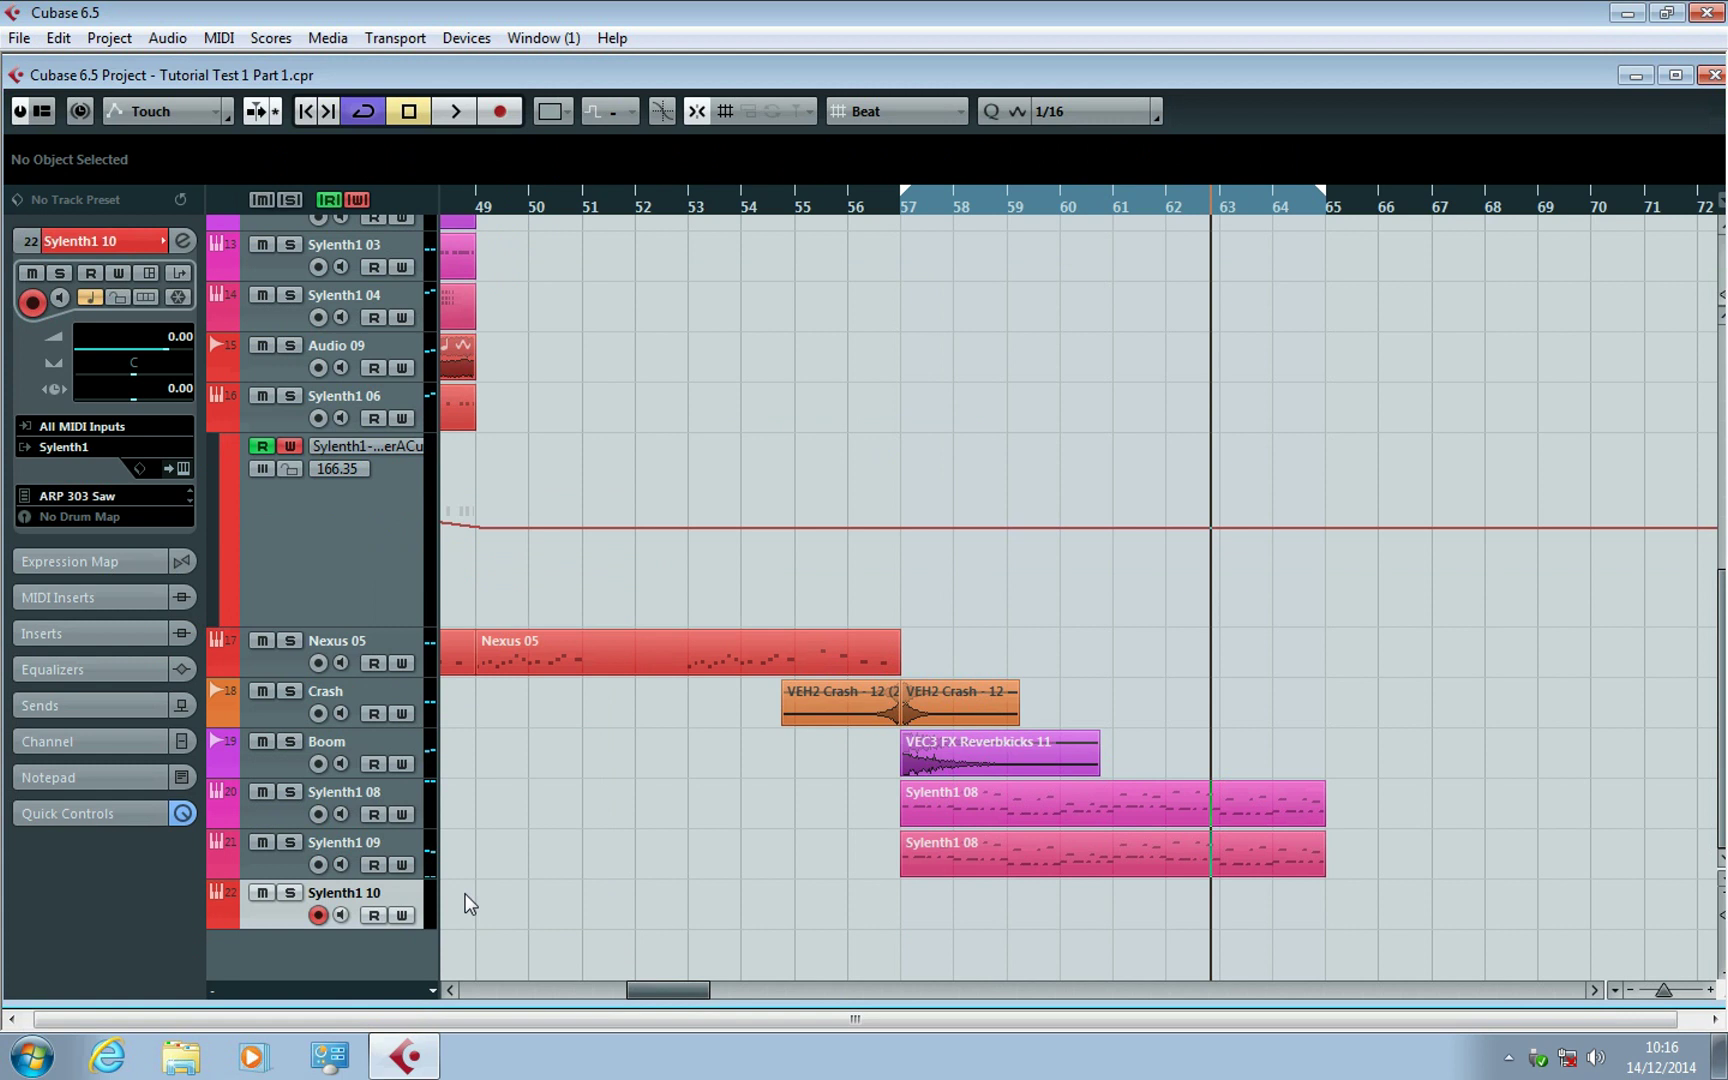
# Copy the MIDI part at bar 57 from Sylenth1 09 to the Sylenth1 10 track, solo that track, and set its volume to -12.94.
pyautogui.click(1030, 850)
pyautogui.moveTo(1030, 850); pyautogui.dragTo(1035, 905)
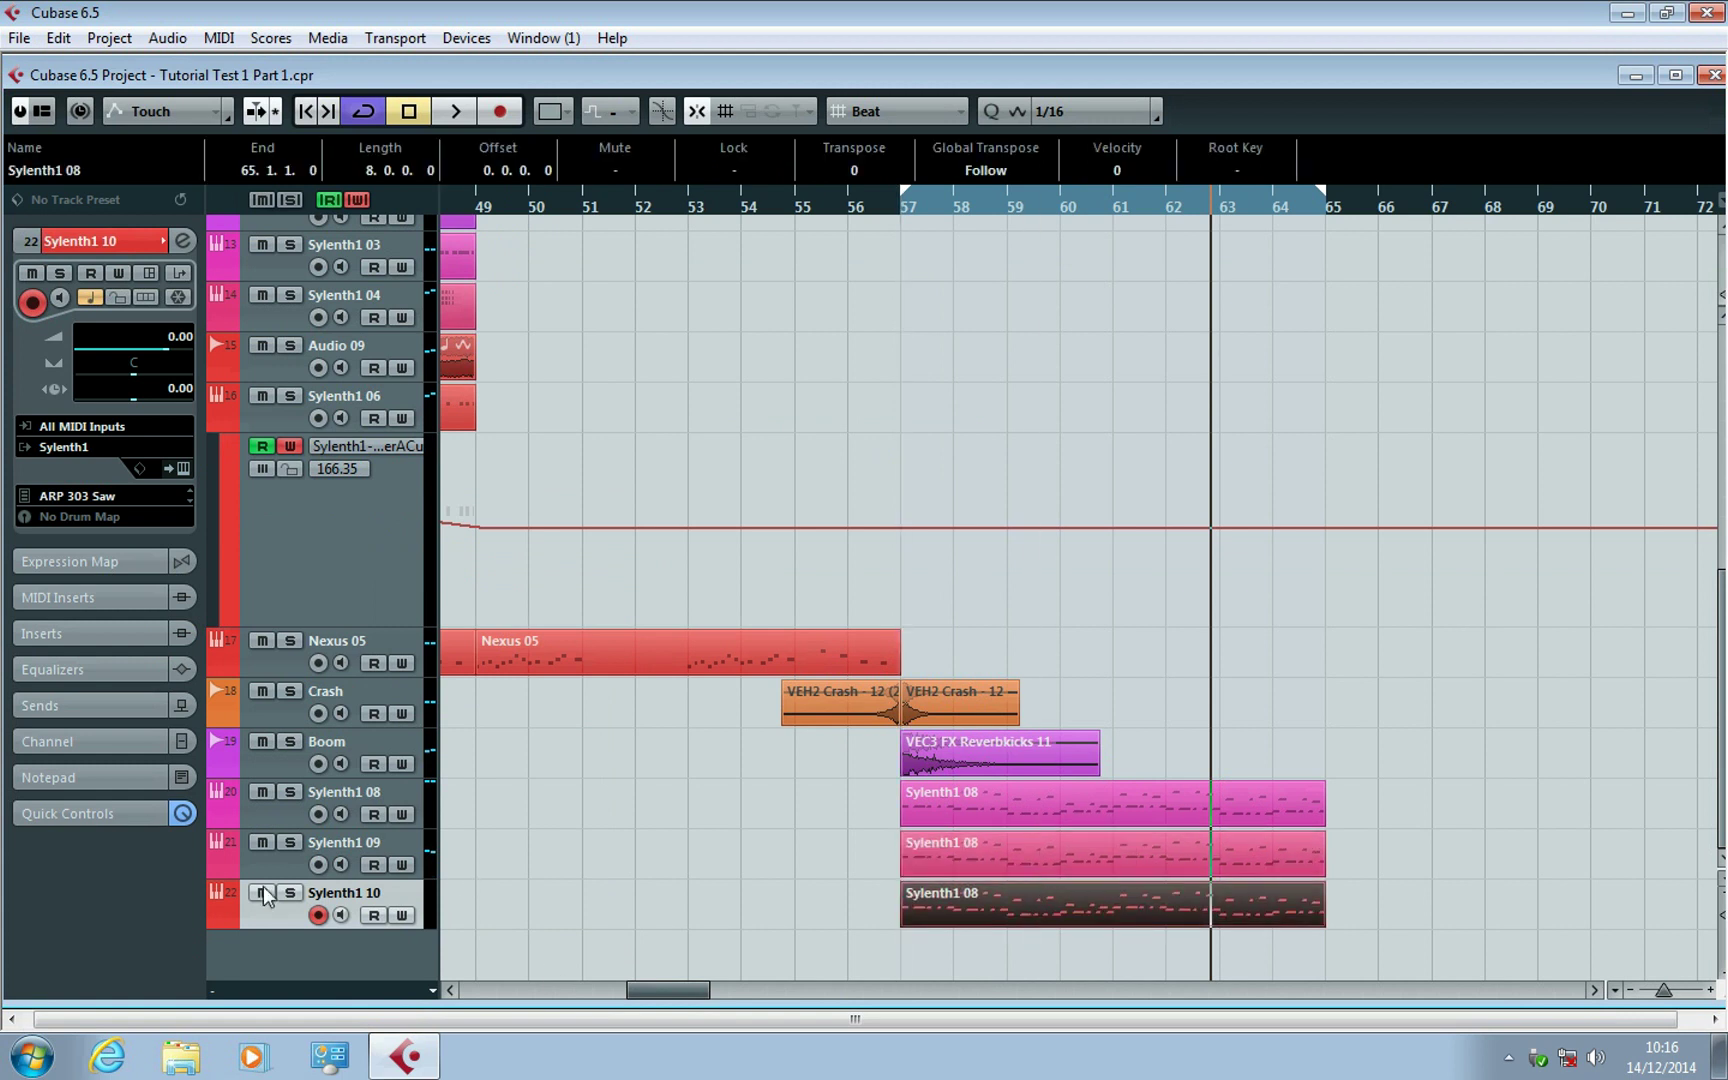
pyautogui.click(291, 893)
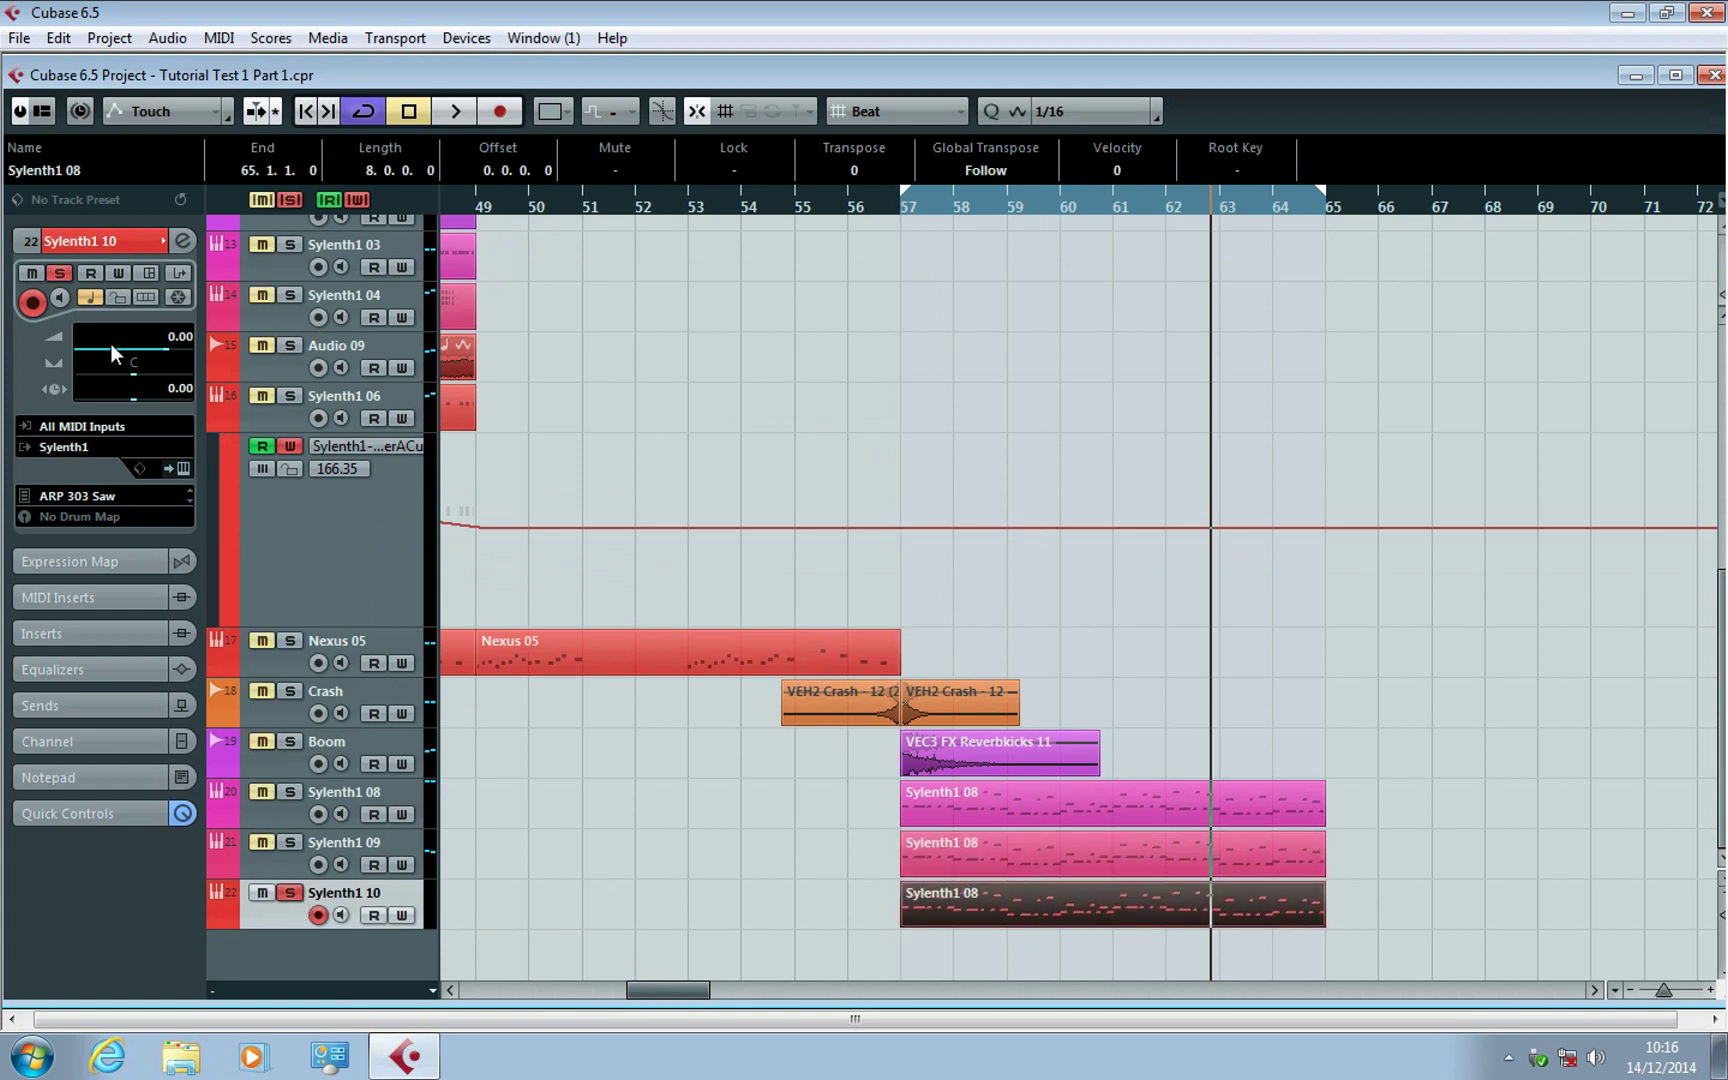
pyautogui.moveTo(113, 344); pyautogui.dragTo(119, 346)
# Open the Sylenth1 instrument of track Sylenth1 10 and load the Sylenth1 Definitive Collection bank.
pyautogui.click(183, 468)
pyautogui.click(807, 485)
pyautogui.click(829, 562)
pyautogui.moveTo(1053, 342); pyautogui.dragTo(1058, 541)
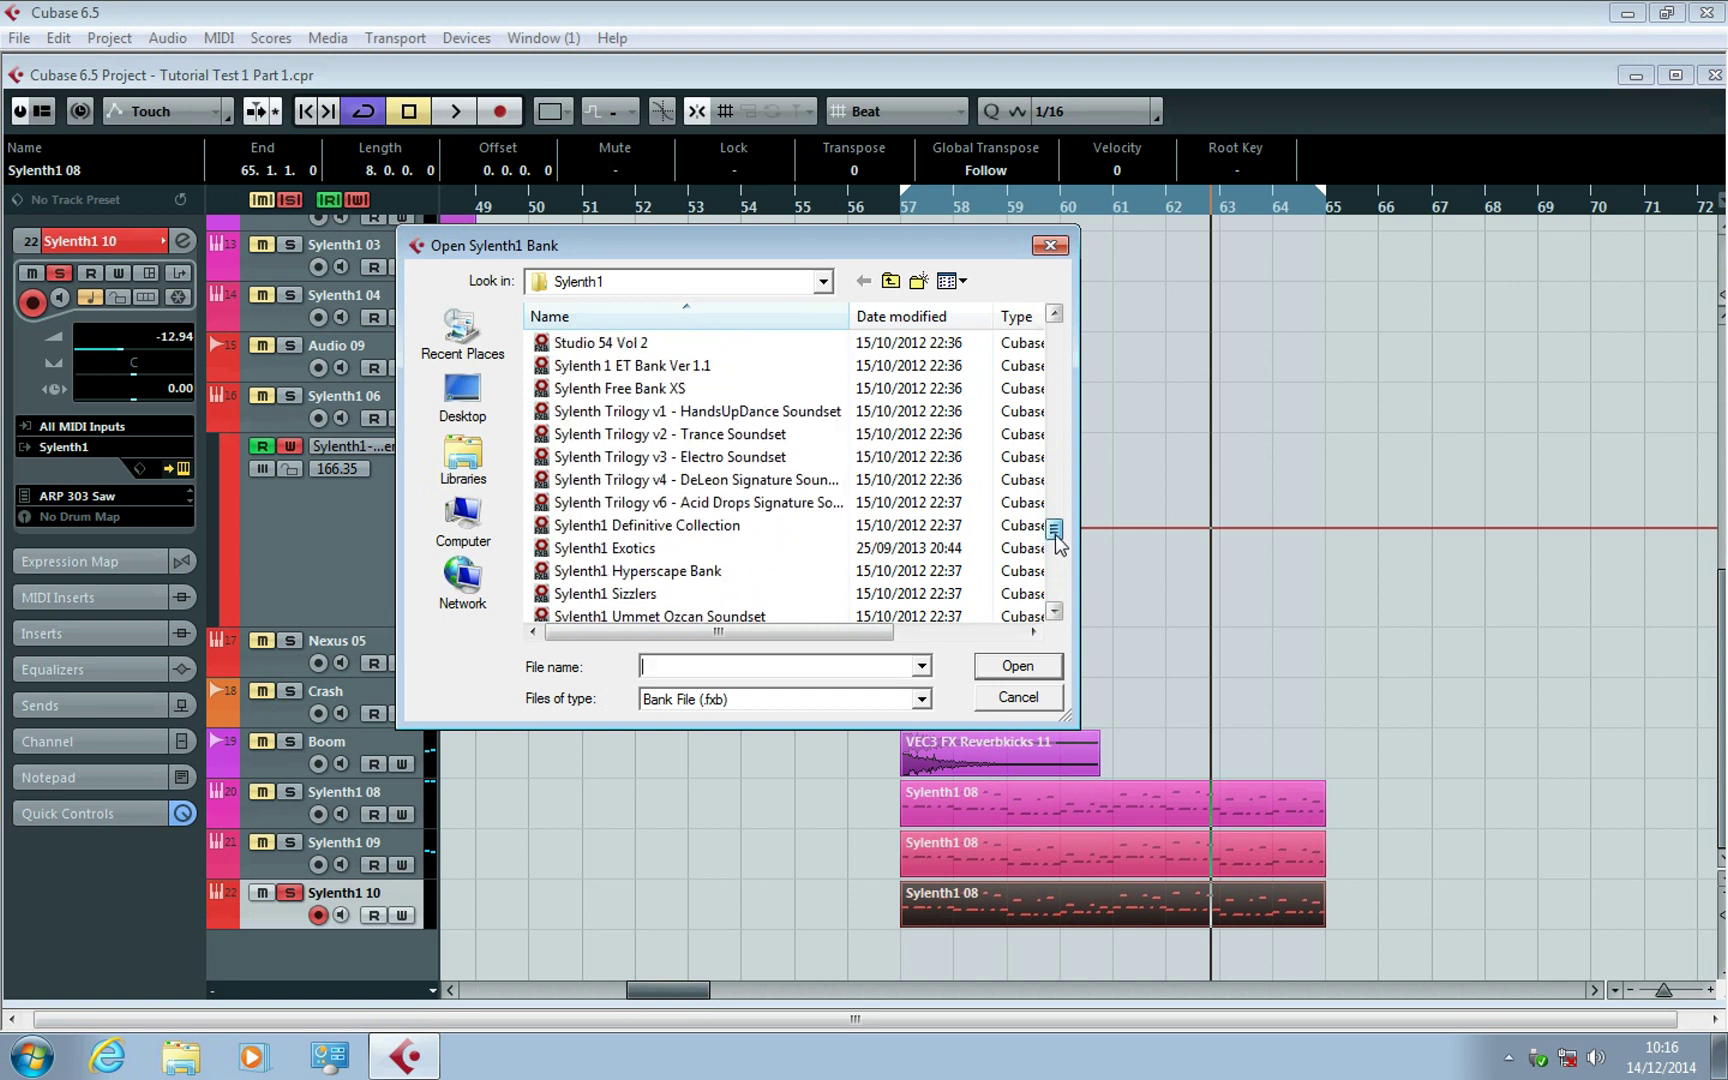
pyautogui.doubleClick(749, 526)
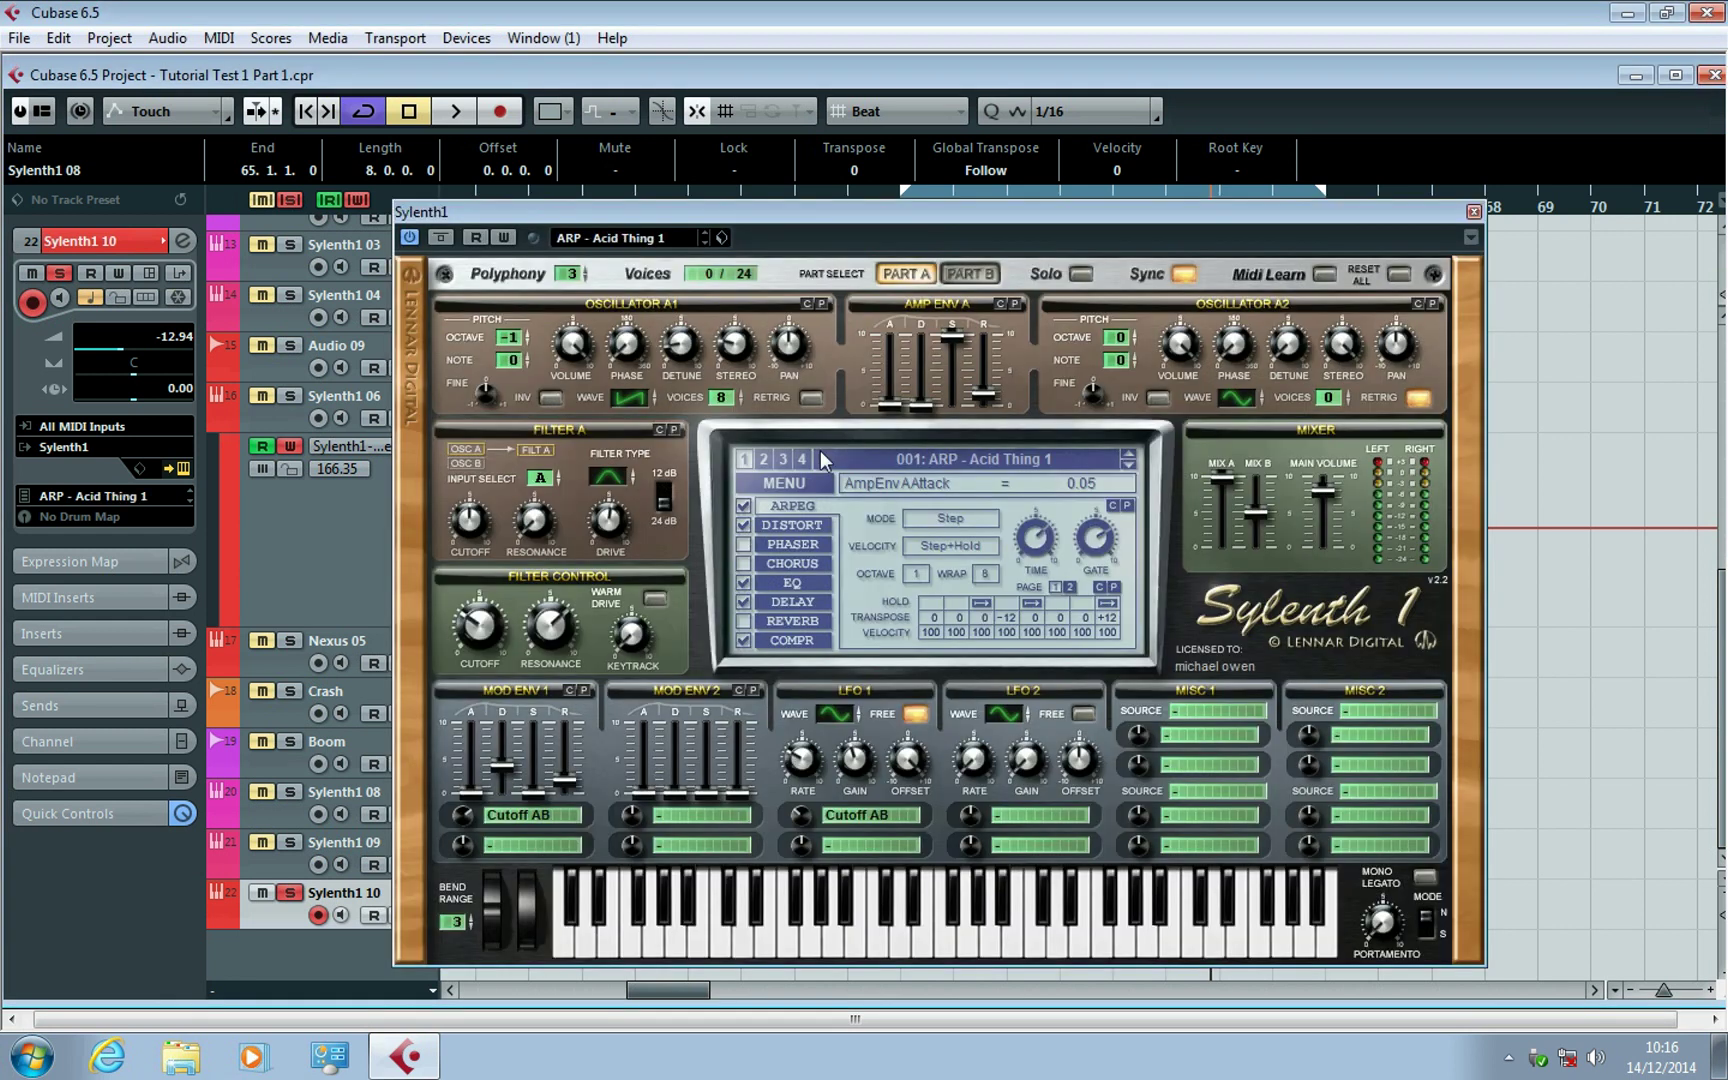
# Choose preset 223: LEAD - Supersaw 1 from the loaded bank and play the looped section.
pyautogui.click(788, 460)
pyautogui.click(860, 459)
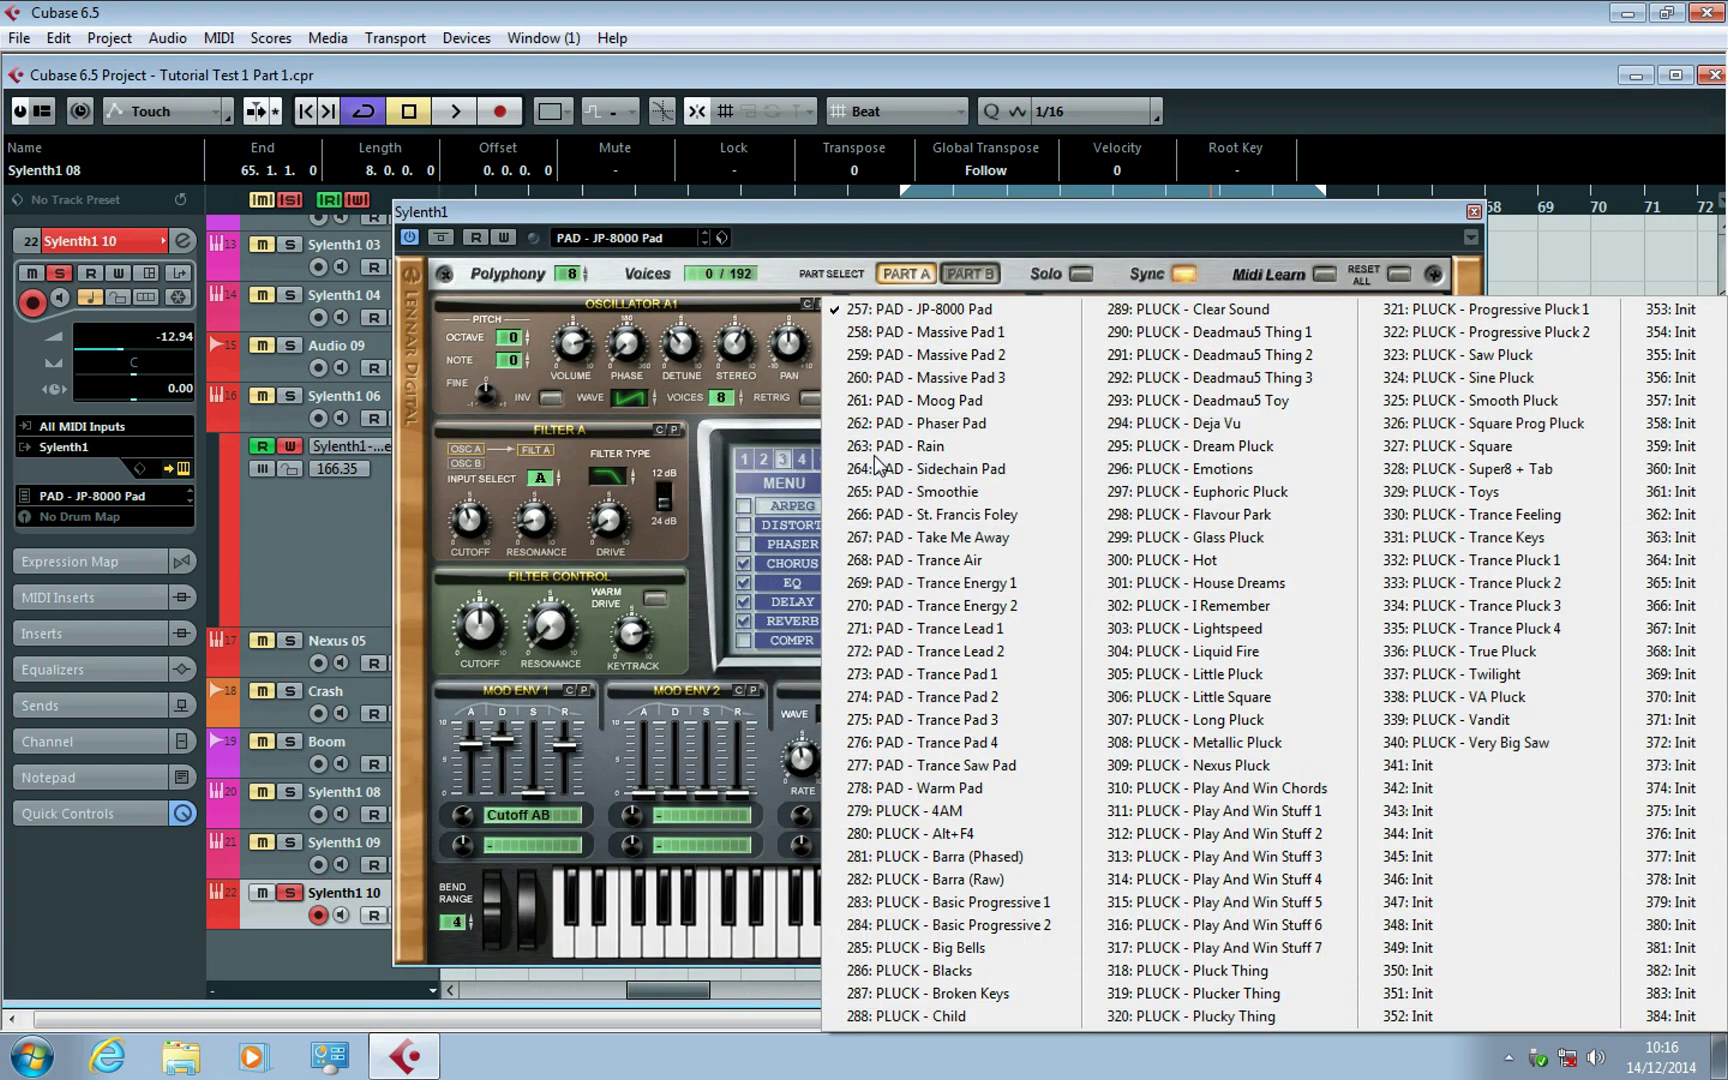
pyautogui.click(761, 457)
pyautogui.click(895, 458)
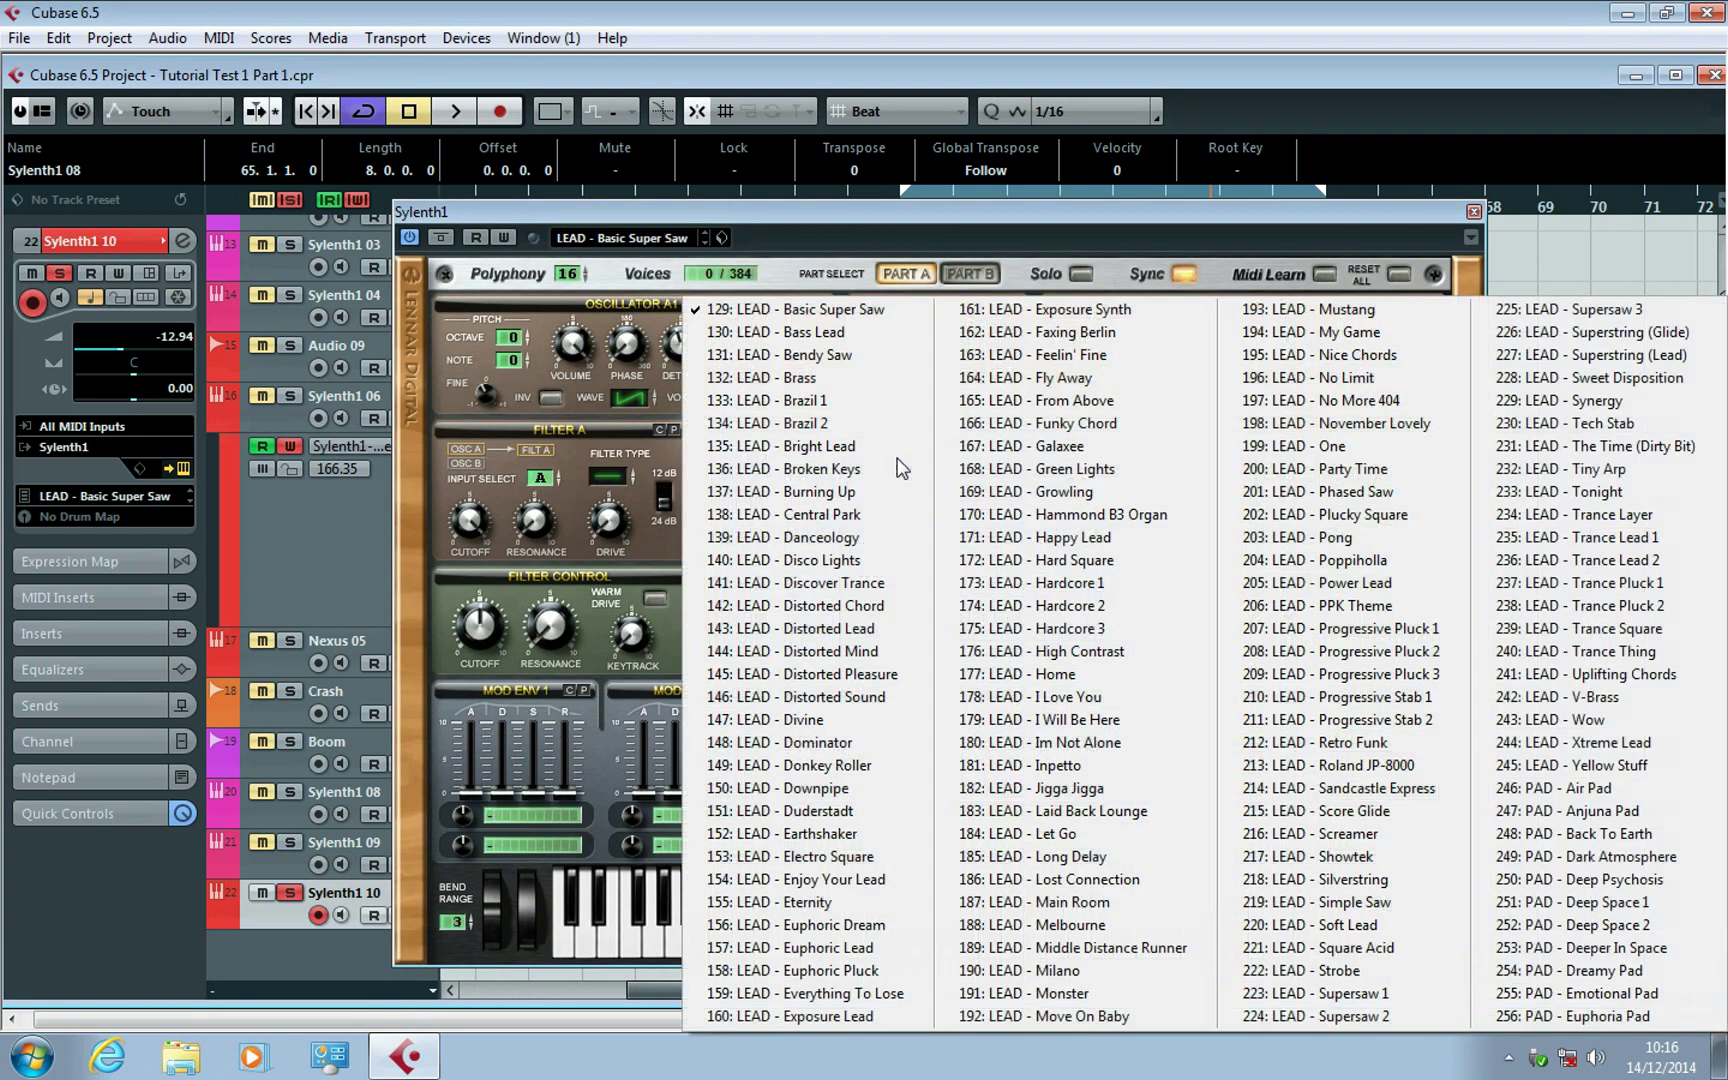
pyautogui.click(1410, 995)
pyautogui.press('space')
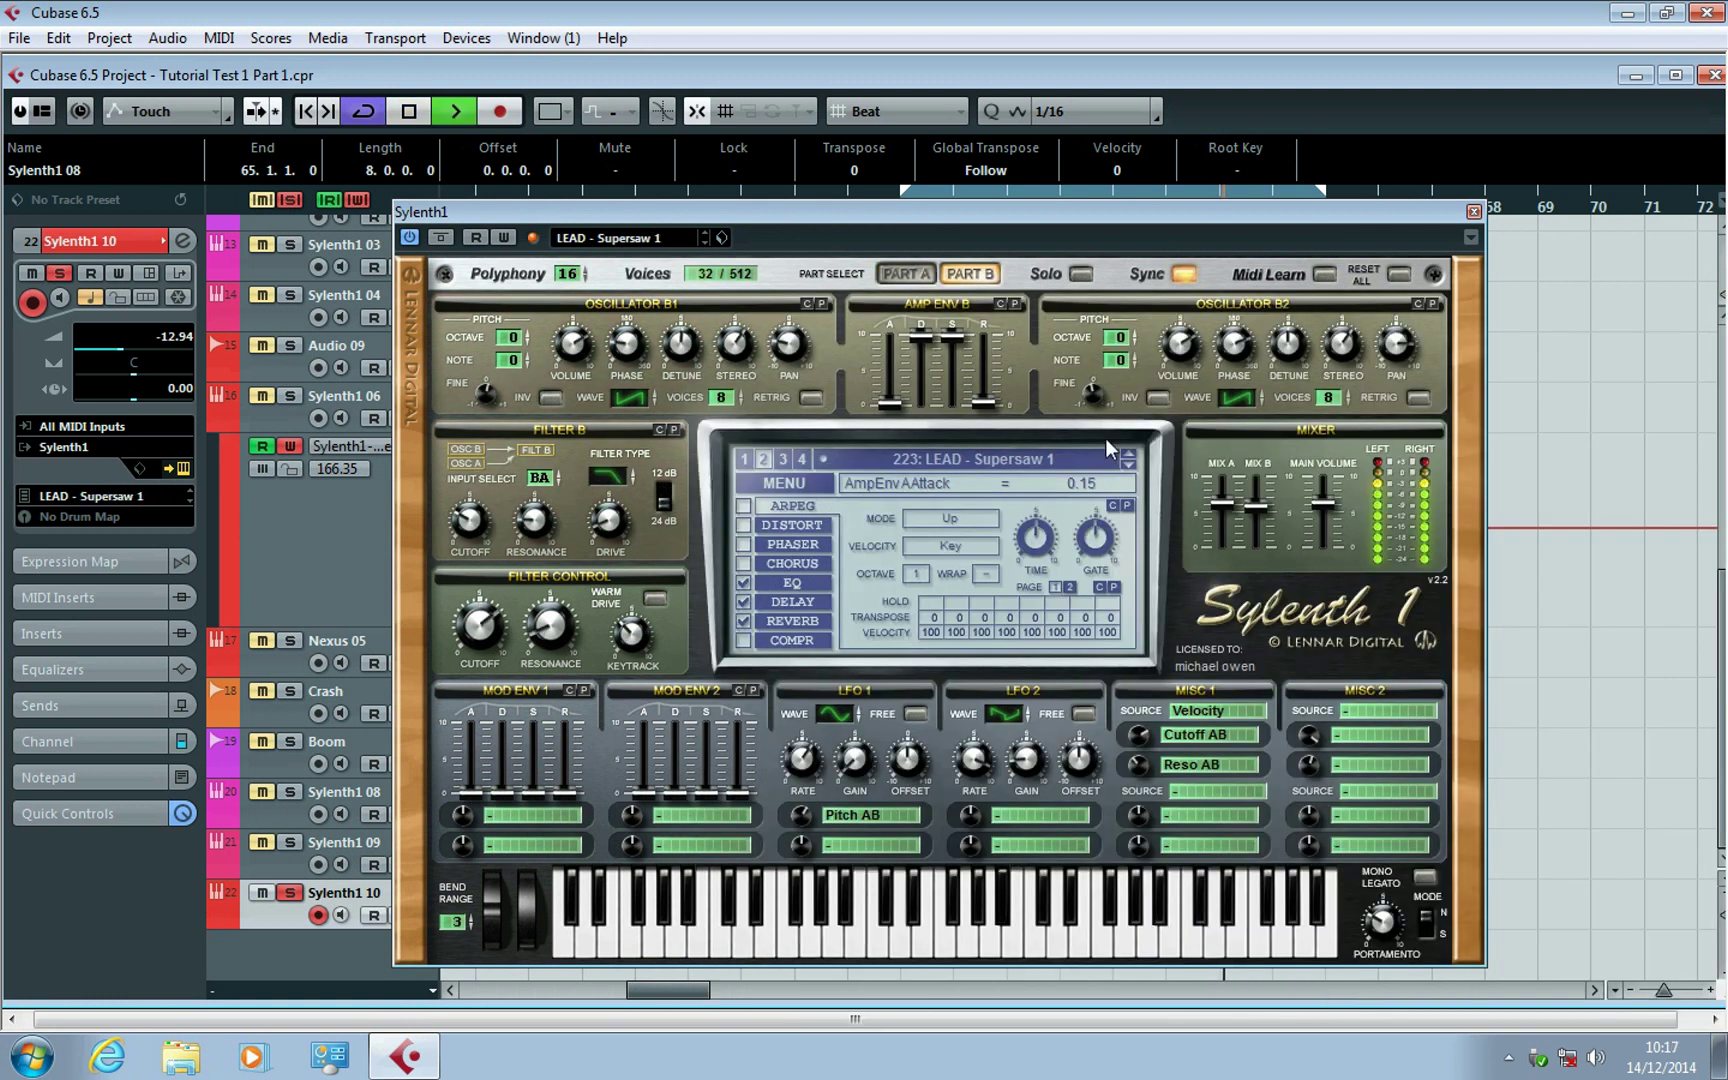
# Audition the following lead presets one by one up to 236: LEAD - Trance Lead 2.
pyautogui.click(1129, 466)
pyautogui.click(1129, 466)
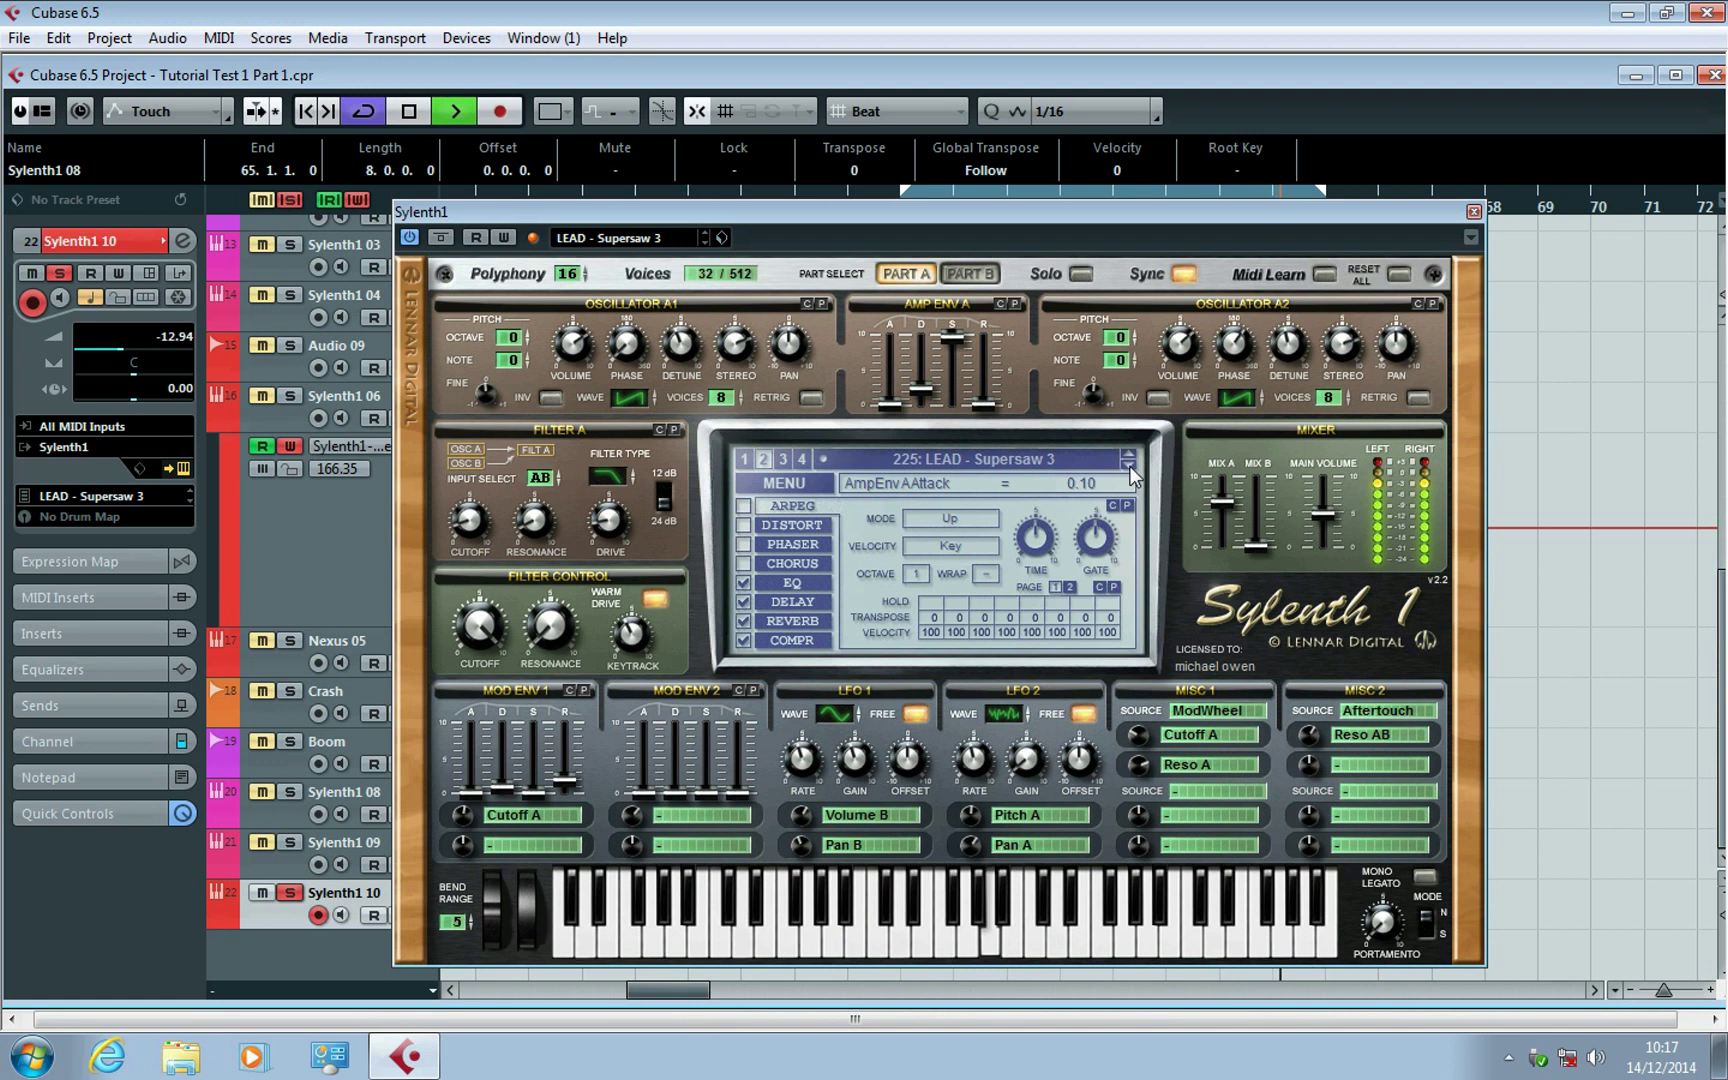
pyautogui.click(1130, 466)
pyautogui.click(1130, 466)
pyautogui.click(1130, 466)
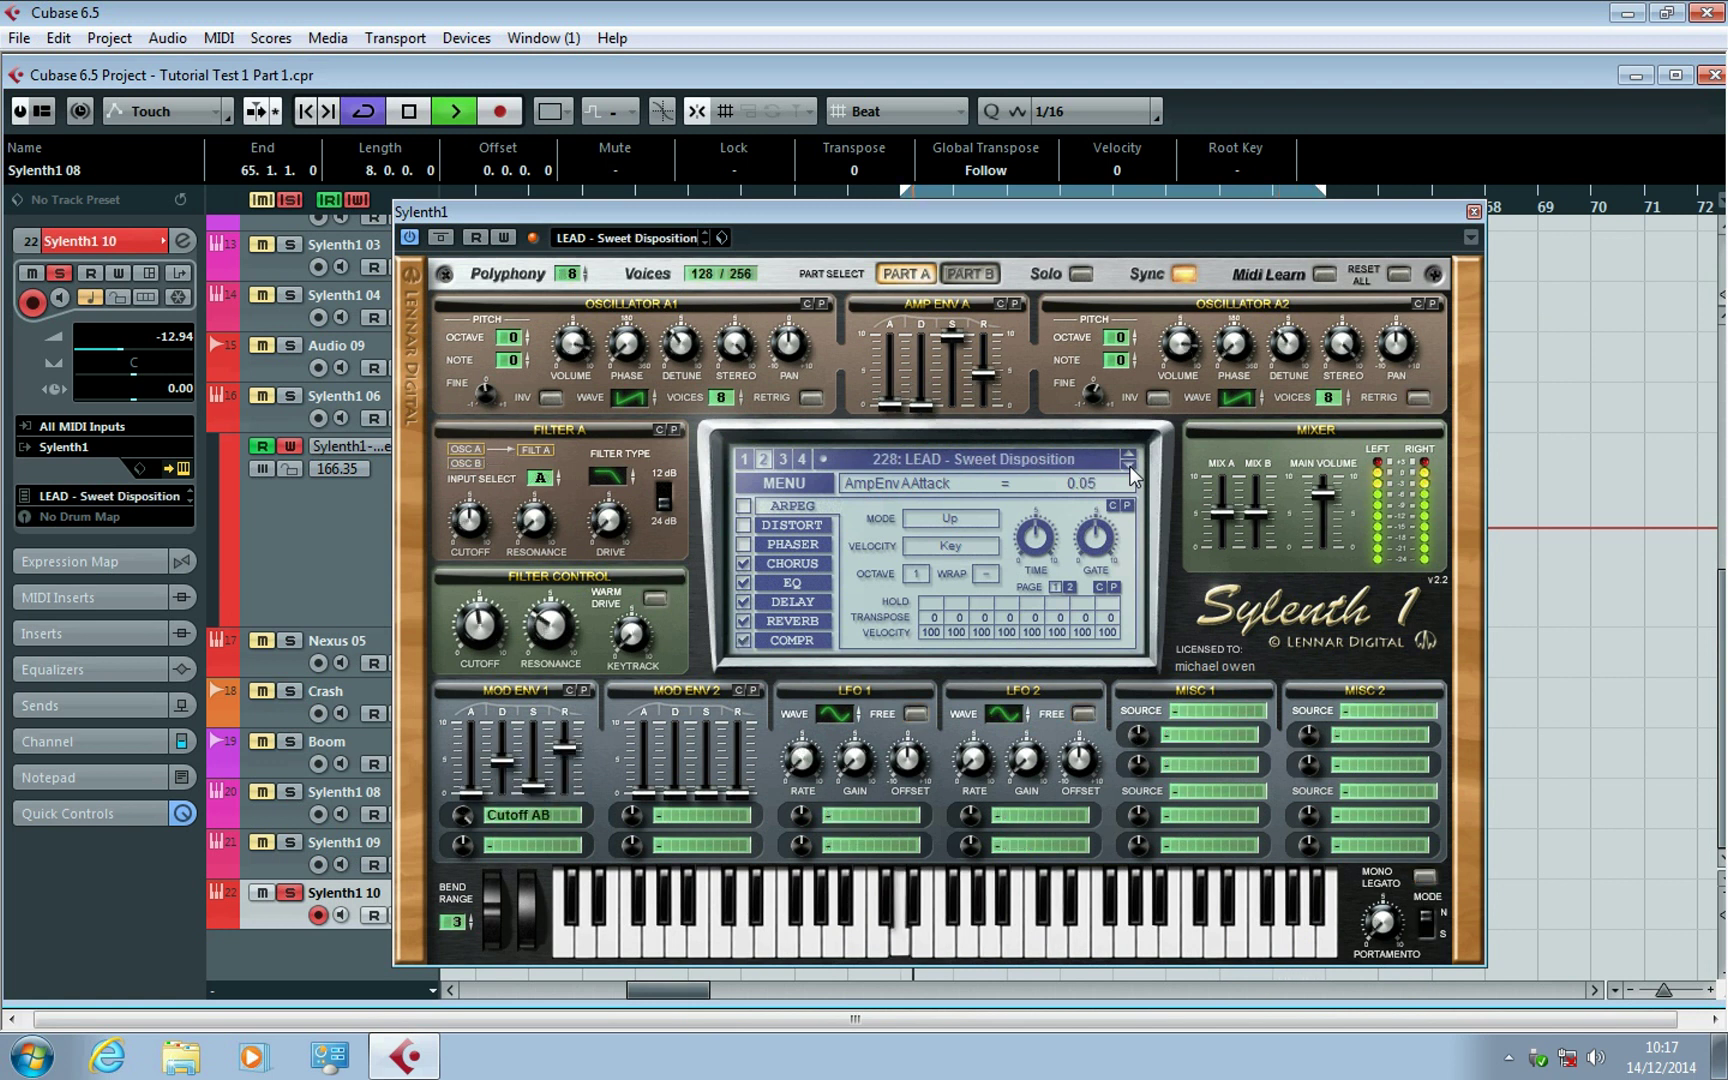
pyautogui.click(1130, 466)
pyautogui.click(1130, 466)
pyautogui.click(1130, 466)
pyautogui.click(1130, 466)
pyautogui.click(1130, 466)
pyautogui.click(1130, 466)
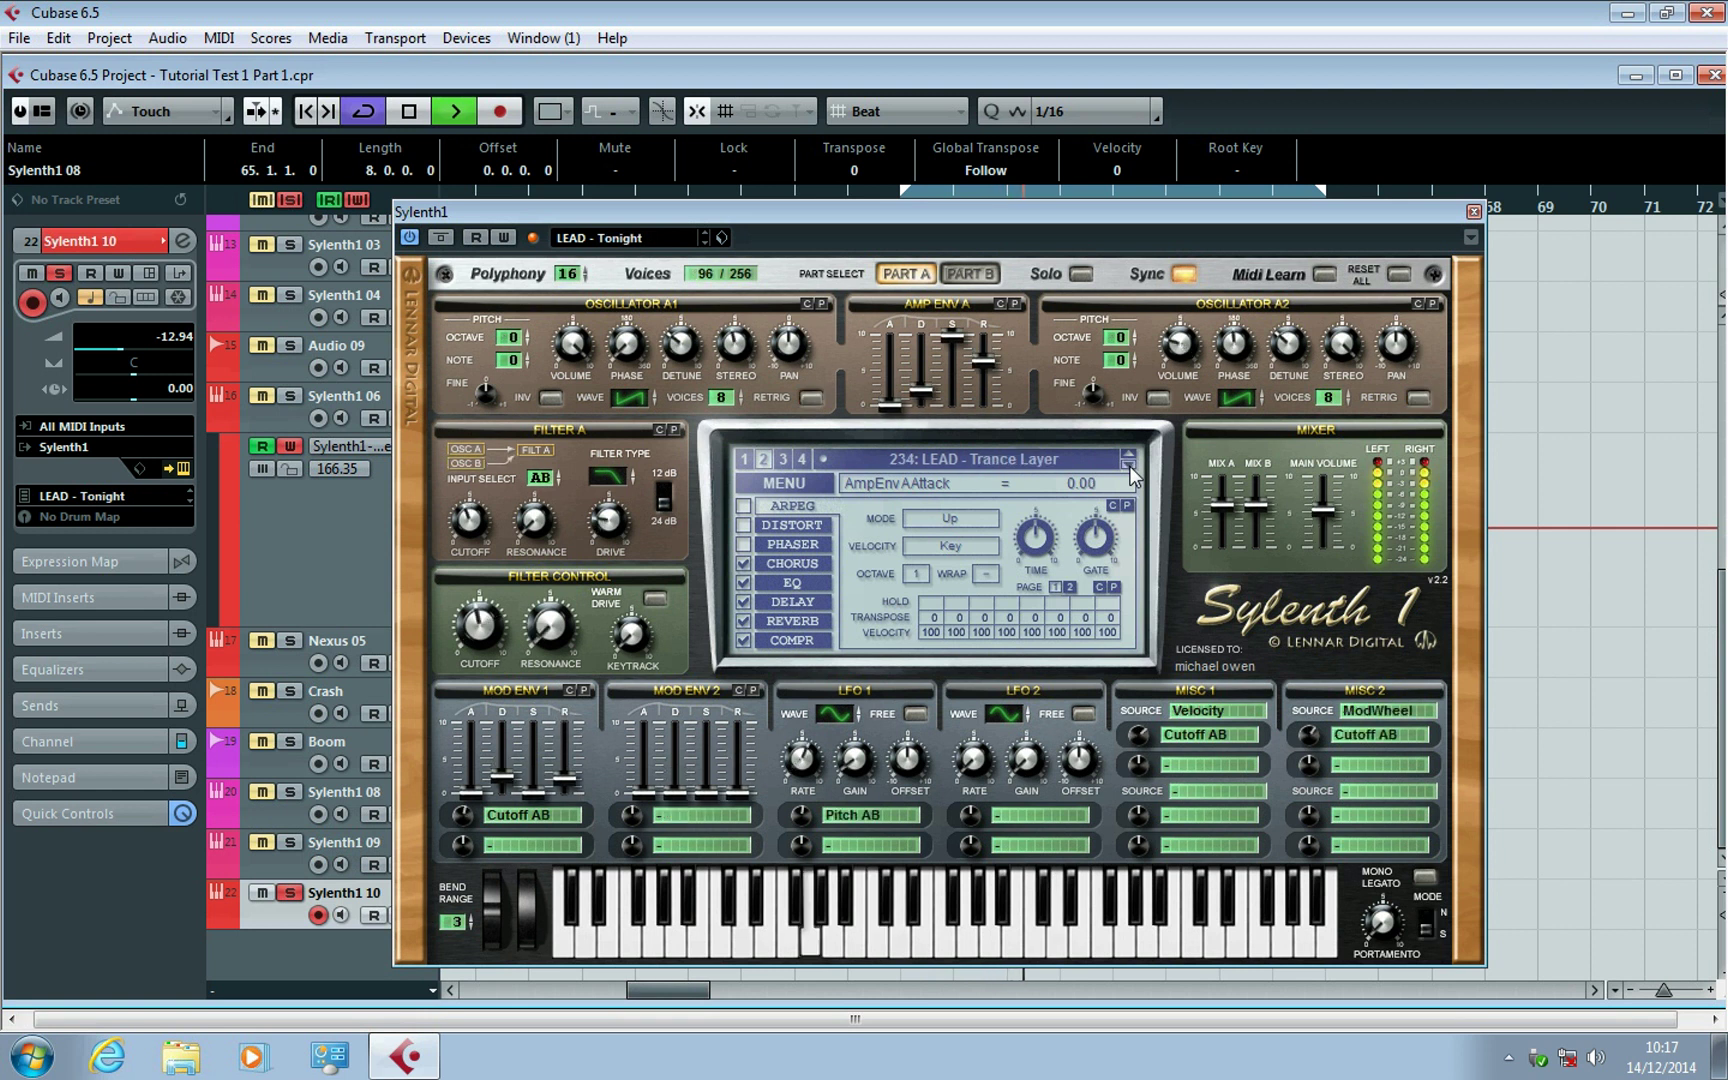
pyautogui.click(1130, 466)
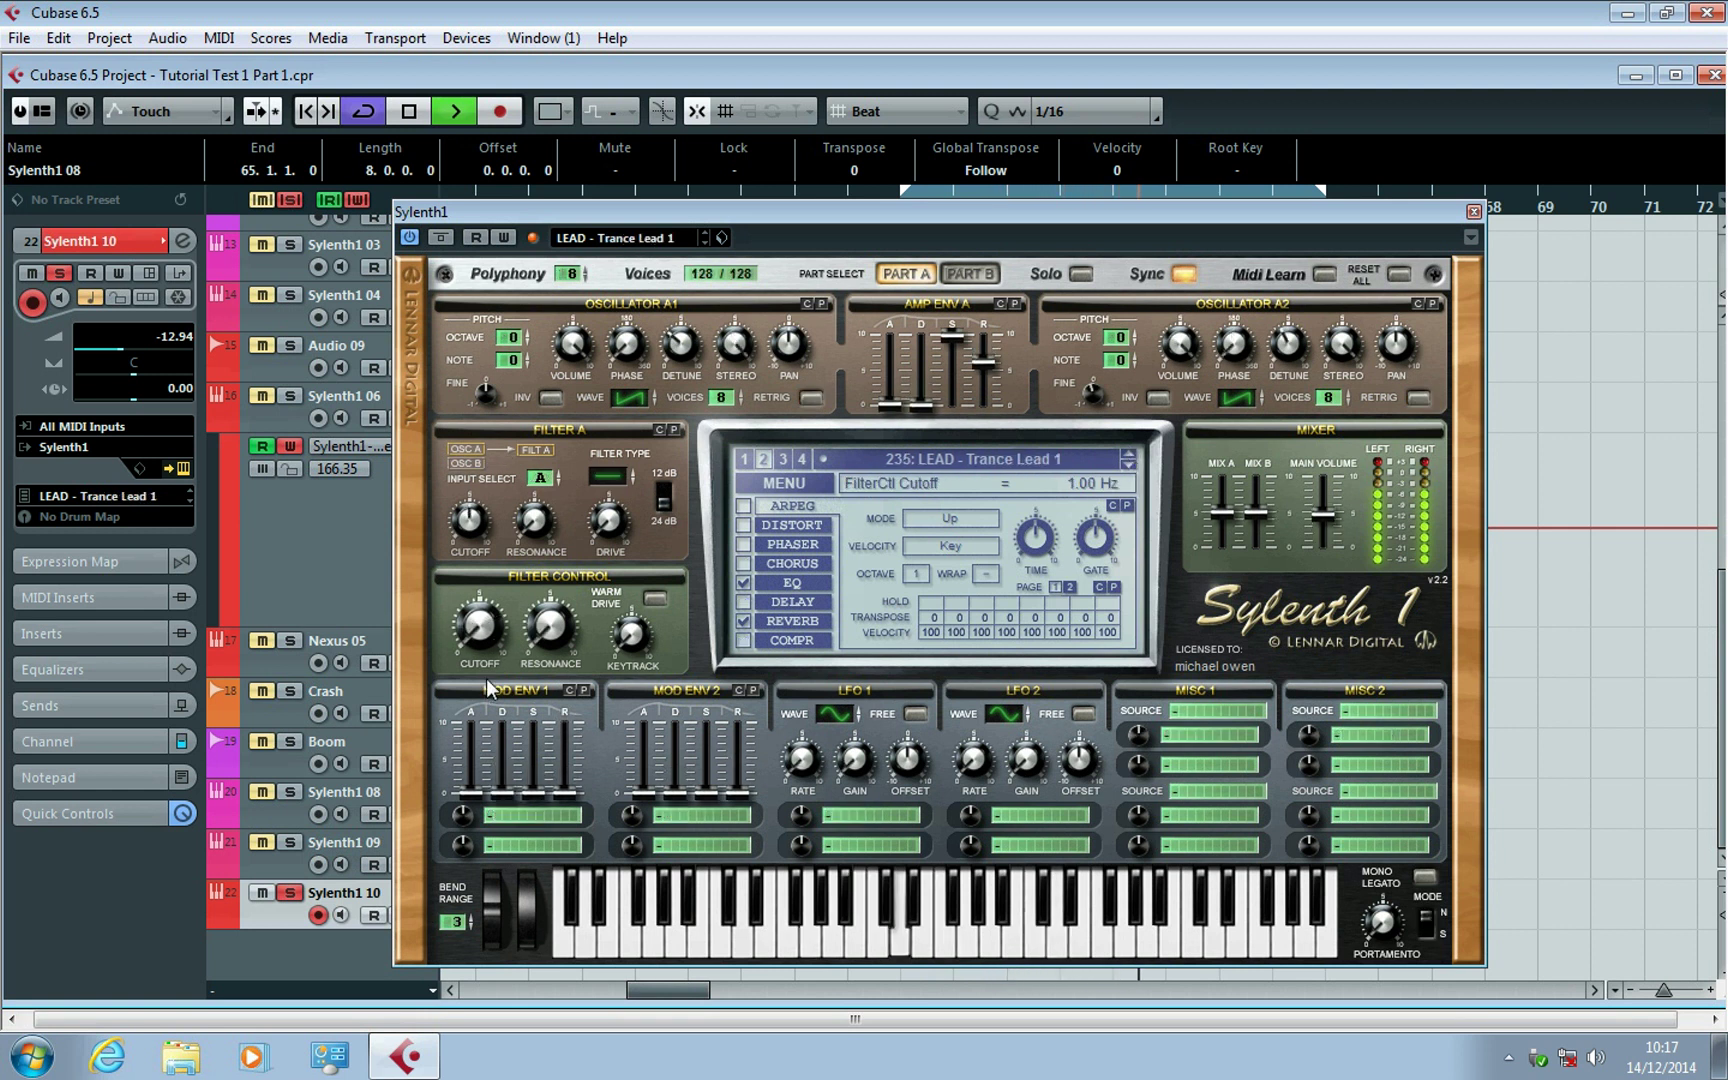
pyautogui.click(1132, 465)
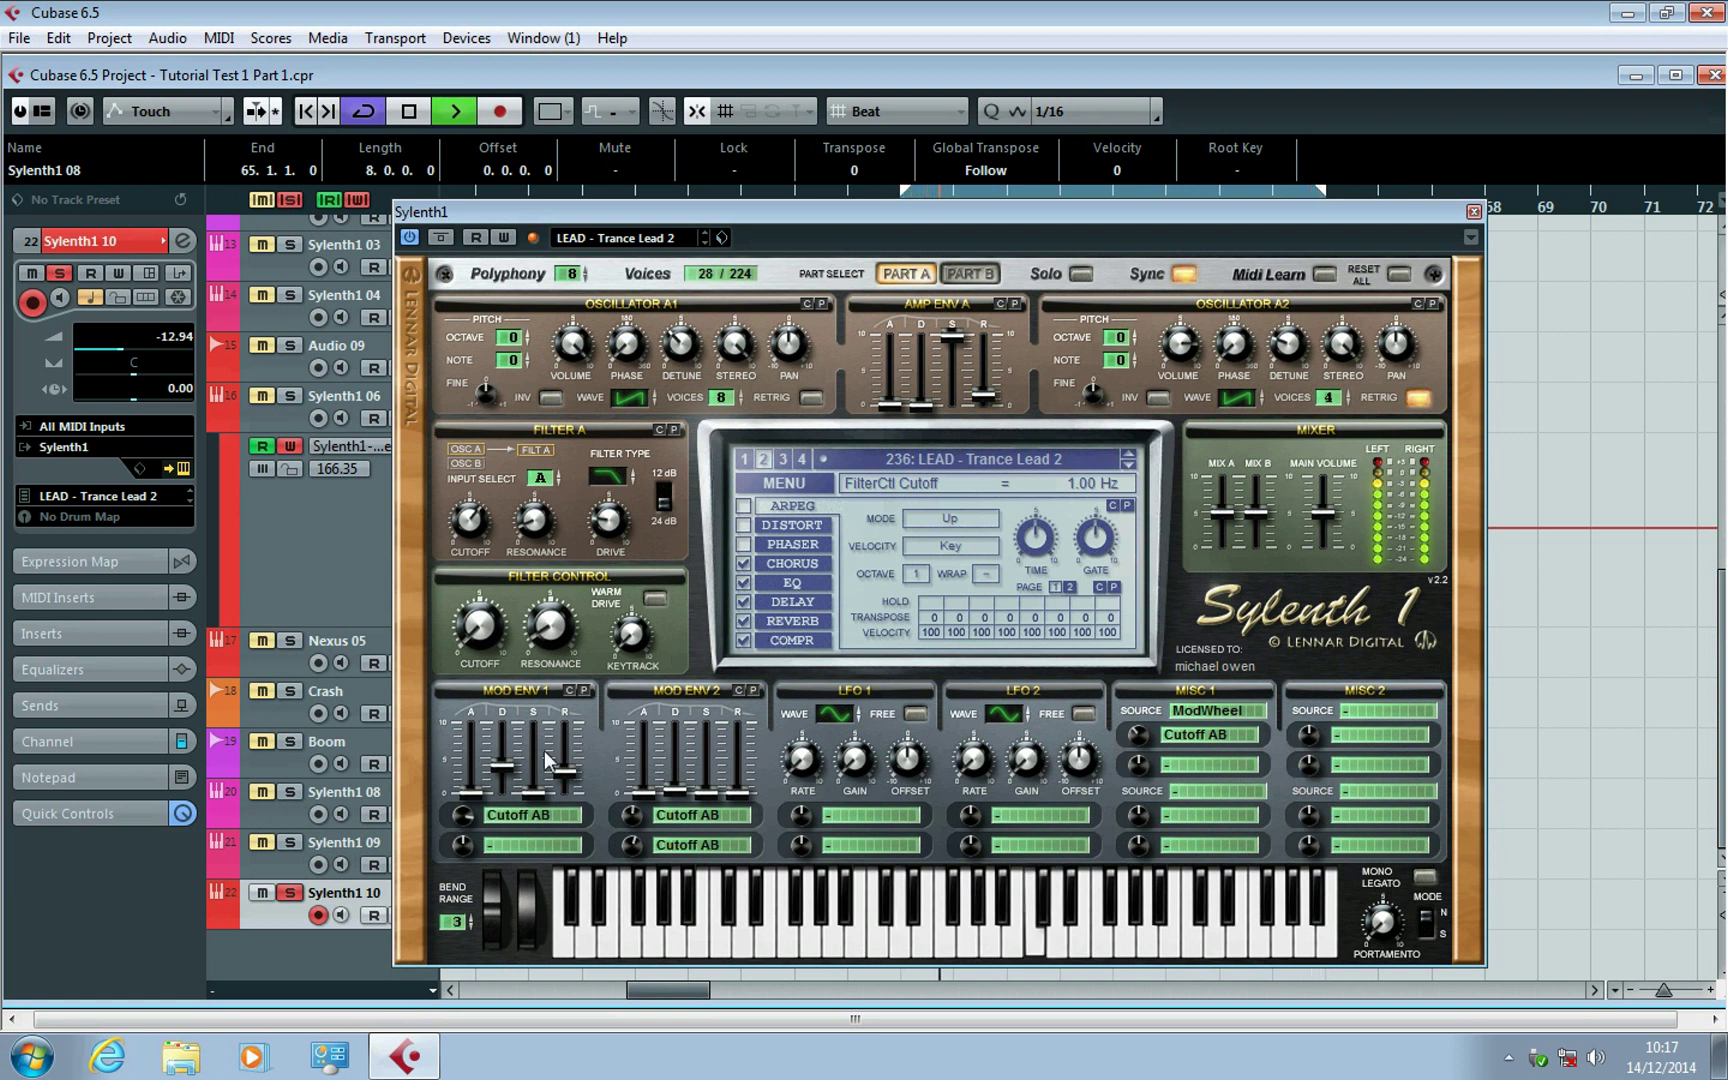
# Try Trance Lead 2 with oscillators A1, B1 and B2 at octave -1, A2 at octave -2, and filter control cutoff at 6.08 Hz.
pyautogui.moveTo(508, 336); pyautogui.dragTo(516, 377)
pyautogui.click(1372, 938)
pyautogui.moveTo(1112, 350); pyautogui.dragTo(1120, 387)
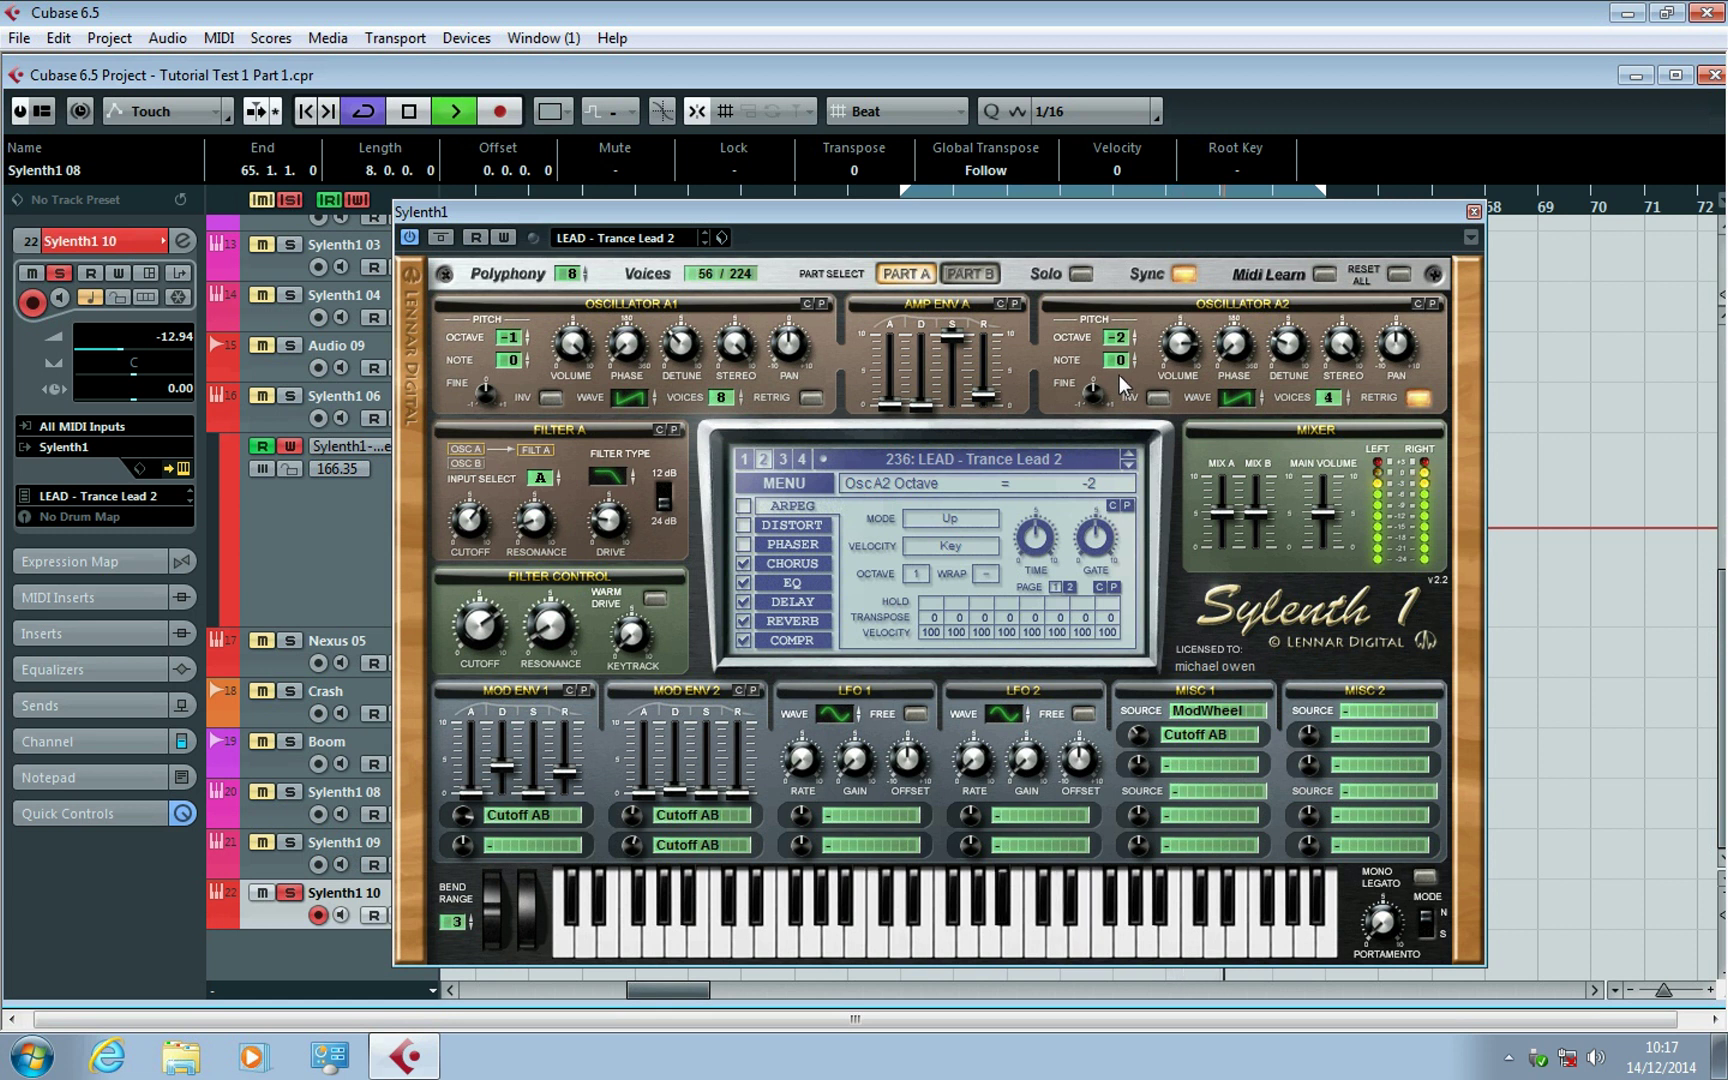
pyautogui.click(973, 276)
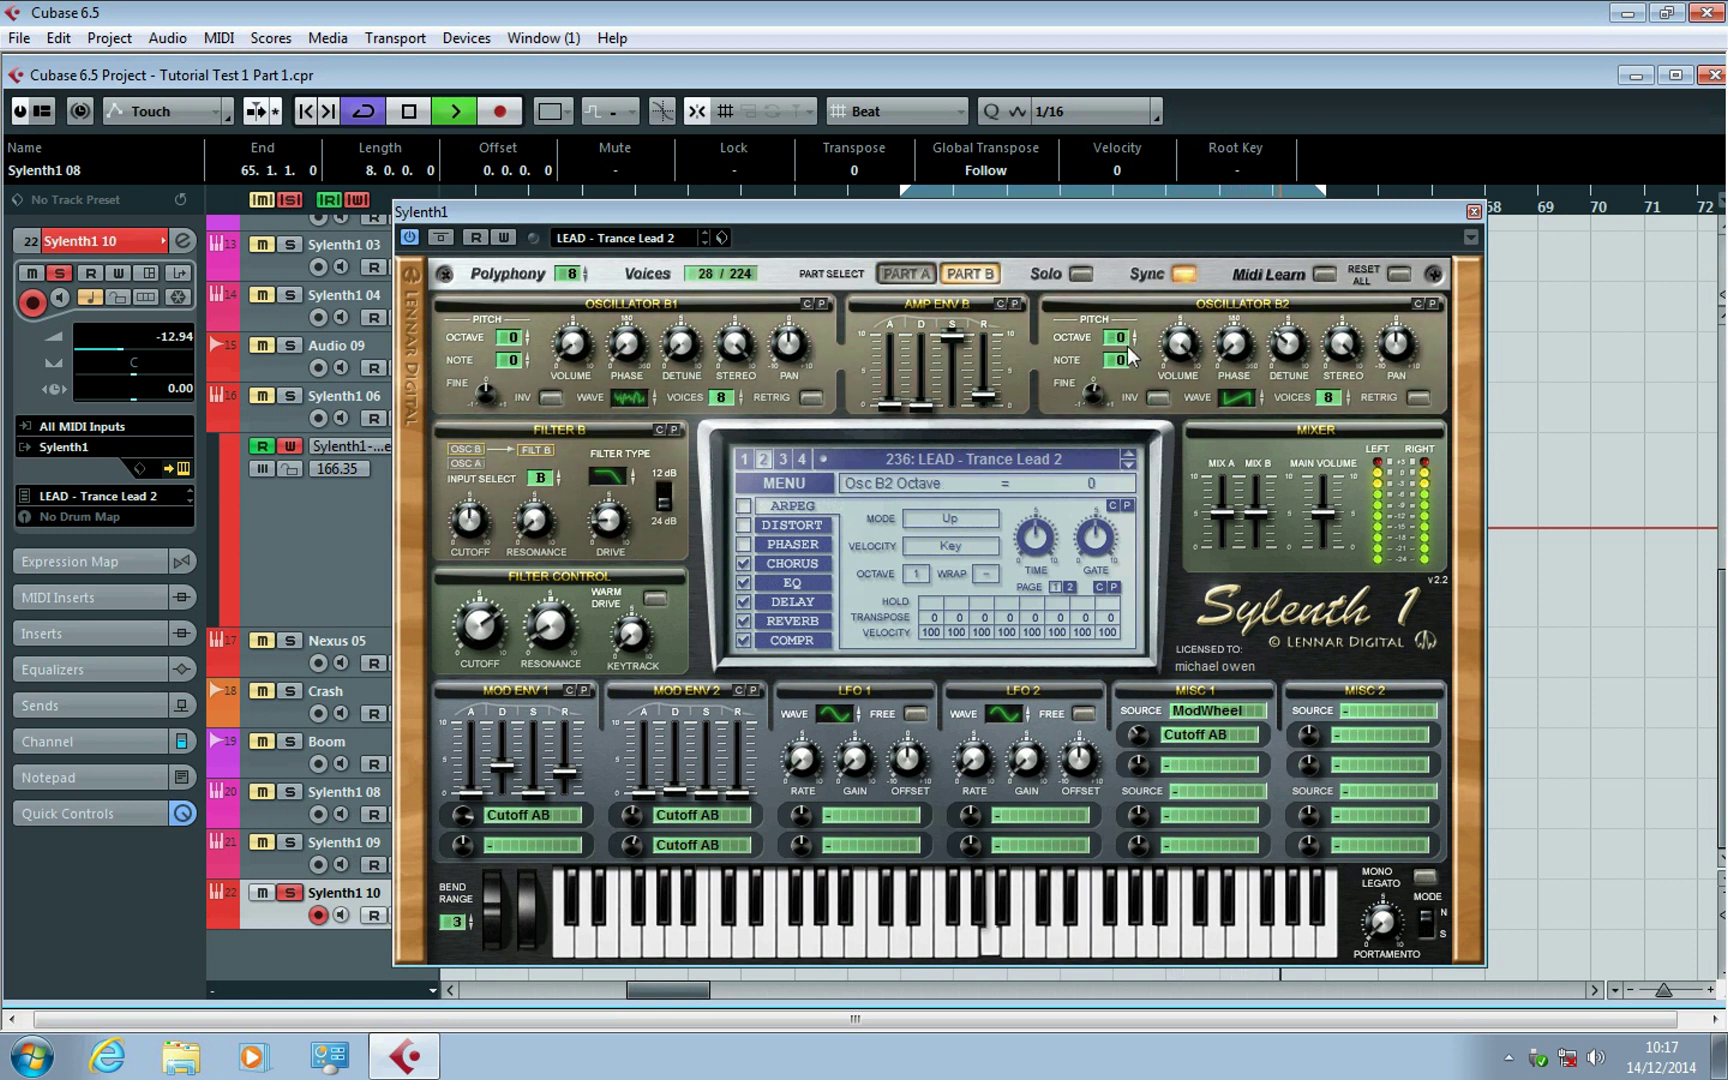
pyautogui.moveTo(511, 337); pyautogui.dragTo(516, 359)
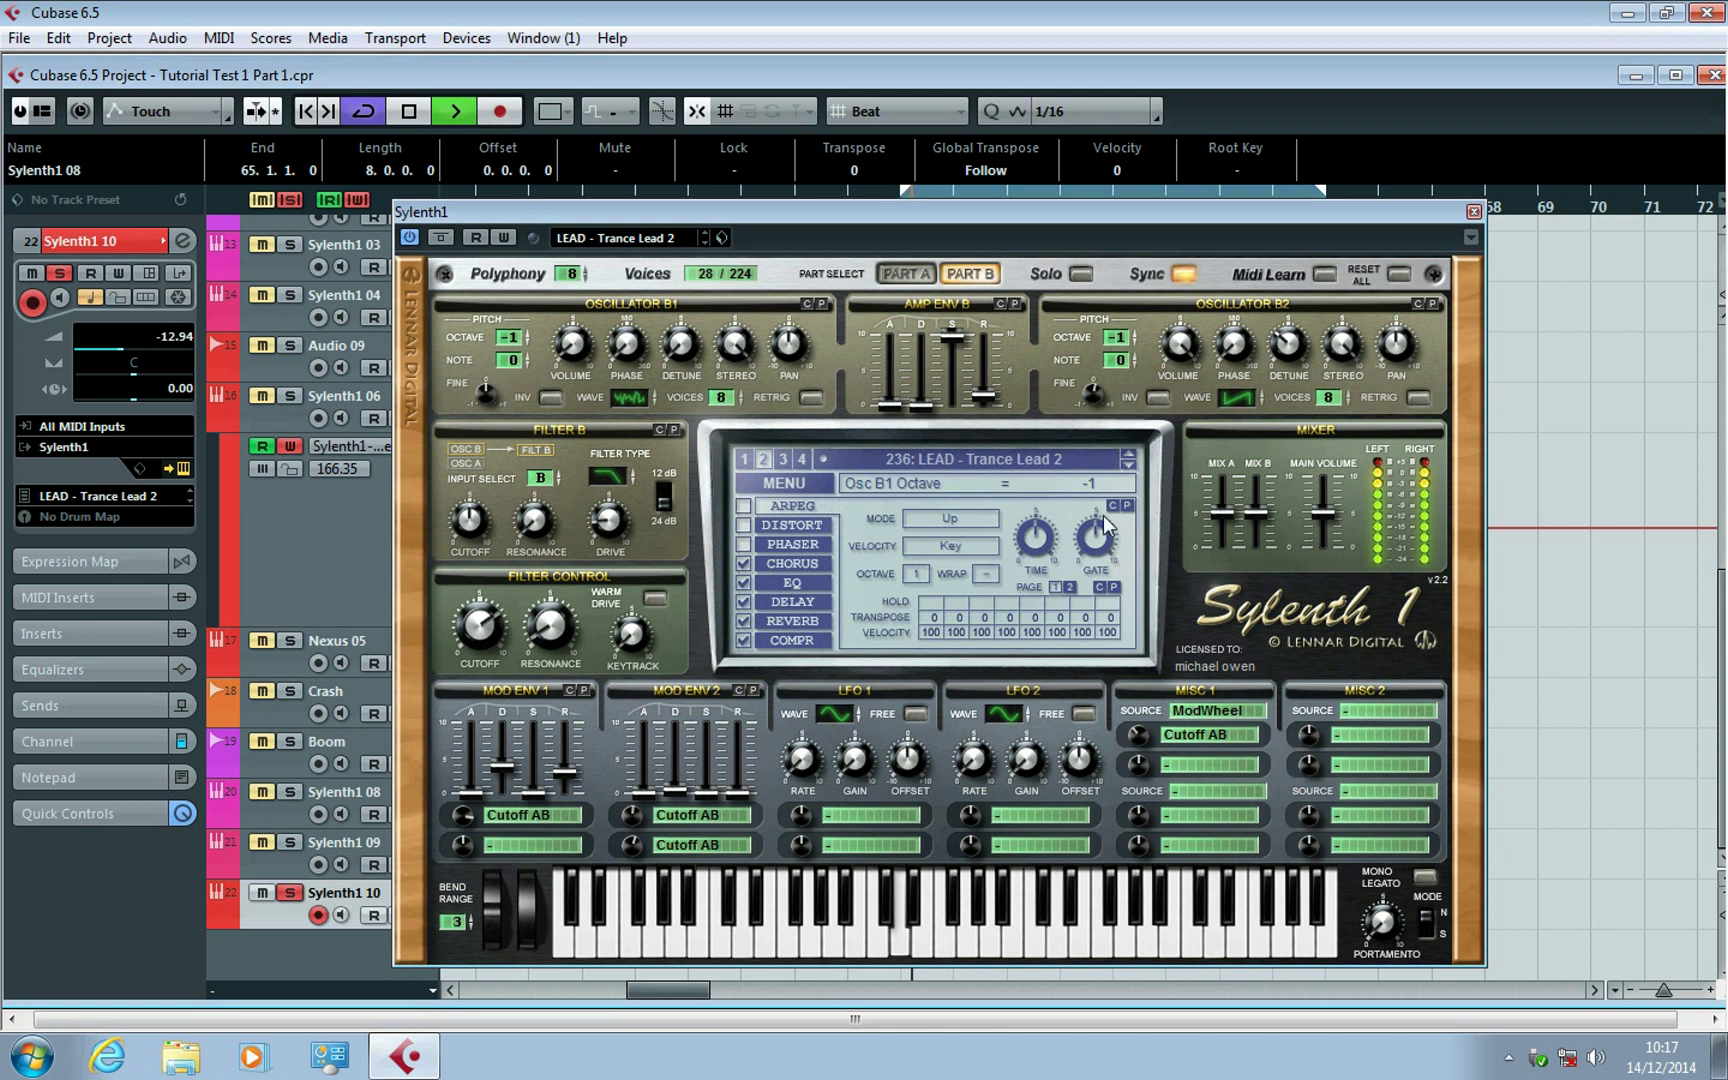
pyautogui.click(478, 646)
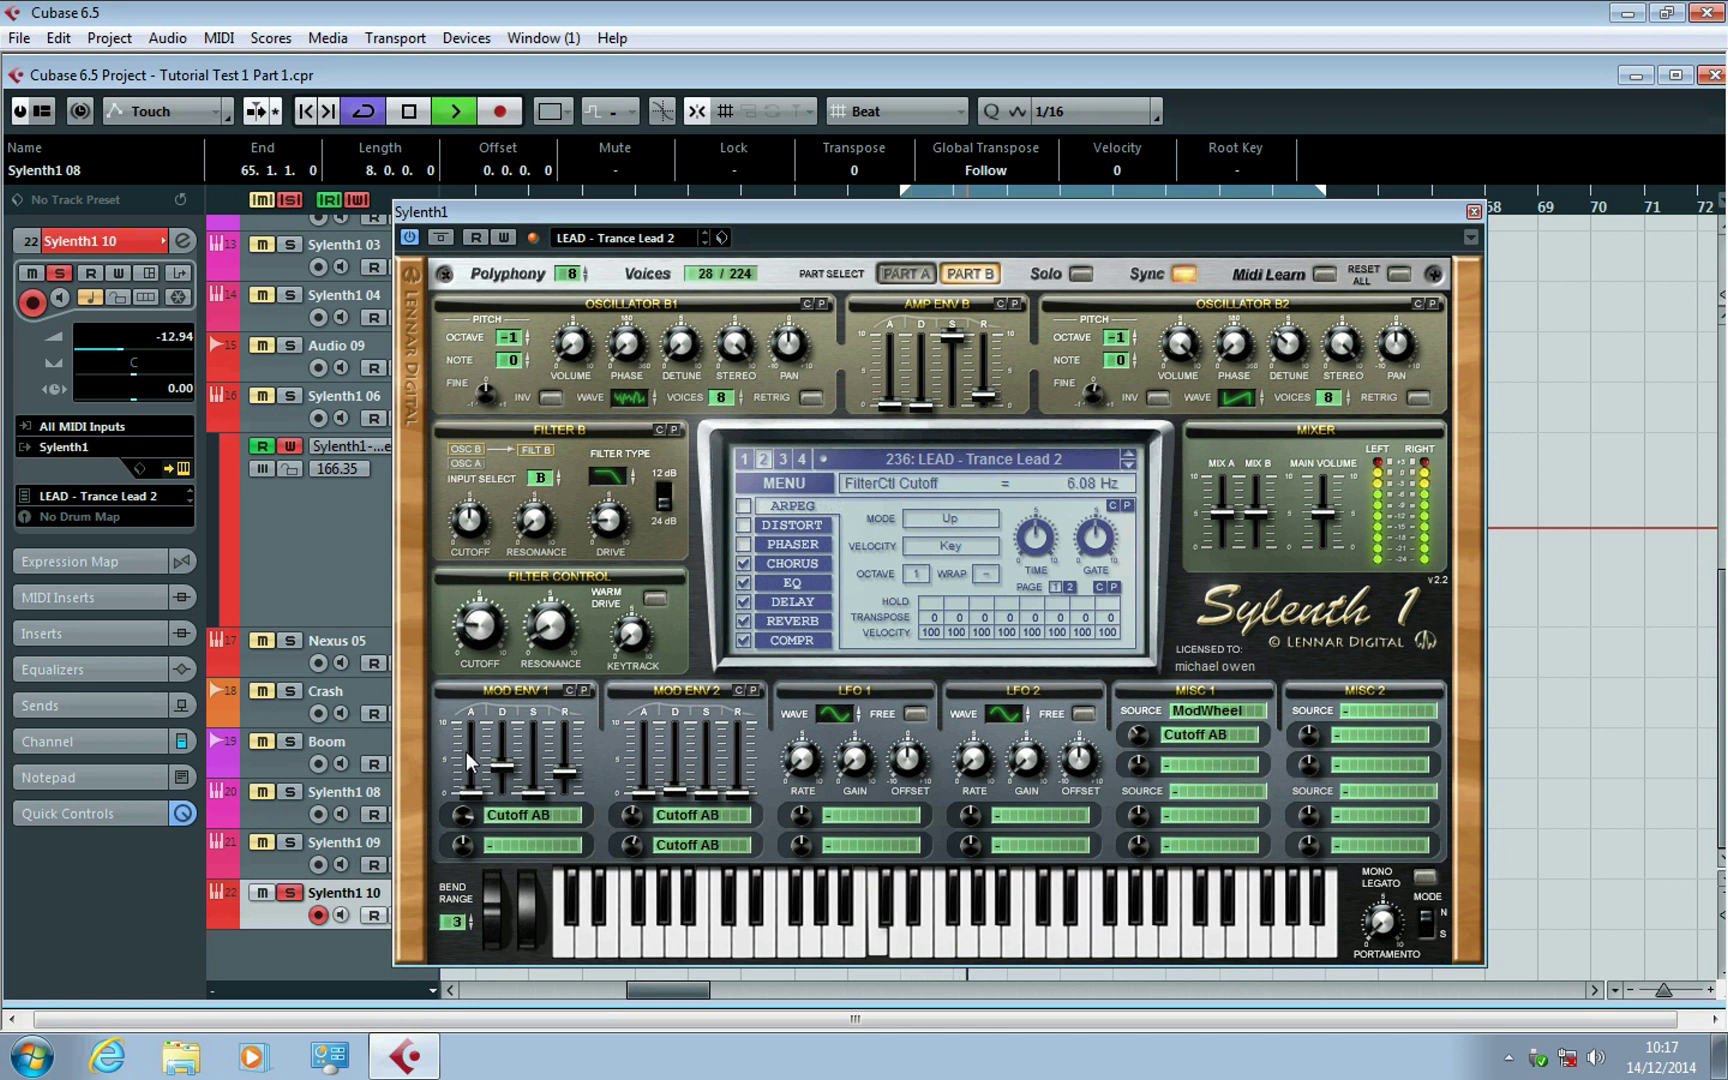
# Advance through the trance presets to 240: LEAD - Trance Thing and adjust its filter control cutoff.
pyautogui.click(1132, 466)
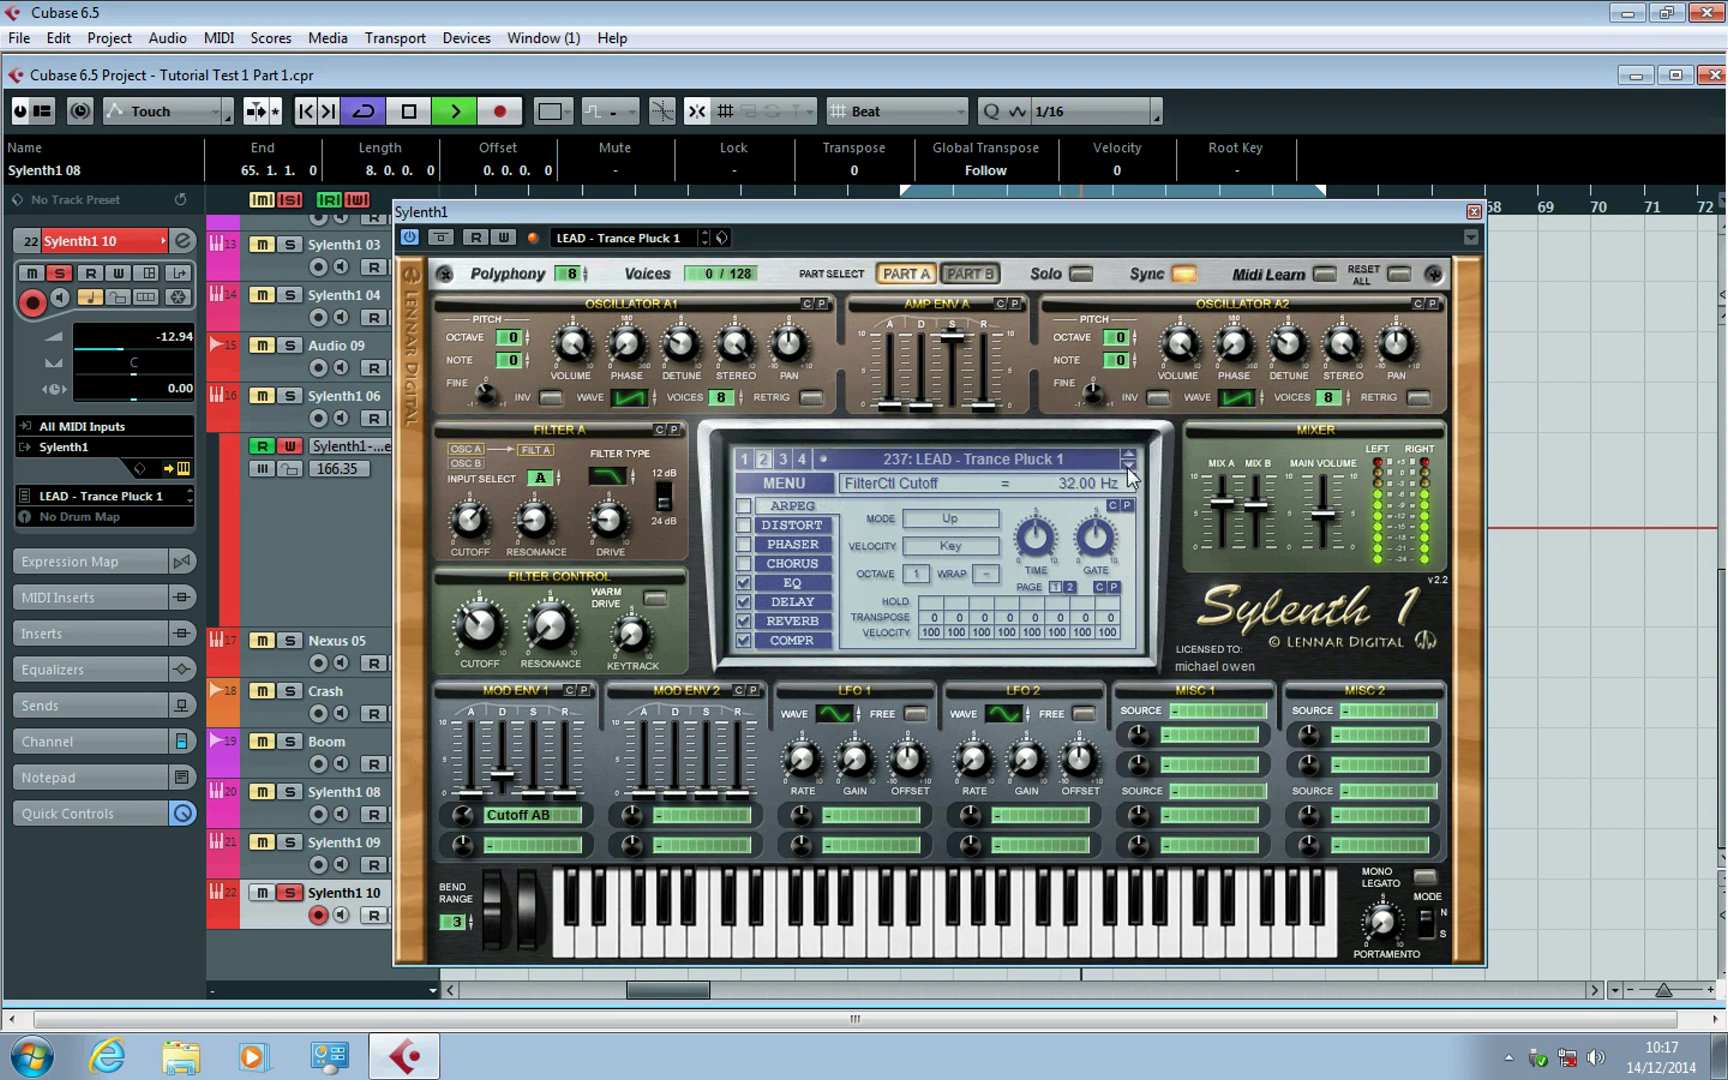
pyautogui.click(1129, 466)
pyautogui.click(1129, 464)
pyautogui.click(1129, 464)
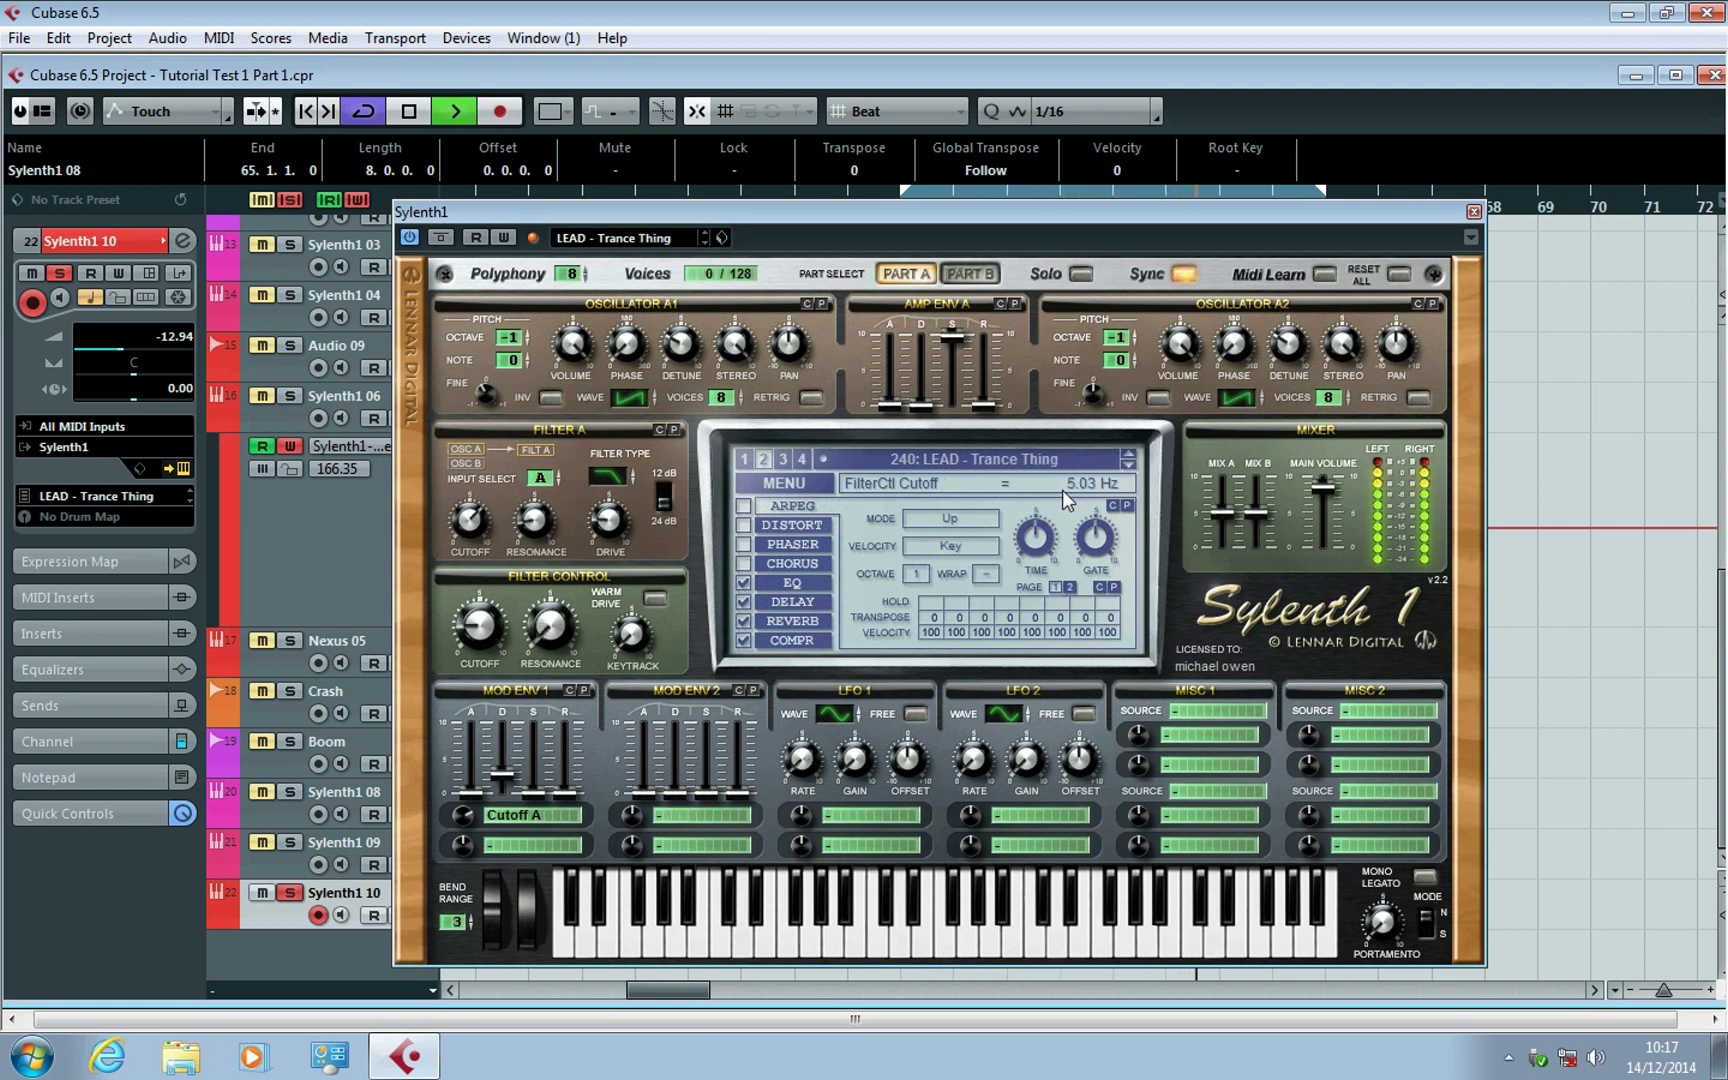
pyautogui.moveTo(481, 630); pyautogui.dragTo(488, 621)
# Switch off the preset's delay and reverb, set the main volume to 5.92, stop playback, and close the synth.
pyautogui.click(744, 602)
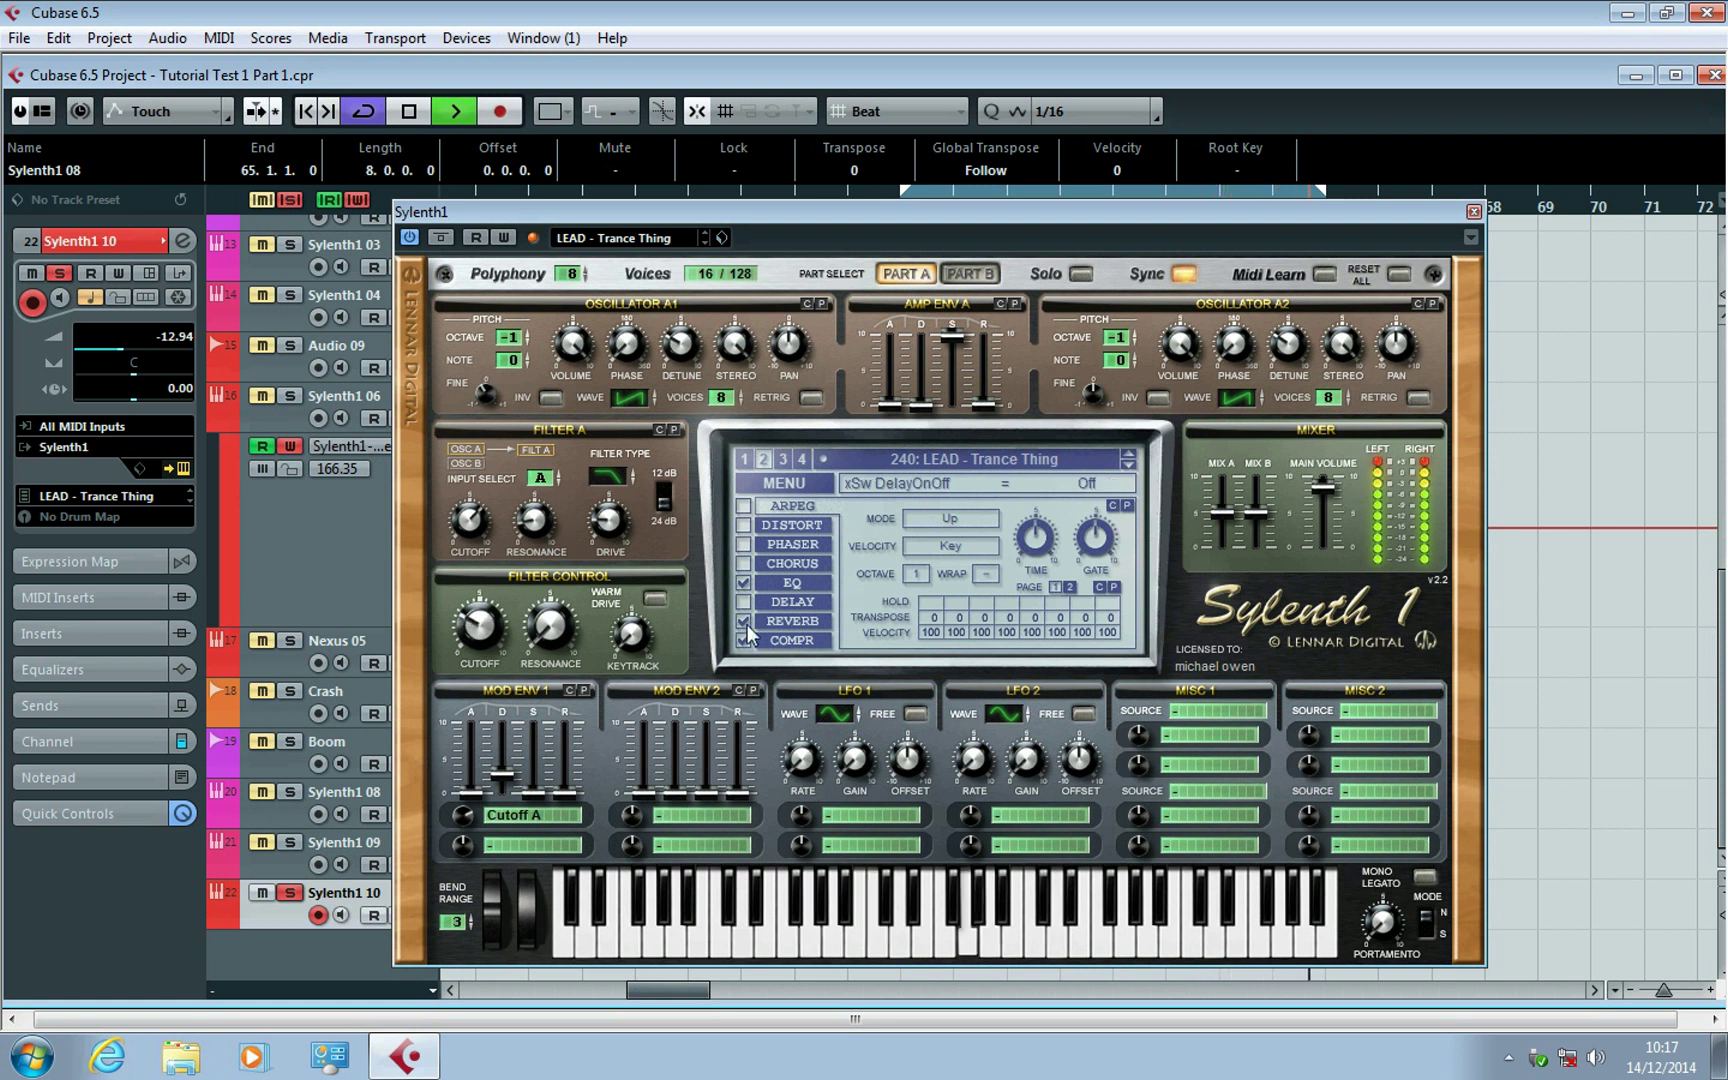
pyautogui.moveTo(1312, 489); pyautogui.dragTo(1331, 541)
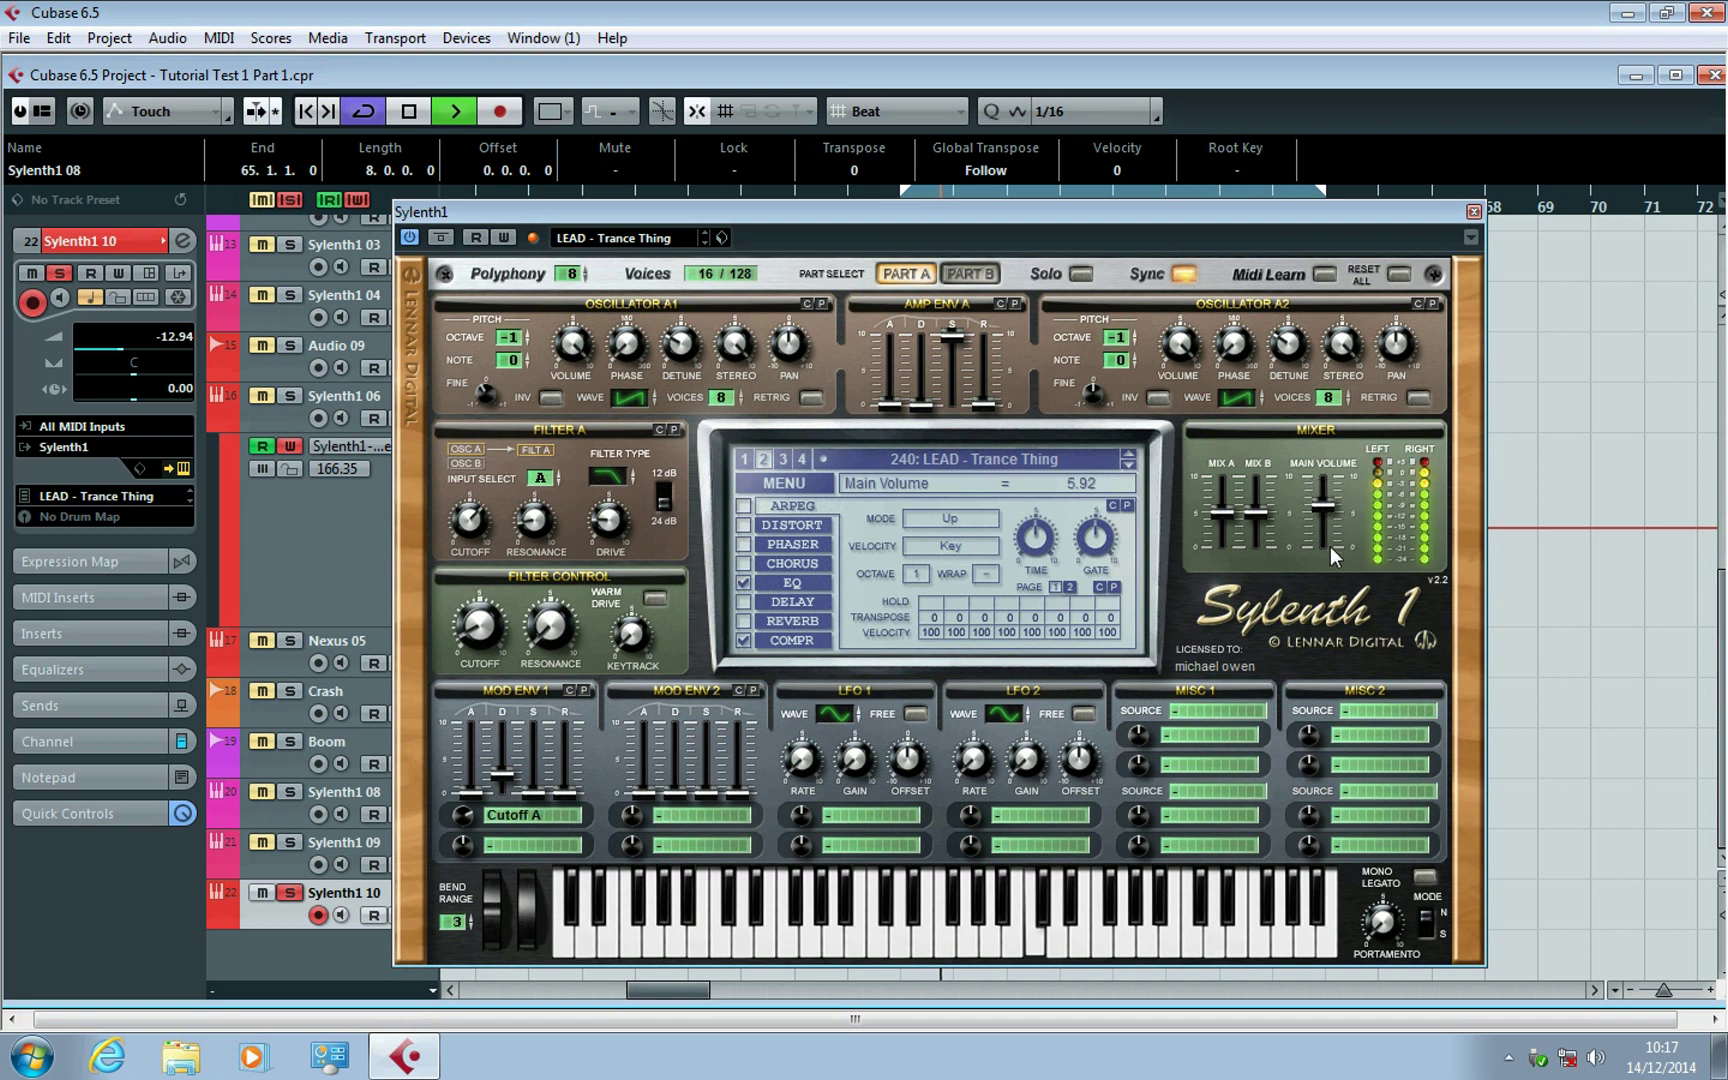
pyautogui.press('space')
pyautogui.click(1473, 212)
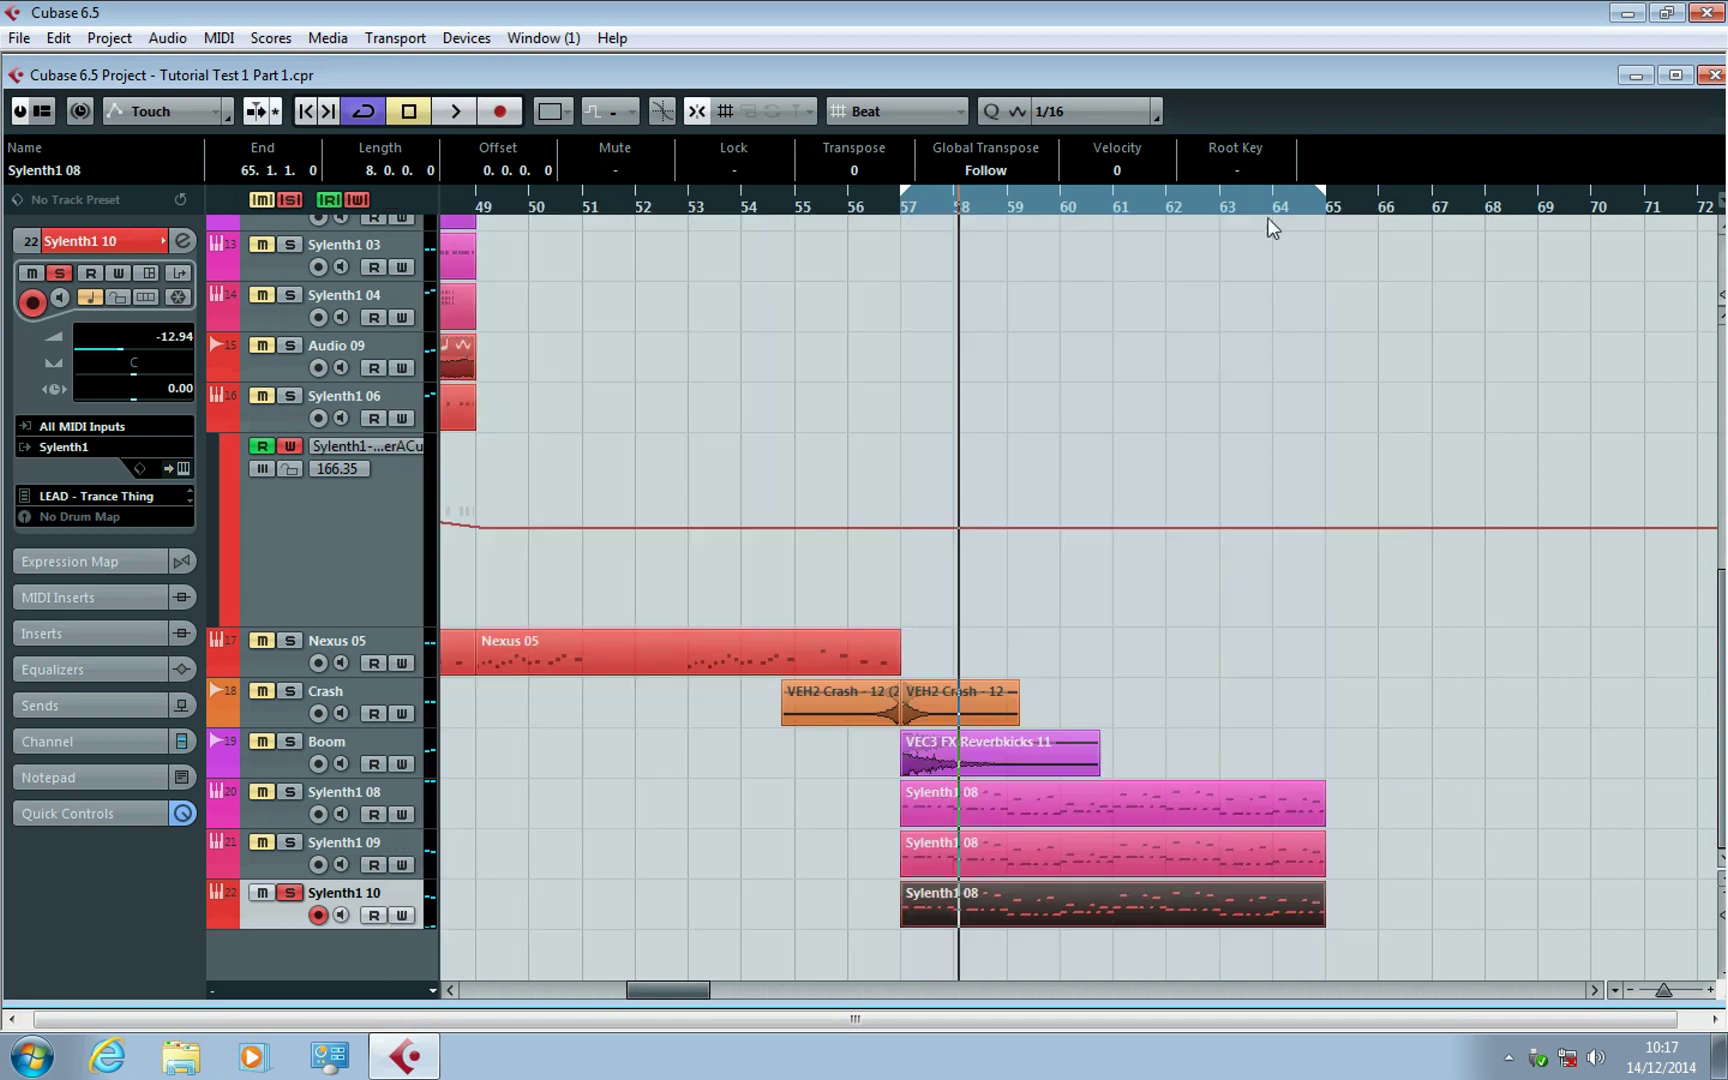
# Insert Bionic Delay v1_2 in the first insert slot of the Sylenth1 10 channel.
pyautogui.click(181, 242)
pyautogui.click(462, 306)
pyautogui.click(460, 309)
pyautogui.click(460, 309)
pyautogui.click(628, 723)
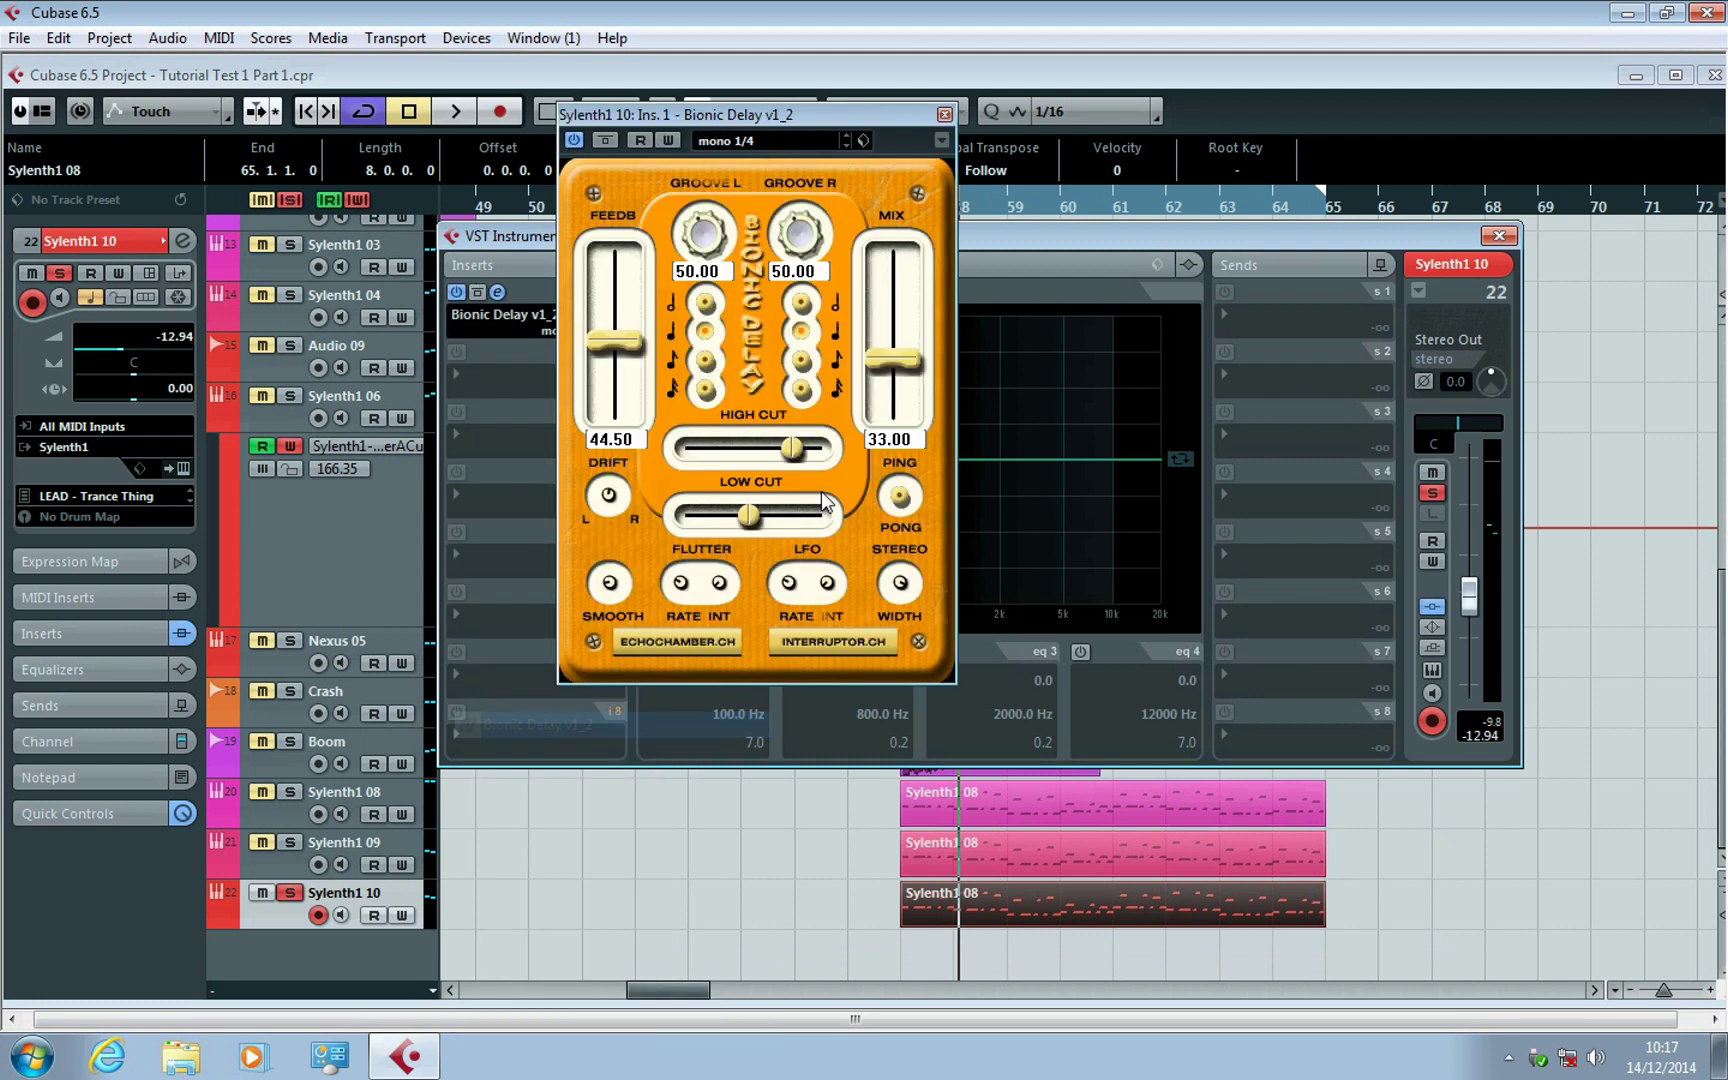
# Load the ping pong 1/4 delay preset and set its feedback to 47.50 and mix to 50.50.
pyautogui.click(778, 145)
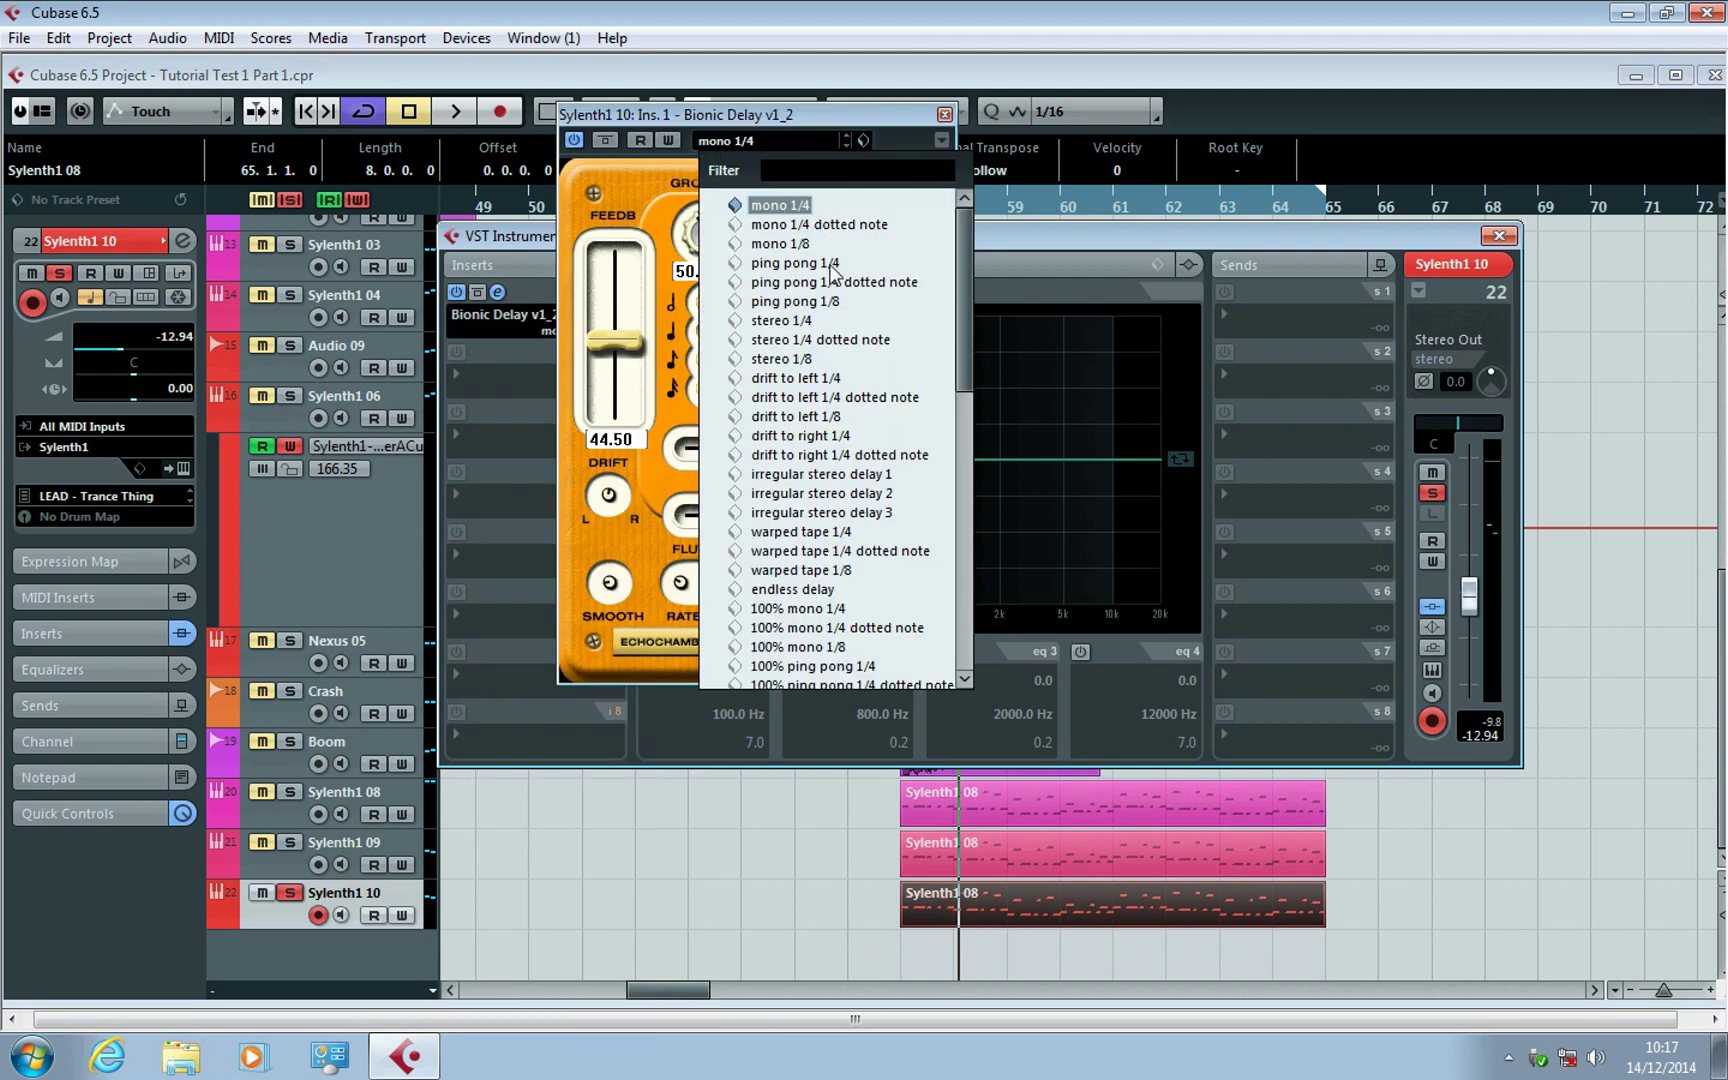
pyautogui.click(795, 263)
pyautogui.click(851, 124)
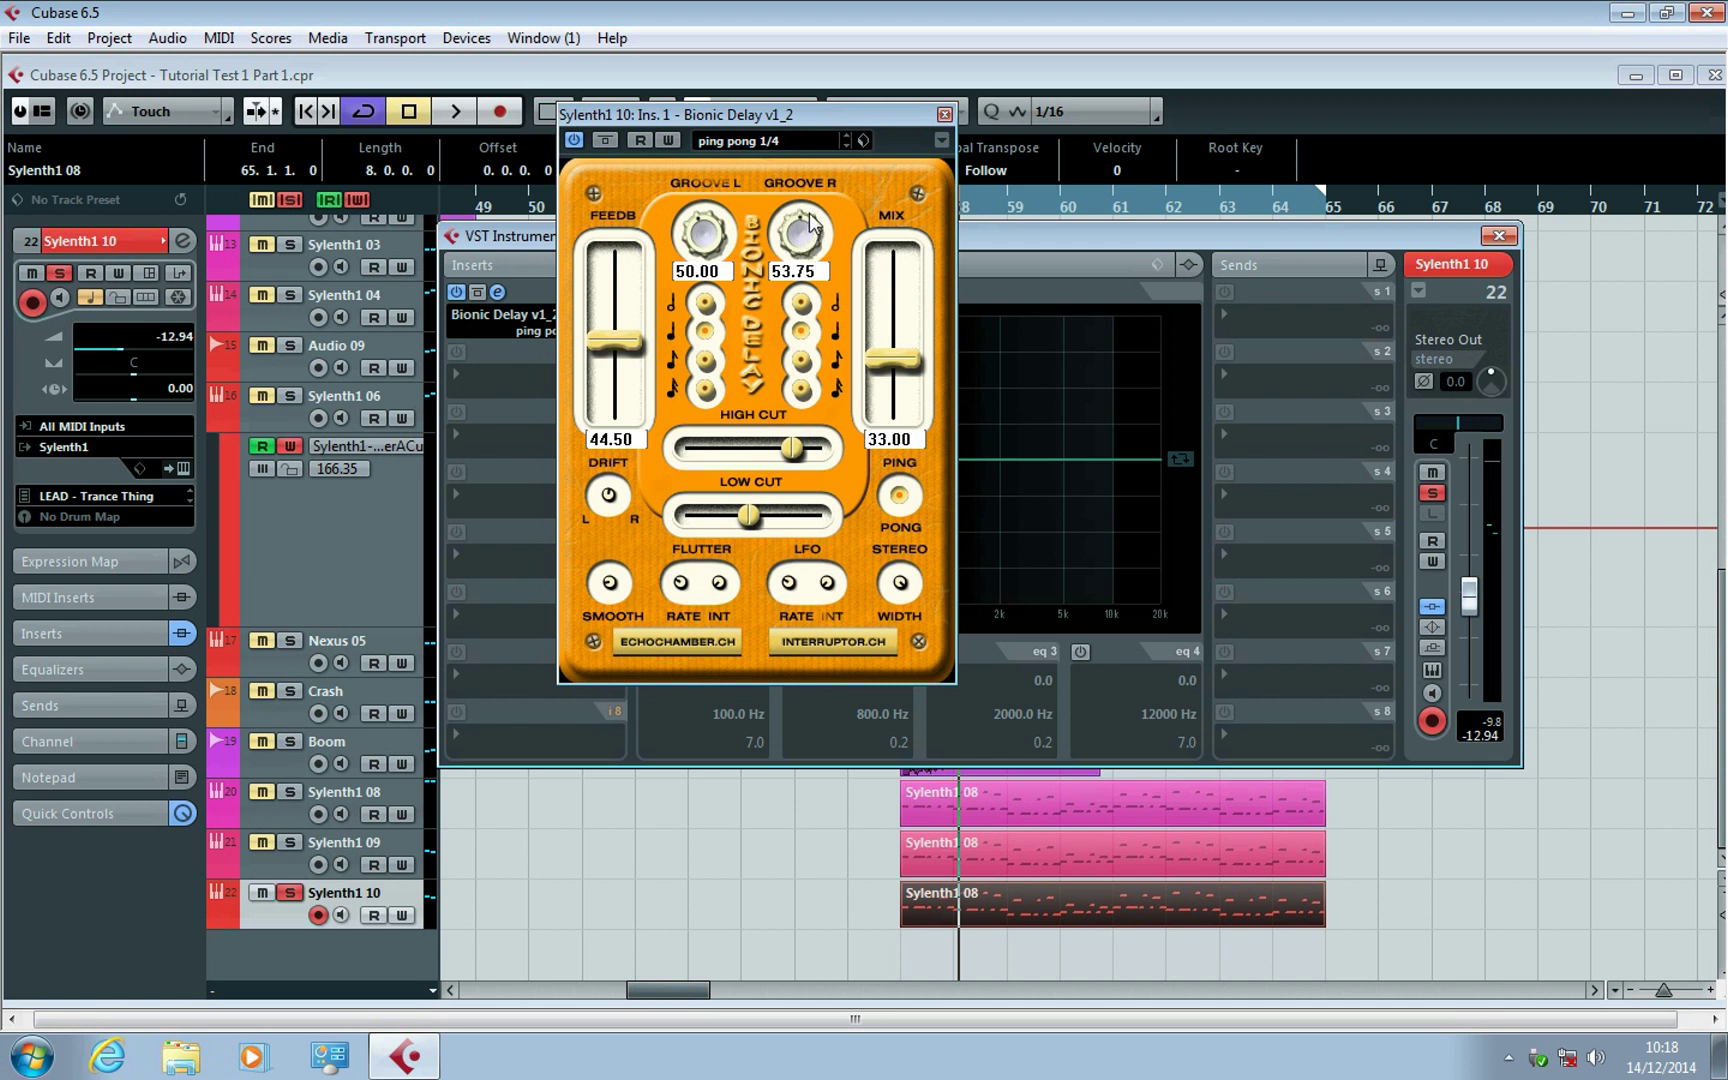
pyautogui.moveTo(866, 337); pyautogui.dragTo(886, 311)
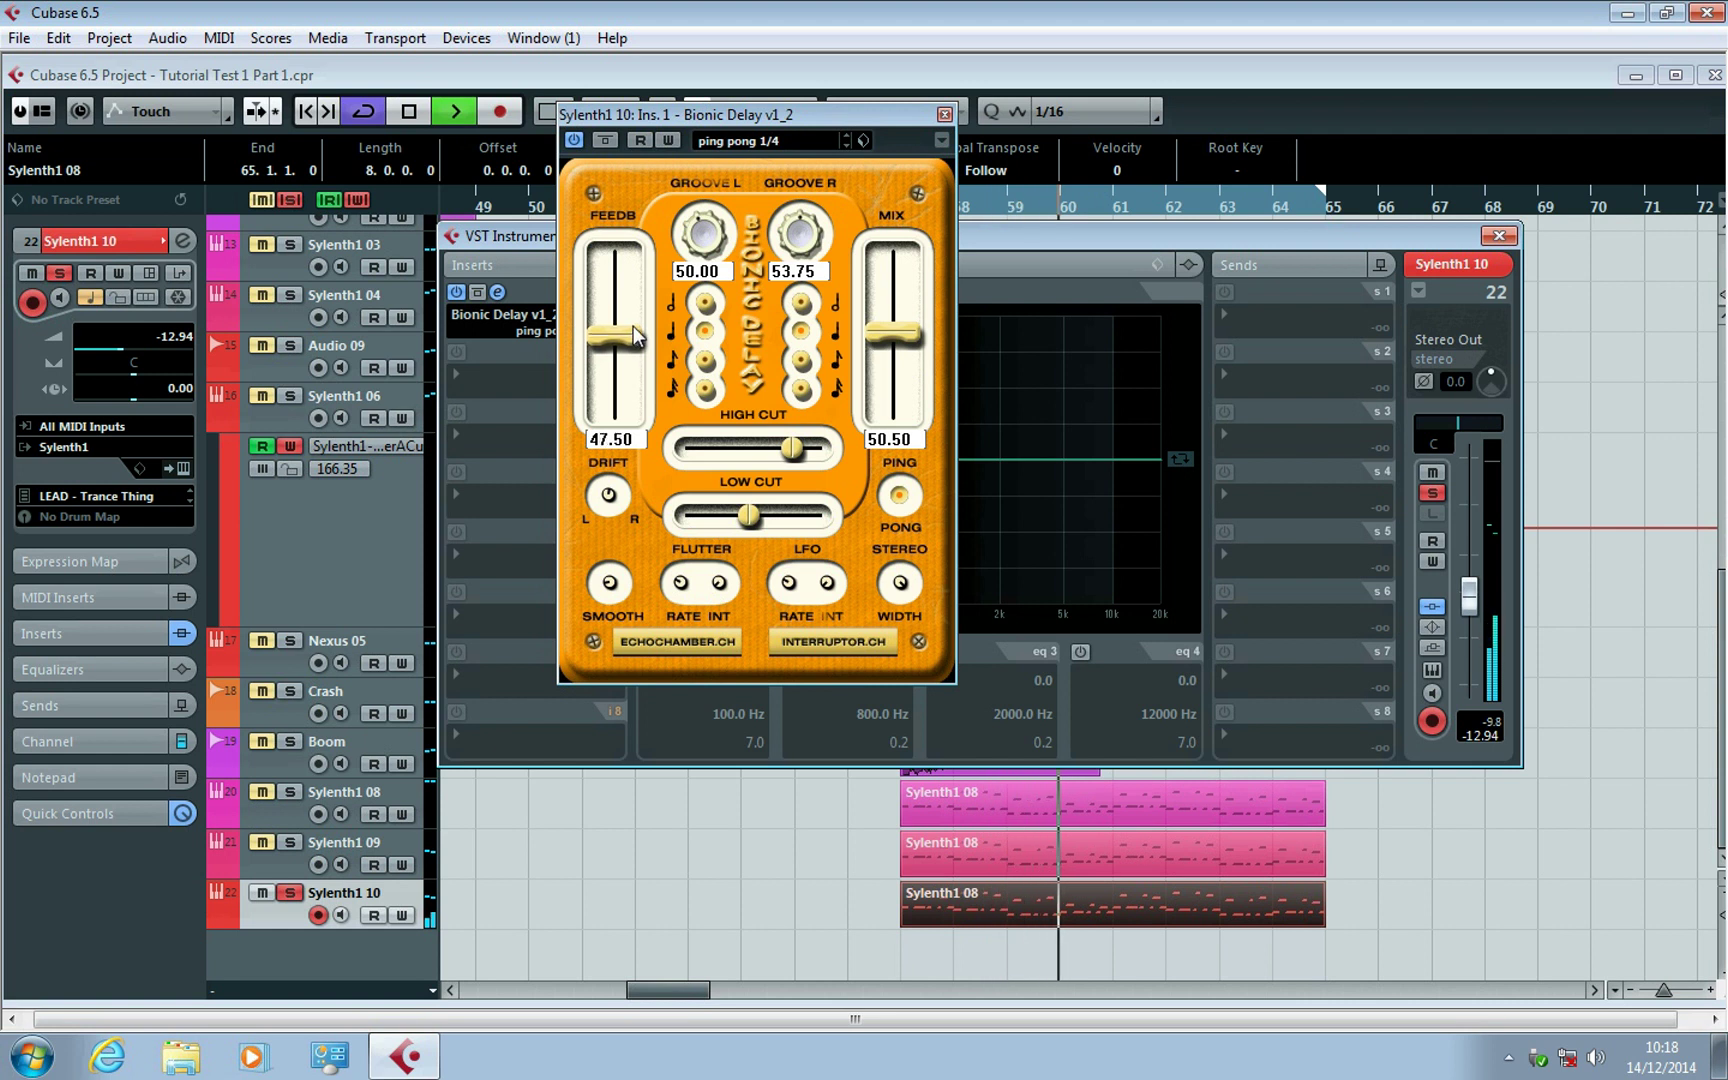
# Insert Ambience in the second insert slot of the Sylenth1 10 channel and load its Sascha K-LongVerb 2 preset.
pyautogui.click(944, 114)
pyautogui.press('space')
pyautogui.click(481, 382)
pyautogui.moveTo(567, 441)
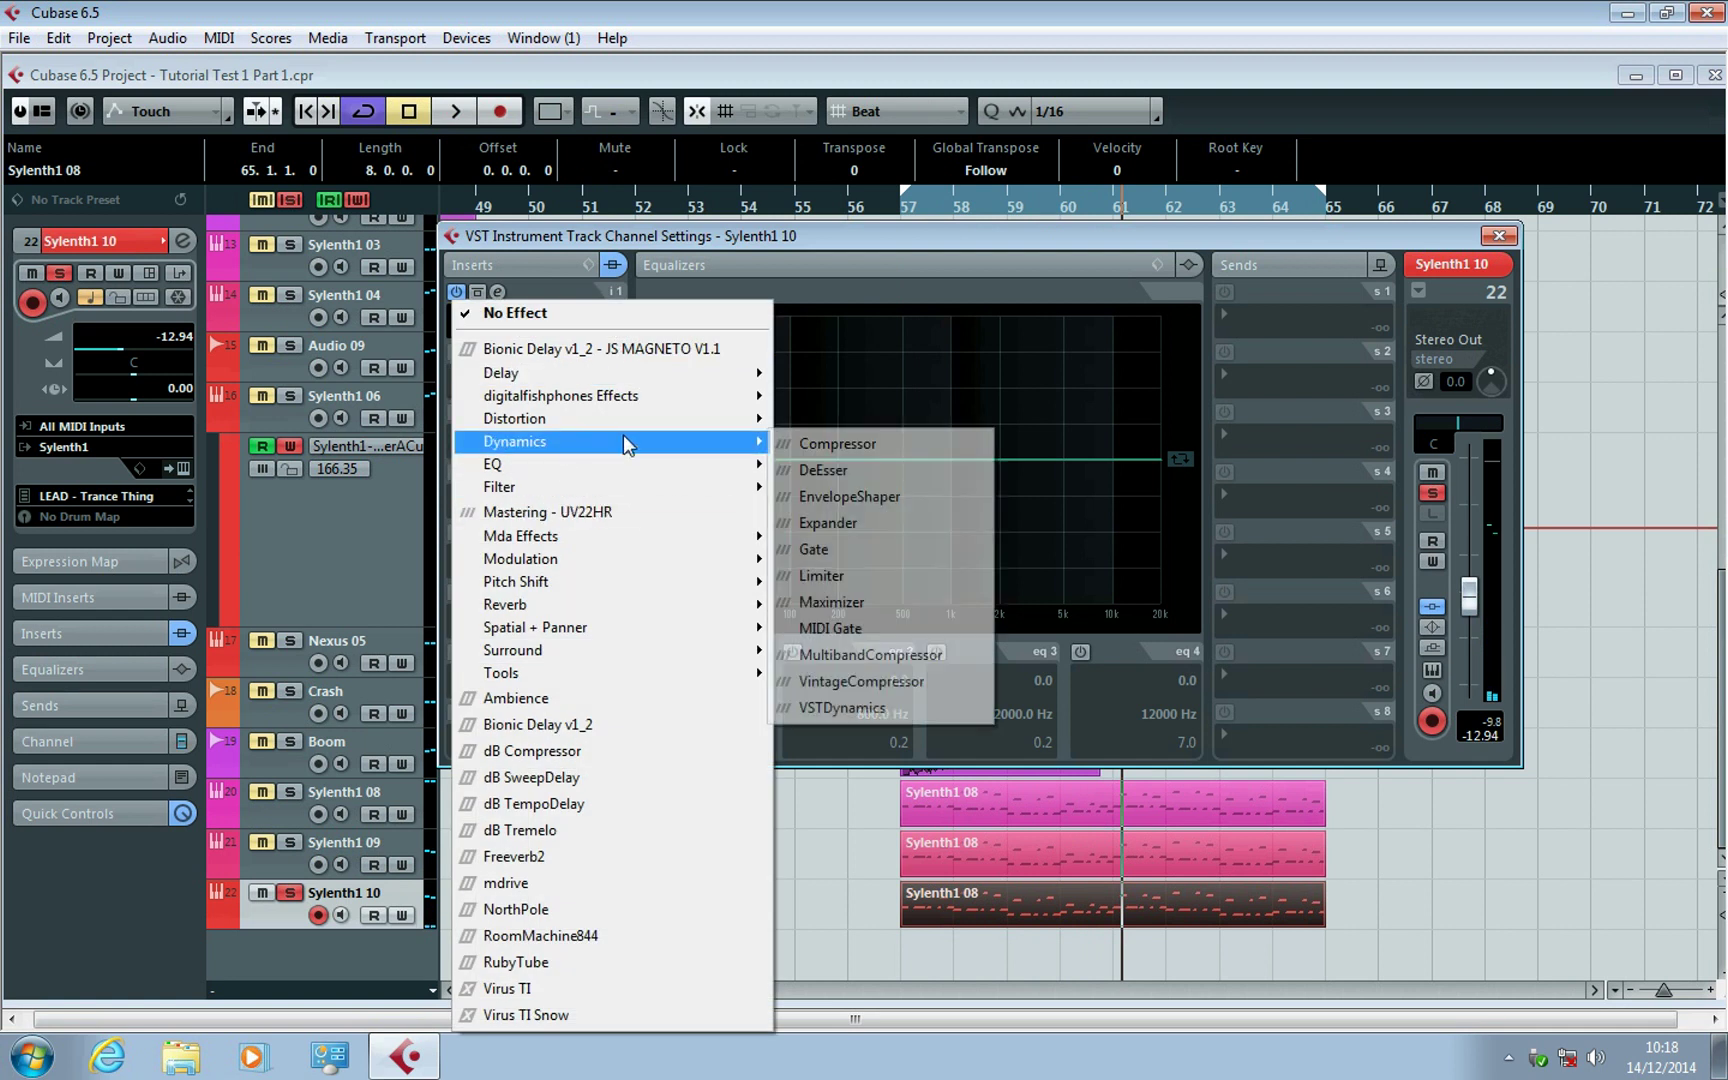
pyautogui.click(599, 697)
pyautogui.click(764, 368)
pyautogui.scroll(-10, 879, 436)
pyautogui.moveTo(919, 580); pyautogui.dragTo(920, 690)
pyautogui.click(821, 530)
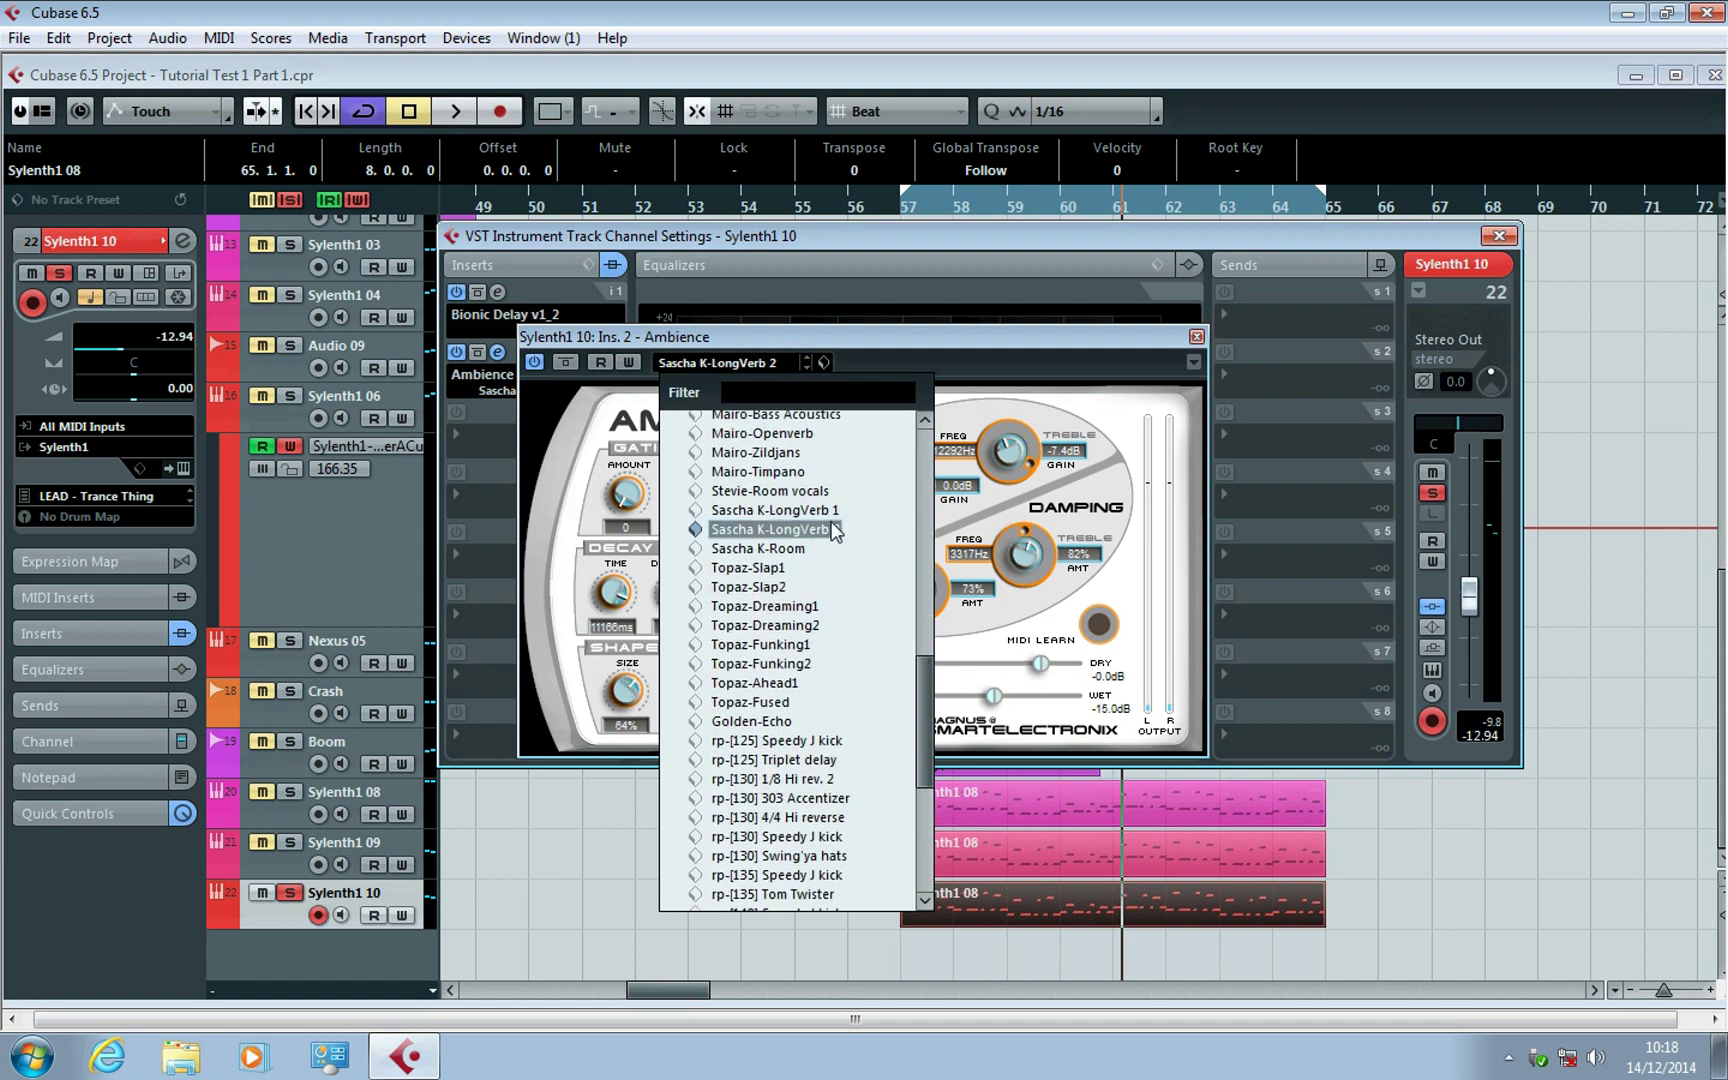
# Set the reverb's wet level to -19.2 dB and its treble damping to 2693 Hz and 59%, and close its editor.
pyautogui.click(1005, 505)
pyautogui.moveTo(994, 697); pyautogui.dragTo(986, 699)
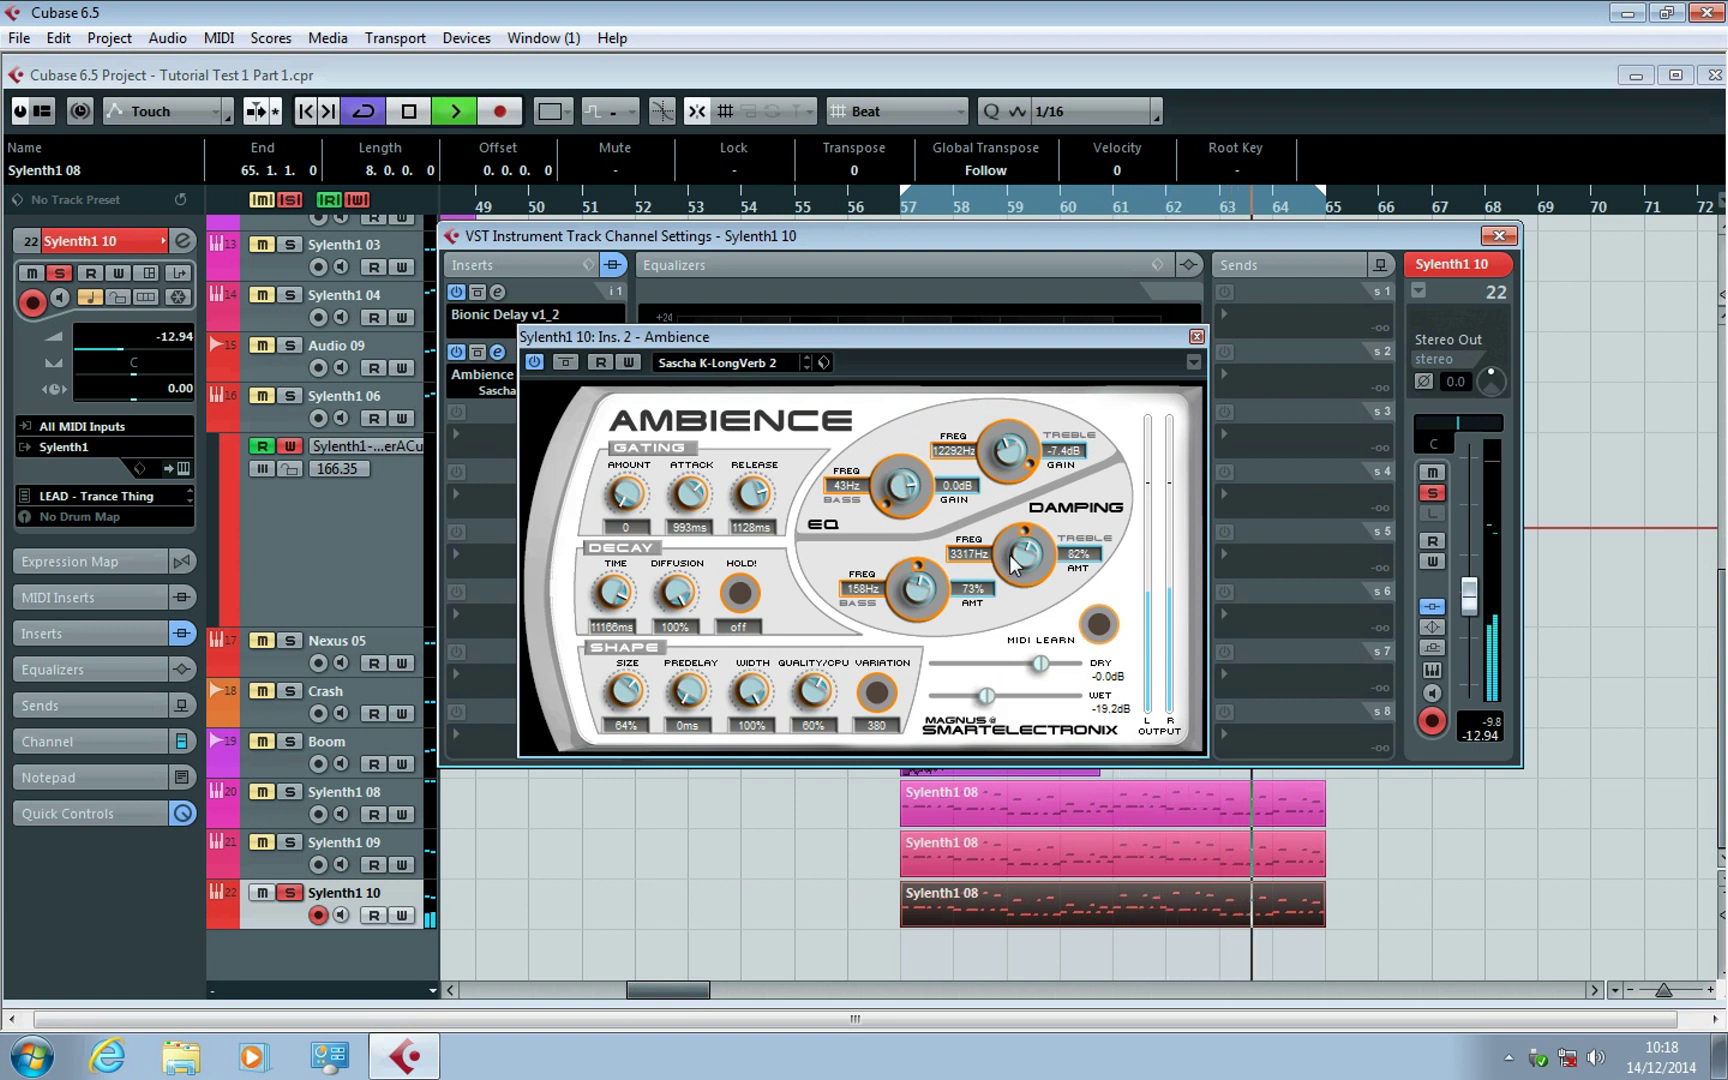
pyautogui.moveTo(1025, 568); pyautogui.dragTo(1014, 580)
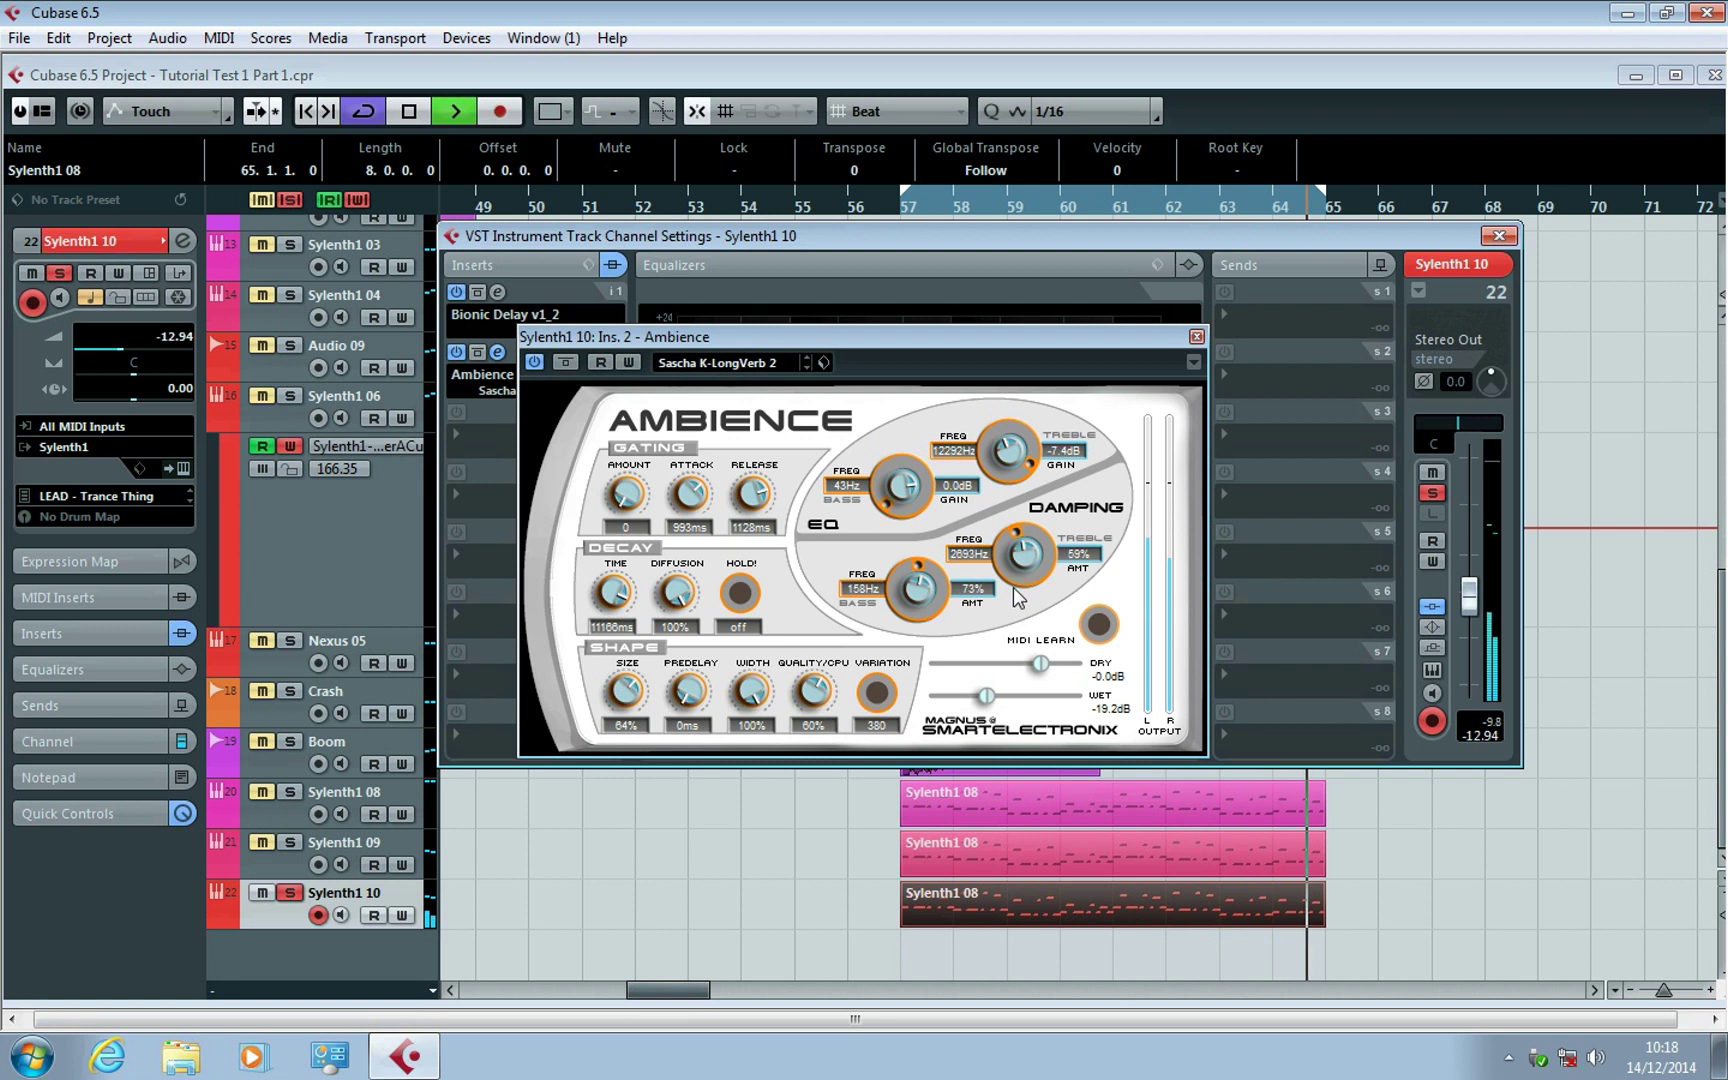
pyautogui.click(1197, 337)
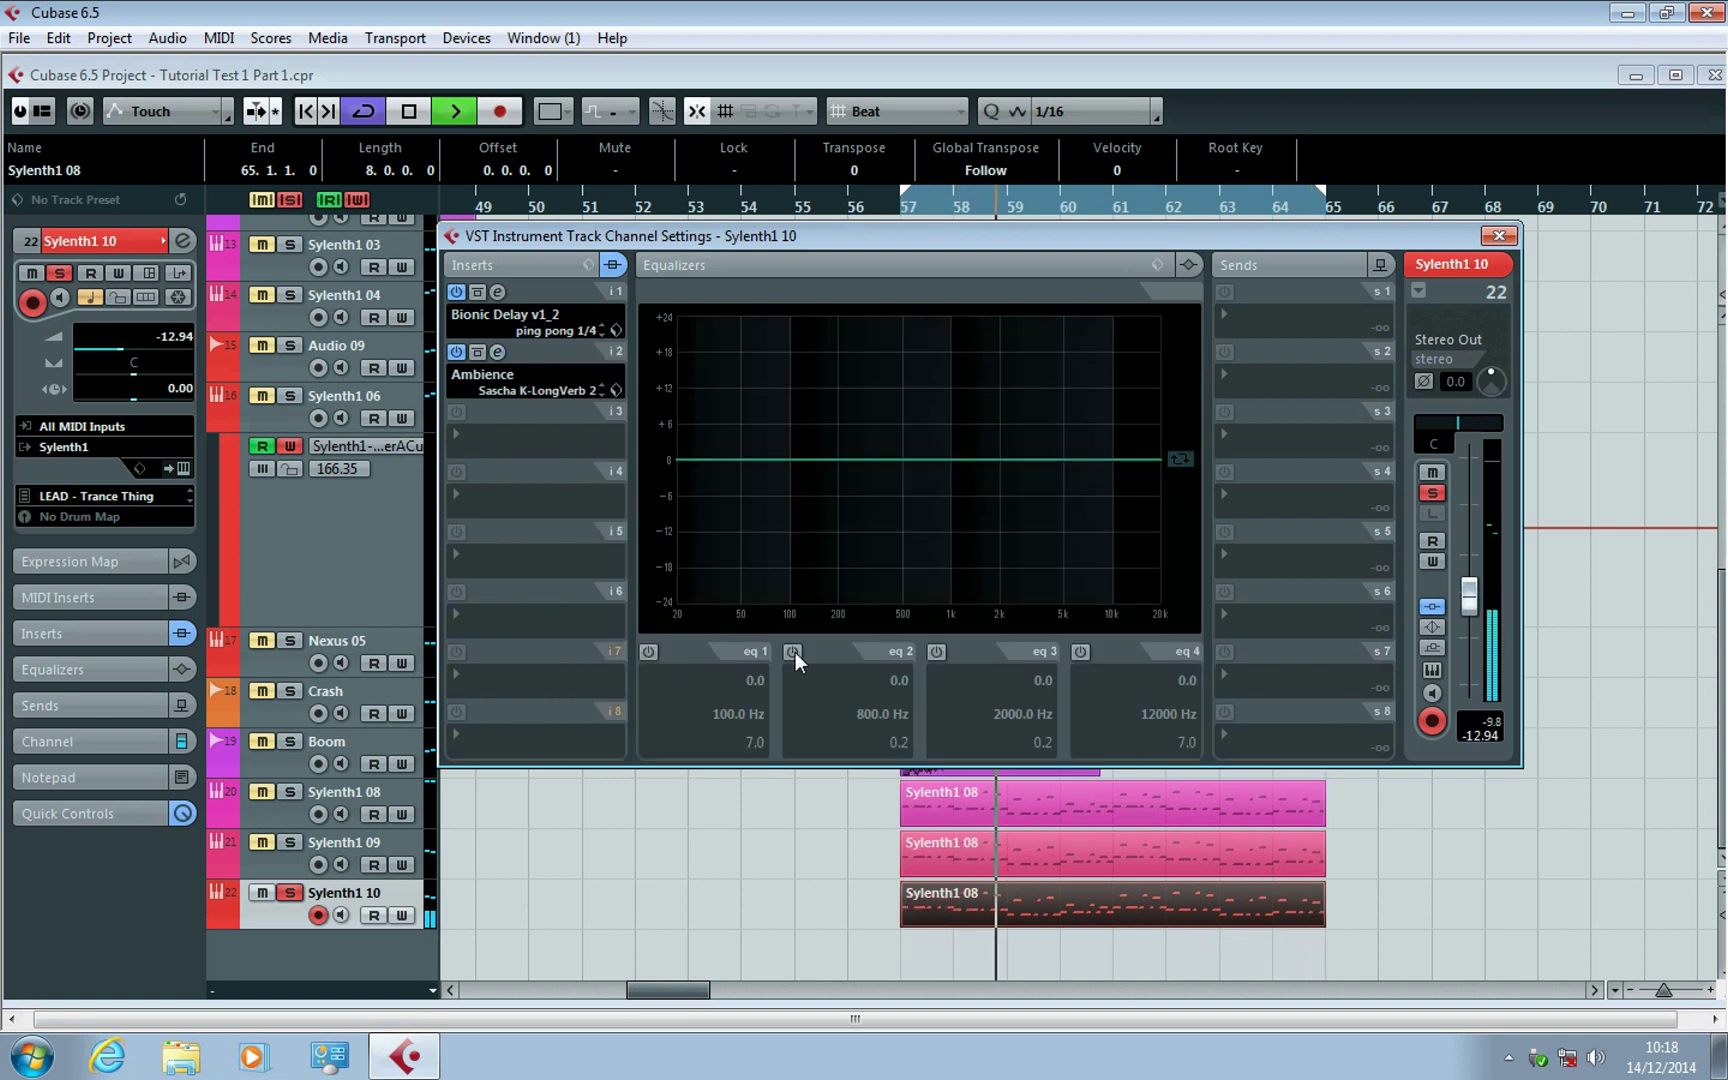
# Try a parametric boost of 2.6 dB at 4535 Hz with a Q of 0.7 on EQ band 3.
pyautogui.click(937, 651)
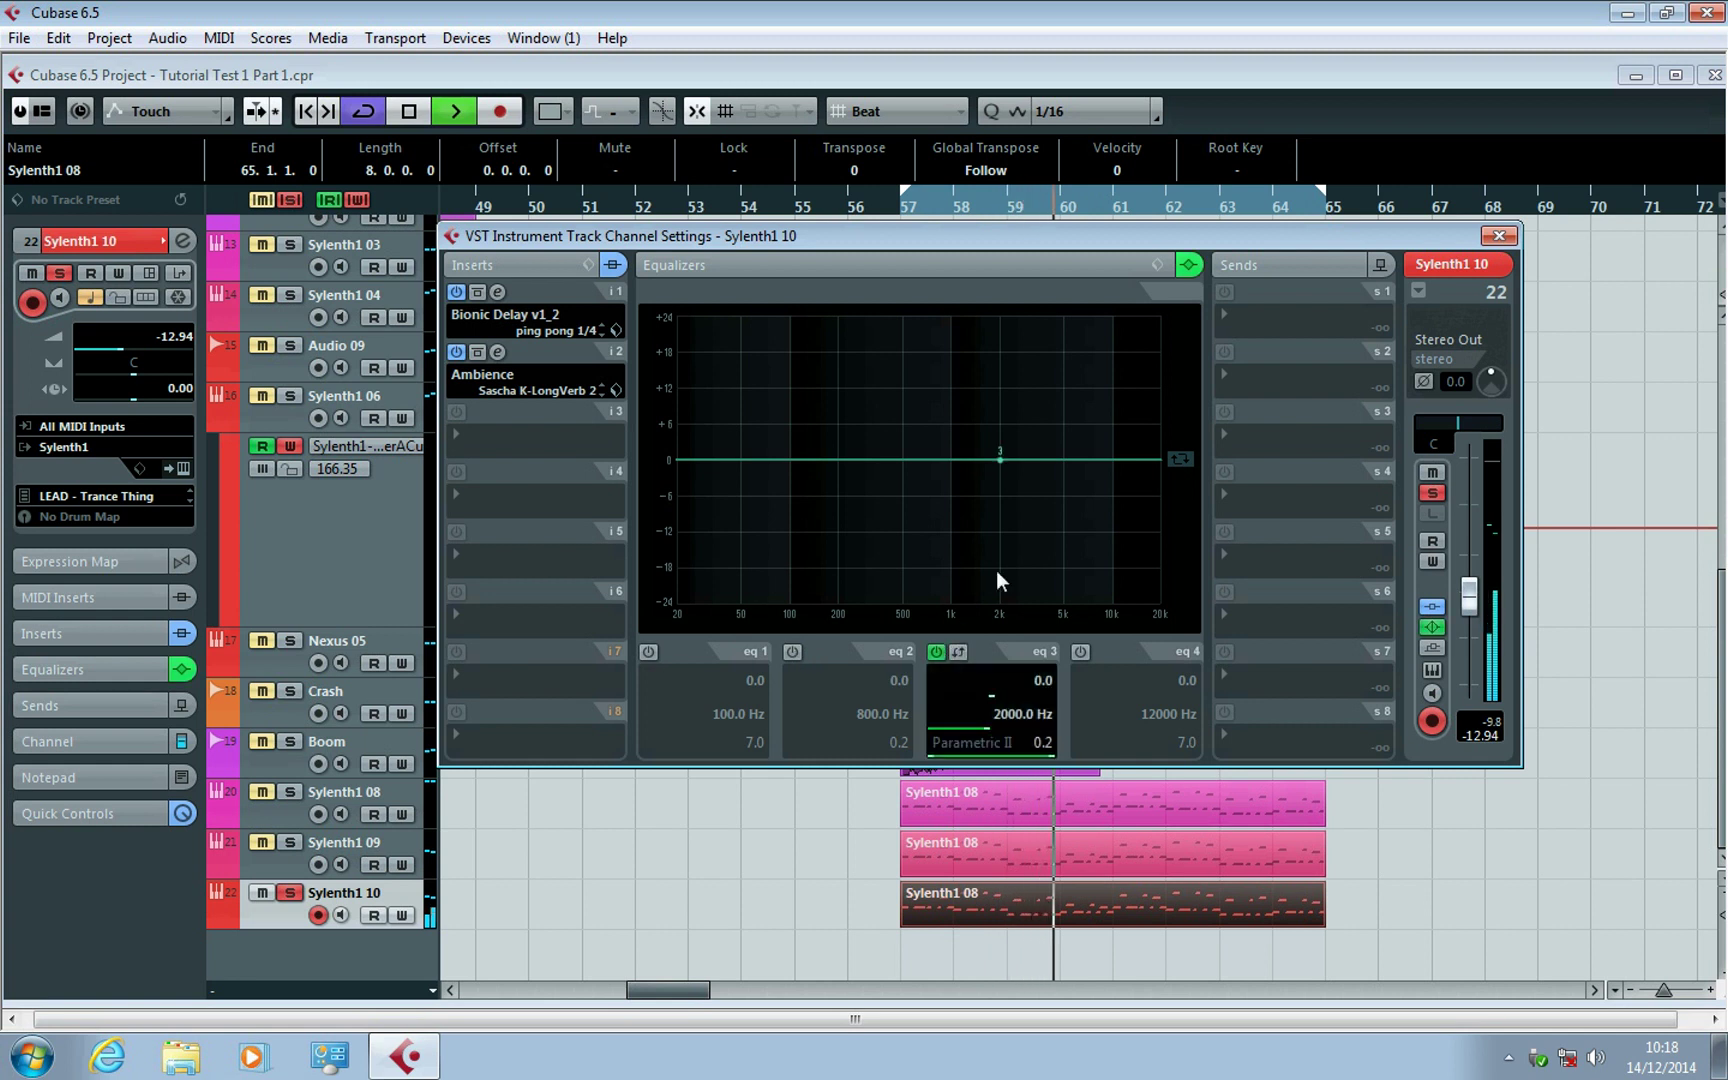
pyautogui.moveTo(999, 454); pyautogui.dragTo(1057, 444)
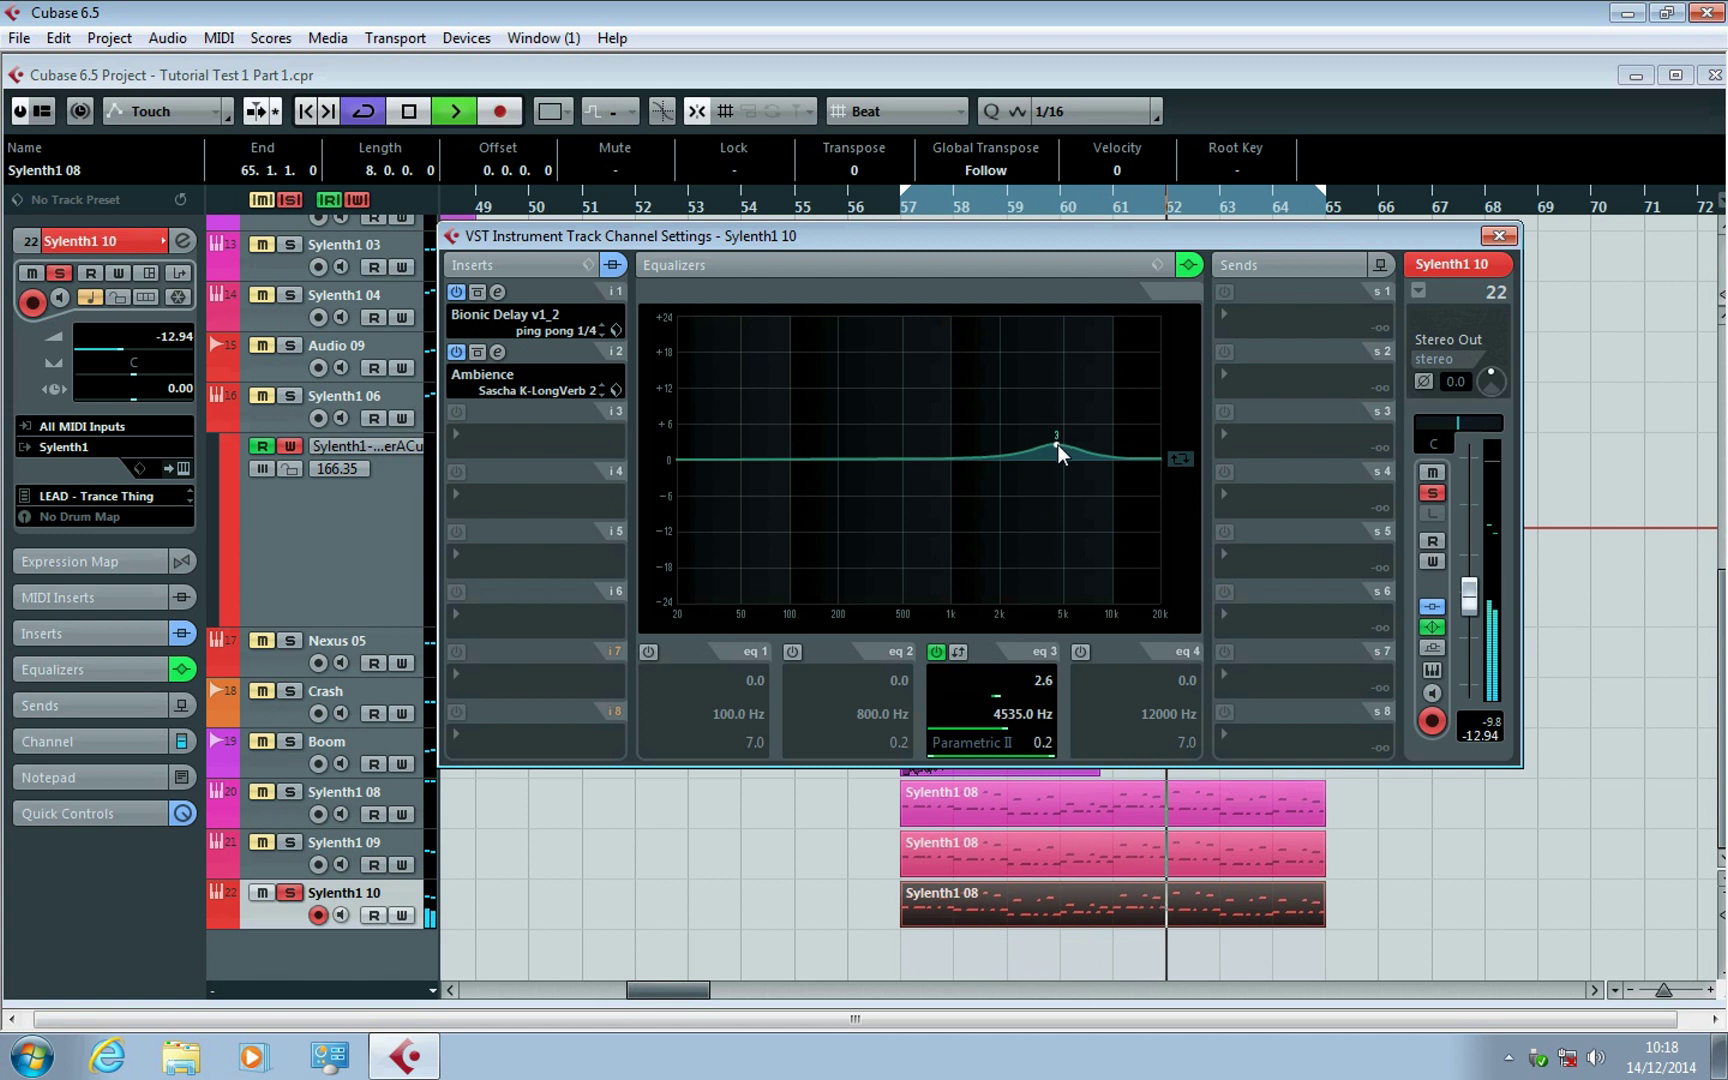
pyautogui.moveTo(1041, 758); pyautogui.dragTo(1049, 755)
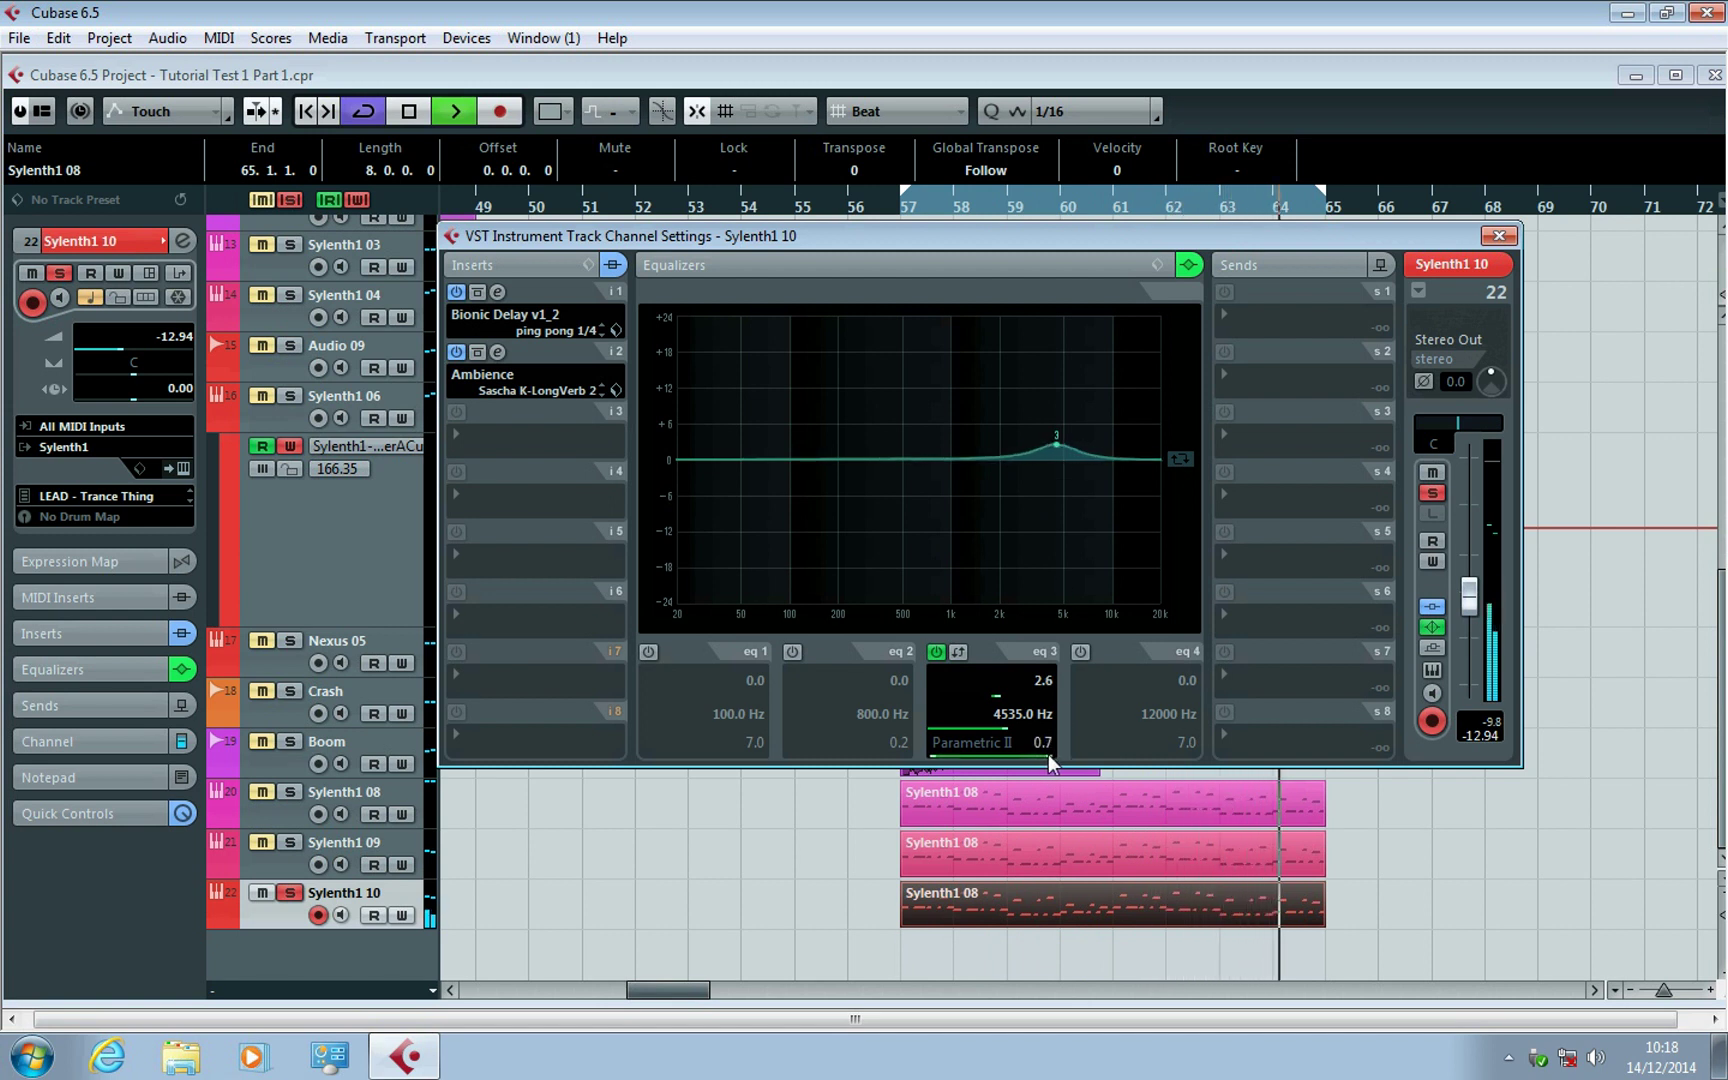
# Switch on EQ band 4 as a high shelf of 8.0 dB at 3633 Hz and switch off band 3.
pyautogui.click(1080, 651)
pyautogui.moveTo(1171, 754); pyautogui.dragTo(1227, 754)
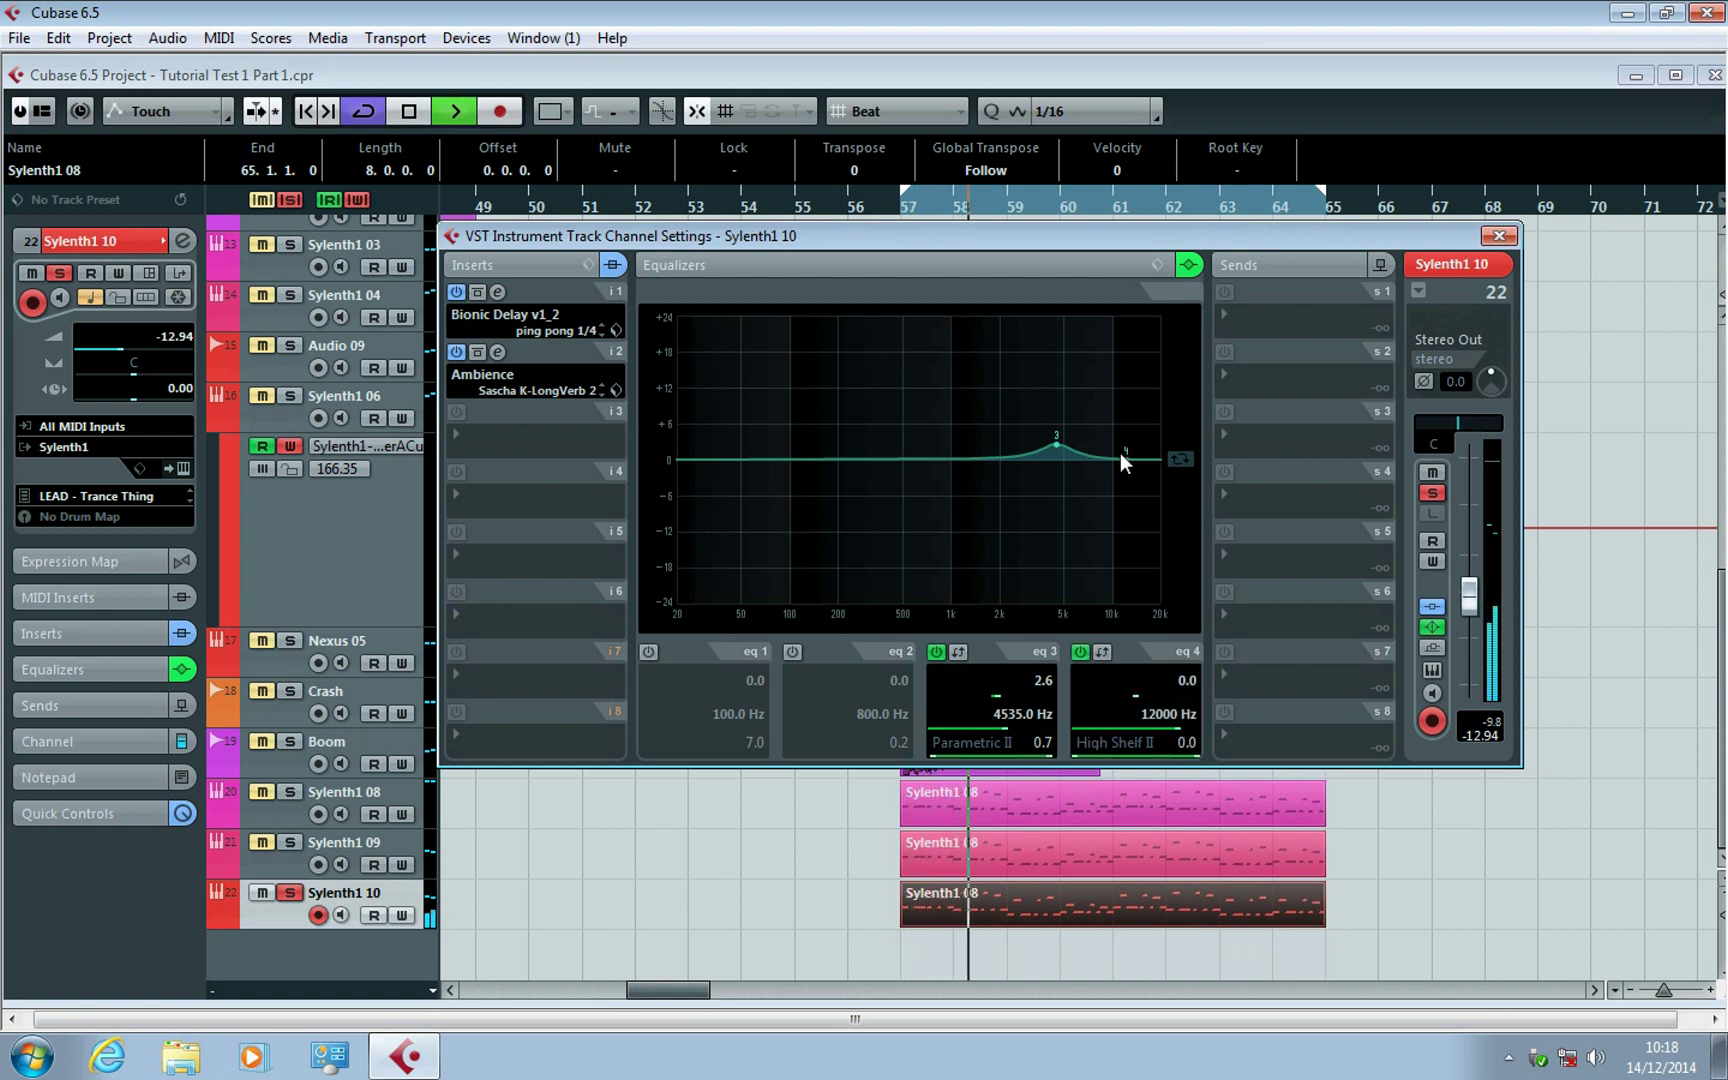
pyautogui.moveTo(1122, 457); pyautogui.dragTo(1042, 412)
pyautogui.click(936, 651)
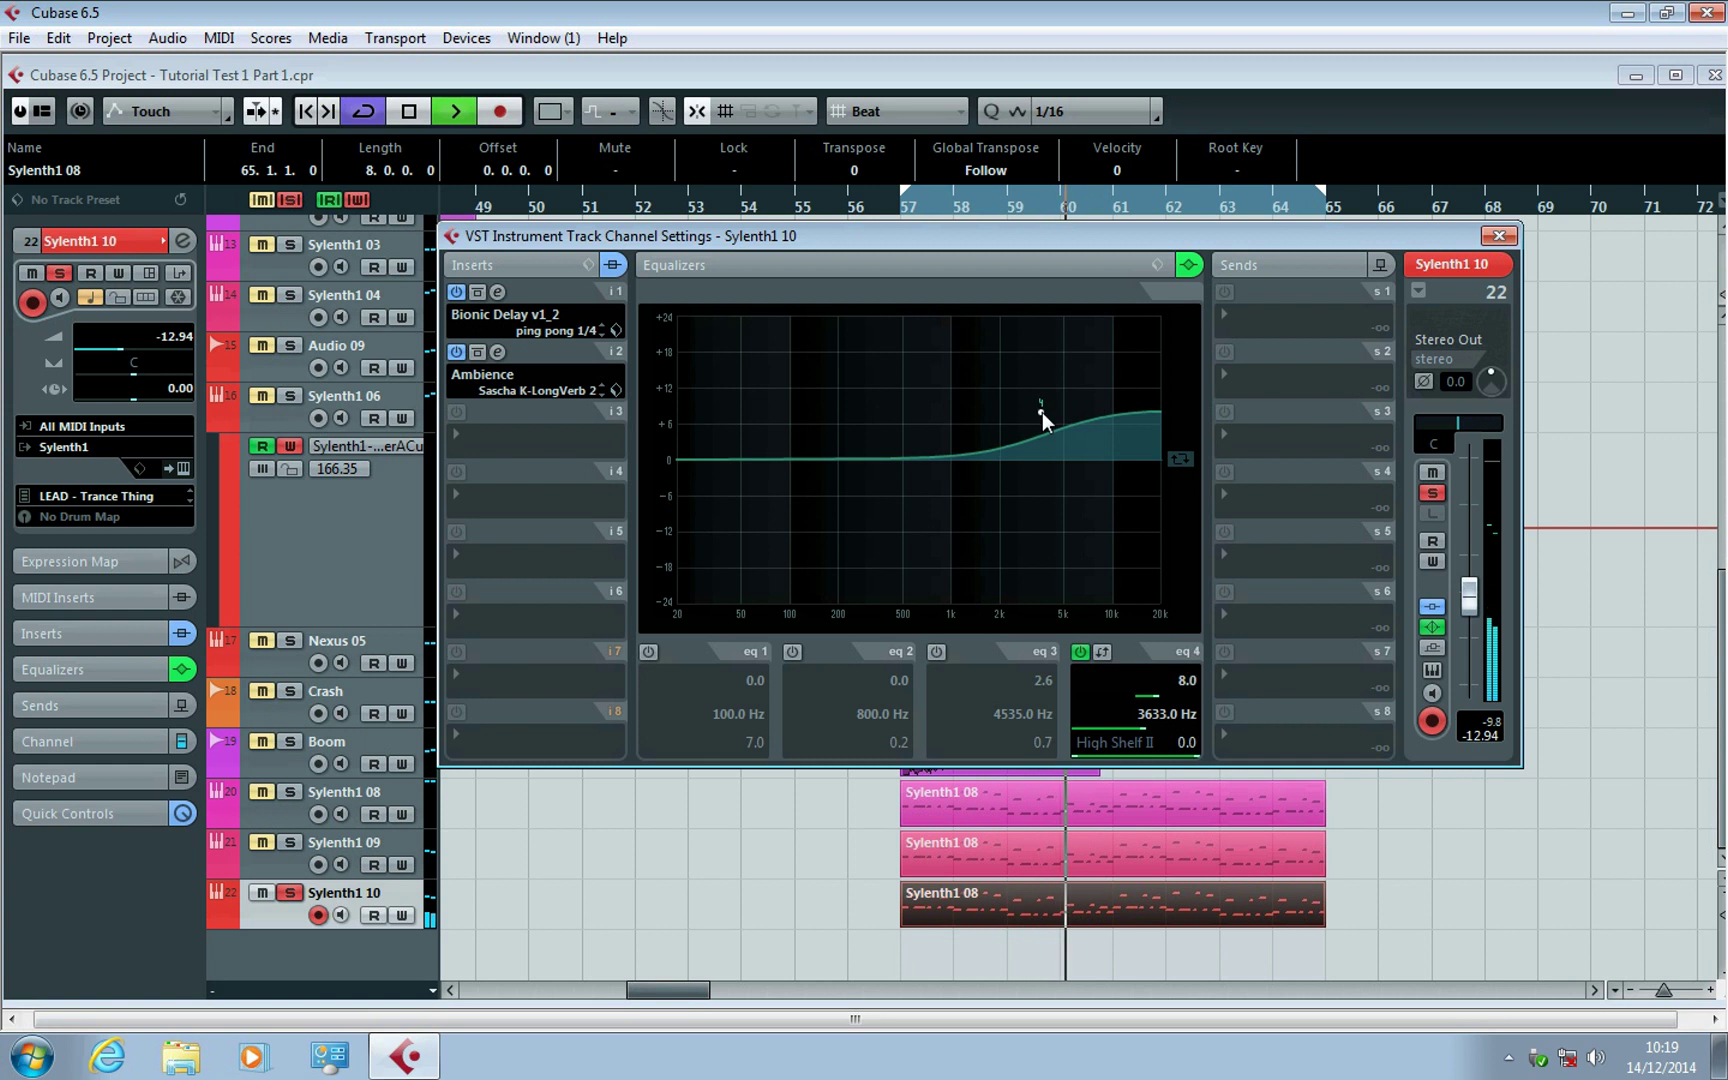
# Solo the Sylenth1 08 and 09 tracks as well, and raise the Sylenth1 10 track's volume to -4.70.
pyautogui.click(286, 860)
pyautogui.click(289, 847)
pyautogui.click(289, 796)
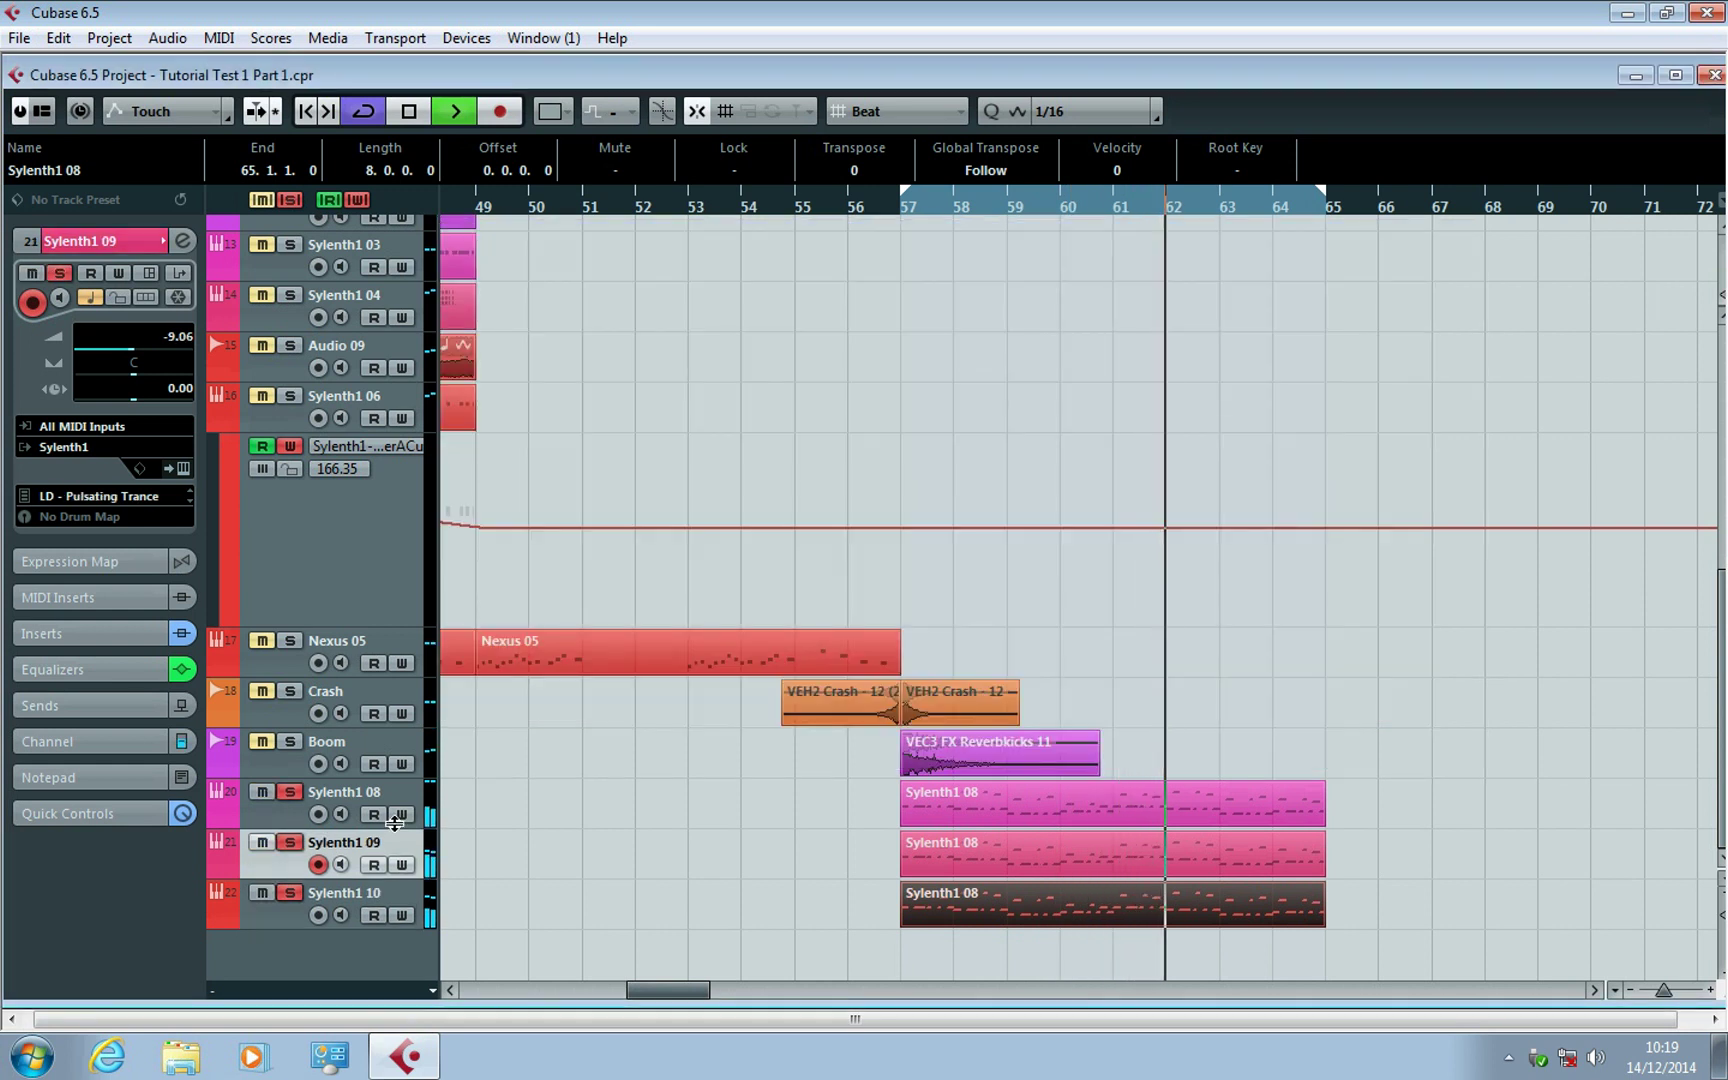
pyautogui.click(404, 894)
pyautogui.moveTo(132, 351); pyautogui.dragTo(148, 348)
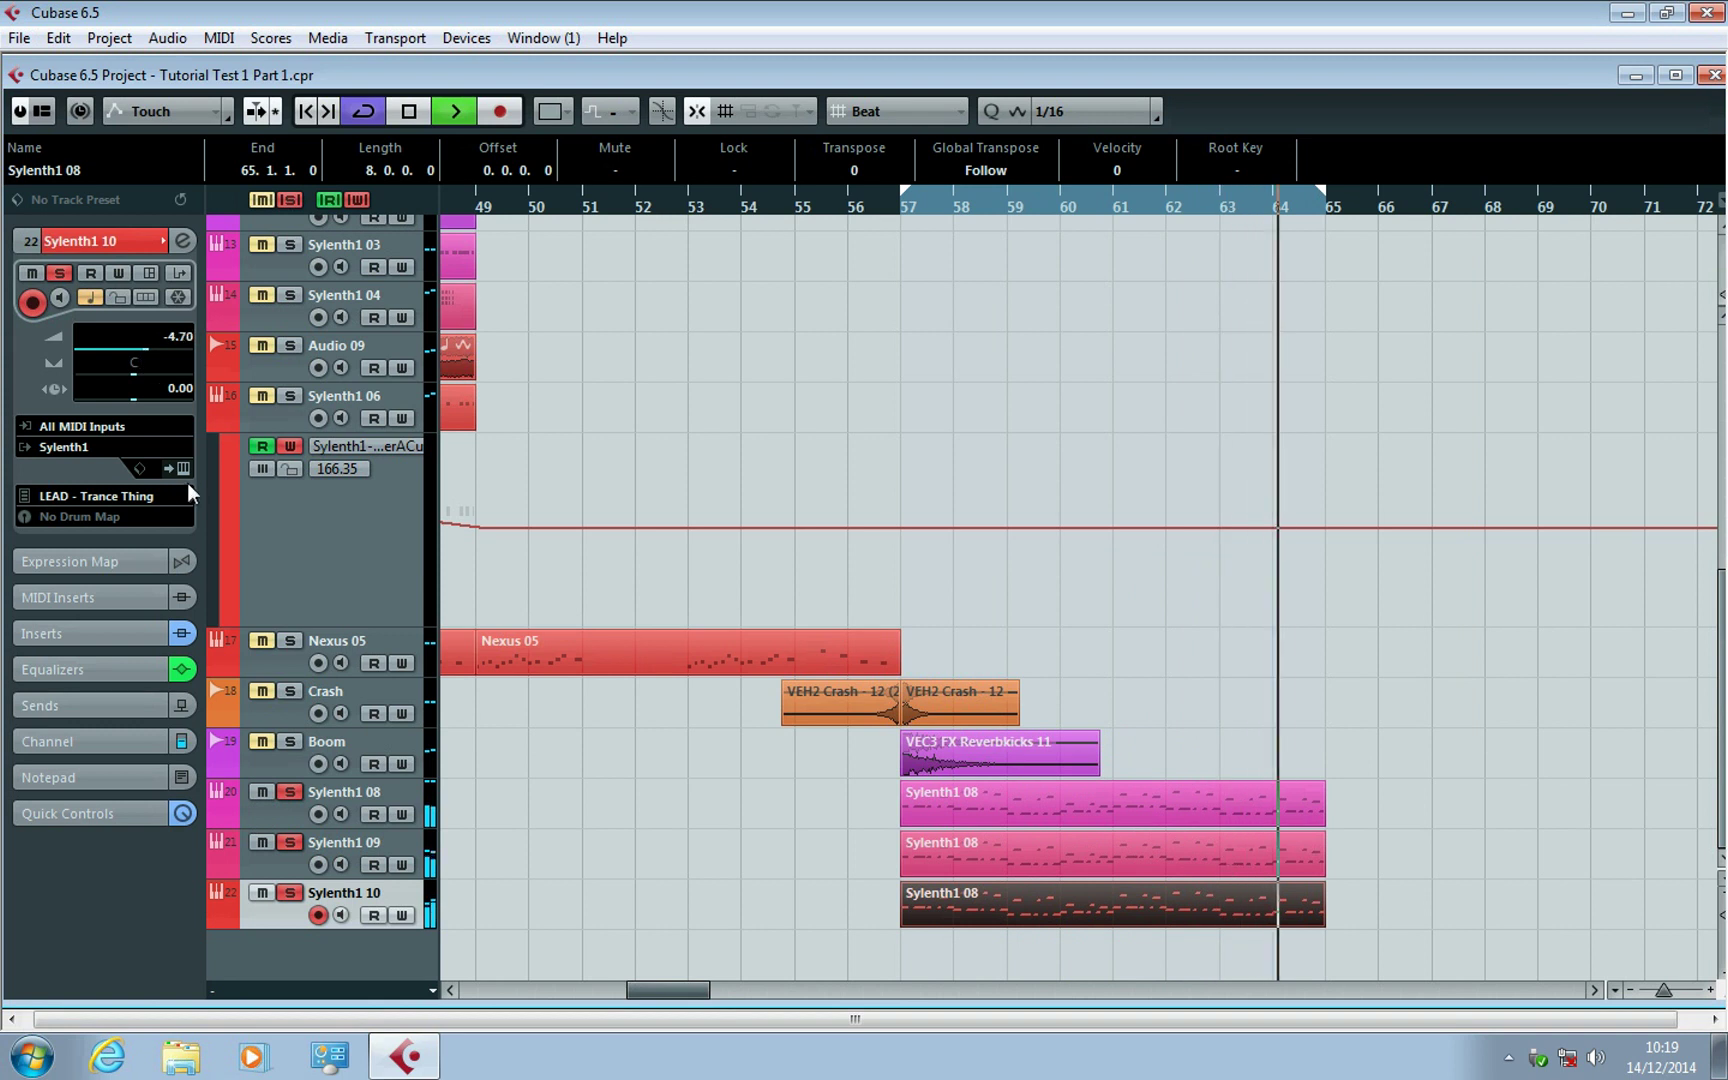
# Set Sylenth1 10's main volume to 3.45 in the synth, sweep its filter control cutoff down to 6.08 Hz, and stop playback.
pyautogui.click(185, 472)
pyautogui.click(489, 626)
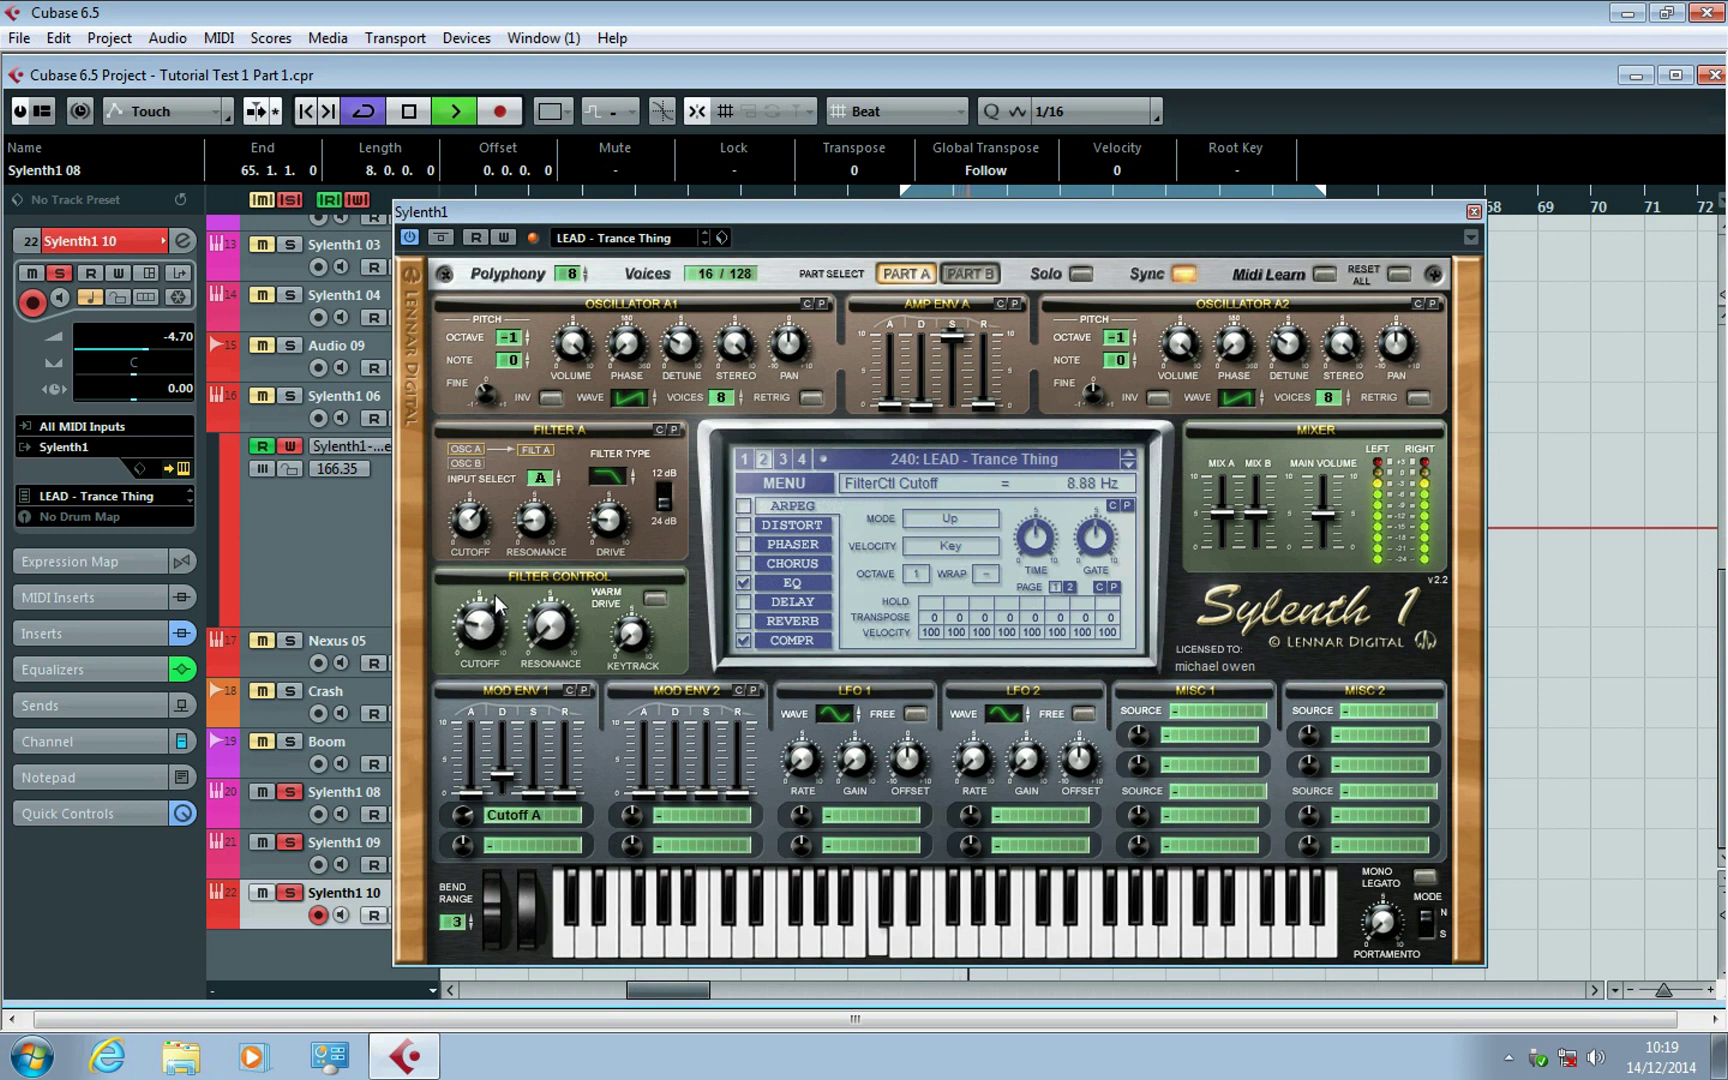
pyautogui.moveTo(1323, 514); pyautogui.dragTo(1328, 550)
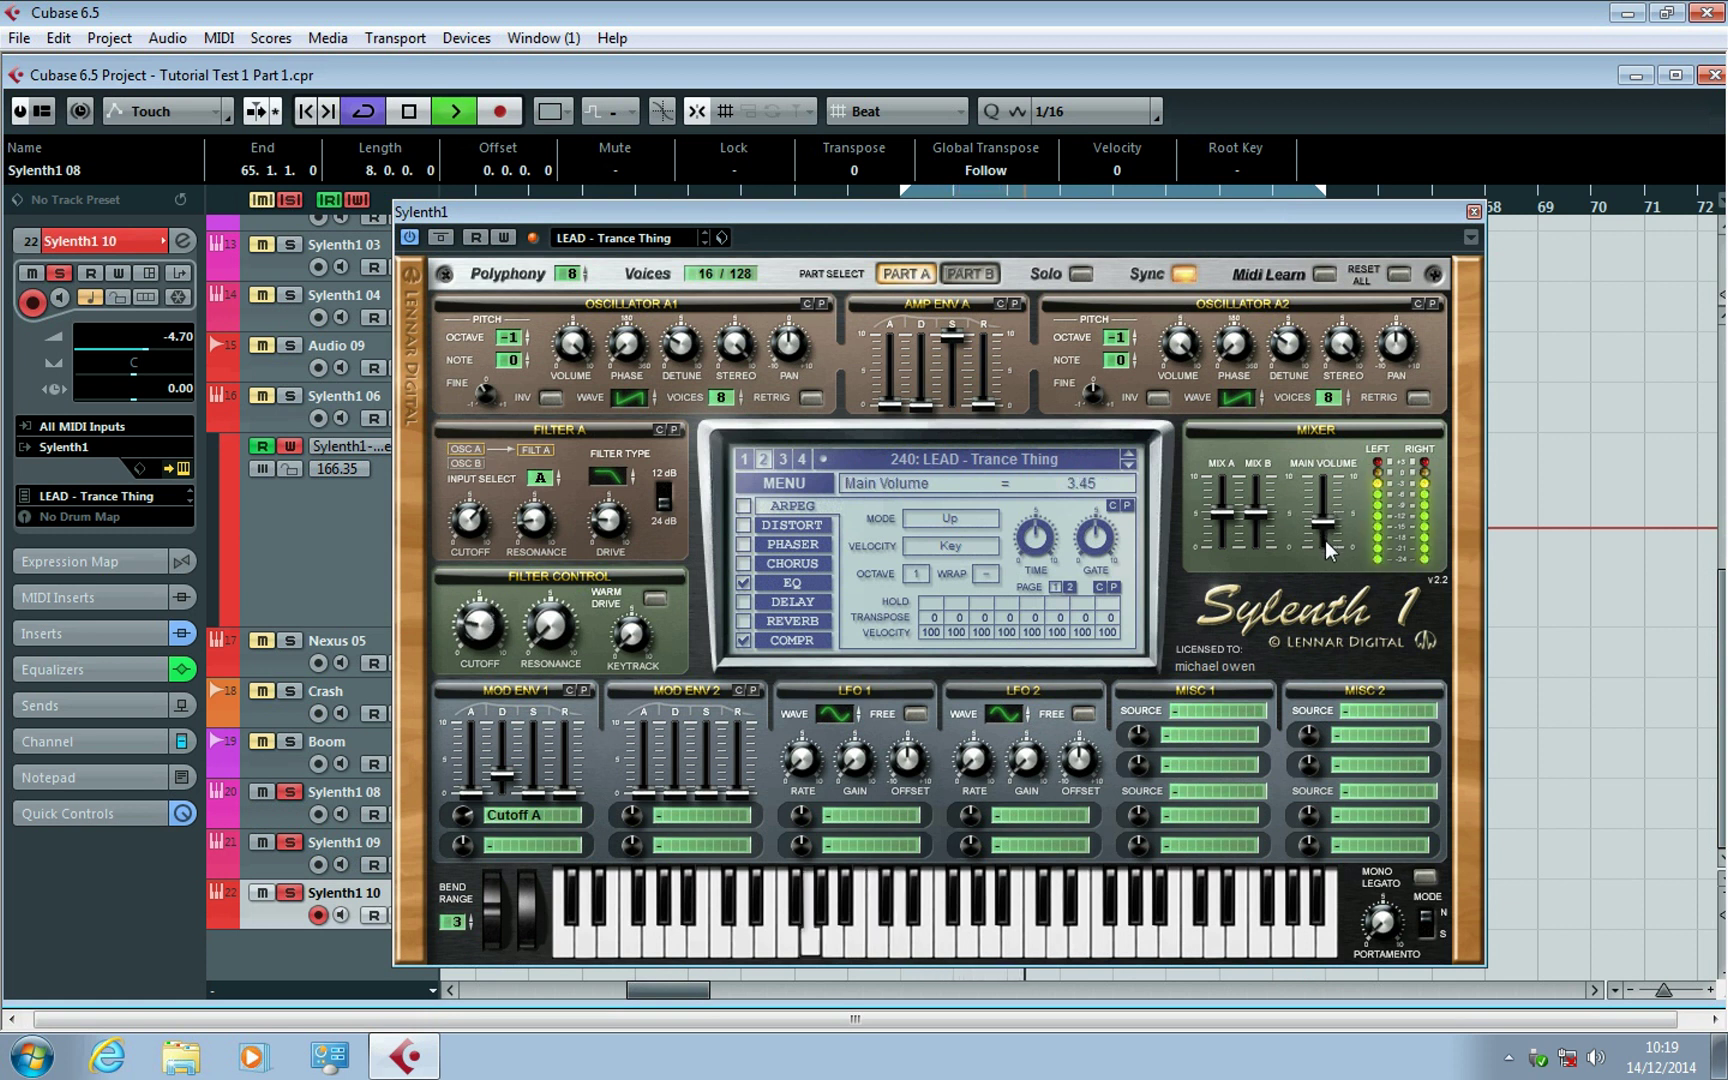
pyautogui.moveTo(489, 628); pyautogui.dragTo(986, 503)
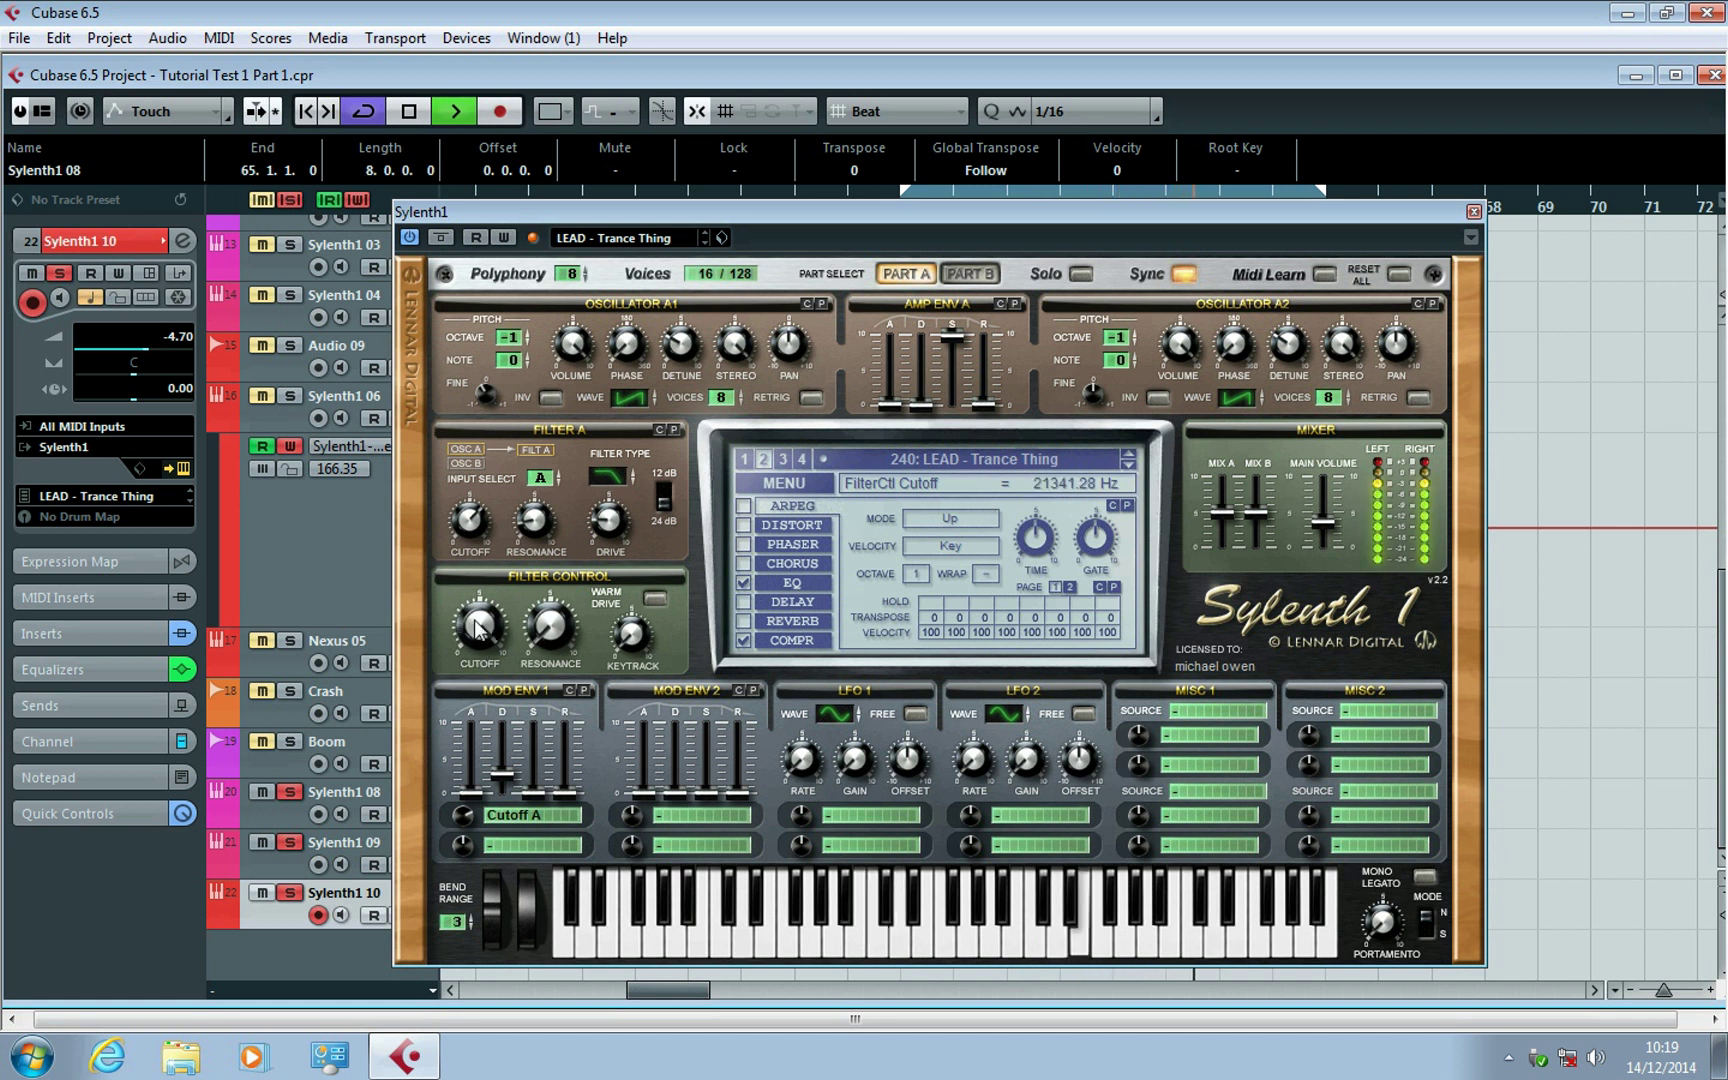
pyautogui.moveTo(479, 628); pyautogui.dragTo(481, 840)
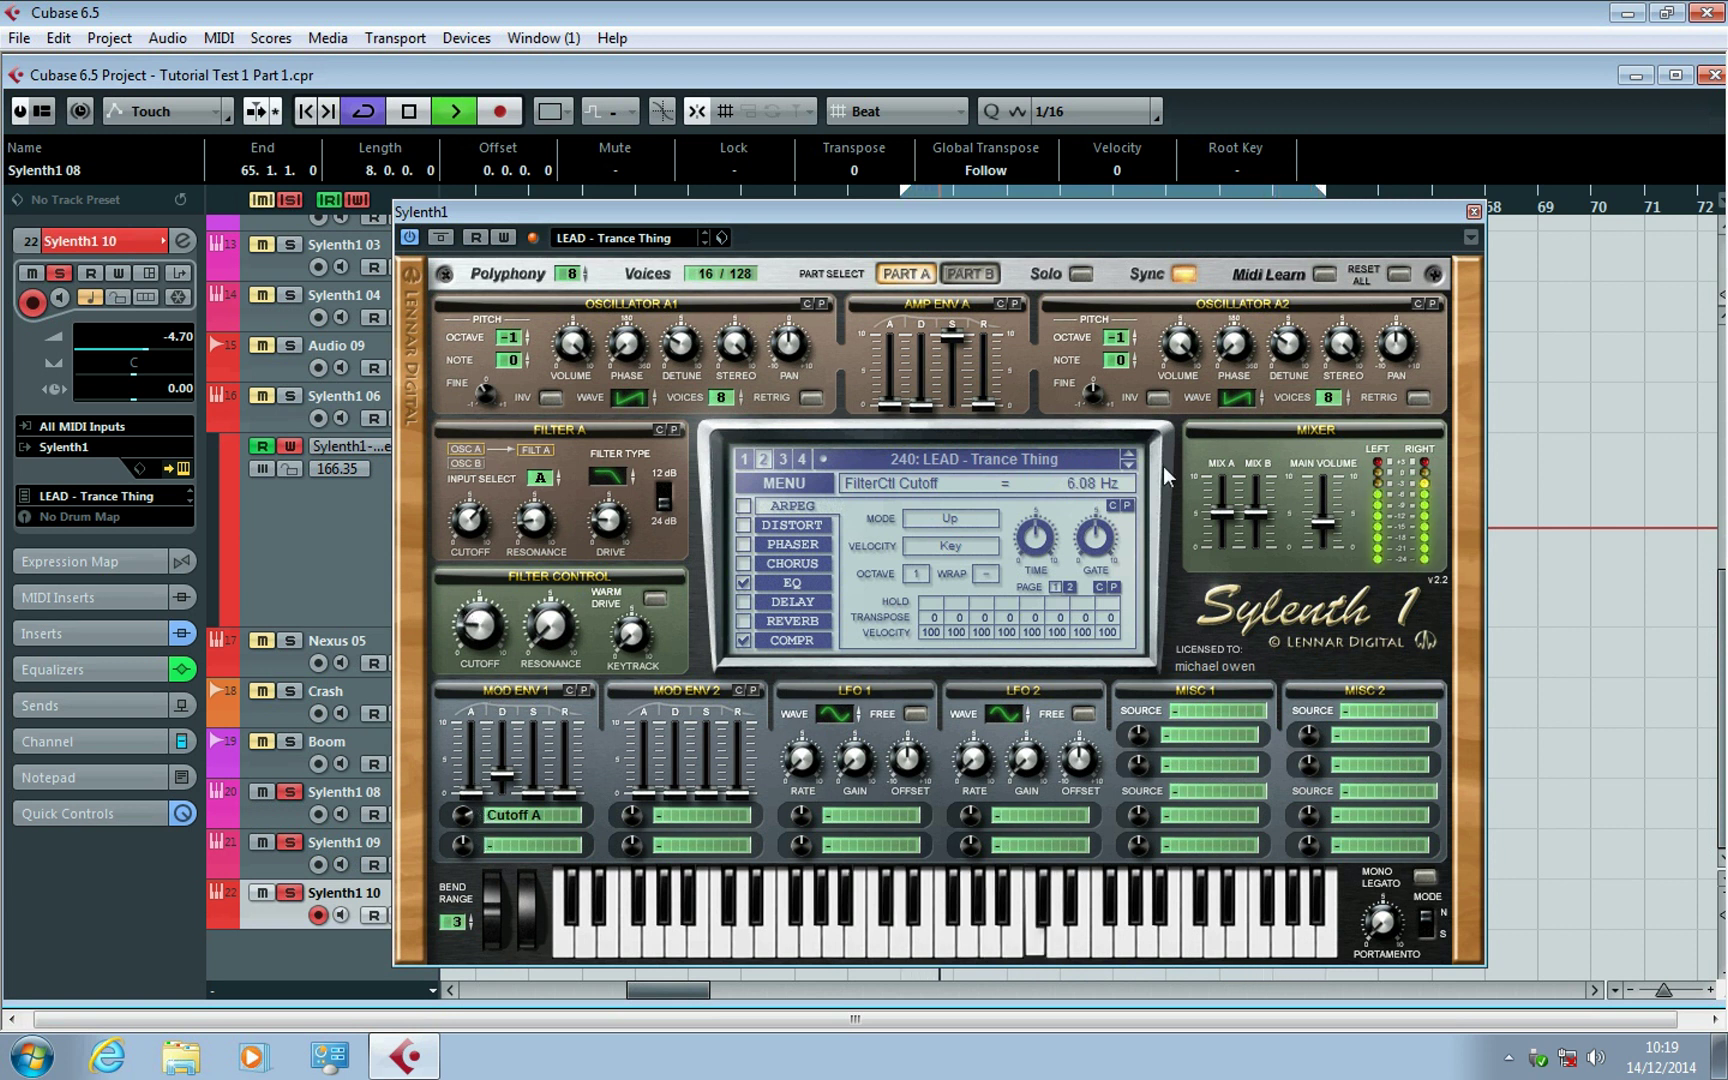
pyautogui.click(1474, 212)
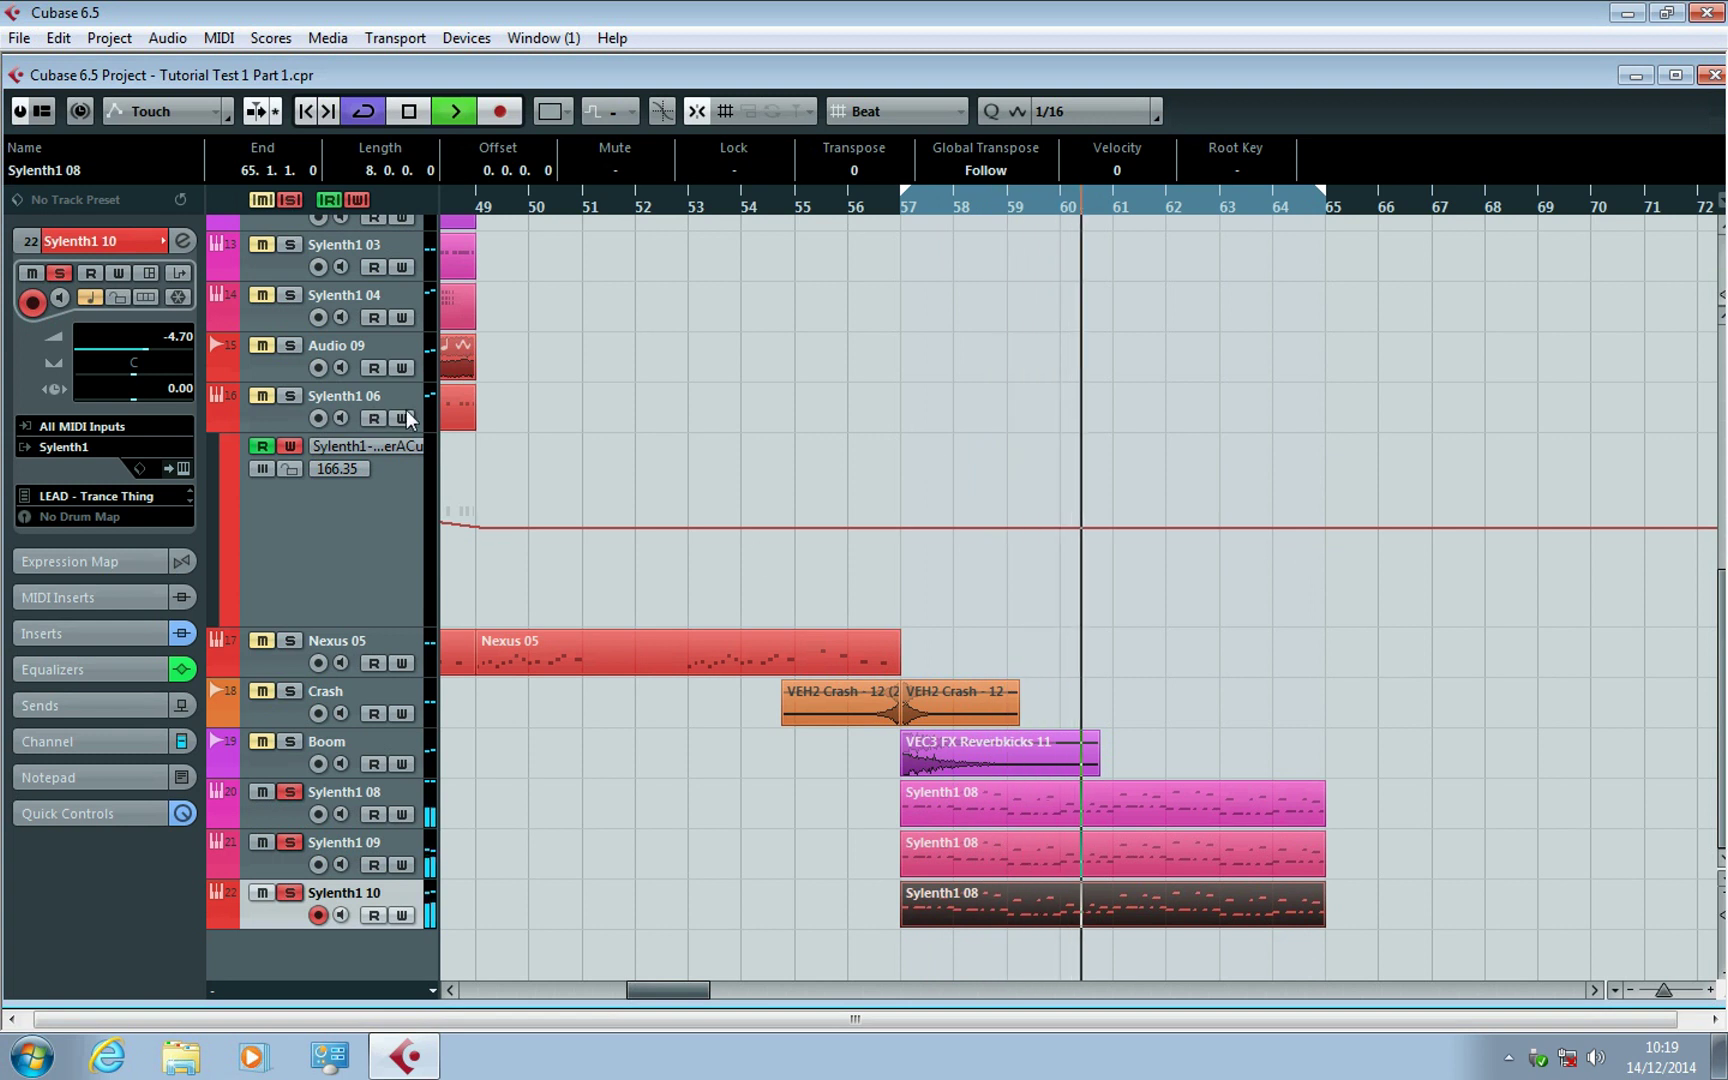
pyautogui.press('space')
# Add one stereo group channel track and name it Lead Bus.
pyautogui.rightClick(374, 954)
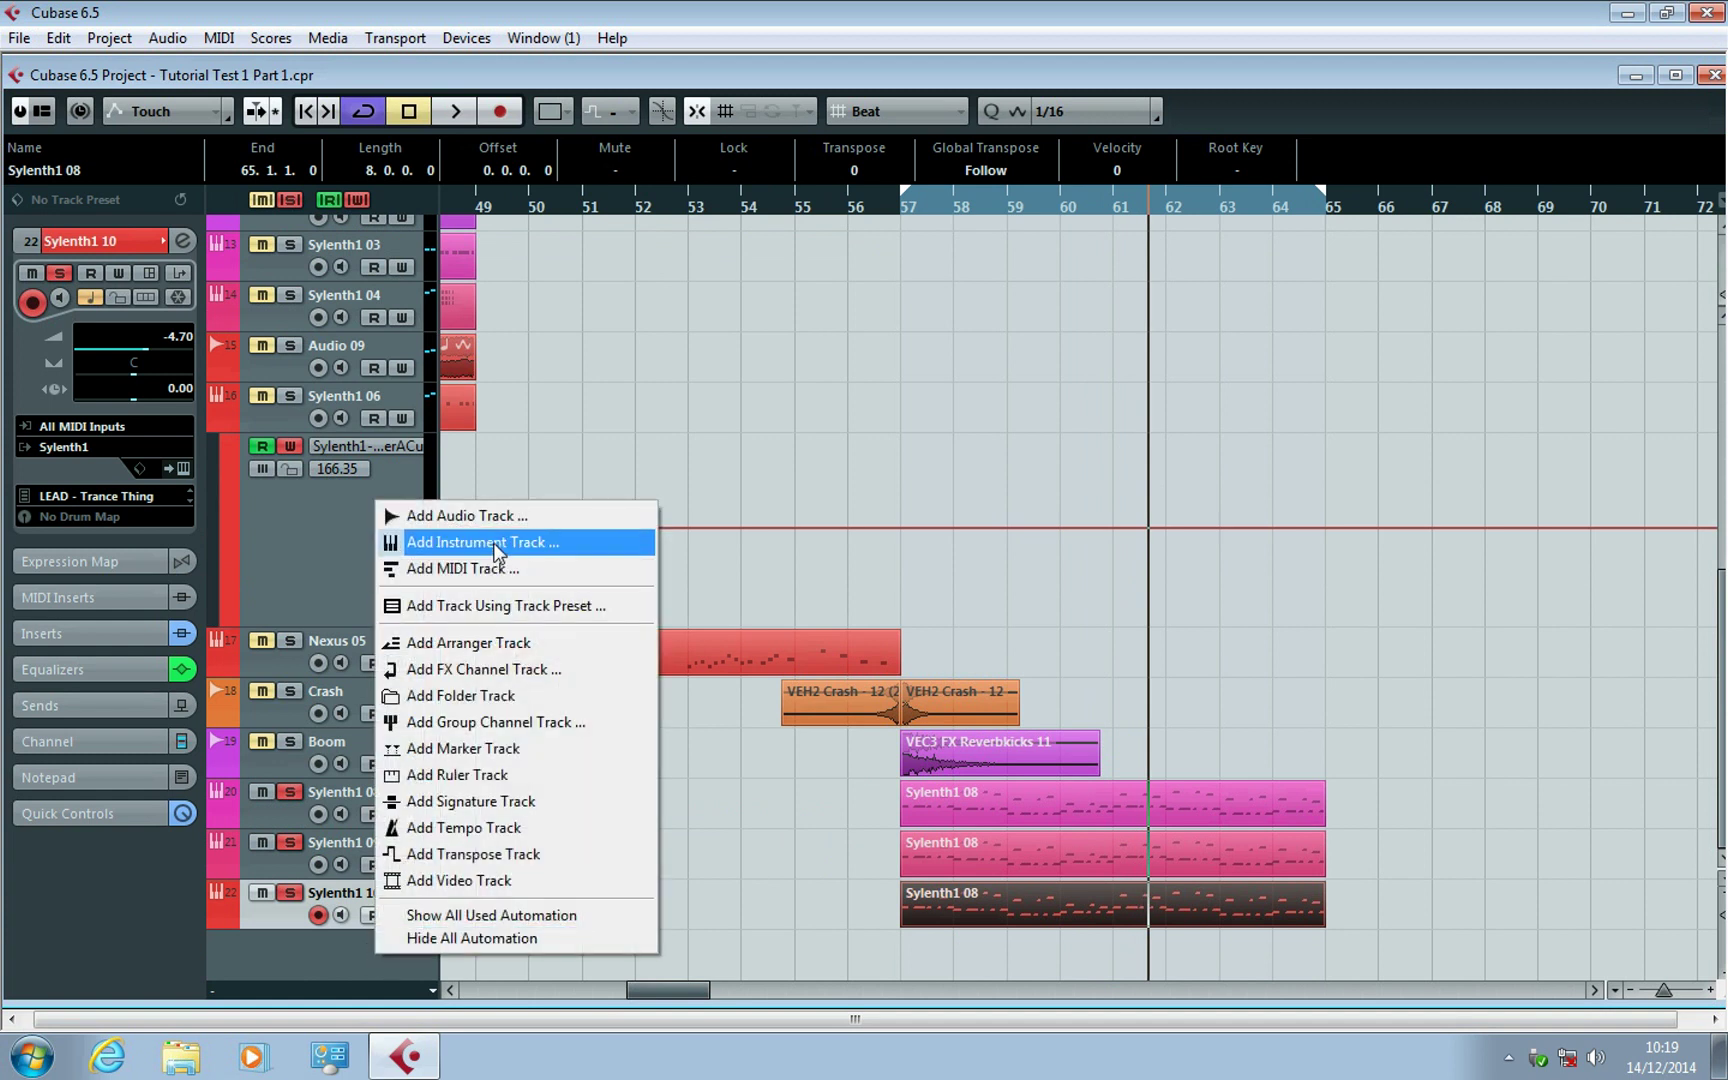
pyautogui.click(521, 722)
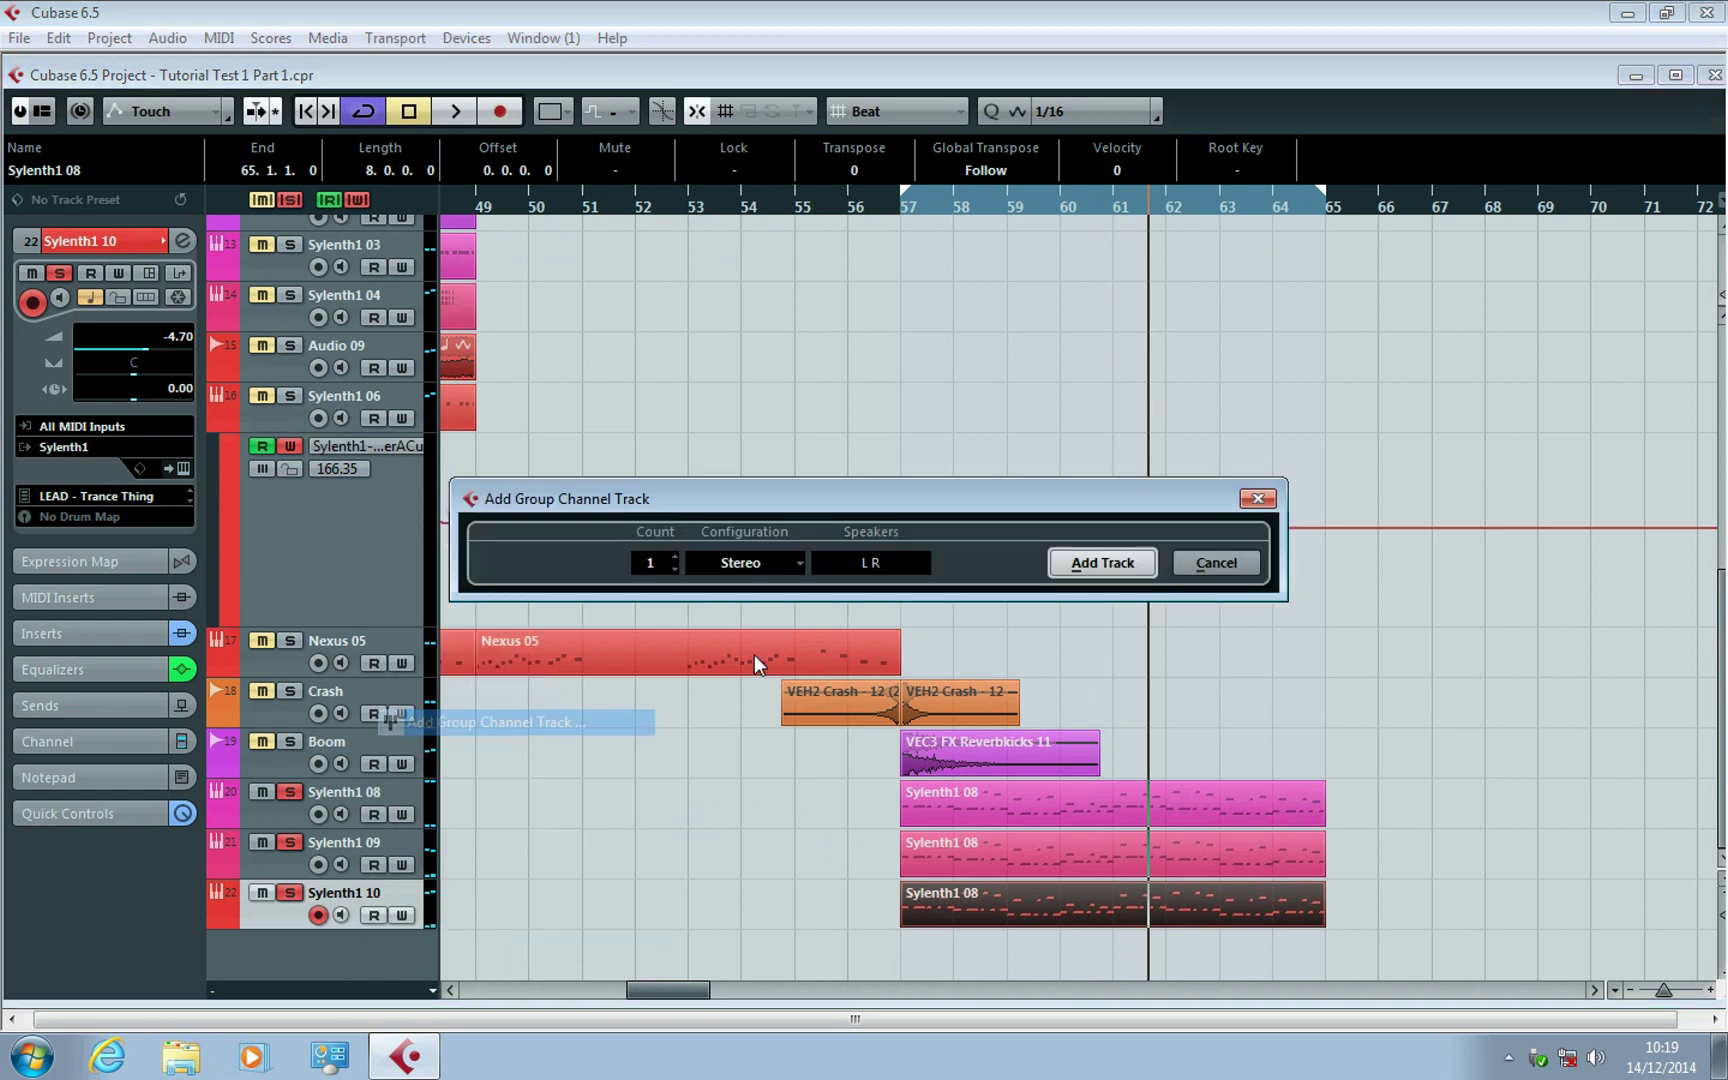
pyautogui.click(1100, 566)
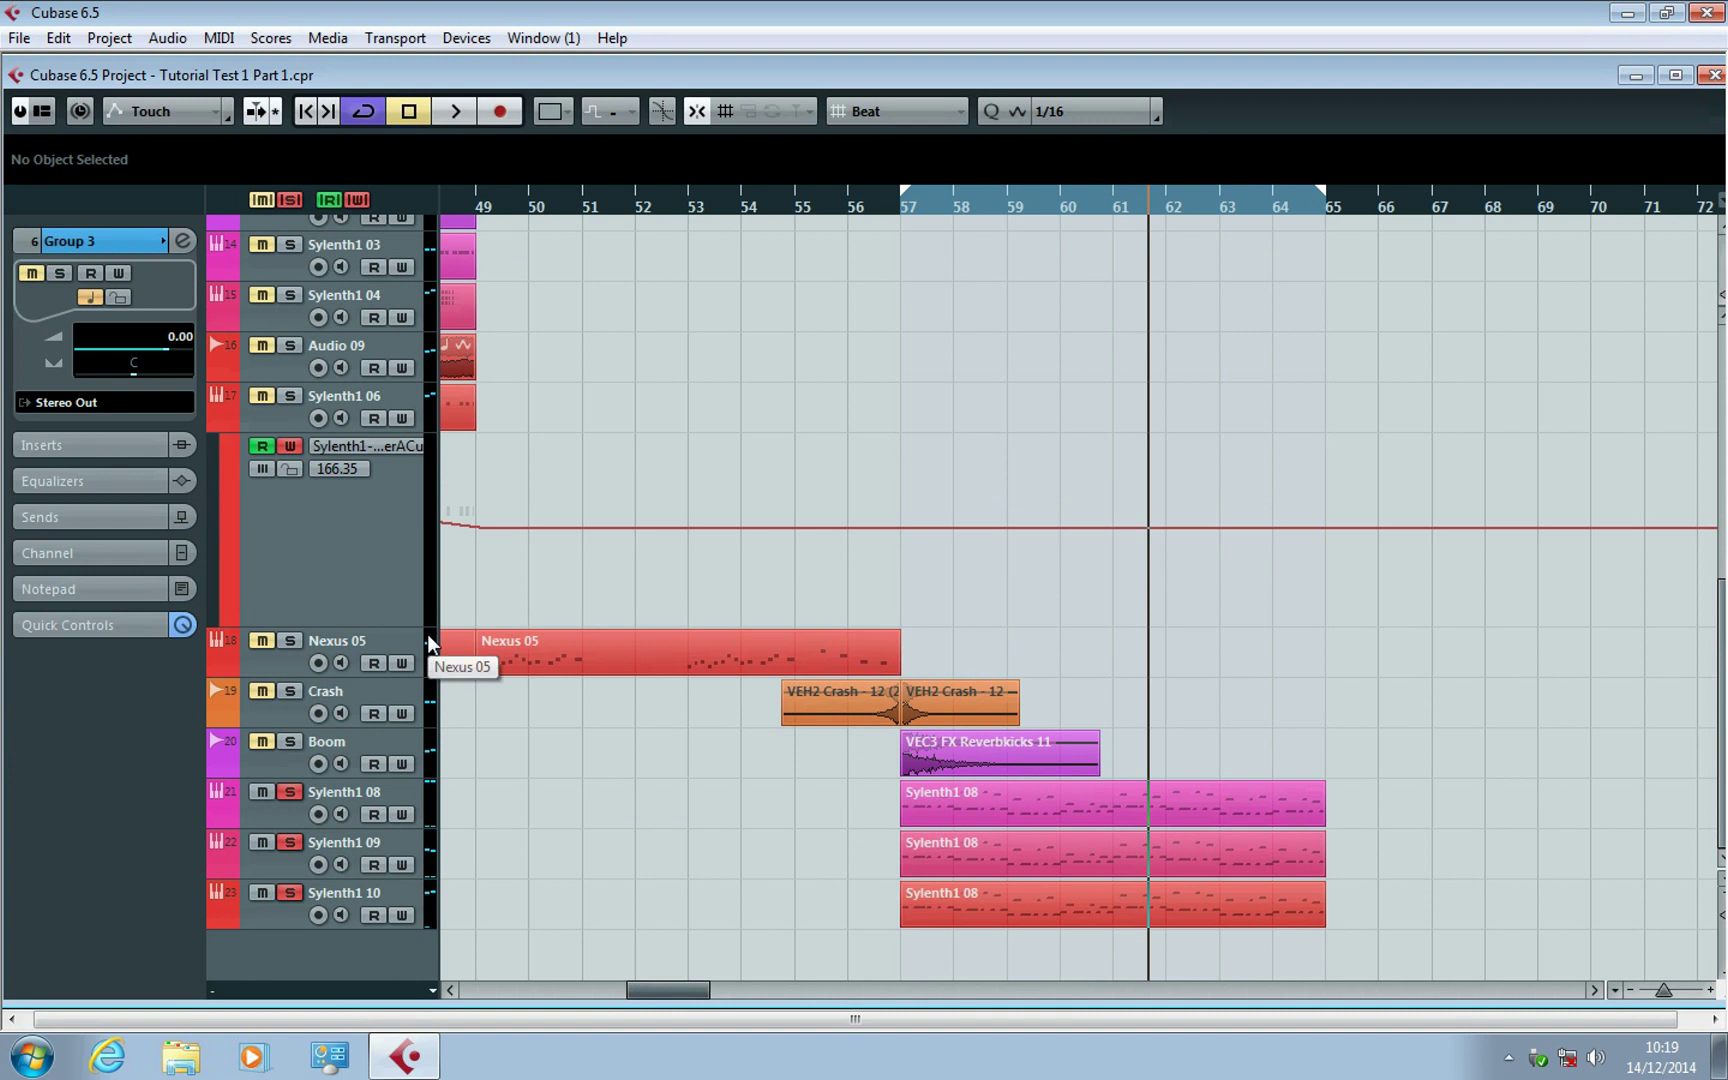
pyautogui.scroll(7, 613, 460)
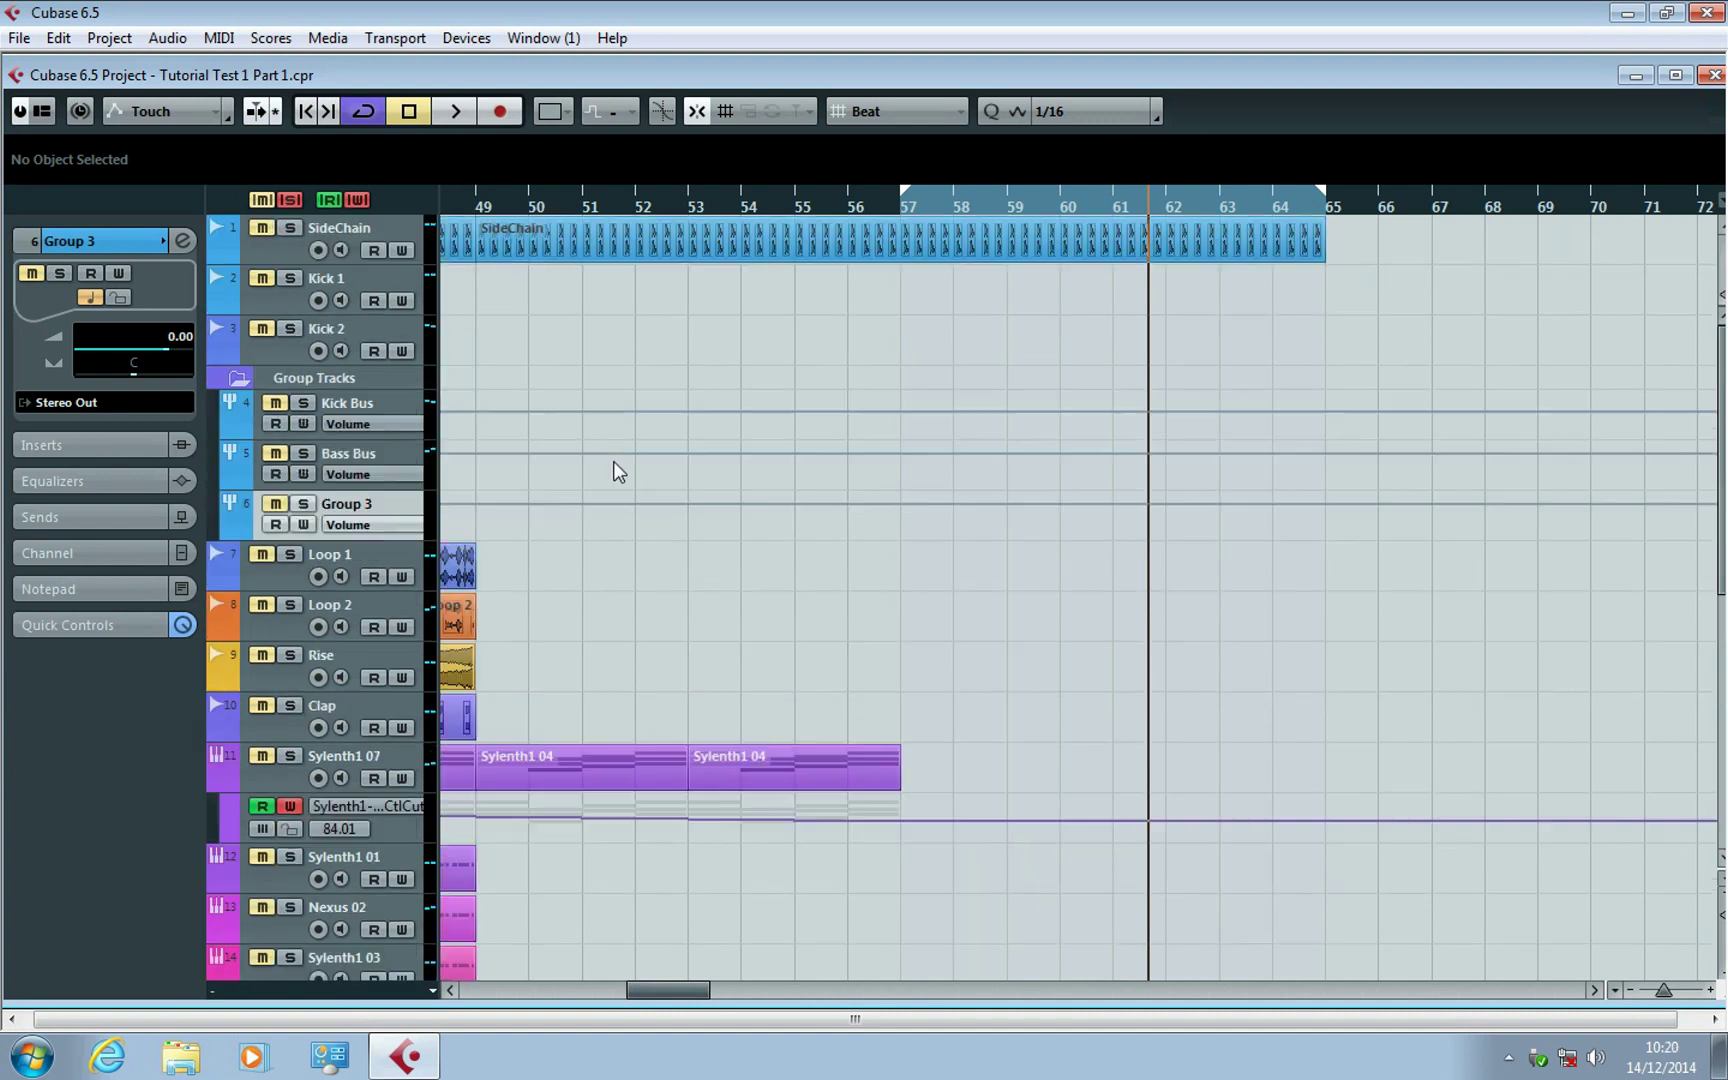
pyautogui.doubleClick(359, 502)
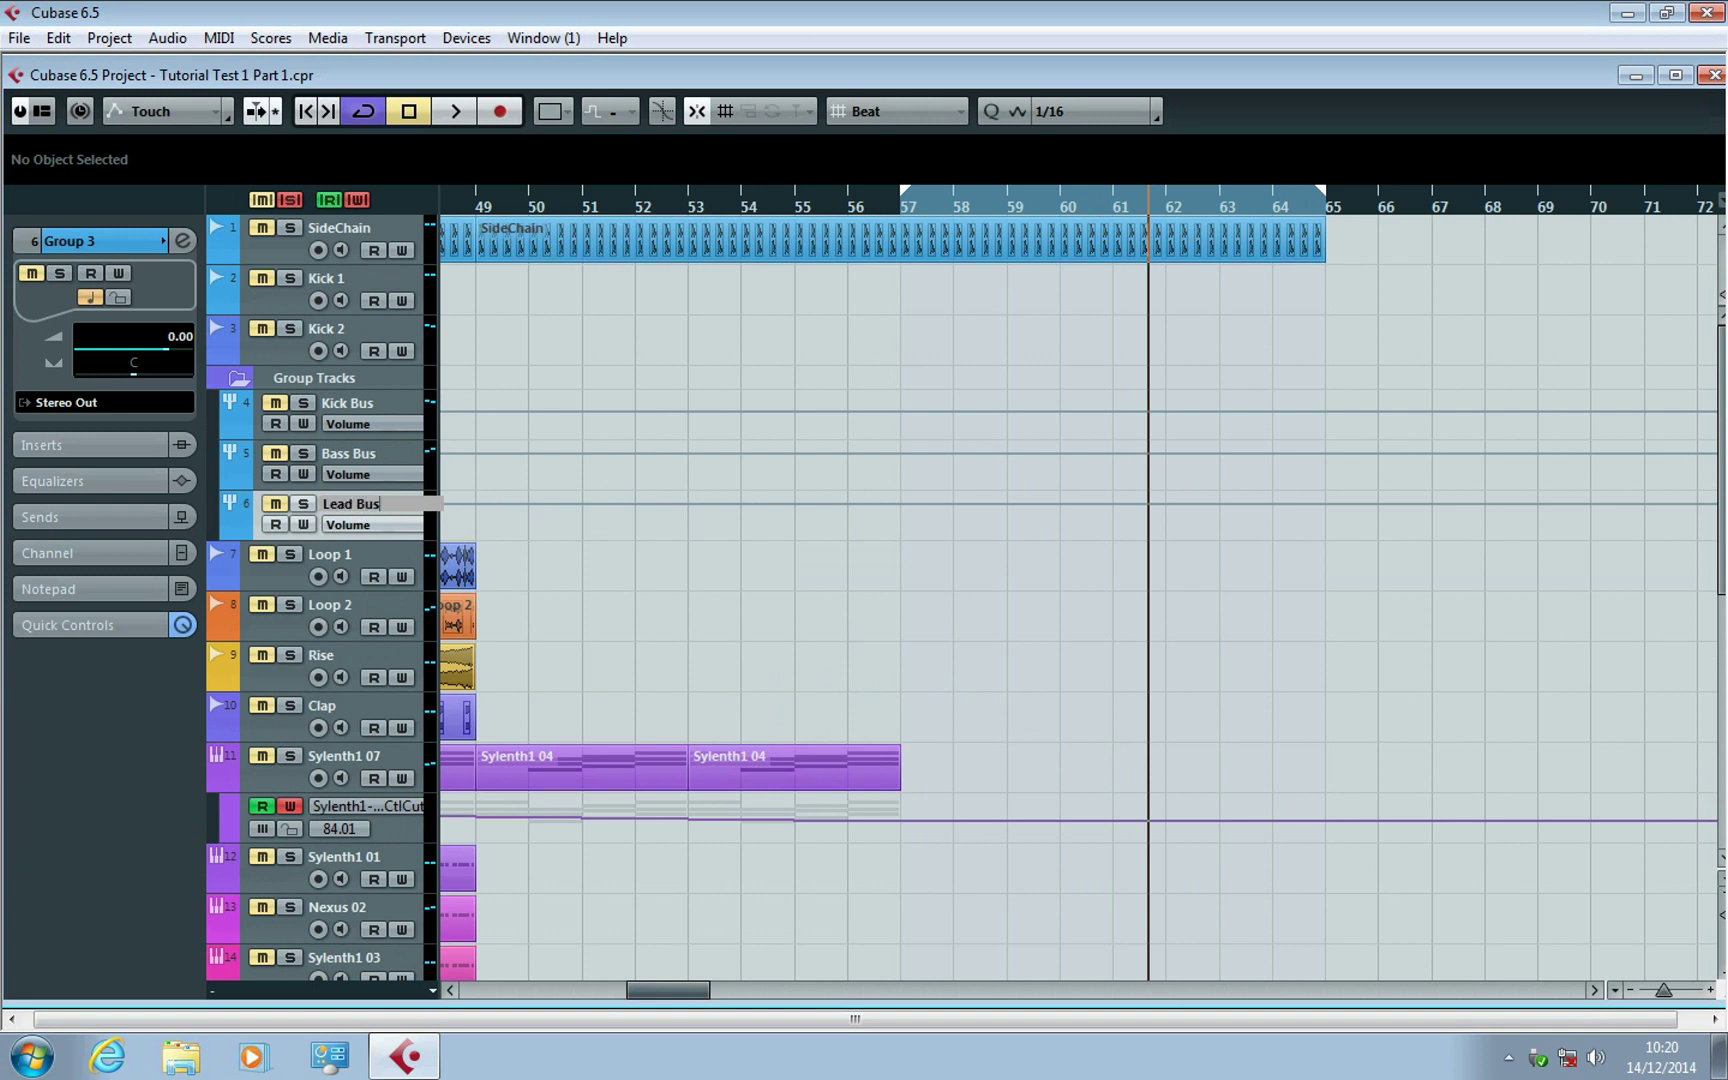
pyautogui.press('Return')
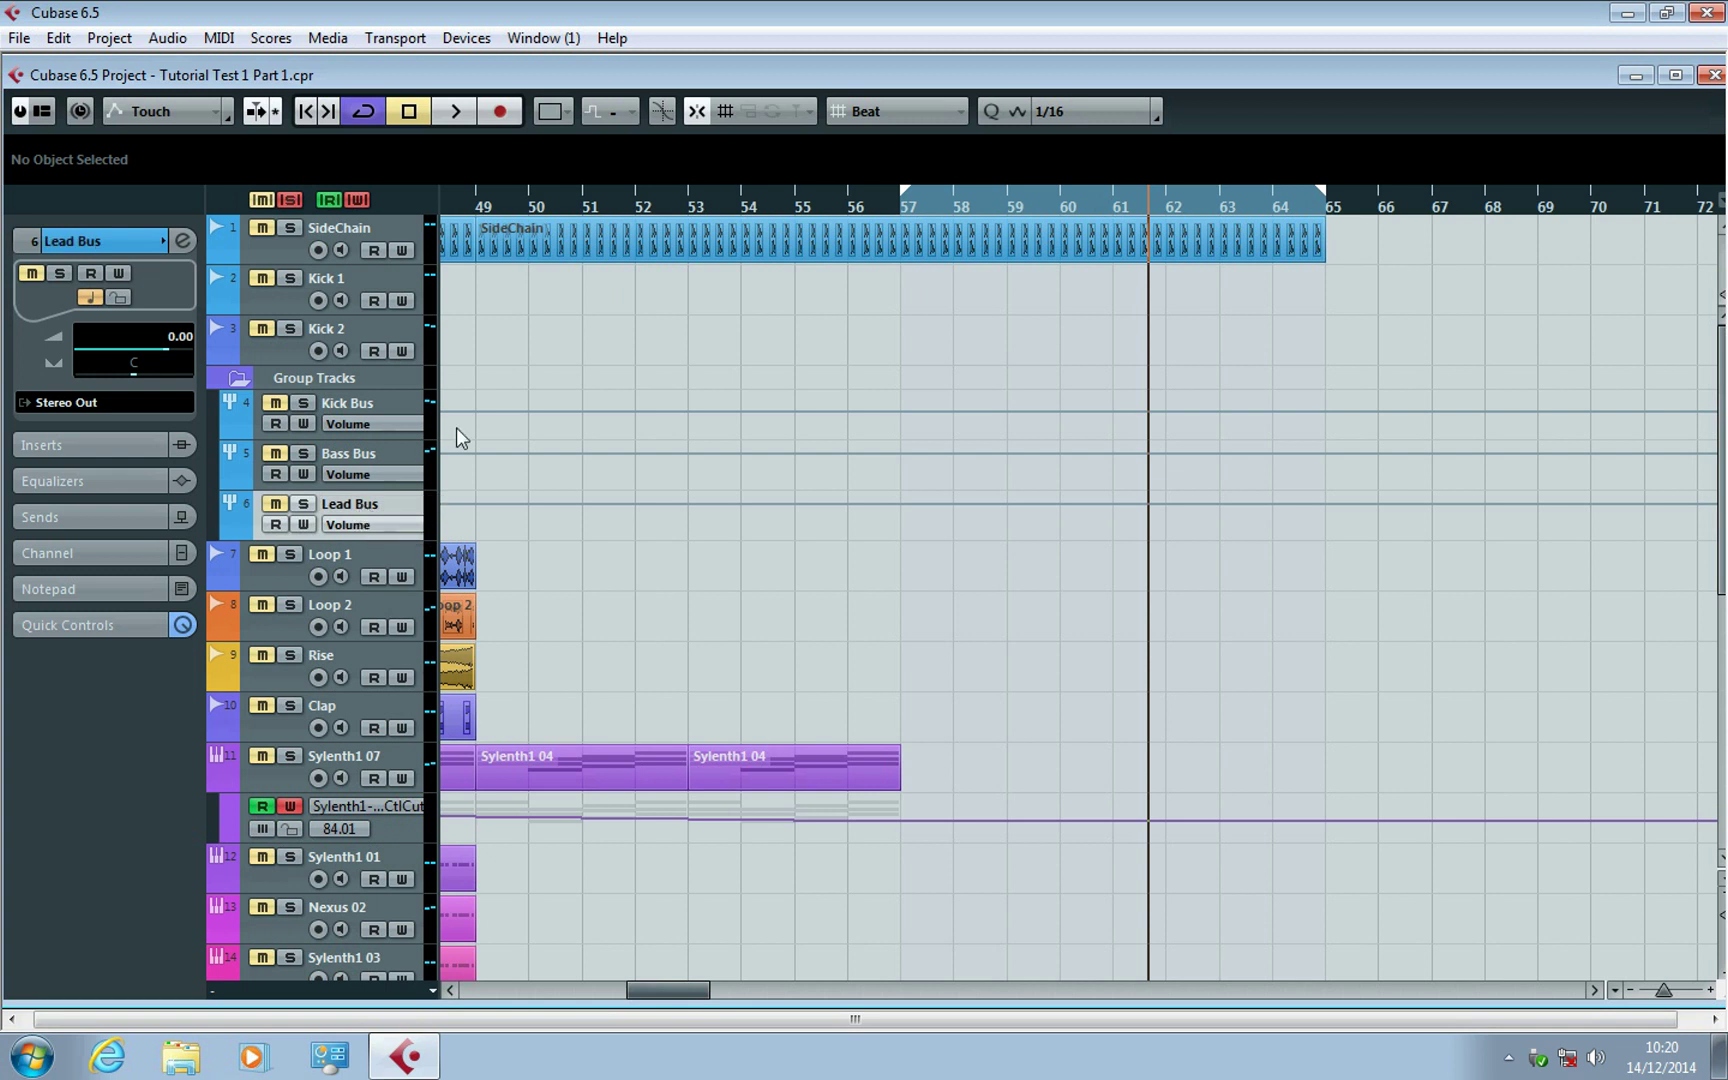
# Route the outputs of the Sylenth1 08, 09 and 10 channels to the Lead Bus group in the mixer.
pyautogui.scroll(-5, 568, 649)
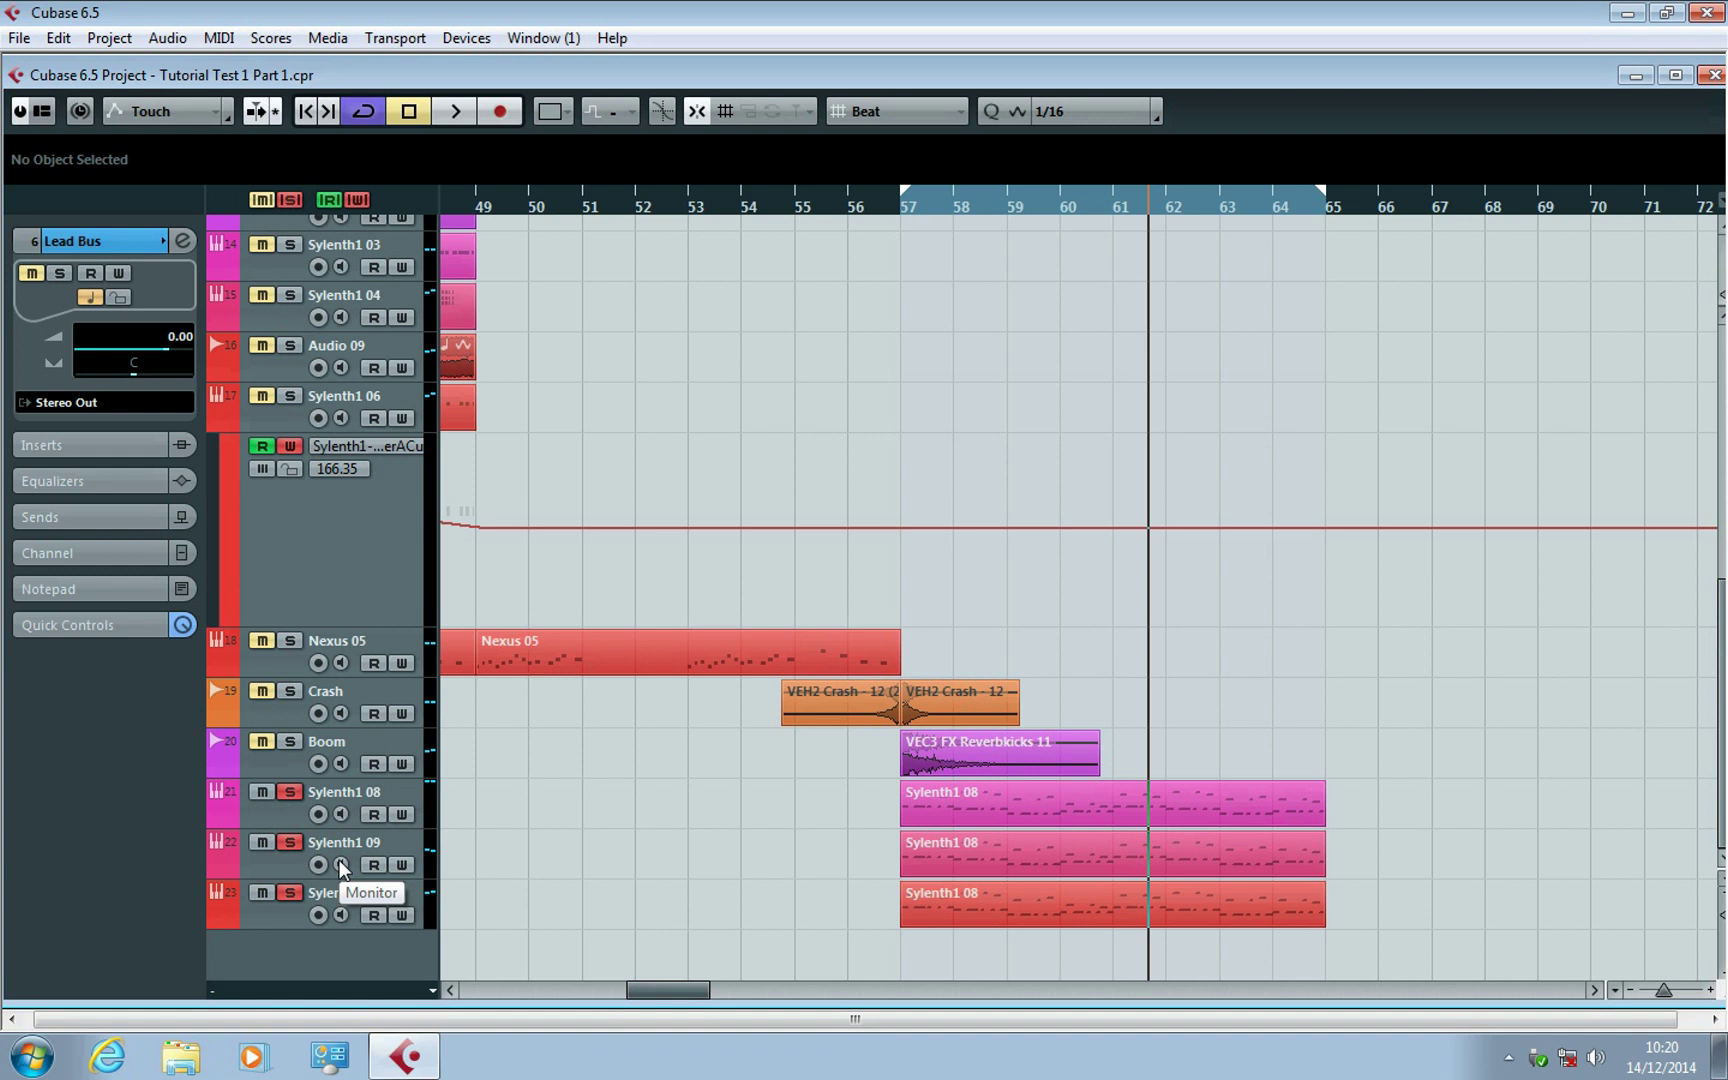
pyautogui.press('F3')
pyautogui.moveTo(951, 817); pyautogui.dragTo(1563, 810)
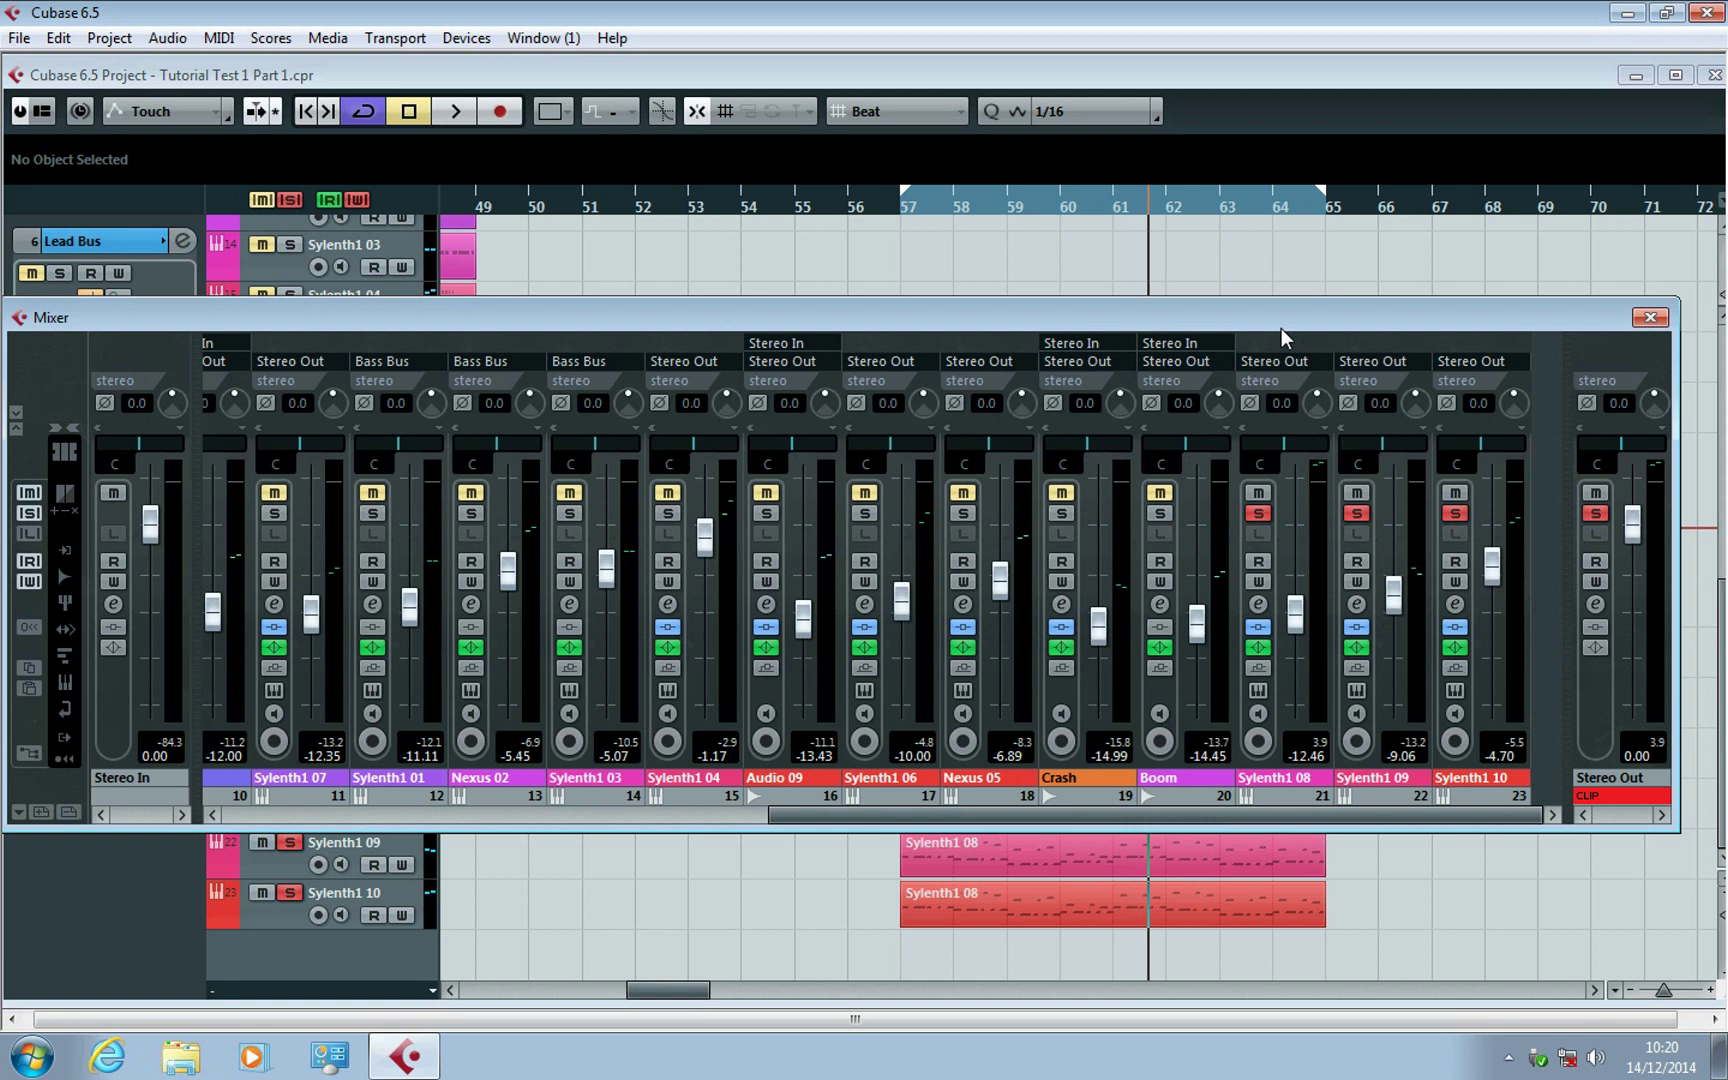
pyautogui.click(1280, 366)
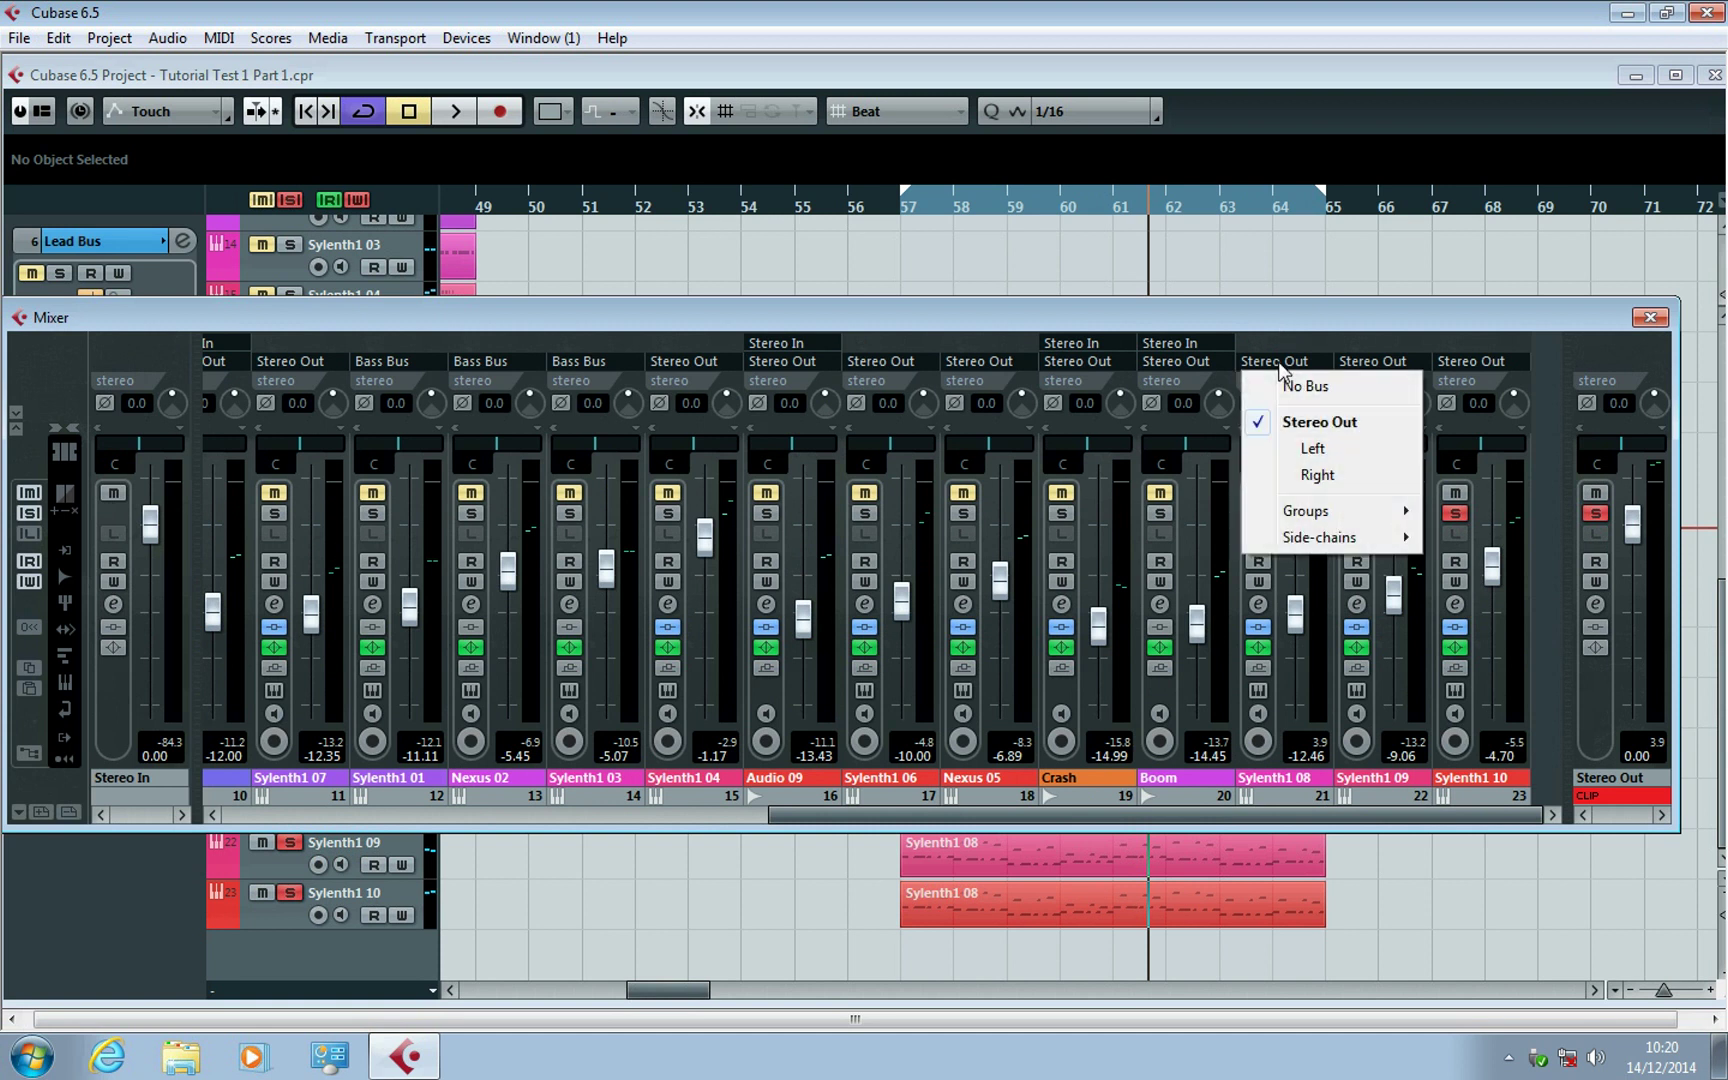
pyautogui.moveTo(1336, 512)
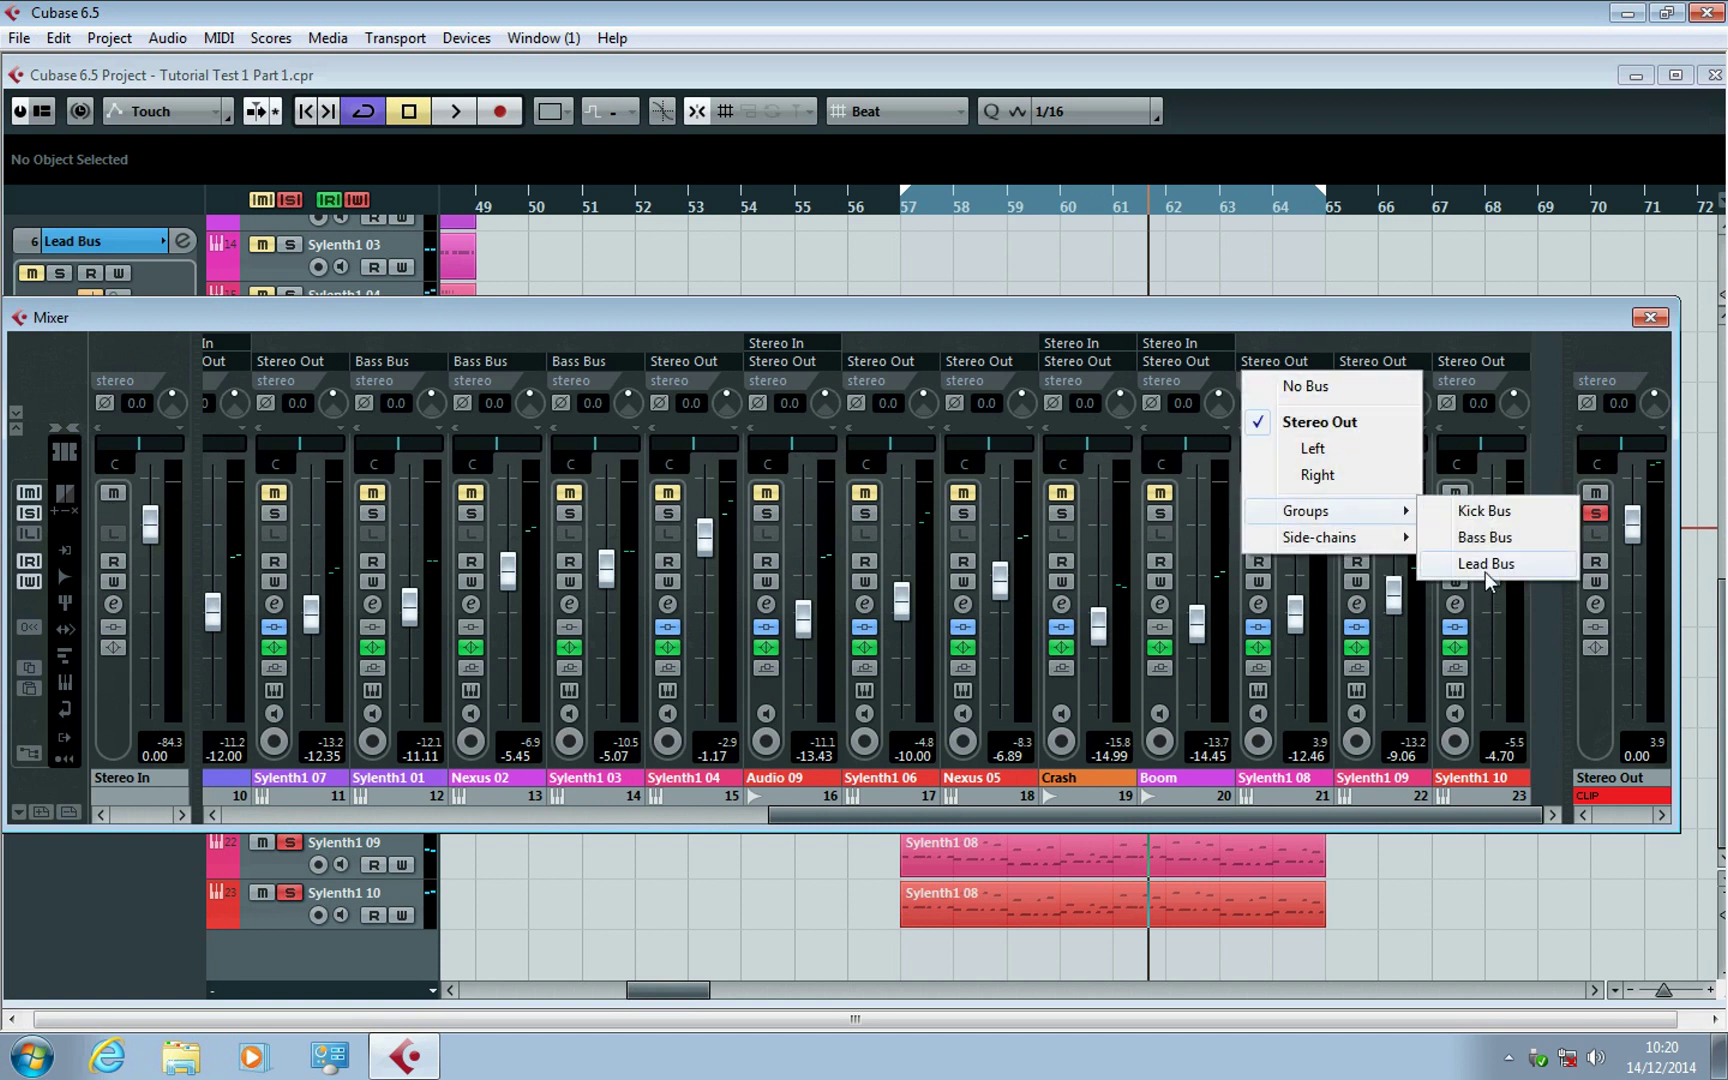
pyautogui.click(1485, 572)
pyautogui.click(1376, 364)
pyautogui.moveTo(1430, 513)
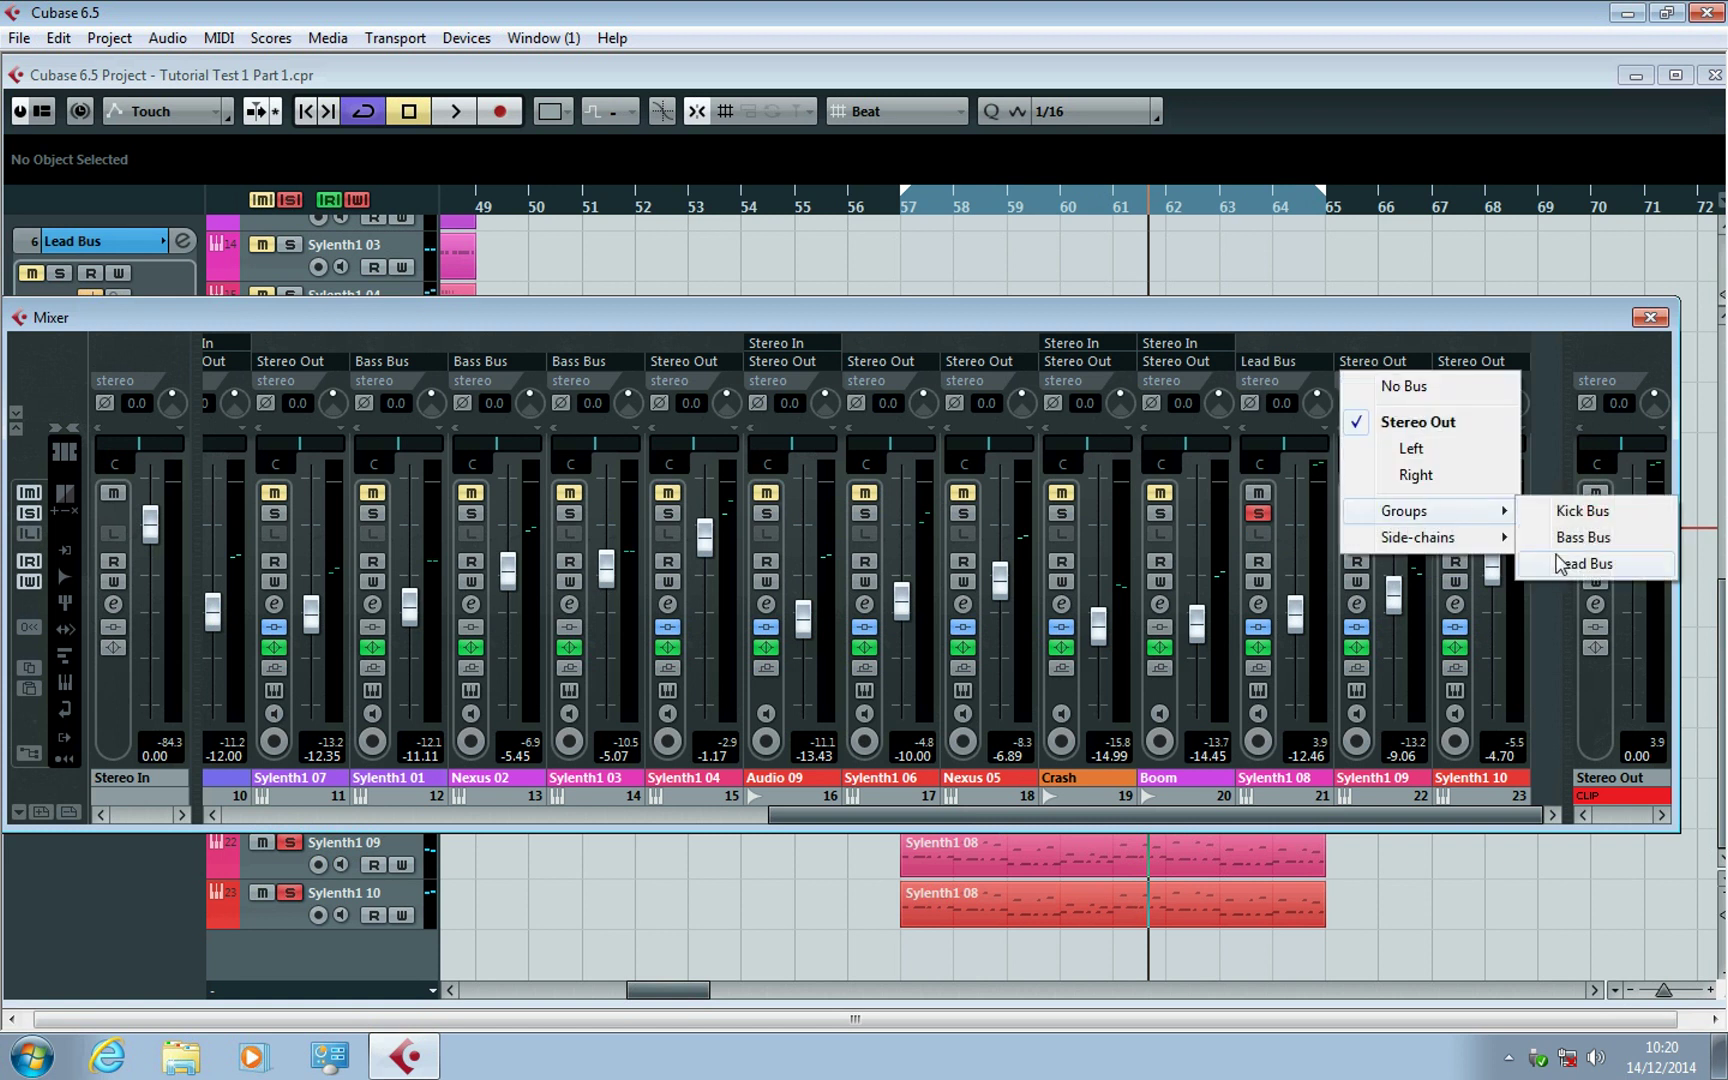
pyautogui.click(1575, 565)
pyautogui.click(1472, 362)
pyautogui.moveTo(1545, 522)
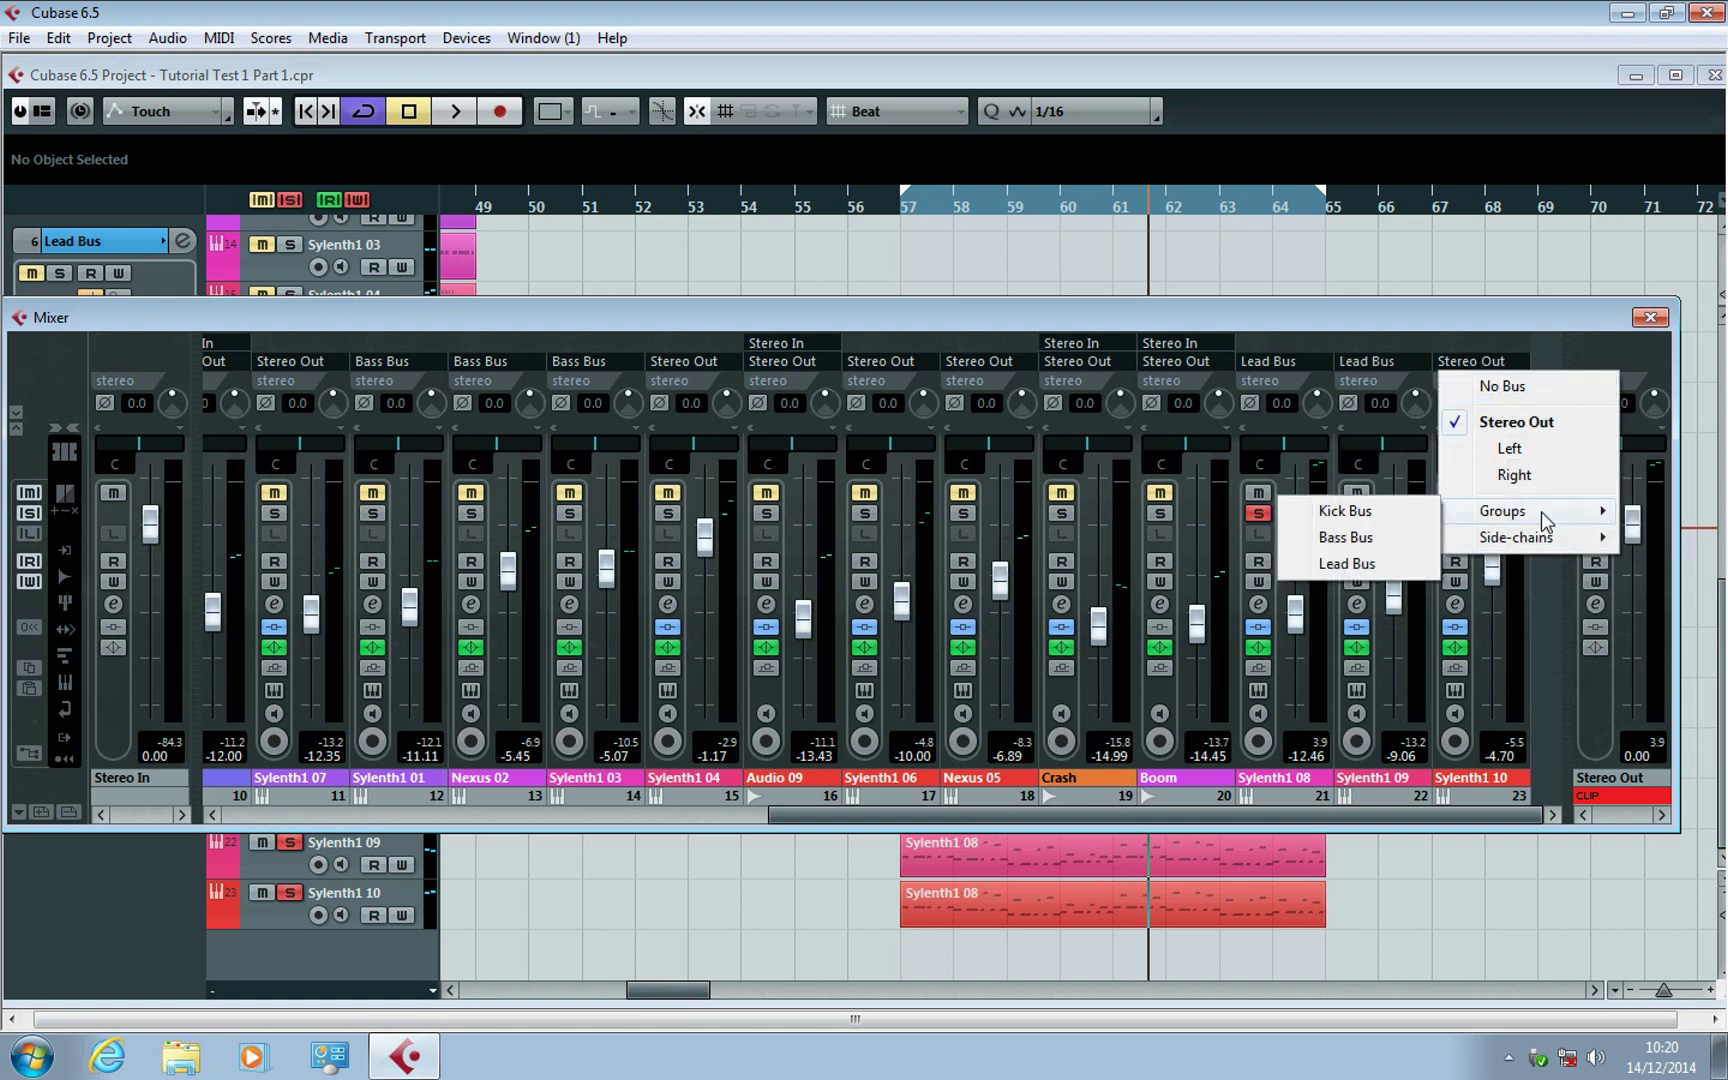
pyautogui.click(1382, 565)
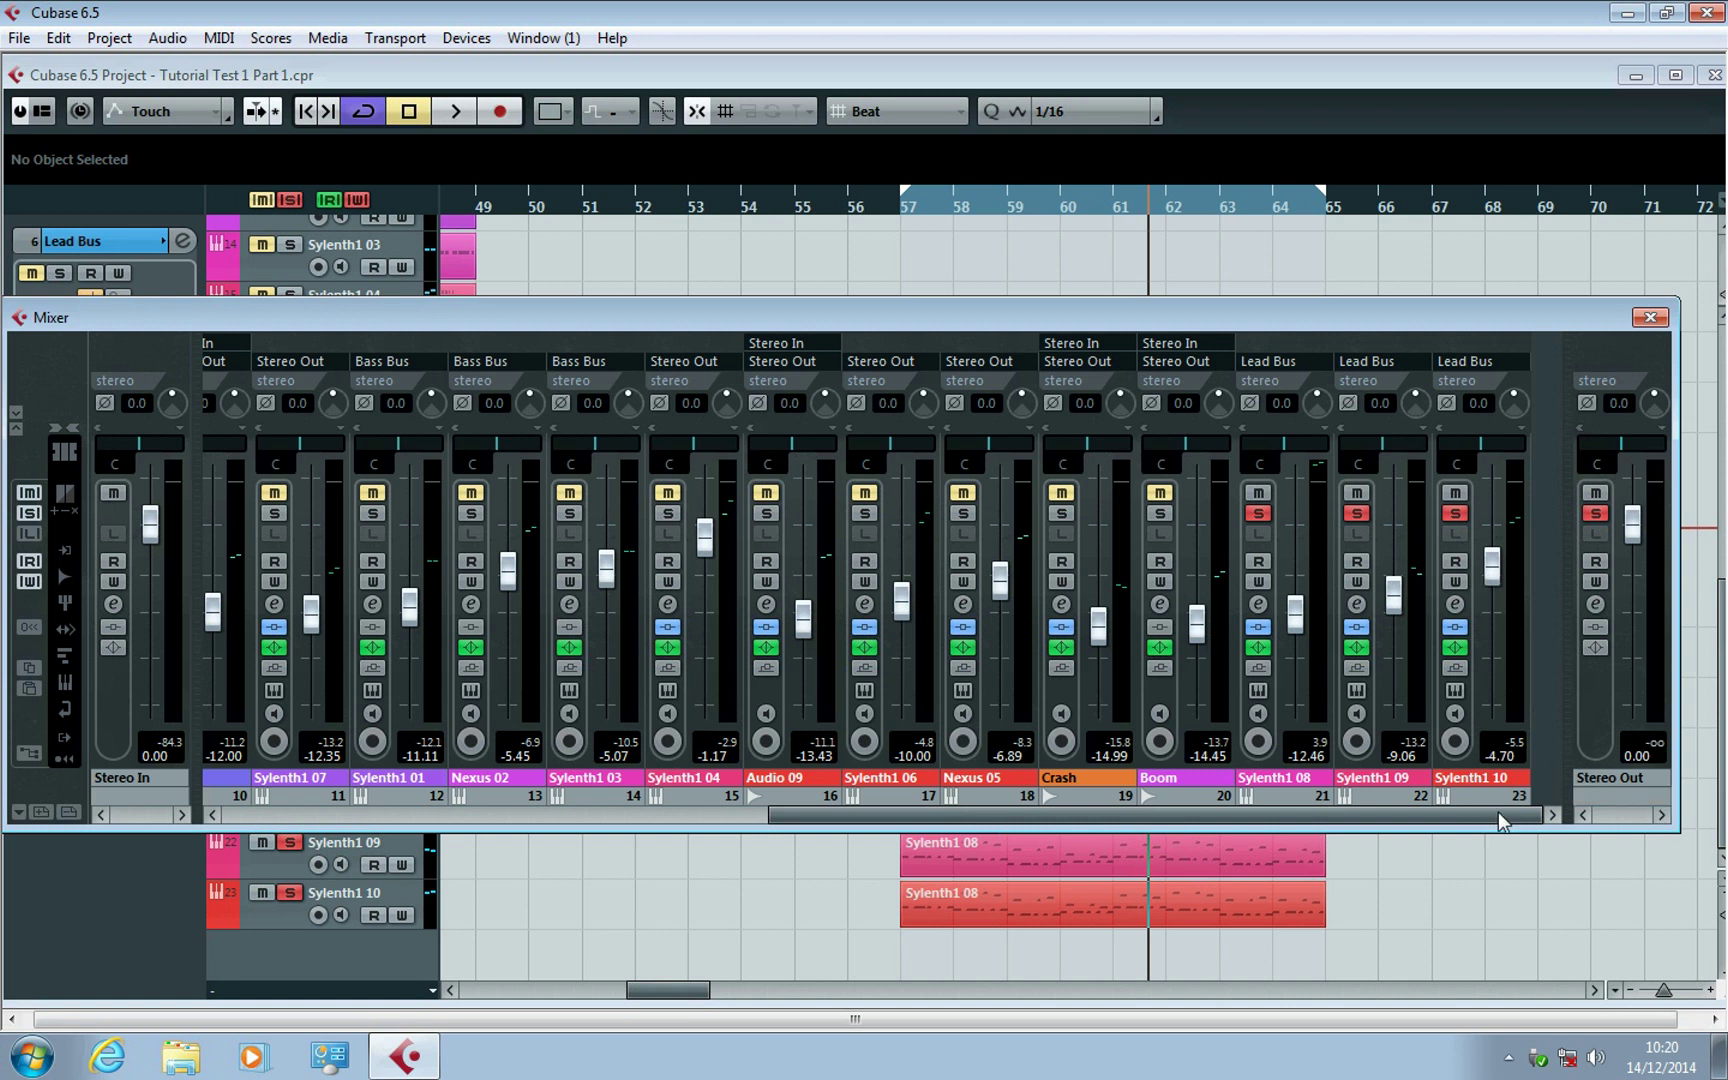
# Insert the Compressor in the first insert slot of the Lead Bus channel and close its editor.
pyautogui.moveTo(1480, 819); pyautogui.dragTo(838, 815)
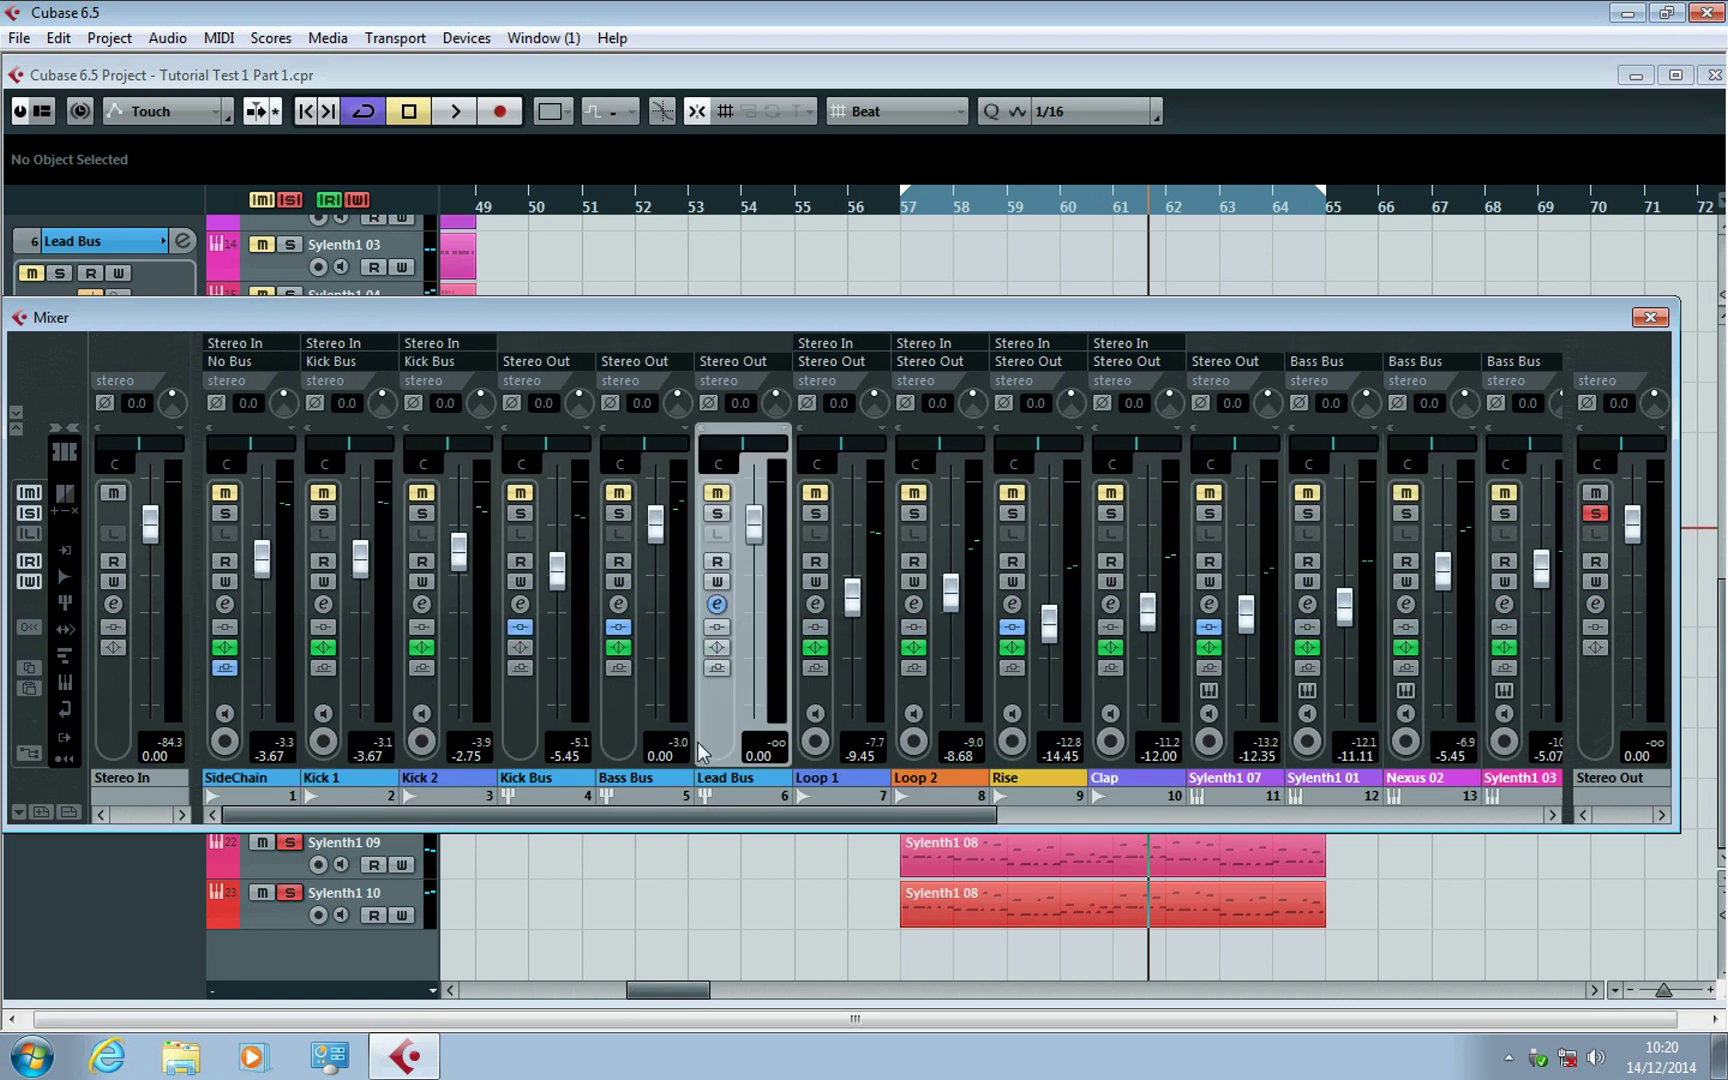
pyautogui.click(717, 603)
pyautogui.click(459, 315)
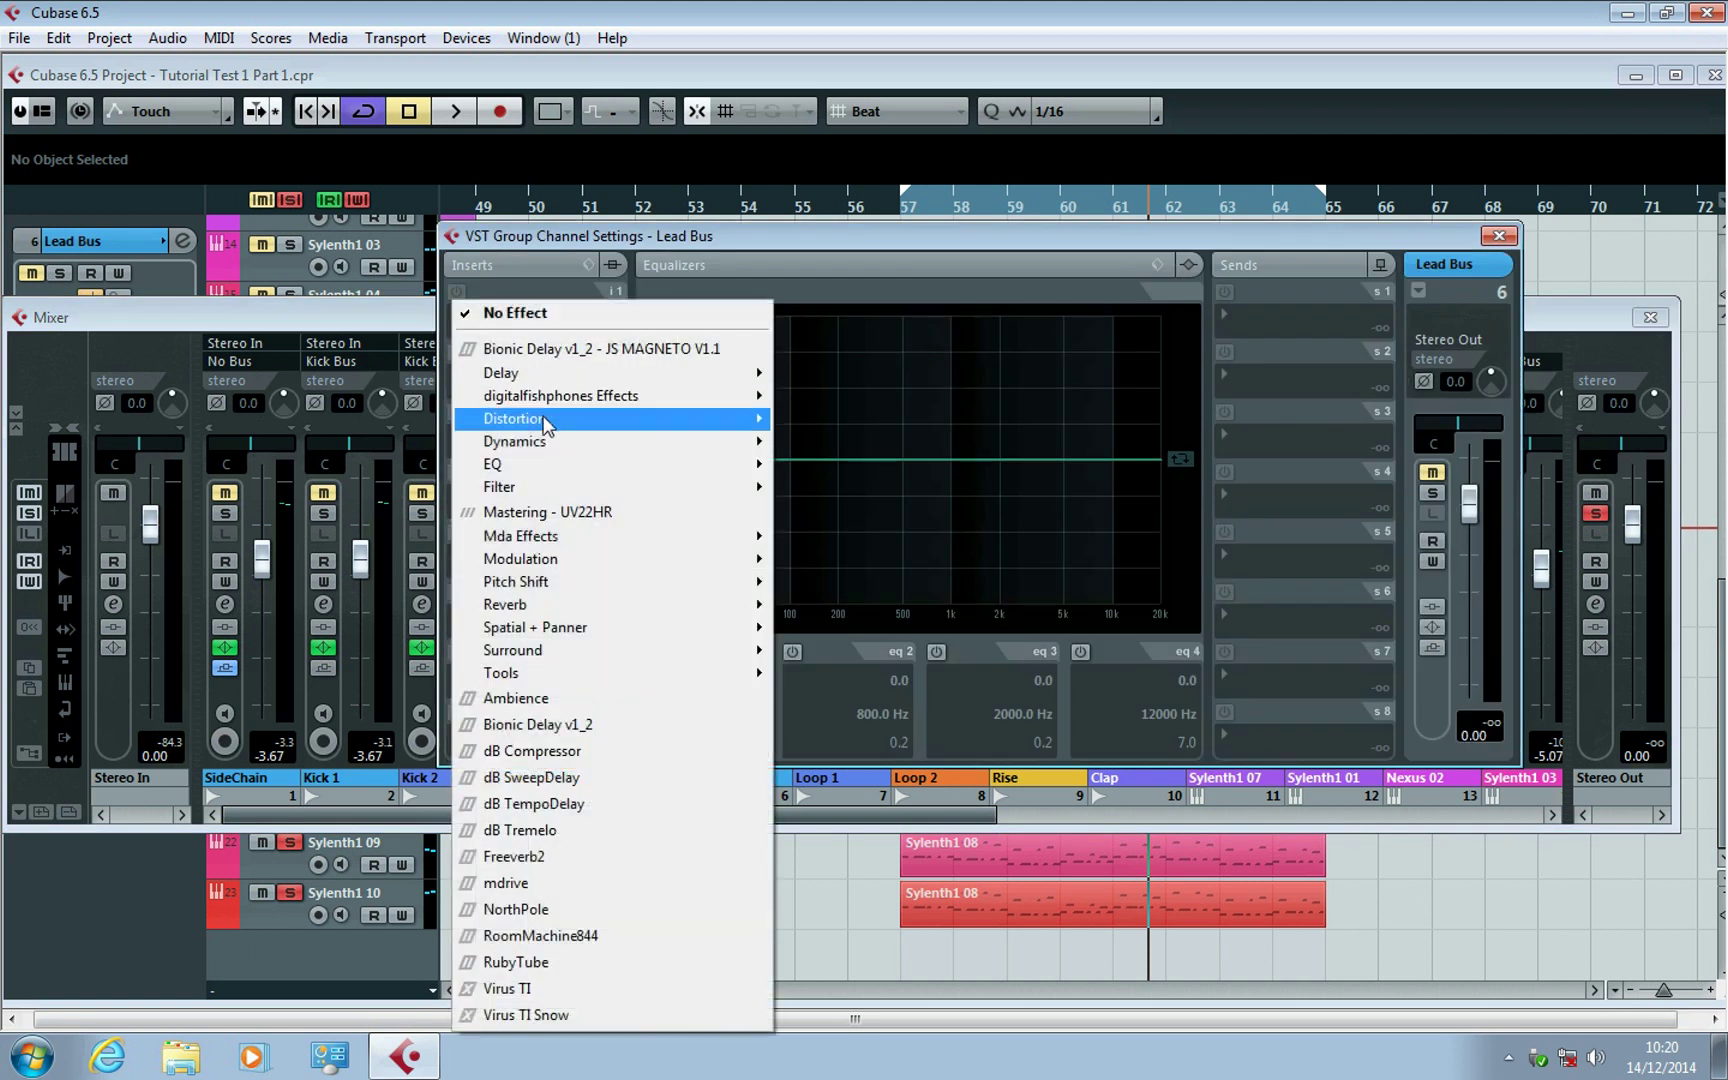
pyautogui.moveTo(615, 441)
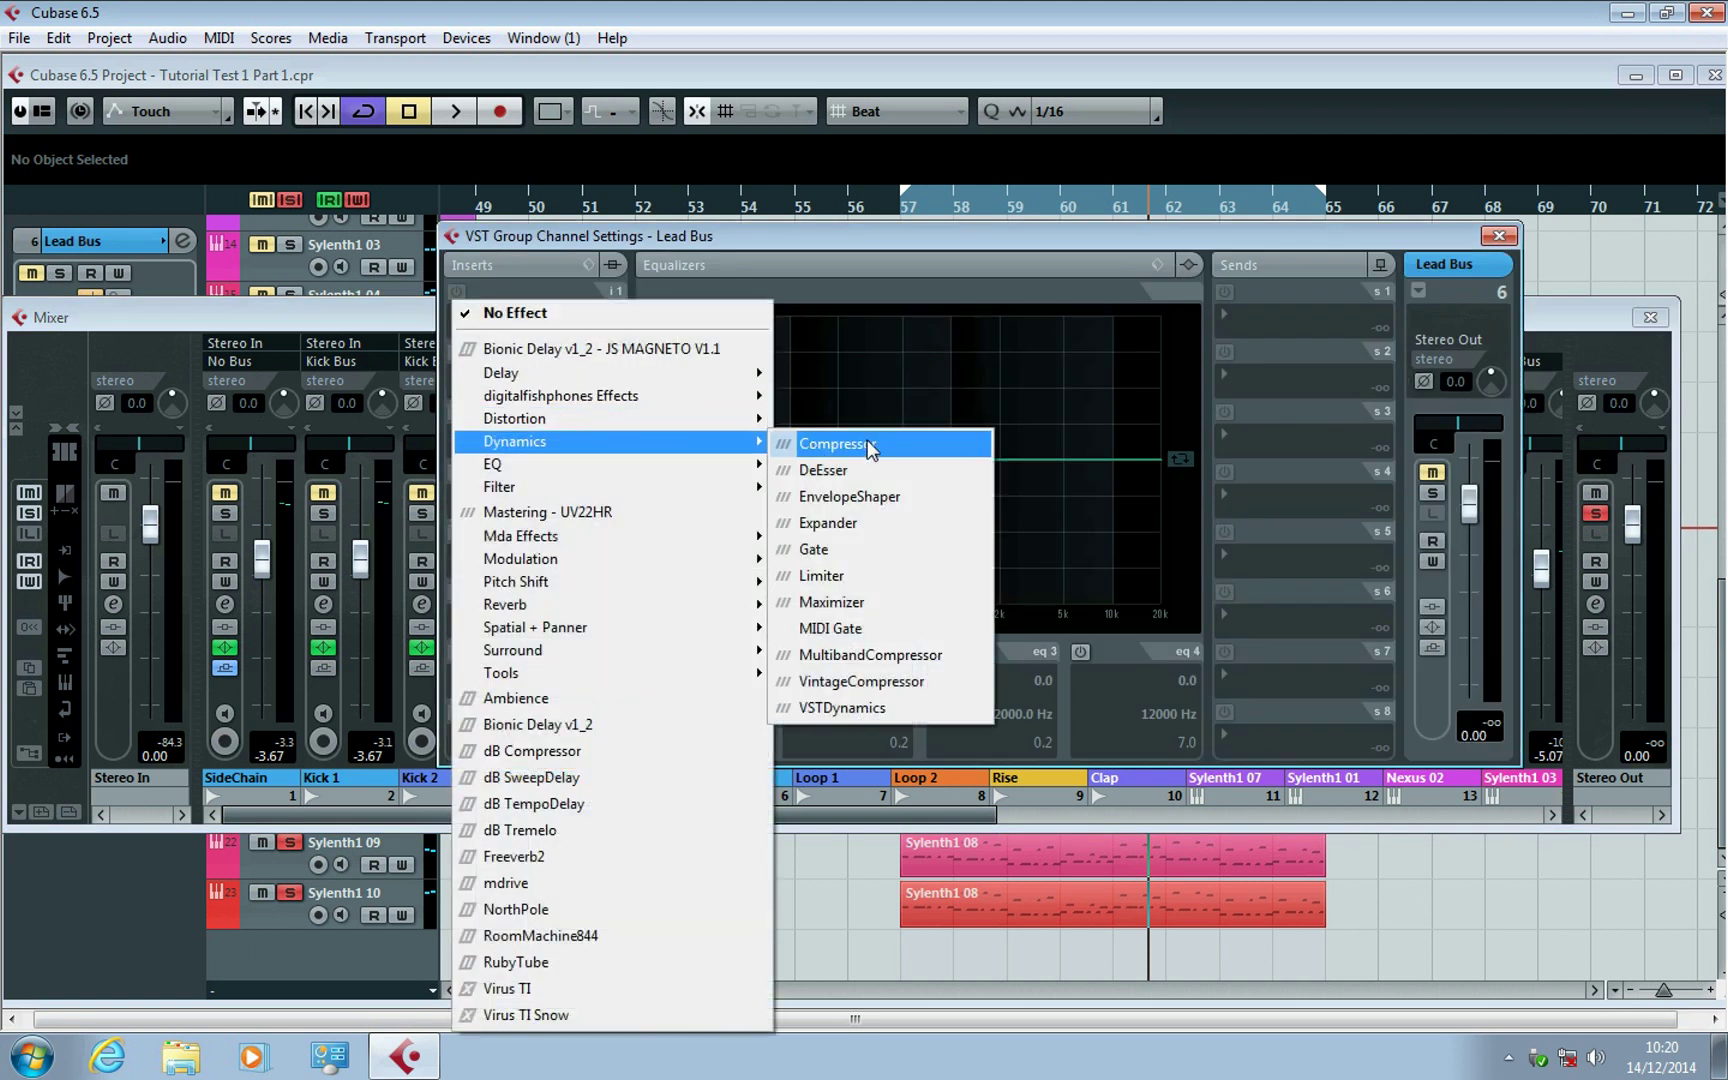
pyautogui.click(879, 443)
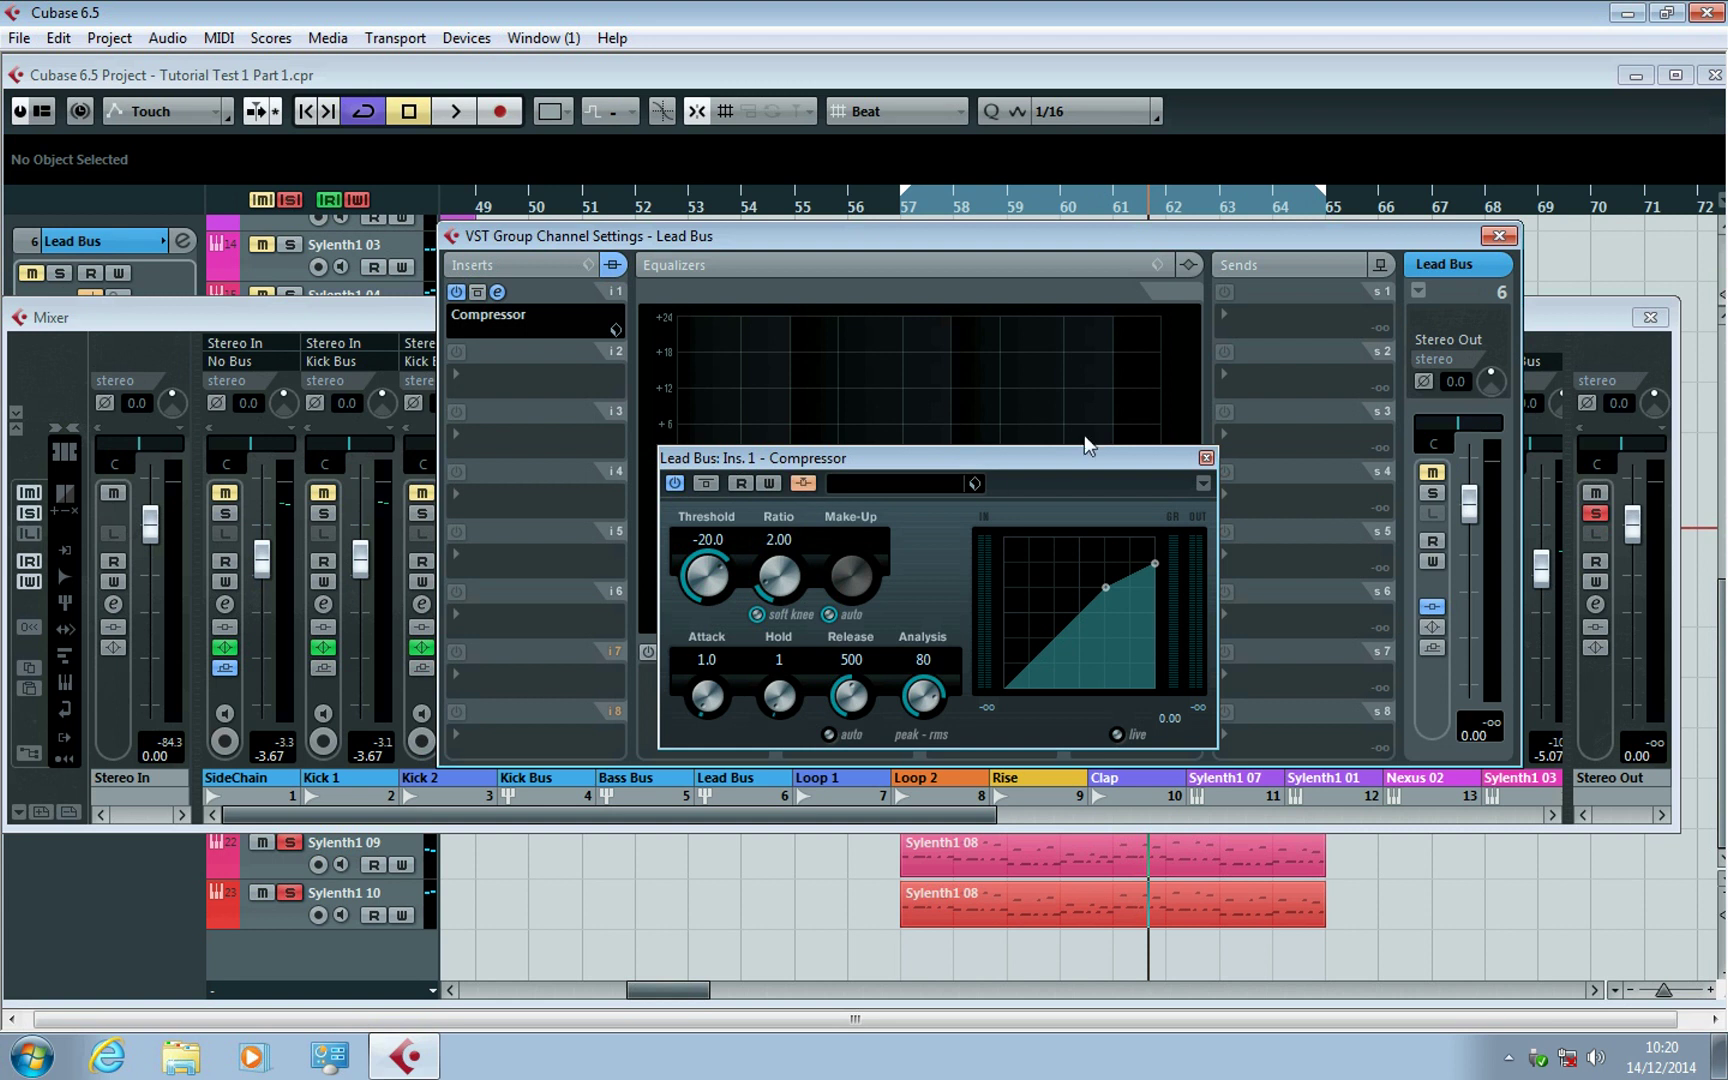
pyautogui.click(1206, 458)
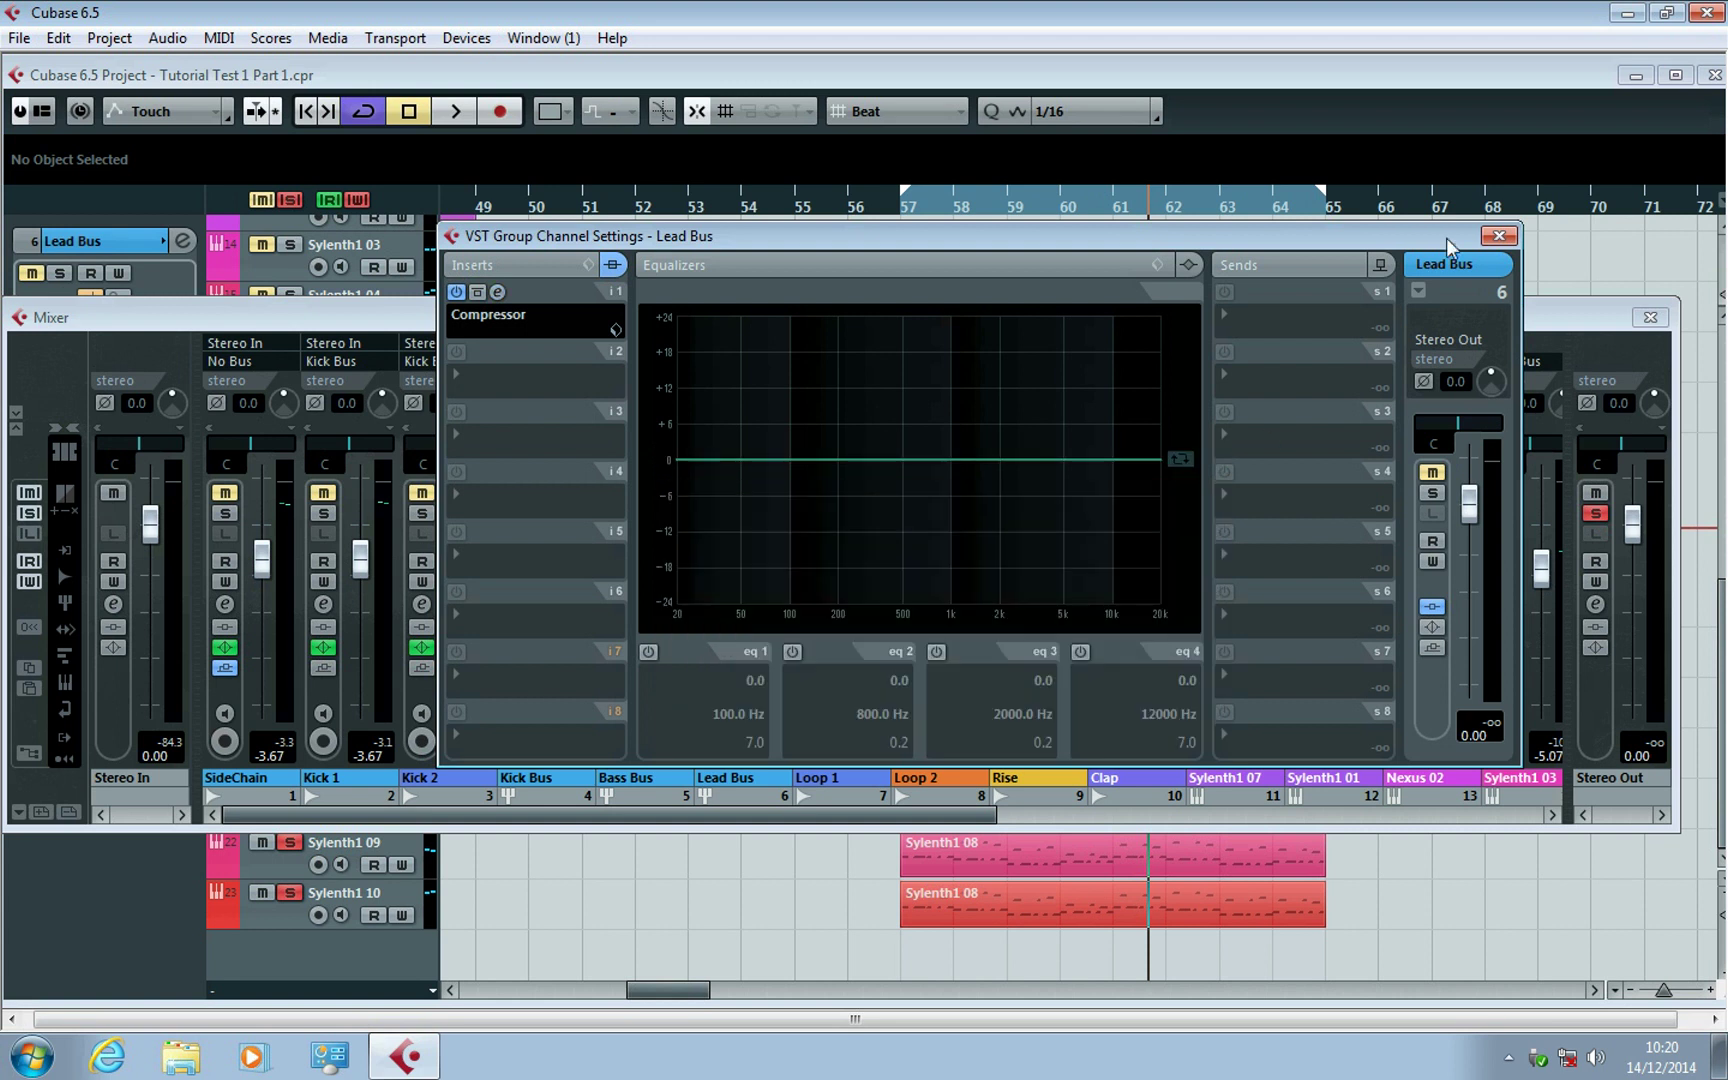
# Clear the existing solos, solo only the SideChain and Lead Bus tracks, and position the playhead at bar 57.
pyautogui.click(1498, 236)
pyautogui.click(1649, 318)
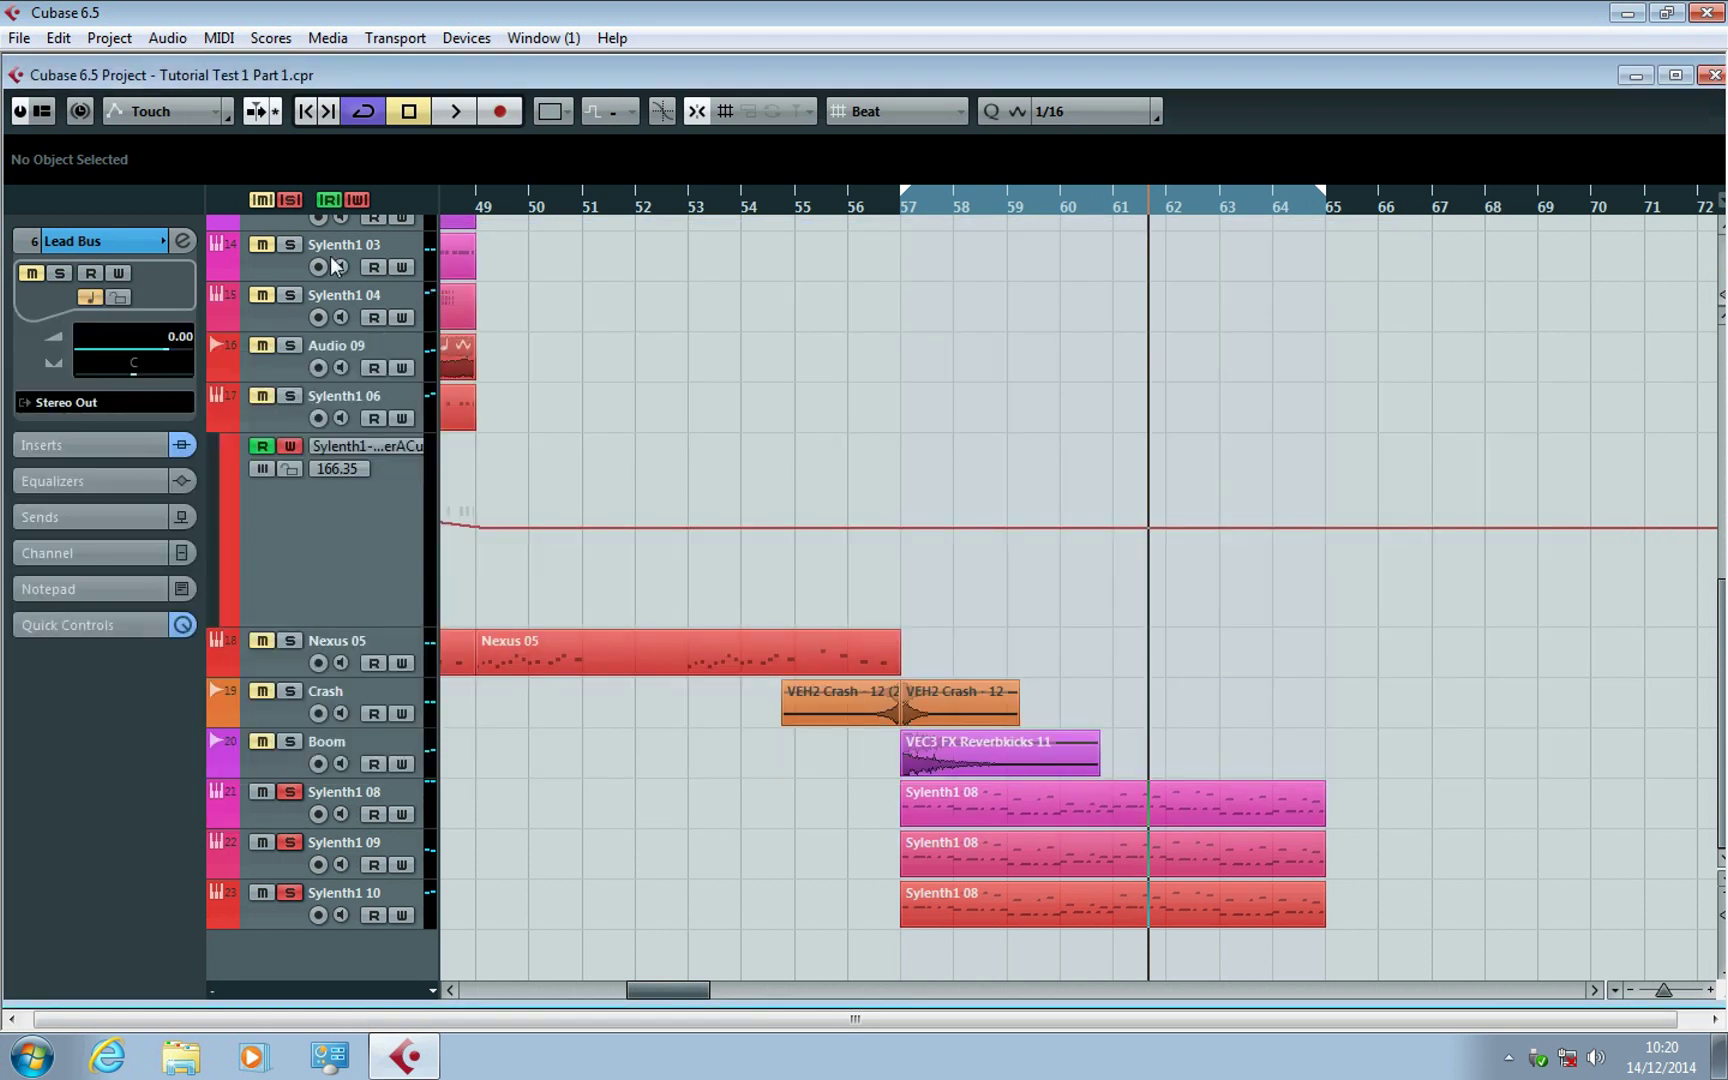
pyautogui.click(289, 199)
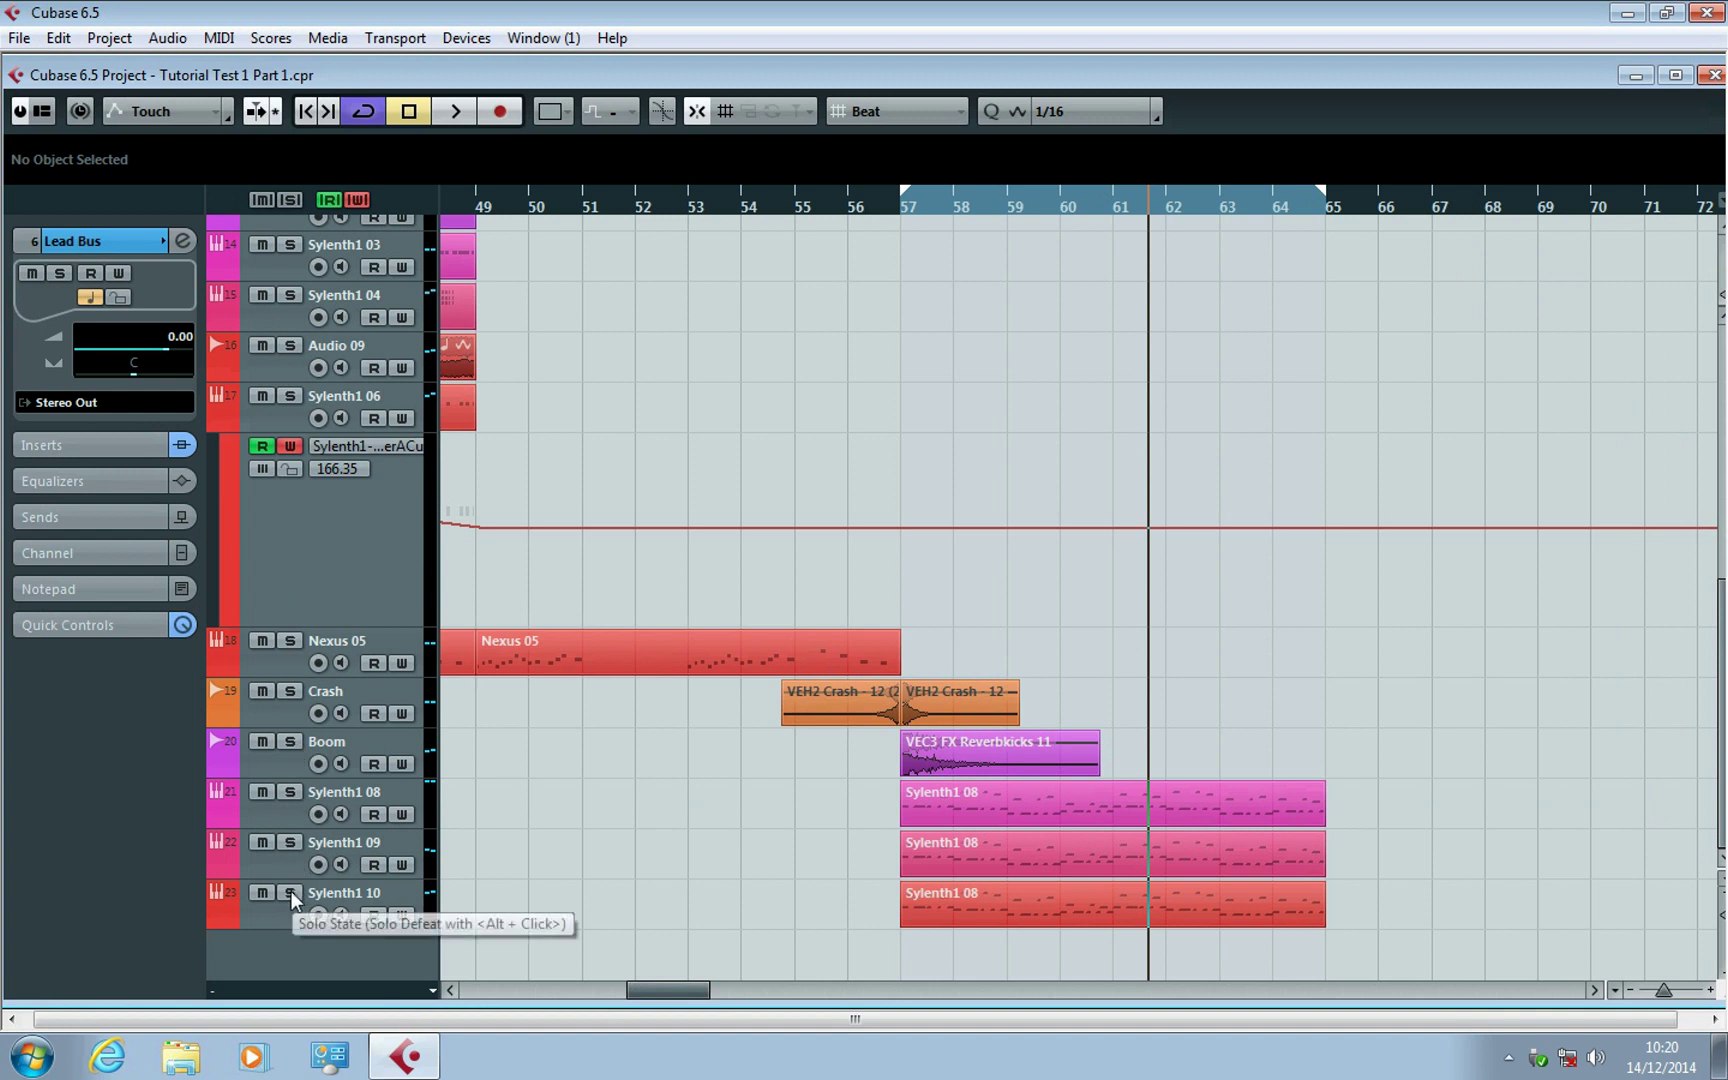
pyautogui.scroll(10, 520, 609)
pyautogui.click(303, 400)
pyautogui.scroll(2, 634, 508)
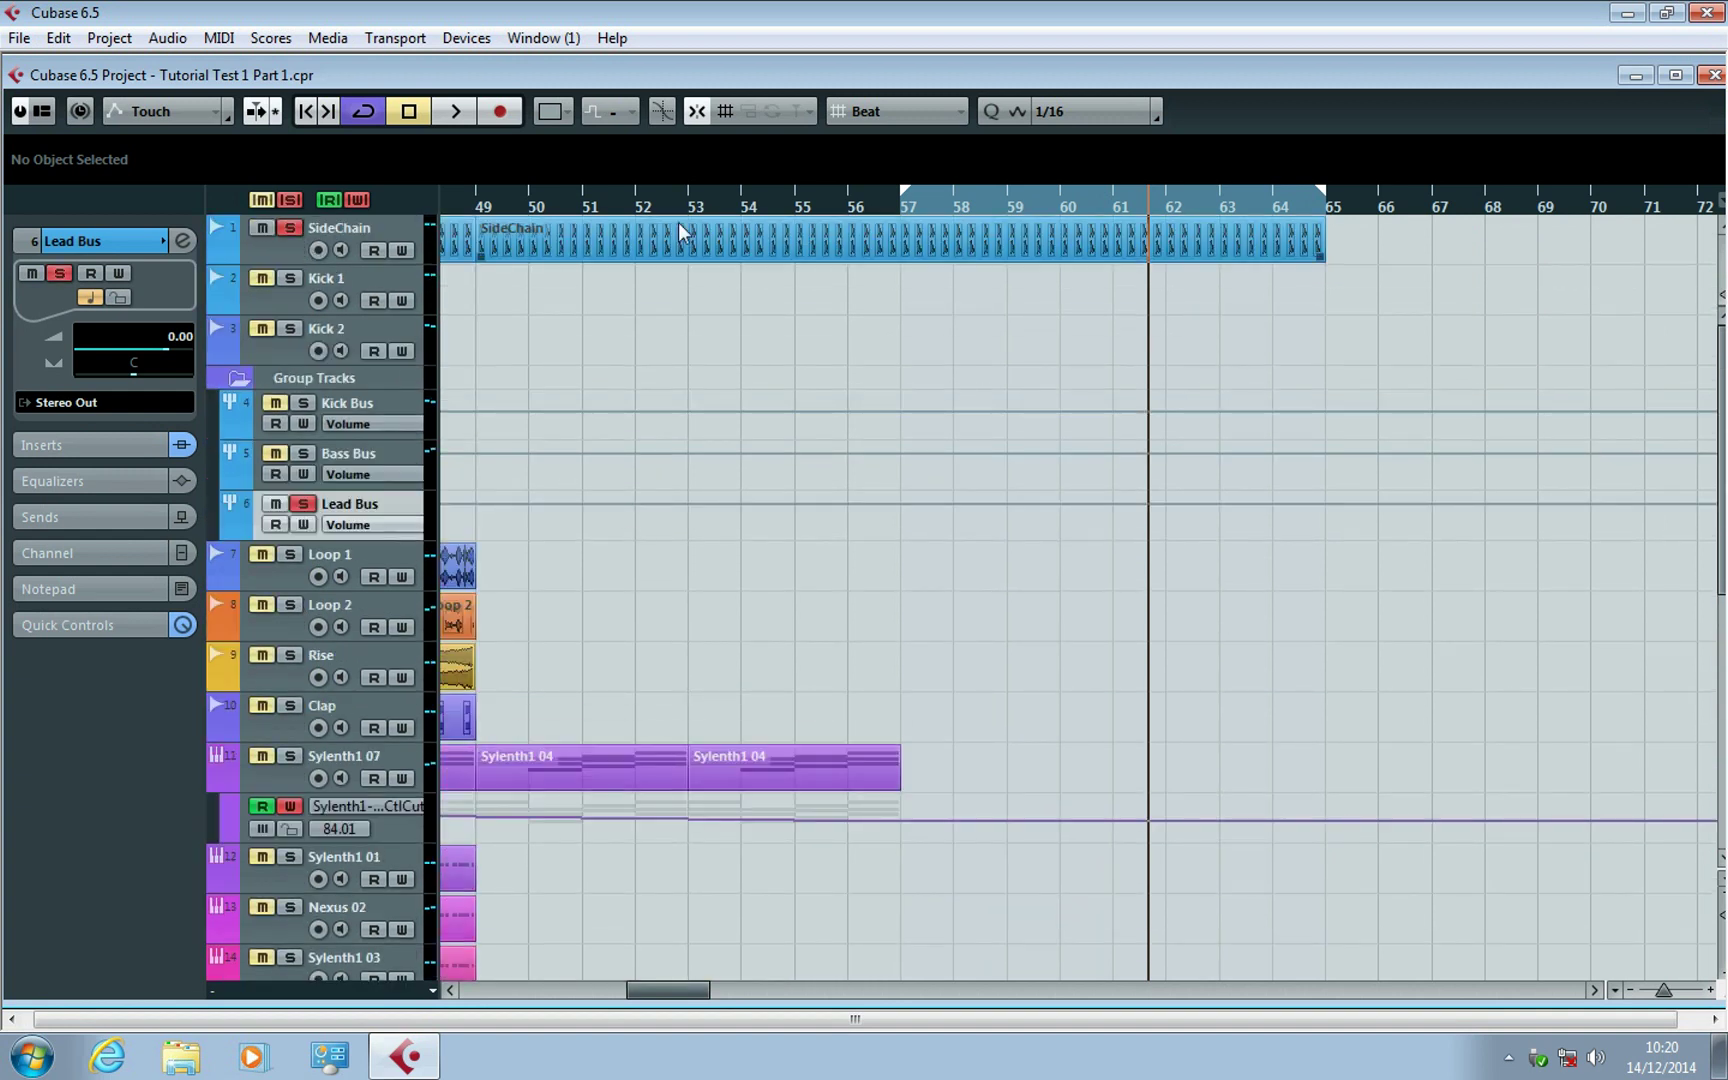
pyautogui.click(898, 212)
# Route the SideChain channel's sixth send to the Lead Bus insert 1 Compressor at a send level of 6.02.
pyautogui.click(383, 246)
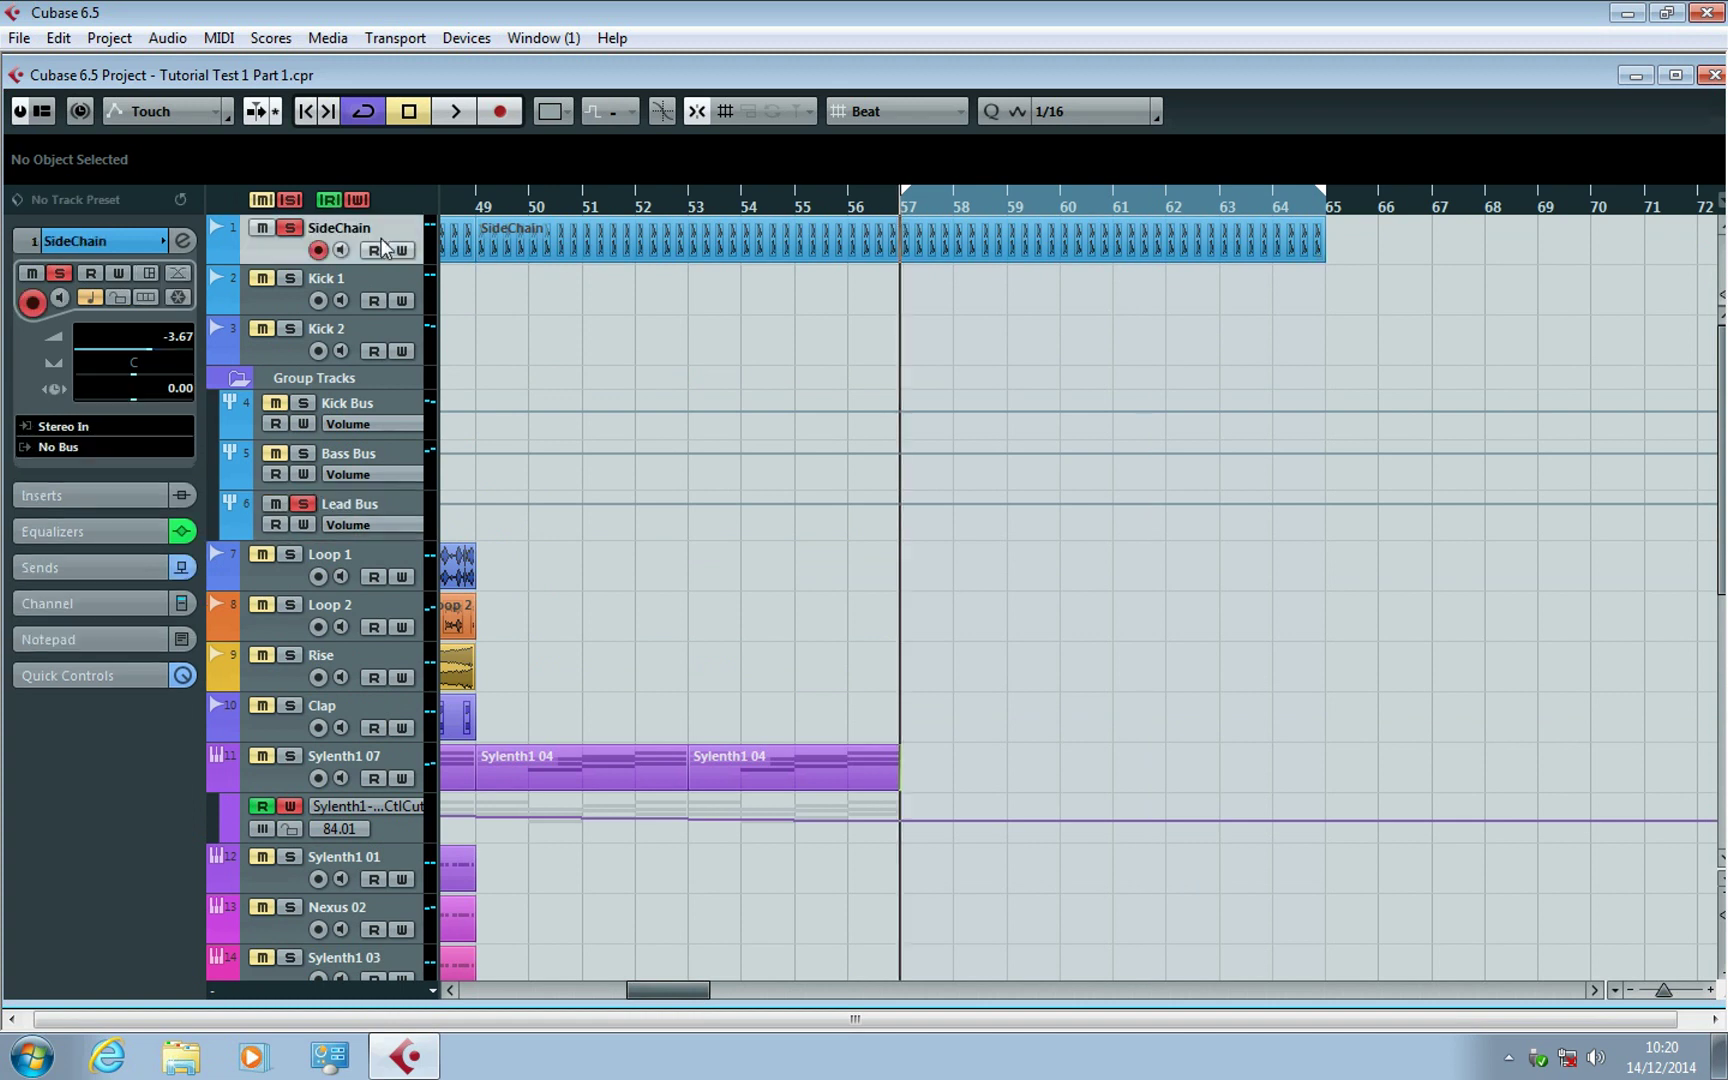
pyautogui.click(182, 240)
pyautogui.click(1255, 617)
pyautogui.moveTo(1300, 740)
pyautogui.click(1480, 868)
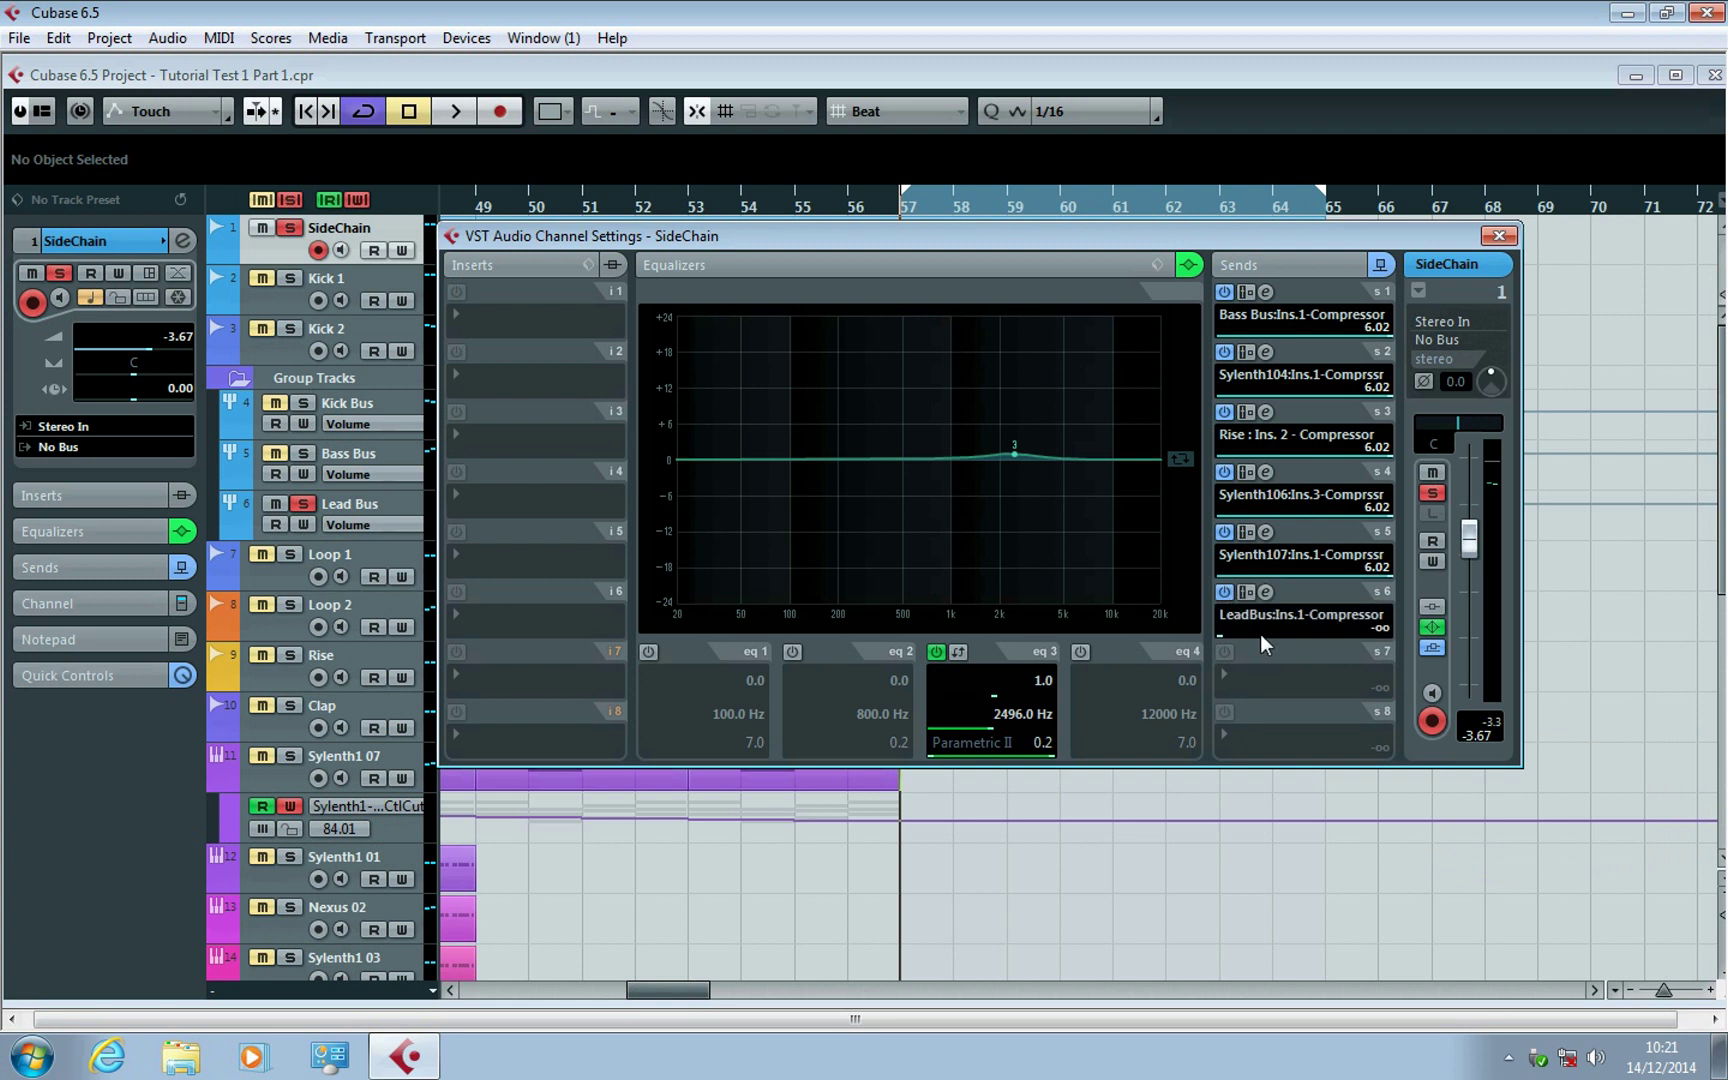
# Set the Lead Bus Compressor to threshold -14.6, ratio 1.86, attack 8.3, release 406 and analysis 0 during playback, and close its editor.
pyautogui.click(1265, 592)
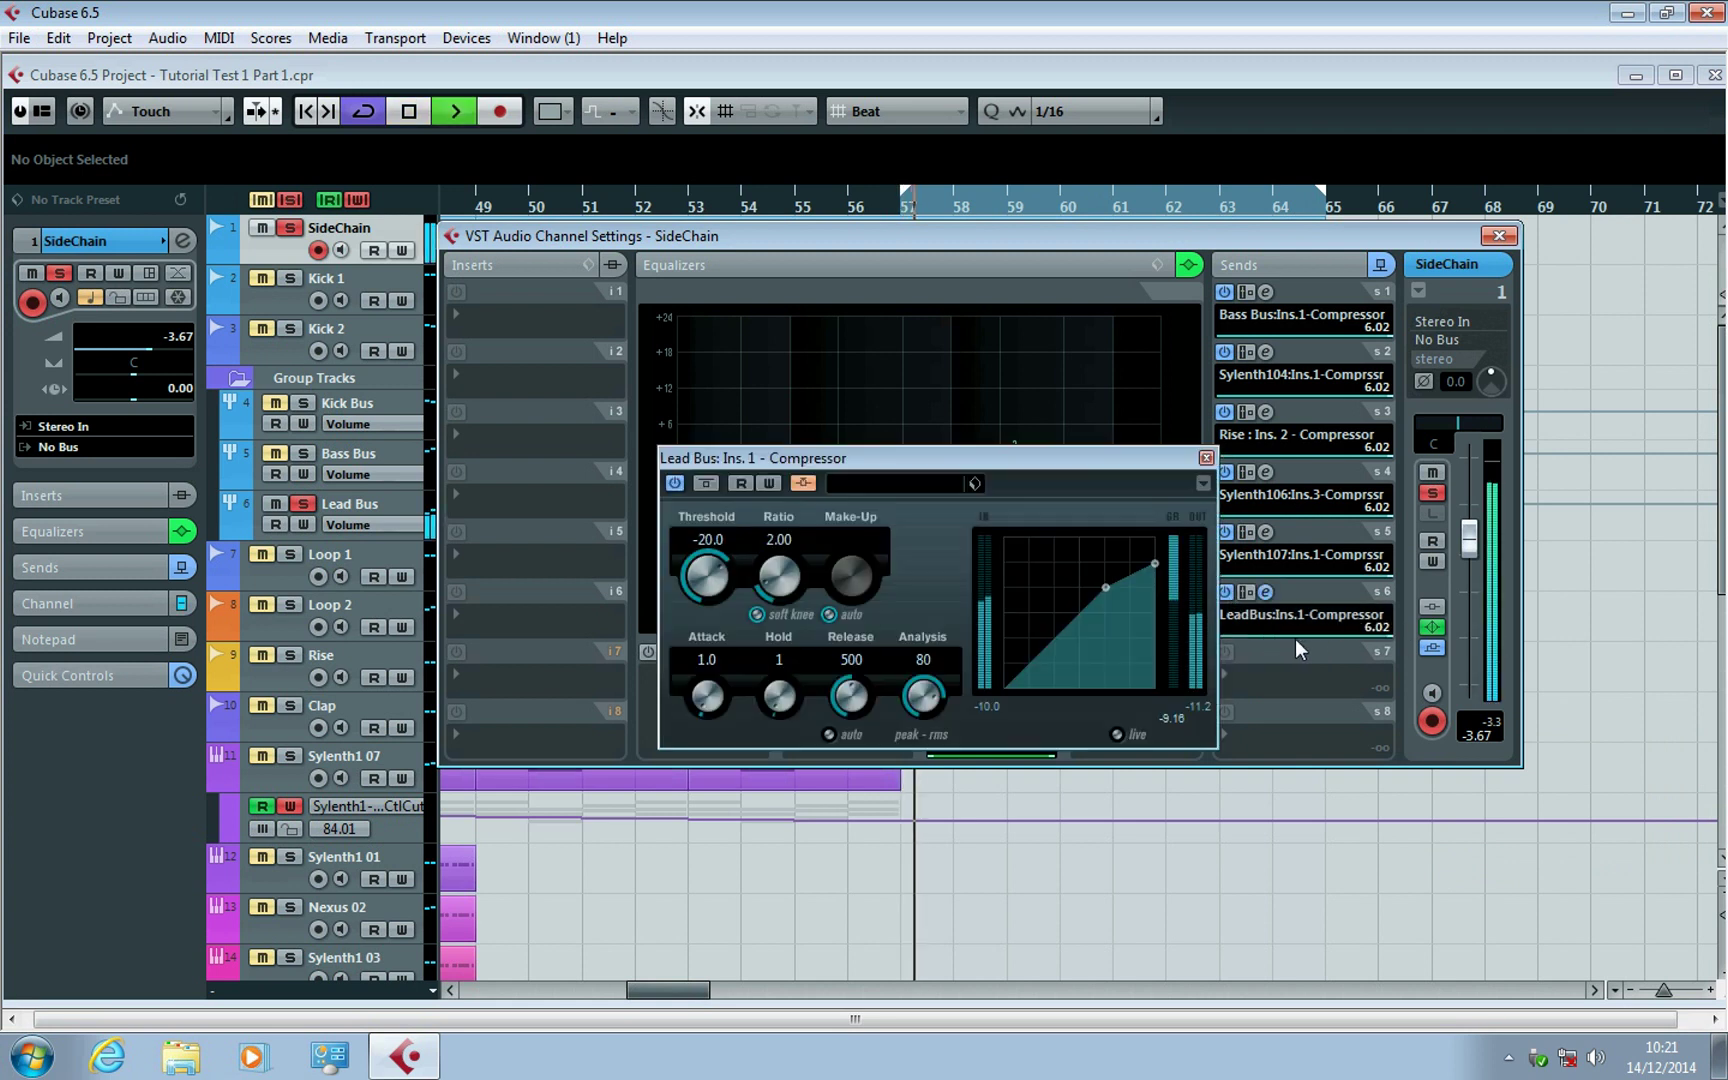
pyautogui.moveTo(705, 594); pyautogui.dragTo(705, 589)
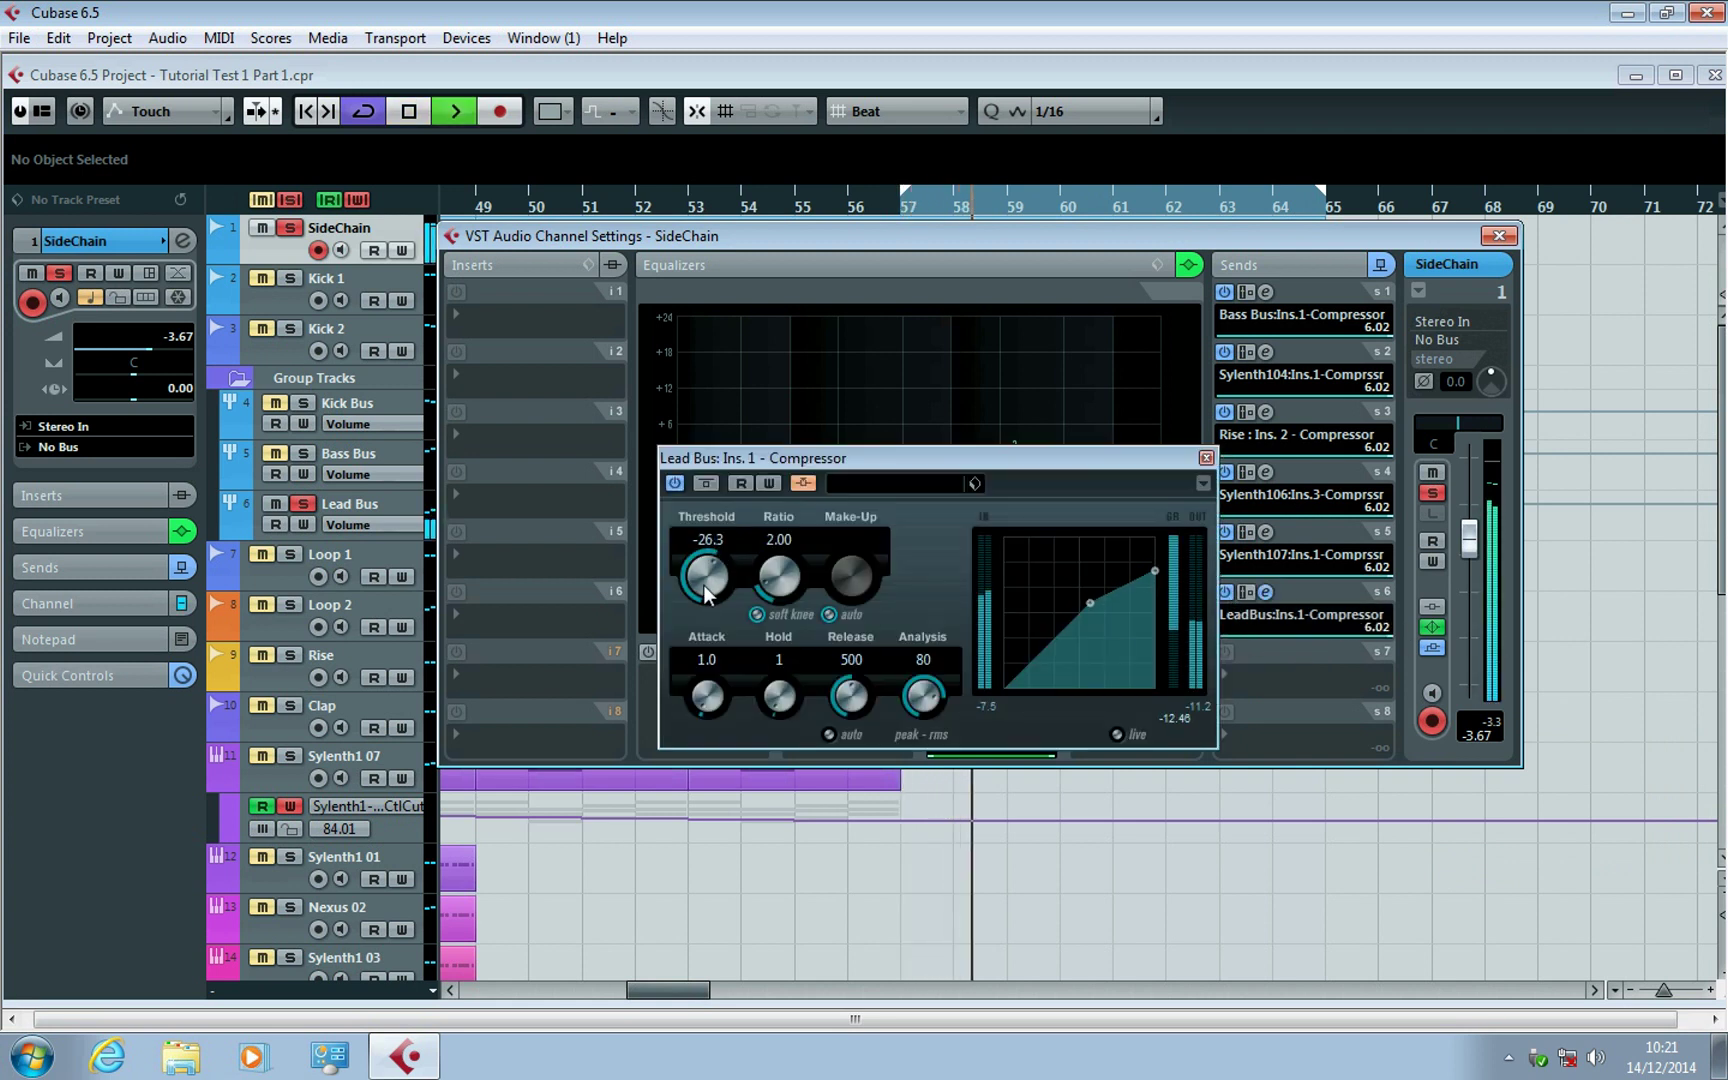
pyautogui.moveTo(849, 698); pyautogui.dragTo(845, 712)
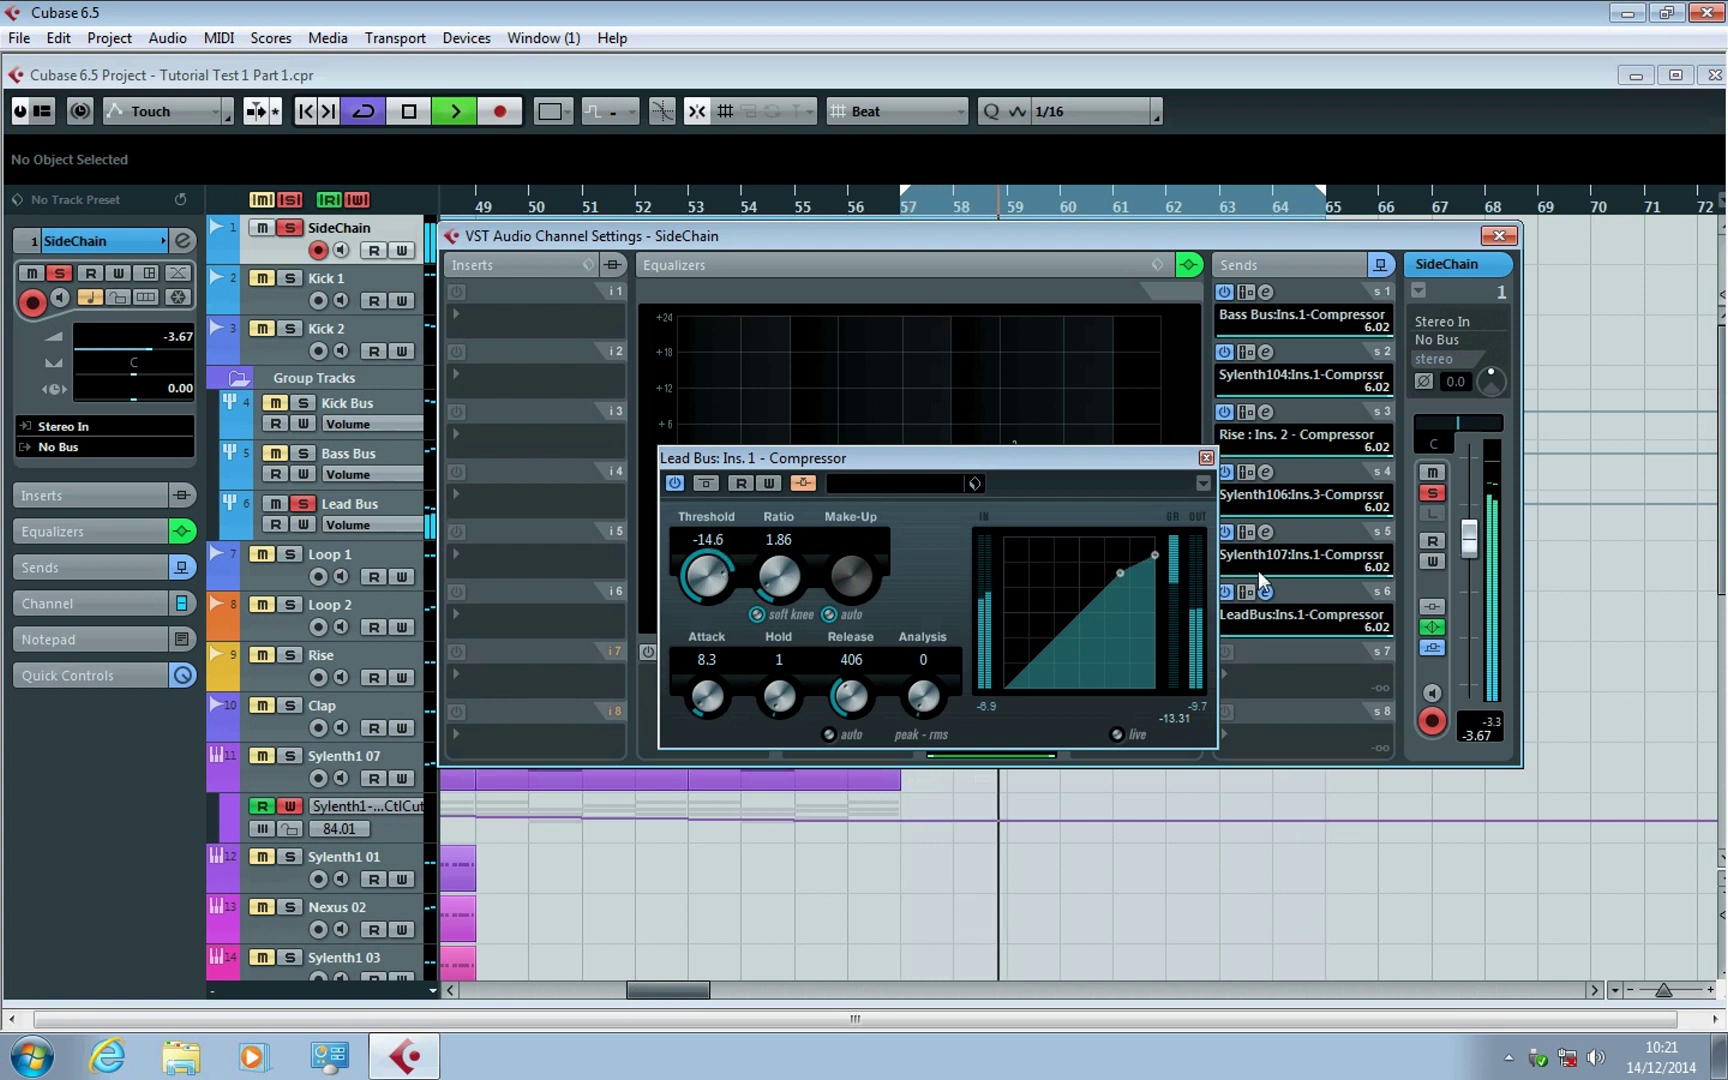
pyautogui.click(1206, 458)
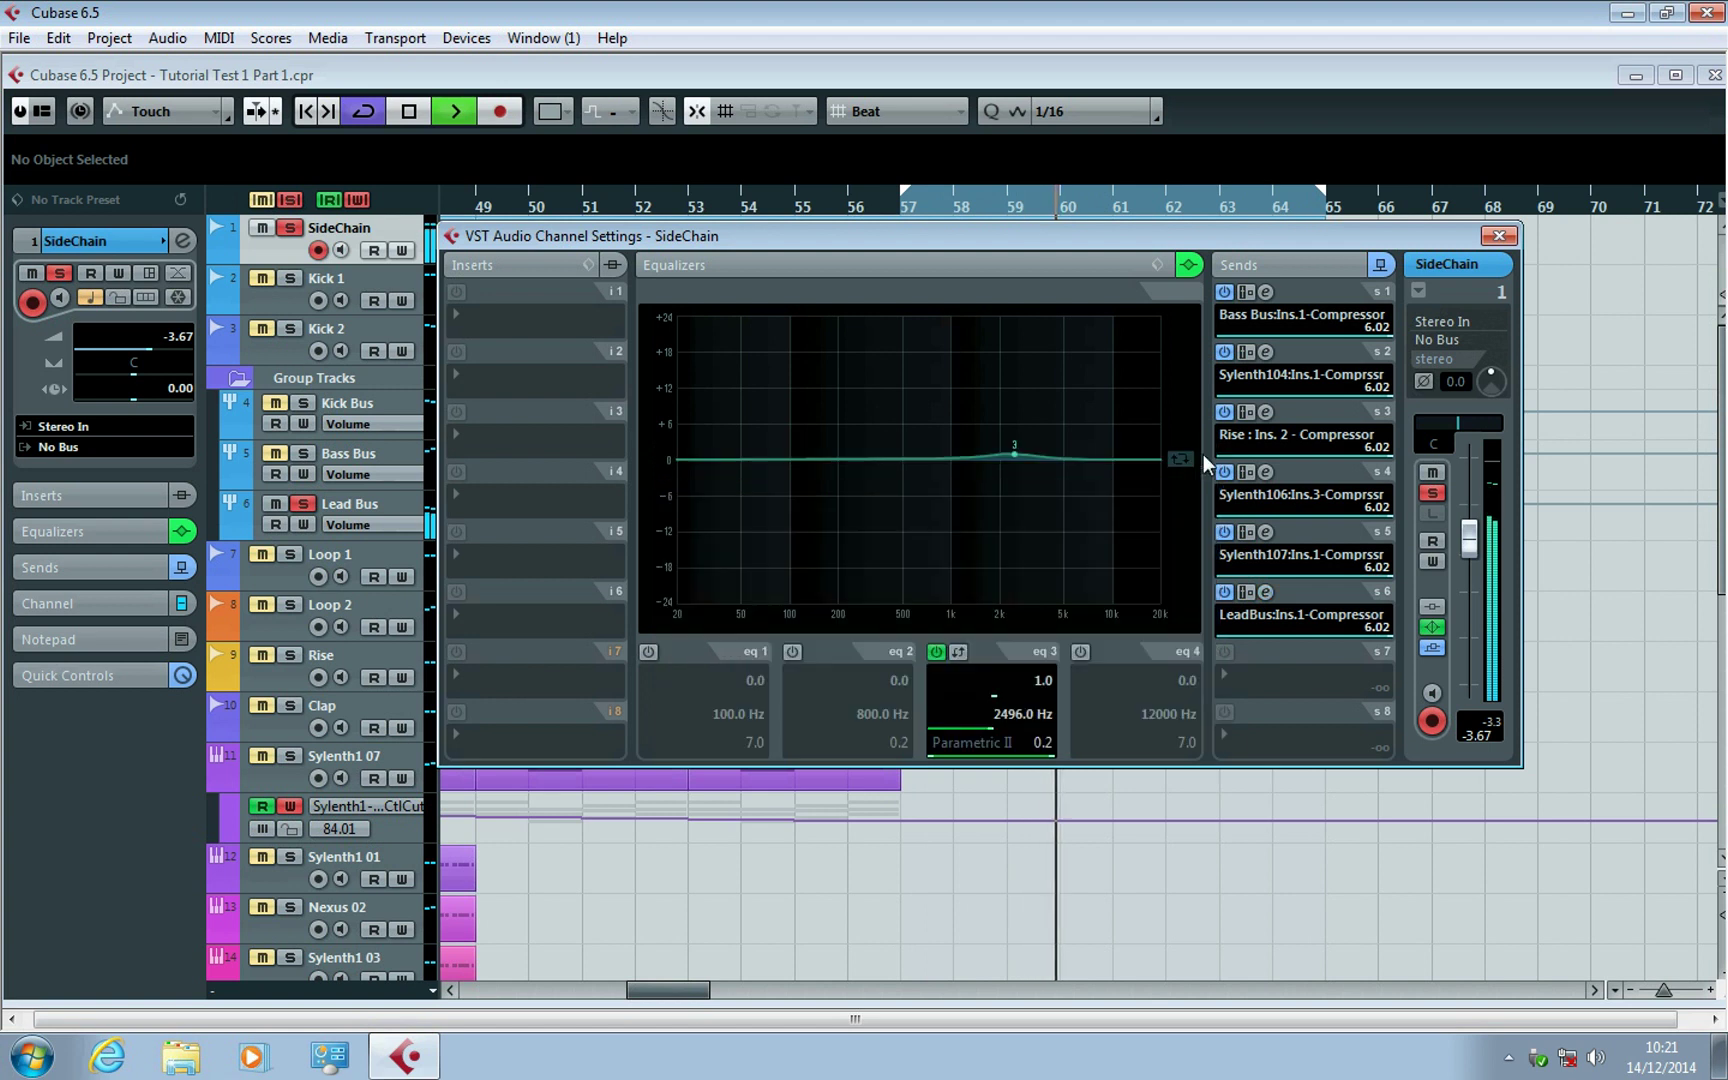
pyautogui.click(1484, 235)
# Listen to the full mix from bar 49 with all solos cleared, and stop playback.
pyautogui.scroll(-5, 1126, 492)
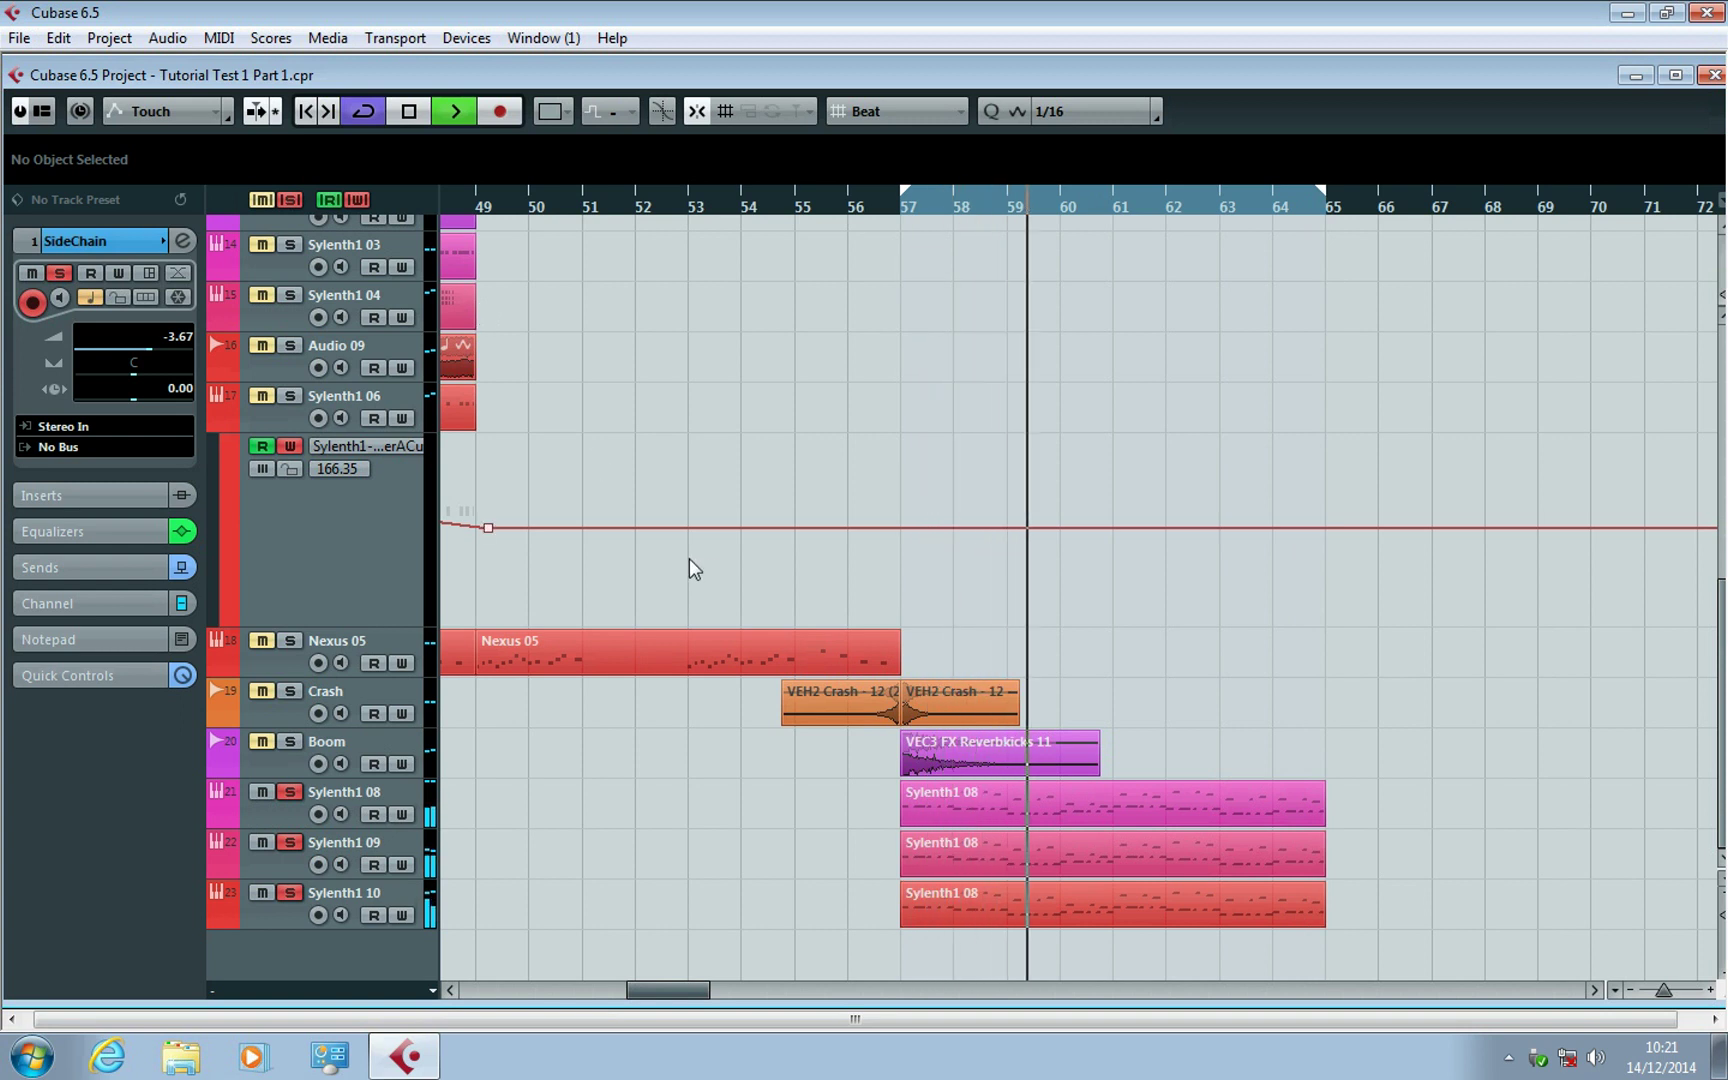
pyautogui.scroll(3, 688, 558)
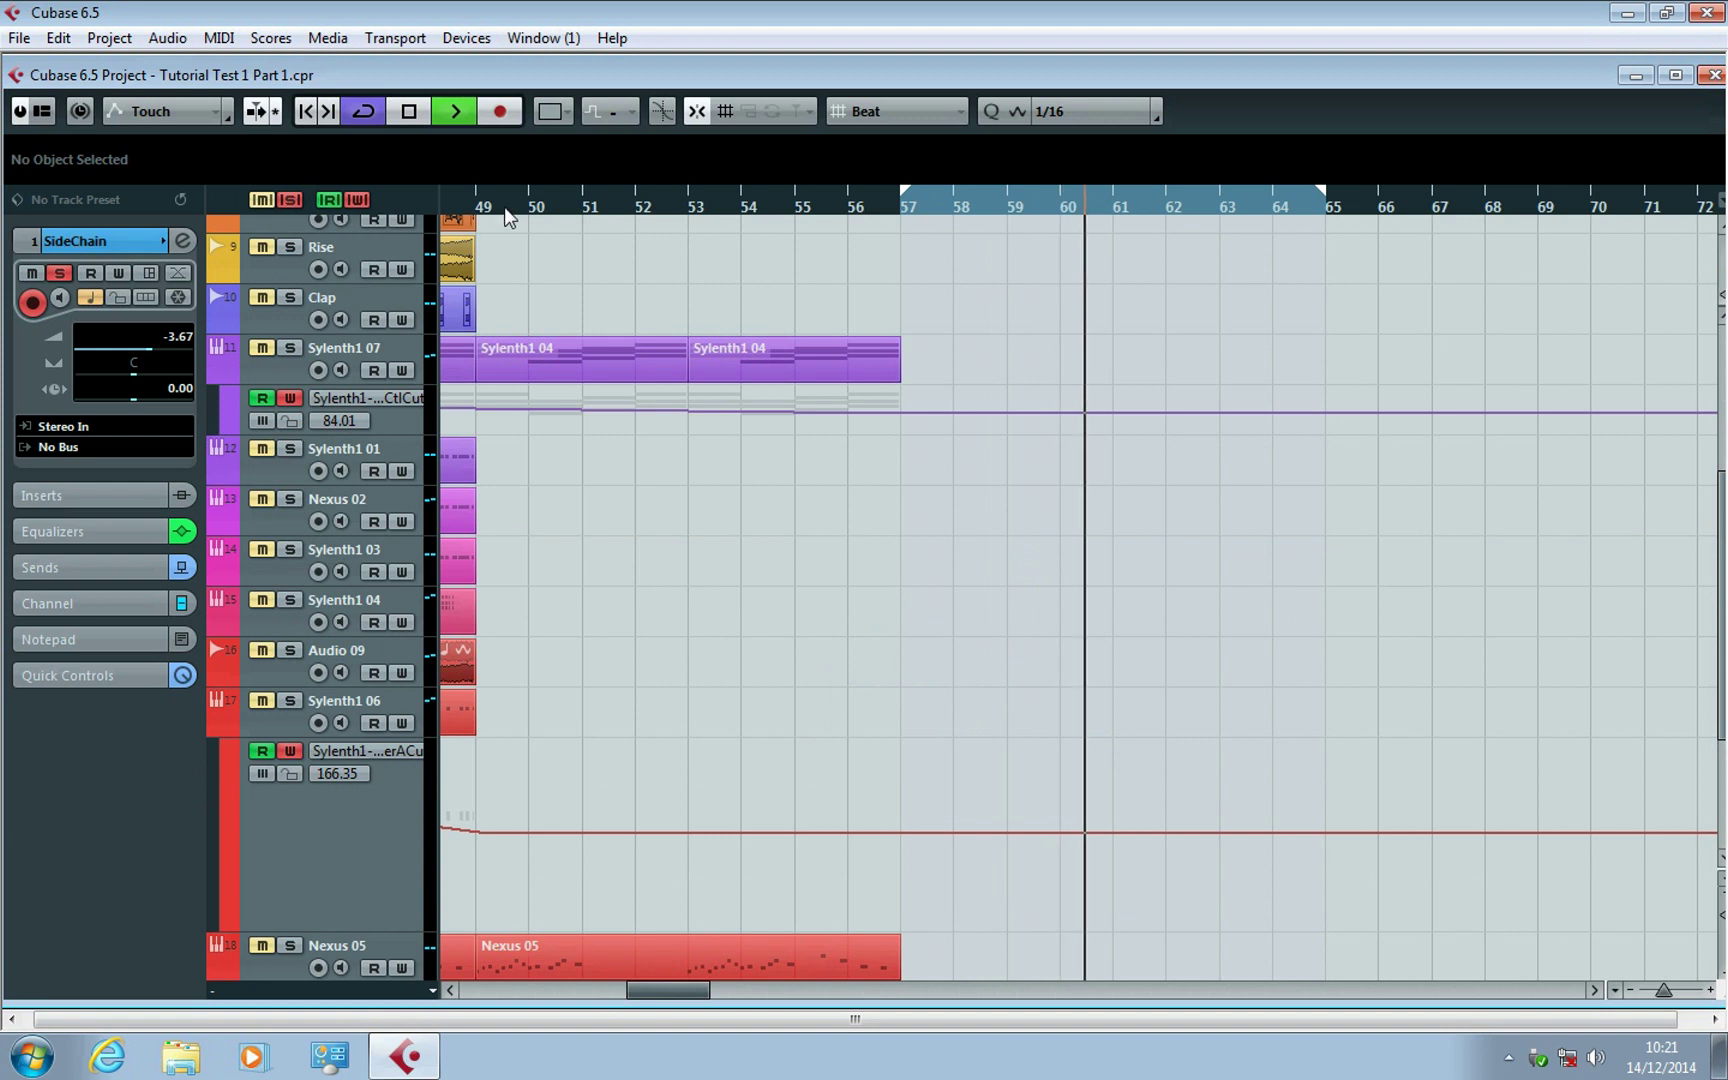
pyautogui.click(479, 211)
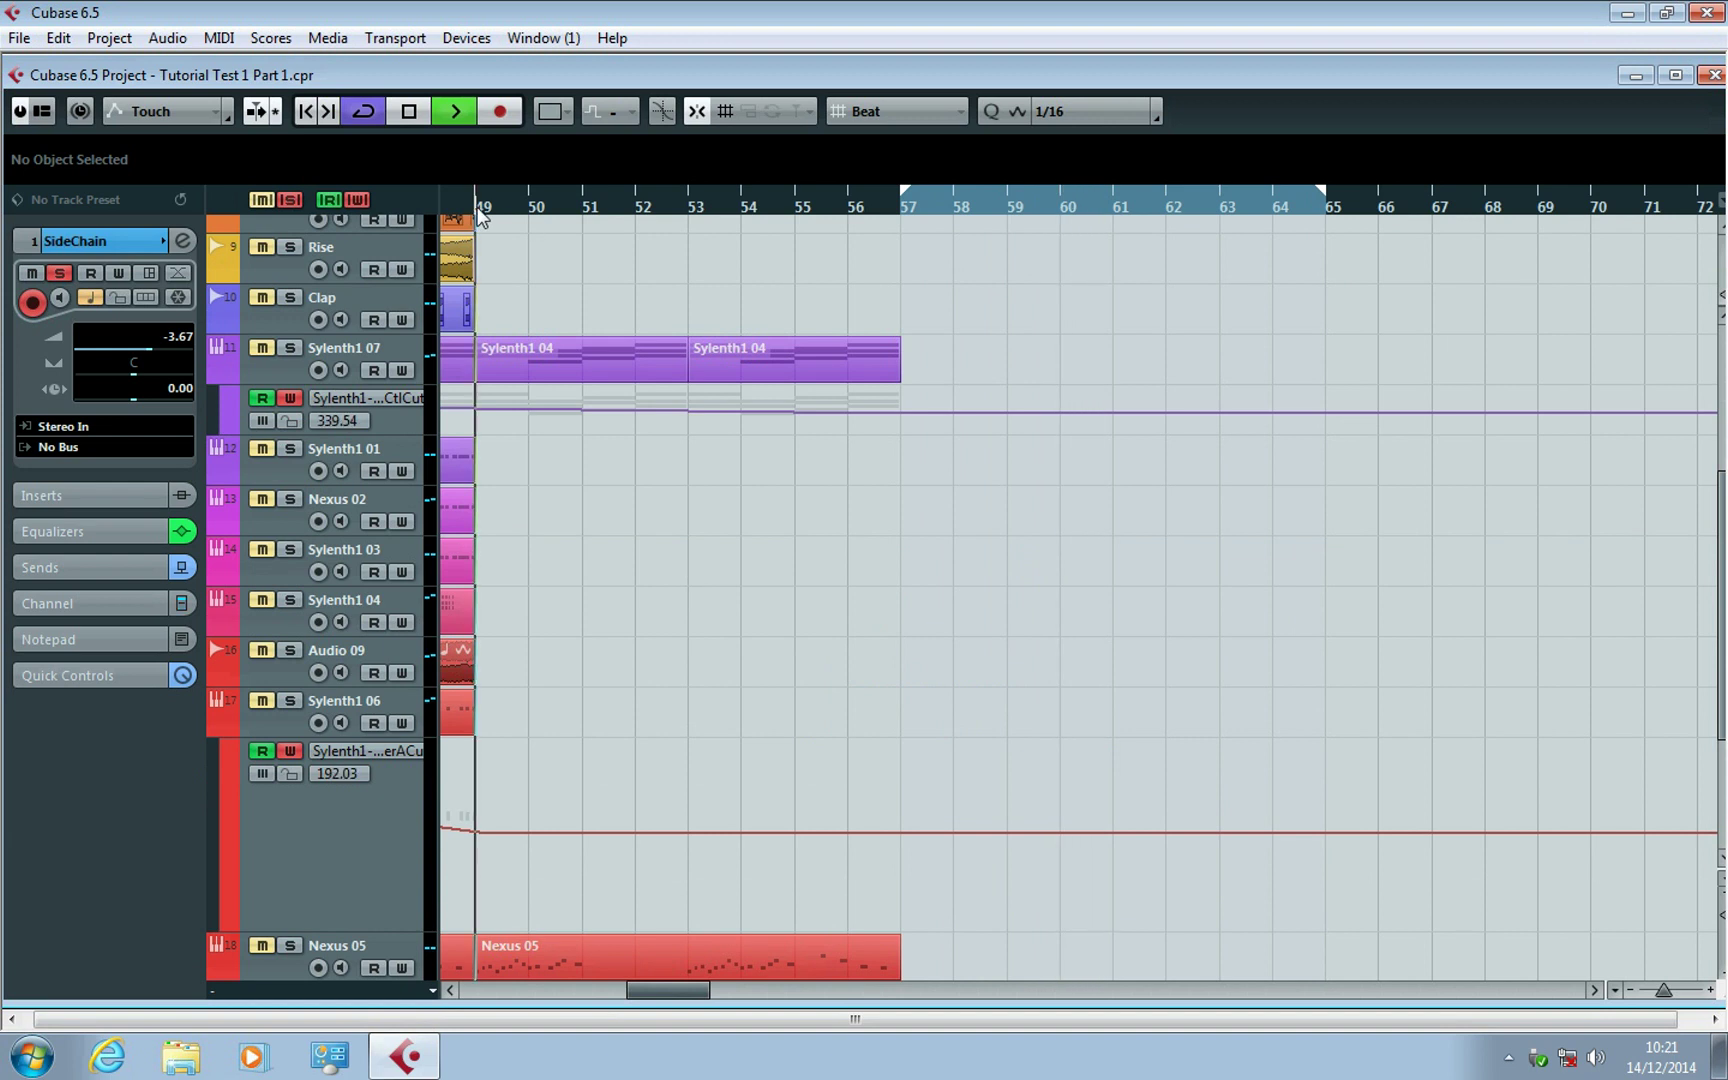
pyautogui.click(290, 199)
pyautogui.scroll(-3, 891, 350)
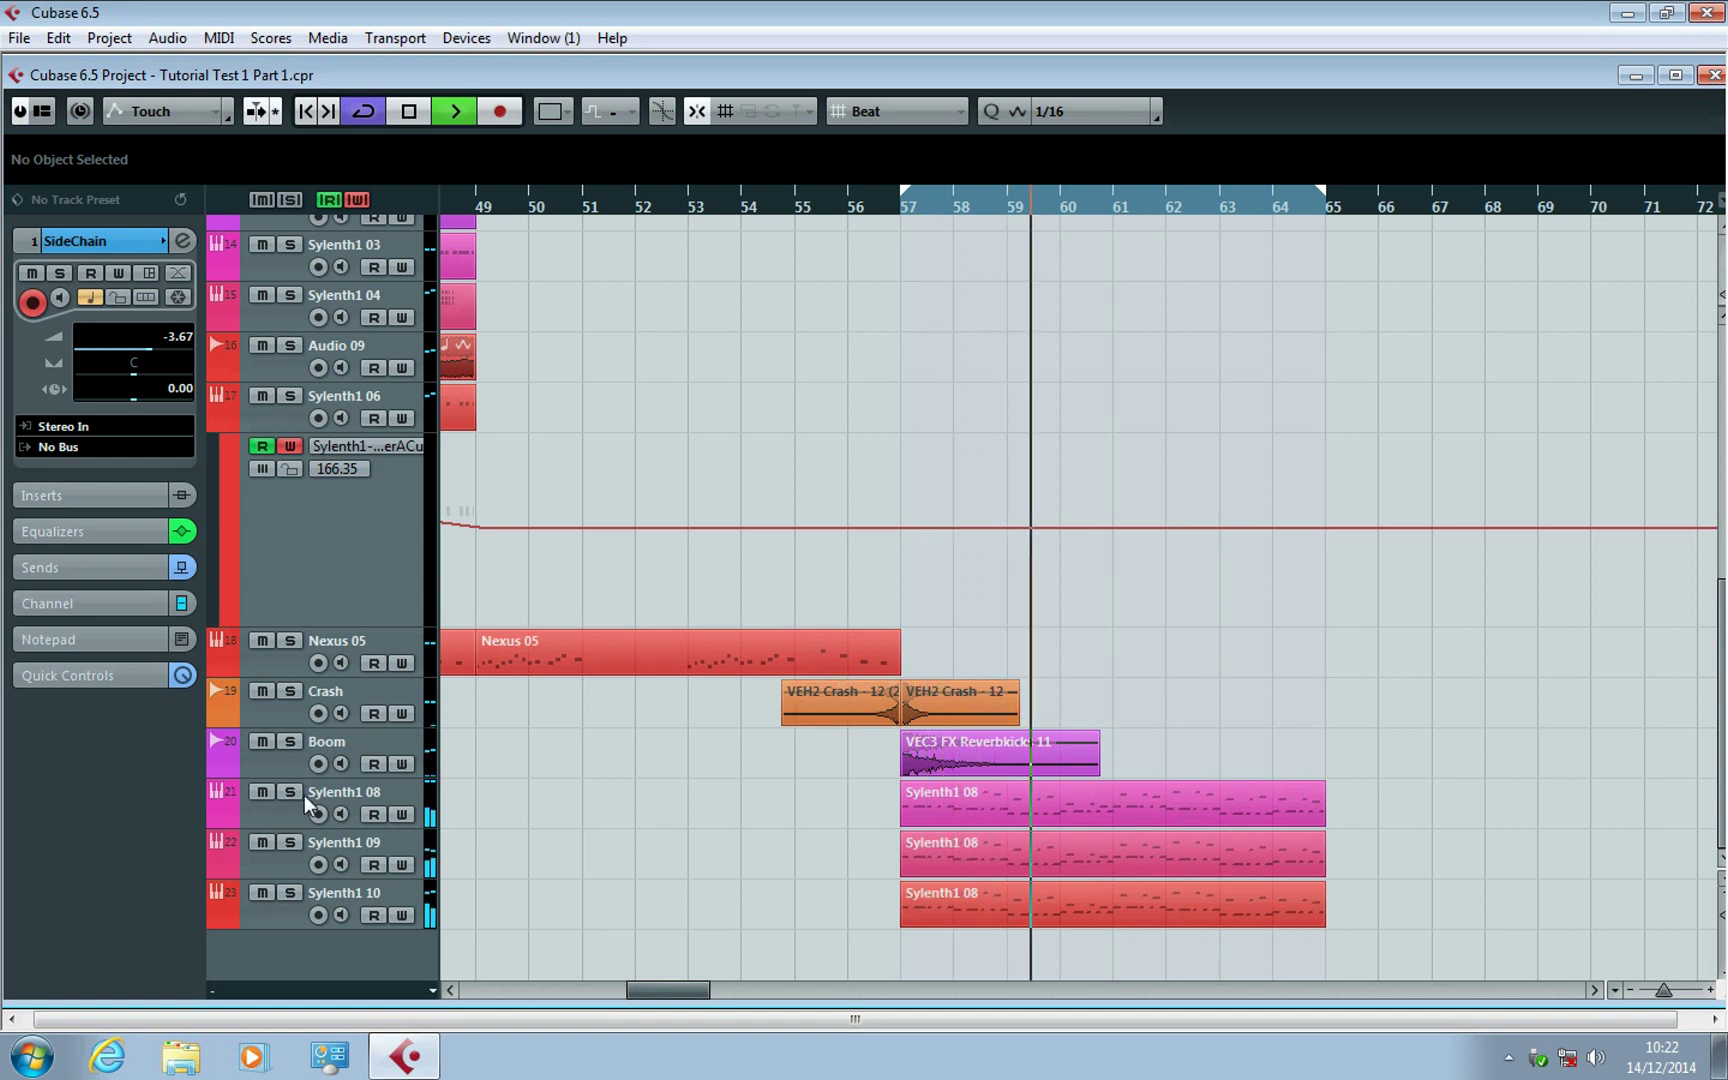
pyautogui.scroll(3, 780, 518)
pyautogui.scroll(-3, 780, 518)
pyautogui.press('space')
# Solo the SideChain and the three Sylenth1 lead tracks again and return the playhead to bar 57.
pyautogui.scroll(7, 780, 518)
pyautogui.click(289, 228)
pyautogui.scroll(-6, 801, 531)
pyautogui.scroll(3, 801, 532)
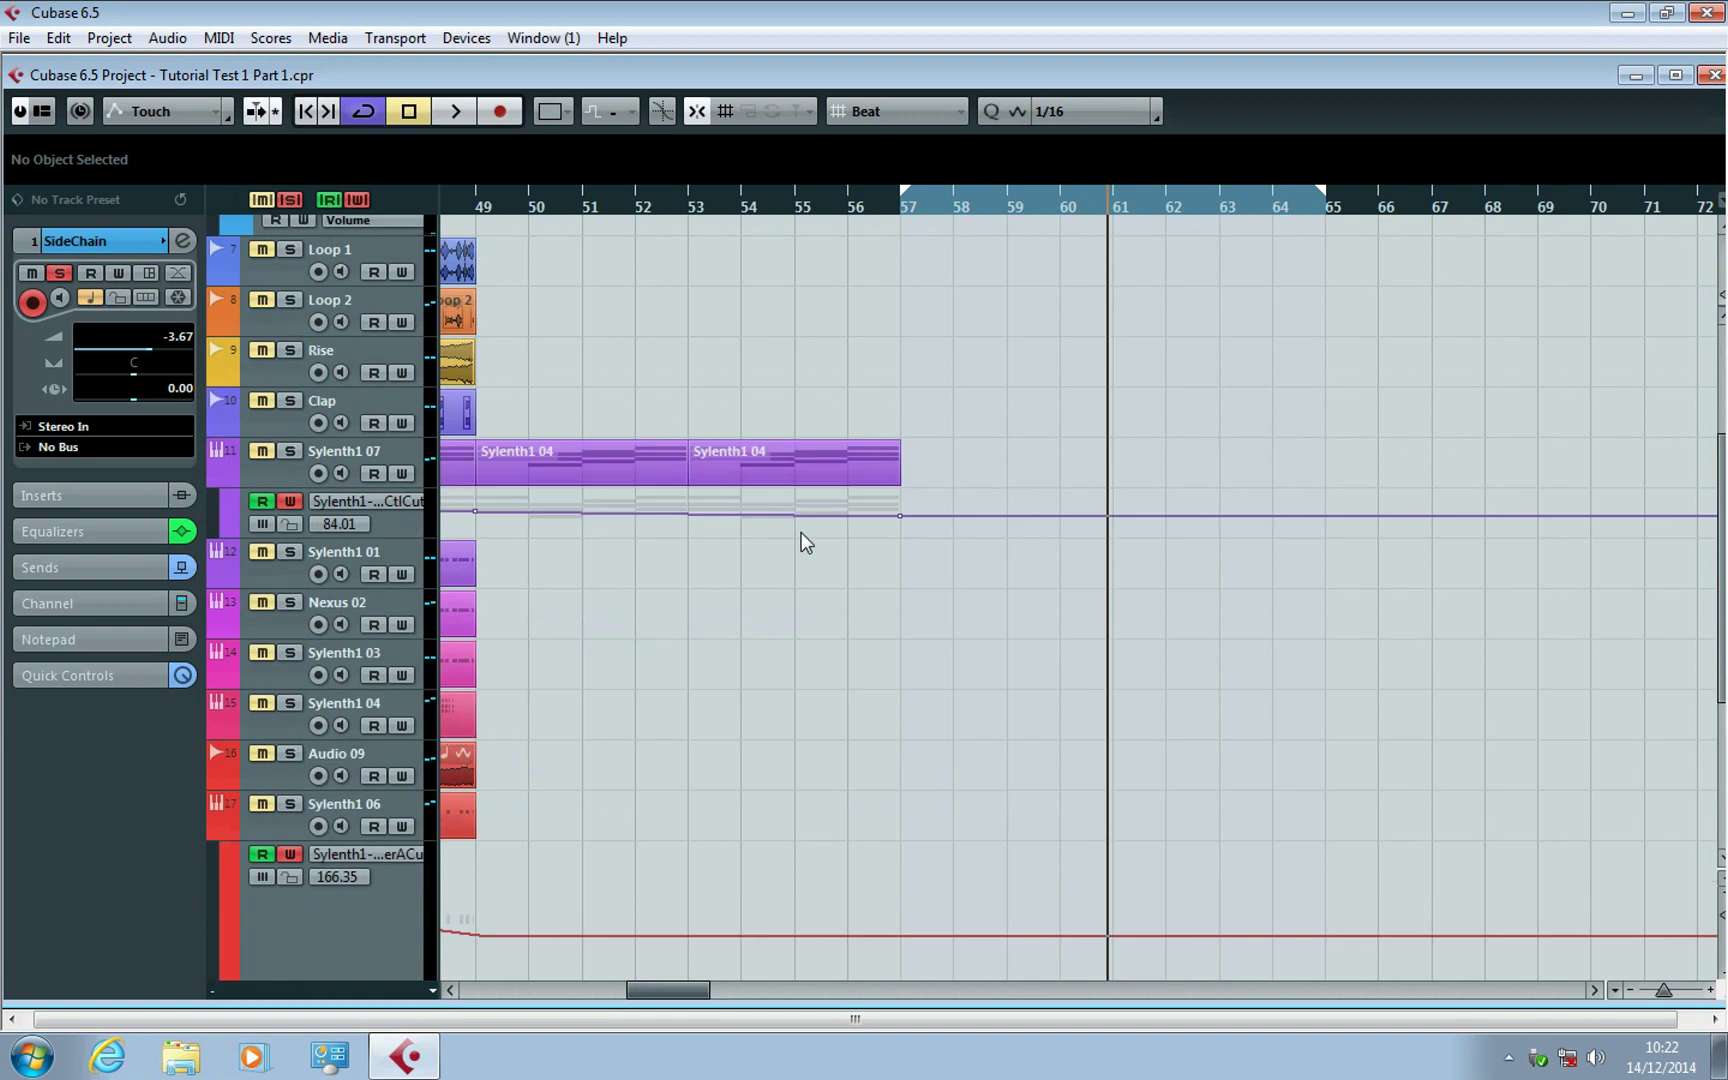
pyautogui.scroll(3, 806, 542)
pyautogui.scroll(-6, 755, 518)
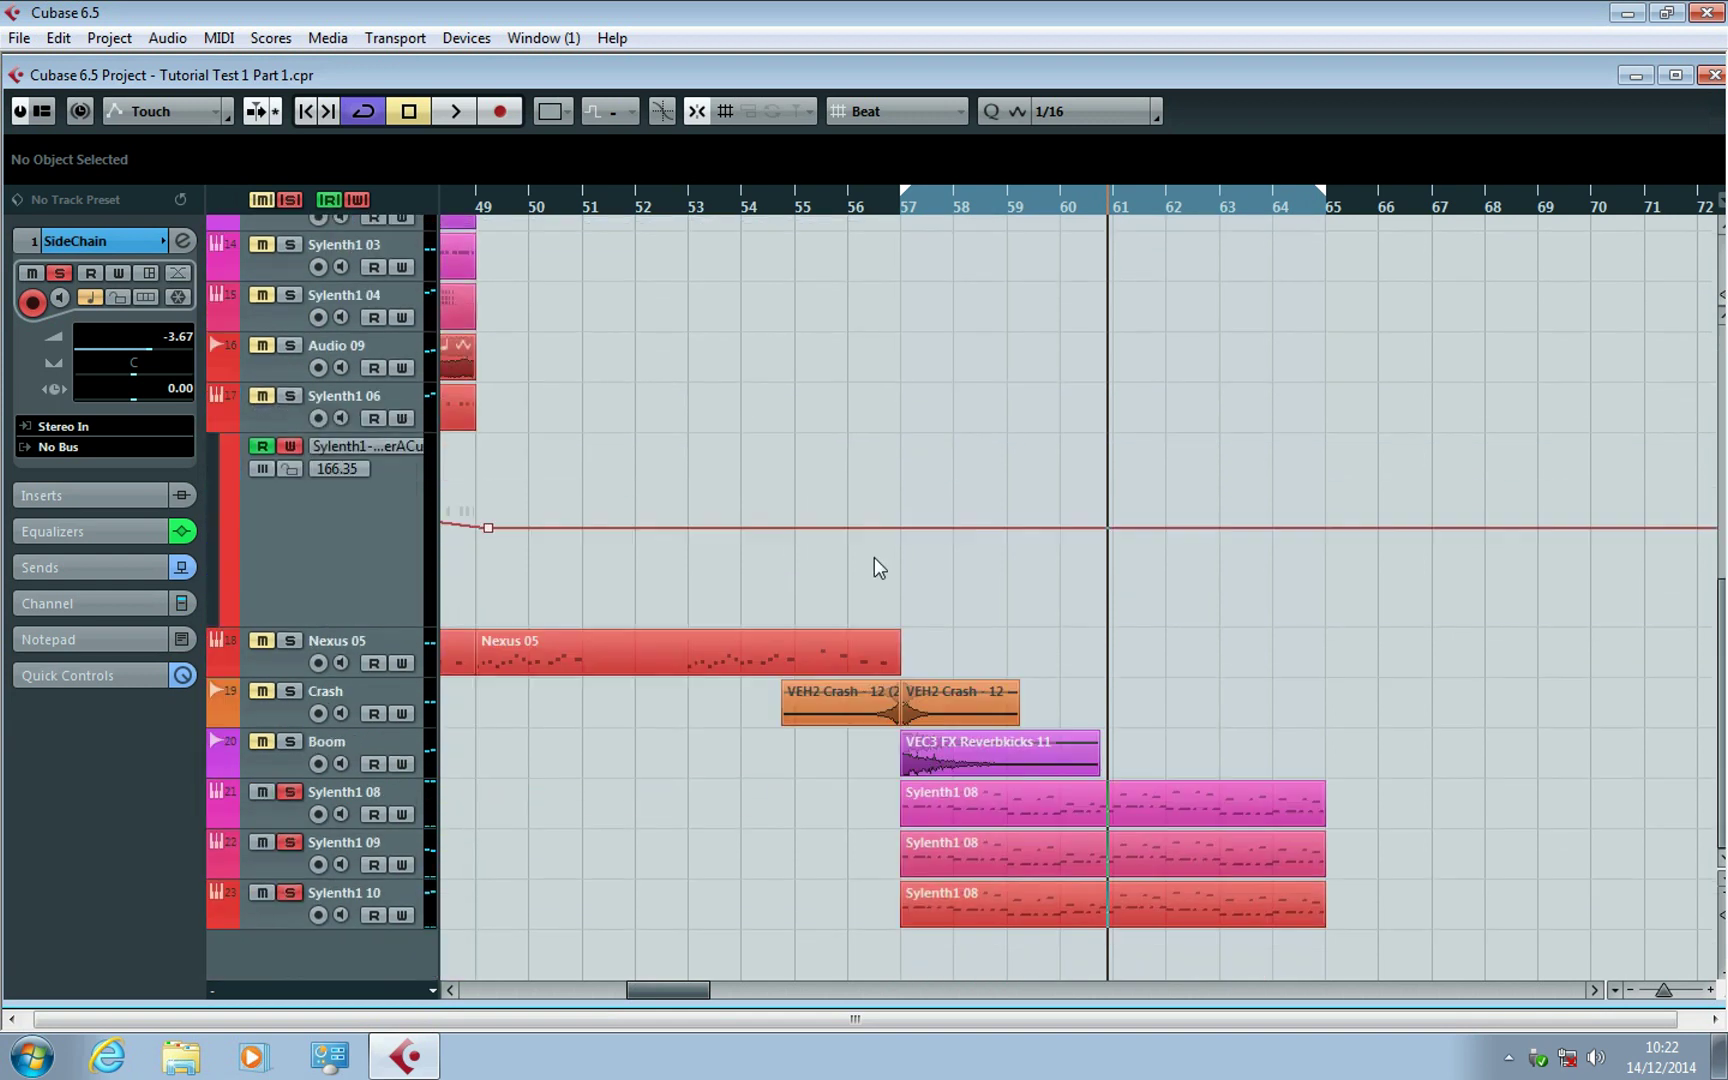
pyautogui.click(903, 205)
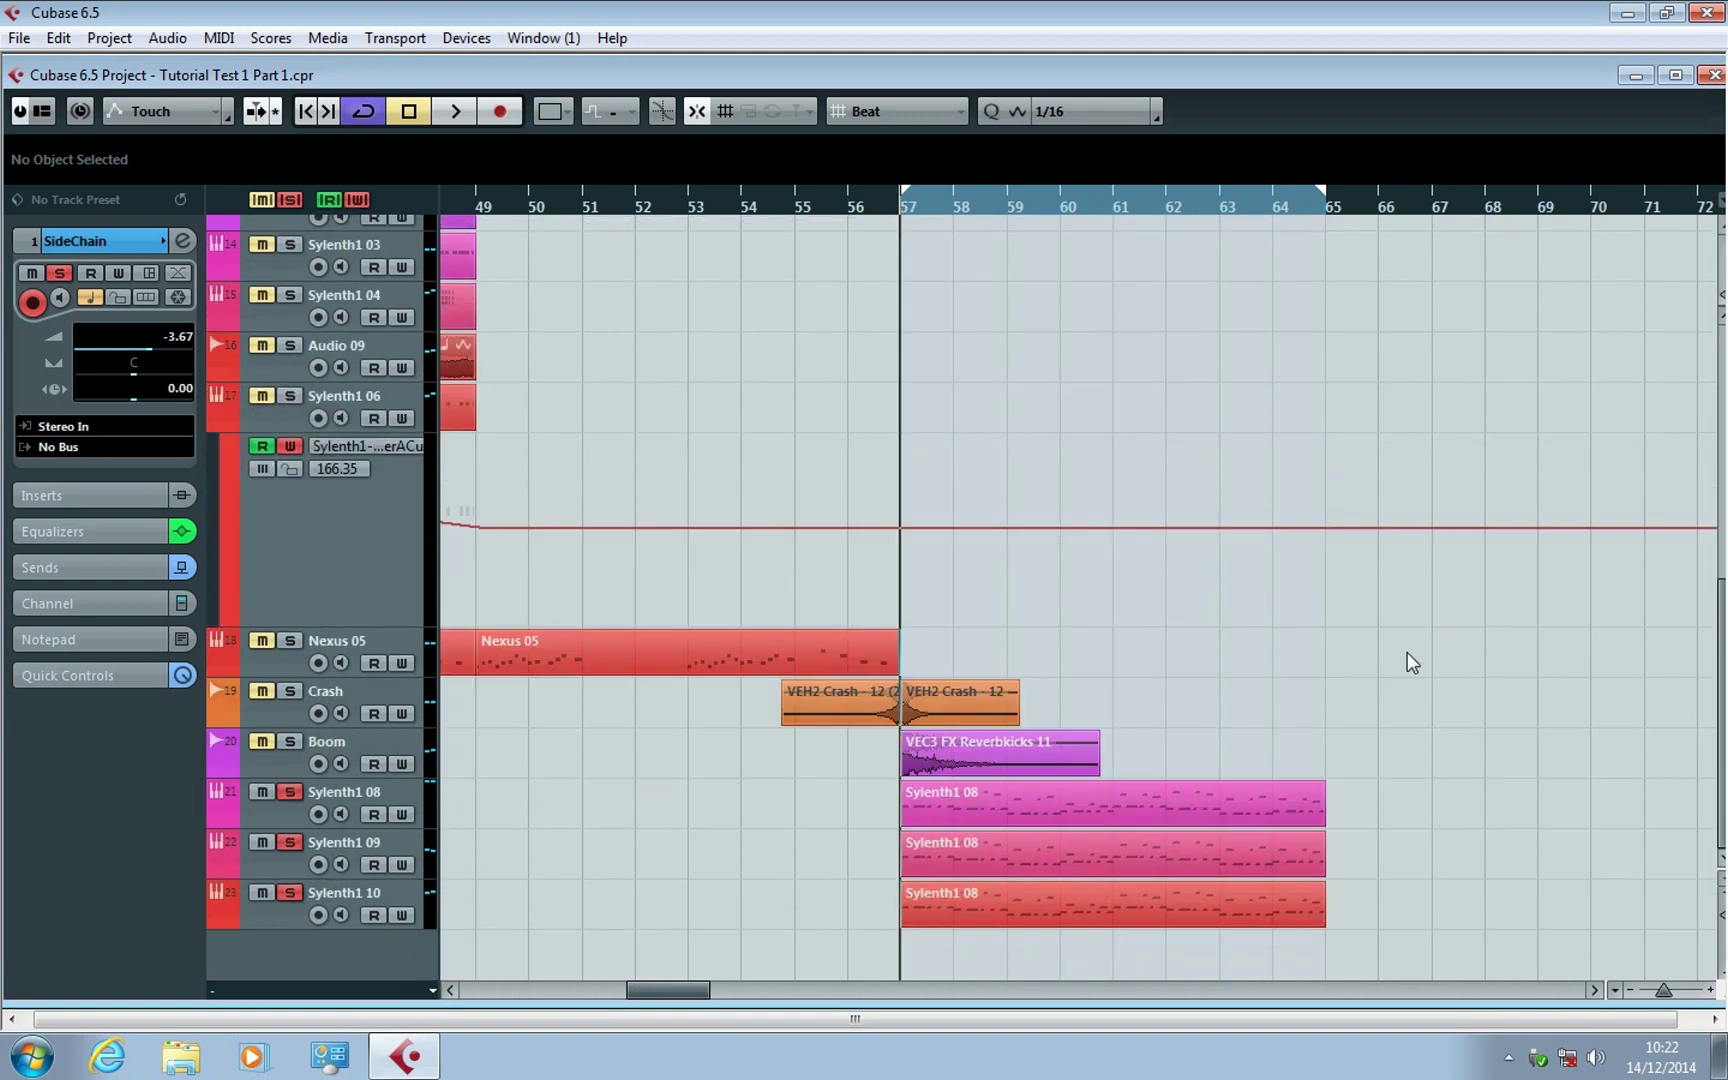
# Copy the three lead clips on Sylenth1 08, 09 and 10 to bar 65 and start playback.
pyautogui.moveTo(1183, 882); pyautogui.dragTo(1455, 806)
pyautogui.click(1330, 715)
pyautogui.press('space')
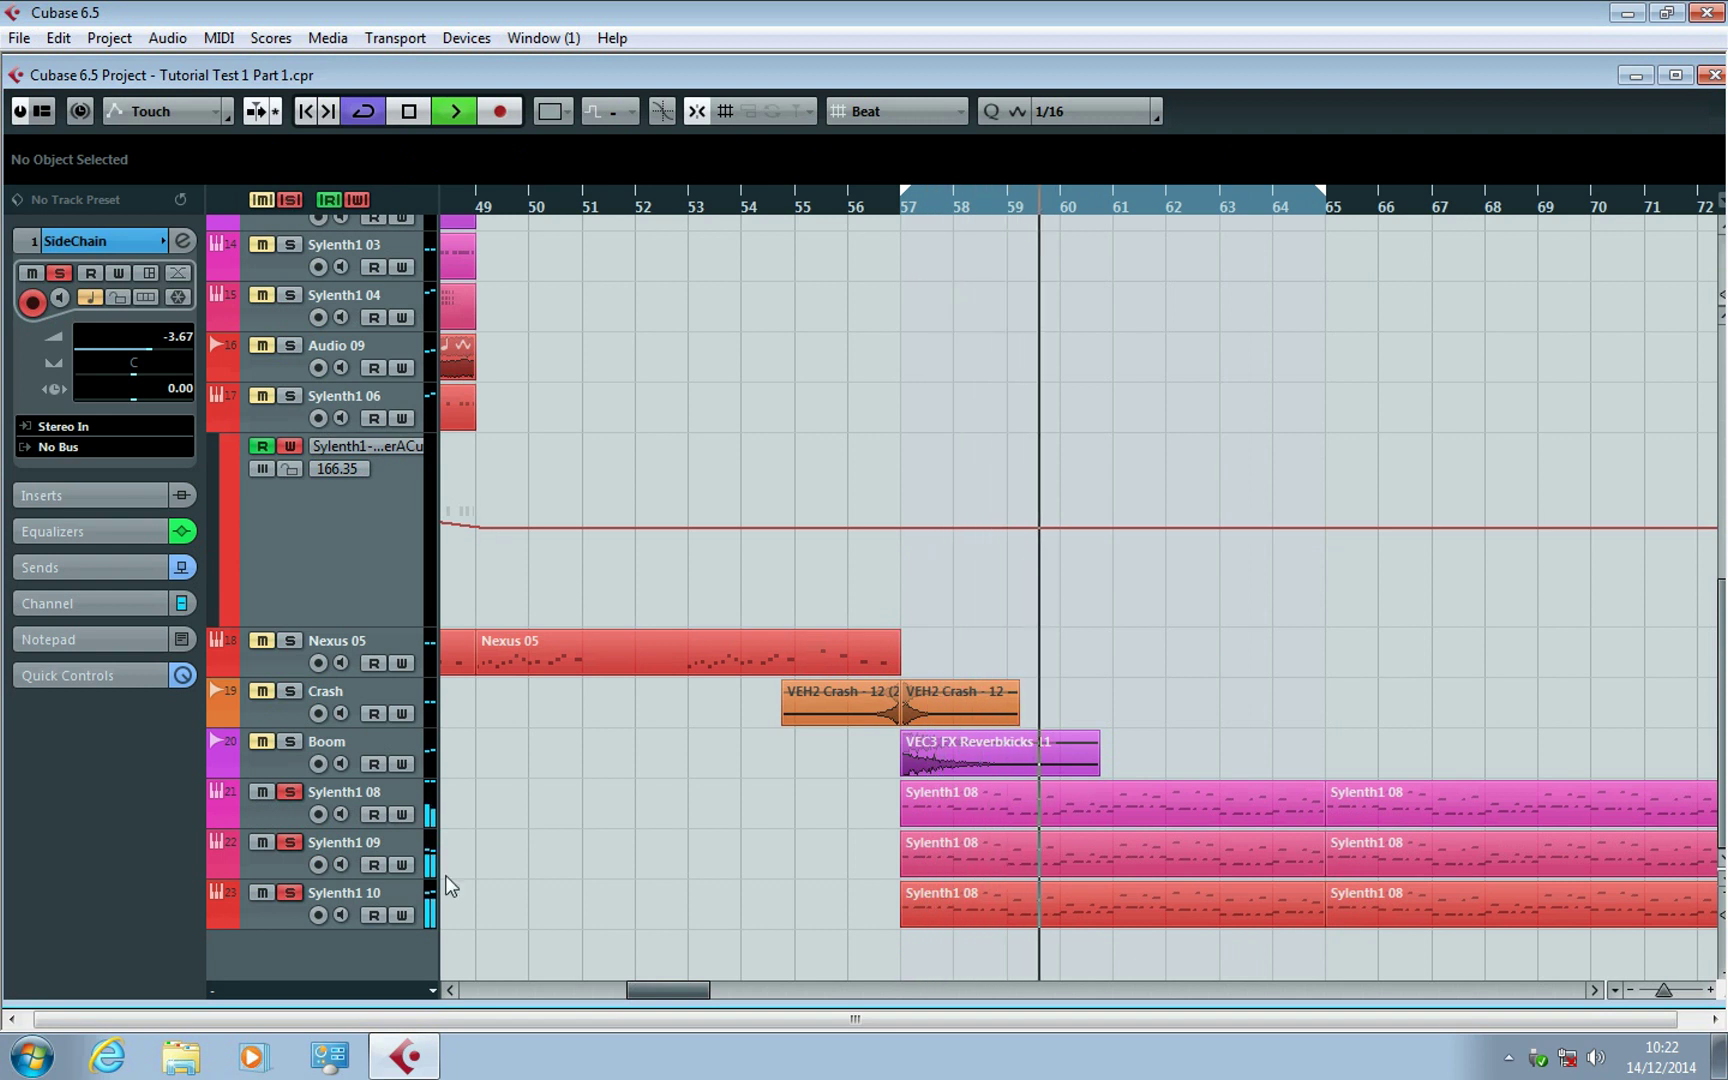
# Unsolo the Sylenth1 09 and 10 tracks, select Sylenth1 08, and stop playback.
pyautogui.click(292, 841)
pyautogui.click(288, 894)
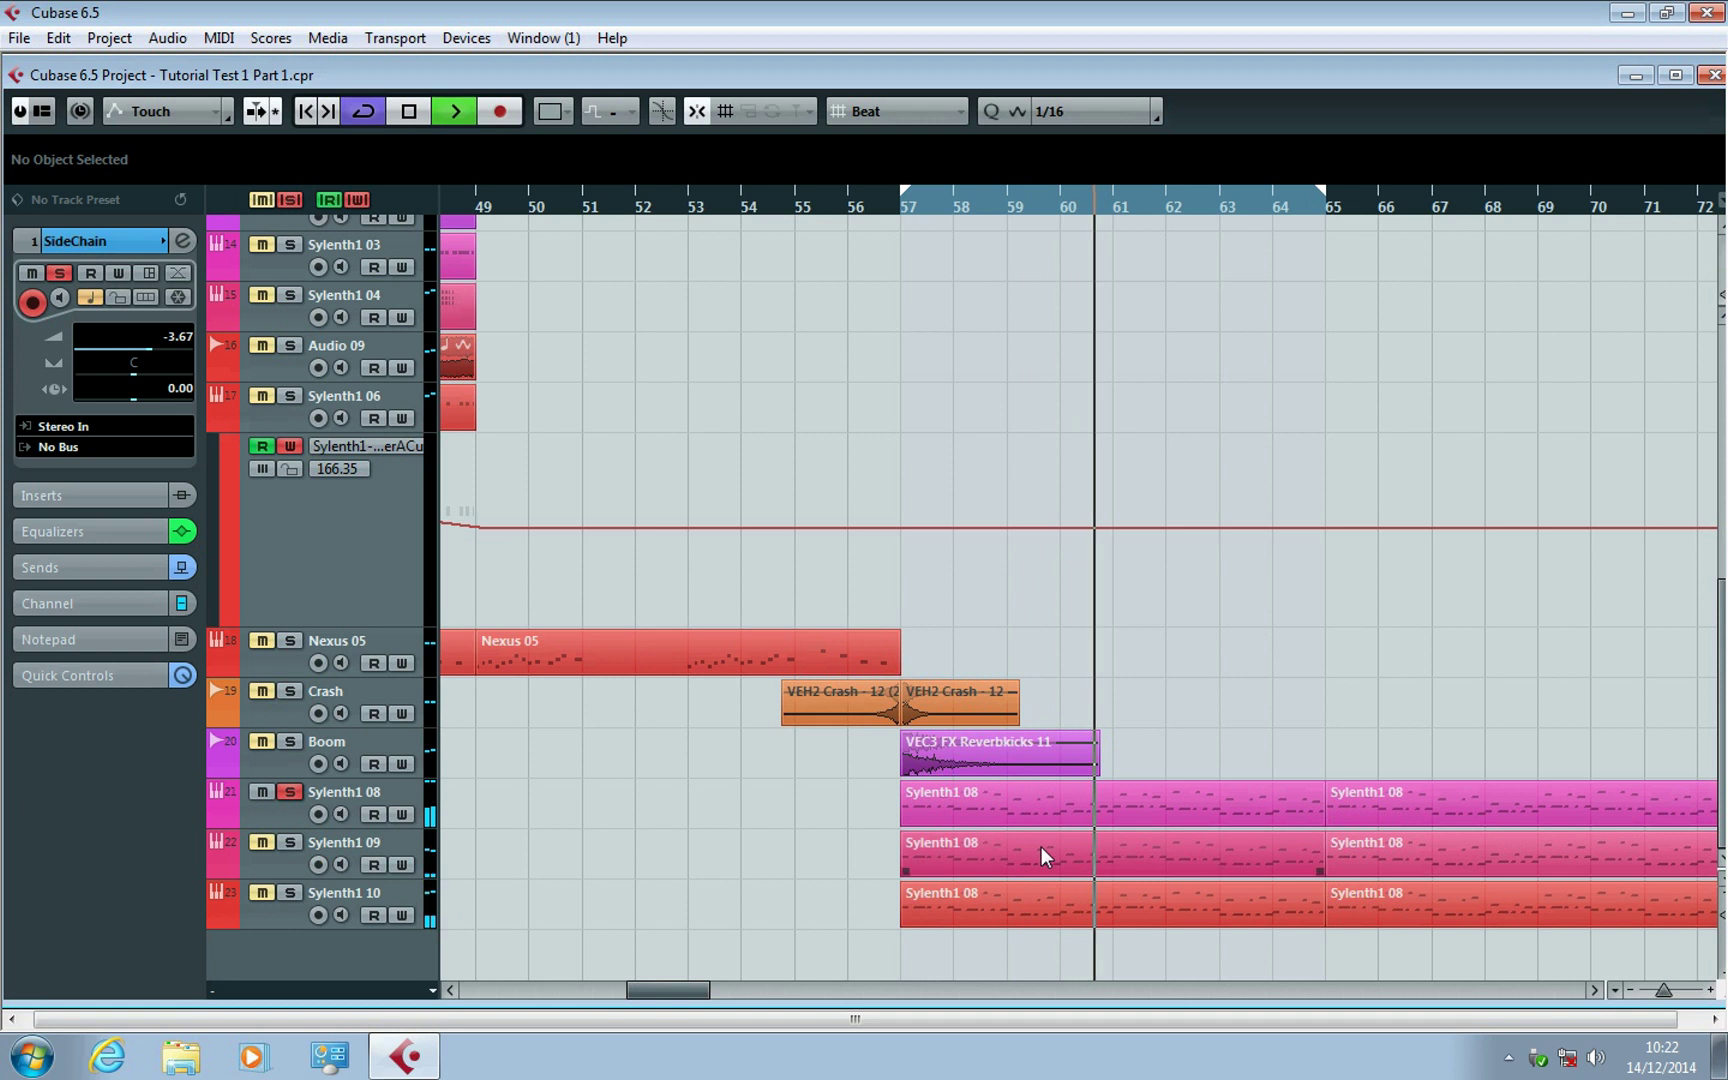
pyautogui.click(410, 782)
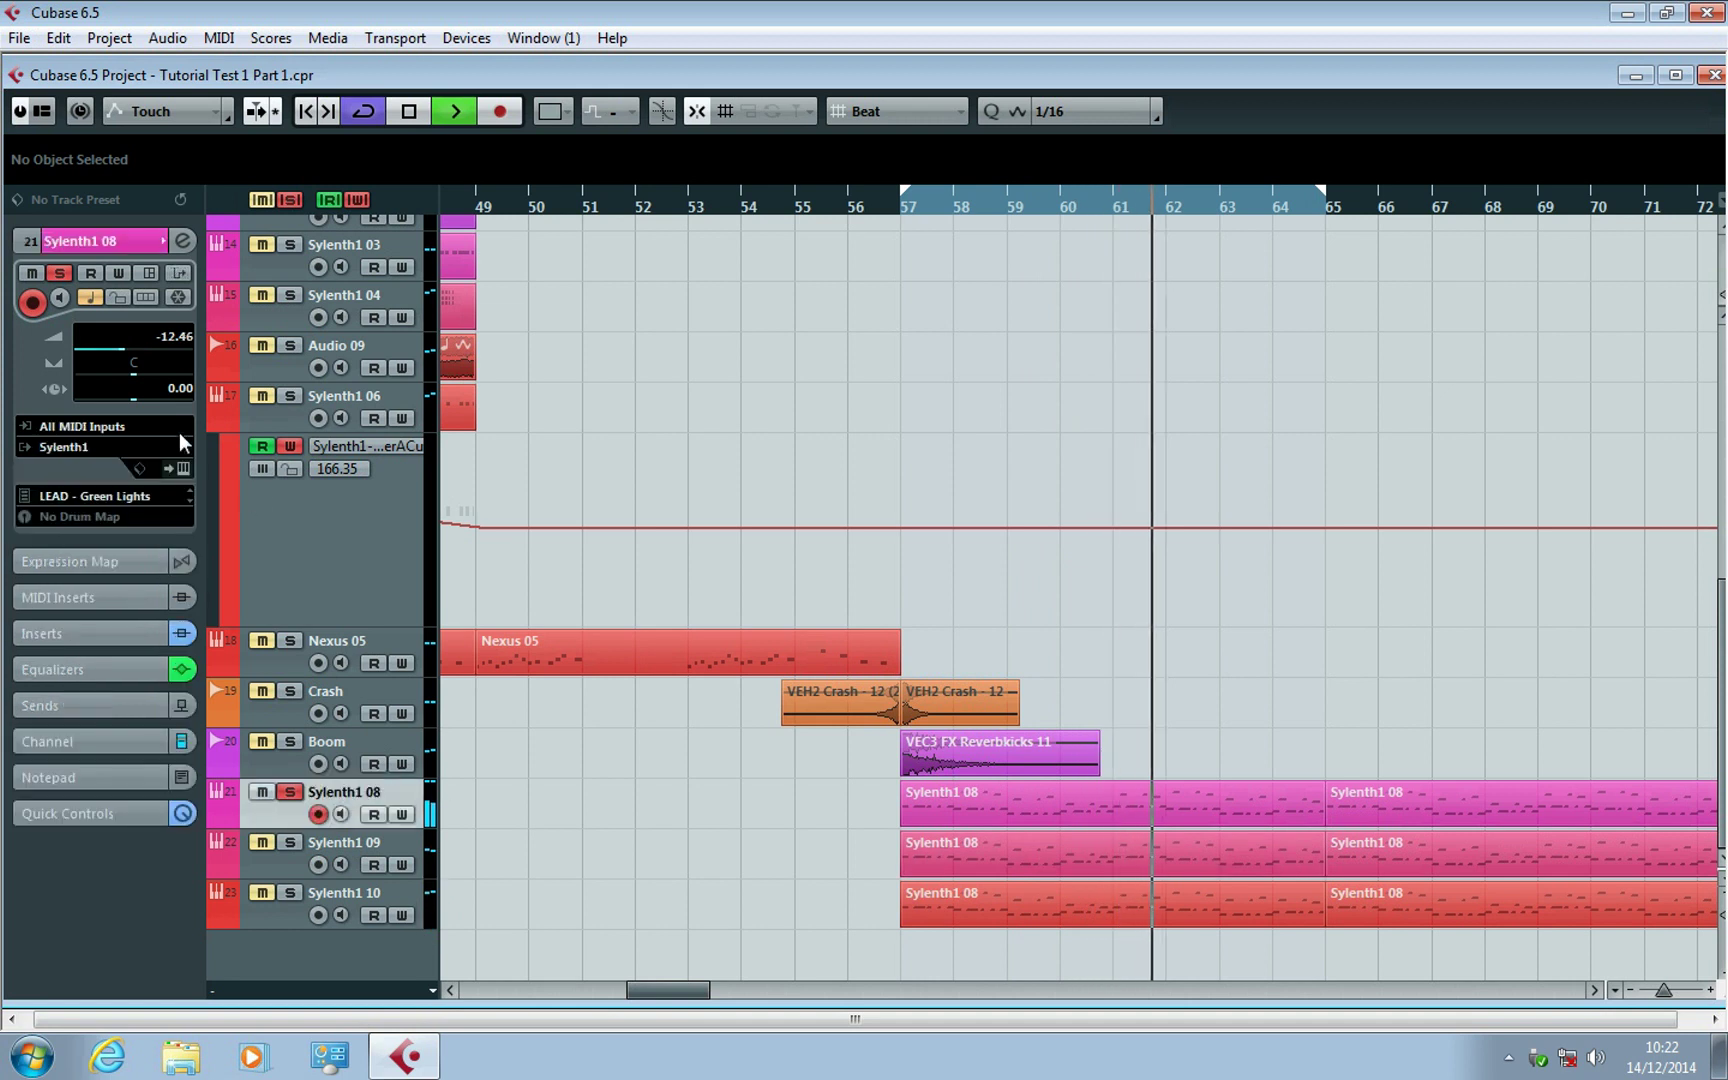
pyautogui.press('space')
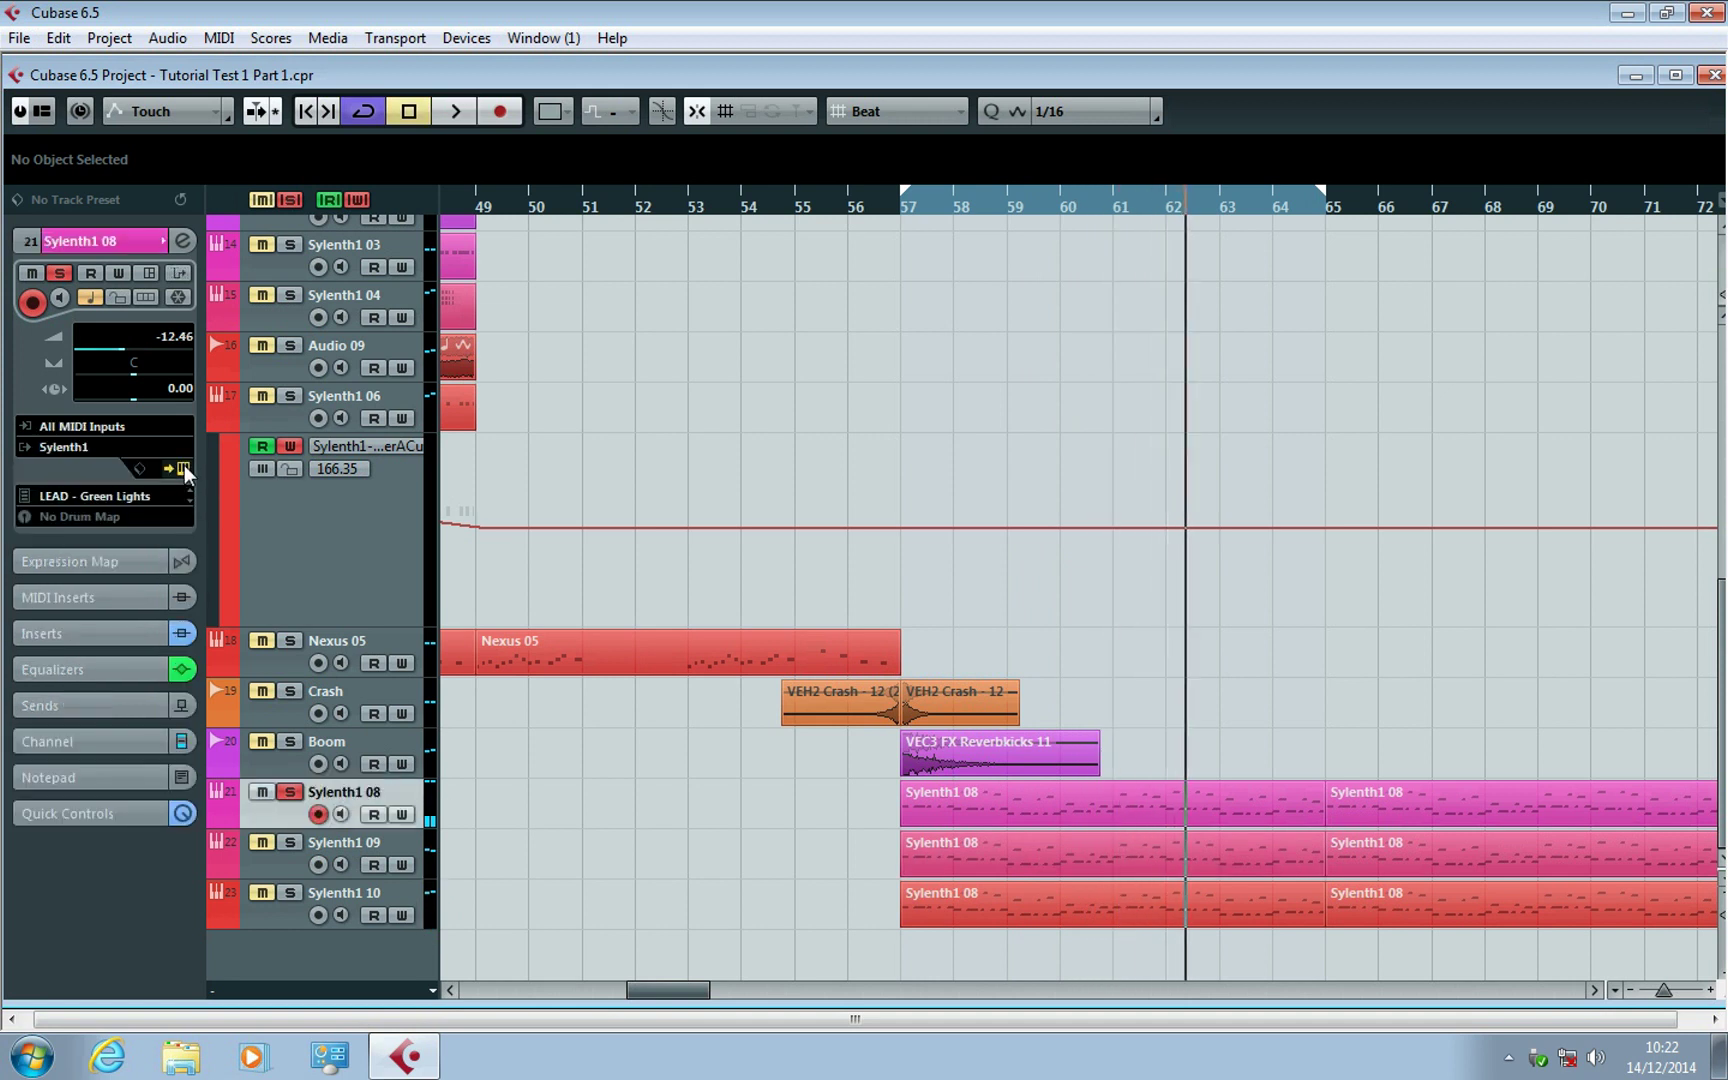
# Enable automation read and write in the Sylenth1 08 synth, record a filter control cutoff move, and show its automation lane.
pyautogui.click(184, 466)
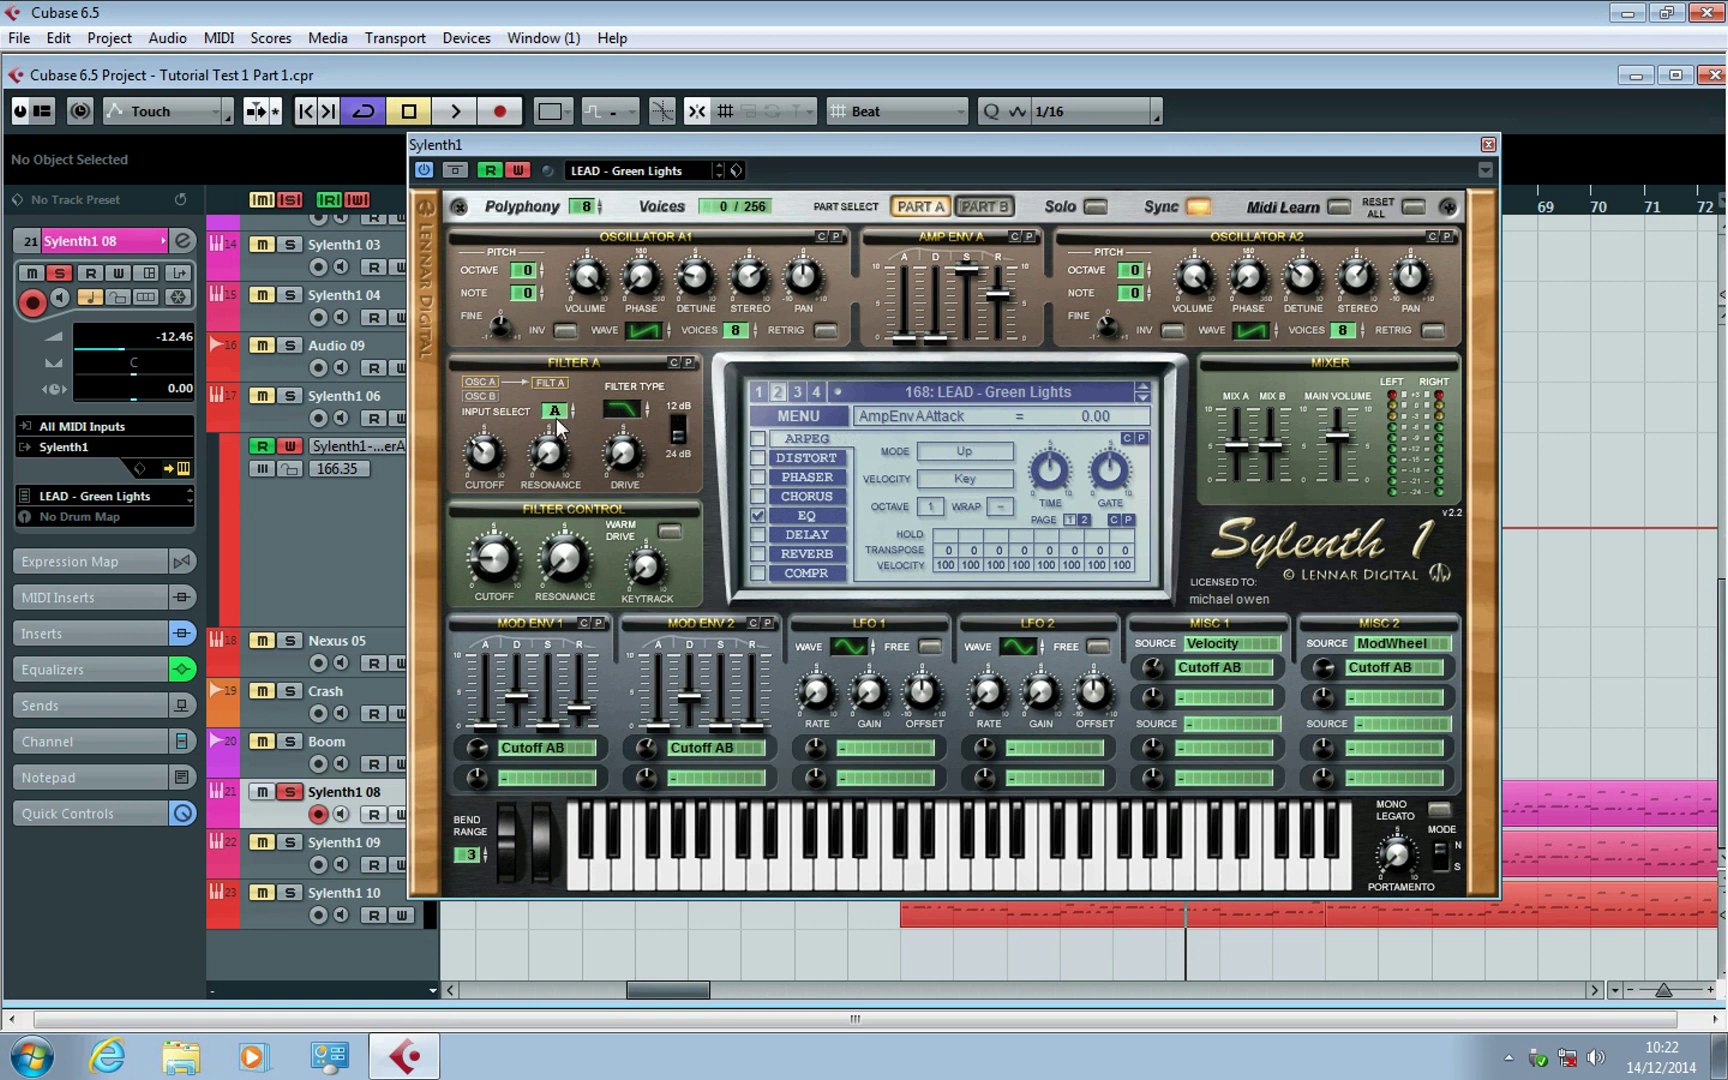
pyautogui.click(1484, 146)
pyautogui.click(216, 817)
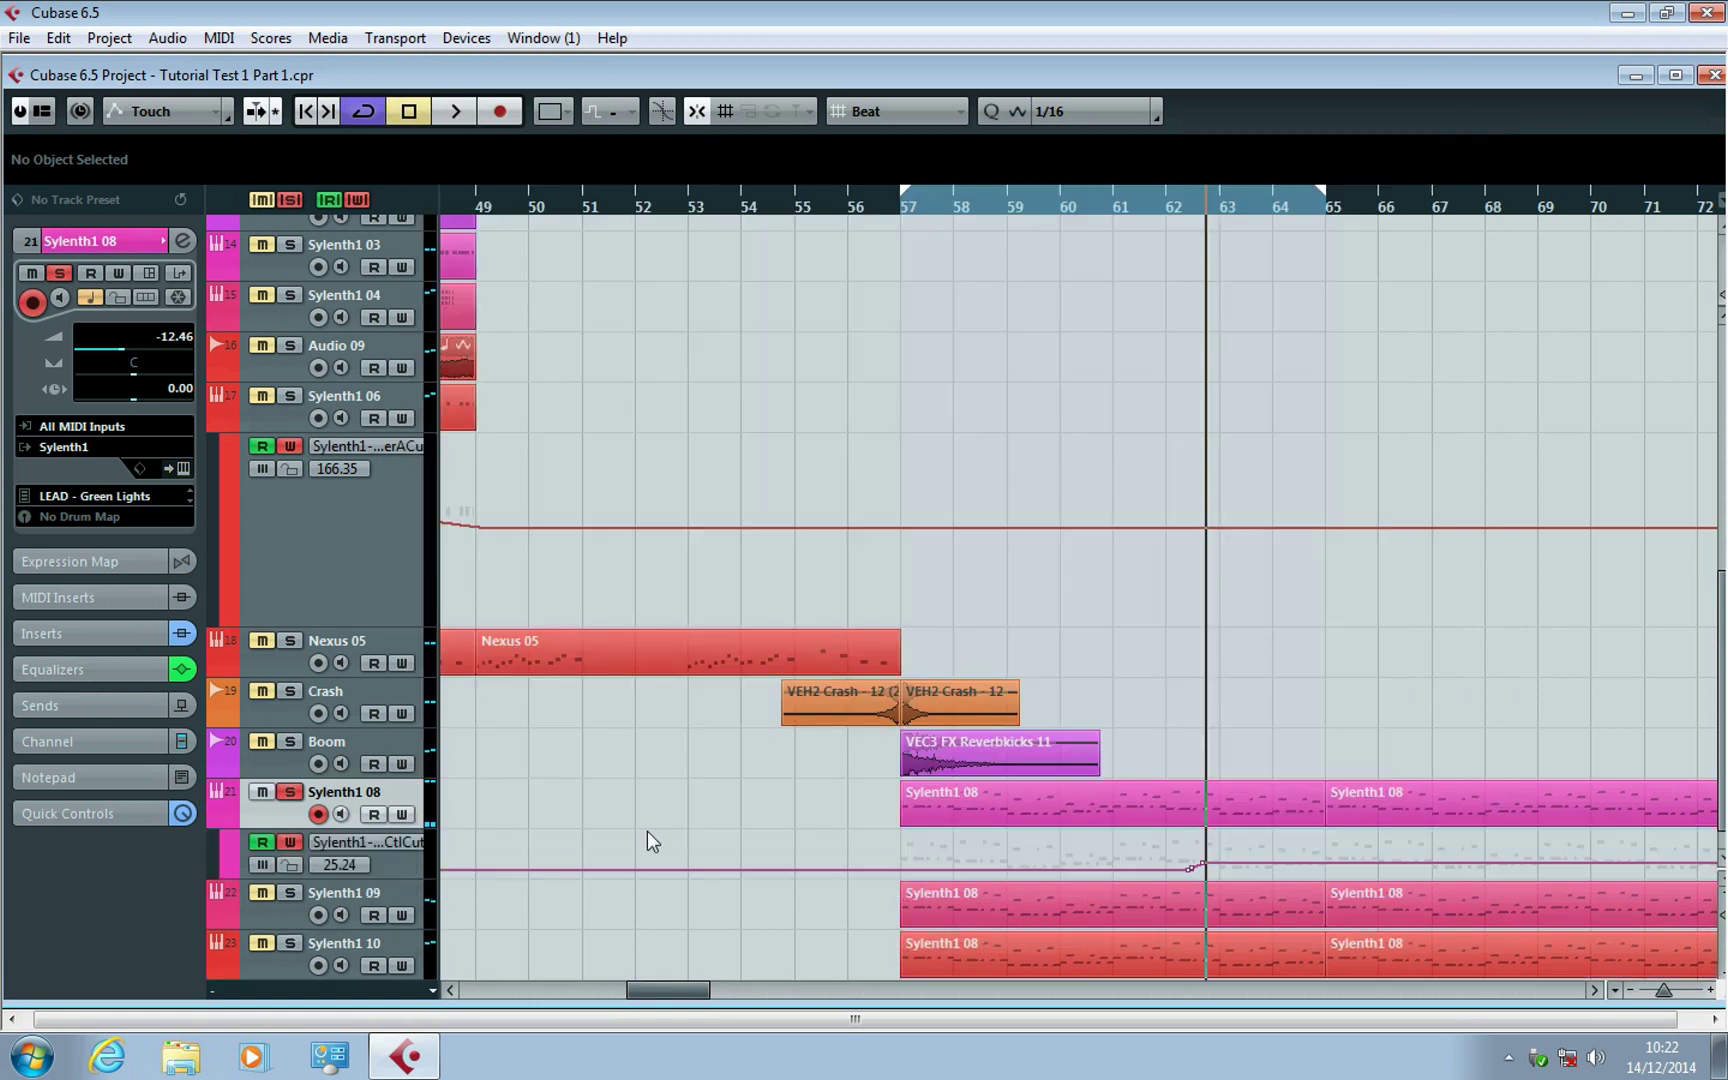
# Delete the recorded cutoff points near bar 62 on Sylenth1 08 and place a cutoff automation point of 8.33 at bar 57.
pyautogui.moveTo(1134, 850); pyautogui.dragTo(1246, 873)
pyautogui.press('Delete')
pyautogui.moveTo(903, 863); pyautogui.dragTo(903, 869)
pyautogui.click(900, 209)
pyautogui.press('space')
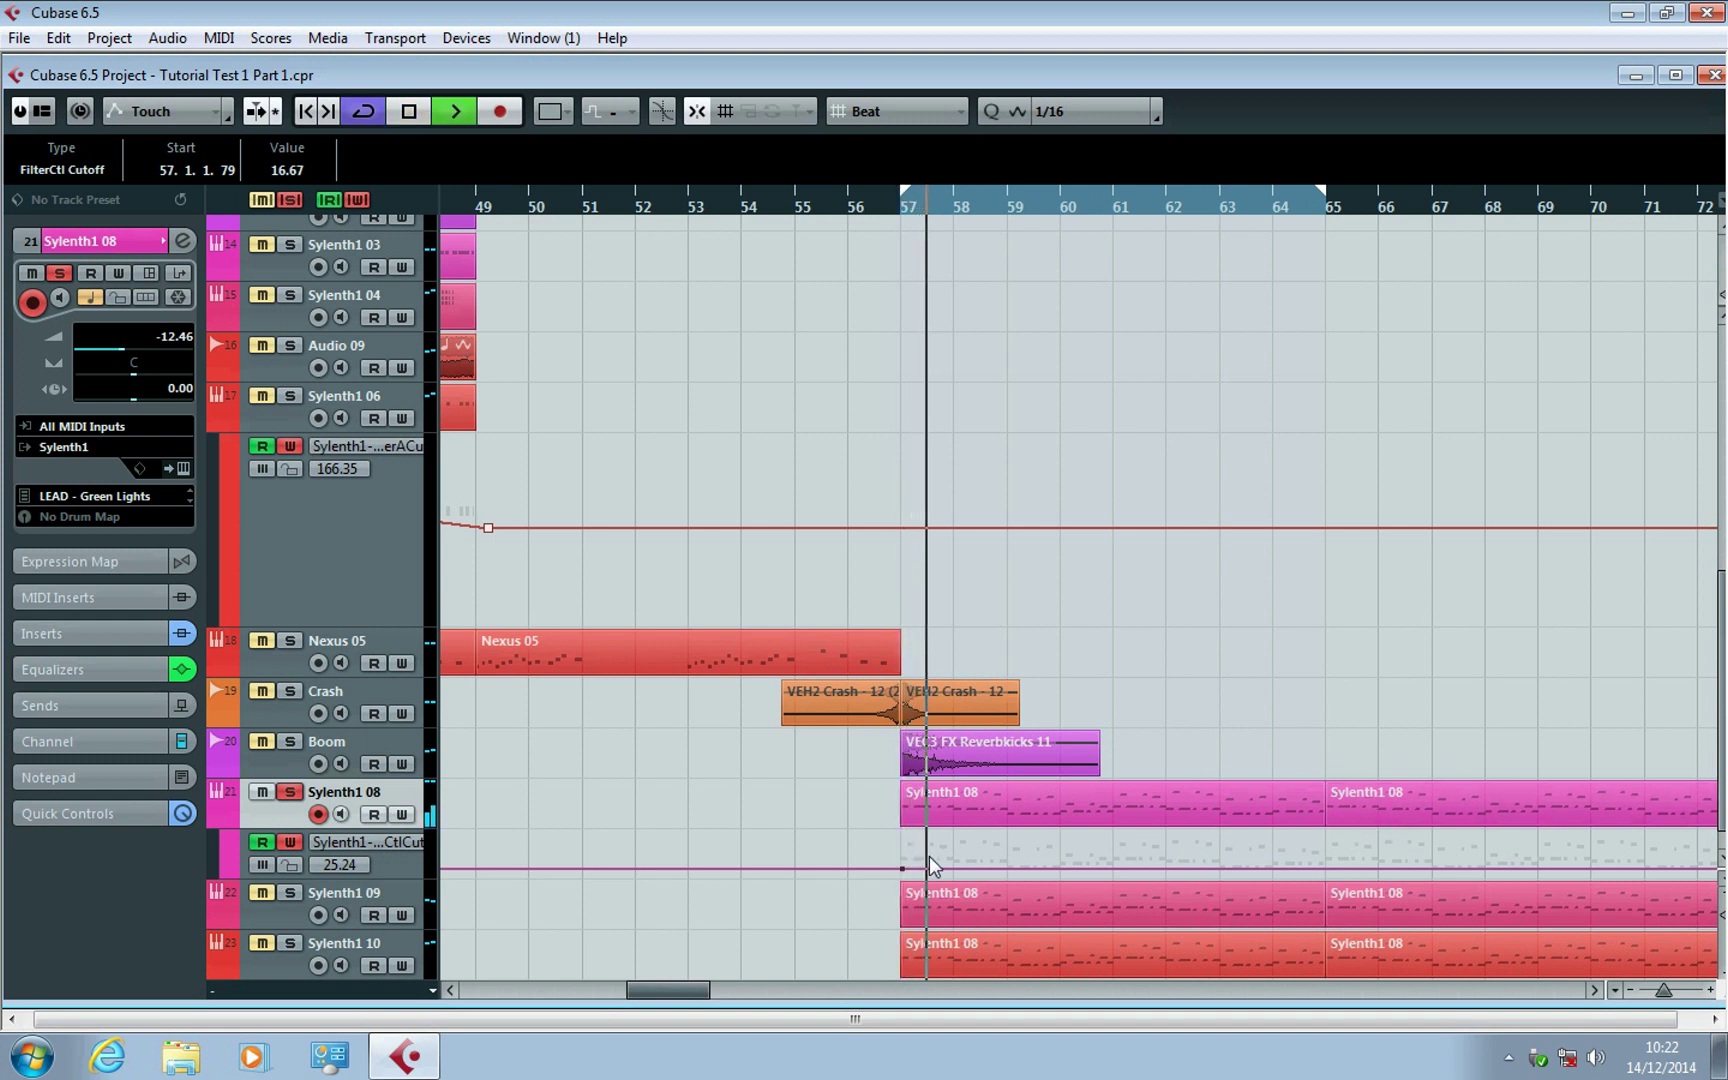
pyautogui.moveTo(899, 869); pyautogui.dragTo(899, 873)
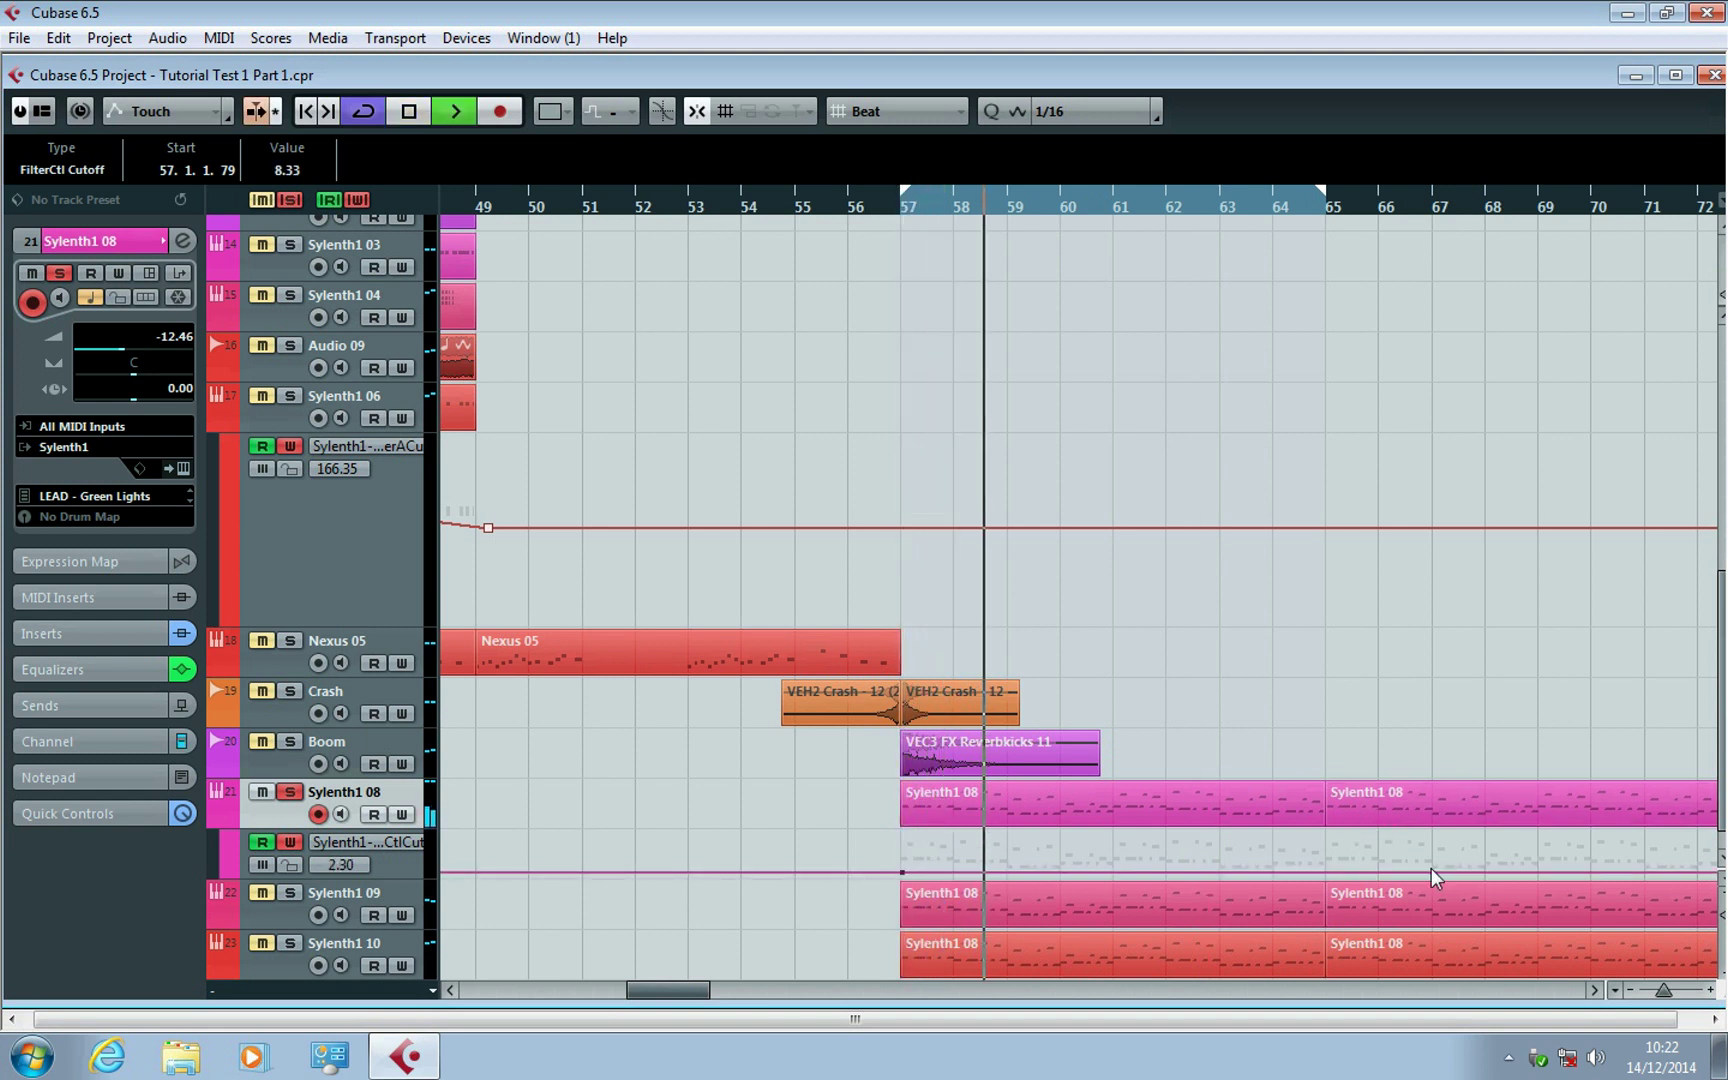
# Add cutoff automation points at bar 65 on Sylenth1 08 and raise the final one to 77.78.
pyautogui.click(1329, 872)
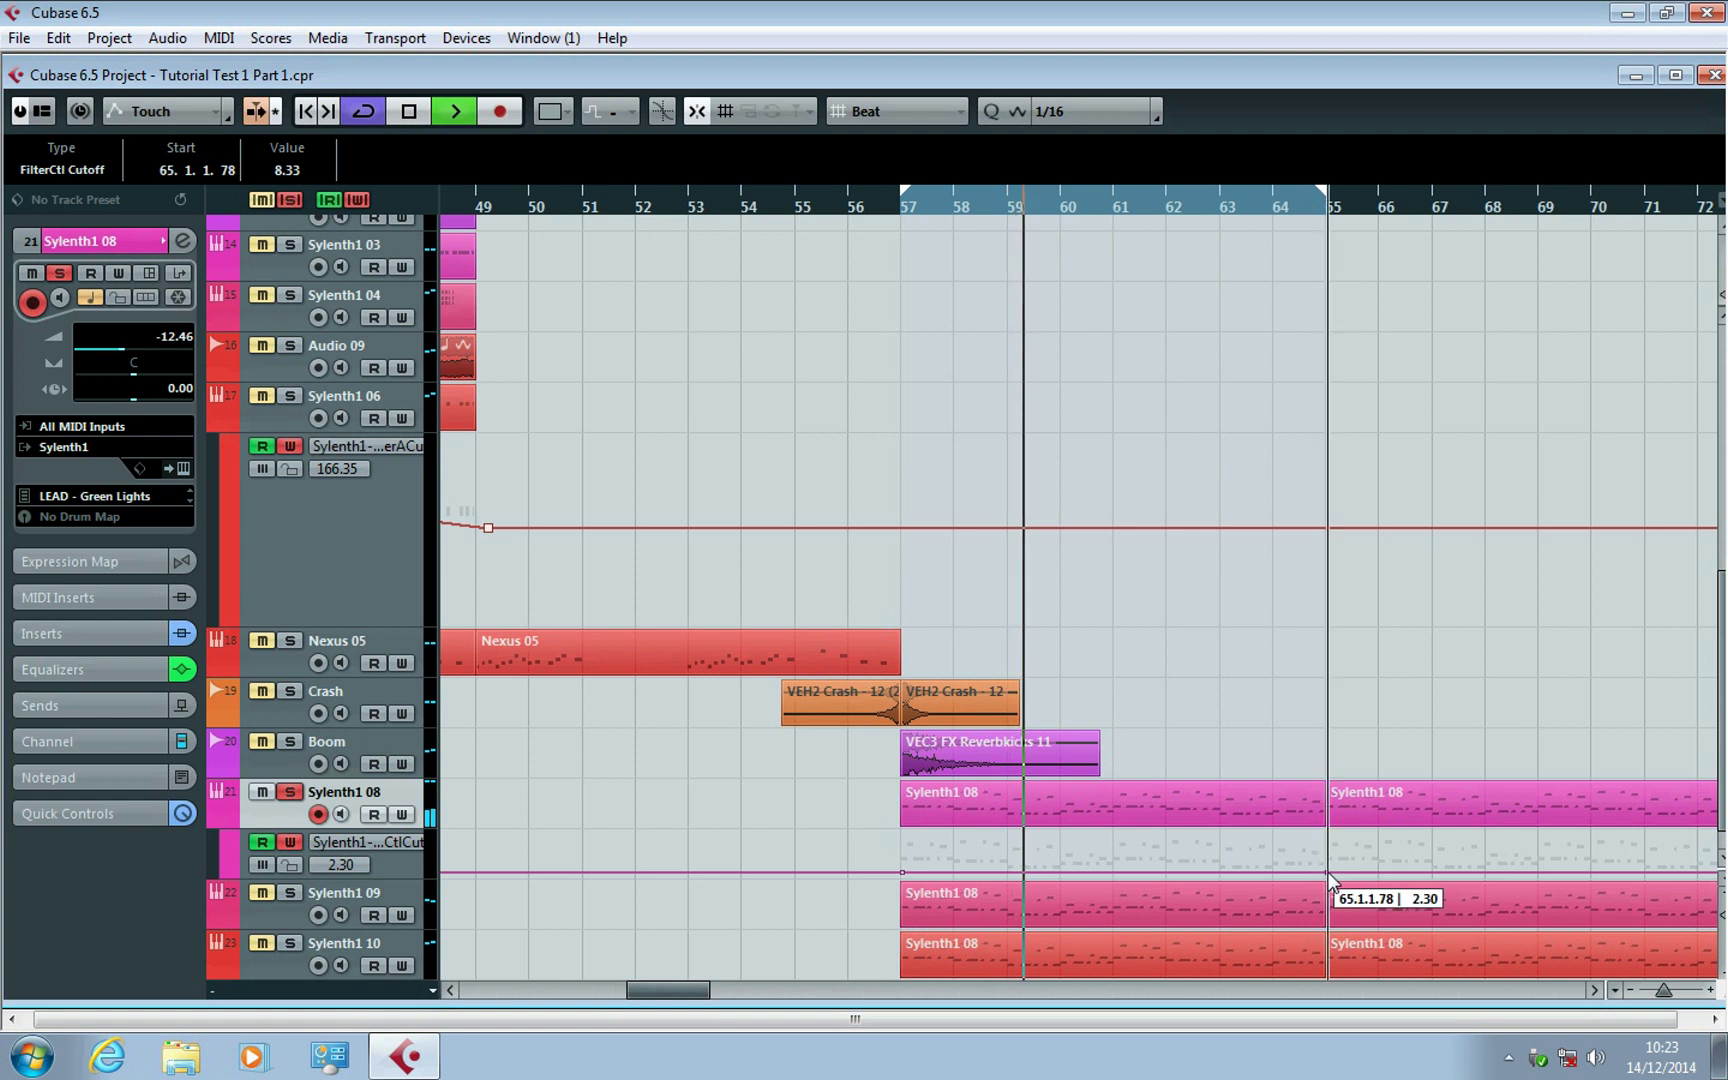
pyautogui.moveTo(1327, 871)
pyautogui.mouseDown()
pyautogui.moveTo(1349, 855)
pyautogui.moveTo(1329, 851)
pyautogui.mouseUp()
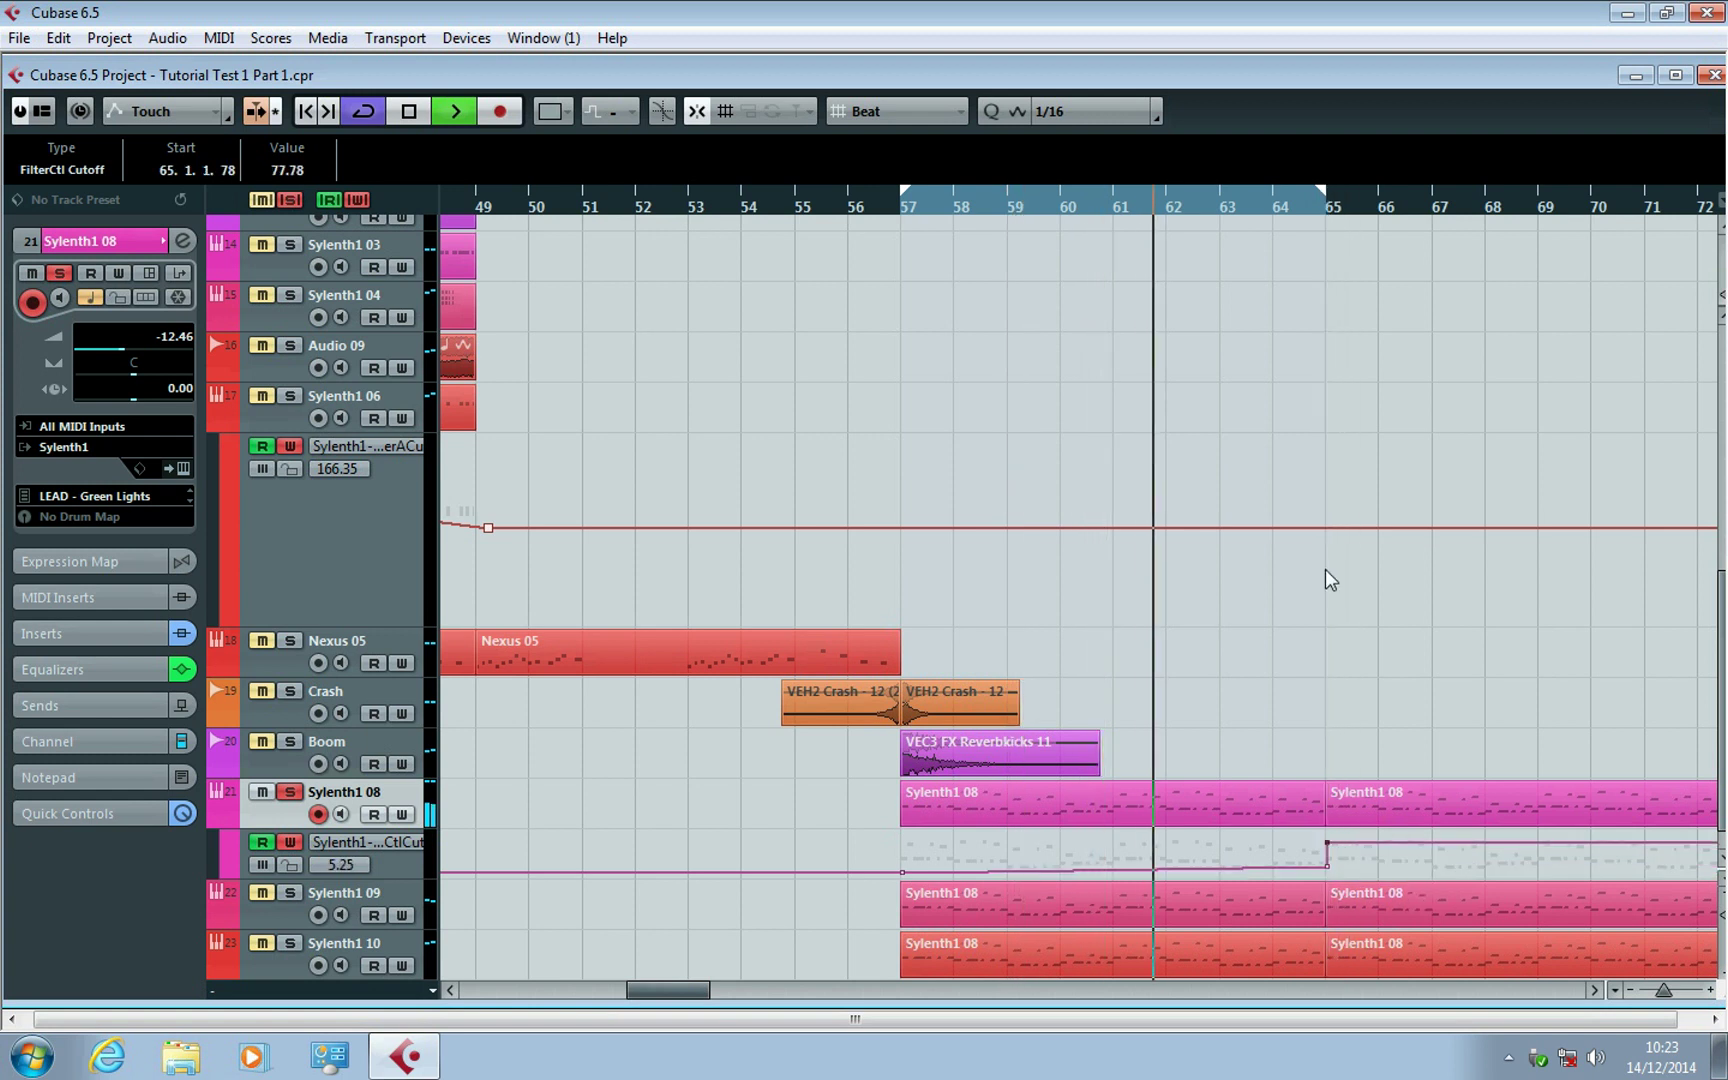
# Extend the loop range's end from bar 65 to bar 73 and play from just before bar 65.
pyautogui.scroll(-1, 1326, 570)
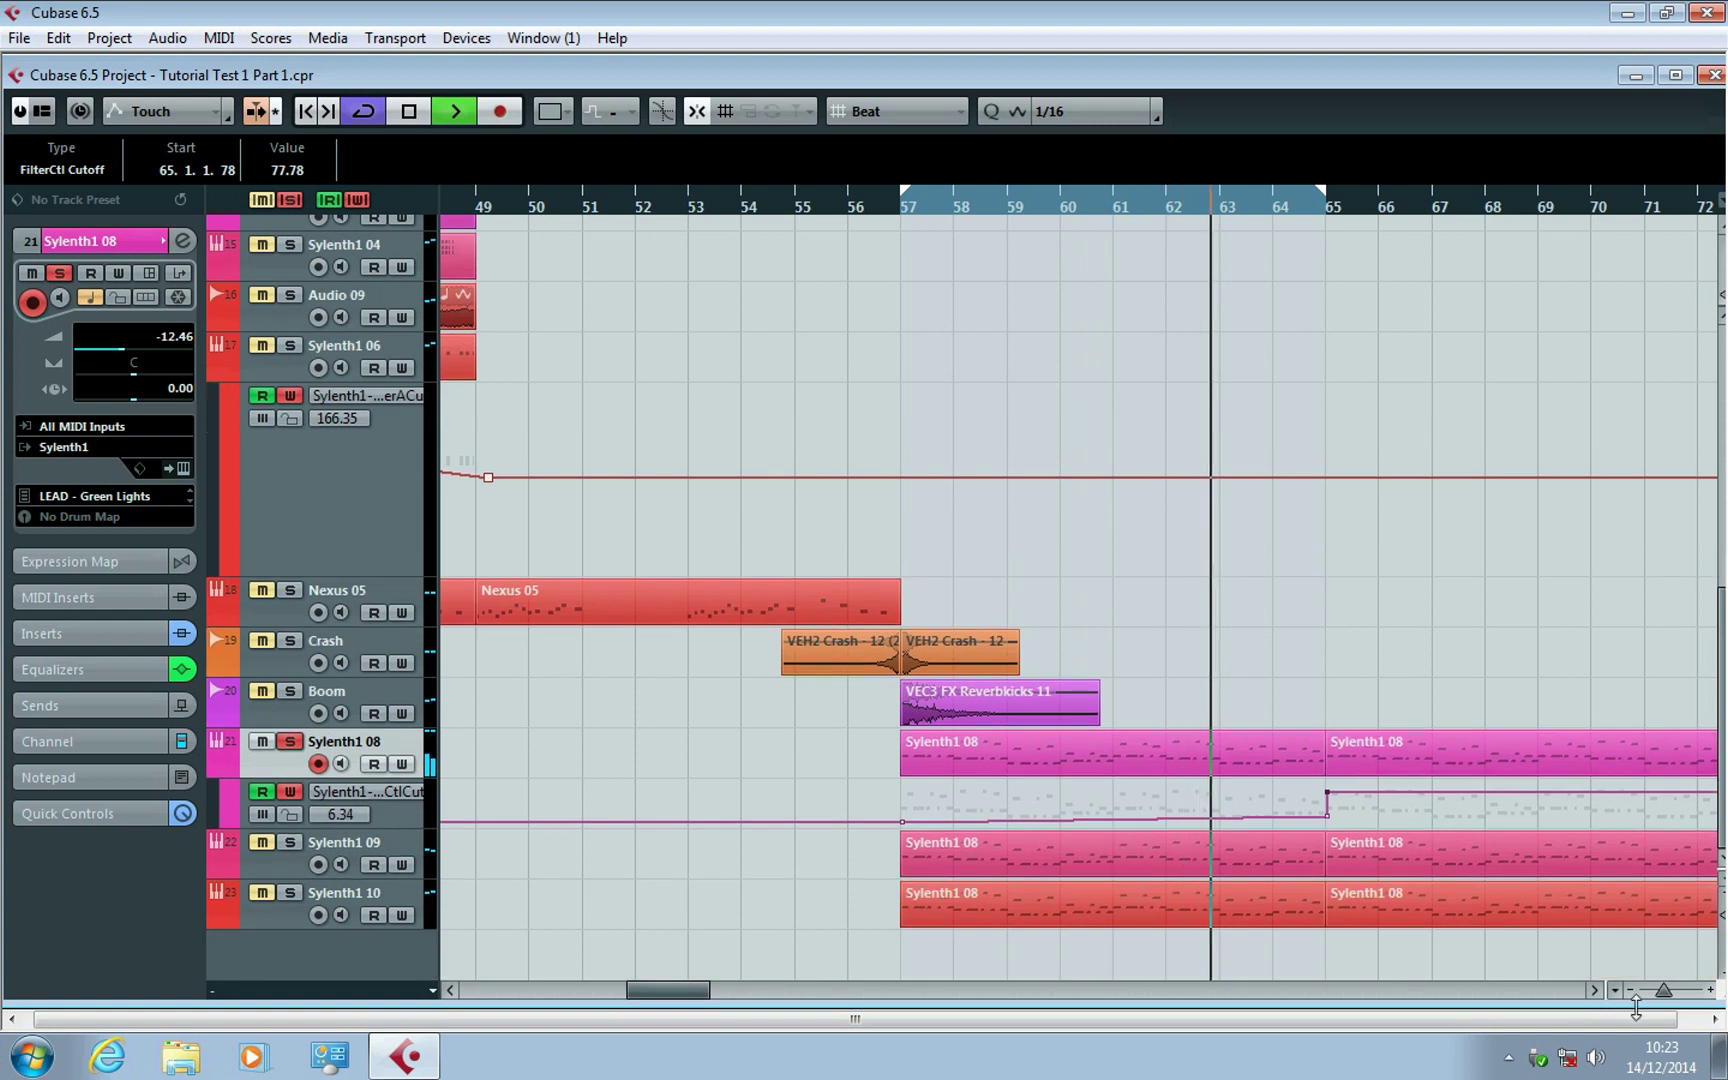
pyautogui.click(1597, 992)
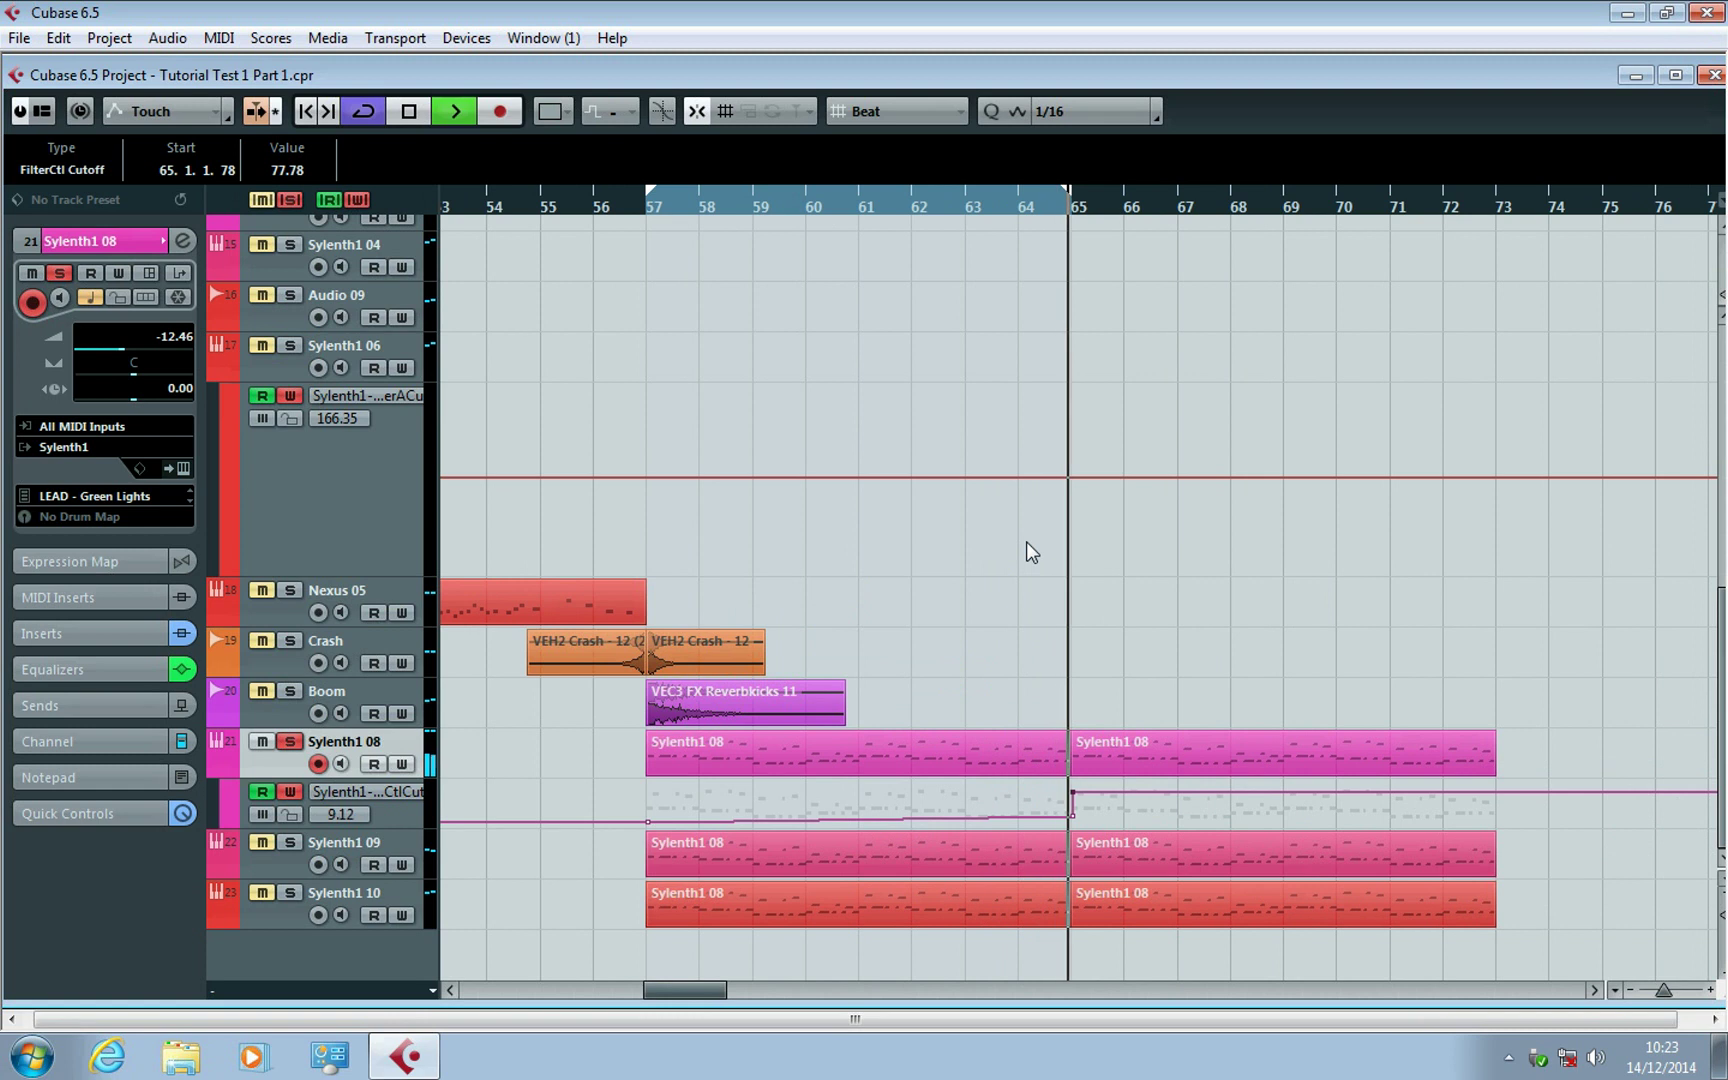
pyautogui.moveTo(1068, 198); pyautogui.dragTo(1490, 258)
pyautogui.click(1062, 200)
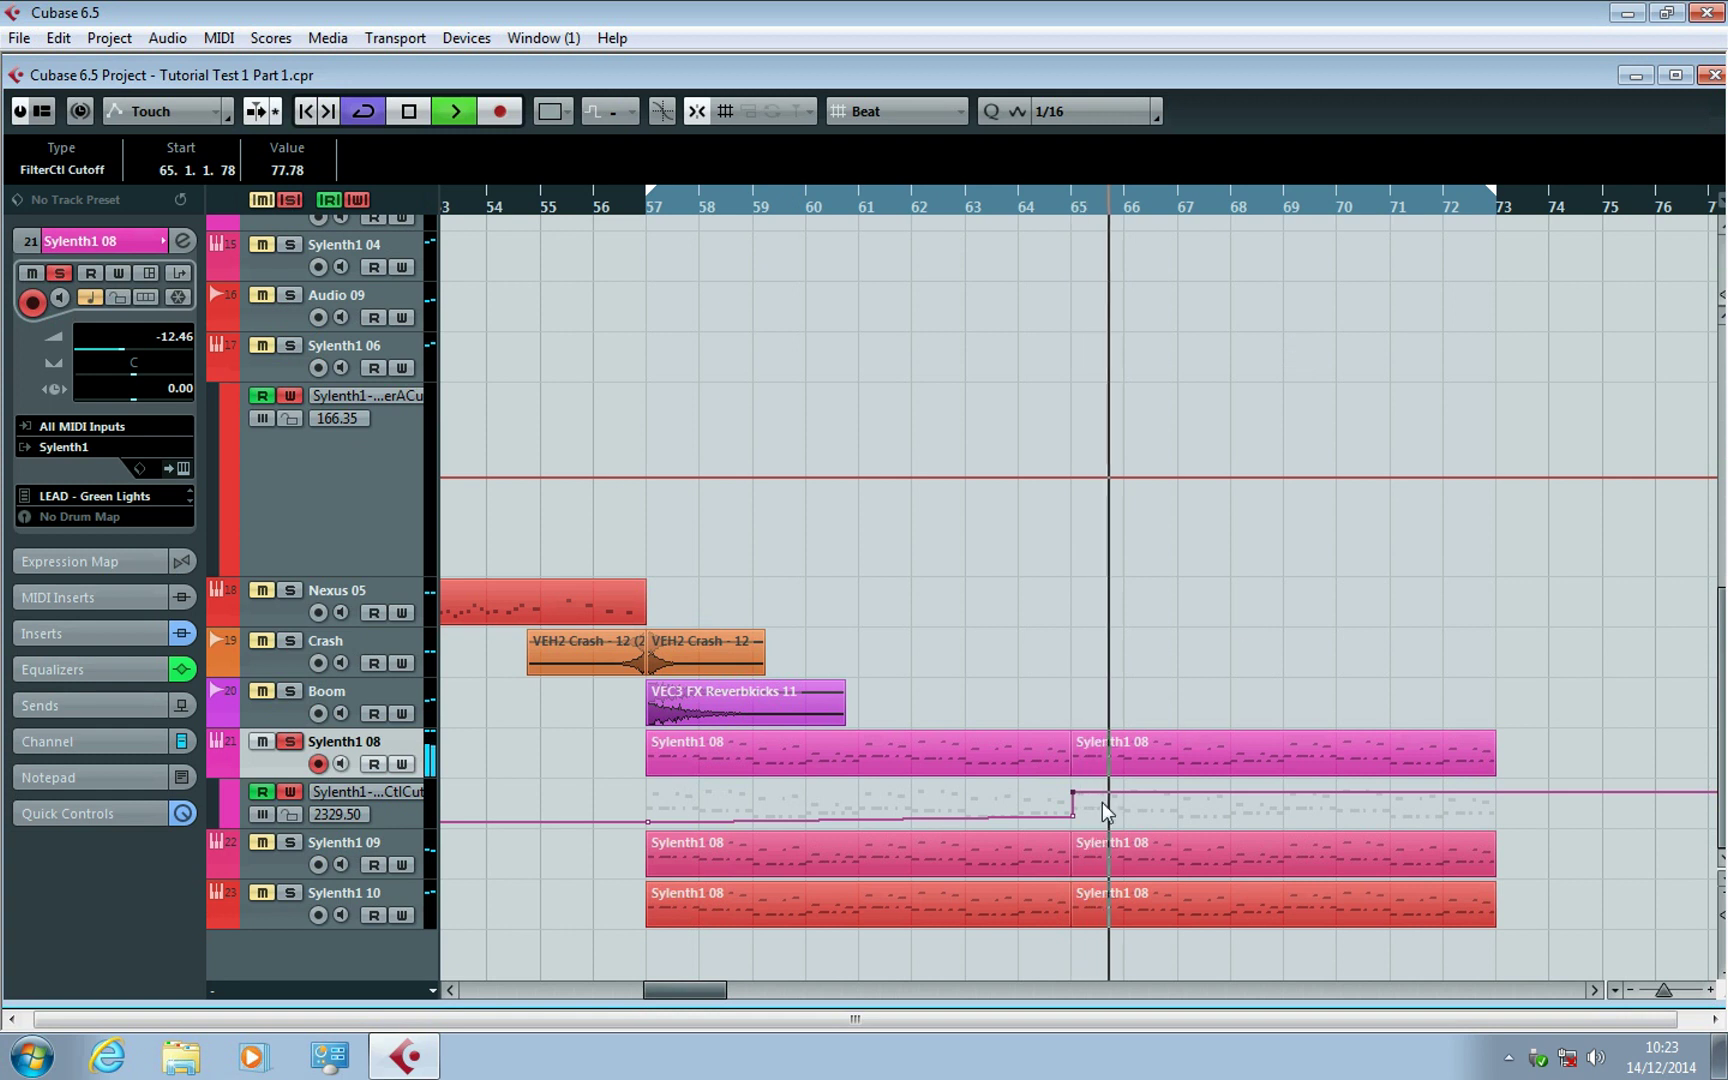
# Reshape the Sylenth1 08 cutoff automation with a 38.89 point at 64.2.1 that ramps up to a higher point at bar 65, and stop playback.
pyautogui.moveTo(1070, 792); pyautogui.dragTo(1030, 809)
pyautogui.click(923, 242)
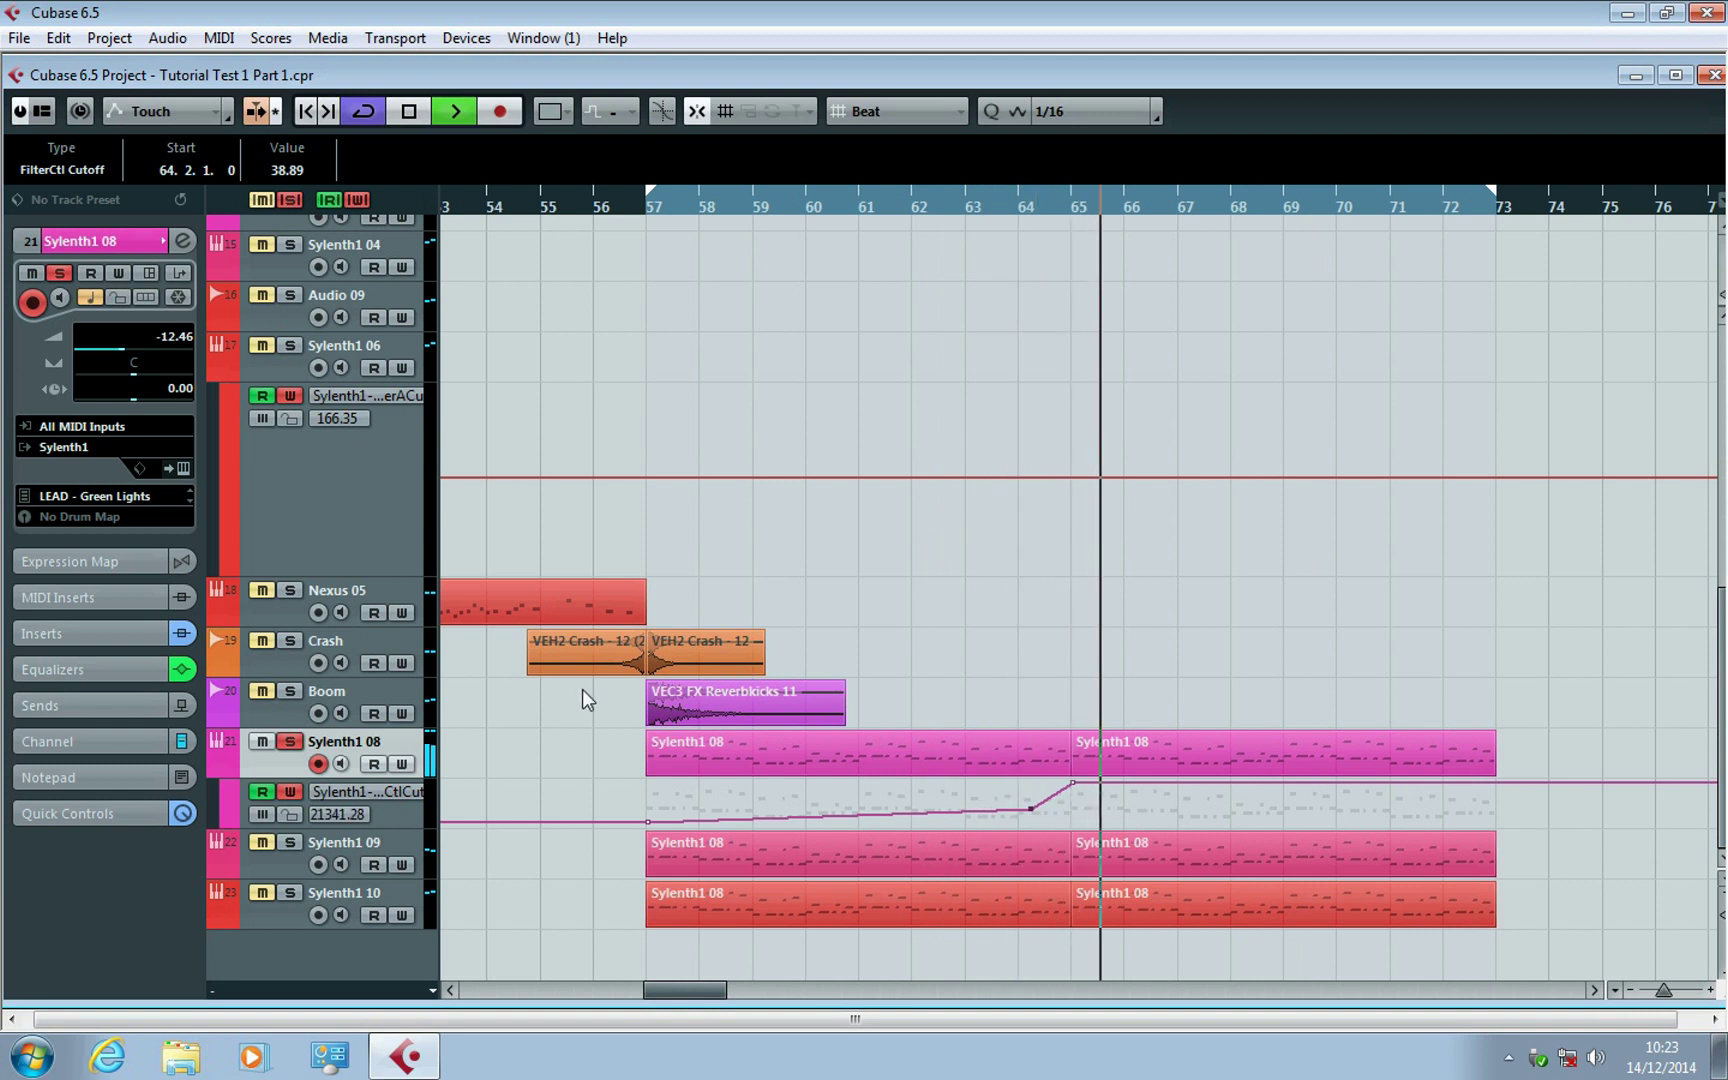
pyautogui.scroll(6, 768, 390)
pyautogui.press('space')
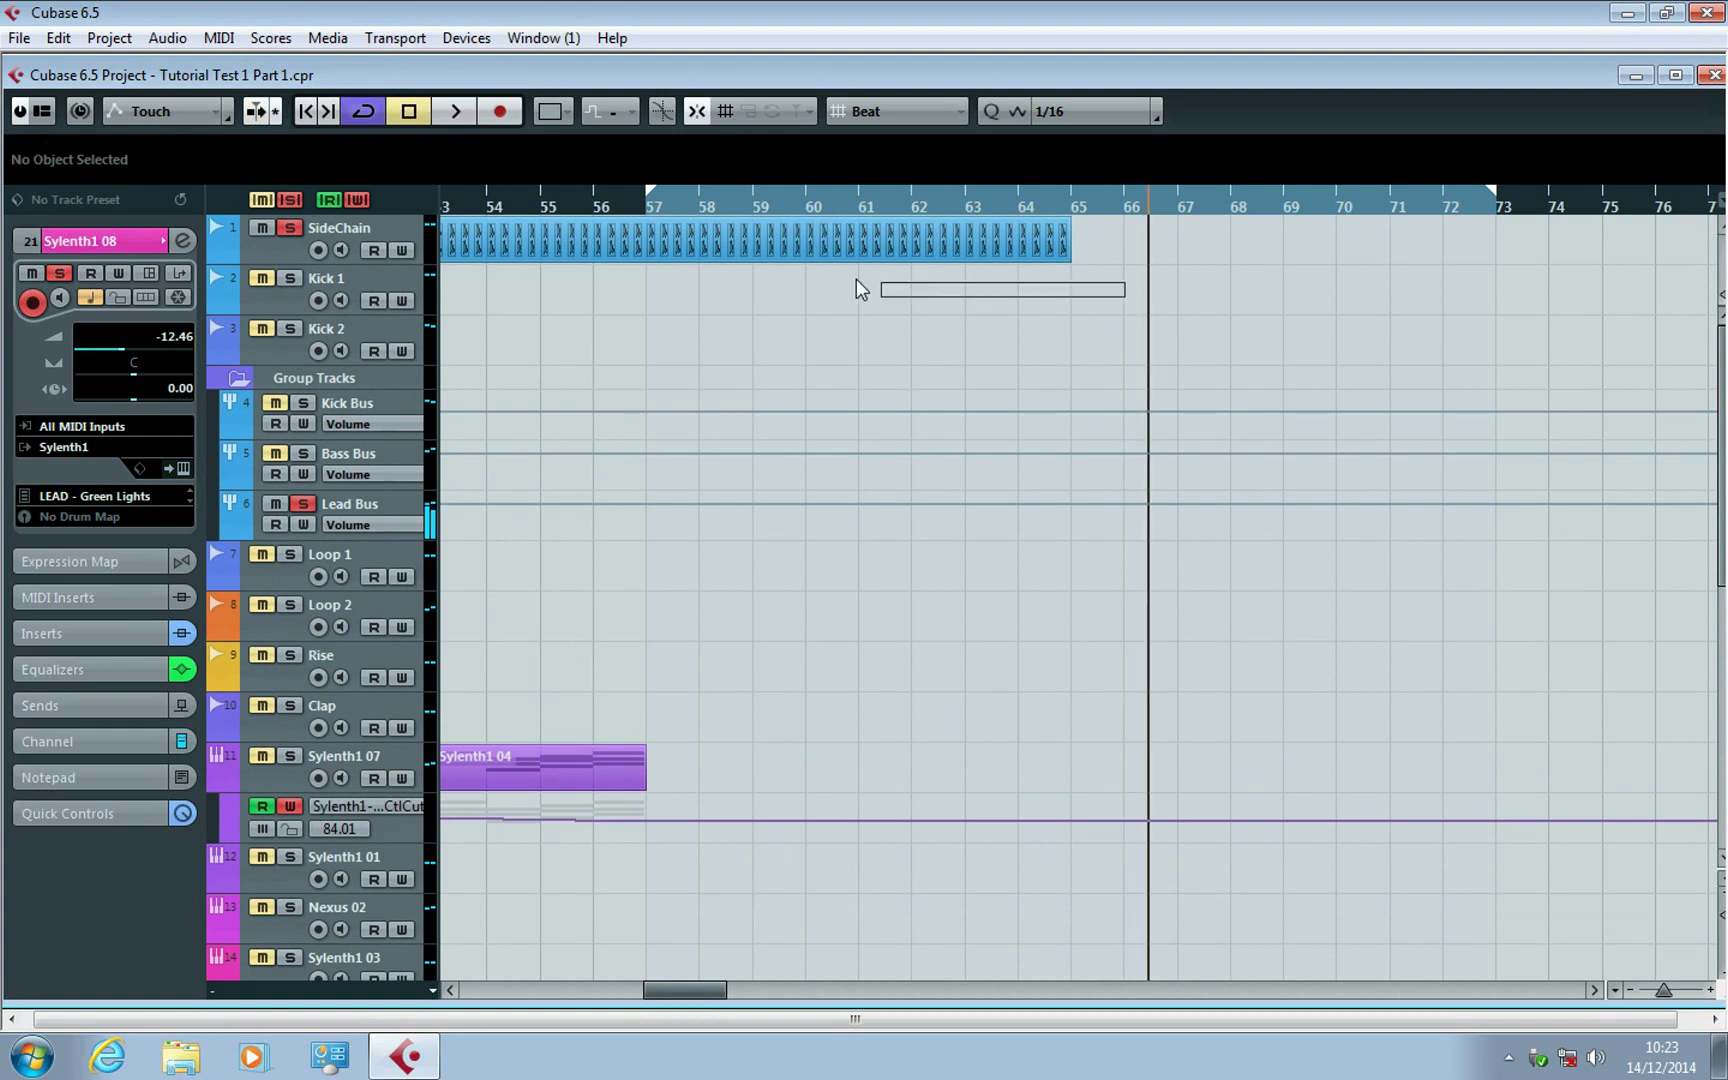
# Copy the 16-bar SideChain clip so that the duplicate starts at bar 65.
pyautogui.click(708, 253)
pyautogui.moveTo(714, 262); pyautogui.dragTo(1562, 259)
pyautogui.scroll(-6, 819, 366)
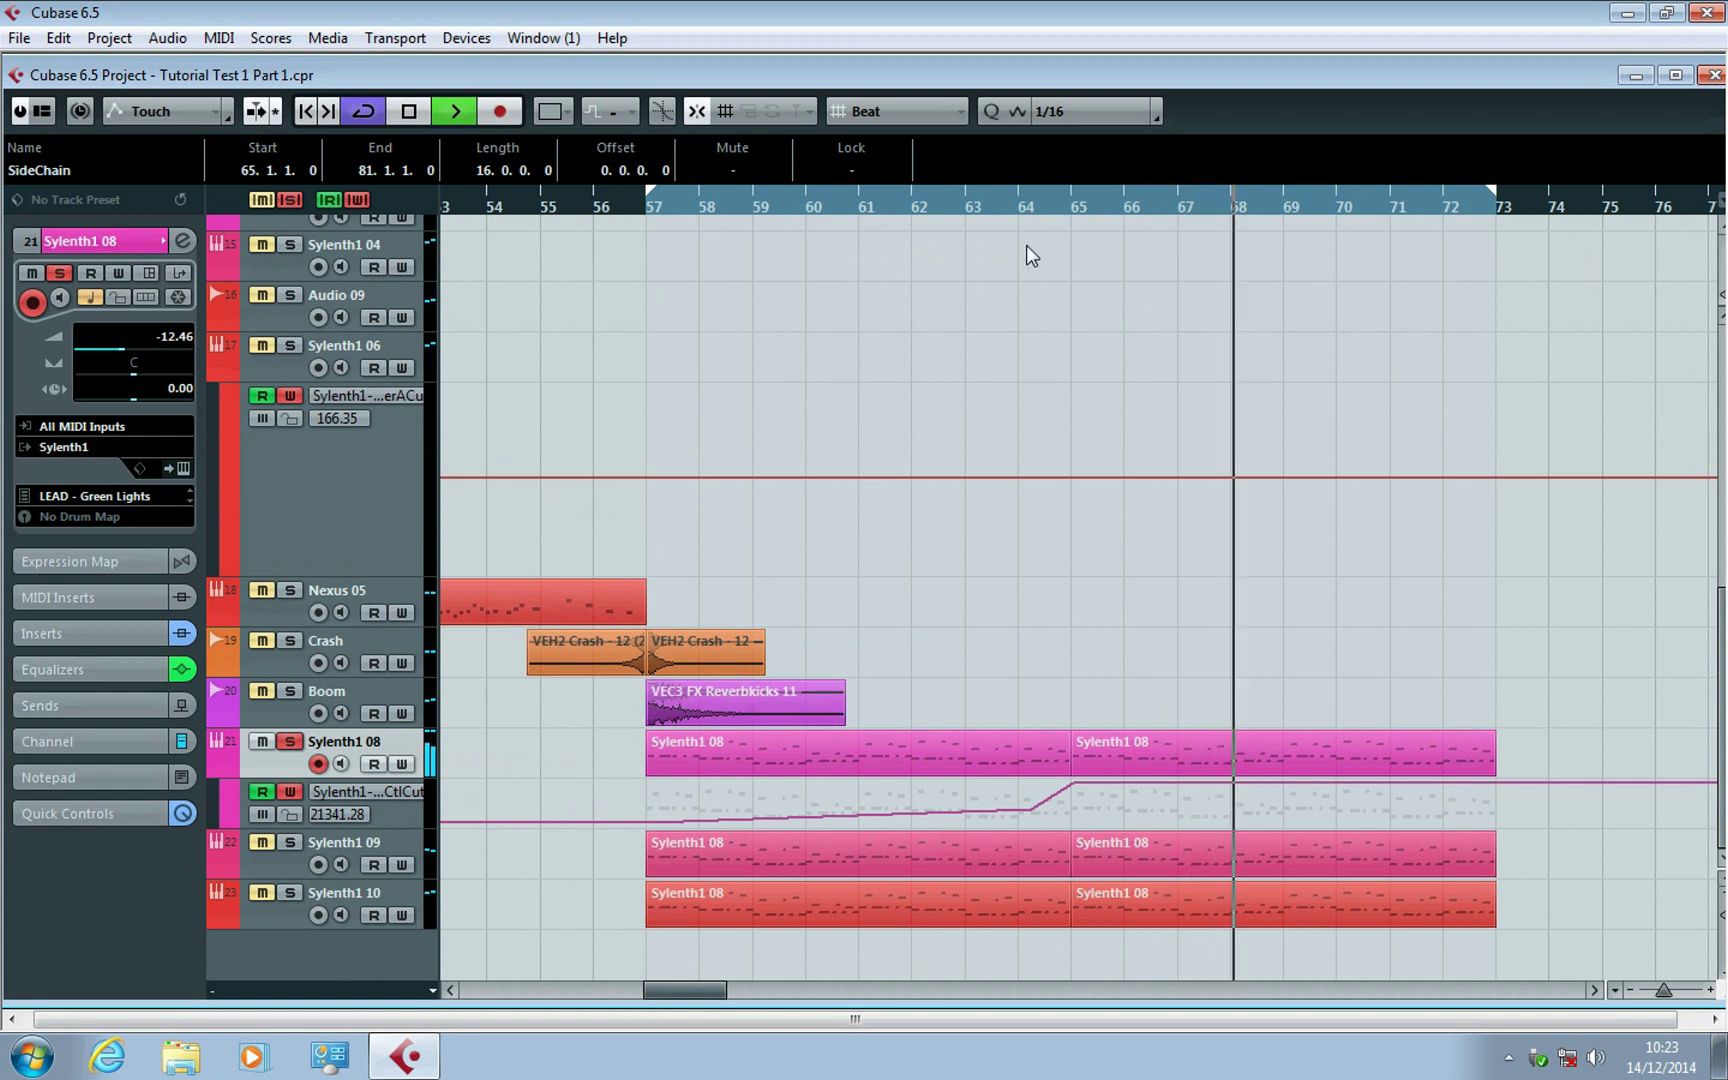
# Play Sylenth1 09 from shortly after bar 64 and inspect the settings of its LD - Pulsating Trance patch.
pyautogui.click(1032, 208)
pyautogui.press('space')
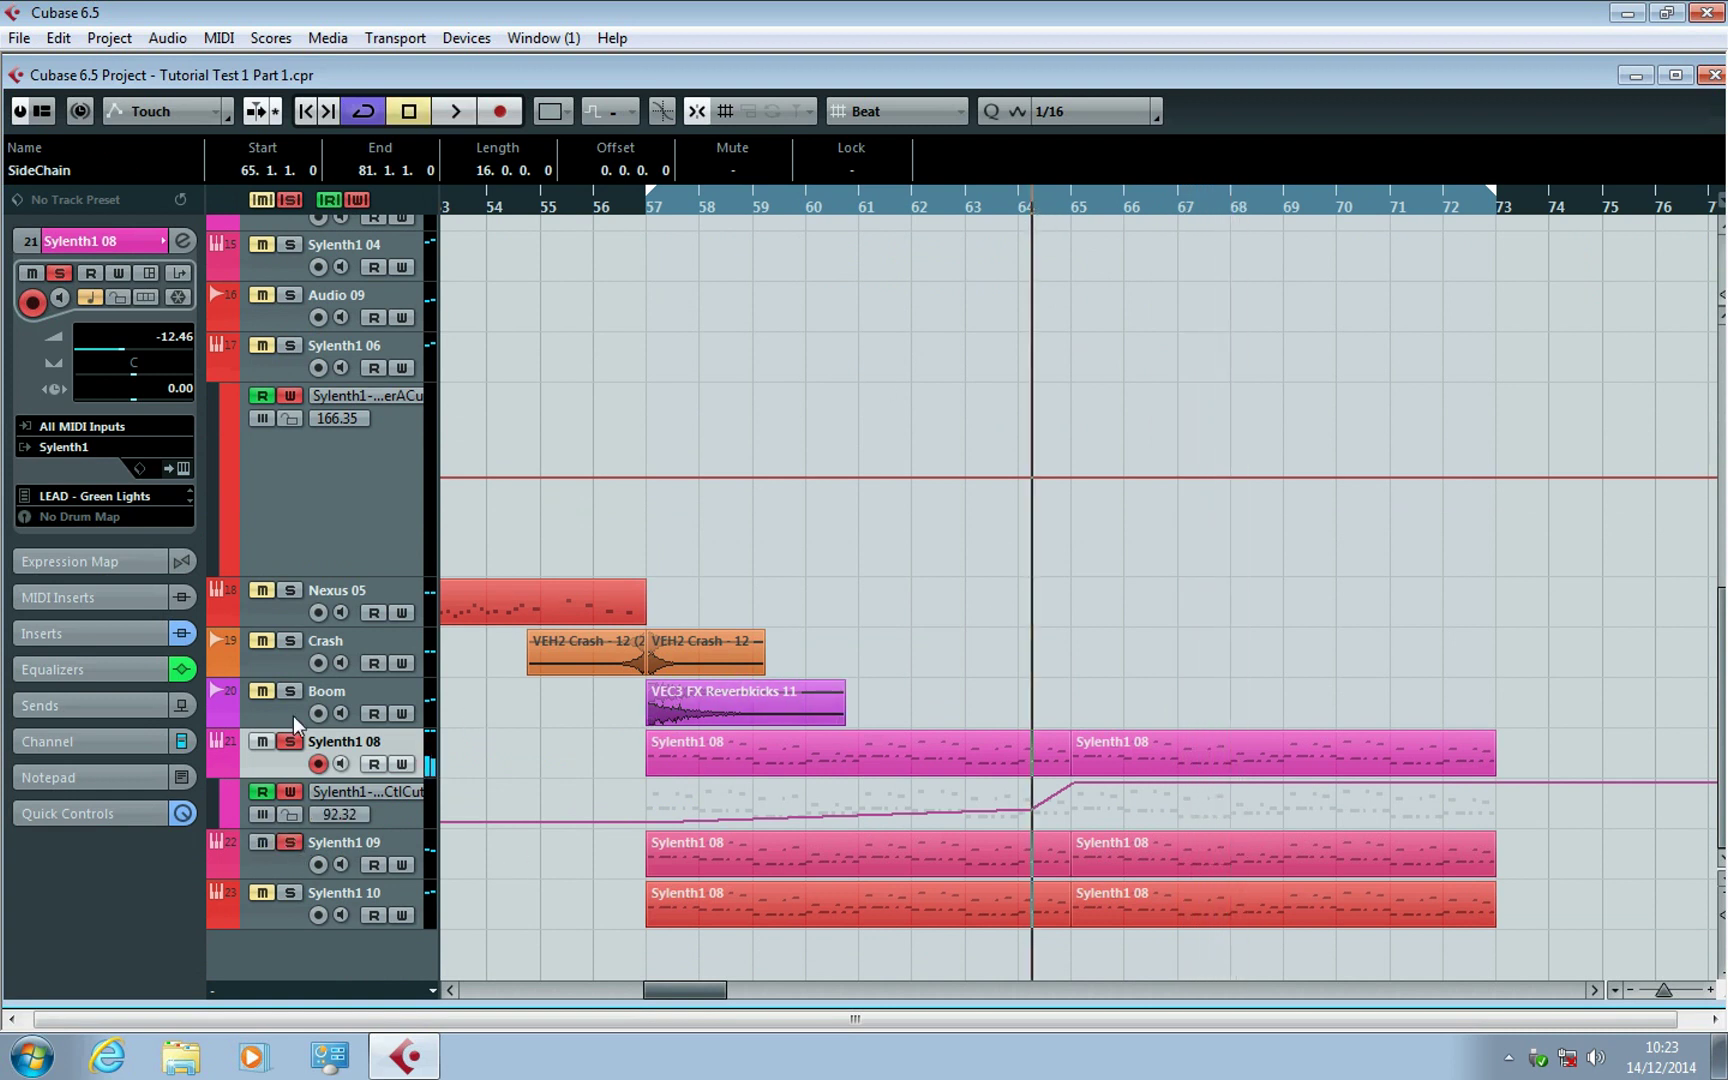
pyautogui.click(317, 862)
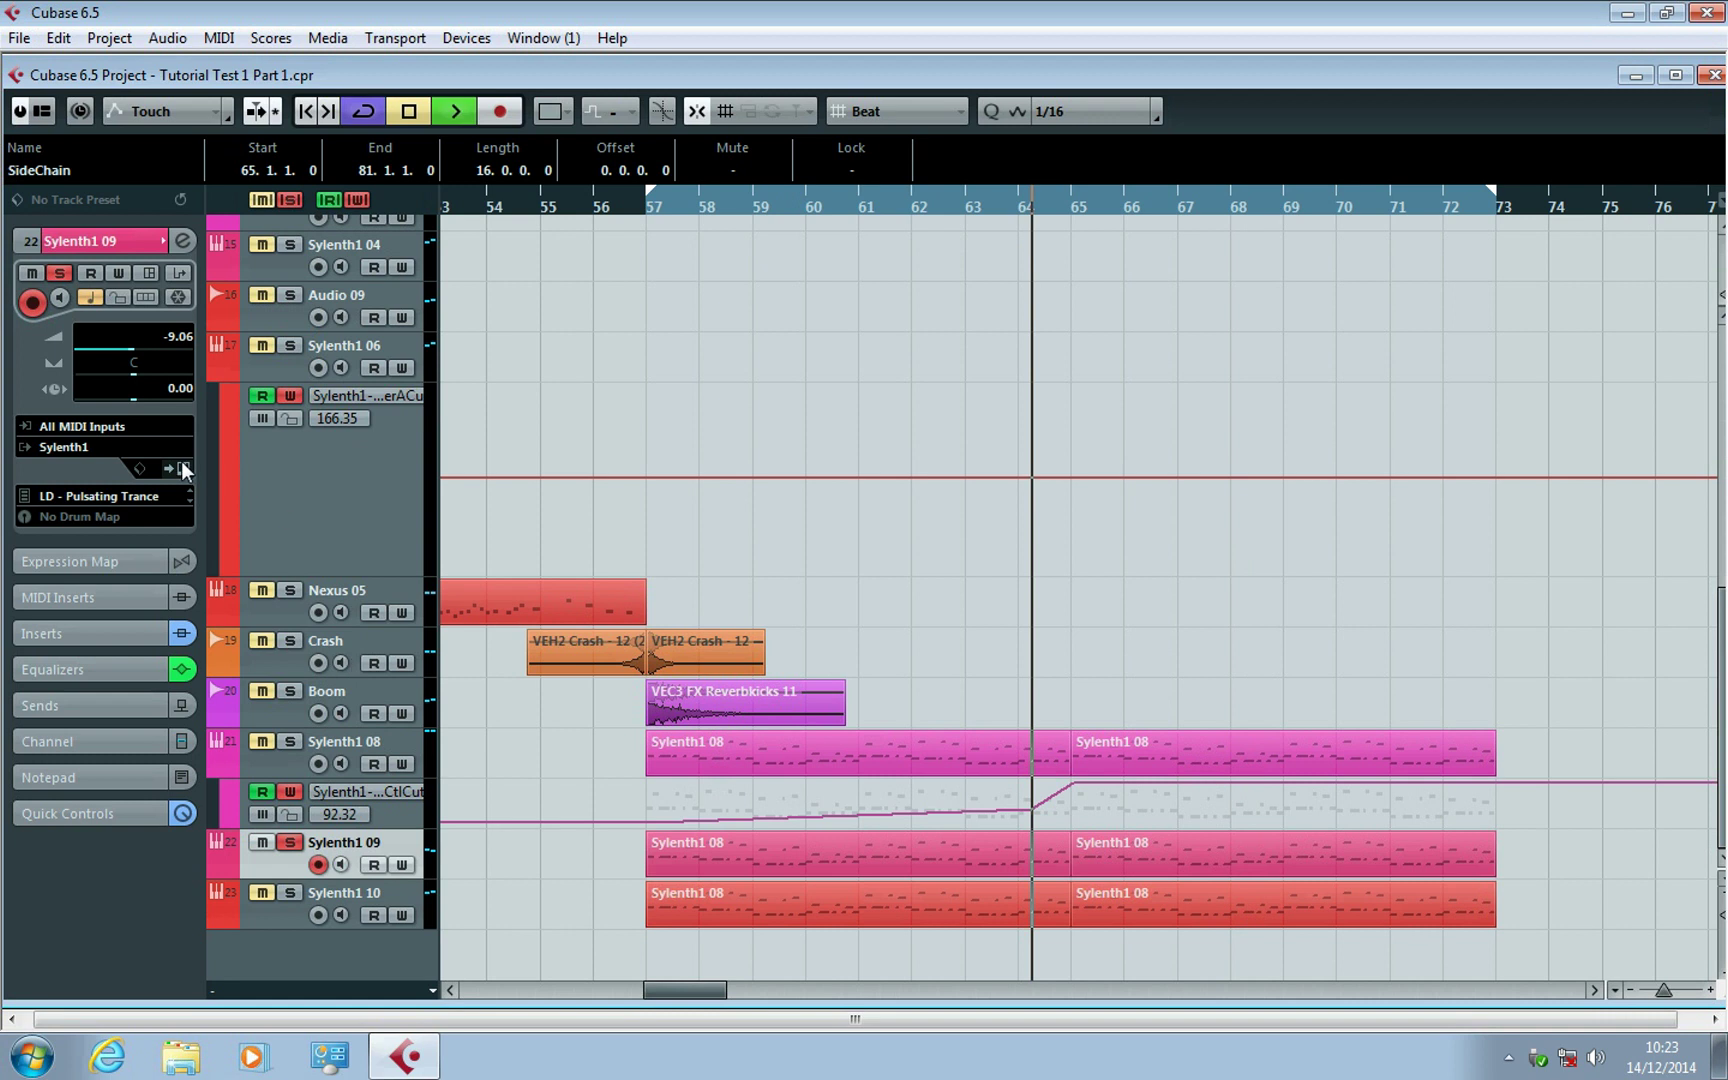
pyautogui.click(184, 466)
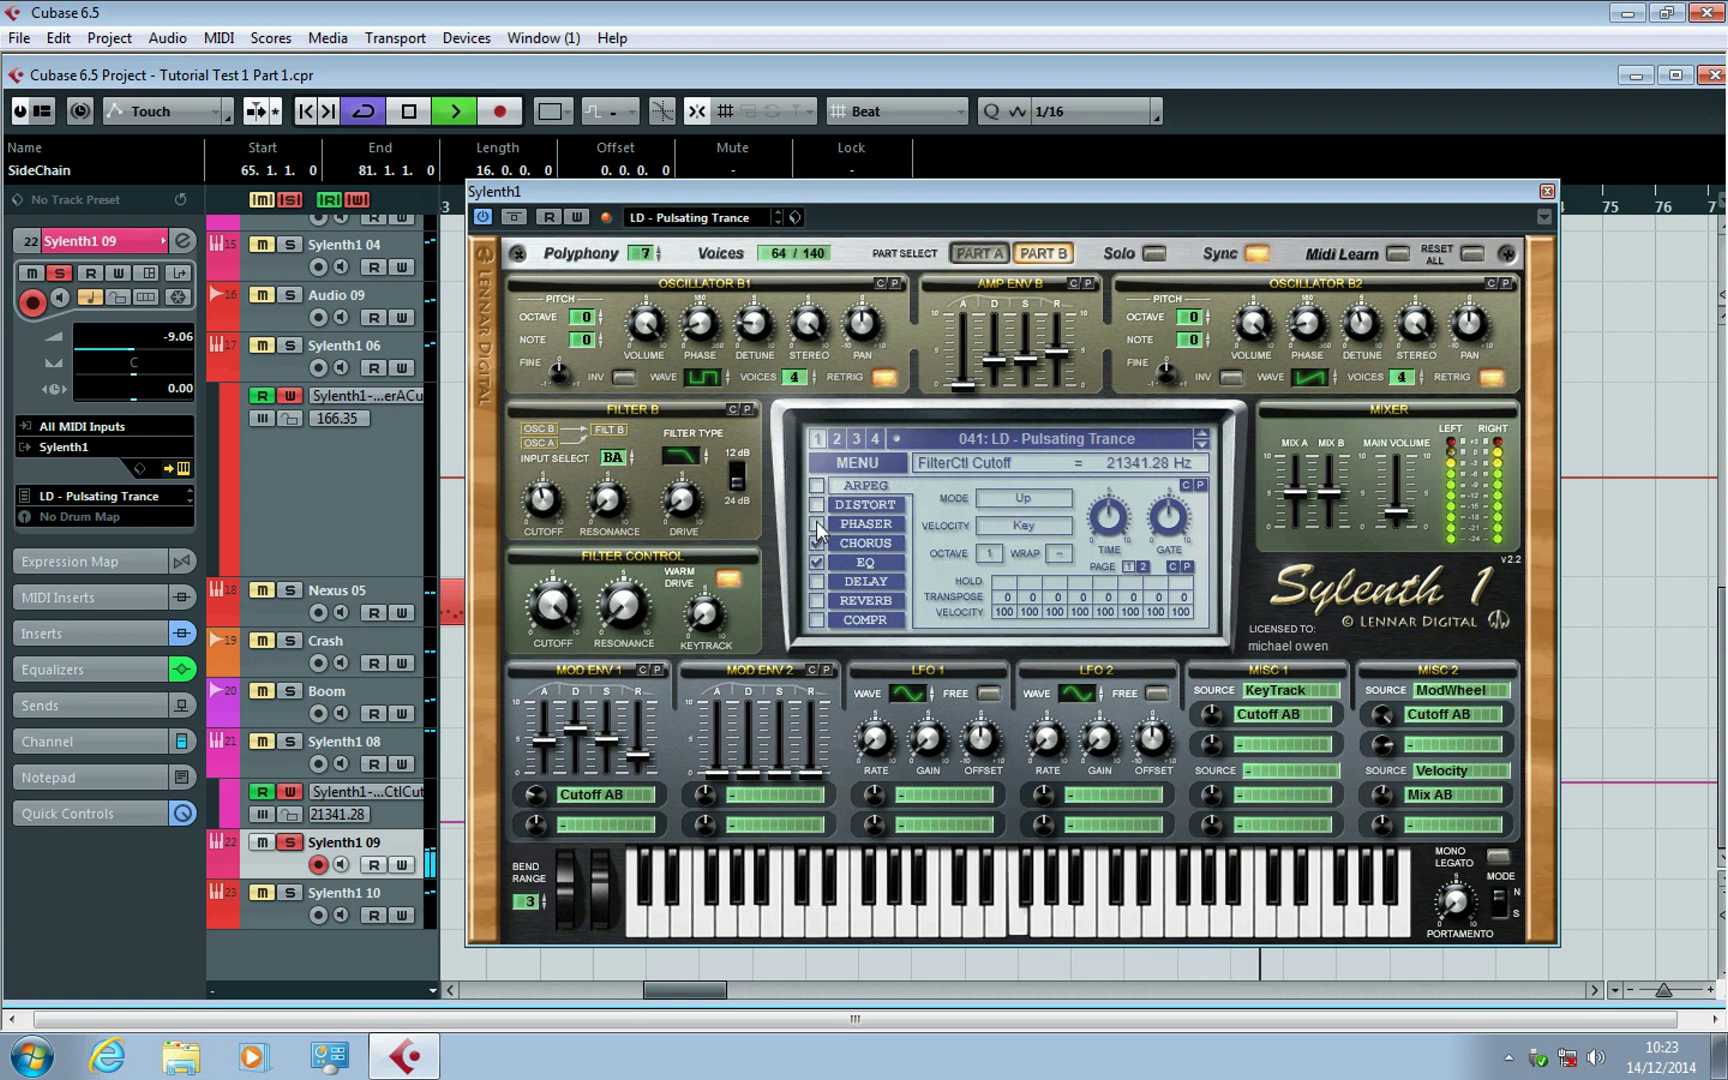
pyautogui.click(1545, 186)
pyautogui.press('space')
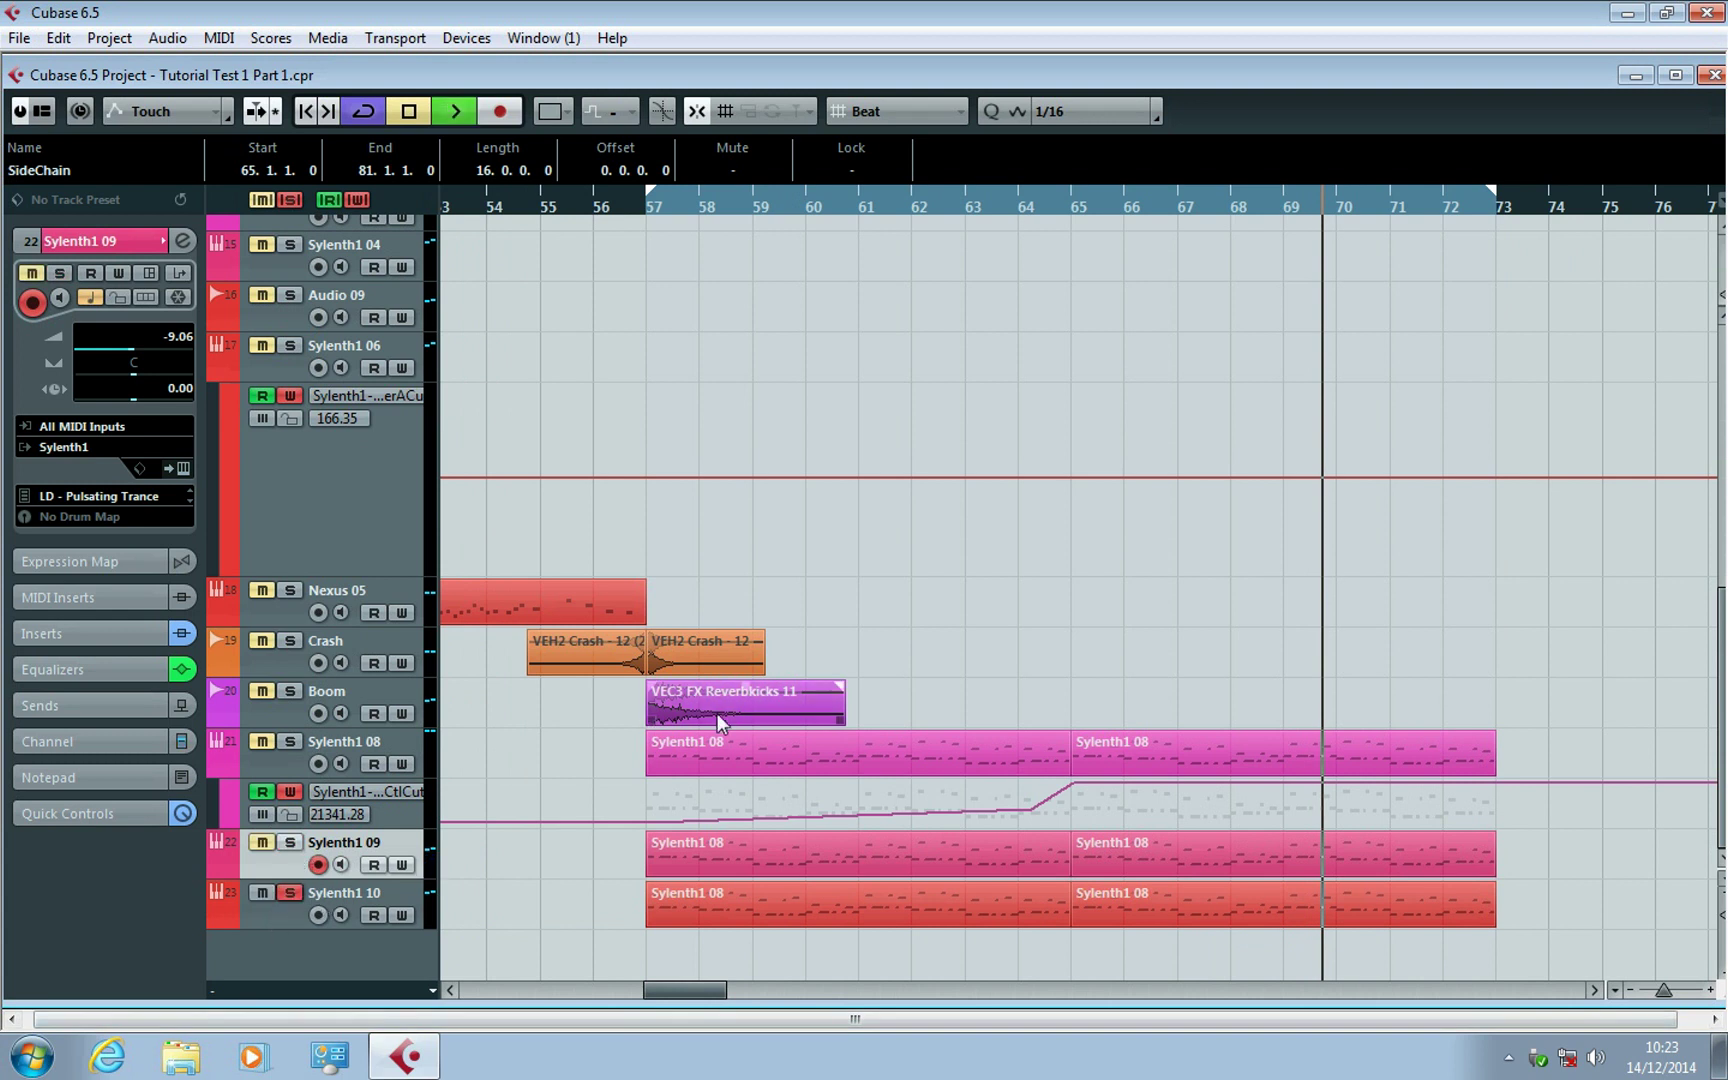
# Enable automation read and write on Sylenth1 10's synth and move its Filter Control cutoff to create the automation lane.
pyautogui.click(410, 891)
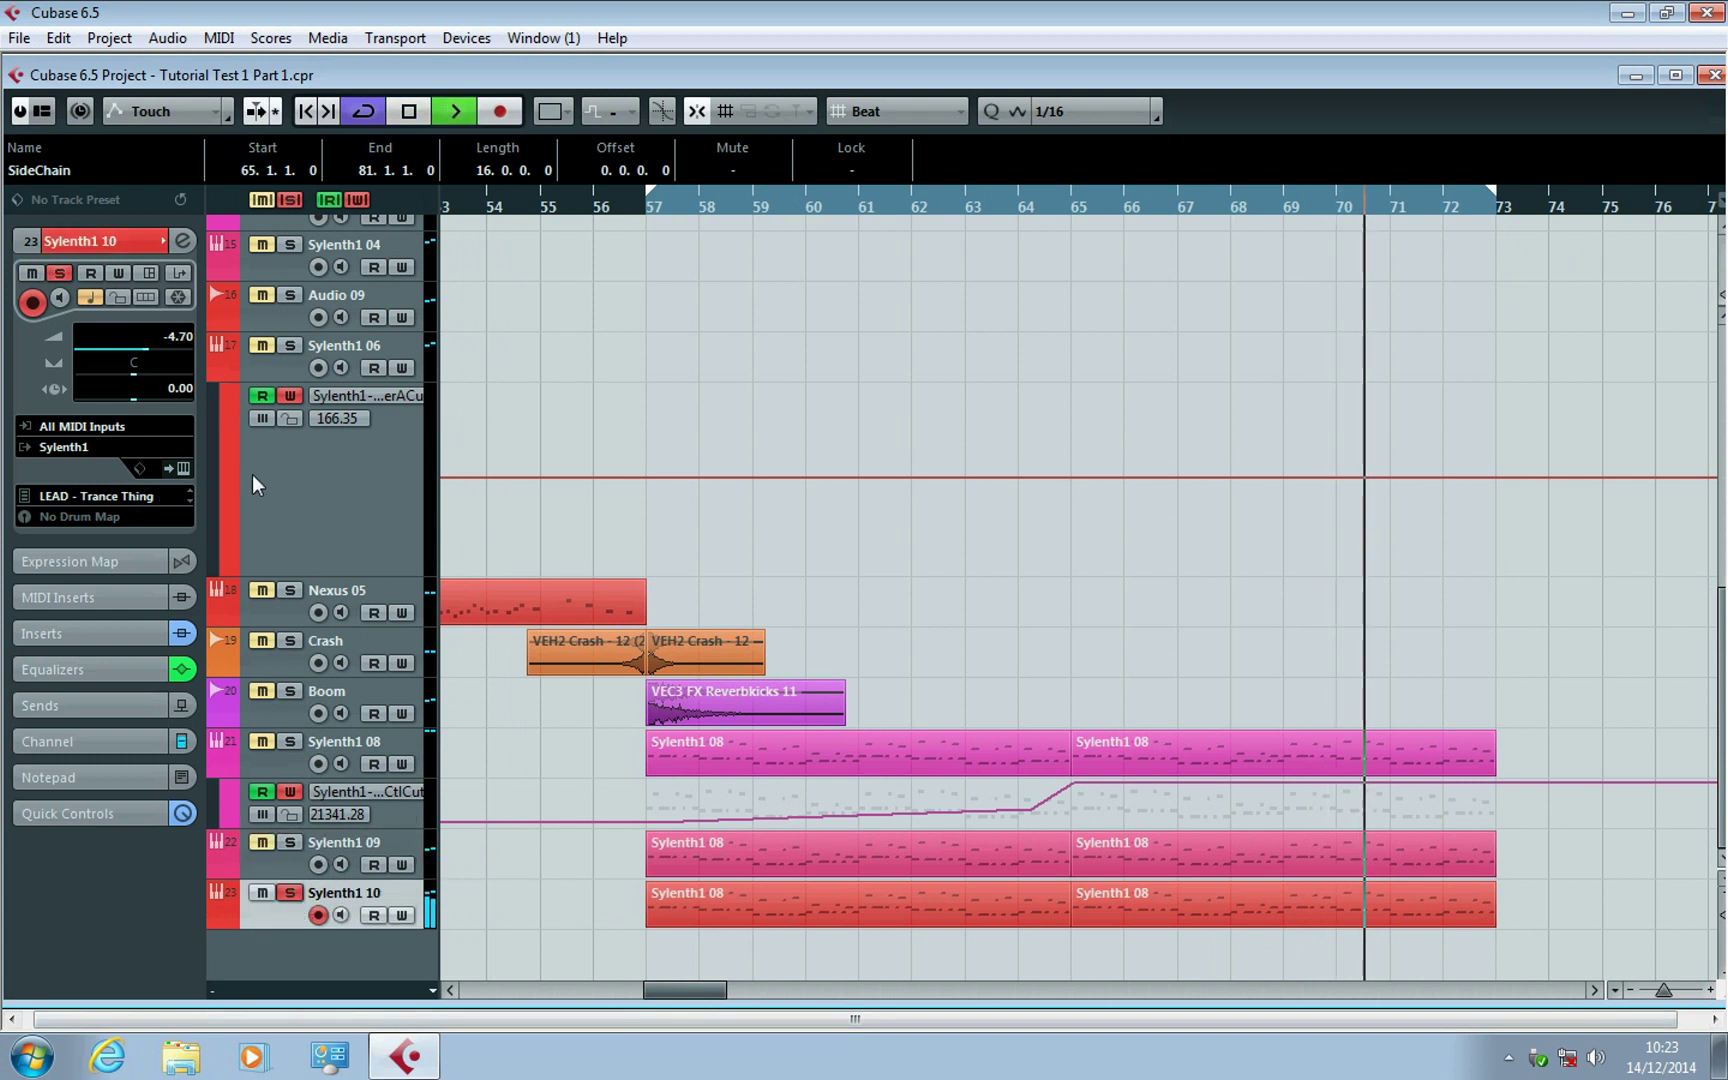
pyautogui.click(182, 468)
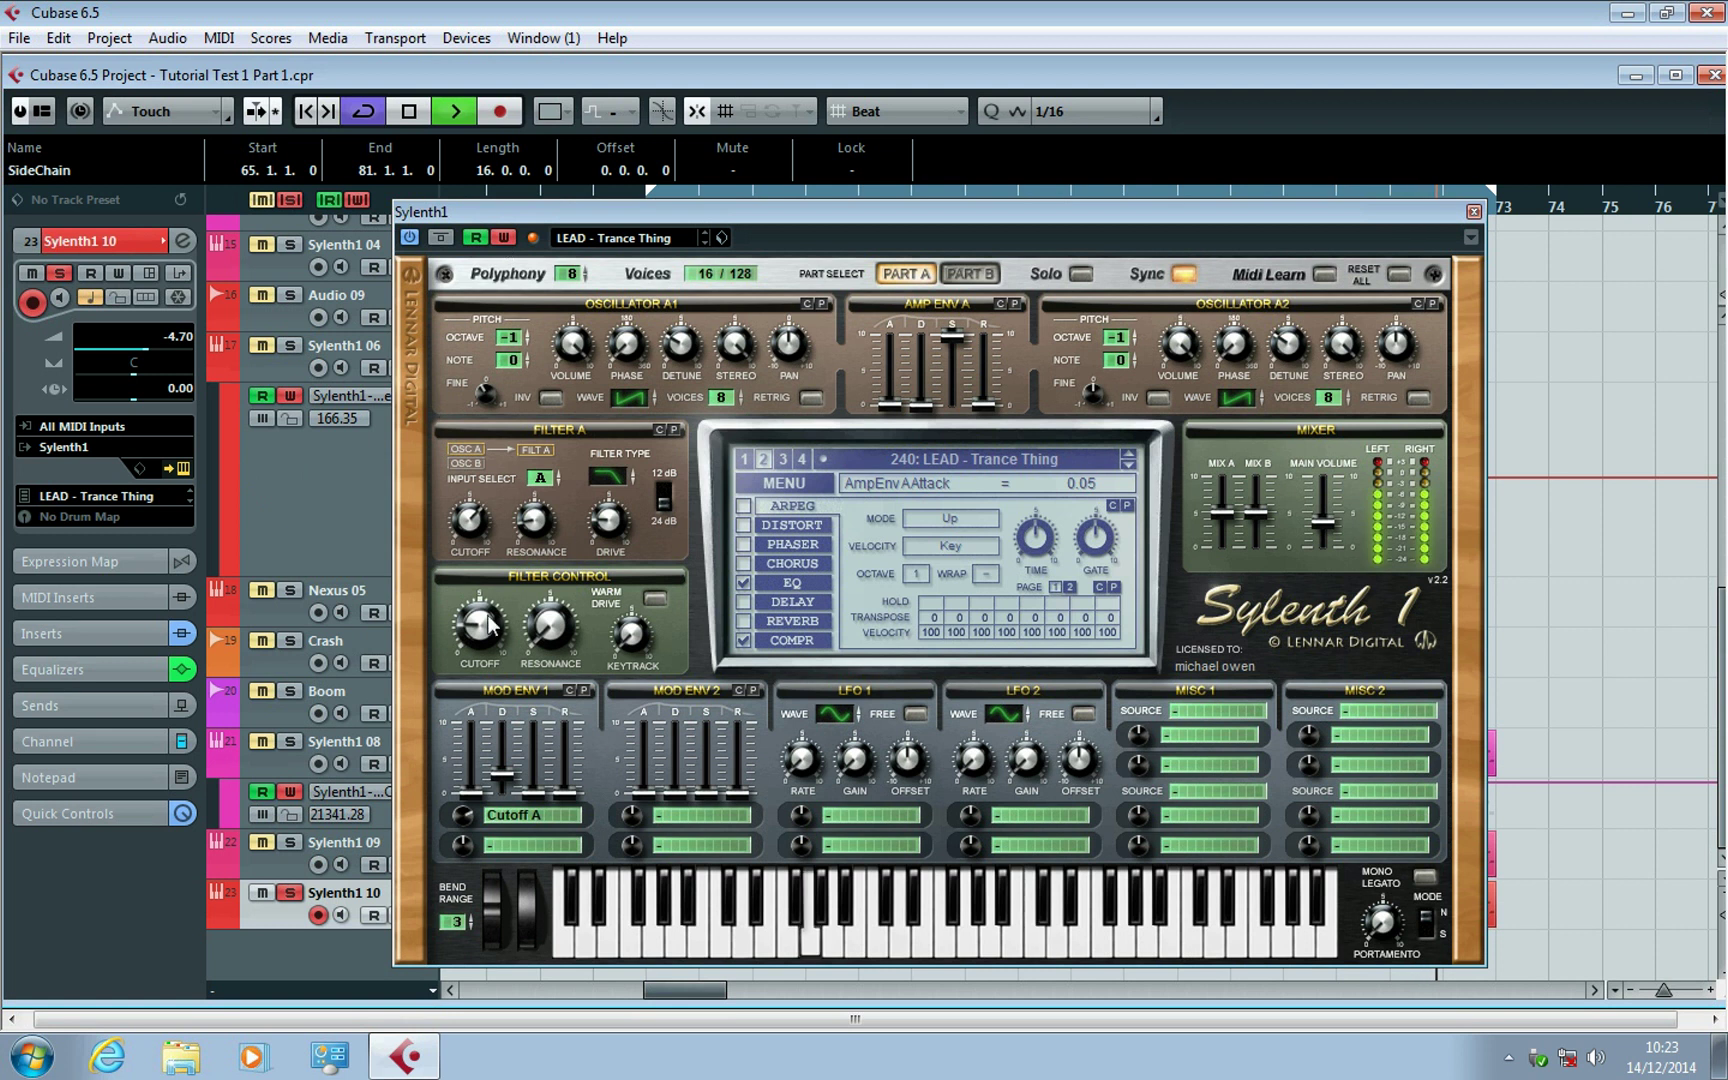
pyautogui.click(1473, 213)
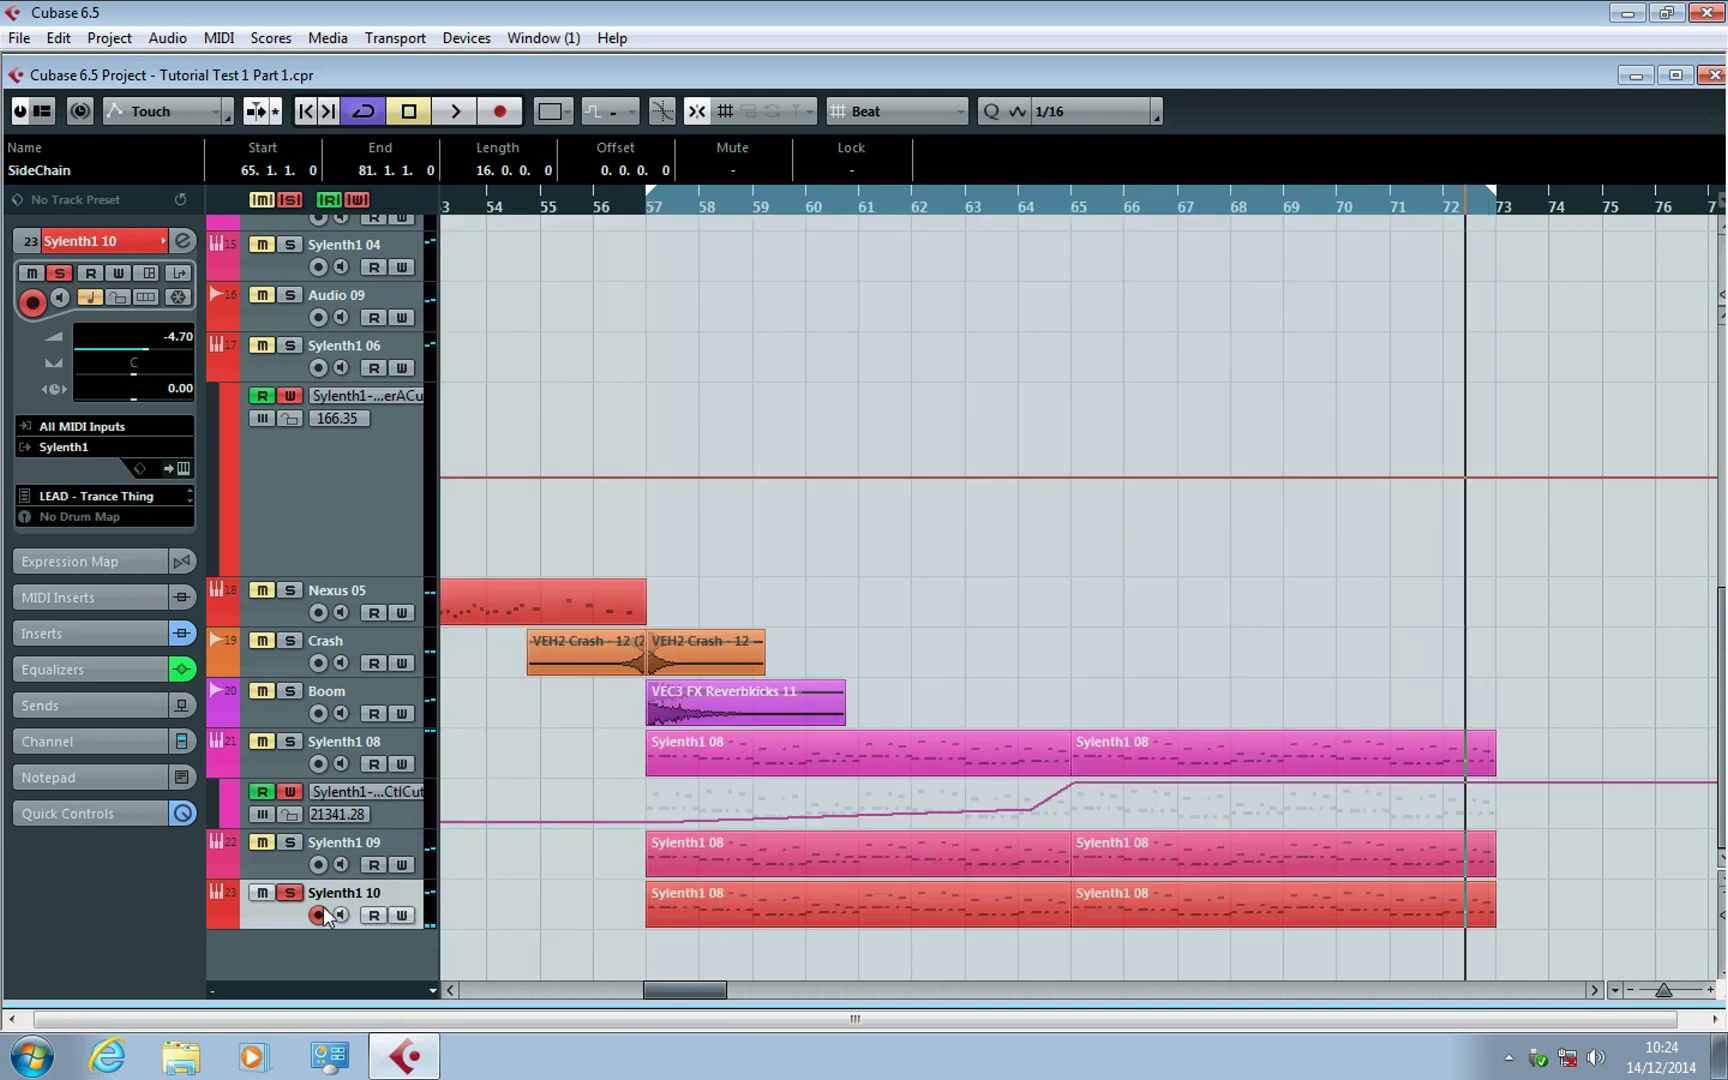
# Reveal Sylenth1 10's cutoff automation and delete the points recorded around bar 72.
pyautogui.click(228, 919)
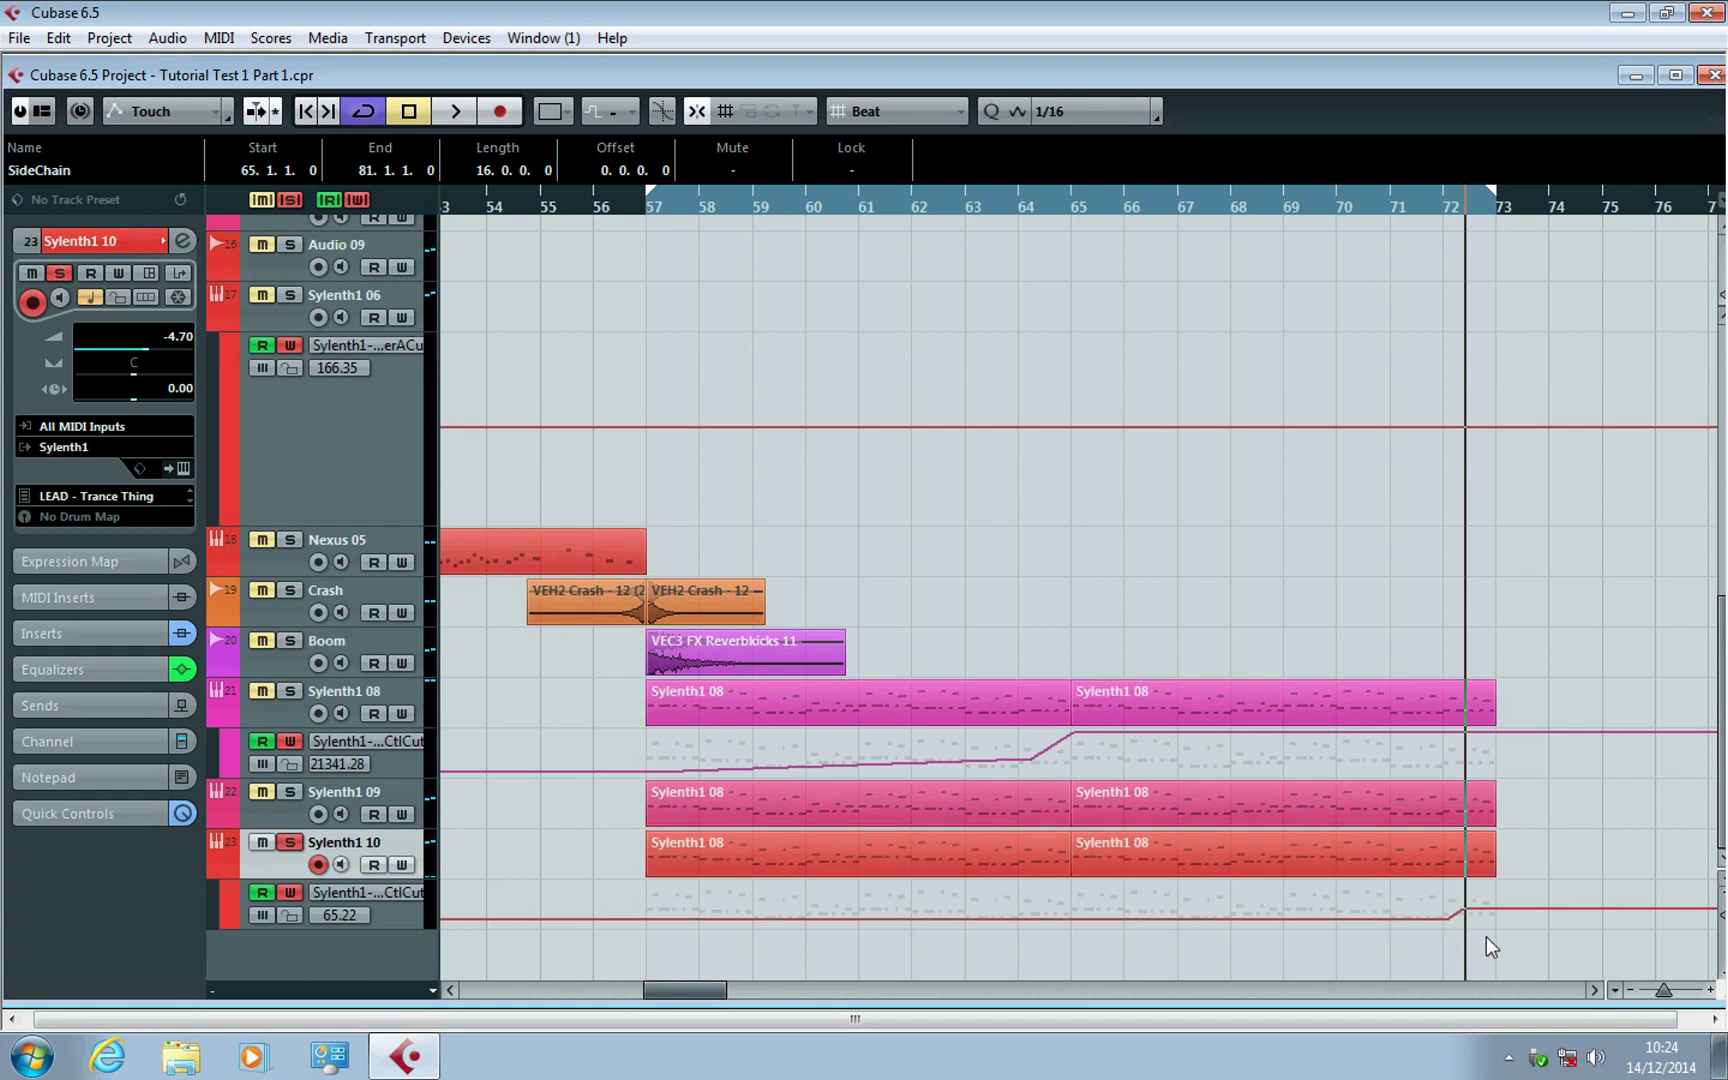
pyautogui.moveTo(1498, 932); pyautogui.dragTo(1393, 896)
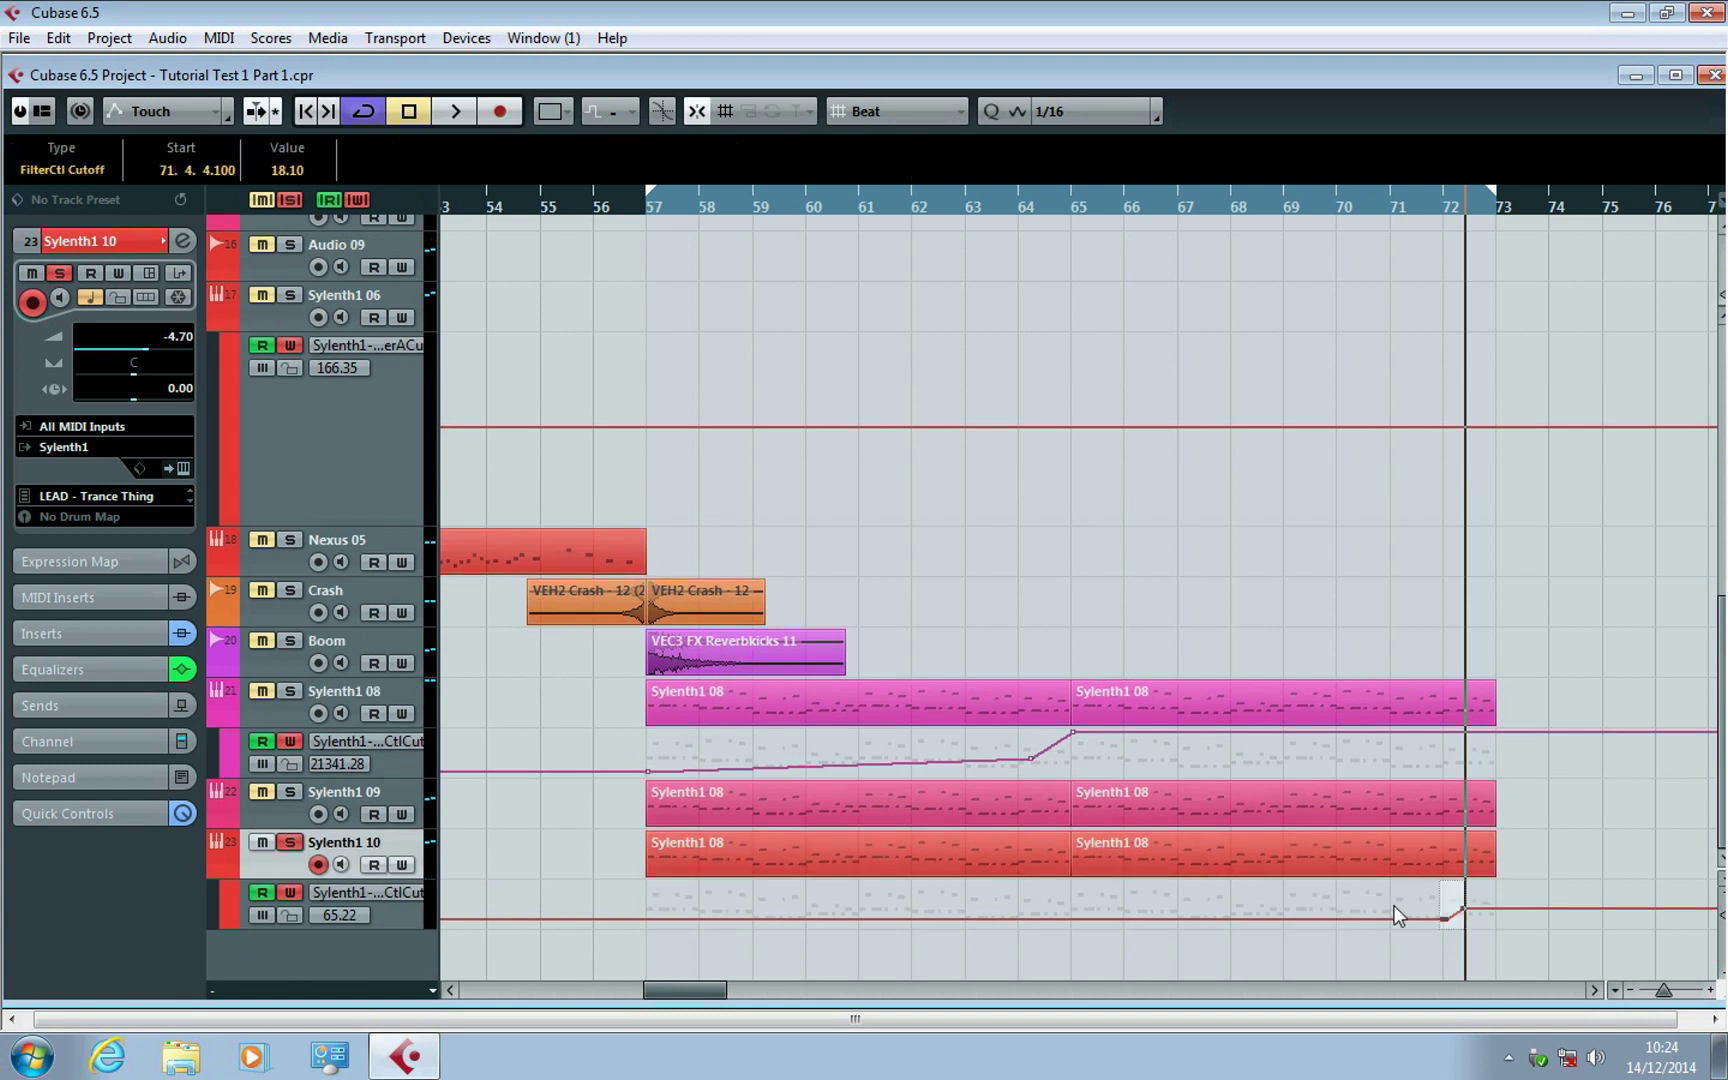
pyautogui.press('Delete')
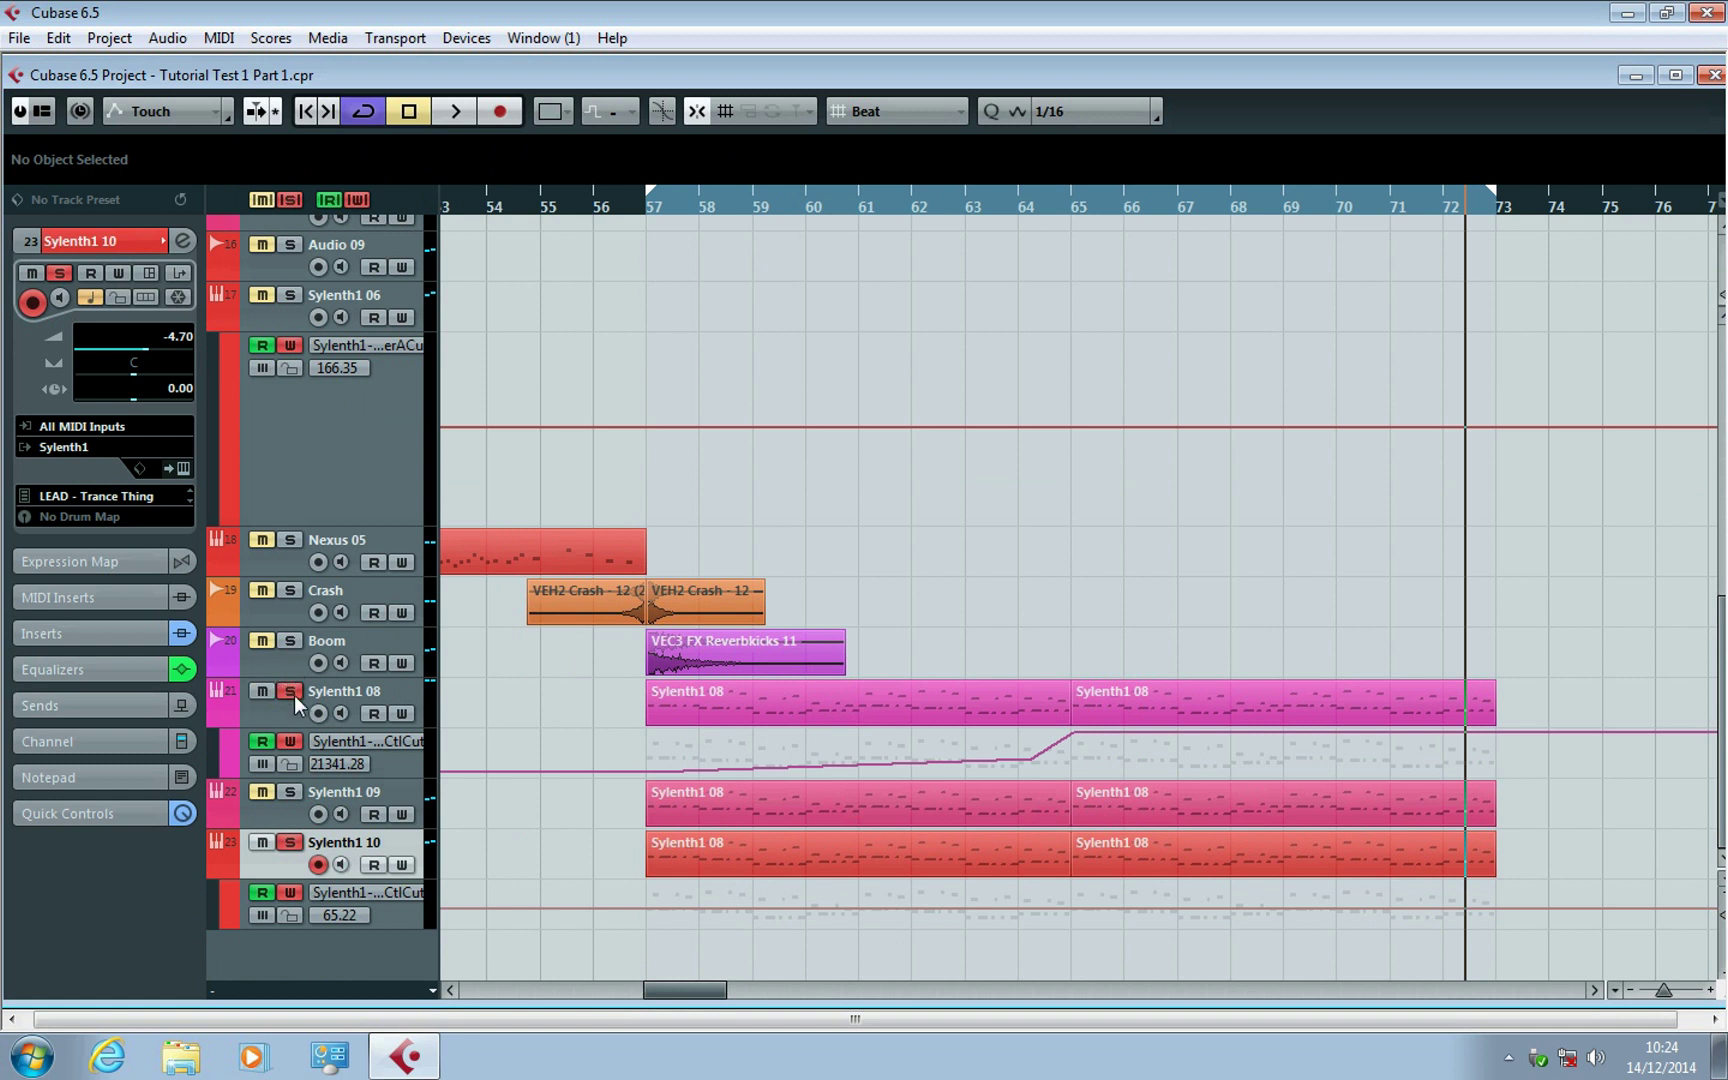
# Draw Sylenth1 10's cutoff automation with 11.11 at bar 57, 31.51 just after bar 64 and 83.33 at bar 65, removing the extra point.
pyautogui.click(656, 208)
pyautogui.press('space')
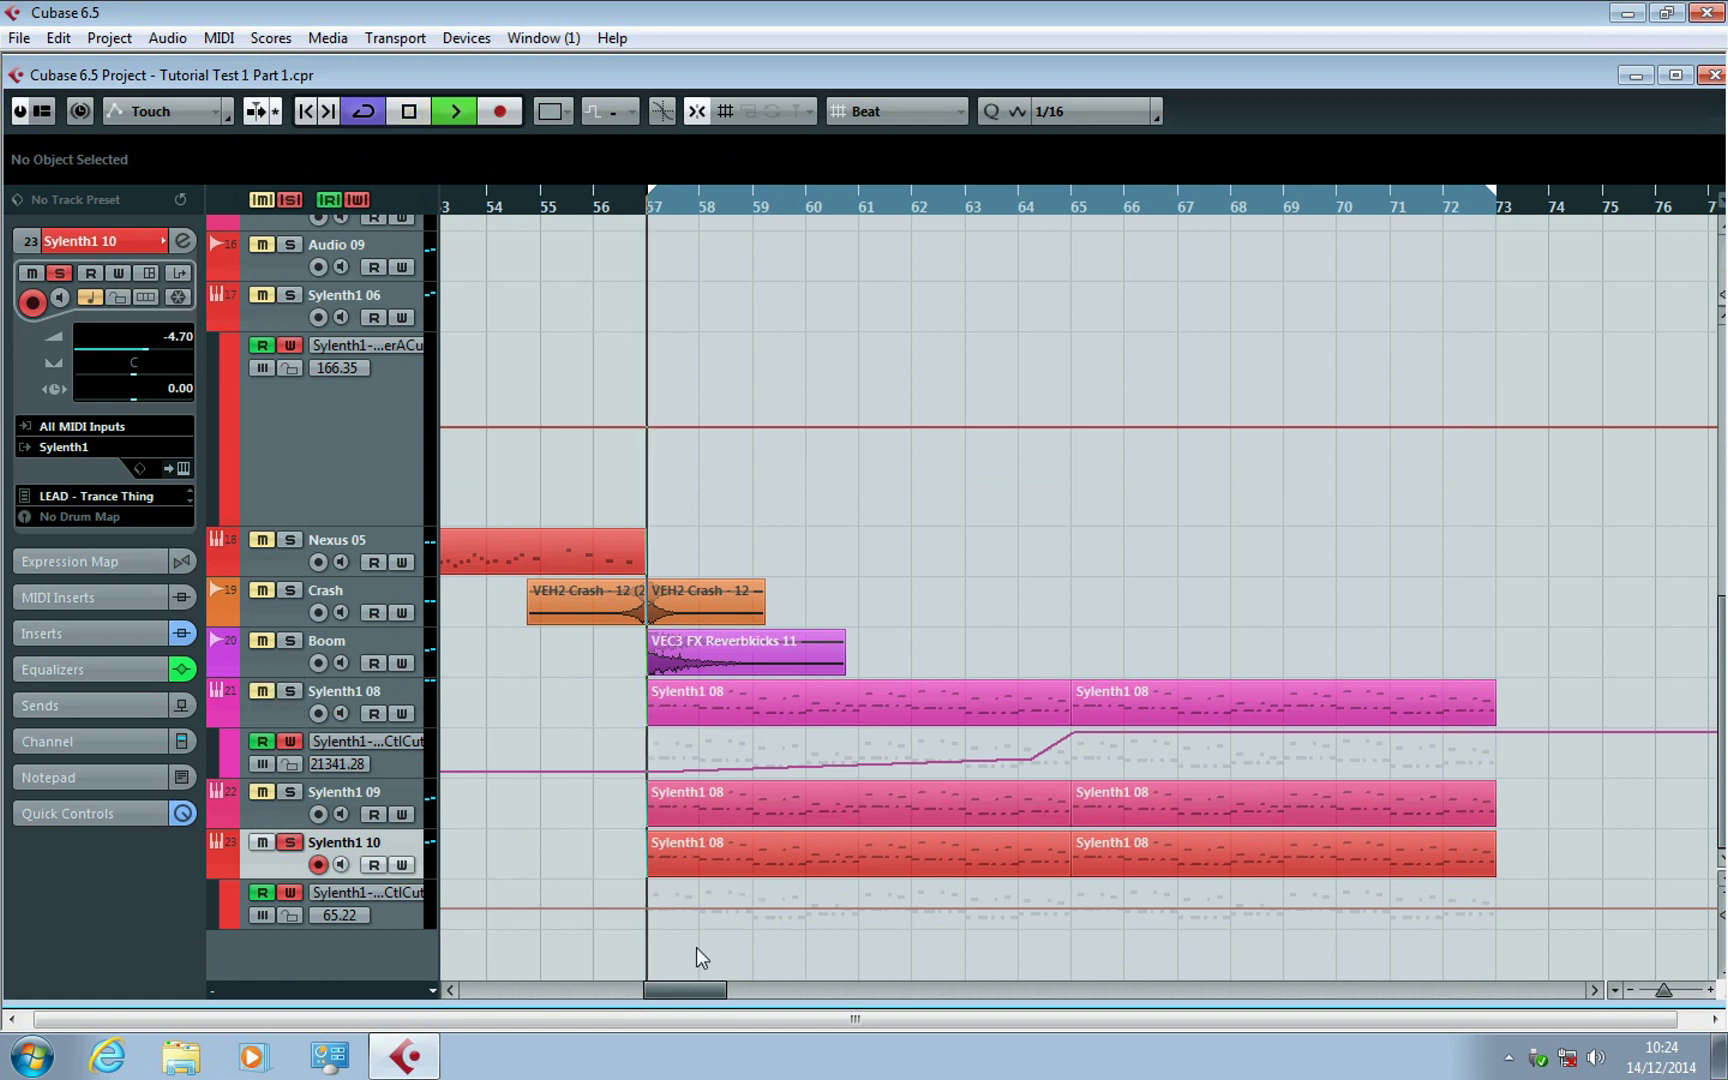
pyautogui.moveTo(647, 907); pyautogui.dragTo(648, 922)
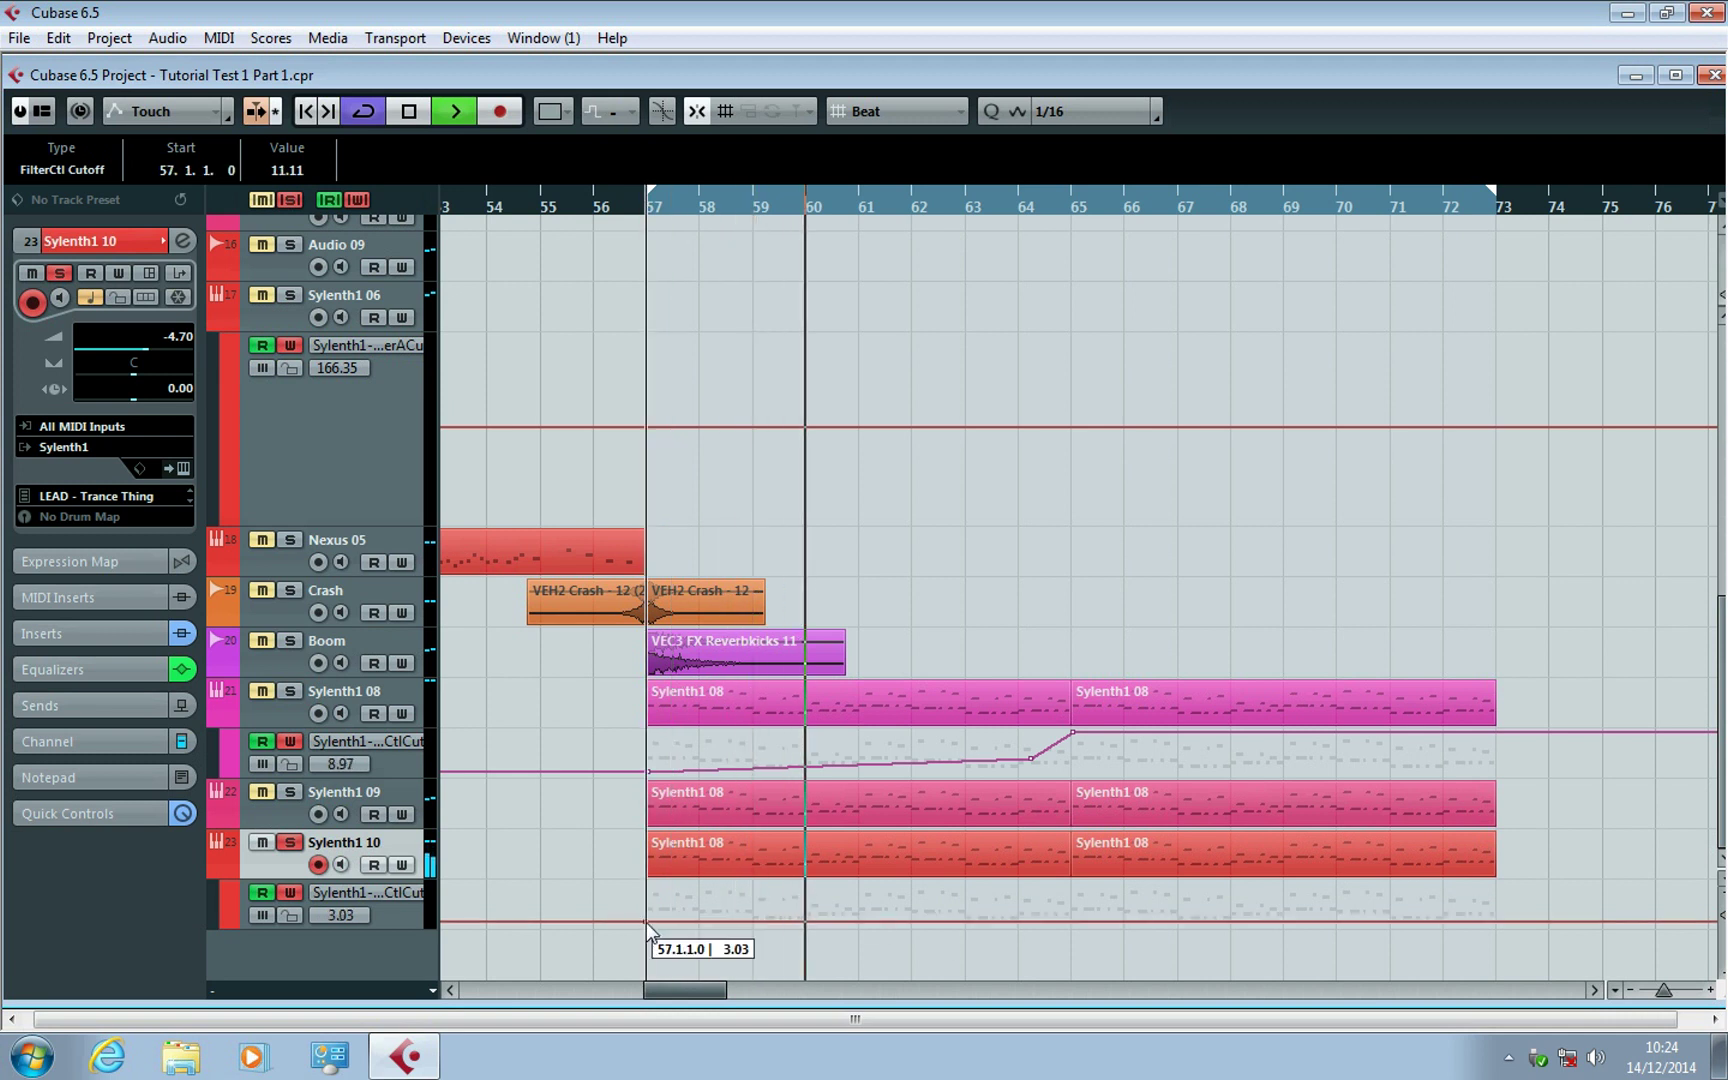
pyautogui.click(1066, 920)
pyautogui.moveTo(1066, 919)
pyautogui.mouseDown()
pyautogui.moveTo(1091, 909)
pyautogui.moveTo(1066, 905)
pyautogui.mouseUp()
pyautogui.click(1031, 913)
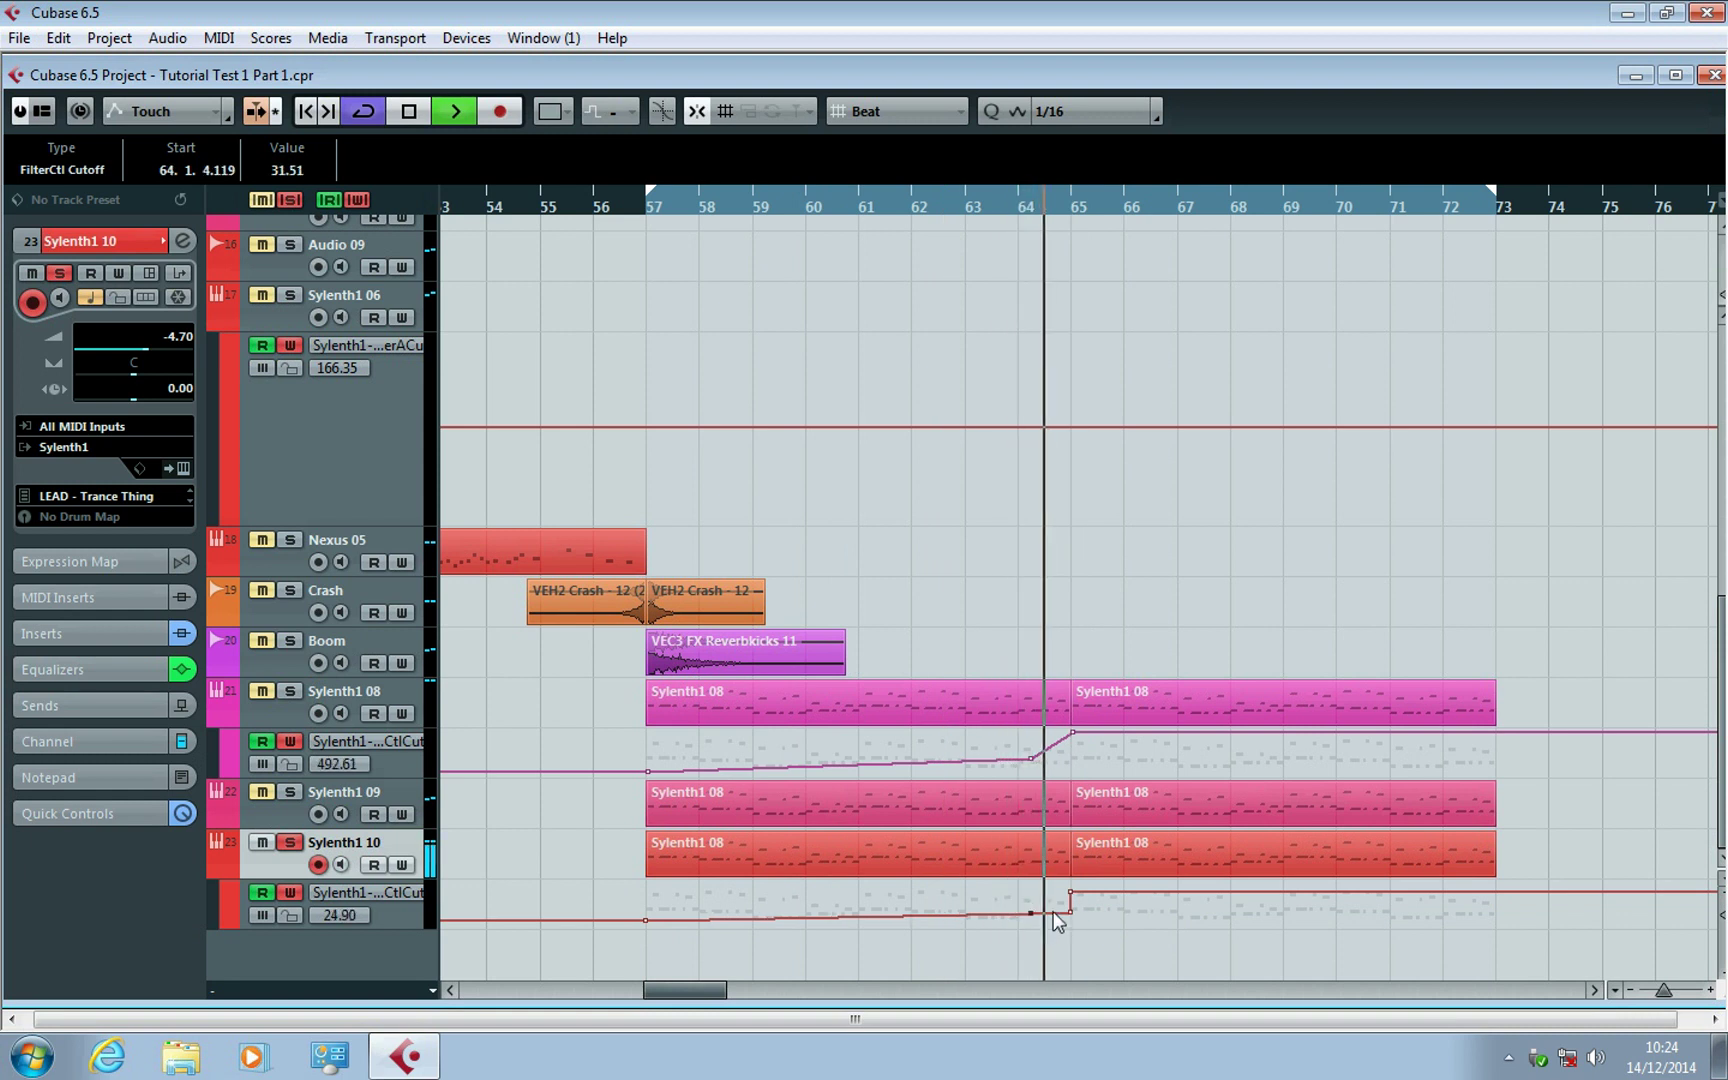
pyautogui.click(1071, 914)
pyautogui.press('Delete')
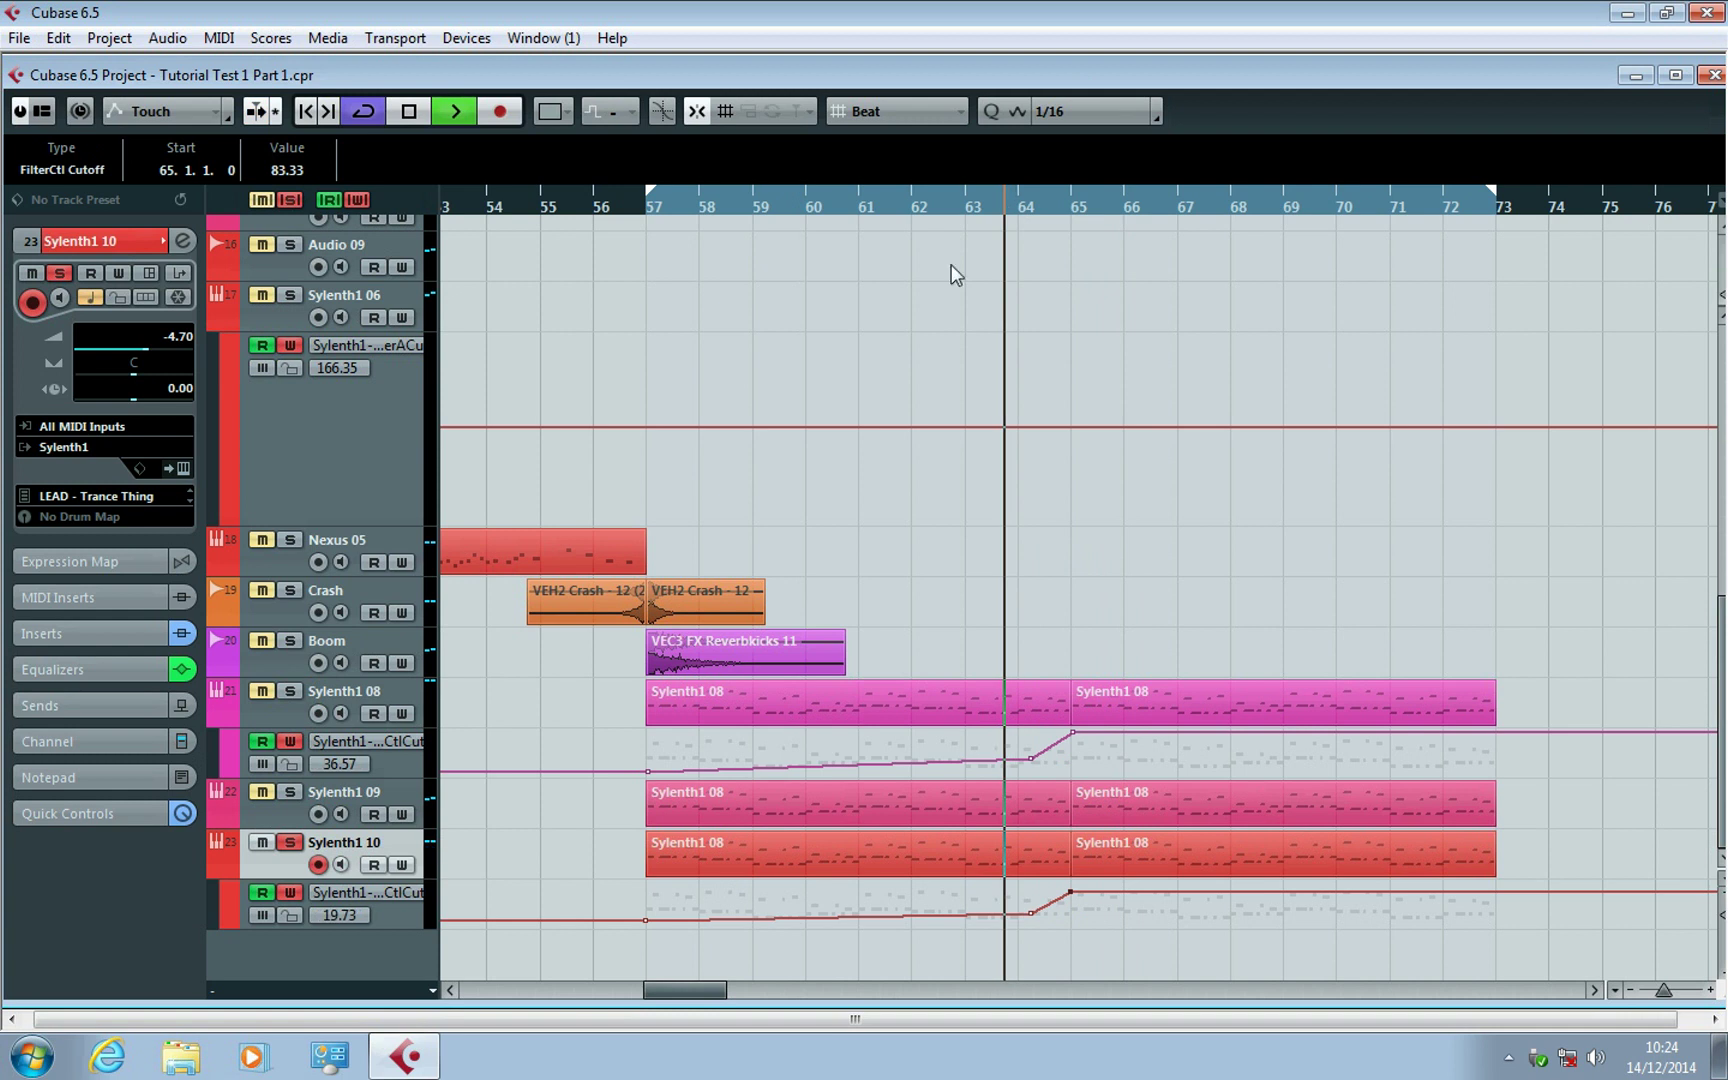
# Play all three soloed leads from bar 57 and lower Sylenth1 08's cutoff automation point at bar 65 to 50.00.
pyautogui.click(643, 210)
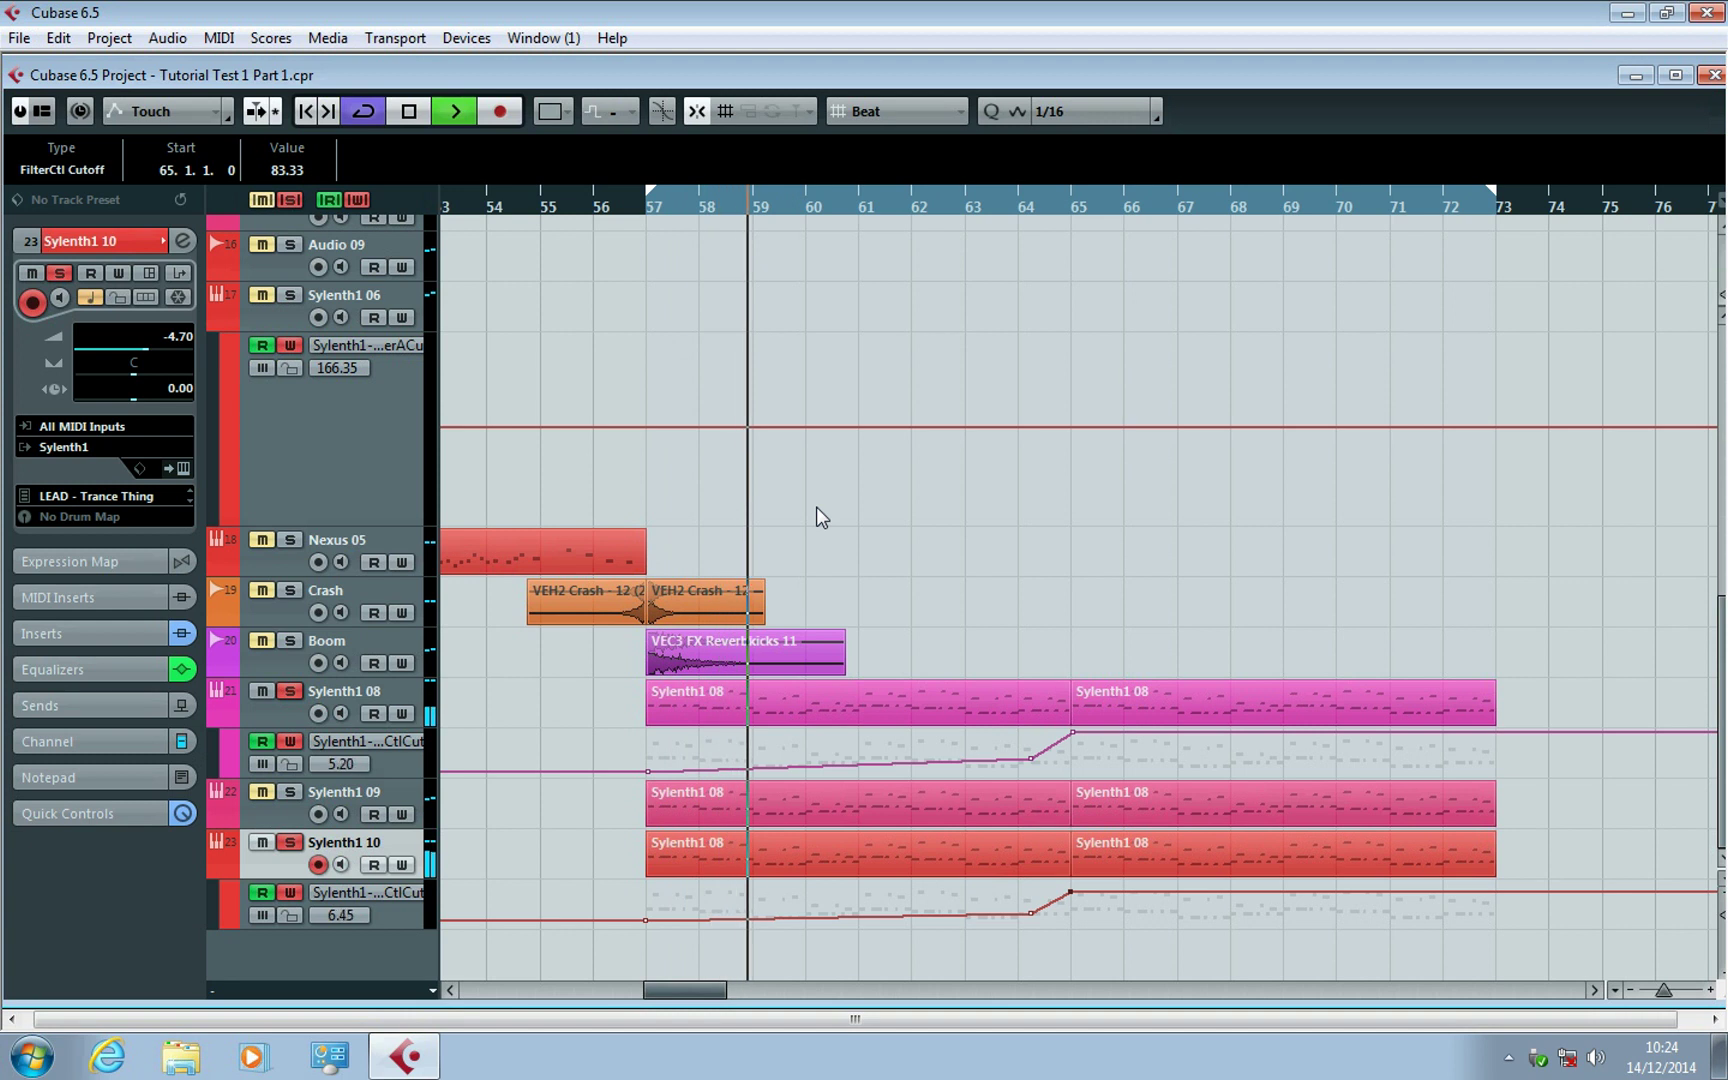
pyautogui.click(296, 799)
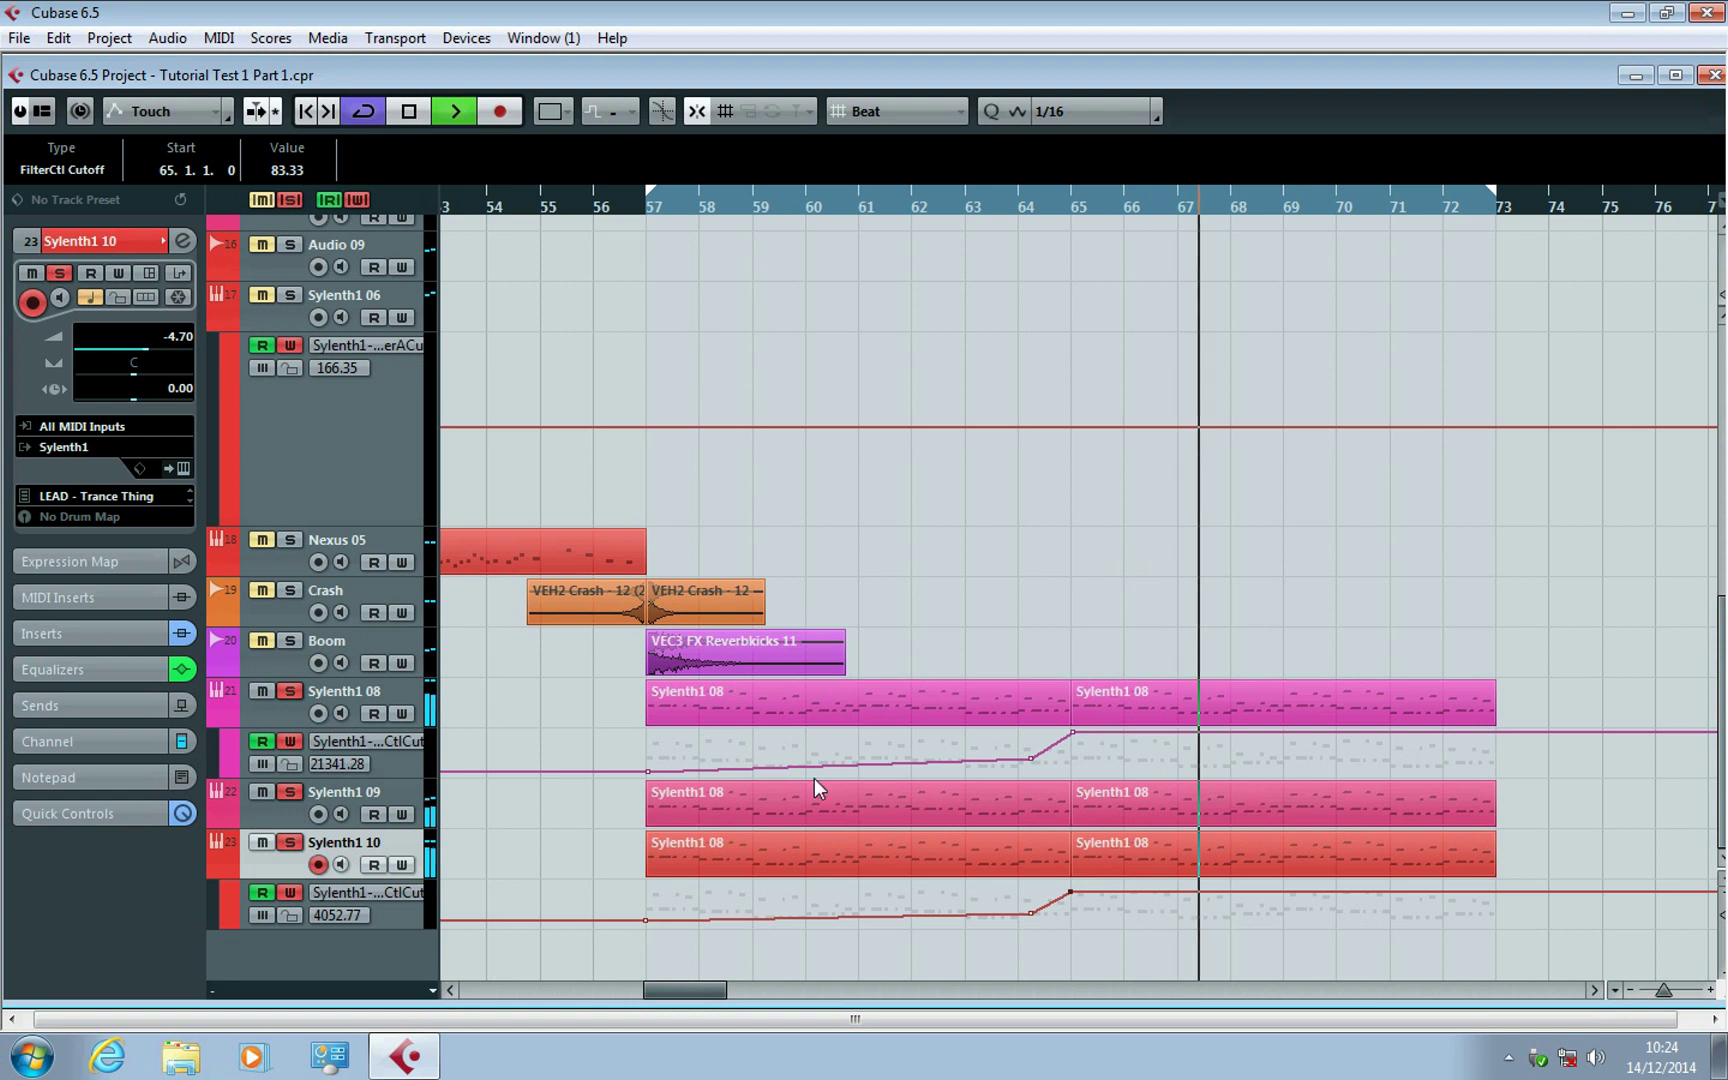
pyautogui.moveTo(1073, 733); pyautogui.dragTo(1078, 762)
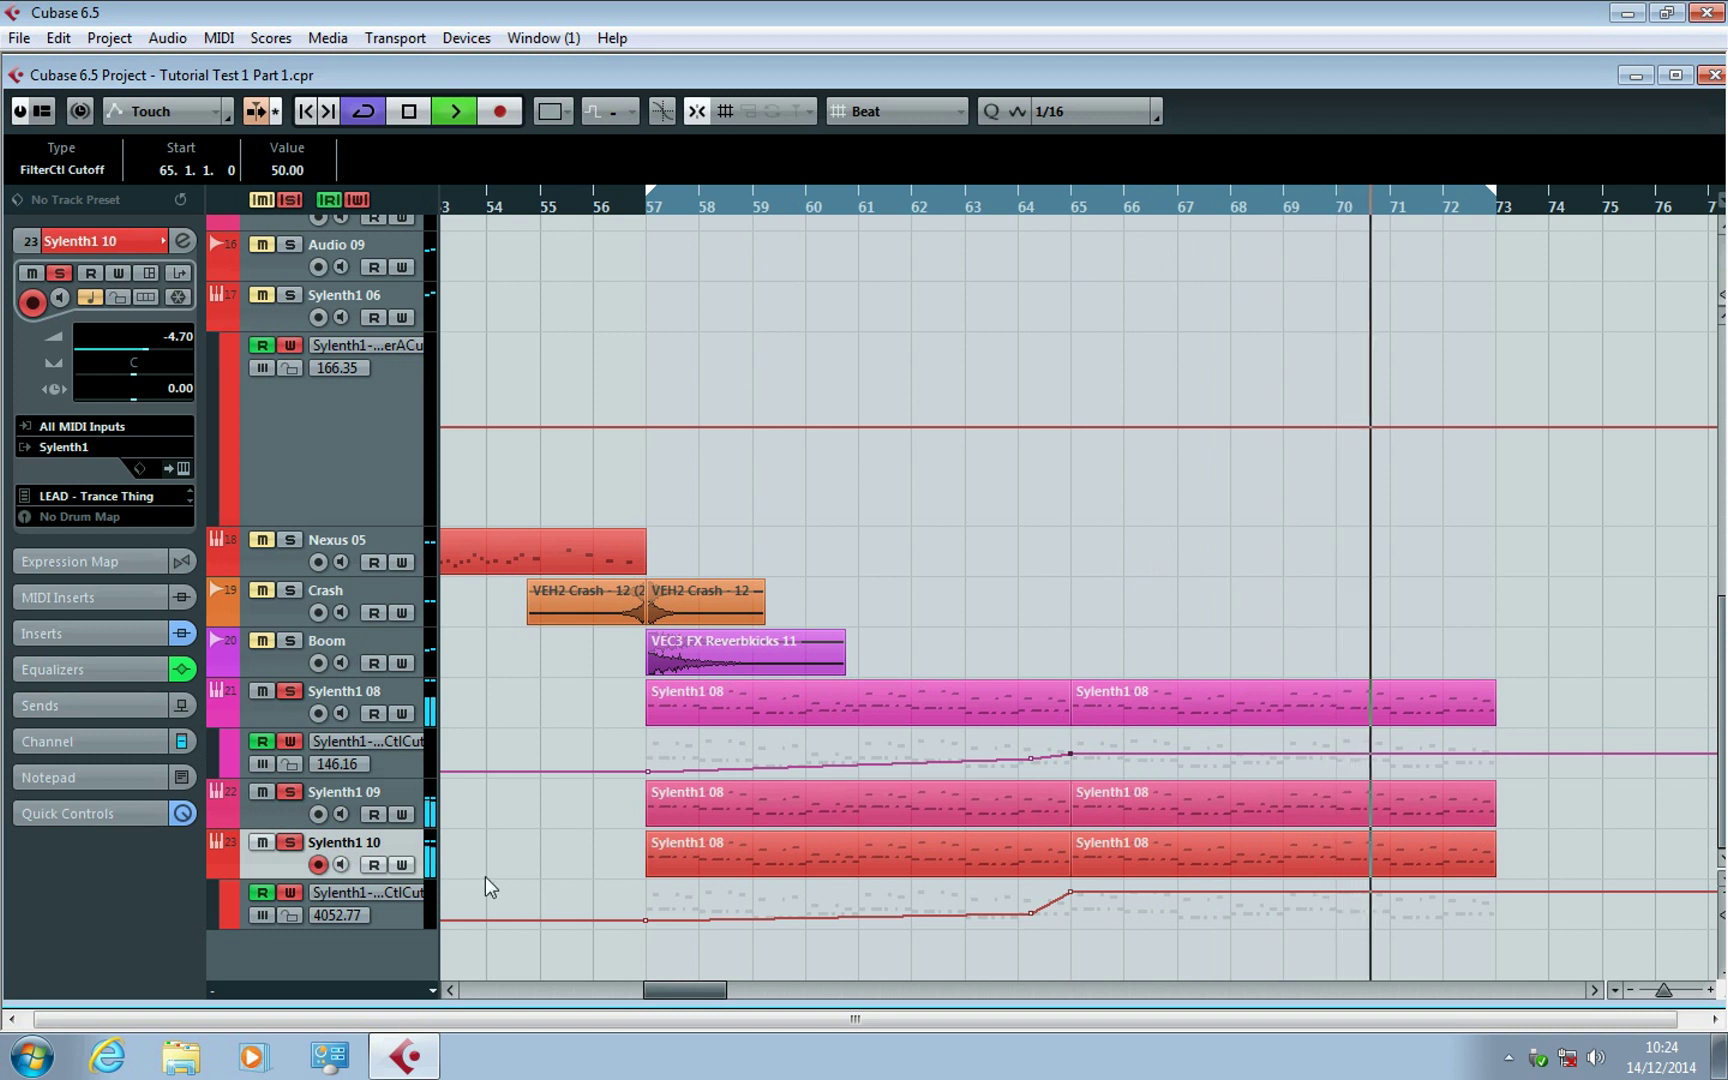
# Solo only Sylenth1 09, change its preset to LD - Quality Bleep and raise the track's volume to -4.34.
pyautogui.click(290, 843)
pyautogui.click(290, 692)
pyautogui.click(401, 785)
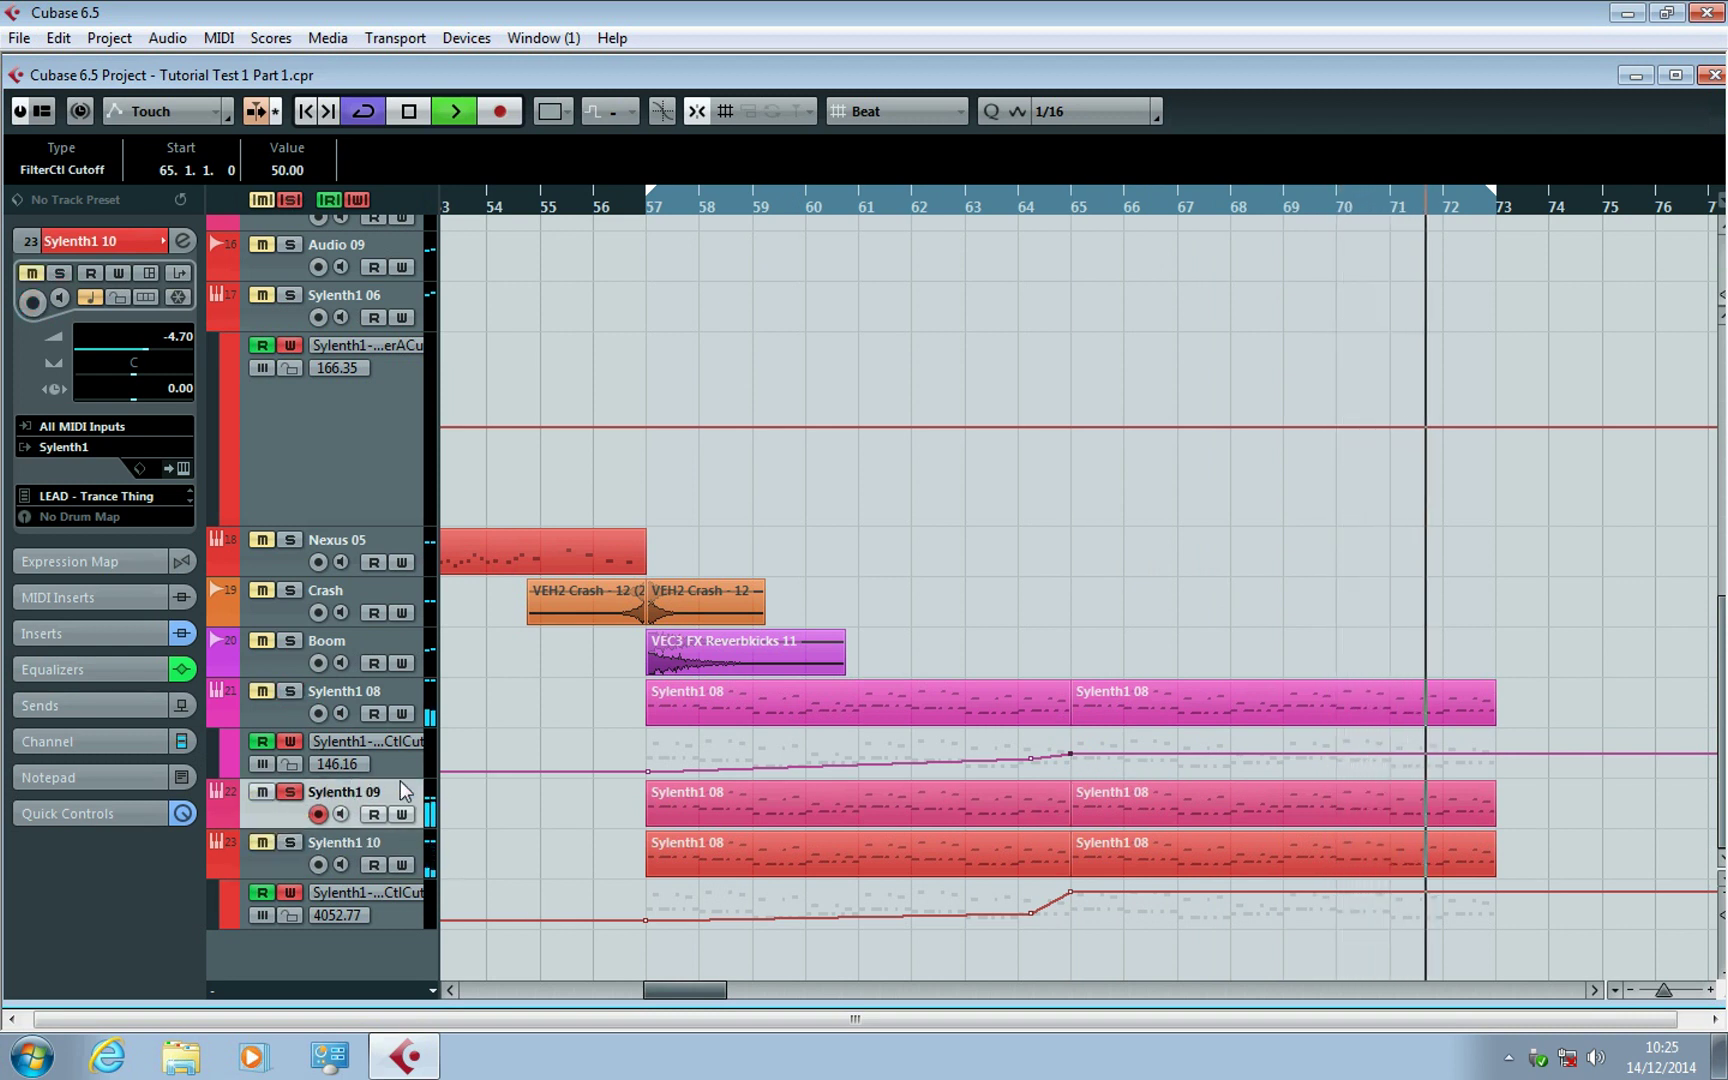
pyautogui.click(183, 468)
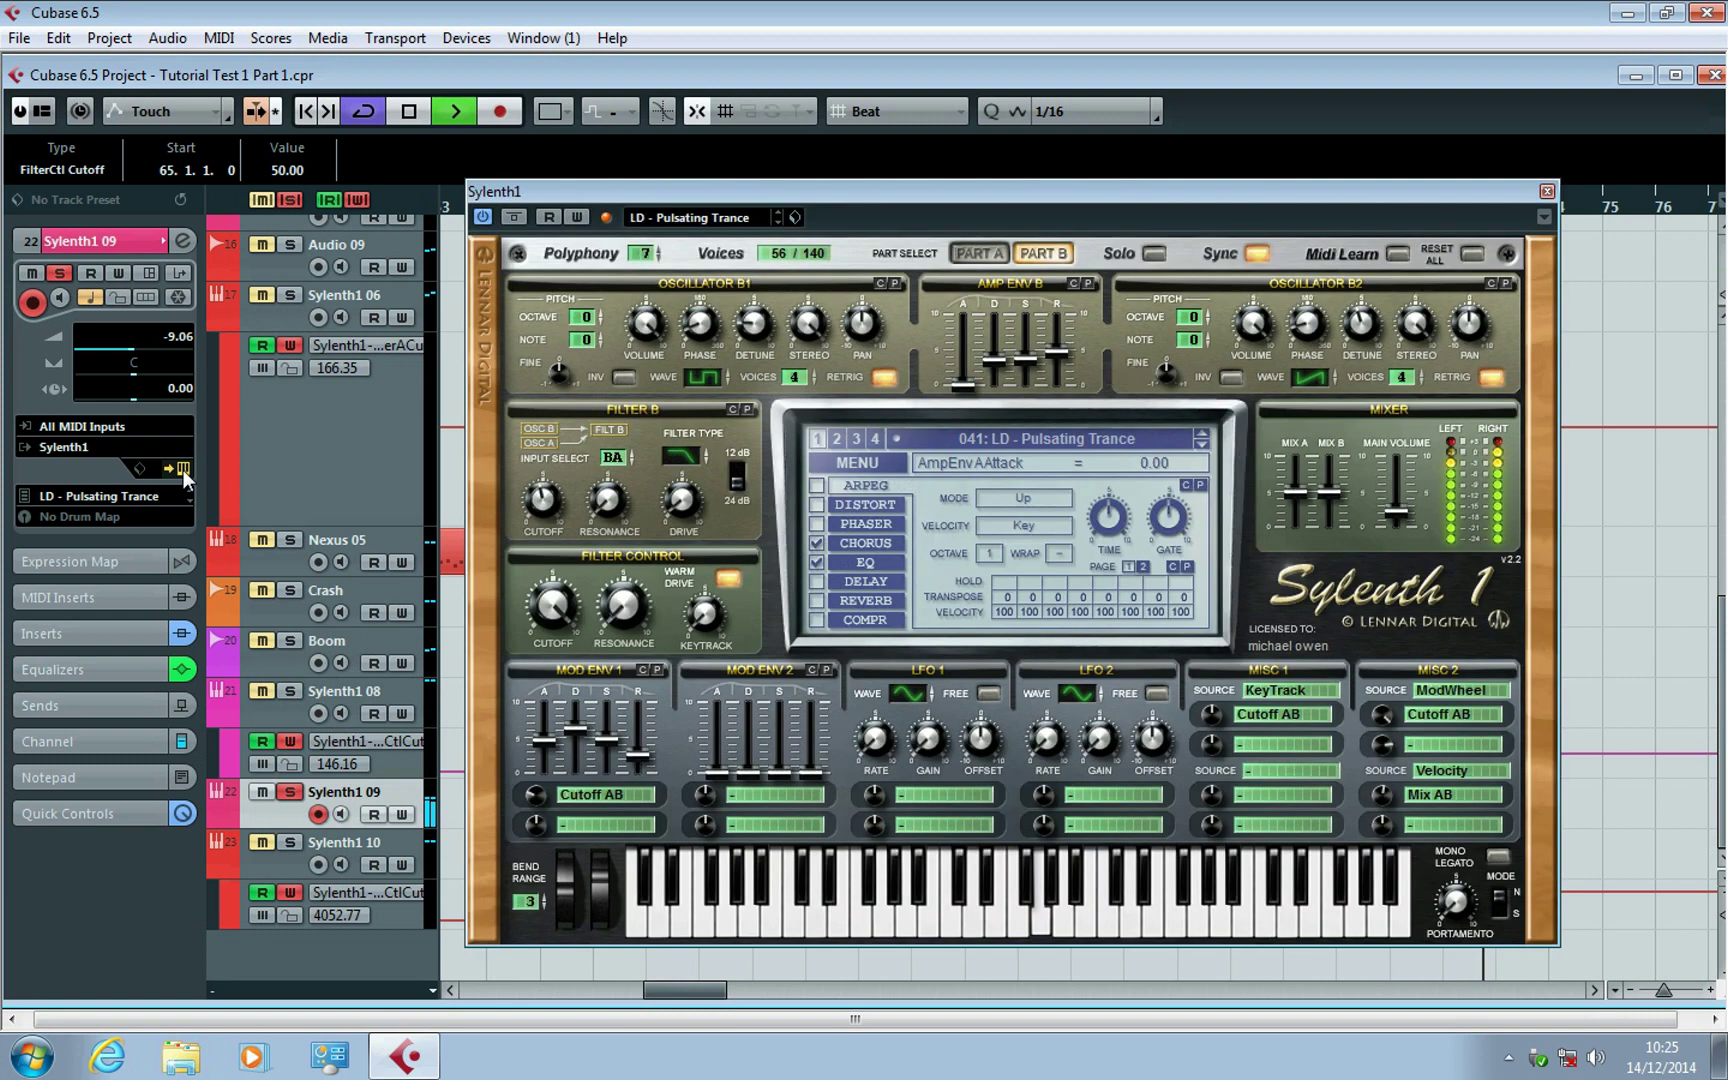
pyautogui.doubleClick(1203, 442)
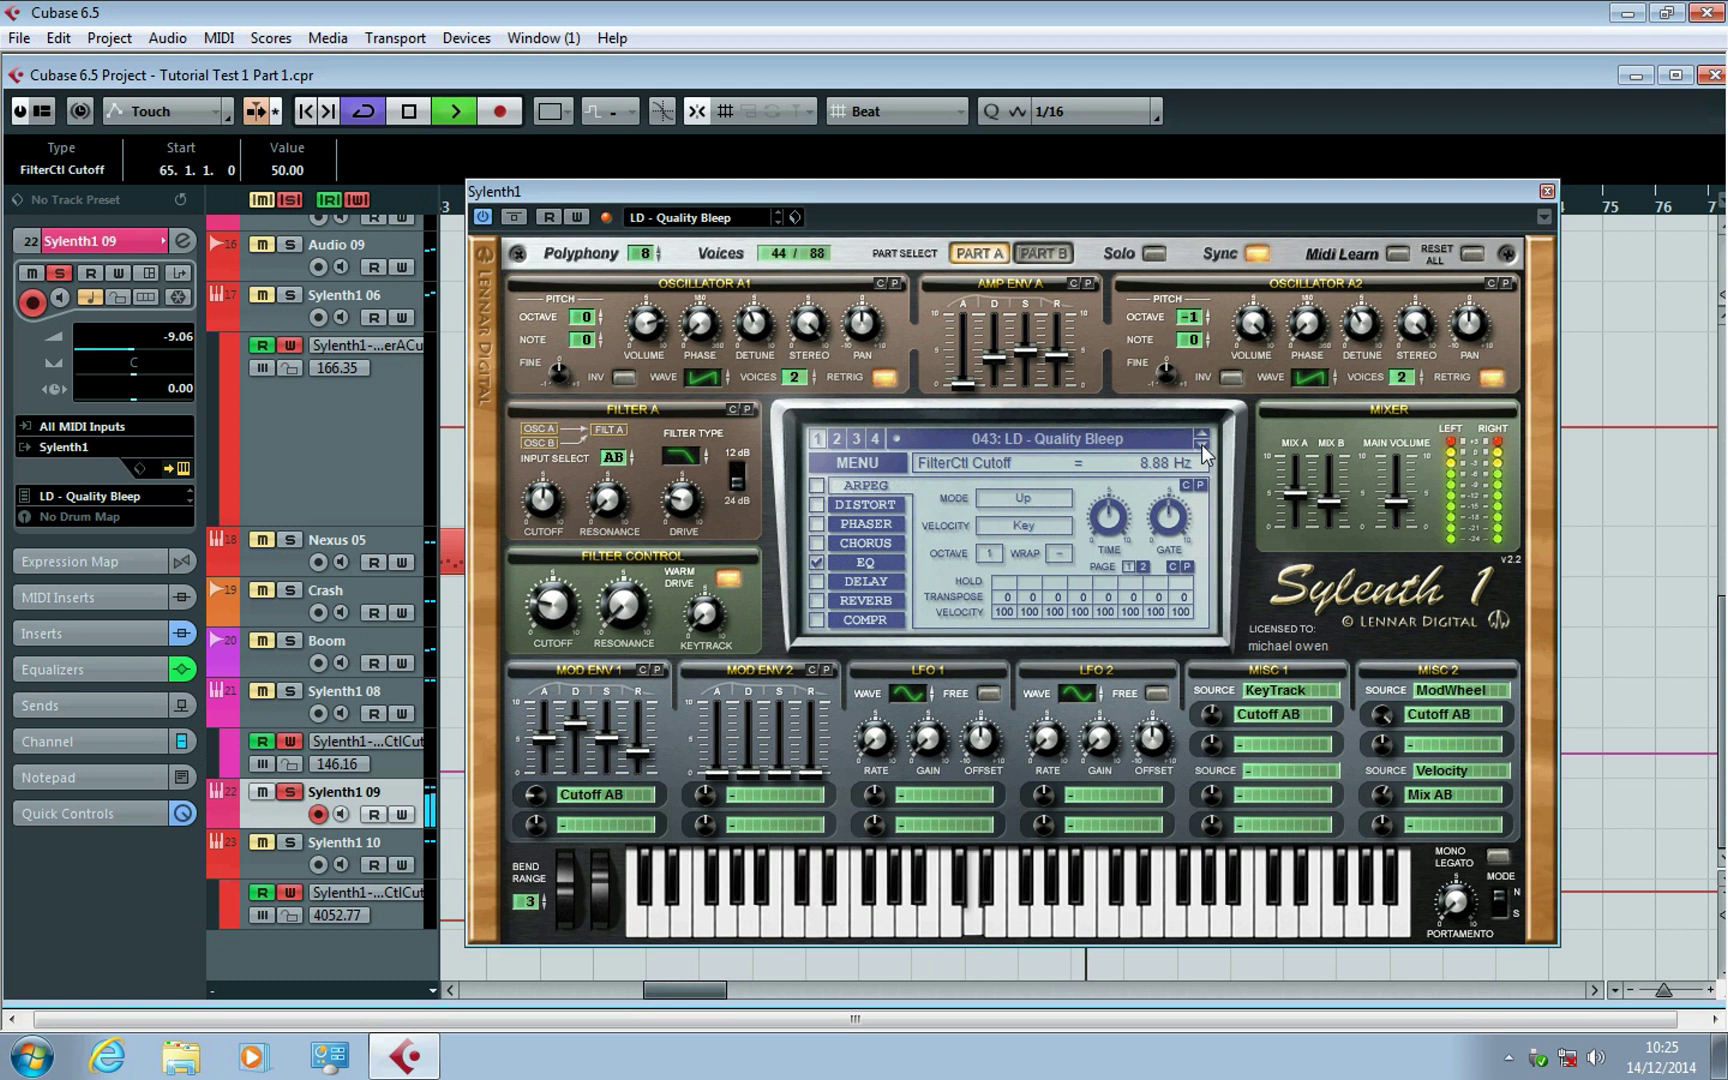
pyautogui.moveTo(1418, 504); pyautogui.dragTo(1413, 526)
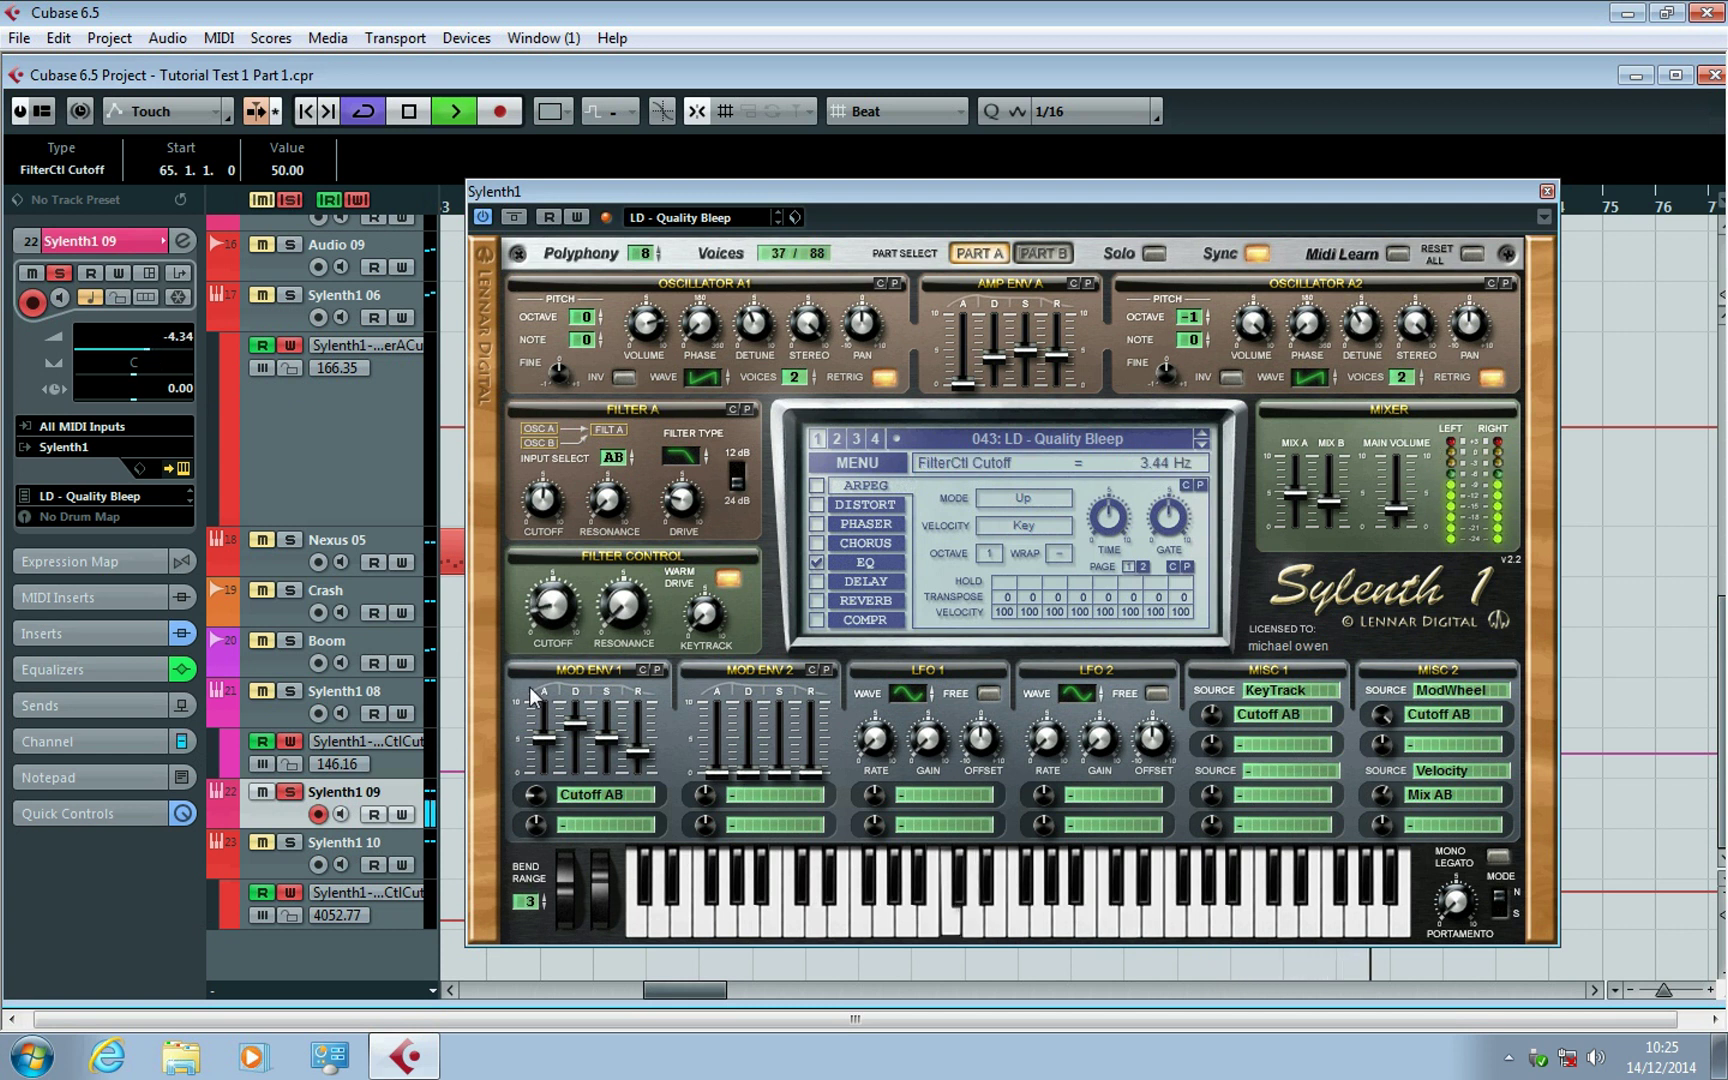
# Play from bar 57 with automation read and write enabled on Sylenth1 09's synth and set its Filter Control cutoff to 17.27 Hz.
pyautogui.click(1547, 191)
pyautogui.press('space')
pyautogui.click(648, 207)
pyautogui.click(183, 467)
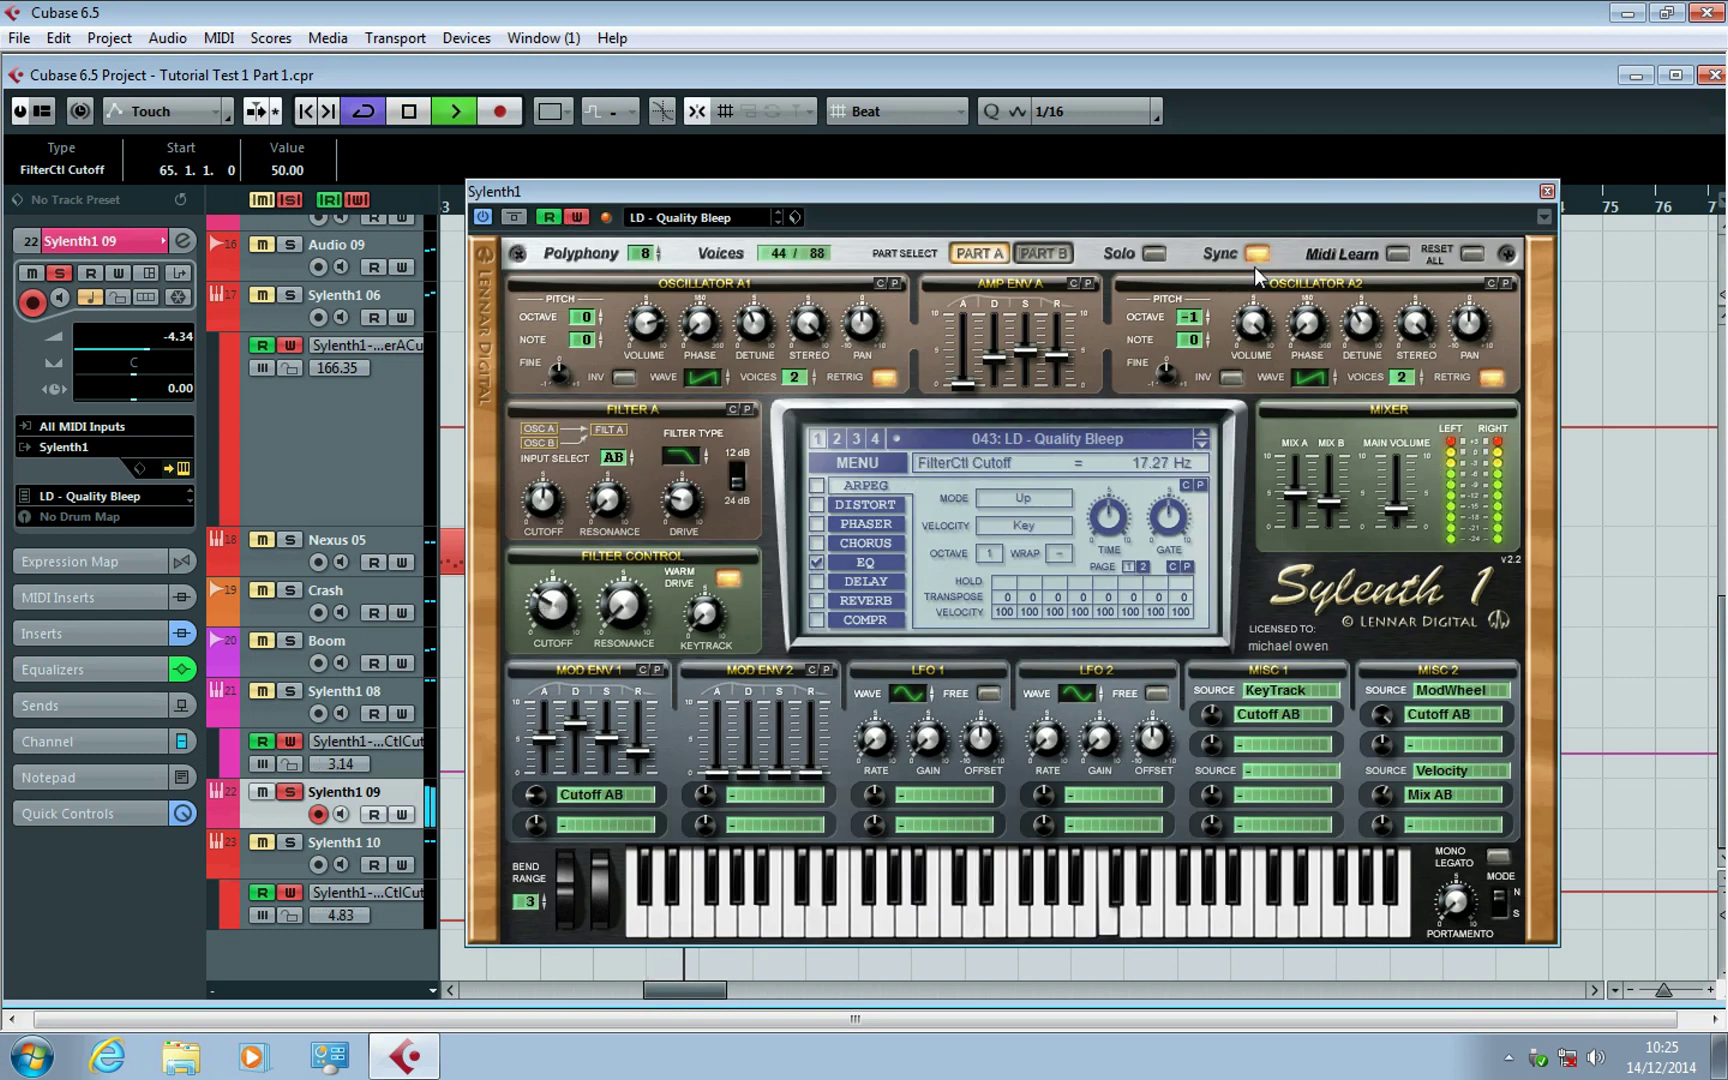
pyautogui.click(1547, 191)
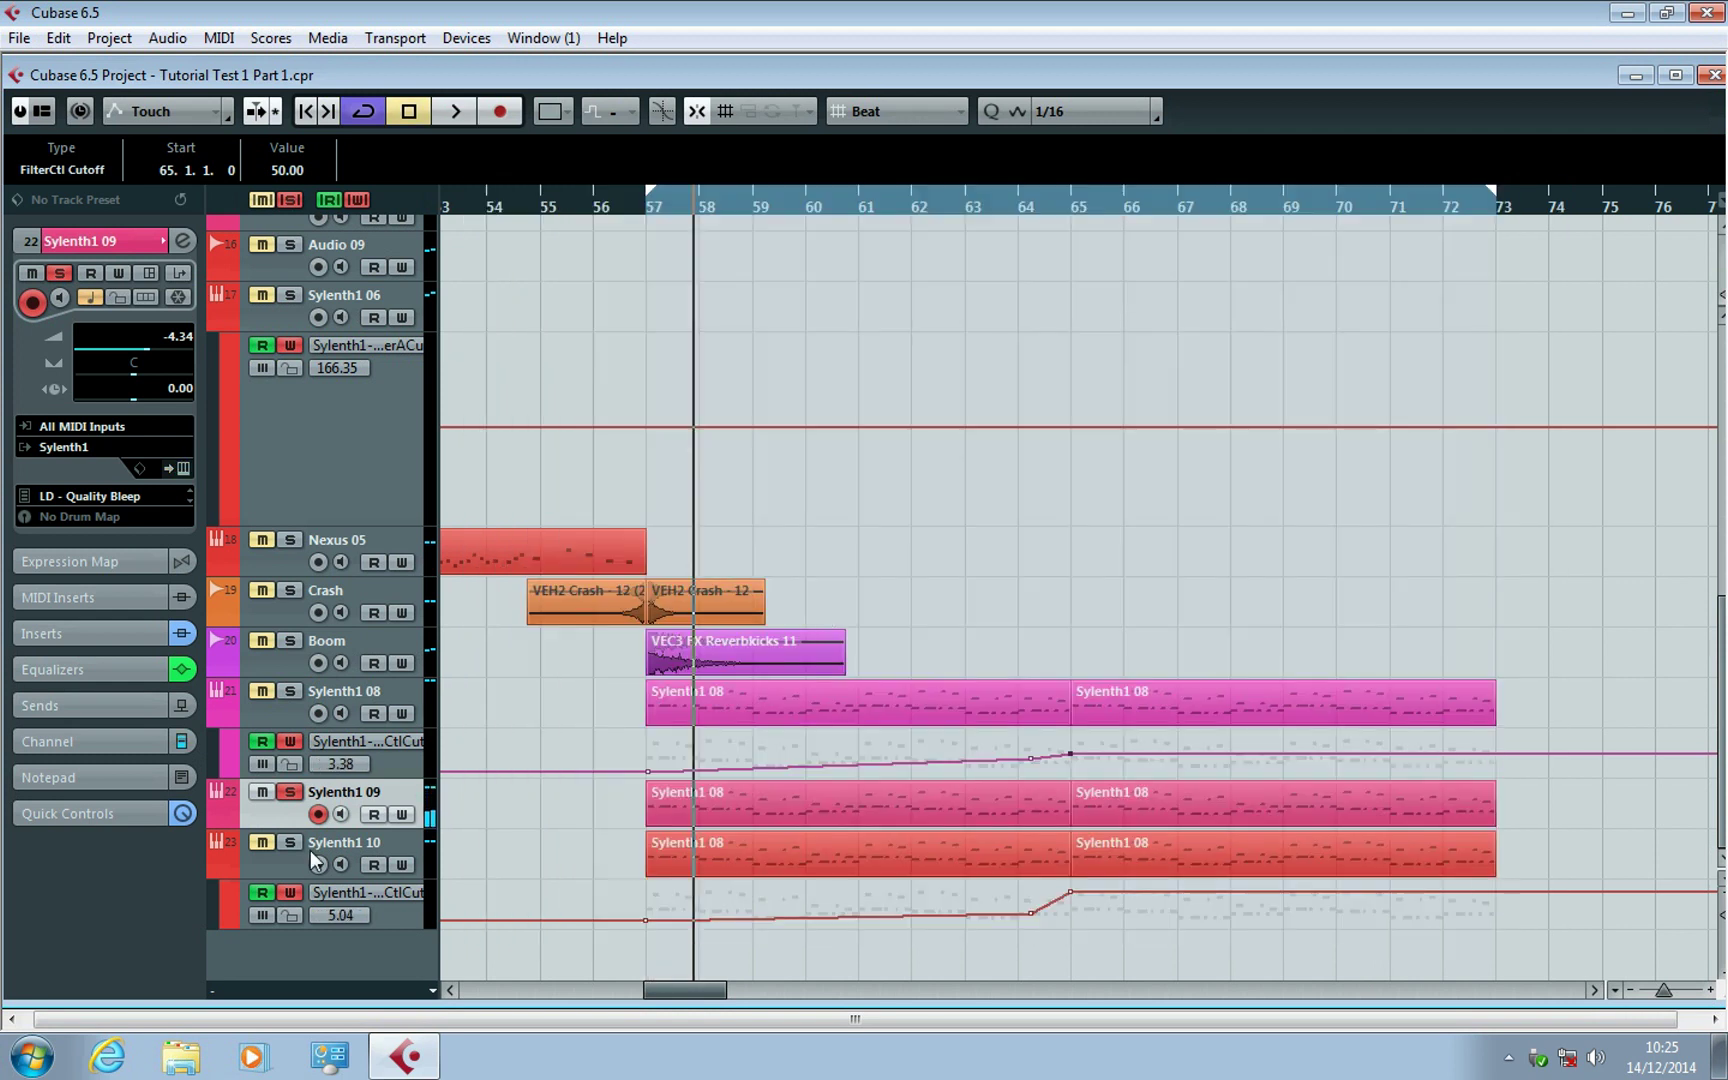
# Replace Sylenth1 09's recorded cutoff automation with points of 16.67 at bar 57 and 64.2.1, and 27.78 at bar 65.
pyautogui.click(219, 816)
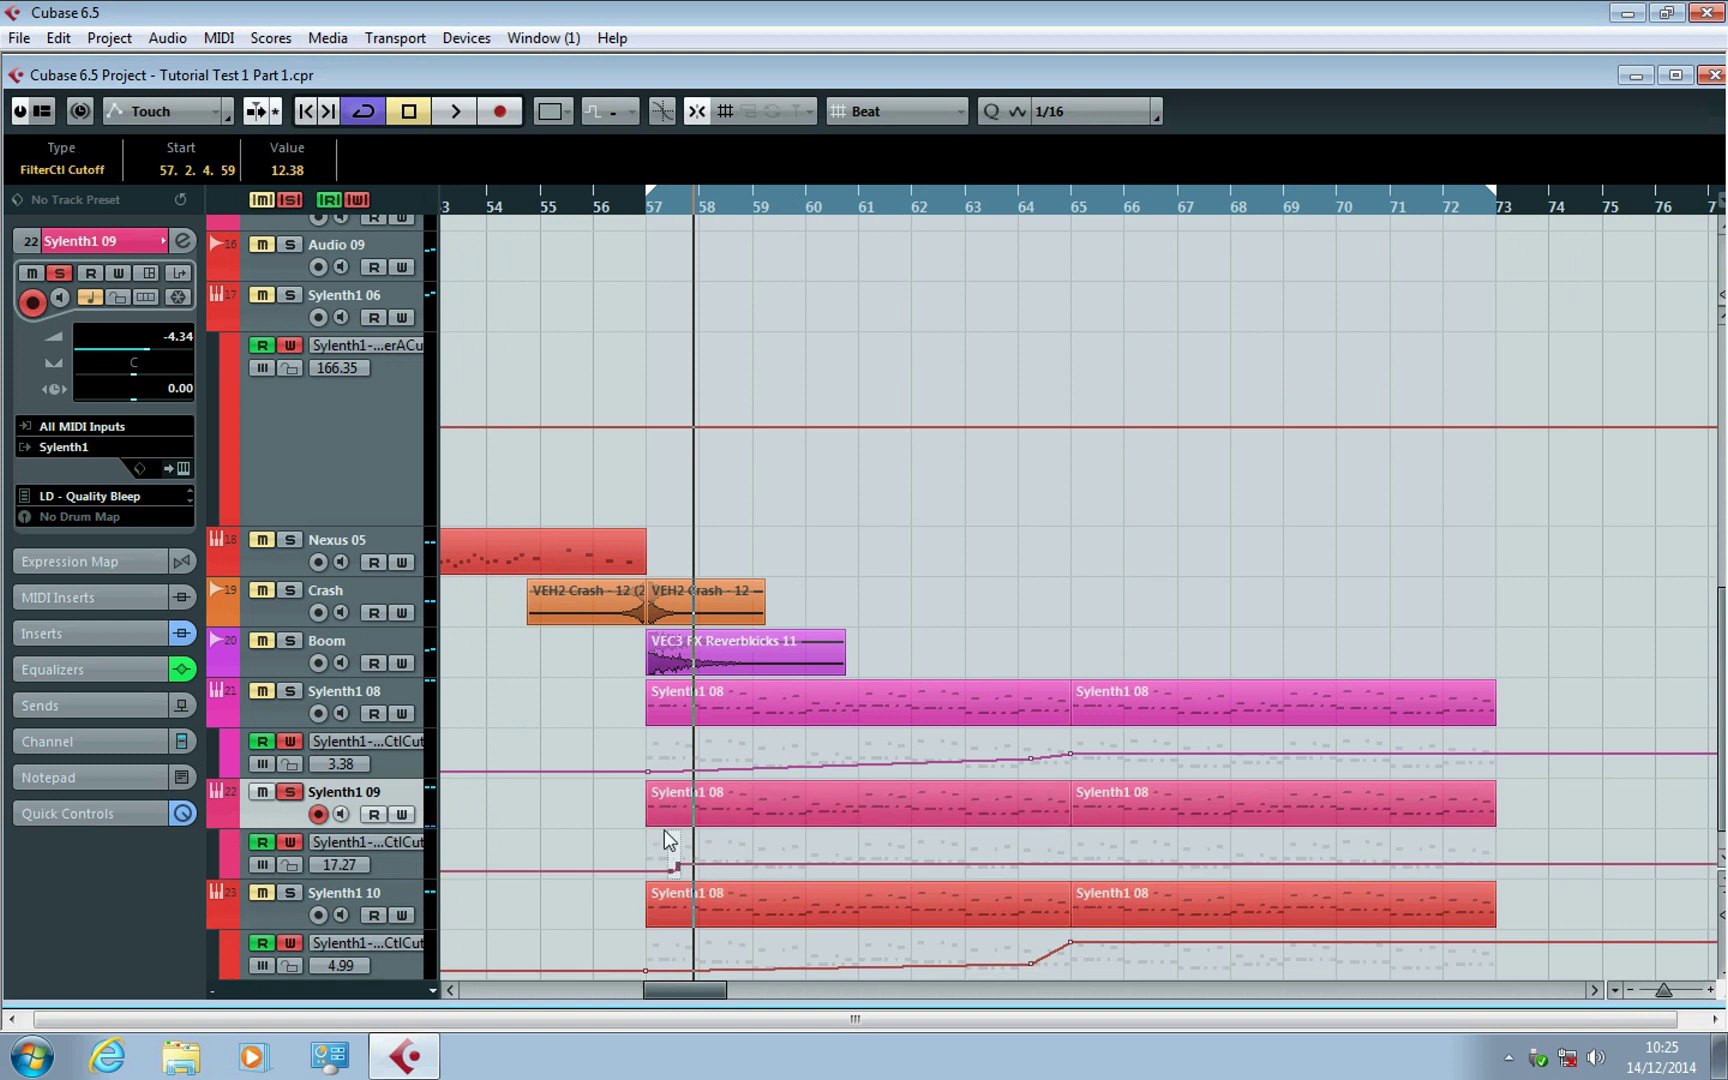
pyautogui.press('Delete')
pyautogui.press('space')
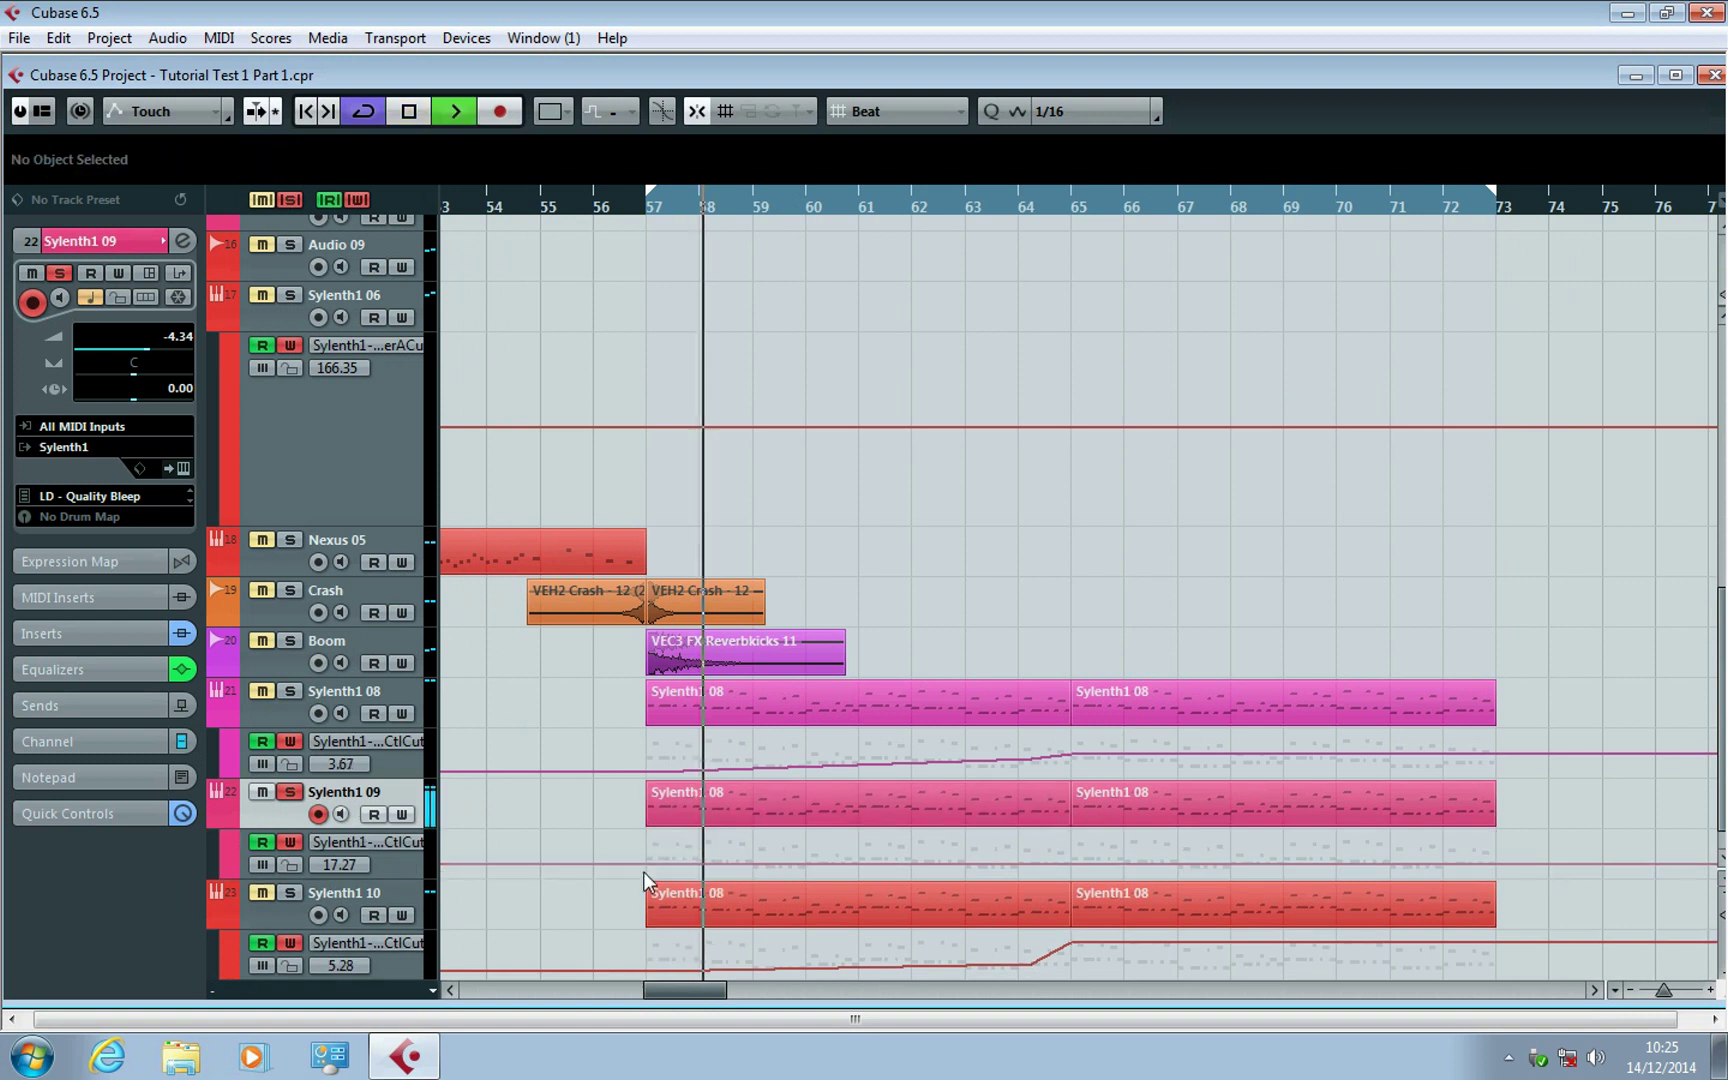
pyautogui.moveTo(647, 865); pyautogui.dragTo(647, 869)
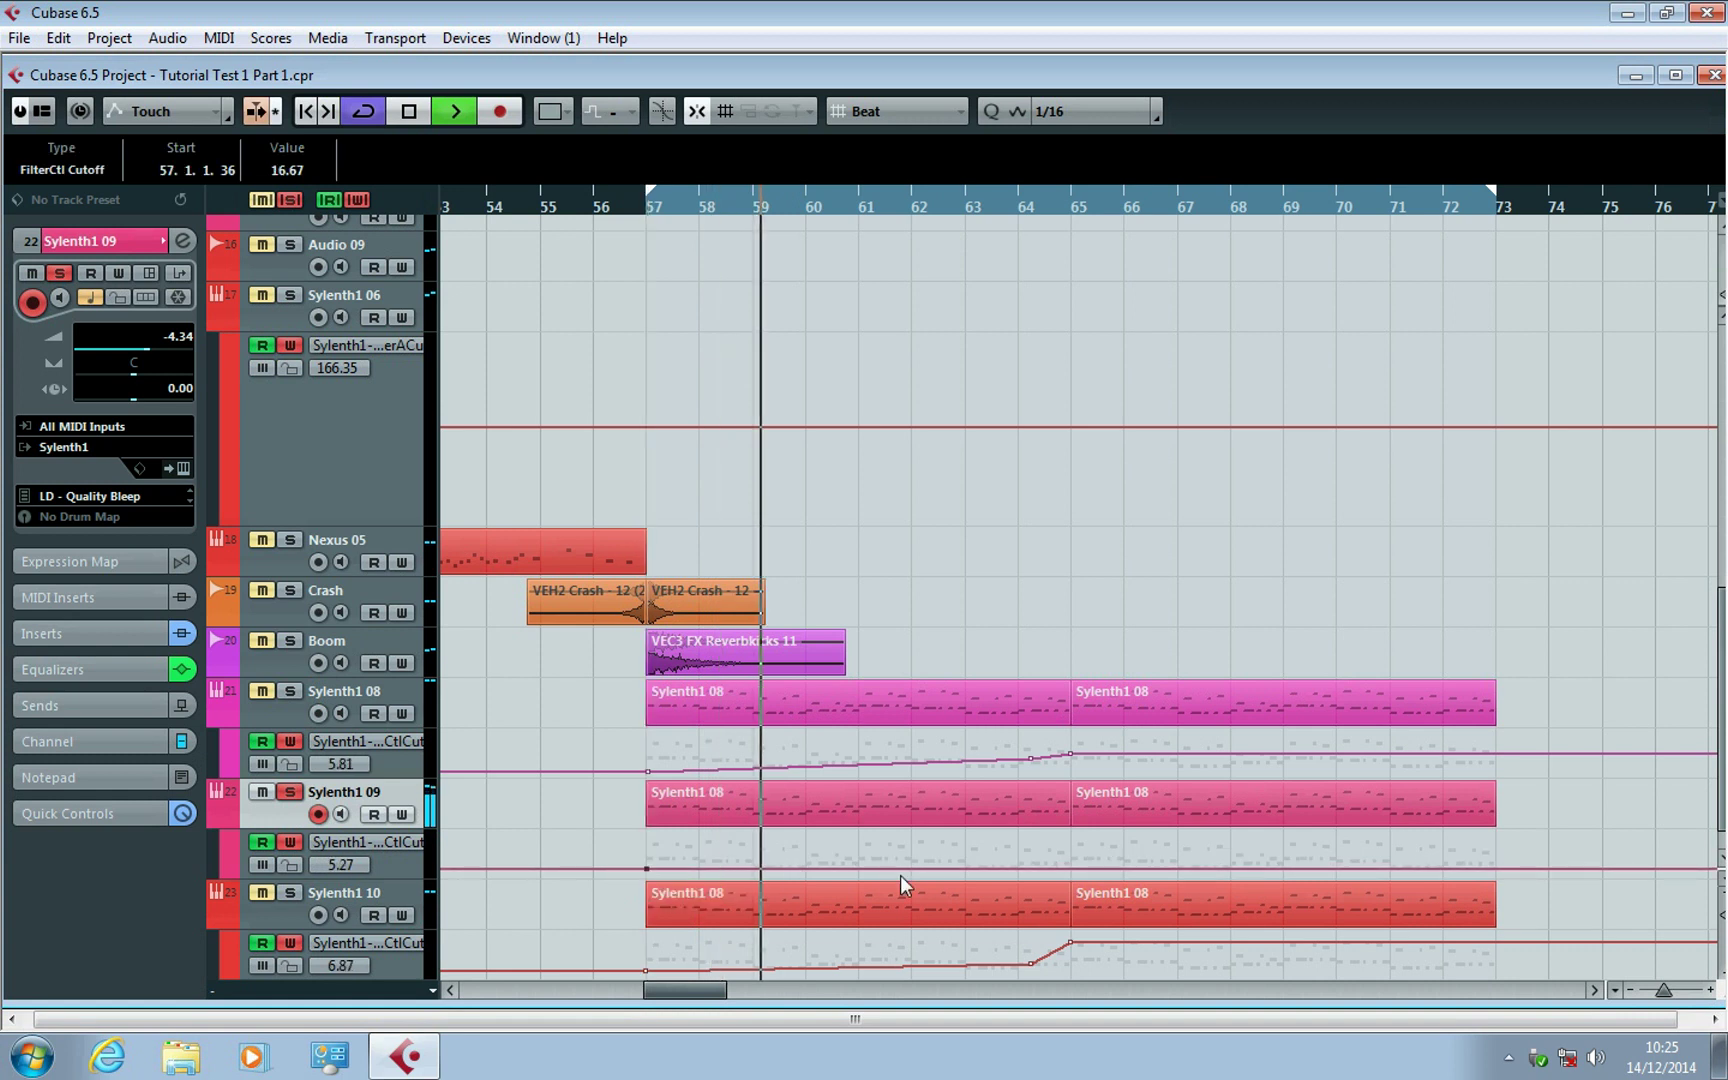
pyautogui.click(1023, 867)
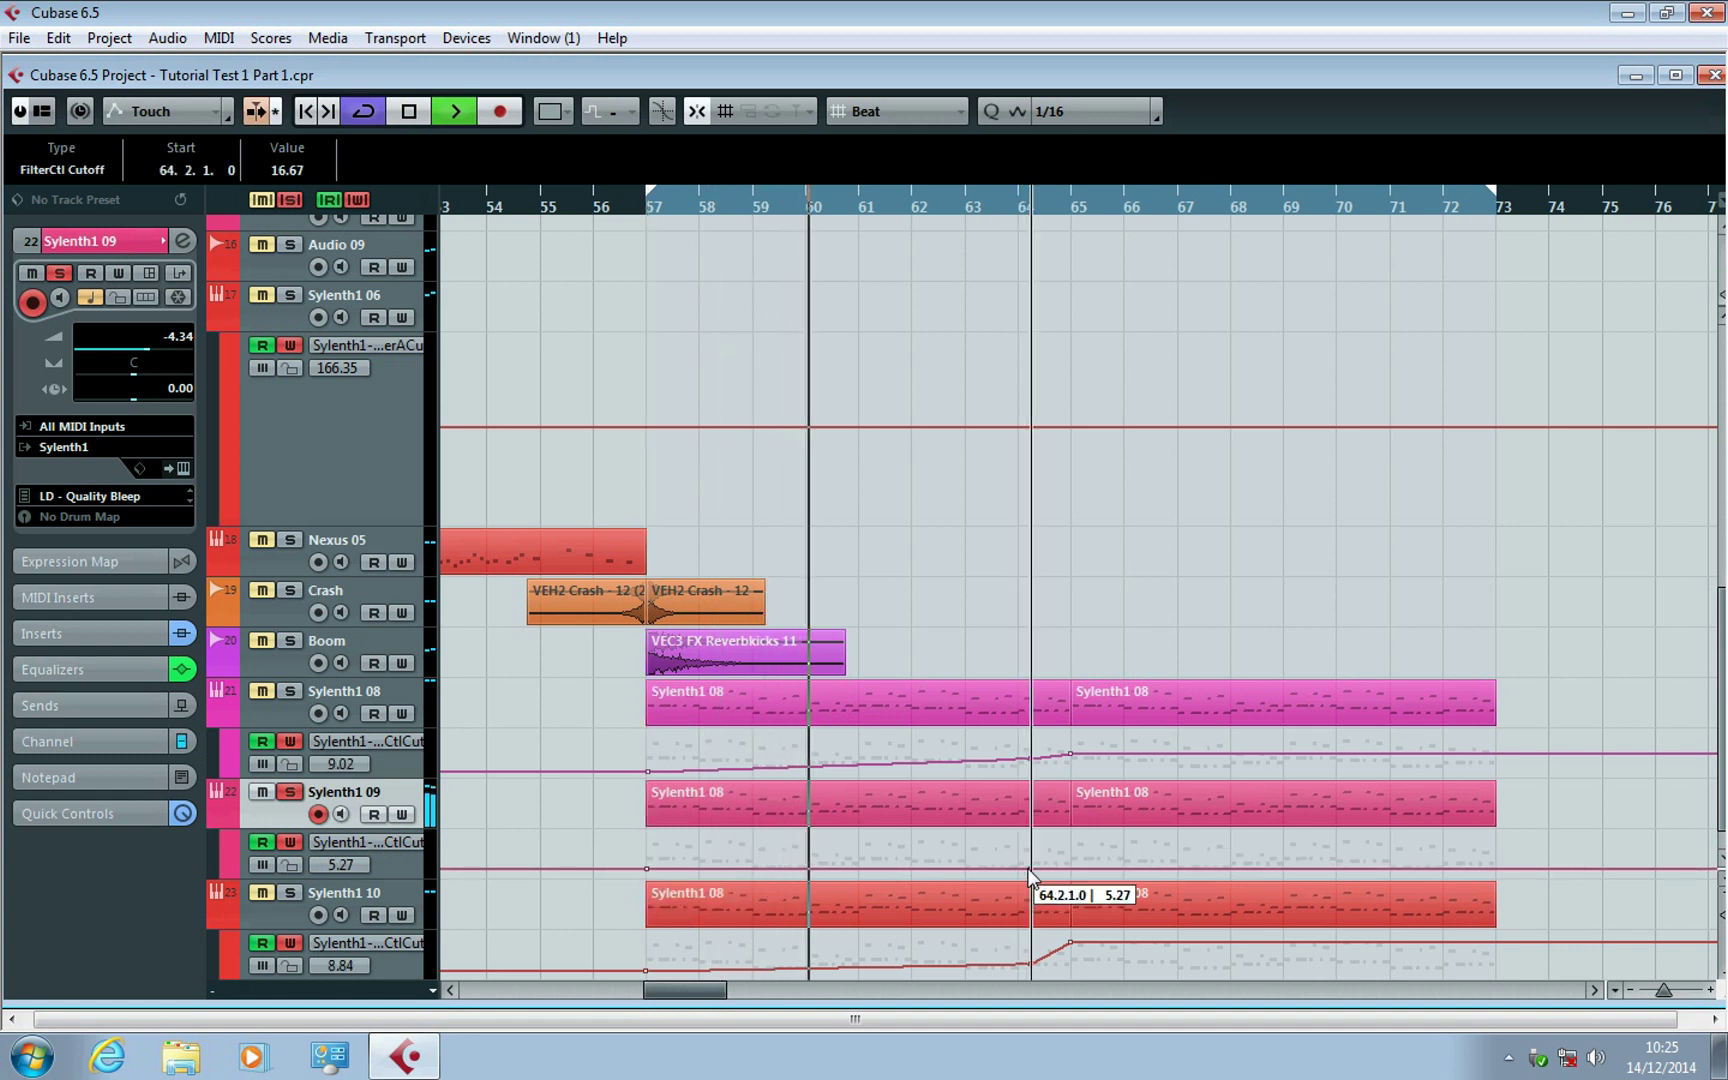
pyautogui.click(1072, 869)
pyautogui.moveTo(1073, 868); pyautogui.dragTo(1073, 859)
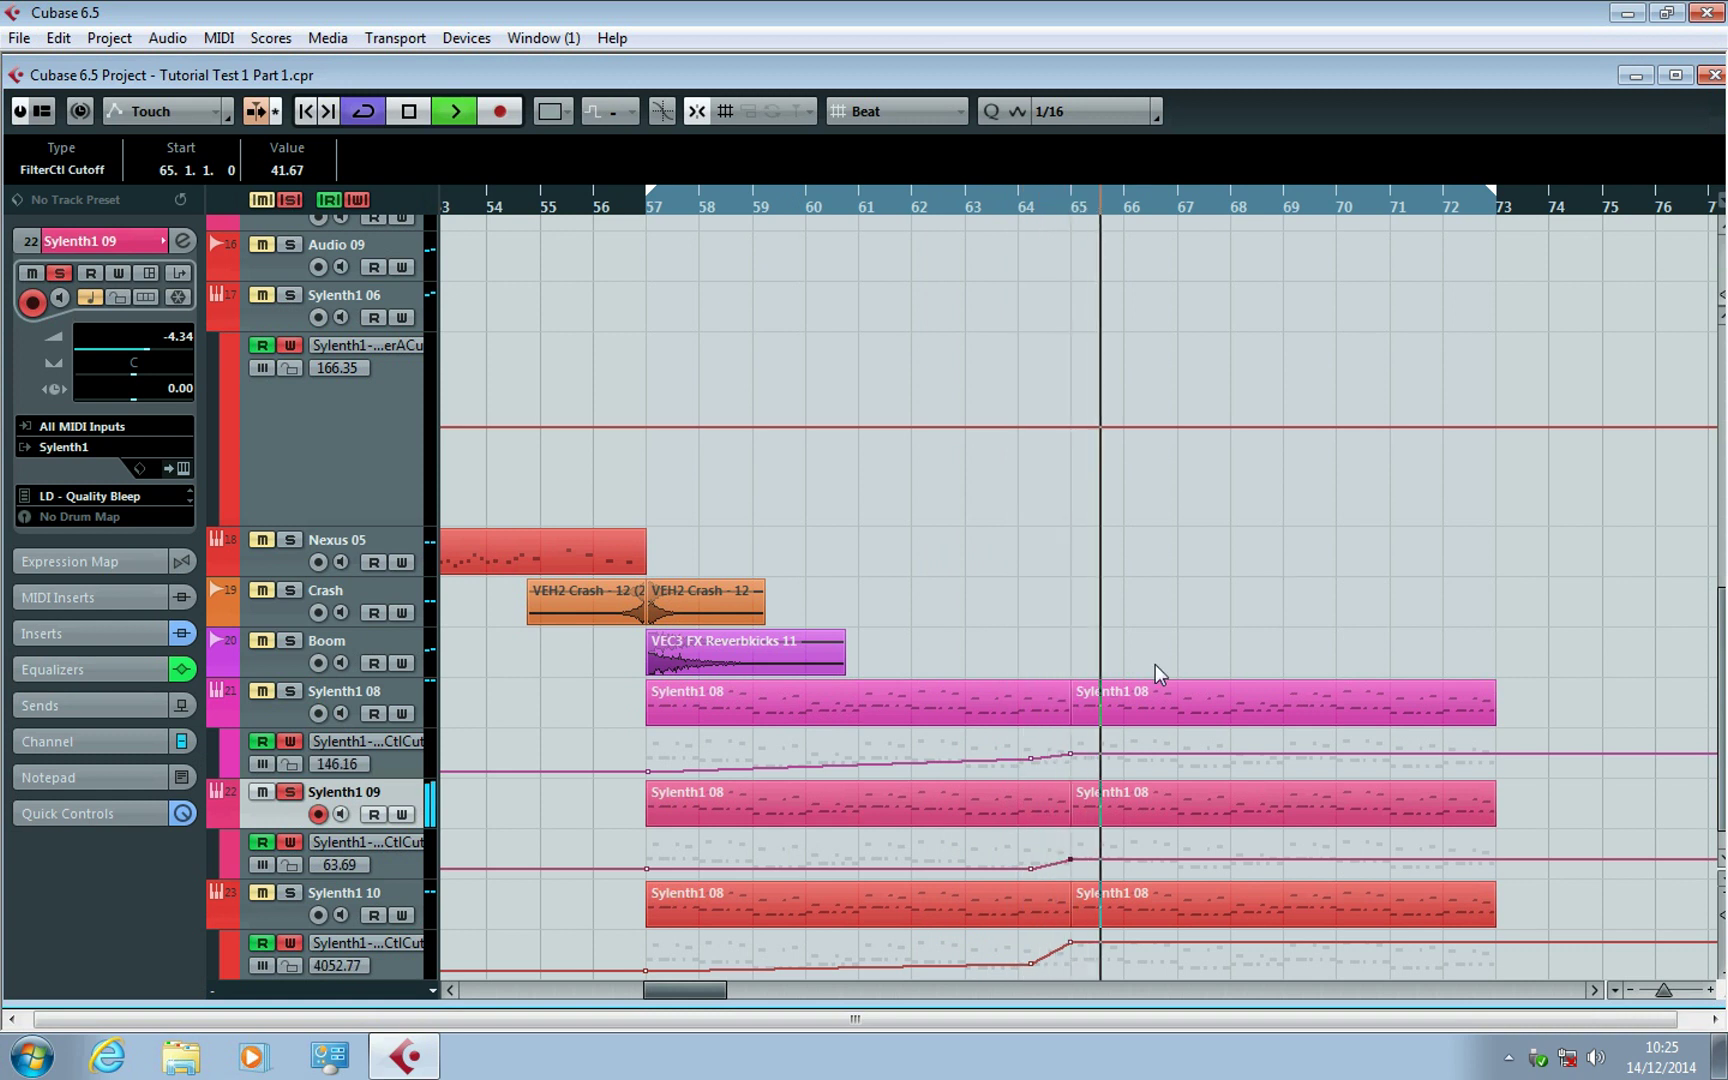
pyautogui.moveTo(1071, 858); pyautogui.dragTo(1071, 864)
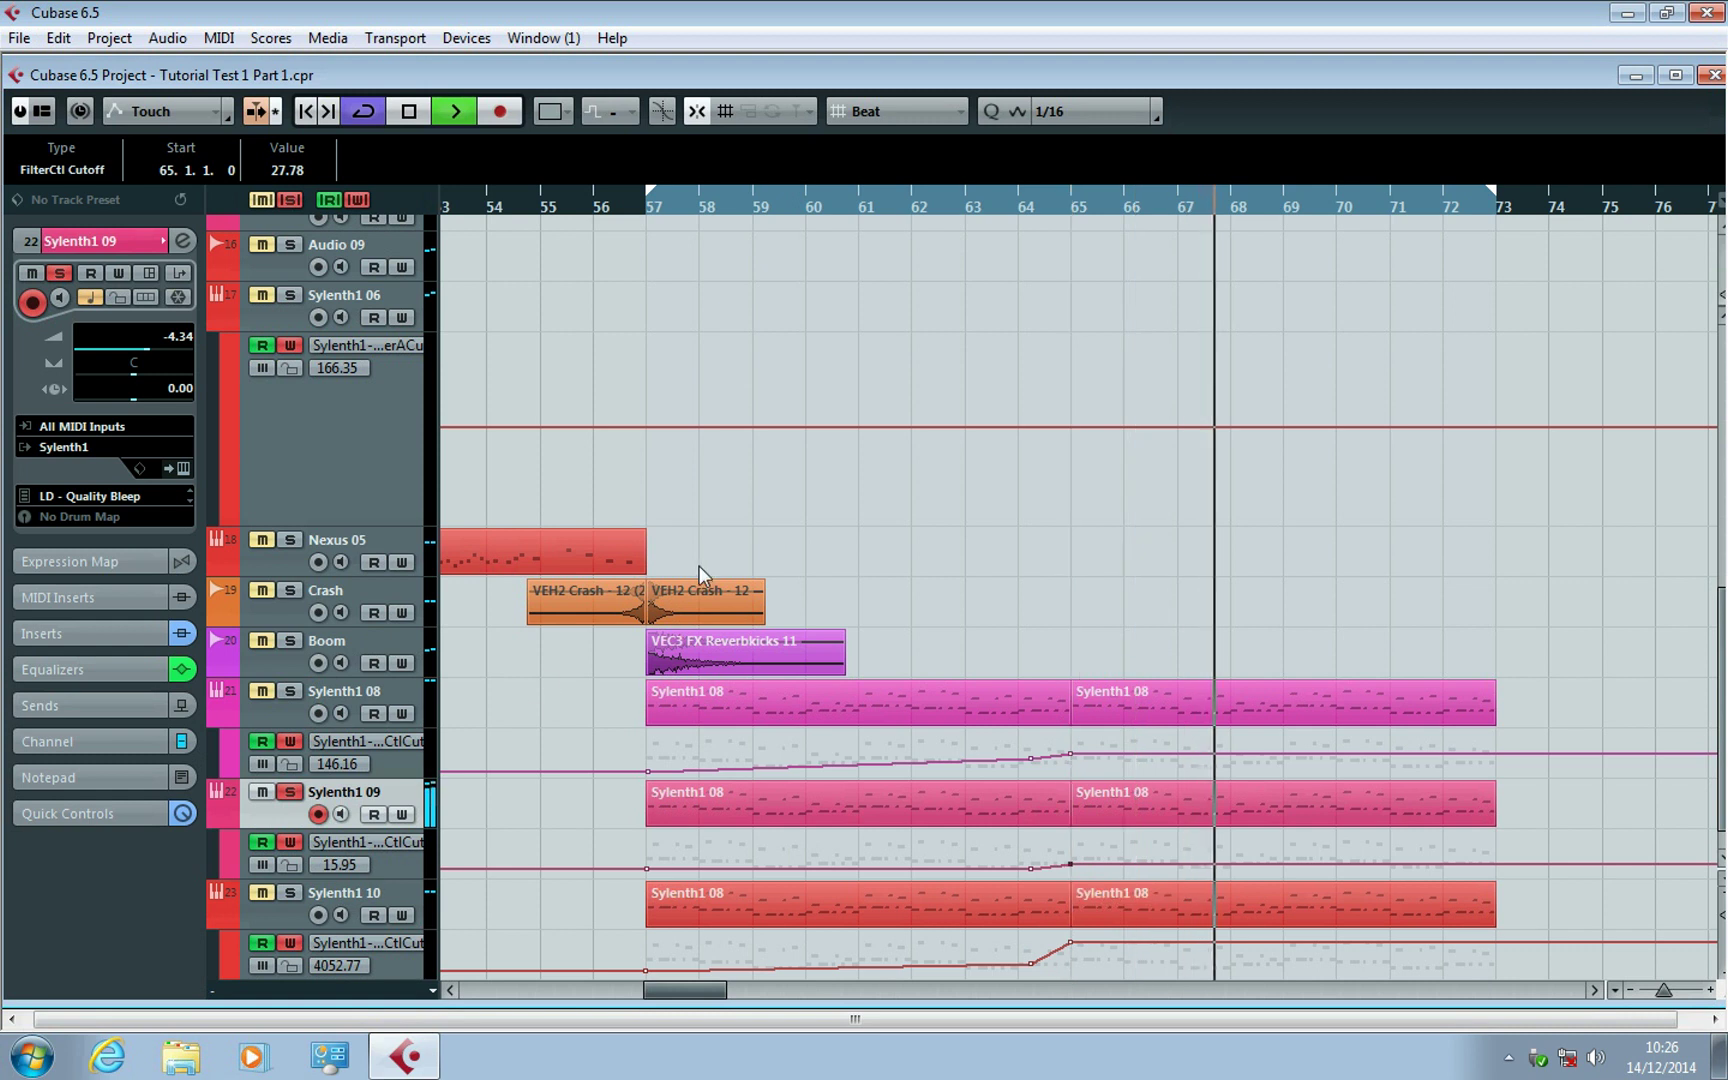
# Play from bar 57 with Sylenth1 08 and Sylenth1 10 soloed alongside Sylenth1 09.
pyautogui.scroll(-1, 698, 566)
pyautogui.press('space')
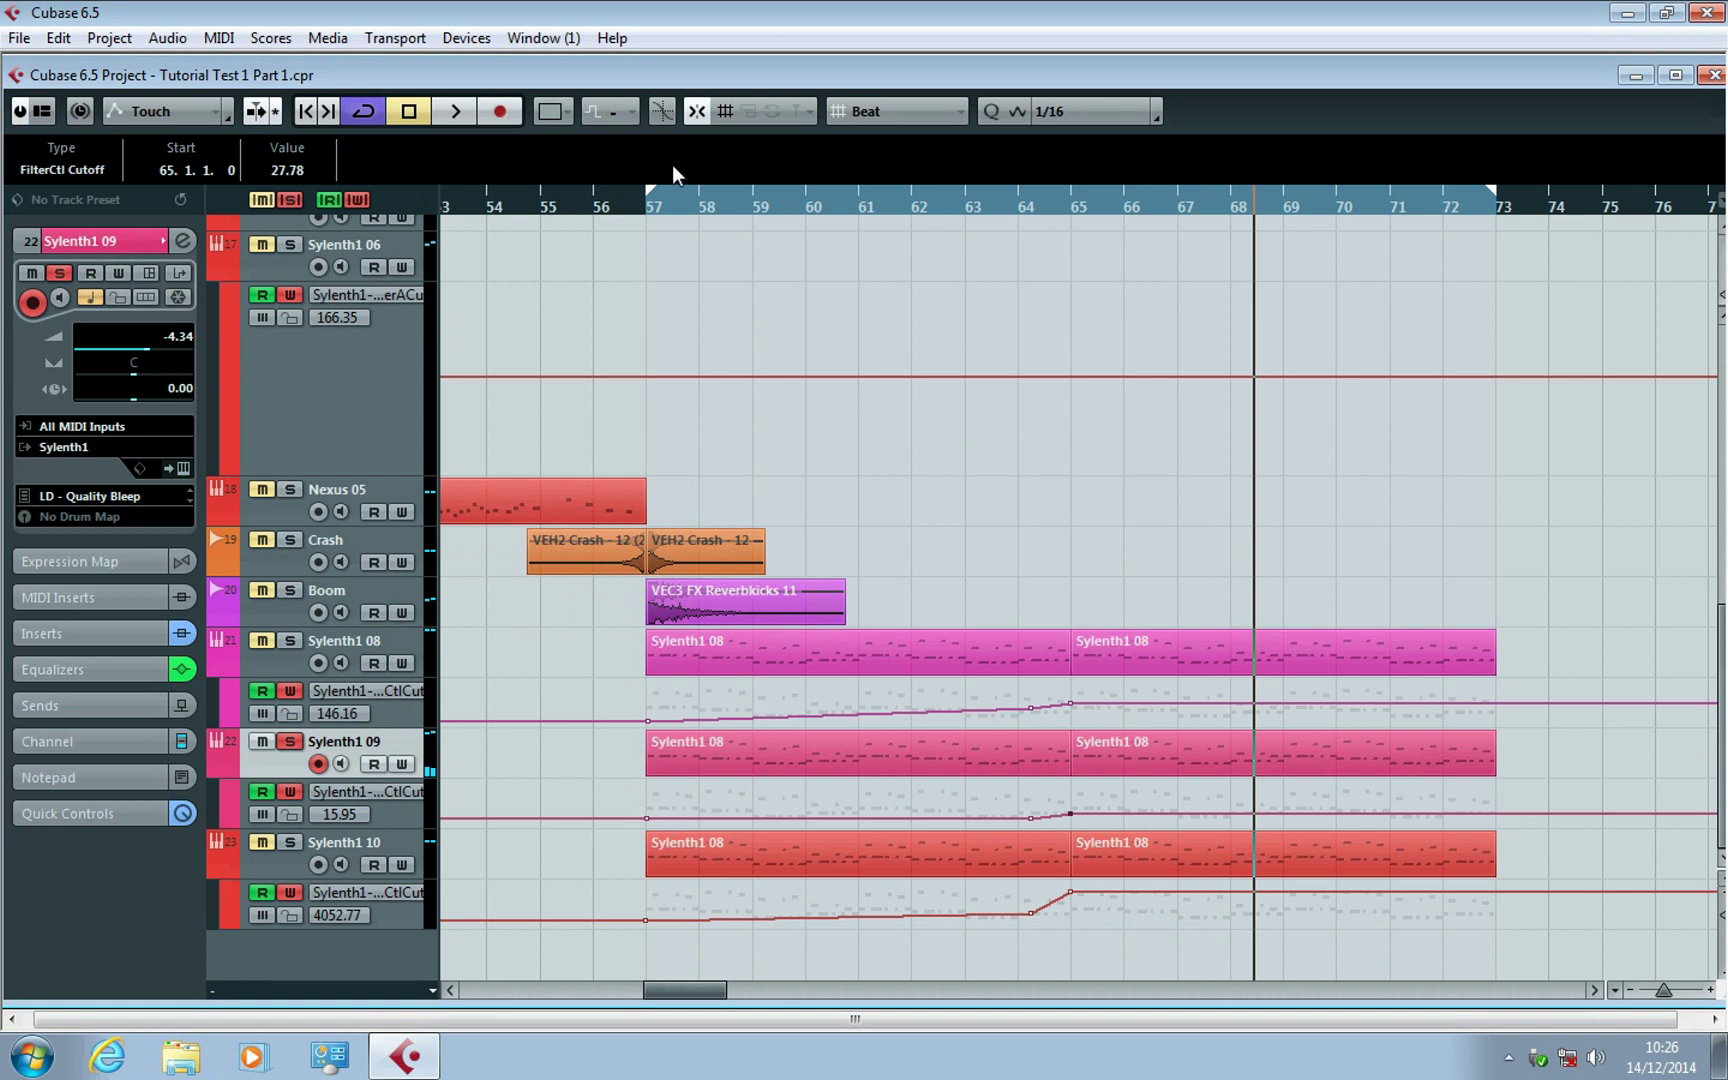
pyautogui.click(647, 212)
pyautogui.press('space')
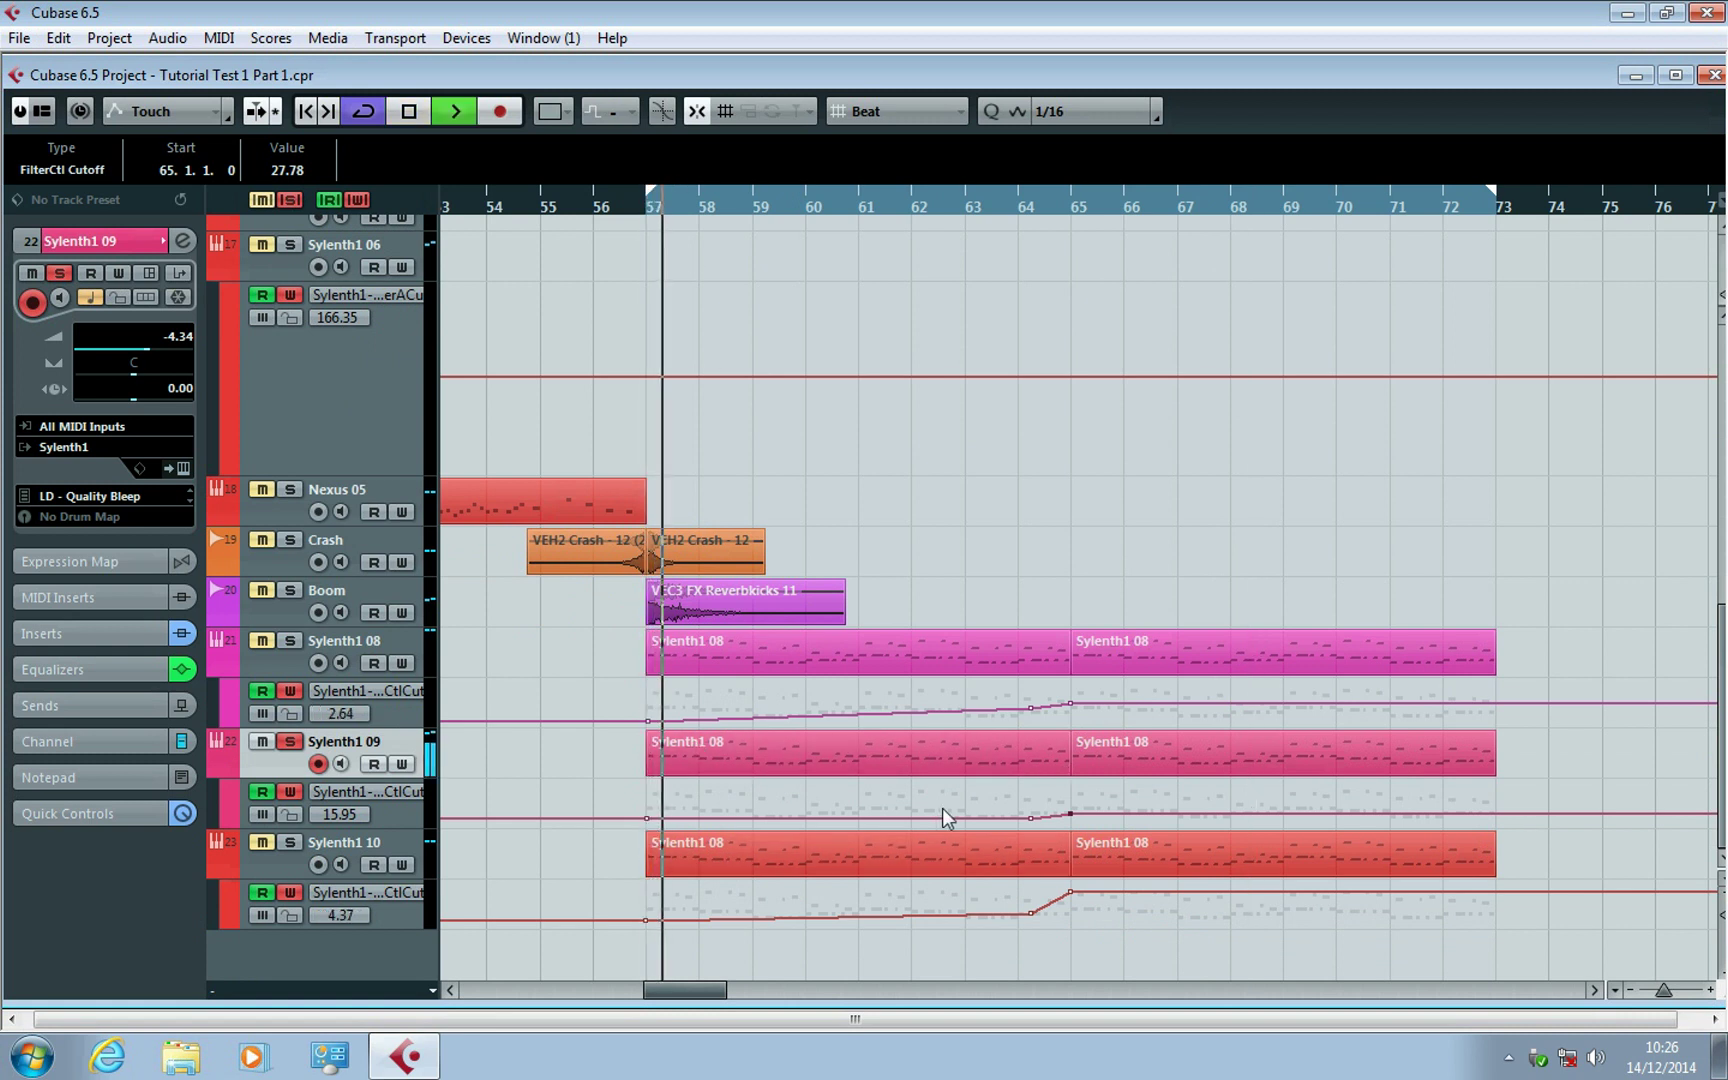
pyautogui.moveTo(1057, 798); pyautogui.dragTo(1080, 818)
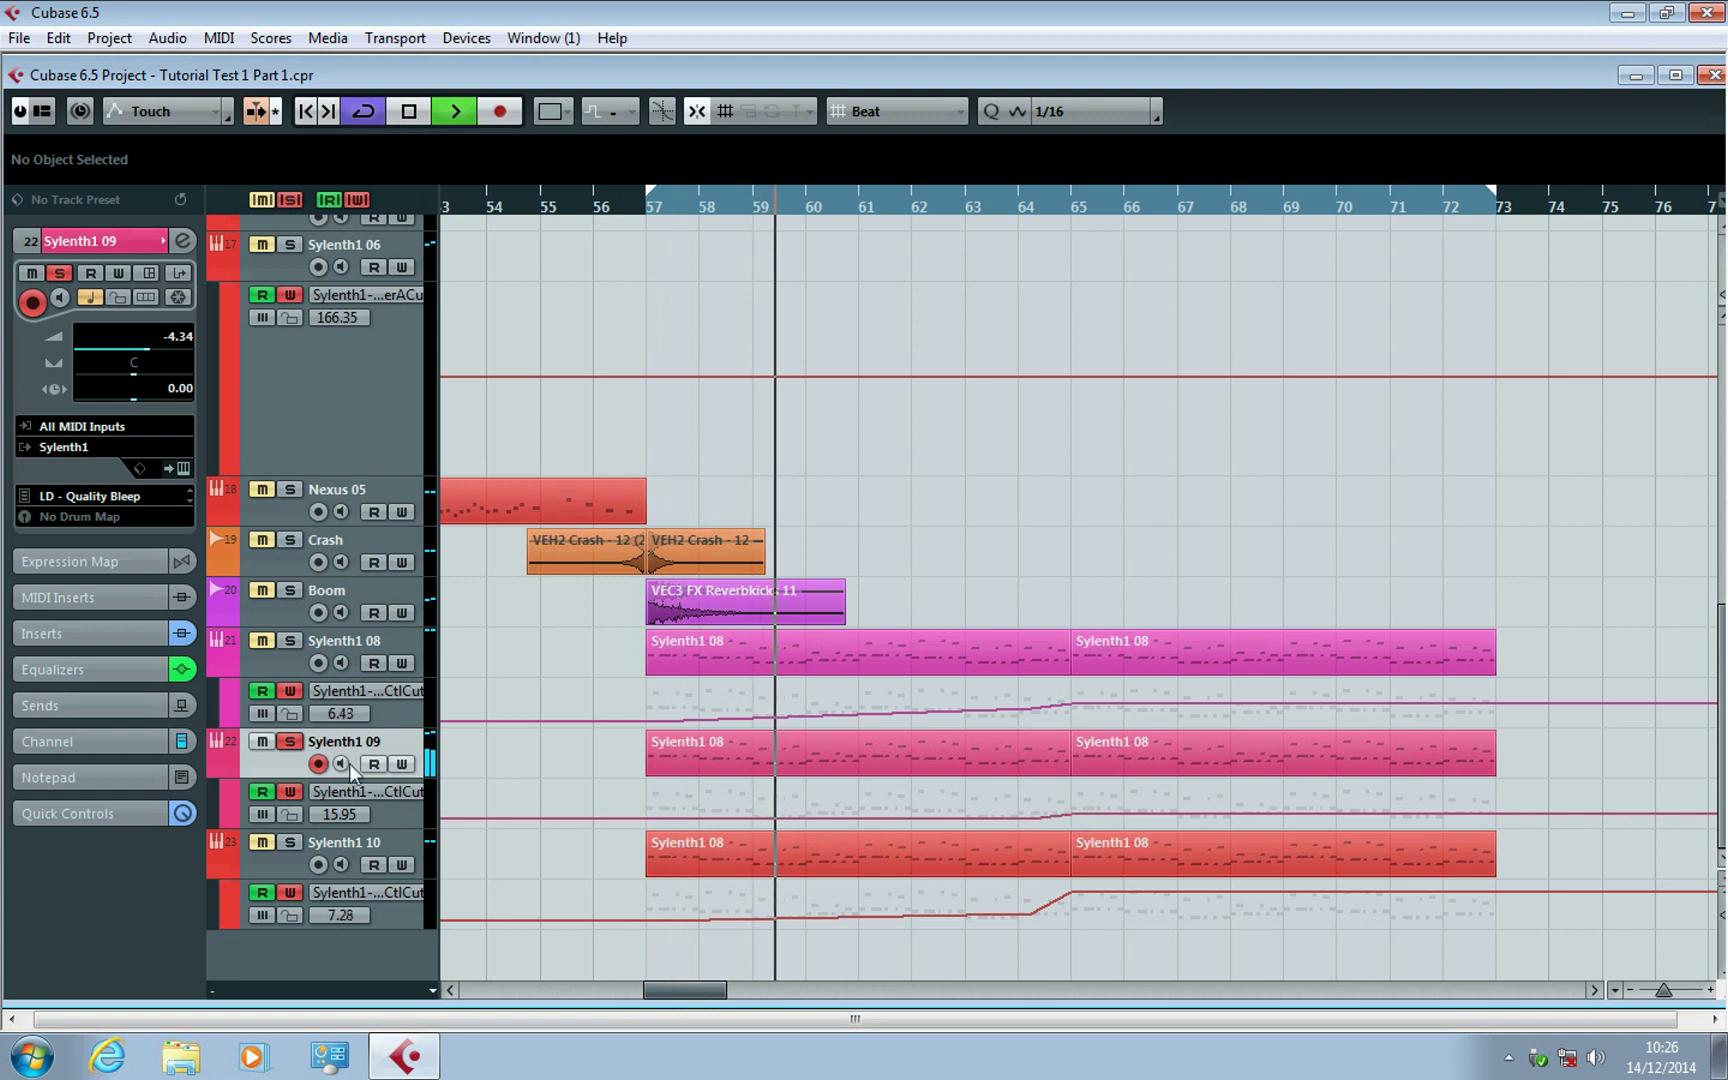
pyautogui.click(289, 642)
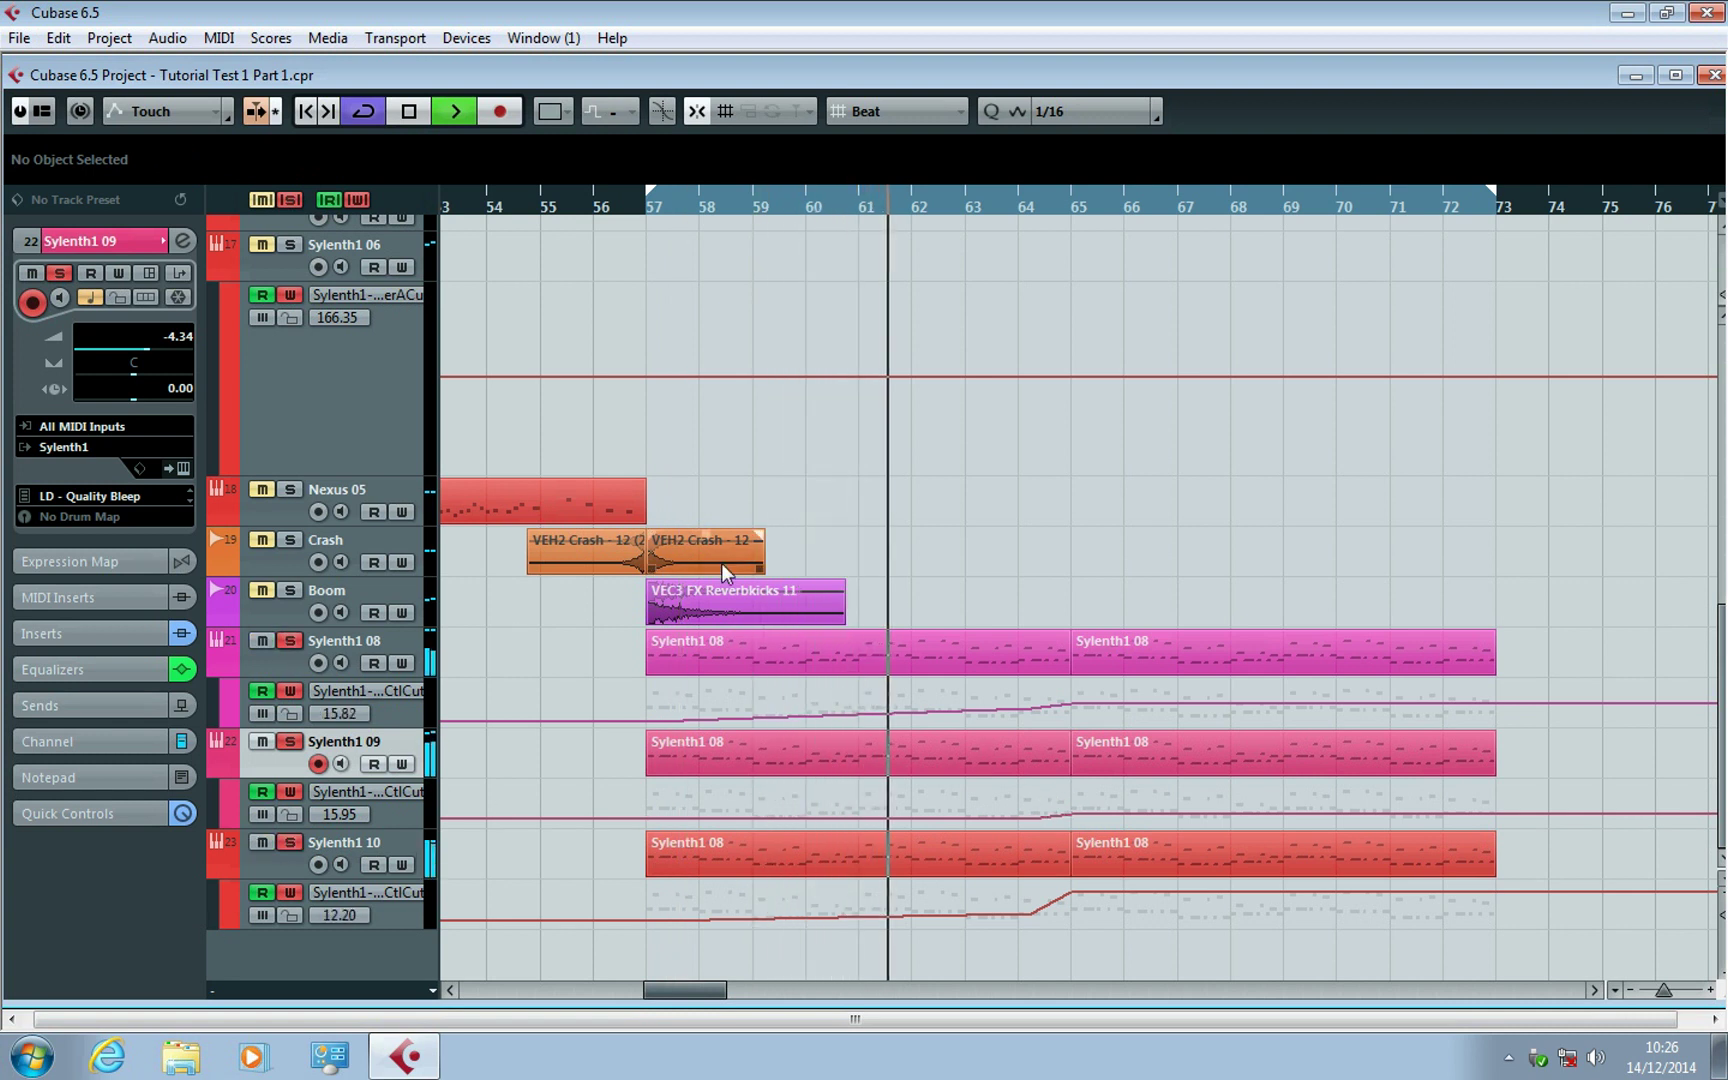
# Review the full track list and the wider arrangement around the lead section at bars 57 to 73.
pyautogui.scroll(3, 845, 576)
pyautogui.scroll(10, 845, 587)
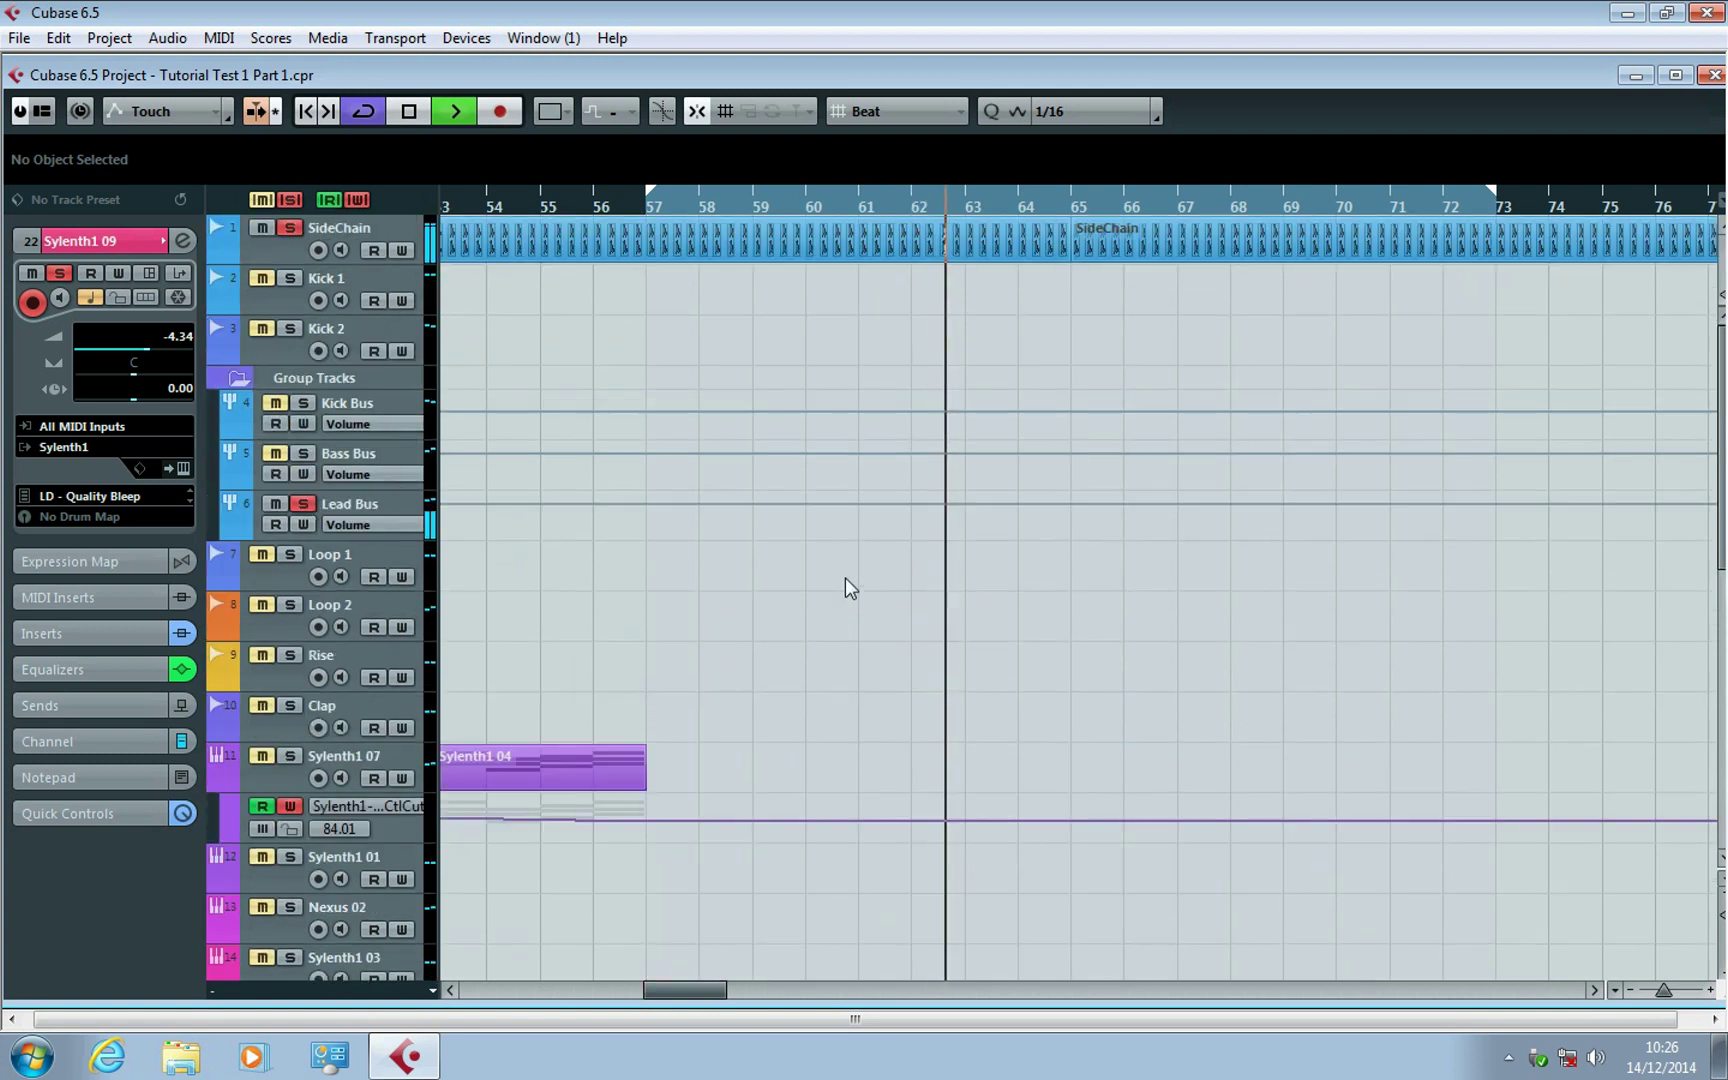
pyautogui.scroll(-3, 845, 587)
pyautogui.press('g')
pyautogui.press('g')
pyautogui.press('g')
pyautogui.press('g')
pyautogui.press('g')
pyautogui.press('g')
pyautogui.scroll(-7, 856, 582)
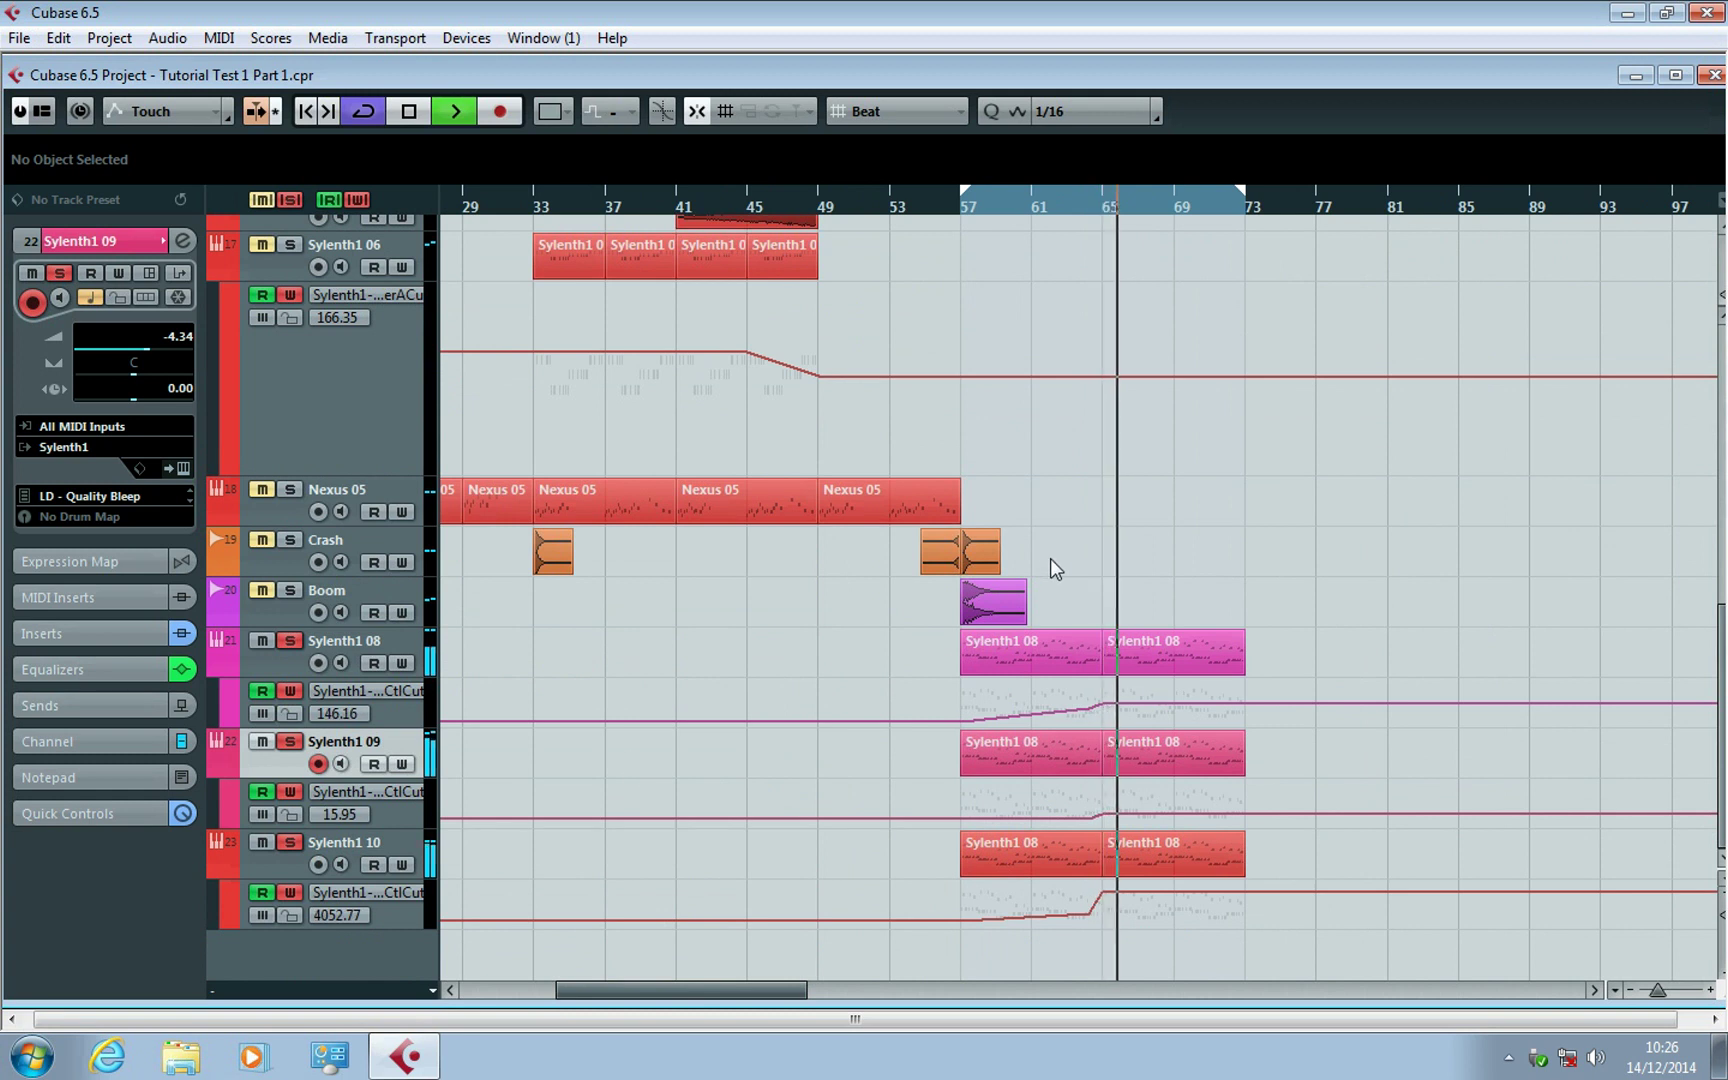
# Leave only Sylenth1 08 soloed, set its cutoff automation point at 65.2.1 to 27.78, and replay the section with all solos cleared.
pyautogui.click(289, 741)
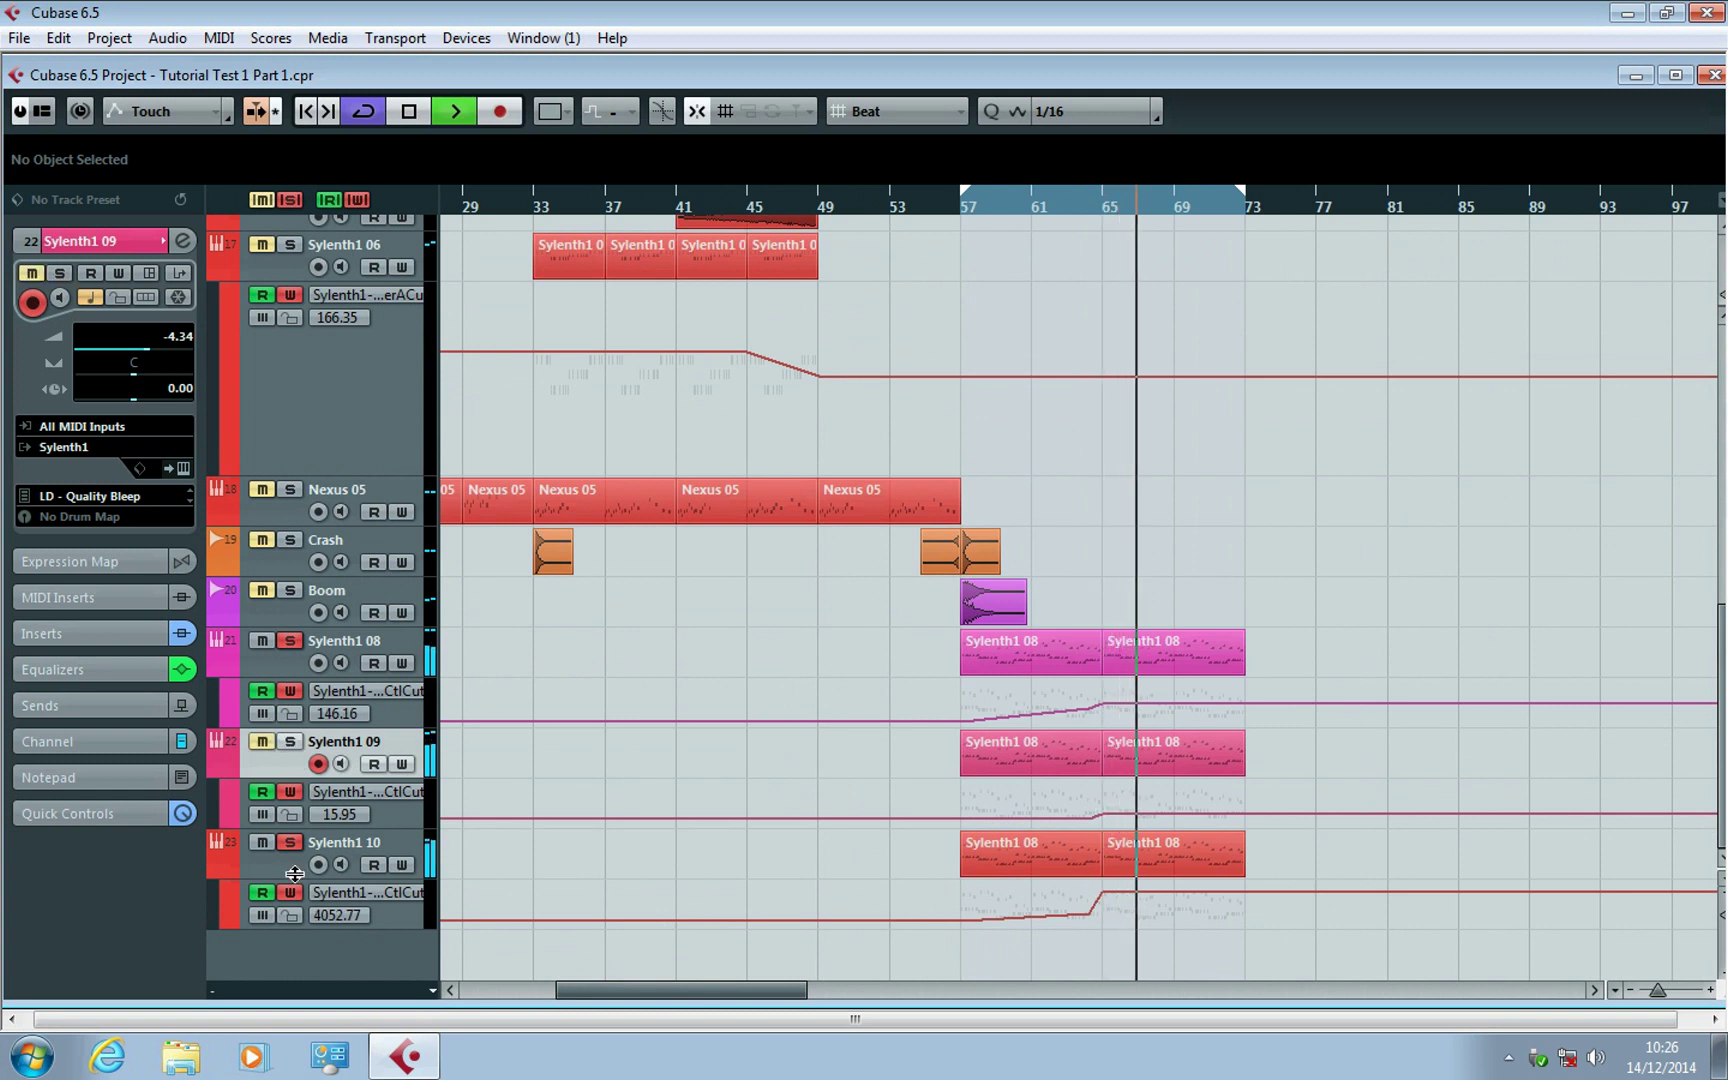
pyautogui.click(290, 842)
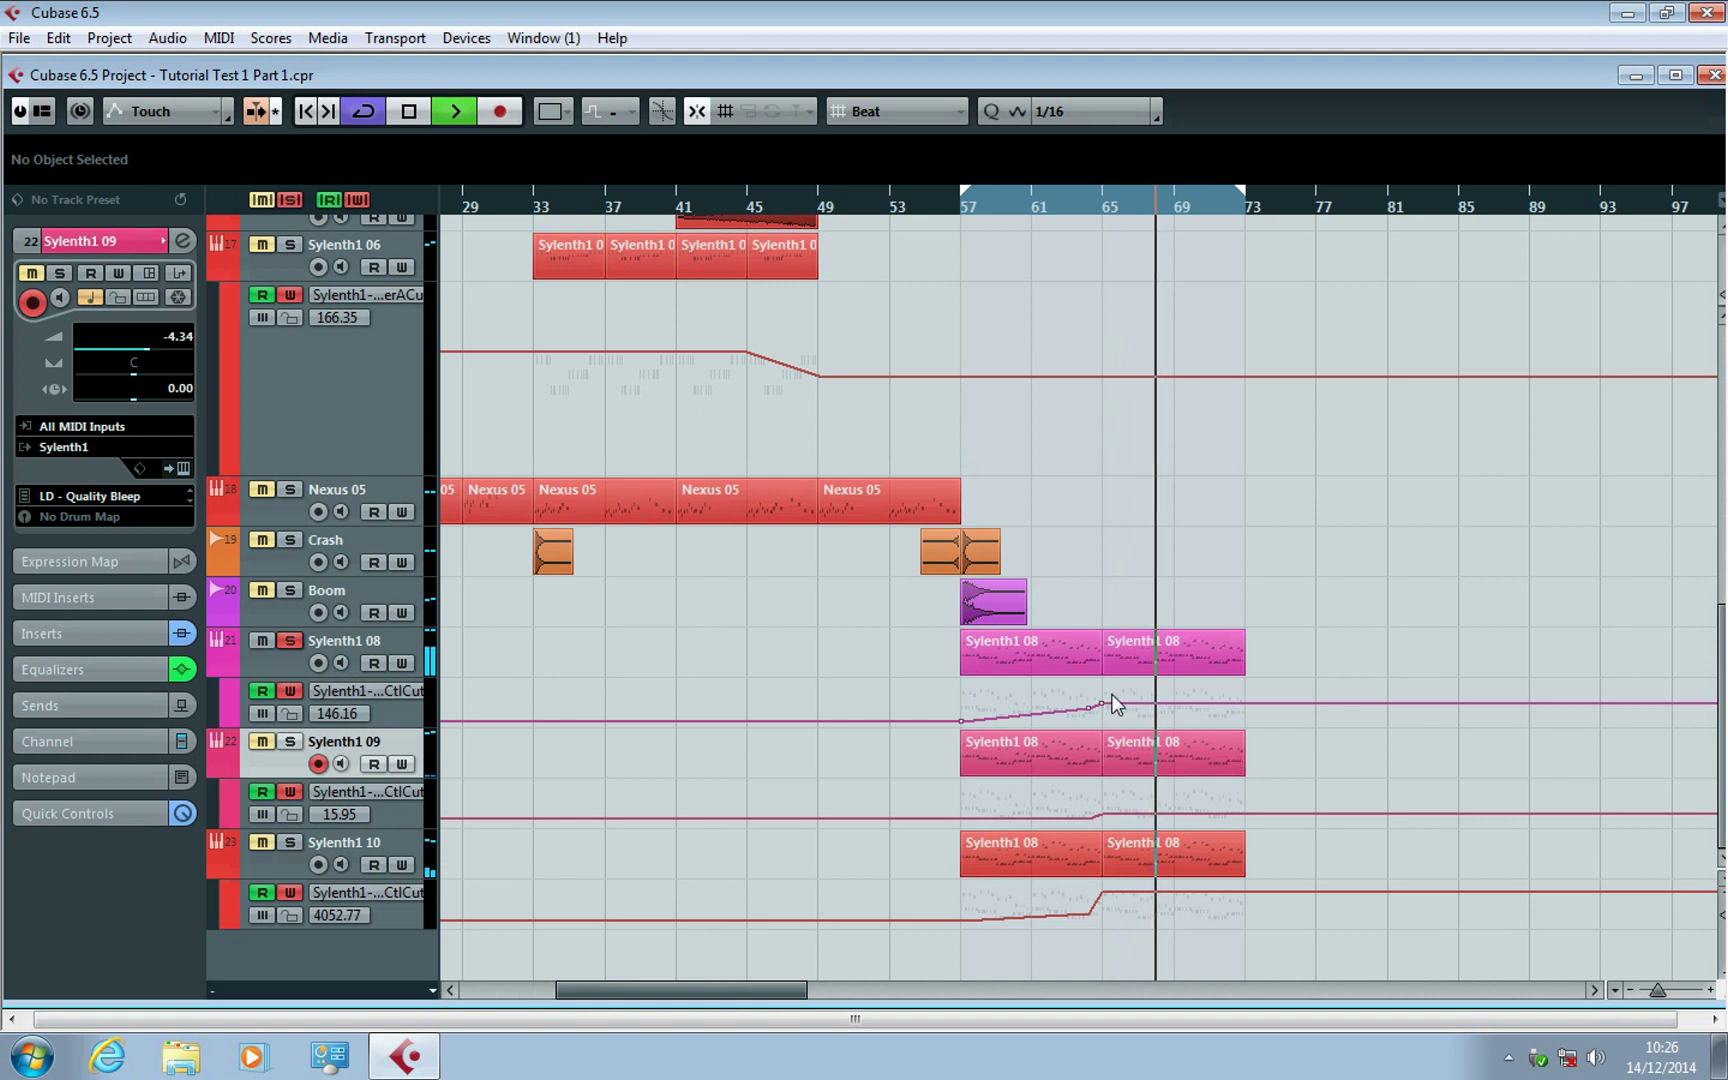
pyautogui.click(1102, 706)
pyautogui.moveTo(1105, 708); pyautogui.dragTo(1106, 713)
pyautogui.click(957, 207)
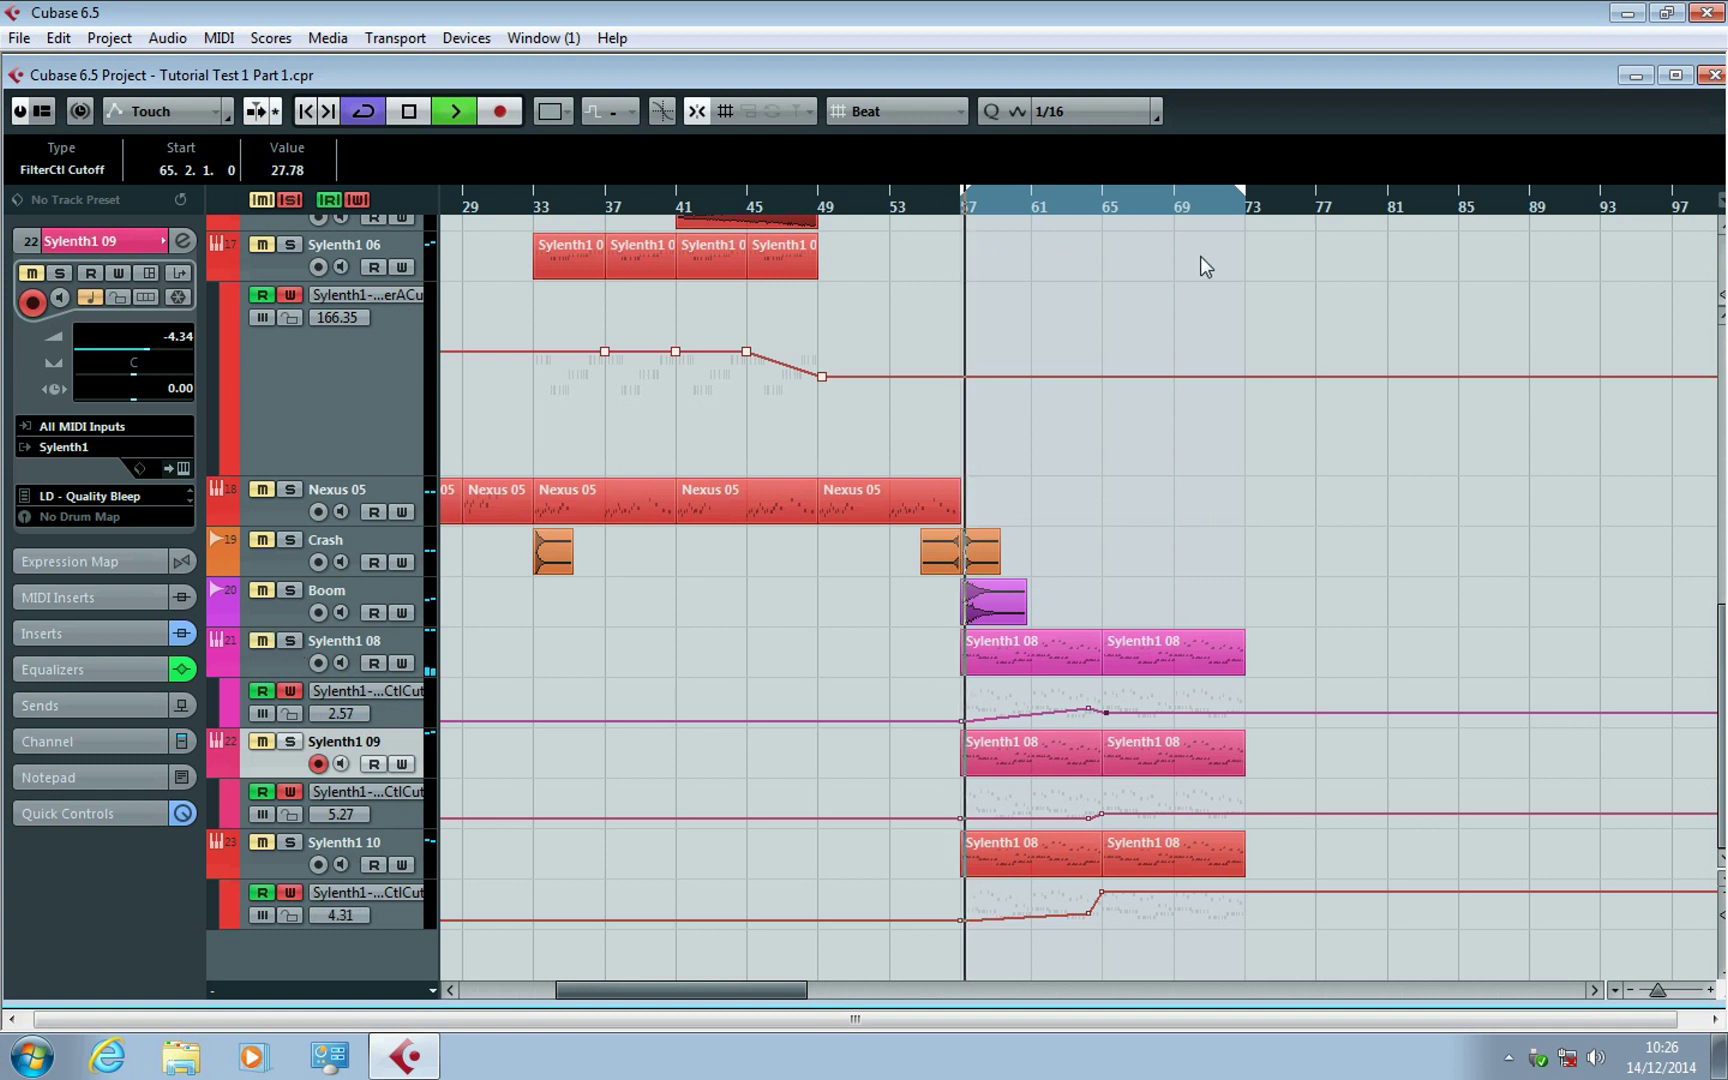
pyautogui.click(294, 206)
pyautogui.click(1069, 202)
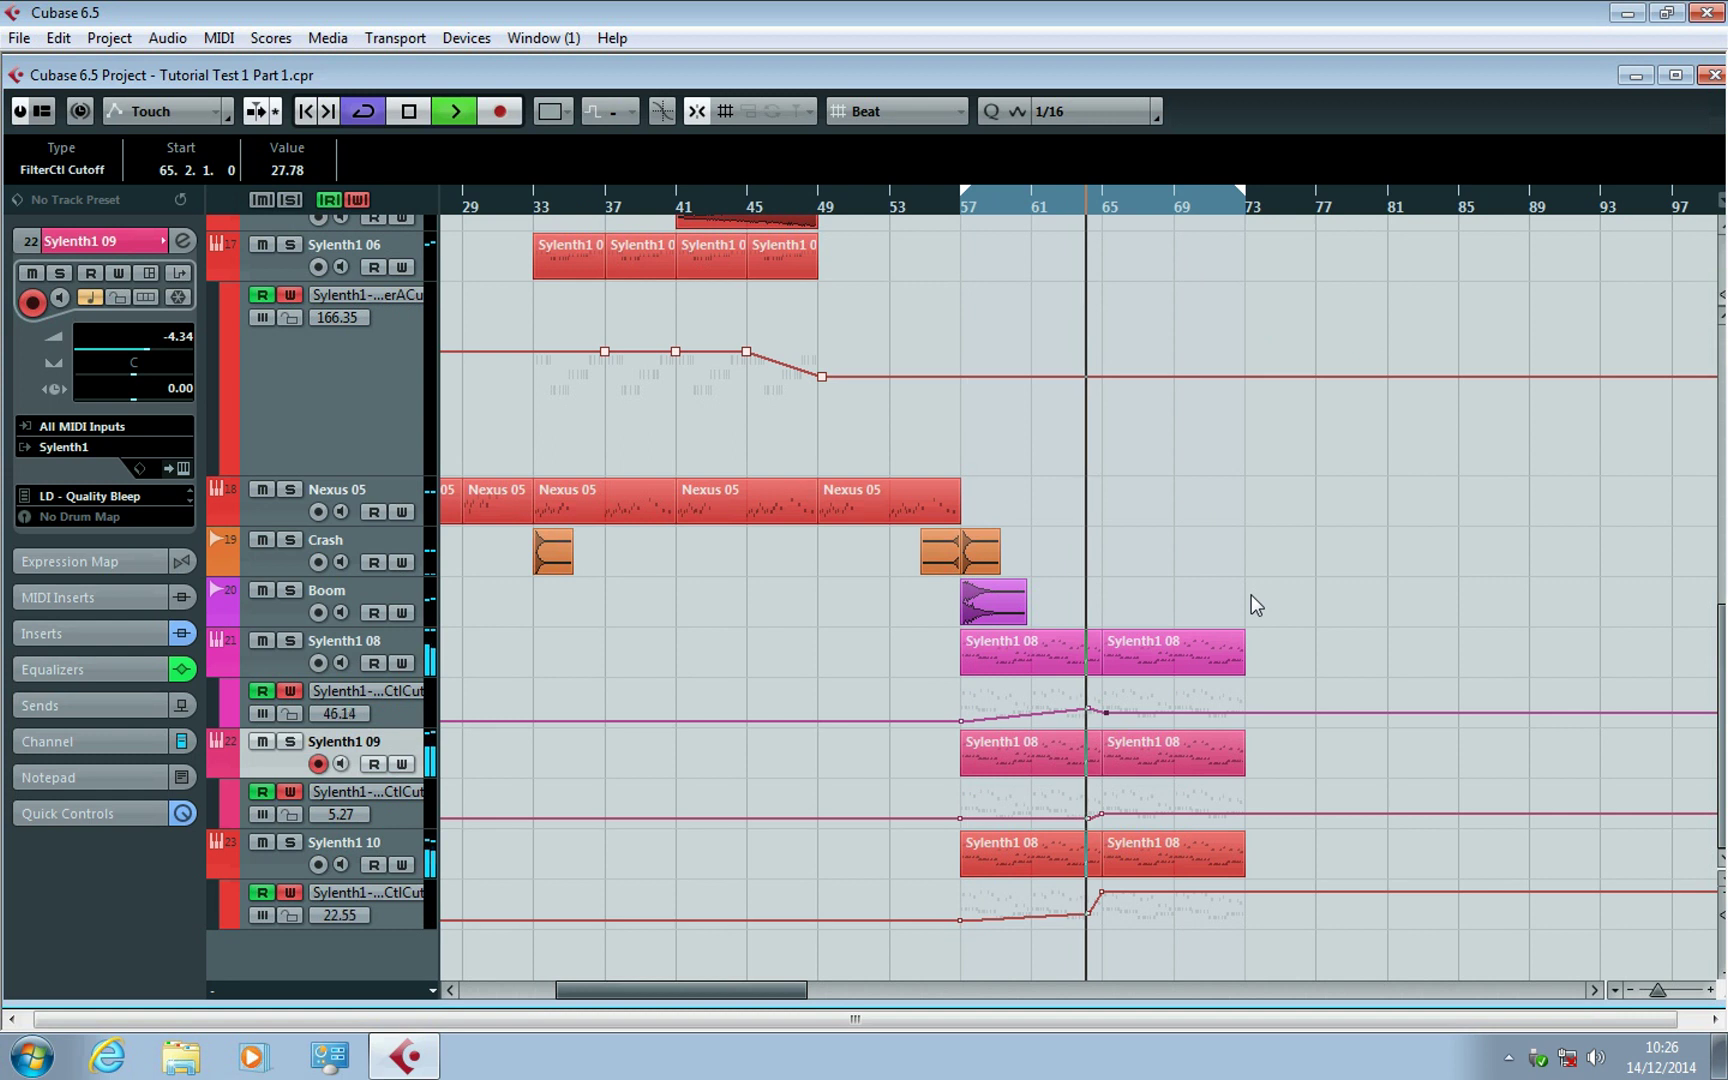
# Solo Sylenth1 10, lower its cutoff automation point at bar 65 to 41.67, and play from around bar 65.
pyautogui.press('h')
pyautogui.press('h')
pyautogui.press('h')
pyautogui.press('h')
pyautogui.press('h')
pyautogui.press('h')
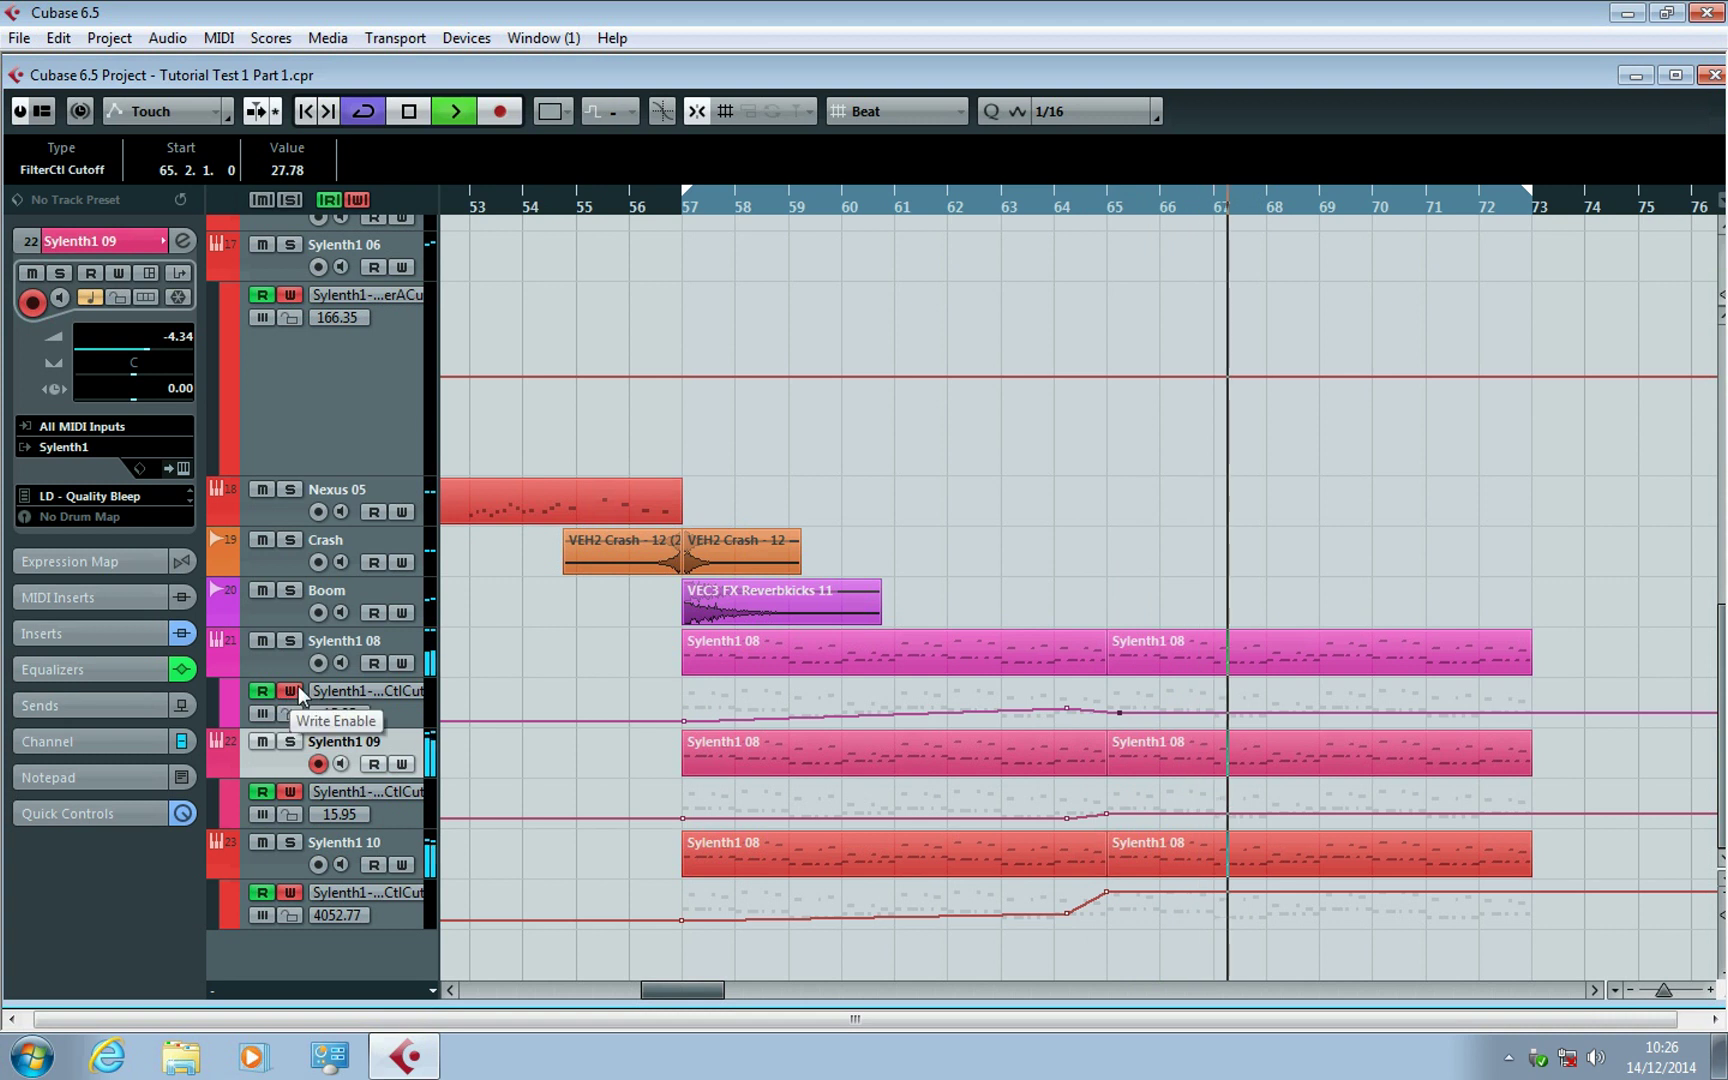
pyautogui.click(289, 842)
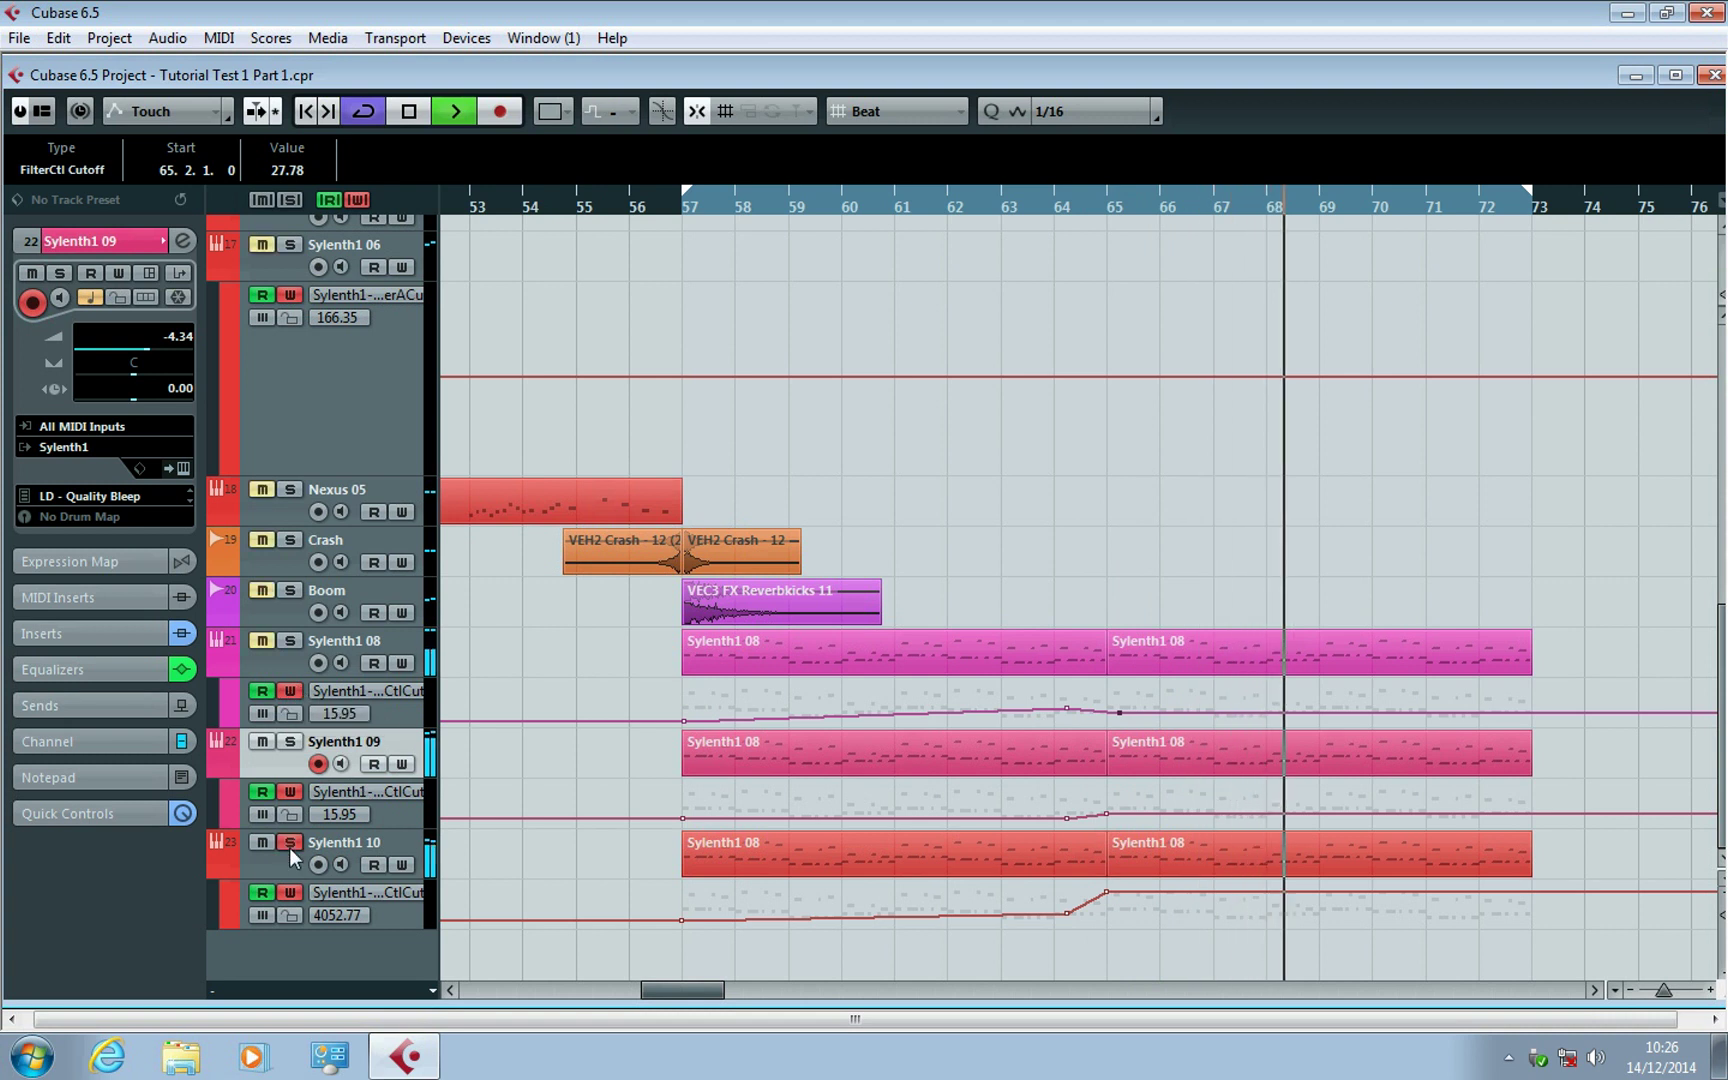
pyautogui.moveTo(1110, 894); pyautogui.dragTo(1111, 910)
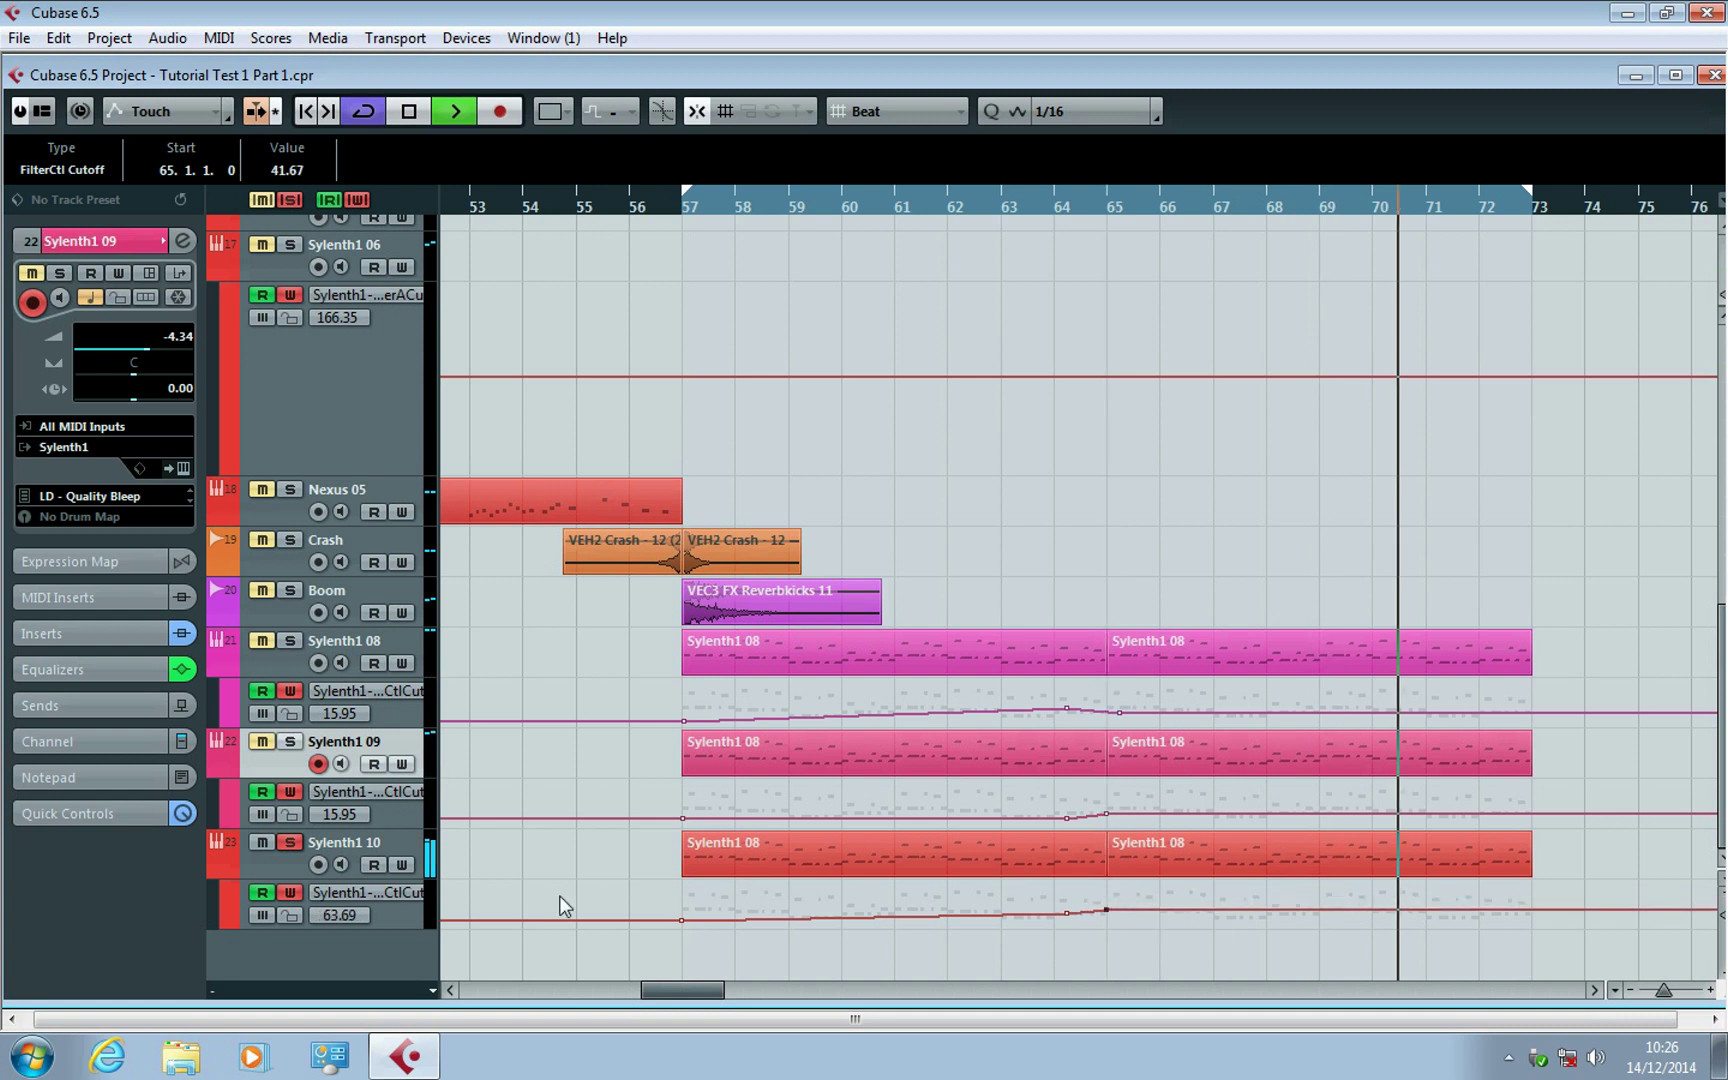
pyautogui.click(1095, 207)
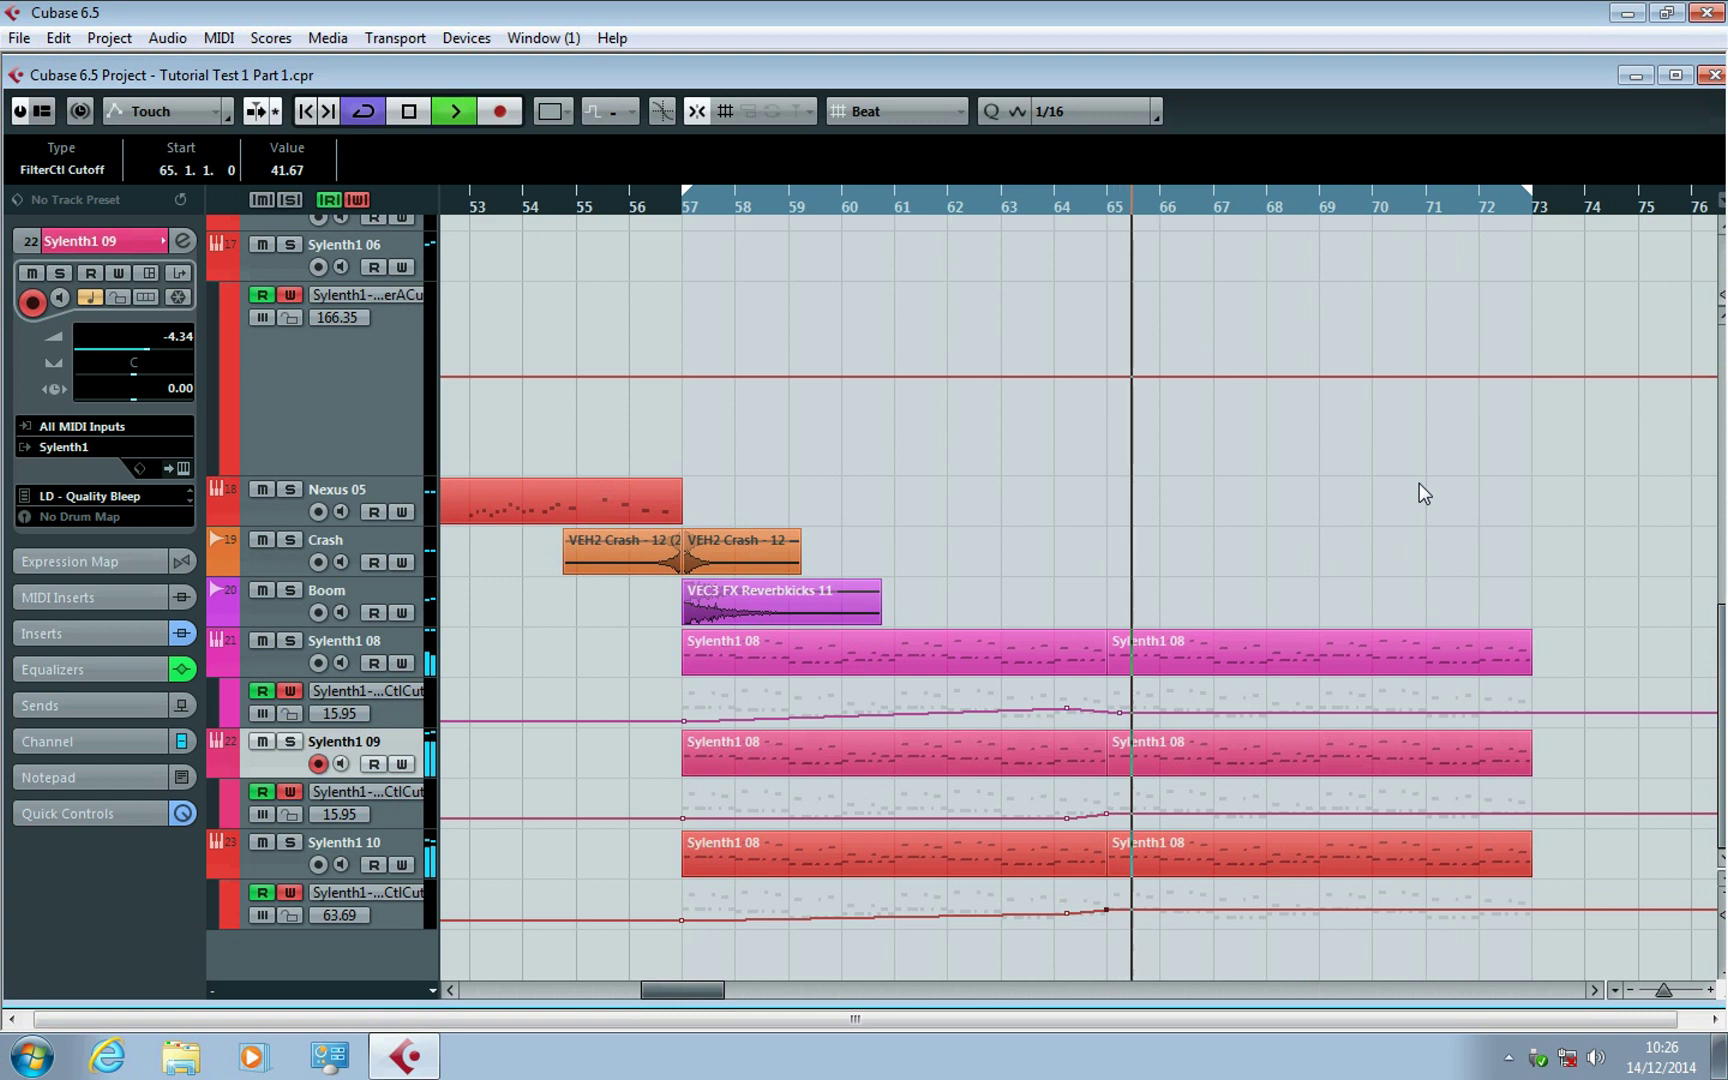
# Open Sylenth1 10's synth, turn off its automation read and write, and move the synth window clear of the ruler.
pyautogui.click(372, 846)
pyautogui.press('s')
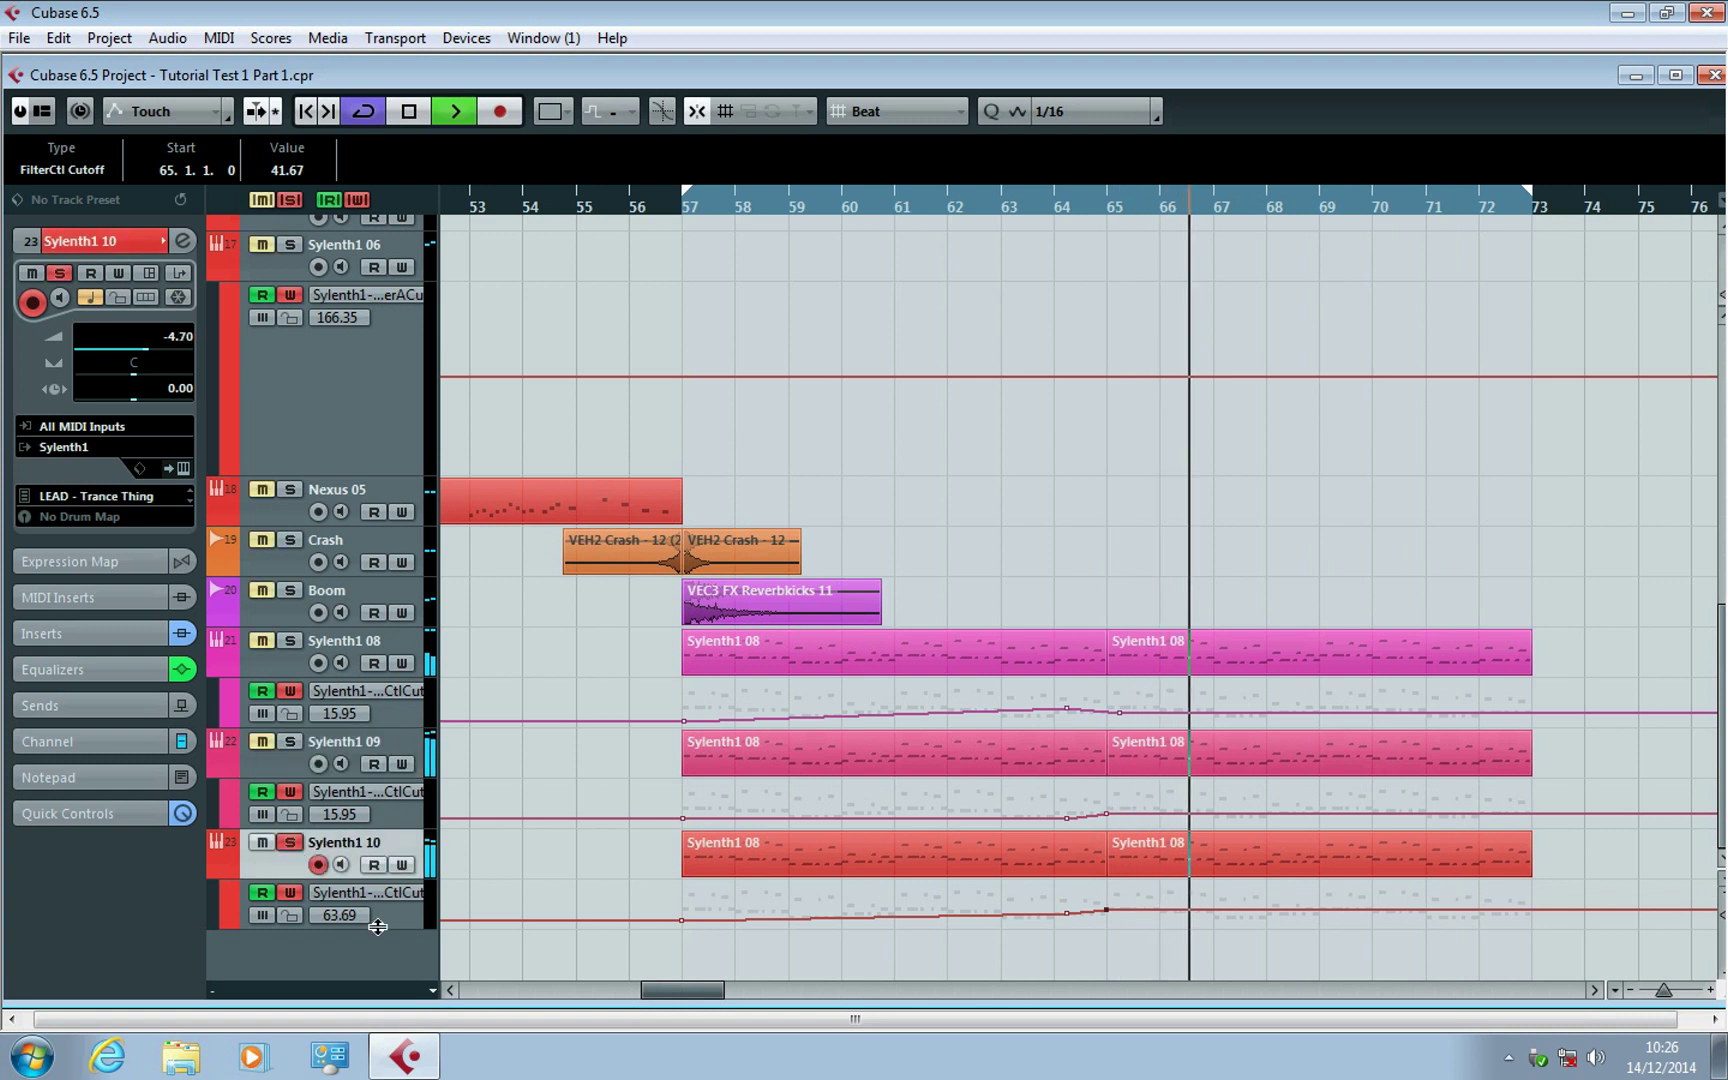
pyautogui.click(178, 467)
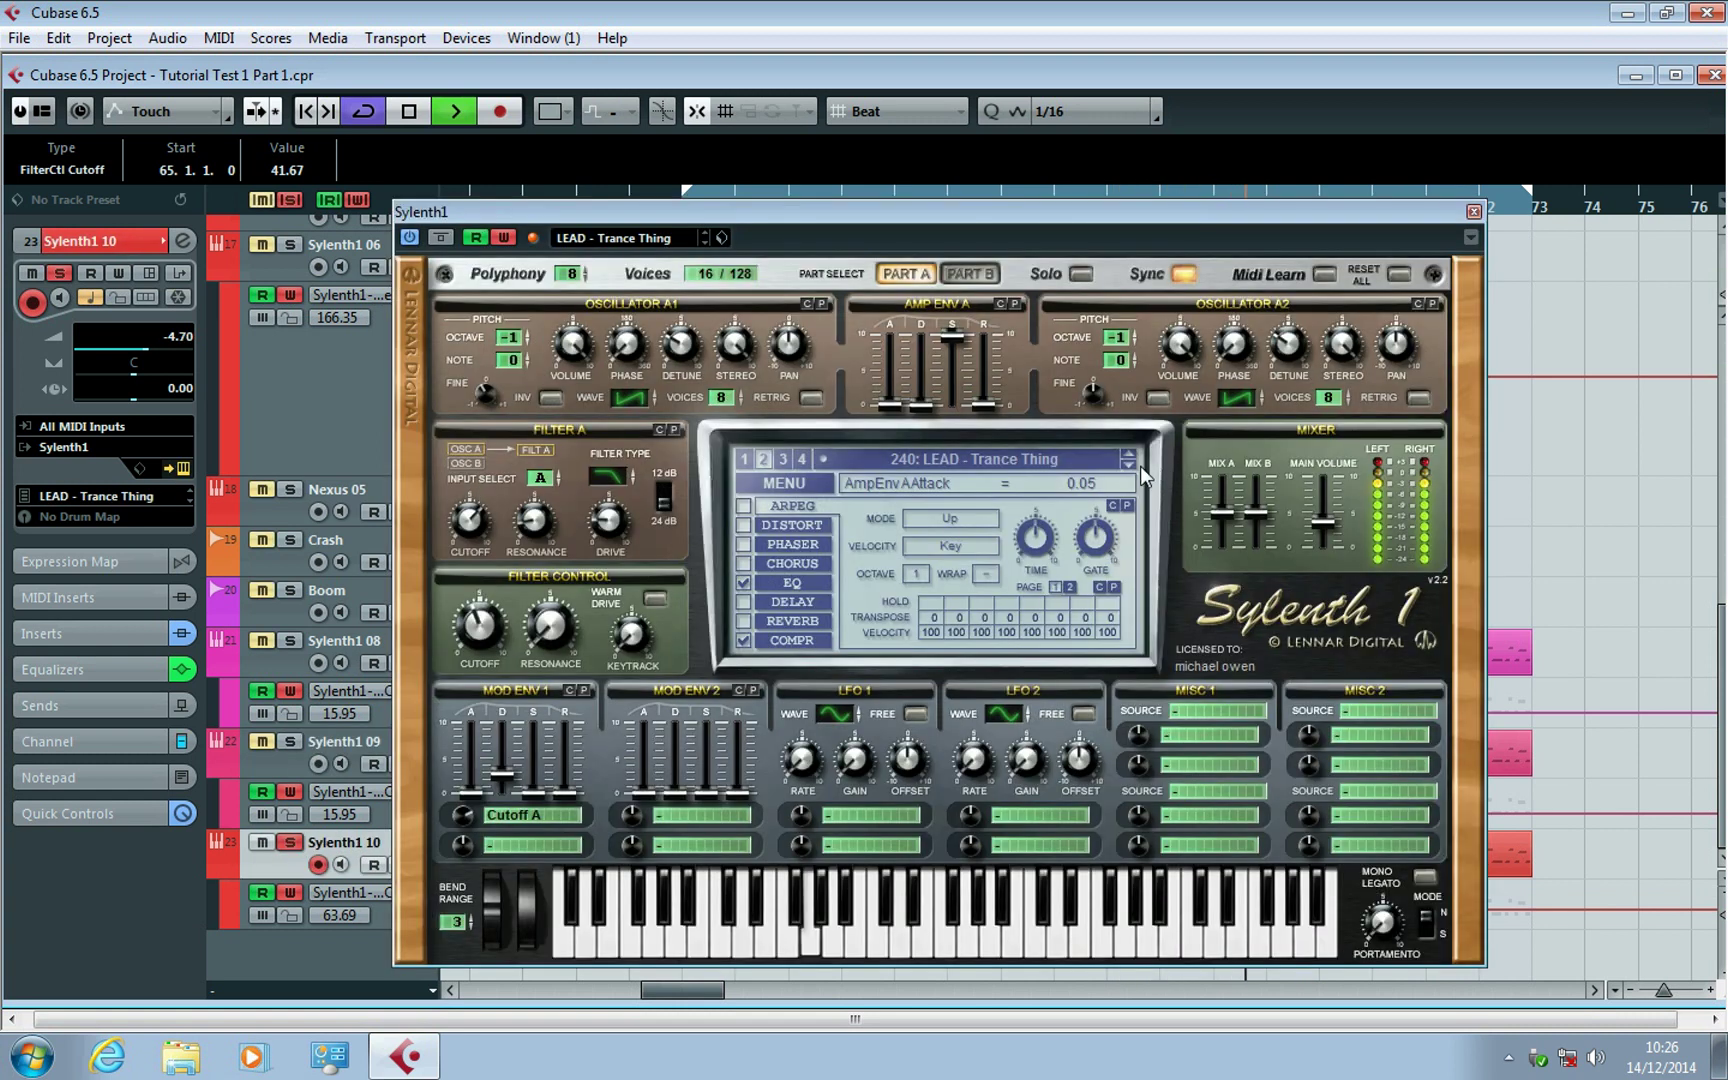
pyautogui.click(478, 238)
pyautogui.click(503, 238)
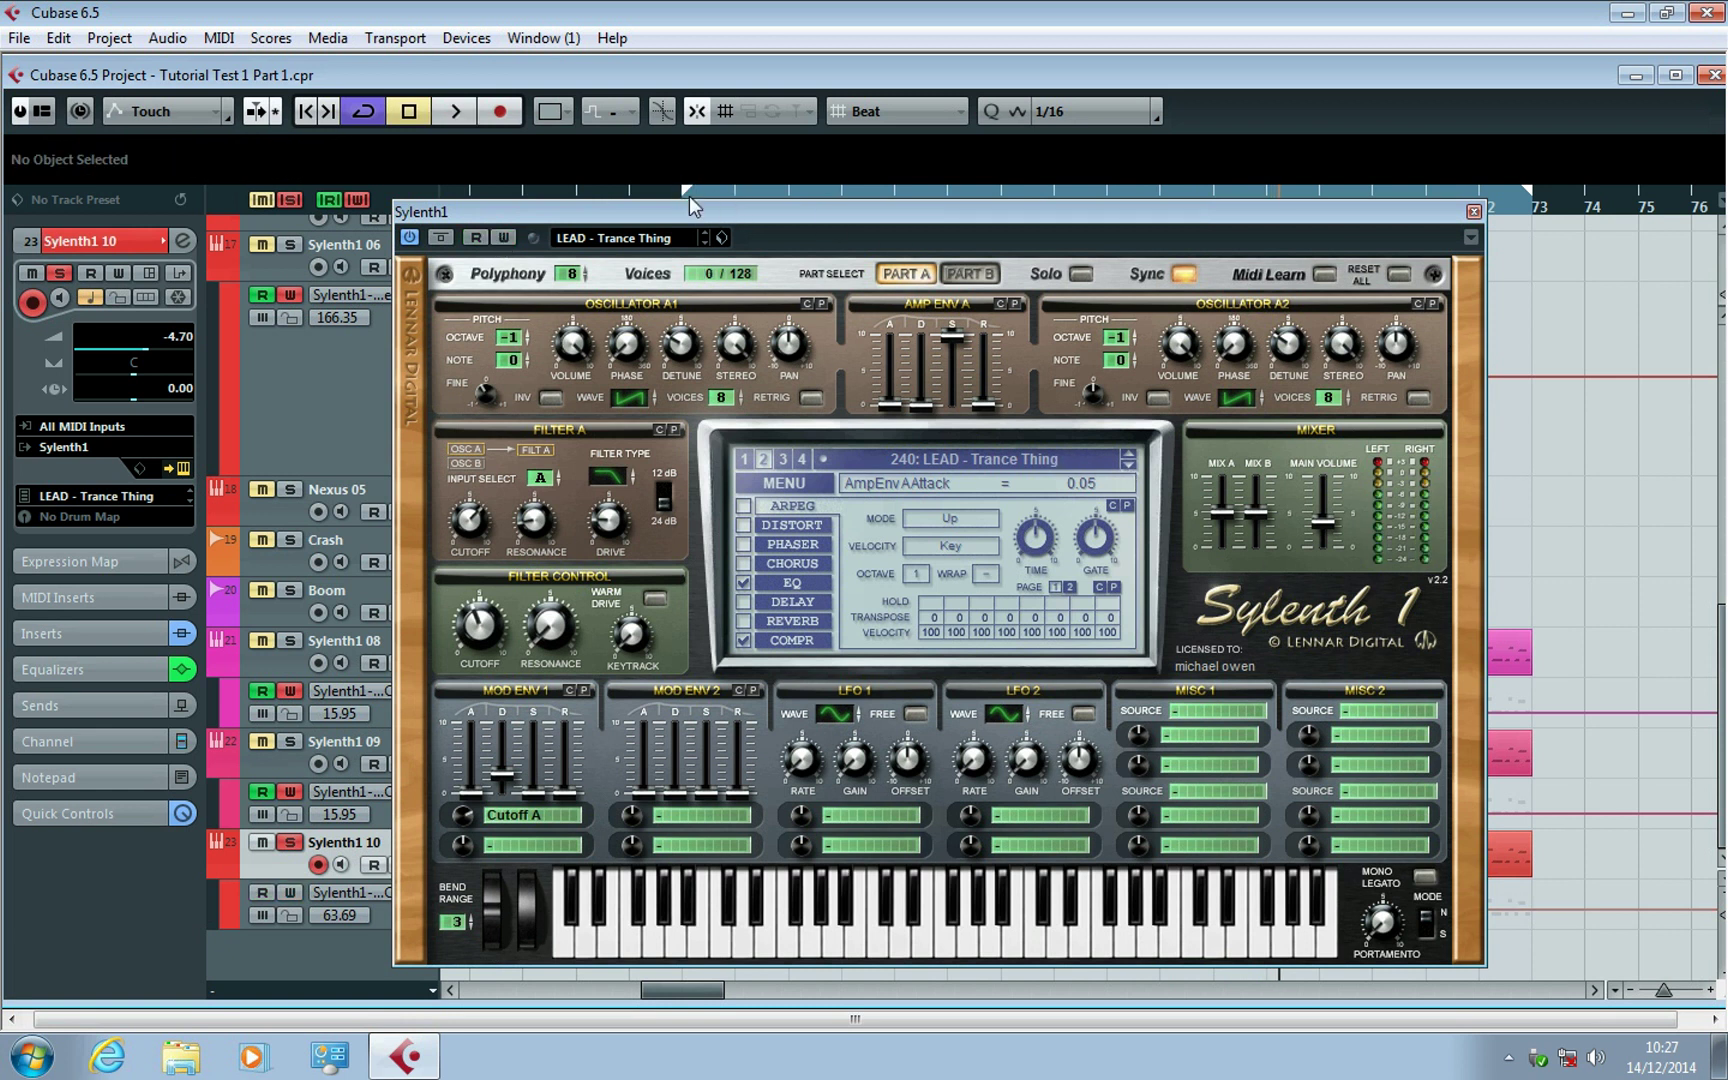
pyautogui.moveTo(705, 210); pyautogui.dragTo(717, 225)
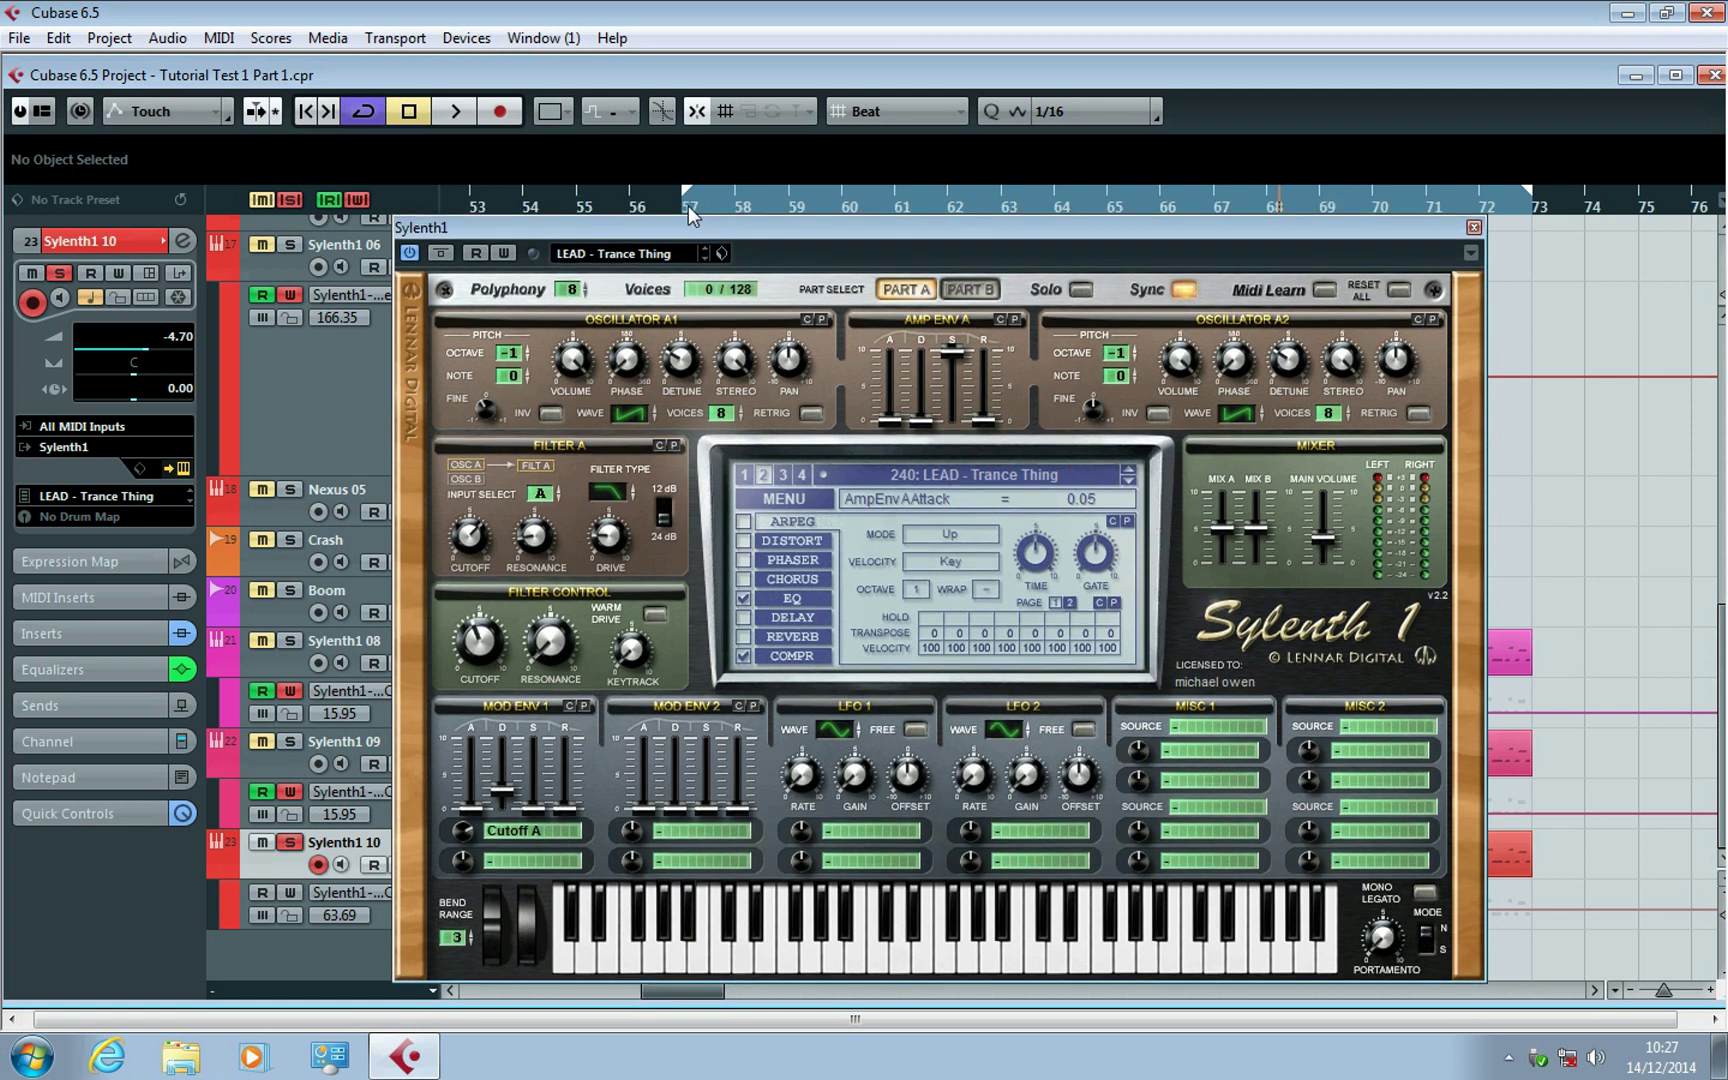
# Play from bar 57 and audition Sylenth1 10's presets from LEAD - Uplifting Chords through PAD - JP-8000 Pad.
pyautogui.press('space')
pyautogui.click(1131, 481)
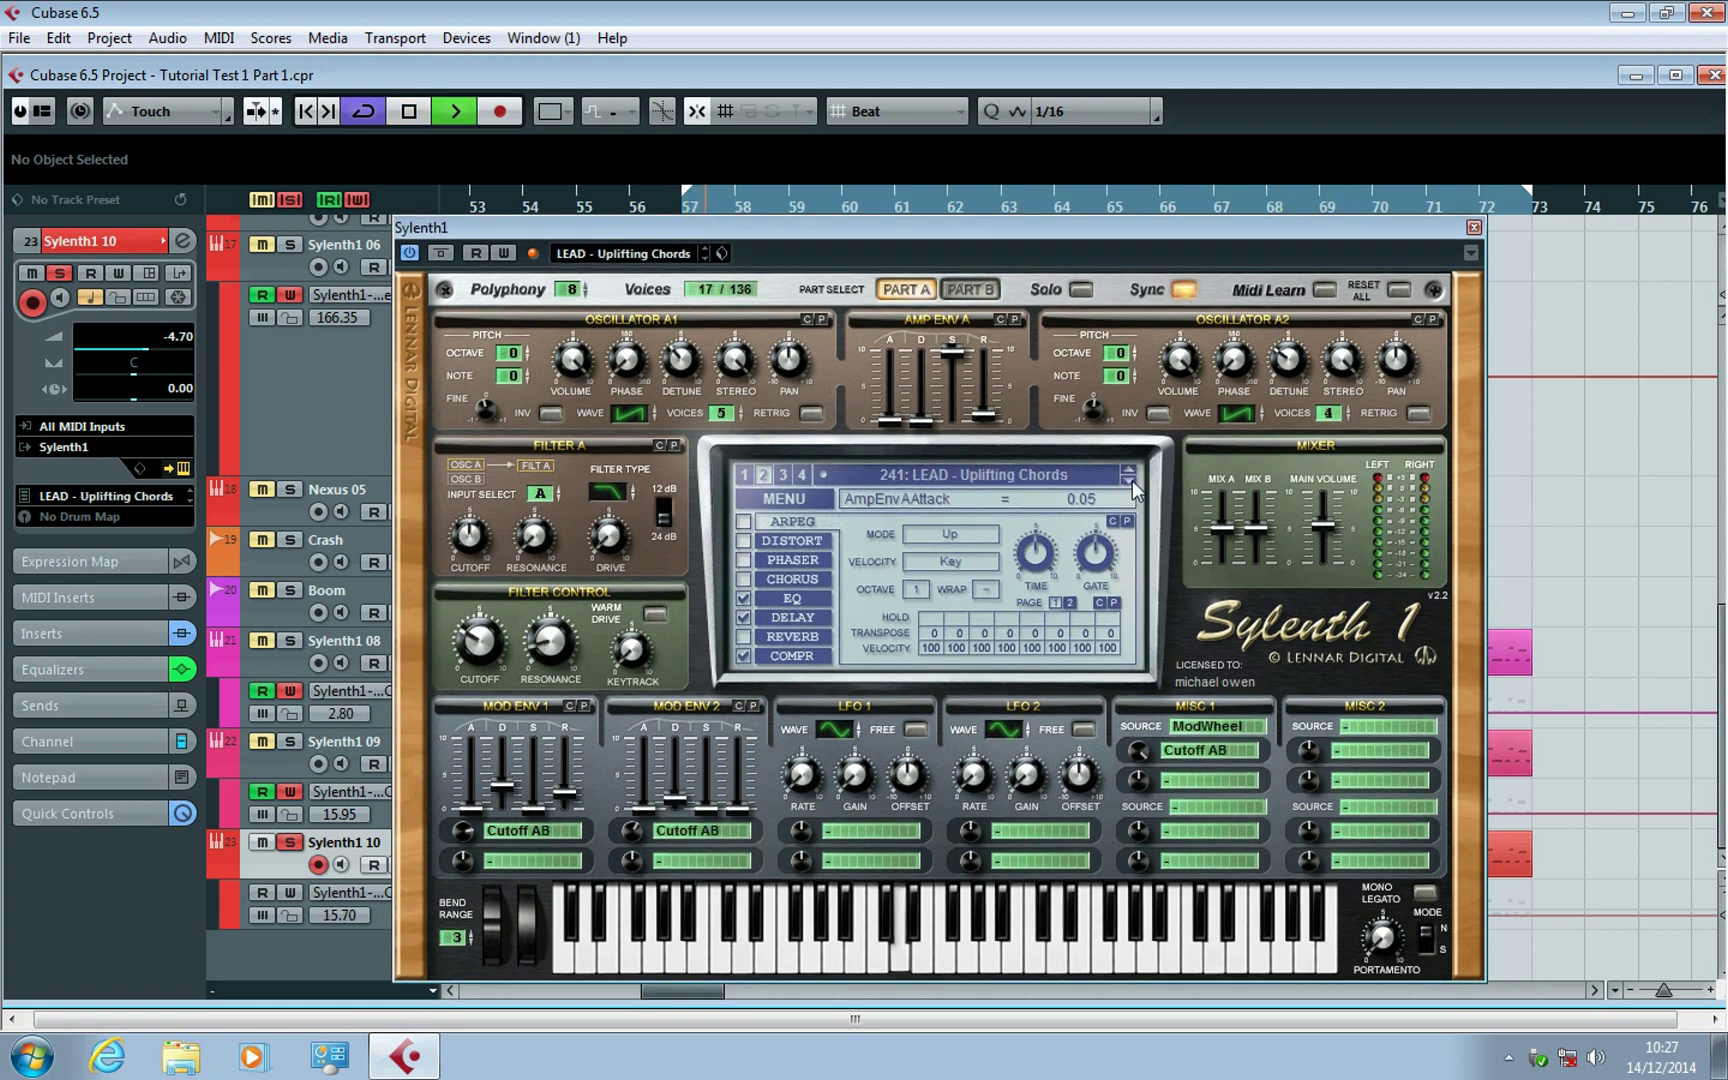
pyautogui.click(1131, 481)
pyautogui.click(1131, 481)
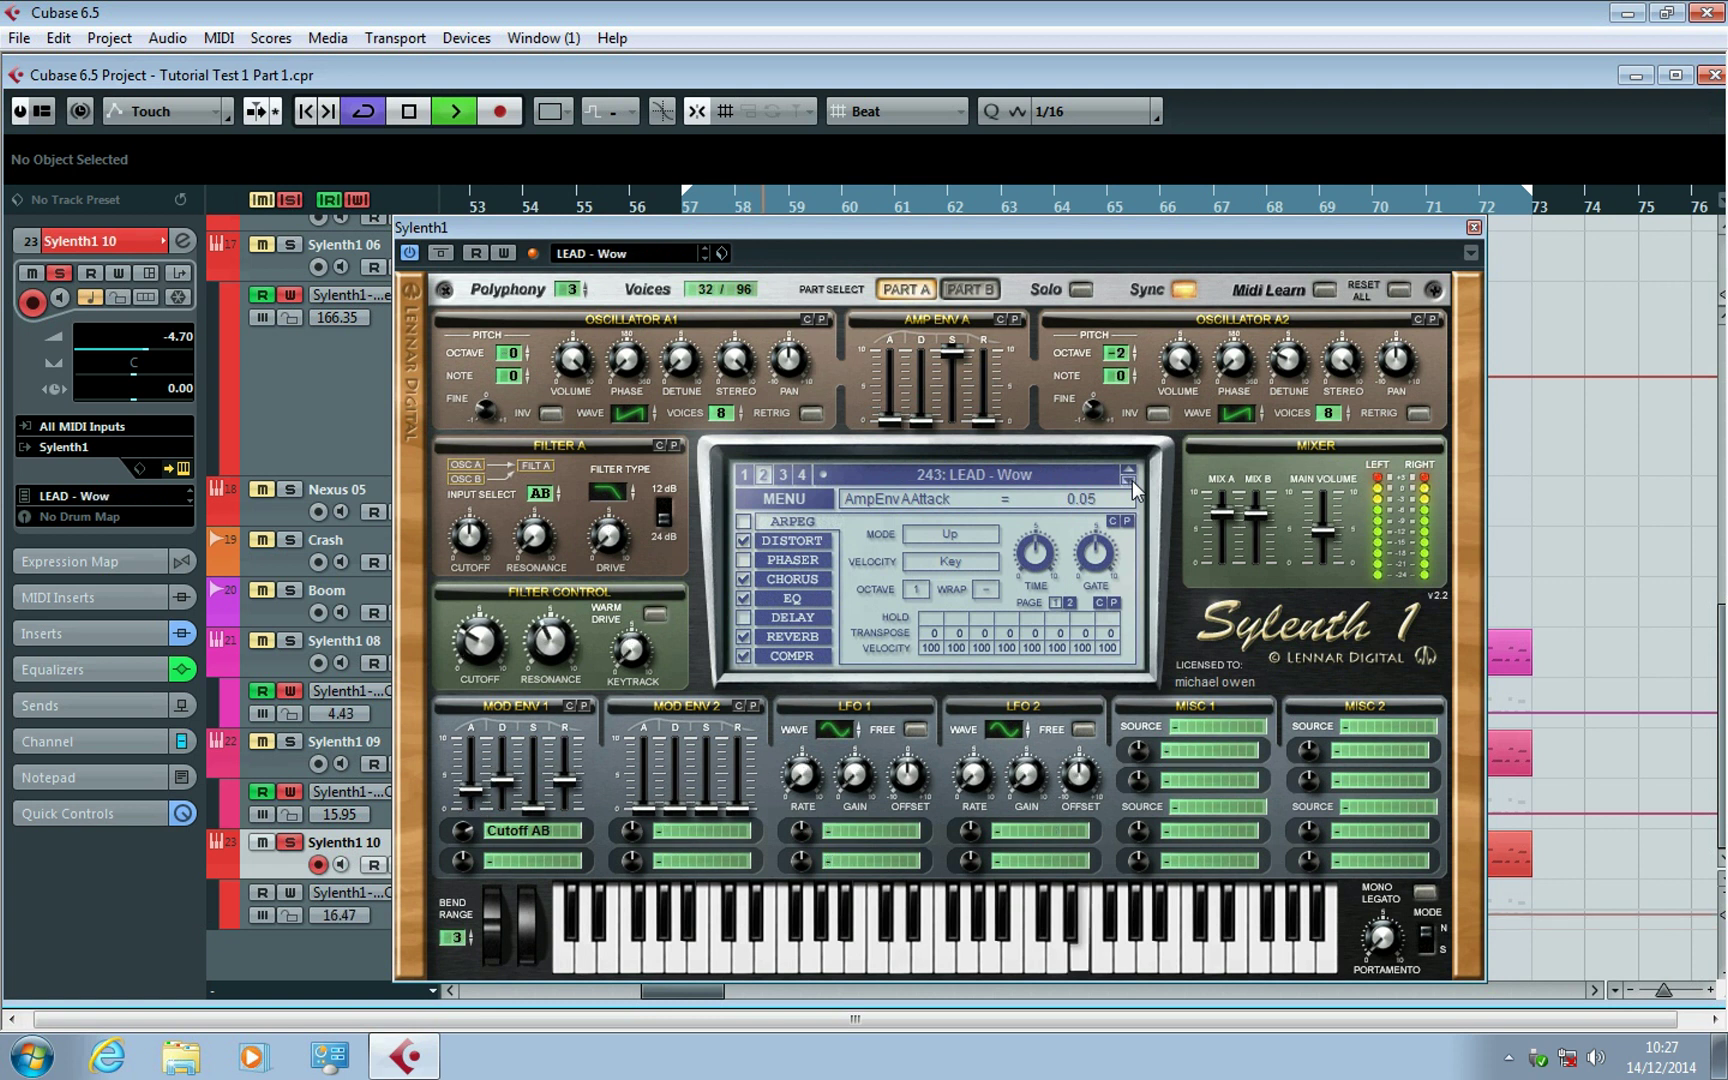
pyautogui.click(1133, 481)
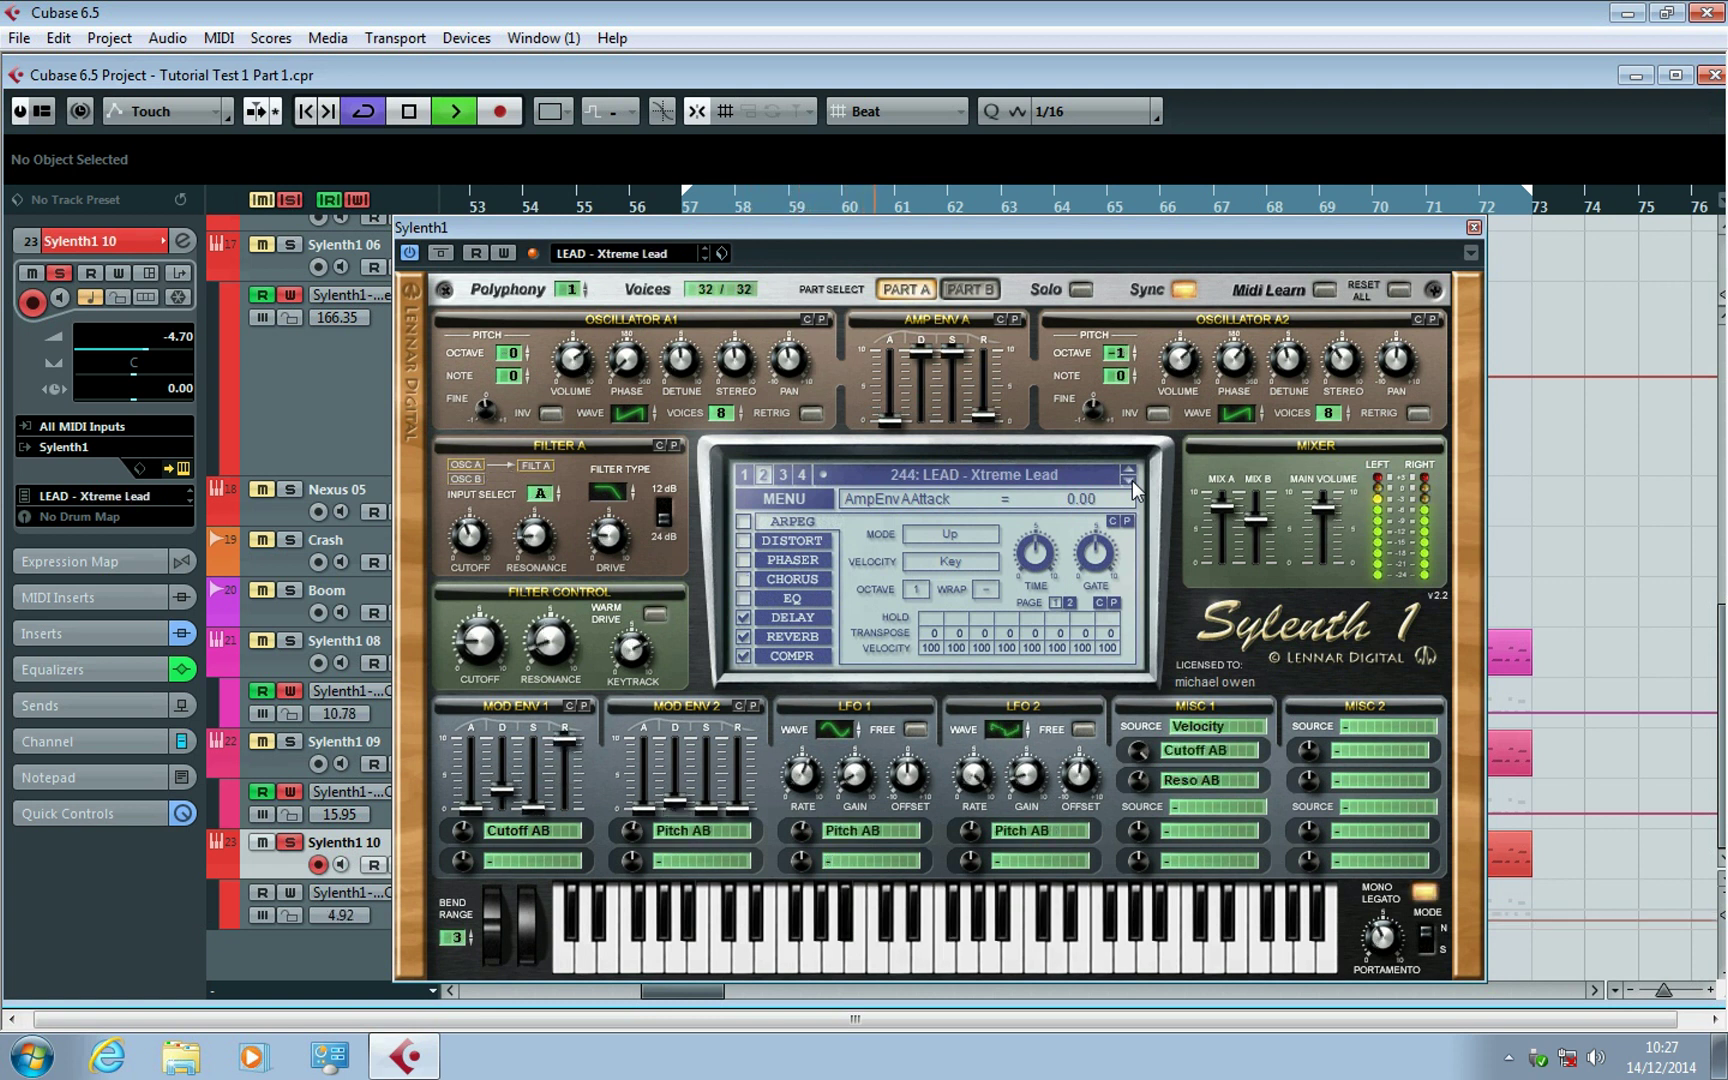
pyautogui.click(1133, 481)
pyautogui.click(1133, 481)
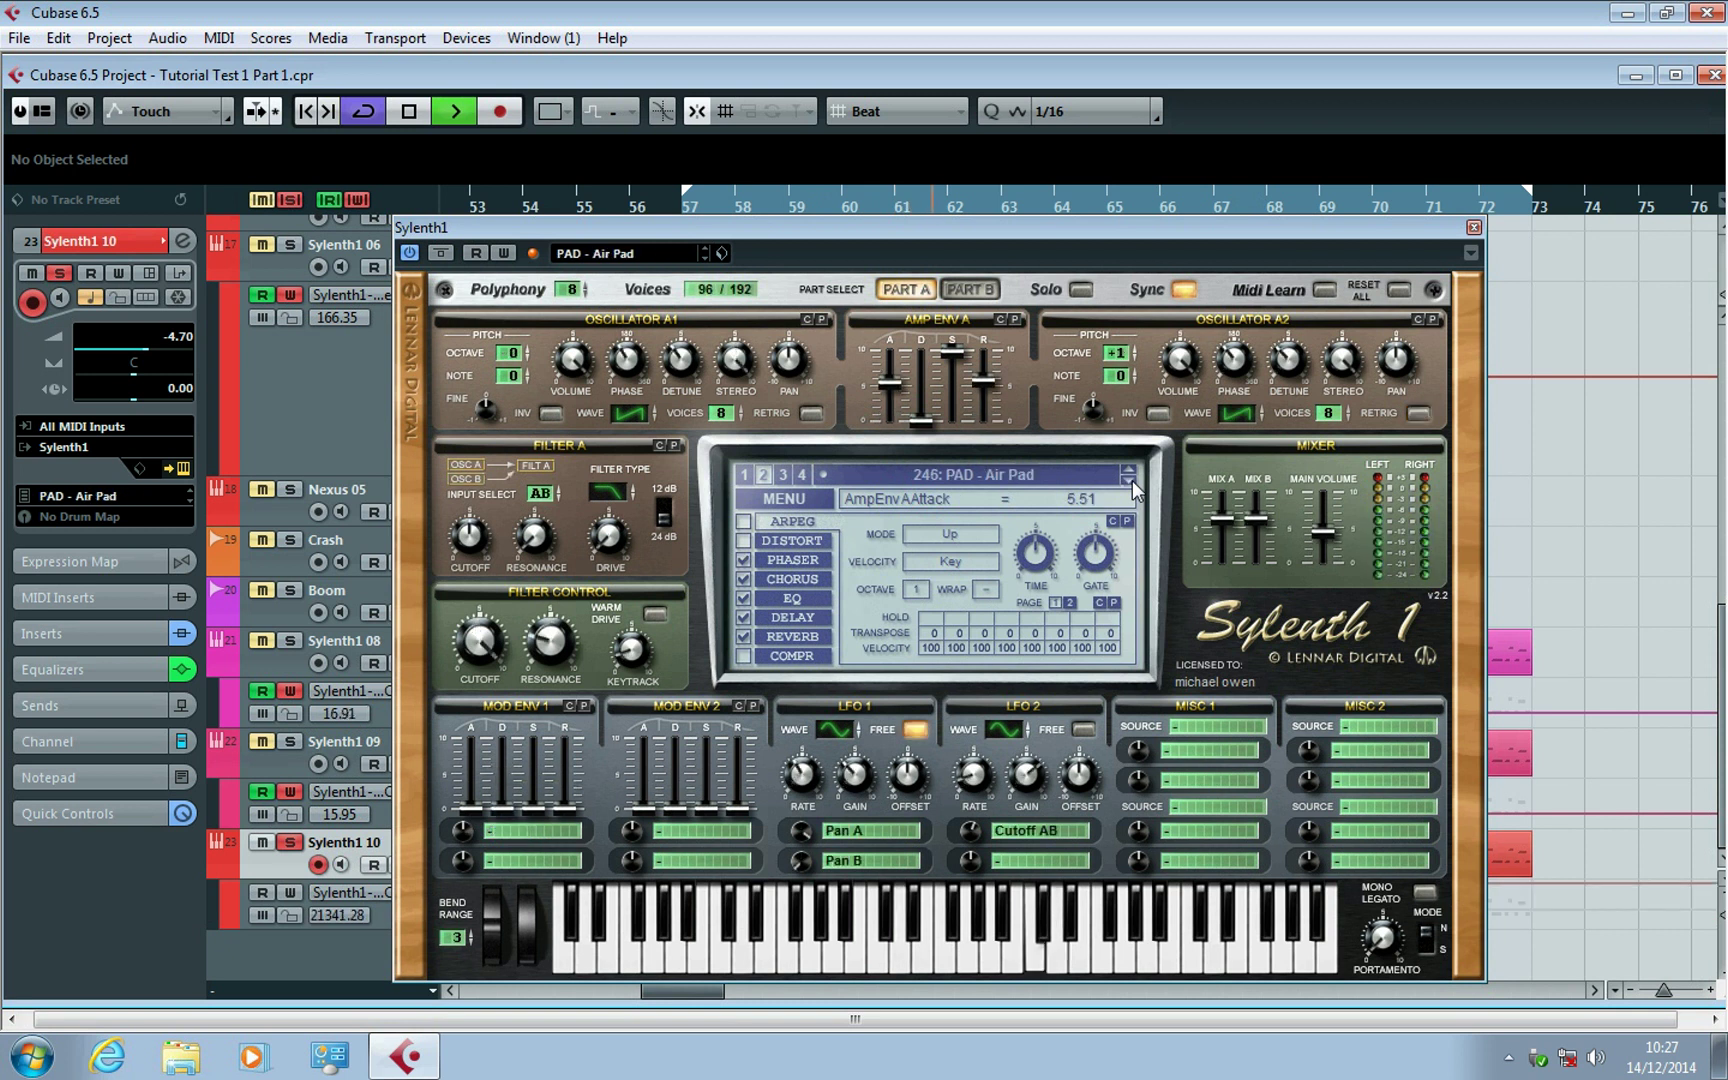
pyautogui.click(1133, 481)
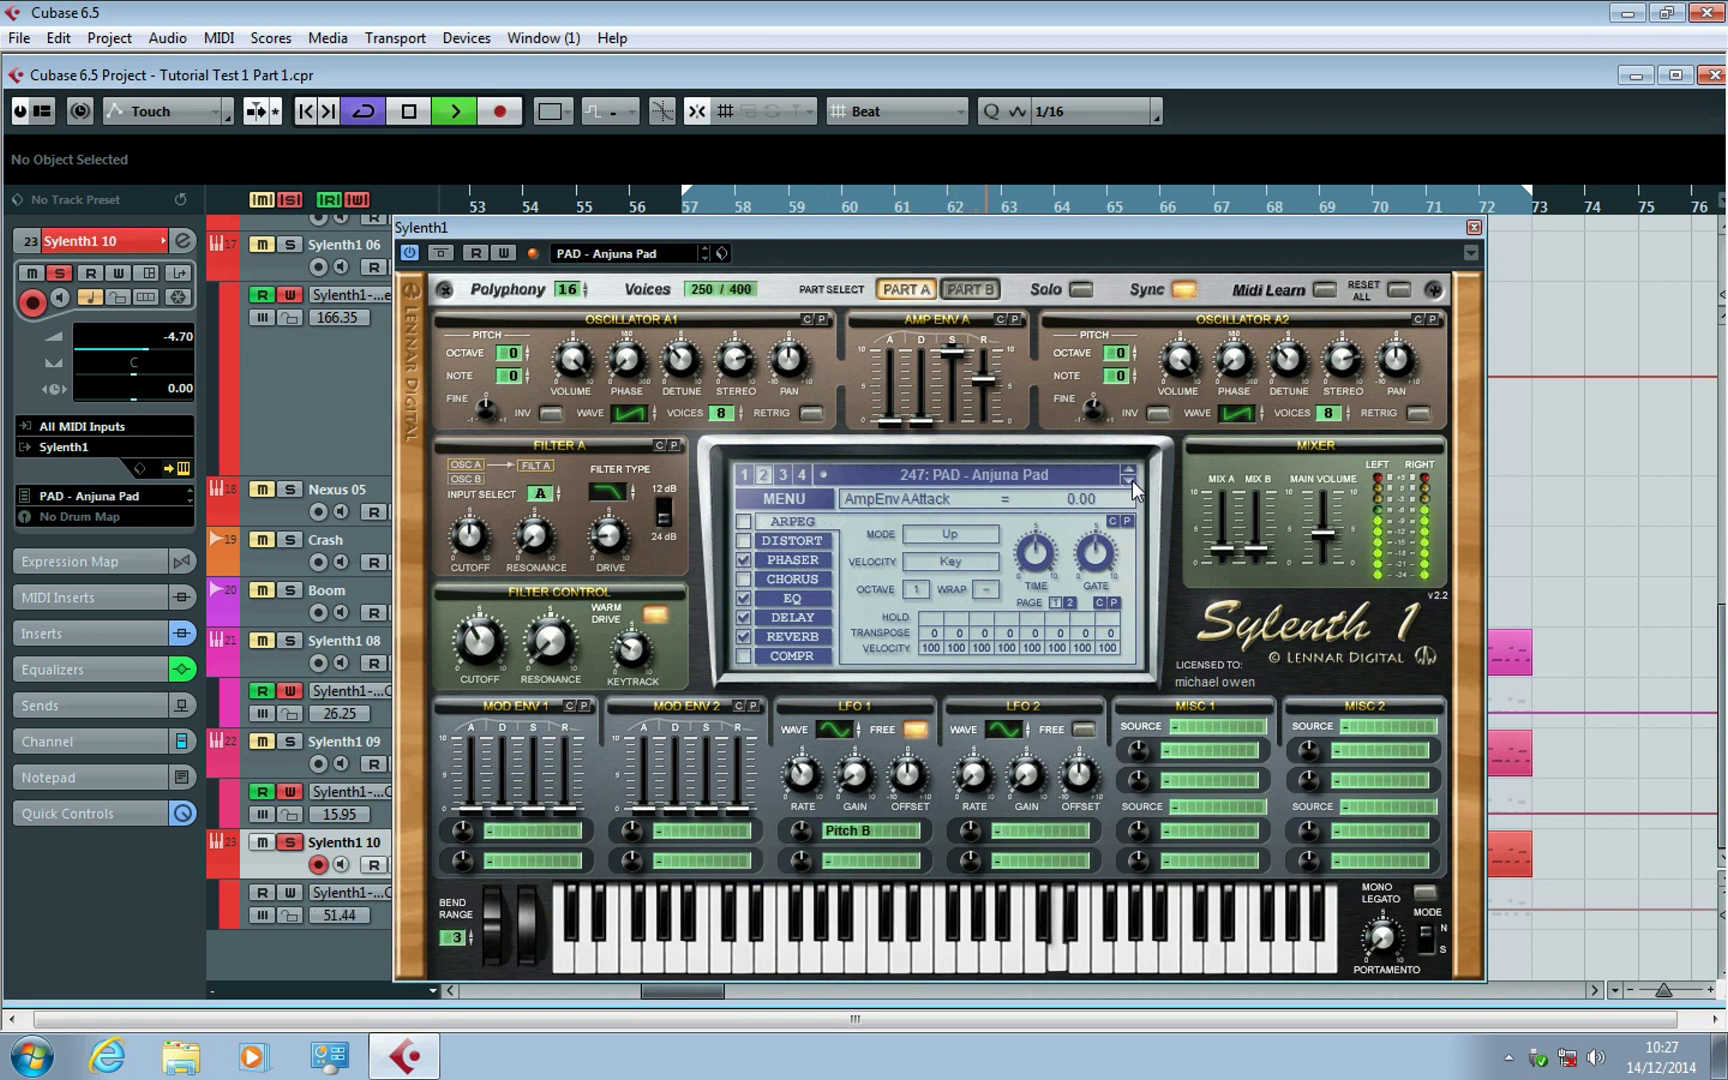
pyautogui.click(1133, 481)
pyautogui.click(1133, 481)
pyautogui.click(1133, 481)
pyautogui.click(1133, 481)
pyautogui.click(1133, 481)
pyautogui.click(1133, 481)
pyautogui.click(1133, 481)
pyautogui.click(1133, 481)
pyautogui.click(1133, 481)
pyautogui.click(1133, 481)
# Load PAD - Trance Lead 1 on Sylenth1 10 and compare it with PAD - Trance Lead 2.
pyautogui.click(1052, 487)
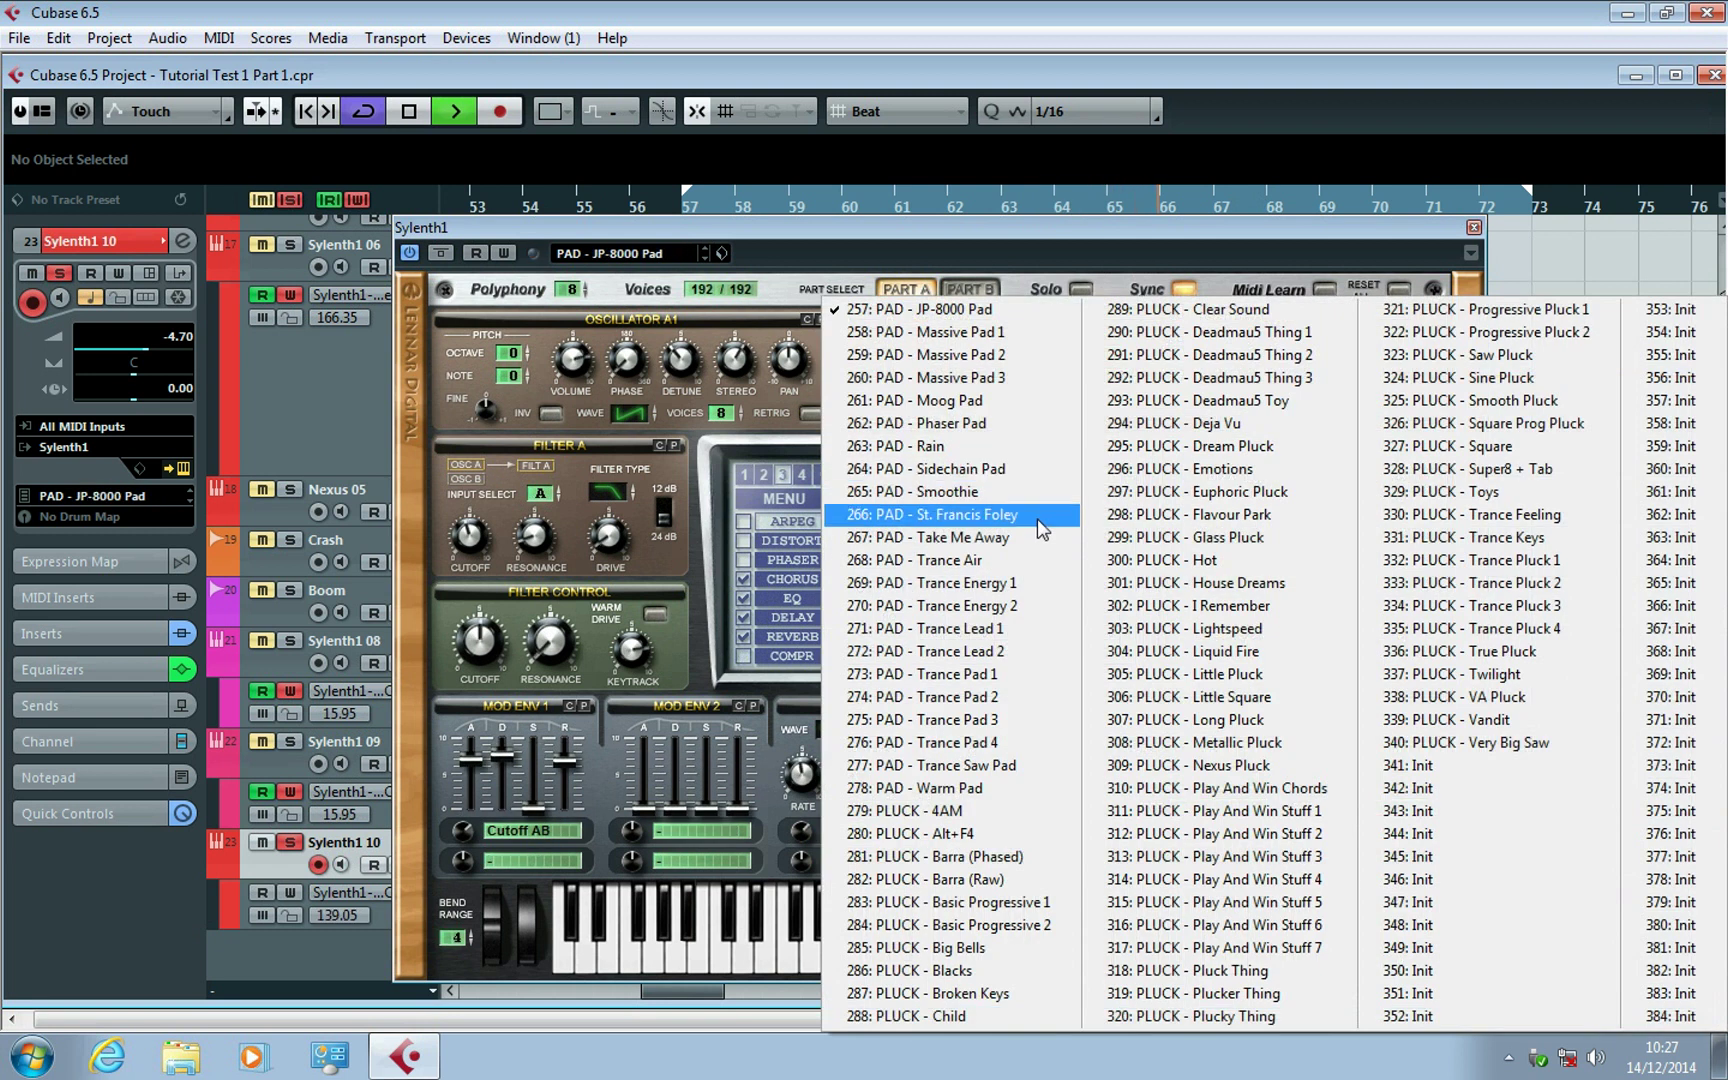
pyautogui.click(1075, 628)
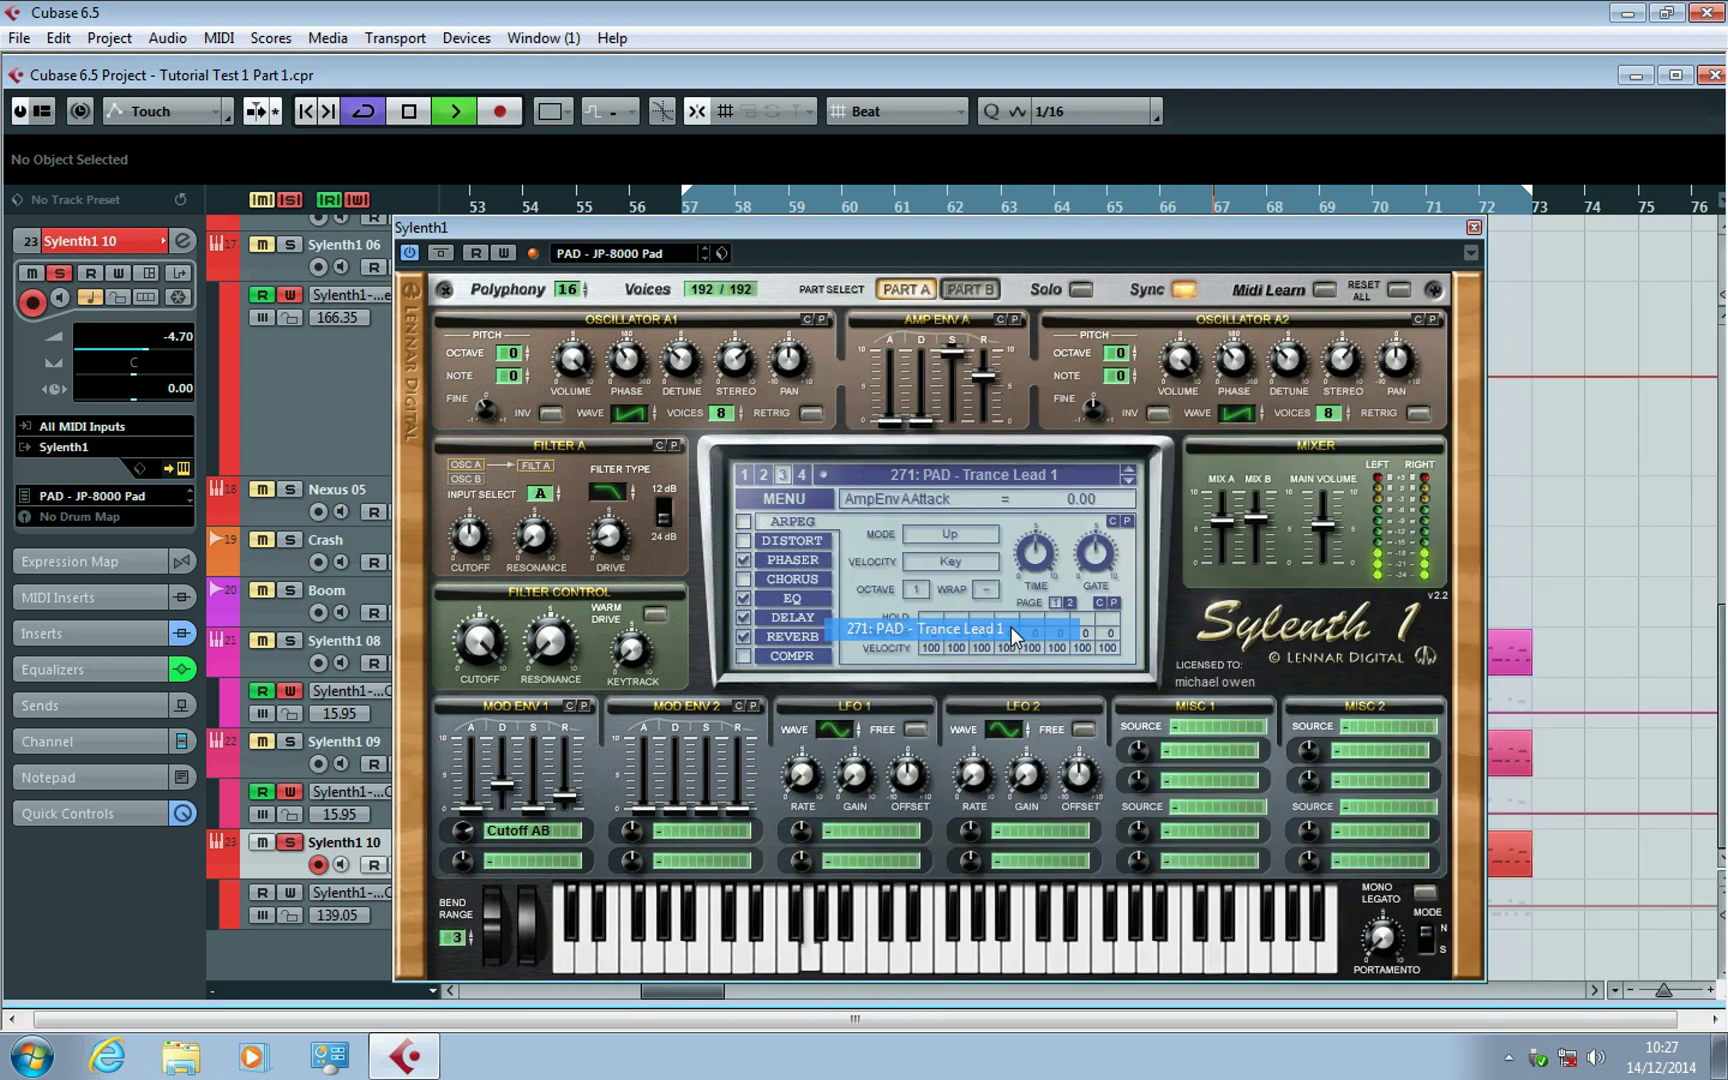
pyautogui.click(1131, 483)
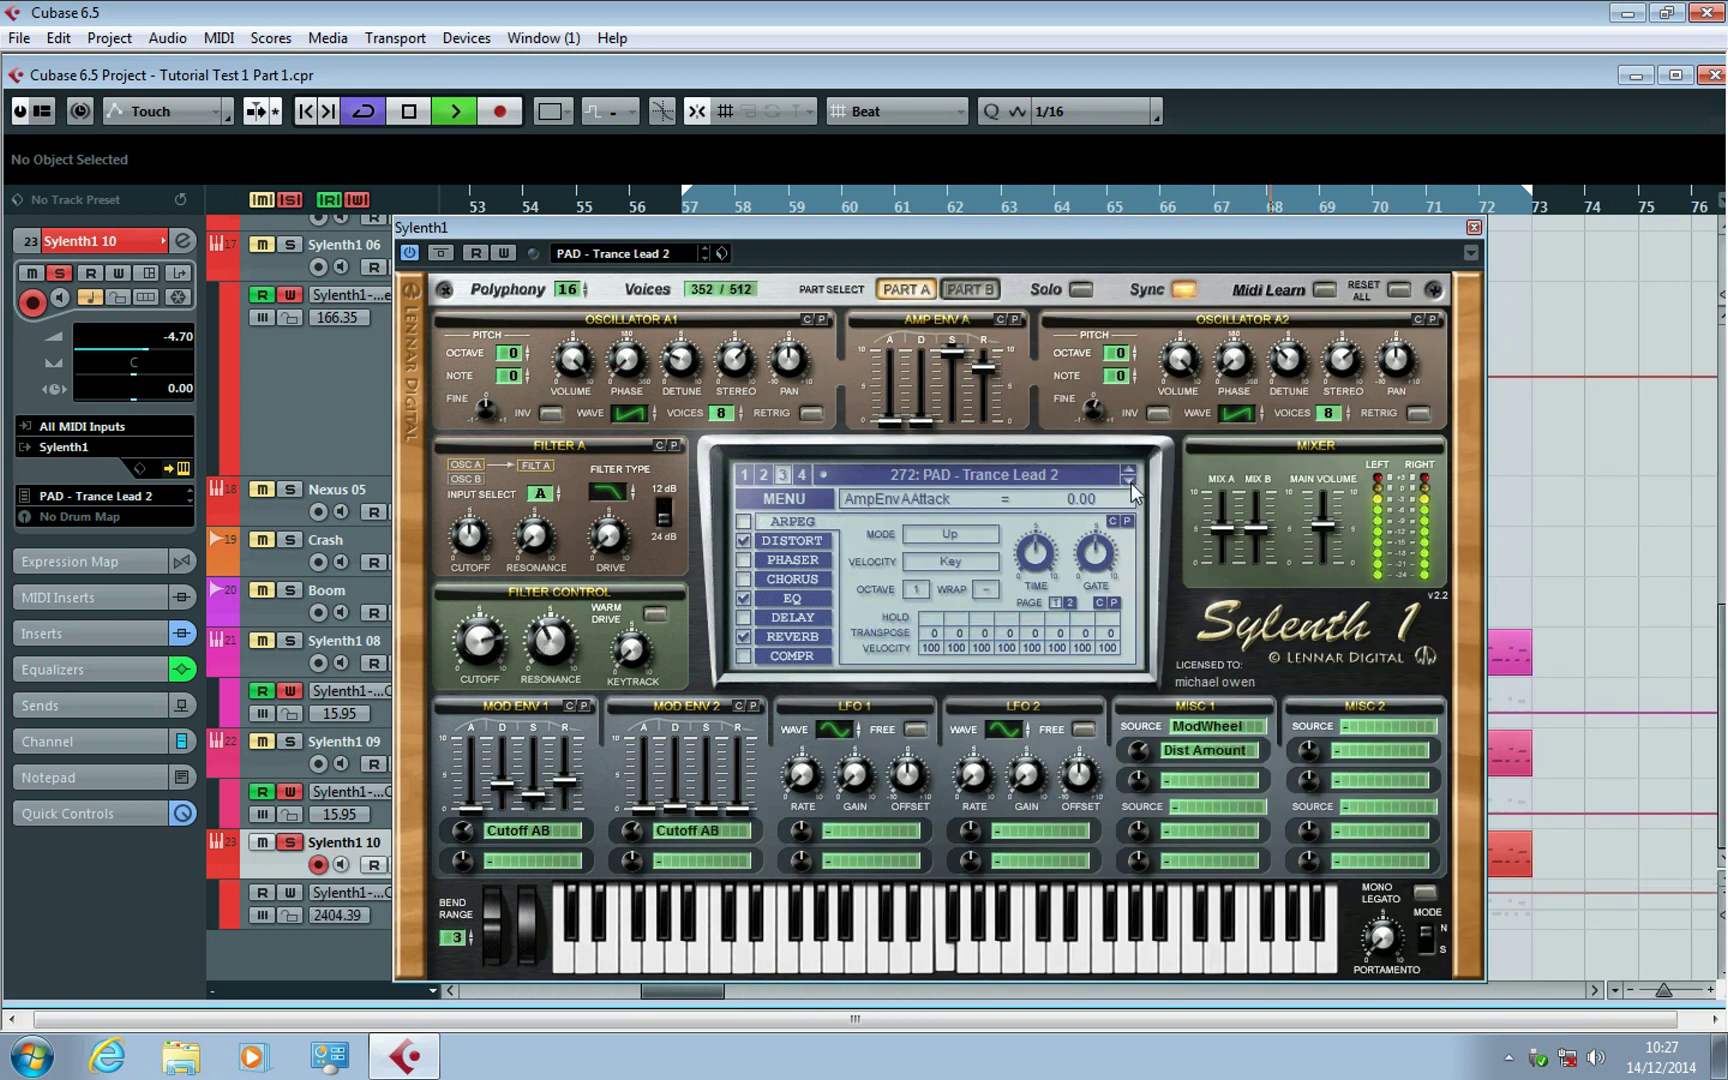
pyautogui.click(1131, 483)
pyautogui.click(1129, 468)
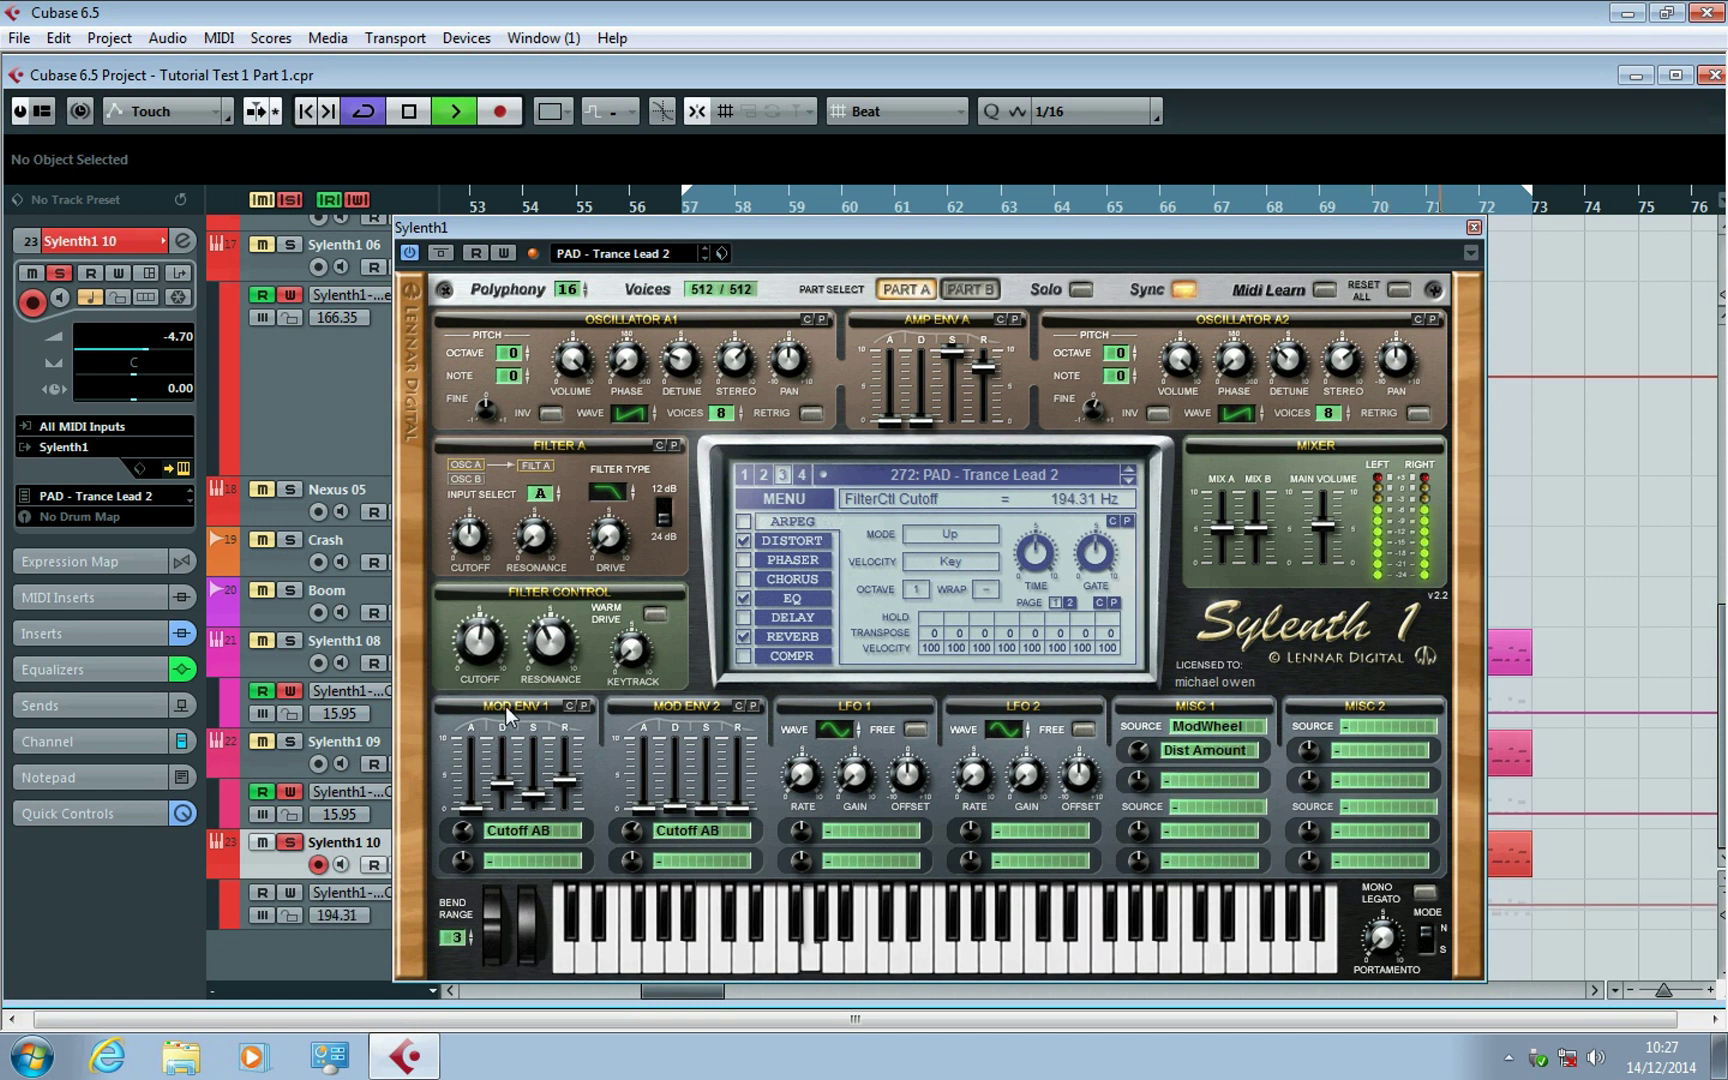
pyautogui.click(1129, 468)
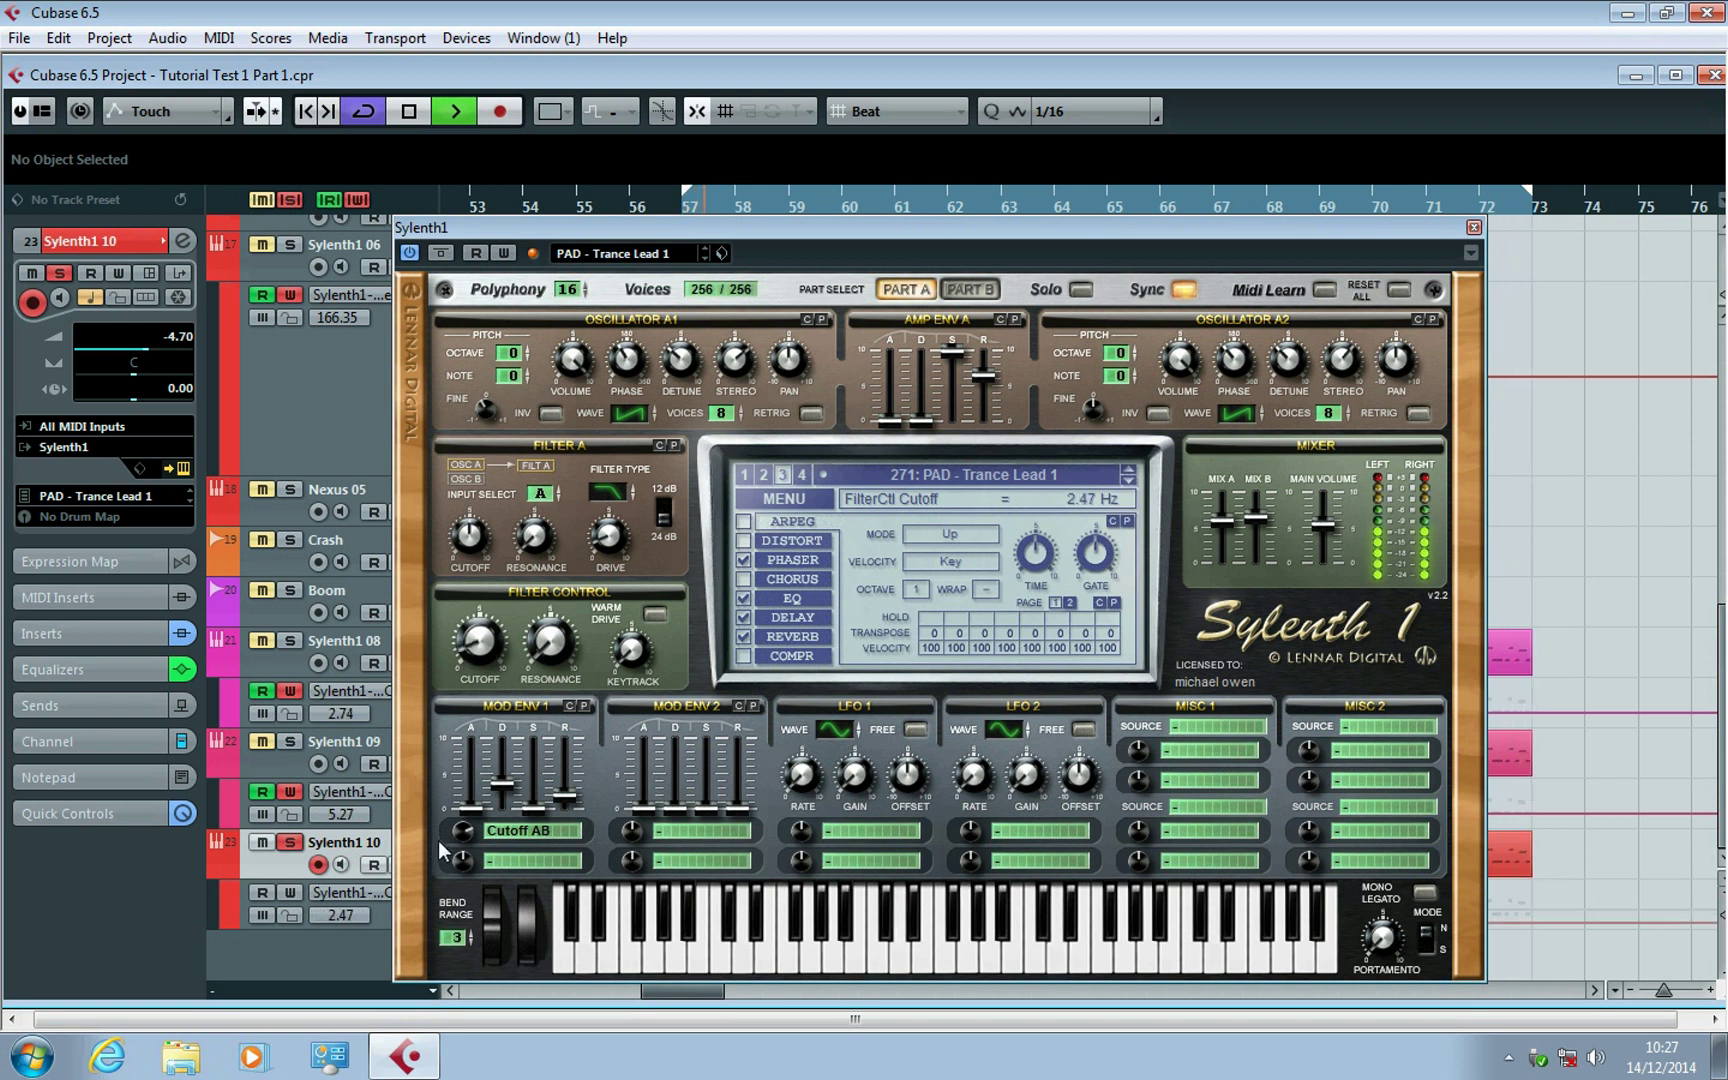
# Audition Sylenth1 10's pad presets from PAD - Trance Pad 1 through PAD - Warm Pad.
pyautogui.click(1130, 480)
pyautogui.click(1130, 480)
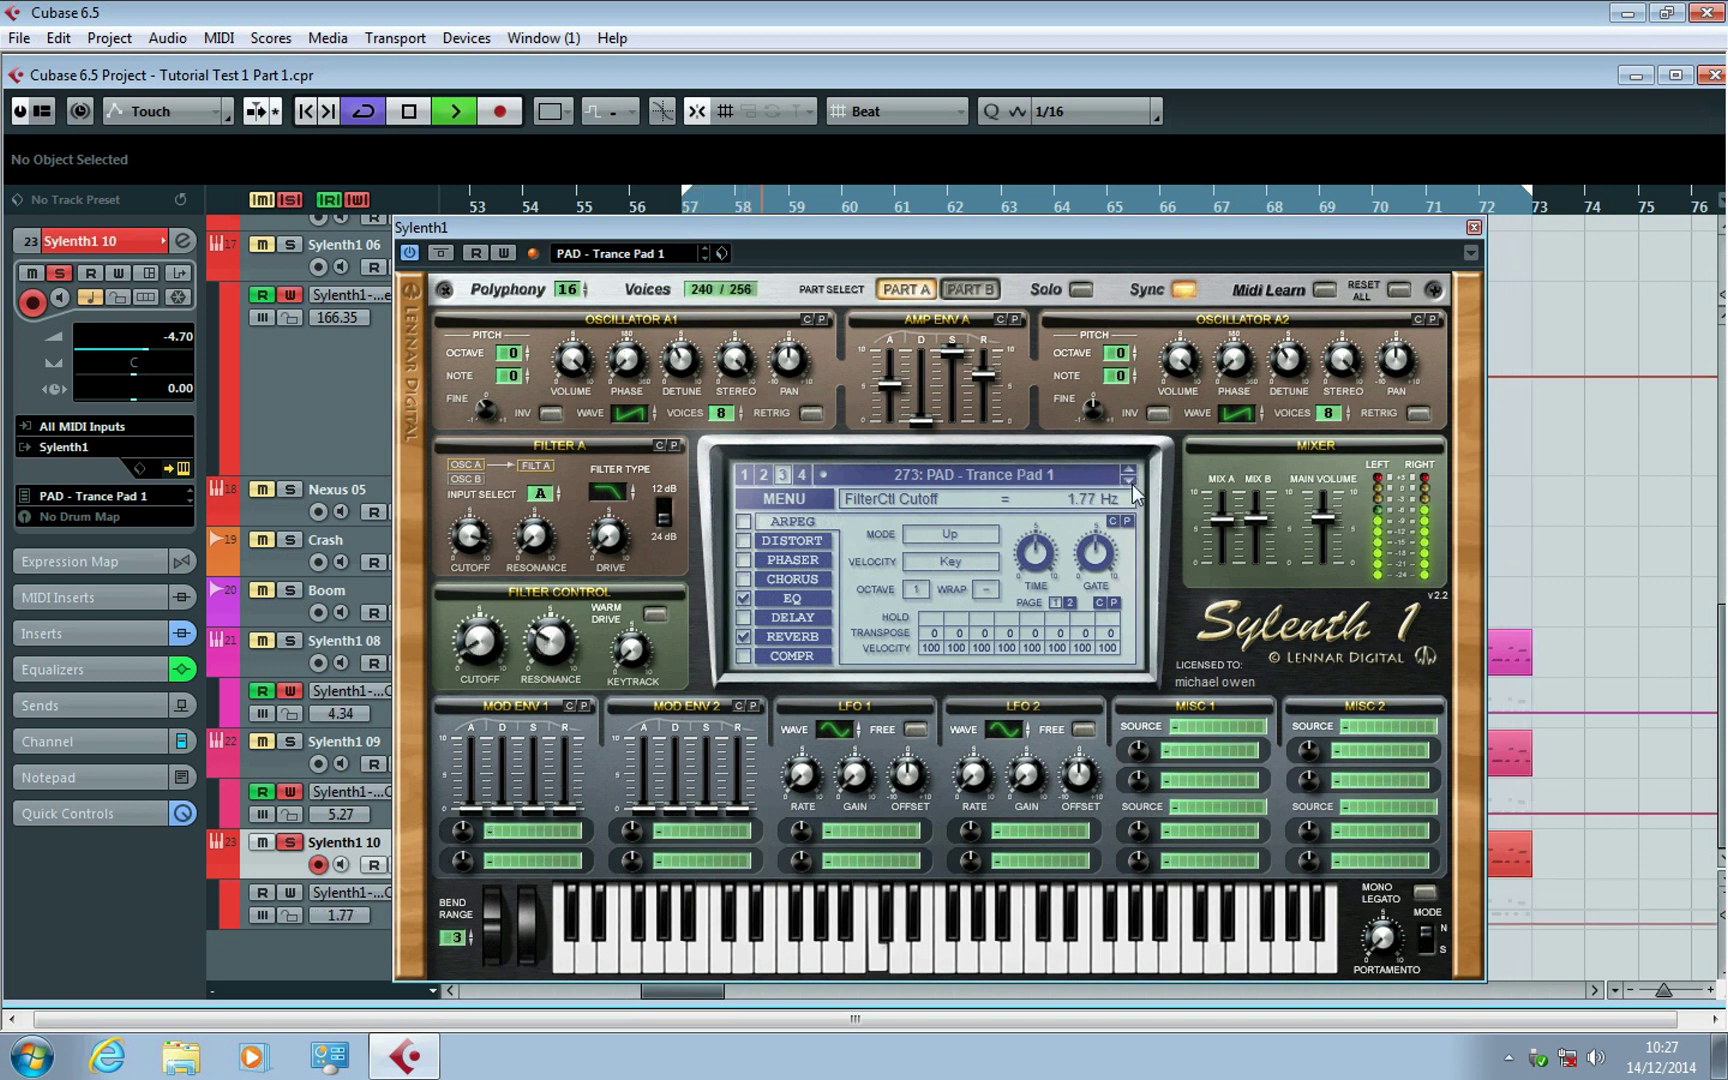
pyautogui.click(1127, 482)
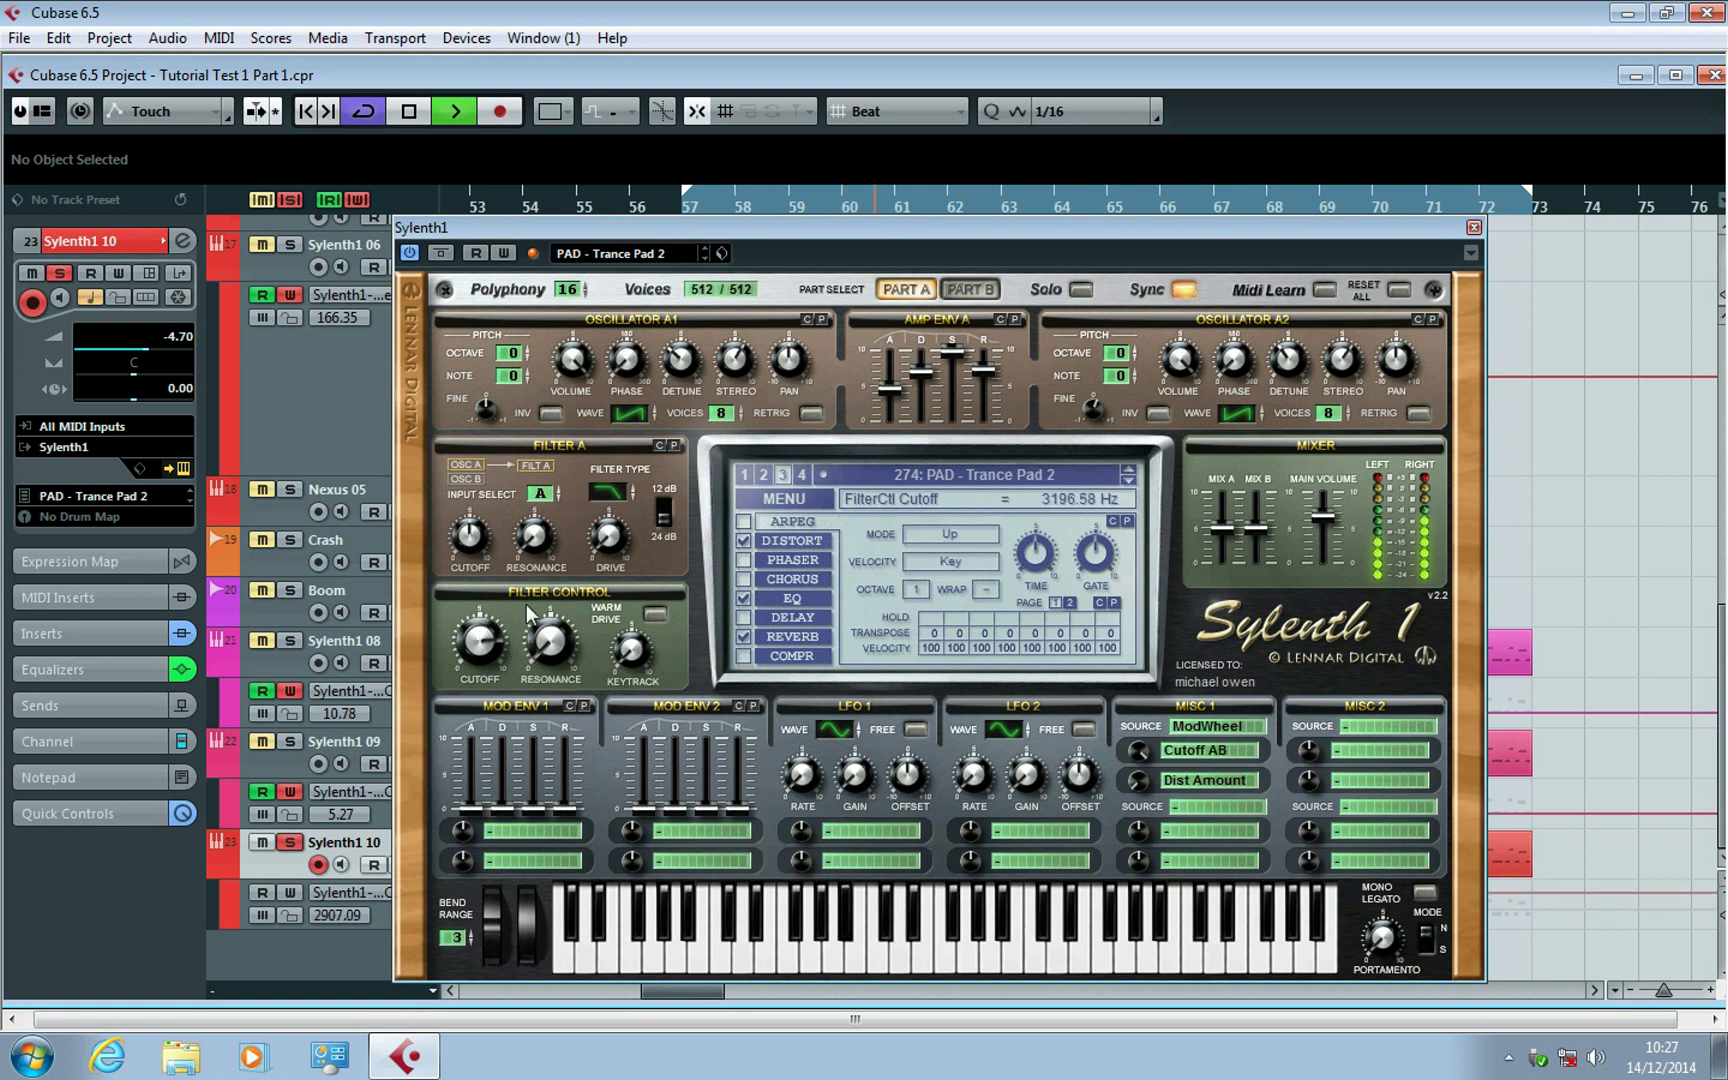
pyautogui.click(1130, 481)
pyautogui.click(1129, 487)
pyautogui.click(1129, 487)
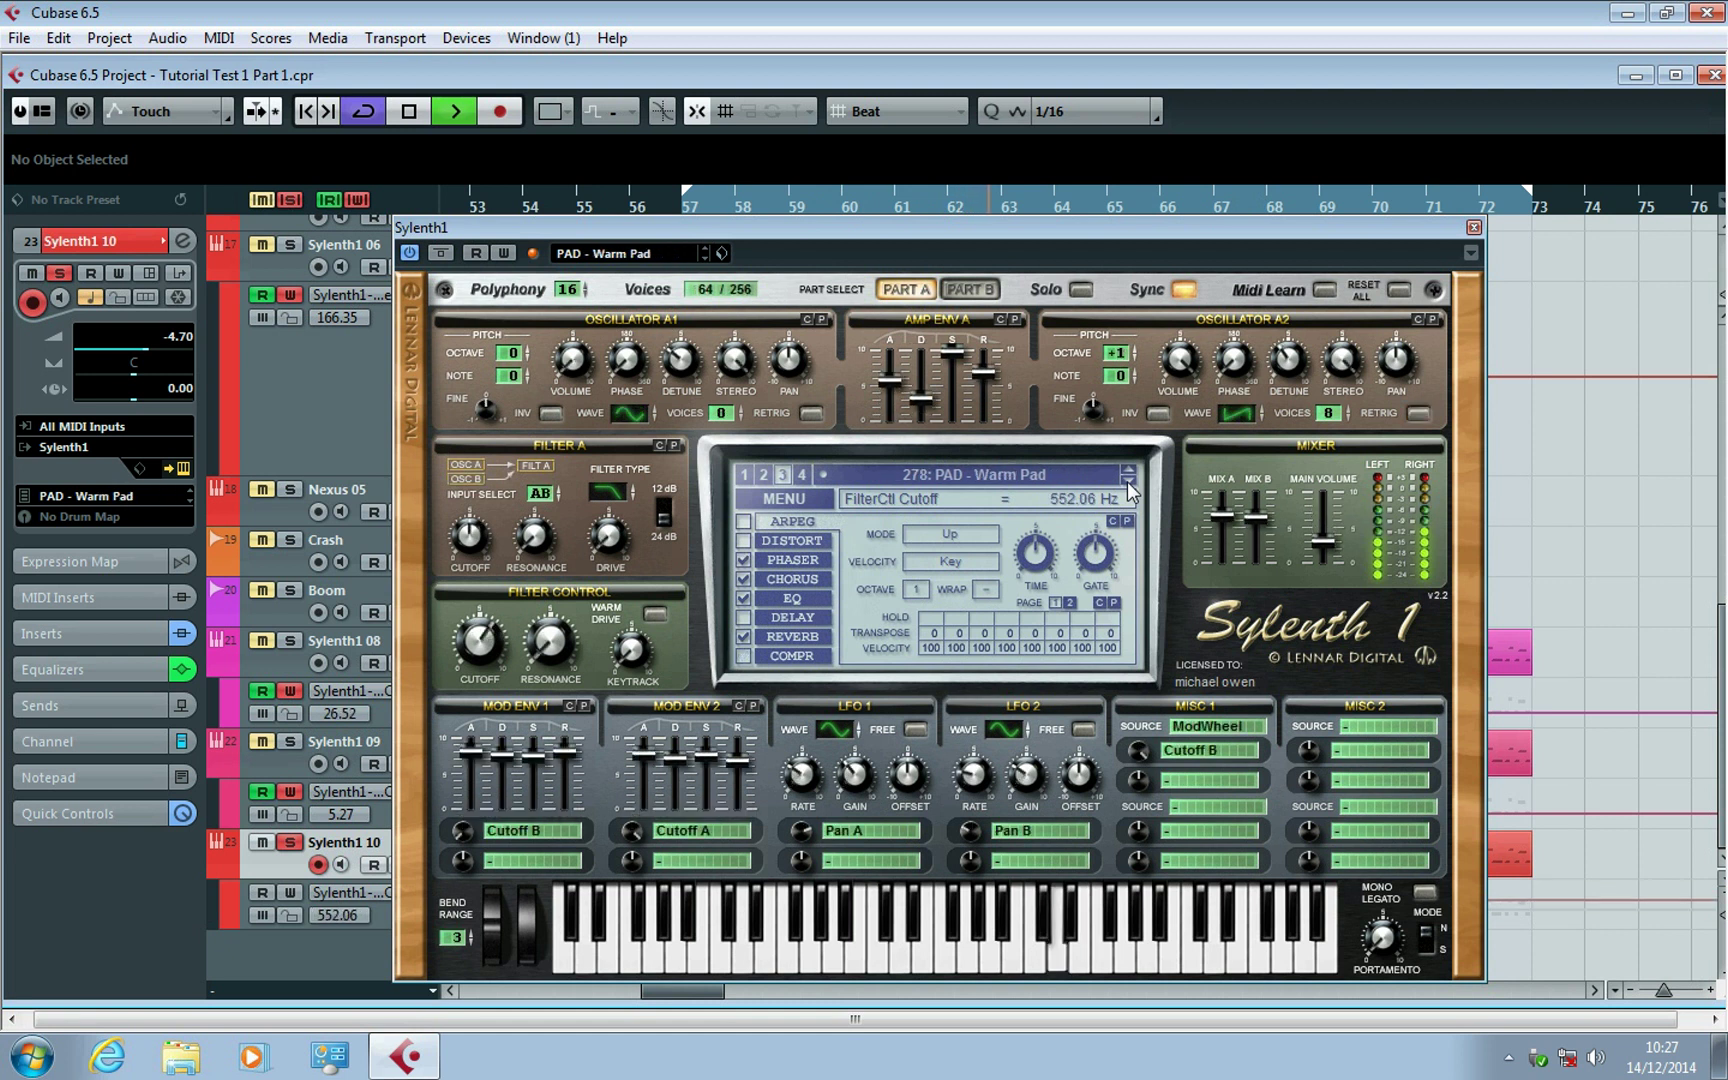
pyautogui.click(1127, 474)
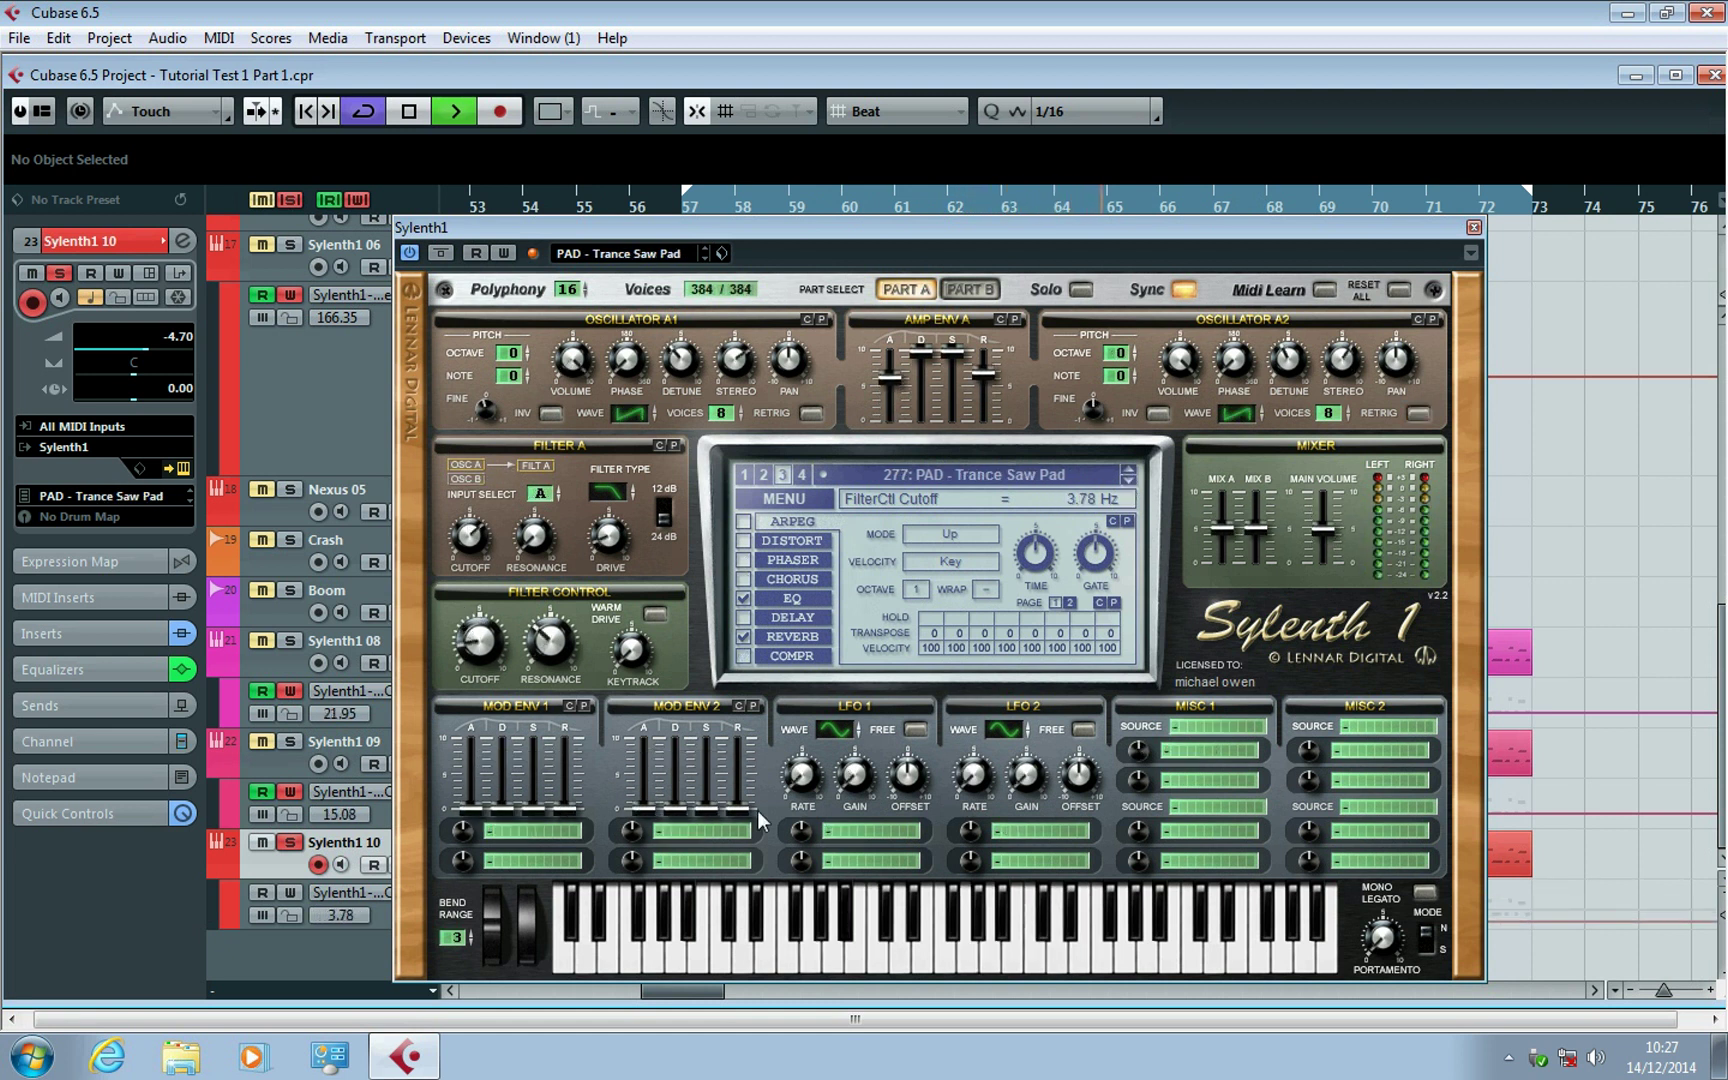
pyautogui.click(1128, 487)
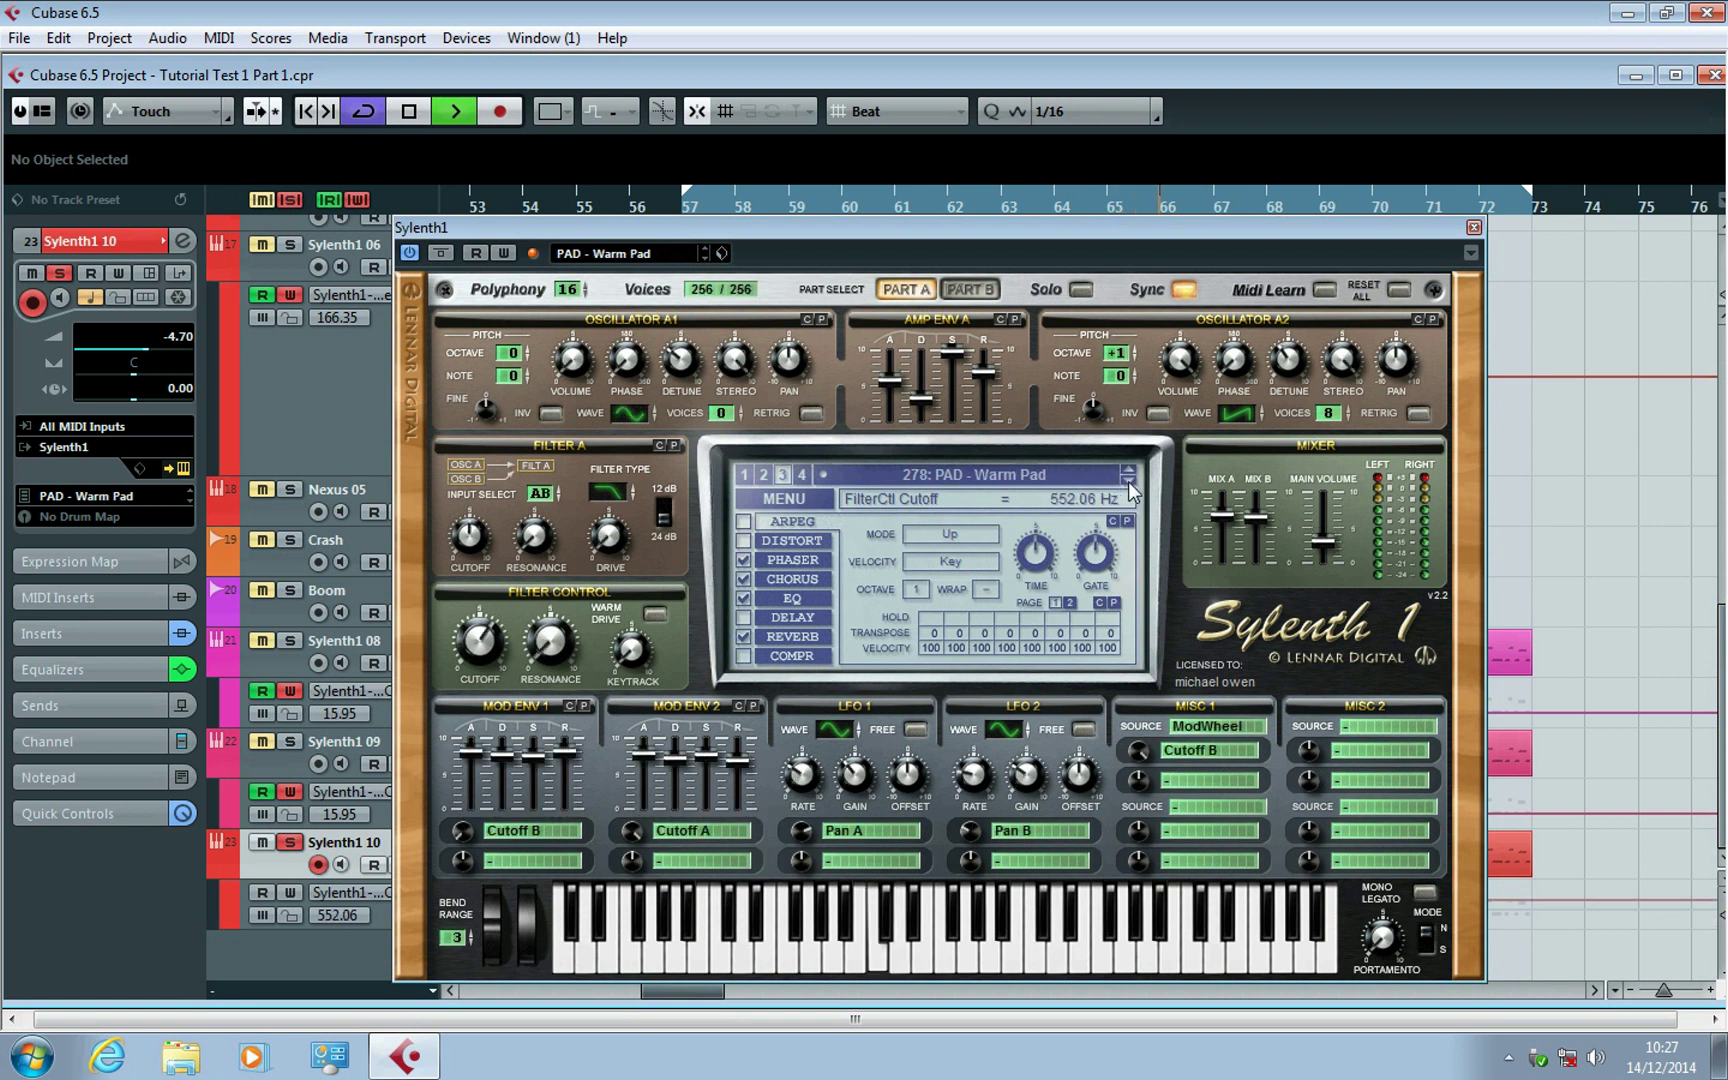
# Load the PLUCK - 4AM preset on Sylenth1 10, re-enable its automation read, and close the synth.
pyautogui.click(1128, 487)
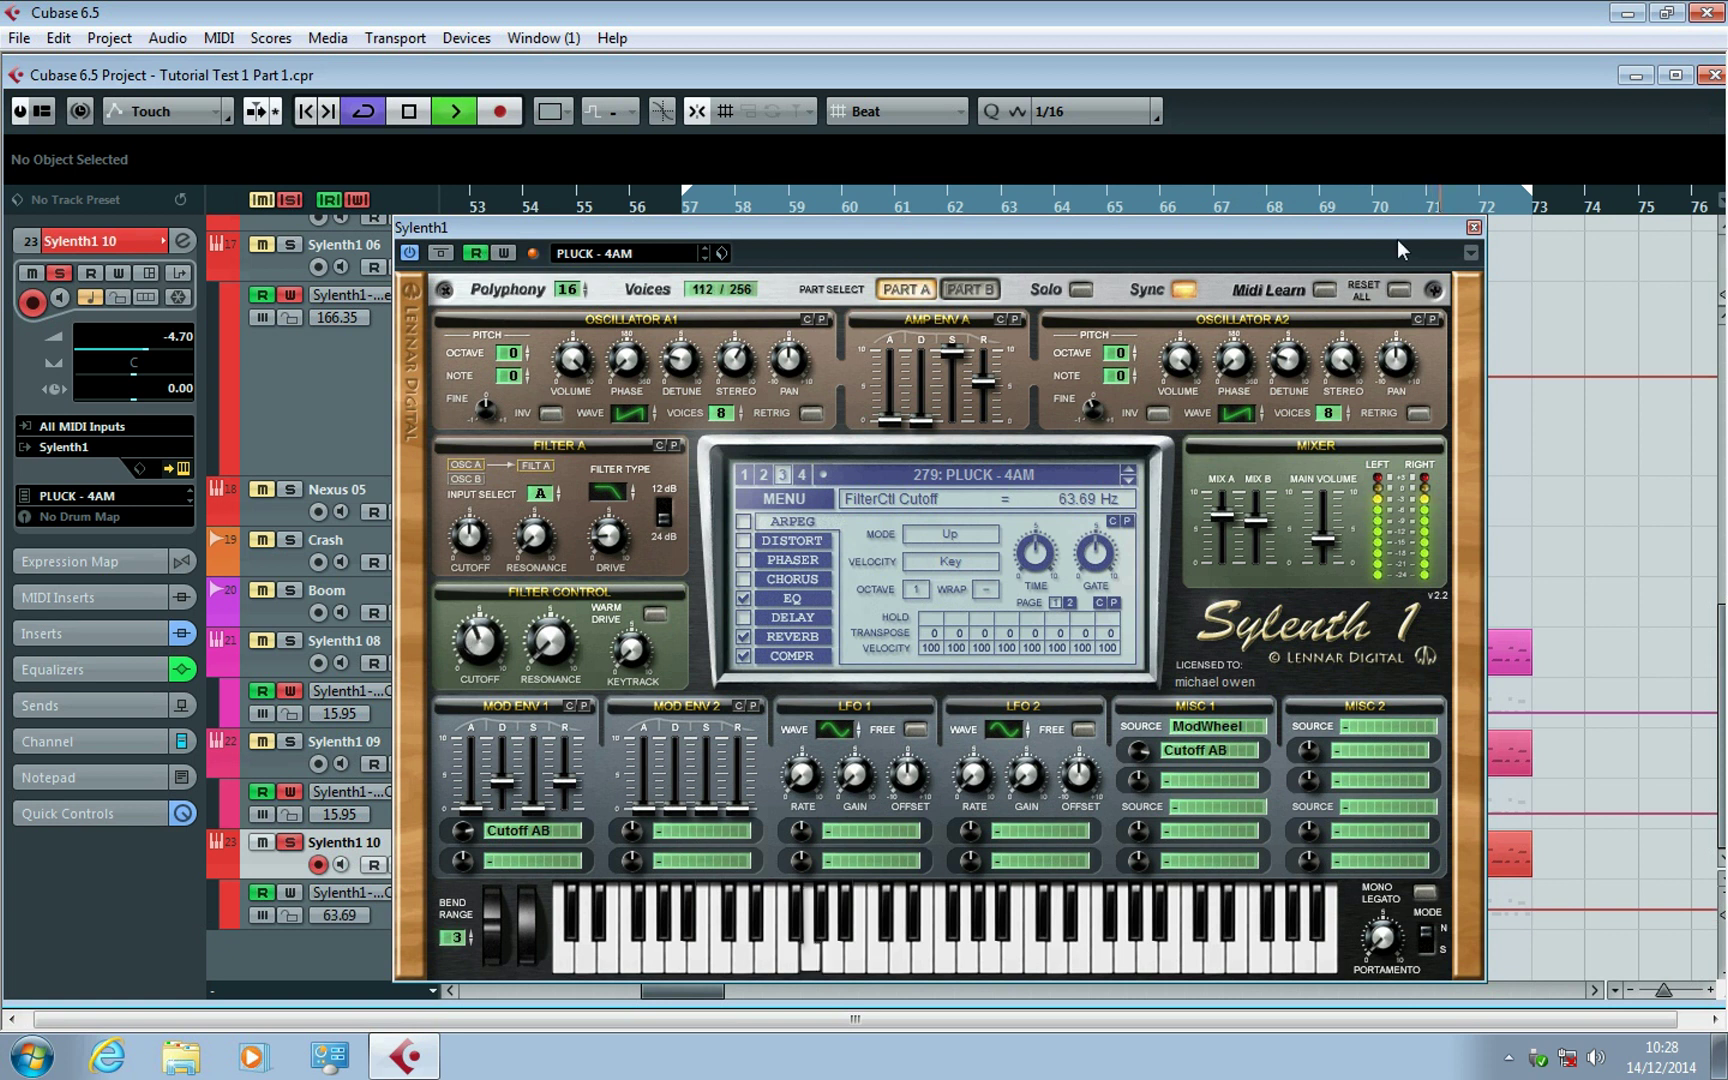
pyautogui.click(1474, 227)
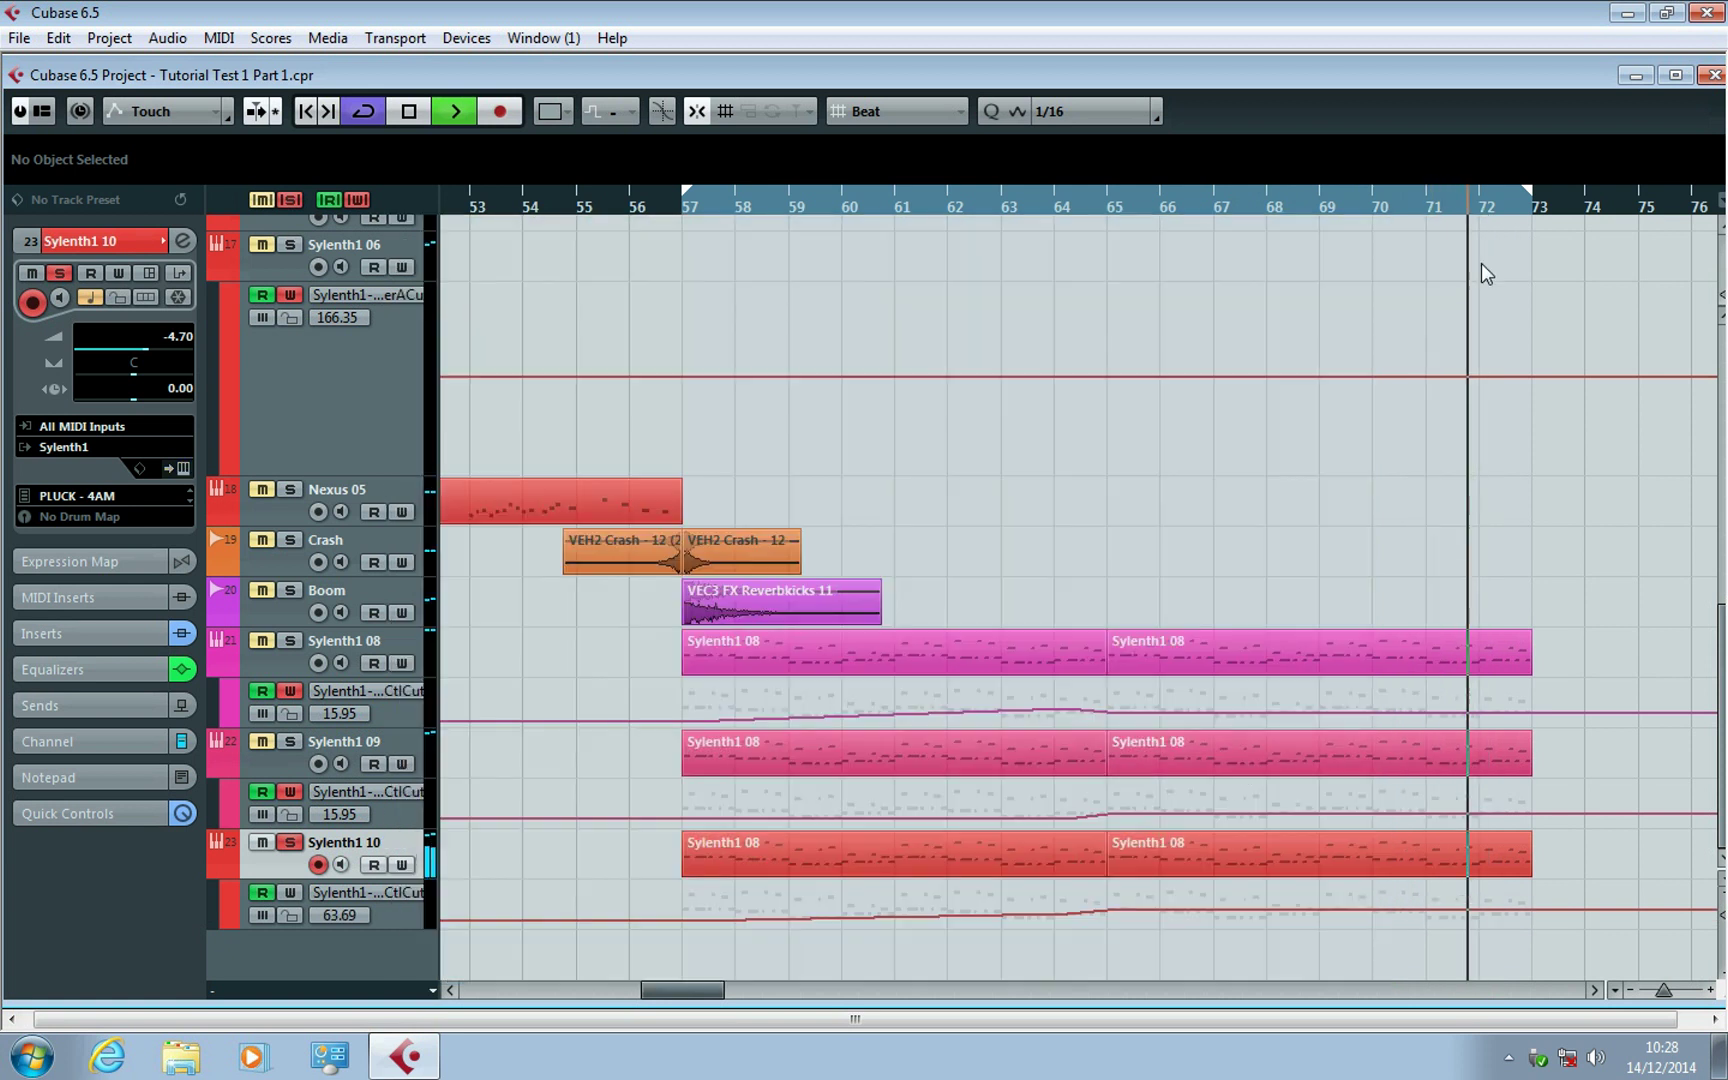
# Set the bar 65 cutoff automation points of Sylenth1 10 and Sylenth1 08 to 63.69 Hz and clear all solos.
pyautogui.click(1107, 915)
pyautogui.moveTo(1108, 917); pyautogui.dragTo(1107, 909)
pyautogui.press('space')
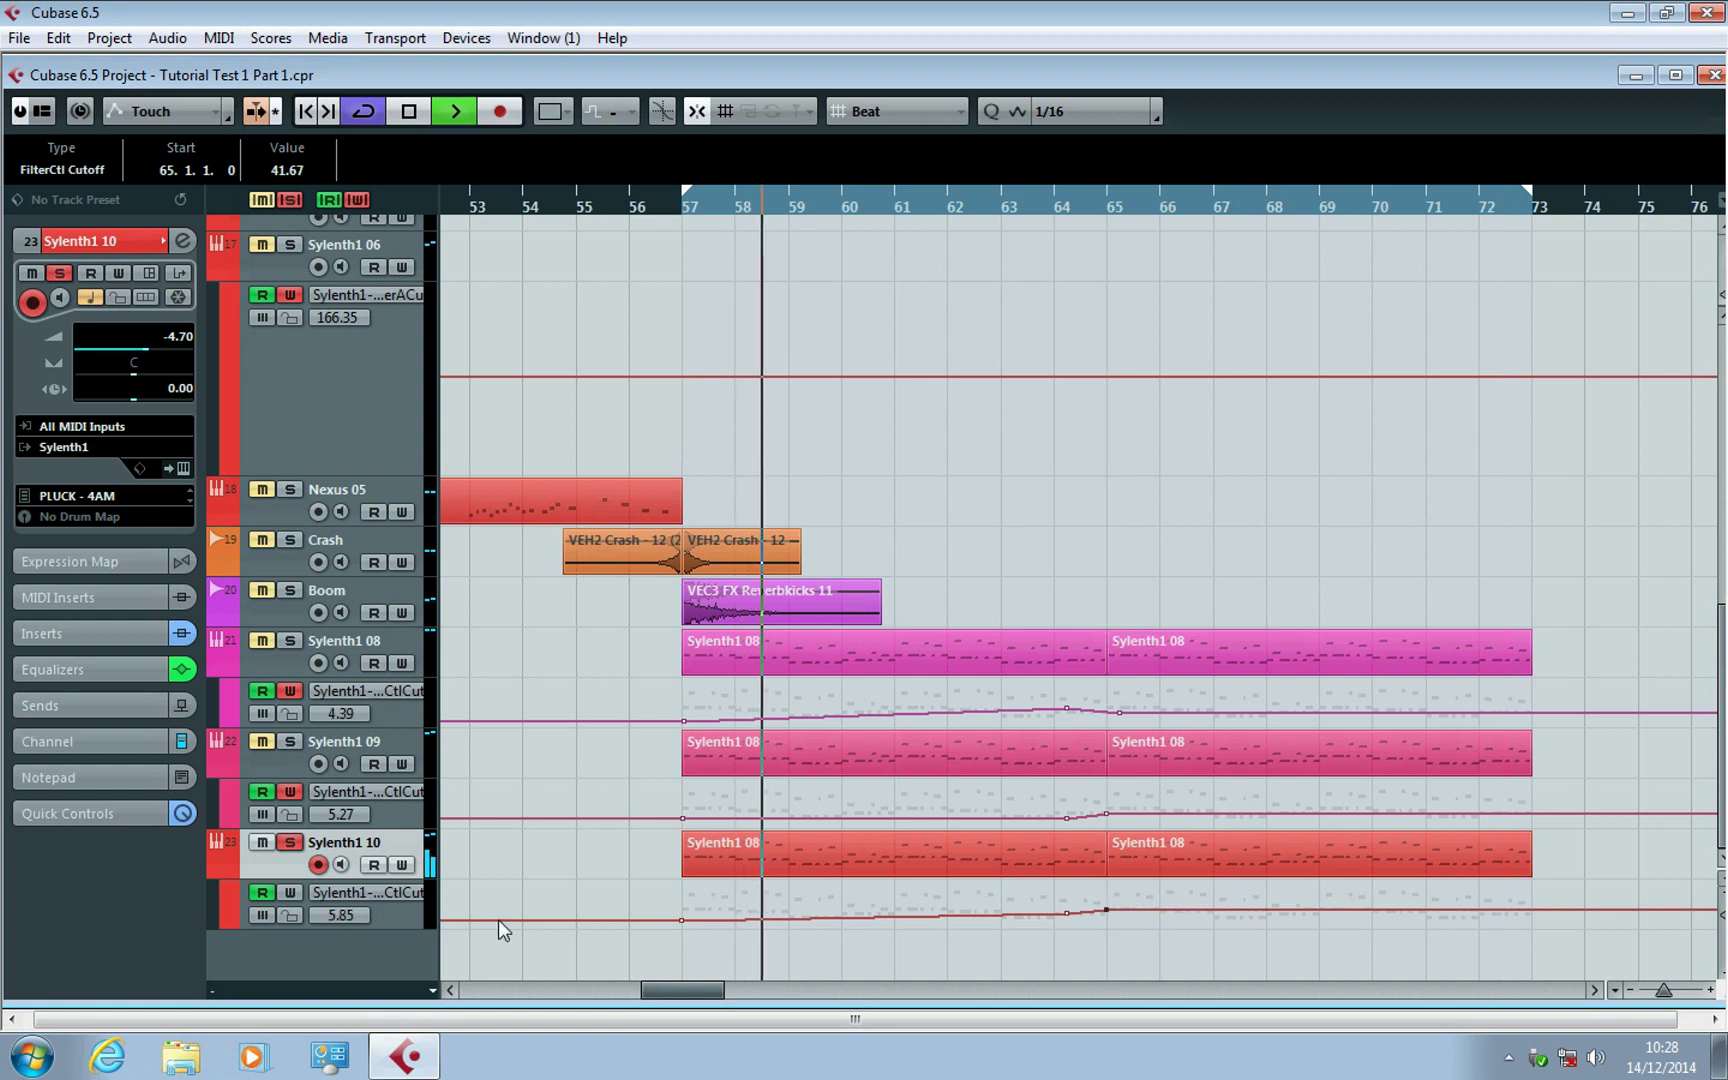
pyautogui.click(290, 200)
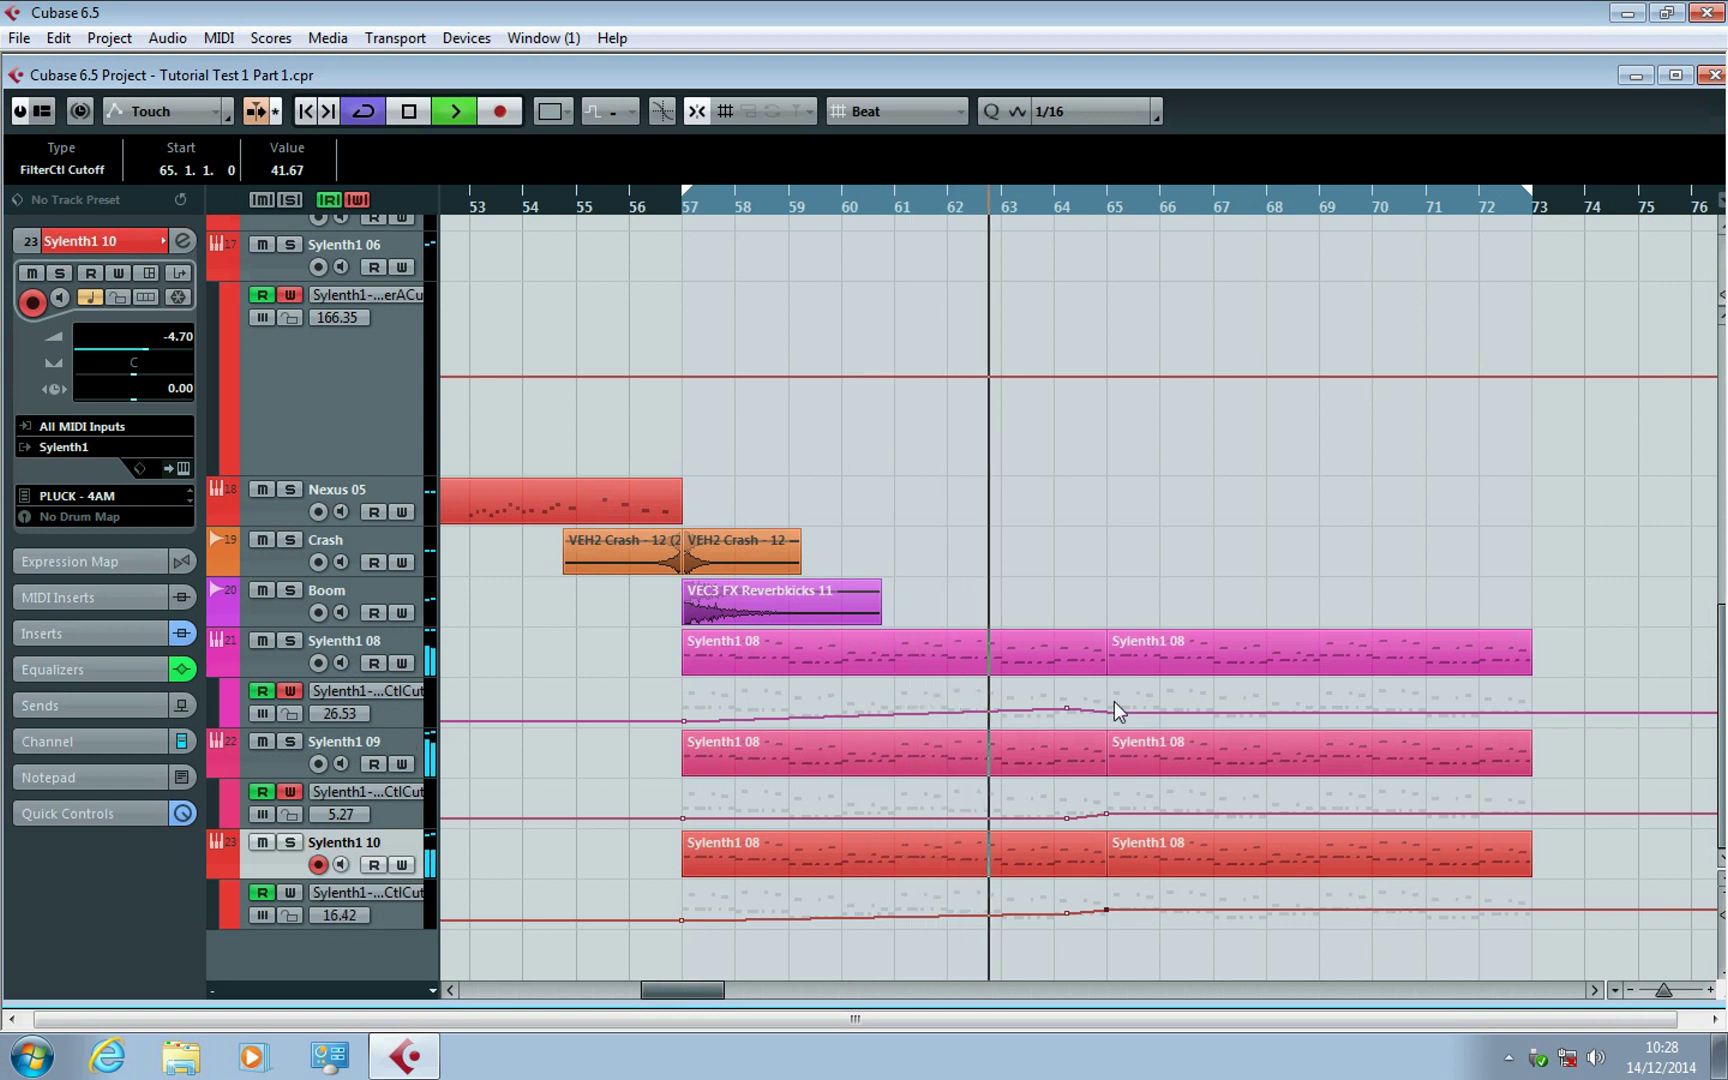
pyautogui.moveTo(1116, 713); pyautogui.dragTo(1108, 707)
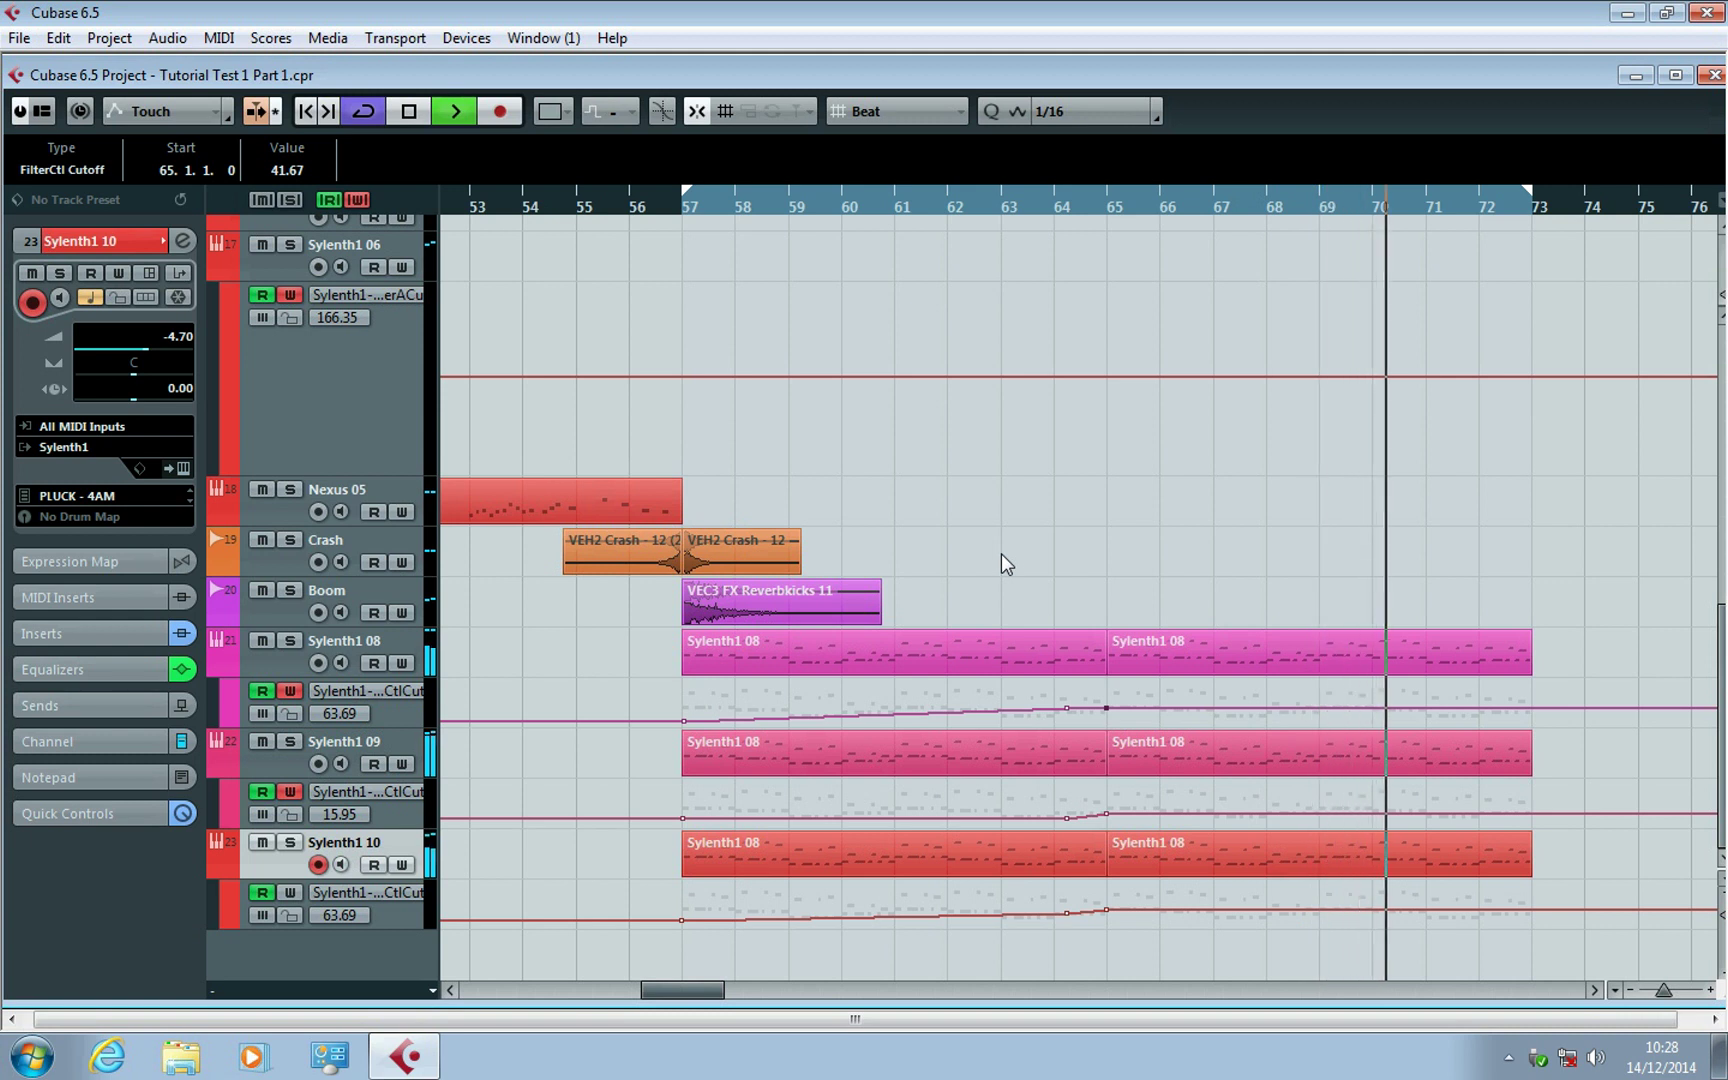
# Copy the Nexus 05 part from bars 49 to 57 to bars 65 to 73 and play the section.
pyautogui.press('space')
pyautogui.press('g')
pyautogui.press('g')
pyautogui.press('g')
pyautogui.press('g')
pyautogui.click(702, 495)
pyautogui.moveTo(702, 495); pyautogui.dragTo(1044, 490)
pyautogui.press('space')
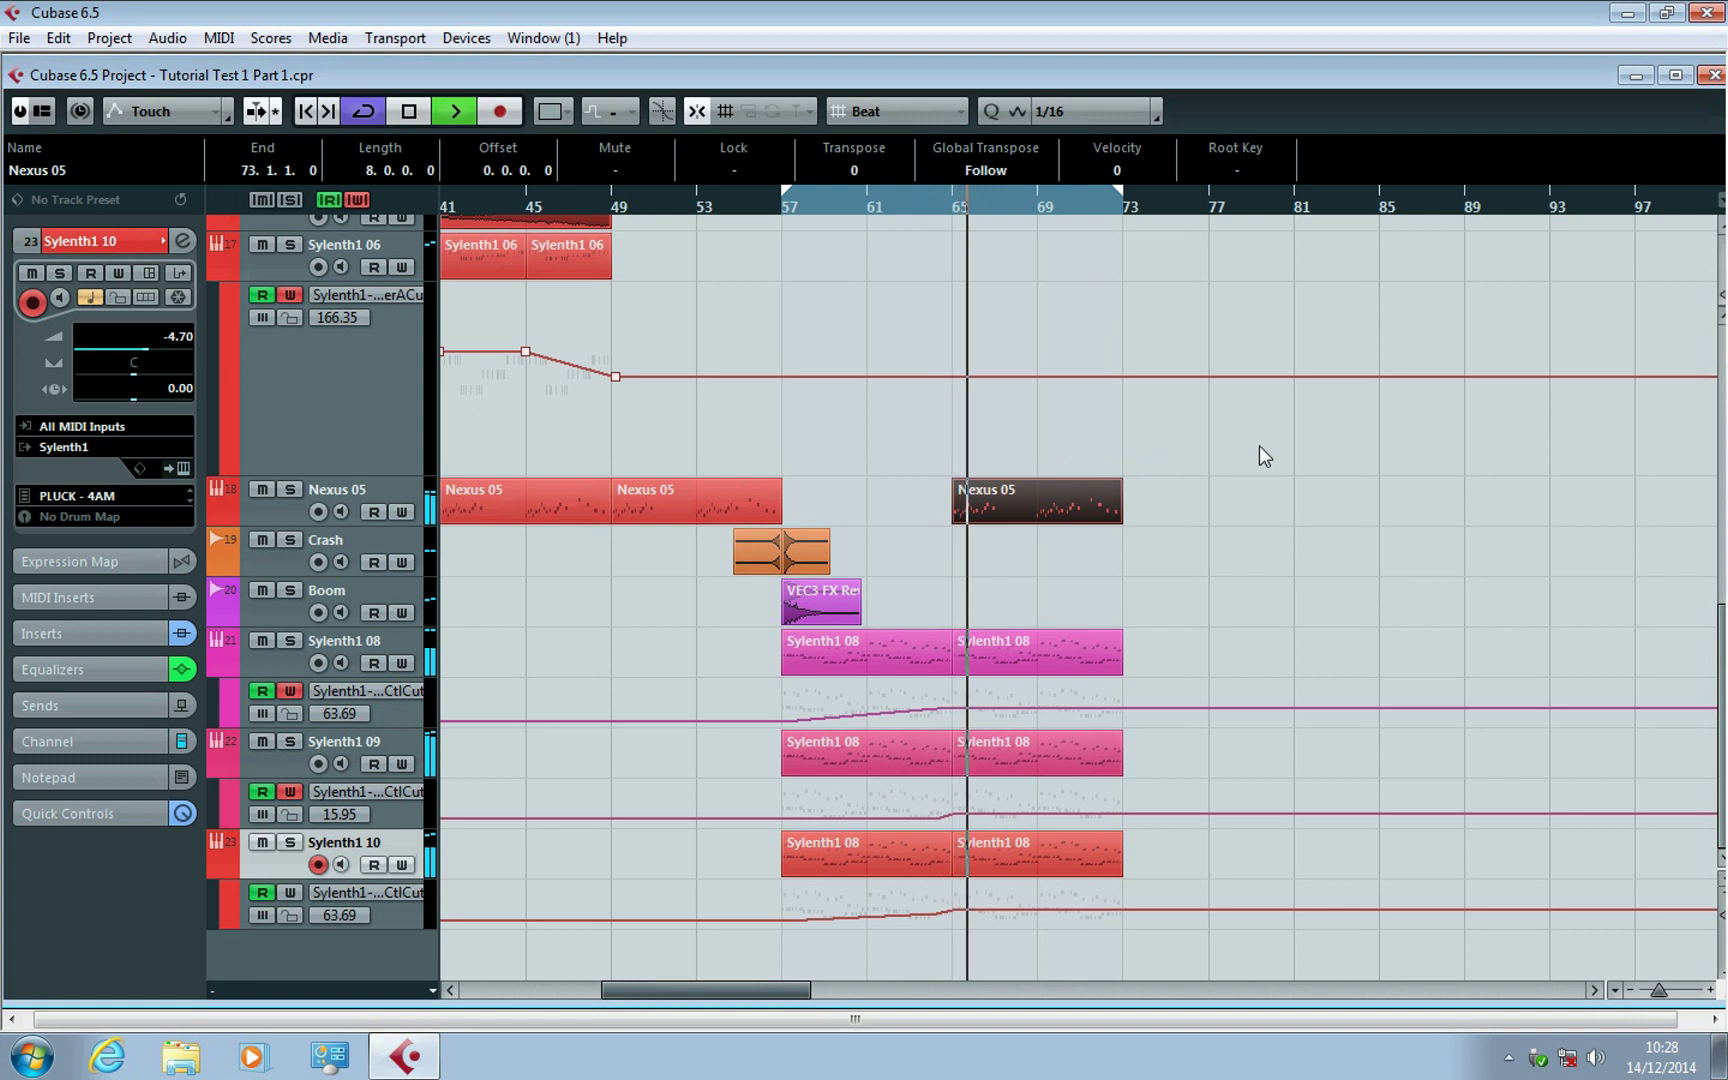
# Copy the bar 57 crash and the VEC3 FX Reverbkicks 11 boom clip to bar 65.
pyautogui.press('h')
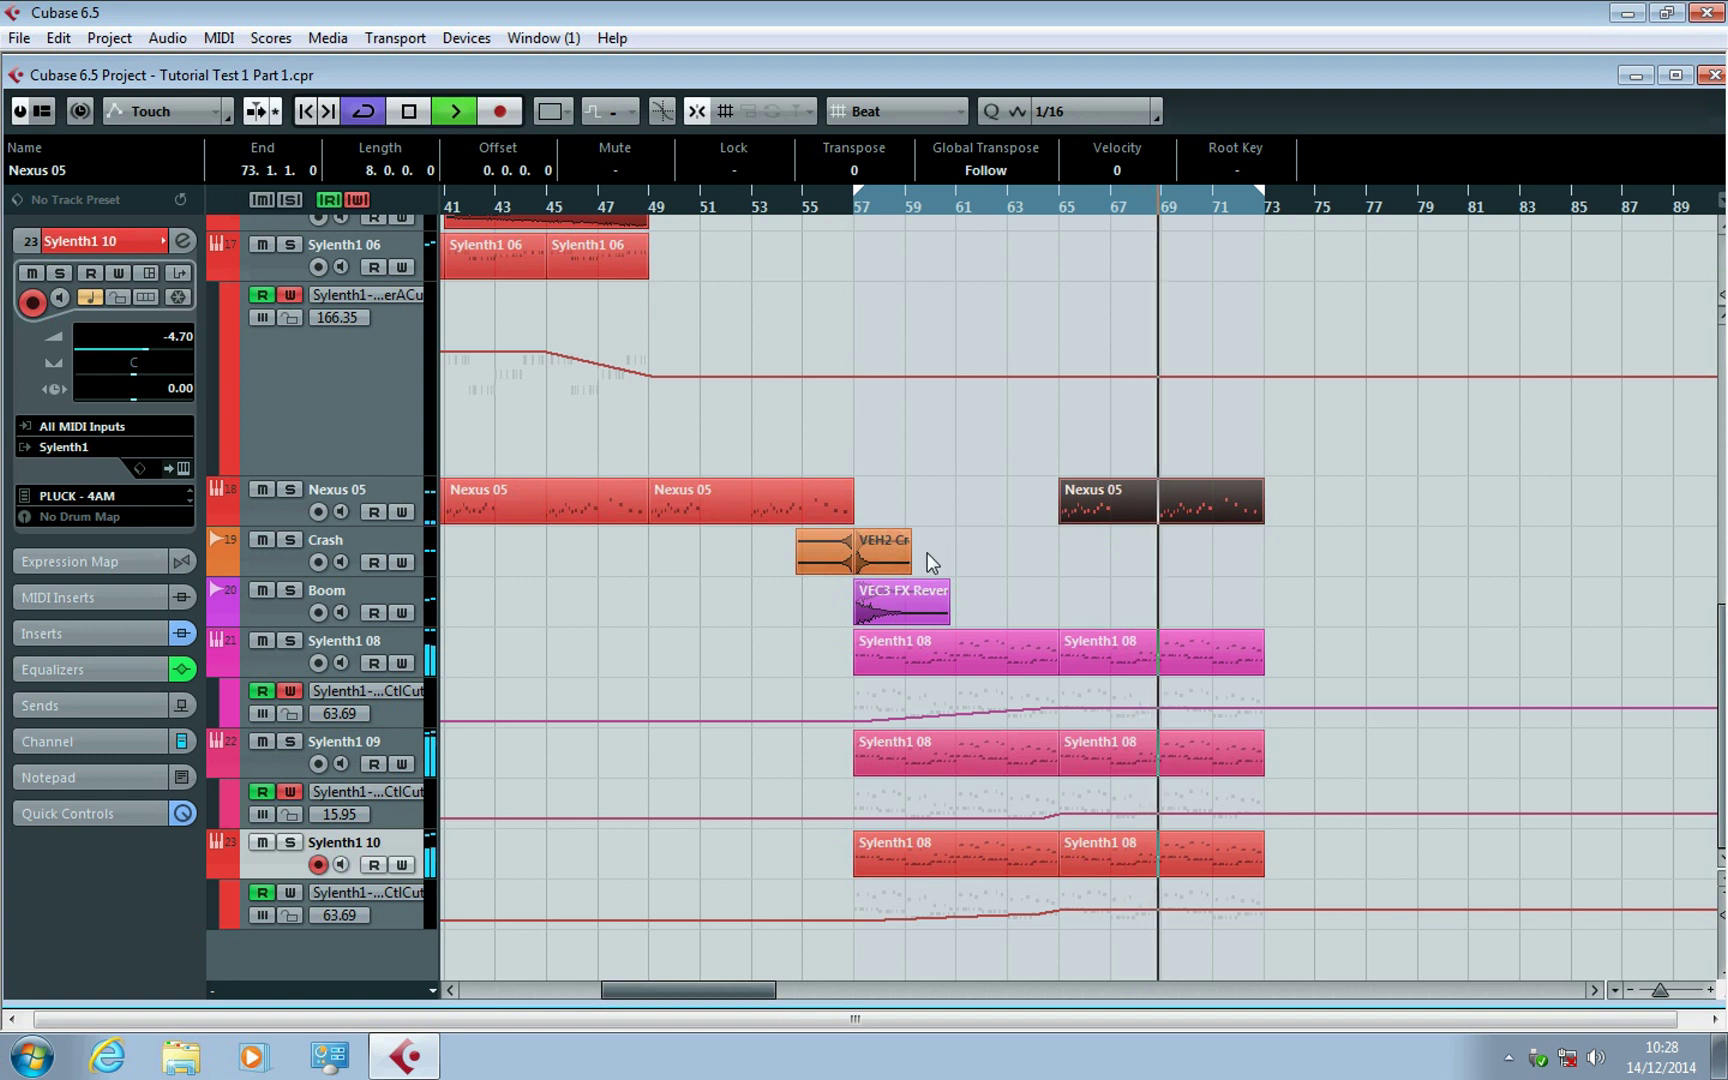
pyautogui.click(878, 555)
pyautogui.moveTo(878, 552); pyautogui.dragTo(1084, 550)
pyautogui.moveTo(900, 598); pyautogui.dragTo(1104, 596)
pyautogui.scroll(5, 927, 474)
pyautogui.scroll(-4, 927, 474)
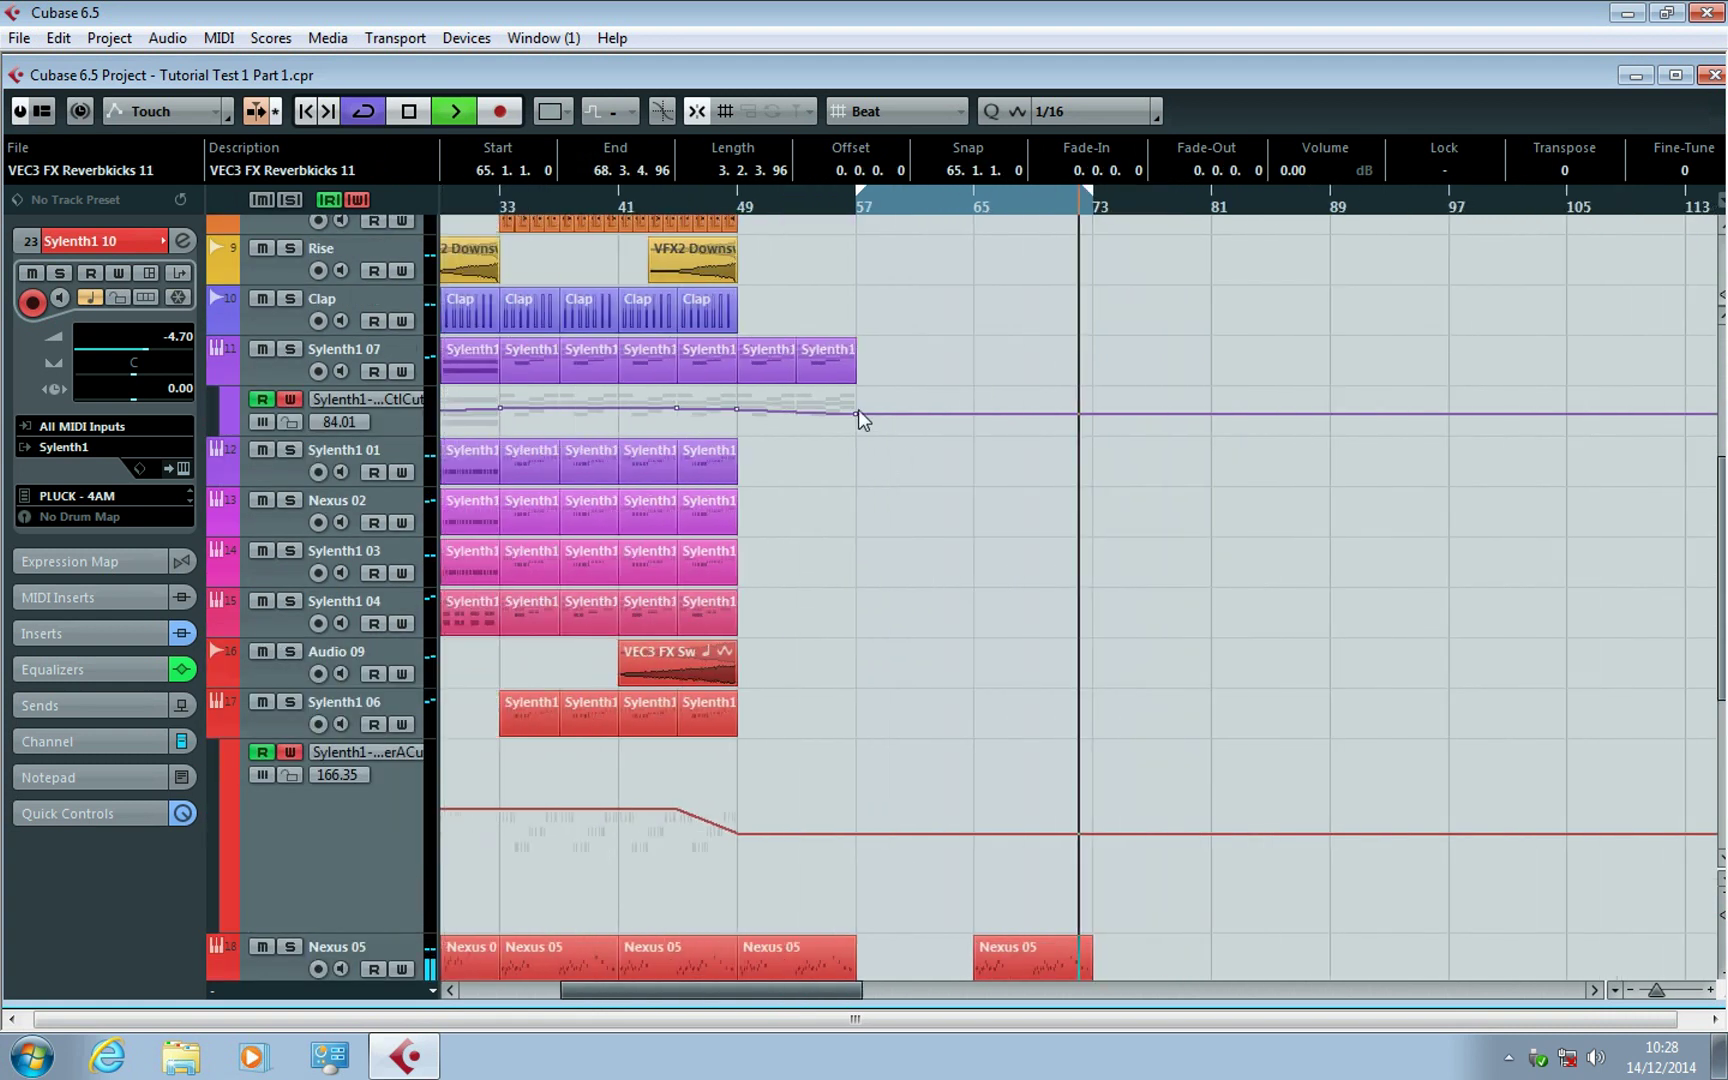
# Copy the VFX2 Downsweeps 64 riser ending at bar 49 so the copy starts at bar 59 on the Rise track, while playing from bar 57.
pyautogui.scroll(-5, 930, 458)
pyautogui.click(893, 207)
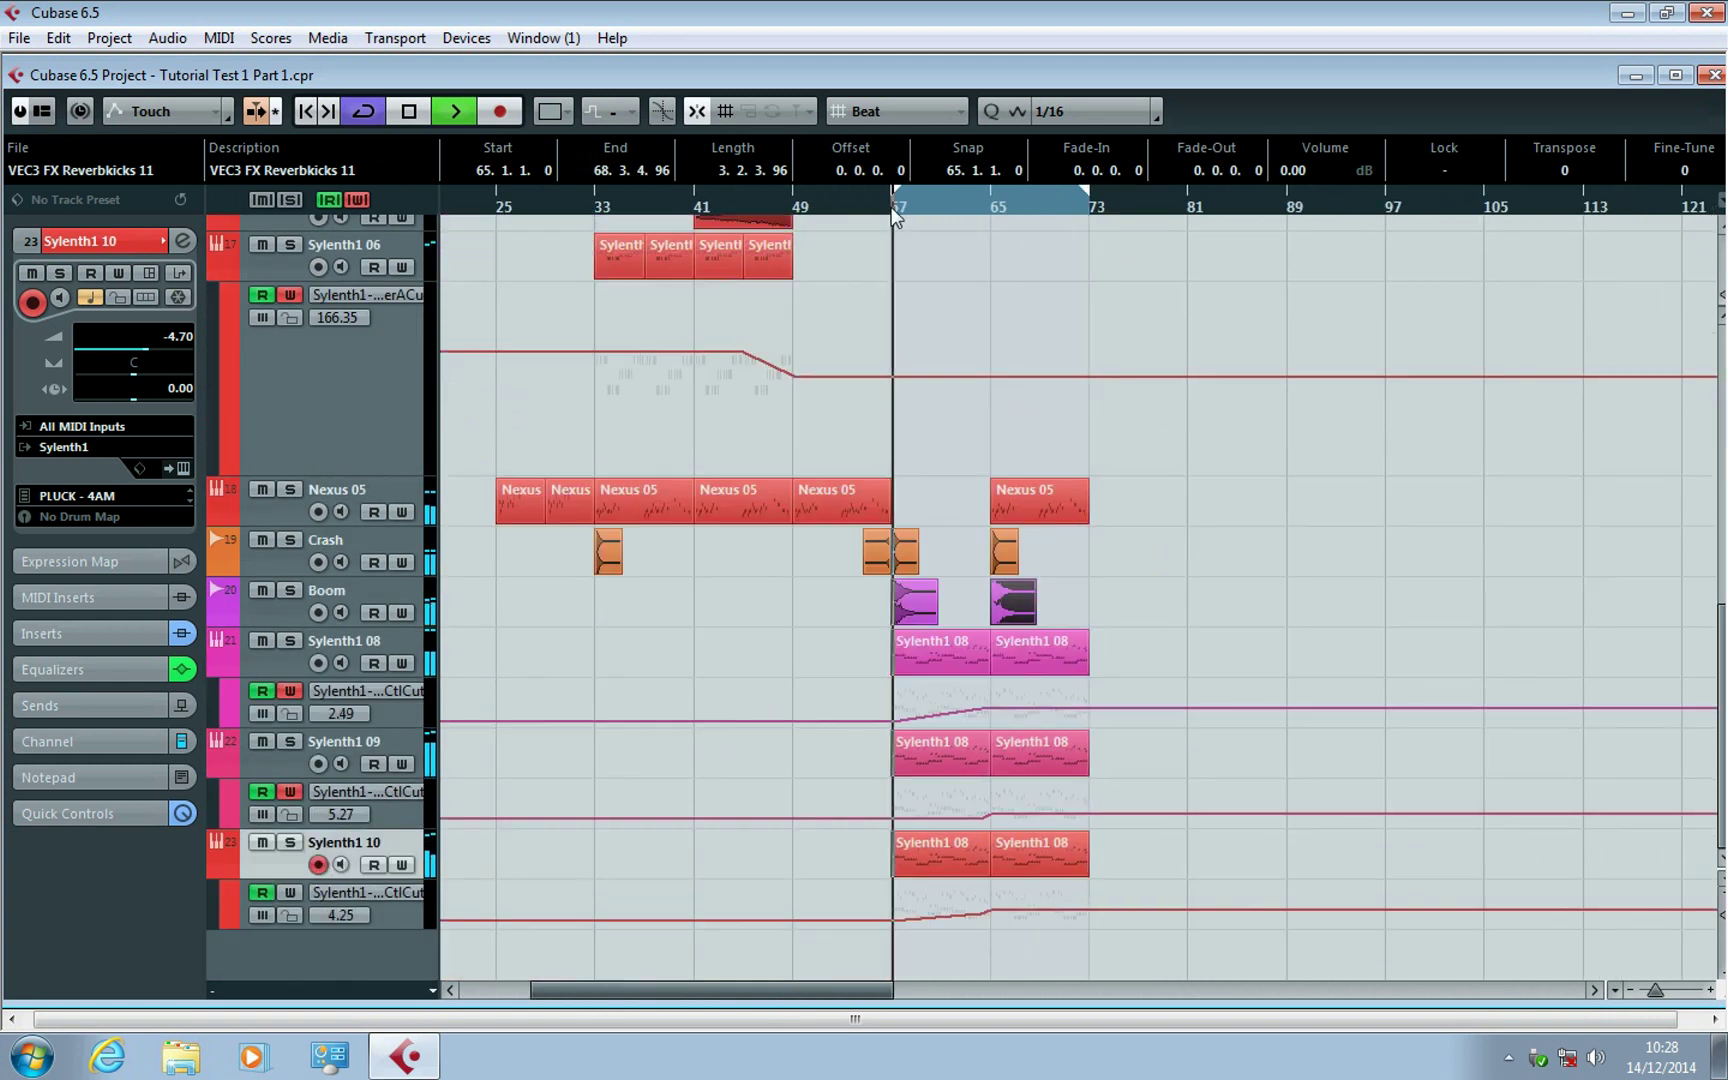
pyautogui.scroll(6, 934, 321)
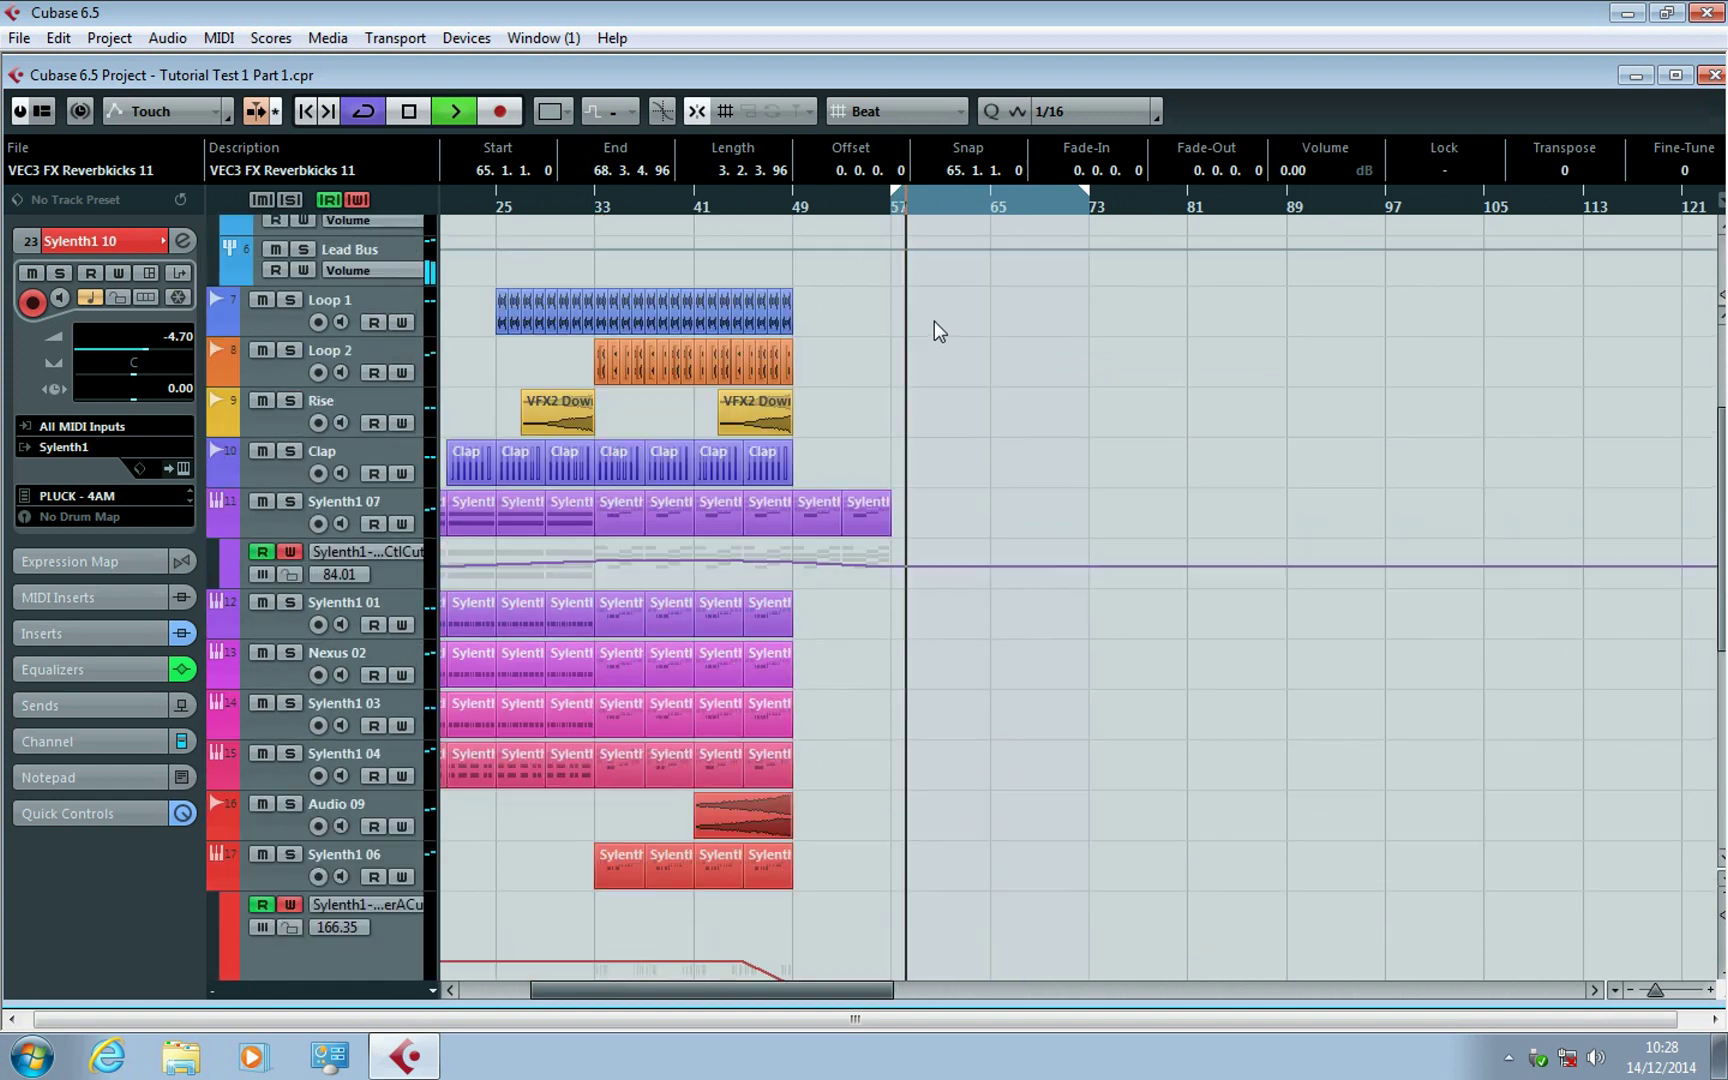
pyautogui.moveTo(761, 405); pyautogui.dragTo(992, 397)
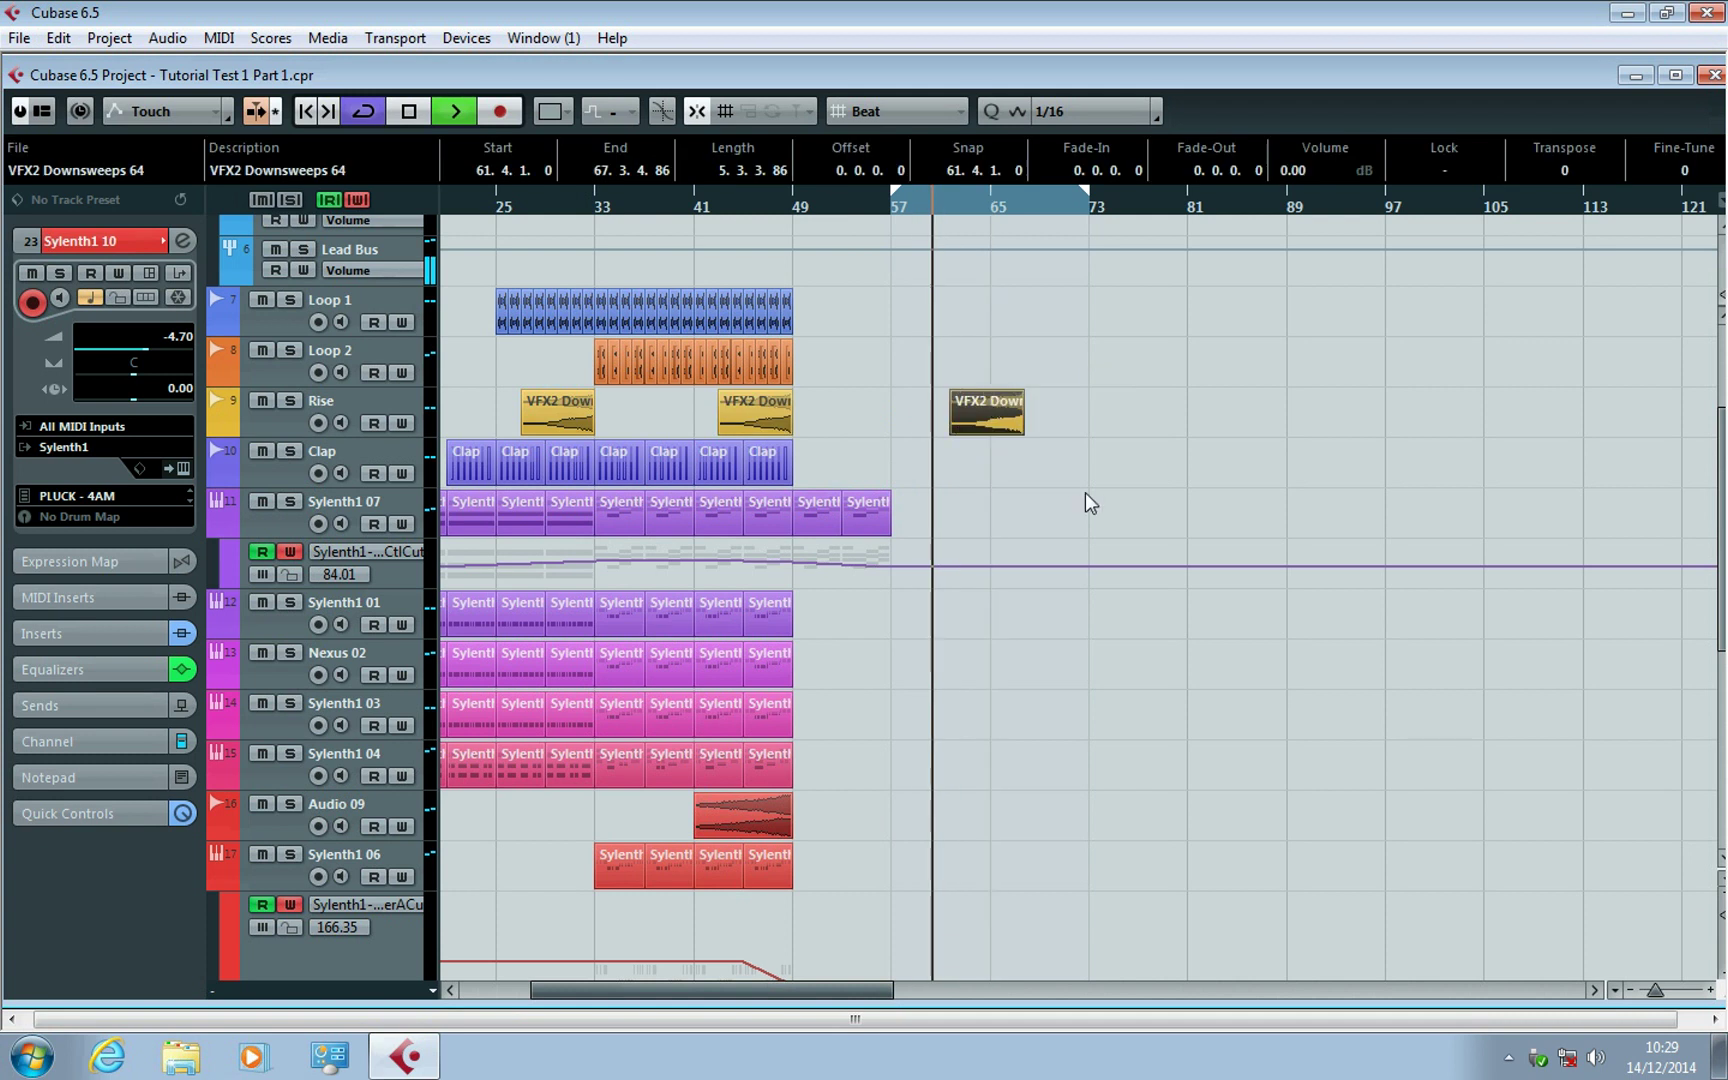
pyautogui.press('h')
pyautogui.press('h')
pyautogui.press('h')
pyautogui.press('h')
pyautogui.press('h')
pyautogui.scroll(-4, 1390, 491)
pyautogui.scroll(4, 1390, 490)
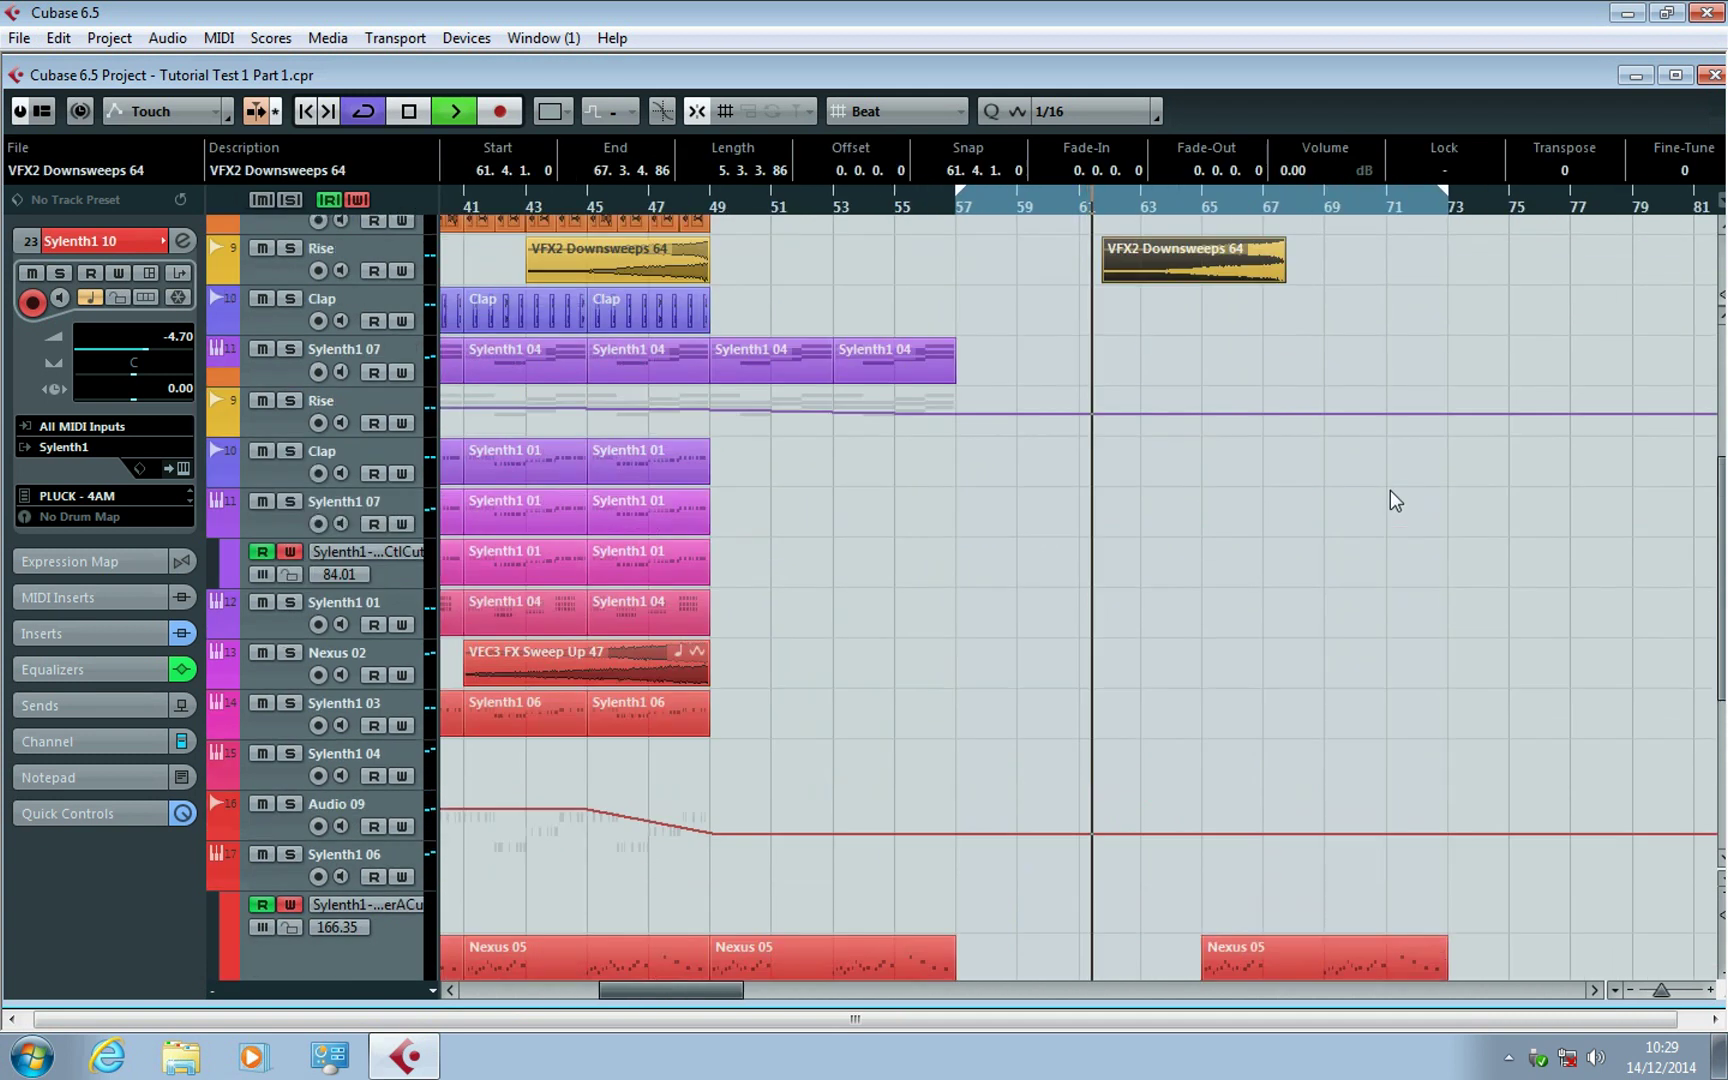
pyautogui.moveTo(1274, 414); pyautogui.dragTo(1180, 432)
# Listen to bars 65 to 73 while checking the arrangement across all tracks, and stop playback.
pyautogui.scroll(-4, 1362, 351)
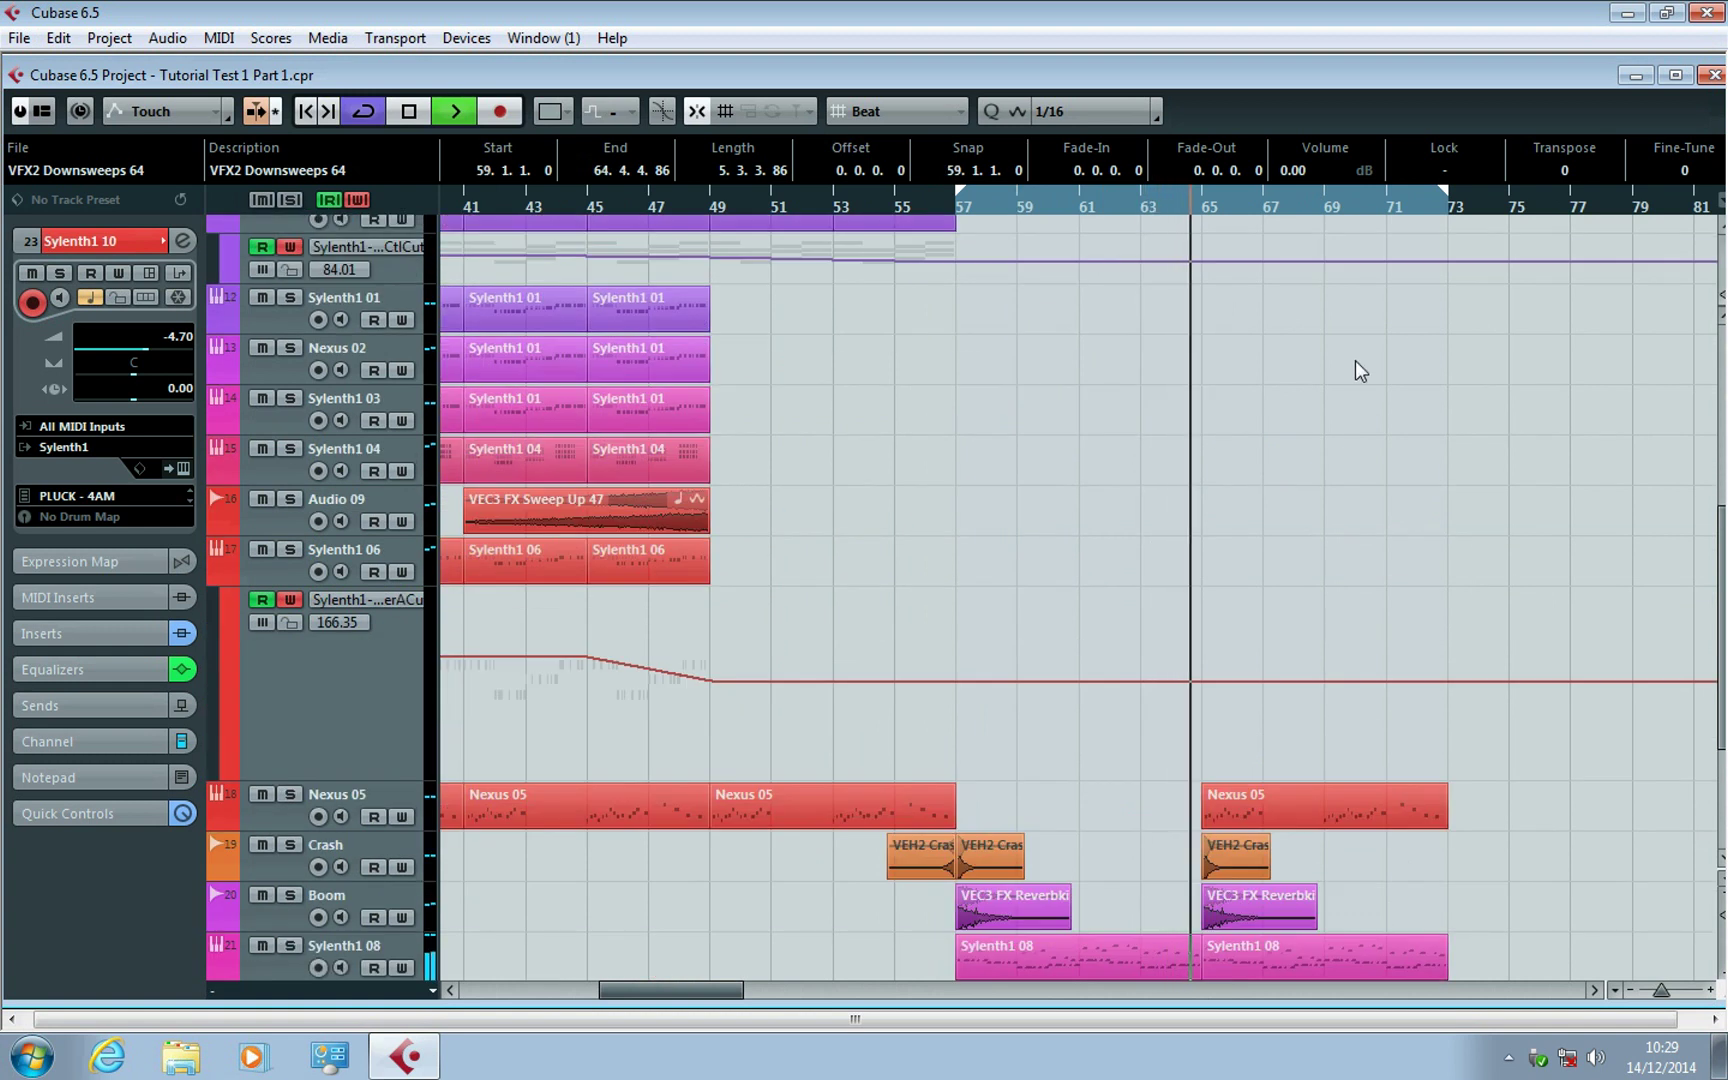
pyautogui.scroll(-4, 1374, 505)
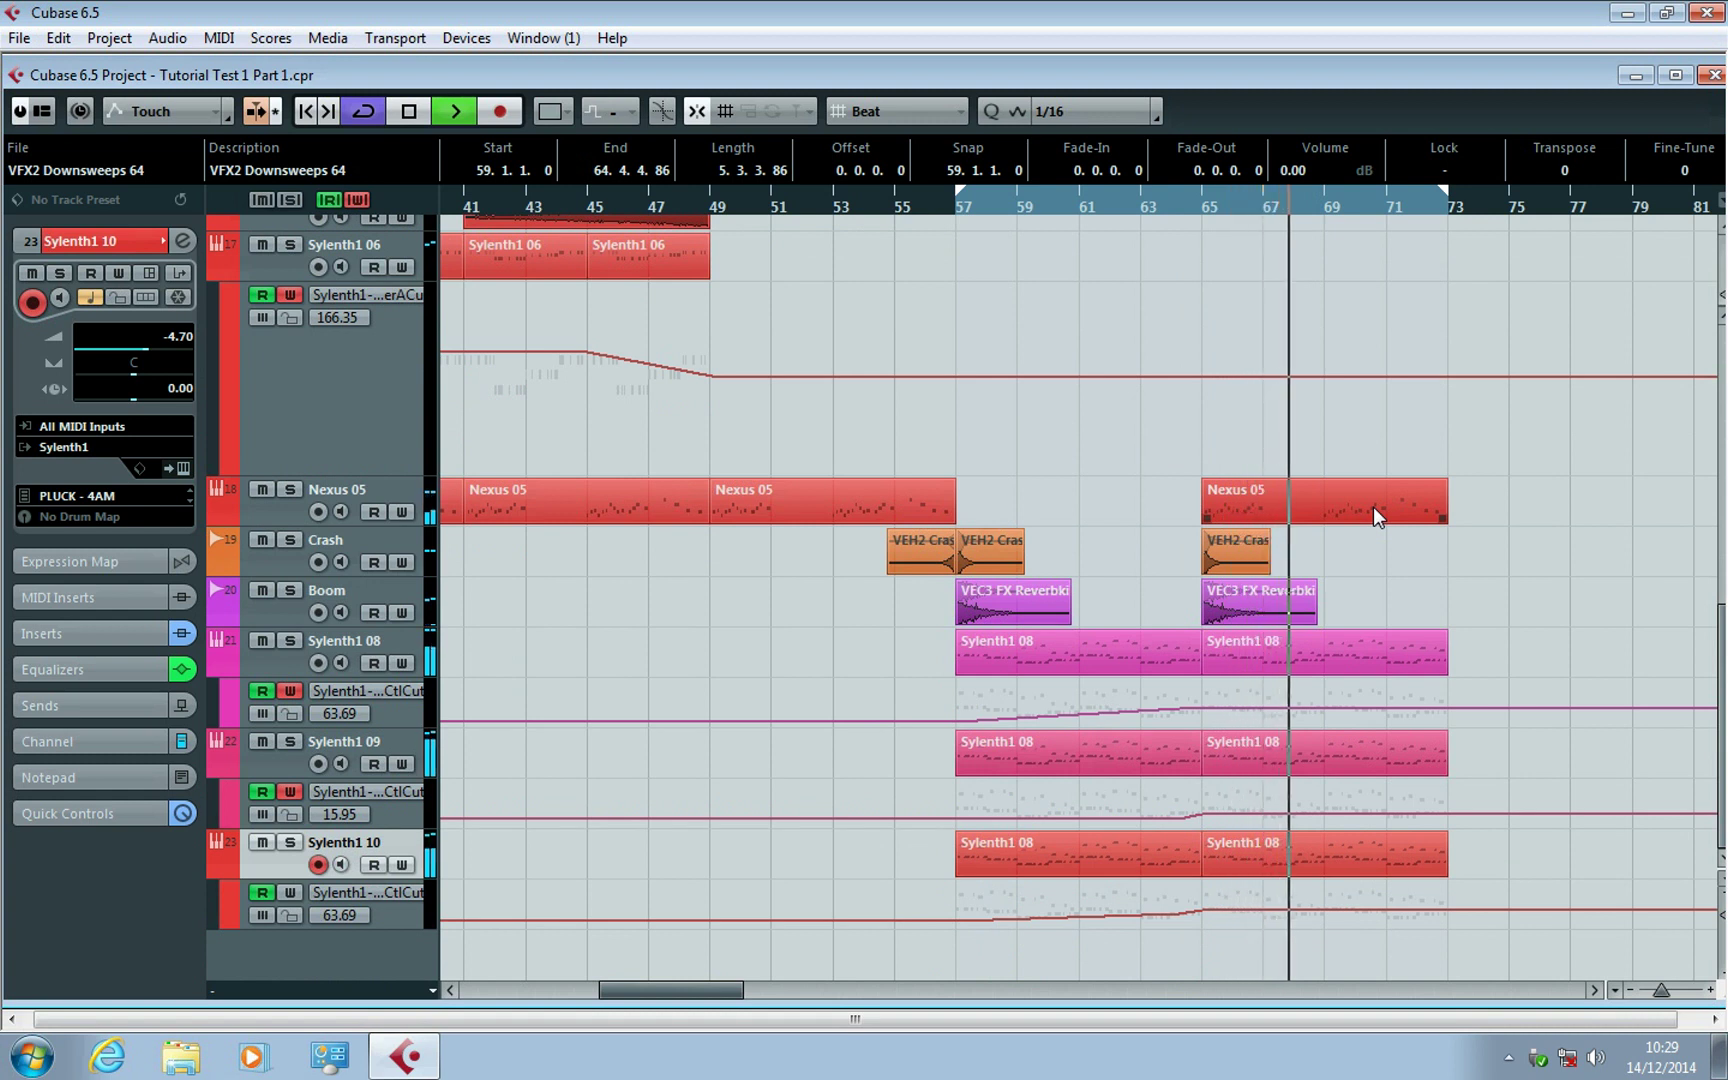
pyautogui.scroll(6, 1373, 506)
pyautogui.scroll(2, 1373, 508)
pyautogui.press('g')
pyautogui.press('g')
pyautogui.press('g')
pyautogui.press('g')
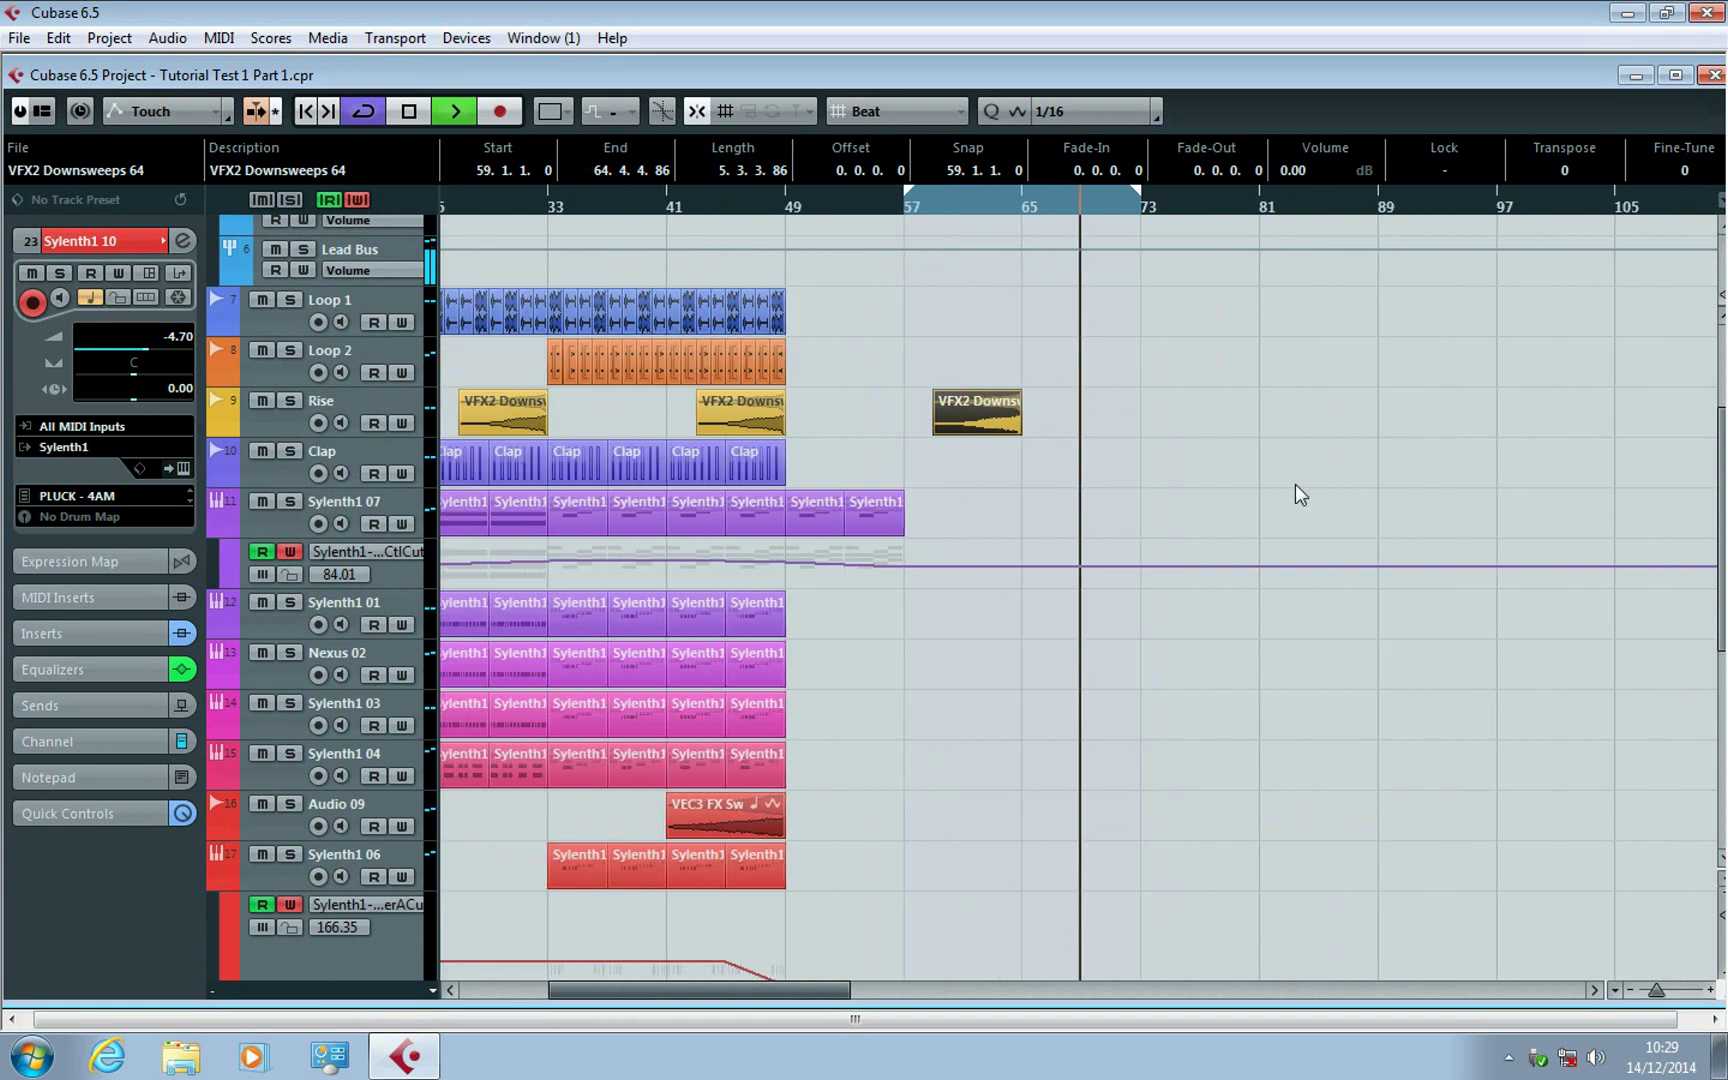
pyautogui.scroll(-8, 1235, 425)
pyautogui.press('h')
pyautogui.press('h')
pyautogui.press('h')
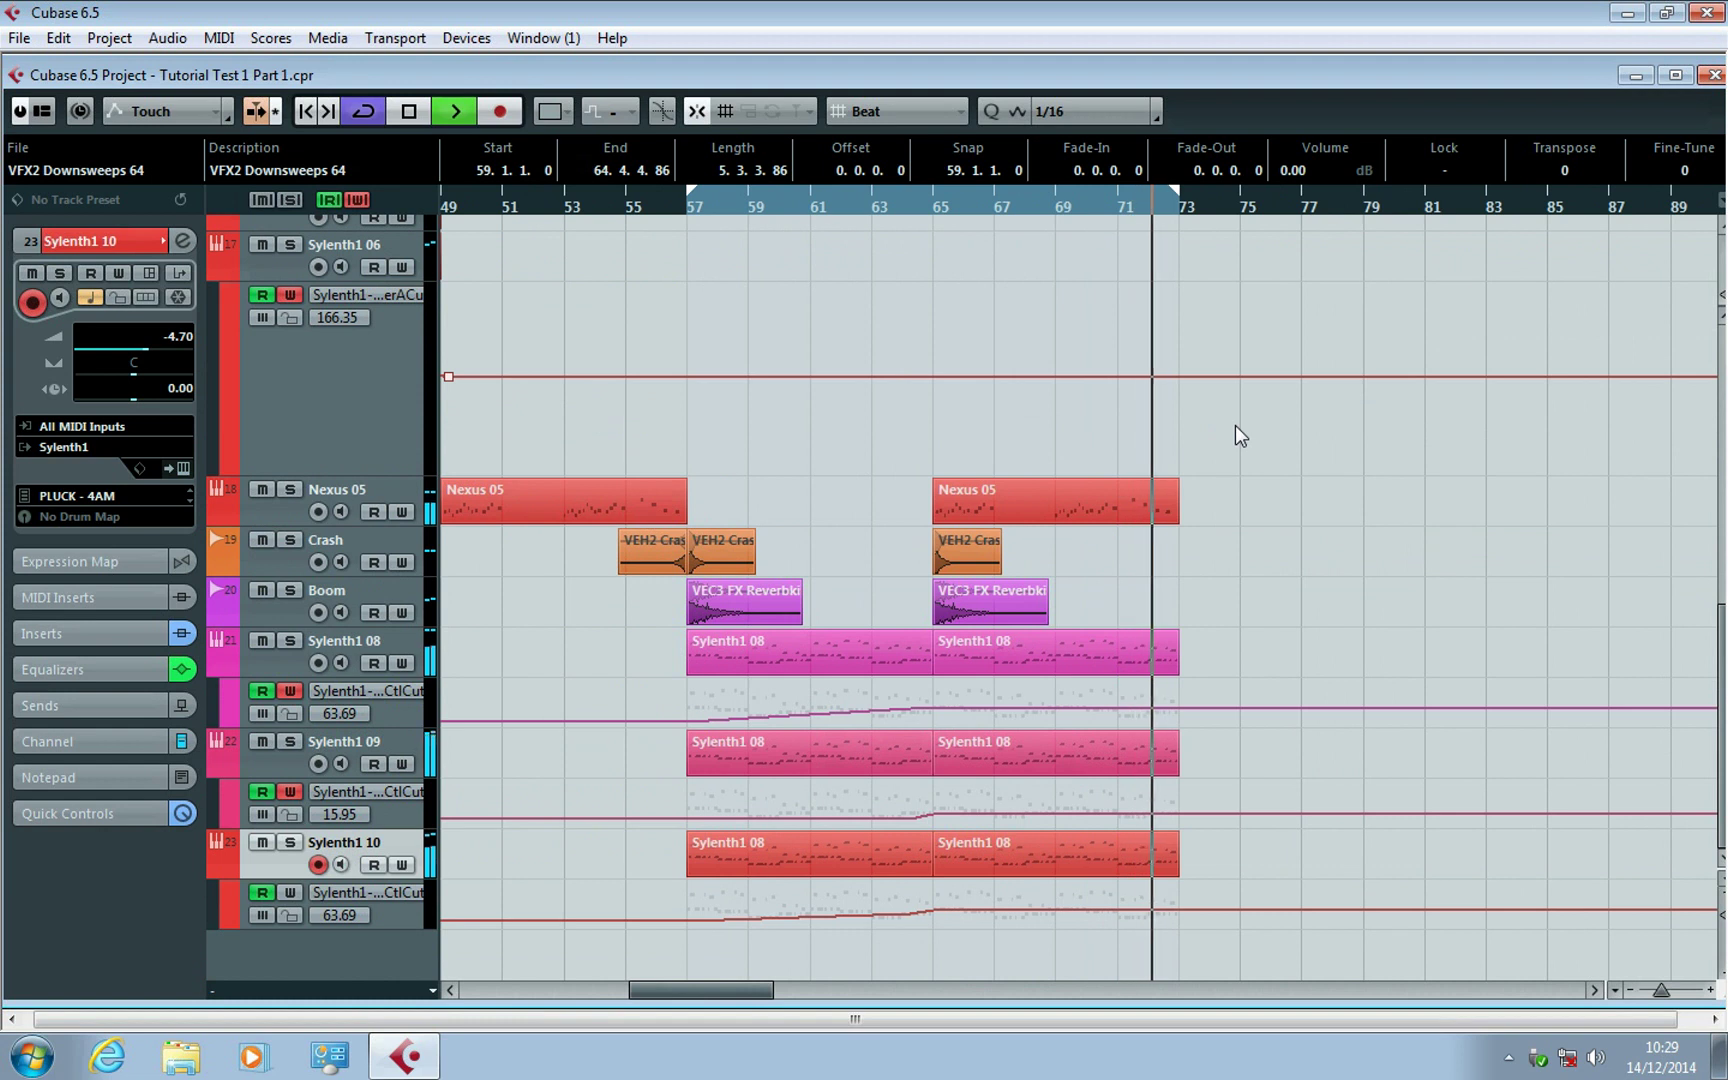
pyautogui.press('space')
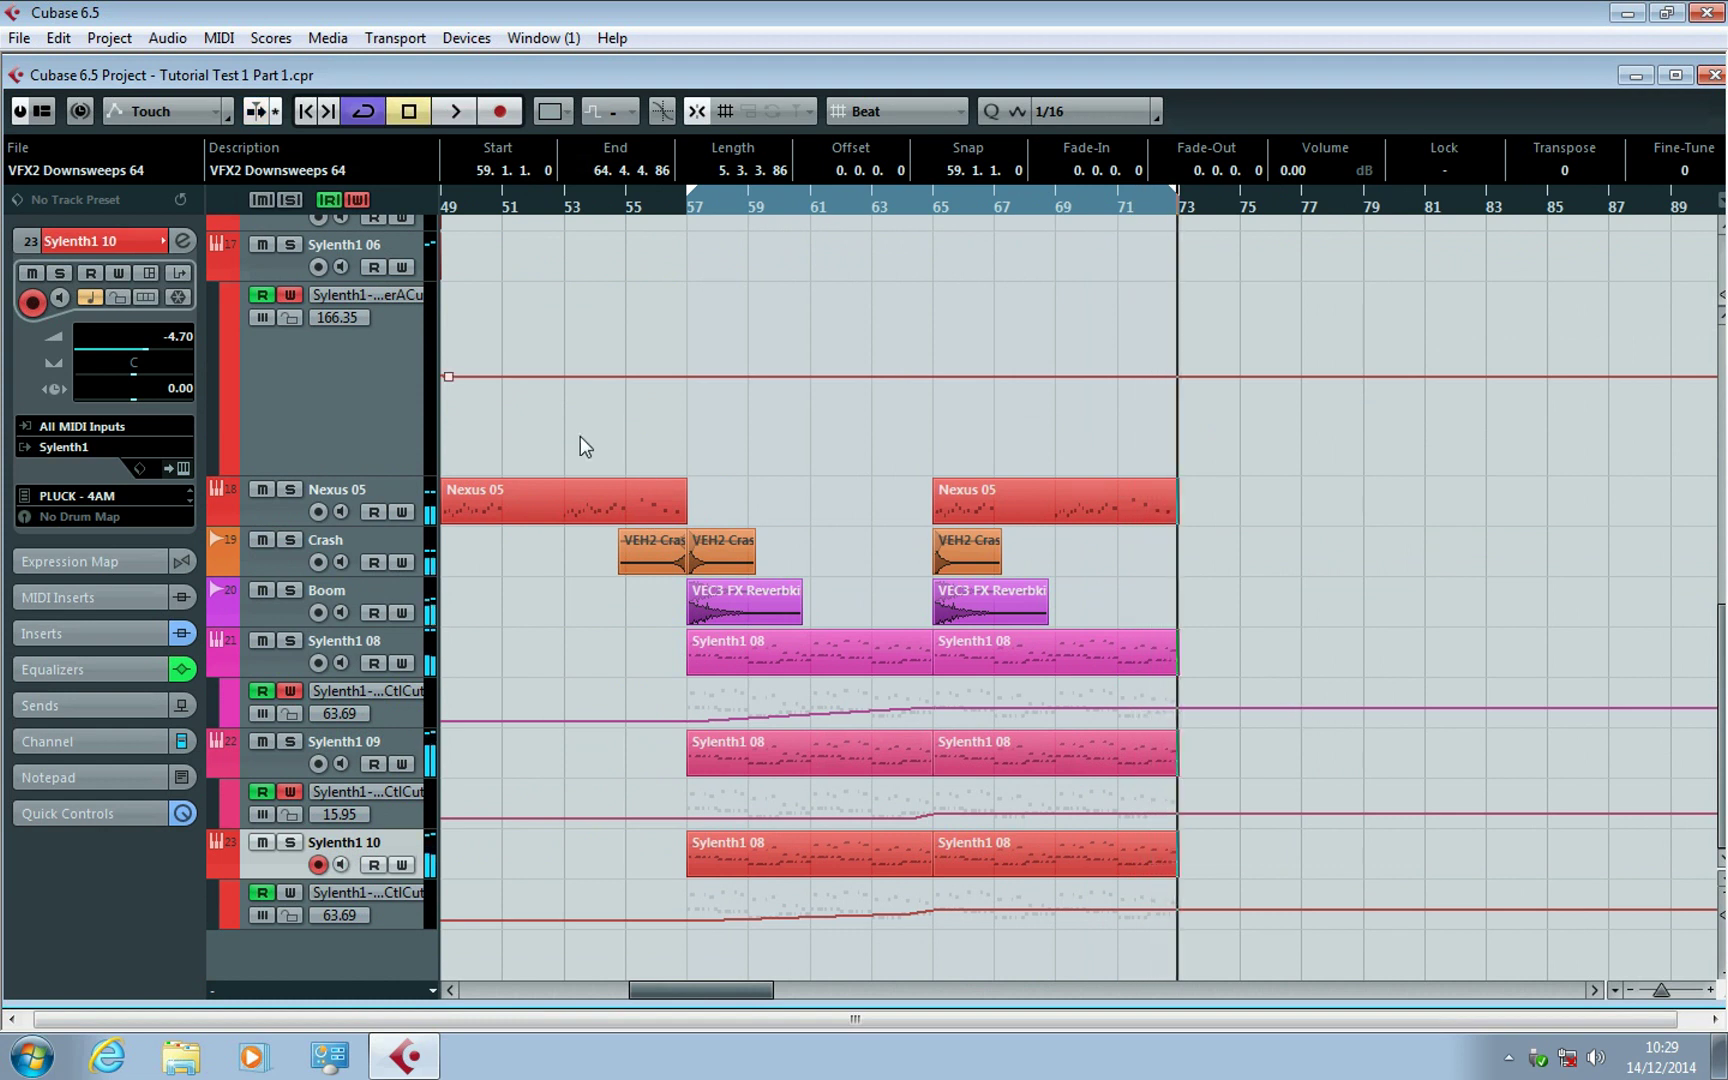
# Play the arrangement from about bar 42 through the section after bar 65 and examine the lead tracks' cutoff automation.
pyautogui.press('g')
pyautogui.press('g')
pyautogui.press('g')
pyautogui.press('g')
pyautogui.press('g')
pyautogui.press('g')
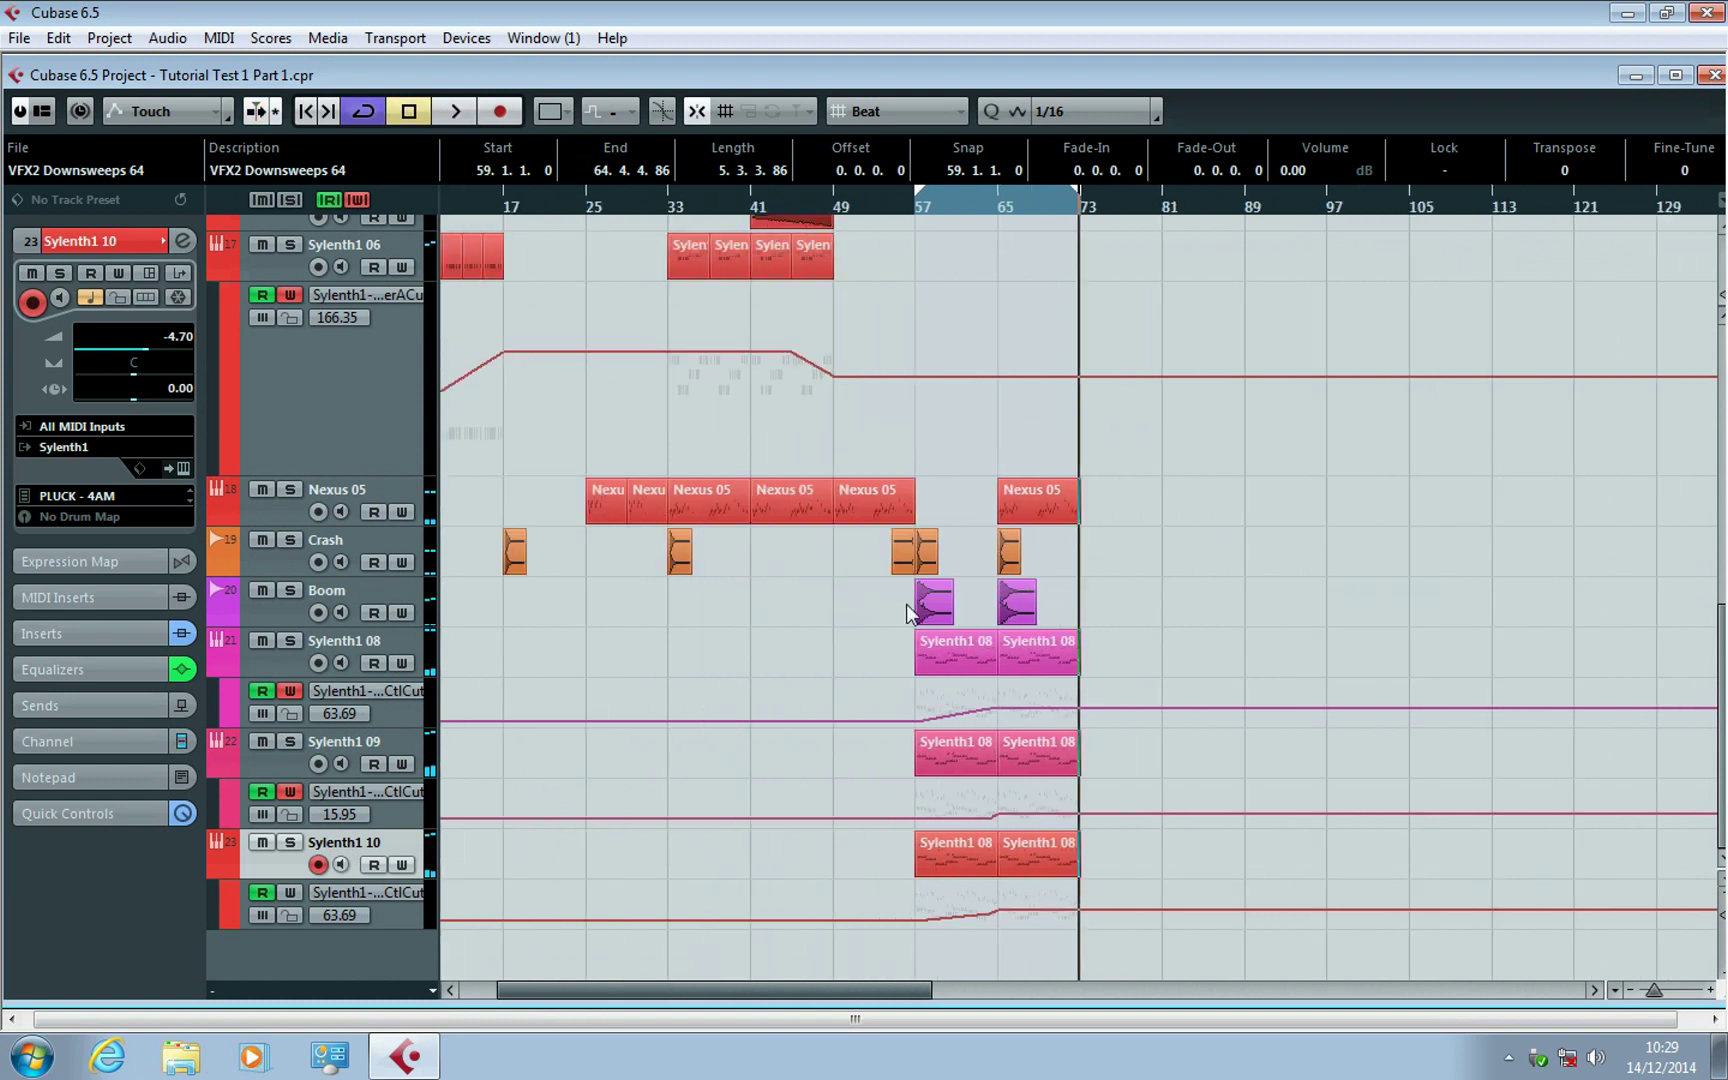
pyautogui.scroll(4, 899, 433)
pyautogui.click(770, 207)
pyautogui.press('space')
pyautogui.scroll(5, 1102, 411)
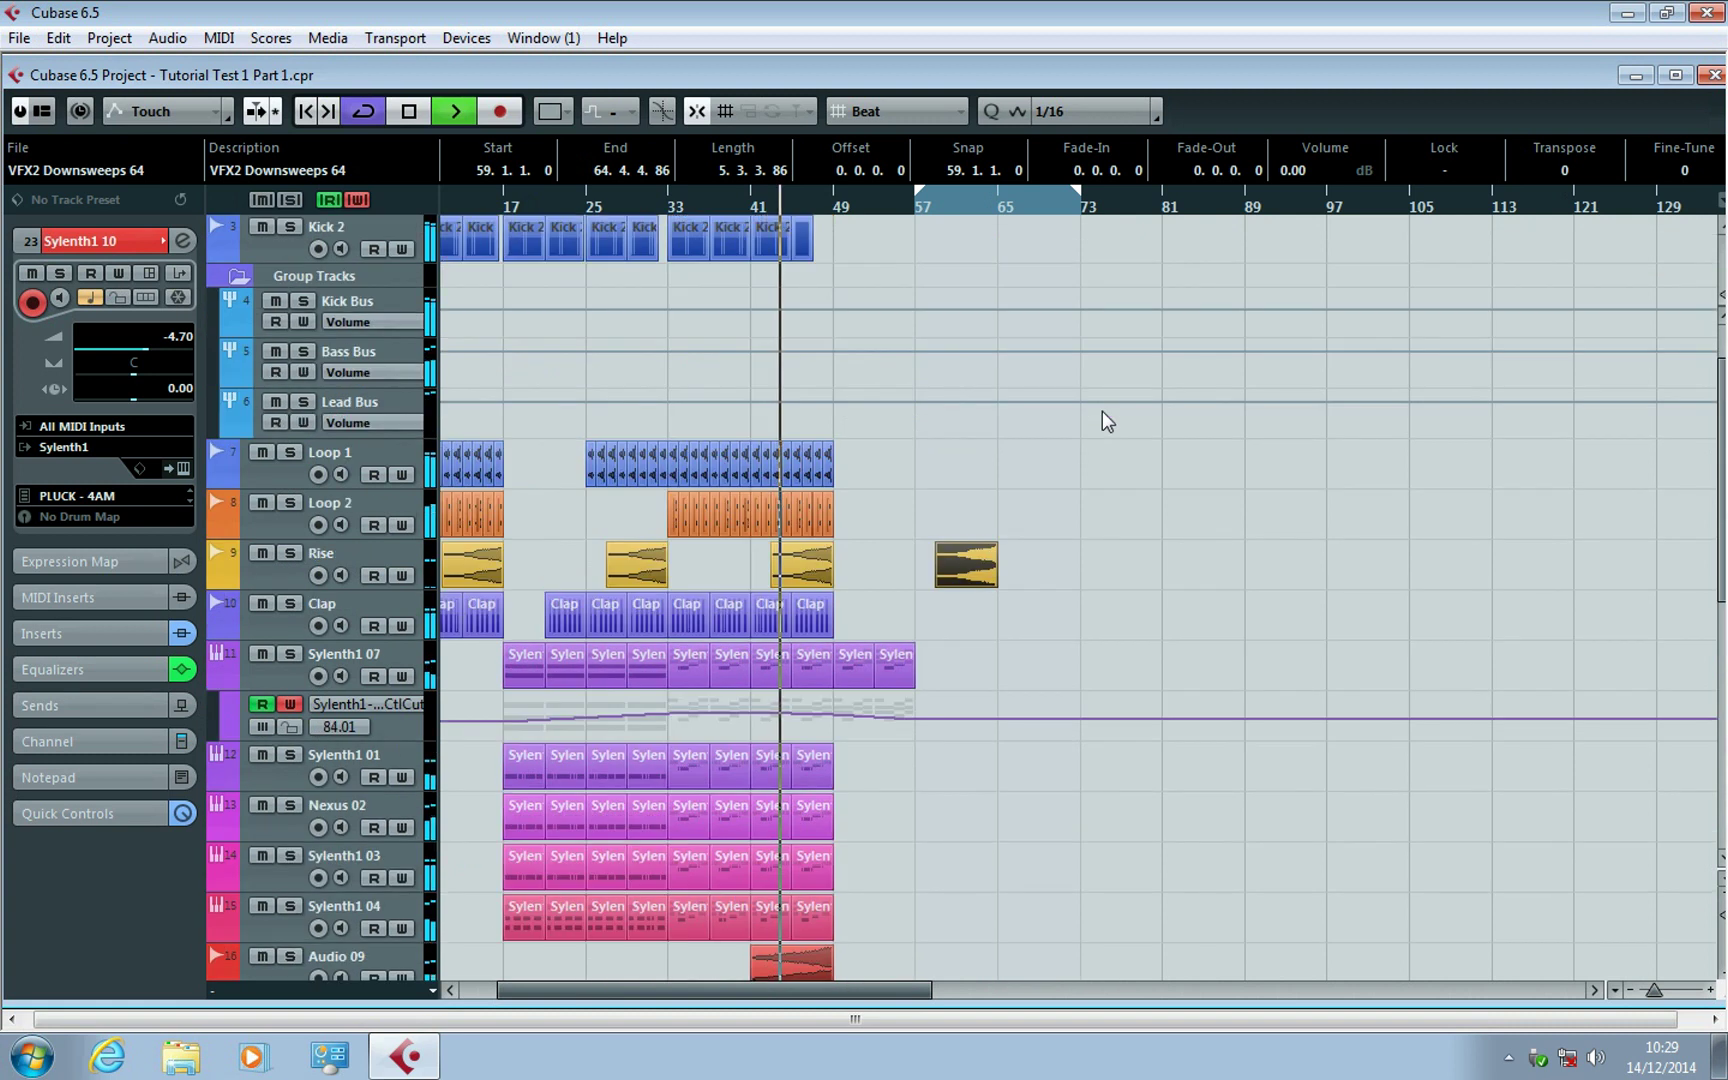
pyautogui.press('h')
pyautogui.press('h')
pyautogui.press('h')
pyautogui.press('h')
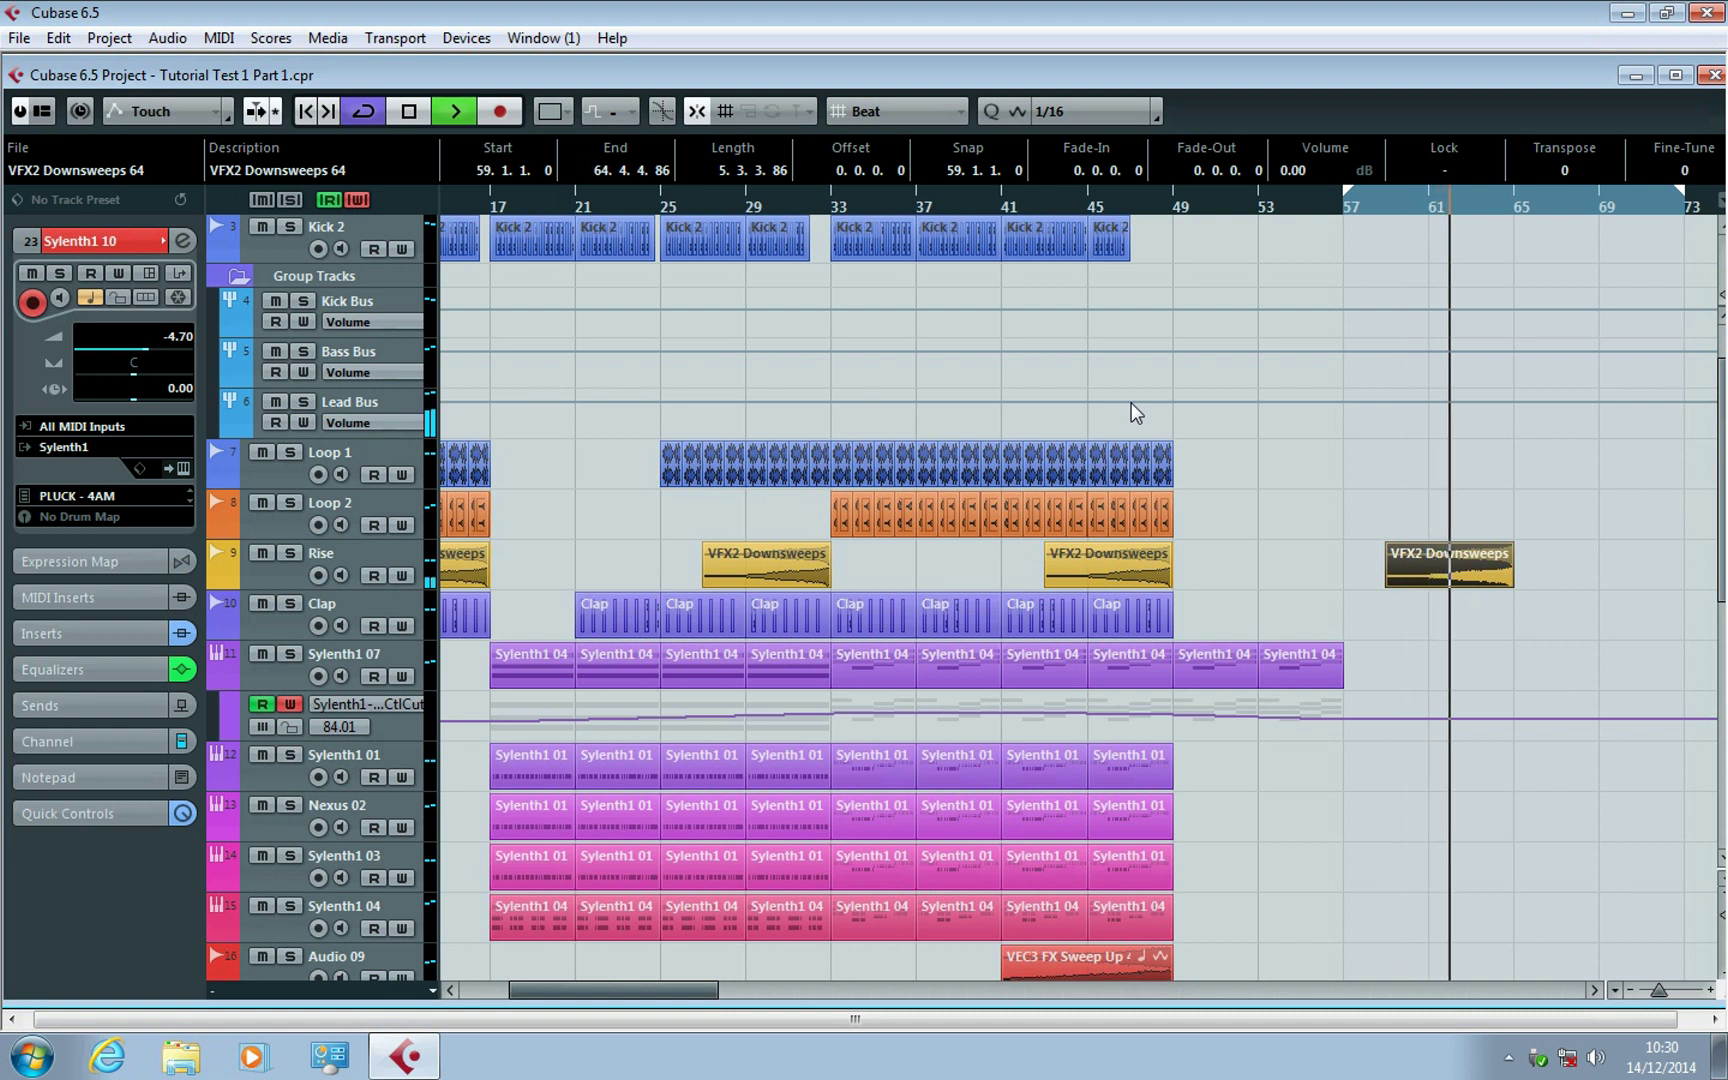
pyautogui.scroll(-10, 1469, 613)
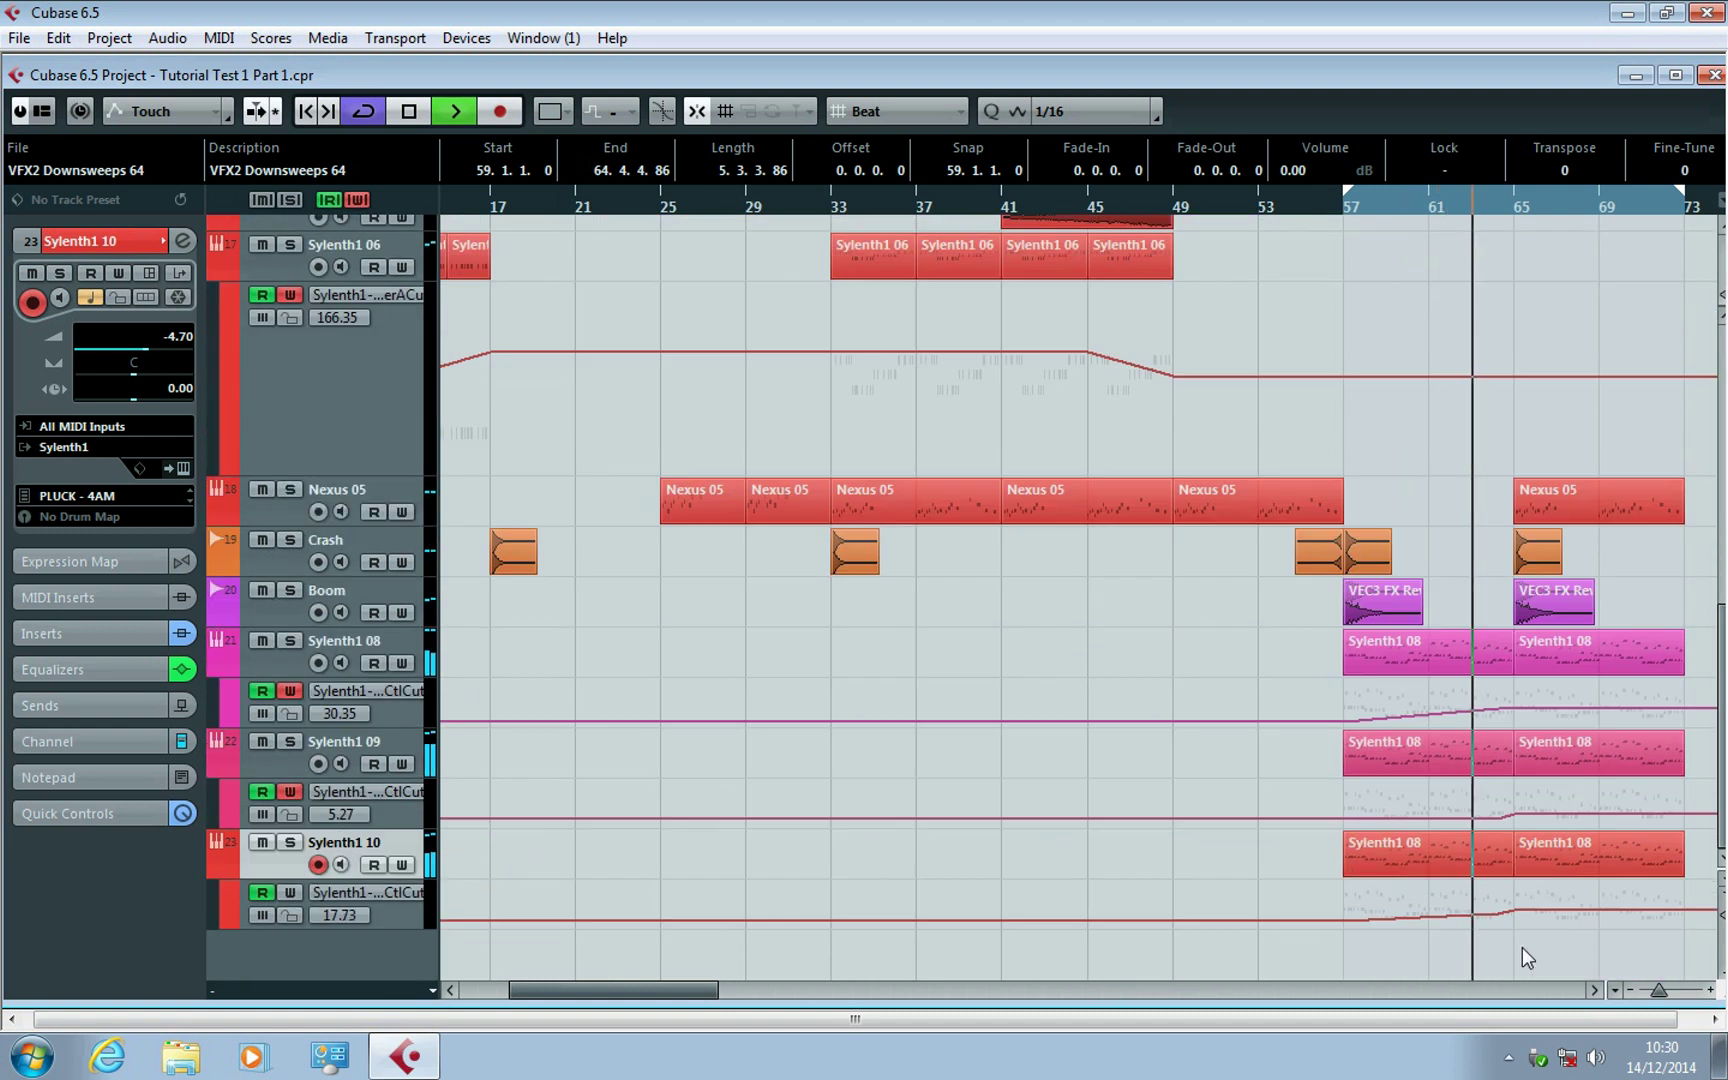
pyautogui.click(1594, 990)
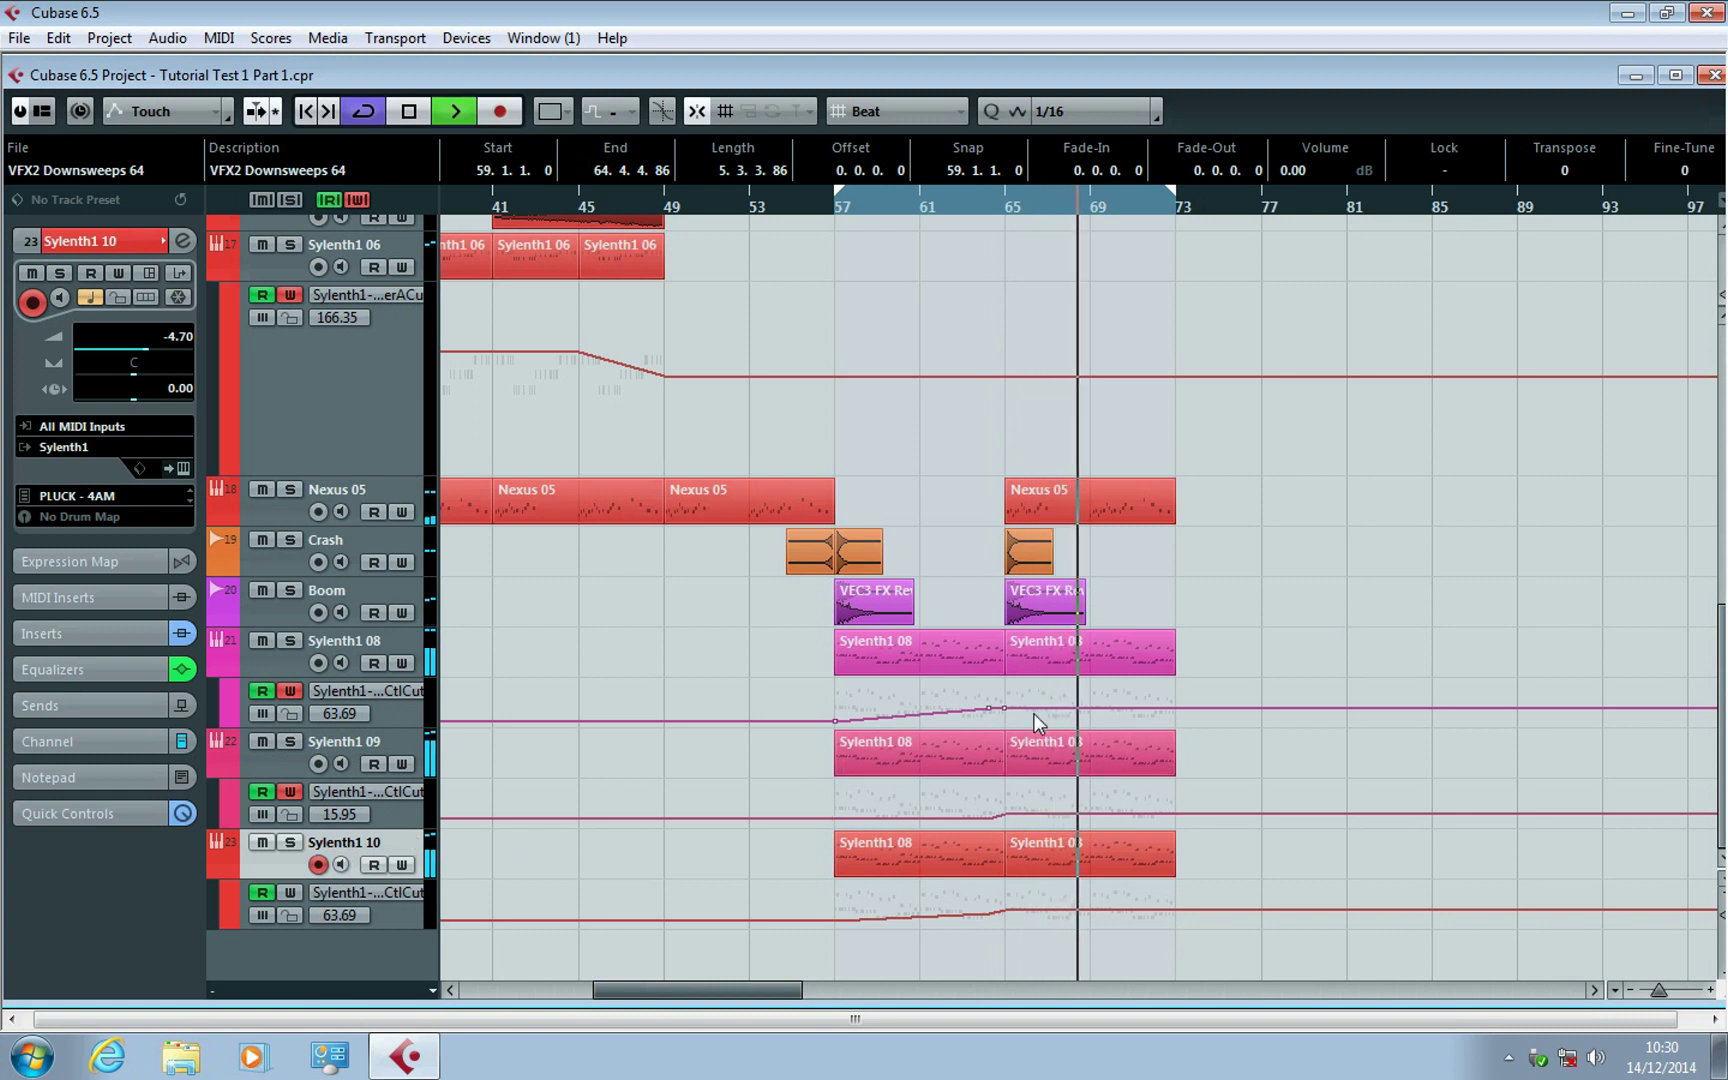
# Solo Sylenth1 08, lower its bar 65 filter cutoff point to 27.78, replay from about bar 63, and clear the solo.
pyautogui.click(297, 637)
pyautogui.moveTo(1007, 707); pyautogui.dragTo(1007, 713)
pyautogui.click(973, 206)
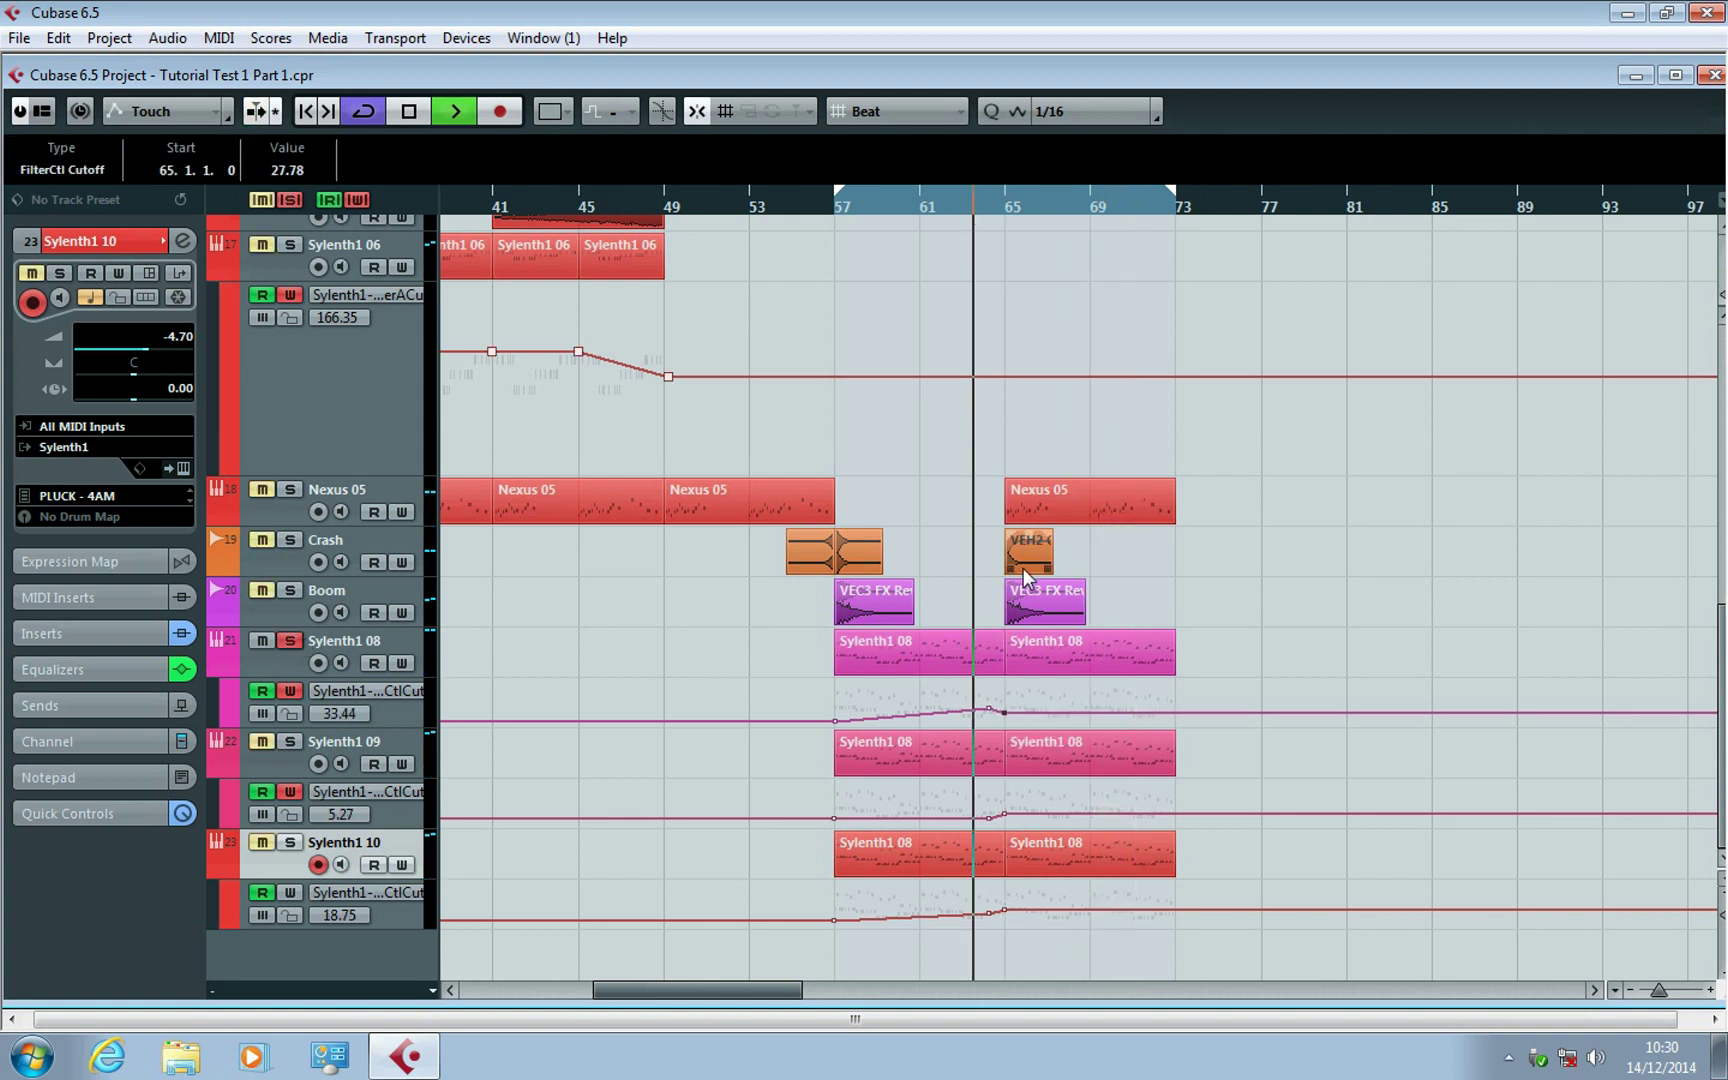
pyautogui.click(284, 663)
pyautogui.click(290, 641)
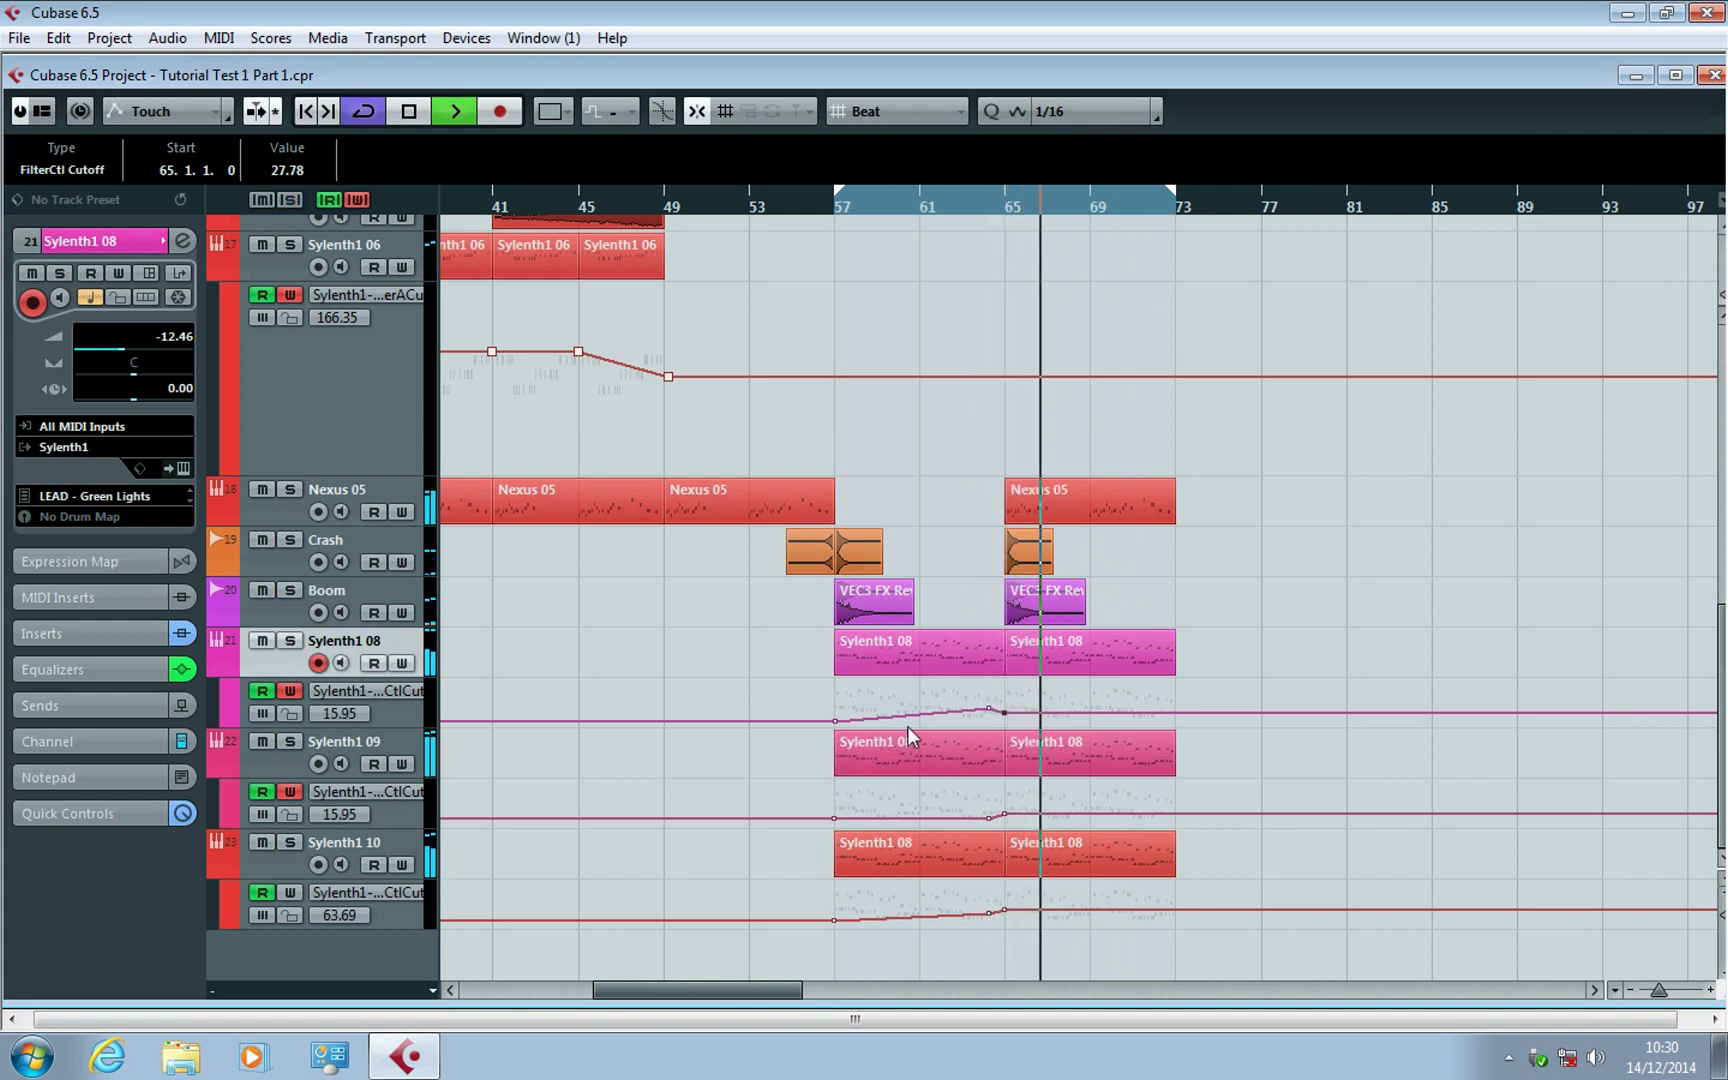
# Lower the bar 65 filter cutoff points of Sylenth1 09 to 11.11 and Sylenth1 10 to 30.56.
pyautogui.click(1016, 818)
pyautogui.moveTo(1016, 820); pyautogui.dragTo(1006, 821)
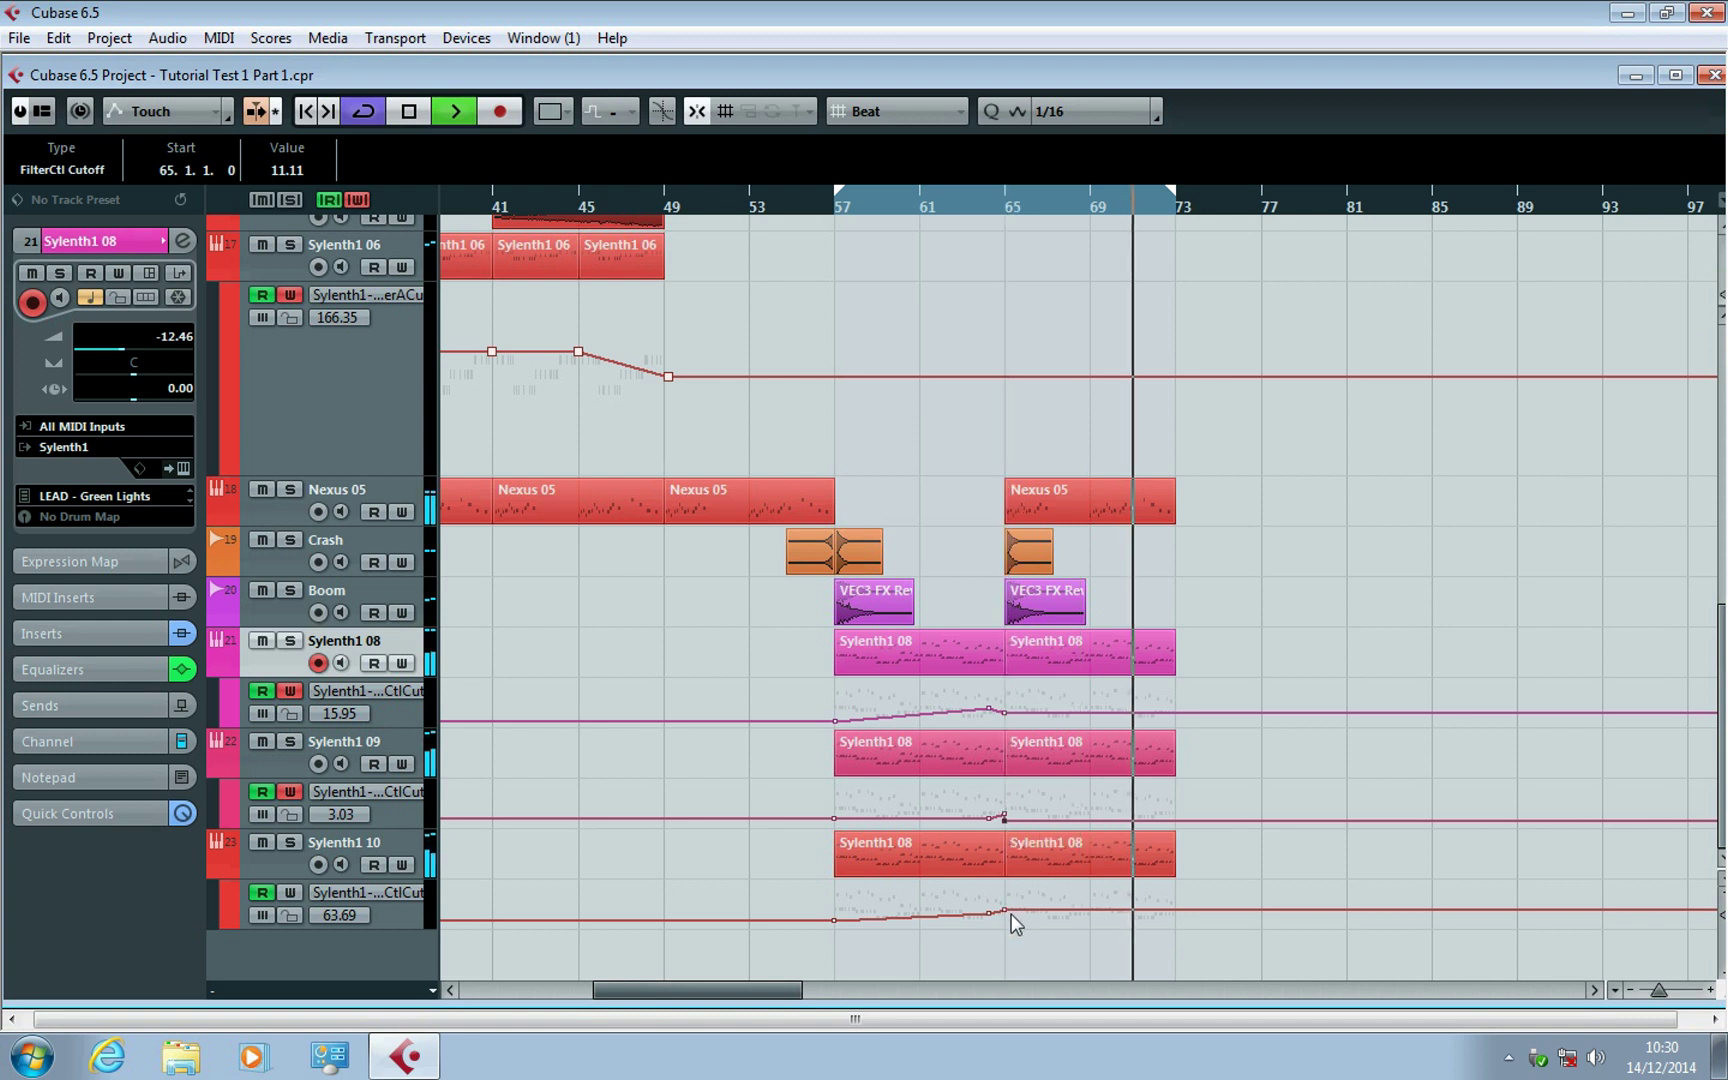
pyautogui.moveTo(1012, 912); pyautogui.dragTo(1008, 925)
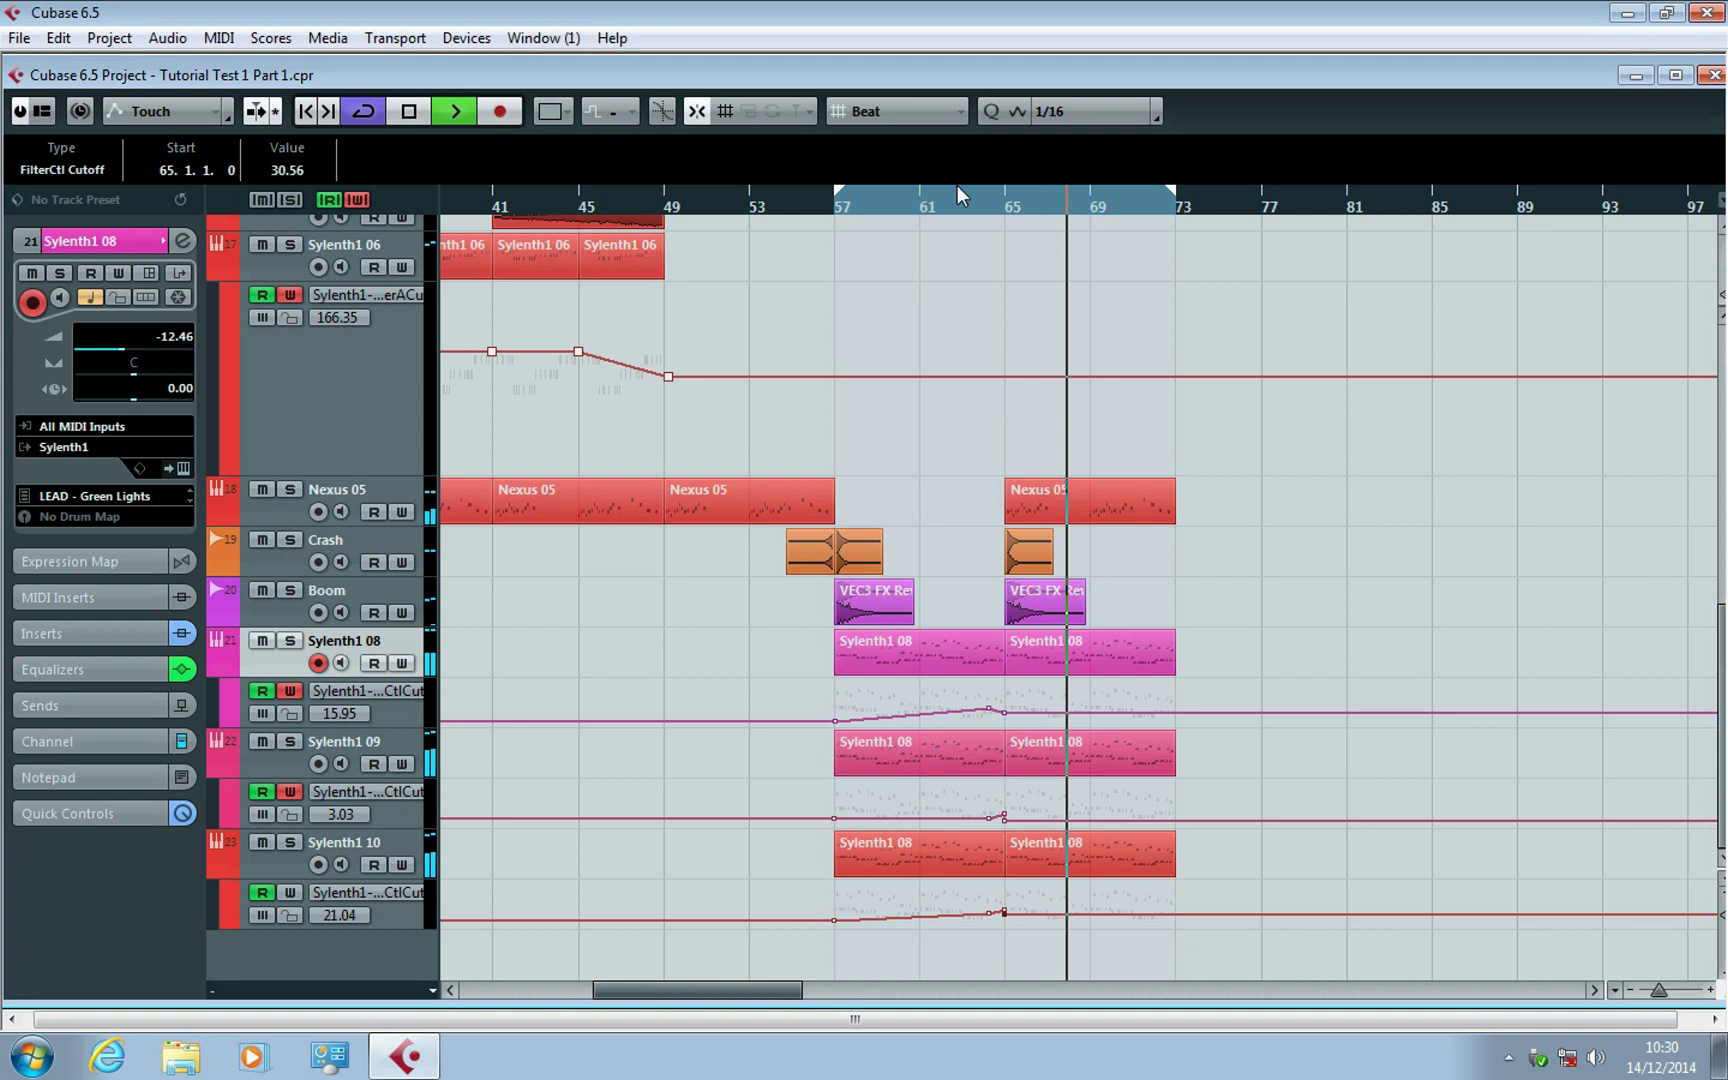
# Delete the surplus higher cutoff points at bar 65 on the Sylenth1 10 and Sylenth1 09 automation lanes.
pyautogui.click(1005, 910)
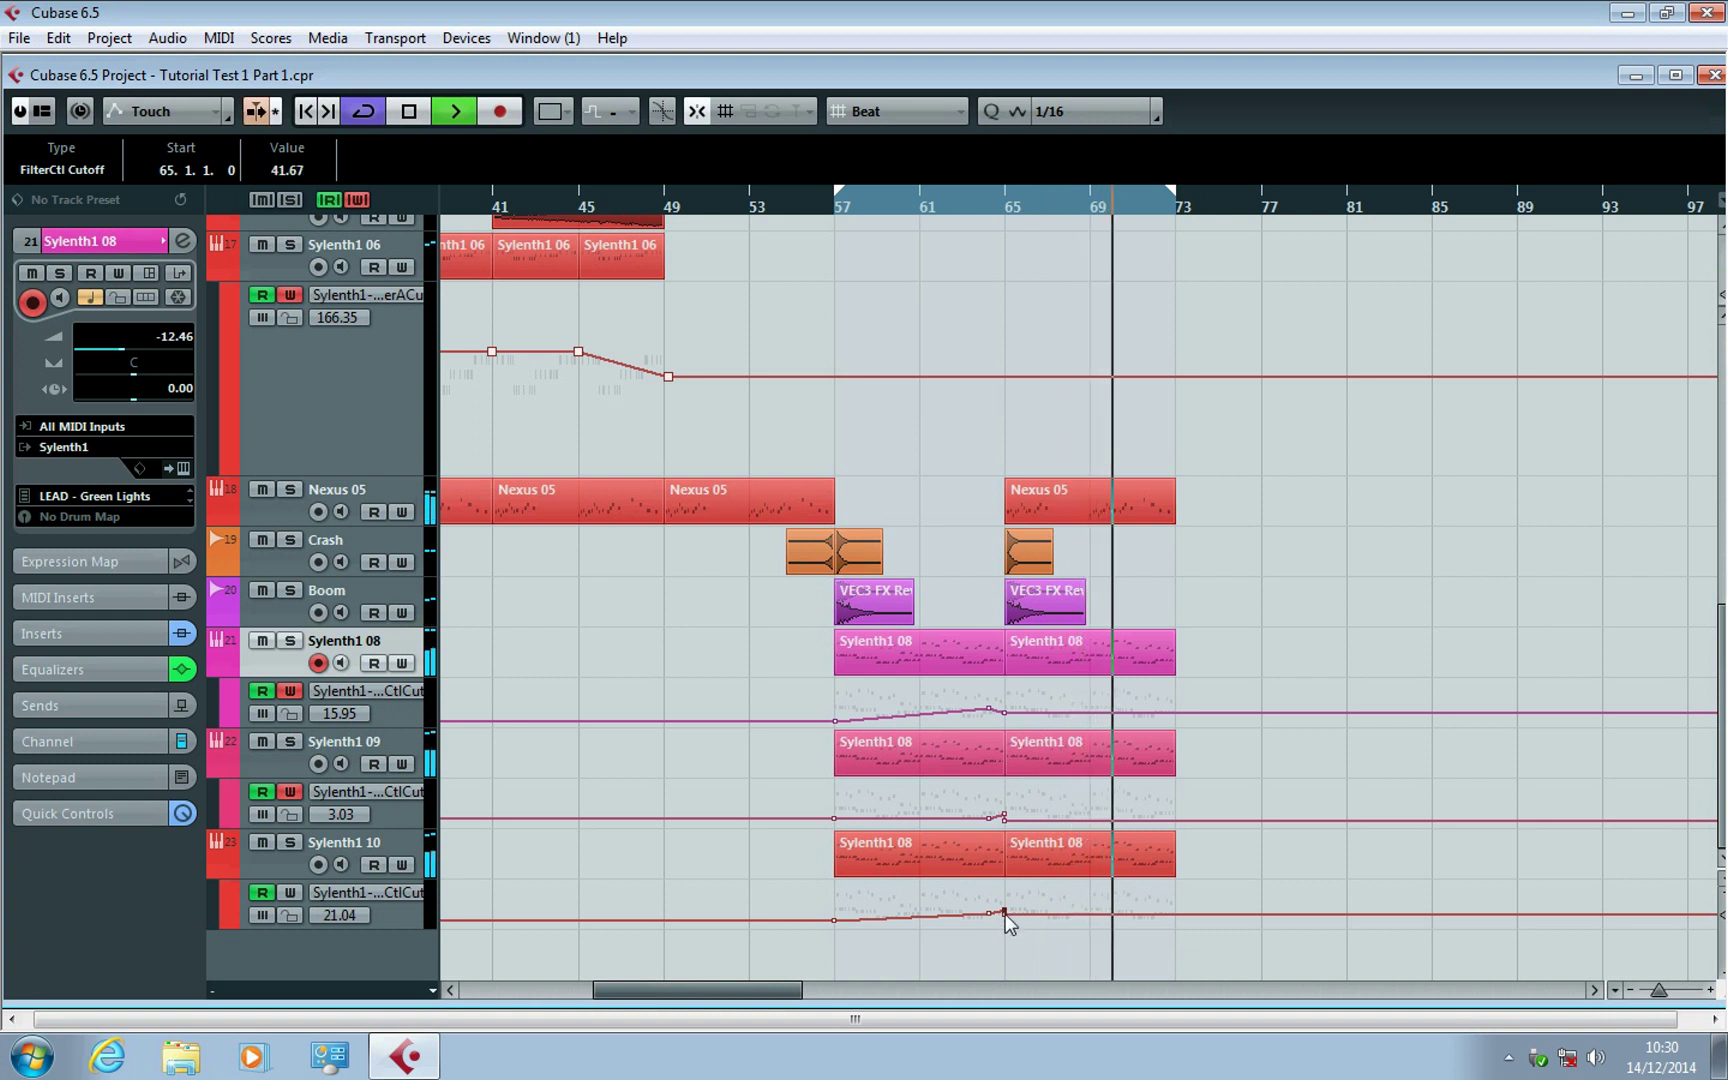
pyautogui.click(410, 928)
pyautogui.scroll(-1, 900, 800)
pyautogui.press('Delete')
pyautogui.click(990, 211)
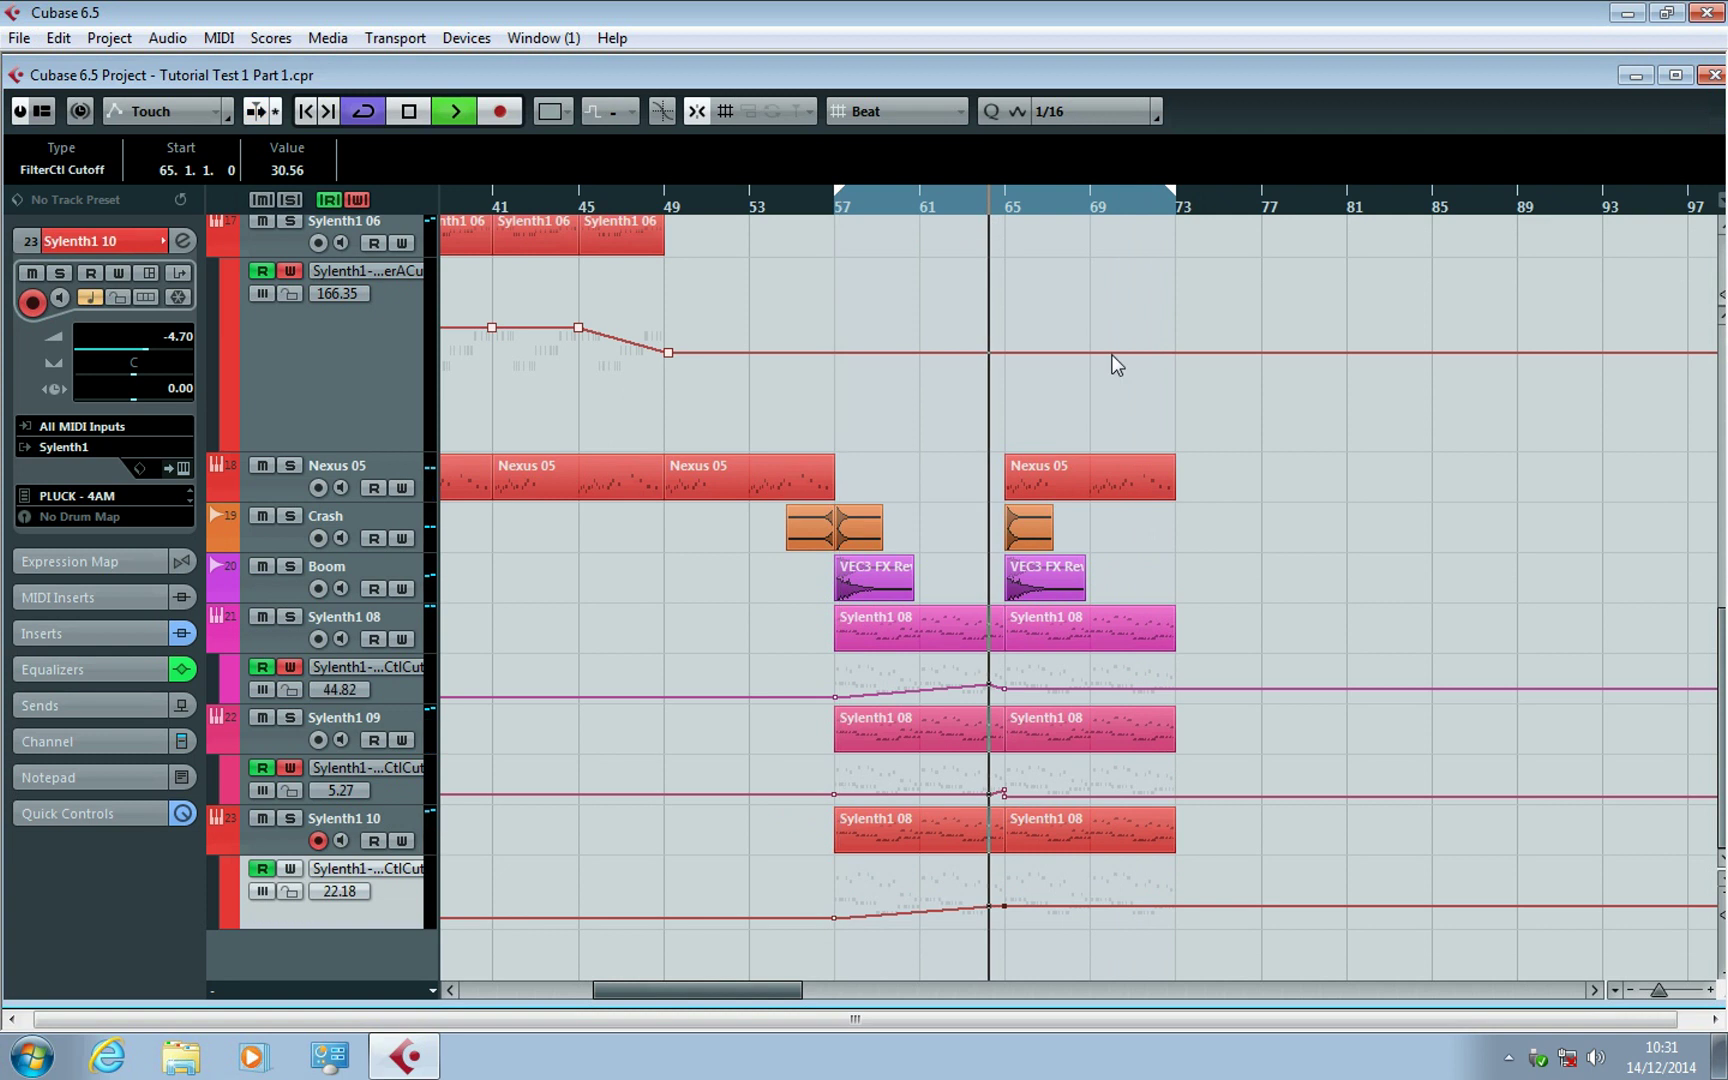
pyautogui.click(1003, 790)
pyautogui.press('Delete')
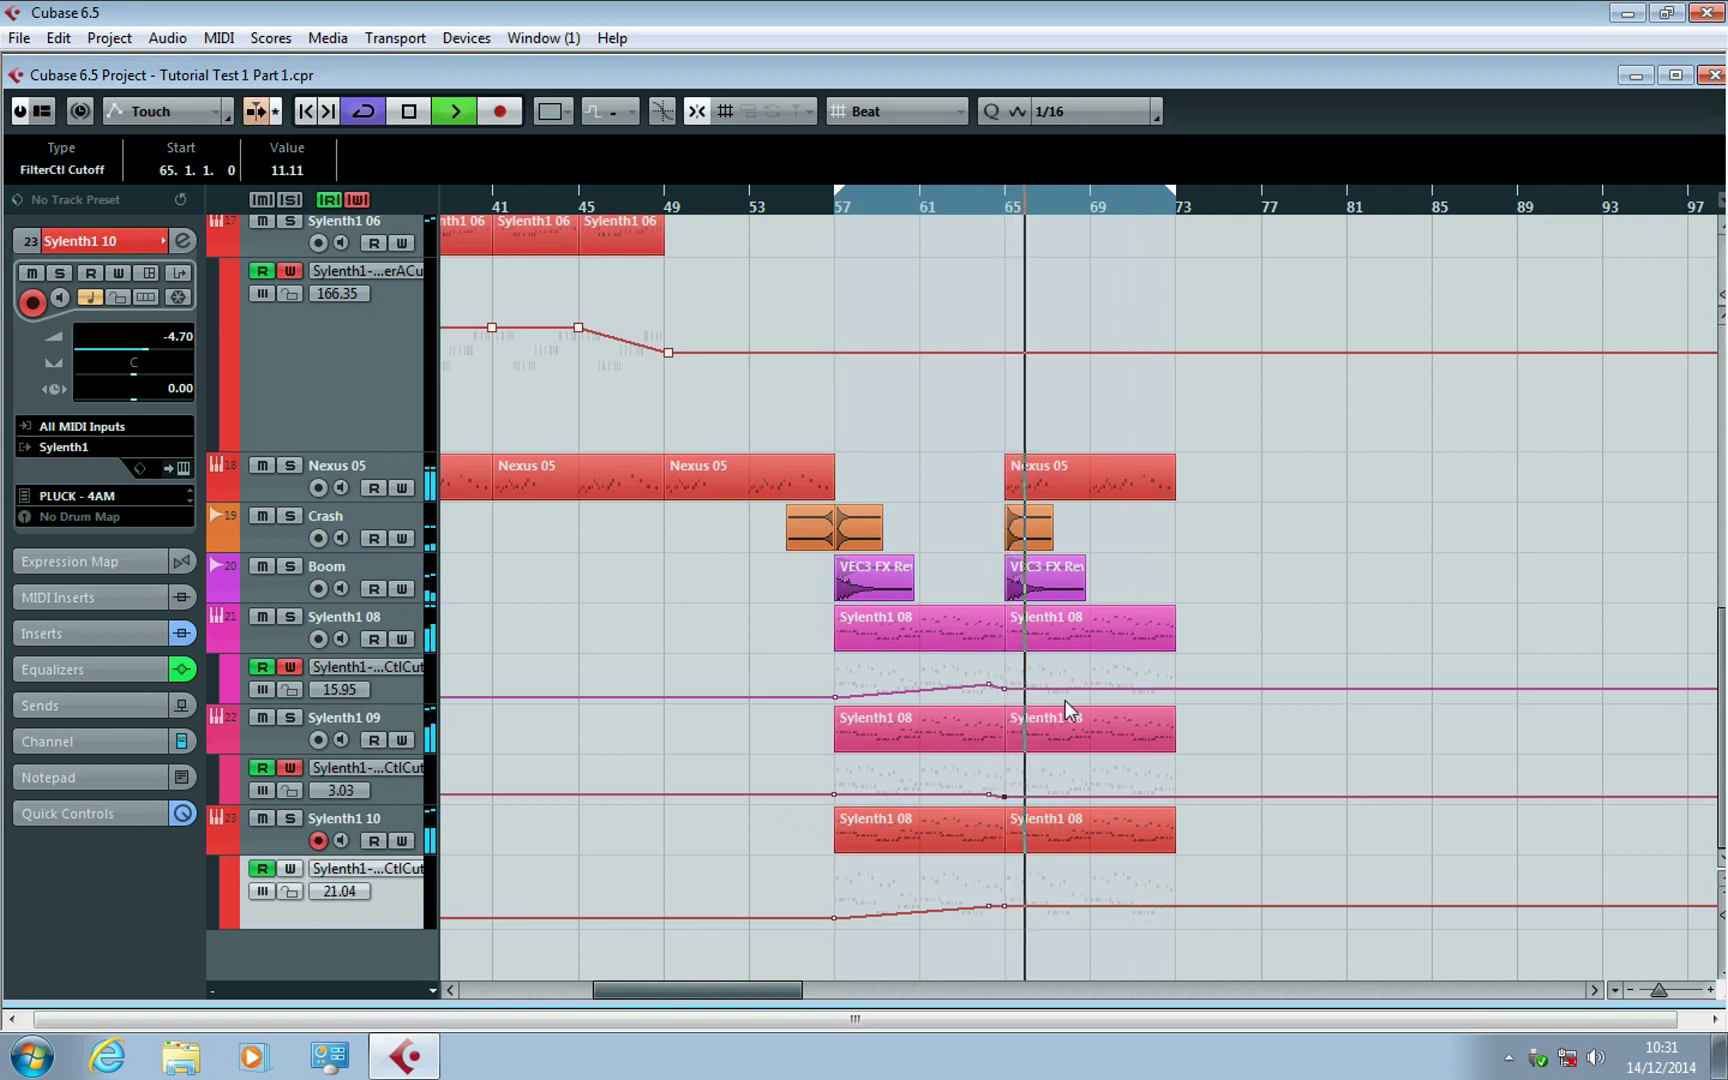
# Replay the transition into bar 65 from about bar 63 to check the lowered cutoffs, and stop playback.
pyautogui.click(991, 709)
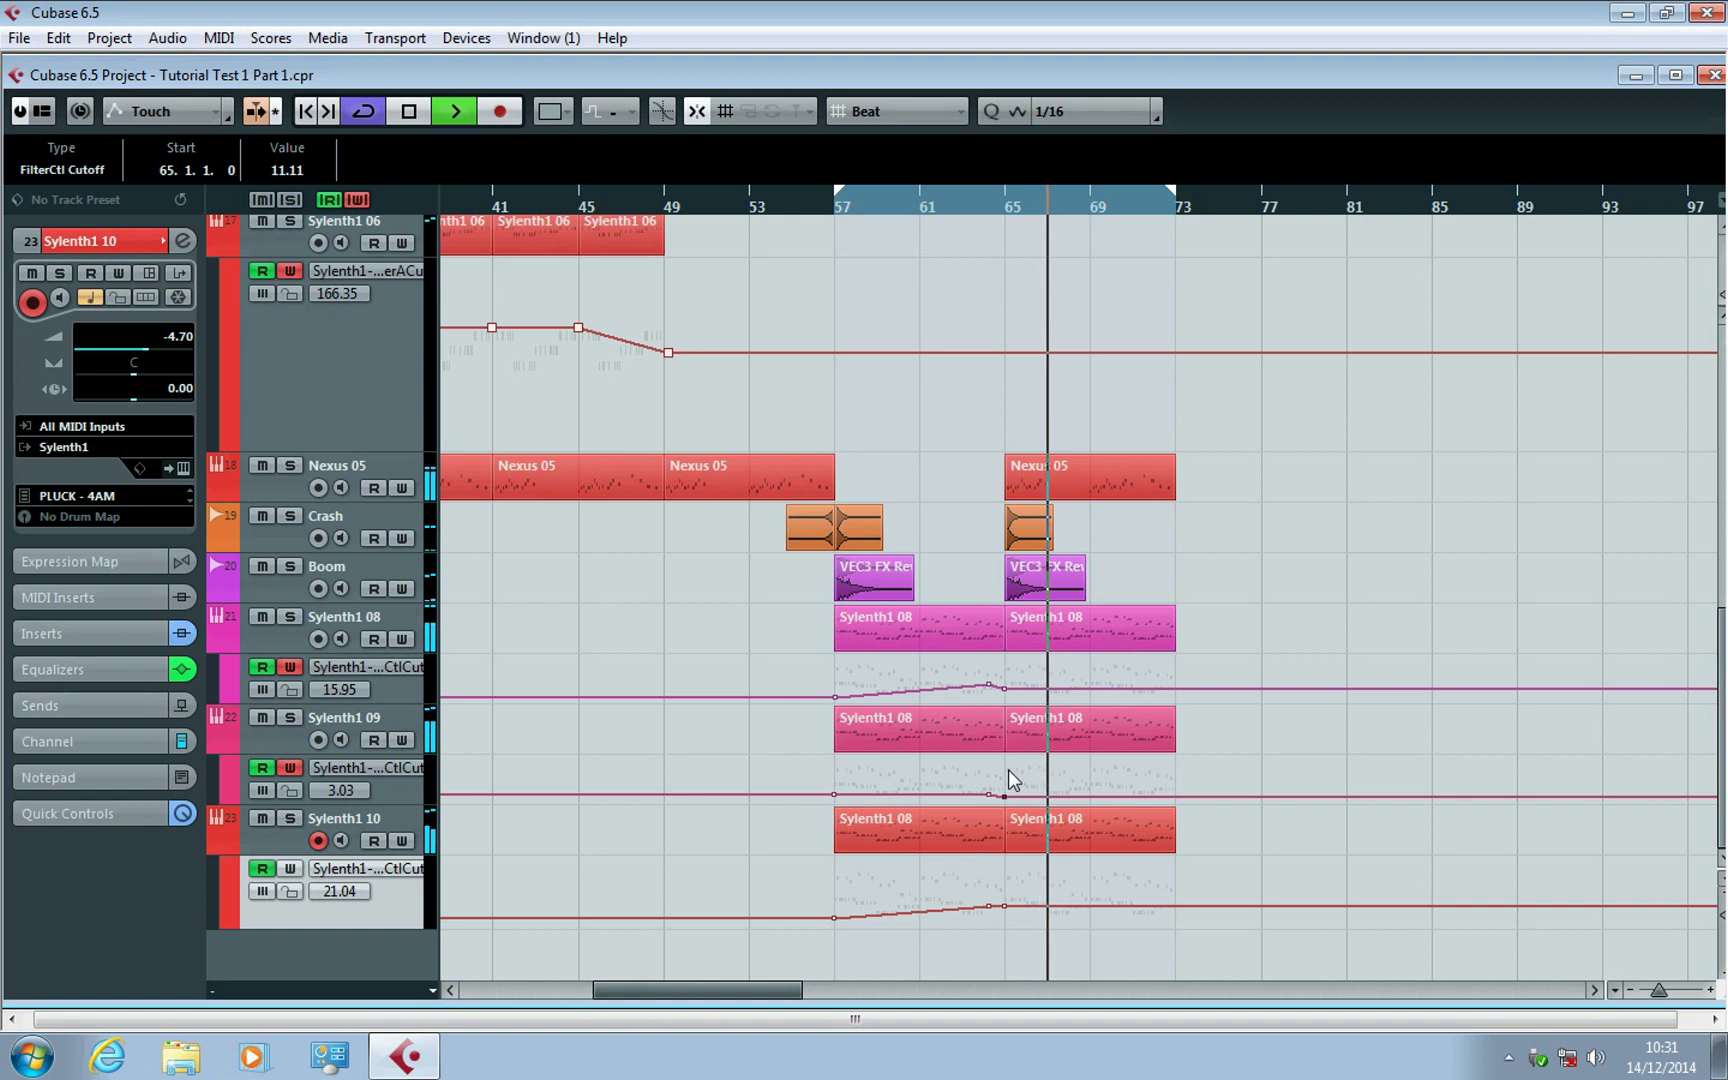
pyautogui.click(965, 205)
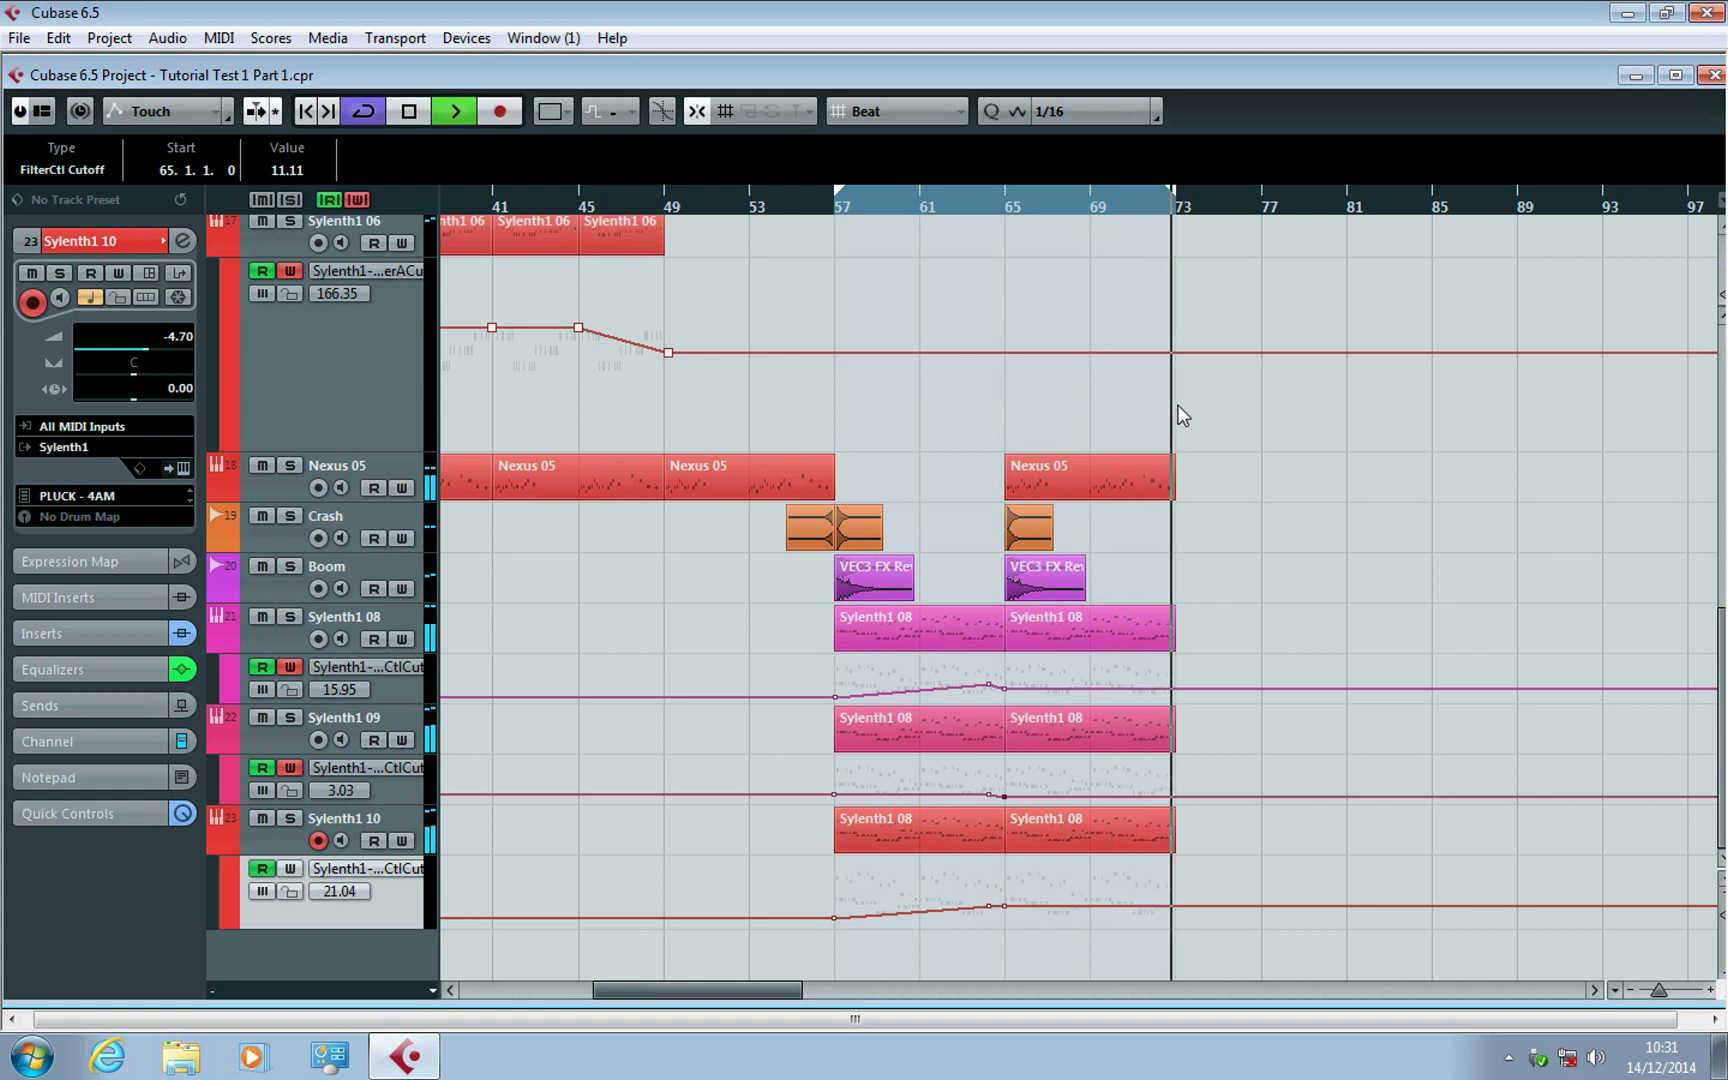
pyautogui.press('space')
pyautogui.scroll(6, 972, 458)
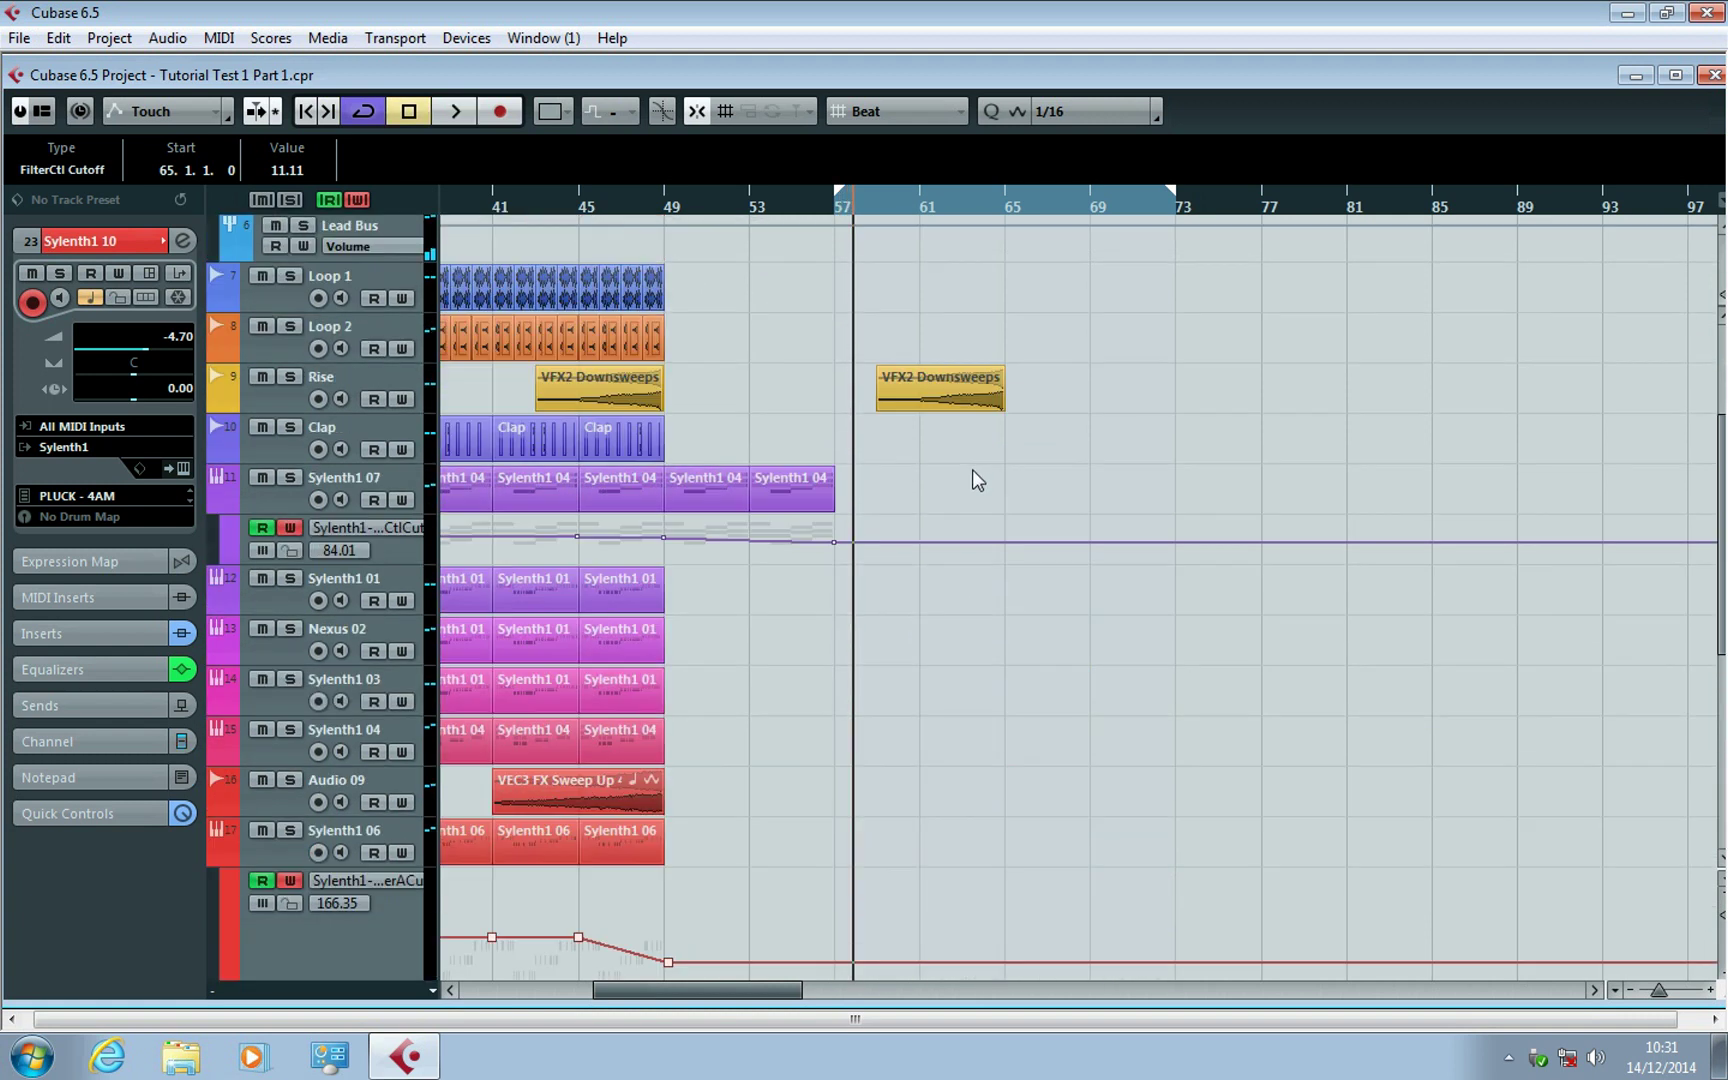